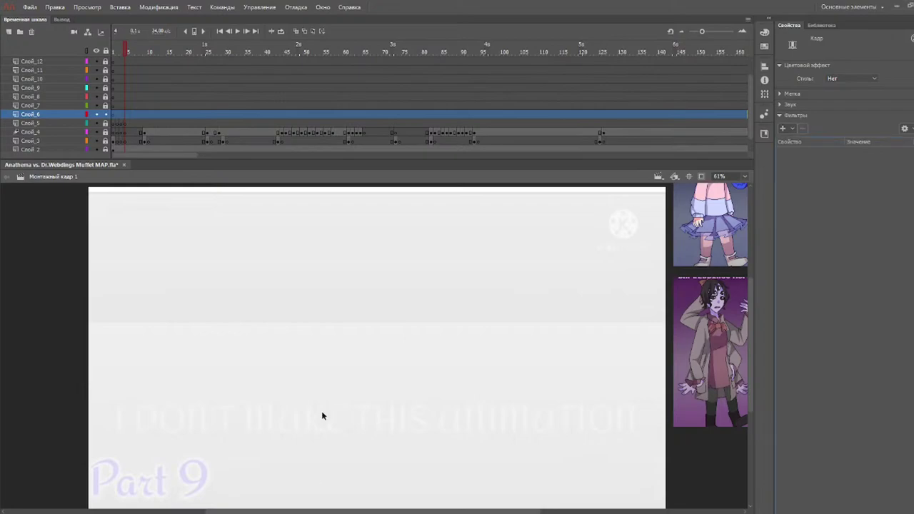
- Insert a blank keyframe at frame 9 on layer Слой_6
{"action": "left_click", "coordinate": [141, 51]}
{"action": "left_click", "coordinate": [146, 51]}
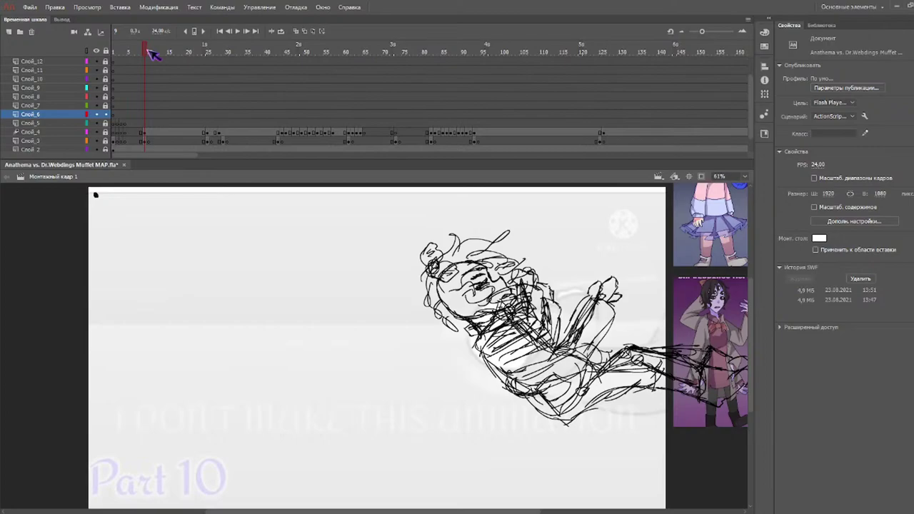
{"action": "left_click", "coordinate": [143, 116]}
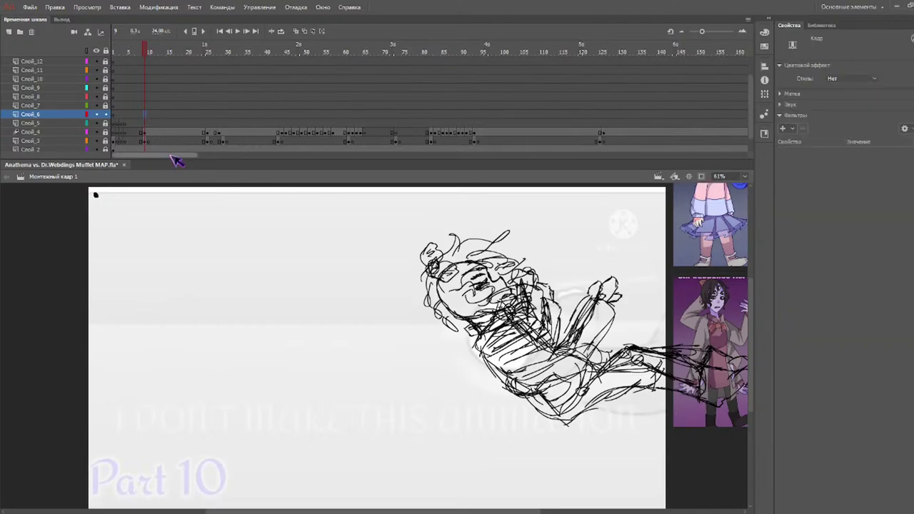
- Insert blank keyframes at frame 62 on layers Слой_5 and Слой_6, and return the playhead to frame 9
{"action": "mouse_move", "coordinate": [197, 54]}
{"action": "left_mouse_down"}
{"action": "mouse_move", "coordinate": [369, 56]}
{"action": "mouse_move", "coordinate": [353, 55]}
{"action": "left_mouse_up"}
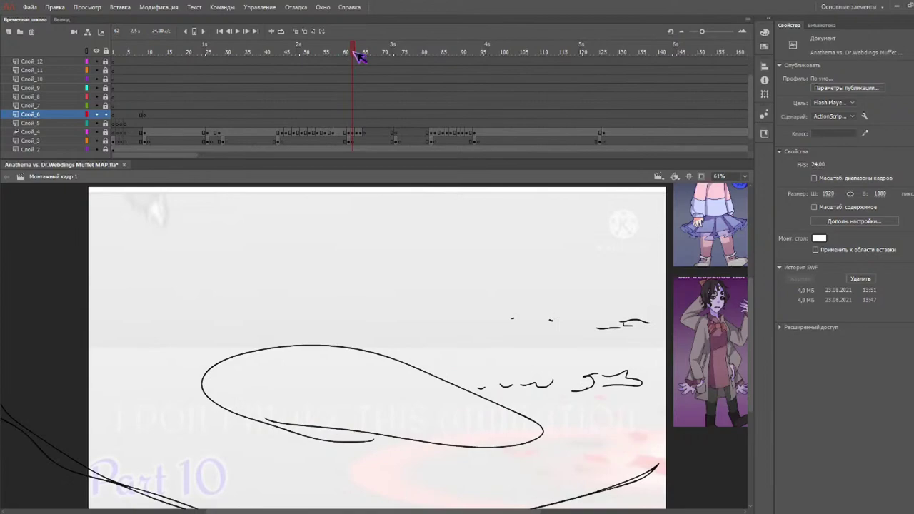
{"action": "left_click", "coordinate": [351, 124]}
{"action": "mouse_move", "coordinate": [243, 53]}
{"action": "left_mouse_down"}
{"action": "mouse_move", "coordinate": [143, 47]}
{"action": "mouse_move", "coordinate": [149, 51]}
{"action": "left_mouse_up"}
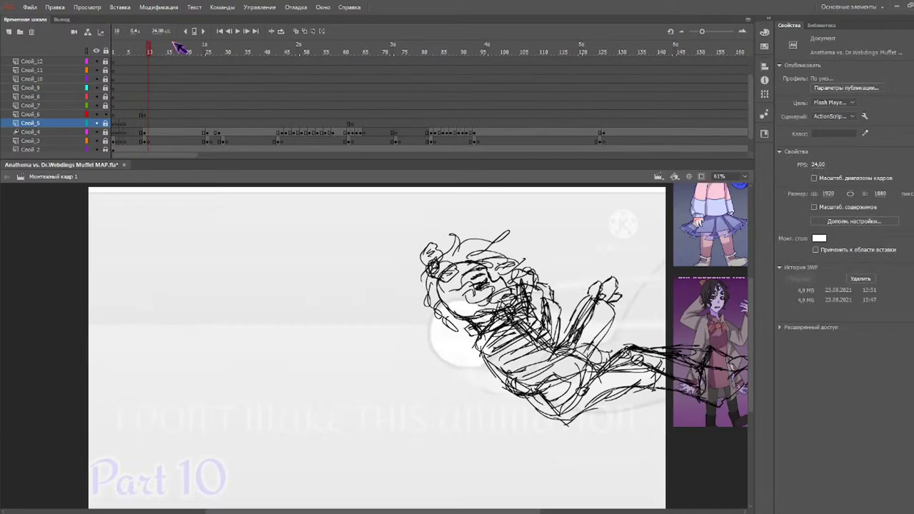
{"action": "left_click", "coordinate": [351, 115]}
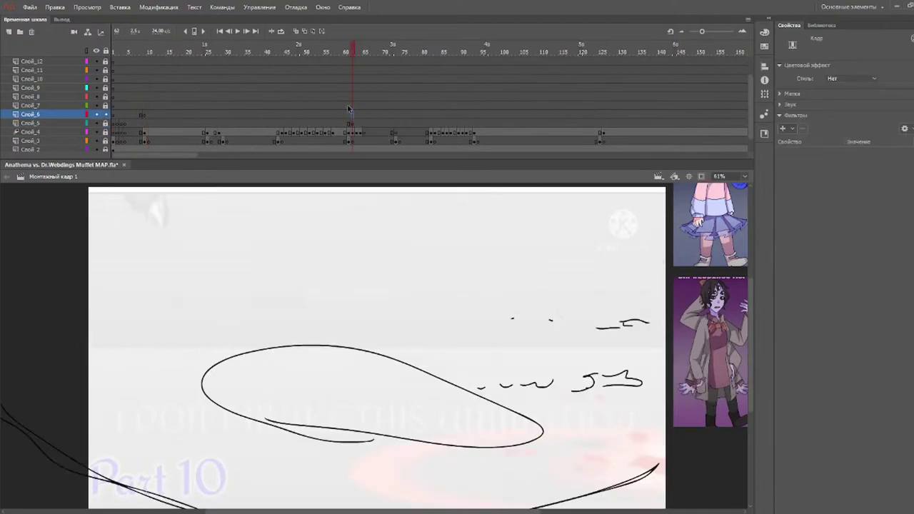
{"action": "mouse_move", "coordinate": [174, 56]}
{"action": "left_mouse_down"}
{"action": "mouse_move", "coordinate": [140, 48]}
{"action": "mouse_move", "coordinate": [147, 51]}
{"action": "left_mouse_up"}
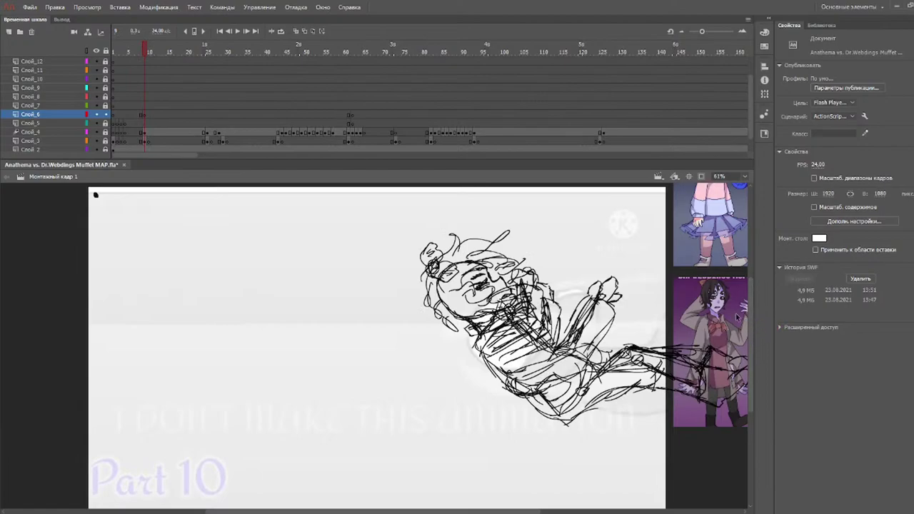
- Unlock layer Слой_4, which holds the rough character sketch
{"action": "left_click", "coordinate": [63, 132]}
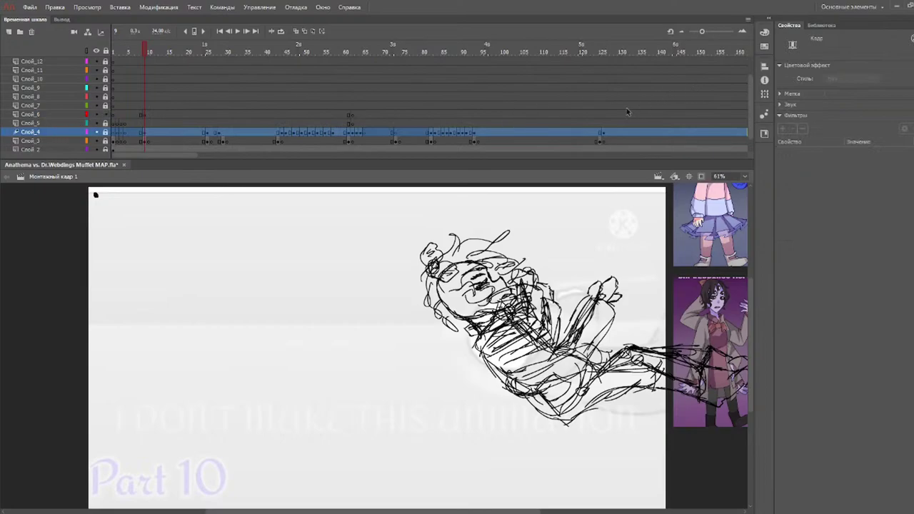
{"action": "left_click", "coordinate": [105, 132]}
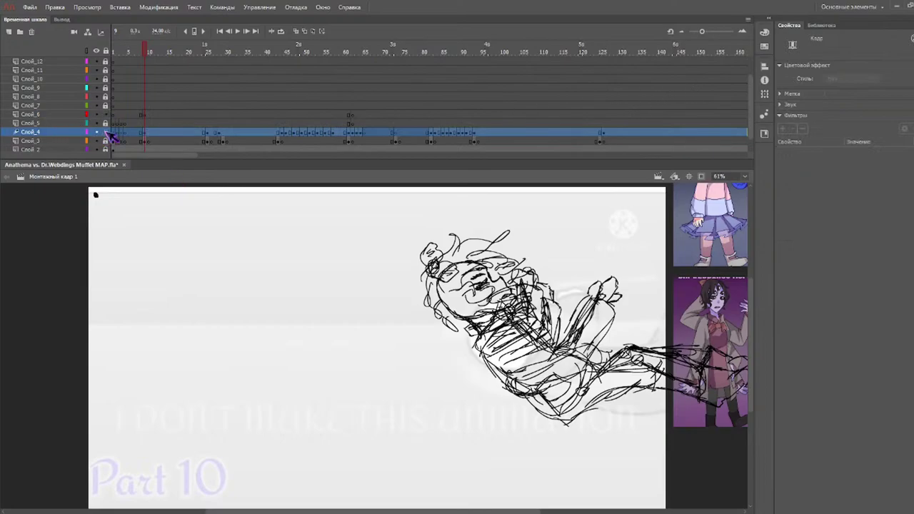
{"action": "left_click", "coordinate": [95, 194]}
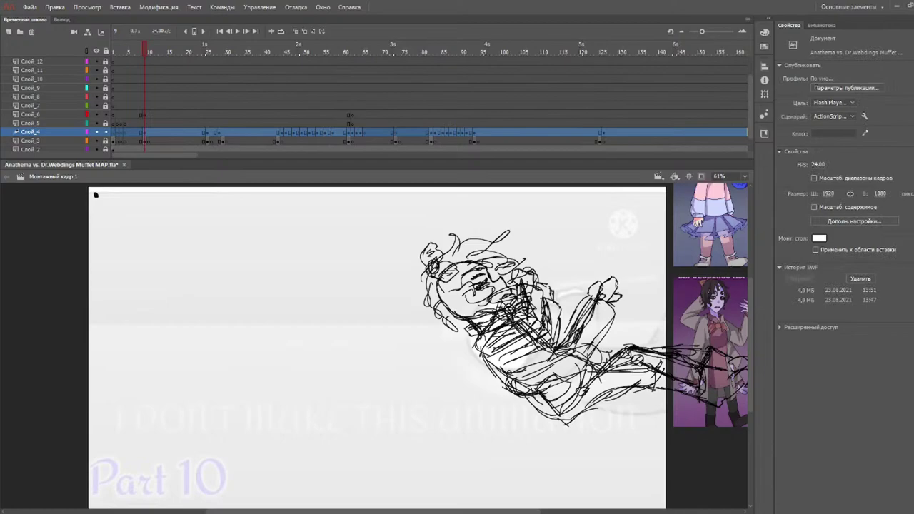
- Try selecting the rough sketch on layer Слой_4 at frame 9, followed by the layer's frames 9 to 64
{"action": "left_click", "coordinate": [65, 134]}
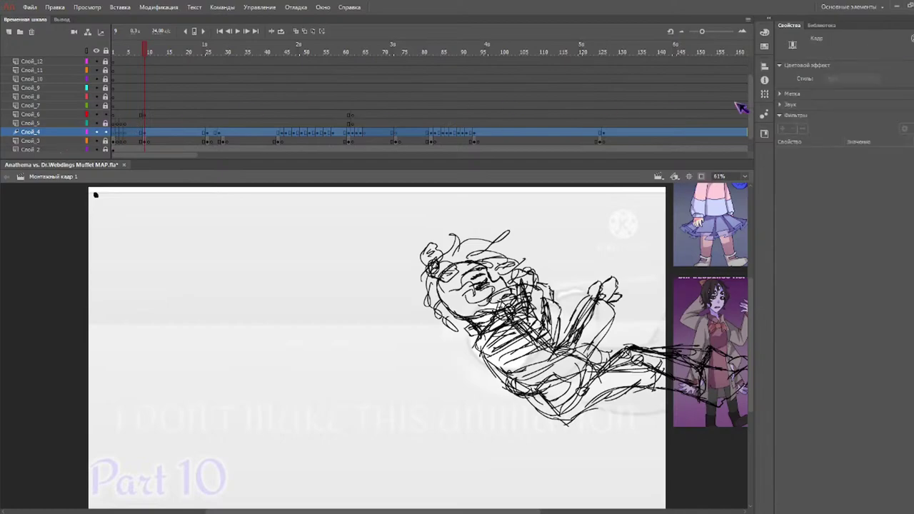
{"action": "key", "text": "a"}
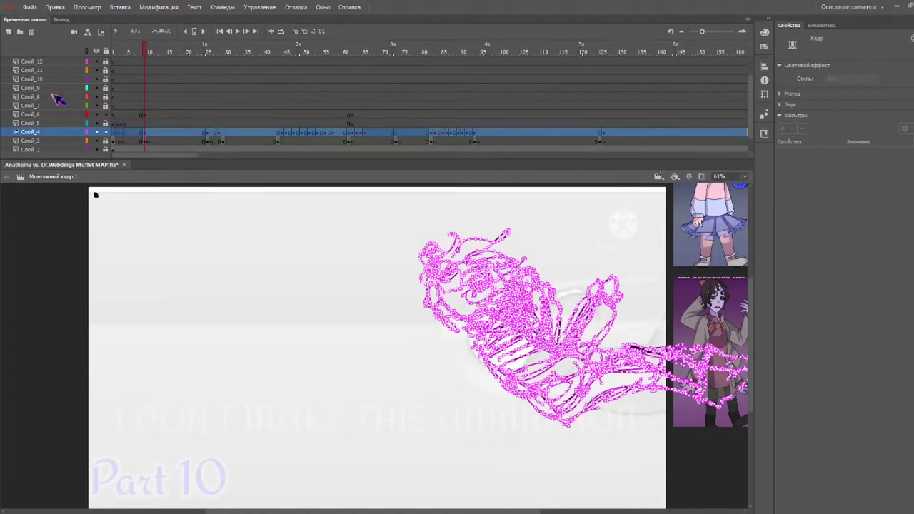
{"action": "left_click", "coordinate": [51, 124]}
{"action": "left_click", "coordinate": [52, 132]}
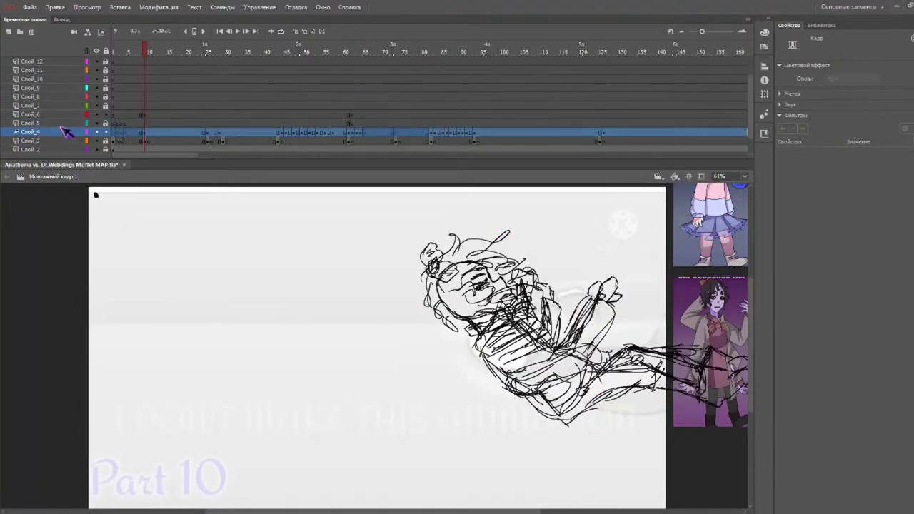
{"action": "left_click", "coordinate": [169, 133]}
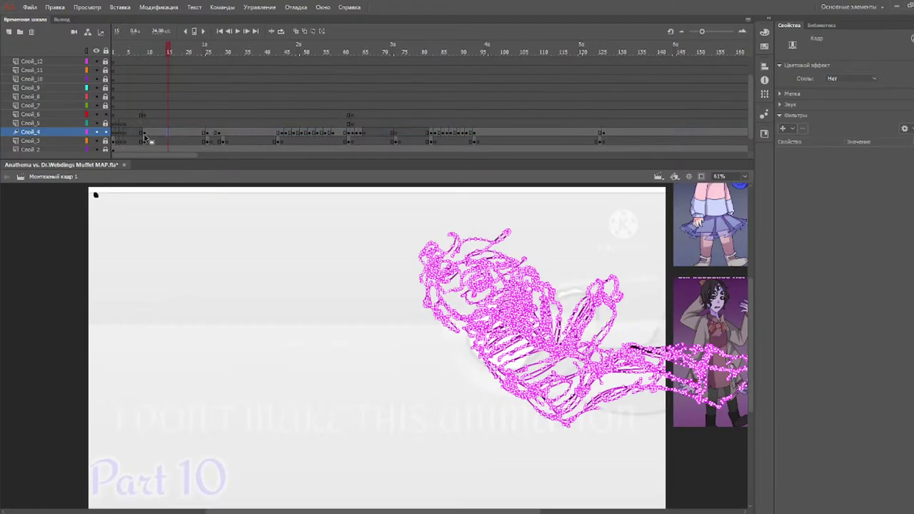
{"action": "left_click", "coordinate": [145, 134]}
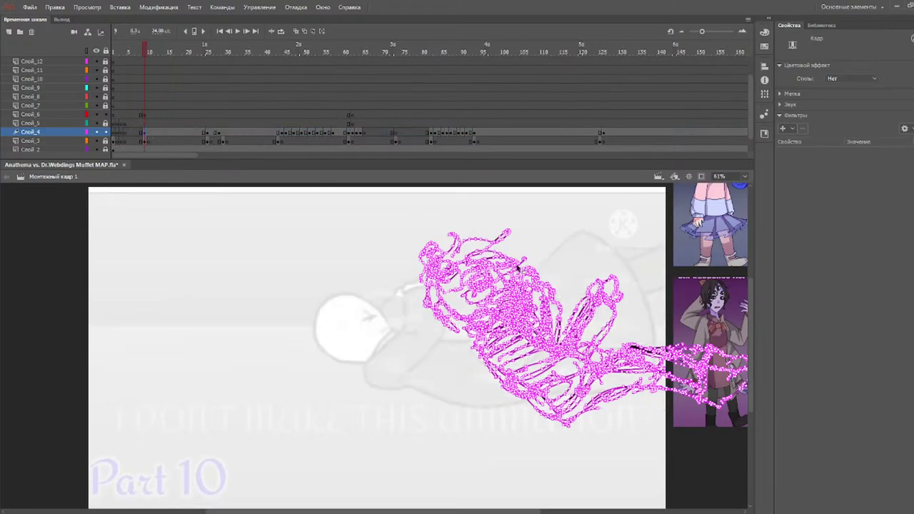
{"action": "left_click", "coordinate": [317, 304]}
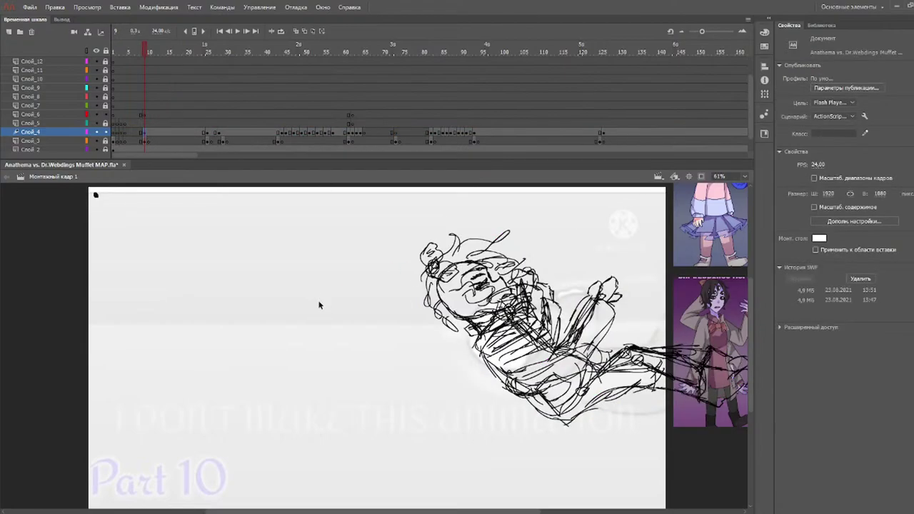
{"action": "left_click", "coordinate": [45, 133]}
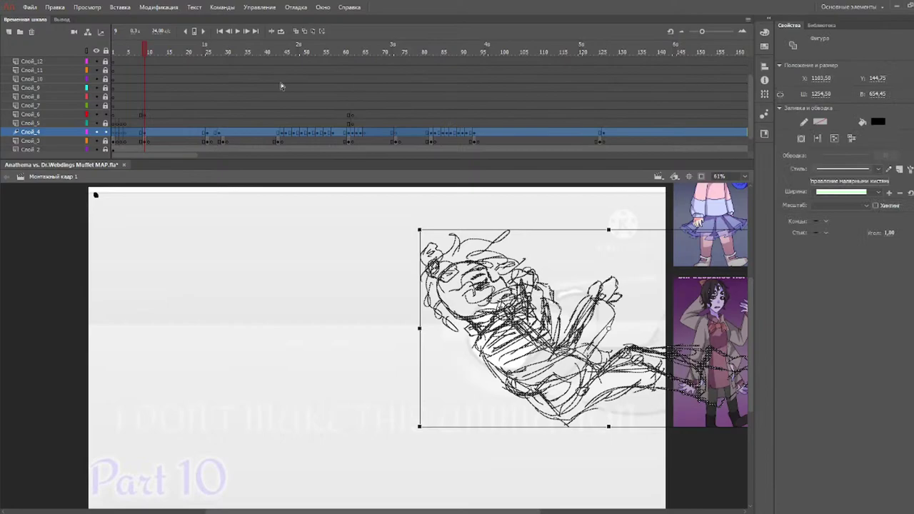
{"action": "left_click", "coordinate": [150, 52]}
{"action": "left_click_drag", "start_coordinate": [145, 134], "coordinate": [366, 137]}
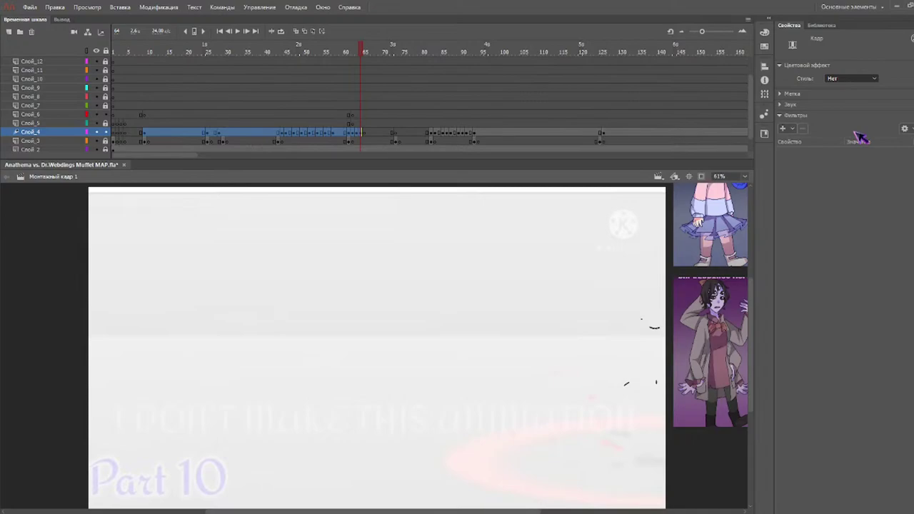
- Make layer Слой_4 transparent in its layer properties and set its outline colour to black
{"action": "left_click", "coordinate": [22, 135]}
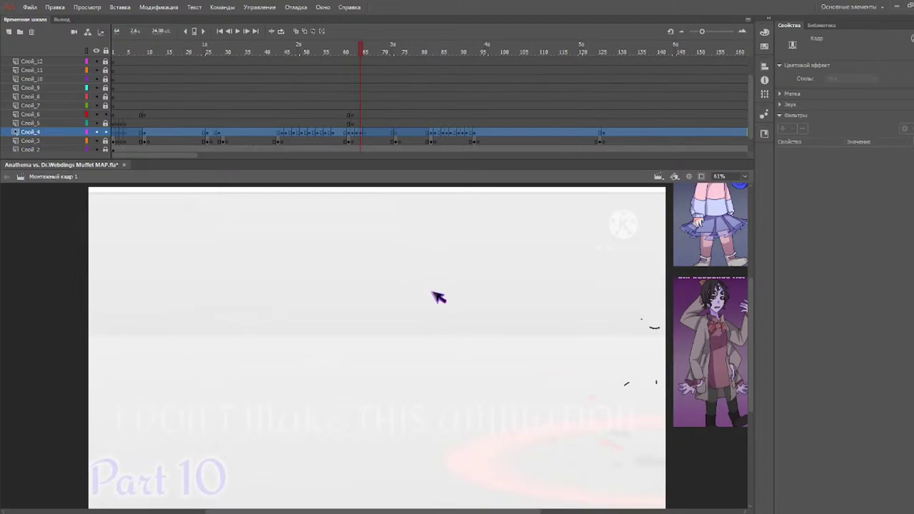
{"action": "key", "text": "i"}
{"action": "key", "text": "v"}
{"action": "left_click_drag", "start_coordinate": [279, 54], "coordinate": [145, 63]}
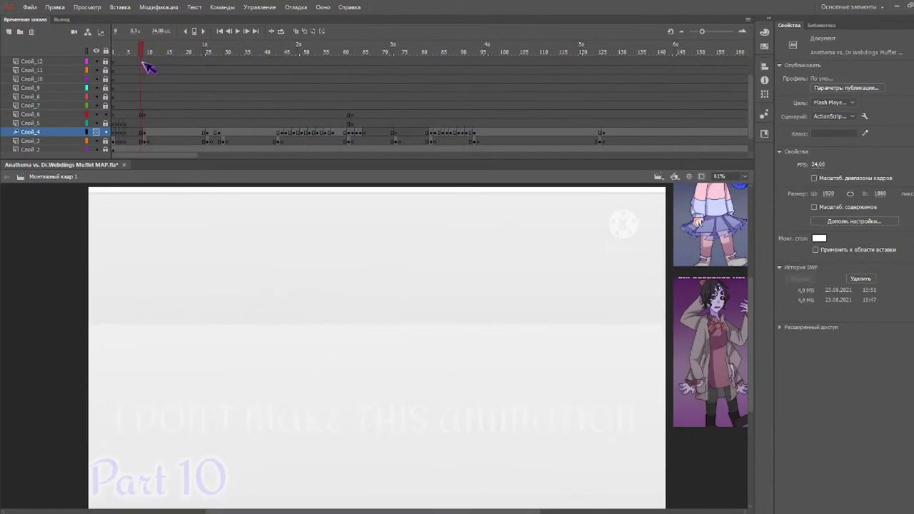
- Check the sketch on layer Слой_4 across the first frames and restore the layer to full visibility
{"action": "left_click", "coordinate": [64, 136]}
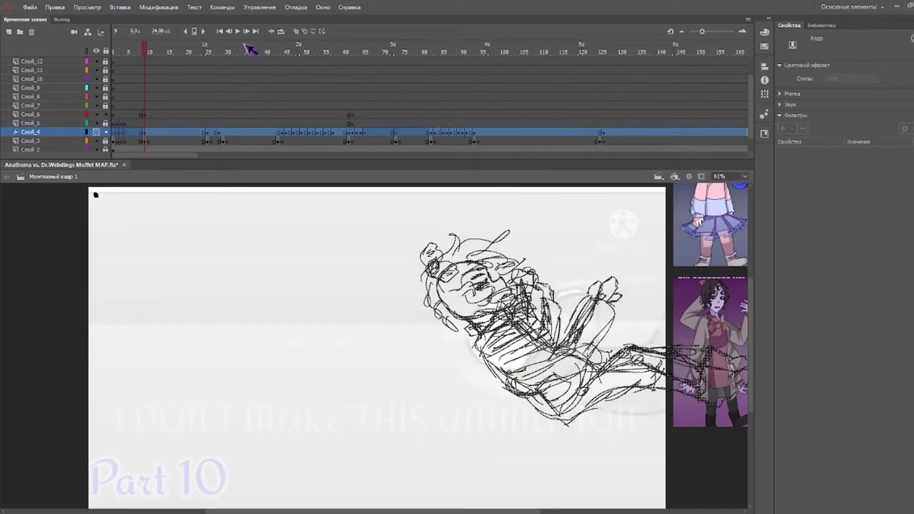
{"action": "left_click", "coordinate": [204, 53]}
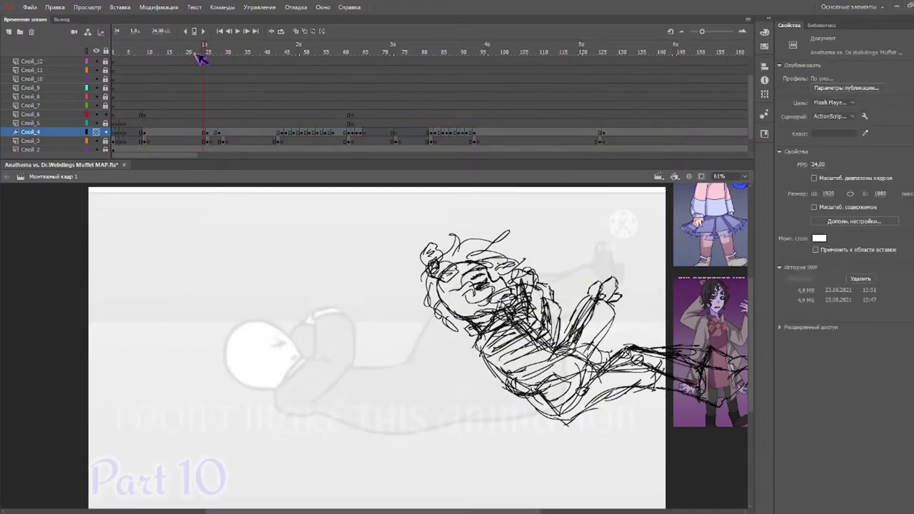
{"action": "left_click", "coordinate": [65, 135]}
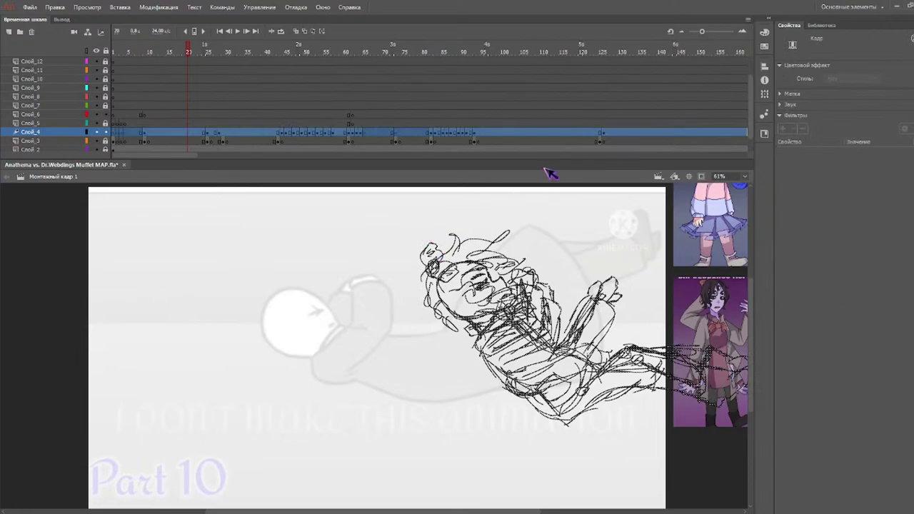
{"action": "left_click", "coordinate": [227, 52]}
{"action": "left_click_drag", "start_coordinate": [242, 56], "coordinate": [140, 55]}
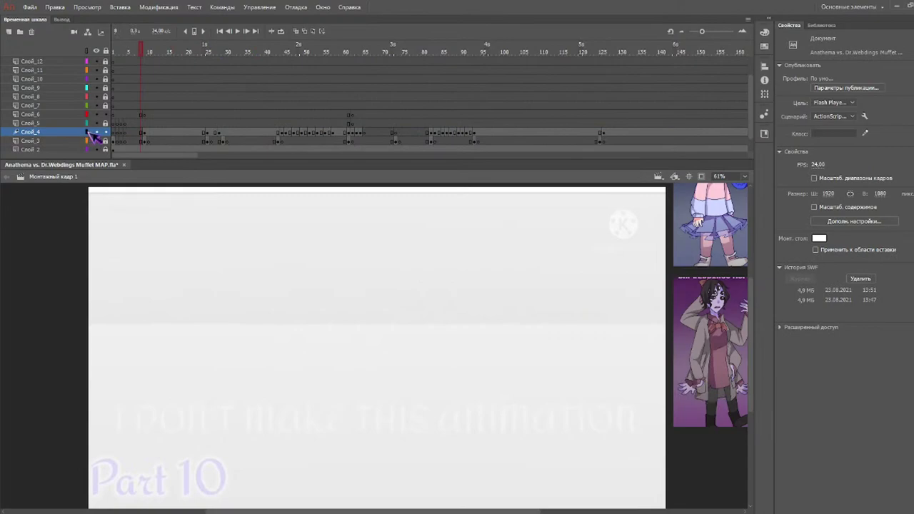
{"action": "left_click", "coordinate": [81, 133]}
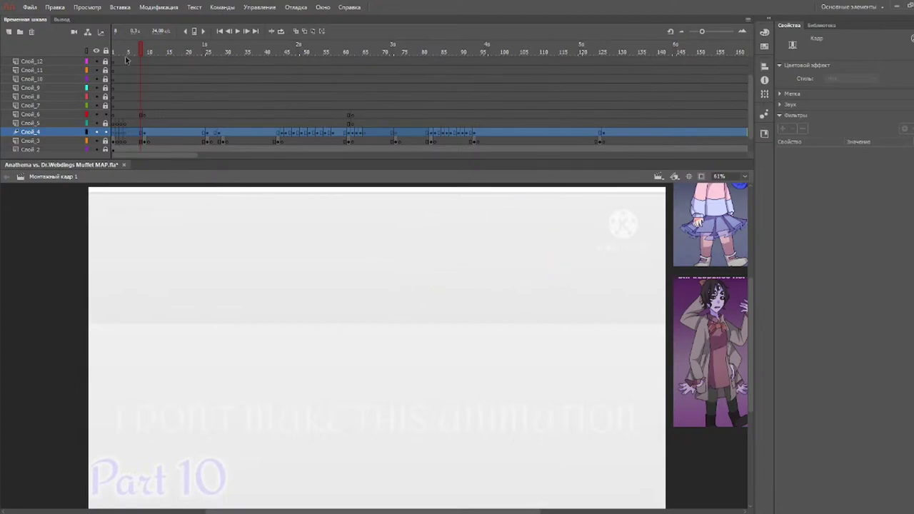
- Apply an alpha colour effect of 15% to frames 9 to 64 of layer Слой_4
{"action": "left_click", "coordinate": [149, 56]}
{"action": "left_click", "coordinate": [145, 57]}
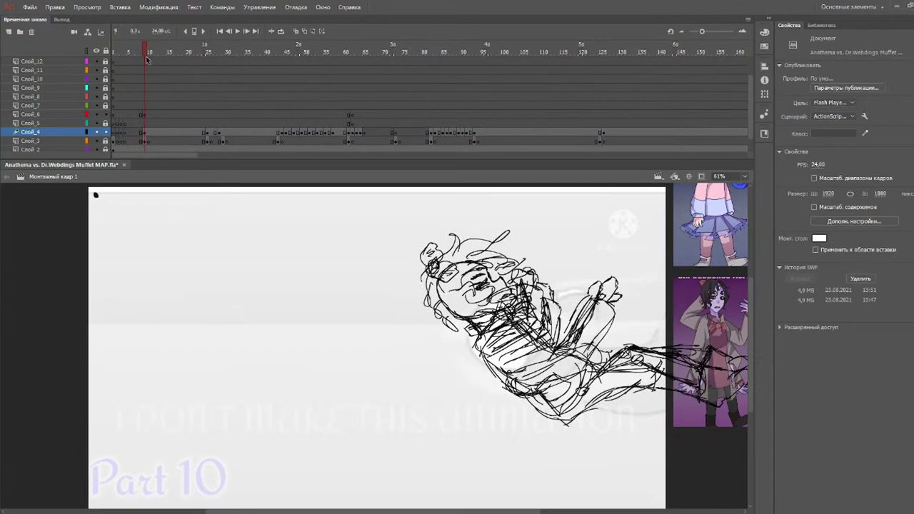
{"action": "left_click", "coordinate": [146, 133]}
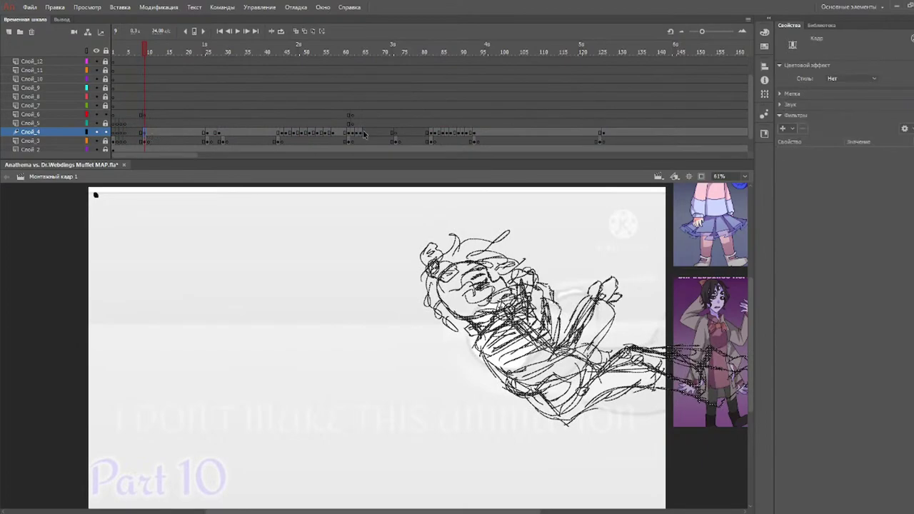
{"action": "left_click_drag", "start_coordinate": [362, 133], "coordinate": [147, 135]}
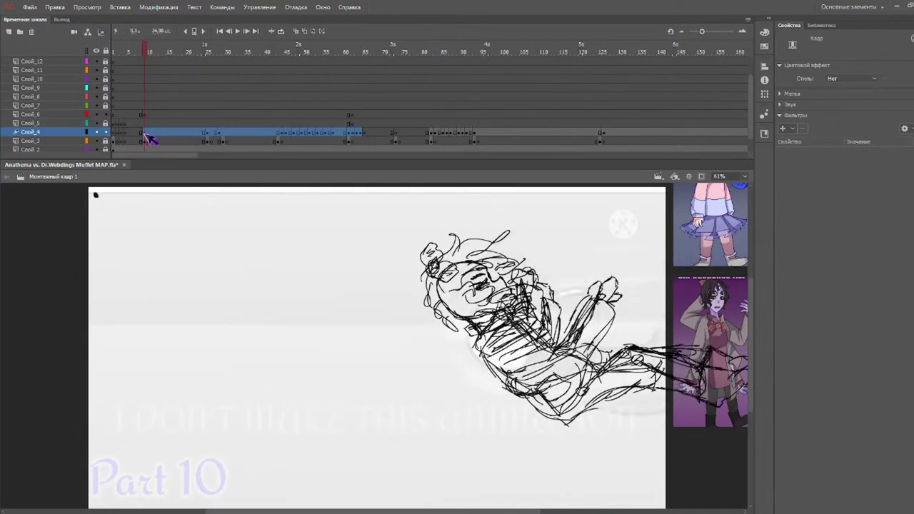
{"action": "left_click", "coordinate": [858, 133]}
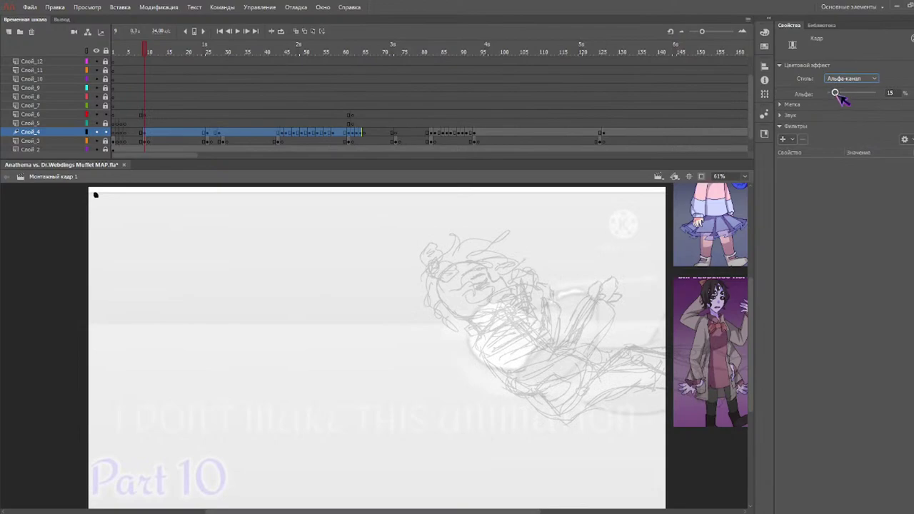
{"action": "mouse_move", "coordinate": [262, 55]}
{"action": "left_mouse_down"}
{"action": "mouse_move", "coordinate": [473, 67]}
{"action": "mouse_move", "coordinate": [147, 68]}
{"action": "left_mouse_up"}
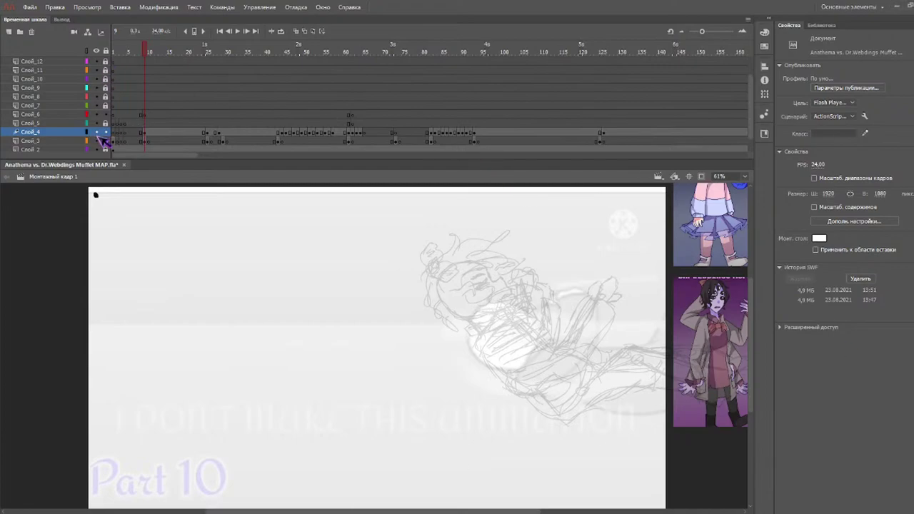
- Select frame 9 of layer Слой_6 and set the Brush tool's size to 2
{"action": "left_click", "coordinate": [145, 115]}
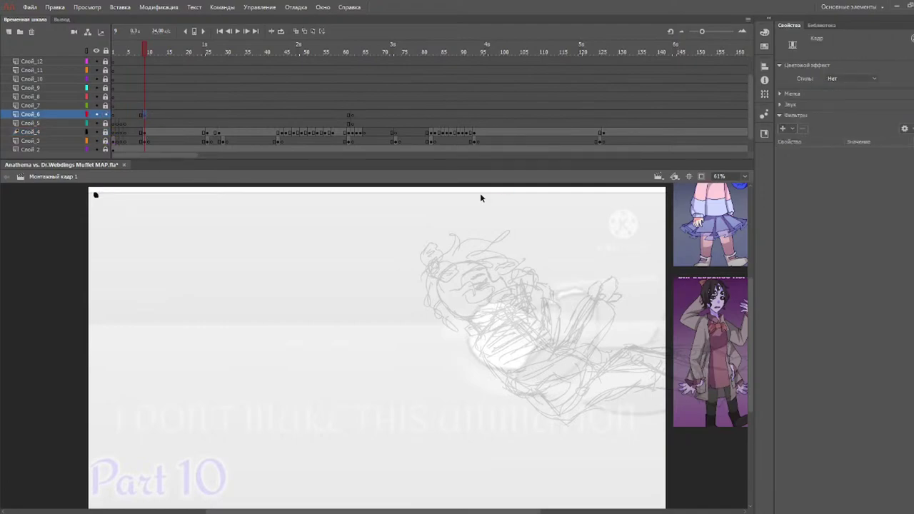
{"action": "key", "text": "b"}
{"action": "left_click", "coordinate": [873, 82]}
{"action": "left_click", "coordinate": [885, 249]}
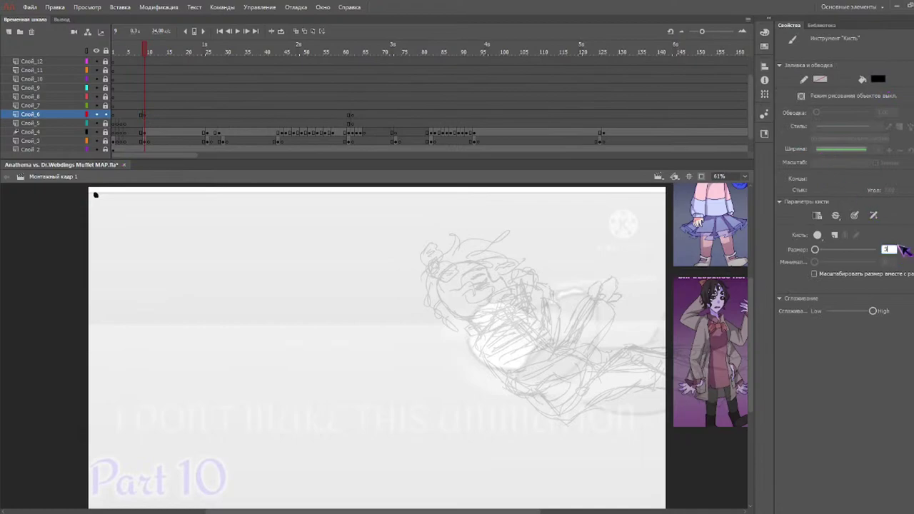
{"action": "type", "text": "2"}
{"action": "key", "text": "Return"}
- At 100% zoom, ink the character's face profile from forehead to jaw over the faded sketch on layer Слой_6
{"action": "left_click", "coordinate": [744, 177]}
{"action": "left_click", "coordinate": [741, 245]}
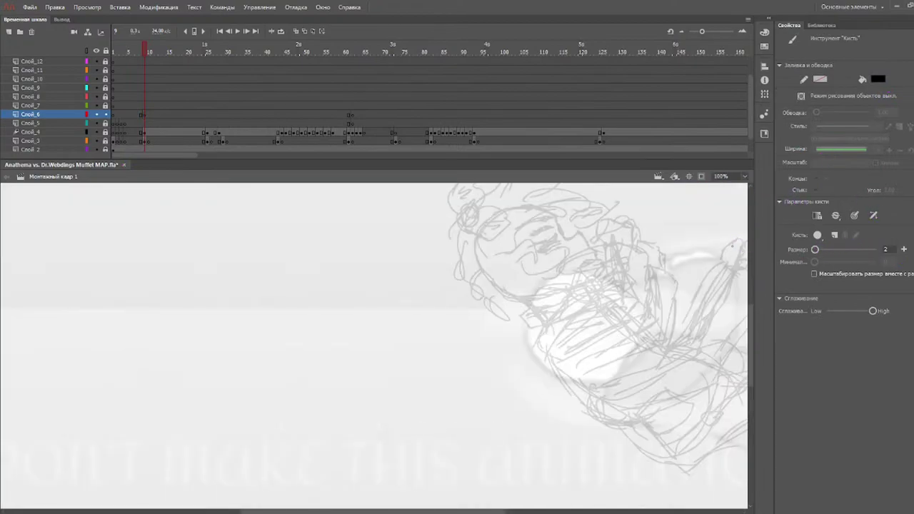
{"action": "left_click_drag", "start_coordinate": [310, 510], "coordinate": [383, 510]}
{"action": "scroll", "coordinate": [755, 349], "scroll_direction": "up", "scroll_amount": 2}
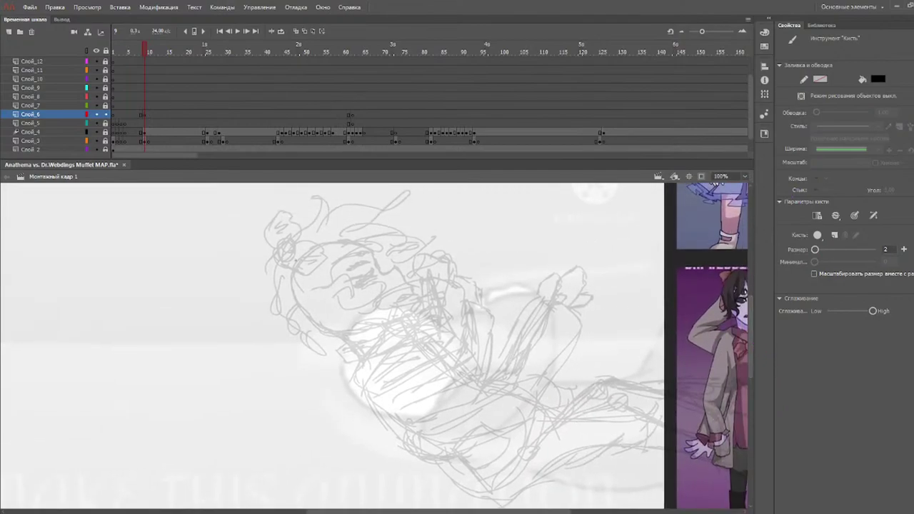
{"action": "mouse_move", "coordinate": [347, 242]}
{"action": "left_mouse_down"}
{"action": "mouse_move", "coordinate": [367, 247]}
{"action": "mouse_move", "coordinate": [383, 273]}
{"action": "mouse_move", "coordinate": [394, 270]}
{"action": "left_mouse_up"}
{"action": "mouse_move", "coordinate": [412, 288]}
{"action": "left_mouse_down"}
{"action": "mouse_move", "coordinate": [419, 304]}
{"action": "mouse_move", "coordinate": [403, 320]}
{"action": "left_mouse_up"}
{"action": "key", "text": "ctrl+z"}
{"action": "mouse_move", "coordinate": [346, 241]}
{"action": "left_mouse_down"}
{"action": "mouse_move", "coordinate": [372, 252]}
{"action": "mouse_move", "coordinate": [379, 271]}
{"action": "mouse_move", "coordinate": [405, 279]}
{"action": "mouse_move", "coordinate": [417, 298]}
{"action": "mouse_move", "coordinate": [410, 314]}
{"action": "mouse_move", "coordinate": [361, 326]}
{"action": "left_mouse_up"}
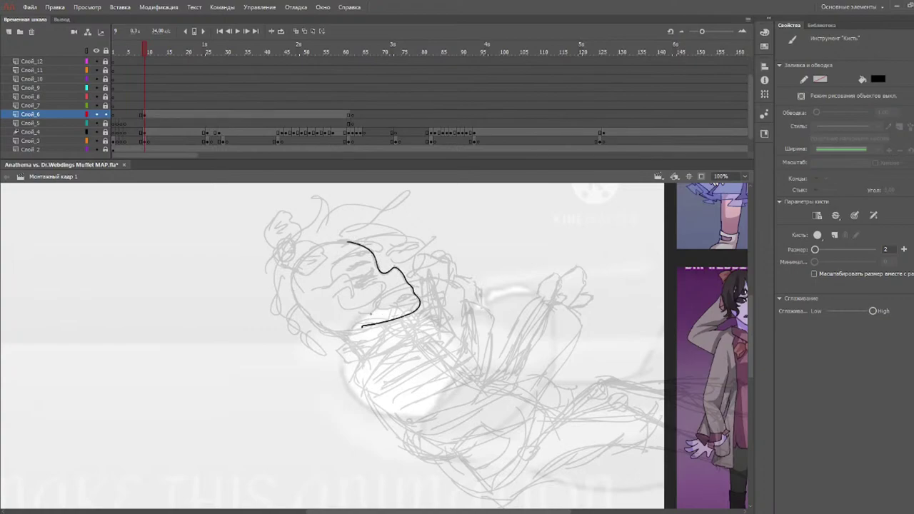
- Trim the stray end of the jaw line and ink the rounded outline of the skull down to the nape
{"action": "key", "text": "e"}
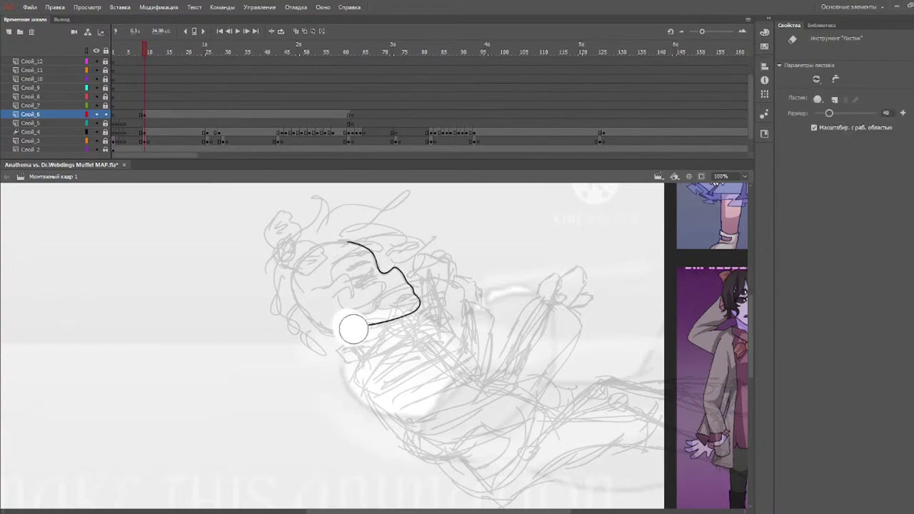
{"action": "key", "text": "b"}
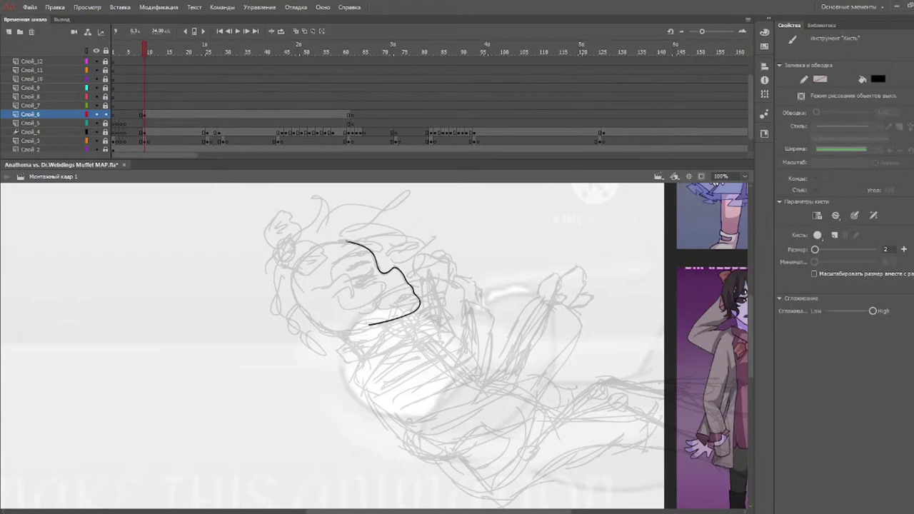
{"action": "mouse_move", "coordinate": [350, 241]}
{"action": "left_mouse_down"}
{"action": "mouse_move", "coordinate": [306, 252]}
{"action": "mouse_move", "coordinate": [293, 279]}
{"action": "mouse_move", "coordinate": [307, 322]}
{"action": "mouse_move", "coordinate": [351, 338]}
{"action": "left_mouse_up"}
- Ink the small open mouth on the face, redoing its strokes until the shape is clean
{"action": "mouse_move", "coordinate": [410, 294]}
{"action": "left_mouse_down"}
{"action": "mouse_move", "coordinate": [395, 300]}
{"action": "mouse_move", "coordinate": [410, 294]}
{"action": "left_mouse_up"}
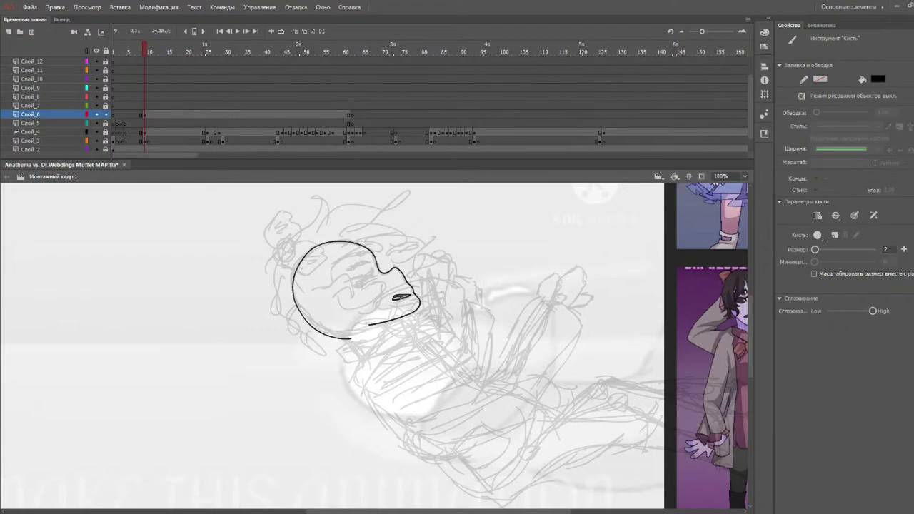
{"action": "left_click_drag", "start_coordinate": [395, 296], "coordinate": [404, 296]}
{"action": "key", "text": "ctrl+z"}
{"action": "key", "text": "ctrl+z"}
{"action": "key", "text": "ctrl+z"}
{"action": "key", "text": "ctrl+z"}
{"action": "key", "text": "ctrl+z"}
{"action": "key", "text": "ctrl+z"}
{"action": "key", "text": "ctrl+z"}
{"action": "key", "text": "ctrl+z"}
{"action": "mouse_move", "coordinate": [397, 297]}
{"action": "left_mouse_down"}
{"action": "mouse_move", "coordinate": [409, 295]}
{"action": "mouse_move", "coordinate": [395, 302]}
{"action": "left_mouse_up"}
{"action": "key", "text": "ctrl+z"}
- Ink the neck below the jaw with its collar edge and a short crease line across the throat
{"action": "left_click_drag", "start_coordinate": [343, 338], "coordinate": [372, 367]}
{"action": "key", "text": "ctrl+z"}
{"action": "mouse_move", "coordinate": [391, 322]}
{"action": "left_mouse_down"}
{"action": "mouse_move", "coordinate": [422, 333]}
{"action": "mouse_move", "coordinate": [374, 361]}
{"action": "left_mouse_up"}
{"action": "key", "text": "ctrl+z"}
{"action": "left_click_drag", "start_coordinate": [371, 366], "coordinate": [431, 324]}
{"action": "key", "text": "ctrl+z"}
{"action": "left_click_drag", "start_coordinate": [369, 366], "coordinate": [428, 320]}
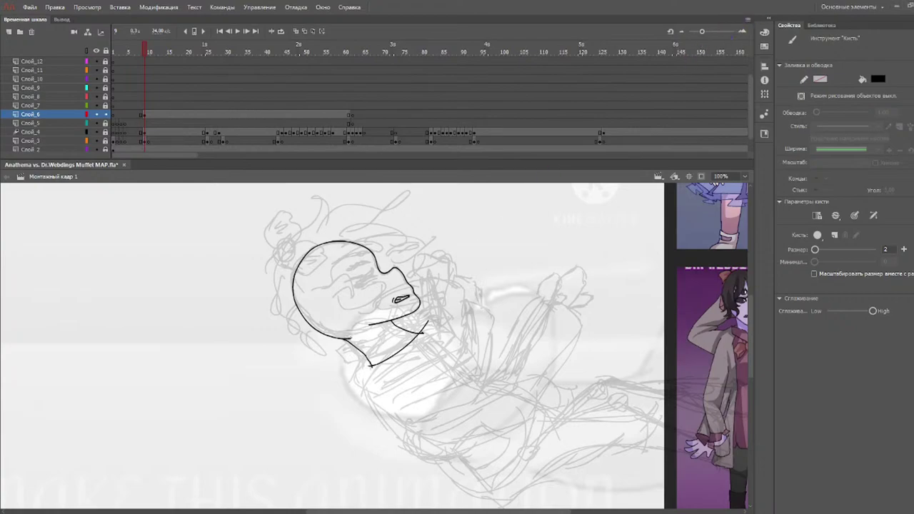
{"action": "left_click_drag", "start_coordinate": [367, 338], "coordinate": [399, 340]}
{"action": "key", "text": "ctrl+z"}
- Ink the outline of the hand beside the face, closing it with a line at the wrist
{"action": "left_click_drag", "start_coordinate": [346, 511], "coordinate": [370, 509]}
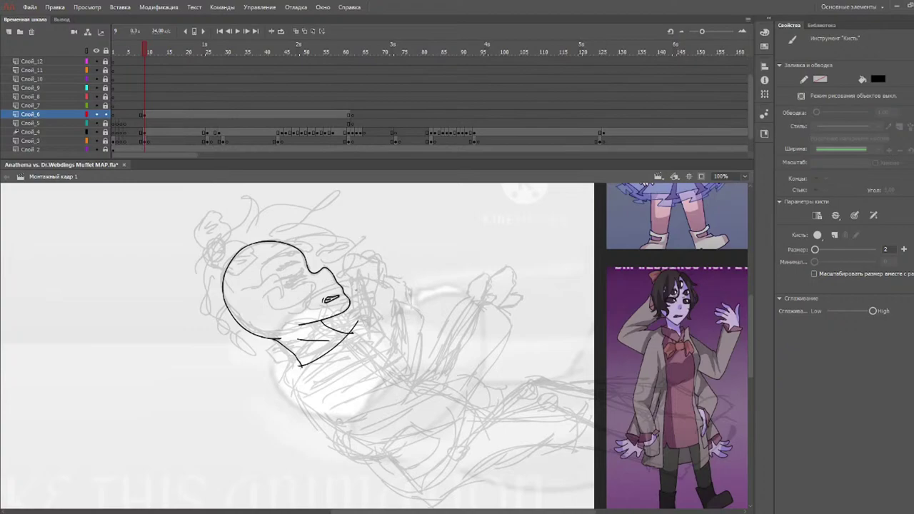
{"action": "left_click_drag", "start_coordinate": [354, 286], "coordinate": [342, 264]}
{"action": "mouse_move", "coordinate": [345, 270]}
{"action": "left_mouse_down"}
{"action": "mouse_move", "coordinate": [357, 254]}
{"action": "mouse_move", "coordinate": [381, 274]}
{"action": "left_mouse_up"}
{"action": "key", "text": "ctrl+z"}
{"action": "mouse_move", "coordinate": [352, 285]}
{"action": "left_mouse_down"}
{"action": "mouse_move", "coordinate": [390, 290]}
{"action": "mouse_move", "coordinate": [357, 295]}
{"action": "mouse_move", "coordinate": [387, 291]}
{"action": "left_mouse_up"}
{"action": "key", "text": "ctrl+z"}
{"action": "key", "text": "ctrl+z"}
{"action": "key", "text": "ctrl+z"}
{"action": "mouse_move", "coordinate": [477, 310]}
{"action": "left_mouse_down"}
{"action": "mouse_move", "coordinate": [487, 276]}
{"action": "mouse_move", "coordinate": [514, 267]}
{"action": "mouse_move", "coordinate": [519, 287]}
{"action": "mouse_move", "coordinate": [482, 323]}
{"action": "left_mouse_up"}
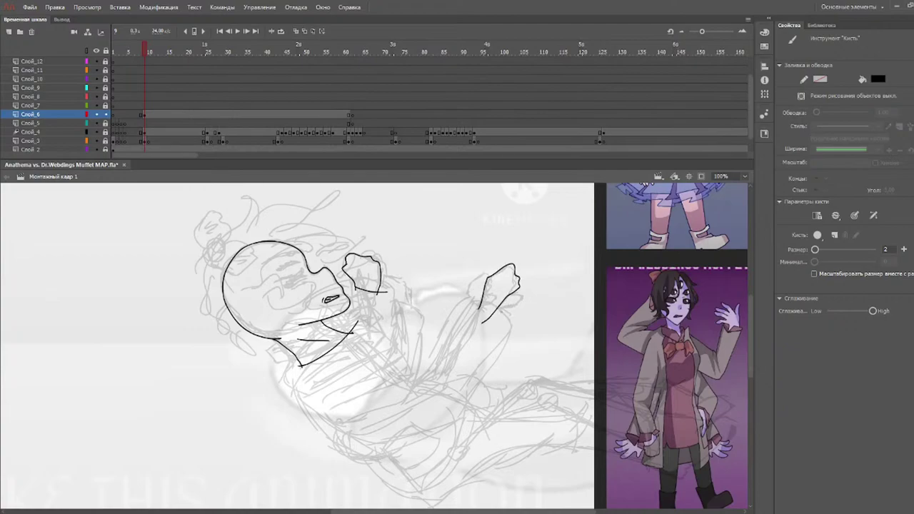
{"action": "mouse_move", "coordinate": [509, 295]}
{"action": "left_mouse_down"}
{"action": "mouse_move", "coordinate": [520, 297]}
{"action": "mouse_move", "coordinate": [487, 323]}
{"action": "left_mouse_up"}
{"action": "key", "text": "ctrl+z"}
{"action": "mouse_move", "coordinate": [509, 295]}
{"action": "left_mouse_down"}
{"action": "mouse_move", "coordinate": [519, 293]}
{"action": "mouse_move", "coordinate": [483, 334]}
{"action": "left_mouse_up"}
{"action": "key", "text": "ctrl+z"}
{"action": "key", "text": "ctrl+z"}
- Add short finger lines to the hand beside the face and try inking the other raised hand with separate fingers
{"action": "left_click_drag", "start_coordinate": [362, 259], "coordinate": [361, 269]}
{"action": "mouse_move", "coordinate": [476, 313]}
{"action": "left_mouse_down"}
{"action": "mouse_move", "coordinate": [496, 272]}
{"action": "mouse_move", "coordinate": [511, 268]}
{"action": "left_mouse_up"}
{"action": "key", "text": "ctrl+z"}
{"action": "mouse_move", "coordinate": [473, 312]}
{"action": "left_mouse_down"}
{"action": "mouse_move", "coordinate": [491, 276]}
{"action": "mouse_move", "coordinate": [510, 265]}
{"action": "mouse_move", "coordinate": [516, 281]}
{"action": "mouse_move", "coordinate": [504, 300]}
{"action": "mouse_move", "coordinate": [477, 313]}
{"action": "left_mouse_up"}
{"action": "key", "text": "ctrl+z"}
{"action": "mouse_move", "coordinate": [473, 311]}
{"action": "left_mouse_down"}
{"action": "mouse_move", "coordinate": [482, 280]}
{"action": "mouse_move", "coordinate": [511, 261]}
{"action": "mouse_move", "coordinate": [484, 297]}
{"action": "left_mouse_up"}
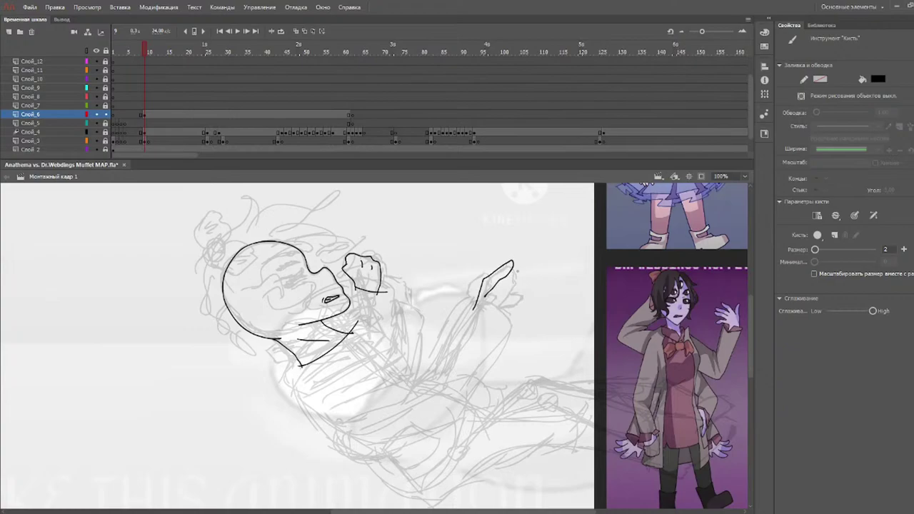
{"action": "left_click_drag", "start_coordinate": [512, 270], "coordinate": [487, 306]}
{"action": "key", "text": "ctrl+z"}
{"action": "key", "text": "ctrl+z"}
{"action": "mouse_move", "coordinate": [478, 305]}
{"action": "left_mouse_down"}
{"action": "mouse_move", "coordinate": [513, 267]}
{"action": "mouse_move", "coordinate": [490, 280]}
{"action": "mouse_move", "coordinate": [514, 272]}
{"action": "mouse_move", "coordinate": [515, 288]}
{"action": "mouse_move", "coordinate": [486, 323]}
{"action": "left_mouse_up"}
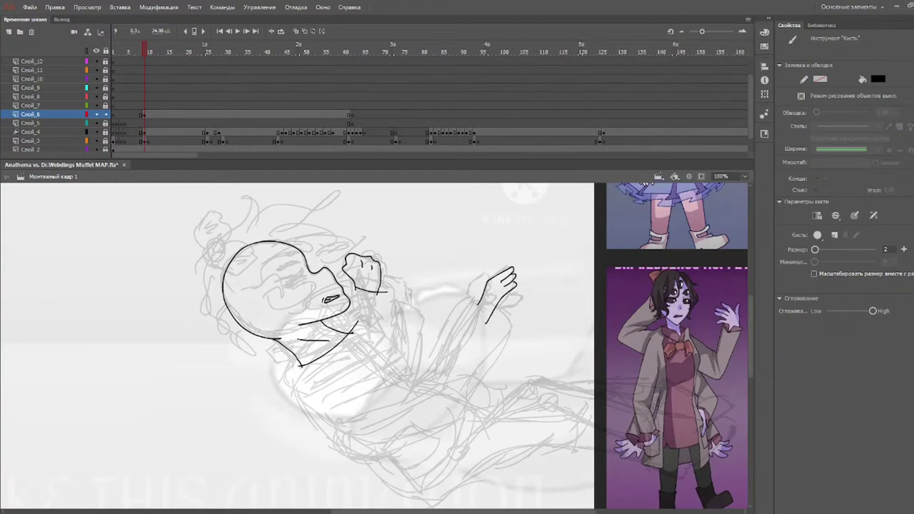
{"action": "key", "text": "ctrl+z"}
{"action": "key", "text": "ctrl+z"}
{"action": "key", "text": "ctrl+z"}
{"action": "key", "text": "ctrl+z"}
- Ink the other raised hand as a closed palm with a thumb and a crossing line at the wrist
{"action": "mouse_move", "coordinate": [476, 309]}
{"action": "left_mouse_down"}
{"action": "mouse_move", "coordinate": [486, 277]}
{"action": "mouse_move", "coordinate": [483, 287]}
{"action": "mouse_move", "coordinate": [507, 267]}
{"action": "mouse_move", "coordinate": [517, 287]}
{"action": "mouse_move", "coordinate": [486, 330]}
{"action": "left_mouse_up"}
{"action": "key", "text": "ctrl+z"}
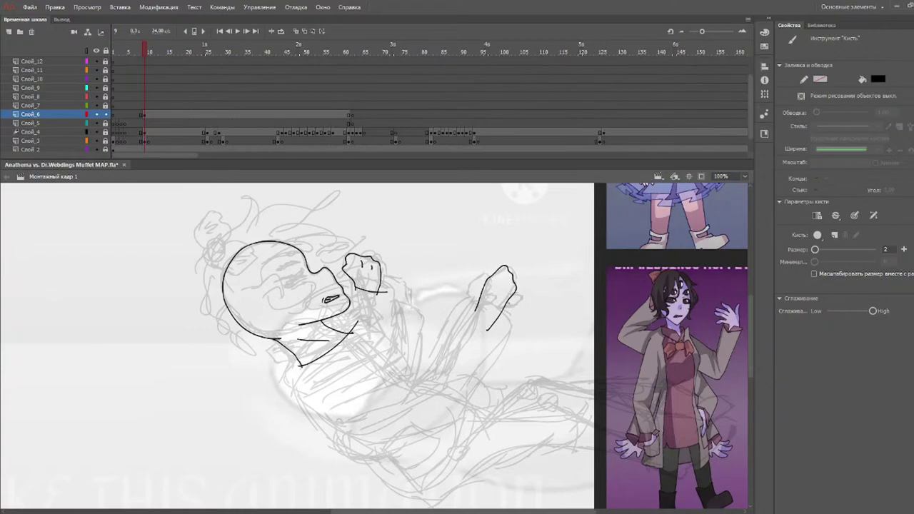
{"action": "left_click_drag", "start_coordinate": [520, 297], "coordinate": [492, 345]}
{"action": "key", "text": "ctrl+z"}
{"action": "key", "text": "ctrl+z"}
{"action": "mouse_move", "coordinate": [520, 305]}
{"action": "left_mouse_down"}
{"action": "mouse_move", "coordinate": [511, 316]}
{"action": "mouse_move", "coordinate": [512, 295]}
{"action": "mouse_move", "coordinate": [519, 303]}
{"action": "mouse_move", "coordinate": [487, 342]}
{"action": "left_mouse_up"}
{"action": "left_click_drag", "start_coordinate": [476, 308], "coordinate": [500, 335]}
{"action": "key", "text": "ctrl+z"}
- Ink the first foot outline at the end of the sketched legs, where they overlap the reference picture
{"action": "left_click_drag", "start_coordinate": [356, 511], "coordinate": [390, 502]}
{"action": "left_click_drag", "start_coordinate": [755, 333], "coordinate": [755, 360]}
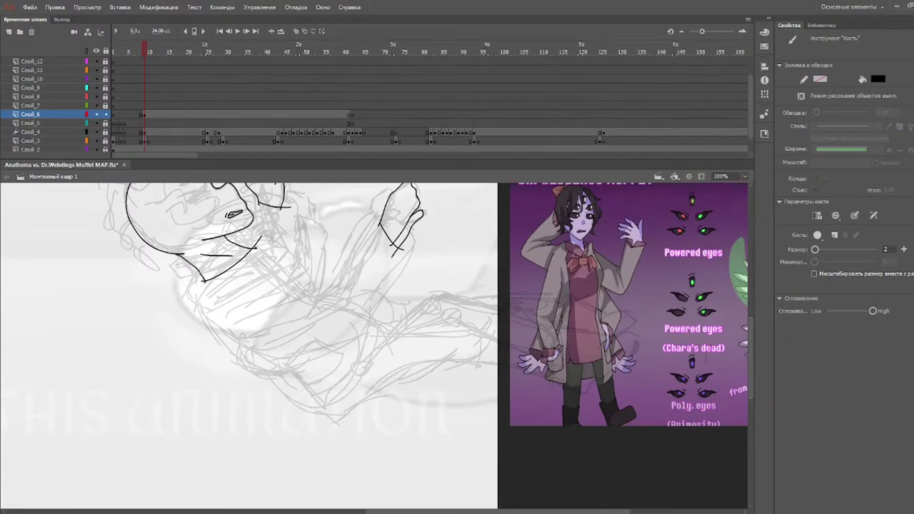
{"action": "mouse_move", "coordinate": [551, 329]}
{"action": "left_mouse_down"}
{"action": "mouse_move", "coordinate": [613, 337]}
{"action": "mouse_move", "coordinate": [631, 327]}
{"action": "mouse_move", "coordinate": [604, 344]}
{"action": "mouse_move", "coordinate": [634, 336]}
{"action": "mouse_move", "coordinate": [628, 354]}
{"action": "mouse_move", "coordinate": [591, 381]}
{"action": "left_mouse_up"}
{"action": "key", "text": "ctrl+z"}
{"action": "key", "text": "ctrl+z"}
{"action": "key", "text": "ctrl+z"}
{"action": "mouse_move", "coordinate": [597, 347]}
{"action": "left_mouse_down"}
{"action": "mouse_move", "coordinate": [626, 333]}
{"action": "mouse_move", "coordinate": [634, 351]}
{"action": "mouse_move", "coordinate": [592, 383]}
{"action": "mouse_move", "coordinate": [558, 385]}
{"action": "mouse_move", "coordinate": [549, 377]}
{"action": "left_mouse_up"}
{"action": "mouse_move", "coordinate": [606, 343]}
{"action": "left_mouse_down"}
{"action": "mouse_move", "coordinate": [556, 330]}
{"action": "mouse_move", "coordinate": [546, 370]}
{"action": "left_mouse_up"}
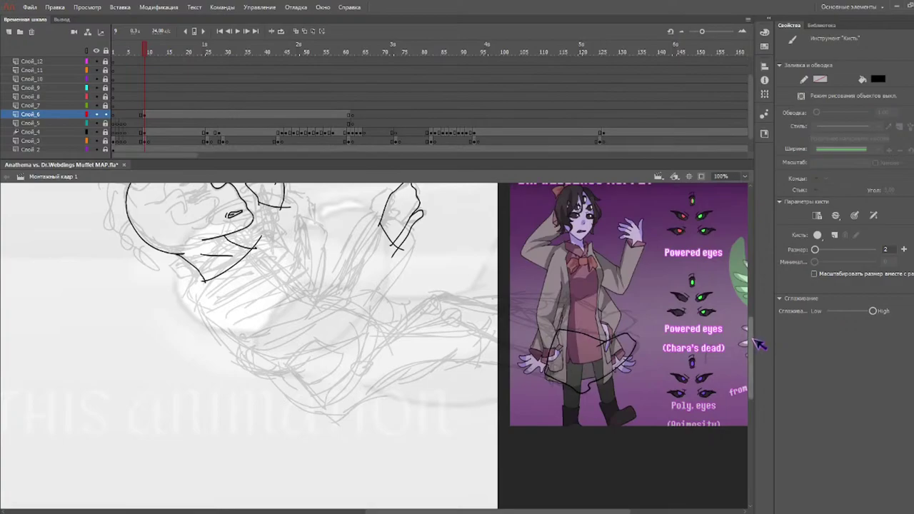
- On frame 9, ink the second foot outline above the first one over the reference picture and trim its stray end
{"action": "scroll", "coordinate": [757, 314], "scroll_direction": "up", "scroll_amount": 3}
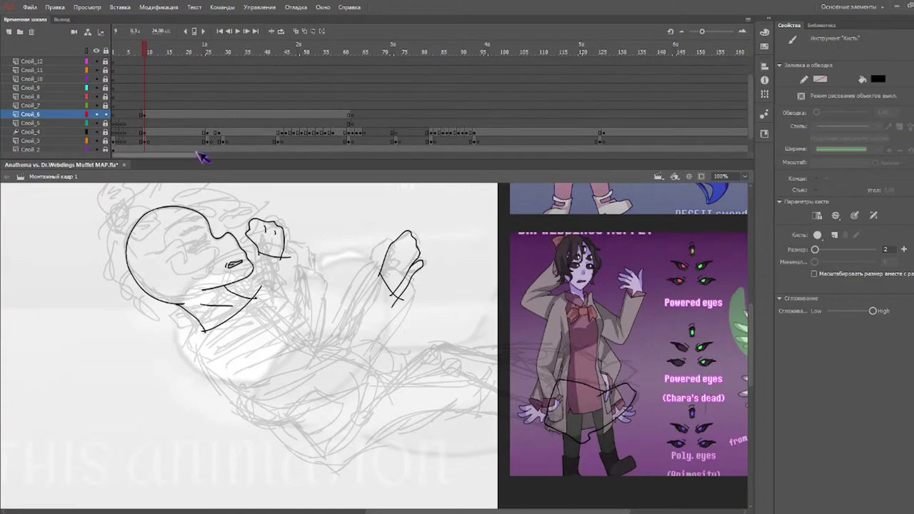
{"action": "left_click_drag", "start_coordinate": [156, 52], "coordinate": [212, 59]}
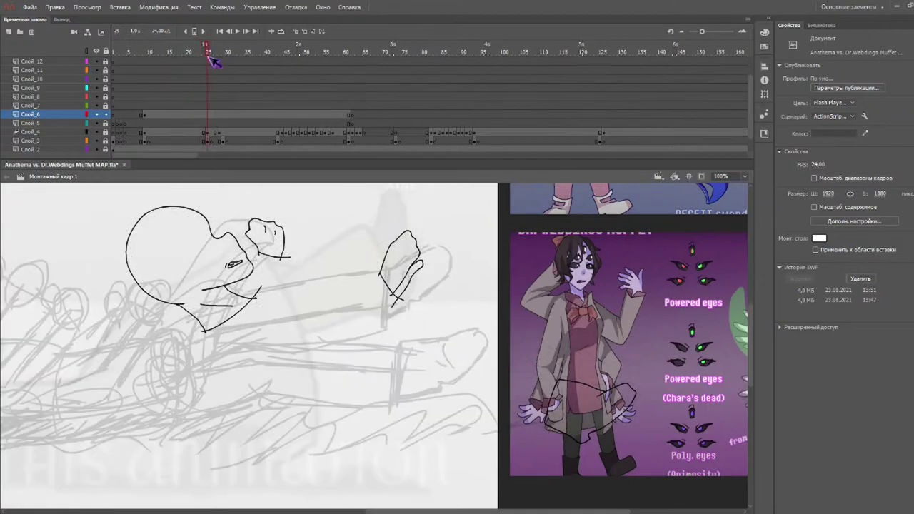
{"action": "left_click_drag", "start_coordinate": [400, 512], "coordinate": [354, 511]}
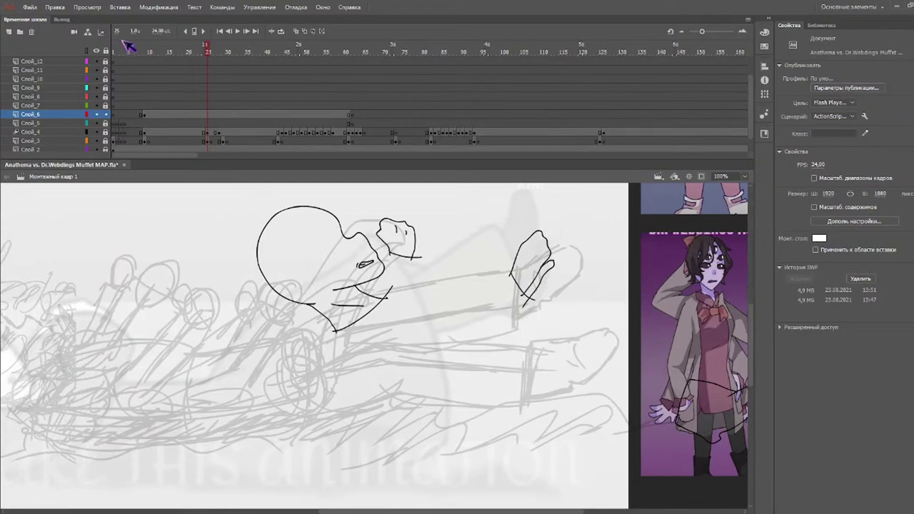
{"action": "left_click_drag", "start_coordinate": [164, 51], "coordinate": [149, 49]}
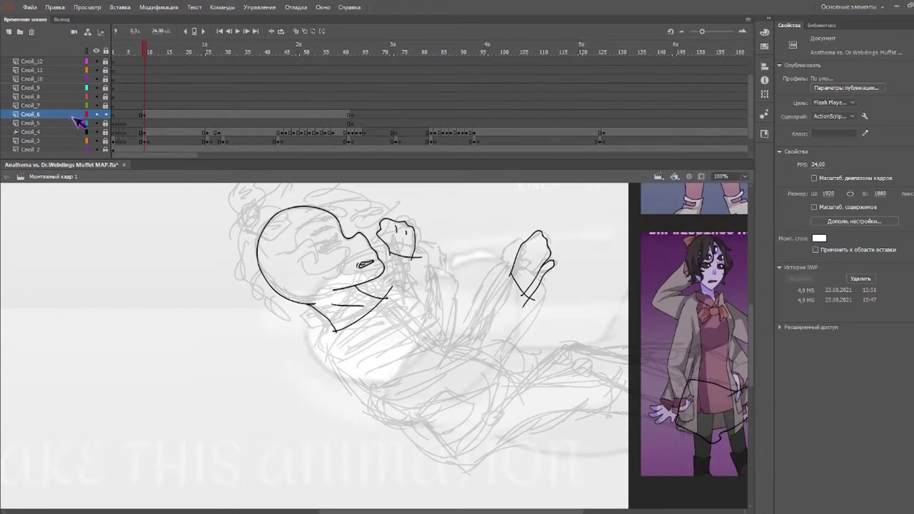
{"action": "left_click_drag", "start_coordinate": [393, 512], "coordinate": [440, 512]}
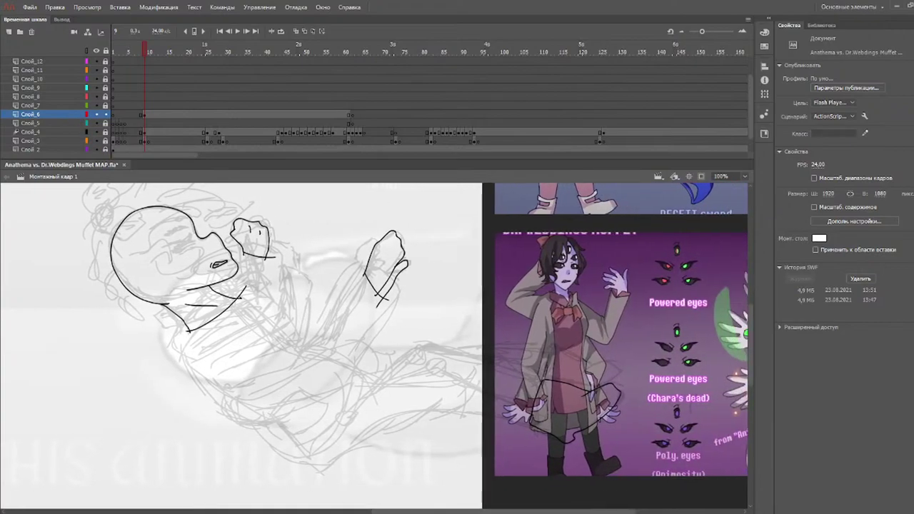
{"action": "mouse_move", "coordinate": [549, 369]}
{"action": "left_mouse_down"}
{"action": "mouse_move", "coordinate": [568, 332]}
{"action": "mouse_move", "coordinate": [591, 362]}
{"action": "left_mouse_up"}
{"action": "key", "text": "b"}
{"action": "key", "text": "e"}
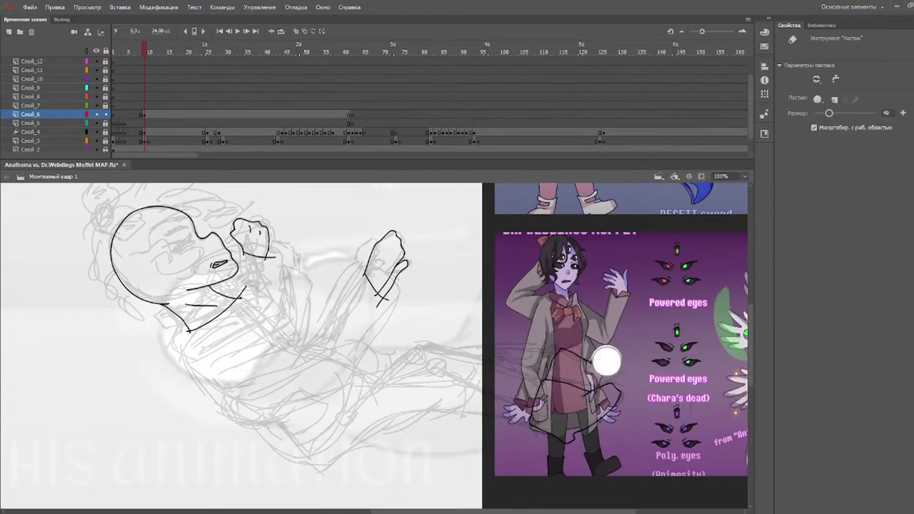
{"action": "key", "text": "b"}
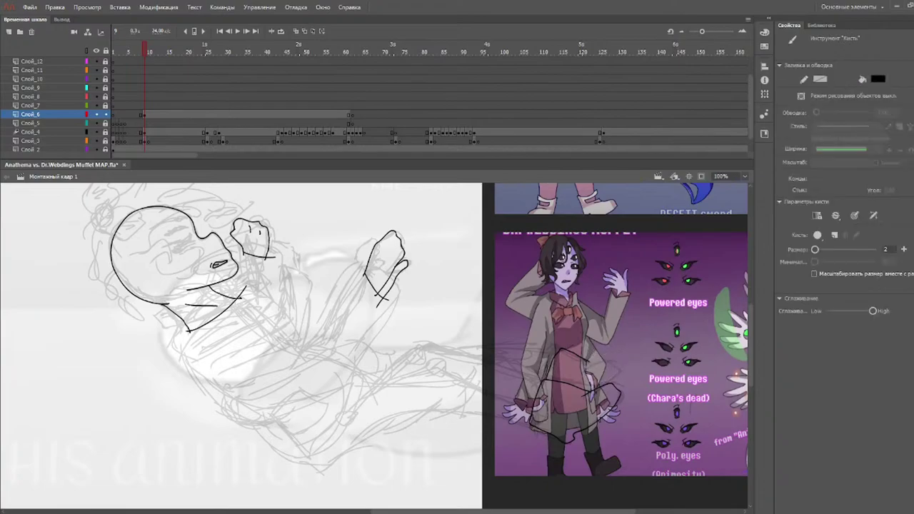
{"action": "mouse_move", "coordinate": [583, 365]}
{"action": "left_mouse_down"}
{"action": "mouse_move", "coordinate": [604, 356]}
{"action": "mouse_move", "coordinate": [611, 371]}
{"action": "mouse_move", "coordinate": [576, 388]}
{"action": "left_mouse_up"}
{"action": "left_click_drag", "start_coordinate": [402, 511], "coordinate": [383, 512]}
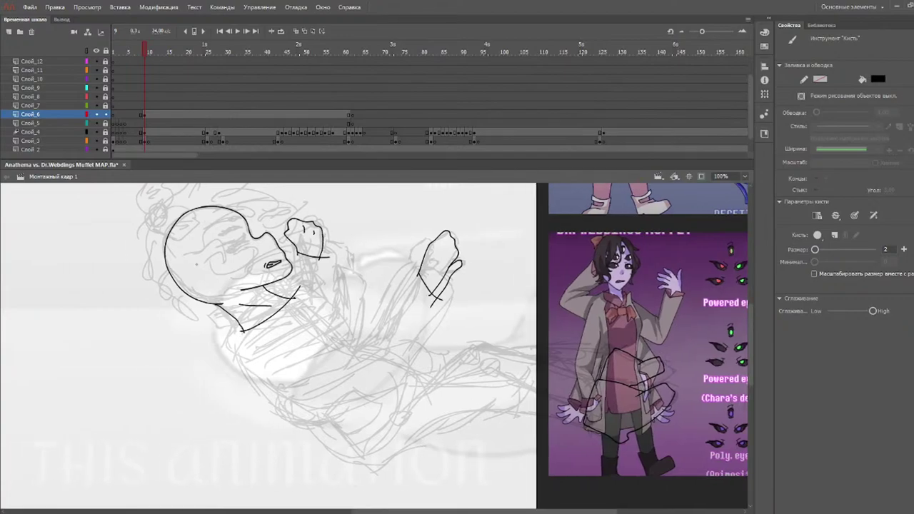
- Move layer Слой_6 above layer Слой_7 in the layer stack
{"action": "left_click", "coordinate": [63, 114]}
{"action": "left_click_drag", "start_coordinate": [68, 112], "coordinate": [72, 105]}
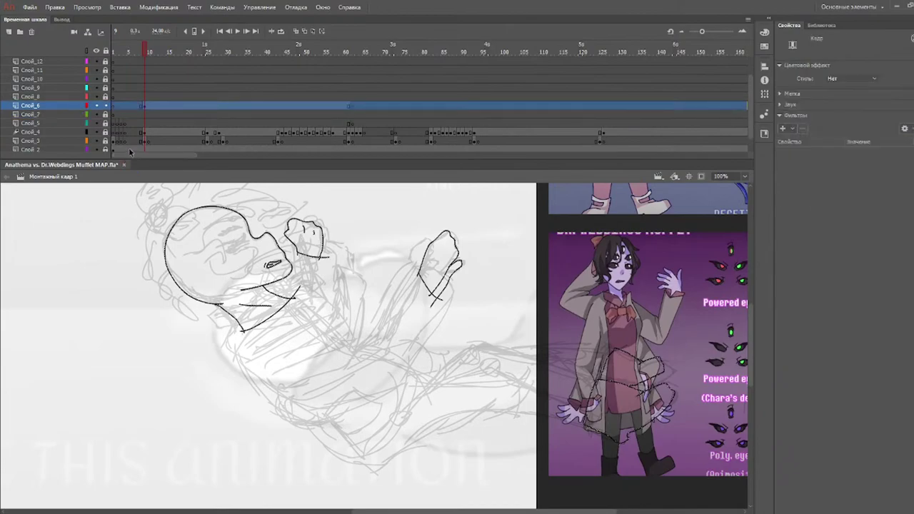
{"action": "left_click", "coordinate": [195, 50]}
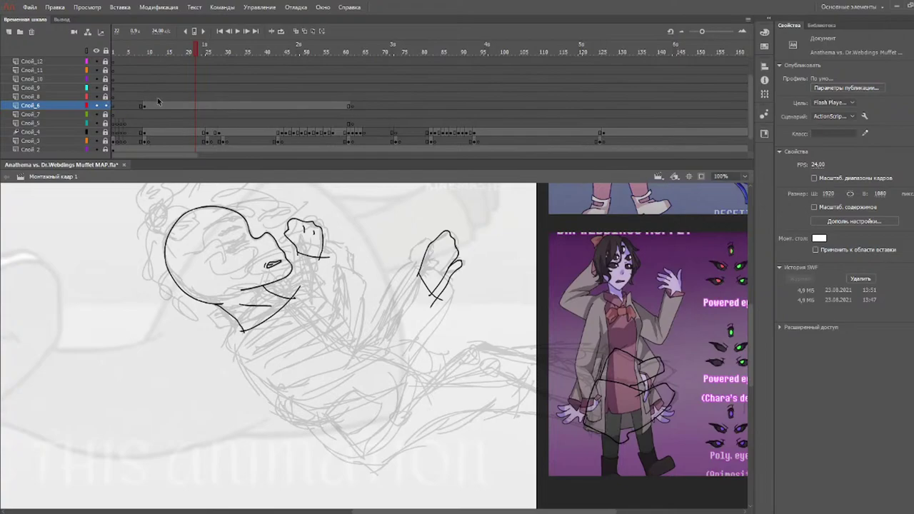
- Insert keyframes at frames 9 and 62 on layers Слой_7, Слой_8 and Слой_9, and return to frame 9
{"action": "left_click", "coordinate": [144, 96]}
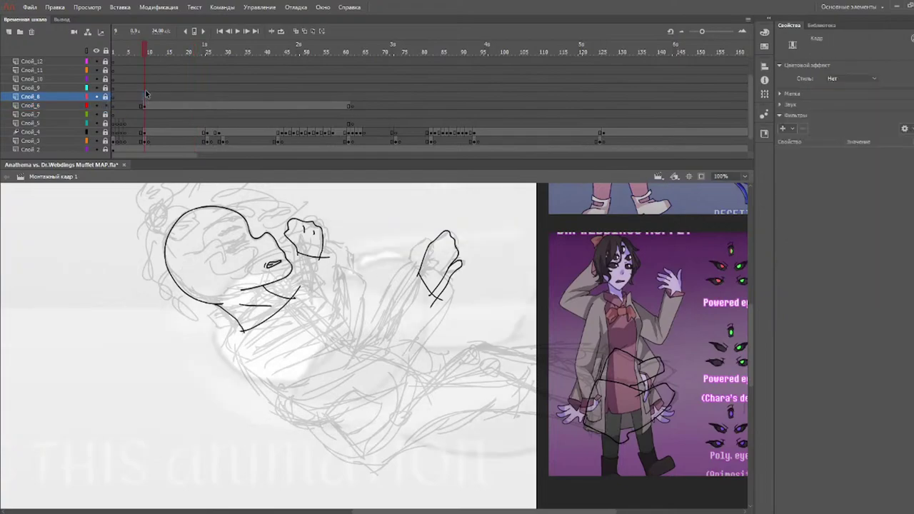
{"action": "left_click", "coordinate": [145, 87]}
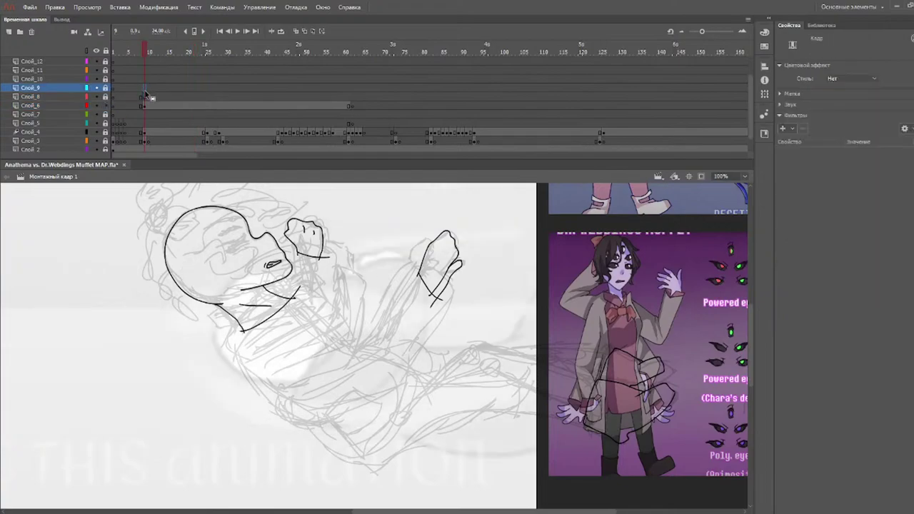
{"action": "left_click", "coordinate": [351, 96]}
{"action": "left_click", "coordinate": [352, 114]}
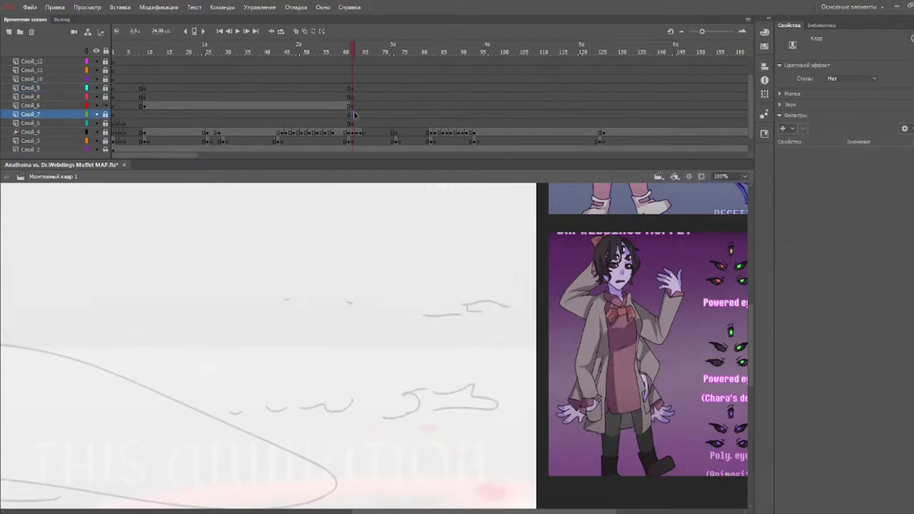
{"action": "left_click", "coordinate": [141, 114]}
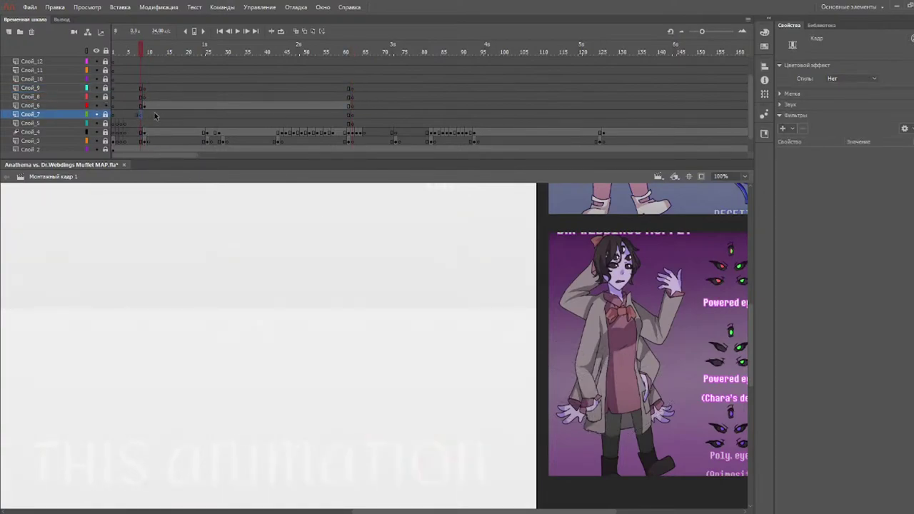
{"action": "left_click", "coordinate": [145, 114]}
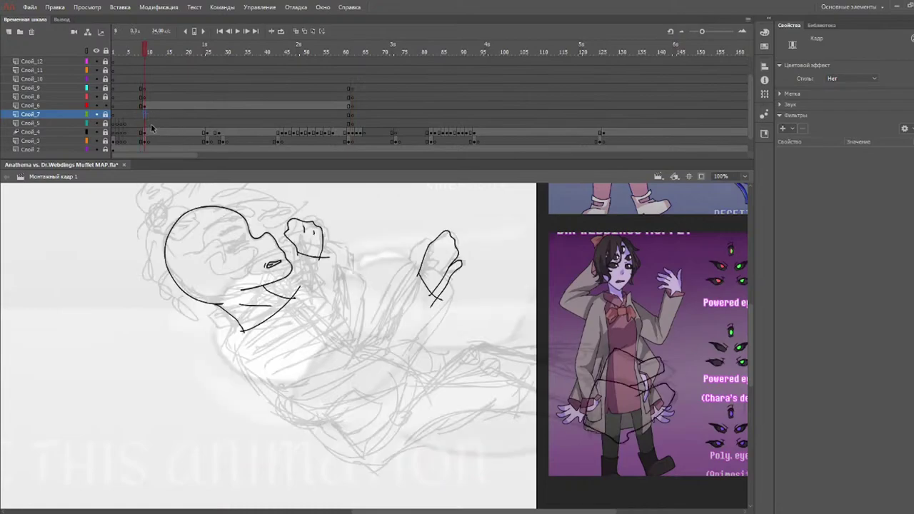
{"action": "left_click", "coordinate": [134, 53]}
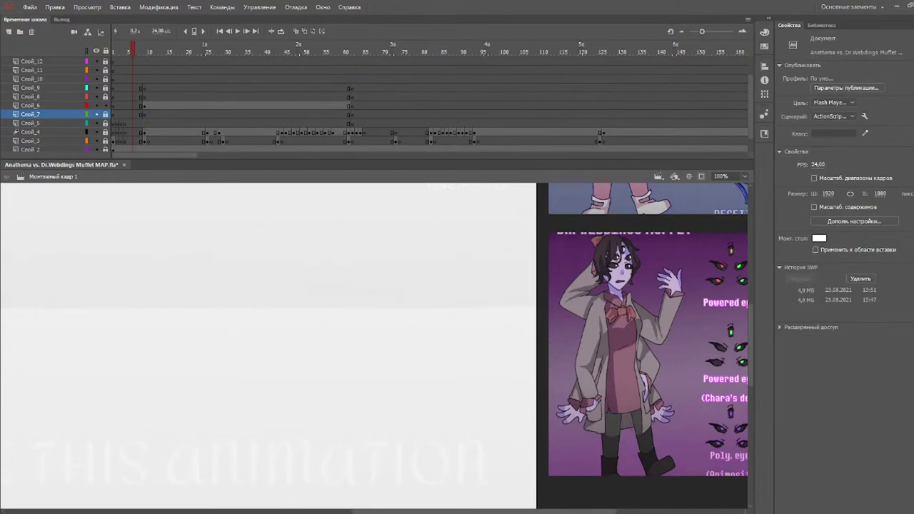
{"action": "left_click", "coordinate": [146, 52]}
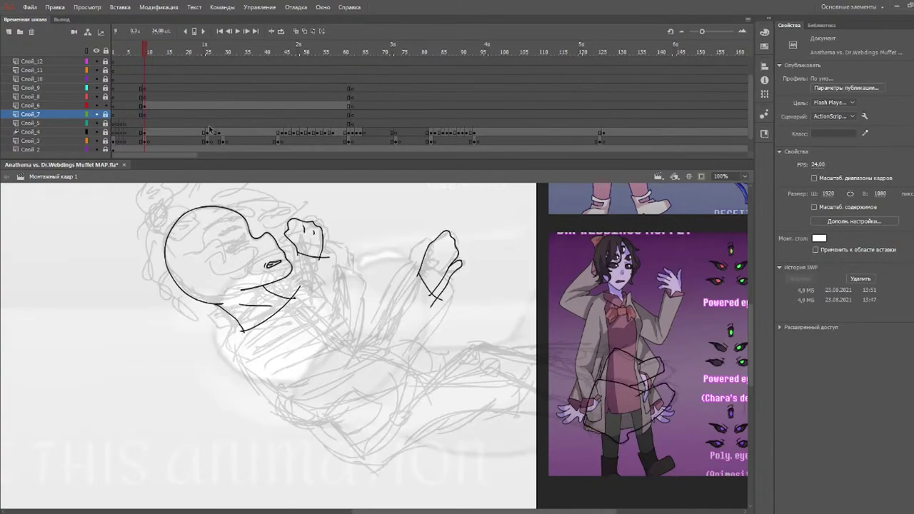
- Fill the head, neck and both hands on layer Слой_6 with light purple using the Paint Bucket tool, and clear the selection
{"action": "scroll", "coordinate": [757, 324], "scroll_direction": "up", "scroll_amount": 1}
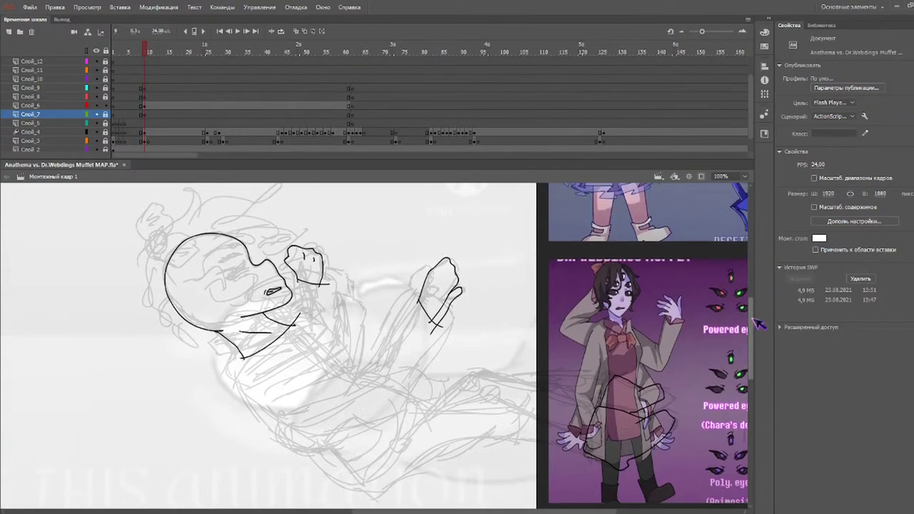
{"action": "key", "text": "k"}
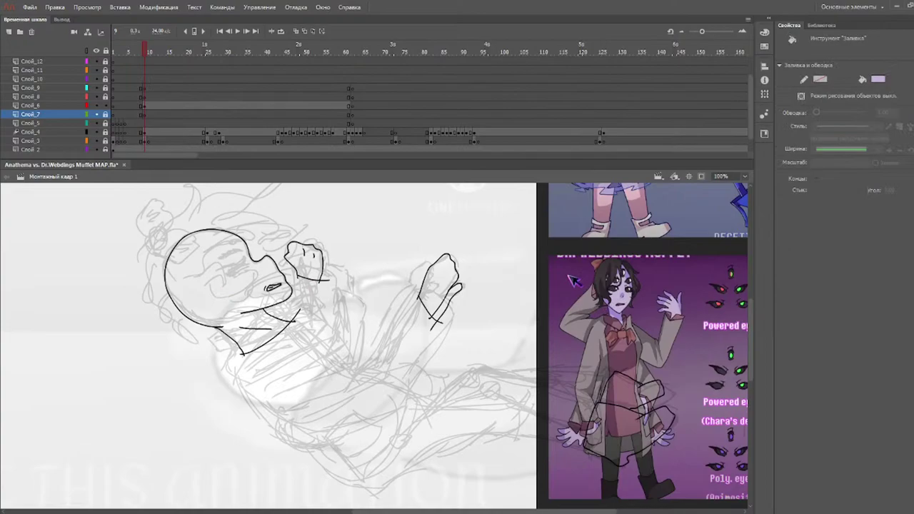
{"action": "left_click", "coordinate": [69, 105]}
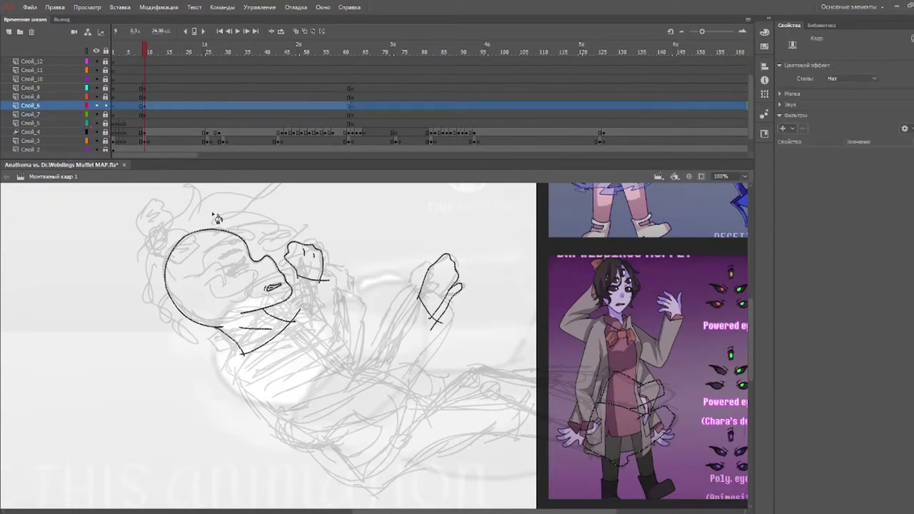
{"action": "key", "text": "ctrl+a"}
{"action": "left_click", "coordinate": [245, 287]}
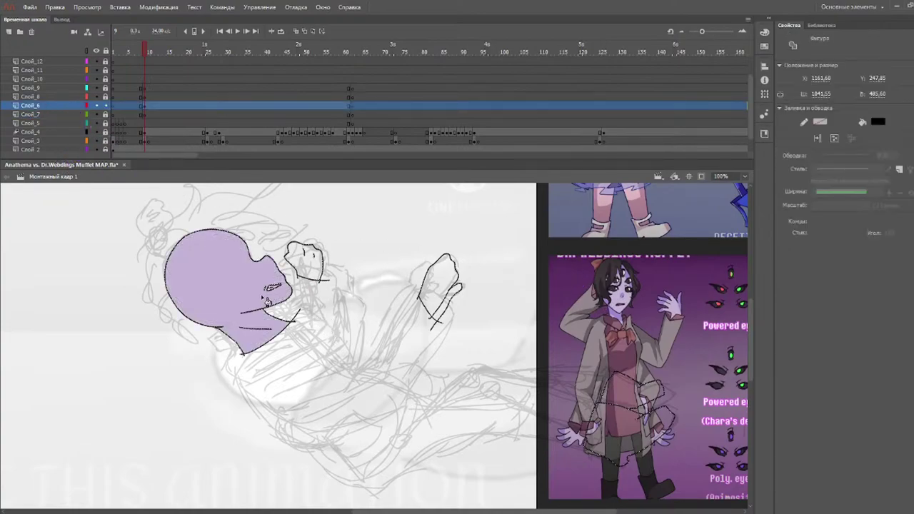
{"action": "left_click", "coordinate": [309, 273]}
{"action": "left_click", "coordinate": [438, 293]}
{"action": "left_click", "coordinate": [448, 305]}
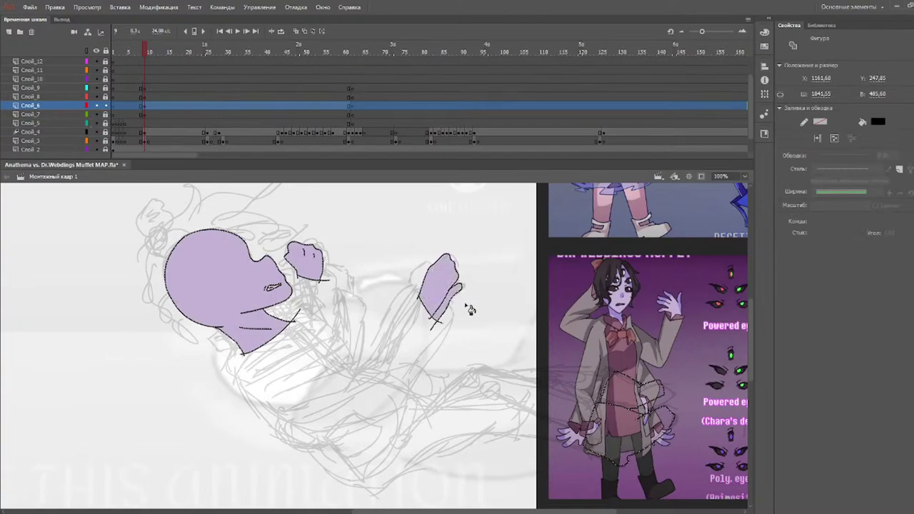
{"action": "key", "text": "v"}
{"action": "left_click", "coordinate": [467, 313]}
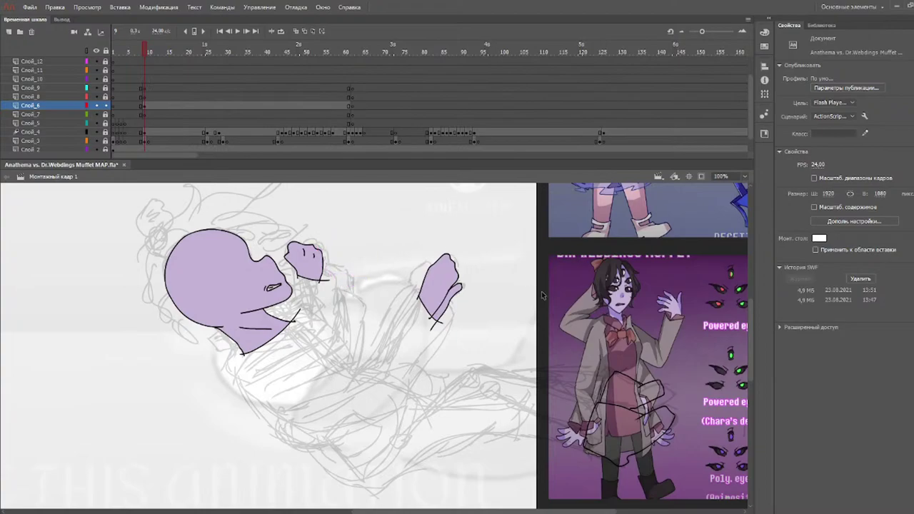
- Try to mark the shadow boundary across the face with a bright green Brush stroke of size 2
{"action": "key", "text": "b"}
{"action": "left_click", "coordinate": [878, 81]}
{"action": "key", "text": "k"}
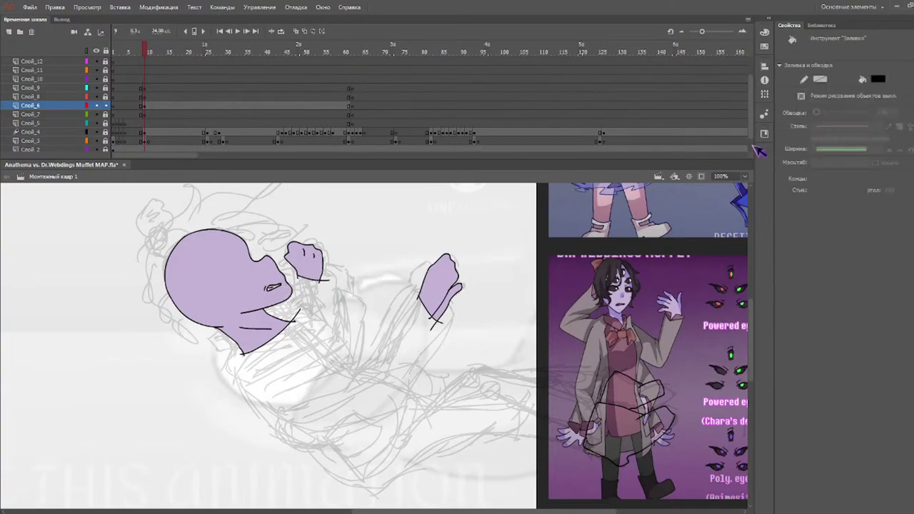
{"action": "key", "text": "v"}
{"action": "key", "text": "k"}
{"action": "key", "text": "b"}
{"action": "left_click", "coordinate": [877, 79]}
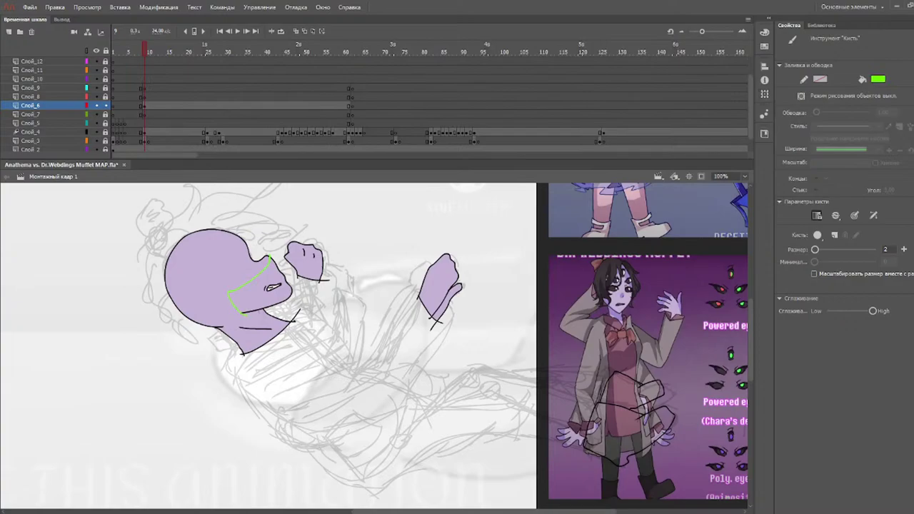
{"action": "key", "text": "ctrl+z"}
- Pick the darker shadow purple from the reference character as the Paint Bucket fill colour
{"action": "key", "text": "i"}
{"action": "left_click", "coordinate": [226, 279]}
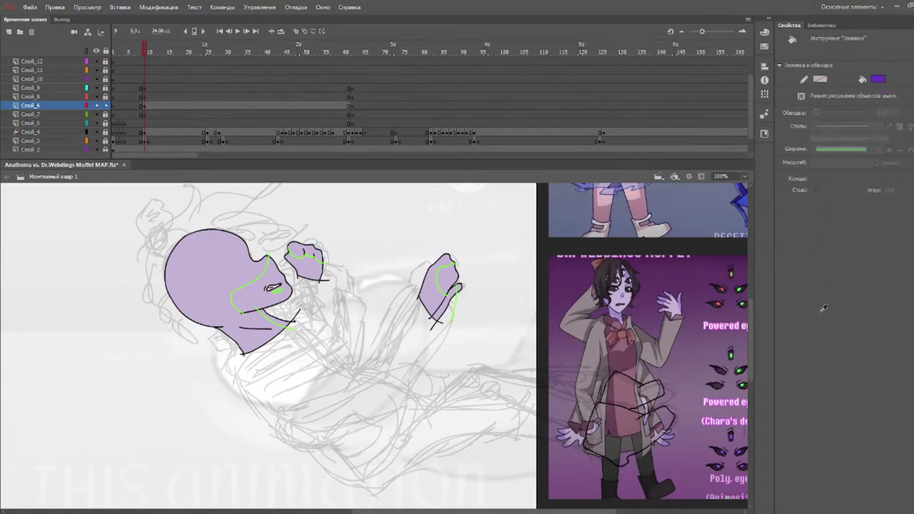
{"action": "key", "text": "i"}
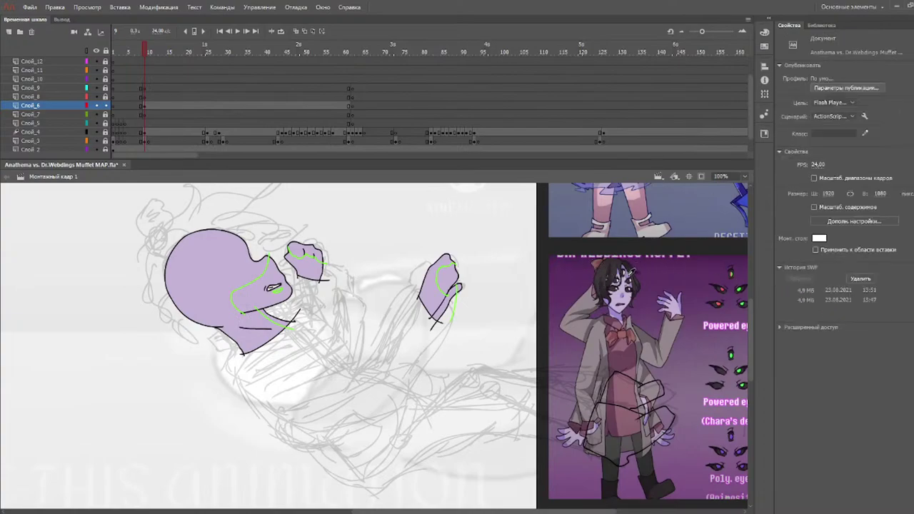
{"action": "key", "text": "k"}
- Try to fill the green-bounded shadow areas of the head, neck and hands with darker purple and delete the green guide lines
{"action": "left_click", "coordinate": [218, 281]}
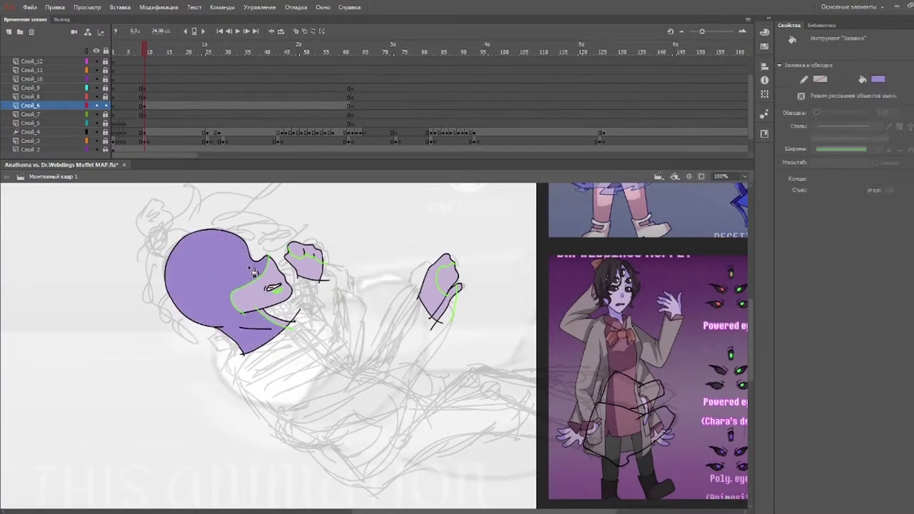
{"action": "left_click", "coordinate": [324, 268]}
{"action": "left_click", "coordinate": [438, 303]}
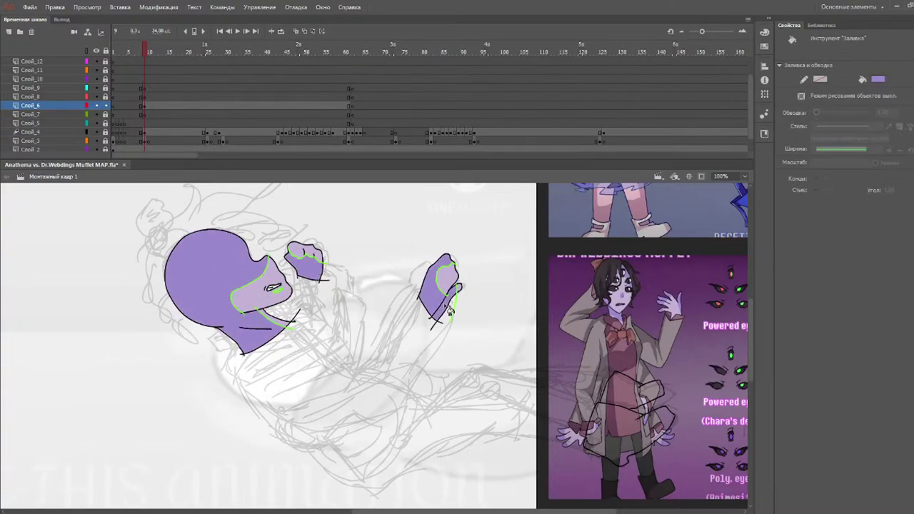
{"action": "key", "text": "v"}
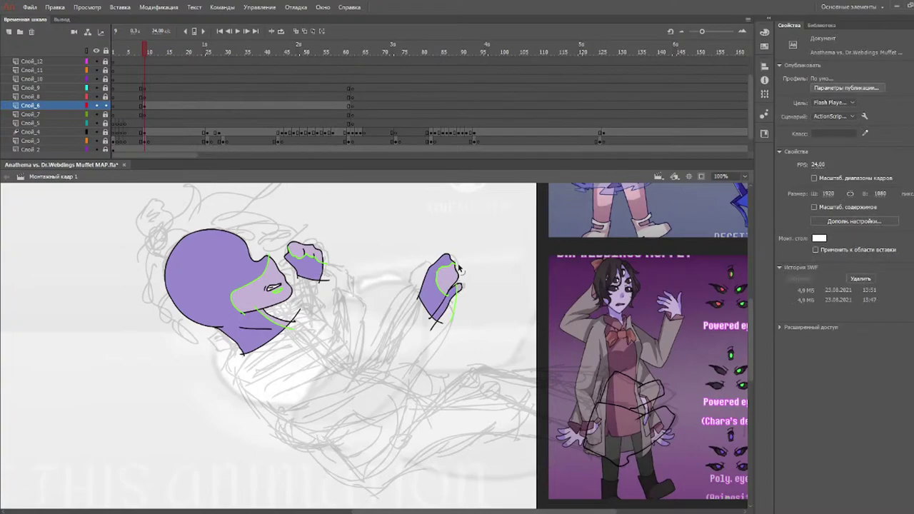
{"action": "left_click", "coordinate": [457, 268]}
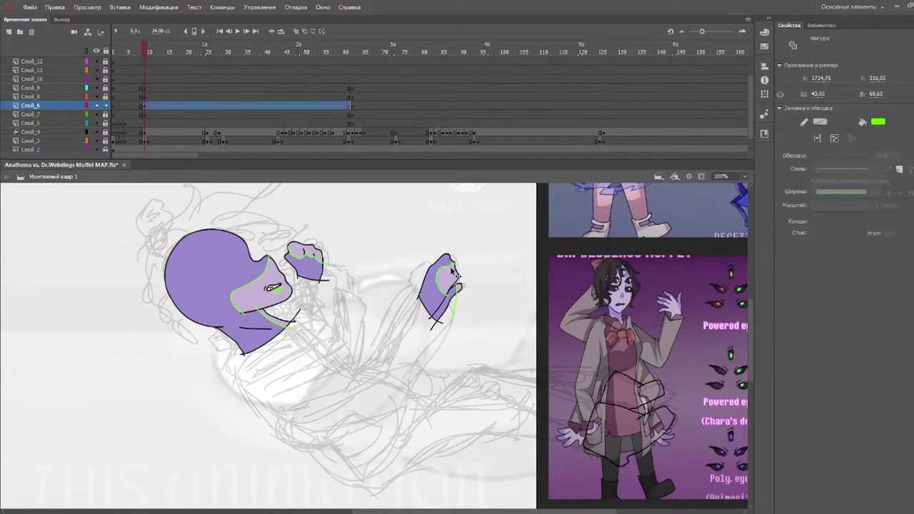
{"action": "key", "text": "Delete"}
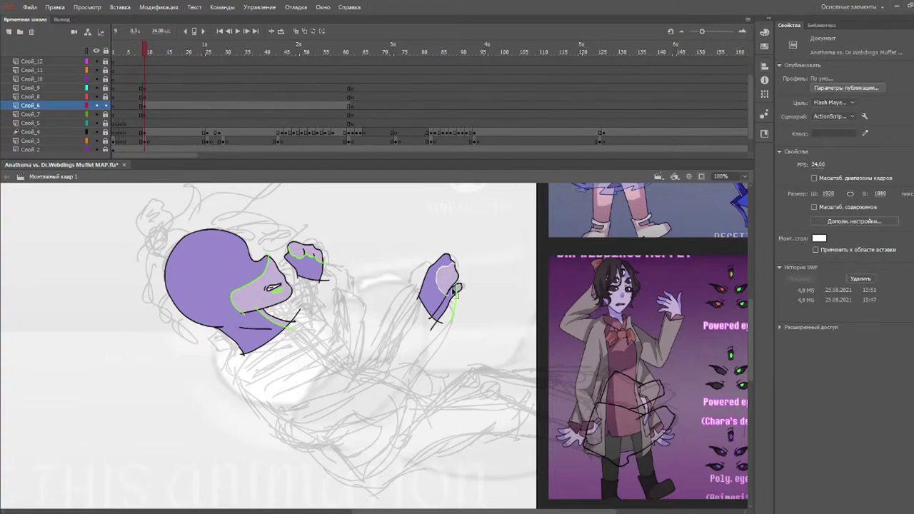
{"action": "left_click", "coordinate": [455, 294]}
{"action": "left_click", "coordinate": [455, 297]}
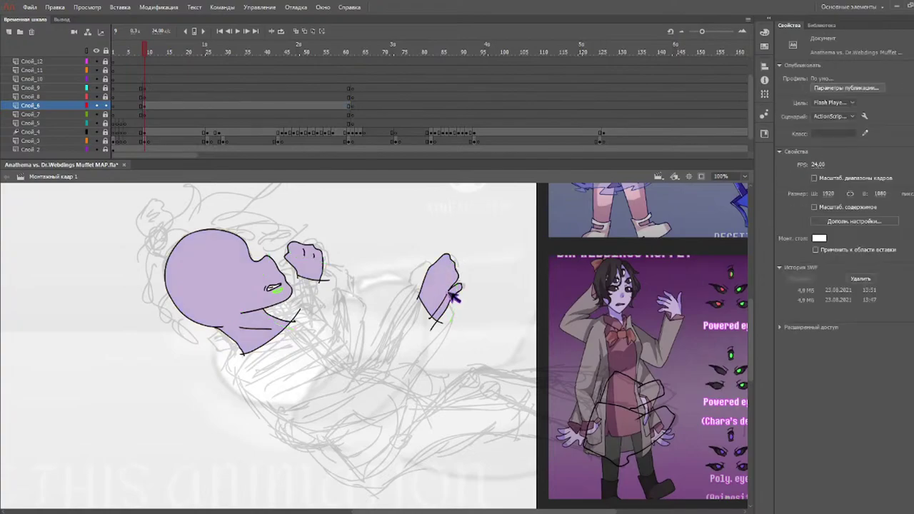
- Outline the shadow boundaries on the face, neck and both hands with red Paint Brush strokes
{"action": "key", "text": "b"}
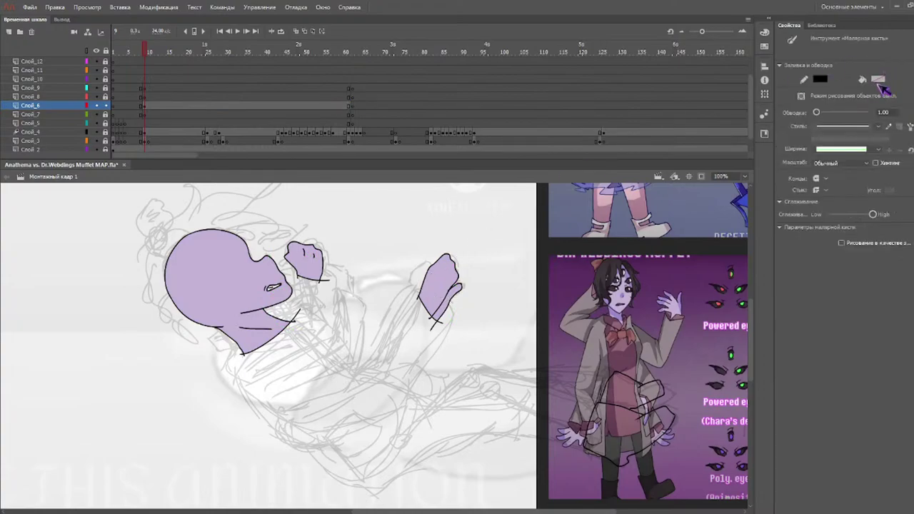
{"action": "left_click", "coordinate": [819, 81]}
{"action": "left_click", "coordinate": [769, 157]}
{"action": "mouse_move", "coordinate": [270, 257]}
{"action": "left_mouse_down"}
{"action": "mouse_move", "coordinate": [240, 299]}
{"action": "mouse_move", "coordinate": [248, 314]}
{"action": "mouse_move", "coordinate": [297, 332]}
{"action": "left_mouse_up"}
{"action": "left_click_drag", "start_coordinate": [289, 249], "coordinate": [327, 262]}
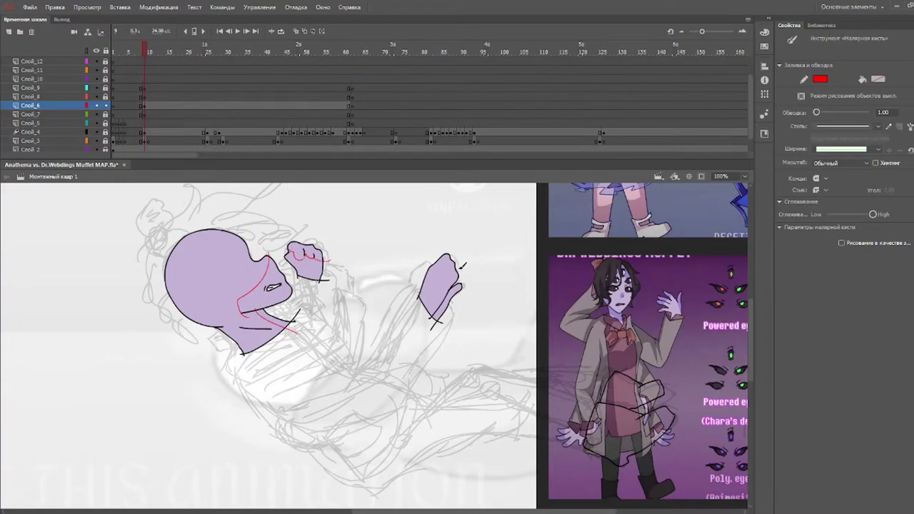
{"action": "mouse_move", "coordinate": [438, 269]}
{"action": "left_mouse_down"}
{"action": "mouse_move", "coordinate": [449, 259]}
{"action": "mouse_move", "coordinate": [450, 298]}
{"action": "left_mouse_up"}
- Fill the shadow areas of the head, neck and both hands with the darker purple
{"action": "key", "text": "k"}
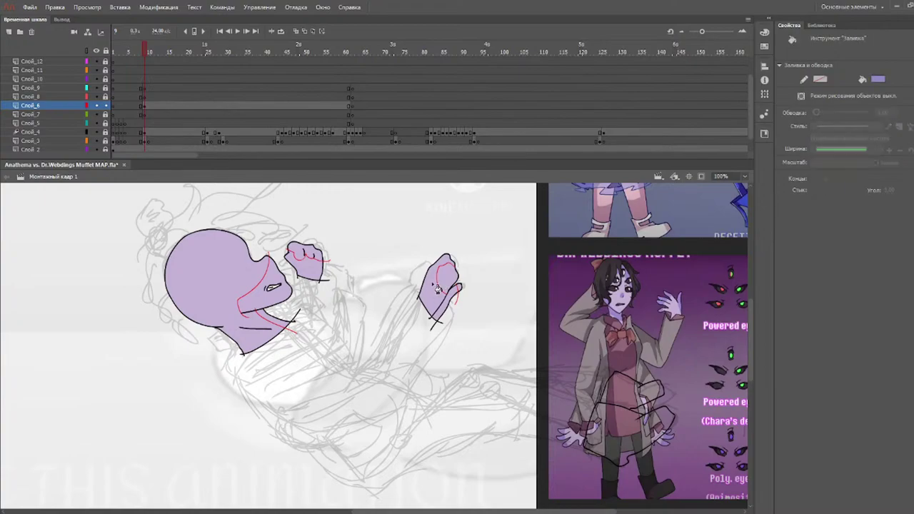
{"action": "left_click", "coordinate": [444, 295]}
{"action": "left_click", "coordinate": [220, 296]}
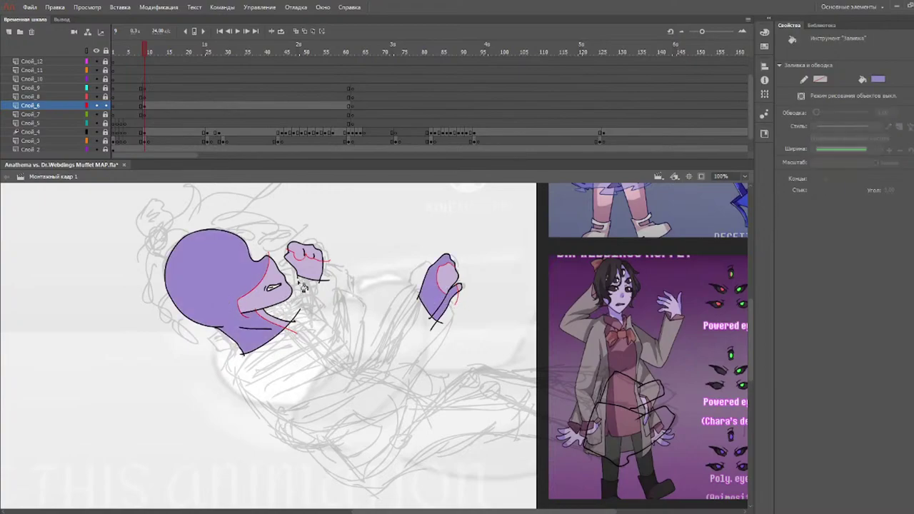
{"action": "left_click", "coordinate": [318, 273]}
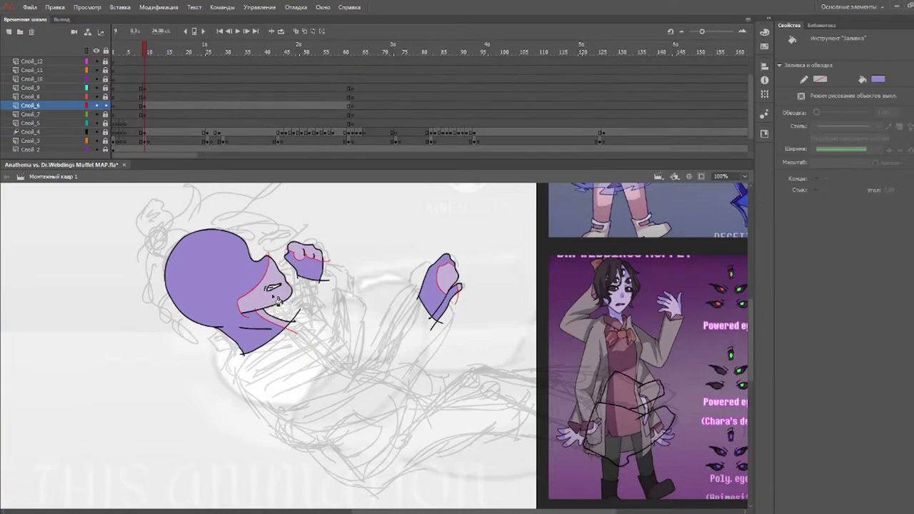
- Outline a small shadow below the mouth in red and try to fill it with the darker purple
{"action": "key", "text": "y"}
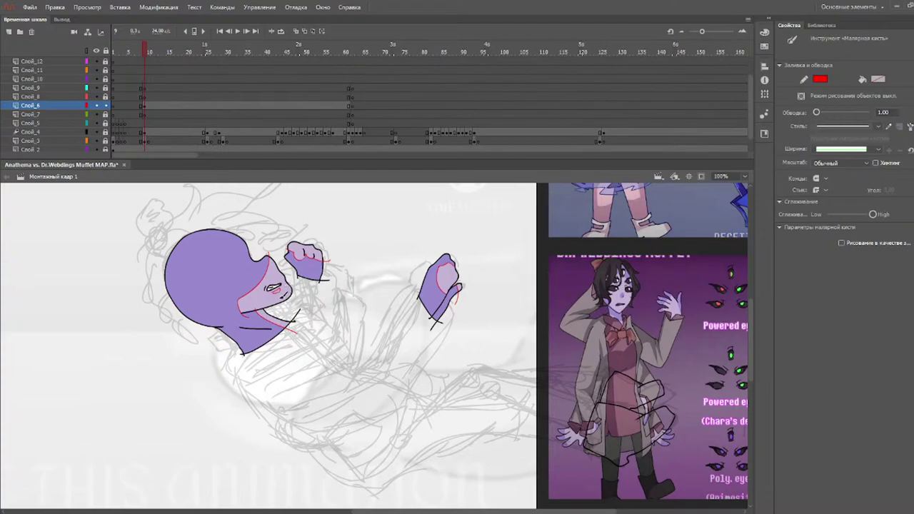
{"action": "key", "text": "k"}
{"action": "left_click", "coordinate": [288, 303]}
{"action": "left_click", "coordinate": [280, 300]}
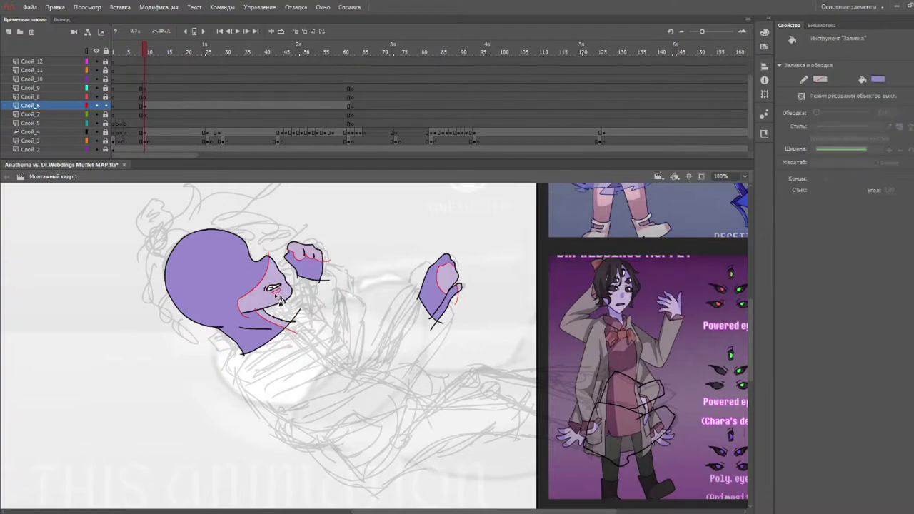
{"action": "key", "text": "y"}
{"action": "left_click_drag", "start_coordinate": [275, 292], "coordinate": [280, 289]}
{"action": "key", "text": "k"}
{"action": "left_click", "coordinate": [283, 298]}
{"action": "key", "text": "ctrl+z"}
{"action": "key", "text": "q"}
{"action": "left_click_drag", "start_coordinate": [332, 218], "coordinate": [121, 442]}
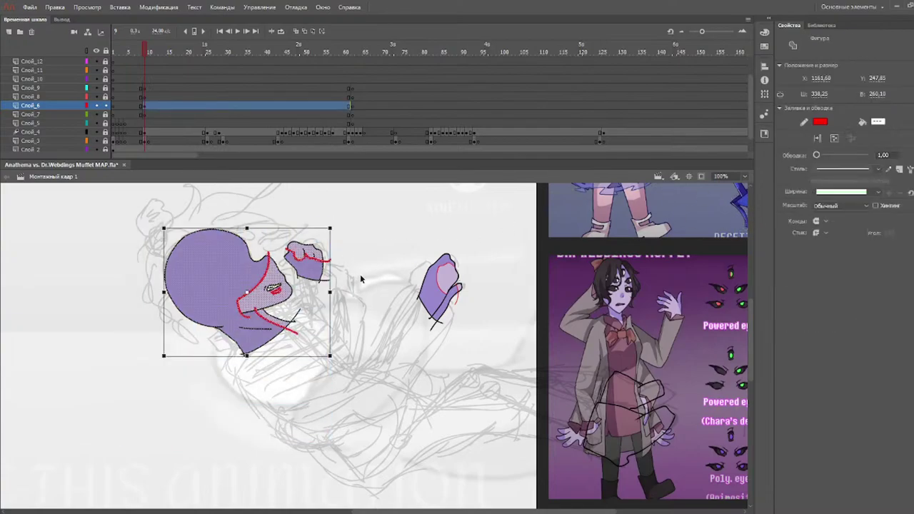
{"action": "left_click", "coordinate": [376, 266]}
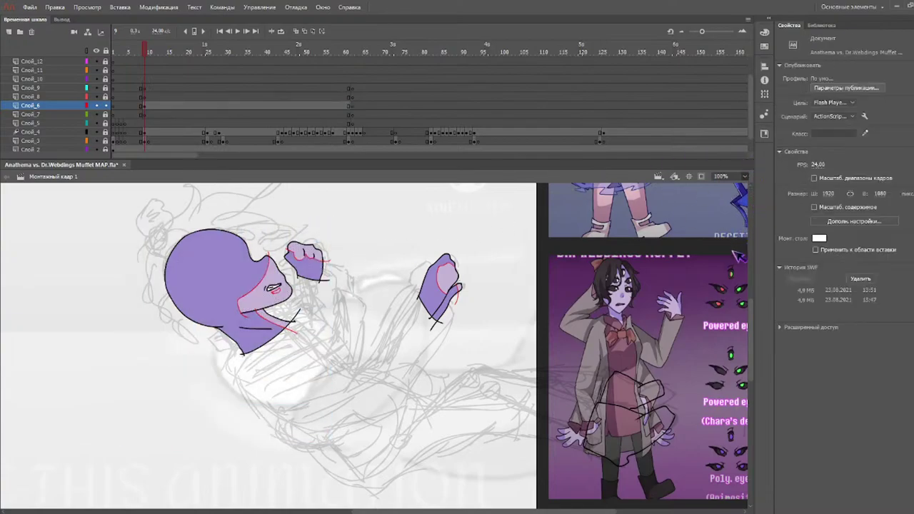
- Close the red outline of the small shadow below the mouth and fill it with the darker purple
{"action": "key", "text": "ctrl+equal"}
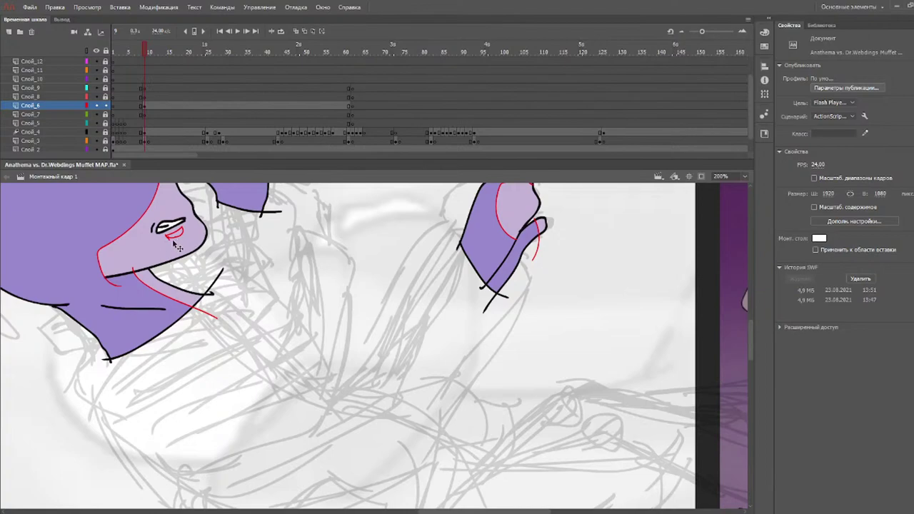
{"action": "key", "text": "b"}
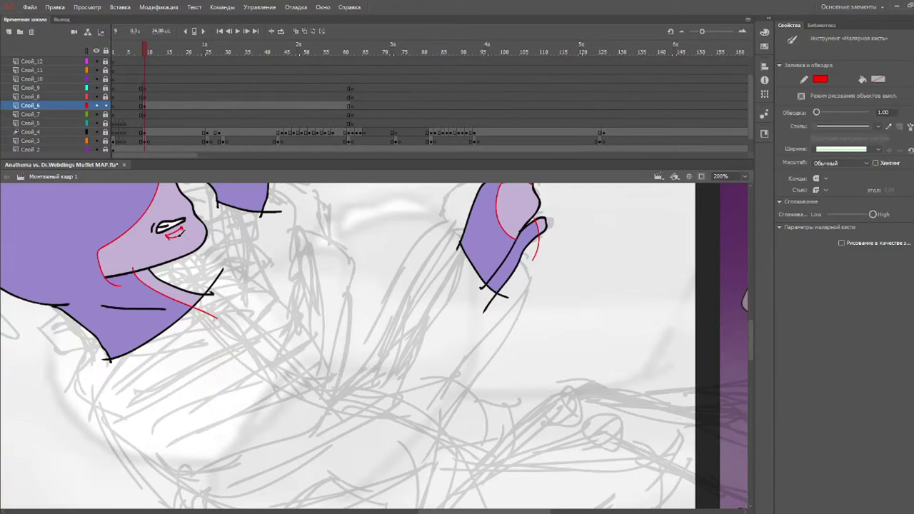
{"action": "key", "text": "v"}
{"action": "key", "text": "k"}
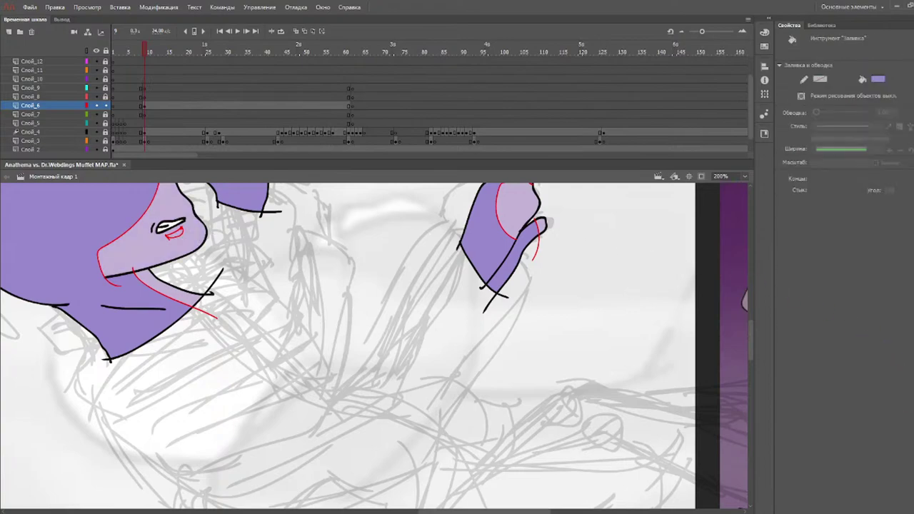
{"action": "left_click", "coordinate": [177, 234]}
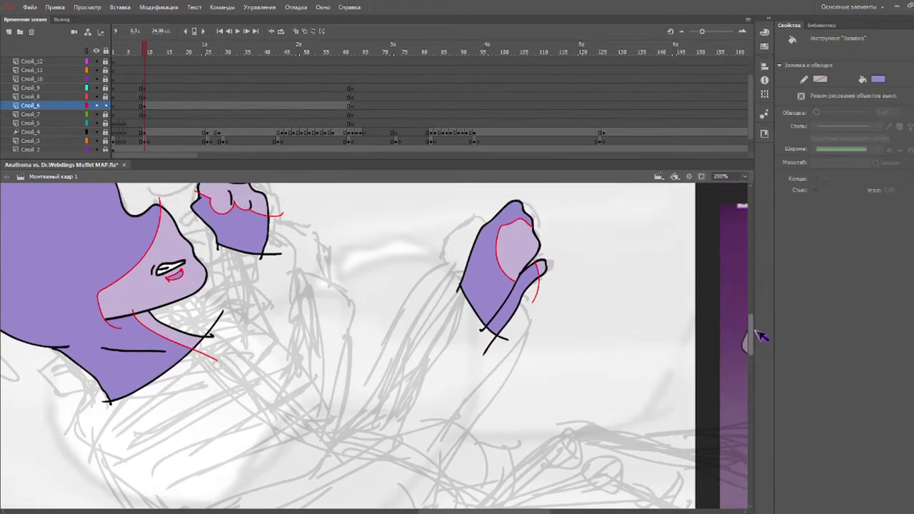
- Delete all red guide lines from both hands, the face, the neck and below the mouth, keeping the playhead on frame 9
{"action": "scroll", "coordinate": [758, 319], "scroll_direction": "up", "scroll_amount": 5}
{"action": "left_click", "coordinate": [534, 315]}
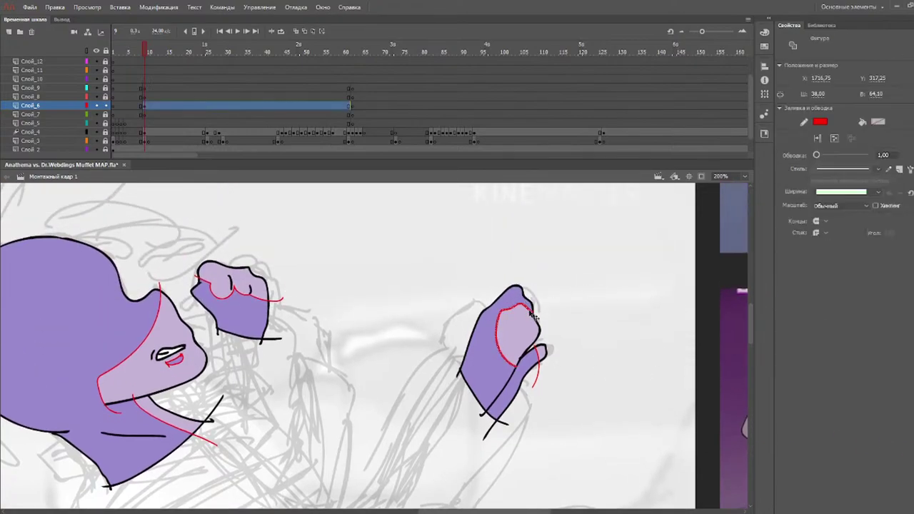
{"action": "key", "text": "Delete"}
{"action": "left_click", "coordinate": [546, 364]}
{"action": "left_click", "coordinate": [541, 361]}
{"action": "key", "text": "Delete"}
{"action": "left_click", "coordinate": [272, 298]}
{"action": "key", "text": "Delete"}
{"action": "left_click", "coordinate": [163, 291]}
{"action": "key", "text": "Delete"}
{"action": "left_click", "coordinate": [205, 442]}
{"action": "key", "text": "Delete"}
{"action": "left_click", "coordinate": [182, 360]}
{"action": "key", "text": "Delete"}
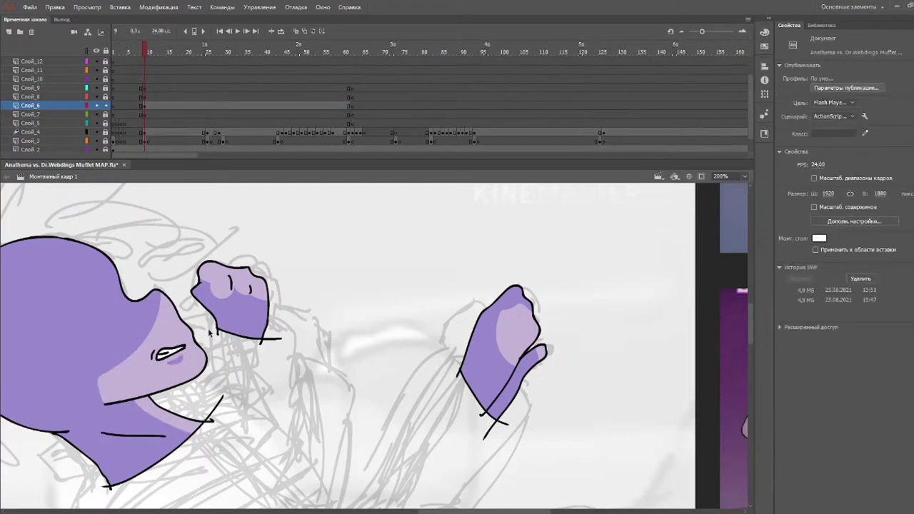
{"action": "mouse_move", "coordinate": [152, 55]}
{"action": "left_mouse_down"}
{"action": "mouse_move", "coordinate": [182, 54]}
{"action": "mouse_move", "coordinate": [145, 54]}
{"action": "left_mouse_up"}
{"action": "key", "text": "ctrl+1"}
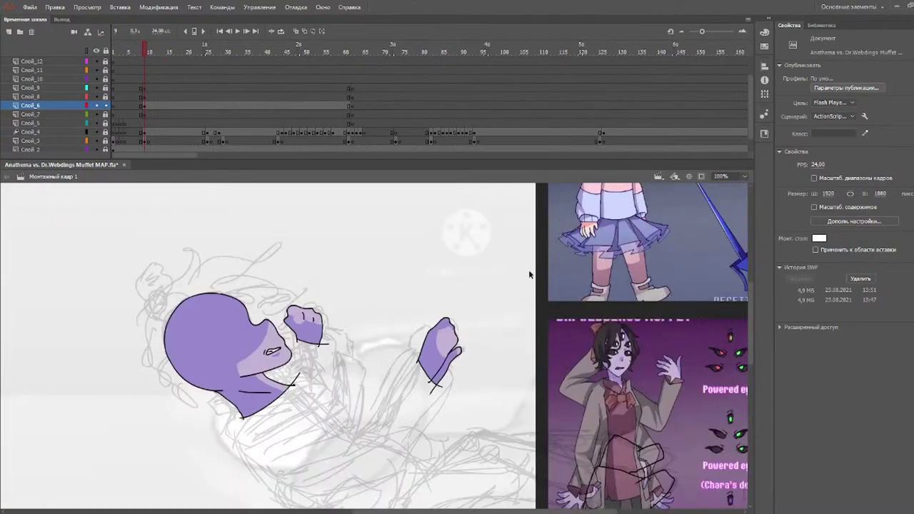
- Add short black texture marks to the head, face, neck and hands with the Brush at size 1, and clear the selection
{"action": "key", "text": "b"}
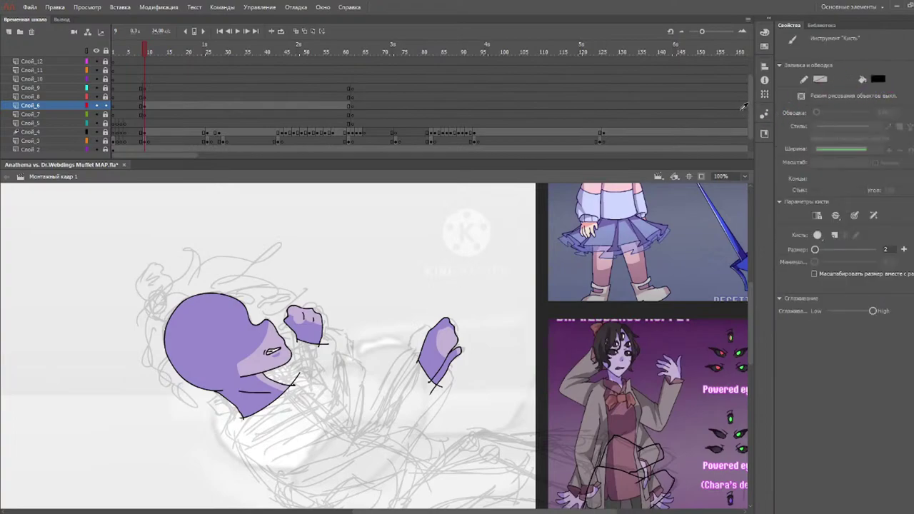
{"action": "left_click_drag", "start_coordinate": [816, 251], "coordinate": [813, 250]}
{"action": "key", "text": "z"}
{"action": "left_click", "coordinate": [261, 341]}
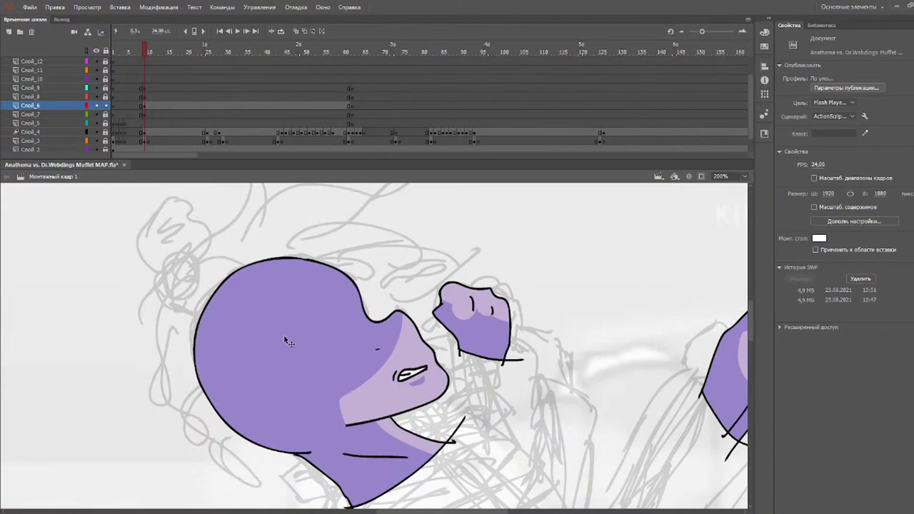
{"action": "key", "text": "b"}
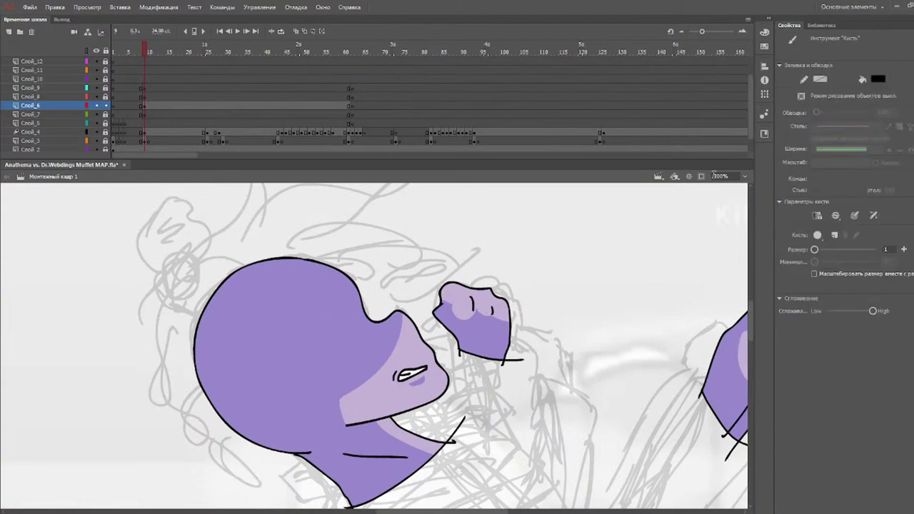
{"action": "left_click", "coordinate": [743, 177]}
{"action": "left_click", "coordinate": [738, 241]}
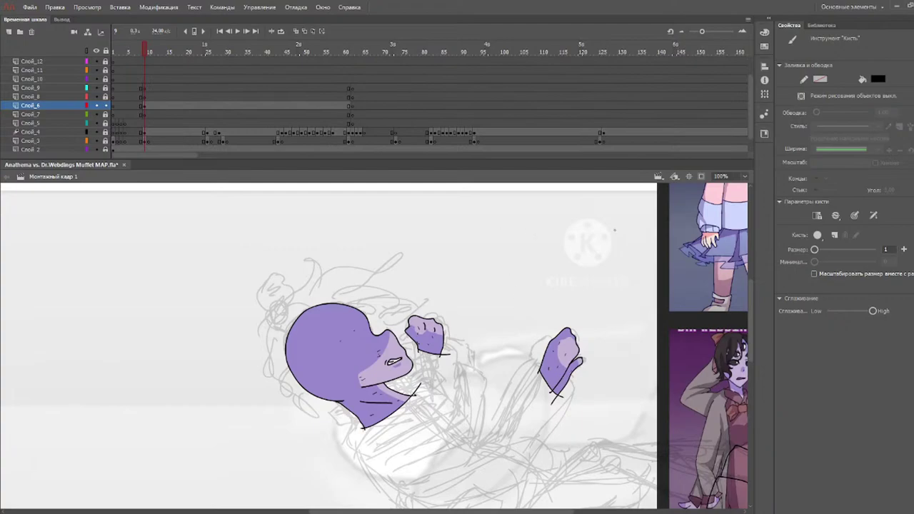
{"action": "key", "text": "v"}
{"action": "left_click_drag", "start_coordinate": [172, 473], "coordinate": [171, 474]}
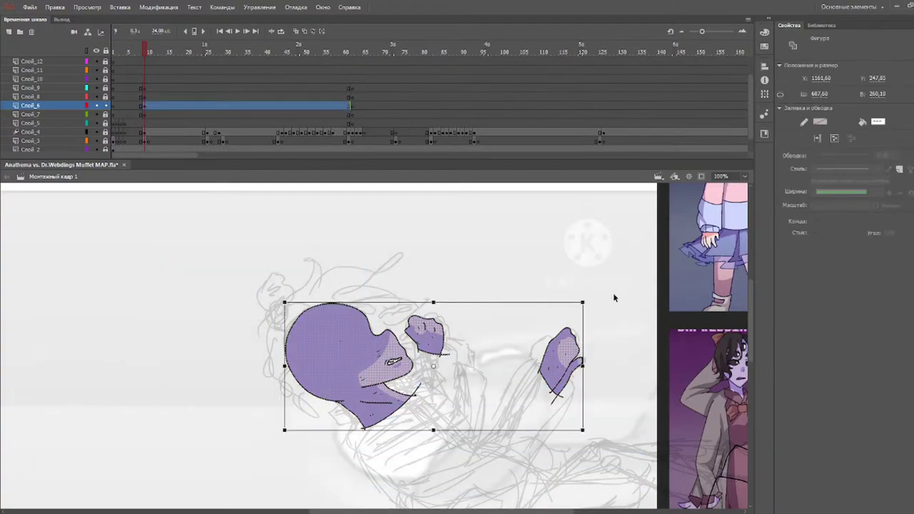
{"action": "scroll", "coordinate": [759, 322], "scroll_direction": "down", "scroll_amount": 2}
{"action": "left_click", "coordinate": [623, 240]}
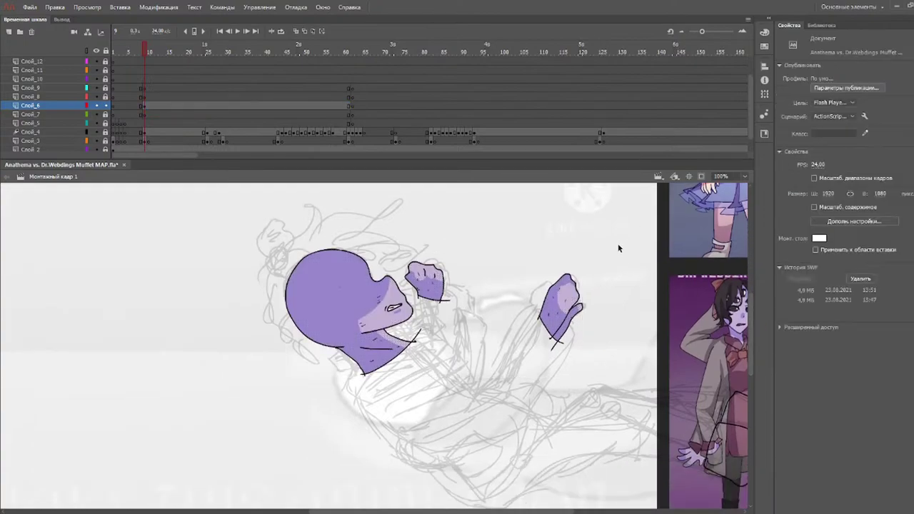
- Fill the open mouth with white using the Paint Bucket and select all head and hand artwork on layer Слой_6
{"action": "key", "text": "b"}
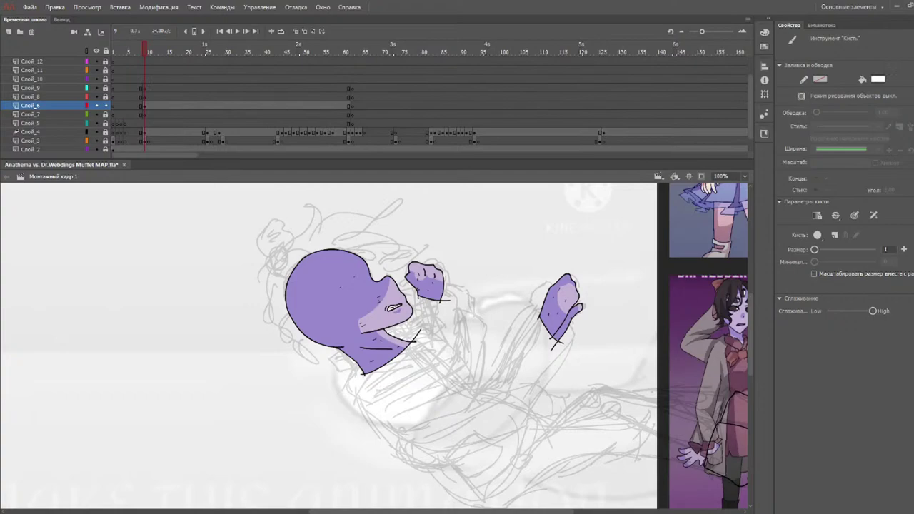
{"action": "key", "text": "k"}
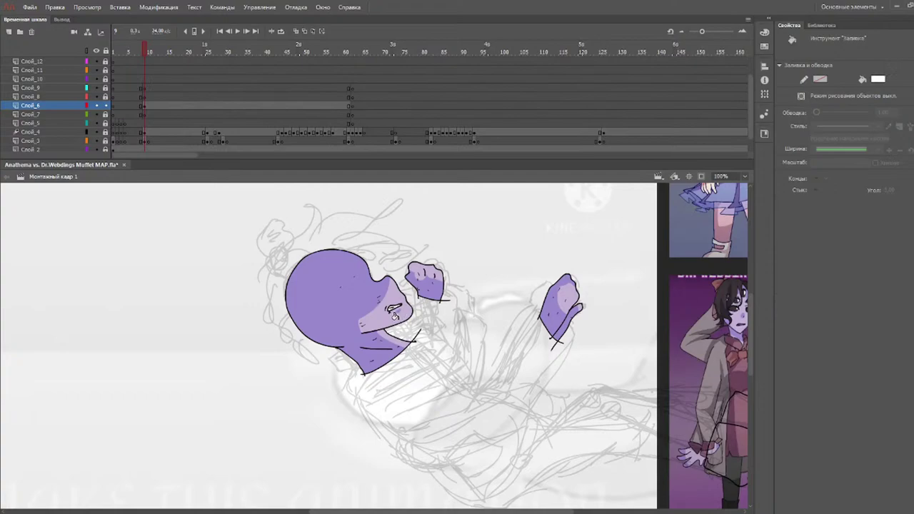
{"action": "key", "text": "v"}
{"action": "left_click_drag", "start_coordinate": [627, 217], "coordinate": [177, 467]}
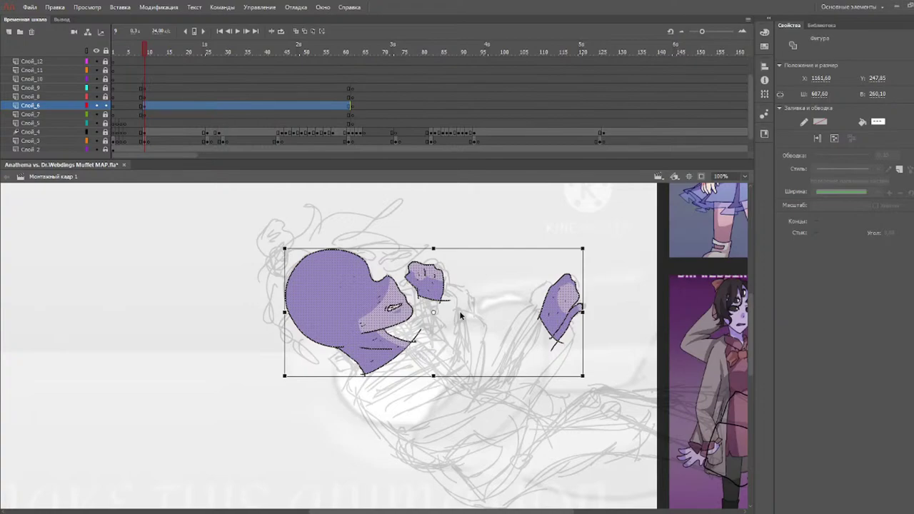
{"action": "left_click_drag", "start_coordinate": [372, 311], "coordinate": [629, 336]}
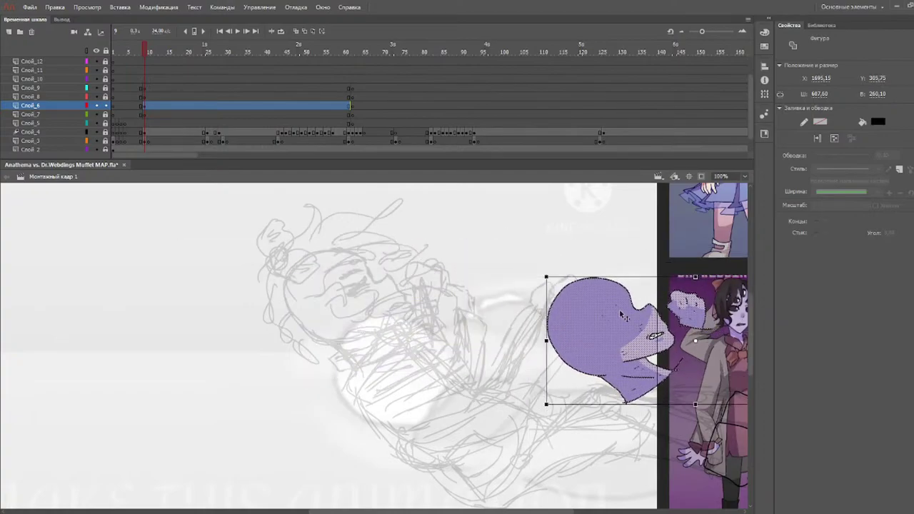
{"action": "left_click", "coordinate": [170, 53]}
{"action": "left_click_drag", "start_coordinate": [165, 56], "coordinate": [150, 54]}
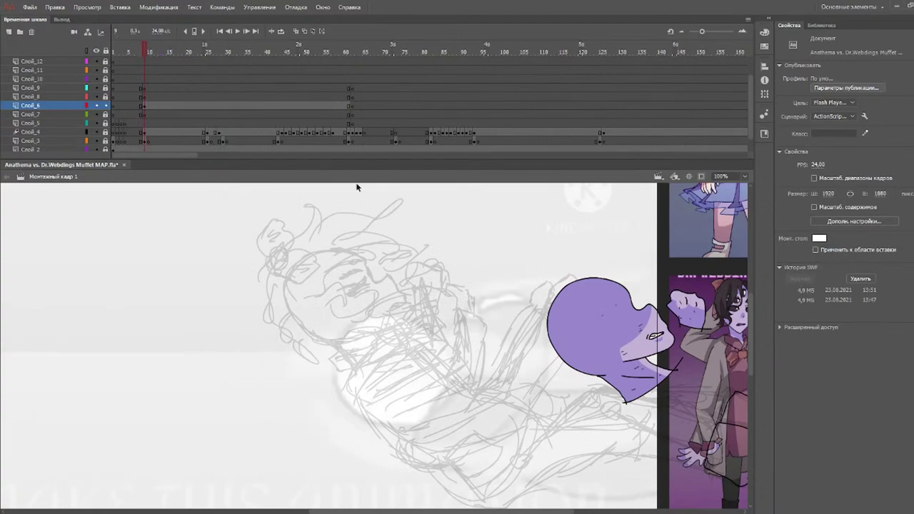
{"action": "left_click", "coordinate": [593, 329]}
{"action": "mouse_move", "coordinate": [604, 335]}
{"action": "left_mouse_down"}
{"action": "mouse_move", "coordinate": [592, 334]}
{"action": "mouse_move", "coordinate": [608, 338]}
{"action": "left_mouse_up"}
{"action": "left_click", "coordinate": [531, 270]}
{"action": "left_click_drag", "start_coordinate": [514, 253], "coordinate": [703, 380]}
{"action": "left_click_drag", "start_coordinate": [394, 511], "coordinate": [437, 511]}
{"action": "left_click_drag", "start_coordinate": [397, 250], "coordinate": [760, 448]}
{"action": "left_click_drag", "start_coordinate": [578, 319], "coordinate": [452, 315]}
{"action": "left_click", "coordinate": [487, 263]}
{"action": "key", "text": "ctrl+z"}
{"action": "key", "text": "ctrl+z"}
{"action": "key", "text": "ctrl+z"}
{"action": "key", "text": "ctrl+z"}
{"action": "key", "text": "ctrl+z"}
{"action": "key", "text": "ctrl+z"}
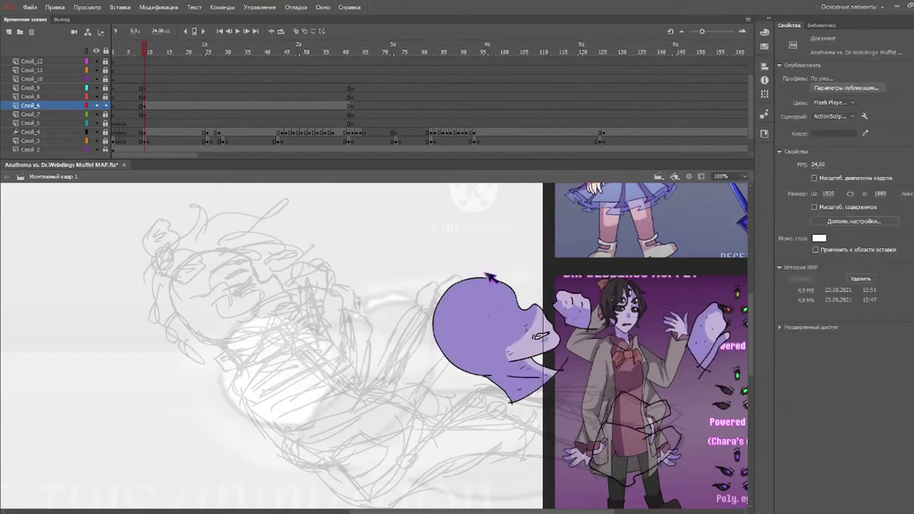
{"action": "key", "text": "ctrl+y"}
{"action": "left_click", "coordinate": [480, 279]}
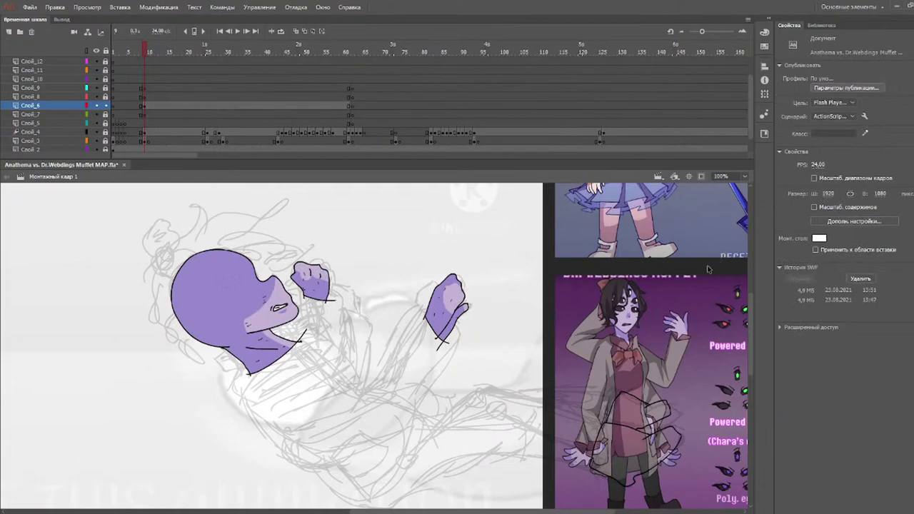
- Sample the reference character's dark boot colour and fill the two outlined shapes over her coat with it
{"action": "left_click", "coordinate": [675, 504]}
{"action": "left_click", "coordinate": [647, 454]}
{"action": "left_click", "coordinate": [645, 417]}
- Outline the shading areas inside both dark shapes with the red Brush and fill them with a slightly lighter dark tone
{"action": "key", "text": "i"}
{"action": "key", "text": "b"}
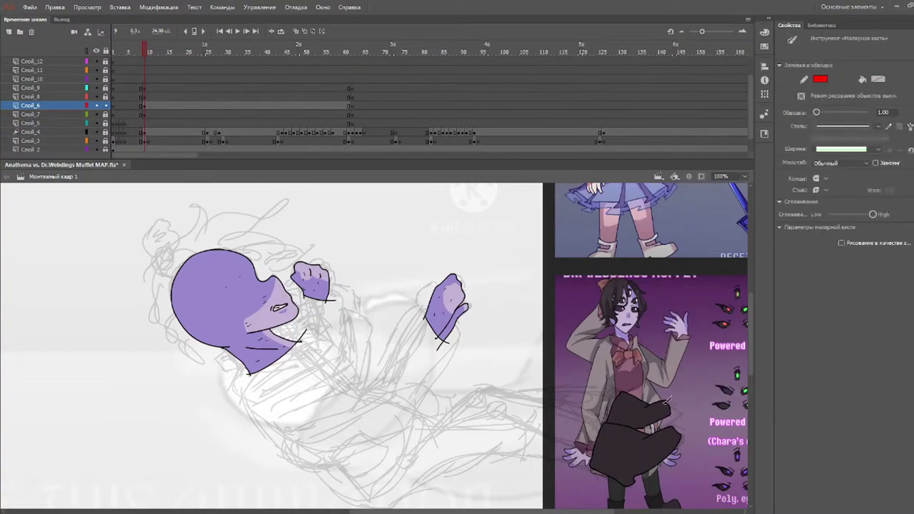
{"action": "key", "text": "ctrl+z"}
{"action": "left_click_drag", "start_coordinate": [655, 454], "coordinate": [696, 420]}
{"action": "key", "text": "k"}
{"action": "left_click", "coordinate": [619, 436]}
{"action": "left_click", "coordinate": [629, 419]}
- Delete the red guide lines from the two dark shapes
{"action": "key", "text": "r"}
{"action": "key", "text": "o"}
{"action": "key", "text": "v"}
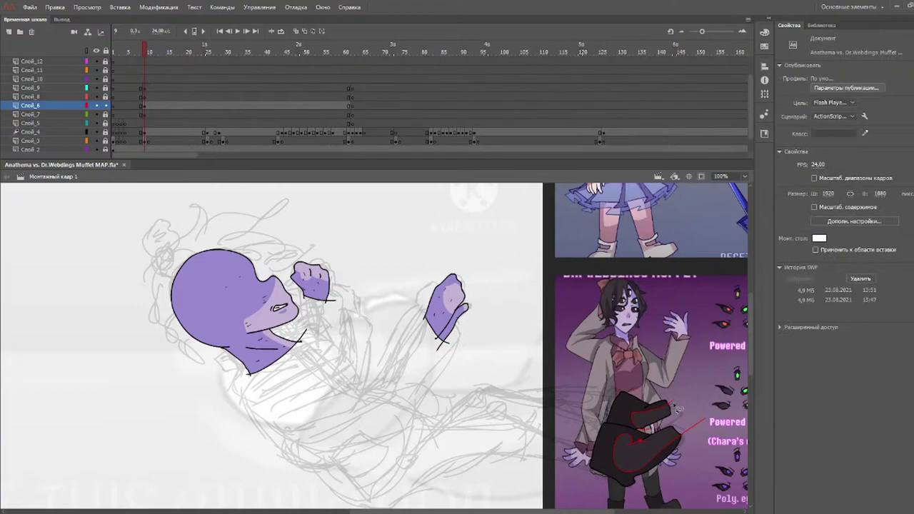
{"action": "left_click", "coordinate": [674, 406]}
{"action": "left_click", "coordinate": [696, 433]}
{"action": "key", "text": "Delete"}
- Select all artwork on frame 10 of layer Слой_6 and reposition it as one group at about X 1155, Y 258
{"action": "left_click_drag", "start_coordinate": [120, 219], "coordinate": [734, 502]}
{"action": "left_click_drag", "start_coordinate": [628, 421], "coordinate": [703, 448]}
{"action": "left_click_drag", "start_coordinate": [158, 52], "coordinate": [150, 54]}
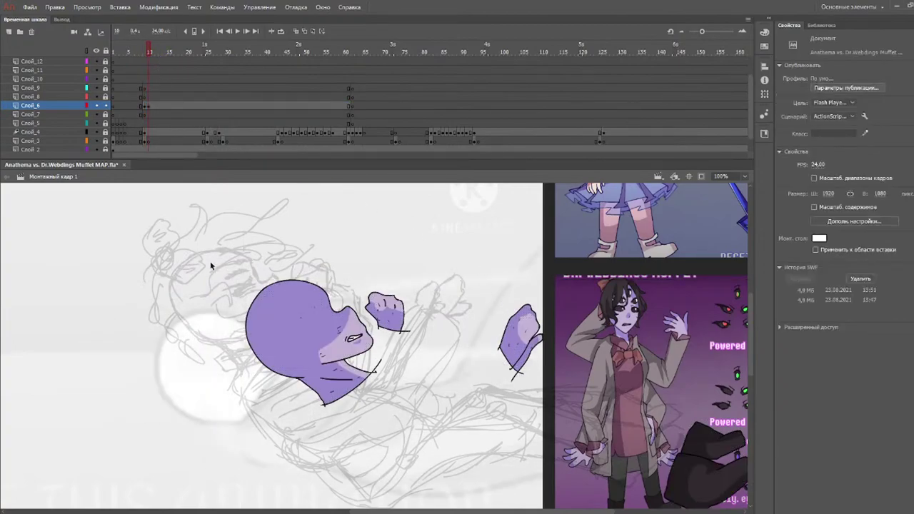
{"action": "left_click_drag", "start_coordinate": [398, 512], "coordinate": [437, 511]}
{"action": "scroll", "coordinate": [758, 328], "scroll_direction": "down", "scroll_amount": 3}
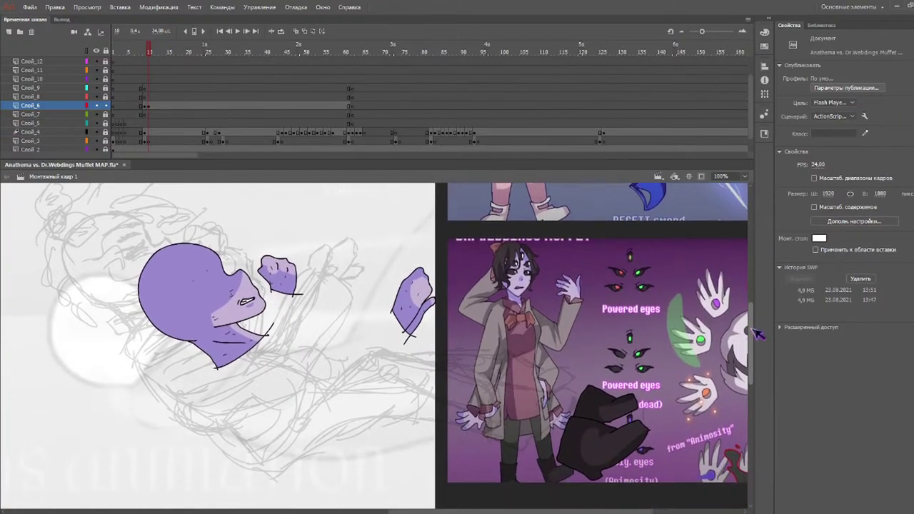
{"action": "left_click_drag", "start_coordinate": [103, 200], "coordinate": [688, 491]}
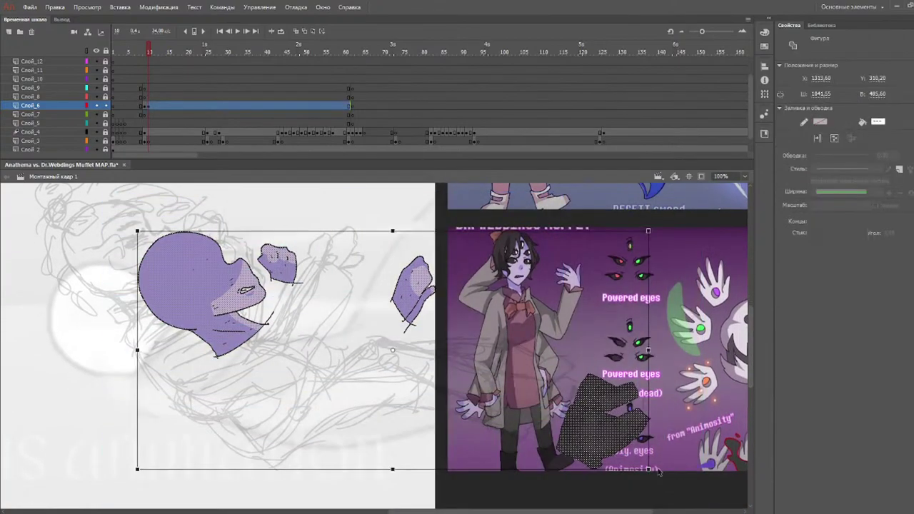
{"action": "left_click_drag", "start_coordinate": [605, 433], "coordinate": [522, 408]}
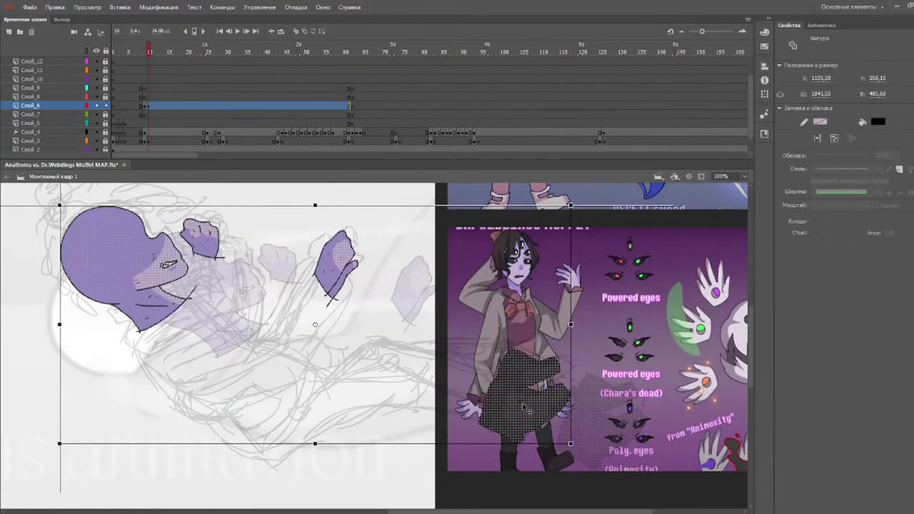
- Preview the opening of the animation and insert a blank keyframe at frame 25 of layer Слой_6
{"action": "left_click_drag", "start_coordinate": [134, 54], "coordinate": [83, 52]}
{"action": "key", "text": "Return"}
{"action": "left_click_drag", "start_coordinate": [146, 56], "coordinate": [199, 57]}
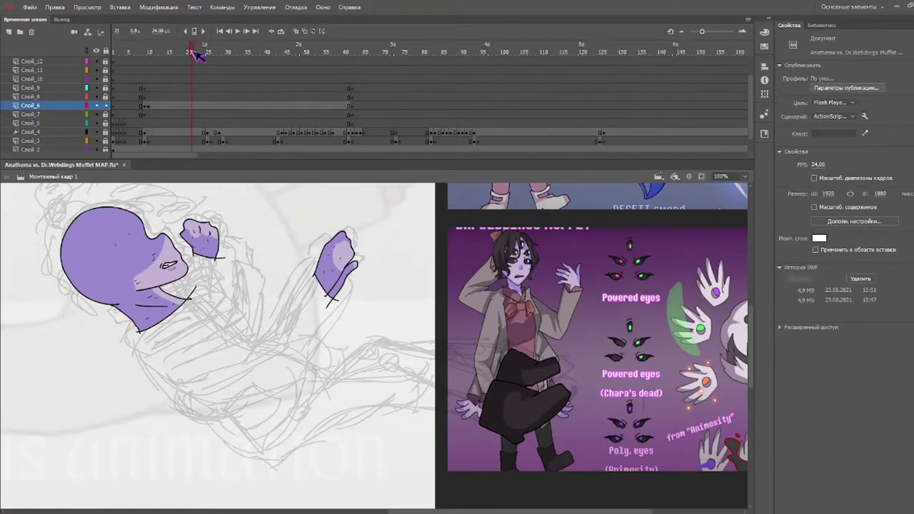
{"action": "left_click_drag", "start_coordinate": [199, 58], "coordinate": [206, 56]}
{"action": "left_click", "coordinate": [208, 106]}
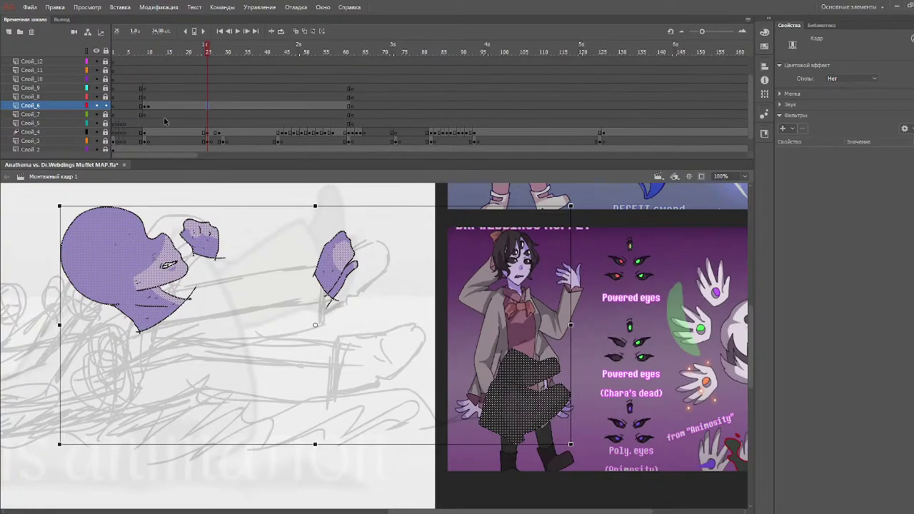
{"action": "left_click_drag", "start_coordinate": [424, 511], "coordinate": [314, 506]}
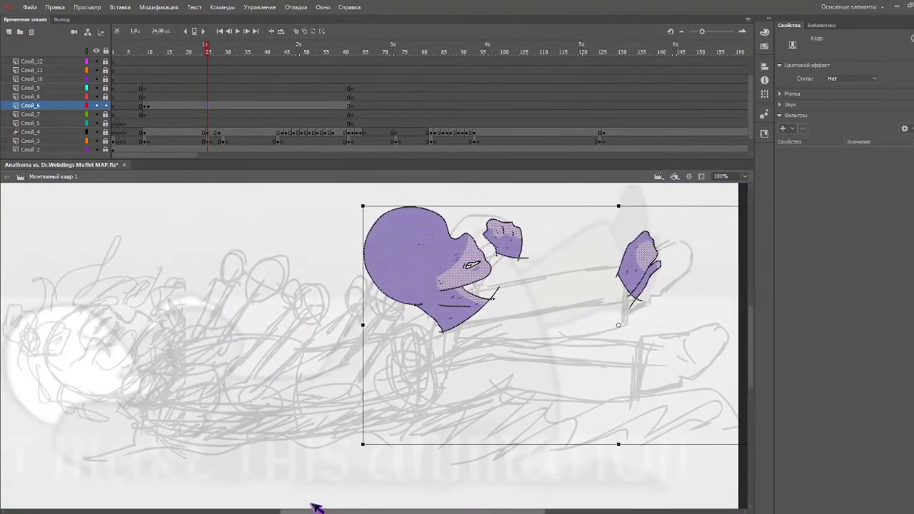
{"action": "key", "text": "F7"}
- Create a motion tween on layer Слой_6 spanning frames 10 to 24
{"action": "left_click_drag", "start_coordinate": [187, 50], "coordinate": [205, 51]}
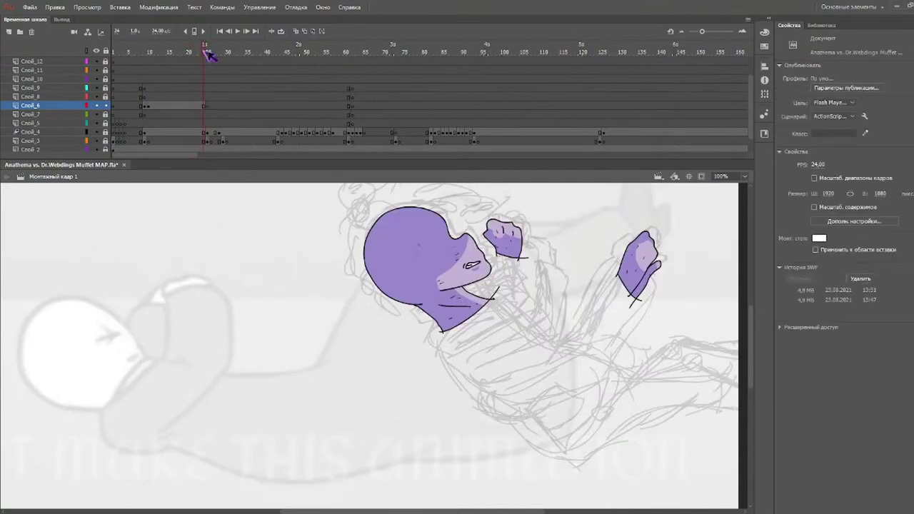
{"action": "left_click", "coordinate": [204, 105]}
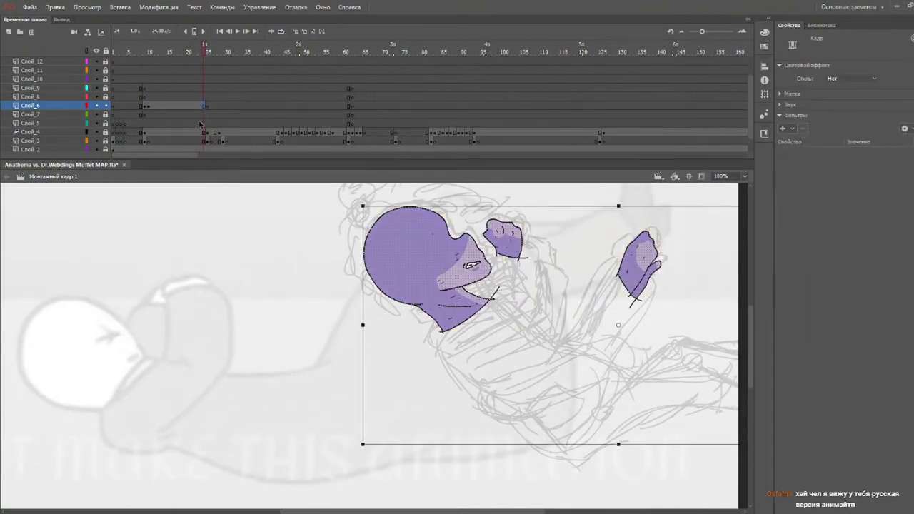
{"action": "key", "text": "period"}
{"action": "key", "text": "comma"}
- Move the tweened artwork slightly up and to the left on frame 21 of layer Слой_6
{"action": "left_click", "coordinate": [192, 51]}
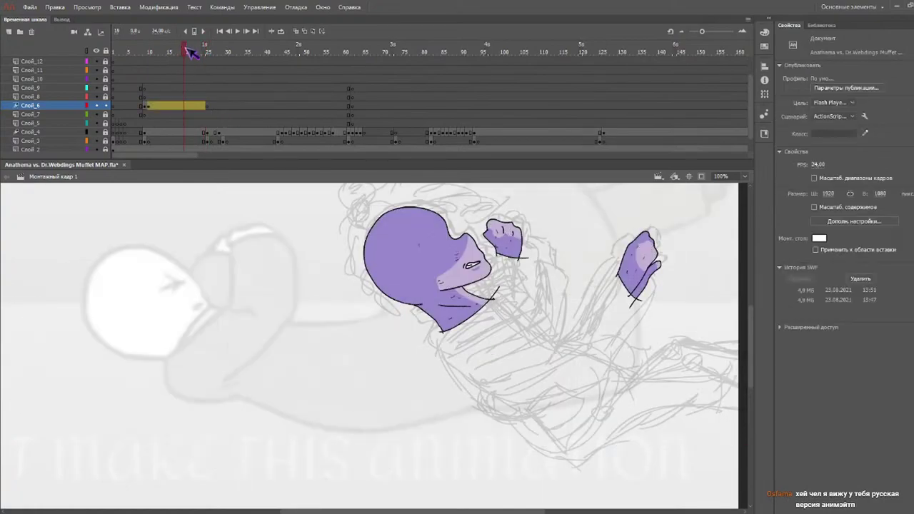
{"action": "left_click_drag", "start_coordinate": [193, 50], "coordinate": [201, 51]}
{"action": "left_click", "coordinate": [204, 103]}
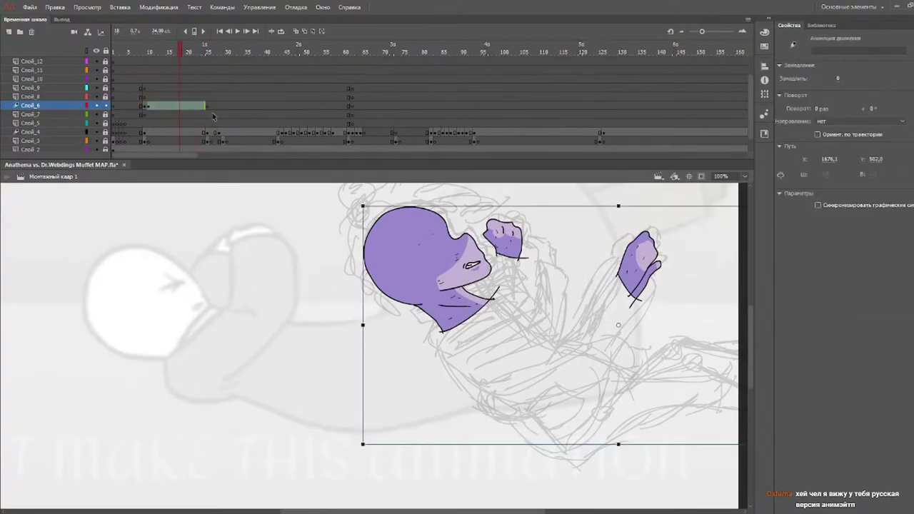
{"action": "left_click", "coordinate": [209, 105]}
{"action": "left_click", "coordinate": [198, 107]}
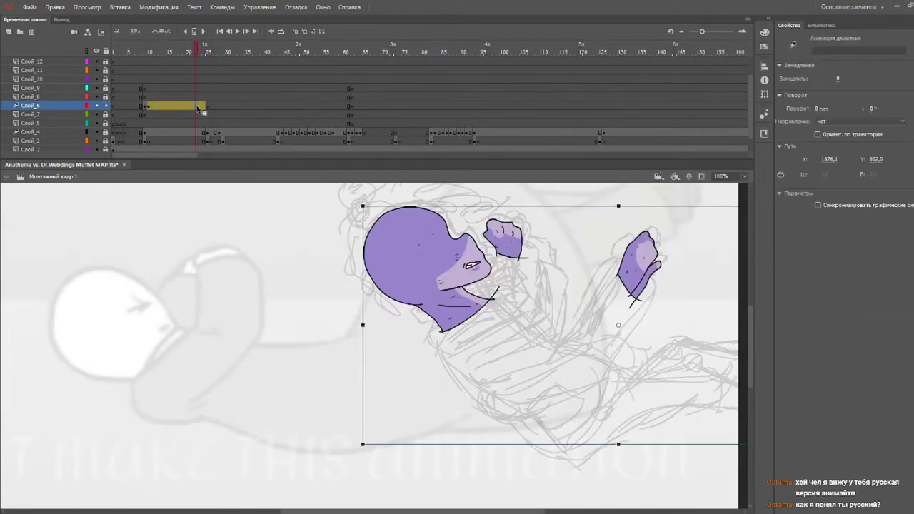
{"action": "left_click", "coordinate": [193, 108]}
{"action": "left_click", "coordinate": [195, 108]}
{"action": "left_click", "coordinate": [193, 109]}
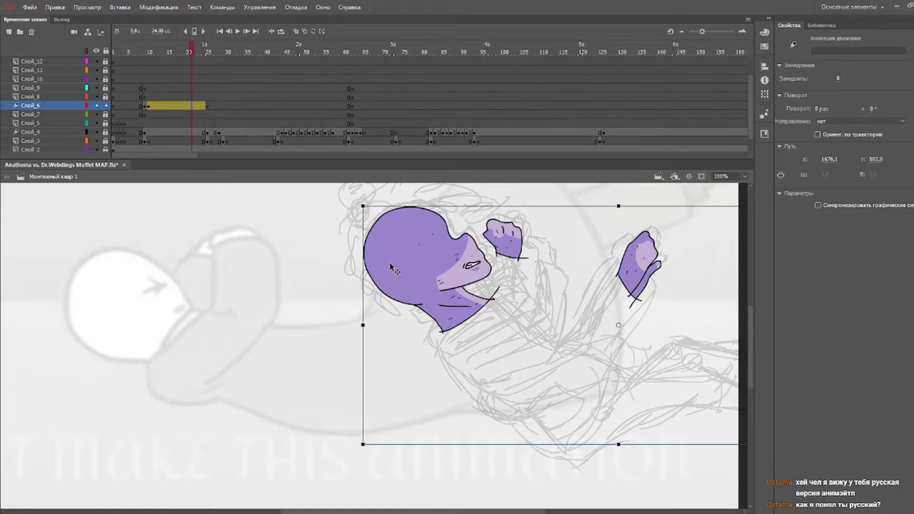
{"action": "left_click_drag", "start_coordinate": [425, 269], "coordinate": [401, 256]}
- Play the animation from the start to examine the head and hands' drift up to frame 21
{"action": "left_click_drag", "start_coordinate": [127, 55], "coordinate": [69, 61]}
{"action": "key", "text": "Return"}
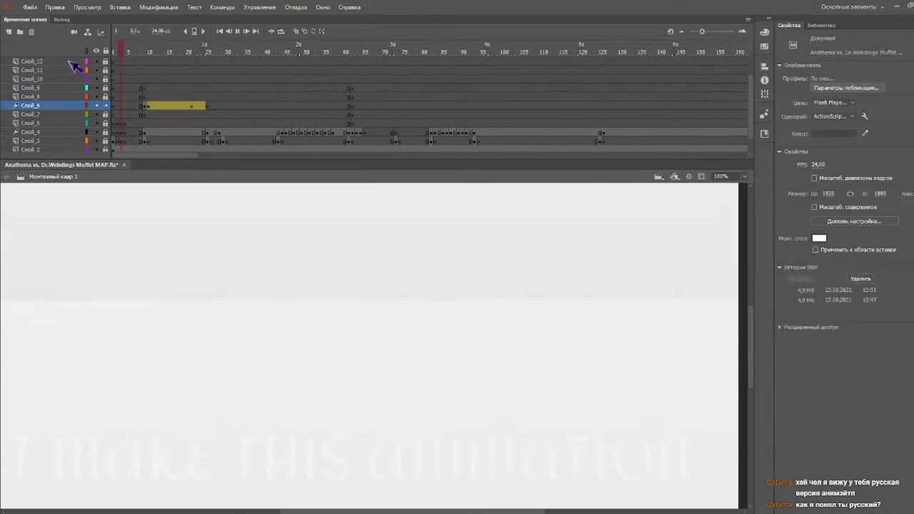
{"action": "key", "text": "Return"}
{"action": "left_click_drag", "start_coordinate": [159, 51], "coordinate": [3, 98]}
{"action": "key", "text": "Return"}
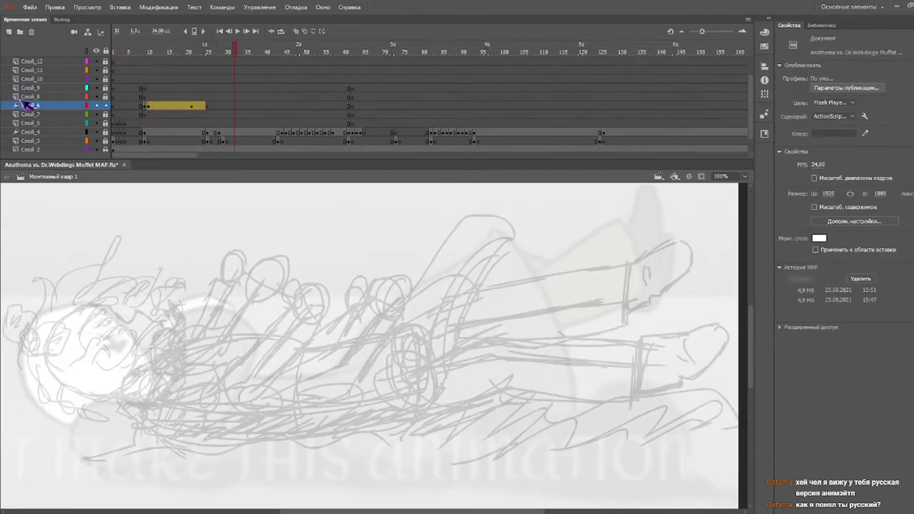
- On frame 22, move the tweened artwork down and to the left and rotate it slightly counterclockwise
{"action": "left_click_drag", "start_coordinate": [156, 52], "coordinate": [200, 52]}
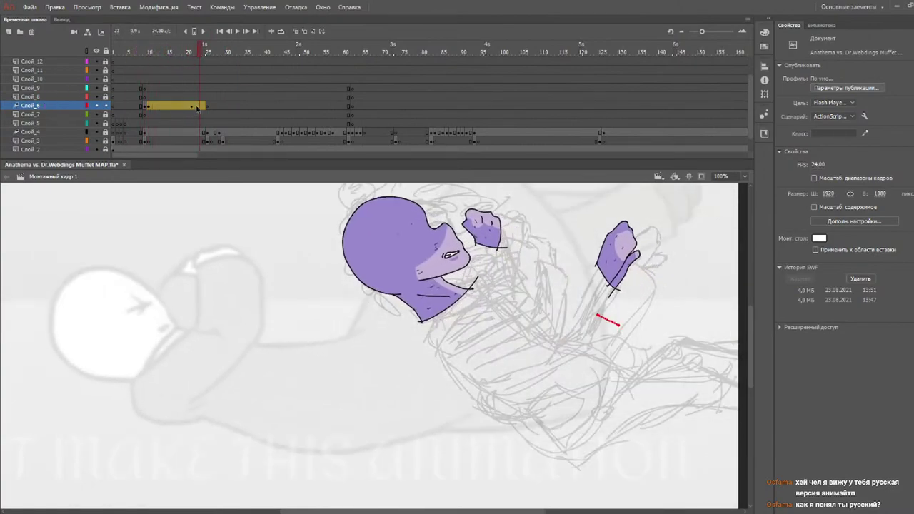
{"action": "left_click", "coordinate": [197, 107]}
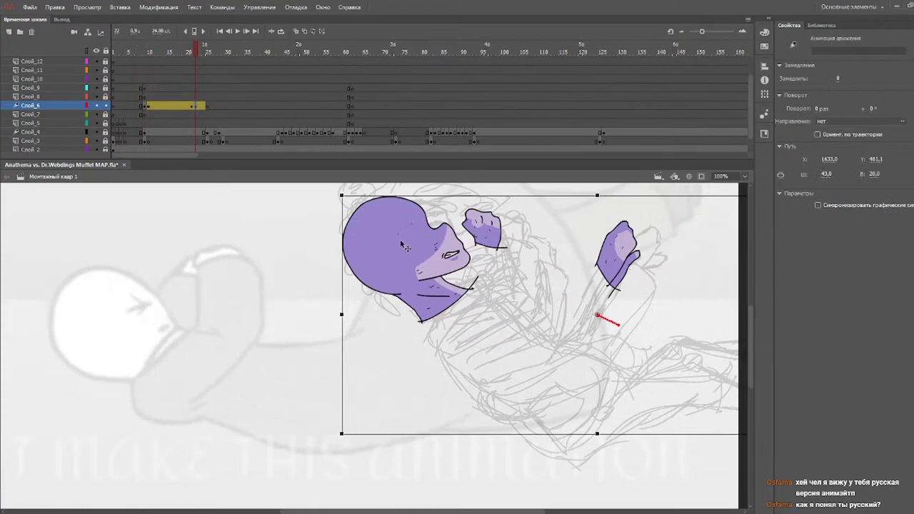
{"action": "left_click_drag", "start_coordinate": [402, 245], "coordinate": [379, 255]}
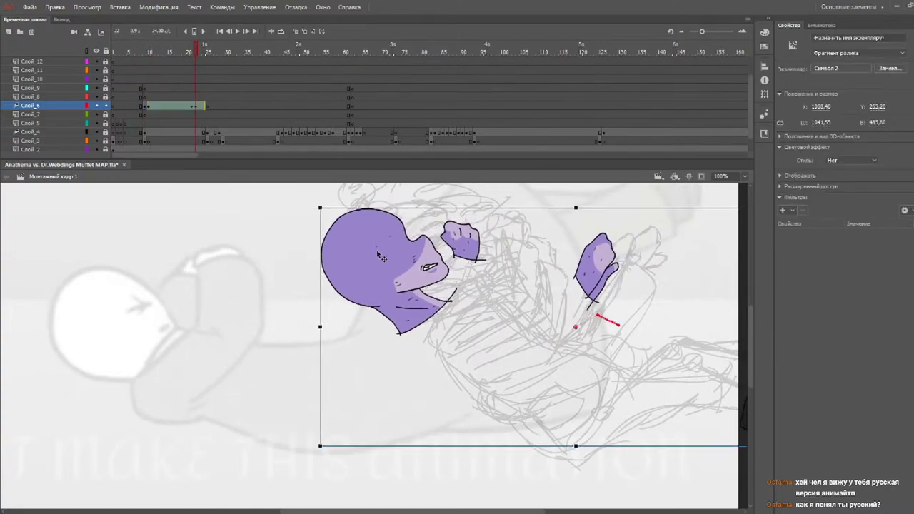
{"action": "left_click_drag", "start_coordinate": [319, 215], "coordinate": [302, 176]}
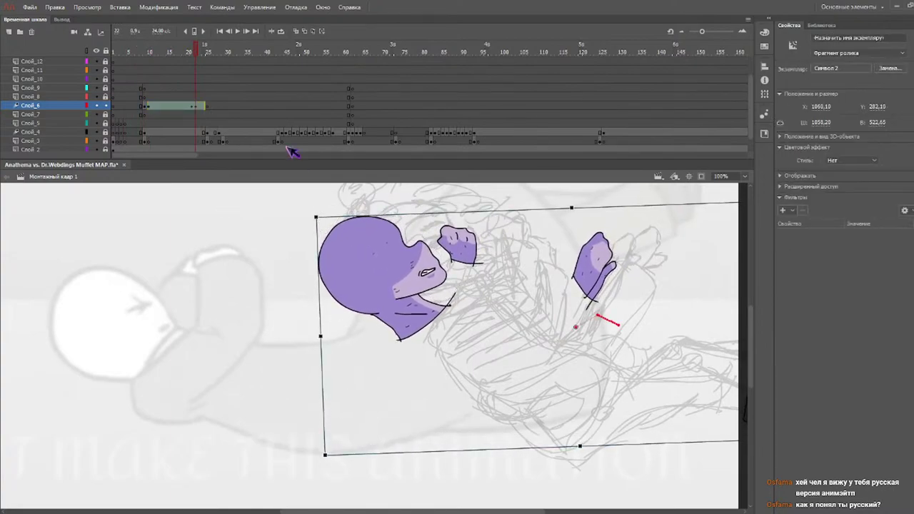
- On frame 23, rotate the tweened artwork further counterclockwise and shift it farther left
{"action": "left_click", "coordinate": [203, 55]}
{"action": "left_click", "coordinate": [201, 54]}
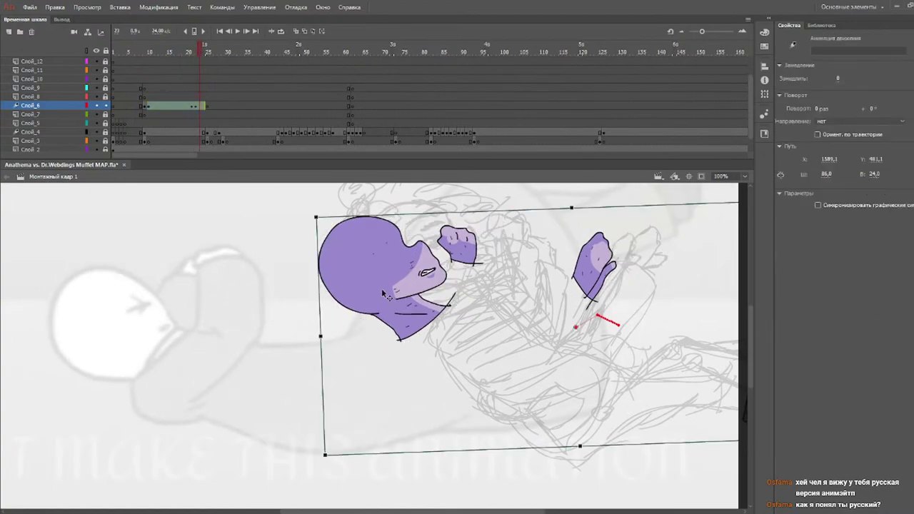
{"action": "left_click_drag", "start_coordinate": [313, 226], "coordinate": [309, 252]}
{"action": "left_click_drag", "start_coordinate": [391, 317], "coordinate": [350, 311]}
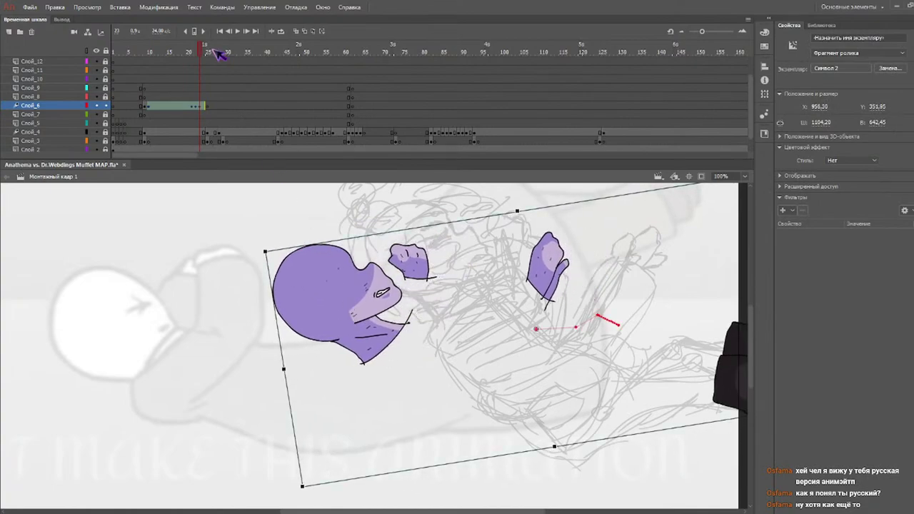
- On frame 24, tilt the tweened artwork more counterclockwise and place it at about X 742, Y 434
{"action": "left_click", "coordinate": [208, 51]}
{"action": "left_click", "coordinate": [209, 54]}
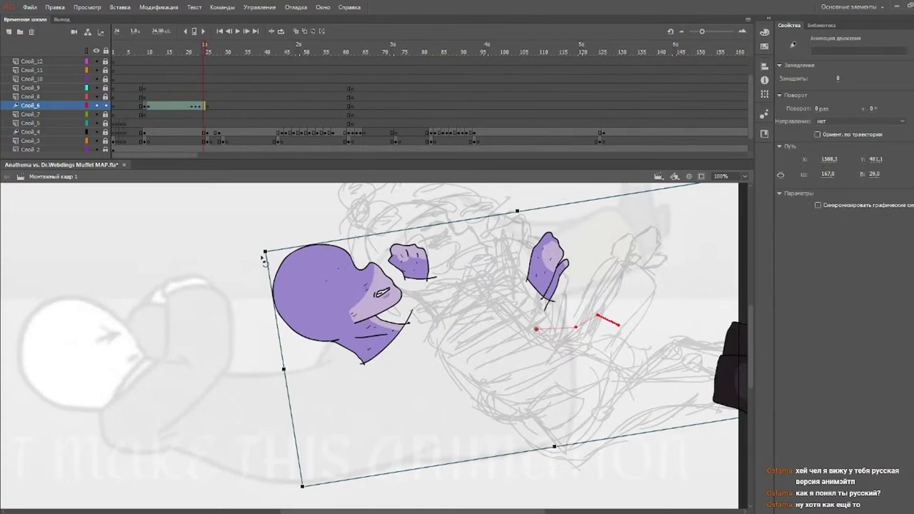
{"action": "left_click_drag", "start_coordinate": [264, 259], "coordinate": [232, 328]}
- Replay the animation from the start and examine the transition between frames 24 and 25
{"action": "left_click_drag", "start_coordinate": [173, 54], "coordinate": [82, 60]}
{"action": "key", "text": "Return"}
{"action": "key", "text": "Return"}
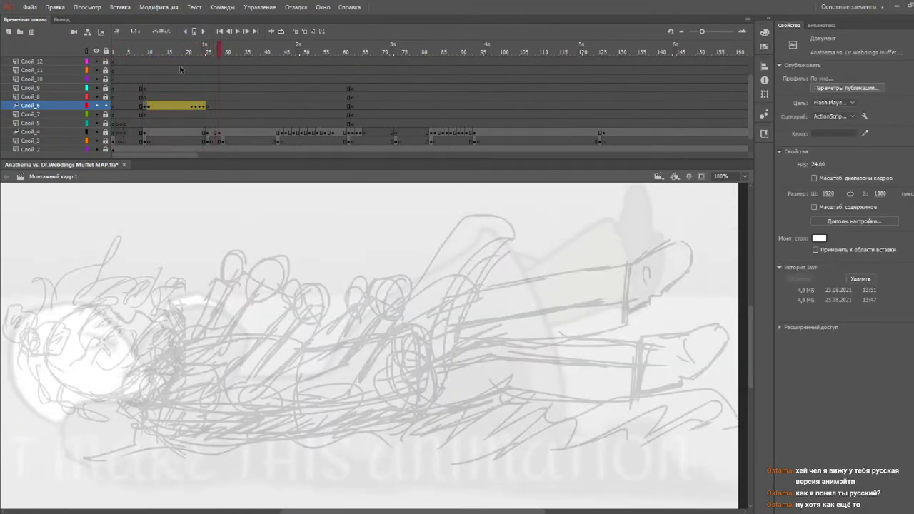
{"action": "key", "text": "Return"}
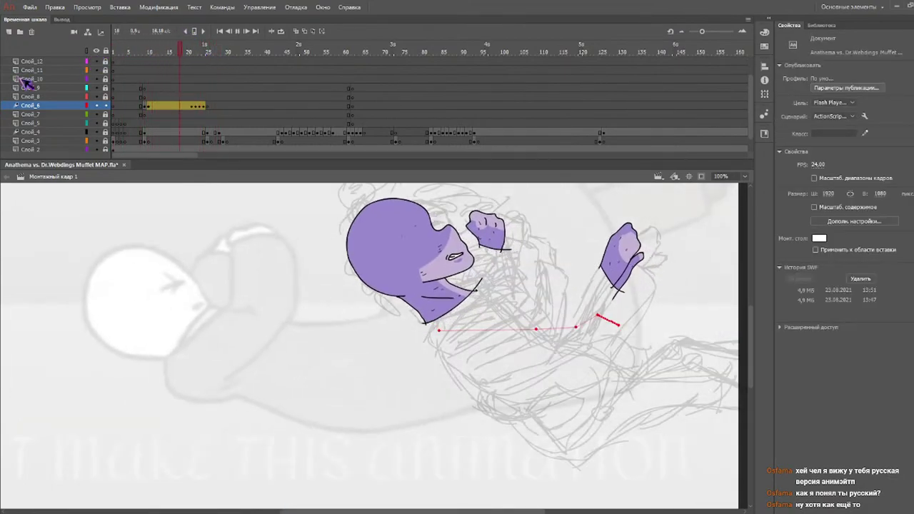
{"action": "left_click", "coordinate": [211, 53]}
{"action": "left_click_drag", "start_coordinate": [213, 53], "coordinate": [207, 58]}
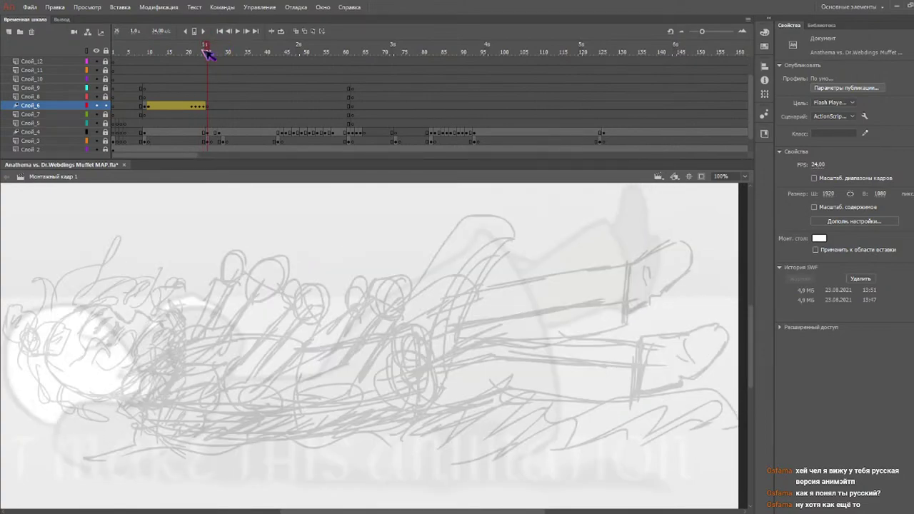
{"action": "left_click", "coordinate": [205, 57]}
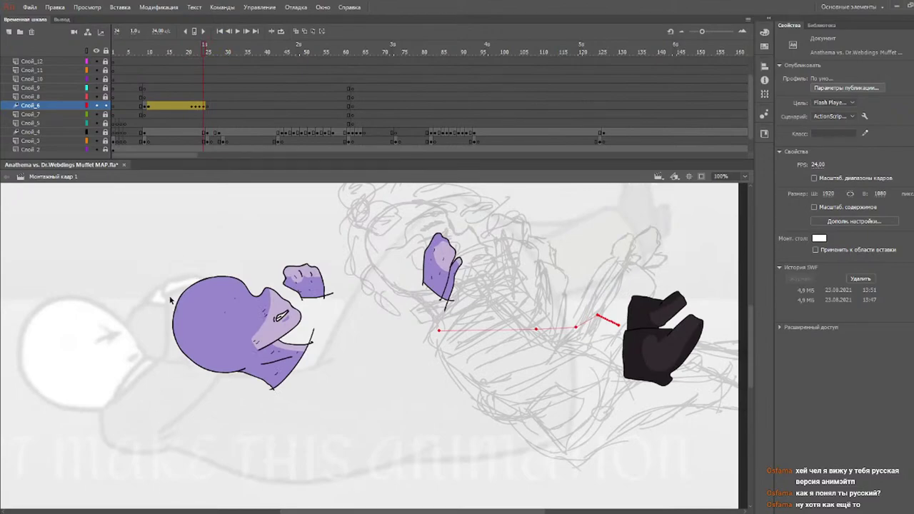
- Try to reuse the tweened artwork from frame 10 by placing an unrotated copy of it on frame 25
{"action": "left_click_drag", "start_coordinate": [157, 251], "coordinate": [366, 406]}
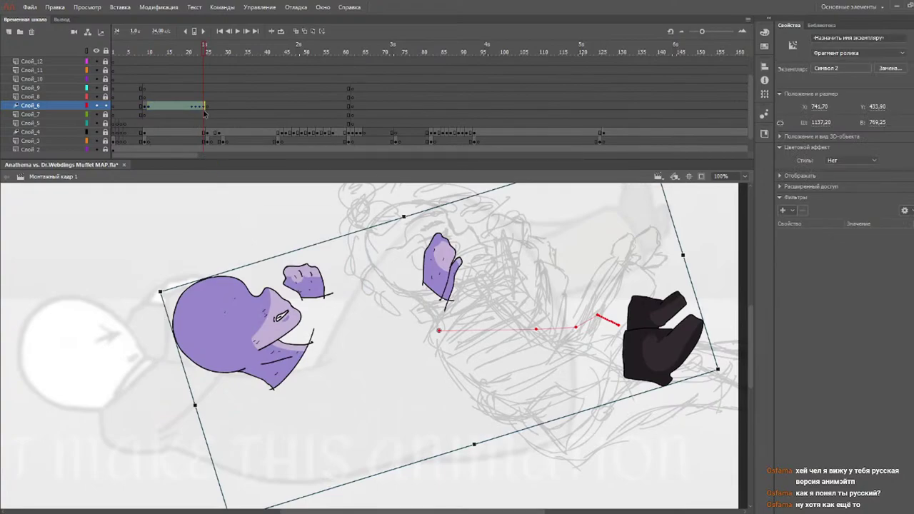
{"action": "left_click", "coordinate": [223, 88]}
{"action": "left_click", "coordinate": [204, 106]}
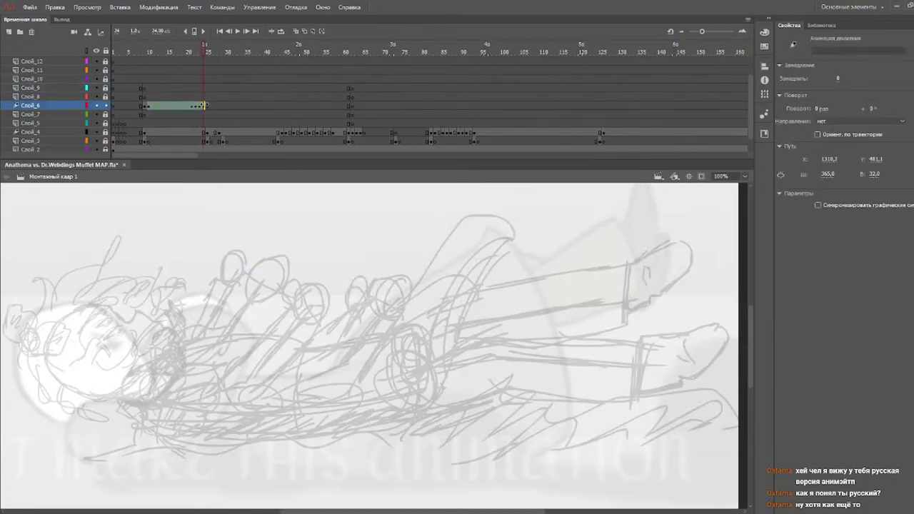
{"action": "left_click", "coordinate": [216, 108]}
{"action": "left_click", "coordinate": [148, 107]}
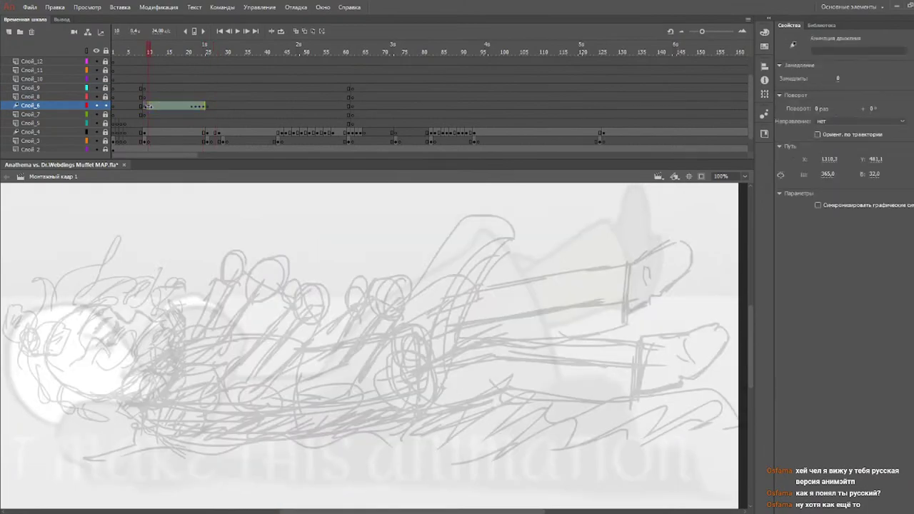
{"action": "left_click", "coordinate": [172, 89]}
{"action": "left_click", "coordinate": [148, 106]}
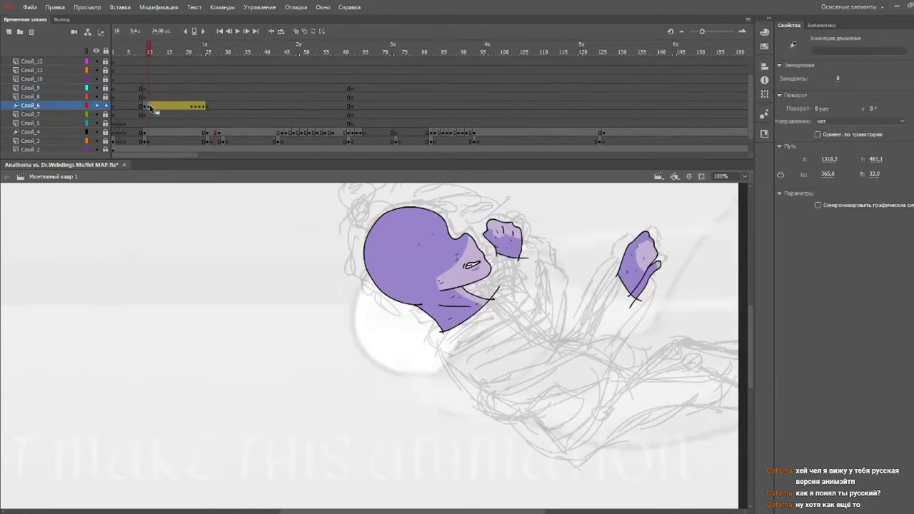
{"action": "left_click", "coordinate": [207, 108]}
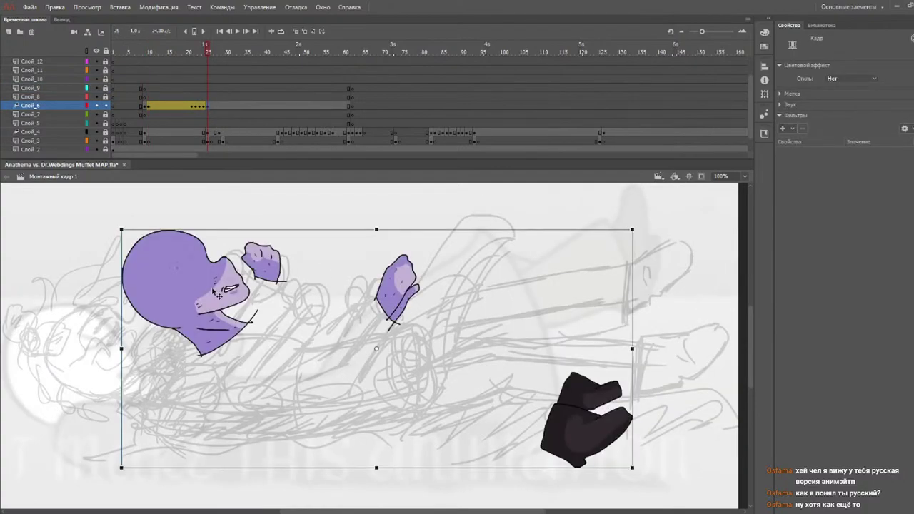
{"action": "left_click_drag", "start_coordinate": [660, 346], "coordinate": [491, 508]}
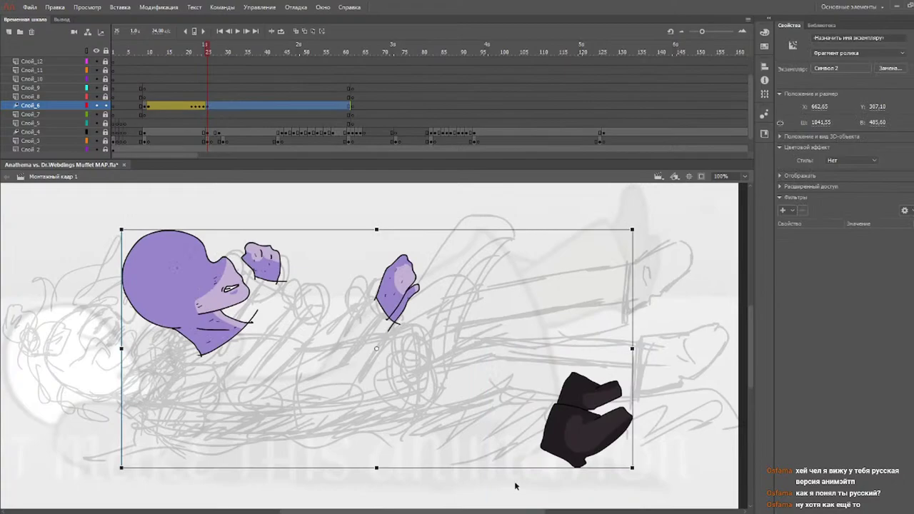
{"action": "left_click", "coordinate": [689, 355]}
- Compare the copied artwork on frame 25 with frame 19 of the tween and the rough sketch
{"action": "left_click", "coordinate": [187, 61]}
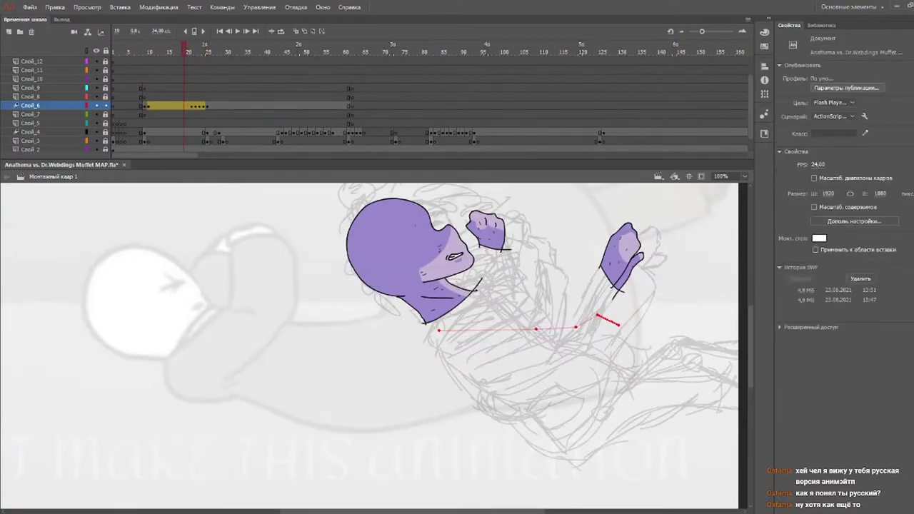
{"action": "left_click_drag", "start_coordinate": [347, 509], "coordinate": [373, 509]}
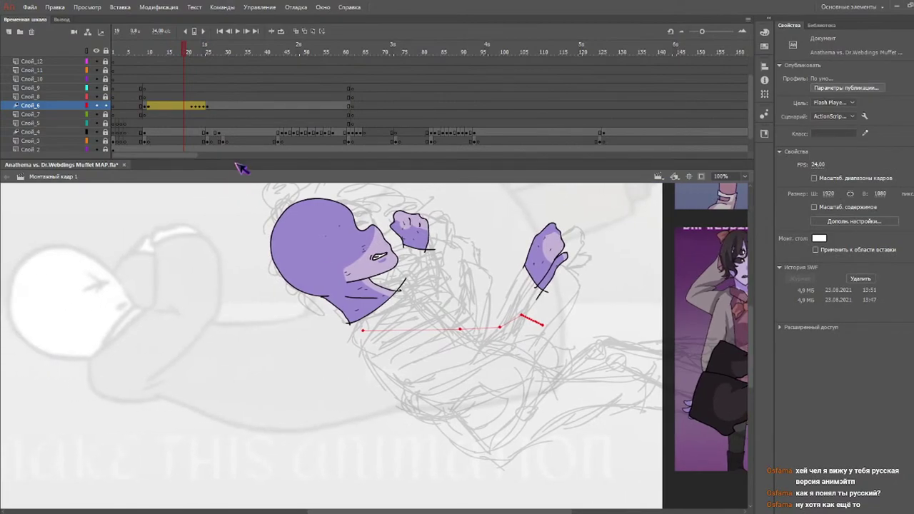
{"action": "left_click", "coordinate": [208, 53]}
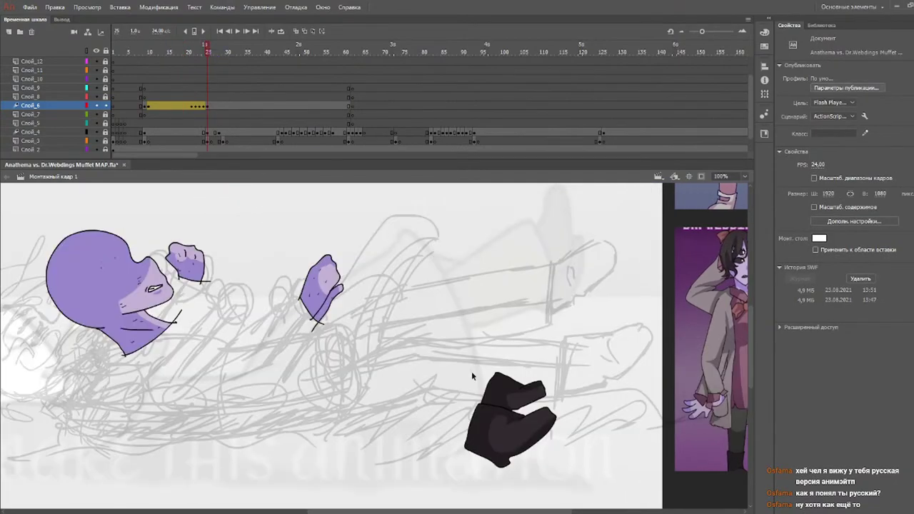
{"action": "left_click", "coordinate": [611, 369]}
{"action": "left_click_drag", "start_coordinate": [614, 347], "coordinate": [420, 510]}
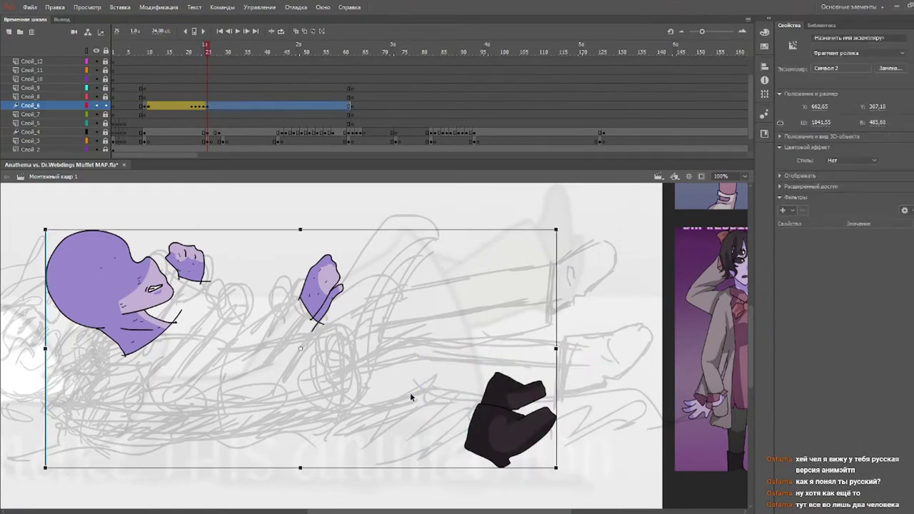
{"action": "left_click", "coordinate": [633, 331]}
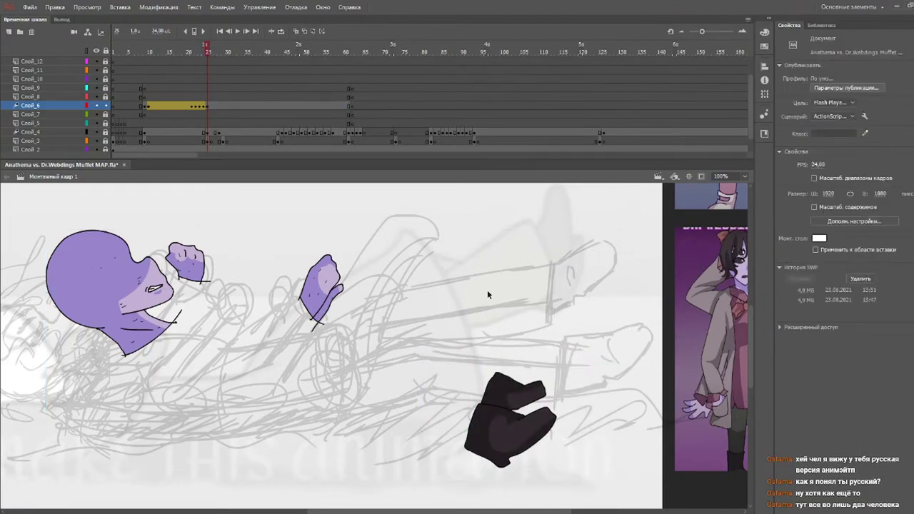
{"action": "left_click", "coordinate": [522, 443]}
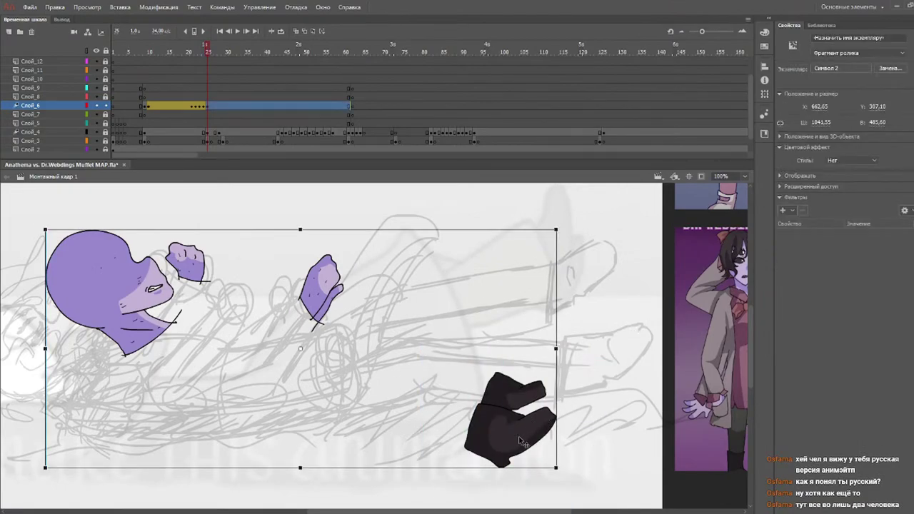
{"action": "left_click", "coordinate": [410, 190]}
- Clear the copied artwork from frames 25 to 61 on Слой_6
{"action": "mouse_move", "coordinate": [150, 53]}
{"action": "left_mouse_down"}
{"action": "mouse_move", "coordinate": [158, 59]}
{"action": "mouse_move", "coordinate": [146, 61]}
{"action": "left_mouse_up"}
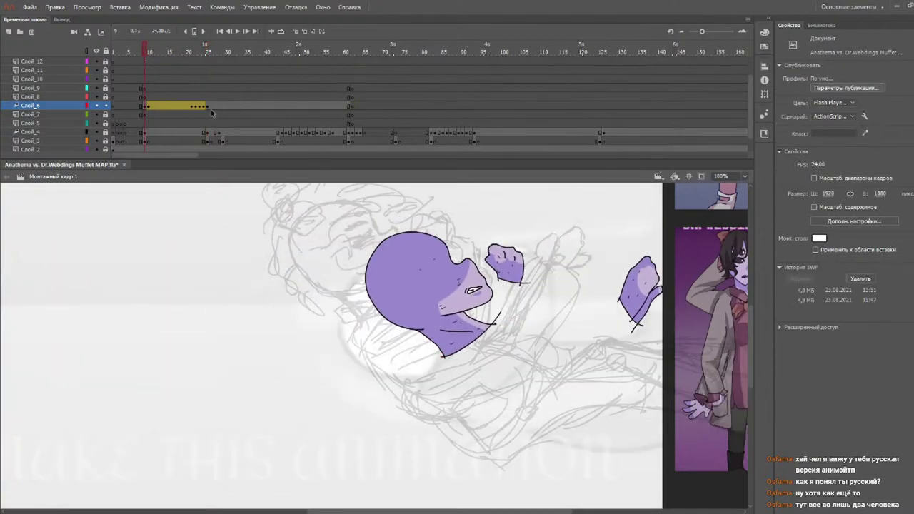
{"action": "left_click_drag", "start_coordinate": [212, 108], "coordinate": [350, 109]}
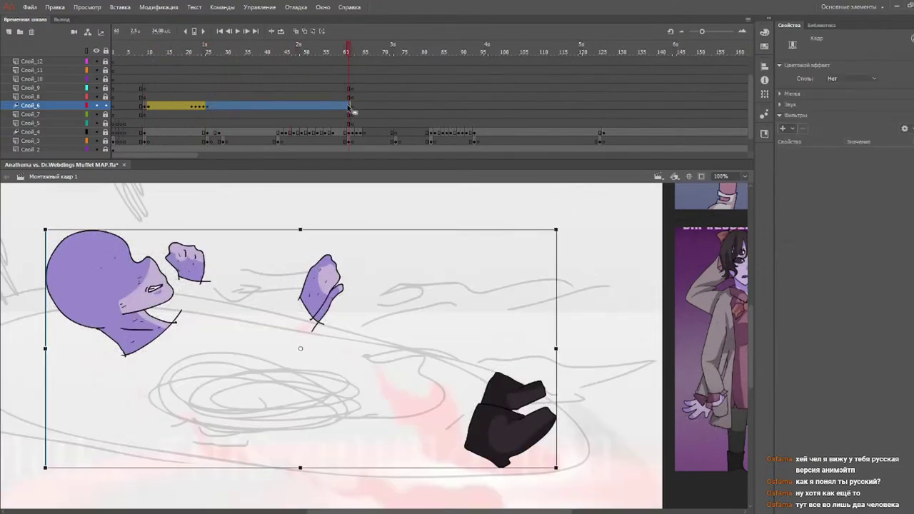
{"action": "left_click", "coordinate": [282, 112]}
- Copy the head and both hands from frame 9 of Слой_6, paste them on frame 25 and shift them left toward the sketched head
{"action": "left_click", "coordinate": [147, 109]}
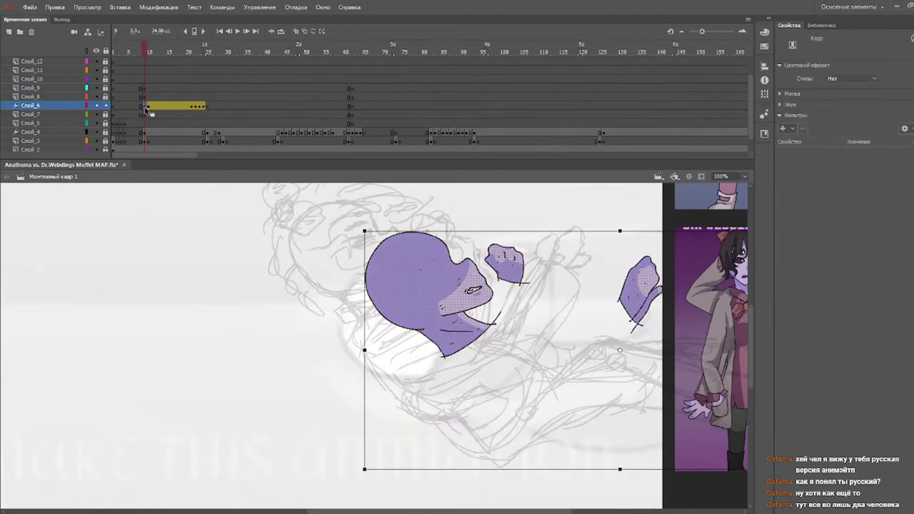
{"action": "left_click", "coordinate": [432, 298]}
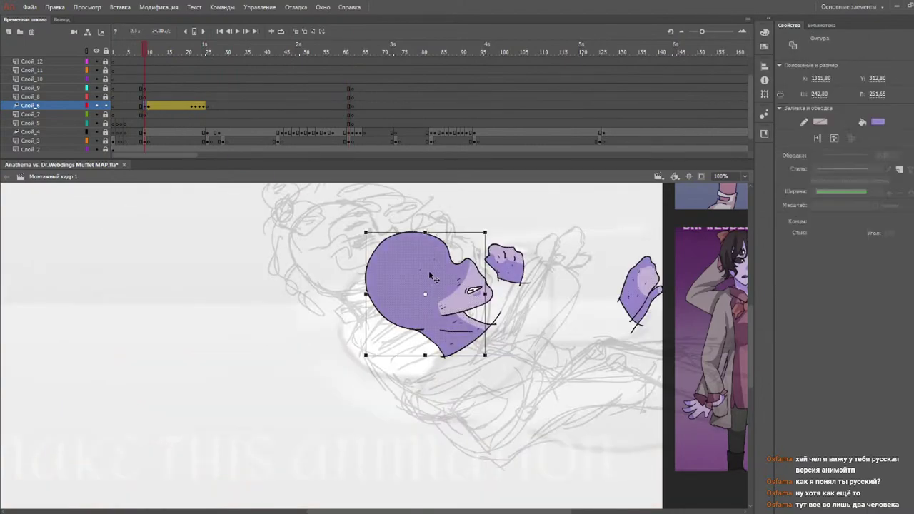
{"action": "left_click", "coordinate": [426, 219]}
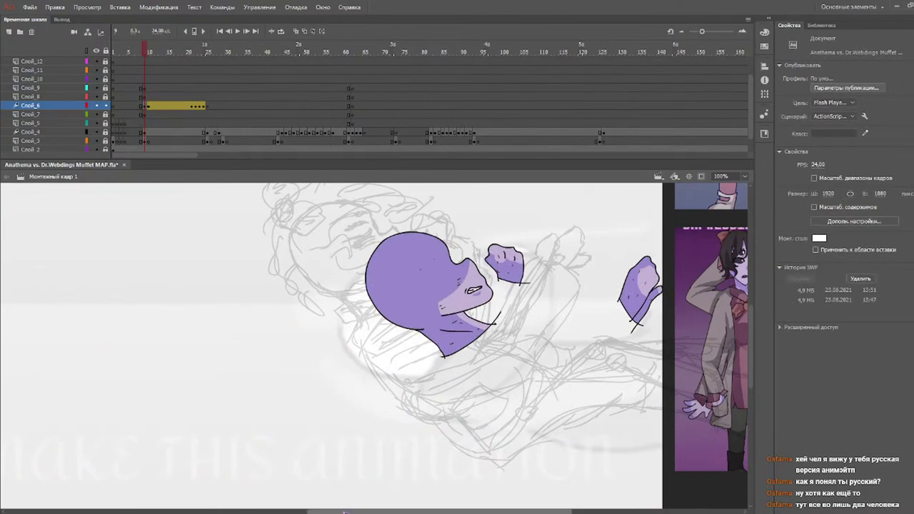
{"action": "left_click_drag", "start_coordinate": [421, 511], "coordinate": [472, 511]}
{"action": "left_click_drag", "start_coordinate": [200, 212], "coordinate": [585, 436]}
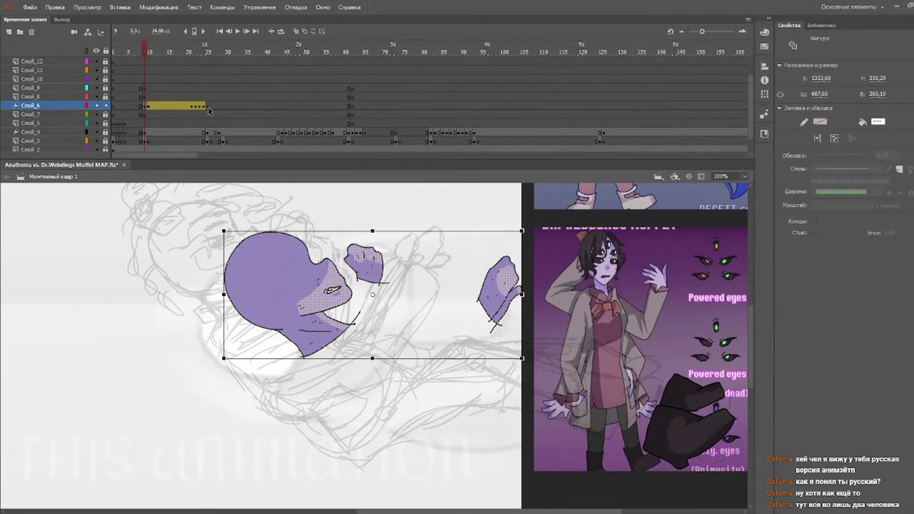
{"action": "left_click", "coordinate": [207, 107]}
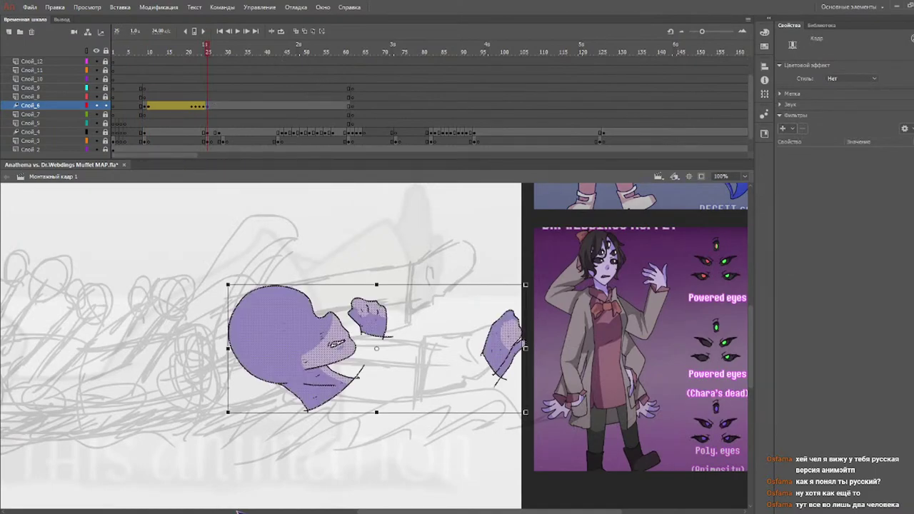
{"action": "left_click_drag", "start_coordinate": [445, 512], "coordinate": [384, 511]}
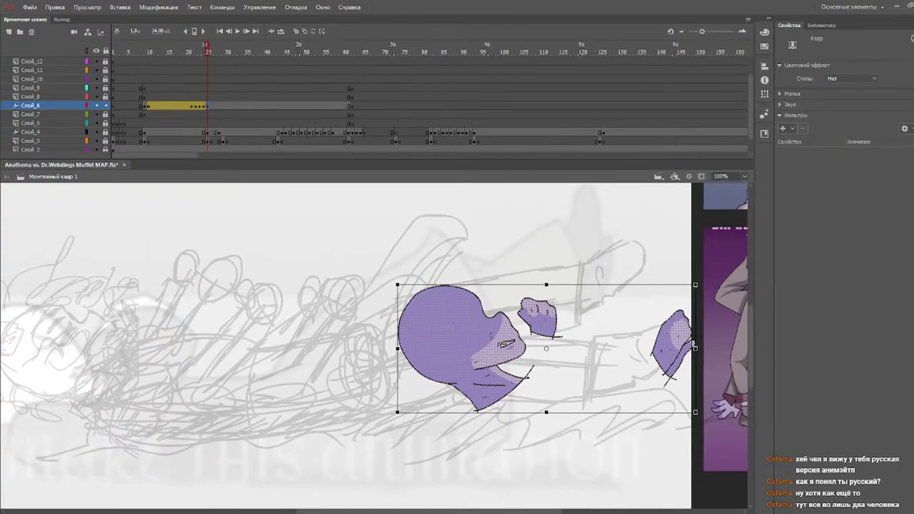
{"action": "left_click_drag", "start_coordinate": [434, 351], "coordinate": [170, 323]}
- Delete both pasted hands and their leftover line fragments on frame 25, keeping only the head and neck
{"action": "left_click", "coordinate": [504, 304]}
{"action": "left_click_drag", "start_coordinate": [448, 269], "coordinate": [381, 376]}
{"action": "key", "text": "Delete"}
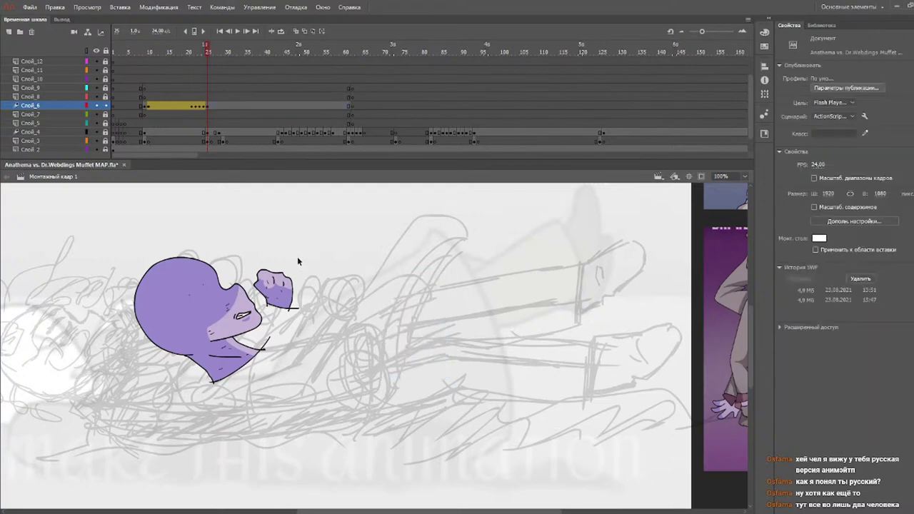
{"action": "left_click_drag", "start_coordinate": [299, 258], "coordinate": [264, 316]}
{"action": "key", "text": "Delete"}
{"action": "mouse_move", "coordinate": [268, 267]}
{"action": "left_mouse_down"}
{"action": "mouse_move", "coordinate": [253, 297]}
{"action": "mouse_move", "coordinate": [261, 302]}
{"action": "left_mouse_up"}
{"action": "key", "text": "Delete"}
{"action": "key", "text": "Delete"}
{"action": "left_click_drag", "start_coordinate": [316, 297], "coordinate": [285, 330]}
{"action": "key", "text": "Delete"}
- Rotate the head counterclockwise on frame 25 and move it left and down onto the sketched head
{"action": "left_click_drag", "start_coordinate": [352, 511], "coordinate": [278, 511]}
{"action": "left_click_drag", "start_coordinate": [504, 240], "coordinate": [284, 437]}
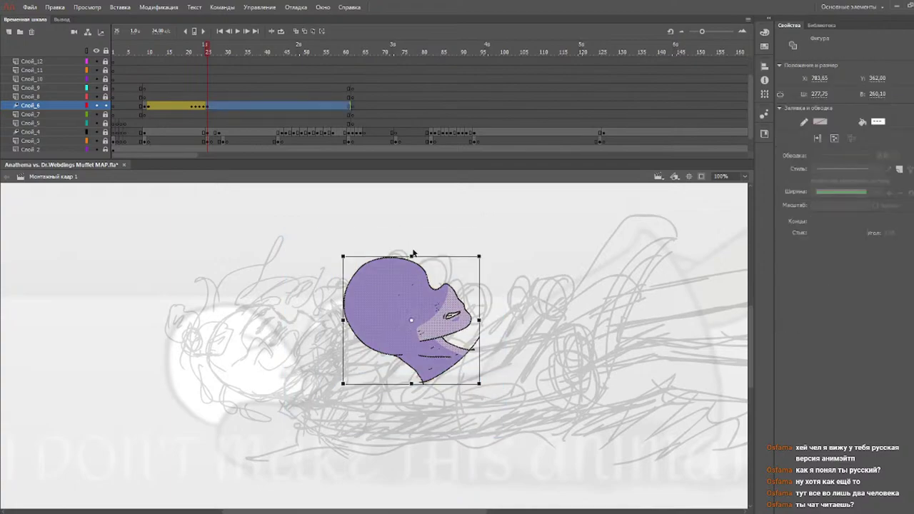
{"action": "left_click_drag", "start_coordinate": [340, 278], "coordinate": [319, 303]}
{"action": "left_click_drag", "start_coordinate": [380, 325], "coordinate": [247, 356]}
{"action": "left_click", "coordinate": [338, 267]}
- Play back the head's transition, end its hold with a blank keyframe at frame 44 on Слой_6, and return to frame 25
{"action": "left_click", "coordinate": [177, 49]}
{"action": "key", "text": "Return"}
{"action": "left_click_drag", "start_coordinate": [188, 53], "coordinate": [150, 53]}
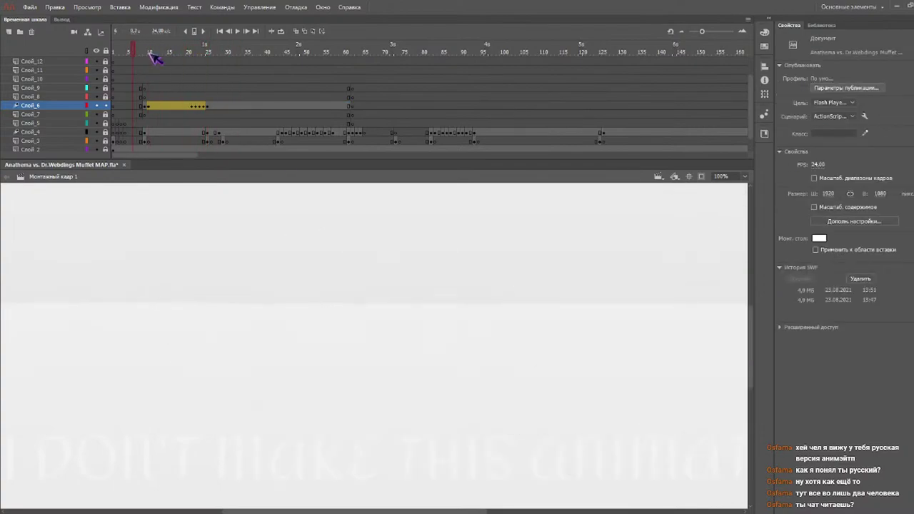
{"action": "key", "text": "Return"}
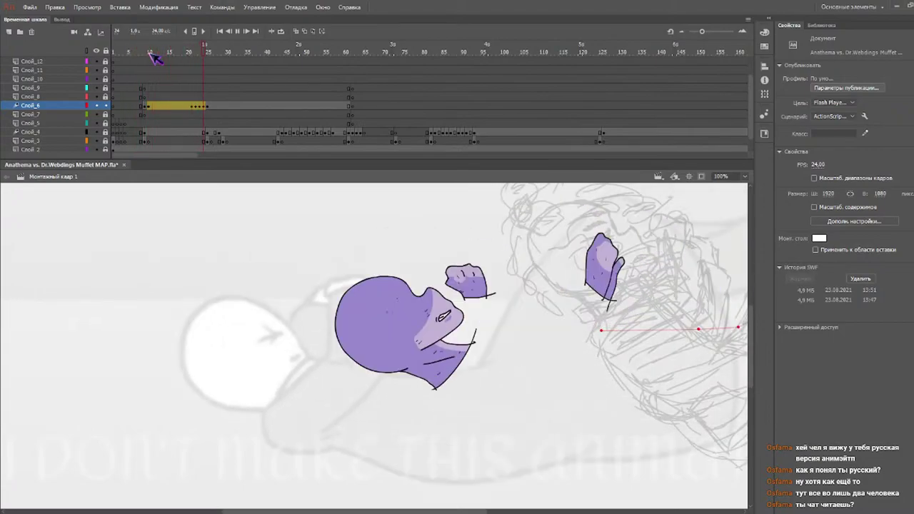
{"action": "left_click_drag", "start_coordinate": [225, 56], "coordinate": [283, 60]}
{"action": "left_click", "coordinate": [282, 106]}
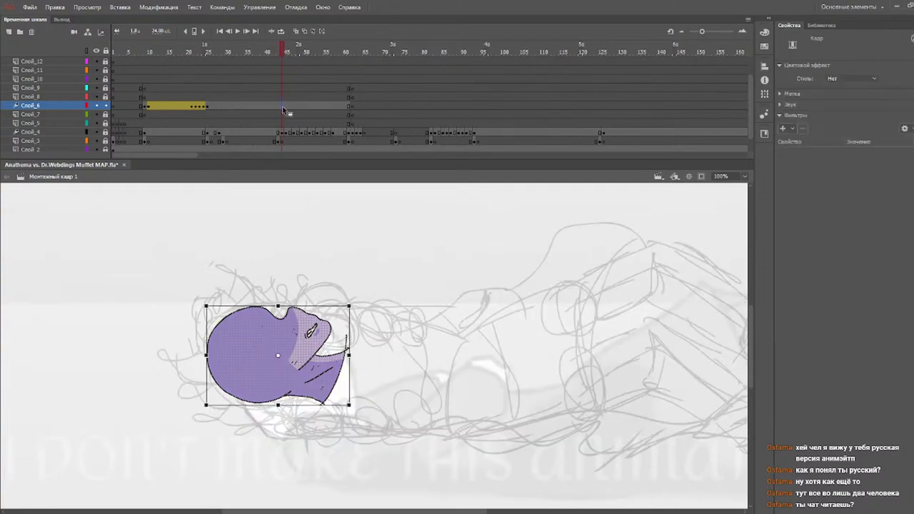
{"action": "key", "text": "F7"}
{"action": "left_click_drag", "start_coordinate": [279, 53], "coordinate": [209, 59]}
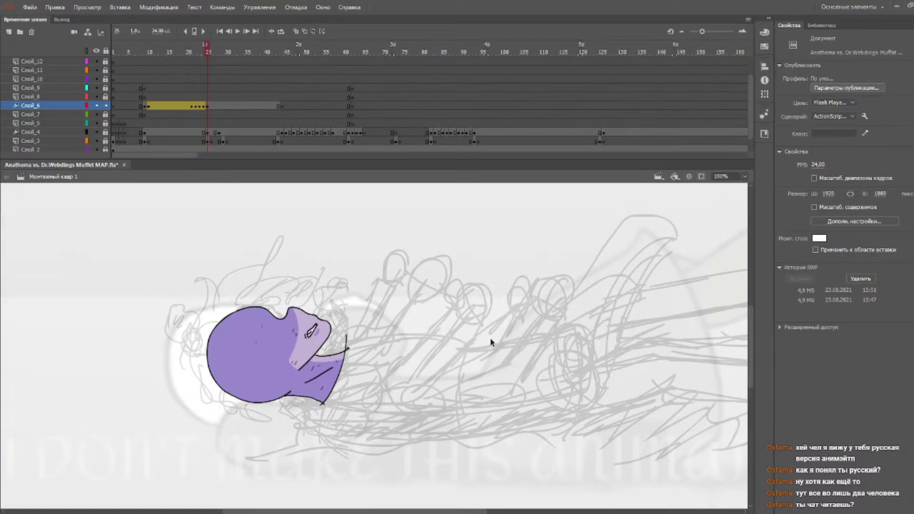
{"action": "key", "text": "y"}
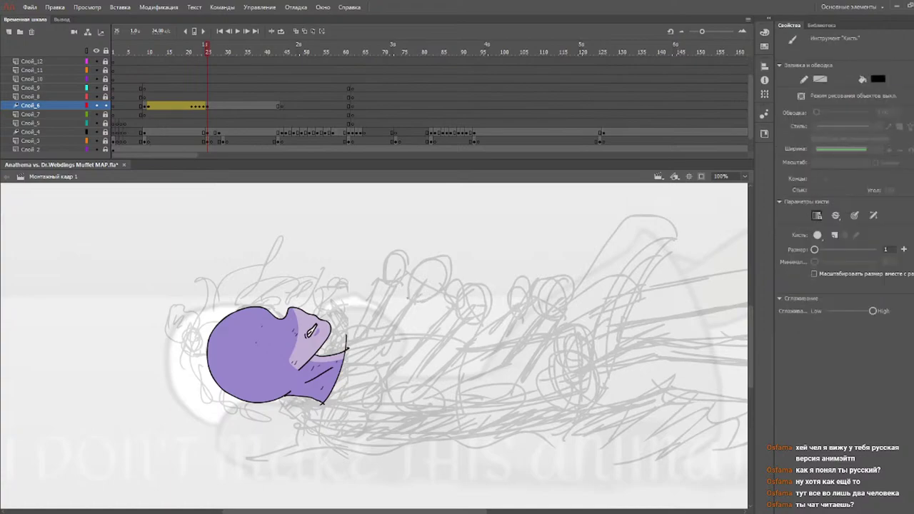
{"action": "left_click_drag", "start_coordinate": [402, 299], "coordinate": [408, 275]}
{"action": "key", "text": "ctrl+z"}
{"action": "left_click_drag", "start_coordinate": [404, 298], "coordinate": [409, 268]}
{"action": "left_click_drag", "start_coordinate": [416, 309], "coordinate": [447, 280]}
{"action": "key", "text": "ctrl+z"}
{"action": "key", "text": "ctrl+z"}
- Set the brush size to 2 and ink the first hand with its finger marks over the sketch on frame 25
{"action": "left_click", "coordinate": [888, 249]}
{"action": "type", "text": "2"}
{"action": "key", "text": "Return"}
{"action": "mouse_move", "coordinate": [402, 298]}
{"action": "left_mouse_down"}
{"action": "mouse_move", "coordinate": [427, 254]}
{"action": "mouse_move", "coordinate": [450, 259]}
{"action": "mouse_move", "coordinate": [402, 294]}
{"action": "left_mouse_up"}
{"action": "mouse_move", "coordinate": [443, 289]}
{"action": "left_mouse_down"}
{"action": "mouse_move", "coordinate": [420, 310]}
{"action": "mouse_move", "coordinate": [433, 309]}
{"action": "left_mouse_up"}
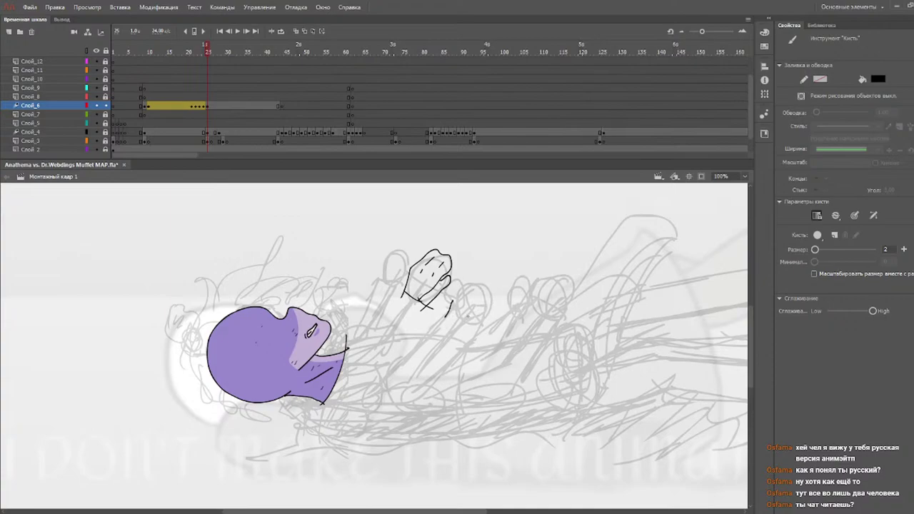
- Ink two more hands with finger marks over the next raised arms of the sketch, using the black brush
{"action": "left_click_drag", "start_coordinate": [453, 315], "coordinate": [470, 289]}
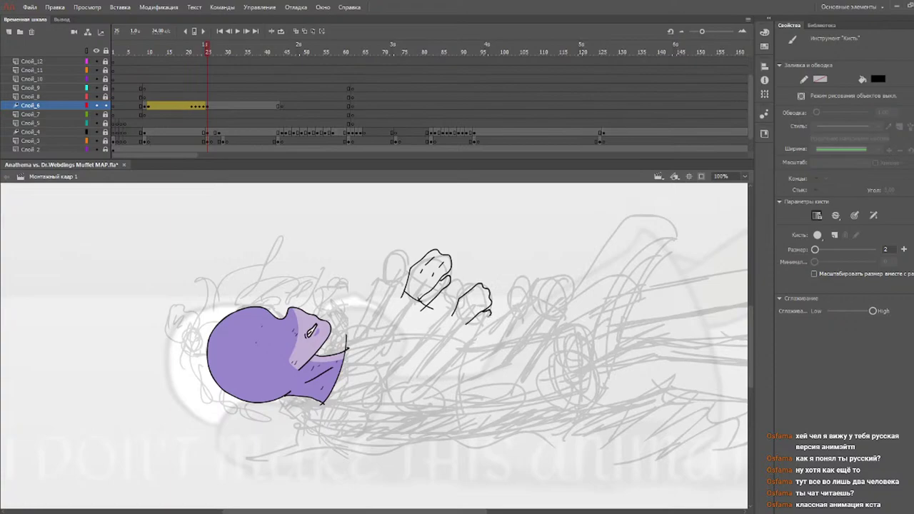
{"action": "left_click_drag", "start_coordinate": [482, 319], "coordinate": [469, 327]}
{"action": "left_click_drag", "start_coordinate": [564, 298], "coordinate": [551, 321]}
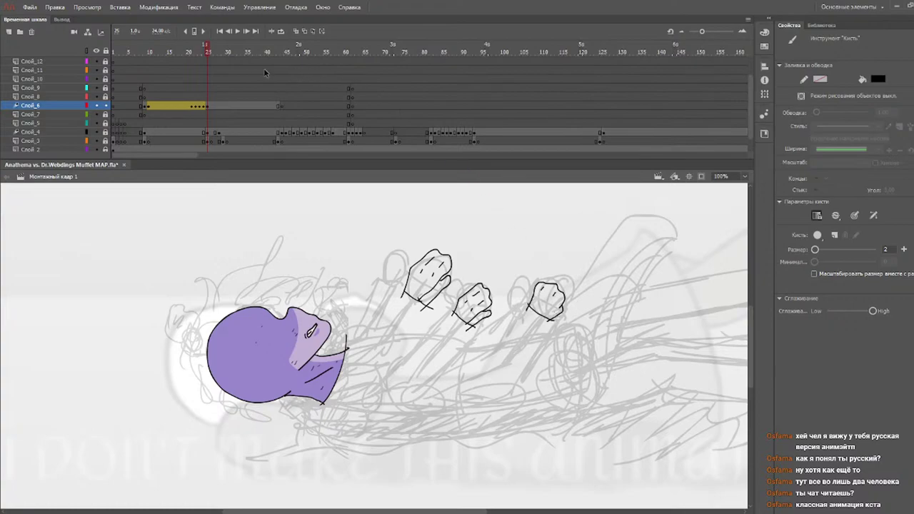
- Play the animation to check the inked hands, and fill all three on frame 25 with the face's light lilac
{"action": "key", "text": "Return"}
{"action": "key", "text": "Return"}
{"action": "mouse_move", "coordinate": [205, 50]}
{"action": "left_mouse_down"}
{"action": "mouse_move", "coordinate": [197, 53]}
{"action": "mouse_move", "coordinate": [215, 55]}
{"action": "mouse_move", "coordinate": [189, 55]}
{"action": "mouse_move", "coordinate": [210, 57]}
{"action": "left_mouse_up"}
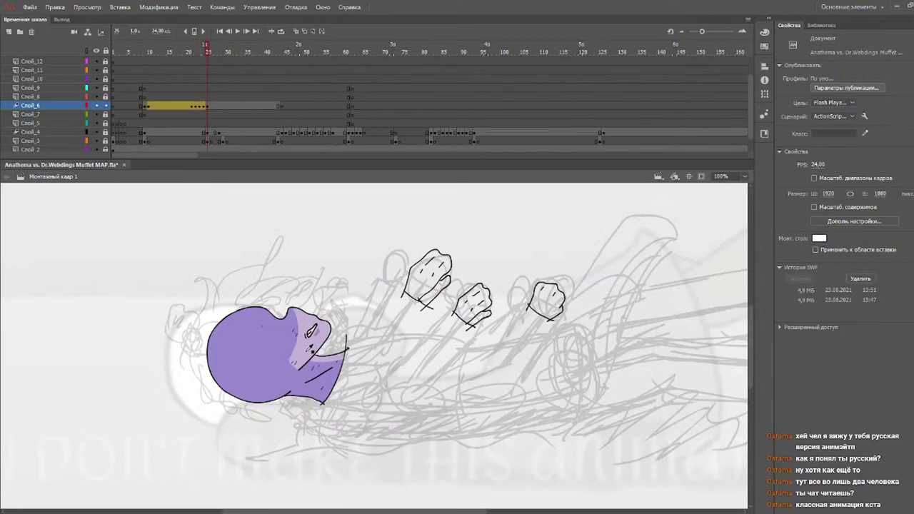
{"action": "key", "text": "k"}
{"action": "left_click", "coordinate": [437, 294]}
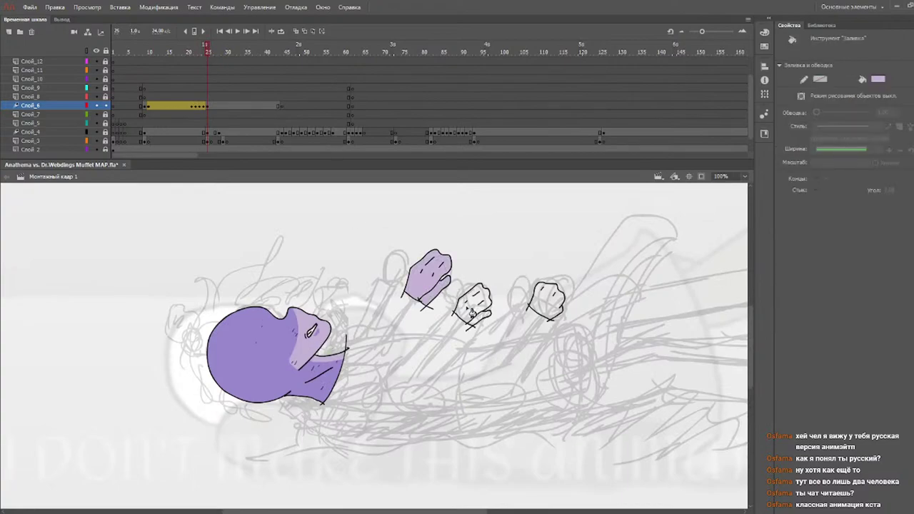
{"action": "left_click", "coordinate": [482, 314]}
{"action": "left_click", "coordinate": [554, 312]}
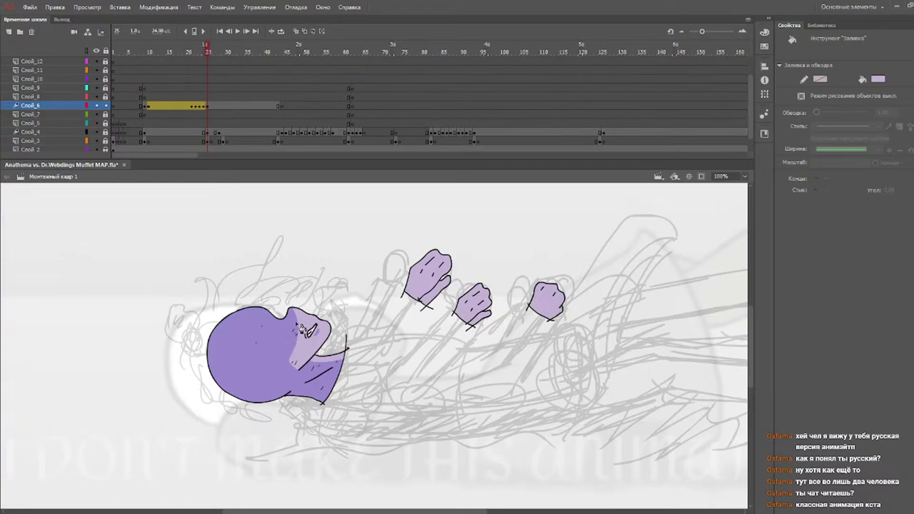
- Sample the head's darker purple and draw red shadow boundary lines across the three hands
{"action": "key", "text": "i"}
{"action": "left_click", "coordinate": [277, 346]}
{"action": "key", "text": "y"}
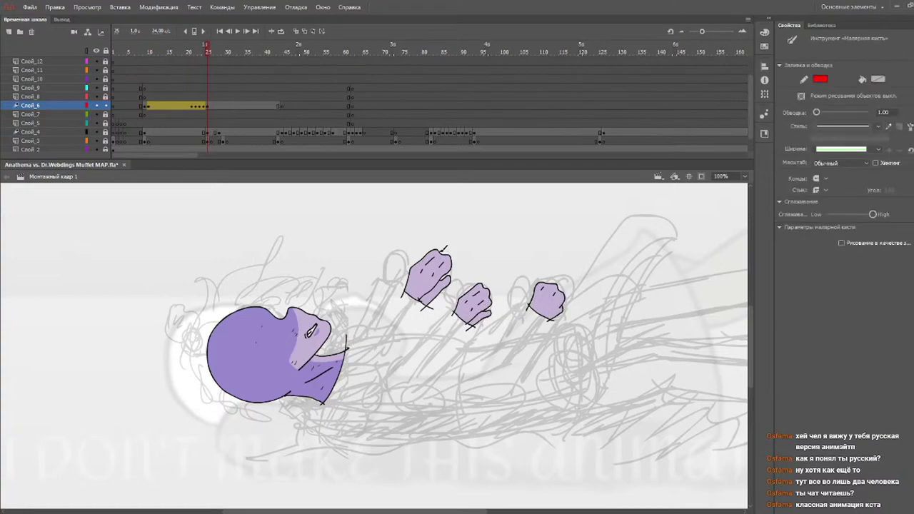
{"action": "mouse_move", "coordinate": [437, 252]}
{"action": "left_mouse_down"}
{"action": "mouse_move", "coordinate": [450, 259]}
{"action": "mouse_move", "coordinate": [423, 302]}
{"action": "mouse_move", "coordinate": [483, 292]}
{"action": "mouse_move", "coordinate": [479, 326]}
{"action": "left_mouse_up"}
{"action": "mouse_move", "coordinate": [540, 284]}
{"action": "left_mouse_down"}
{"action": "mouse_move", "coordinate": [562, 297]}
{"action": "mouse_move", "coordinate": [548, 339]}
{"action": "left_mouse_up"}
- Fill the wrist side of the three hands with the darker purple, up to the red shadow boundaries
{"action": "key", "text": "k"}
{"action": "left_click", "coordinate": [541, 306]}
{"action": "left_click", "coordinate": [473, 310]}
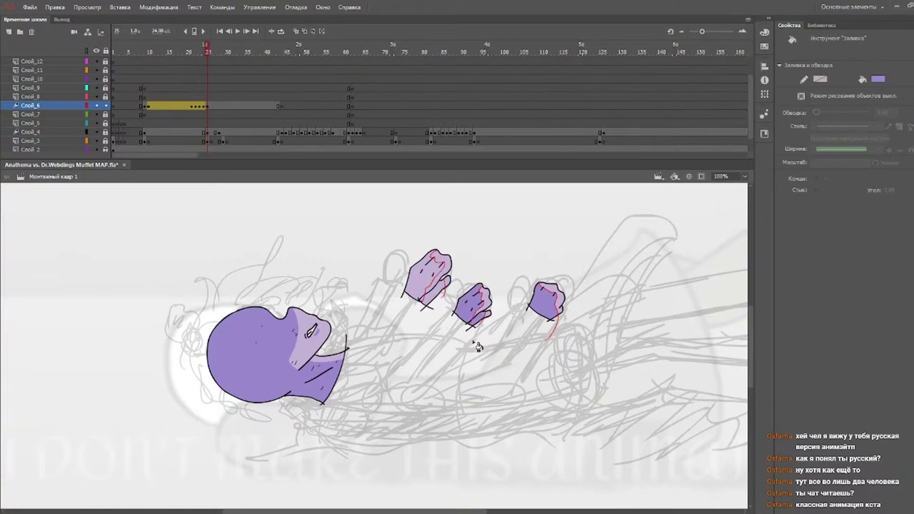
{"action": "left_click", "coordinate": [428, 285]}
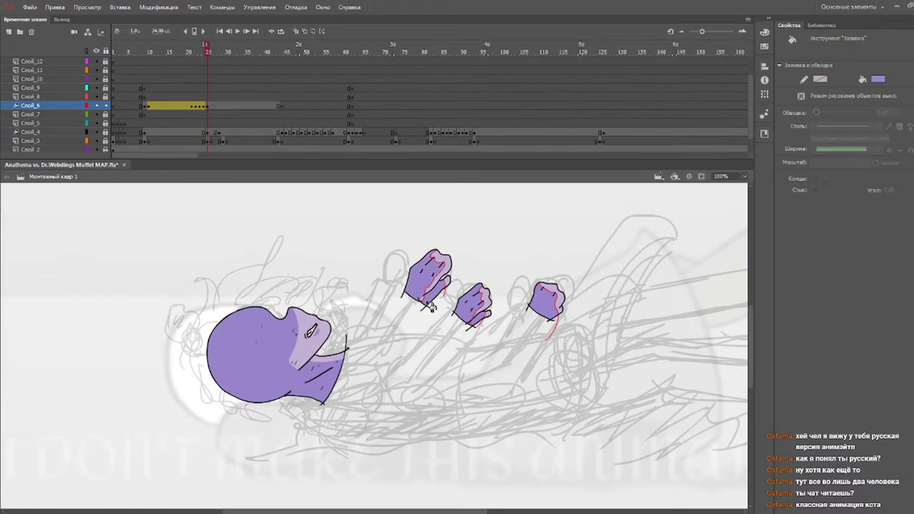
- Delete the red shadow boundary lines from all three hands
{"action": "key", "text": "v"}
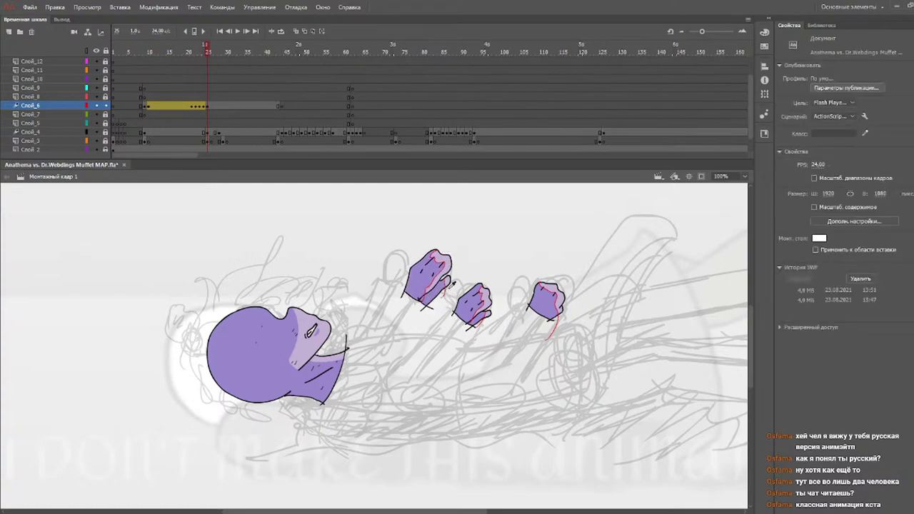
{"action": "left_click", "coordinate": [448, 298]}
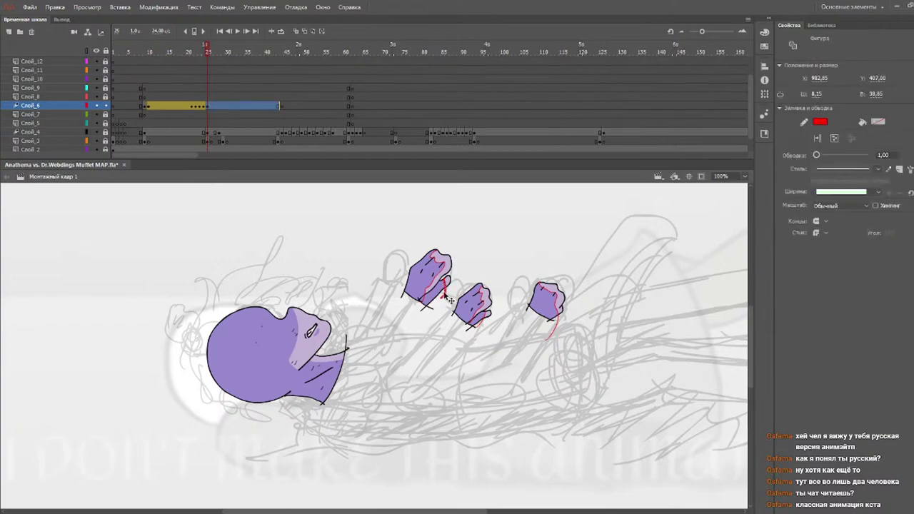
{"action": "key", "text": "Delete"}
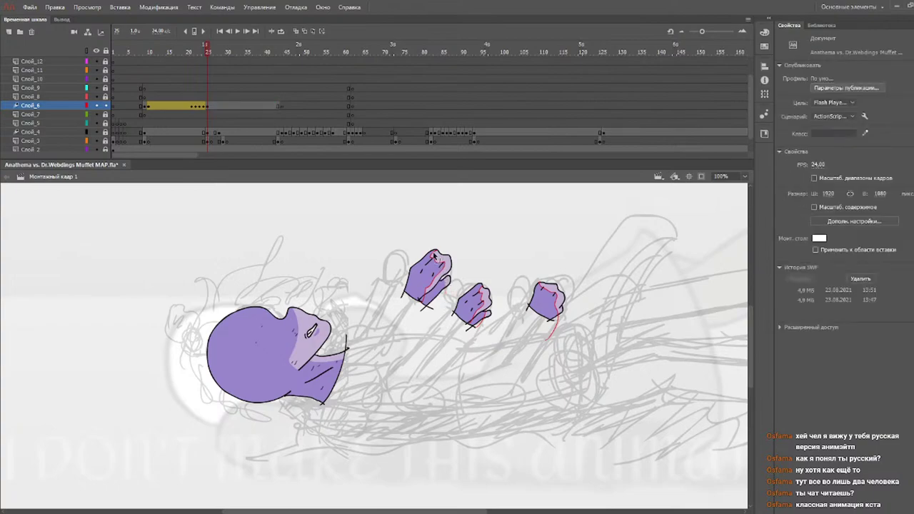
{"action": "left_click", "coordinate": [434, 257]}
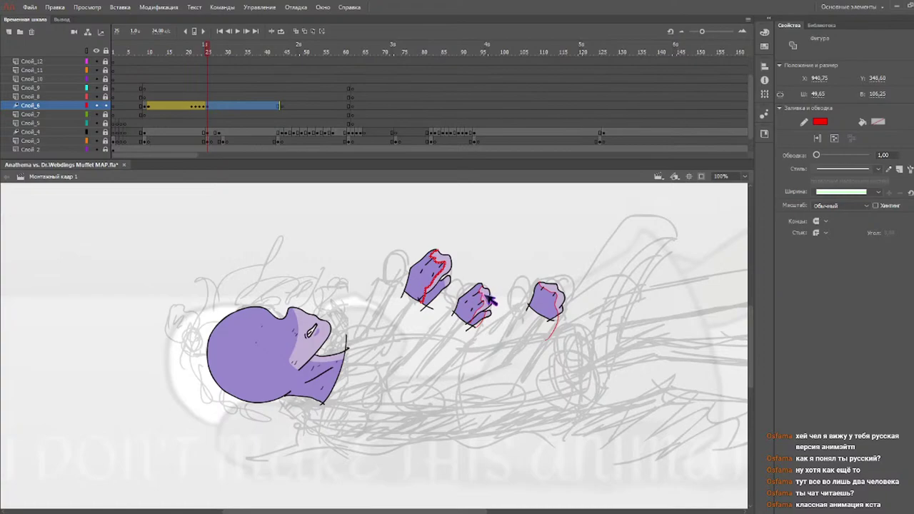
{"action": "key", "text": "Escape"}
{"action": "left_click", "coordinate": [482, 295]}
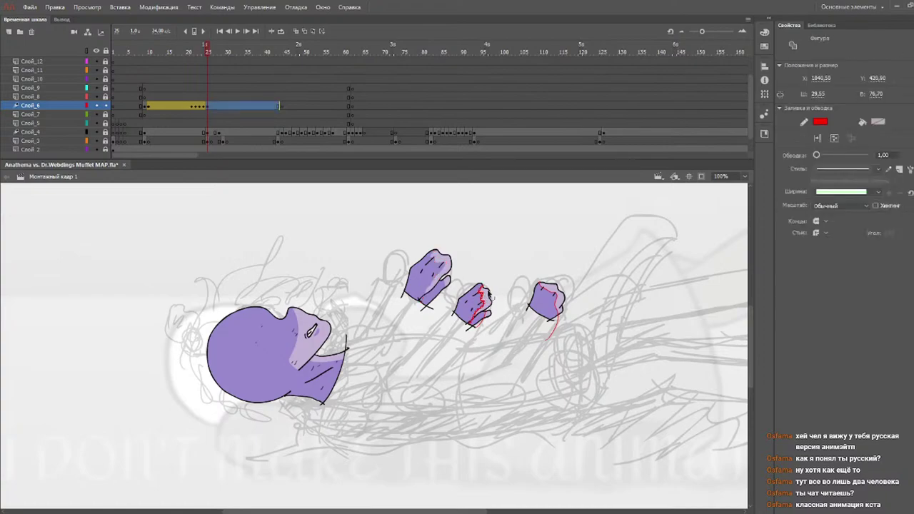
{"action": "key", "text": "Escape"}
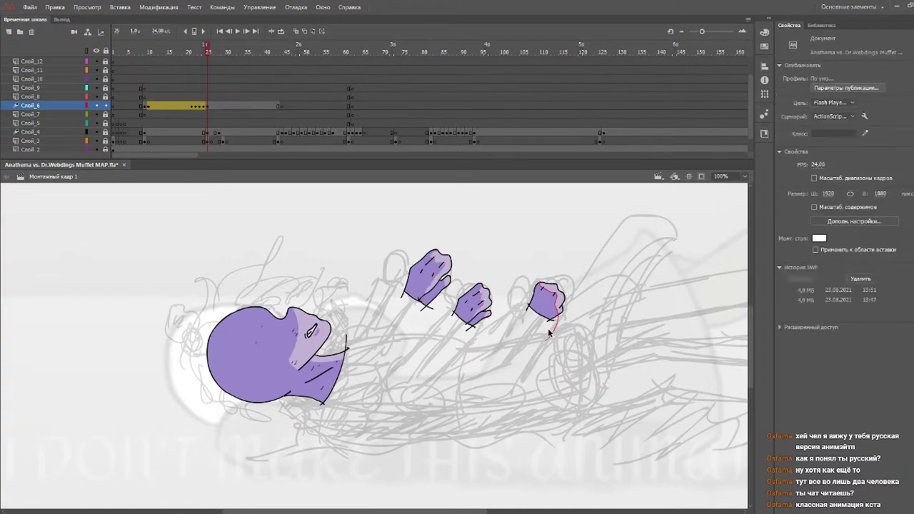
{"action": "left_click", "coordinate": [554, 333]}
{"action": "key", "text": "Delete"}
- Add small texture marks to the shaded parts of the hands with a black brush at size 2
{"action": "key", "text": "k"}
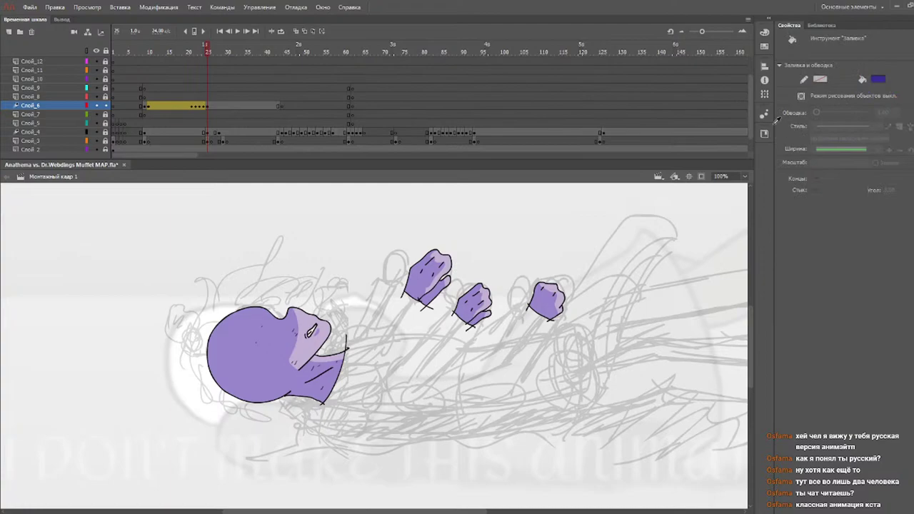
{"action": "left_click", "coordinate": [741, 110]}
{"action": "key", "text": "b"}
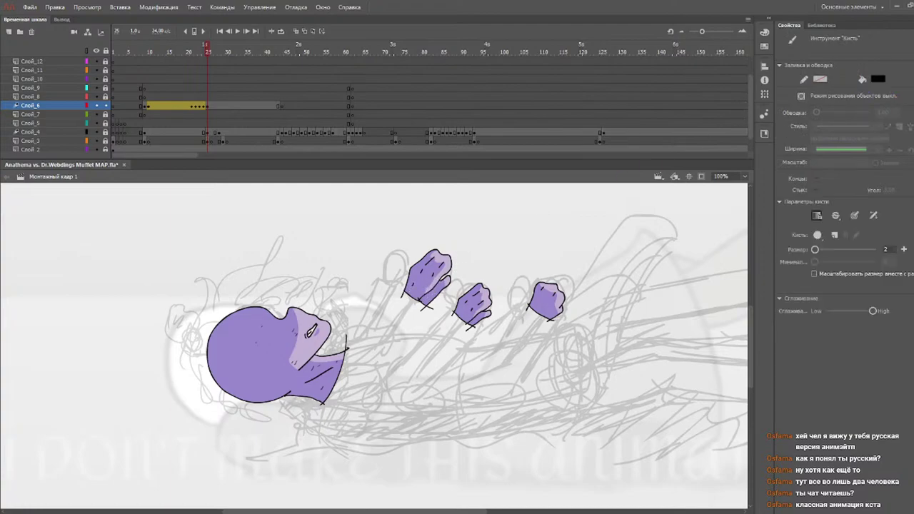
{"action": "left_click", "coordinate": [815, 249]}
{"action": "left_click", "coordinate": [885, 249]}
{"action": "type", "text": "2"}
- Motion-tween the head and hands on Слой_6 from frame 25 to frame 43, shifting them slightly left at frame 43
{"action": "left_click", "coordinate": [139, 60]}
{"action": "key", "text": "Return"}
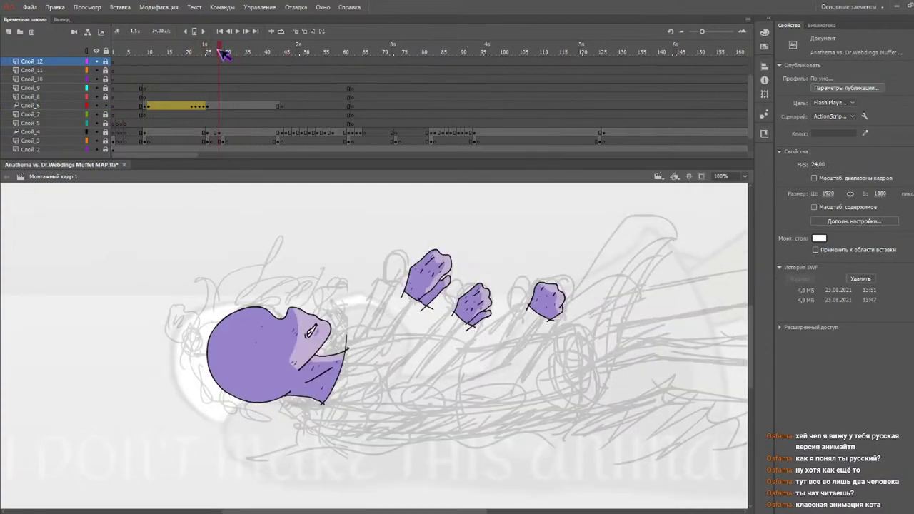
{"action": "left_click", "coordinate": [268, 54]}
{"action": "left_click_drag", "start_coordinate": [269, 56], "coordinate": [280, 62]}
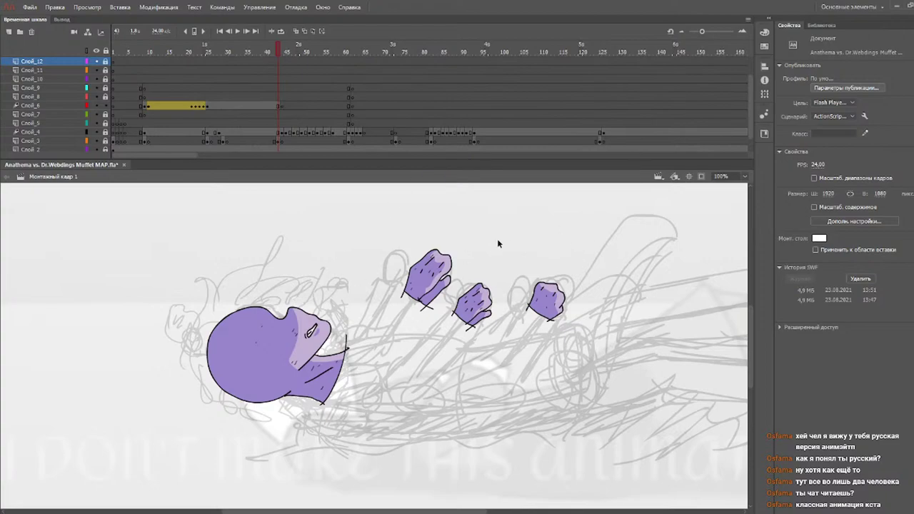
{"action": "left_click", "coordinate": [277, 105]}
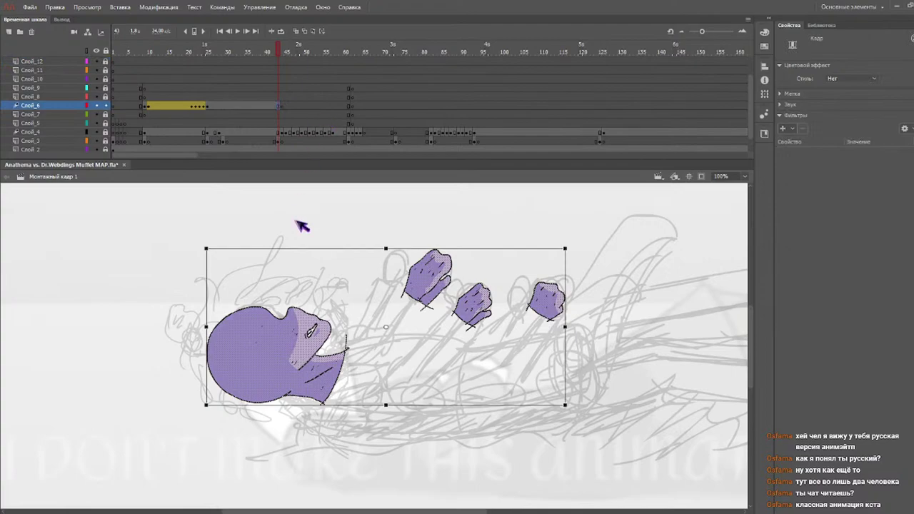
{"action": "key", "text": "F3"}
{"action": "left_click", "coordinate": [279, 353]}
{"action": "left_click_drag", "start_coordinate": [284, 357], "coordinate": [276, 356]}
- Play back the new tween and move the head and hands farther left at frame 43
{"action": "left_click", "coordinate": [194, 54]}
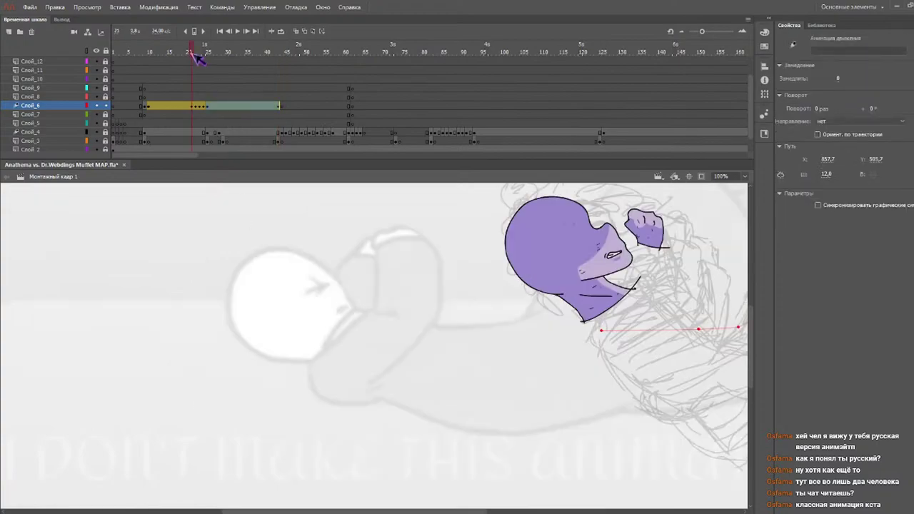
{"action": "key", "text": "Return"}
{"action": "key", "text": "Return"}
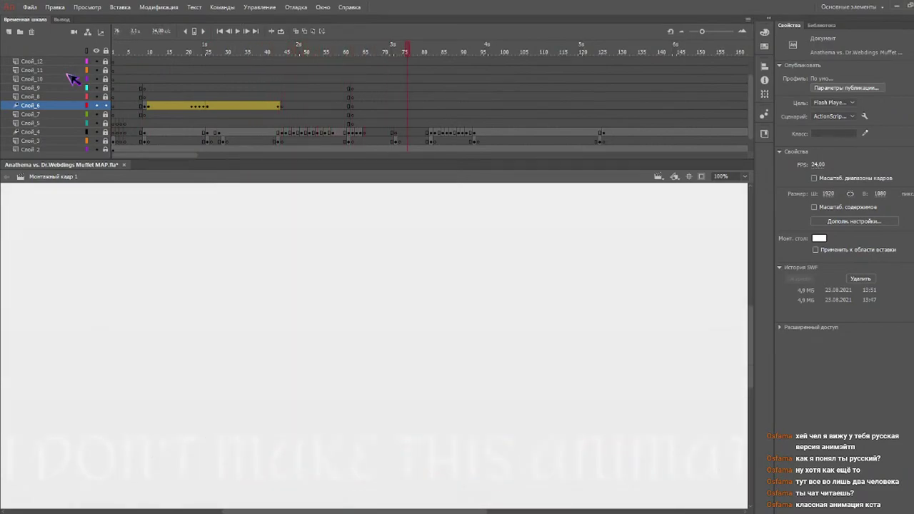
{"action": "left_click", "coordinate": [215, 47]}
{"action": "left_click_drag", "start_coordinate": [247, 55], "coordinate": [278, 56]}
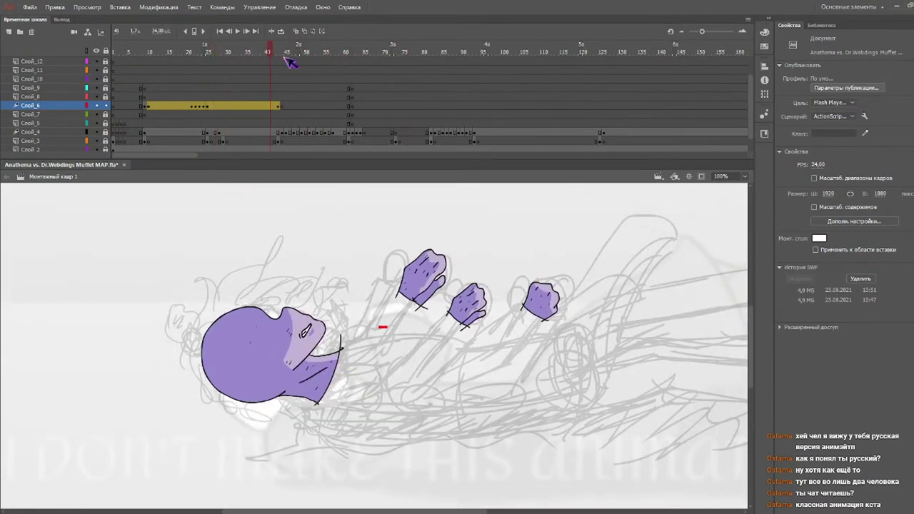
{"action": "left_click_drag", "start_coordinate": [255, 367], "coordinate": [251, 366]}
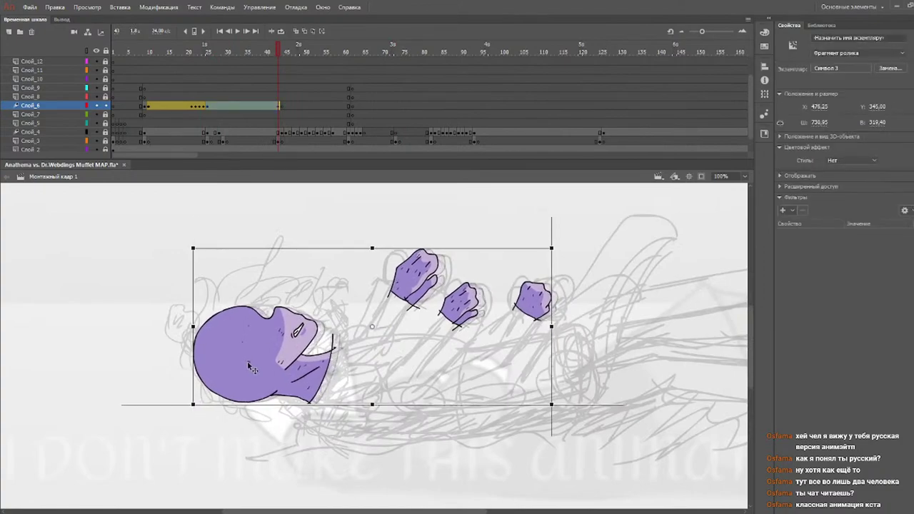
- Play the animation to check the drift, and examine frame 10 beside the character reference
{"action": "left_click", "coordinate": [185, 49]}
{"action": "key", "text": "Return"}
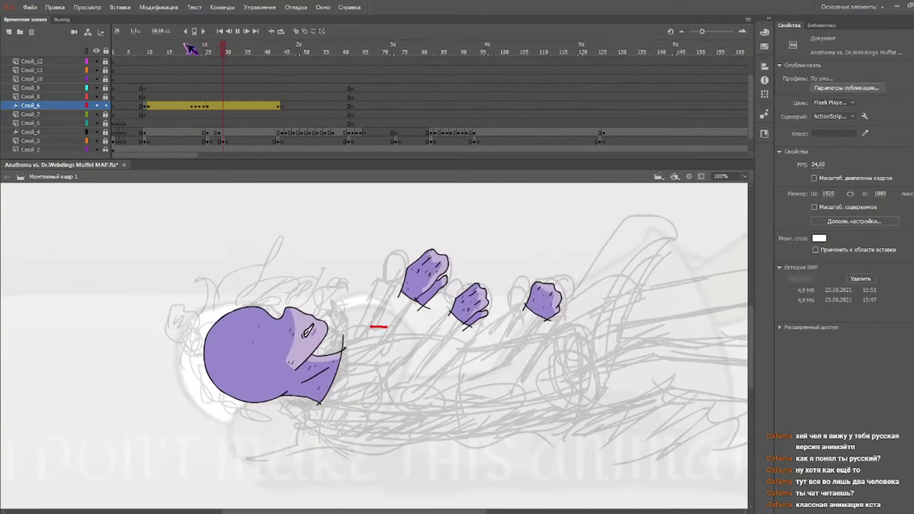
{"action": "left_click_drag", "start_coordinate": [179, 49], "coordinate": [100, 59]}
{"action": "key", "text": "Return"}
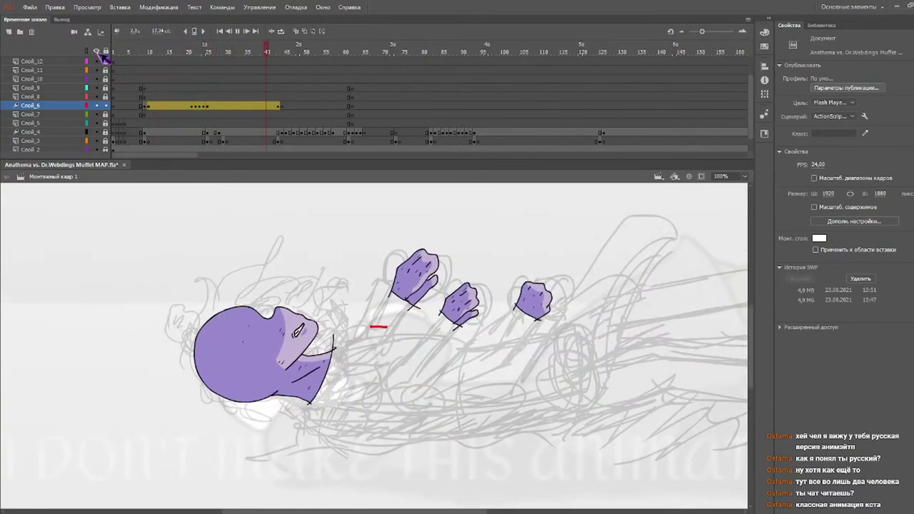
{"action": "left_click", "coordinate": [145, 50]}
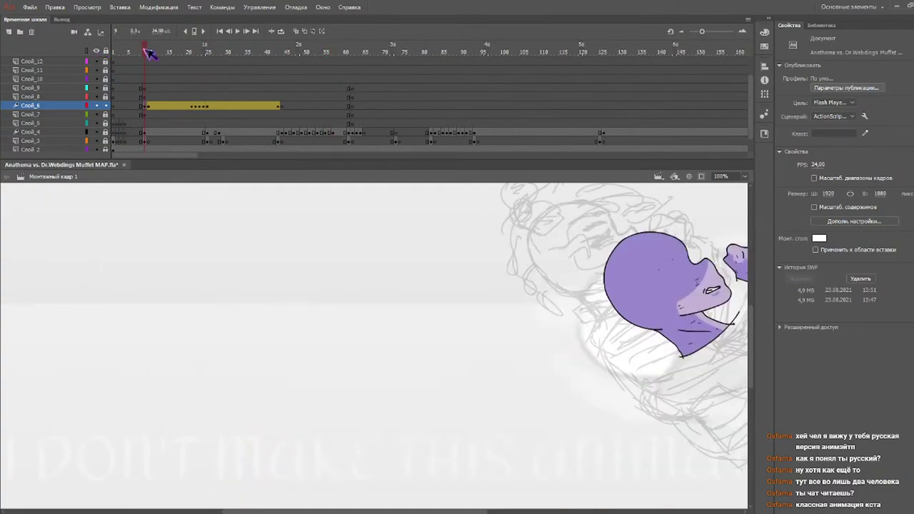
{"action": "left_click_drag", "start_coordinate": [145, 49], "coordinate": [149, 50]}
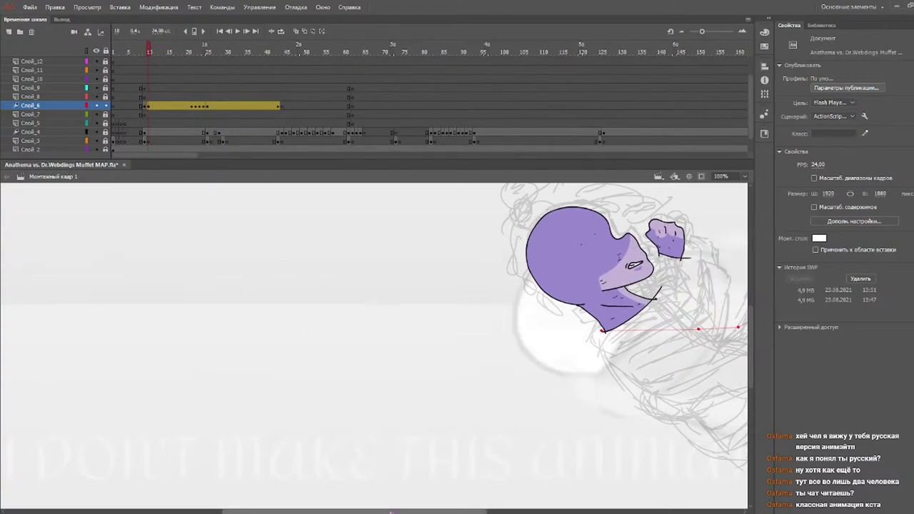
{"action": "left_click_drag", "start_coordinate": [400, 511], "coordinate": [508, 512]}
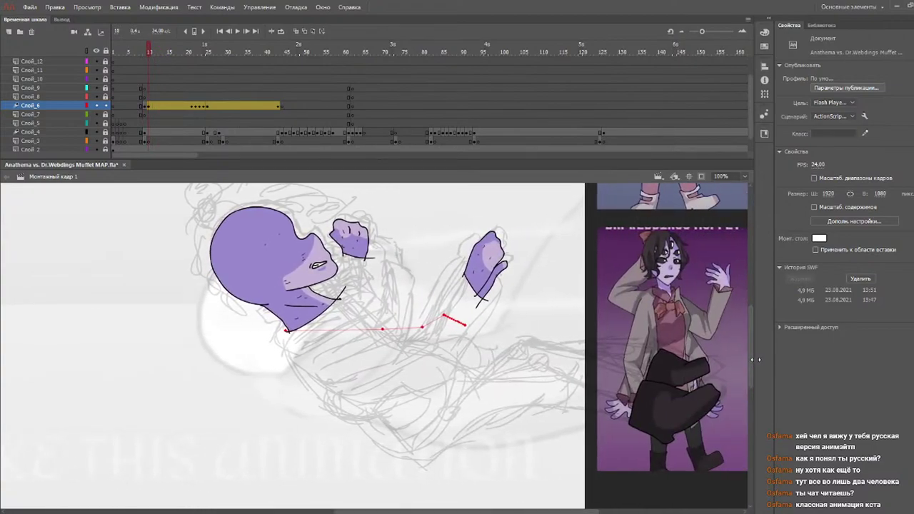
{"action": "left_click_drag", "start_coordinate": [752, 359], "coordinate": [754, 344]}
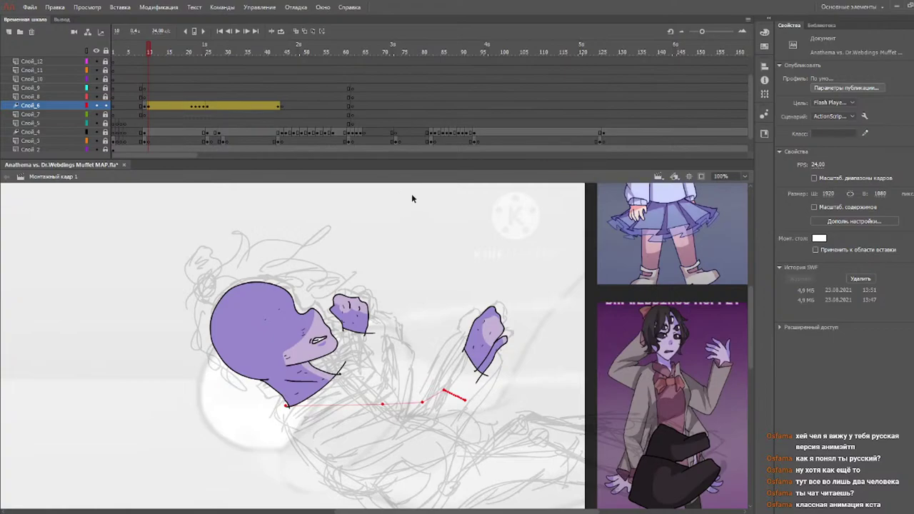
- Move Слой_10 below Слой_7 and give it blank keyframes at frame 9 and at the end of the neighbouring layers' scene
{"action": "left_click", "coordinate": [140, 52]}
{"action": "left_click_drag", "start_coordinate": [141, 51], "coordinate": [153, 54]}
{"action": "mouse_move", "coordinate": [153, 55]}
{"action": "left_mouse_down"}
{"action": "mouse_move", "coordinate": [147, 51]}
{"action": "mouse_move", "coordinate": [154, 57]}
{"action": "left_mouse_up"}
{"action": "left_click", "coordinate": [80, 95]}
{"action": "left_click_drag", "start_coordinate": [81, 79], "coordinate": [86, 120]}
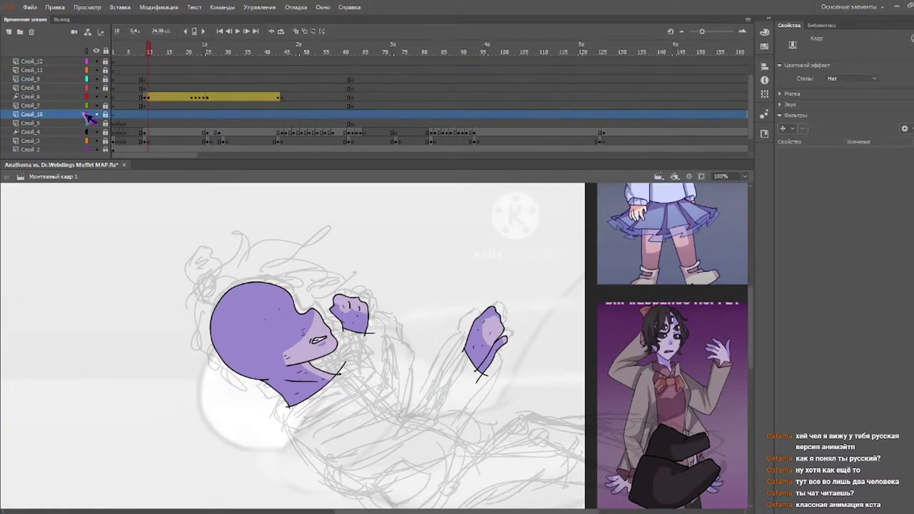
{"action": "left_click", "coordinate": [144, 116]}
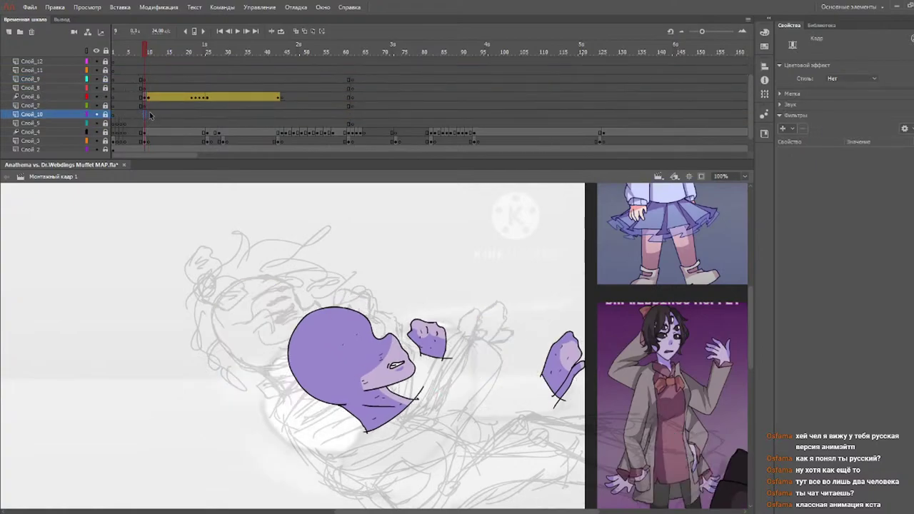
{"action": "left_click", "coordinate": [352, 116]}
- Unlock Слой_8 and ink the narrowed eye with its lashes on the head at frame 10, using the black brush
{"action": "left_click", "coordinate": [144, 50]}
{"action": "mouse_move", "coordinate": [146, 51]}
{"action": "left_mouse_down"}
{"action": "mouse_move", "coordinate": [230, 55]}
{"action": "mouse_move", "coordinate": [288, 70]}
{"action": "mouse_move", "coordinate": [153, 55]}
{"action": "left_mouse_up"}
{"action": "left_click_drag", "start_coordinate": [752, 317], "coordinate": [753, 324]}
{"action": "left_click", "coordinate": [145, 88]}
{"action": "left_click", "coordinate": [150, 87]}
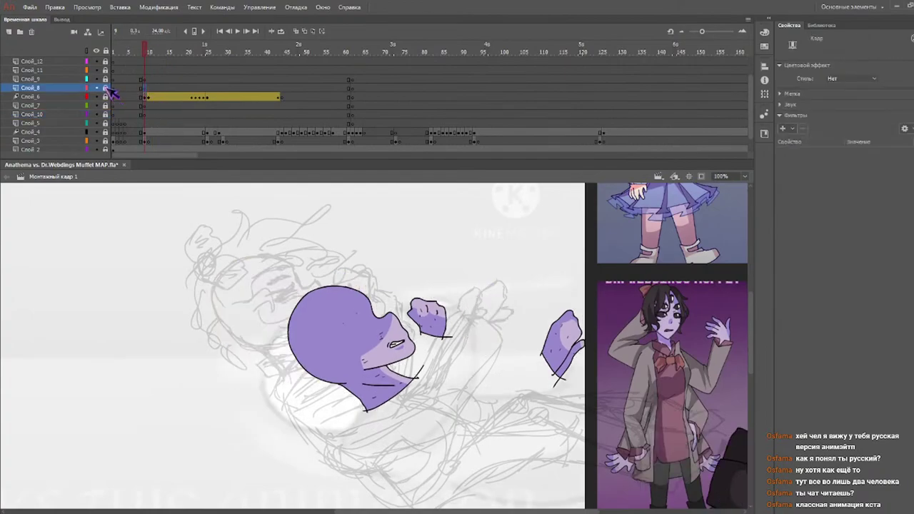
{"action": "left_click", "coordinate": [149, 53]}
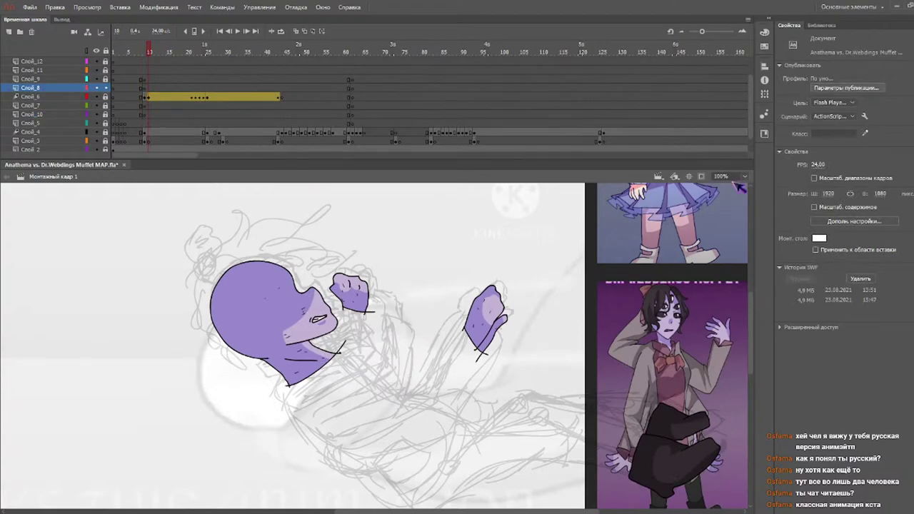
{"action": "key", "text": "b"}
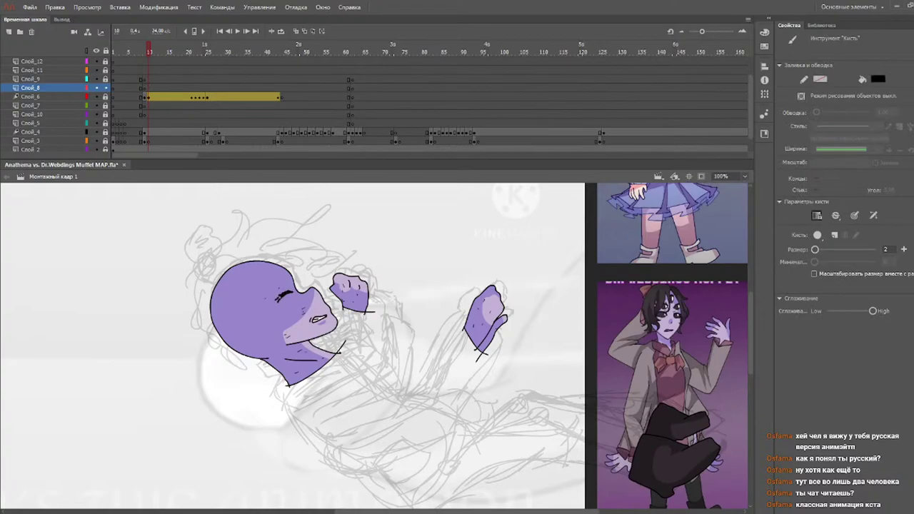
{"action": "left_click_drag", "start_coordinate": [275, 303], "coordinate": [292, 292]}
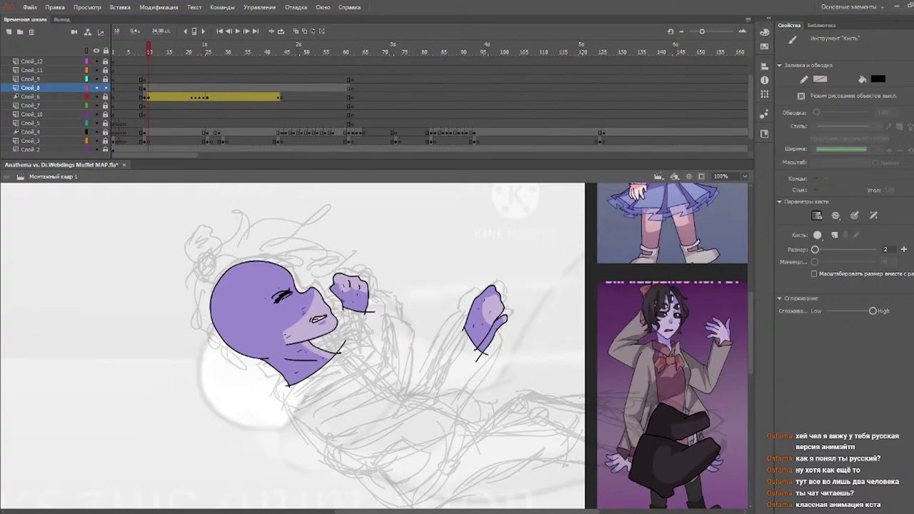
- Place a smaller copy of the inked eye above the first, and brush a third tiny eye near the forehead edge
{"action": "key", "text": "q"}
{"action": "left_click", "coordinate": [279, 299]}
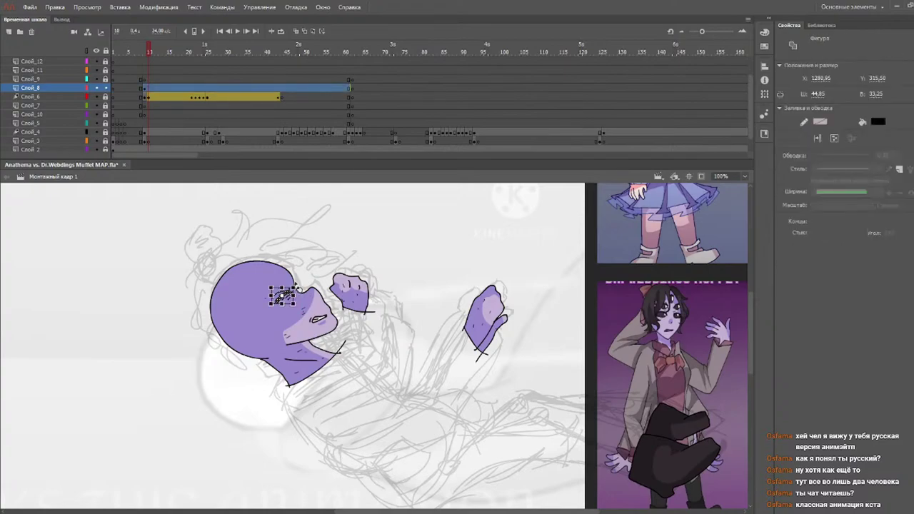
{"action": "key", "text": "ctrl+v"}
{"action": "left_click_drag", "start_coordinate": [389, 340], "coordinate": [385, 343]}
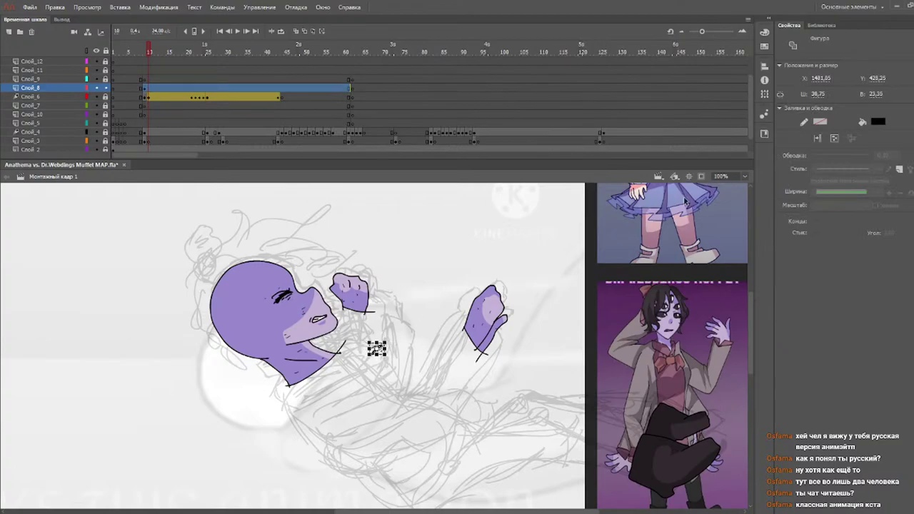
{"action": "left_click", "coordinate": [746, 176]}
{"action": "left_click", "coordinate": [738, 246]}
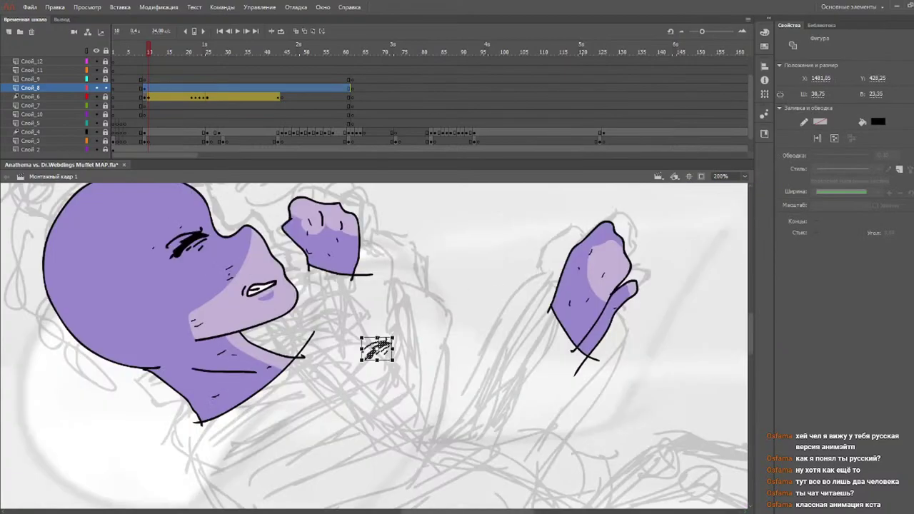
{"action": "mouse_move", "coordinate": [379, 350]}
{"action": "left_mouse_down"}
{"action": "mouse_move", "coordinate": [178, 200]}
{"action": "mouse_move", "coordinate": [208, 213]}
{"action": "mouse_move", "coordinate": [197, 218]}
{"action": "left_mouse_up"}
{"action": "left_click", "coordinate": [237, 197]}
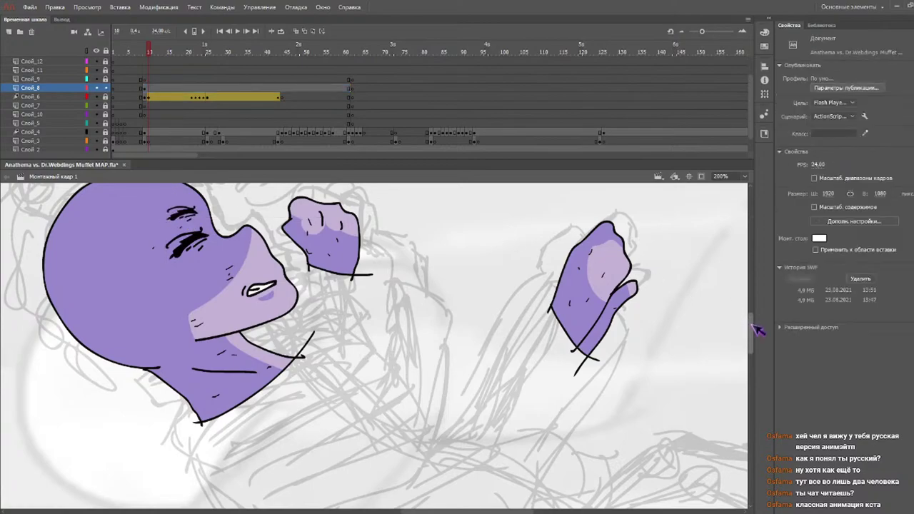
{"action": "scroll", "coordinate": [729, 295], "scroll_direction": "up", "scroll_amount": 3}
{"action": "key", "text": "b"}
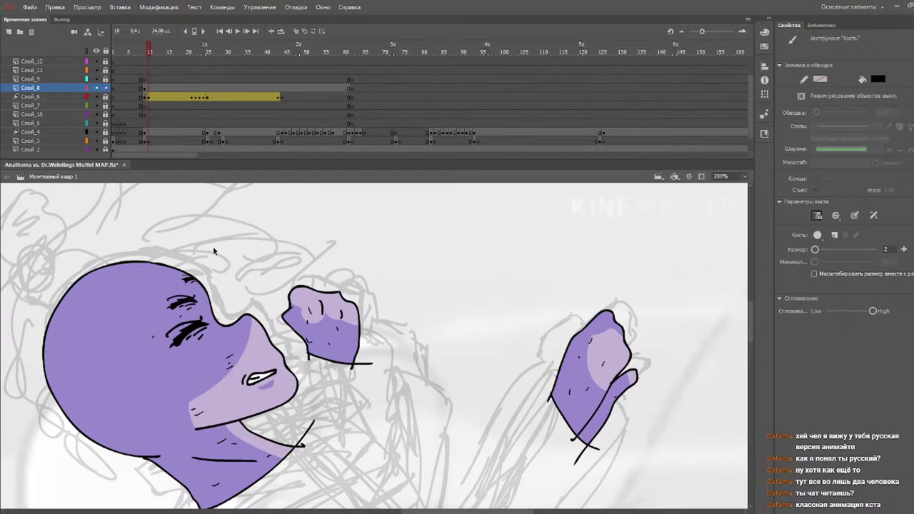
- Select the three inked eyes and end their span on Слой_8 at frame 24, with a blank keyframe at frame 25
{"action": "key", "text": "q"}
{"action": "left_click_drag", "start_coordinate": [213, 250], "coordinate": [166, 347]}
{"action": "mouse_move", "coordinate": [227, 243]}
{"action": "left_mouse_down"}
{"action": "mouse_move", "coordinate": [141, 327]}
{"action": "mouse_move", "coordinate": [141, 351]}
{"action": "left_mouse_up"}
{"action": "left_click_drag", "start_coordinate": [184, 52], "coordinate": [208, 52]}
{"action": "left_click", "coordinate": [208, 93]}
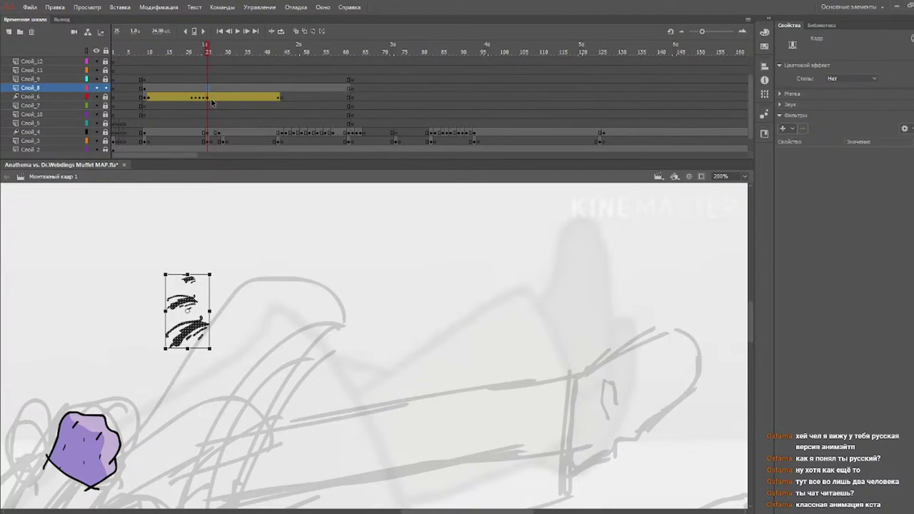
{"action": "key", "text": "Delete"}
{"action": "left_click", "coordinate": [203, 88]}
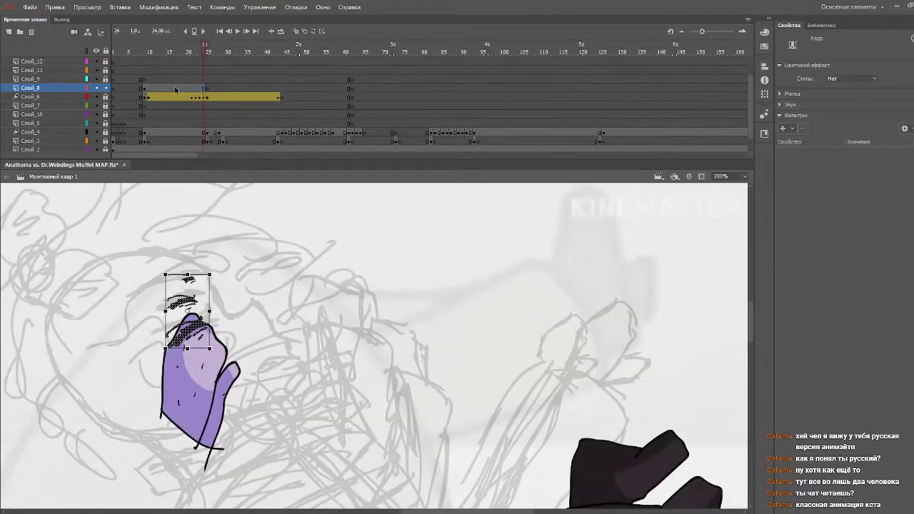
- Add a keyframe at frame 10 of Слой_8 and create a motion tween from there to frame 24
{"action": "left_click", "coordinate": [146, 91]}
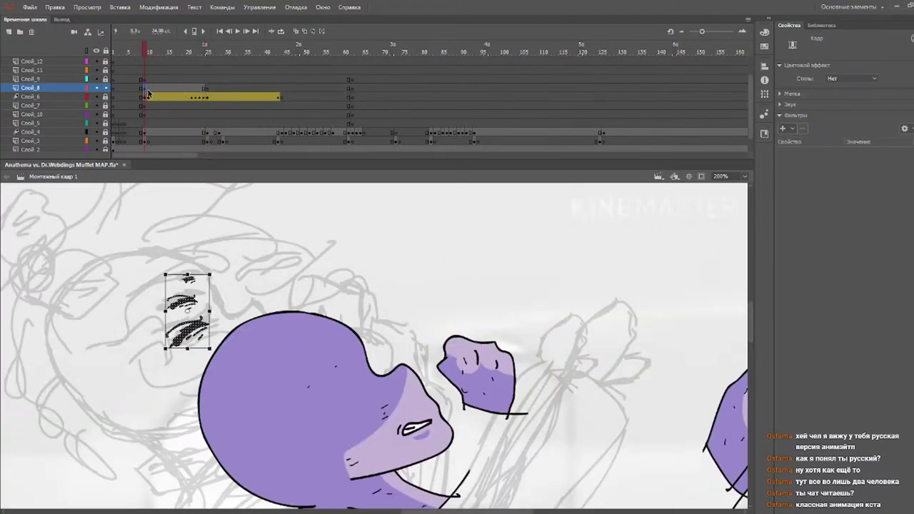
{"action": "left_click", "coordinate": [149, 88]}
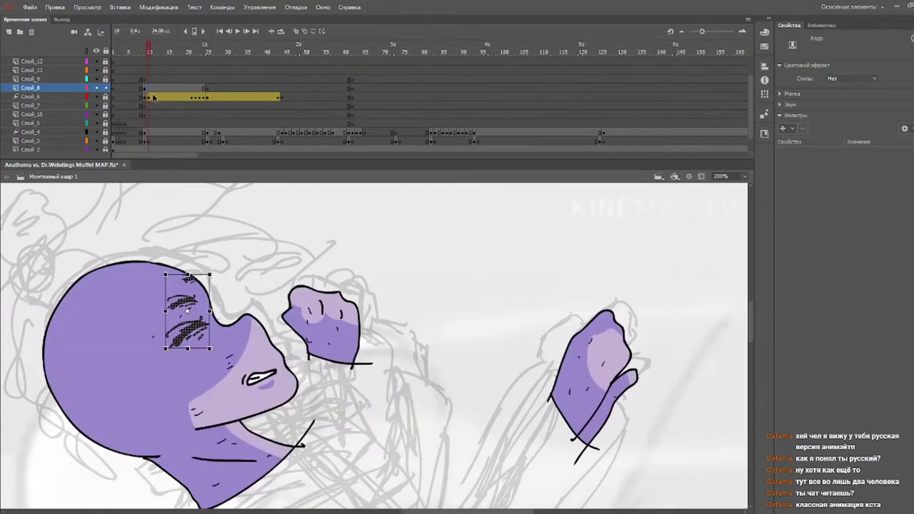
{"action": "left_click", "coordinate": [145, 91]}
{"action": "double_click", "coordinate": [150, 91]}
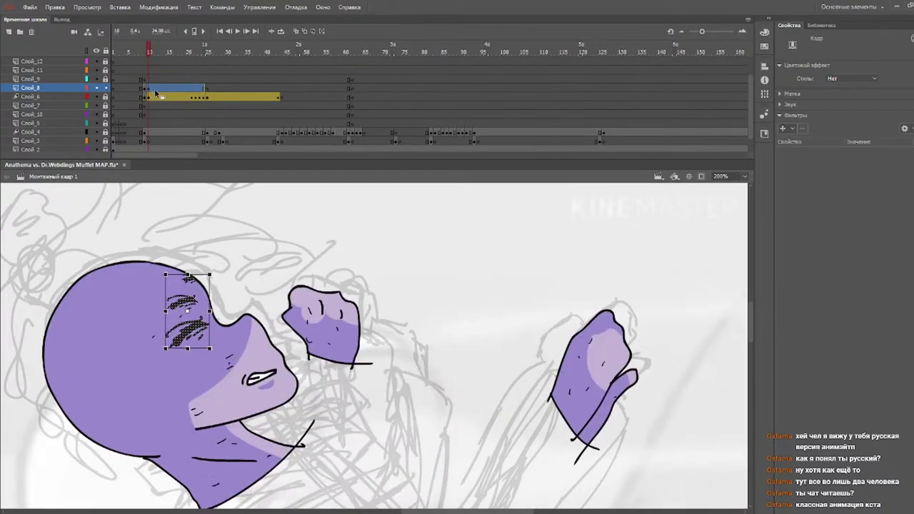
{"action": "left_click", "coordinate": [204, 90]}
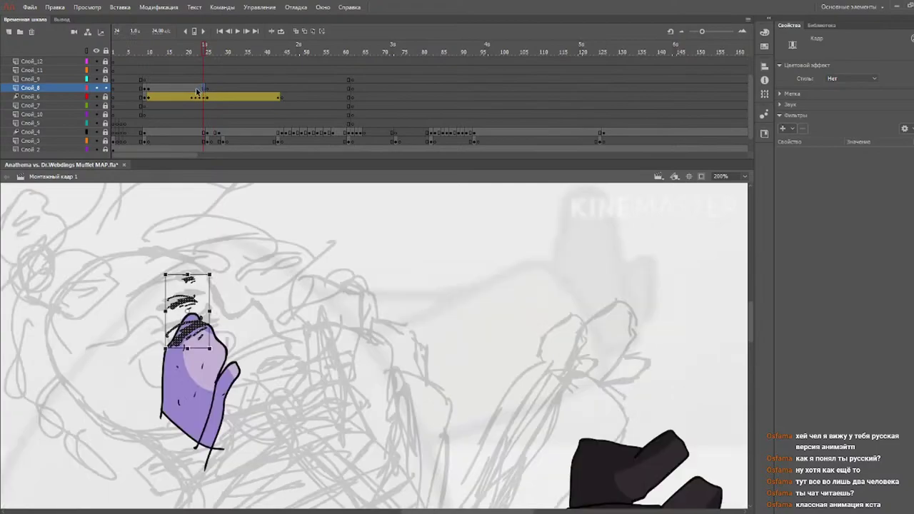
{"action": "right_click", "coordinate": [203, 89]}
{"action": "left_click", "coordinate": [247, 100]}
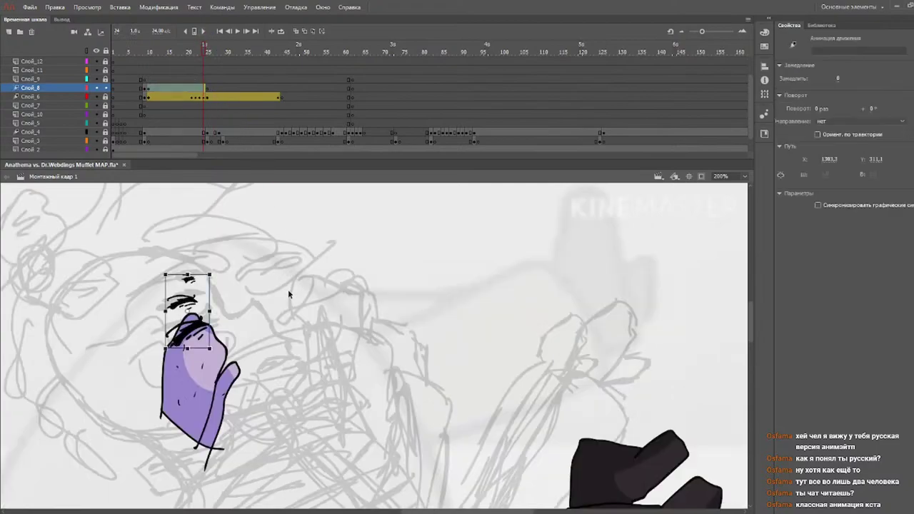
- Move the tweened eyes on Слой_8 at frame 21 back onto the shifted head
{"action": "left_click", "coordinate": [184, 52]}
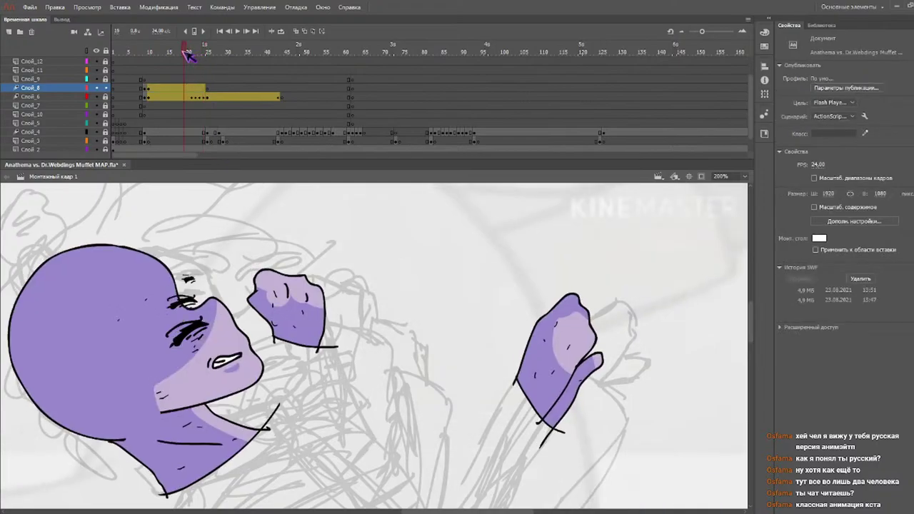
{"action": "mouse_move", "coordinate": [187, 56]}
{"action": "left_mouse_down"}
{"action": "mouse_move", "coordinate": [210, 59]}
{"action": "mouse_move", "coordinate": [191, 57]}
{"action": "left_mouse_up"}
{"action": "left_click", "coordinate": [194, 89]}
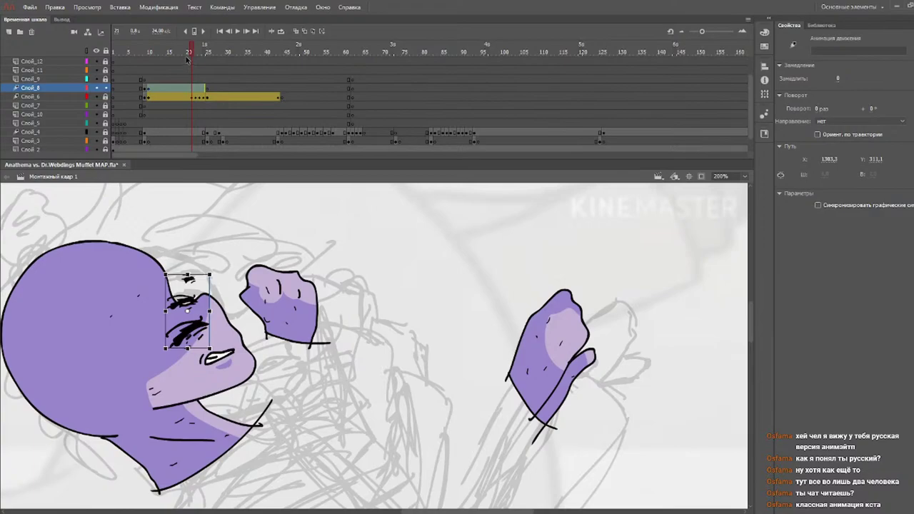
{"action": "left_click", "coordinate": [189, 56]}
{"action": "left_click", "coordinate": [219, 81]}
{"action": "left_click", "coordinate": [191, 89]}
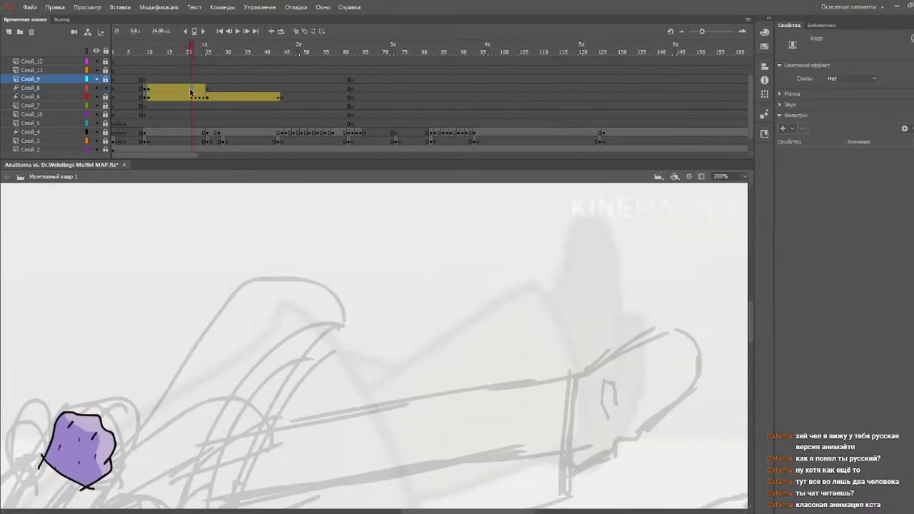
{"action": "left_click", "coordinate": [191, 92]}
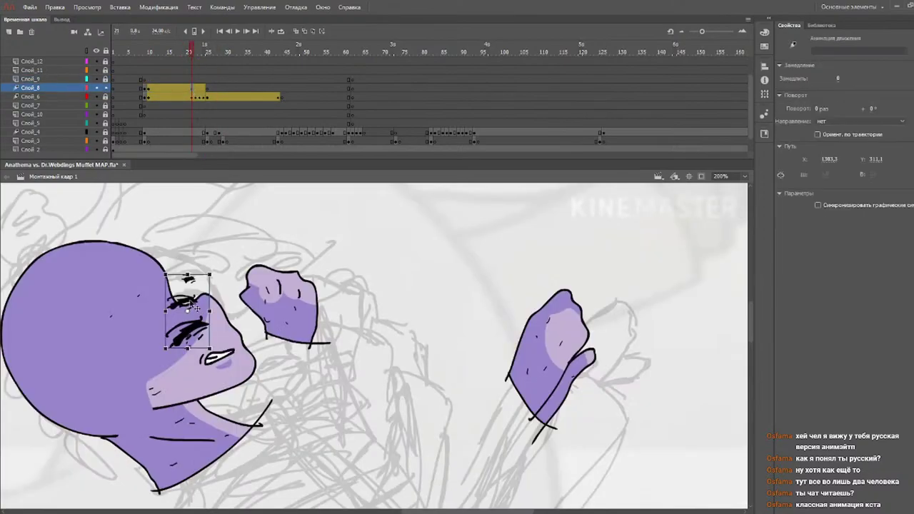
{"action": "left_click_drag", "start_coordinate": [193, 307], "coordinate": [152, 288]}
- Reposition the tweened eyes at frame 22 onto the head's brow area
{"action": "left_click_drag", "start_coordinate": [163, 55], "coordinate": [203, 51]}
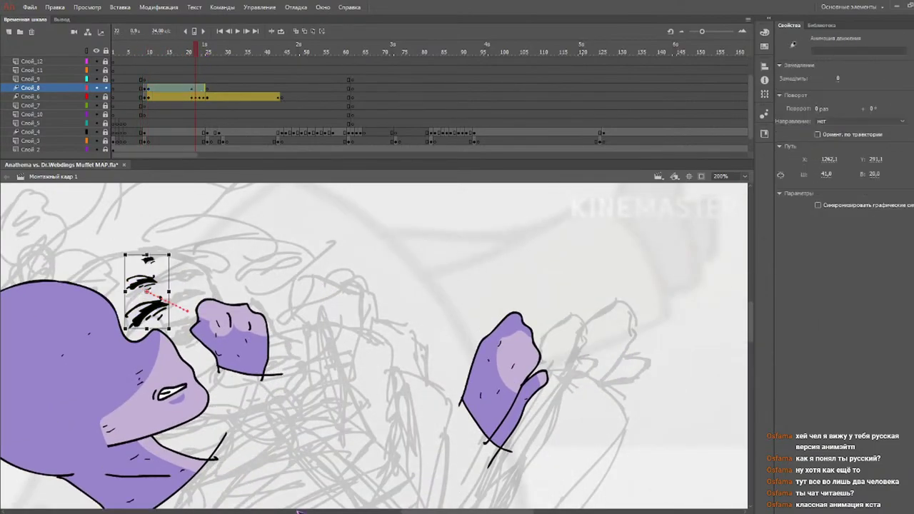
{"action": "left_click_drag", "start_coordinate": [432, 512], "coordinate": [490, 511]}
{"action": "left_click_drag", "start_coordinate": [752, 322], "coordinate": [753, 330]}
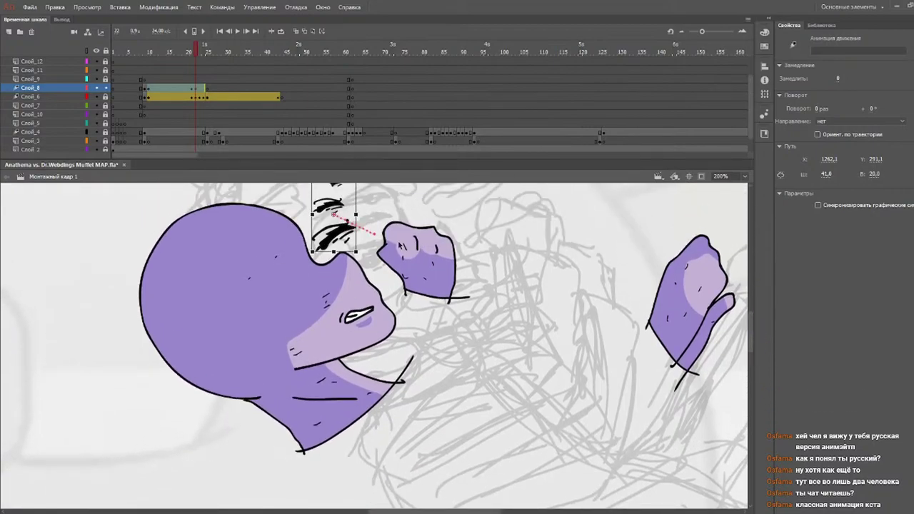
{"action": "left_click_drag", "start_coordinate": [343, 239], "coordinate": [287, 271]}
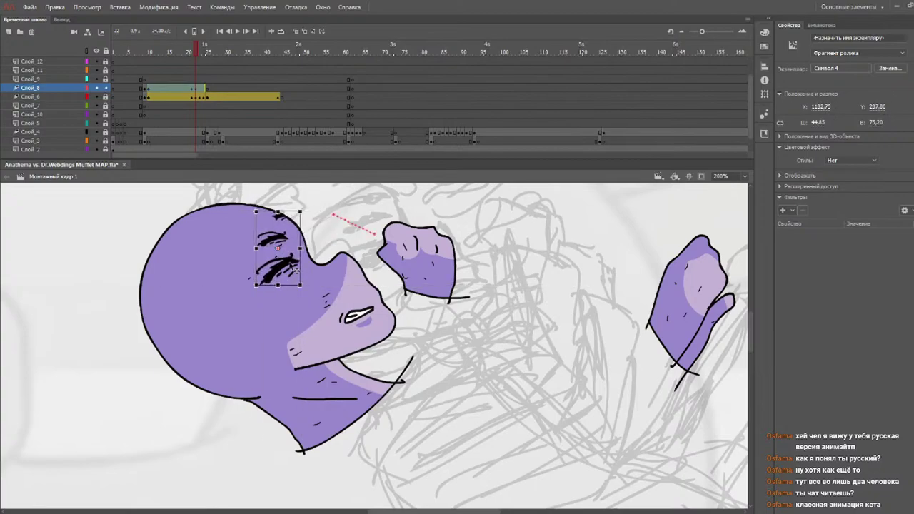
- Turn on onion skinning with a narrowed frame range, and move the eyes at frame 23 onto the head
{"action": "left_click", "coordinate": [295, 32]}
{"action": "left_click", "coordinate": [295, 32]}
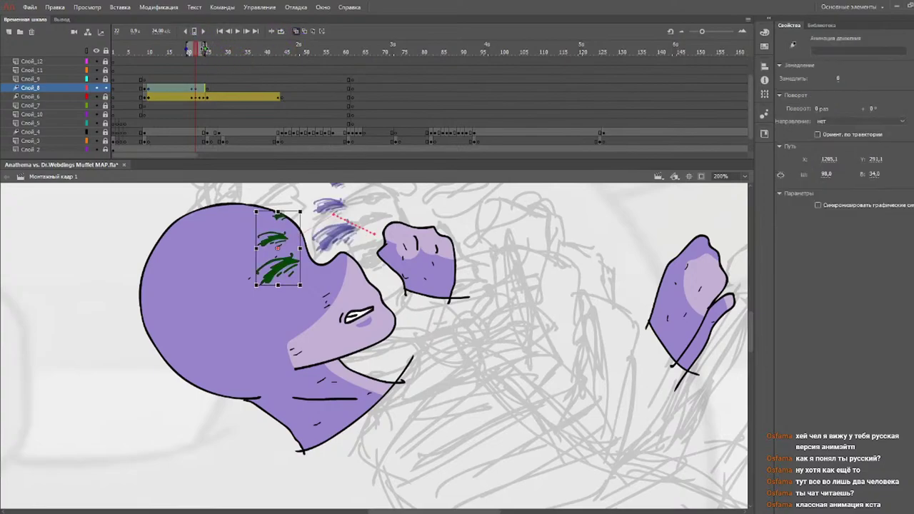
{"action": "left_click_drag", "start_coordinate": [201, 47], "coordinate": [193, 50]}
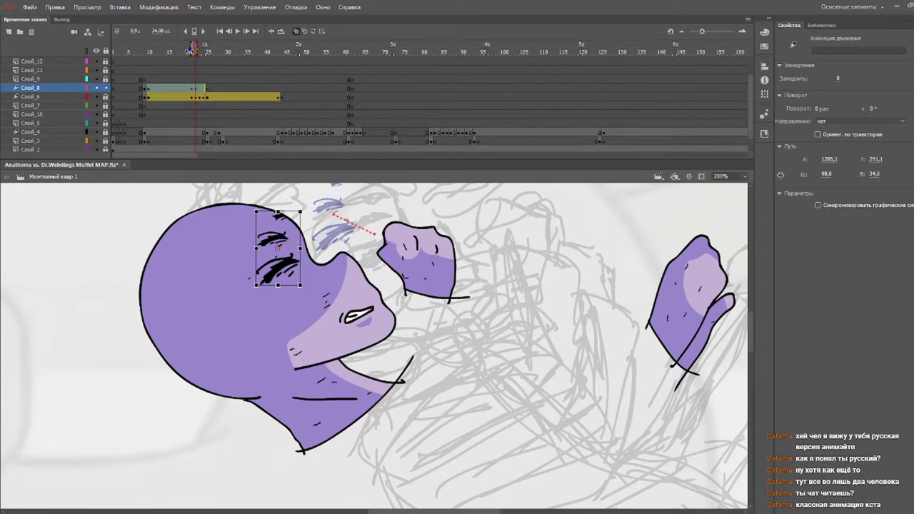
{"action": "left_click", "coordinate": [200, 88]}
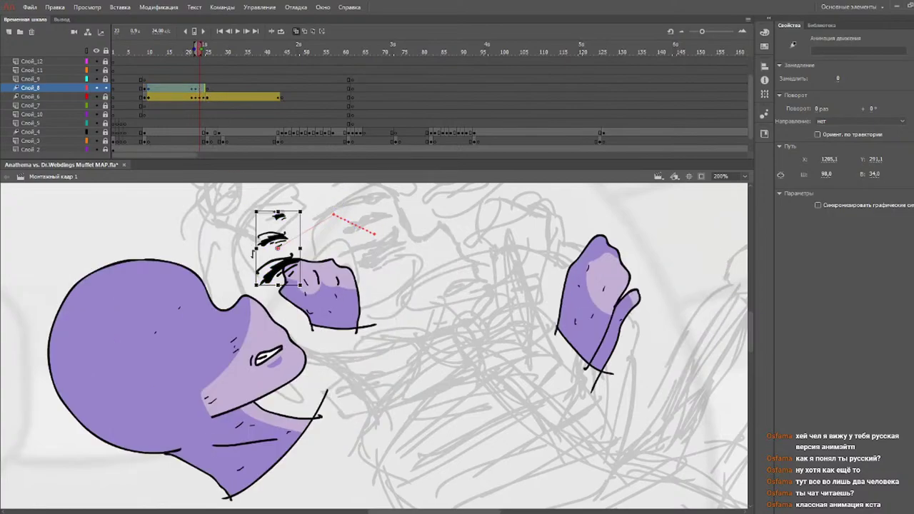
{"action": "left_click_drag", "start_coordinate": [282, 275], "coordinate": [193, 327]}
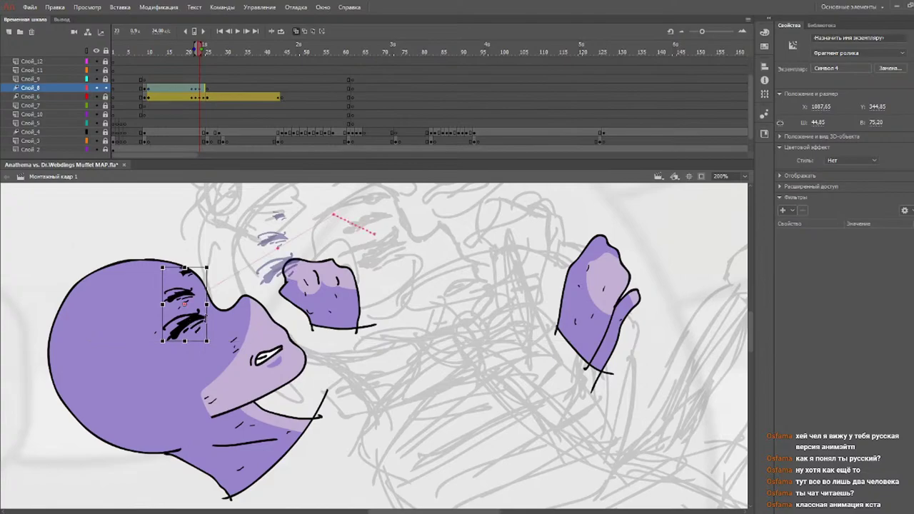
- Move the eyes at frame 24 to follow the head to its far position
{"action": "left_click", "coordinate": [205, 92]}
{"action": "left_click_drag", "start_coordinate": [349, 511], "coordinate": [325, 510]}
{"action": "left_click_drag", "start_coordinate": [505, 302], "coordinate": [309, 321]}
{"action": "left_click_drag", "start_coordinate": [308, 387], "coordinate": [312, 382]}
- Play back the eye tween, and move the three eyes at frame 9 onto the head's brow area
{"action": "left_click", "coordinate": [145, 50]}
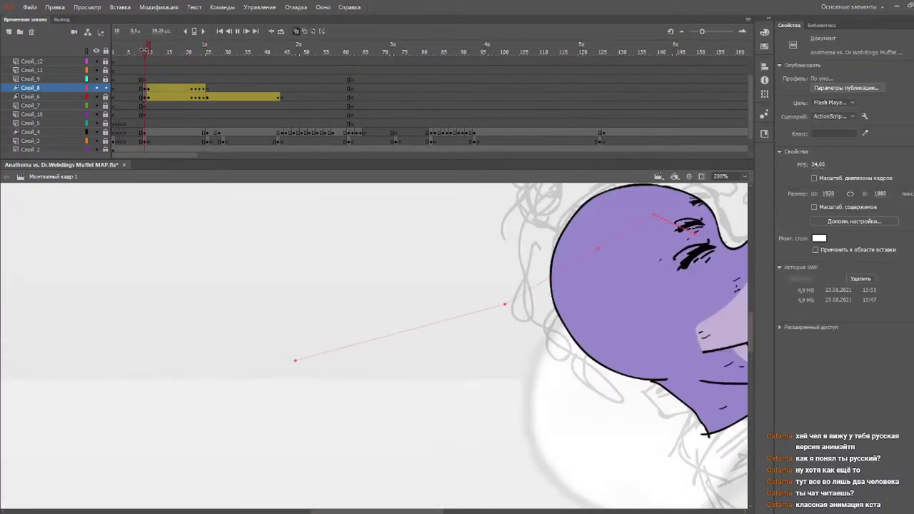
{"action": "key", "text": "Return"}
{"action": "key", "text": "Return"}
{"action": "left_click", "coordinate": [189, 53]}
{"action": "mouse_move", "coordinate": [196, 59]}
{"action": "left_mouse_down"}
{"action": "mouse_move", "coordinate": [213, 62]}
{"action": "mouse_move", "coordinate": [152, 61]}
{"action": "left_mouse_up"}
{"action": "left_click", "coordinate": [454, 511]}
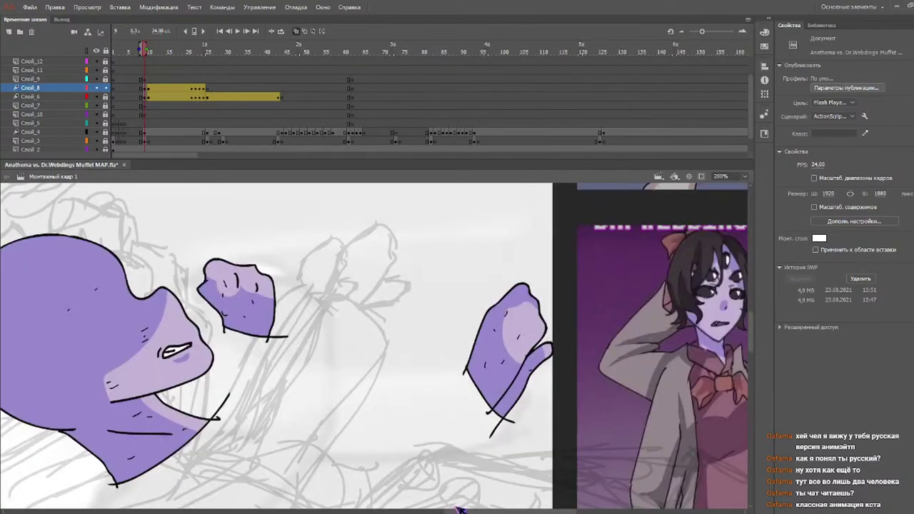
{"action": "left_click_drag", "start_coordinate": [459, 511], "coordinate": [414, 512]}
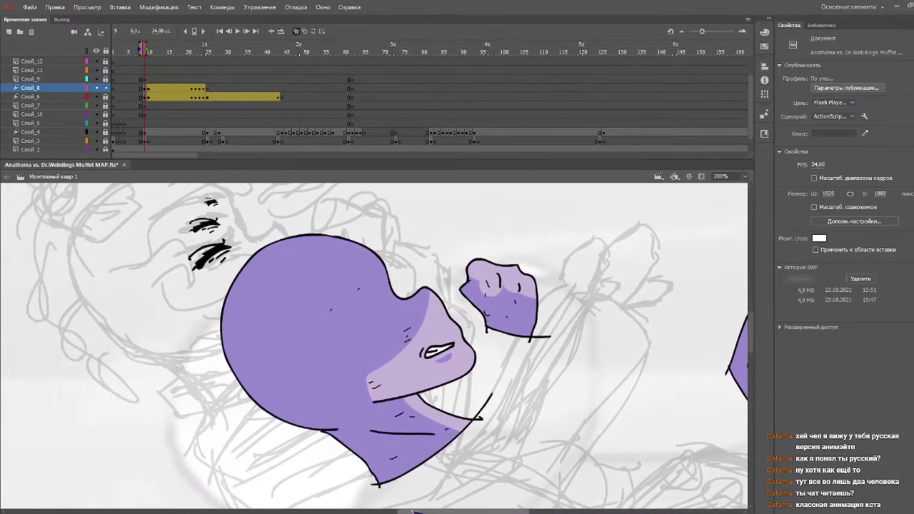
{"action": "left_click", "coordinate": [220, 258]}
{"action": "left_click_drag", "start_coordinate": [229, 201], "coordinate": [163, 321]}
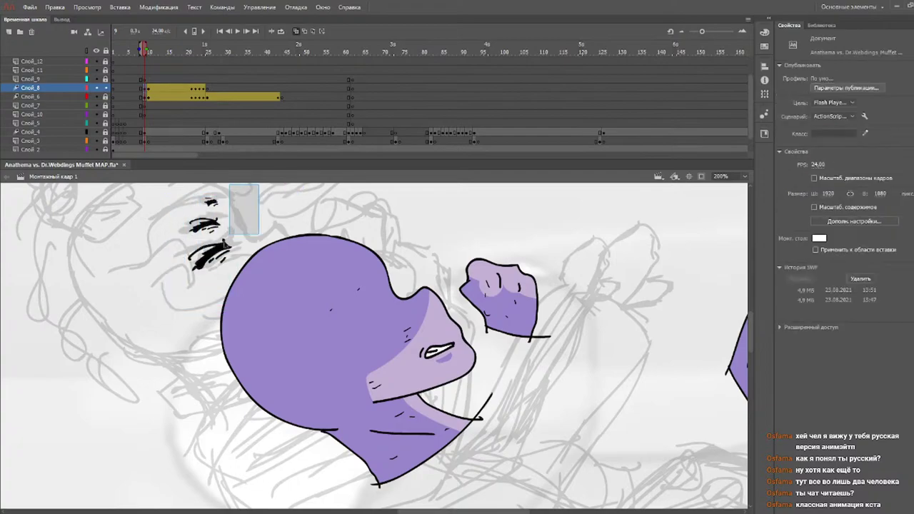
{"action": "left_click_drag", "start_coordinate": [258, 185], "coordinate": [142, 337]}
{"action": "mouse_move", "coordinate": [209, 230]}
{"action": "left_mouse_down"}
{"action": "mouse_move", "coordinate": [355, 291]}
{"action": "mouse_move", "coordinate": [369, 274]}
{"action": "left_mouse_up"}
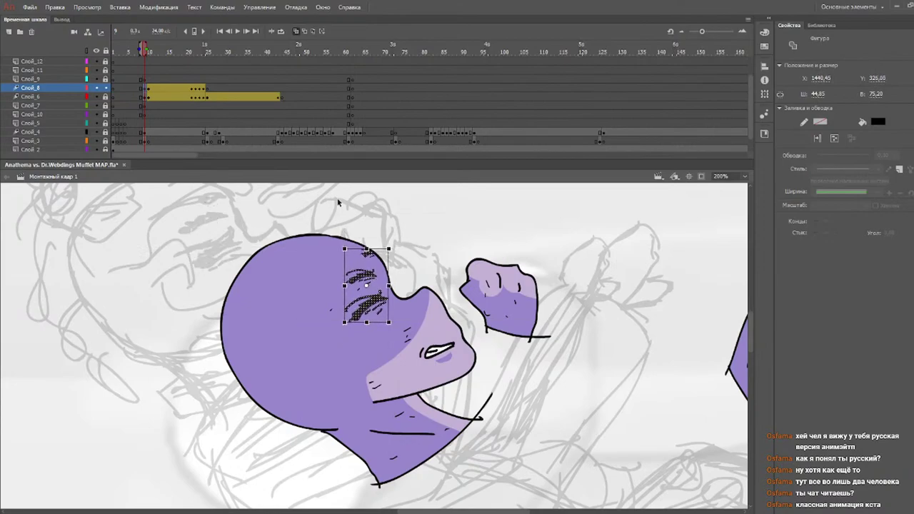
- Replay the opening frames and insert a blank keyframe at frame 28 of Слой_8
{"action": "left_click", "coordinate": [130, 50]}
{"action": "key", "text": "Return"}
{"action": "left_click_drag", "start_coordinate": [132, 51], "coordinate": [219, 69]}
{"action": "left_click", "coordinate": [219, 88]}
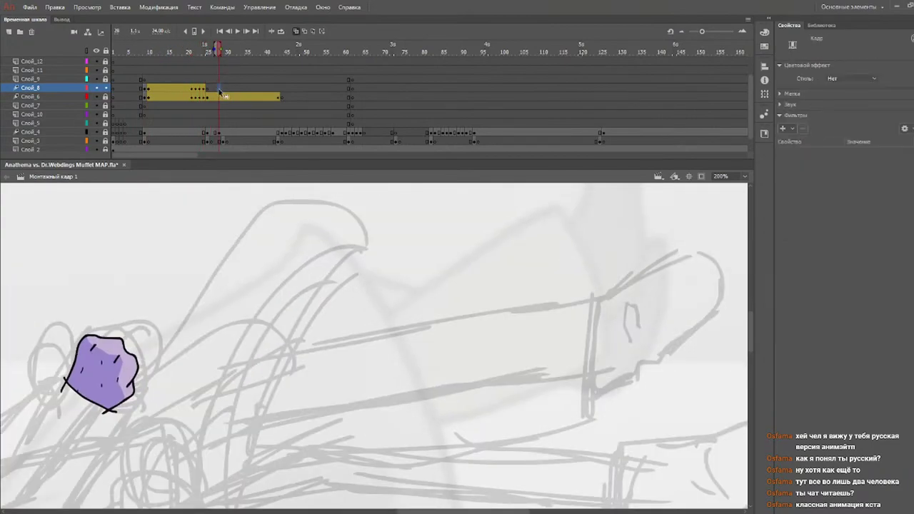
- Copy the eyes from frame 9 to frame 25 of Слой_8, and rotate and place them on the tilted-back head
{"action": "left_click_drag", "start_coordinate": [214, 52], "coordinate": [145, 51]}
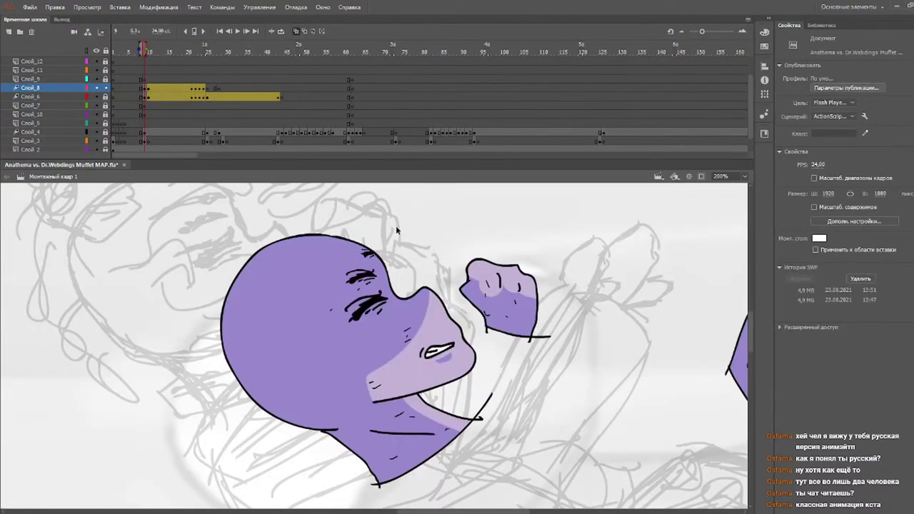
{"action": "left_click_drag", "start_coordinate": [396, 230], "coordinate": [334, 351]}
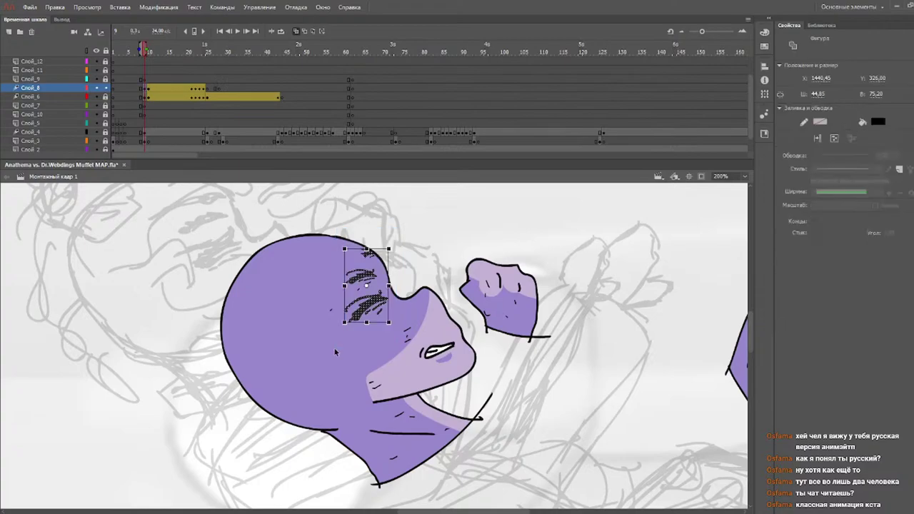
{"action": "left_click", "coordinate": [208, 93]}
{"action": "left_click", "coordinate": [388, 511]}
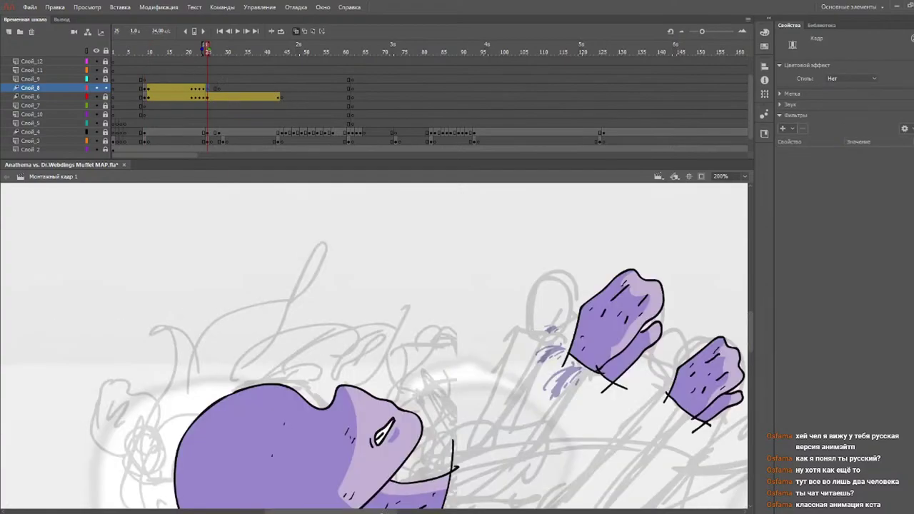
{"action": "scroll", "coordinate": [757, 350], "scroll_direction": "down", "scroll_amount": 5}
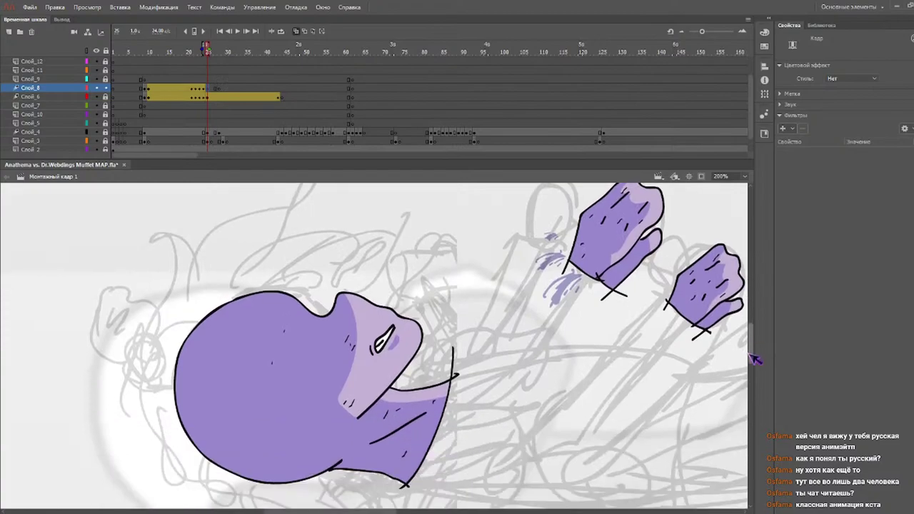
{"action": "mouse_move", "coordinate": [376, 317]}
{"action": "left_mouse_down"}
{"action": "mouse_move", "coordinate": [262, 287]}
{"action": "mouse_move", "coordinate": [289, 307]}
{"action": "mouse_move", "coordinate": [293, 275]}
{"action": "mouse_move", "coordinate": [273, 266]}
{"action": "mouse_move", "coordinate": [281, 275]}
{"action": "left_mouse_up"}
{"action": "mouse_move", "coordinate": [309, 357]}
{"action": "left_mouse_down"}
{"action": "mouse_move", "coordinate": [311, 340]}
{"action": "mouse_move", "coordinate": [292, 322]}
{"action": "left_mouse_up"}
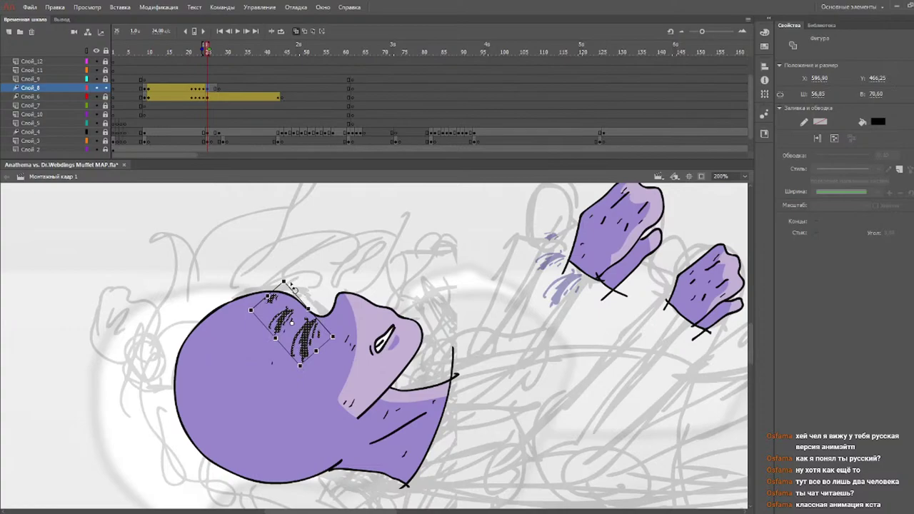
{"action": "left_click_drag", "start_coordinate": [292, 286], "coordinate": [296, 287]}
{"action": "left_click_drag", "start_coordinate": [308, 347], "coordinate": [308, 350]}
{"action": "left_click", "coordinate": [317, 285]}
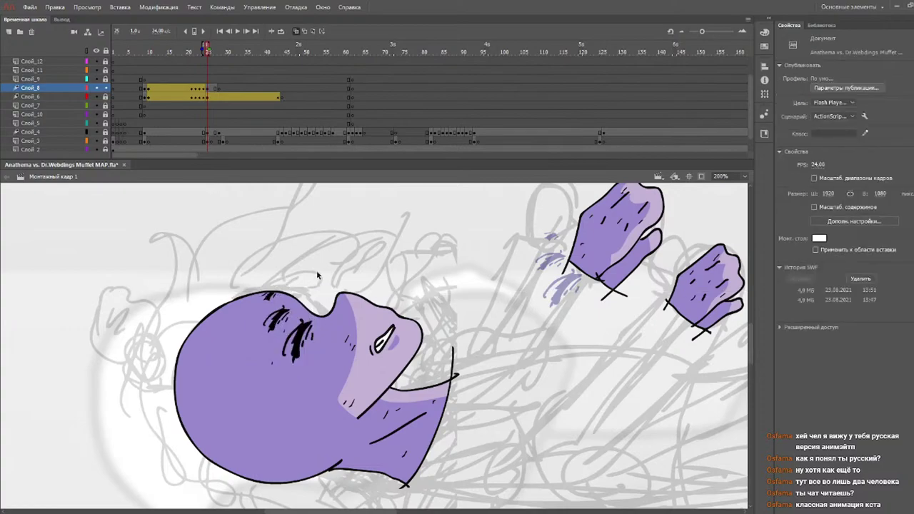
- Create a motion tween for the eyes over frames 25–27, and nudge them to match the head at frame 27
{"action": "left_click", "coordinate": [216, 89]}
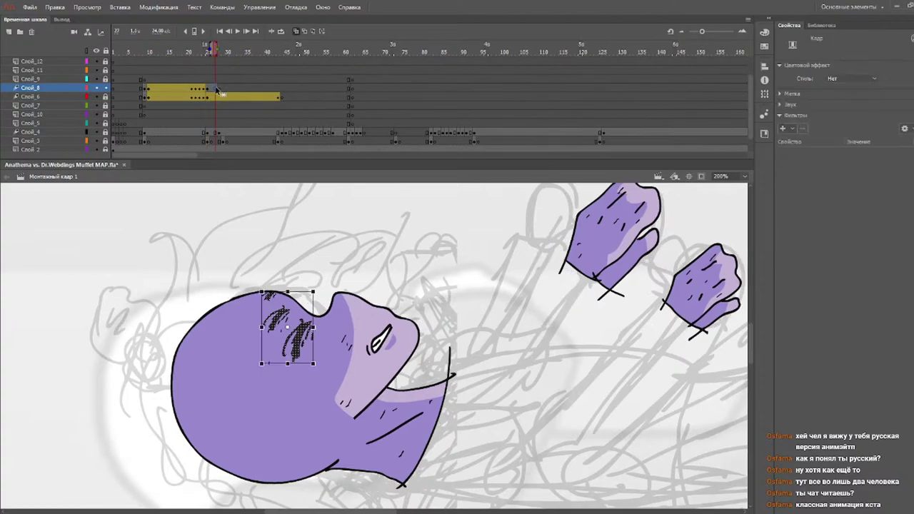
{"action": "right_click", "coordinate": [216, 89]}
{"action": "left_click", "coordinate": [245, 98]}
{"action": "left_click_drag", "start_coordinate": [303, 350], "coordinate": [301, 349]}
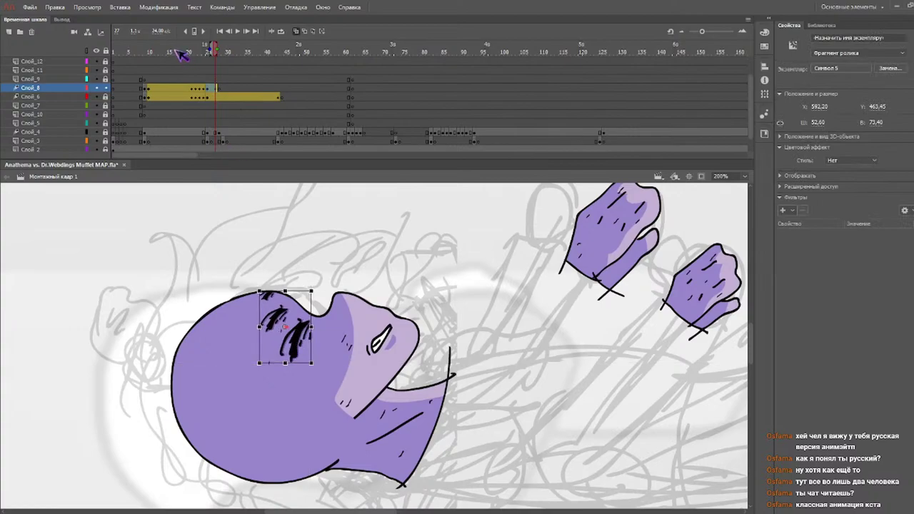
- Play the animation to check the eyes against the moving head, and go to frame 44 of Слой_8
{"action": "left_click", "coordinate": [178, 51]}
{"action": "key", "text": "Return"}
{"action": "left_click_drag", "start_coordinate": [208, 52], "coordinate": [119, 62]}
{"action": "key", "text": "Return"}
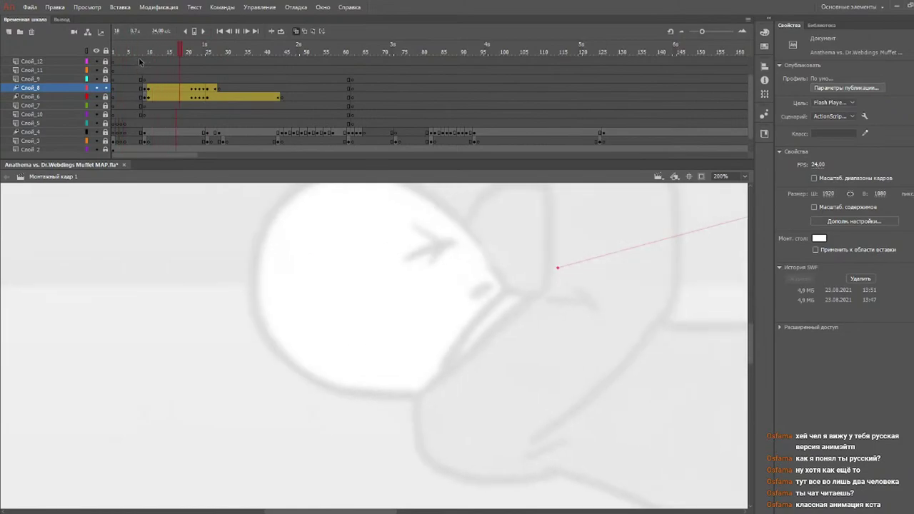
{"action": "key", "text": "Return"}
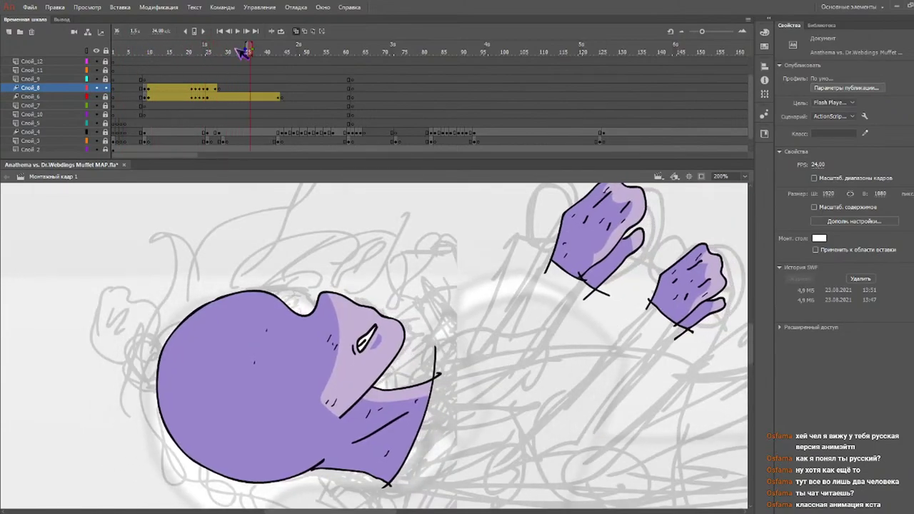
{"action": "left_click", "coordinate": [280, 87]}
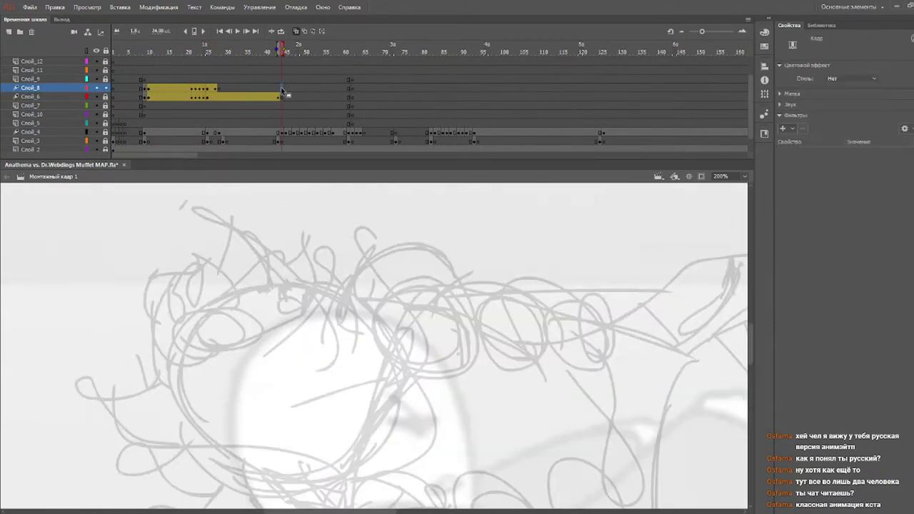
- Insert a blank keyframe at frame 44 of Слой_8 and replay the animation from the opening frames
{"action": "left_click", "coordinate": [251, 51]}
{"action": "left_click_drag", "start_coordinate": [250, 49], "coordinate": [239, 53]}
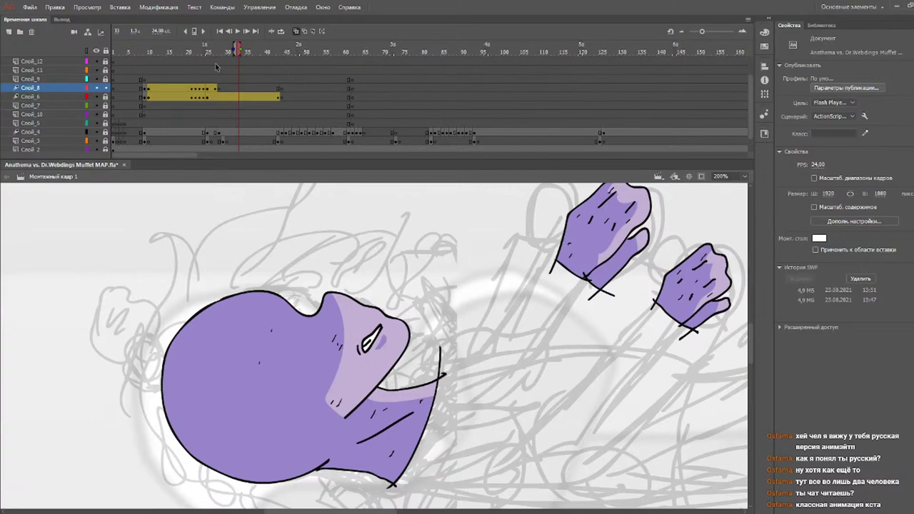
{"action": "scroll", "coordinate": [215, 62], "scroll_direction": "up", "scroll_amount": 1}
{"action": "left_click", "coordinate": [137, 51]}
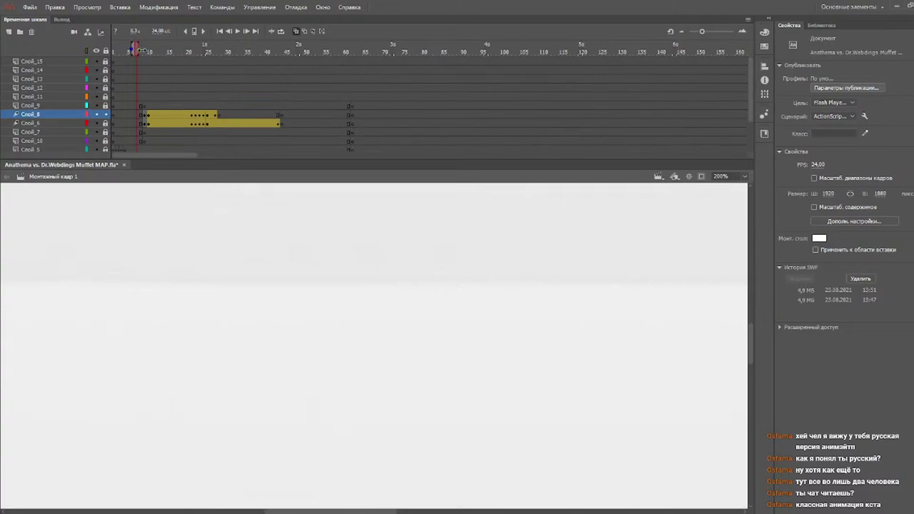
{"action": "key", "text": "Return"}
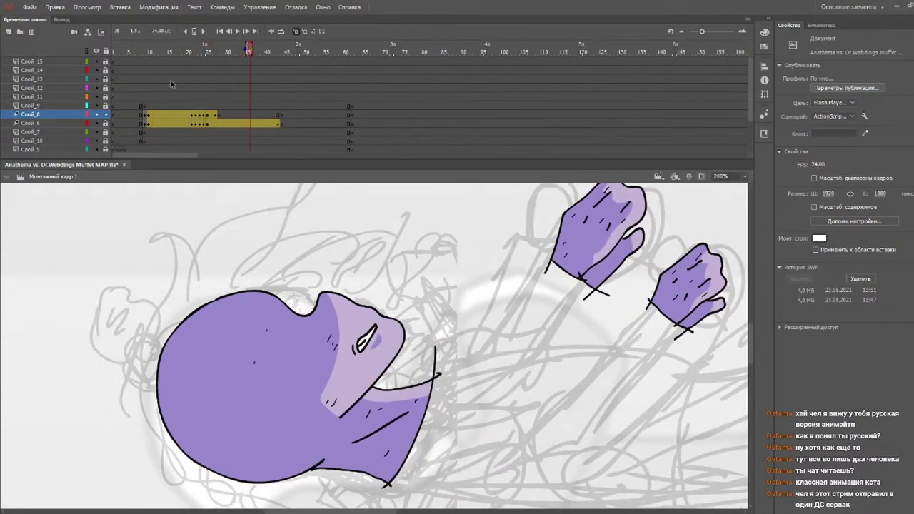
- Draw a narrowed eye with lashes and lid lines beside the face at frame 28 of Слой_8, using a size 2 black brush
{"action": "left_click", "coordinate": [219, 123]}
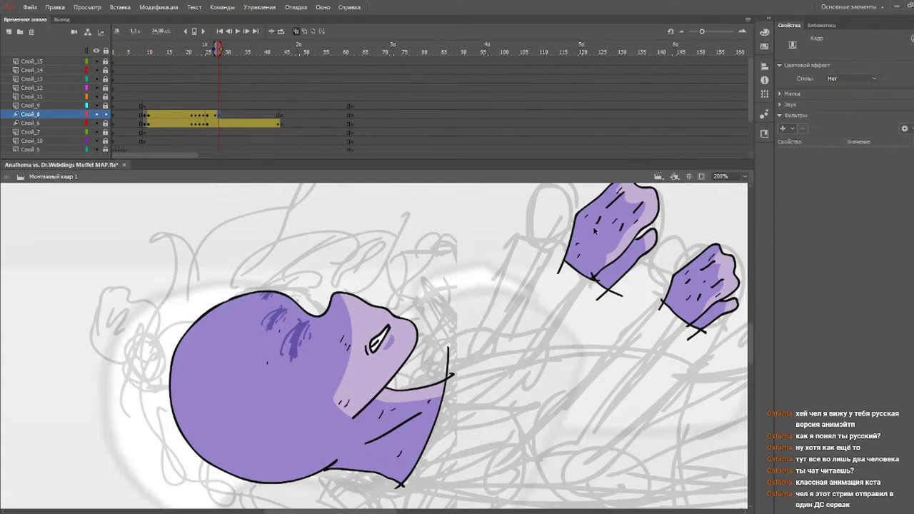
{"action": "key", "text": "b"}
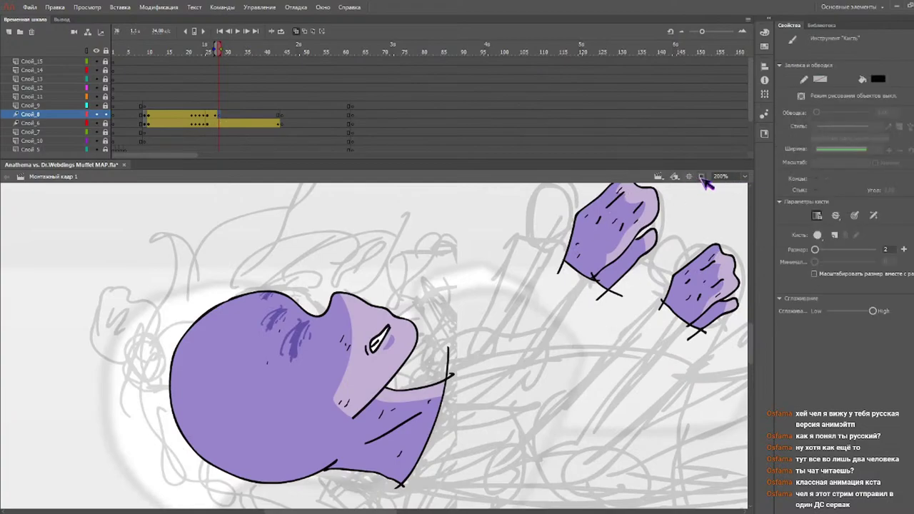
{"action": "scroll", "coordinate": [756, 339], "scroll_direction": "down", "scroll_amount": 3}
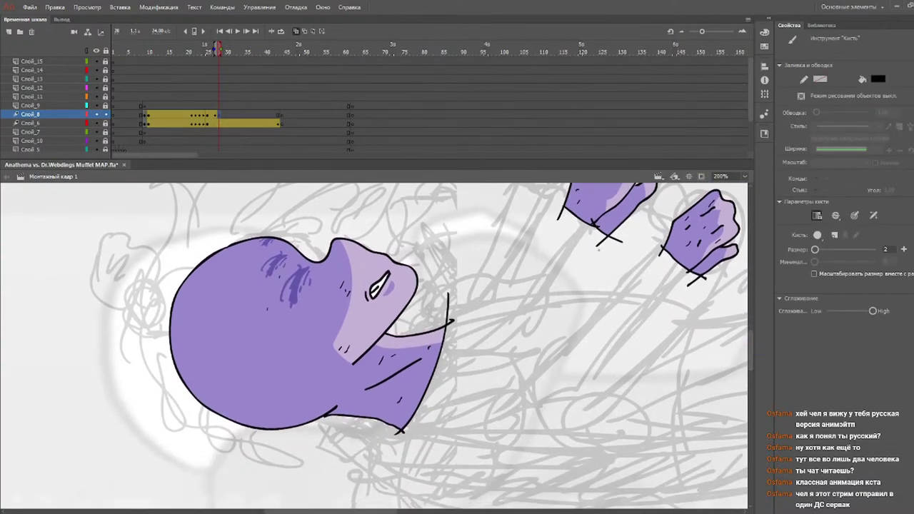
{"action": "left_click_drag", "start_coordinate": [434, 225], "coordinate": [441, 226]}
{"action": "left_click_drag", "start_coordinate": [430, 233], "coordinate": [433, 240]}
{"action": "key", "text": "ctrl+z"}
{"action": "key", "text": "ctrl+z"}
{"action": "left_click_drag", "start_coordinate": [422, 233], "coordinate": [449, 232]}
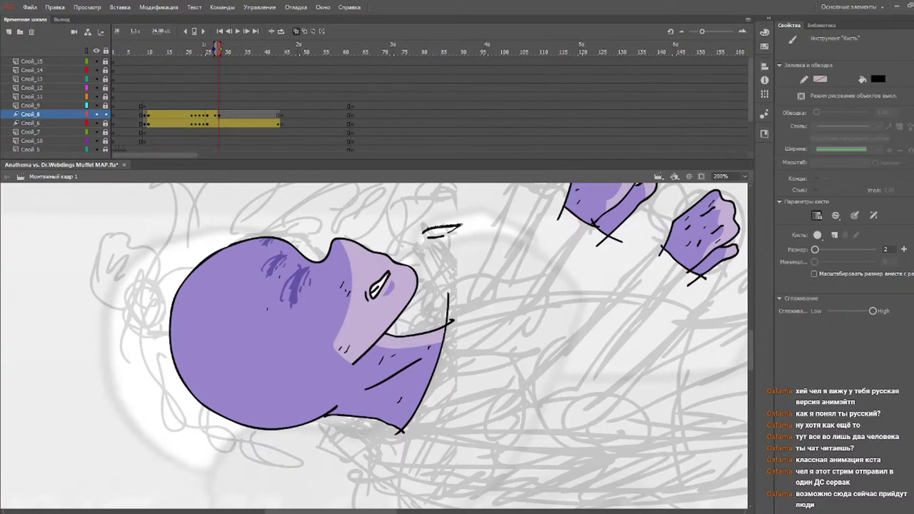
{"action": "left_click_drag", "start_coordinate": [461, 226], "coordinate": [449, 233]}
{"action": "left_click_drag", "start_coordinate": [427, 226], "coordinate": [460, 218]}
{"action": "key", "text": "ctrl+z"}
{"action": "left_click_drag", "start_coordinate": [429, 229], "coordinate": [438, 228]}
- Close the gaps around the eye with red strokes and fill it with the dark eye colour sampled from the reference character
{"action": "key", "text": "y"}
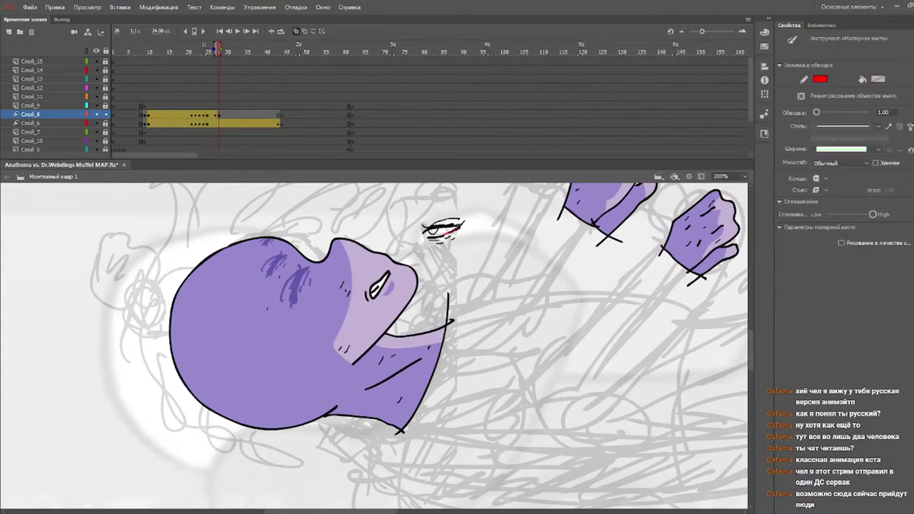
{"action": "left_click_drag", "start_coordinate": [433, 234], "coordinate": [423, 225]}
{"action": "left_click_drag", "start_coordinate": [383, 511], "coordinate": [597, 475]}
{"action": "left_click_drag", "start_coordinate": [753, 362], "coordinate": [754, 345]}
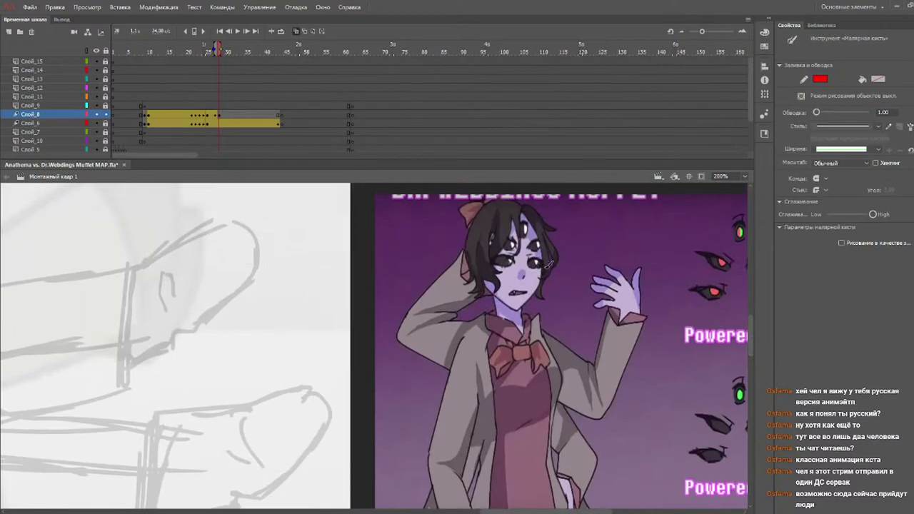
{"action": "key", "text": "i"}
{"action": "key", "text": "k"}
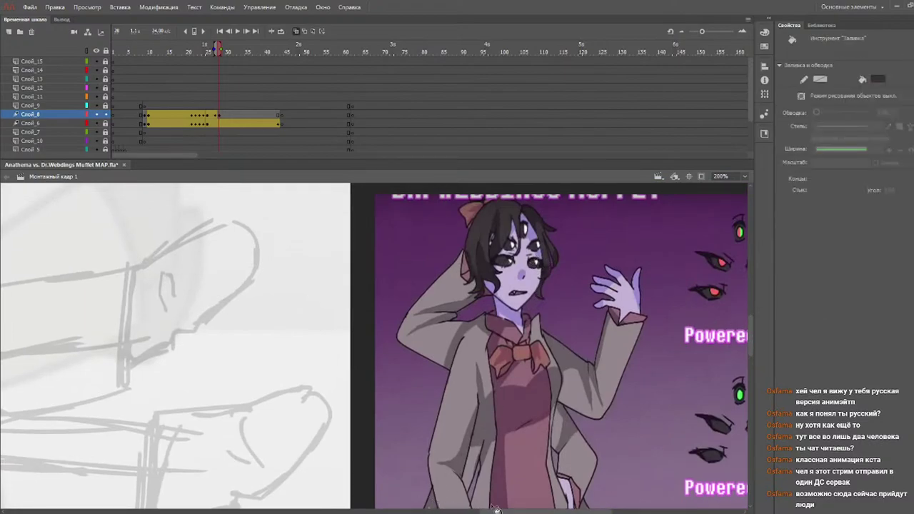
{"action": "left_click_drag", "start_coordinate": [505, 511], "coordinate": [319, 491]}
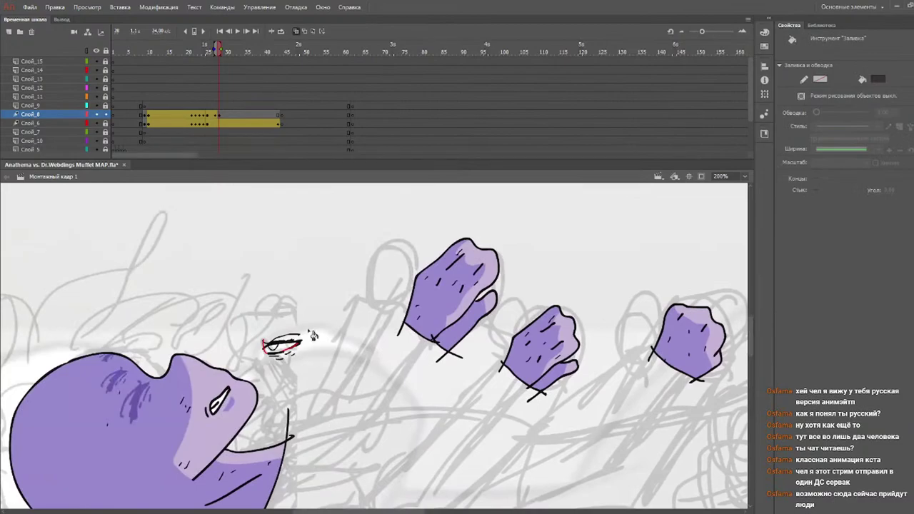
{"action": "left_click", "coordinate": [284, 348]}
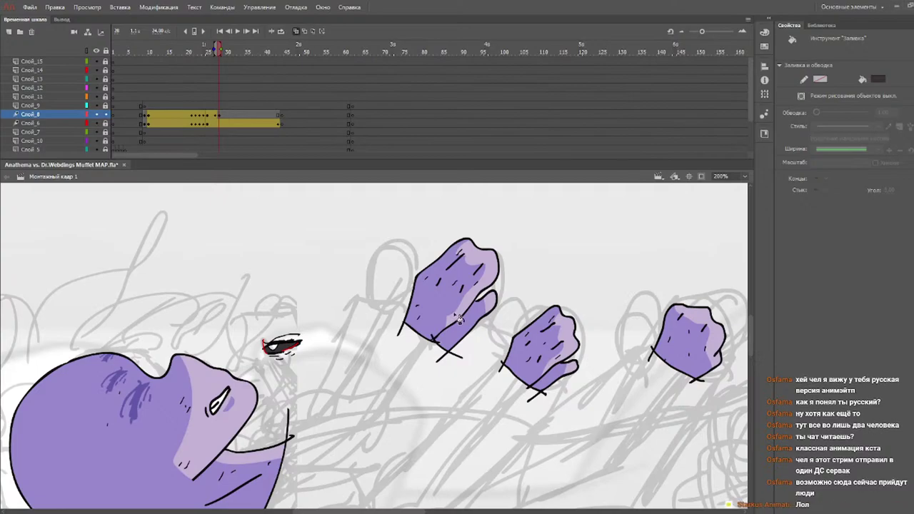
- Sample the white eye highlight from the reference character and fill the small highlight in the drawn eye
{"action": "left_click_drag", "start_coordinate": [390, 512], "coordinate": [566, 449]}
{"action": "key", "text": "i"}
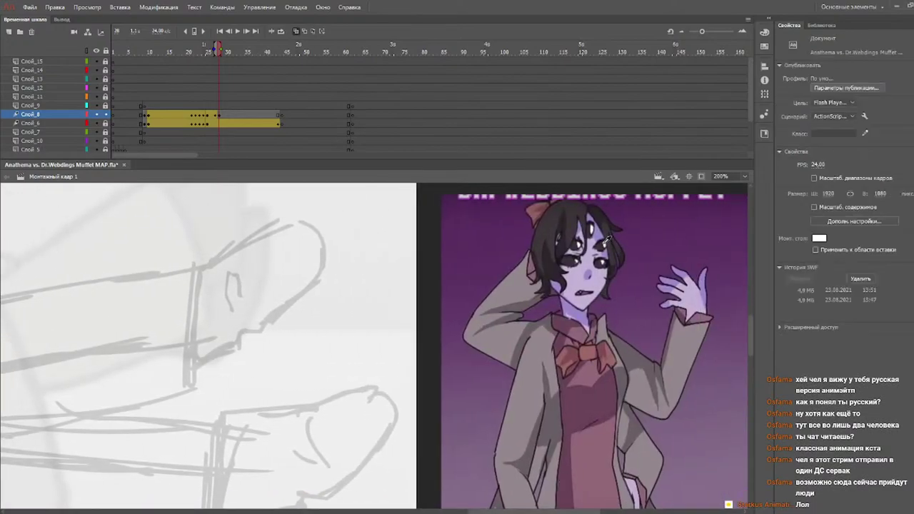
{"action": "left_click", "coordinate": [604, 244]}
{"action": "left_click_drag", "start_coordinate": [471, 511], "coordinate": [278, 496]}
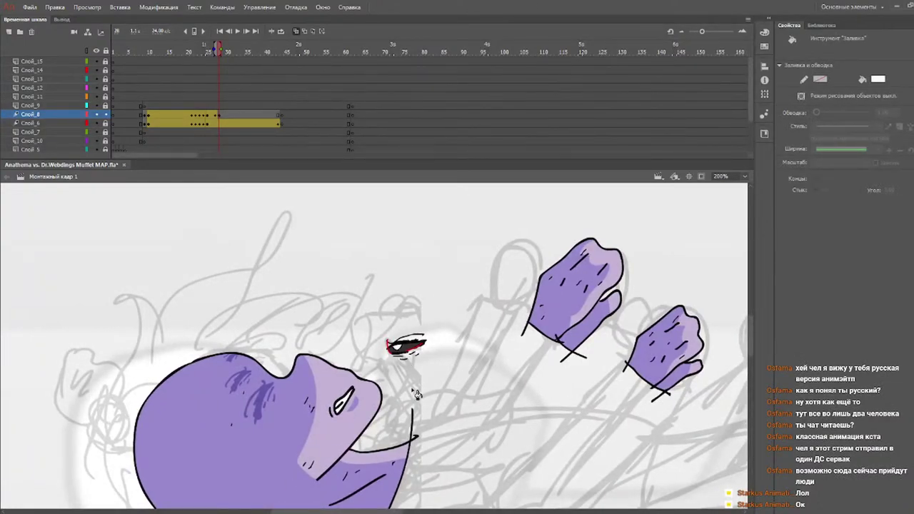
- Delete the red closing strokes around the drawn eye
{"action": "key", "text": "v"}
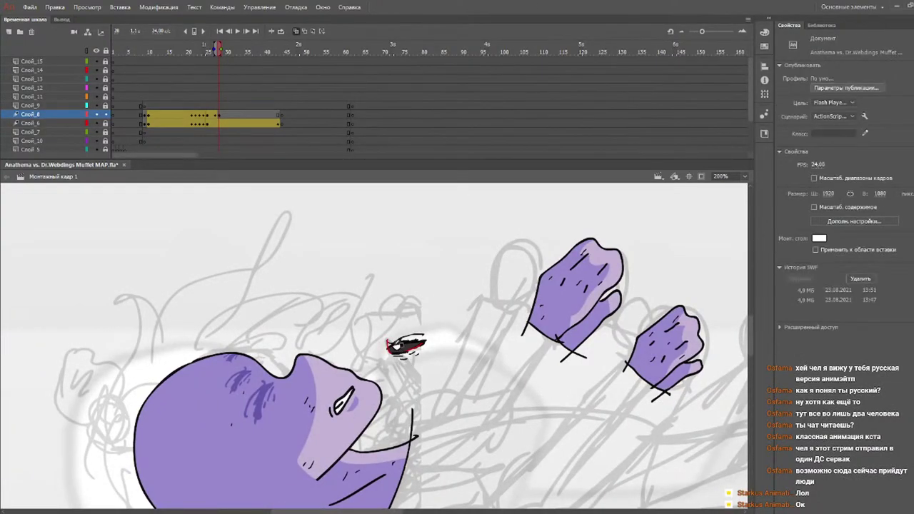
{"action": "left_click", "coordinate": [389, 345]}
{"action": "key", "text": "Delete"}
{"action": "left_click", "coordinate": [416, 351]}
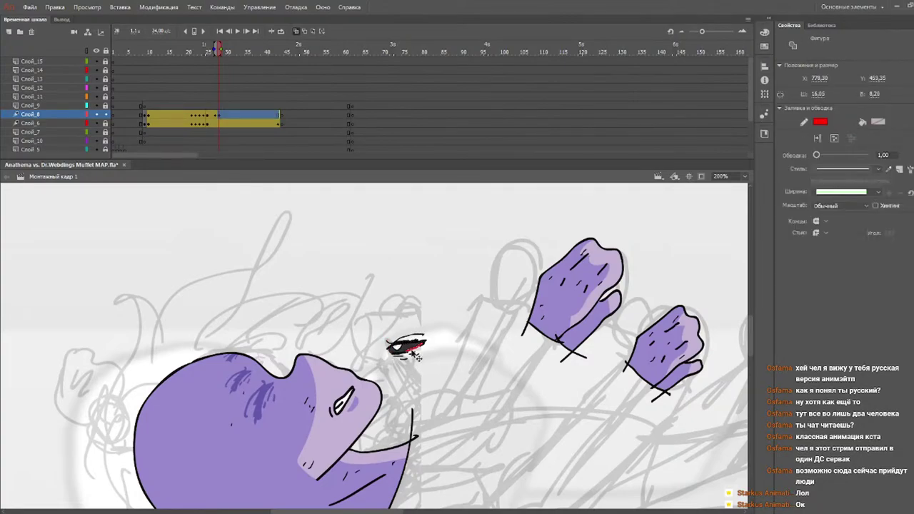
{"action": "left_click", "coordinate": [432, 323]}
- Place two copies of the eye on the tilted-back head, reshape the upper one, and draw a small third eye at the forehead's edge
{"action": "left_click", "coordinate": [405, 347]}
{"action": "left_click_drag", "start_coordinate": [414, 350], "coordinate": [218, 400]}
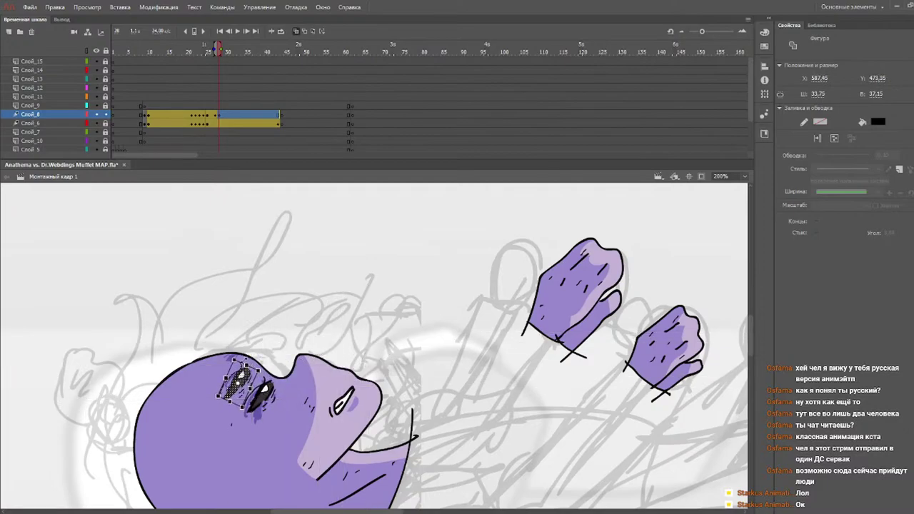
{"action": "left_click_drag", "start_coordinate": [245, 361], "coordinate": [249, 363]}
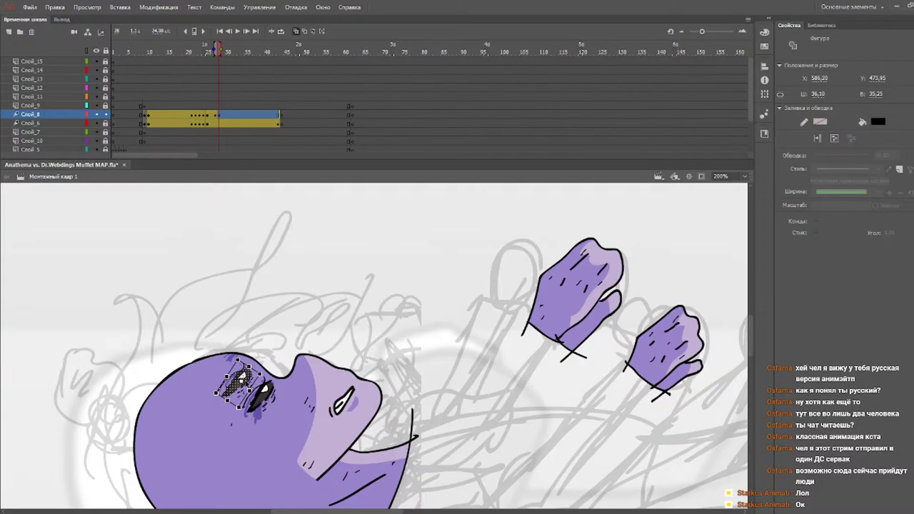
{"action": "left_click_drag", "start_coordinate": [227, 398], "coordinate": [231, 394]}
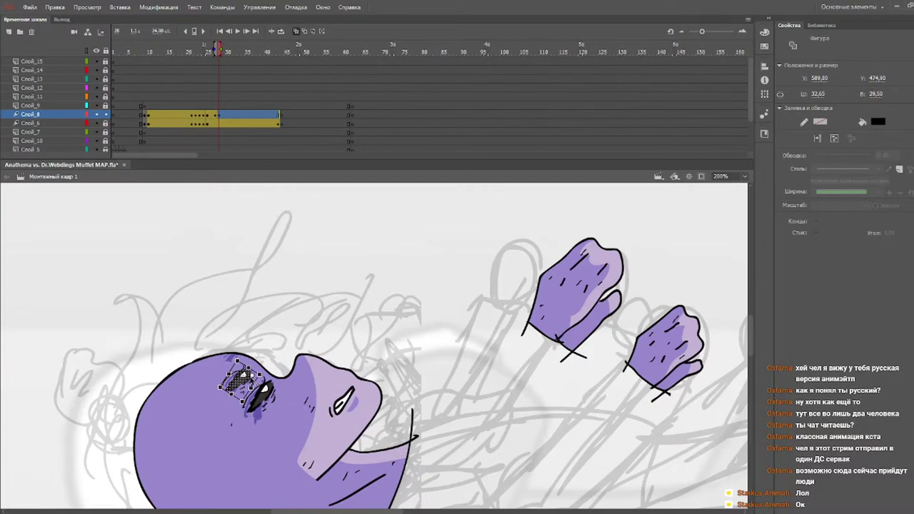
{"action": "left_click", "coordinate": [236, 348]}
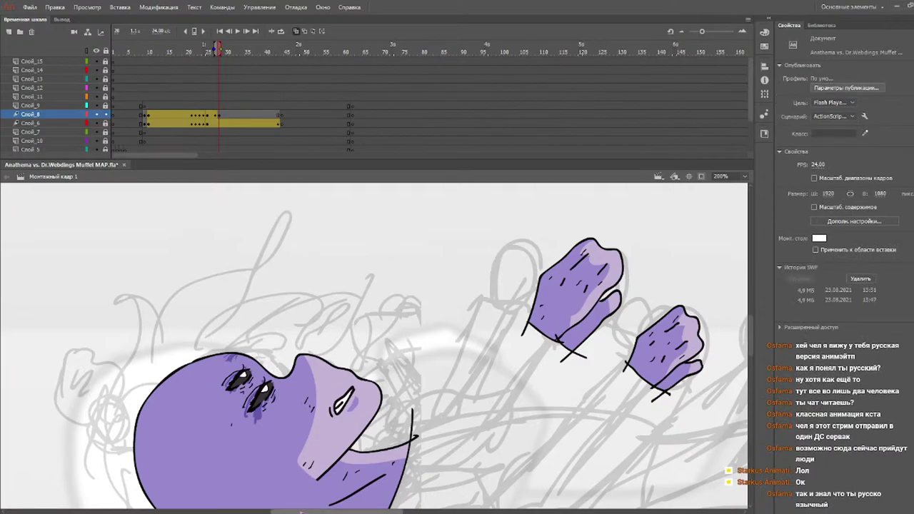
{"action": "key", "text": "b"}
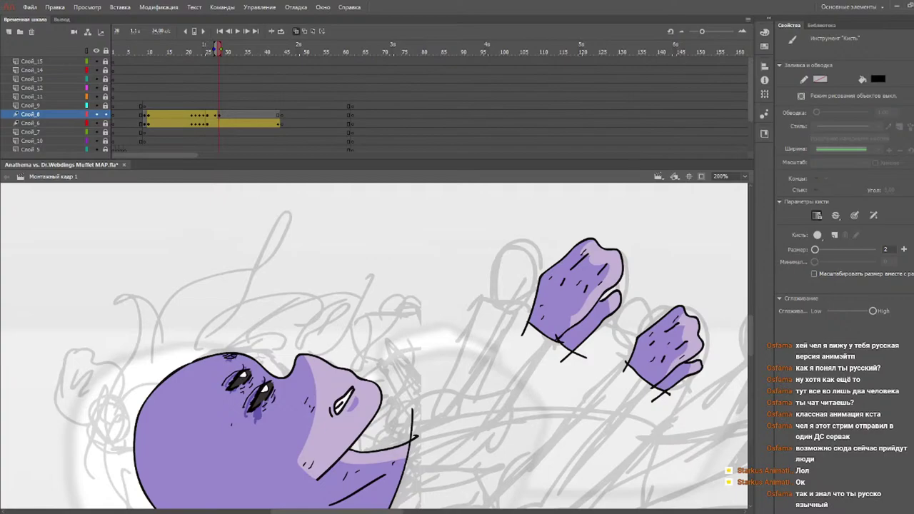
{"action": "key", "text": "k"}
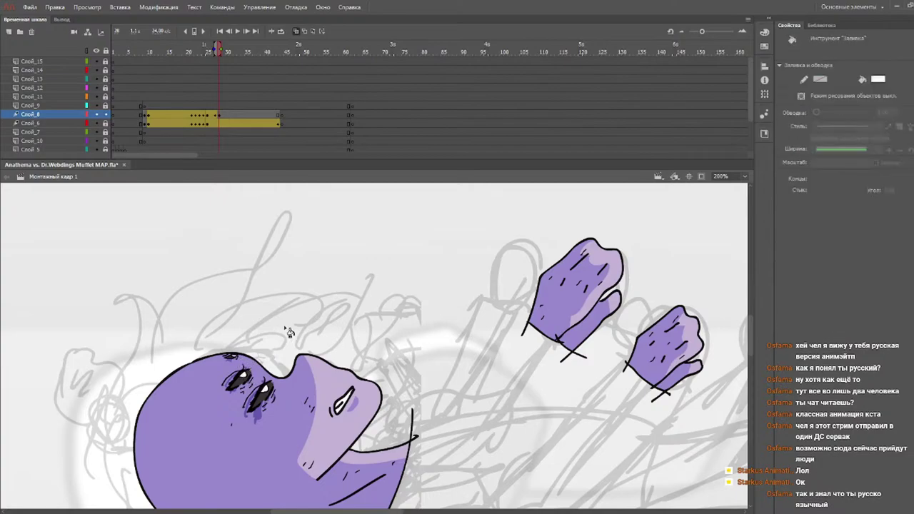
- Add a keyframe at frame 43 of Слой_8, shift all the eyes to follow the head, and tween them over frames 28–43
{"action": "key", "text": "q"}
{"action": "left_click_drag", "start_coordinate": [293, 313], "coordinate": [202, 420]}
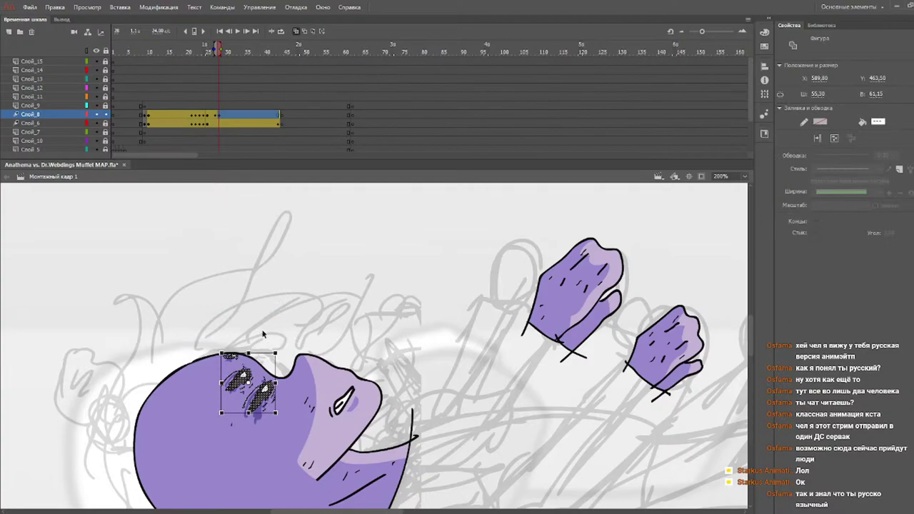
{"action": "left_click_drag", "start_coordinate": [241, 50], "coordinate": [278, 52]}
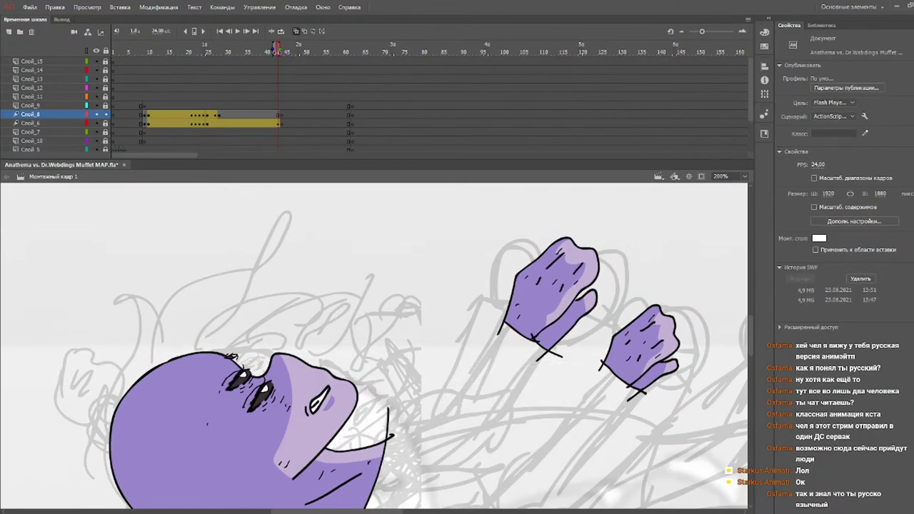
{"action": "left_click", "coordinate": [280, 122]}
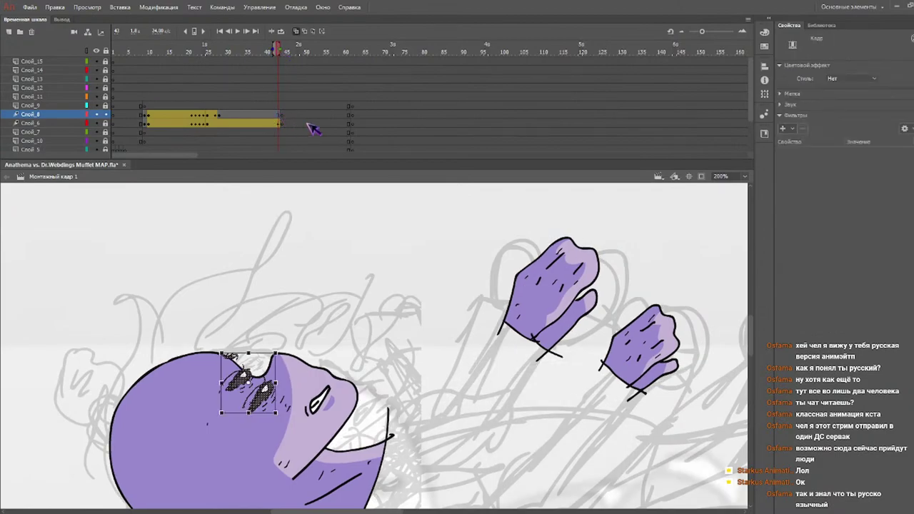
{"action": "left_click", "coordinate": [271, 402]}
{"action": "left_click_drag", "start_coordinate": [271, 402], "coordinate": [247, 402]}
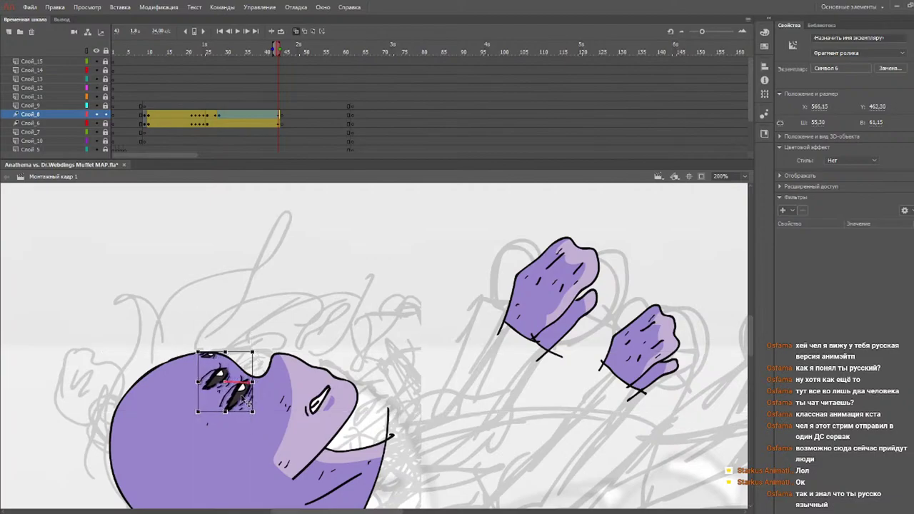
{"action": "left_click", "coordinate": [206, 55]}
{"action": "left_click_drag", "start_coordinate": [207, 59], "coordinate": [277, 69]}
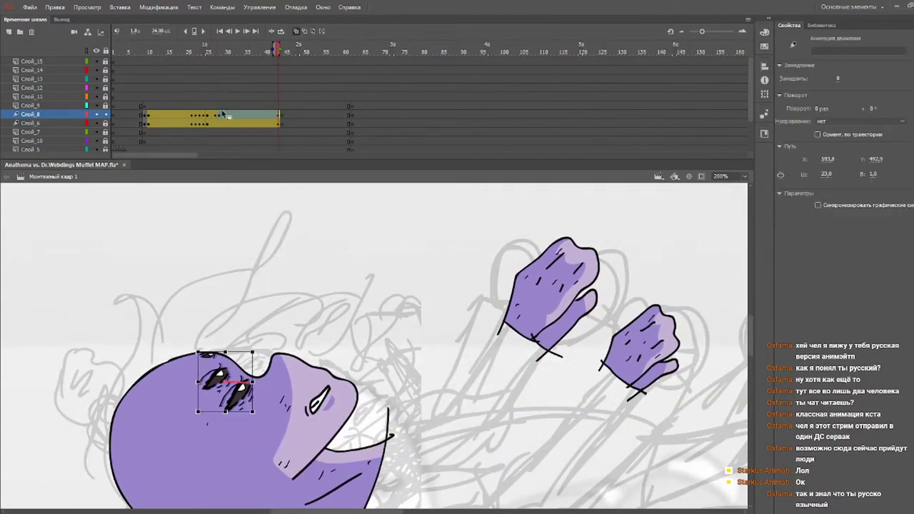
- Insert a keyframe at frame 29 of the eye tween on Слой_8 and replay the animation from the start
{"action": "left_click", "coordinate": [222, 113]}
{"action": "left_click", "coordinate": [247, 56]}
{"action": "left_click", "coordinate": [221, 114]}
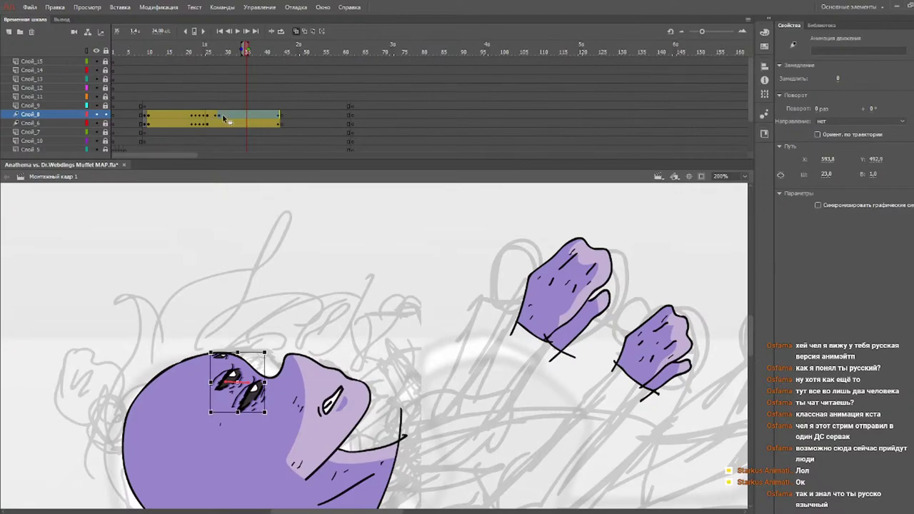
{"action": "left_click", "coordinate": [231, 80]}
{"action": "left_click", "coordinate": [223, 115]}
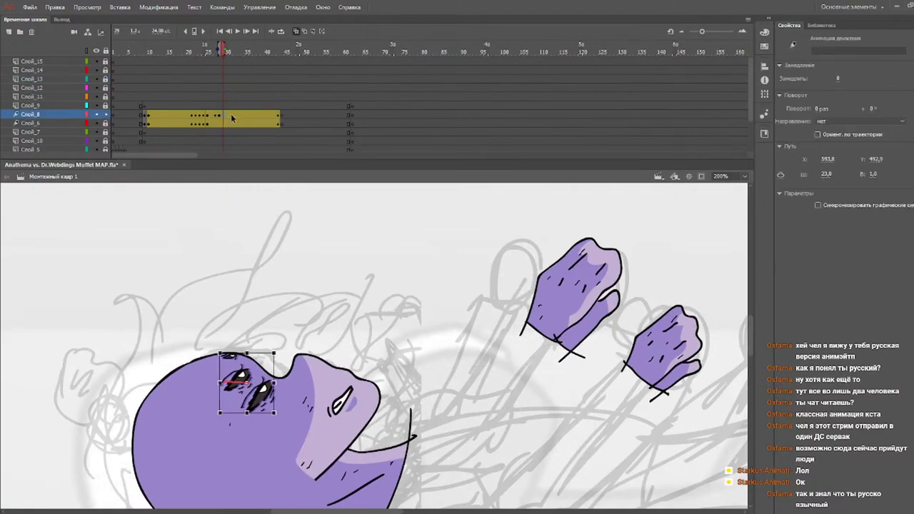
{"action": "left_click", "coordinate": [199, 47]}
{"action": "key", "text": "Return"}
{"action": "left_click_drag", "start_coordinate": [195, 52], "coordinate": [87, 54]}
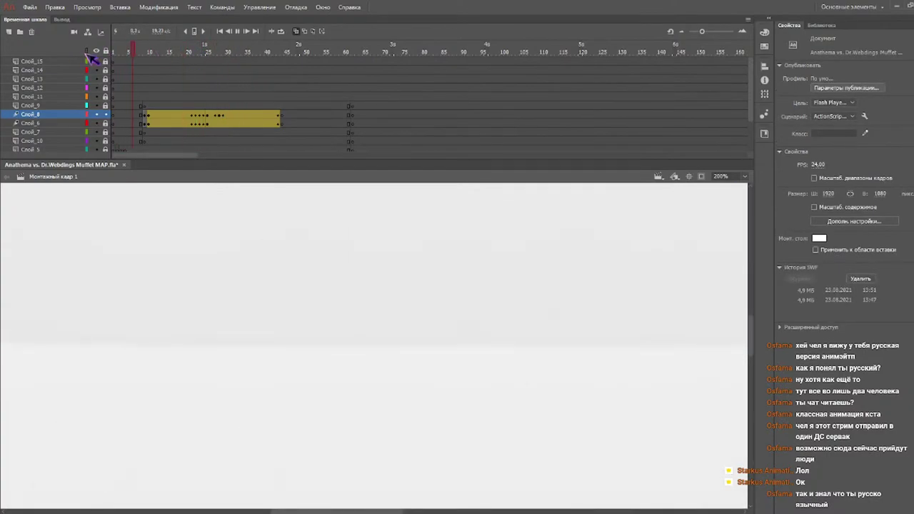
{"action": "key", "text": "Return"}
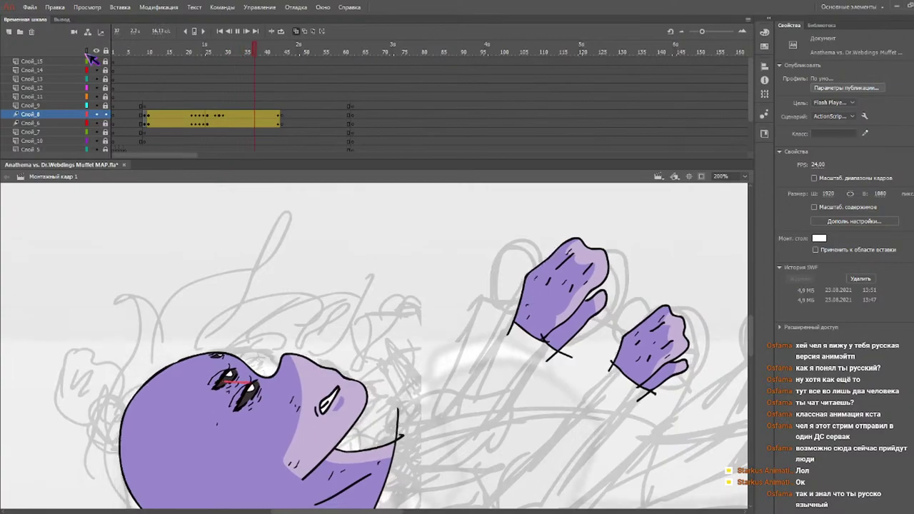
- Nudge the eyes slightly at frame 28 of Слой_8 and play the animation to check the movement
{"action": "left_click_drag", "start_coordinate": [172, 62], "coordinate": [218, 70]}
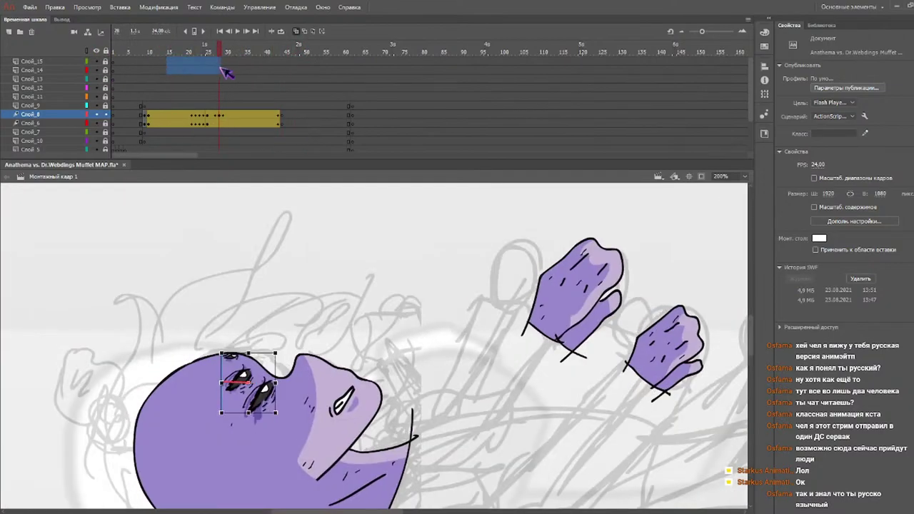
{"action": "left_click", "coordinate": [219, 118]}
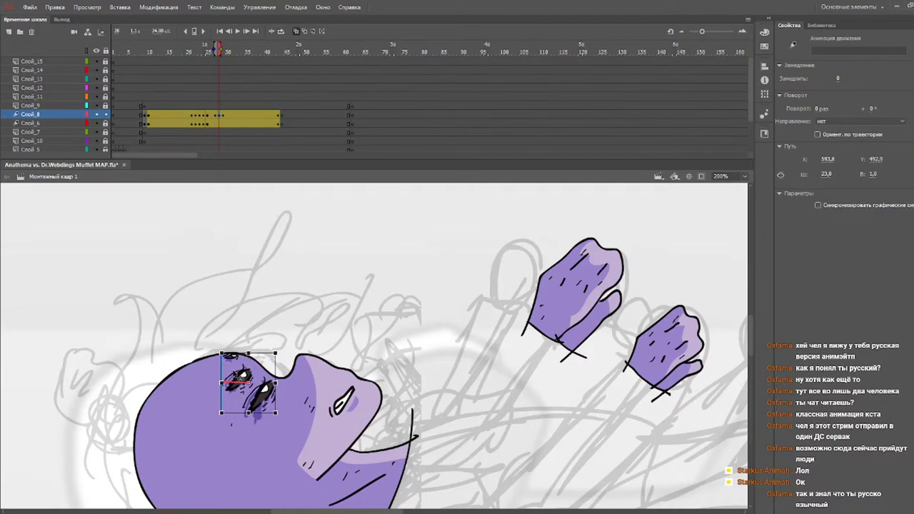
{"action": "left_click", "coordinate": [223, 383]}
{"action": "left_click_drag", "start_coordinate": [224, 385], "coordinate": [225, 384]}
{"action": "mouse_move", "coordinate": [165, 51]}
{"action": "left_mouse_down"}
{"action": "mouse_move", "coordinate": [226, 52]}
{"action": "mouse_move", "coordinate": [148, 53]}
{"action": "left_mouse_up"}
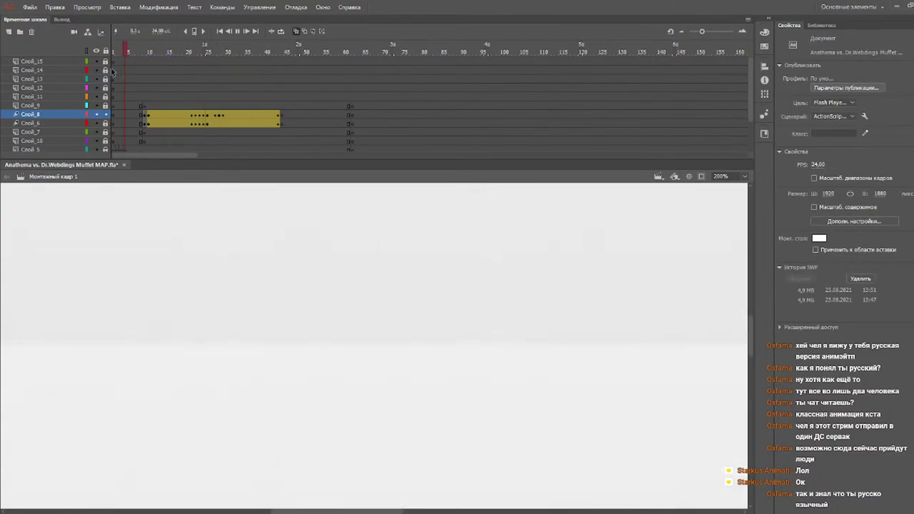
{"action": "key", "text": "Return"}
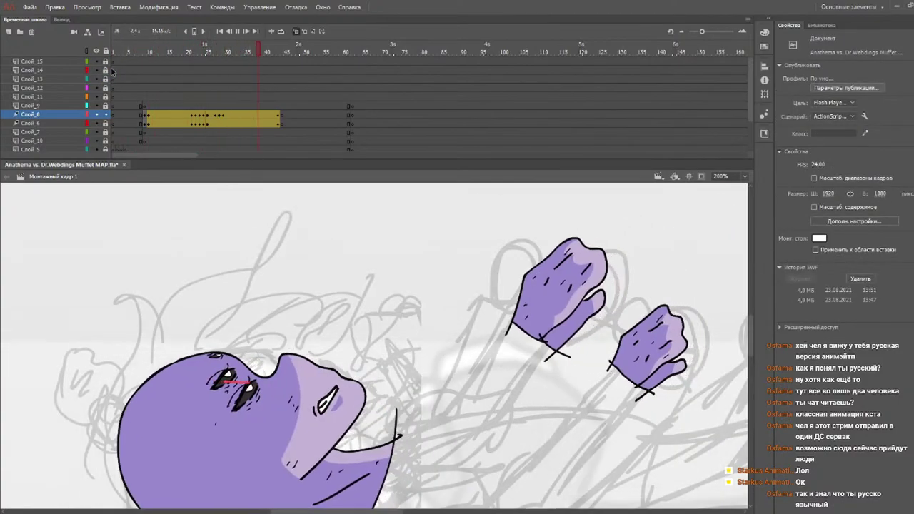
- Play and scrub the animation around frames 30–35 to check the eyes' movement on the head
{"action": "key", "text": "Return"}
{"action": "left_click_drag", "start_coordinate": [203, 49], "coordinate": [226, 61]}
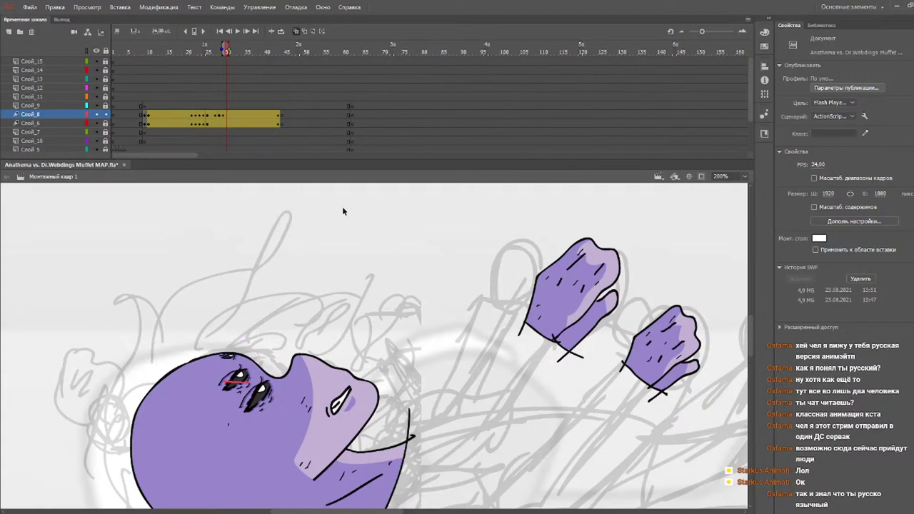
{"action": "mouse_move", "coordinate": [146, 61]}
{"action": "left_mouse_down"}
{"action": "mouse_move", "coordinate": [217, 58]}
{"action": "mouse_move", "coordinate": [288, 73]}
{"action": "mouse_move", "coordinate": [161, 72]}
{"action": "mouse_move", "coordinate": [246, 75]}
{"action": "left_mouse_up"}
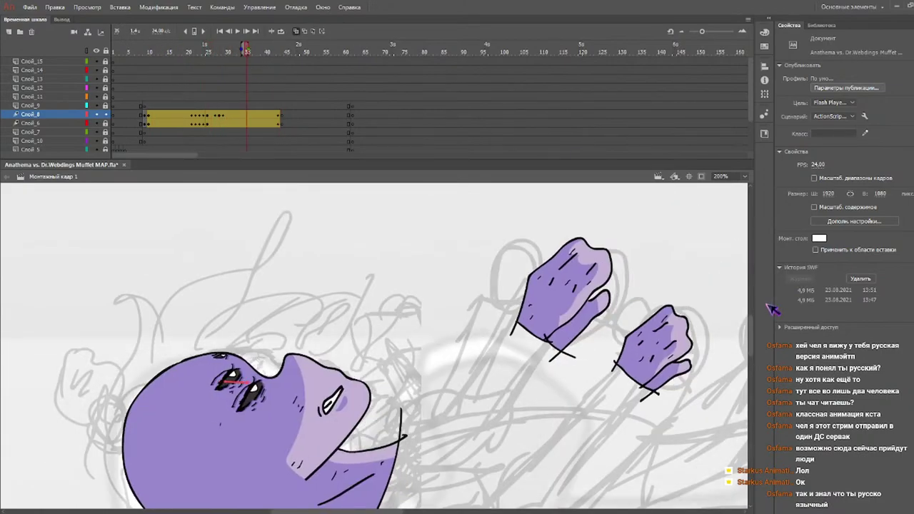
{"action": "left_click_drag", "start_coordinate": [758, 329], "coordinate": [754, 344]}
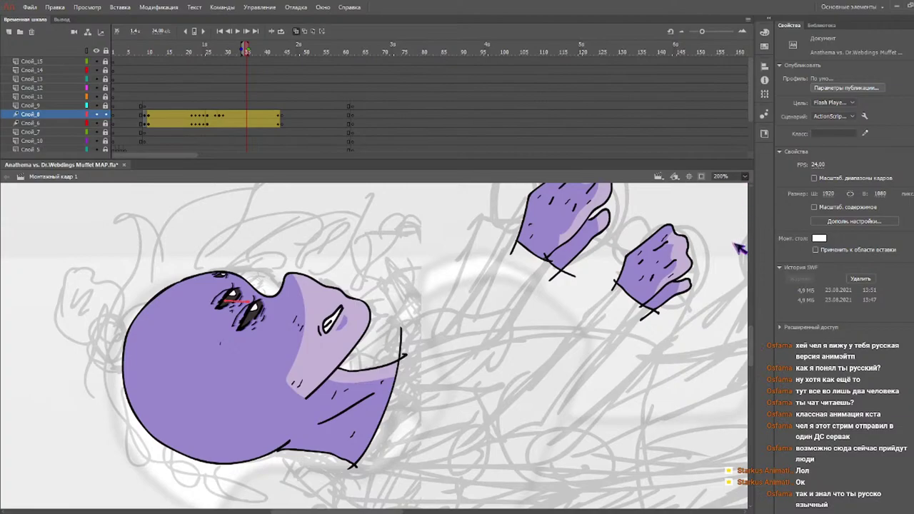
{"action": "key", "text": "ctrl+minus"}
{"action": "mouse_move", "coordinate": [434, 511]}
{"action": "left_mouse_down"}
{"action": "mouse_move", "coordinate": [513, 508]}
{"action": "mouse_move", "coordinate": [511, 487]}
{"action": "left_mouse_up"}
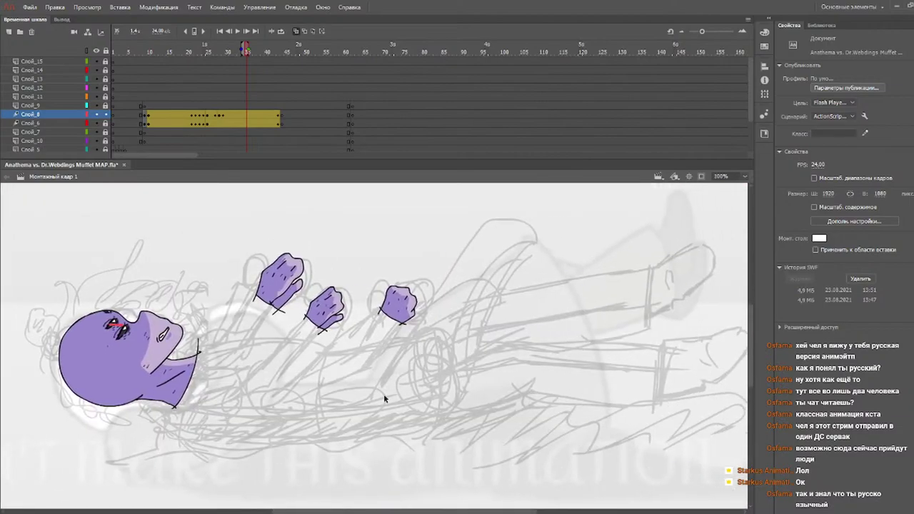
- Lock Слой_8, then unlock Слой_6 and make it the active layer at frame 25
{"action": "left_click", "coordinate": [208, 52]}
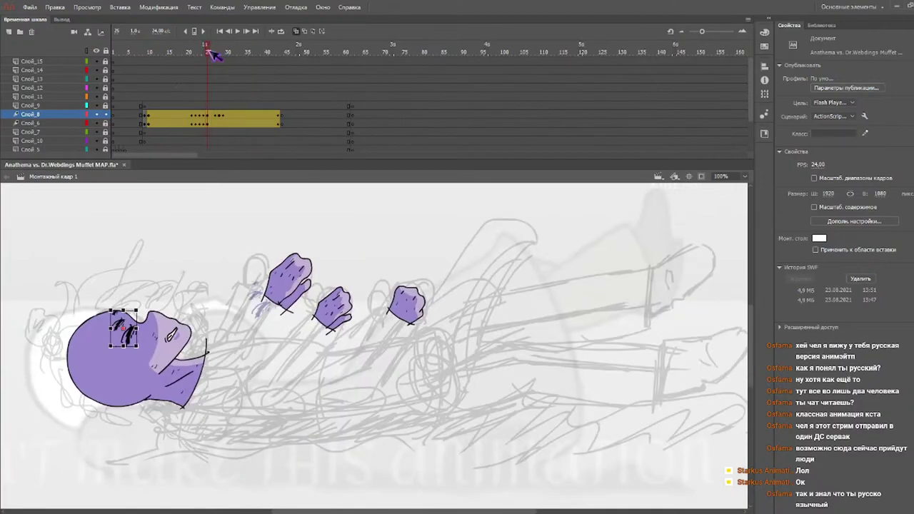
{"action": "left_click_drag", "start_coordinate": [209, 51], "coordinate": [210, 52]}
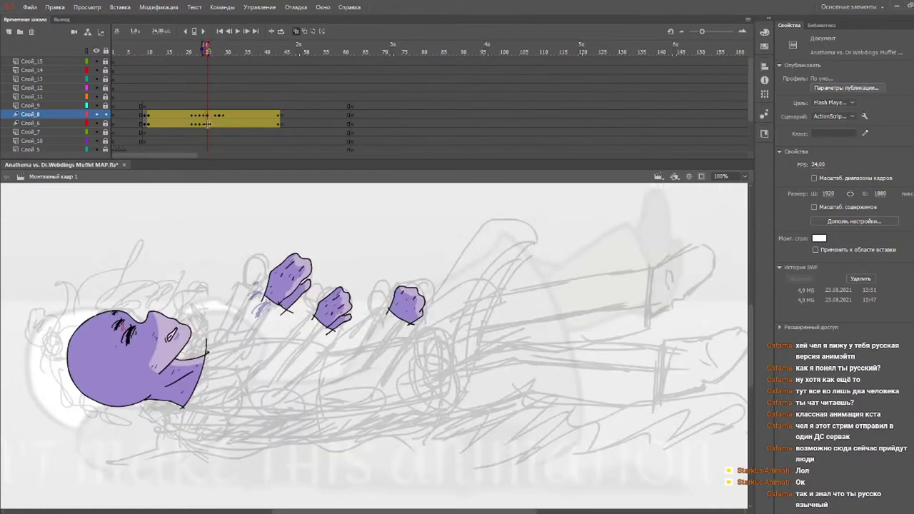
{"action": "left_click", "coordinate": [106, 124]}
{"action": "left_click", "coordinate": [106, 115]}
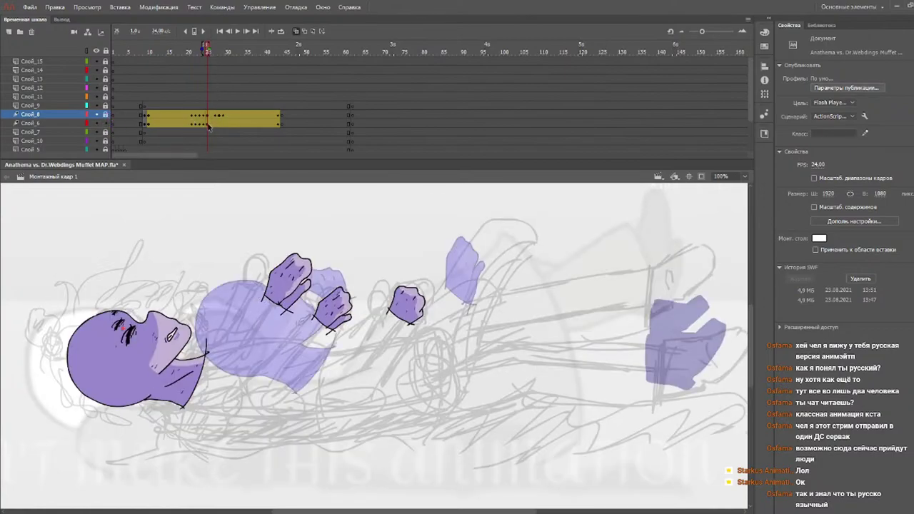
{"action": "left_click", "coordinate": [209, 125]}
{"action": "left_click", "coordinate": [525, 348]}
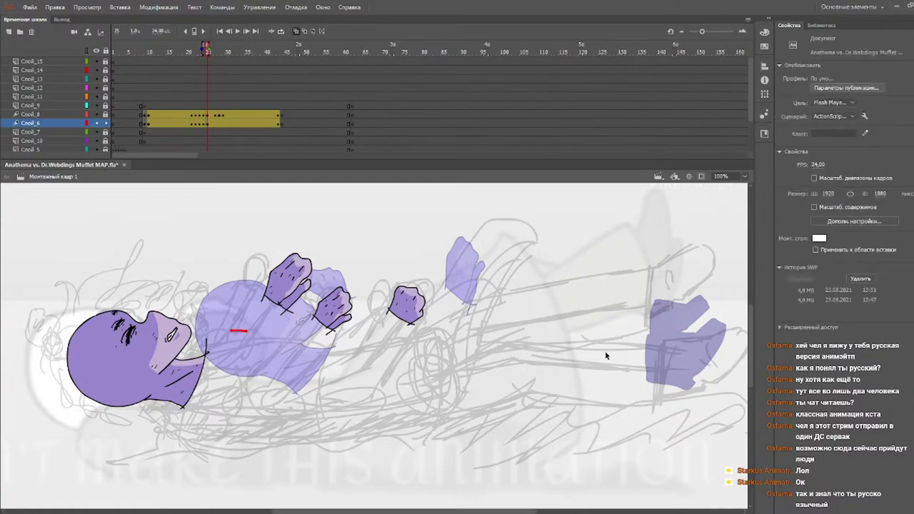
- Lock Слой_6, unlock Слой_7, and move Слой_11 in the layer stack to directly below Слой_6
{"action": "key", "text": "b"}
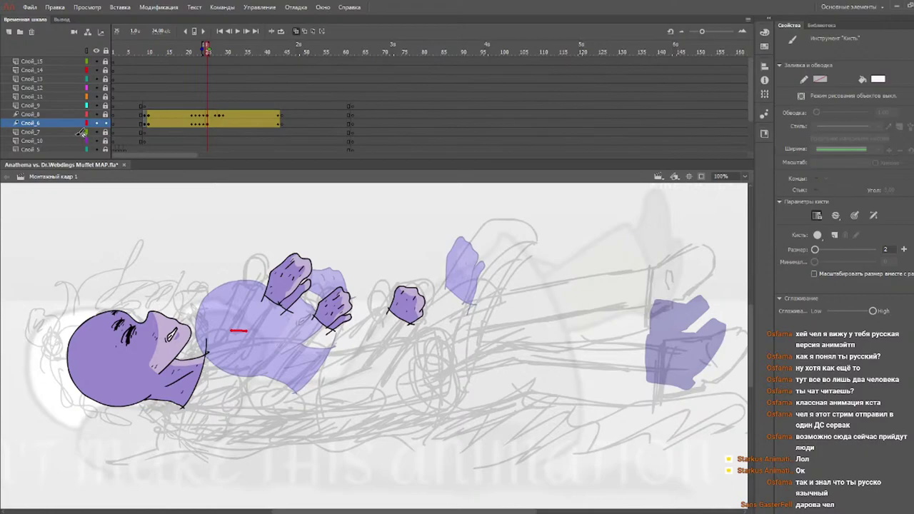
{"action": "left_click", "coordinate": [103, 132]}
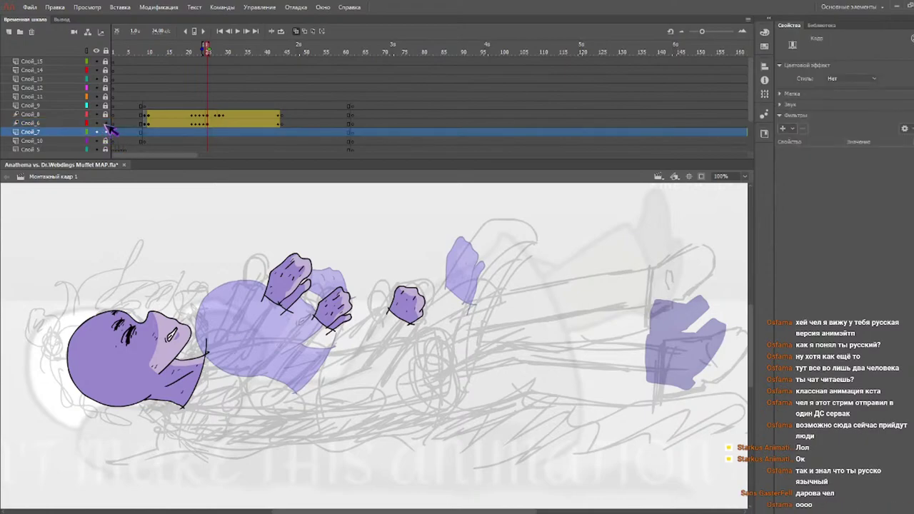
{"action": "left_click", "coordinate": [107, 130]}
{"action": "left_click", "coordinate": [75, 98]}
{"action": "left_click_drag", "start_coordinate": [75, 98], "coordinate": [81, 130]}
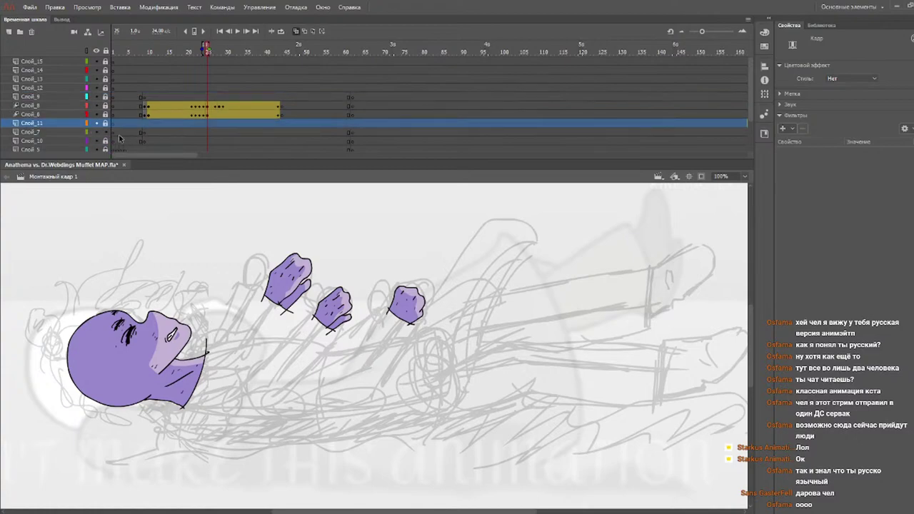
- Add keyframes to Слой_11 at frames 9, 62 and 25, and lock Слой_7
{"action": "left_click", "coordinate": [146, 125]}
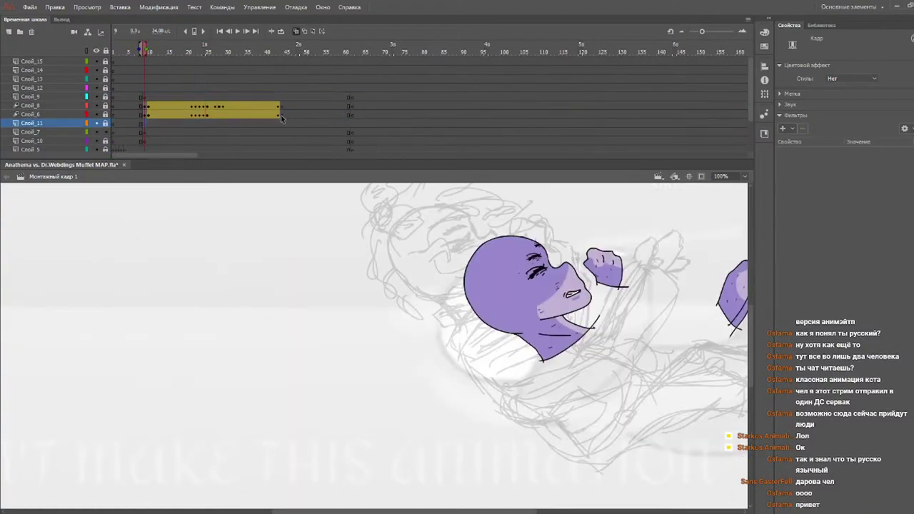
{"action": "left_click", "coordinate": [355, 126]}
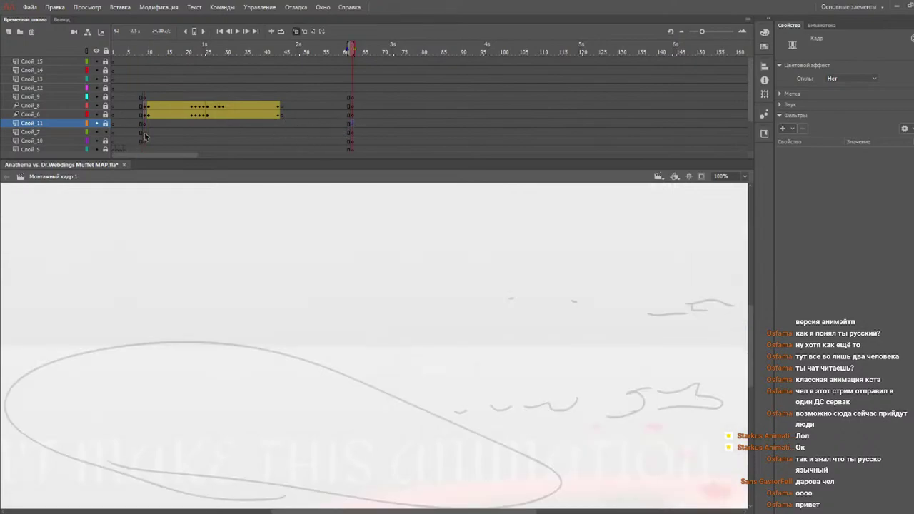
{"action": "left_click", "coordinate": [106, 124]}
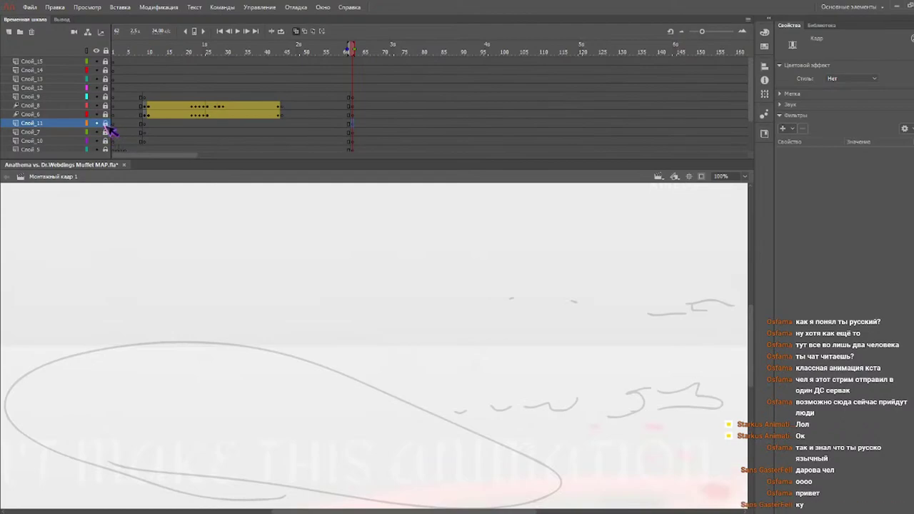
{"action": "left_click_drag", "start_coordinate": [162, 49], "coordinate": [208, 77]}
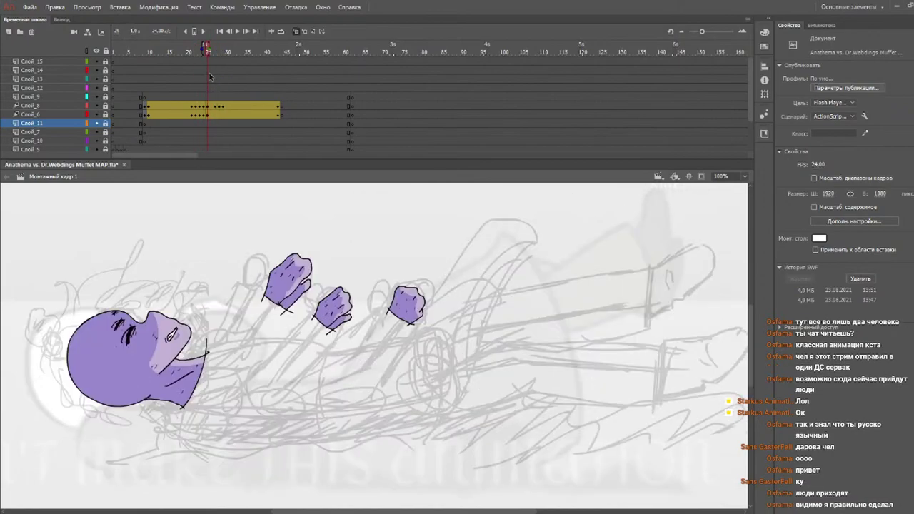
{"action": "left_click", "coordinate": [207, 123]}
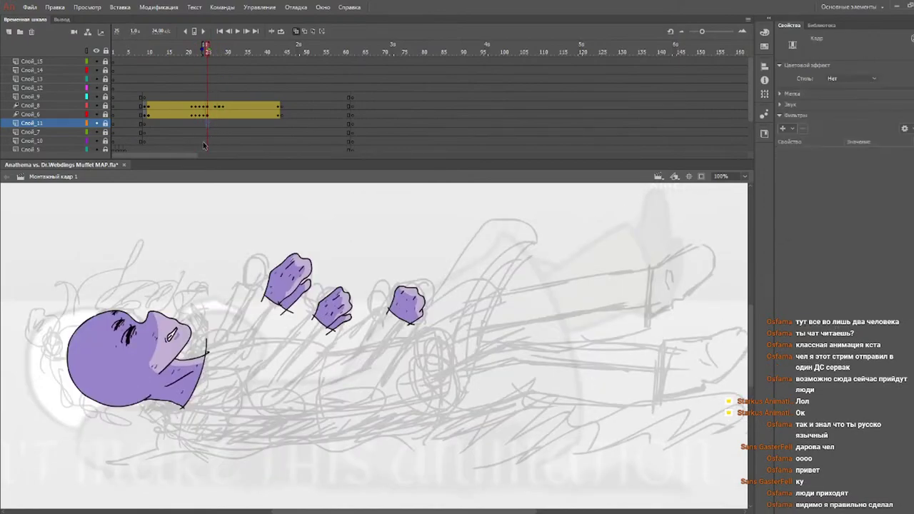
- Set the Brush to a black fill and unlock Слой_11 for drawing the shoes at frame 25
{"action": "left_click_drag", "start_coordinate": [396, 511], "coordinate": [436, 511]}
{"action": "key", "text": "b"}
{"action": "left_click", "coordinate": [878, 80]}
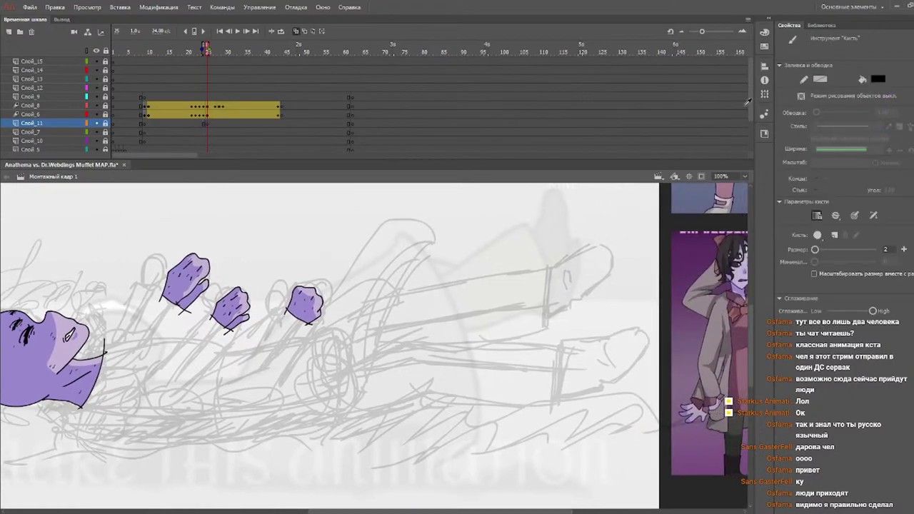
{"action": "left_click", "coordinate": [817, 217]}
{"action": "left_click", "coordinate": [106, 124]}
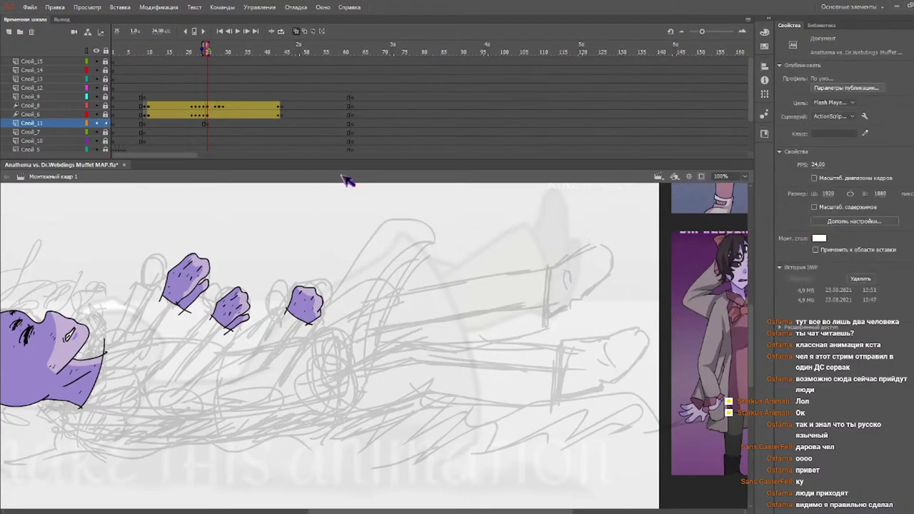
- Ink the upper shoe's outline over the sketch at frame 25 of Слой_11, redoing unsatisfactory strokes and cleaning up the ankle edge
{"action": "left_click_drag", "start_coordinate": [535, 274], "coordinate": [571, 258]}
{"action": "key", "text": "b"}
{"action": "key", "text": "ctrl+z"}
{"action": "mouse_move", "coordinate": [535, 277]}
{"action": "left_mouse_down"}
{"action": "mouse_move", "coordinate": [600, 245]}
{"action": "mouse_move", "coordinate": [612, 265]}
{"action": "left_mouse_up"}
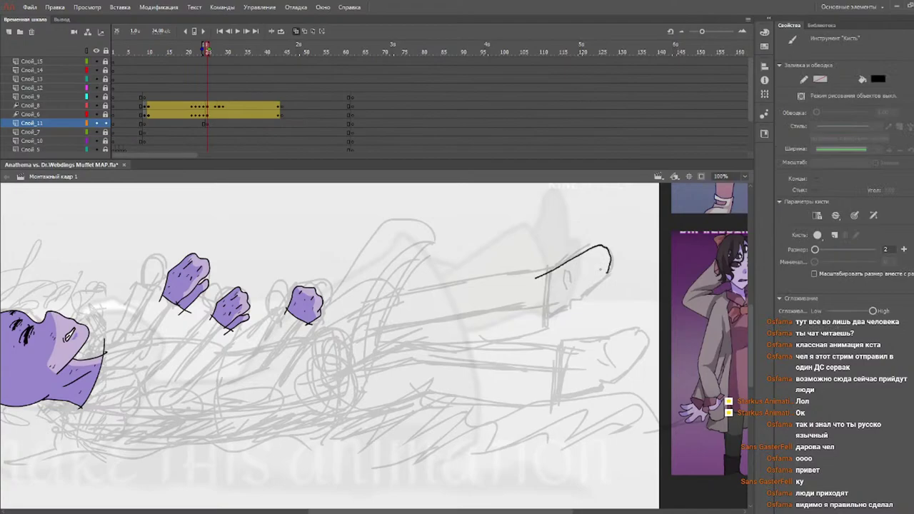
{"action": "key", "text": "ctrl+z"}
{"action": "mouse_move", "coordinate": [536, 278]}
{"action": "left_mouse_down"}
{"action": "mouse_move", "coordinate": [597, 248]}
{"action": "mouse_move", "coordinate": [609, 256]}
{"action": "mouse_move", "coordinate": [611, 276]}
{"action": "mouse_move", "coordinate": [530, 320]}
{"action": "left_mouse_up"}
{"action": "key", "text": "ctrl+z"}
{"action": "mouse_move", "coordinate": [541, 275]}
{"action": "left_mouse_down"}
{"action": "mouse_move", "coordinate": [535, 327]}
{"action": "mouse_move", "coordinate": [520, 321]}
{"action": "mouse_move", "coordinate": [514, 331]}
{"action": "mouse_move", "coordinate": [514, 321]}
{"action": "mouse_move", "coordinate": [546, 327]}
{"action": "left_mouse_up"}
{"action": "key", "text": "e"}
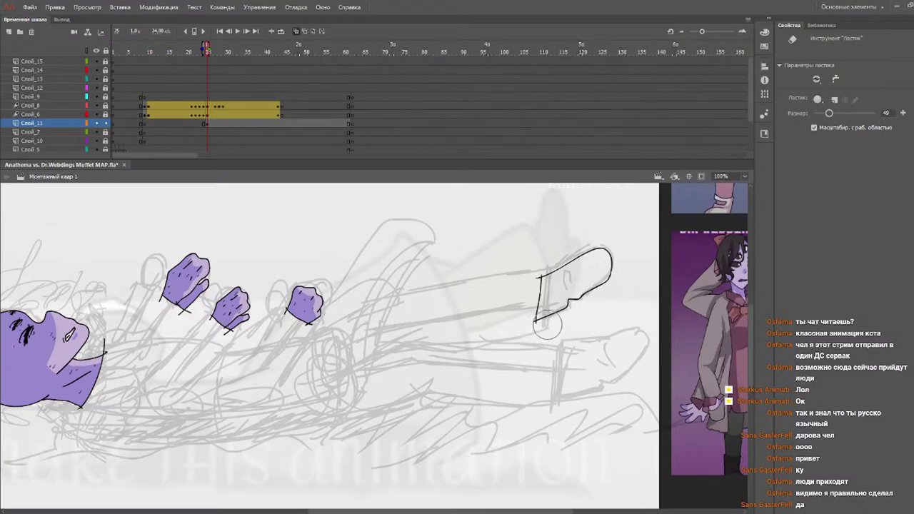
- Ink the lower shoe with its creases, and add sole lines along both shoes
{"action": "key", "text": "b"}
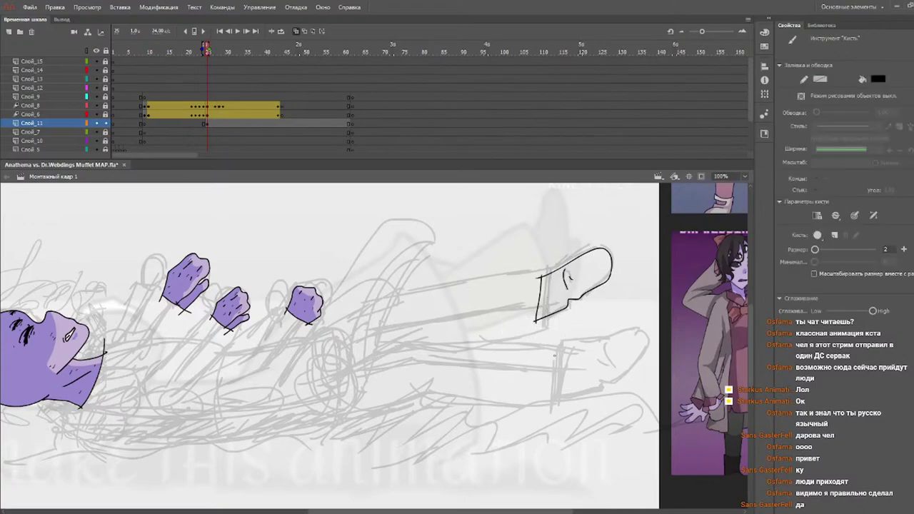
{"action": "mouse_move", "coordinate": [549, 351]}
{"action": "left_mouse_down"}
{"action": "mouse_move", "coordinate": [628, 329]}
{"action": "mouse_move", "coordinate": [644, 347]}
{"action": "mouse_move", "coordinate": [612, 381]}
{"action": "mouse_move", "coordinate": [591, 392]}
{"action": "mouse_move", "coordinate": [591, 371]}
{"action": "mouse_move", "coordinate": [582, 390]}
{"action": "mouse_move", "coordinate": [546, 392]}
{"action": "left_mouse_up"}
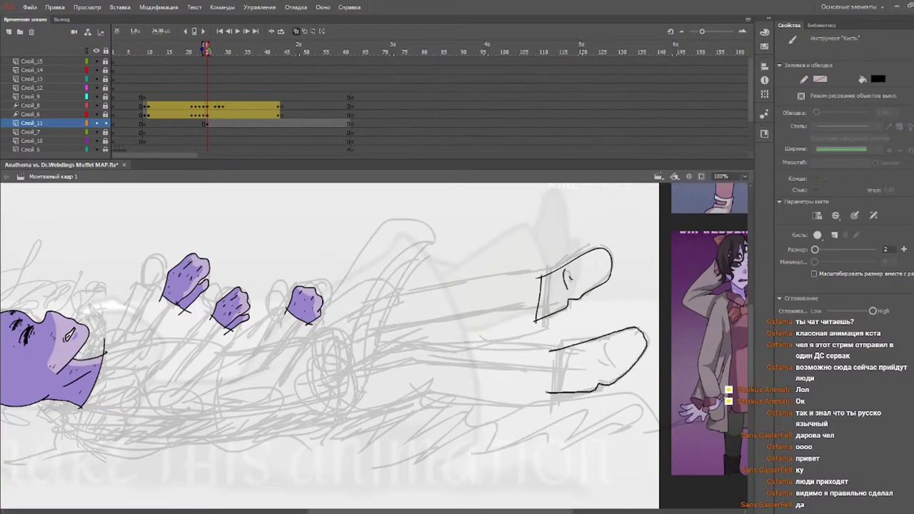
{"action": "left_click_drag", "start_coordinate": [549, 352], "coordinate": [553, 350]}
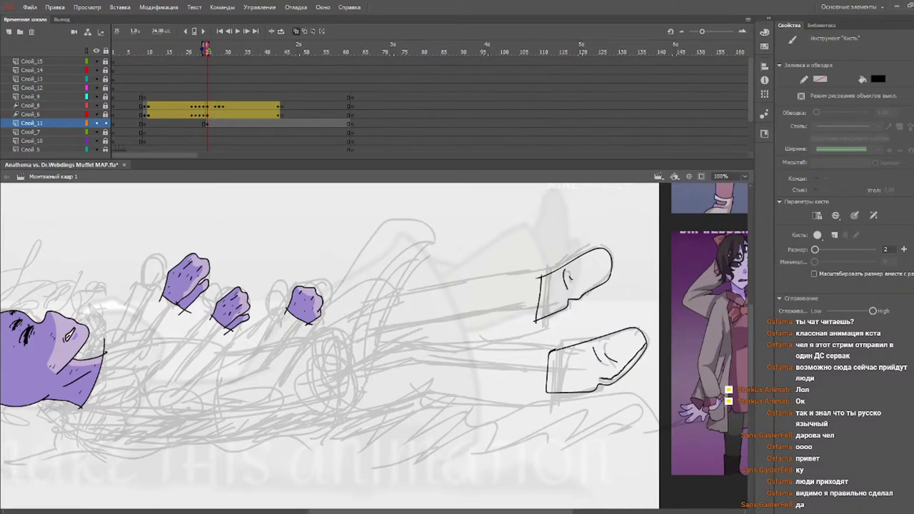
{"action": "left_click_drag", "start_coordinate": [541, 386], "coordinate": [597, 382]}
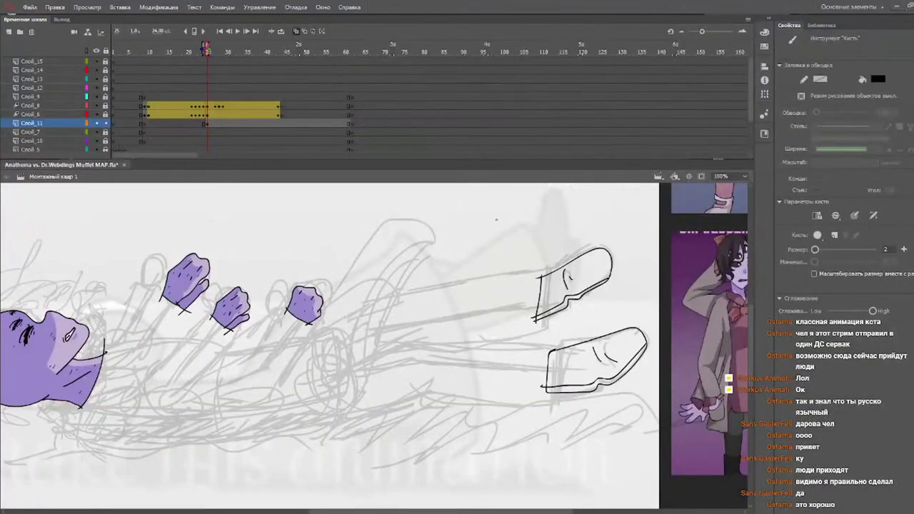
- Sample the dark shoe colour from the coloured shoes at frame 23 and ready the Paint Bucket at frame 27
{"action": "left_click", "coordinate": [200, 52]}
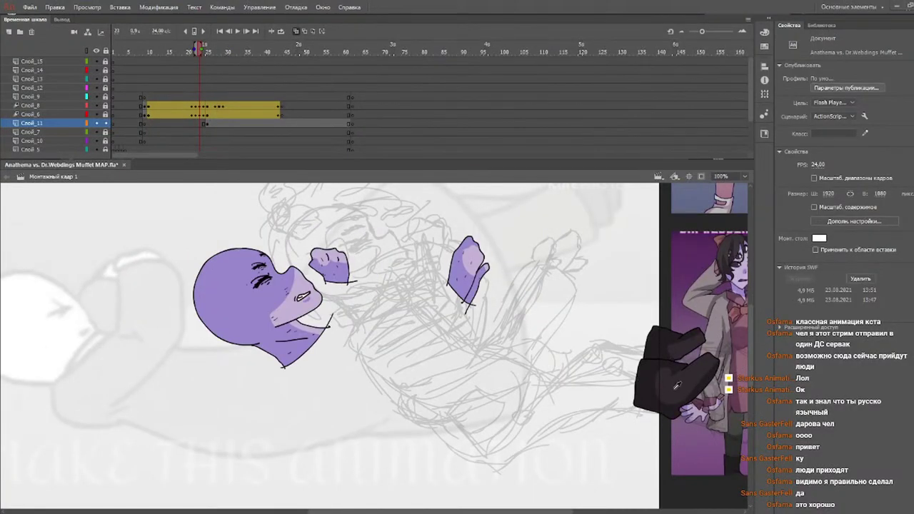
{"action": "left_click", "coordinate": [215, 47]}
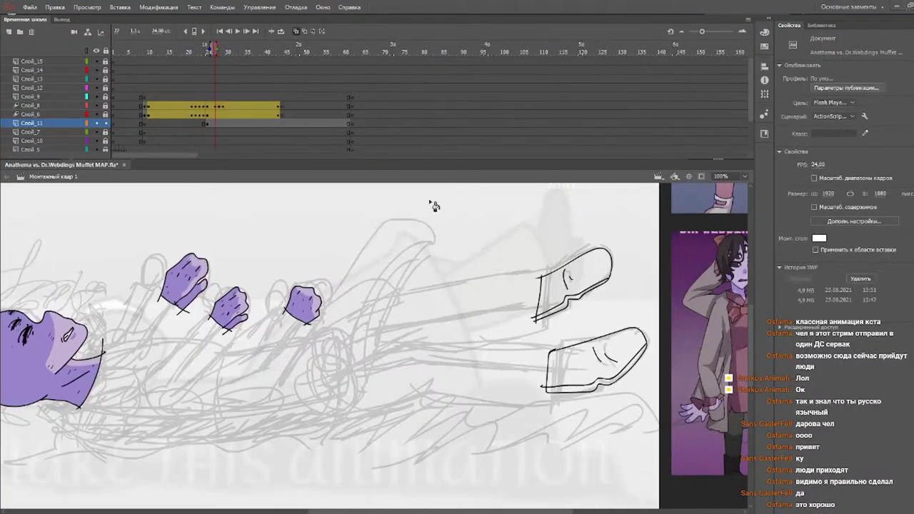
{"action": "key", "text": "k"}
{"action": "left_click", "coordinate": [588, 371]}
{"action": "left_click", "coordinate": [571, 311]}
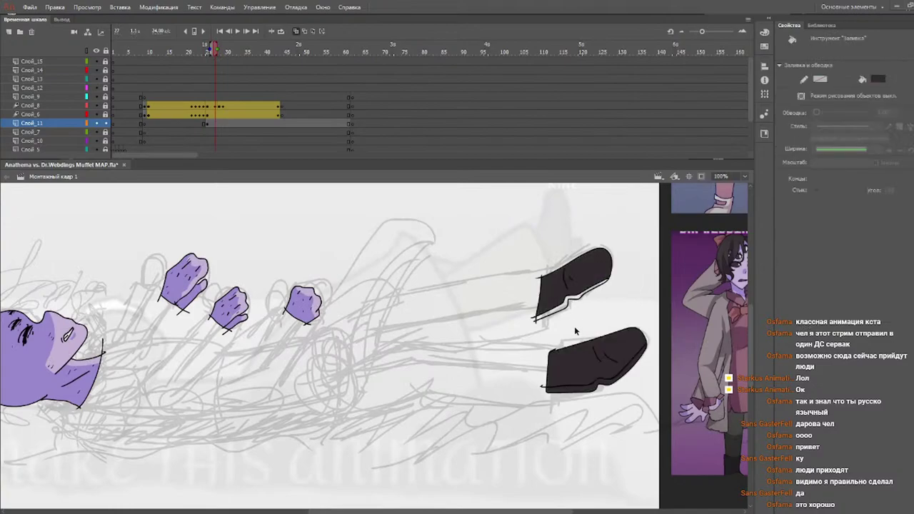
{"action": "key", "text": "ctrl+z"}
{"action": "key", "text": "ctrl+z"}
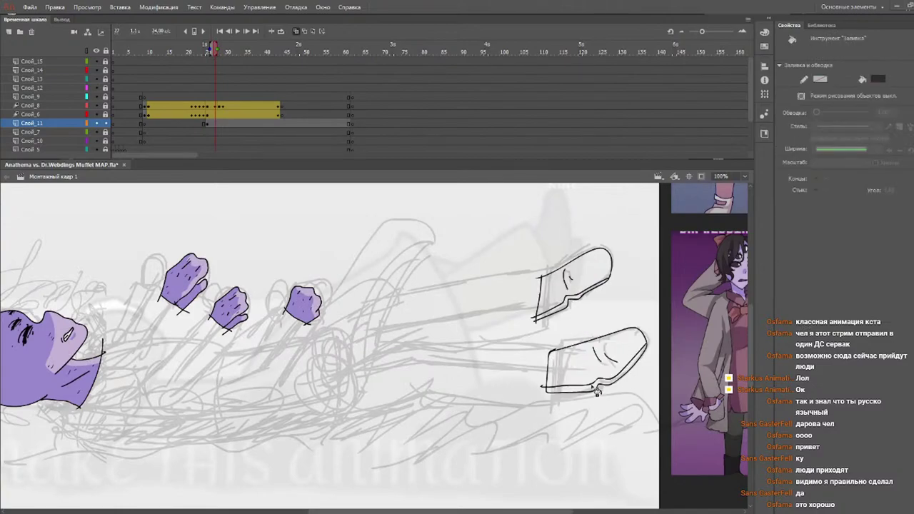
{"action": "key", "text": "b"}
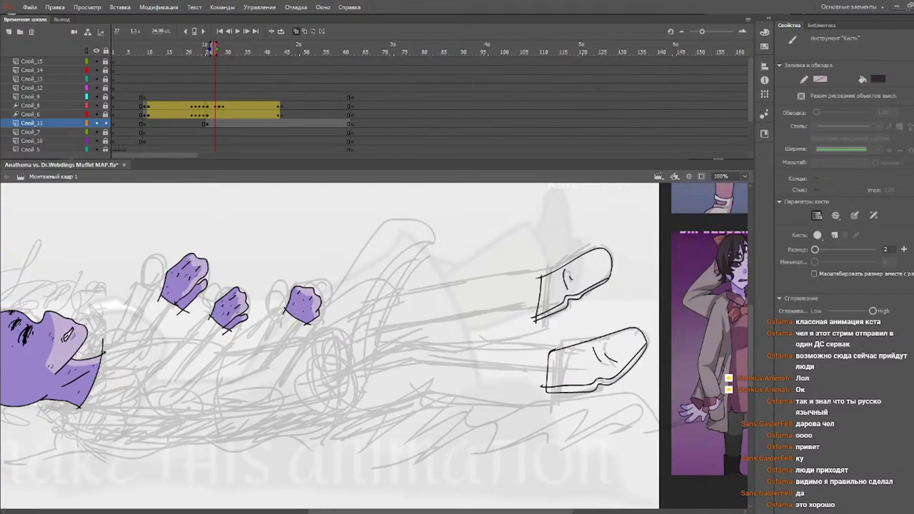
{"action": "key", "text": "k"}
{"action": "left_click", "coordinate": [591, 384]}
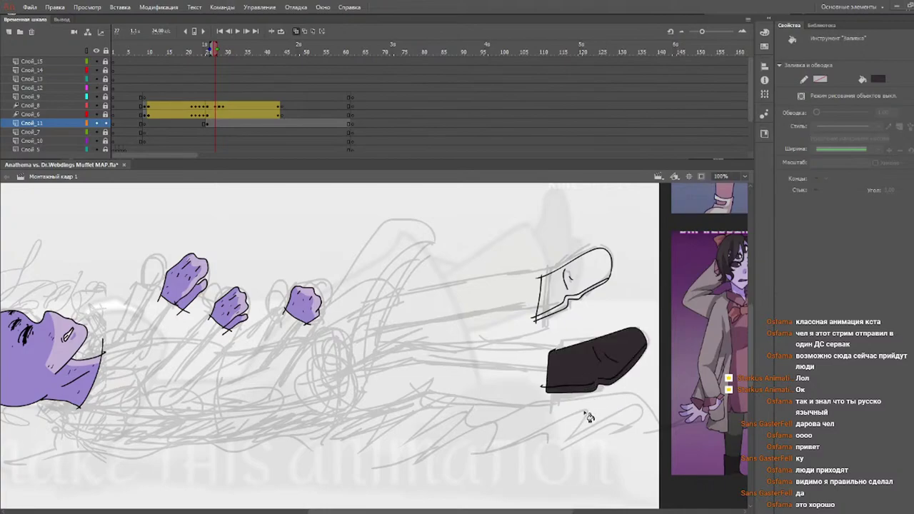
{"action": "key", "text": "ctrl+z"}
- Touch up the shoe outlines with the Brush, then fill both shoes and their soles in dark shoe colours
{"action": "key", "text": "b"}
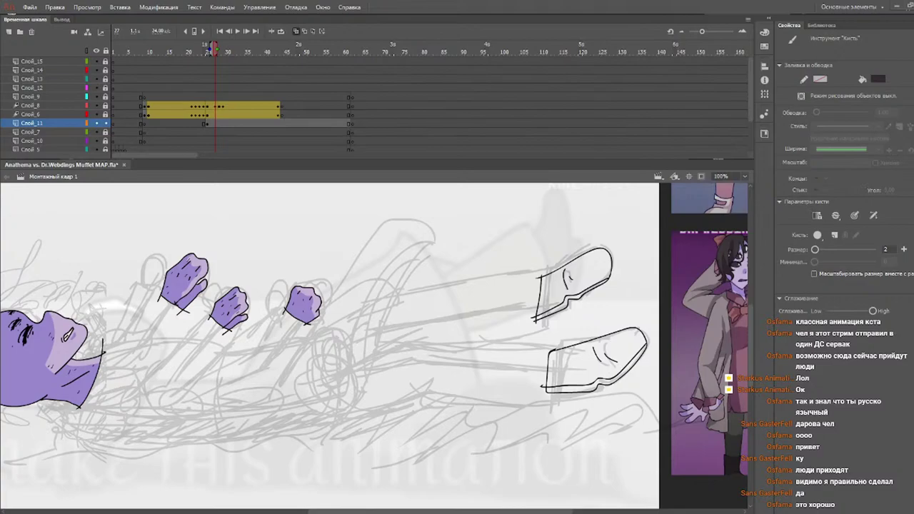
{"action": "key", "text": "k"}
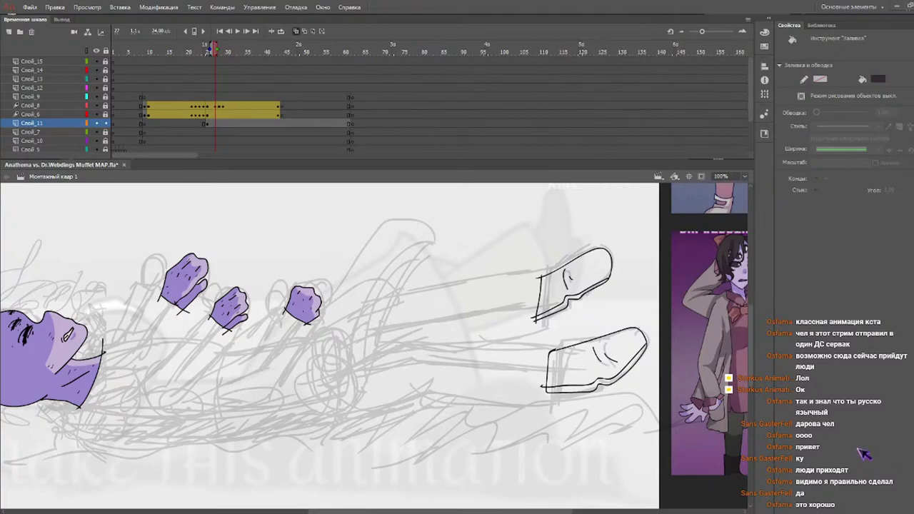
{"action": "left_click", "coordinate": [579, 378]}
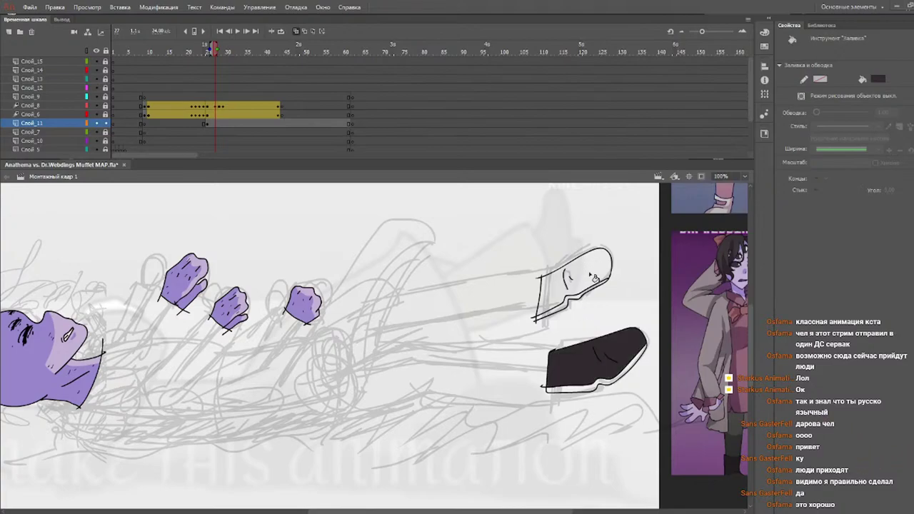
{"action": "left_click", "coordinate": [595, 279]}
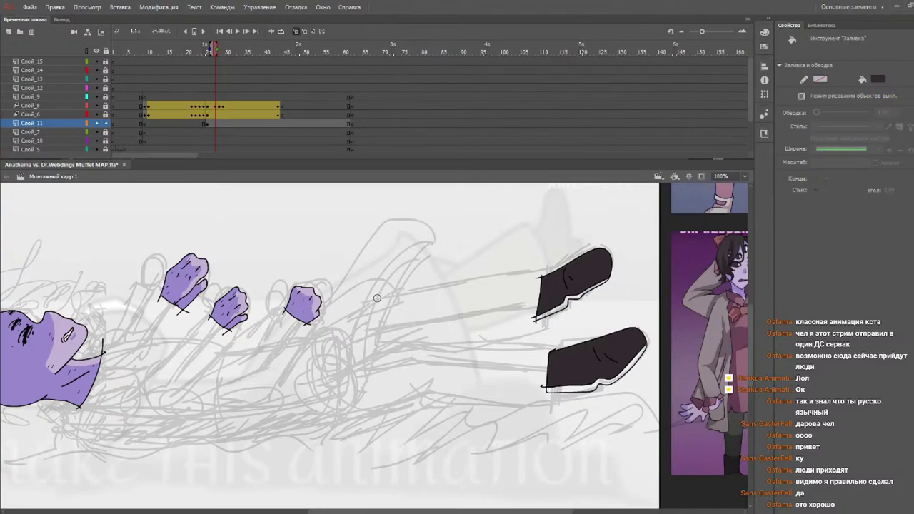
{"action": "left_click", "coordinate": [569, 304]}
{"action": "left_click", "coordinate": [592, 393]}
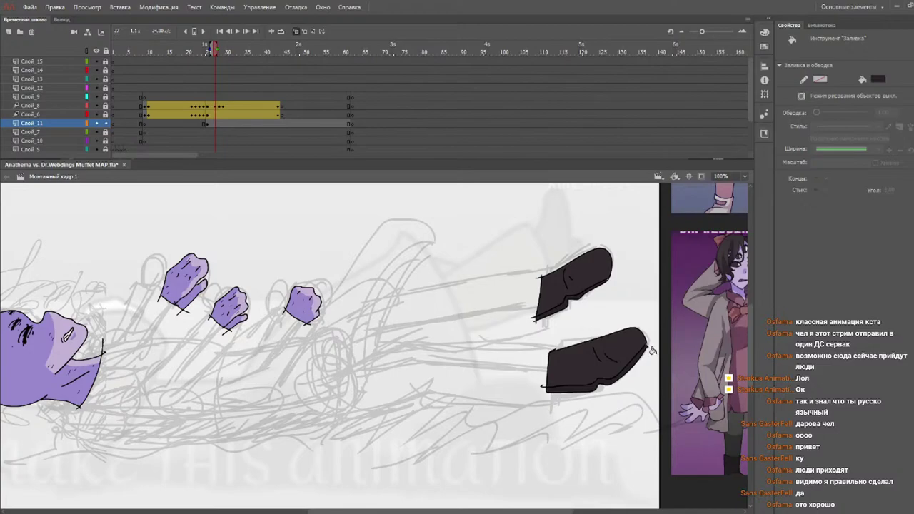
- Draw red shadow boundary lines across the upper and lower shoes, following the creases from toe to ankle
{"action": "left_click", "coordinate": [745, 176]}
{"action": "left_click", "coordinate": [746, 246]}
{"action": "left_click_drag", "start_coordinate": [387, 511], "coordinate": [471, 511]}
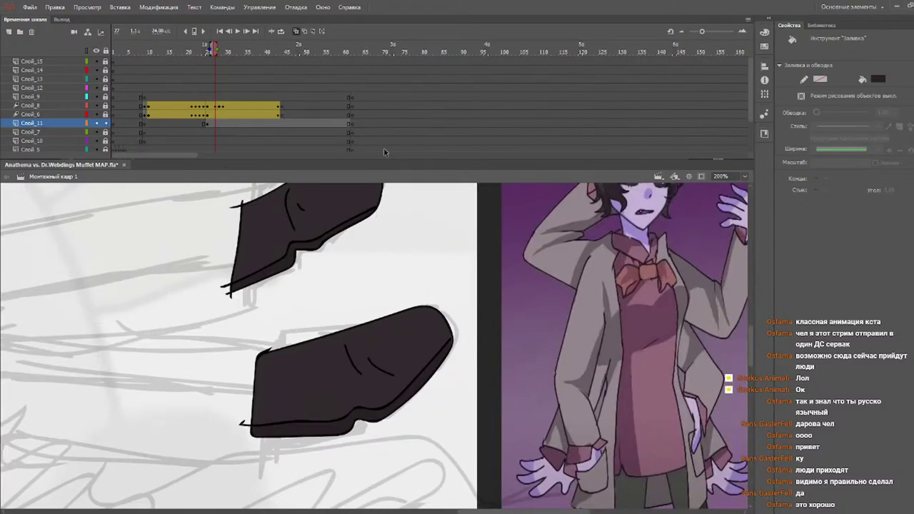
{"action": "left_click_drag", "start_coordinate": [752, 349], "coordinate": [756, 339]}
{"action": "key", "text": "b"}
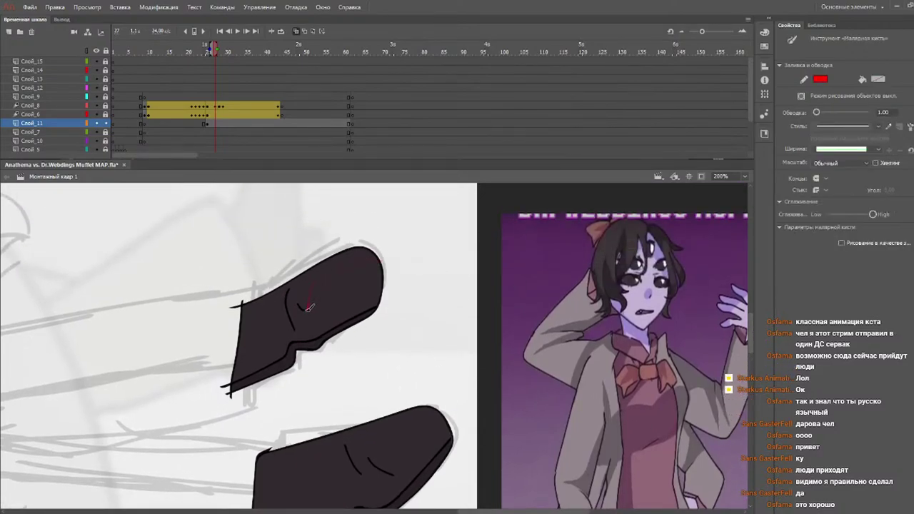
{"action": "left_click_drag", "start_coordinate": [300, 307], "coordinate": [282, 398]}
{"action": "left_click_drag", "start_coordinate": [753, 334], "coordinate": [753, 355]}
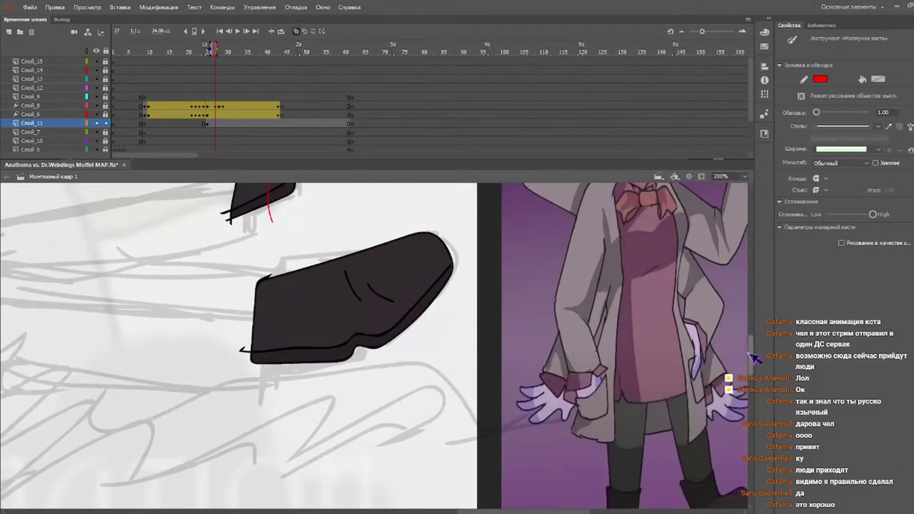
{"action": "mouse_move", "coordinate": [385, 290]}
{"action": "left_mouse_down"}
{"action": "mouse_move", "coordinate": [394, 303]}
{"action": "mouse_move", "coordinate": [365, 297]}
{"action": "mouse_move", "coordinate": [330, 391]}
{"action": "left_mouse_up"}
{"action": "left_click_drag", "start_coordinate": [386, 305], "coordinate": [390, 269]}
- Sample the shoe shadow colour from frame 22 and fill the shadow areas of both shoes at frame 25
{"action": "left_click_drag", "start_coordinate": [192, 53], "coordinate": [196, 54]}
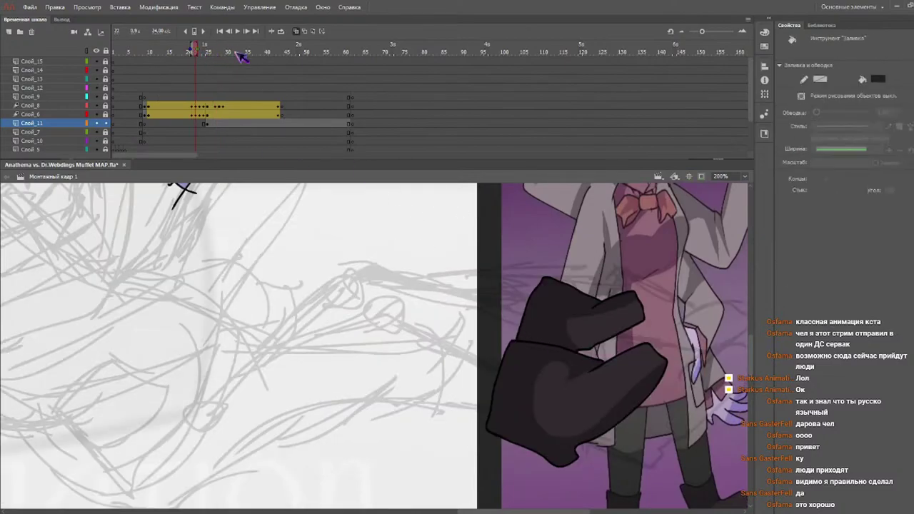
{"action": "left_click", "coordinate": [215, 51]}
{"action": "left_click_drag", "start_coordinate": [218, 51], "coordinate": [209, 50]}
{"action": "key", "text": "k"}
{"action": "left_click", "coordinate": [288, 291]}
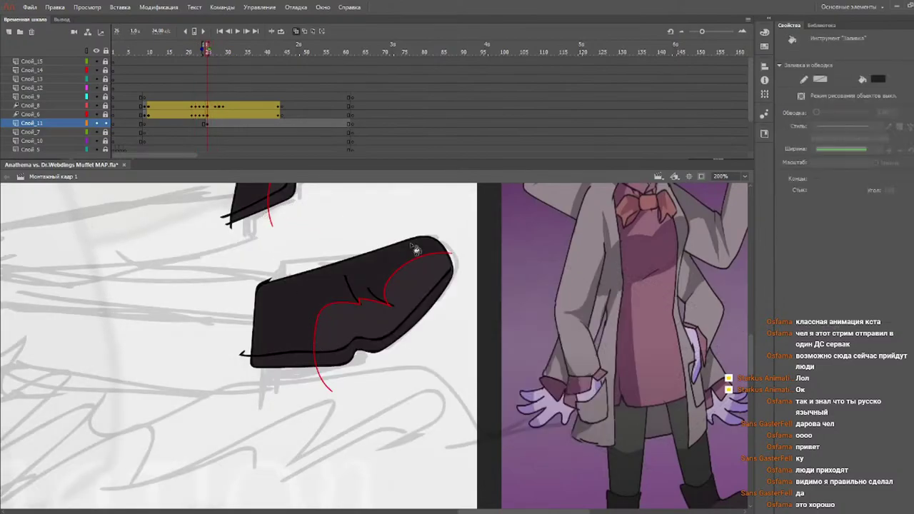
{"action": "scroll", "coordinate": [764, 360], "scroll_direction": "up", "scroll_amount": 5}
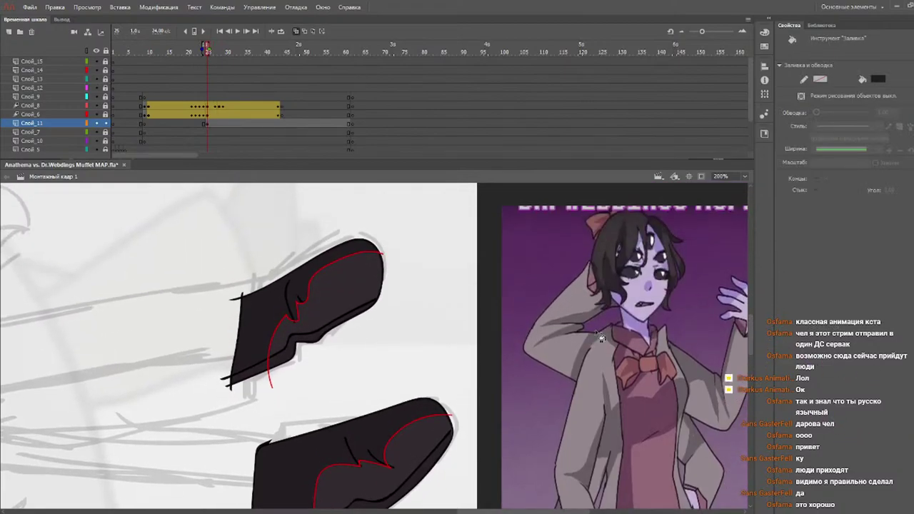
- Delete the red shadow guide lines from both shoes
{"action": "key", "text": "v"}
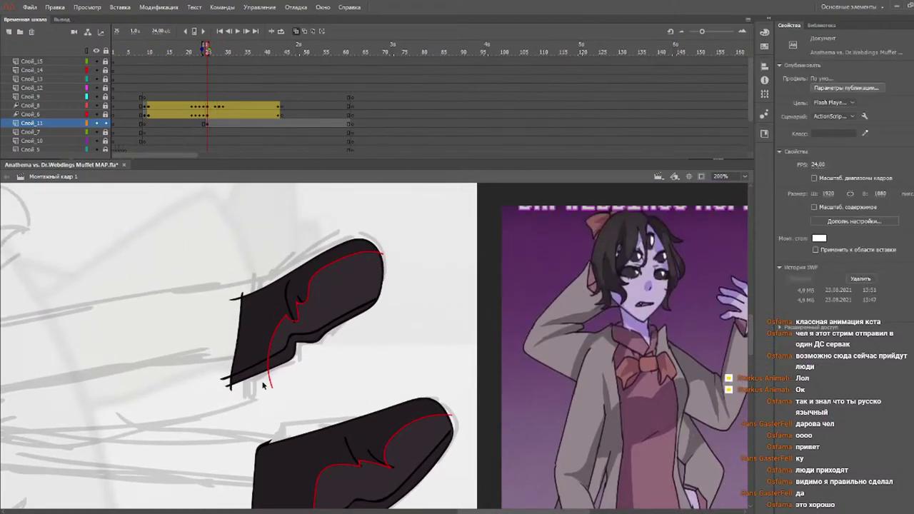
{"action": "double_click", "coordinate": [270, 379]}
{"action": "key", "text": "Delete"}
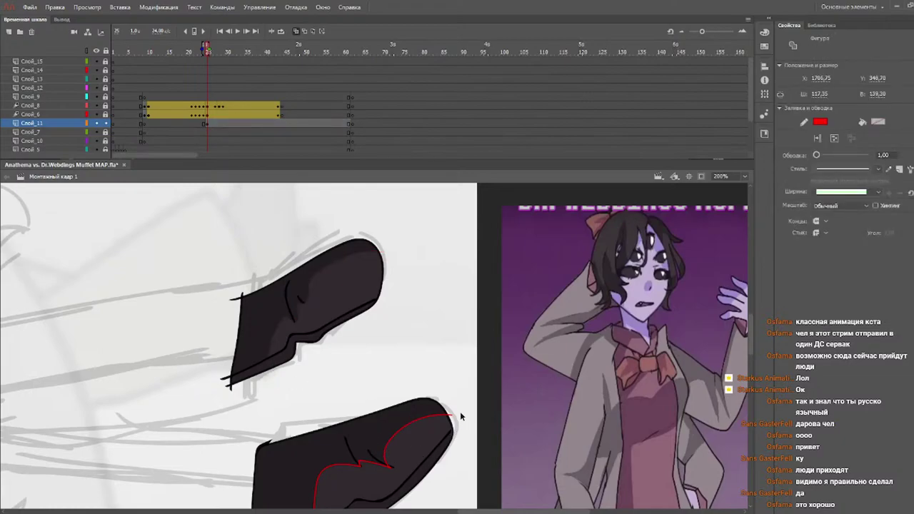
{"action": "left_click", "coordinate": [450, 415]}
{"action": "key", "text": "Delete"}
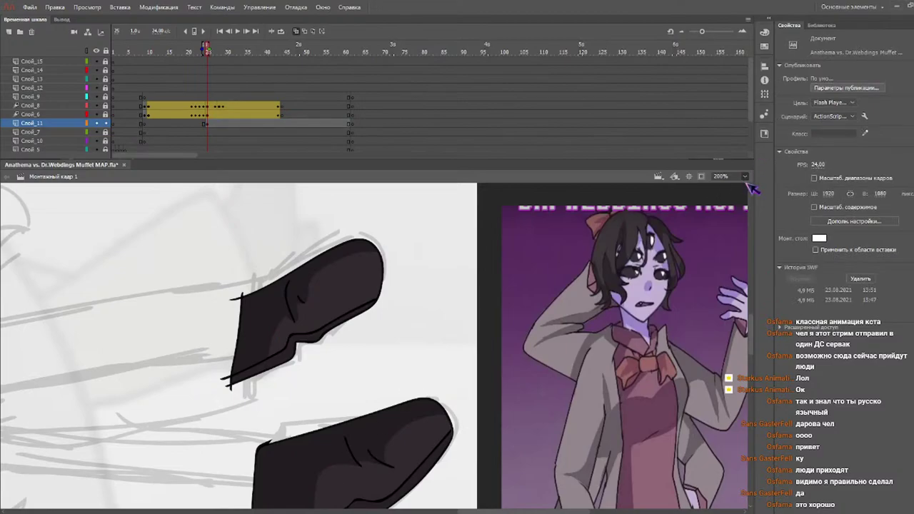
{"action": "key", "text": "ctrl+1"}
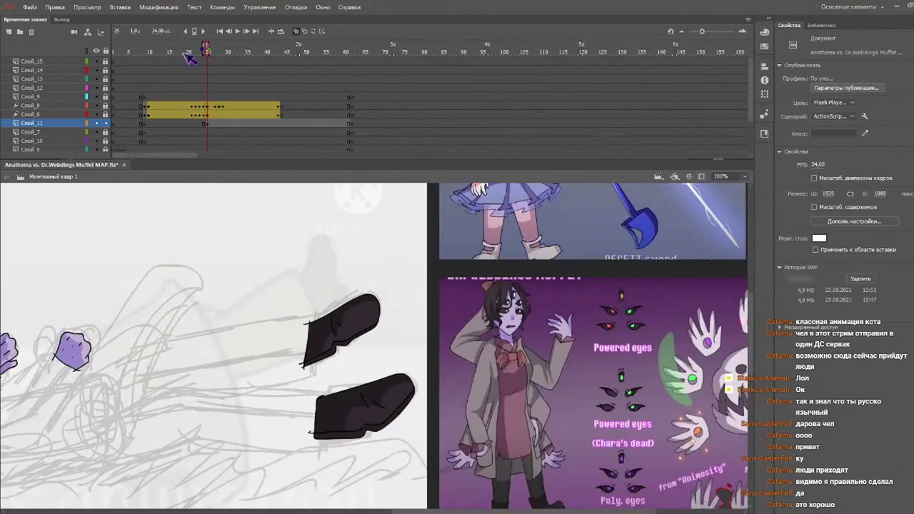
- Create a motion tween for both shoes on Слой_11, shift them slightly left to about X 1636 at frame 43, and preview the animation
{"action": "left_click_drag", "start_coordinate": [460, 241], "coordinate": [306, 461]}
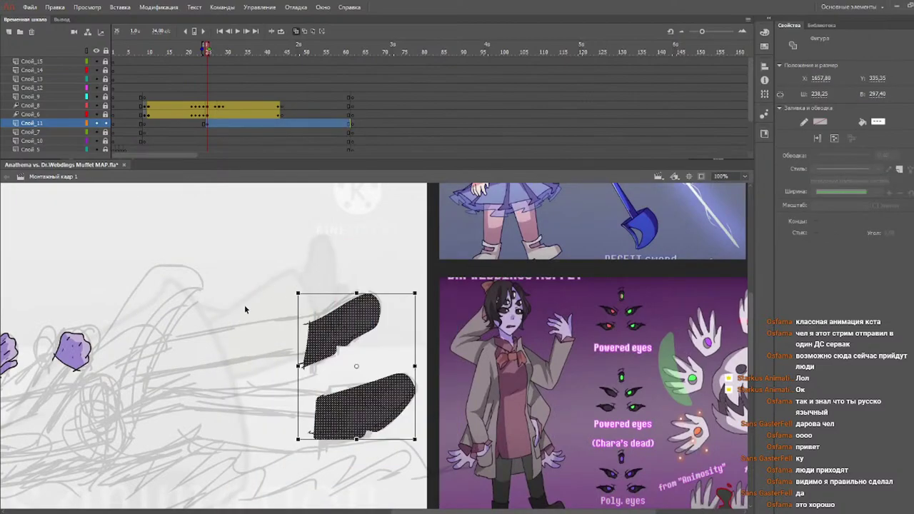
{"action": "left_click", "coordinate": [286, 47]}
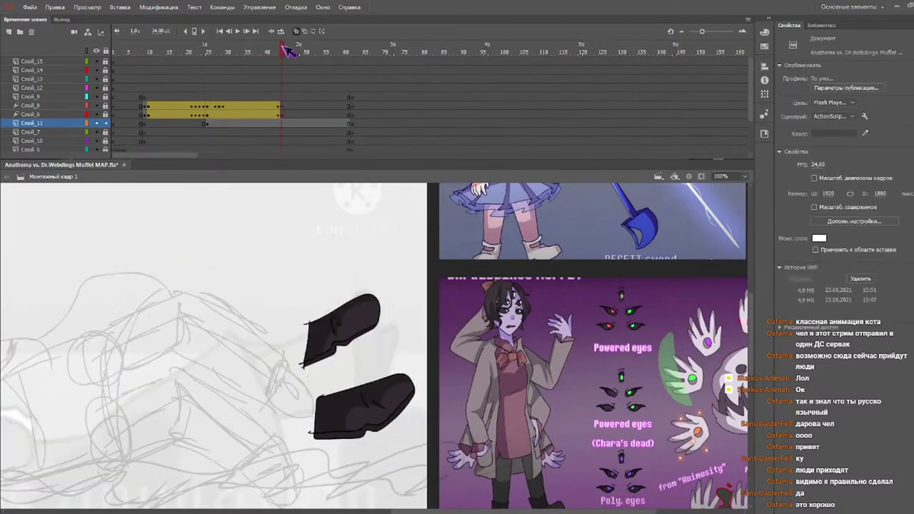
{"action": "left_click", "coordinate": [279, 124]}
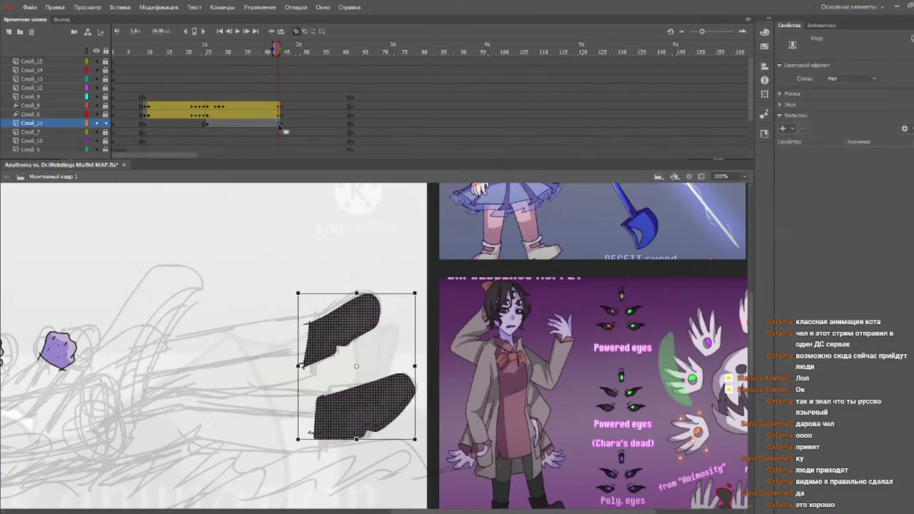
{"action": "right_click", "coordinate": [279, 126]}
{"action": "left_click", "coordinate": [298, 133]}
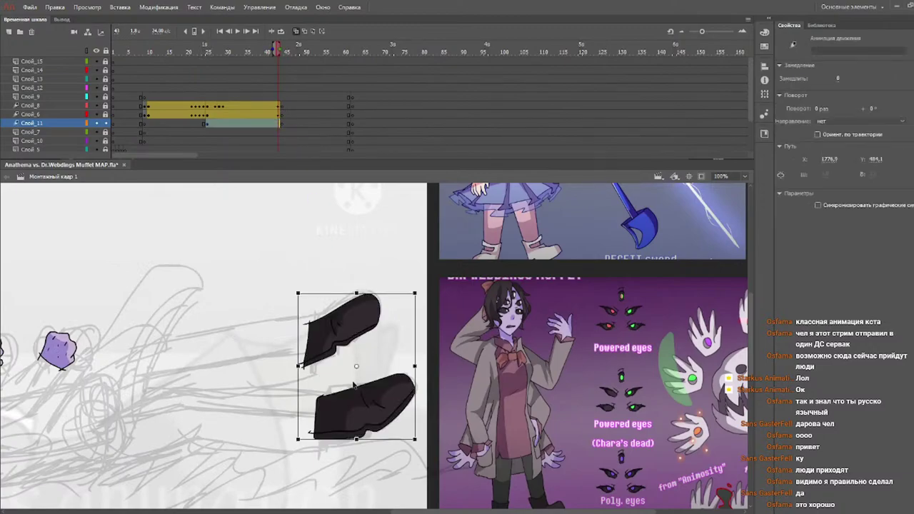
{"action": "left_click_drag", "start_coordinate": [355, 416], "coordinate": [345, 417]}
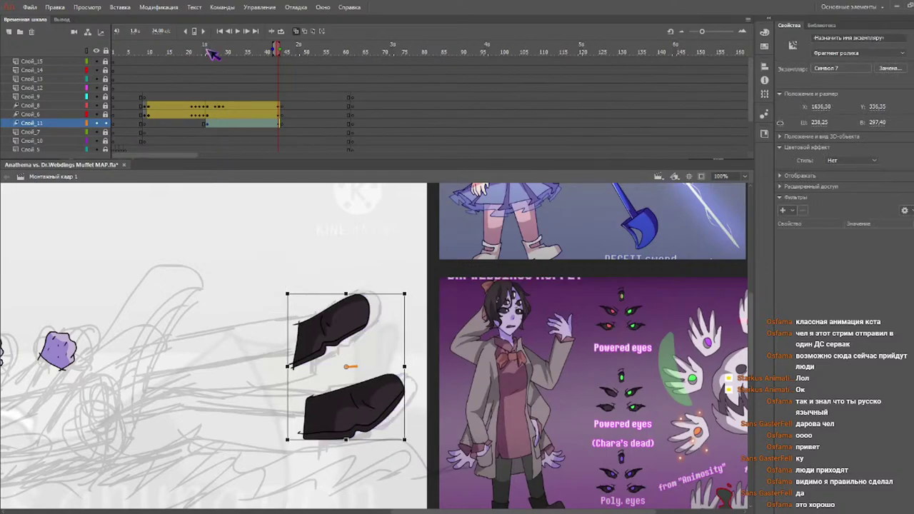
{"action": "left_click", "coordinate": [224, 52]}
{"action": "left_click_drag", "start_coordinate": [234, 57], "coordinate": [155, 68]}
{"action": "key", "text": "Return"}
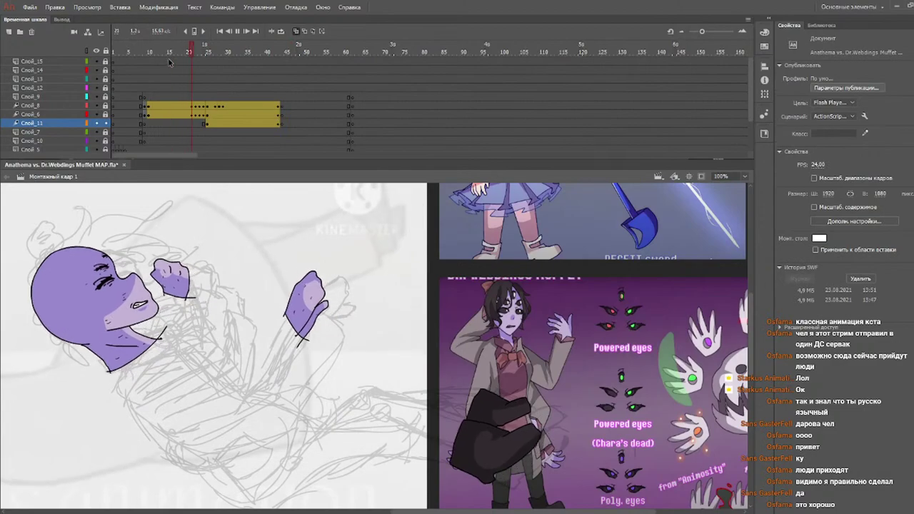
- Unlock Слой_9 and insert blank keyframes at frames 10 to 13 for the hair
{"action": "left_click_drag", "start_coordinate": [170, 50], "coordinate": [148, 62]}
{"action": "left_click_drag", "start_coordinate": [402, 512], "coordinate": [328, 506]}
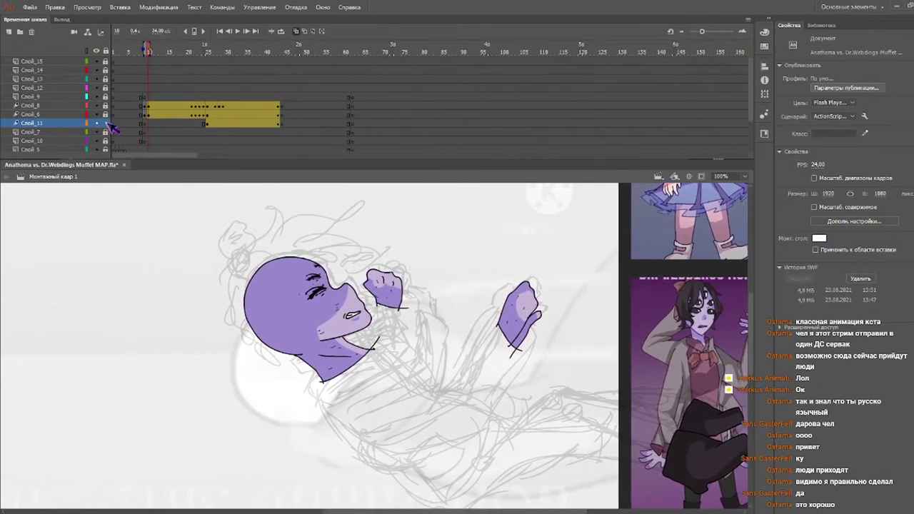
{"action": "left_click", "coordinate": [105, 96]}
{"action": "left_click", "coordinate": [148, 98]}
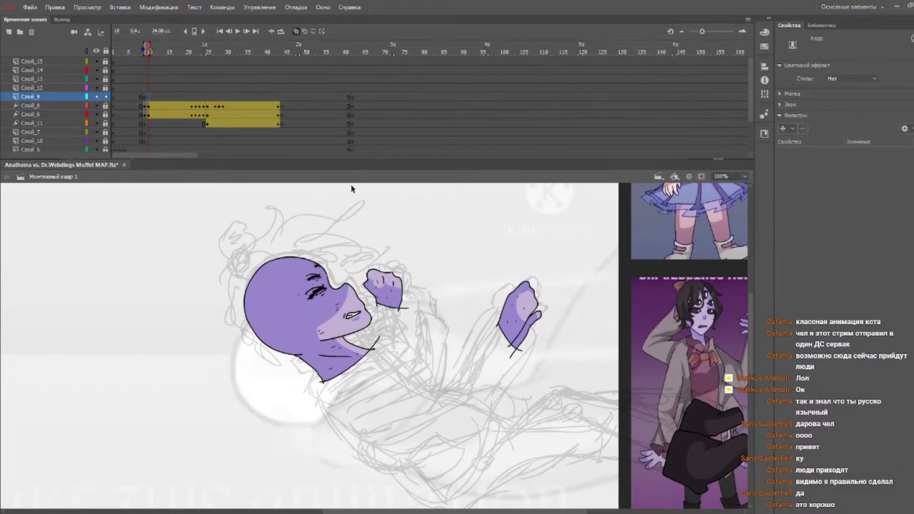
{"action": "left_click", "coordinate": [283, 104]}
{"action": "left_click", "coordinate": [154, 99]}
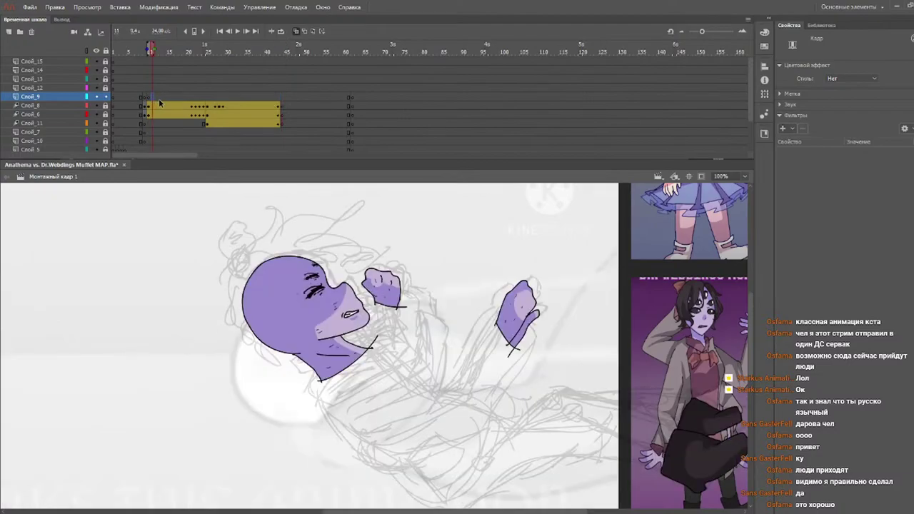
{"action": "left_click", "coordinate": [156, 99]}
{"action": "key", "text": "F7"}
{"action": "left_click", "coordinate": [160, 98]}
{"action": "key", "text": "F7"}
{"action": "left_click", "coordinate": [149, 99]}
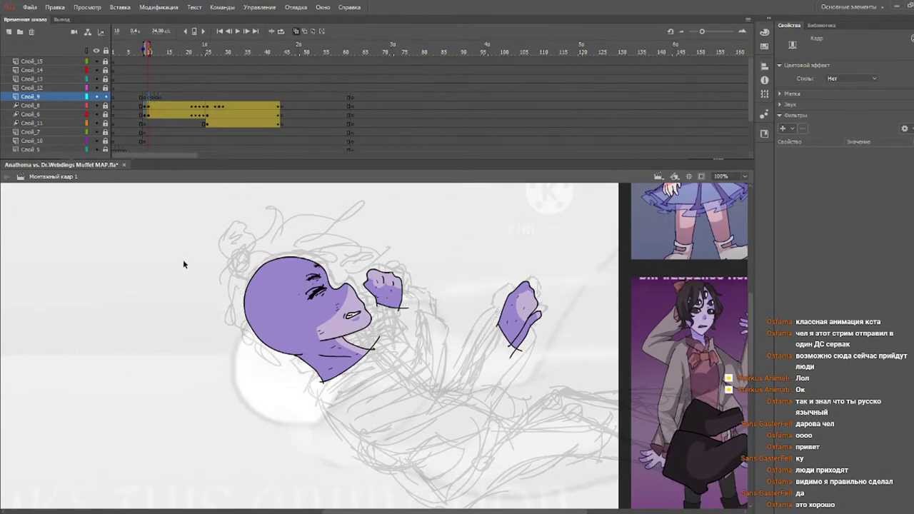
{"action": "key", "text": "b"}
{"action": "left_click_drag", "start_coordinate": [237, 248], "coordinate": [258, 243]}
{"action": "mouse_move", "coordinate": [277, 207]}
{"action": "left_mouse_down"}
{"action": "mouse_move", "coordinate": [330, 213]}
{"action": "mouse_move", "coordinate": [328, 241]}
{"action": "mouse_move", "coordinate": [360, 252]}
{"action": "mouse_move", "coordinate": [295, 289]}
{"action": "mouse_move", "coordinate": [308, 320]}
{"action": "left_mouse_up"}
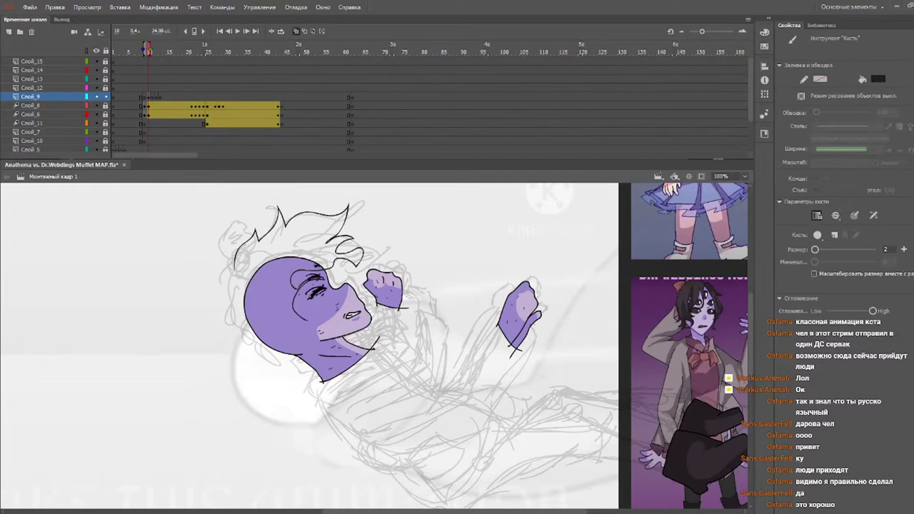
{"action": "key", "text": "Delete"}
- Set the Brush fill to black and ink the hair's top spikes, face strands and nape line at frame 10, clearing an unsatisfactory first attempt
{"action": "left_click", "coordinate": [880, 80]}
{"action": "mouse_move", "coordinate": [232, 275]}
{"action": "left_mouse_down"}
{"action": "mouse_move", "coordinate": [277, 211]}
{"action": "mouse_move", "coordinate": [305, 226]}
{"action": "mouse_move", "coordinate": [344, 223]}
{"action": "mouse_move", "coordinate": [356, 247]}
{"action": "mouse_move", "coordinate": [346, 270]}
{"action": "mouse_move", "coordinate": [321, 272]}
{"action": "mouse_move", "coordinate": [293, 294]}
{"action": "mouse_move", "coordinate": [304, 317]}
{"action": "mouse_move", "coordinate": [322, 314]}
{"action": "mouse_move", "coordinate": [323, 339]}
{"action": "left_mouse_up"}
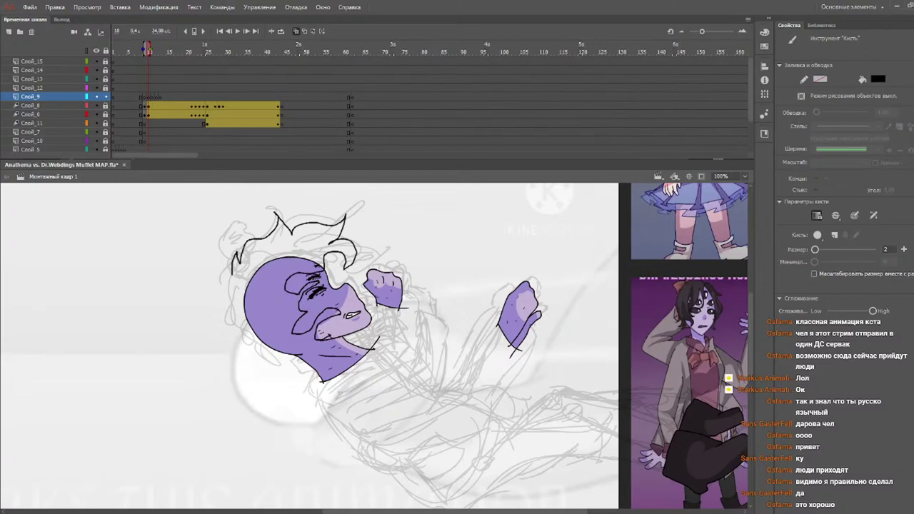
{"action": "key", "text": "ctrl+a"}
{"action": "key", "text": "Delete"}
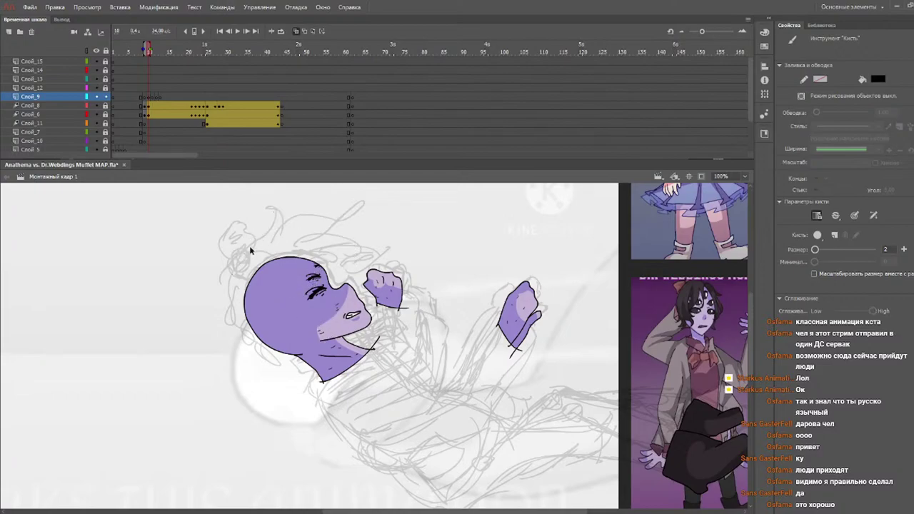
{"action": "mouse_move", "coordinate": [242, 251]}
{"action": "left_mouse_down"}
{"action": "mouse_move", "coordinate": [268, 208]}
{"action": "mouse_move", "coordinate": [357, 269]}
{"action": "mouse_move", "coordinate": [322, 265]}
{"action": "mouse_move", "coordinate": [284, 282]}
{"action": "left_mouse_up"}
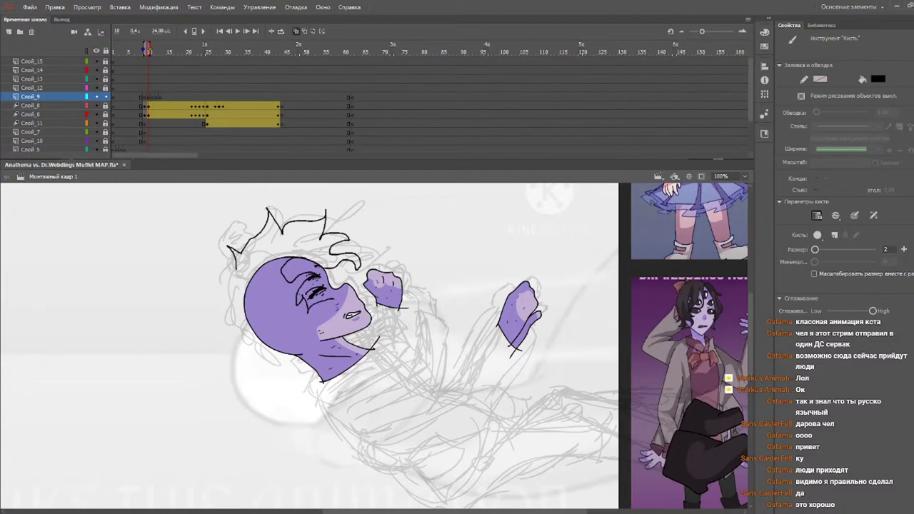
{"action": "mouse_move", "coordinate": [322, 324]}
{"action": "left_mouse_down"}
{"action": "mouse_move", "coordinate": [371, 319]}
{"action": "mouse_move", "coordinate": [301, 362]}
{"action": "mouse_move", "coordinate": [238, 347]}
{"action": "left_mouse_up"}
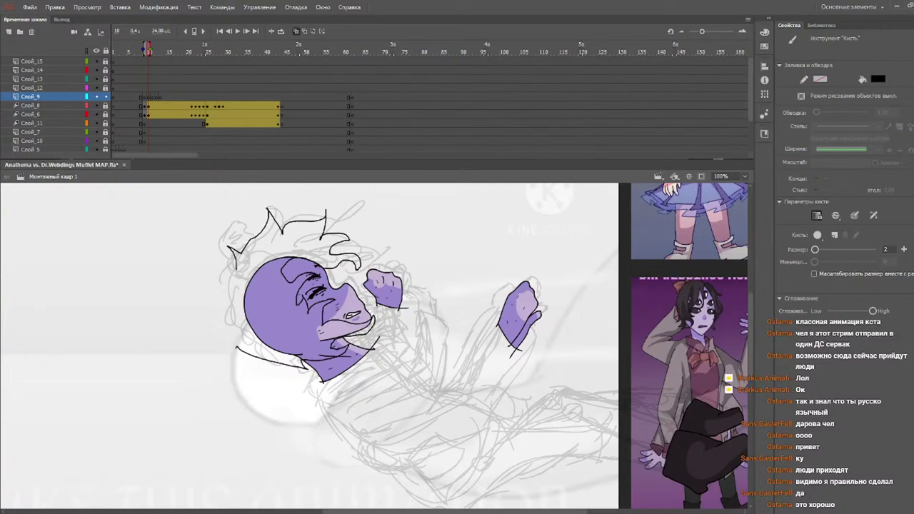
- Ink the spiky back of the hair down to the nape, erasing part of the nape line and reworking the forehead strands
{"action": "key", "text": "e"}
{"action": "left_click_drag", "start_coordinate": [246, 355], "coordinate": [261, 357]}
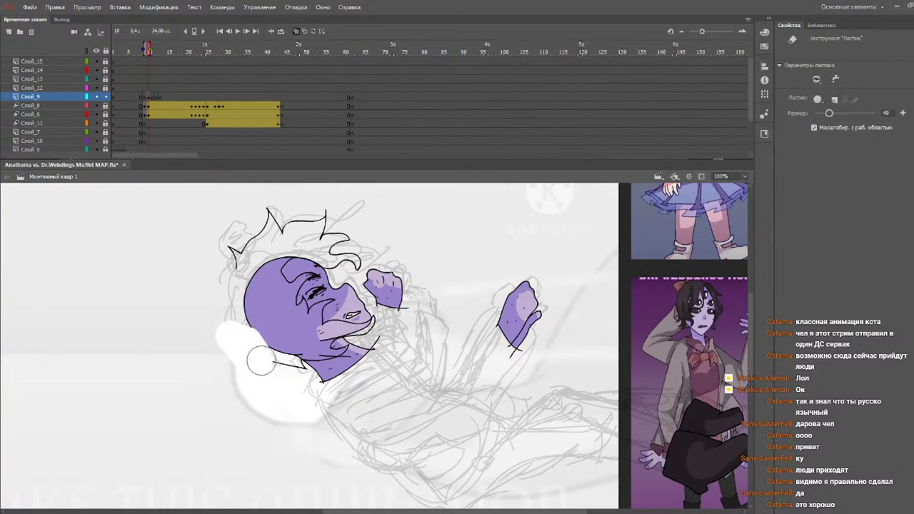
{"action": "key", "text": "b"}
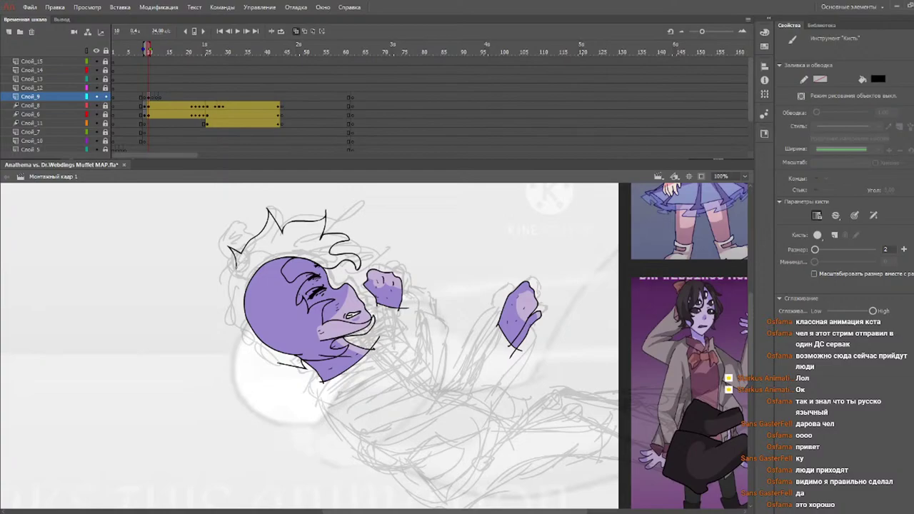
{"action": "mouse_move", "coordinate": [218, 301]}
{"action": "left_mouse_down"}
{"action": "mouse_move", "coordinate": [258, 342]}
{"action": "mouse_move", "coordinate": [270, 341]}
{"action": "left_mouse_up"}
{"action": "key", "text": "e"}
{"action": "key", "text": "b"}
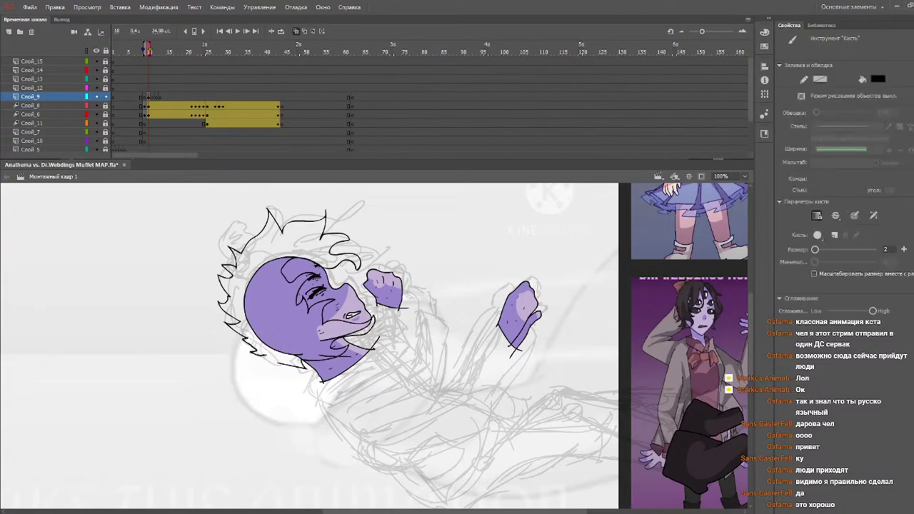
{"action": "left_click_drag", "start_coordinate": [303, 367], "coordinate": [305, 369]}
{"action": "key", "text": "ctrl+z"}
{"action": "key", "text": "e"}
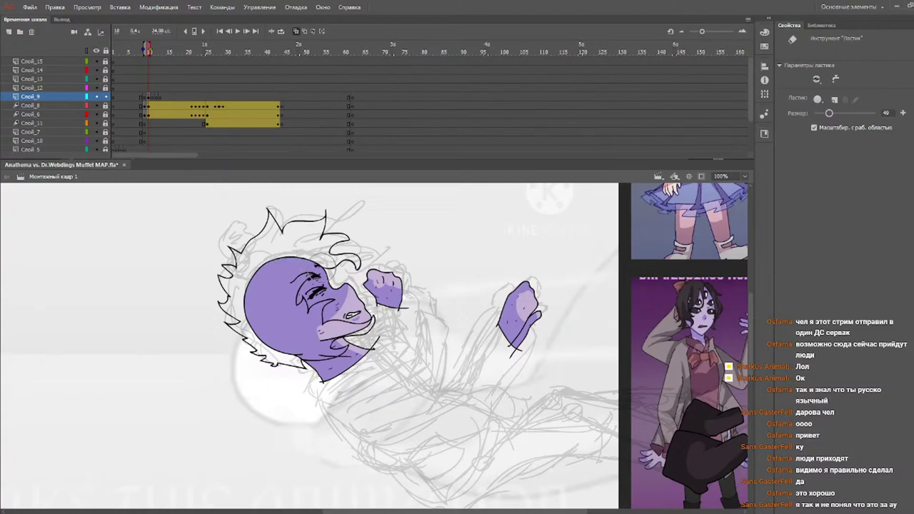
{"action": "key", "text": "b"}
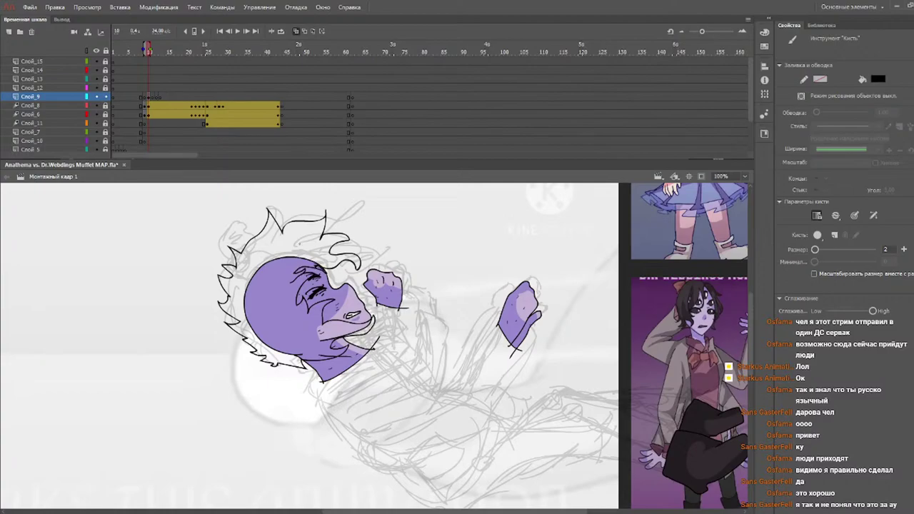
- Hide Слой_8 and Слой_6, then redraw the hair outline at frame 11 of Слой_9 over the onion-skinned previous frame
{"action": "left_click", "coordinate": [150, 52]}
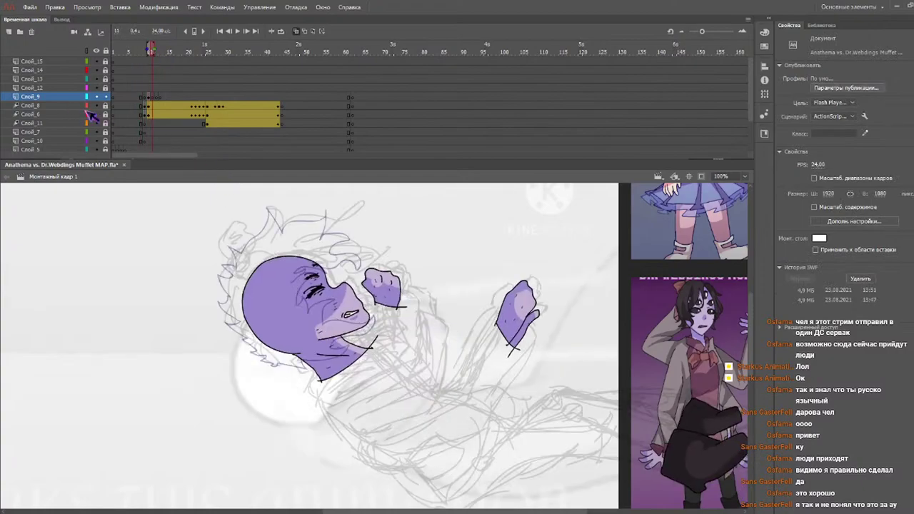
{"action": "left_click", "coordinate": [97, 105]}
{"action": "left_click", "coordinate": [97, 114]}
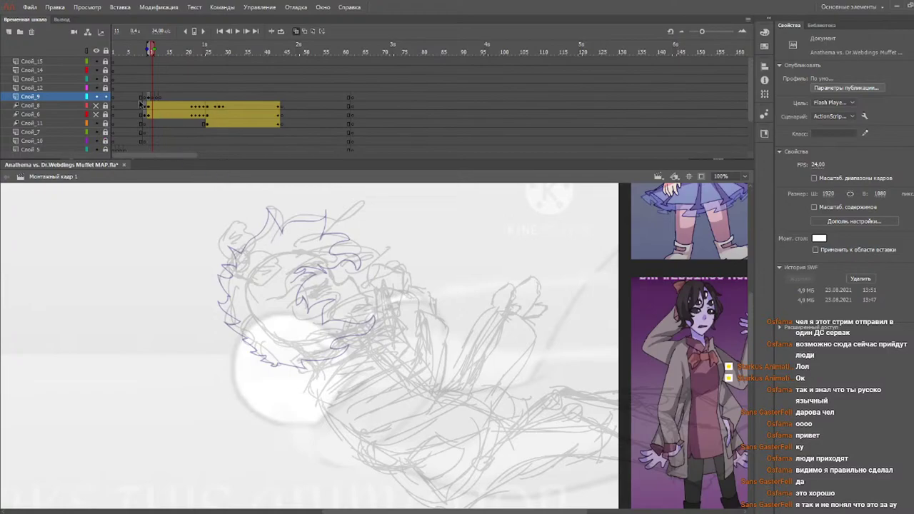
{"action": "left_click_drag", "start_coordinate": [96, 114], "coordinate": [96, 105]}
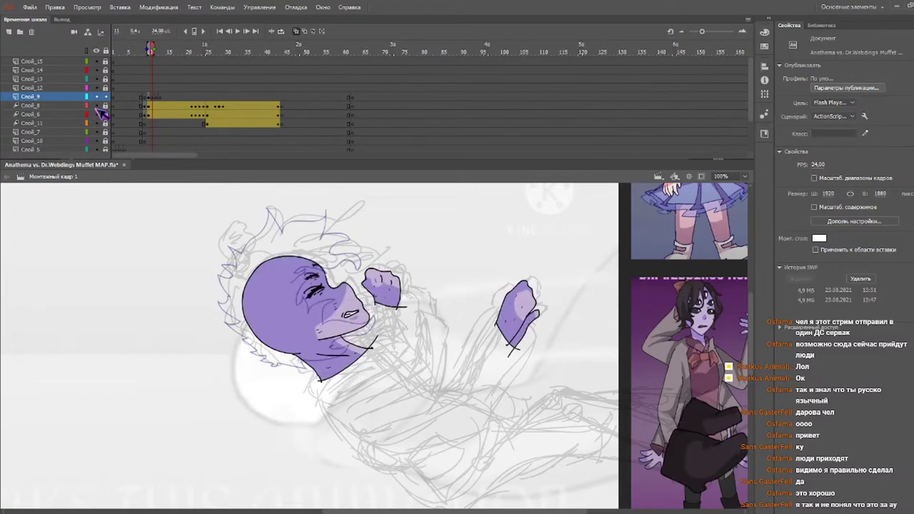
{"action": "left_click", "coordinate": [97, 105]}
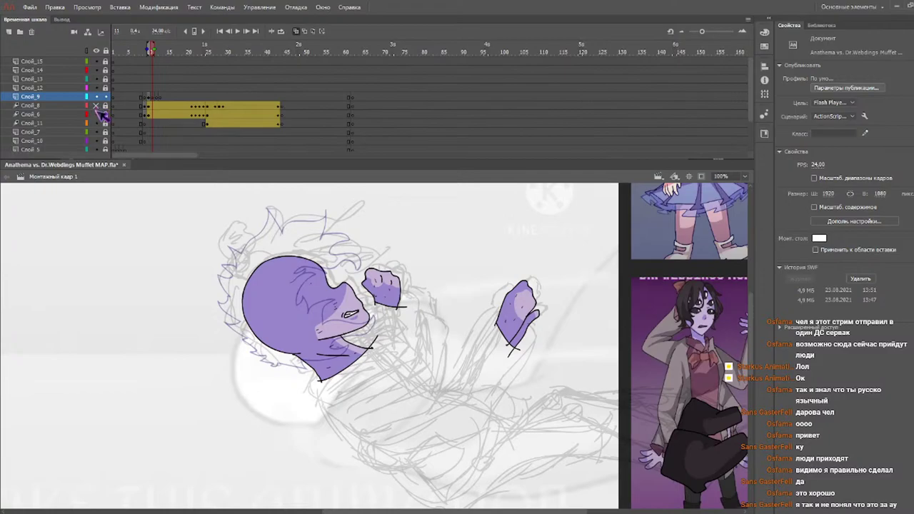
{"action": "left_click", "coordinate": [96, 115]}
{"action": "mouse_move", "coordinate": [233, 249]}
{"action": "left_mouse_down"}
{"action": "mouse_move", "coordinate": [267, 209]}
{"action": "mouse_move", "coordinate": [283, 234]}
{"action": "mouse_move", "coordinate": [327, 209]}
{"action": "mouse_move", "coordinate": [362, 273]}
{"action": "mouse_move", "coordinate": [325, 266]}
{"action": "mouse_move", "coordinate": [290, 277]}
{"action": "mouse_move", "coordinate": [306, 279]}
{"action": "mouse_move", "coordinate": [315, 314]}
{"action": "mouse_move", "coordinate": [334, 299]}
{"action": "mouse_move", "coordinate": [355, 315]}
{"action": "mouse_move", "coordinate": [364, 308]}
{"action": "mouse_move", "coordinate": [344, 338]}
{"action": "mouse_move", "coordinate": [358, 340]}
{"action": "mouse_move", "coordinate": [296, 357]}
{"action": "mouse_move", "coordinate": [305, 364]}
{"action": "mouse_move", "coordinate": [239, 352]}
{"action": "mouse_move", "coordinate": [222, 314]}
{"action": "left_mouse_up"}
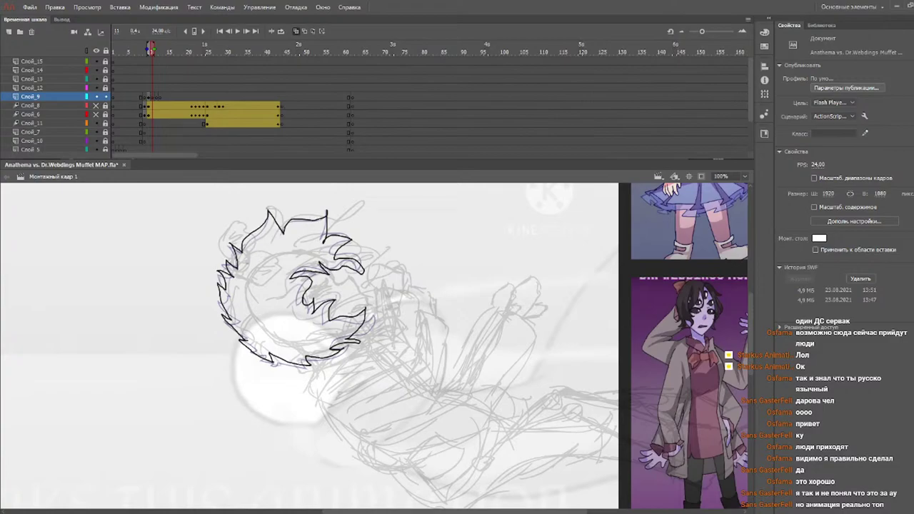
- Redraw the hair's top spikes, face strands and nape line at frame 12 of Слой_9 over the onion-skinned previous frame
{"action": "key", "text": "b"}
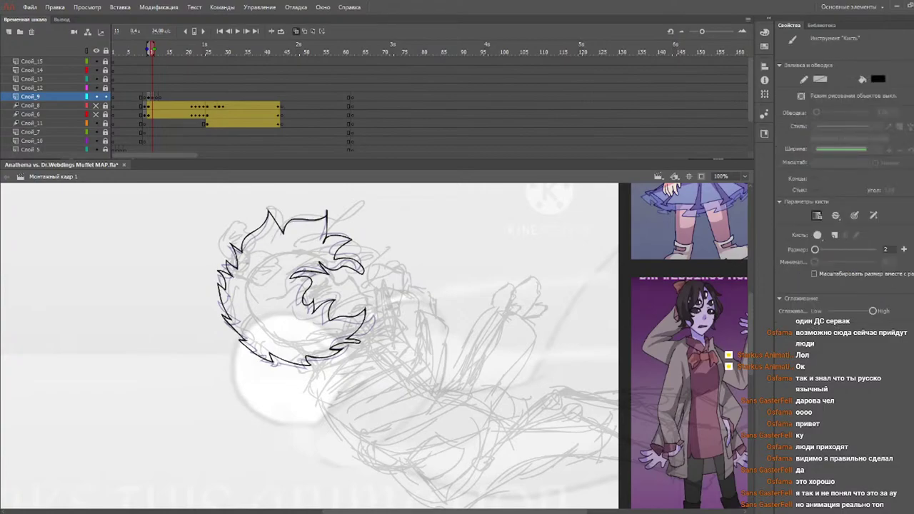
{"action": "left_click_drag", "start_coordinate": [139, 49], "coordinate": [157, 47]}
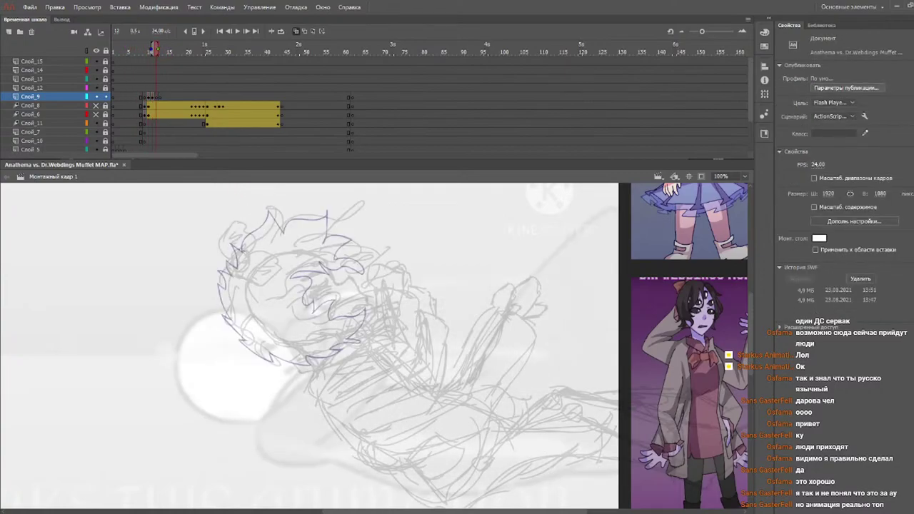
{"action": "mouse_move", "coordinate": [241, 251]}
{"action": "left_mouse_down"}
{"action": "mouse_move", "coordinate": [247, 221]}
{"action": "mouse_move", "coordinate": [259, 228]}
{"action": "mouse_move", "coordinate": [272, 210]}
{"action": "mouse_move", "coordinate": [286, 232]}
{"action": "mouse_move", "coordinate": [323, 207]}
{"action": "mouse_move", "coordinate": [329, 239]}
{"action": "mouse_move", "coordinate": [351, 245]}
{"action": "mouse_move", "coordinate": [338, 258]}
{"action": "mouse_move", "coordinate": [365, 272]}
{"action": "mouse_move", "coordinate": [318, 260]}
{"action": "mouse_move", "coordinate": [326, 274]}
{"action": "mouse_move", "coordinate": [297, 274]}
{"action": "mouse_move", "coordinate": [306, 304]}
{"action": "mouse_move", "coordinate": [361, 307]}
{"action": "mouse_move", "coordinate": [345, 335]}
{"action": "left_mouse_up"}
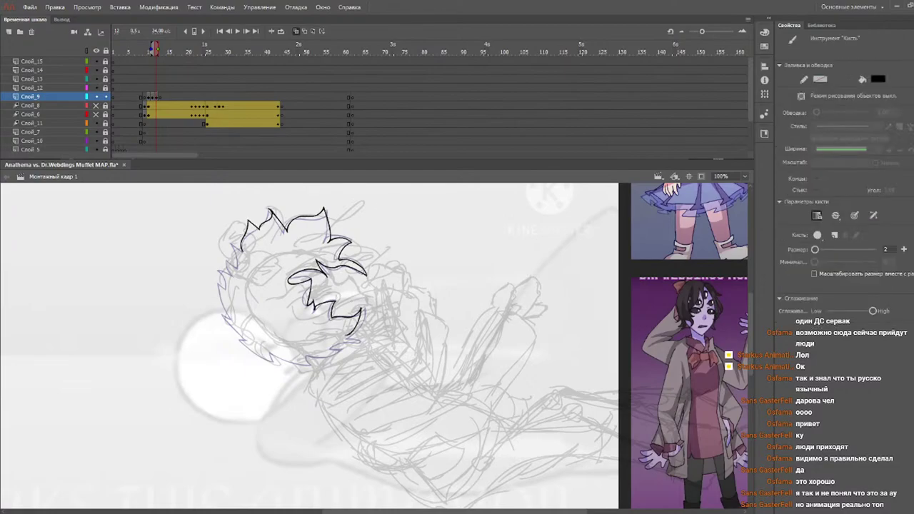
{"action": "key", "text": "e"}
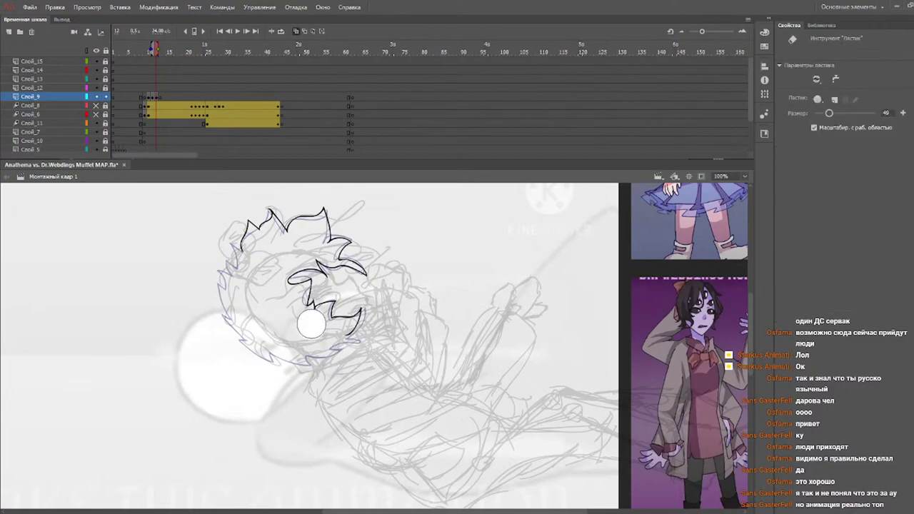
{"action": "key", "text": "b"}
{"action": "mouse_move", "coordinate": [367, 334]}
{"action": "left_mouse_down"}
{"action": "mouse_move", "coordinate": [323, 354]}
{"action": "mouse_move", "coordinate": [268, 356]}
{"action": "left_mouse_up"}
{"action": "key", "text": "e"}
{"action": "key", "text": "b"}
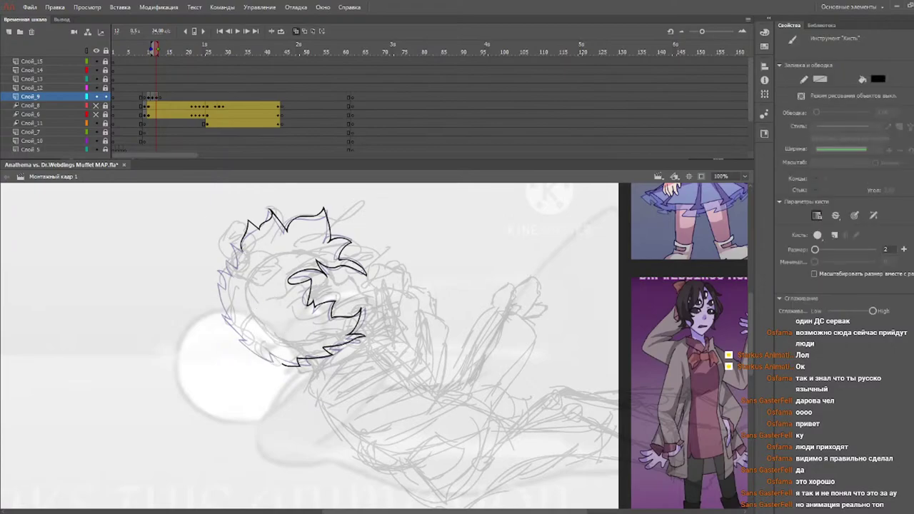
- Ink the spiky back of the hair down to the nape at frame 12, erasing and redrawing its lower part
{"action": "mouse_move", "coordinate": [230, 270]}
{"action": "left_mouse_down"}
{"action": "mouse_move", "coordinate": [221, 289]}
{"action": "mouse_move", "coordinate": [254, 339]}
{"action": "left_mouse_up"}
{"action": "key", "text": "e"}
{"action": "left_click", "coordinate": [258, 338]}
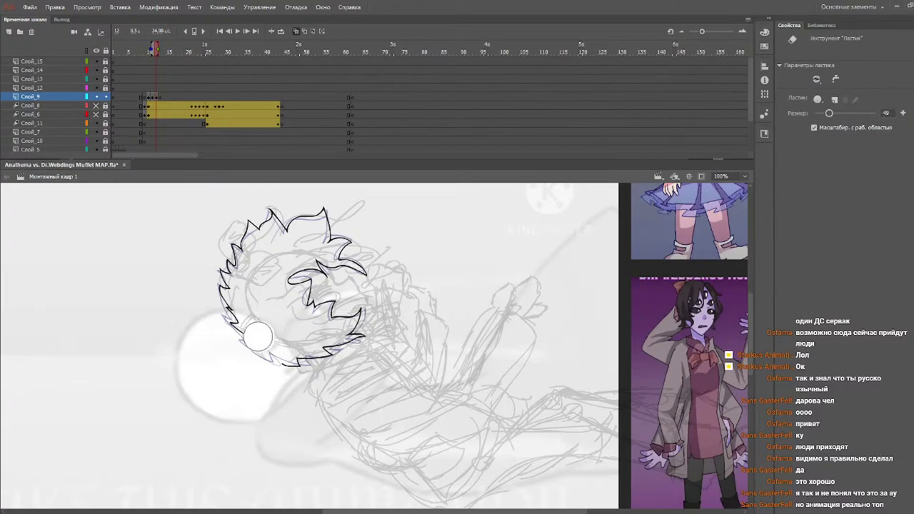
{"action": "key", "text": "b"}
{"action": "left_click_drag", "start_coordinate": [237, 332], "coordinate": [273, 356]}
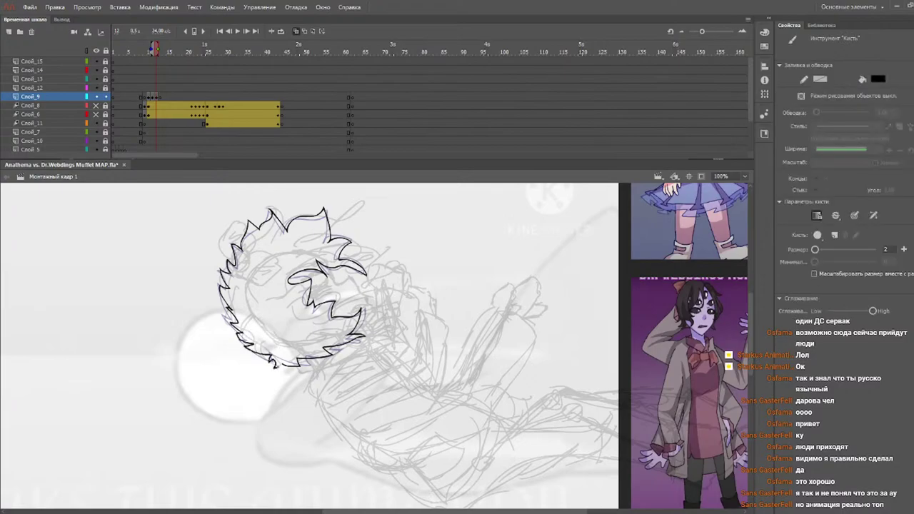
- Redraw the full hair outline at frame 13 of Слой_9, undoing and redoing unsatisfactory strokes
{"action": "left_click", "coordinate": [137, 50]}
{"action": "left_click_drag", "start_coordinate": [141, 51], "coordinate": [159, 52]}
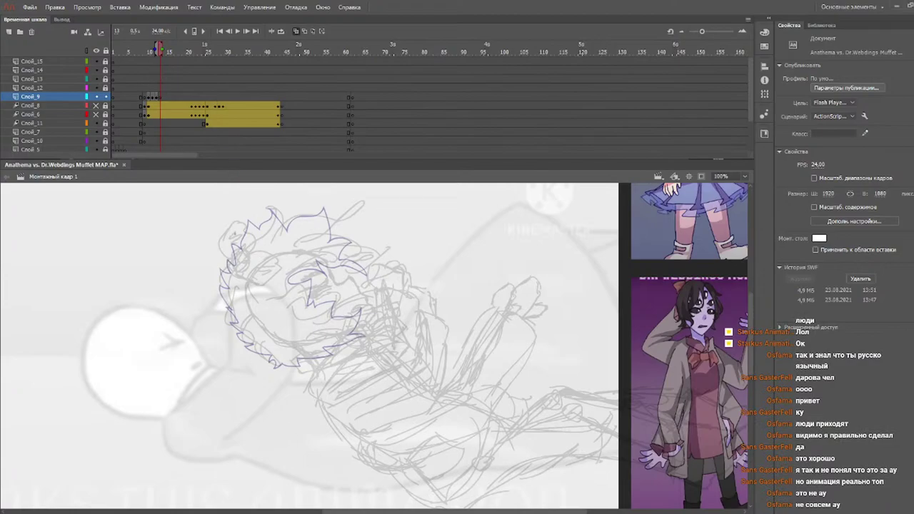
{"action": "mouse_move", "coordinate": [240, 246]}
{"action": "left_mouse_down"}
{"action": "mouse_move", "coordinate": [247, 222]}
{"action": "mouse_move", "coordinate": [274, 209]}
{"action": "mouse_move", "coordinate": [288, 224]}
{"action": "mouse_move", "coordinate": [323, 205]}
{"action": "mouse_move", "coordinate": [333, 245]}
{"action": "mouse_move", "coordinate": [352, 243]}
{"action": "mouse_move", "coordinate": [367, 269]}
{"action": "mouse_move", "coordinate": [318, 261]}
{"action": "left_mouse_up"}
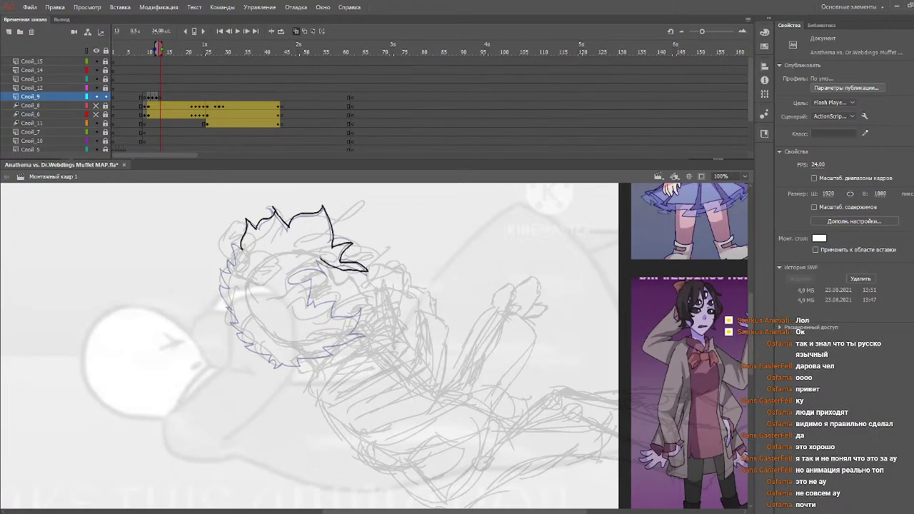
{"action": "key", "text": "ctrl+z"}
{"action": "mouse_move", "coordinate": [240, 247]}
{"action": "left_mouse_down"}
{"action": "mouse_move", "coordinate": [248, 224]}
{"action": "mouse_move", "coordinate": [272, 211]}
{"action": "mouse_move", "coordinate": [284, 228]}
{"action": "mouse_move", "coordinate": [321, 208]}
{"action": "mouse_move", "coordinate": [330, 244]}
{"action": "mouse_move", "coordinate": [354, 241]}
{"action": "mouse_move", "coordinate": [344, 255]}
{"action": "mouse_move", "coordinate": [366, 271]}
{"action": "mouse_move", "coordinate": [319, 262]}
{"action": "mouse_move", "coordinate": [323, 274]}
{"action": "mouse_move", "coordinate": [287, 278]}
{"action": "mouse_move", "coordinate": [307, 285]}
{"action": "mouse_move", "coordinate": [310, 304]}
{"action": "mouse_move", "coordinate": [335, 300]}
{"action": "mouse_move", "coordinate": [337, 319]}
{"action": "mouse_move", "coordinate": [360, 309]}
{"action": "mouse_move", "coordinate": [358, 337]}
{"action": "mouse_move", "coordinate": [318, 347]}
{"action": "left_mouse_up"}
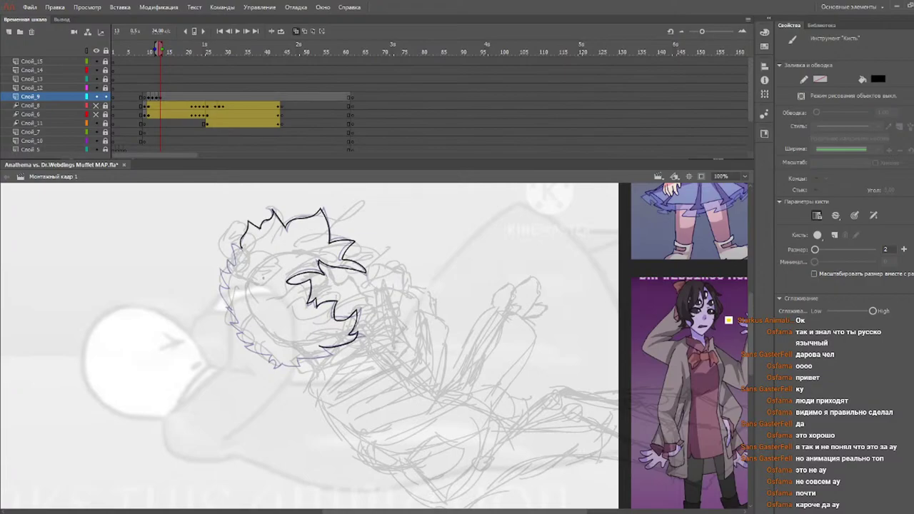
{"action": "mouse_move", "coordinate": [237, 244]}
{"action": "left_mouse_down"}
{"action": "mouse_move", "coordinate": [222, 279]}
{"action": "mouse_move", "coordinate": [239, 318]}
{"action": "left_mouse_up"}
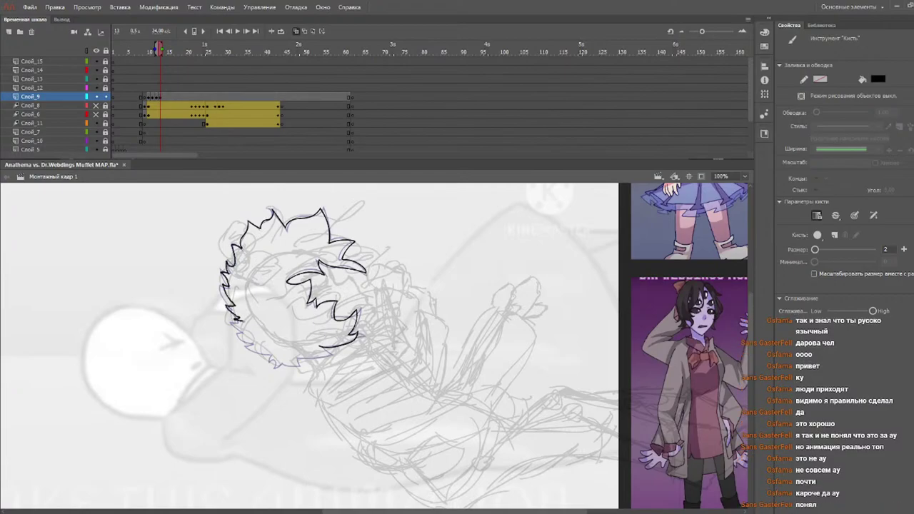
{"action": "left_click_drag", "start_coordinate": [251, 339], "coordinate": [304, 354]}
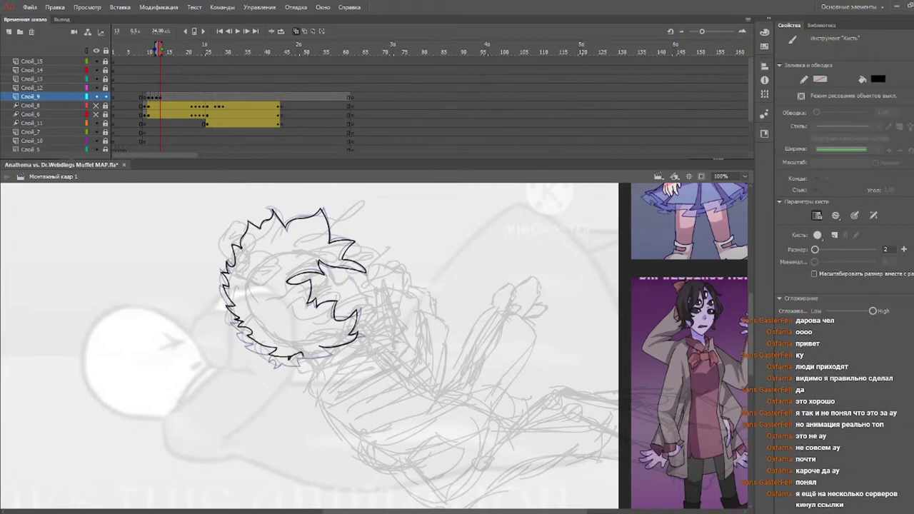
{"action": "key", "text": "ctrl+z"}
- Insert a blank keyframe at frame 14 of Слой_9 and play back the hair animation
{"action": "key", "text": "F7"}
{"action": "left_click", "coordinate": [145, 51]}
{"action": "key", "text": "Return"}
{"action": "key", "text": "Return"}
- Set the Eraser size to 14, then erase and re-ink the inner face strand of the hair at frame 11
{"action": "left_click_drag", "start_coordinate": [157, 55], "coordinate": [151, 55]}
{"action": "key", "text": "e"}
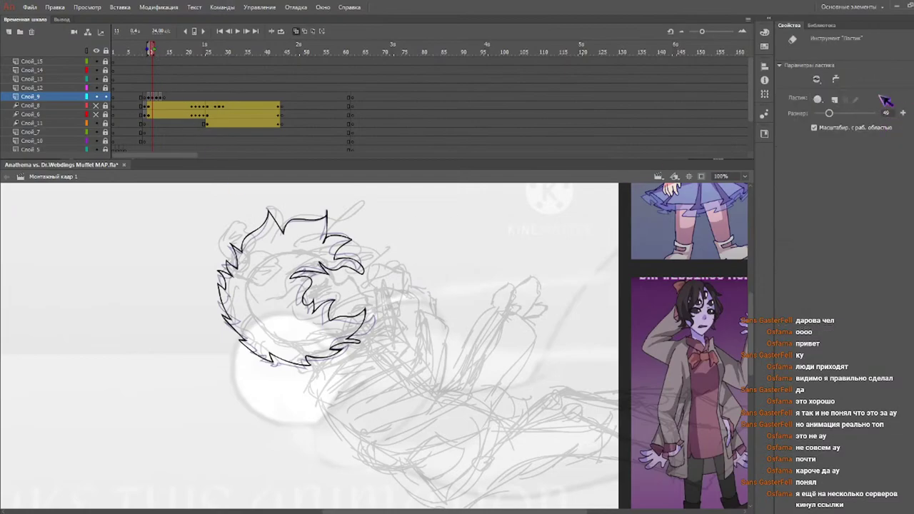
{"action": "left_click_drag", "start_coordinate": [840, 116], "coordinate": [818, 114]}
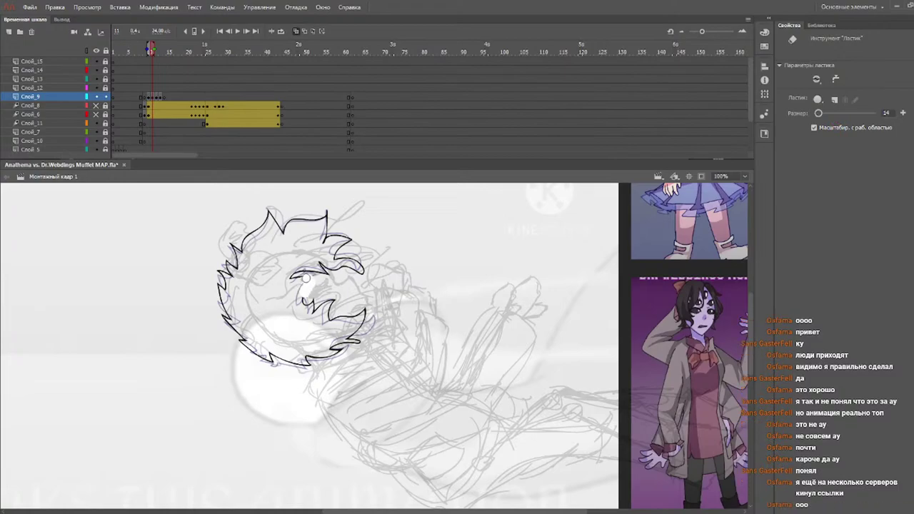
{"action": "key", "text": "b"}
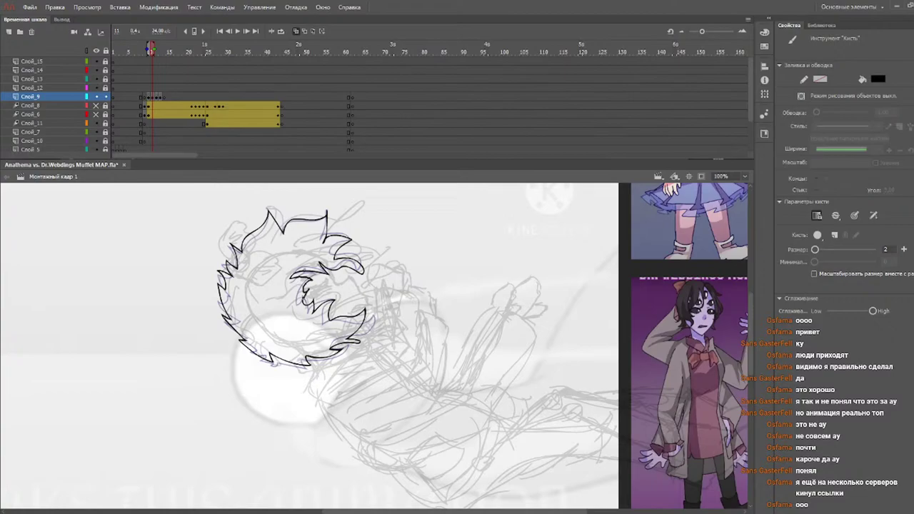
- Play back and scrub through frames 8 to 13 to check how the hair moves between the redrawn frames
{"action": "left_click", "coordinate": [131, 51]}
{"action": "left_click_drag", "start_coordinate": [133, 51], "coordinate": [162, 55]}
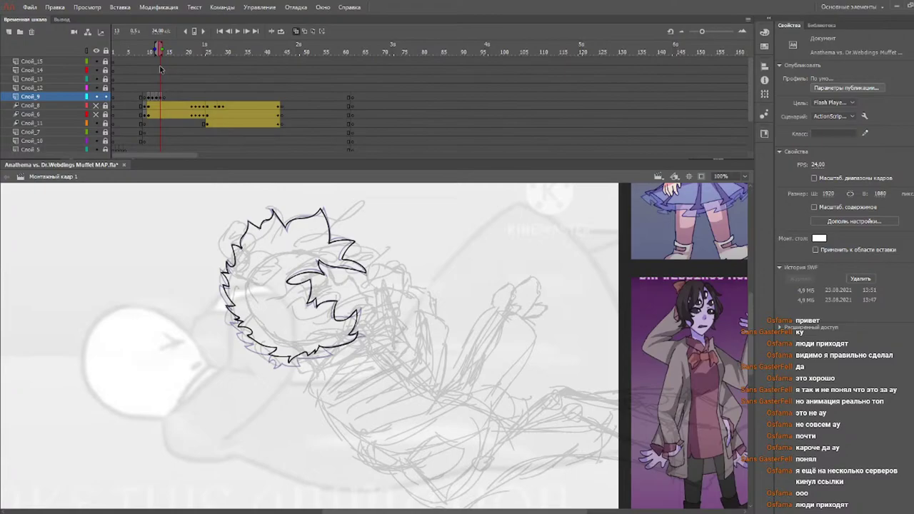
{"action": "left_click", "coordinate": [141, 52]}
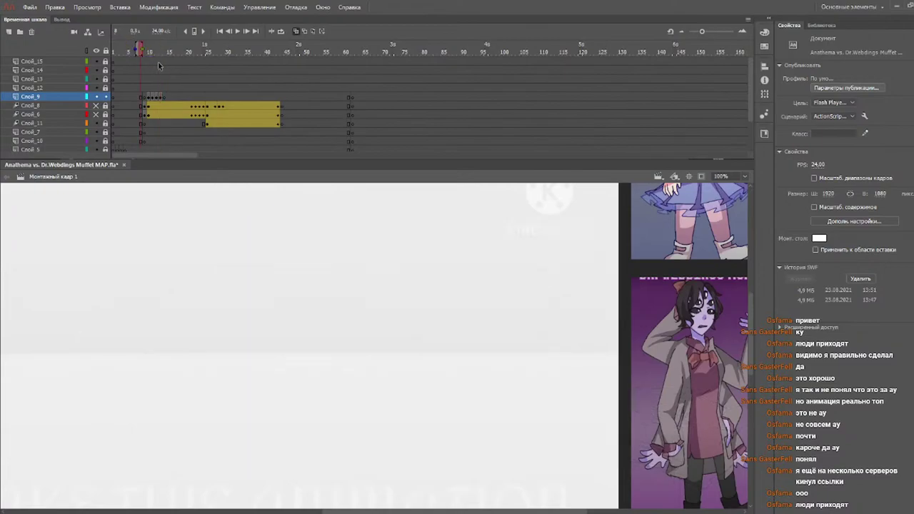
{"action": "key", "text": "Return"}
{"action": "left_click", "coordinate": [150, 49]}
{"action": "mouse_move", "coordinate": [155, 52]}
{"action": "left_mouse_down"}
{"action": "mouse_move", "coordinate": [146, 51]}
{"action": "mouse_move", "coordinate": [160, 52]}
{"action": "left_mouse_up"}
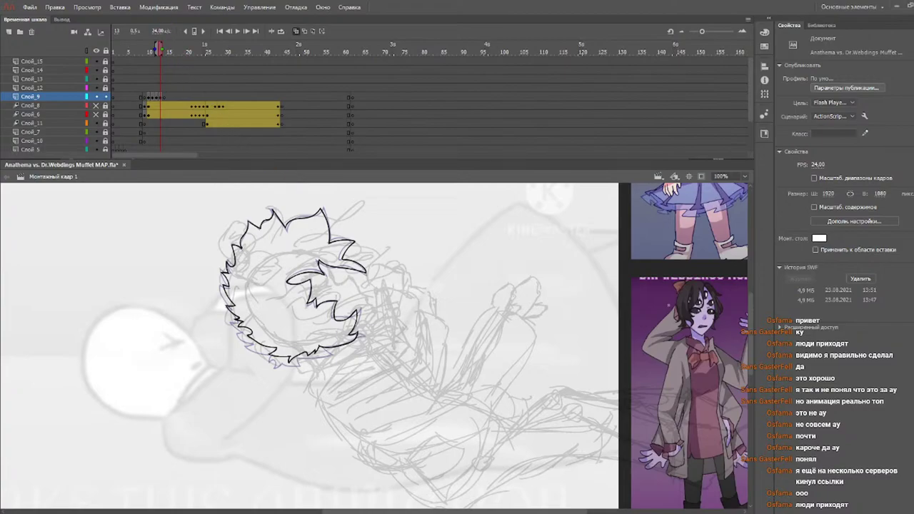
{"action": "scroll", "coordinate": [754, 318], "scroll_direction": "up", "scroll_amount": 3}
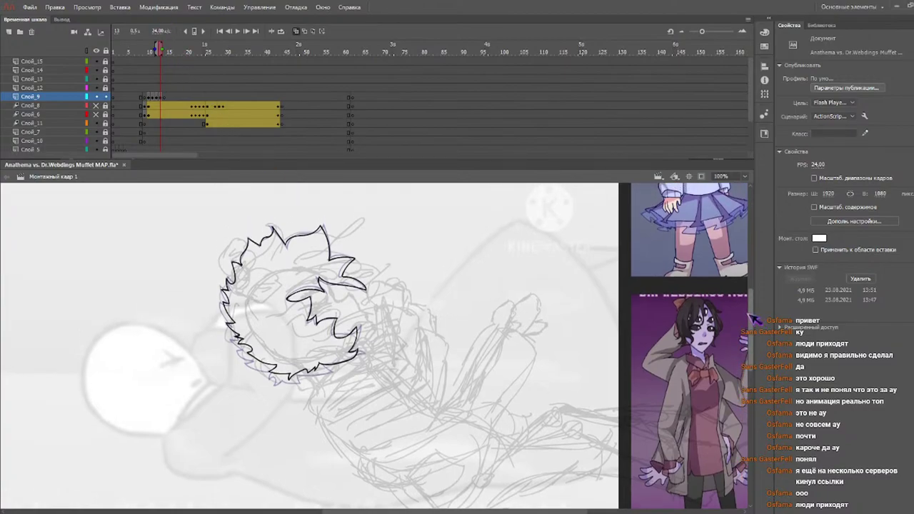
{"action": "scroll", "coordinate": [753, 318], "scroll_direction": "down", "scroll_amount": 2}
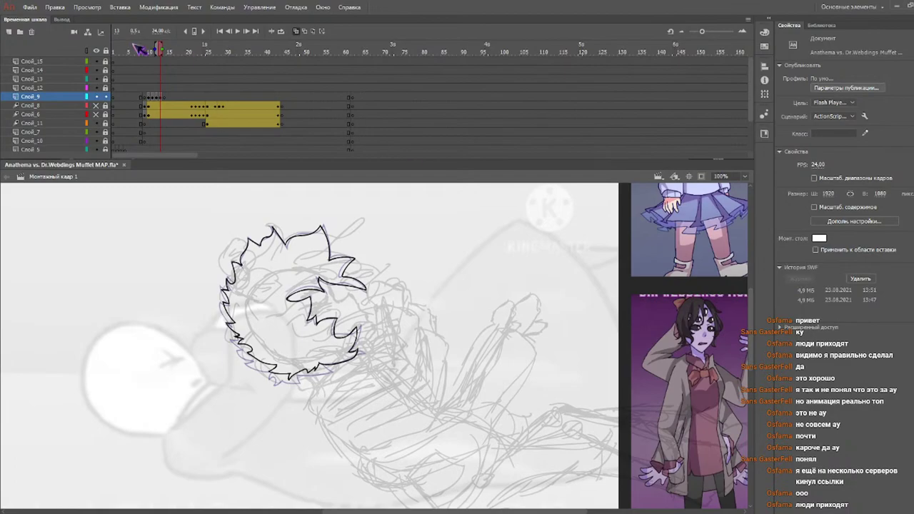
{"action": "mouse_move", "coordinate": [150, 54]}
{"action": "left_mouse_down"}
{"action": "mouse_move", "coordinate": [164, 51]}
{"action": "mouse_move", "coordinate": [149, 50]}
{"action": "left_mouse_up"}
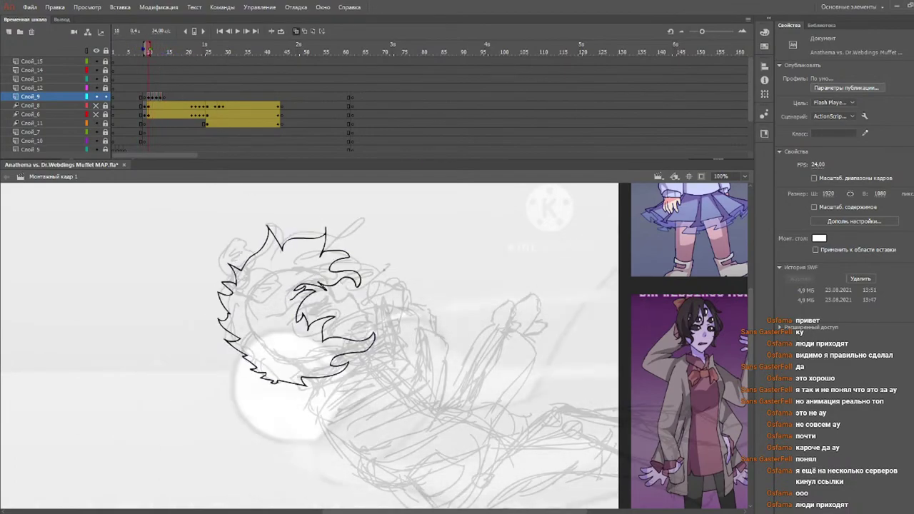
- Delete the old hair line art from frames 10 to 13 of layer Слой_9
{"action": "left_click_drag", "start_coordinate": [391, 224], "coordinate": [153, 481]}
{"action": "key", "text": "ctrl+x"}
{"action": "left_click", "coordinate": [165, 54]}
{"action": "left_click_drag", "start_coordinate": [169, 55], "coordinate": [150, 52]}
{"action": "left_click_drag", "start_coordinate": [415, 217], "coordinate": [234, 385]}
{"action": "key", "text": "Delete"}
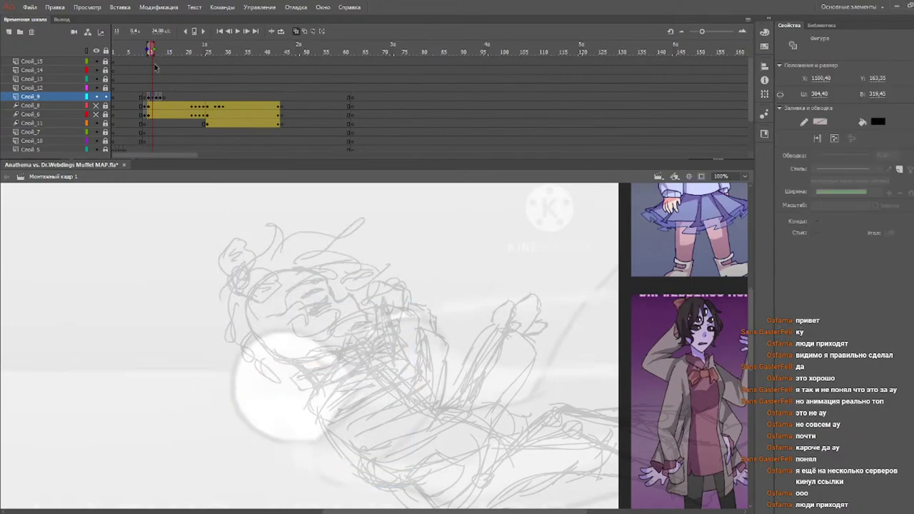
{"action": "left_click", "coordinate": [156, 98]}
{"action": "key", "text": "Delete"}
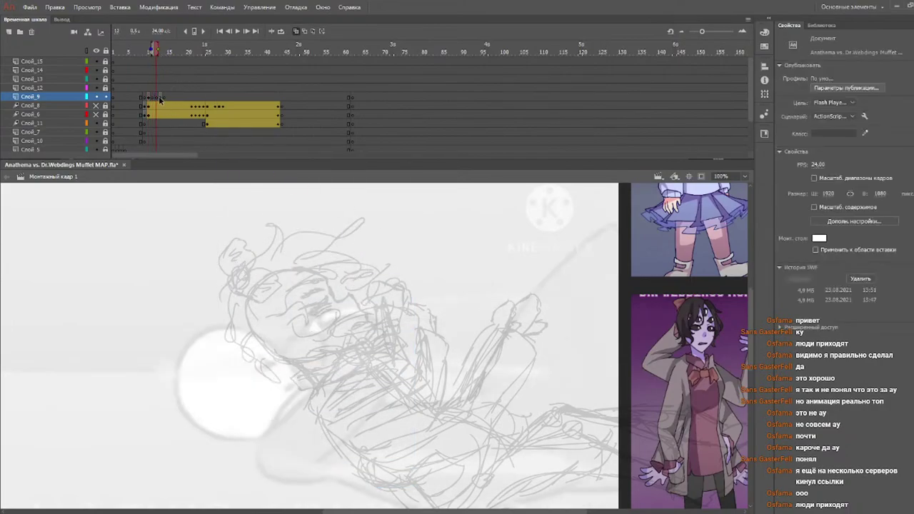
{"action": "left_click", "coordinate": [161, 98]}
{"action": "key", "text": "Delete"}
- Return to frame 10 of Слой_9 with the Brush tool ready and make layer Слой_6 visible, keeping Слой_8 hidden
{"action": "left_click", "coordinate": [148, 97]}
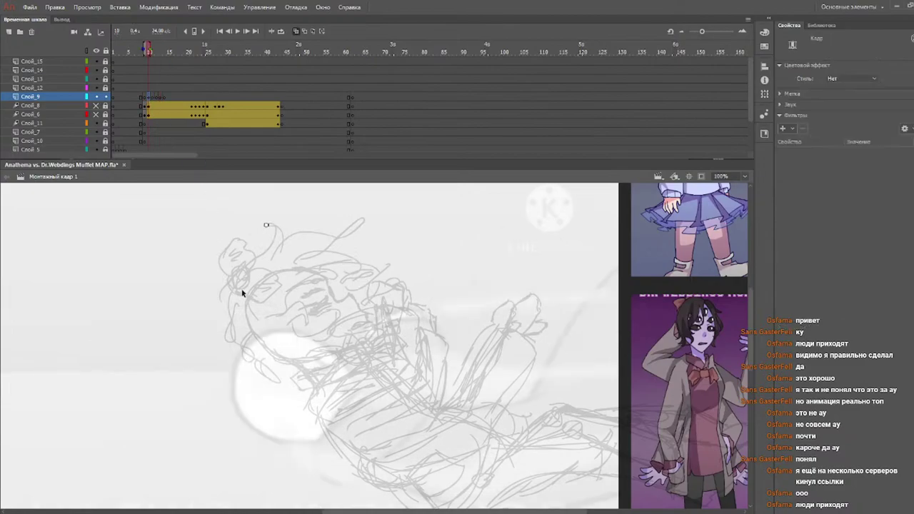
{"action": "key", "text": "b"}
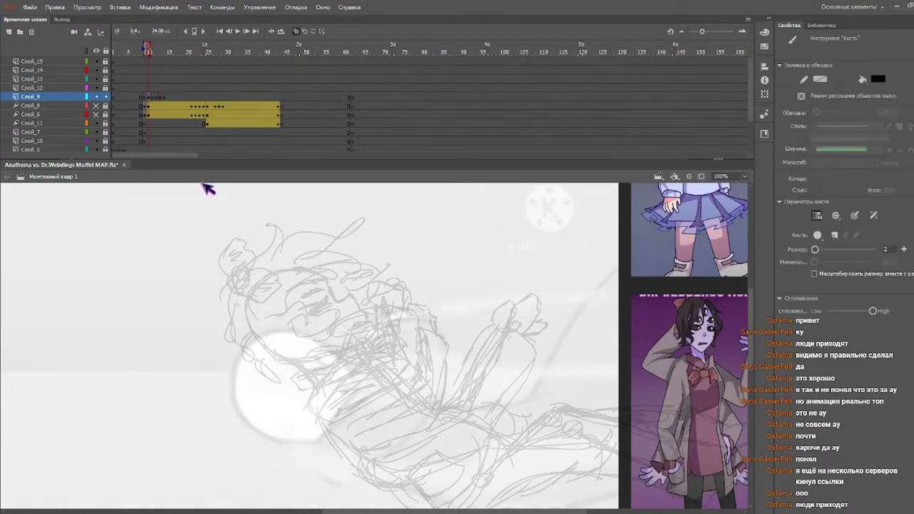
{"action": "left_click", "coordinate": [97, 106]}
{"action": "left_click", "coordinate": [96, 114]}
{"action": "left_click", "coordinate": [97, 106]}
{"action": "left_click", "coordinate": [96, 106]}
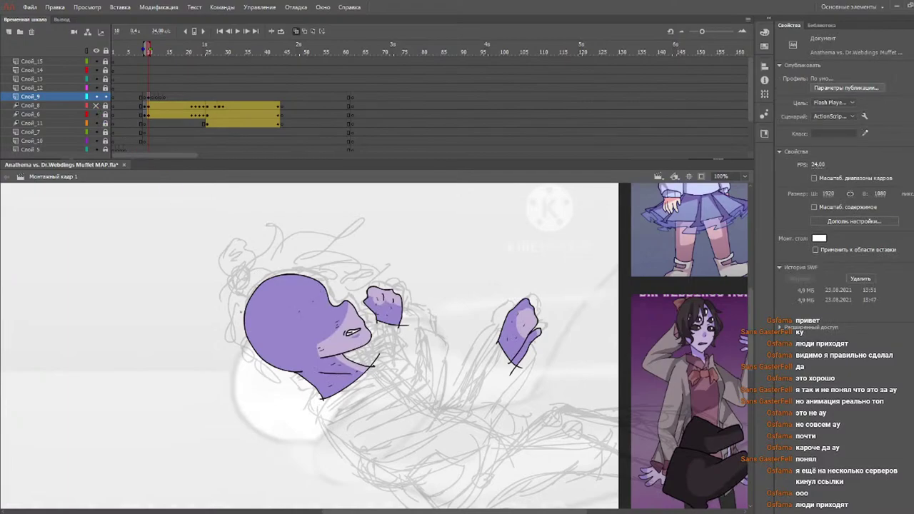
{"action": "left_click_drag", "start_coordinate": [238, 314], "coordinate": [259, 264]}
{"action": "key", "text": "ctrl+z"}
{"action": "mouse_move", "coordinate": [238, 314]}
{"action": "left_mouse_down"}
{"action": "mouse_move", "coordinate": [244, 275]}
{"action": "mouse_move", "coordinate": [268, 249]}
{"action": "left_mouse_up"}
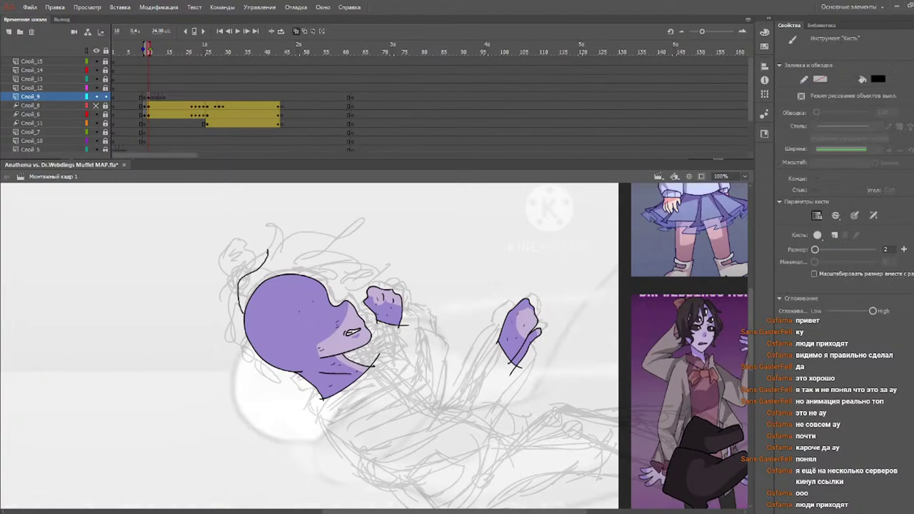
{"action": "key", "text": "ctrl+z"}
{"action": "mouse_move", "coordinate": [239, 307]}
{"action": "left_mouse_down"}
{"action": "mouse_move", "coordinate": [266, 252]}
{"action": "mouse_move", "coordinate": [341, 241]}
{"action": "mouse_move", "coordinate": [289, 271]}
{"action": "mouse_move", "coordinate": [346, 280]}
{"action": "mouse_move", "coordinate": [299, 279]}
{"action": "mouse_move", "coordinate": [344, 288]}
{"action": "mouse_move", "coordinate": [313, 288]}
{"action": "mouse_move", "coordinate": [292, 314]}
{"action": "mouse_move", "coordinate": [360, 305]}
{"action": "mouse_move", "coordinate": [322, 334]}
{"action": "mouse_move", "coordinate": [386, 325]}
{"action": "mouse_move", "coordinate": [367, 329]}
{"action": "mouse_move", "coordinate": [365, 347]}
{"action": "mouse_move", "coordinate": [341, 342]}
{"action": "mouse_move", "coordinate": [314, 362]}
{"action": "mouse_move", "coordinate": [354, 363]}
{"action": "left_mouse_up"}
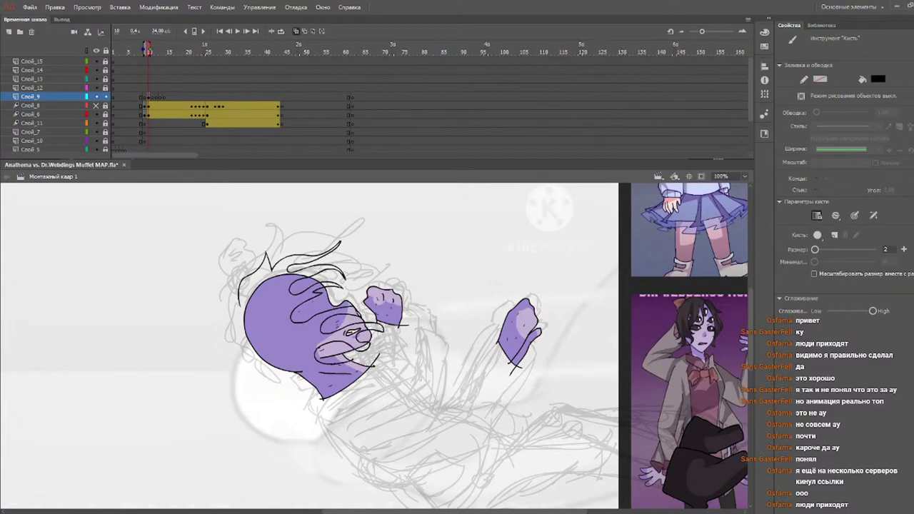
{"action": "key", "text": "ctrl+z"}
{"action": "key", "text": "ctrl+z"}
{"action": "key", "text": "ctrl+z"}
{"action": "key", "text": "ctrl+z"}
{"action": "key", "text": "ctrl+z"}
{"action": "key", "text": "ctrl+z"}
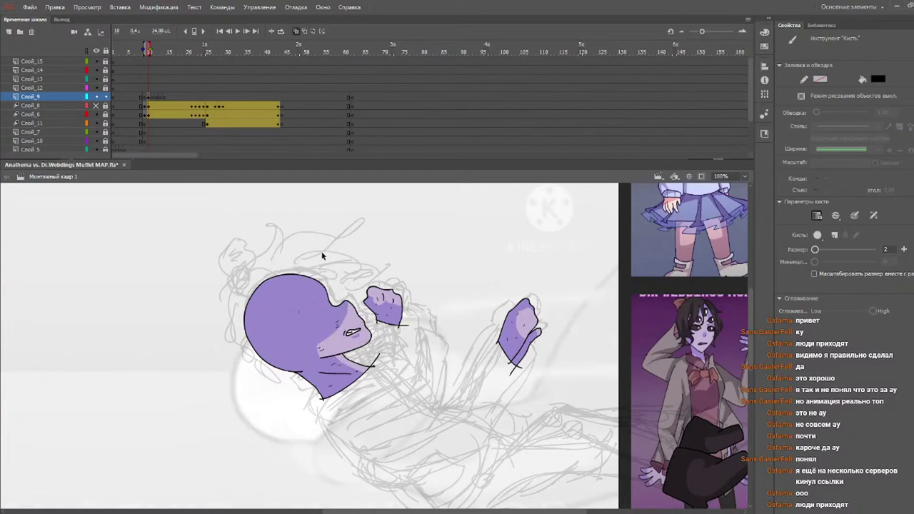
- Draw the hair outline on frame 10 from the back of the head over the crown, with pointed tufts above the forehead
{"action": "mouse_move", "coordinate": [237, 305]}
{"action": "left_mouse_down"}
{"action": "mouse_move", "coordinate": [240, 282]}
{"action": "mouse_move", "coordinate": [260, 263]}
{"action": "mouse_move", "coordinate": [319, 253]}
{"action": "mouse_move", "coordinate": [277, 271]}
{"action": "left_mouse_up"}
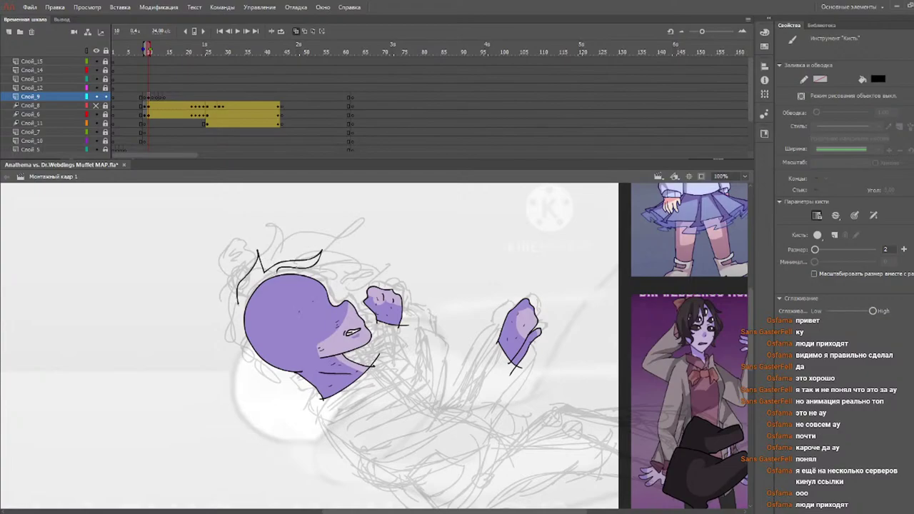
{"action": "mouse_move", "coordinate": [283, 268]}
{"action": "left_mouse_down"}
{"action": "mouse_move", "coordinate": [343, 265]}
{"action": "mouse_move", "coordinate": [283, 298]}
{"action": "left_mouse_up"}
{"action": "key", "text": "ctrl+z"}
{"action": "left_click_drag", "start_coordinate": [287, 294], "coordinate": [336, 277]}
{"action": "key", "text": "ctrl+z"}
{"action": "key", "text": "ctrl+z"}
{"action": "mouse_move", "coordinate": [287, 294]}
{"action": "left_mouse_down"}
{"action": "mouse_move", "coordinate": [332, 283]}
{"action": "mouse_move", "coordinate": [305, 315]}
{"action": "mouse_move", "coordinate": [367, 301]}
{"action": "mouse_move", "coordinate": [338, 304]}
{"action": "mouse_move", "coordinate": [375, 320]}
{"action": "left_mouse_up"}
{"action": "mouse_move", "coordinate": [378, 326]}
{"action": "left_mouse_down"}
{"action": "mouse_move", "coordinate": [331, 334]}
{"action": "mouse_move", "coordinate": [379, 347]}
{"action": "left_mouse_up"}
{"action": "key", "text": "ctrl+z"}
{"action": "key", "text": "ctrl+z"}
{"action": "key", "text": "ctrl+z"}
{"action": "key", "text": "ctrl+z"}
{"action": "key", "text": "ctrl+z"}
{"action": "key", "text": "ctrl+z"}
{"action": "key", "text": "e"}
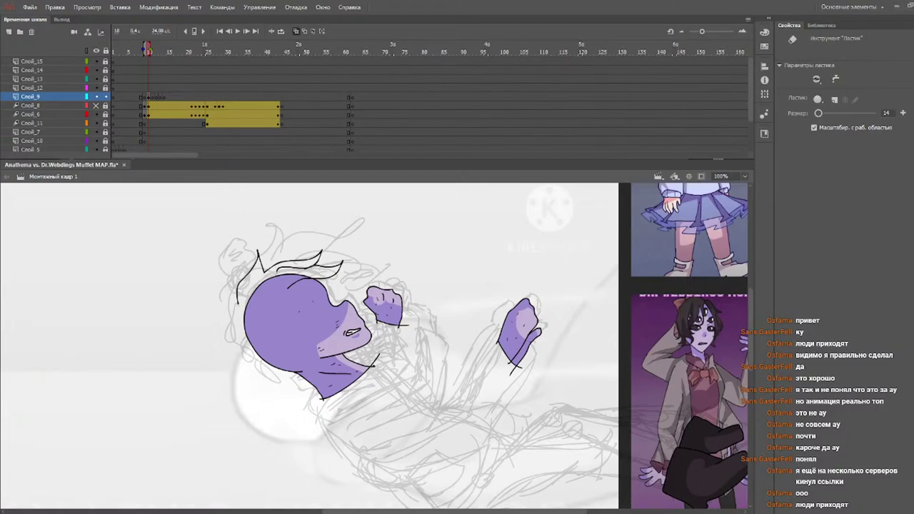
{"action": "key", "text": "b"}
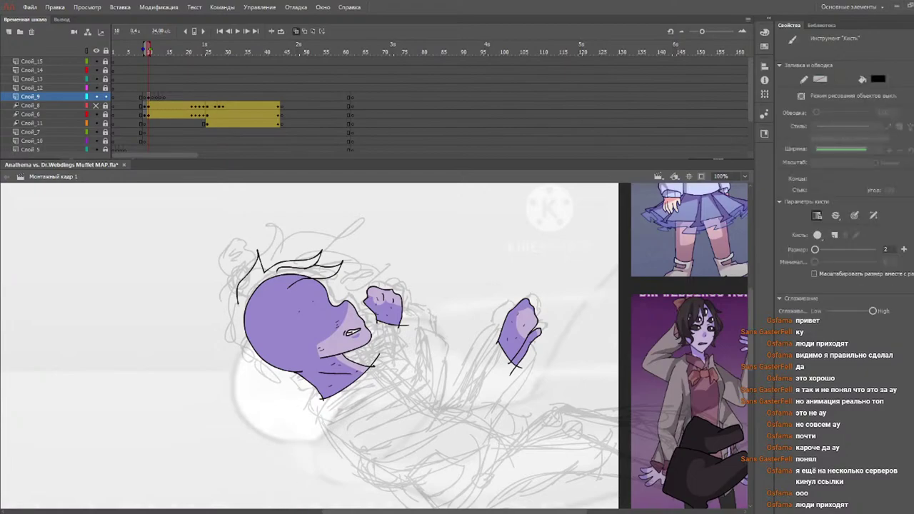
{"action": "mouse_move", "coordinate": [287, 288]}
{"action": "left_mouse_down"}
{"action": "mouse_move", "coordinate": [352, 279]}
{"action": "mouse_move", "coordinate": [300, 297]}
{"action": "mouse_move", "coordinate": [294, 312]}
{"action": "left_mouse_up"}
{"action": "key", "text": "e"}
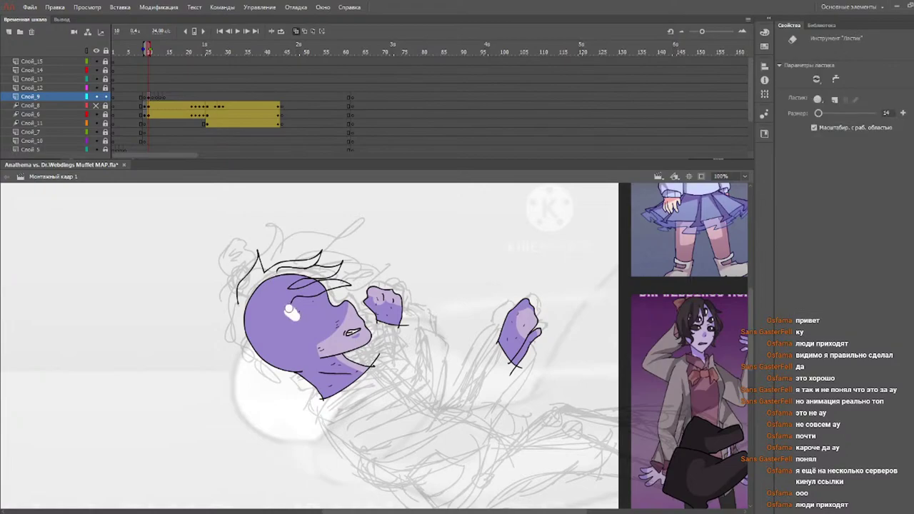
{"action": "key", "text": "b"}
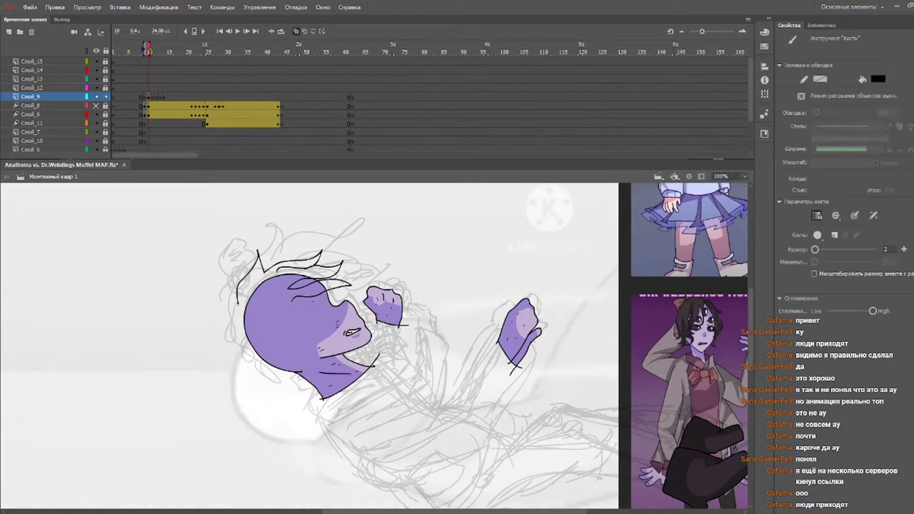
{"action": "mouse_move", "coordinate": [311, 298]}
{"action": "left_mouse_down"}
{"action": "mouse_move", "coordinate": [358, 294]}
{"action": "mouse_move", "coordinate": [318, 319]}
{"action": "left_mouse_up"}
{"action": "key", "text": "ctrl+z"}
{"action": "key", "text": "ctrl+z"}
{"action": "key", "text": "ctrl+z"}
{"action": "key", "text": "ctrl+z"}
{"action": "mouse_move", "coordinate": [288, 291]}
{"action": "left_mouse_down"}
{"action": "mouse_move", "coordinate": [341, 287]}
{"action": "mouse_move", "coordinate": [349, 304]}
{"action": "mouse_move", "coordinate": [288, 305]}
{"action": "left_mouse_up"}
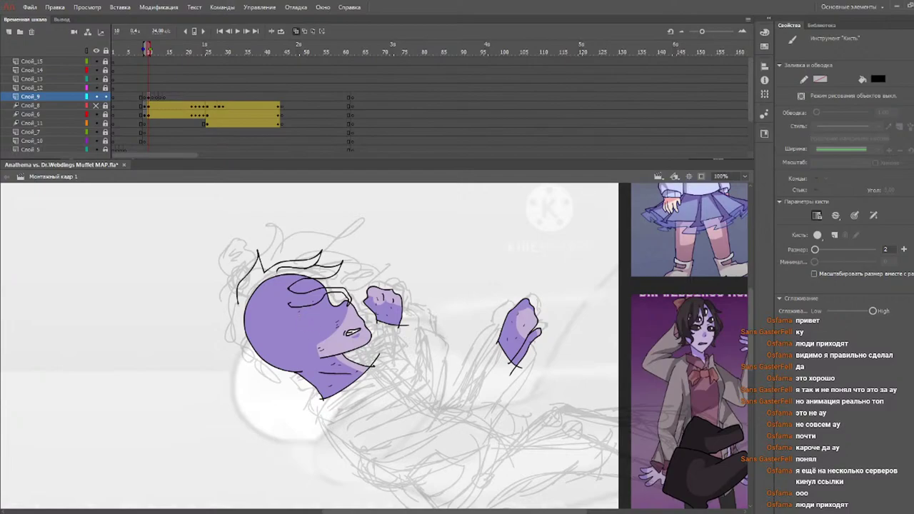
{"action": "key", "text": "ctrl+z"}
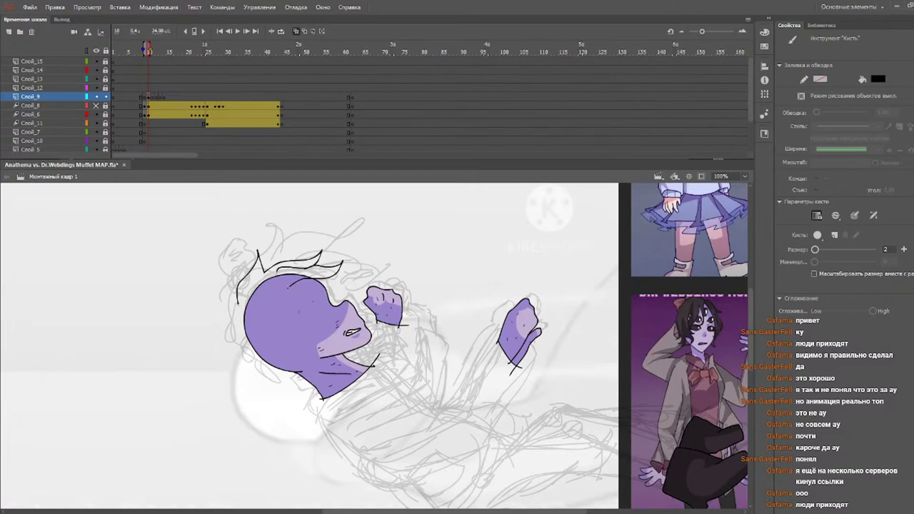
- Draw the fringe strands across the face and the jagged hair outline around the back of the head on frame 10
{"action": "mouse_move", "coordinate": [287, 293]}
{"action": "left_mouse_down"}
{"action": "mouse_move", "coordinate": [350, 300]}
{"action": "mouse_move", "coordinate": [286, 302]}
{"action": "left_mouse_up"}
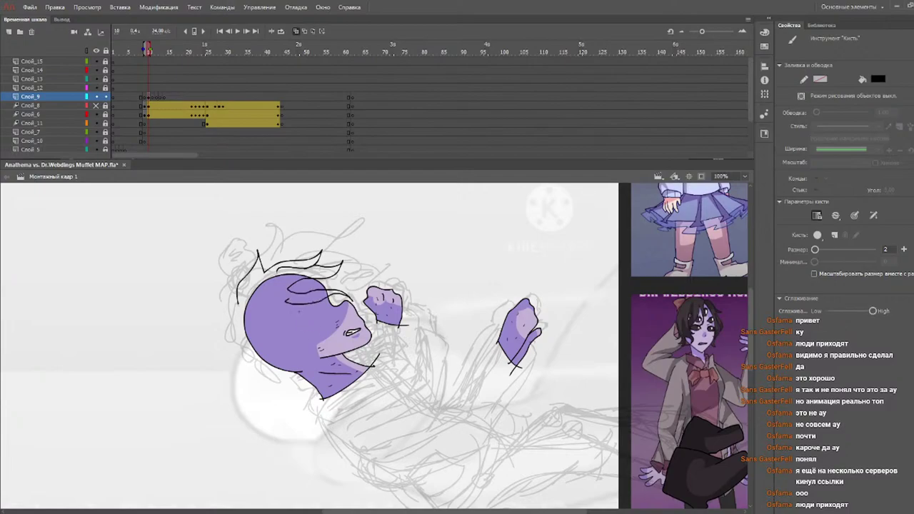
{"action": "mouse_move", "coordinate": [313, 304]}
{"action": "left_mouse_down"}
{"action": "mouse_move", "coordinate": [364, 314]}
{"action": "mouse_move", "coordinate": [304, 326]}
{"action": "mouse_move", "coordinate": [318, 310]}
{"action": "mouse_move", "coordinate": [366, 318]}
{"action": "mouse_move", "coordinate": [295, 312]}
{"action": "left_mouse_up"}
{"action": "key", "text": "ctrl+z"}
{"action": "mouse_move", "coordinate": [314, 320]}
{"action": "left_mouse_down"}
{"action": "mouse_move", "coordinate": [378, 331]}
{"action": "mouse_move", "coordinate": [335, 349]}
{"action": "mouse_move", "coordinate": [354, 365]}
{"action": "mouse_move", "coordinate": [307, 363]}
{"action": "mouse_move", "coordinate": [290, 379]}
{"action": "mouse_move", "coordinate": [264, 369]}
{"action": "left_mouse_up"}
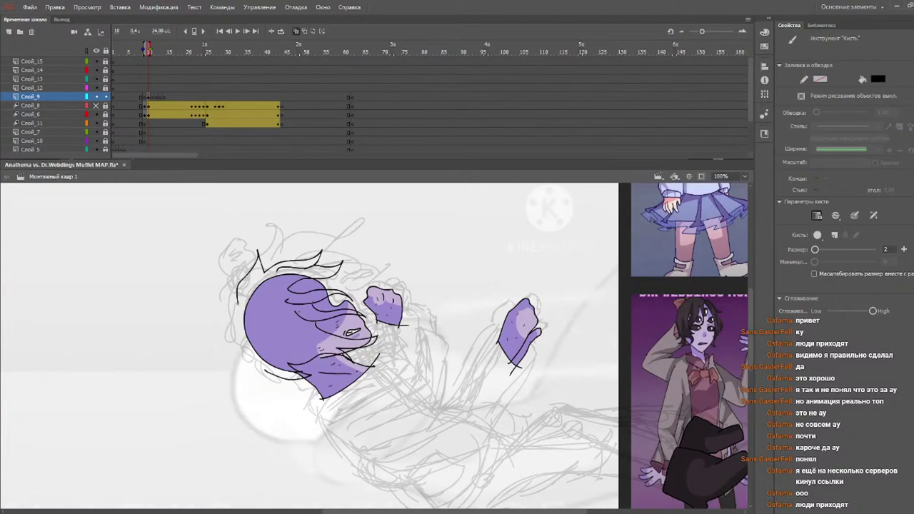
{"action": "mouse_move", "coordinate": [236, 301]}
{"action": "left_mouse_down"}
{"action": "mouse_move", "coordinate": [227, 315]}
{"action": "mouse_move", "coordinate": [245, 363]}
{"action": "mouse_move", "coordinate": [241, 347]}
{"action": "mouse_move", "coordinate": [256, 376]}
{"action": "mouse_move", "coordinate": [265, 369]}
{"action": "left_mouse_up"}
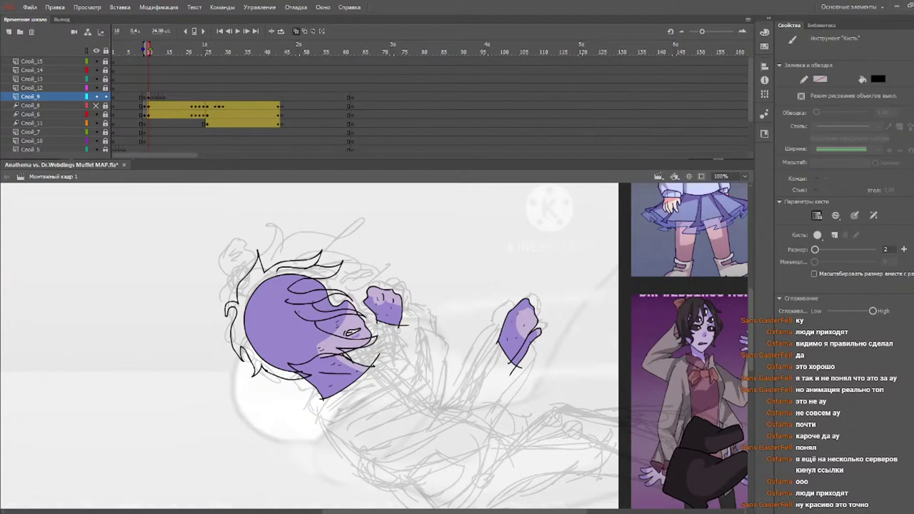
- Draw the crown tufts and the fringe strands falling over the face and neck on frame 11 of Слой_9
{"action": "key", "text": "period"}
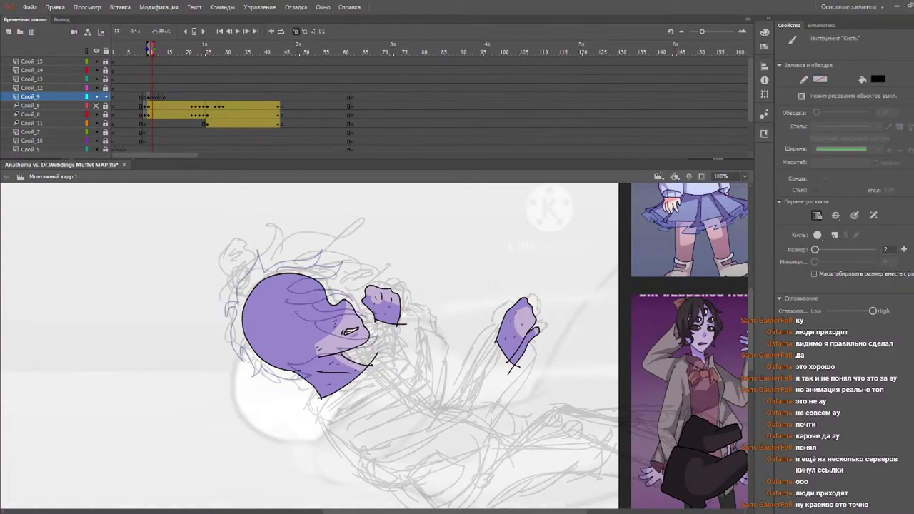
{"action": "mouse_move", "coordinate": [238, 303]}
{"action": "left_mouse_down"}
{"action": "mouse_move", "coordinate": [232, 290]}
{"action": "mouse_move", "coordinate": [246, 253]}
{"action": "mouse_move", "coordinate": [264, 273]}
{"action": "mouse_move", "coordinate": [312, 243]}
{"action": "mouse_move", "coordinate": [300, 267]}
{"action": "left_mouse_up"}
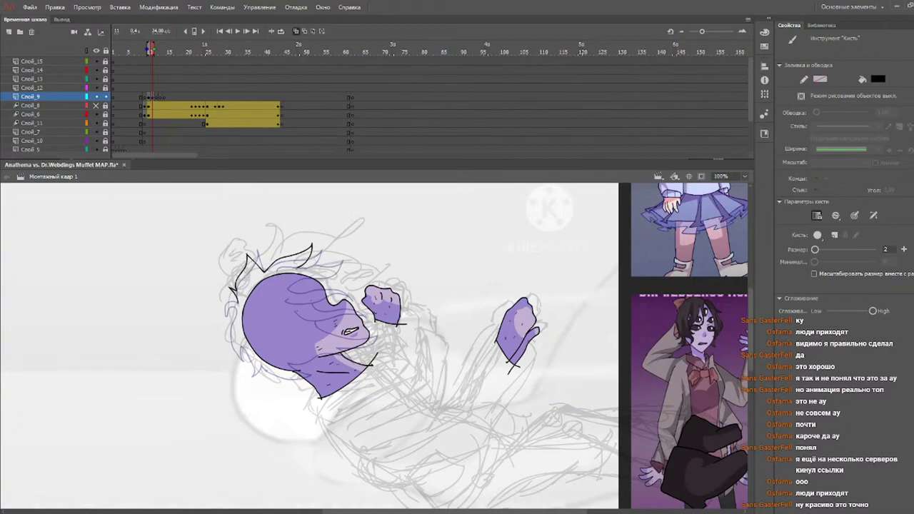
{"action": "mouse_move", "coordinate": [296, 264]}
{"action": "left_mouse_down"}
{"action": "mouse_move", "coordinate": [314, 262]}
{"action": "mouse_move", "coordinate": [333, 287]}
{"action": "left_mouse_up"}
{"action": "mouse_move", "coordinate": [332, 276]}
{"action": "left_mouse_down"}
{"action": "mouse_move", "coordinate": [314, 270]}
{"action": "mouse_move", "coordinate": [293, 290]}
{"action": "mouse_move", "coordinate": [319, 275]}
{"action": "mouse_move", "coordinate": [307, 292]}
{"action": "mouse_move", "coordinate": [354, 289]}
{"action": "mouse_move", "coordinate": [301, 305]}
{"action": "mouse_move", "coordinate": [342, 306]}
{"action": "mouse_move", "coordinate": [313, 315]}
{"action": "mouse_move", "coordinate": [349, 310]}
{"action": "left_mouse_up"}
{"action": "mouse_move", "coordinate": [349, 310]}
{"action": "left_mouse_down"}
{"action": "mouse_move", "coordinate": [316, 332]}
{"action": "mouse_move", "coordinate": [385, 328]}
{"action": "mouse_move", "coordinate": [331, 341]}
{"action": "left_mouse_up"}
{"action": "key", "text": "ctrl+z"}
{"action": "mouse_move", "coordinate": [312, 305]}
{"action": "left_mouse_down"}
{"action": "mouse_move", "coordinate": [347, 308]}
{"action": "mouse_move", "coordinate": [316, 315]}
{"action": "mouse_move", "coordinate": [349, 320]}
{"action": "mouse_move", "coordinate": [315, 328]}
{"action": "mouse_move", "coordinate": [388, 342]}
{"action": "mouse_move", "coordinate": [319, 348]}
{"action": "mouse_move", "coordinate": [356, 349]}
{"action": "mouse_move", "coordinate": [344, 373]}
{"action": "mouse_move", "coordinate": [351, 386]}
{"action": "mouse_move", "coordinate": [307, 369]}
{"action": "mouse_move", "coordinate": [321, 385]}
{"action": "mouse_move", "coordinate": [293, 377]}
{"action": "left_mouse_up"}
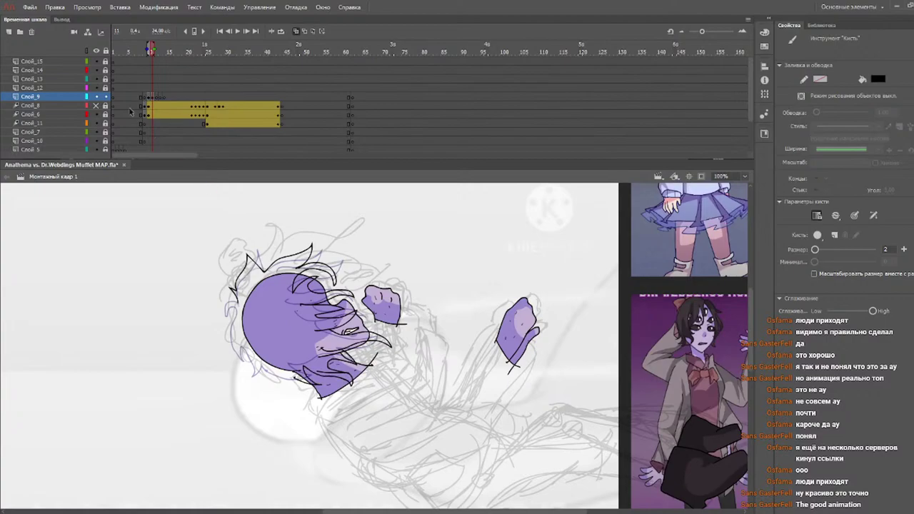
- Compare the neighbouring frames and draw the jagged hair outline around the back of the head and nape on frame 11
{"action": "left_click_drag", "start_coordinate": [145, 49], "coordinate": [150, 51]}
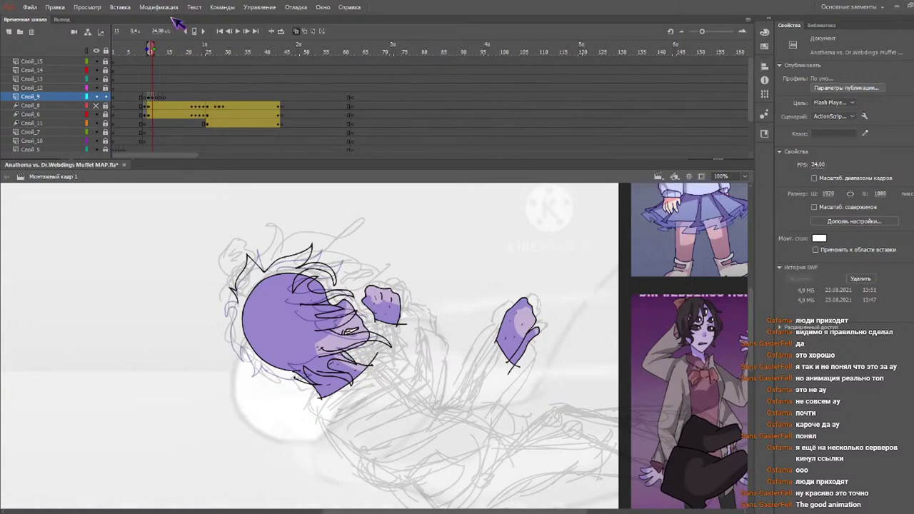
{"action": "left_click_drag", "start_coordinate": [159, 51], "coordinate": [155, 53]}
{"action": "key", "text": "b"}
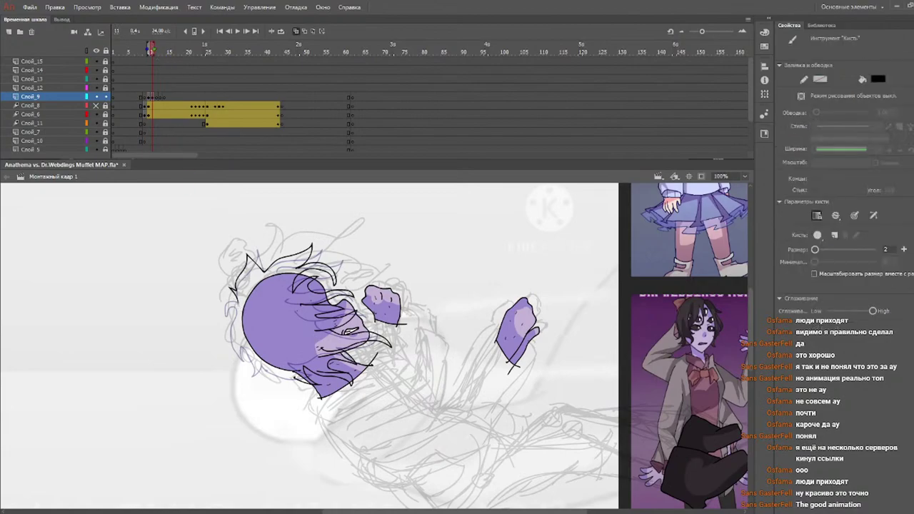
{"action": "mouse_move", "coordinate": [234, 311]}
{"action": "left_mouse_down"}
{"action": "mouse_move", "coordinate": [234, 342]}
{"action": "mouse_move", "coordinate": [263, 373]}
{"action": "mouse_move", "coordinate": [292, 382]}
{"action": "left_mouse_up"}
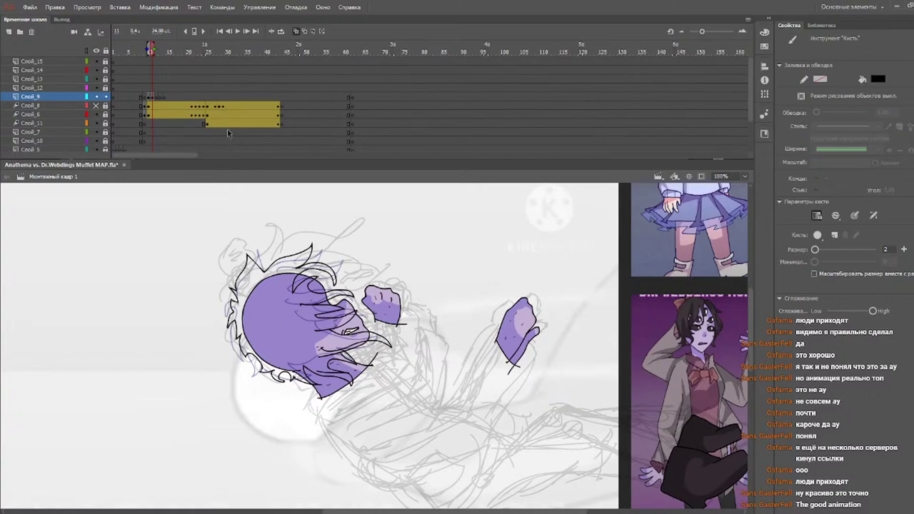
- Draw the pointed crown tufts and the first fringe strands above the forehead on frame 12 of Слой_9
{"action": "mouse_move", "coordinate": [141, 48]}
{"action": "left_mouse_down"}
{"action": "mouse_move", "coordinate": [165, 54]}
{"action": "mouse_move", "coordinate": [154, 49]}
{"action": "left_mouse_up"}
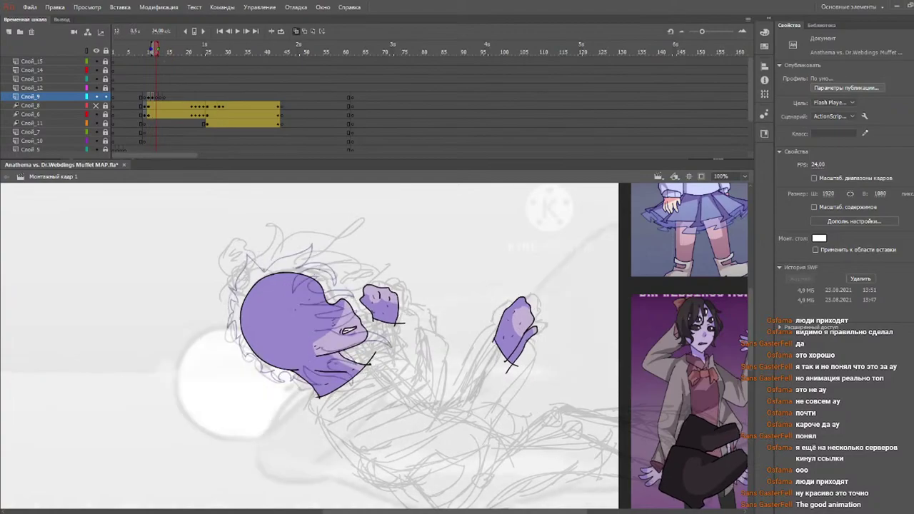
{"action": "left_click_drag", "start_coordinate": [265, 271], "coordinate": [259, 244]}
{"action": "mouse_move", "coordinate": [259, 244]}
{"action": "left_mouse_down"}
{"action": "mouse_move", "coordinate": [282, 259]}
{"action": "mouse_move", "coordinate": [313, 233]}
{"action": "mouse_move", "coordinate": [303, 265]}
{"action": "mouse_move", "coordinate": [316, 270]}
{"action": "left_mouse_up"}
{"action": "mouse_move", "coordinate": [317, 271]}
{"action": "left_mouse_down"}
{"action": "mouse_move", "coordinate": [300, 272]}
{"action": "mouse_move", "coordinate": [359, 285]}
{"action": "mouse_move", "coordinate": [298, 297]}
{"action": "mouse_move", "coordinate": [340, 330]}
{"action": "mouse_move", "coordinate": [327, 316]}
{"action": "mouse_move", "coordinate": [308, 327]}
{"action": "mouse_move", "coordinate": [319, 335]}
{"action": "left_mouse_up"}
{"action": "key", "text": "ctrl+z"}
{"action": "key", "text": "ctrl+z"}
{"action": "key", "text": "ctrl+z"}
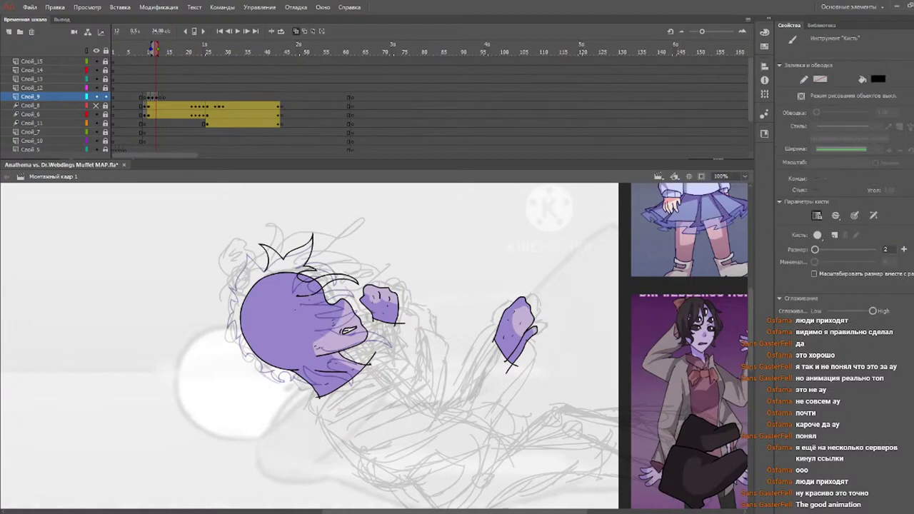
- Draw the lower fringe strands over the face and the locks across the neck on frame 12
{"action": "mouse_move", "coordinate": [308, 295]}
{"action": "left_mouse_down"}
{"action": "mouse_move", "coordinate": [341, 313]}
{"action": "mouse_move", "coordinate": [329, 329]}
{"action": "mouse_move", "coordinate": [315, 305]}
{"action": "mouse_move", "coordinate": [336, 314]}
{"action": "mouse_move", "coordinate": [357, 307]}
{"action": "mouse_move", "coordinate": [353, 319]}
{"action": "mouse_move", "coordinate": [314, 336]}
{"action": "mouse_move", "coordinate": [355, 347]}
{"action": "mouse_move", "coordinate": [356, 359]}
{"action": "mouse_move", "coordinate": [334, 357]}
{"action": "mouse_move", "coordinate": [369, 365]}
{"action": "left_mouse_up"}
{"action": "key", "text": "ctrl+z"}
{"action": "mouse_move", "coordinate": [366, 359]}
{"action": "left_mouse_down"}
{"action": "mouse_move", "coordinate": [371, 348]}
{"action": "mouse_move", "coordinate": [363, 377]}
{"action": "mouse_move", "coordinate": [315, 370]}
{"action": "mouse_move", "coordinate": [316, 394]}
{"action": "mouse_move", "coordinate": [291, 375]}
{"action": "left_mouse_up"}
{"action": "key", "text": "ctrl+z"}
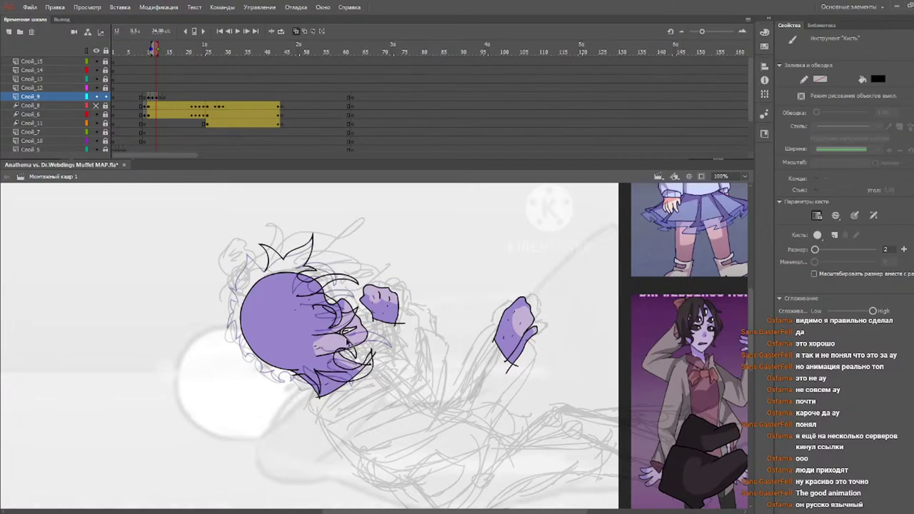
- Draw the jagged hair outline on frame 12 from the crown around the back of the head to the nape
{"action": "left_click_drag", "start_coordinate": [140, 52], "coordinate": [161, 50]}
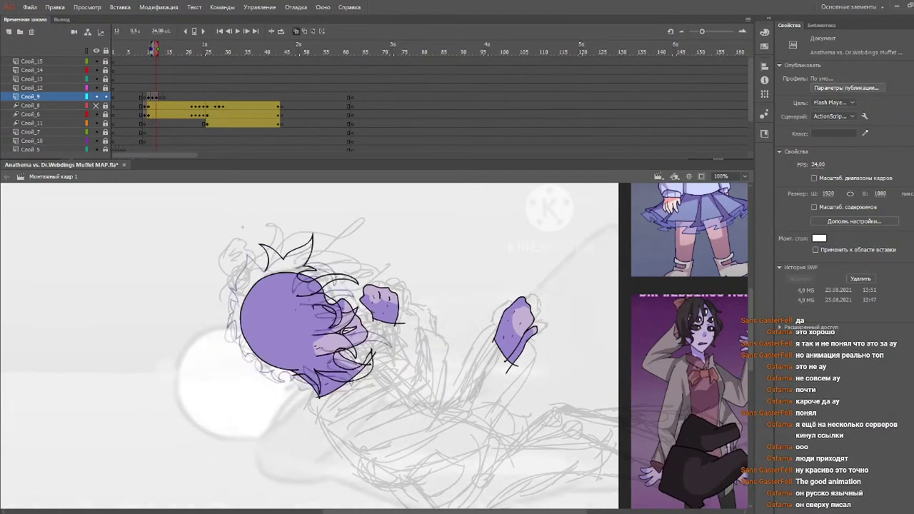
{"action": "mouse_move", "coordinate": [234, 290]}
{"action": "left_mouse_down"}
{"action": "mouse_move", "coordinate": [227, 278]}
{"action": "mouse_move", "coordinate": [235, 279]}
{"action": "mouse_move", "coordinate": [238, 258]}
{"action": "mouse_move", "coordinate": [267, 266]}
{"action": "mouse_move", "coordinate": [259, 269]}
{"action": "left_mouse_up"}
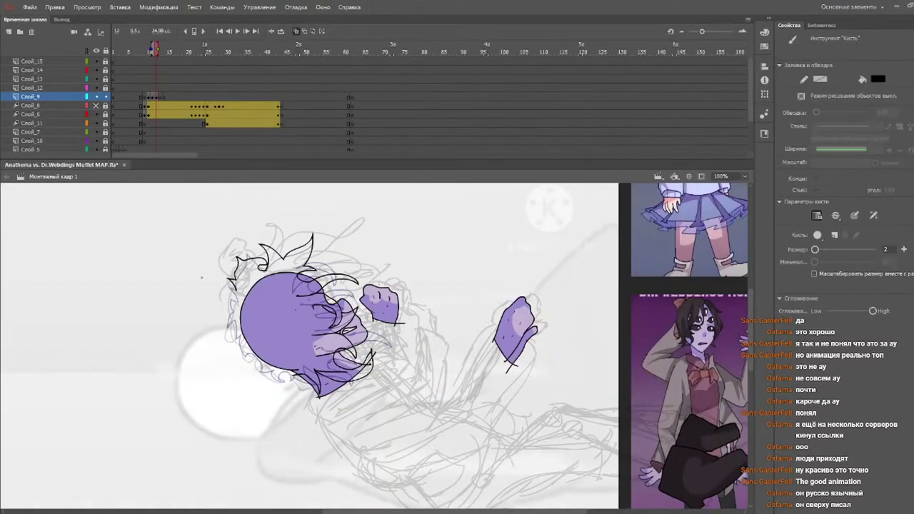
{"action": "key", "text": "ctrl+z"}
{"action": "mouse_move", "coordinate": [265, 271]}
{"action": "left_mouse_down"}
{"action": "mouse_move", "coordinate": [256, 257]}
{"action": "mouse_move", "coordinate": [224, 274]}
{"action": "left_mouse_up"}
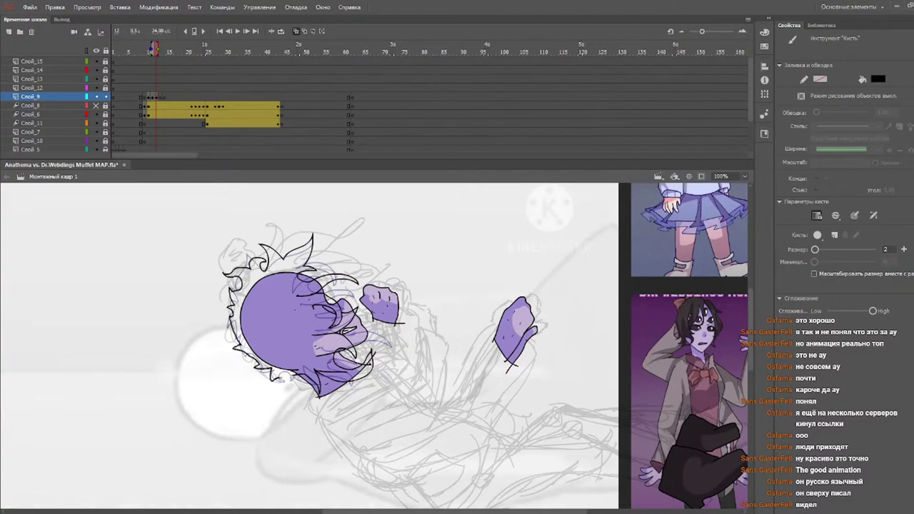
- Draw the front tuft and the fringe strands over the face and neck on frame 13 of Слой_9
{"action": "left_click_drag", "start_coordinate": [139, 55], "coordinate": [160, 52]}
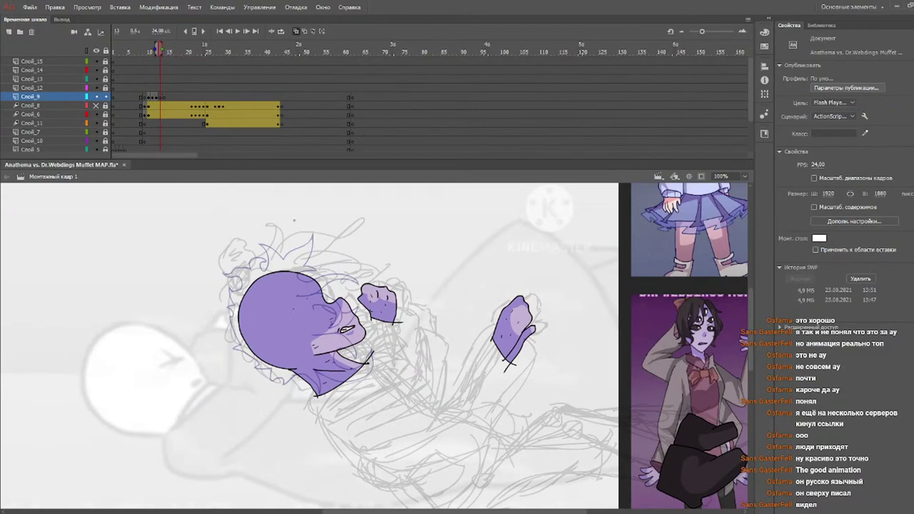
{"action": "mouse_move", "coordinate": [292, 268]}
{"action": "left_mouse_down"}
{"action": "mouse_move", "coordinate": [329, 238]}
{"action": "mouse_move", "coordinate": [313, 273]}
{"action": "left_mouse_up"}
{"action": "mouse_move", "coordinate": [312, 290]}
{"action": "left_mouse_down"}
{"action": "mouse_move", "coordinate": [364, 305]}
{"action": "mouse_move", "coordinate": [313, 322]}
{"action": "left_mouse_up"}
{"action": "key", "text": "b"}
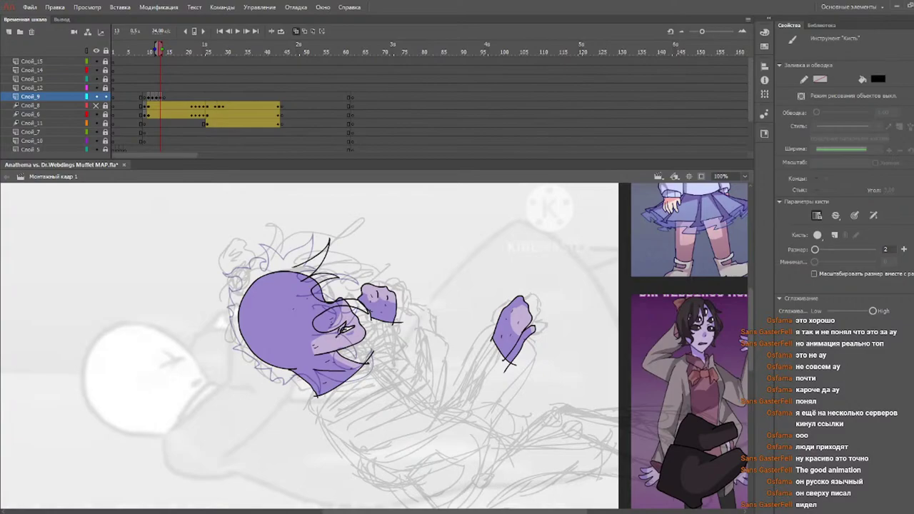
{"action": "key", "text": "ctrl+z"}
{"action": "left_click_drag", "start_coordinate": [341, 349], "coordinate": [376, 347]}
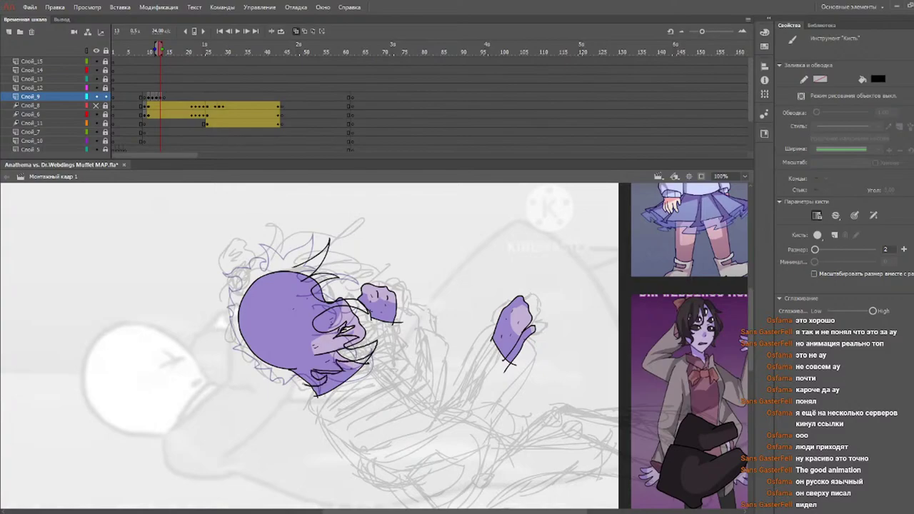
{"action": "key", "text": "ctrl+z"}
- Draw the pointed crown tufts above the forehead on frame 13 of Слой_9
{"action": "mouse_move", "coordinate": [266, 270]}
{"action": "left_mouse_down"}
{"action": "mouse_move", "coordinate": [312, 248]}
{"action": "mouse_move", "coordinate": [275, 269]}
{"action": "mouse_move", "coordinate": [299, 239]}
{"action": "left_mouse_up"}
{"action": "key", "text": "ctrl+z"}
{"action": "key", "text": "ctrl+z"}
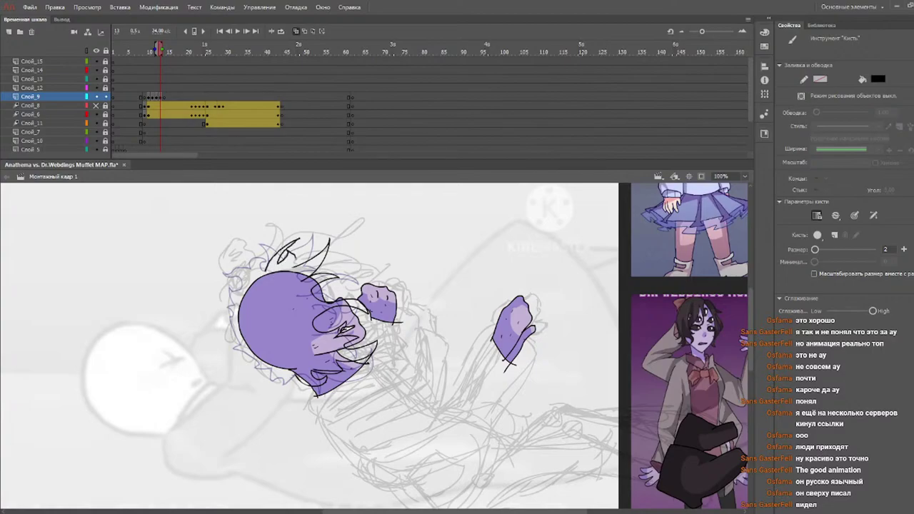
{"action": "left_click_drag", "start_coordinate": [294, 250], "coordinate": [301, 266]}
{"action": "key", "text": "e"}
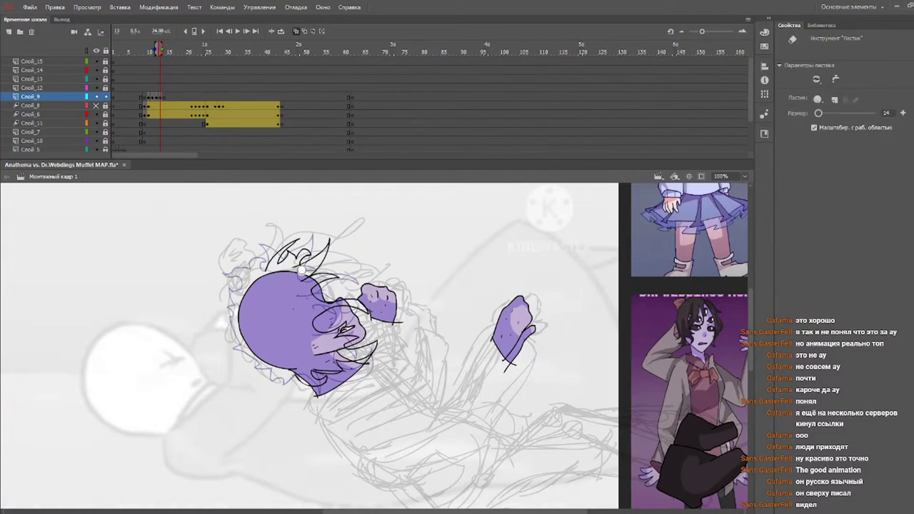
- Draw the curled and jagged hair outline on frame 13 from the crown around the back of the head to the nape
{"action": "left_click", "coordinate": [150, 52]}
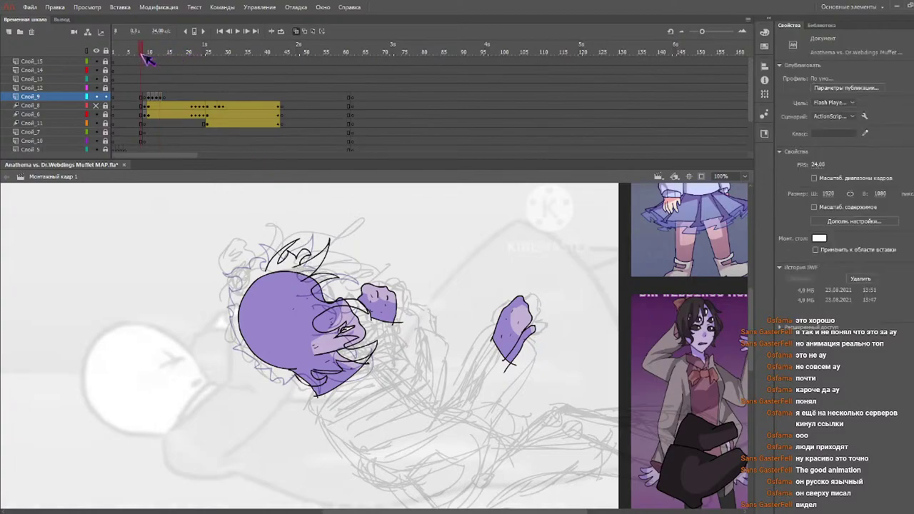
{"action": "mouse_move", "coordinate": [151, 53]}
{"action": "left_mouse_down"}
{"action": "mouse_move", "coordinate": [162, 53]}
{"action": "mouse_move", "coordinate": [149, 54]}
{"action": "left_mouse_up"}
{"action": "left_click", "coordinate": [162, 49]}
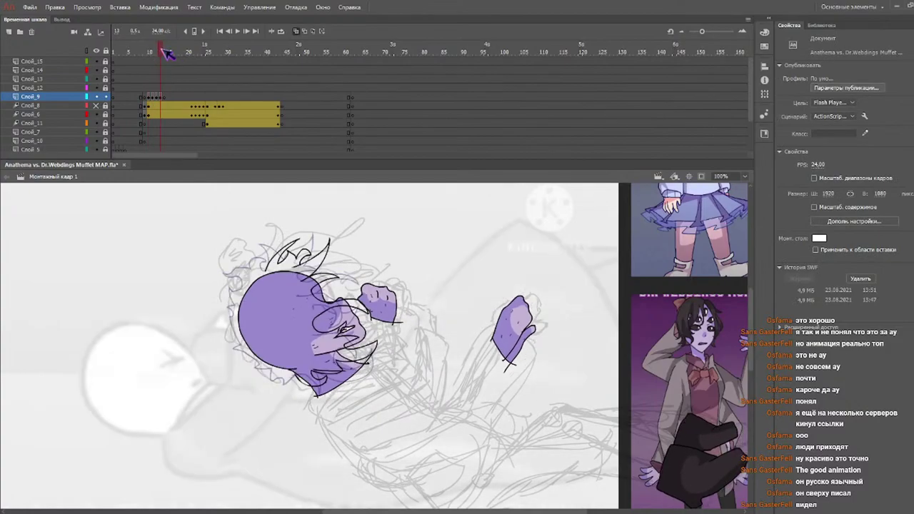
{"action": "key", "text": "y"}
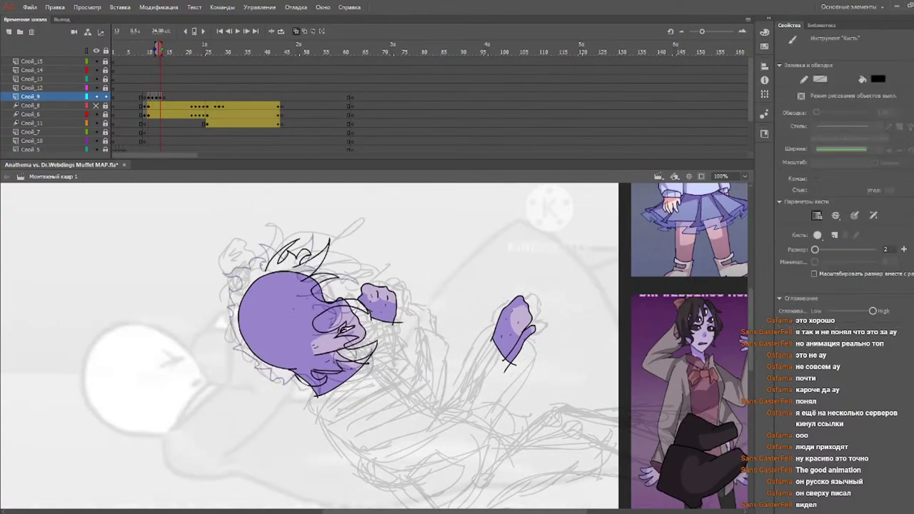
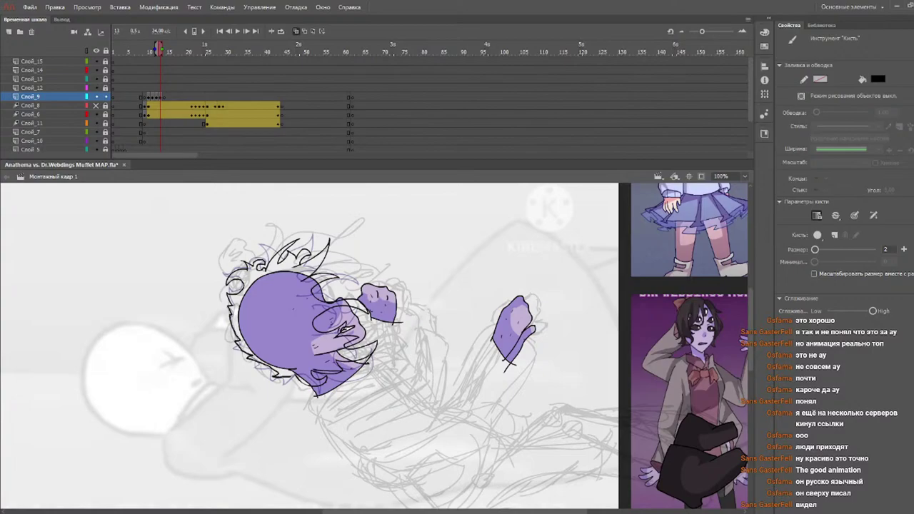
{"action": "left_click_drag", "start_coordinate": [286, 382], "coordinate": [294, 376]}
{"action": "left_click", "coordinate": [153, 60]}
{"action": "mouse_move", "coordinate": [147, 56]}
{"action": "left_mouse_down"}
{"action": "mouse_move", "coordinate": [165, 54]}
{"action": "mouse_move", "coordinate": [152, 57]}
{"action": "mouse_move", "coordinate": [162, 57]}
{"action": "mouse_move", "coordinate": [157, 48]}
{"action": "left_mouse_up"}
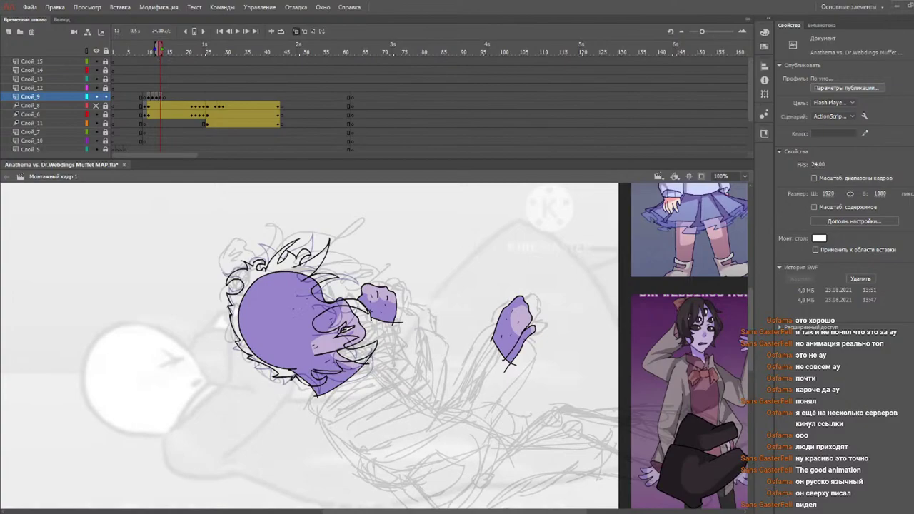
{"action": "left_click_drag", "start_coordinate": [178, 56], "coordinate": [140, 125]}
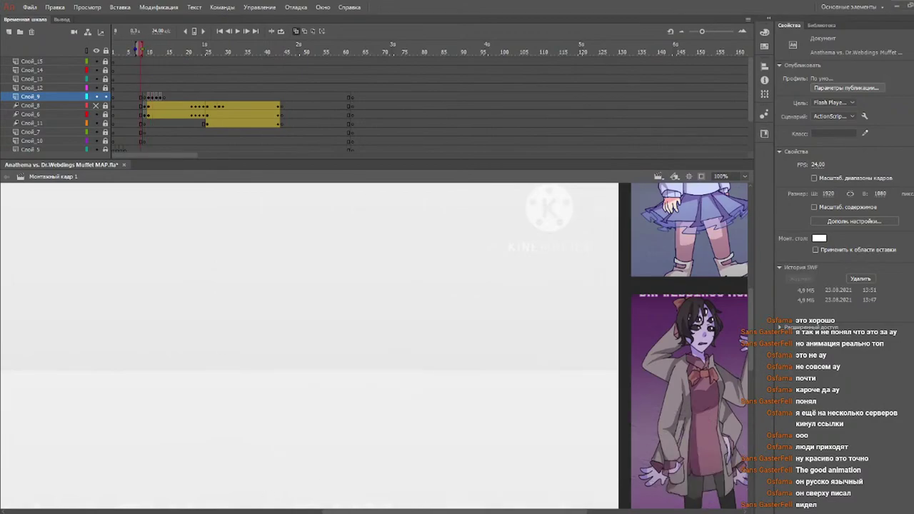
{"action": "left_click_drag", "start_coordinate": [156, 52], "coordinate": [142, 53]}
{"action": "key", "text": "Return"}
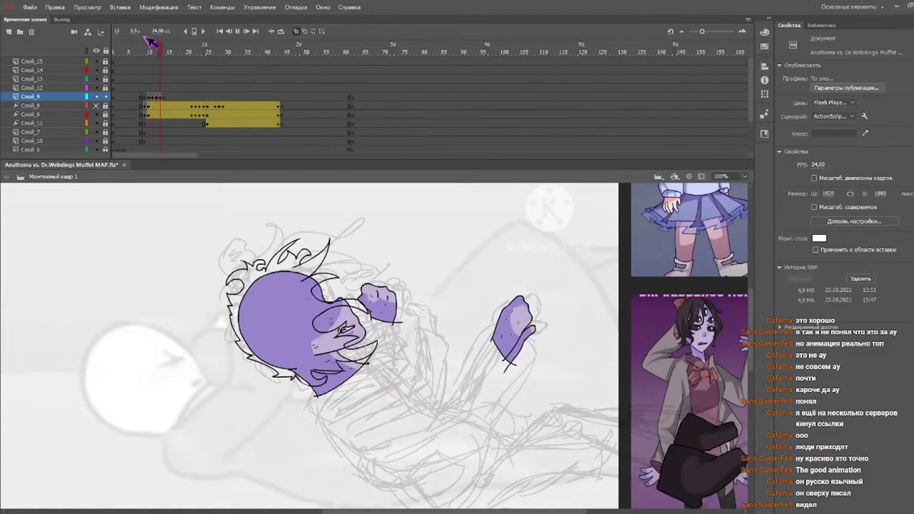
{"action": "key", "text": "Return"}
- Fill the outlined hair on frames 10 and 11 of Слой_9 with the dark hair colour
{"action": "mouse_move", "coordinate": [147, 44]}
{"action": "left_mouse_down"}
{"action": "mouse_move", "coordinate": [210, 55]}
{"action": "mouse_move", "coordinate": [162, 58]}
{"action": "mouse_move", "coordinate": [148, 50]}
{"action": "left_mouse_up"}
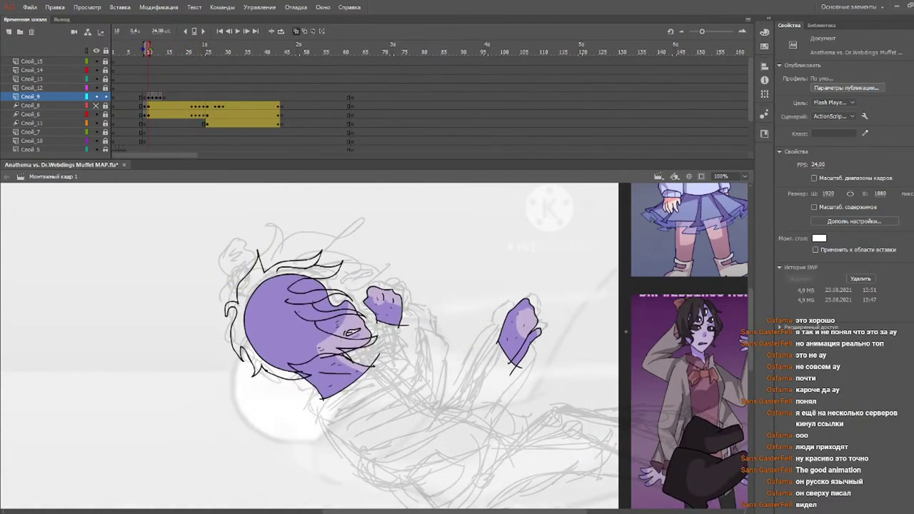
{"action": "key", "text": "k"}
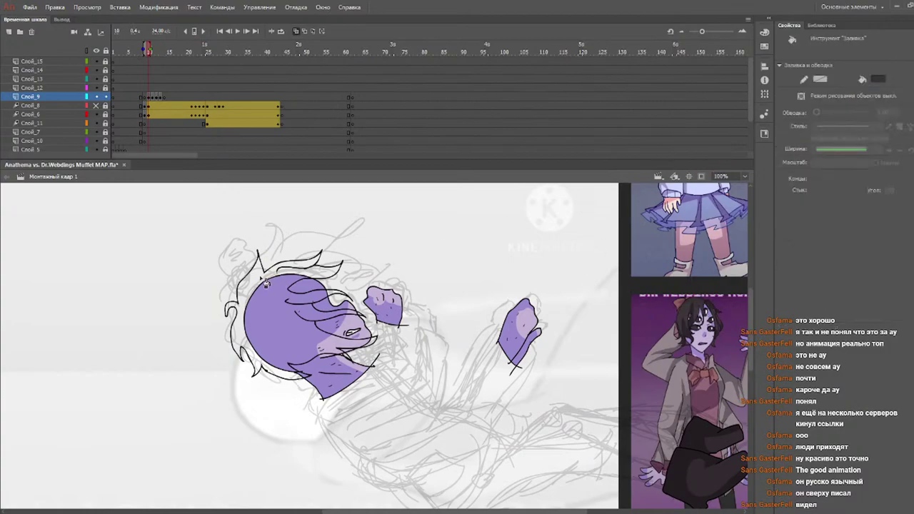
{"action": "left_click", "coordinate": [283, 331]}
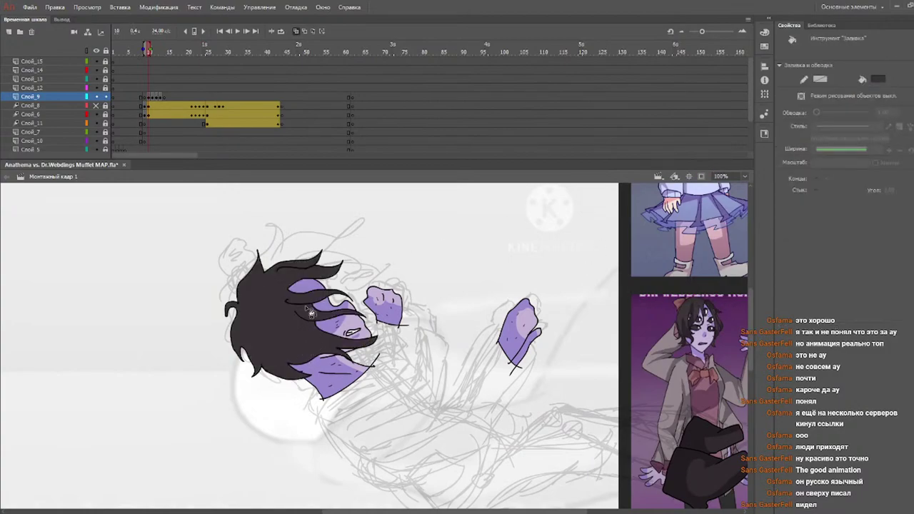
{"action": "left_click_drag", "start_coordinate": [148, 50], "coordinate": [151, 51]}
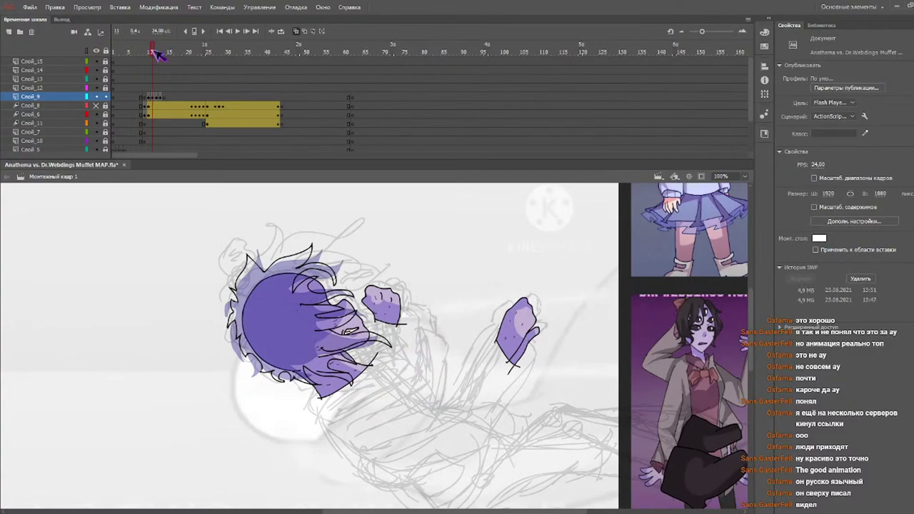
{"action": "key", "text": "k"}
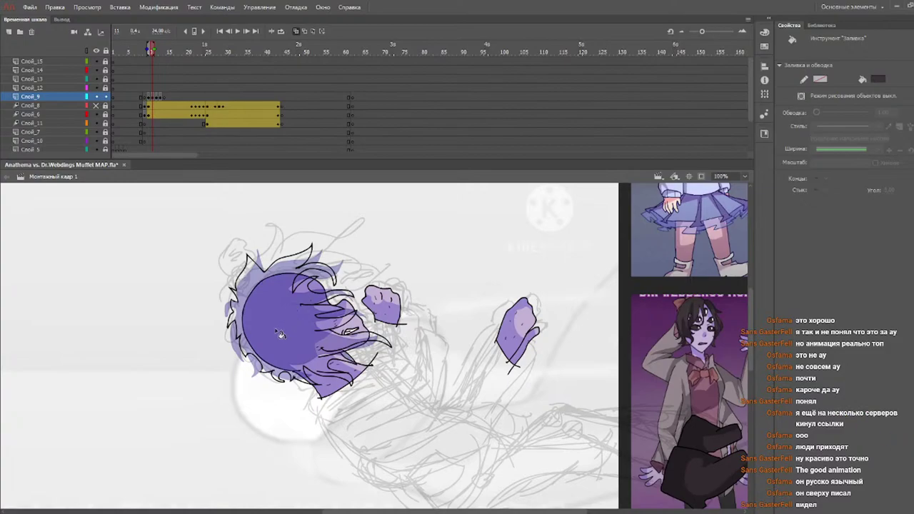
{"action": "left_click", "coordinate": [283, 334]}
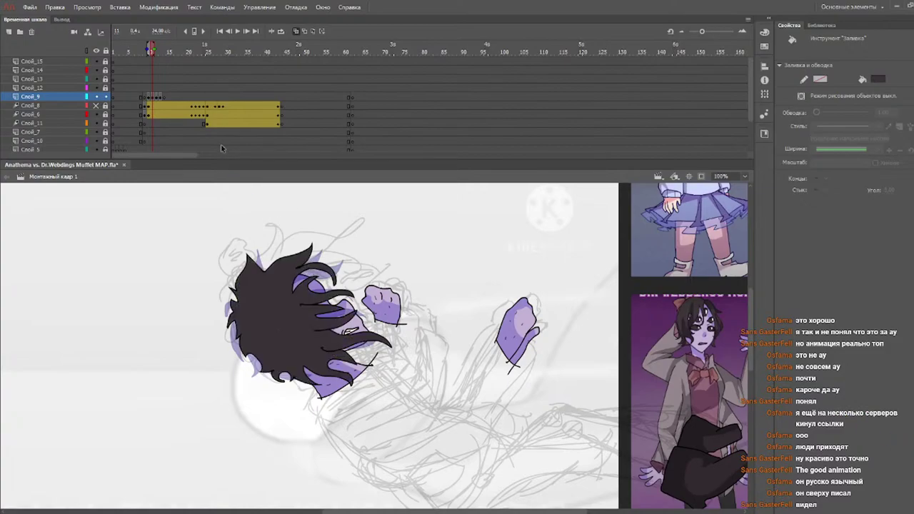
- Fill the outlined hair on frames 12 and 13 of Слой_9 with the dark hair colour
{"action": "left_click", "coordinate": [156, 53]}
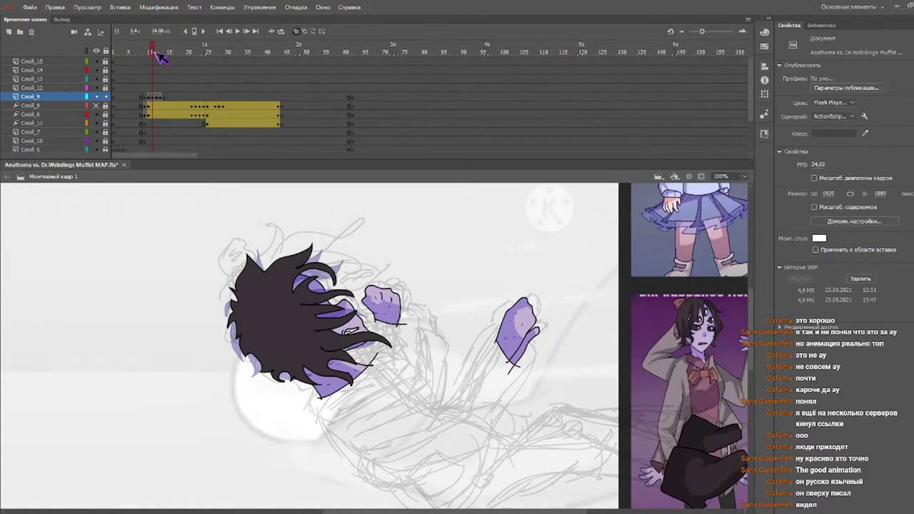
{"action": "left_click", "coordinate": [270, 320]}
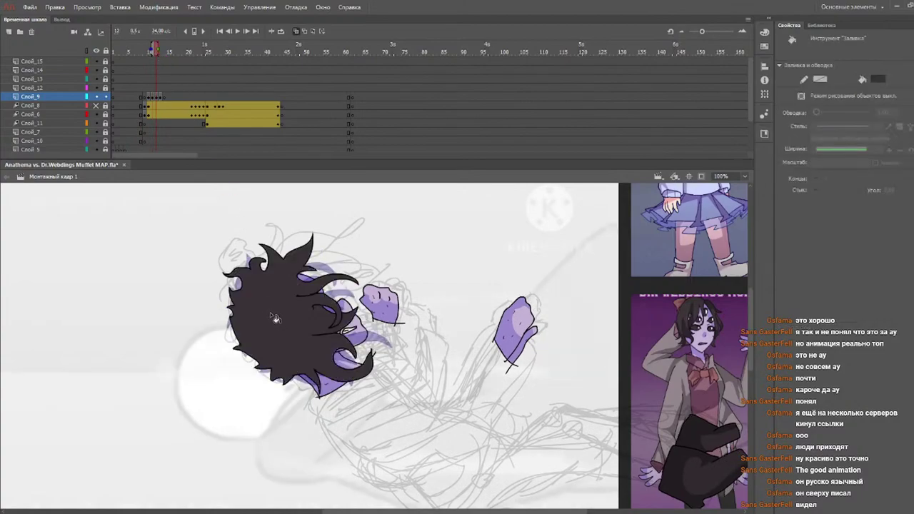
{"action": "left_click_drag", "start_coordinate": [151, 54], "coordinate": [165, 53]}
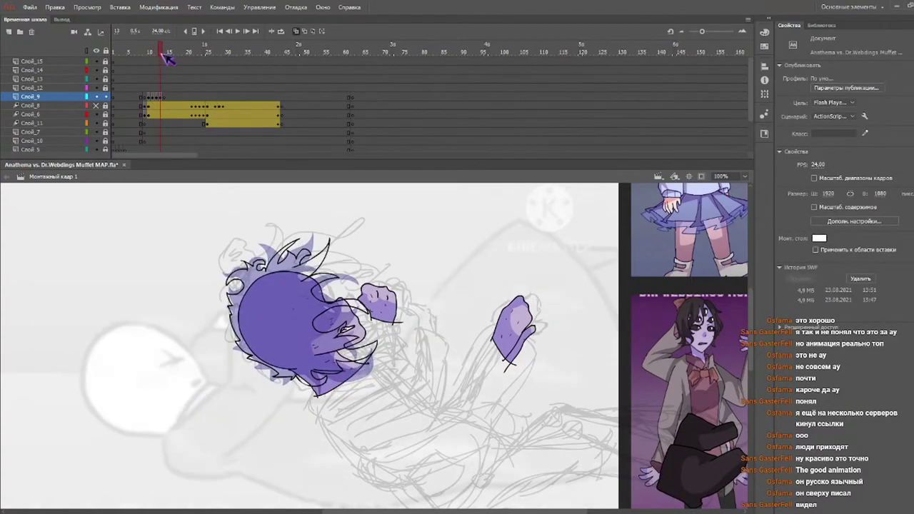
{"action": "left_click", "coordinate": [160, 55]}
{"action": "left_click", "coordinate": [282, 351]}
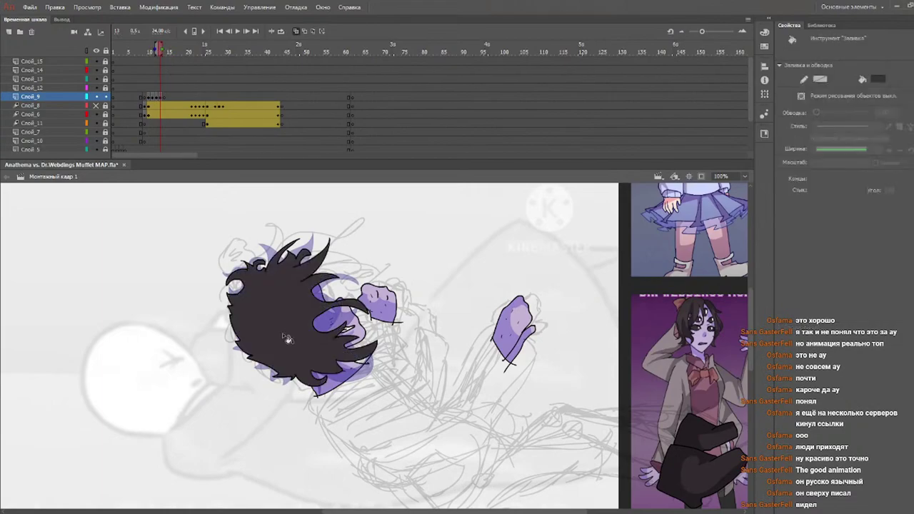
- Play back the filled hair frames and insert a blank keyframe at frame 44 of Слой_9
{"action": "left_click", "coordinate": [135, 55]}
{"action": "key", "text": "Return"}
{"action": "mouse_move", "coordinate": [149, 57]}
{"action": "left_mouse_down"}
{"action": "mouse_move", "coordinate": [281, 65]}
{"action": "mouse_move", "coordinate": [278, 100]}
{"action": "left_mouse_up"}
{"action": "left_click", "coordinate": [280, 98]}
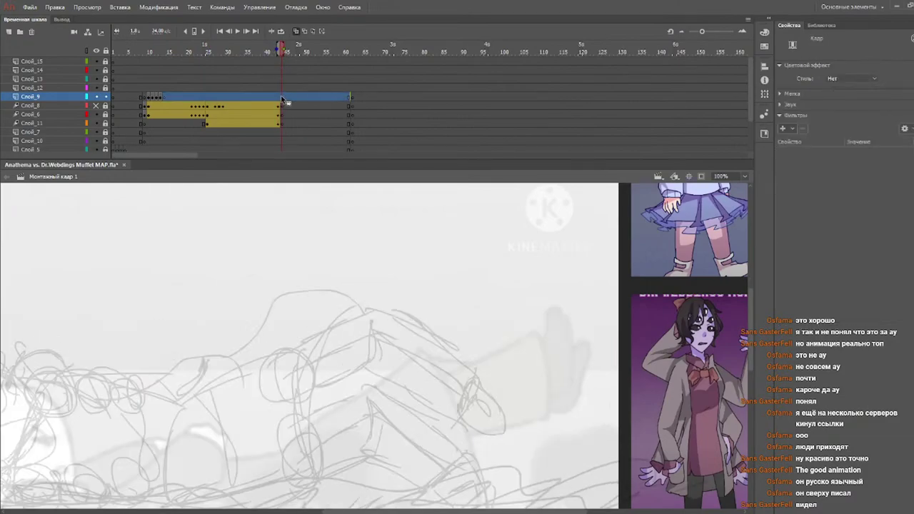
{"action": "left_click", "coordinate": [269, 54]}
{"action": "left_click_drag", "start_coordinate": [273, 57], "coordinate": [280, 62]}
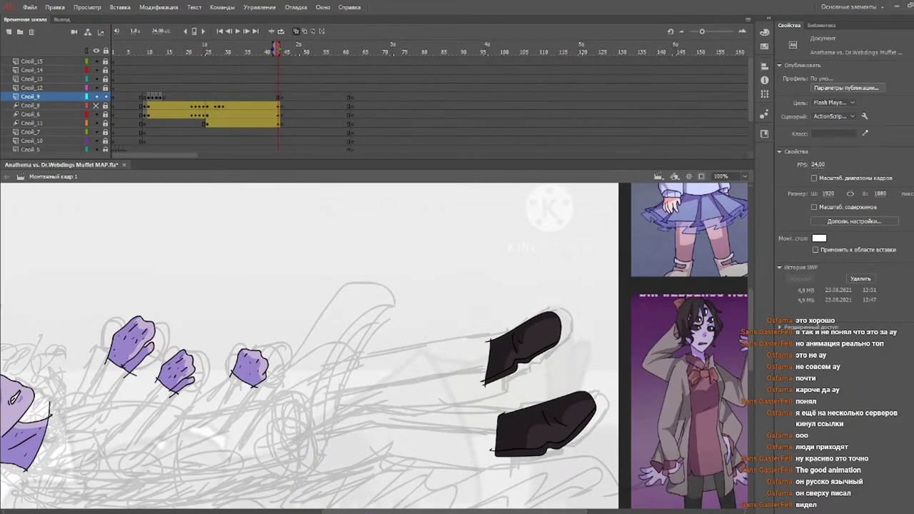
{"action": "left_click_drag", "start_coordinate": [373, 511], "coordinate": [325, 511]}
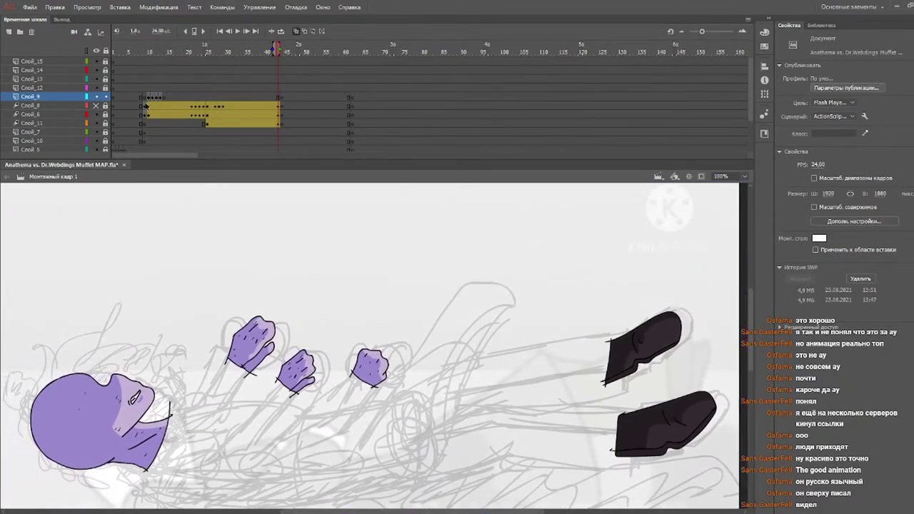
{"action": "left_click", "coordinate": [162, 99]}
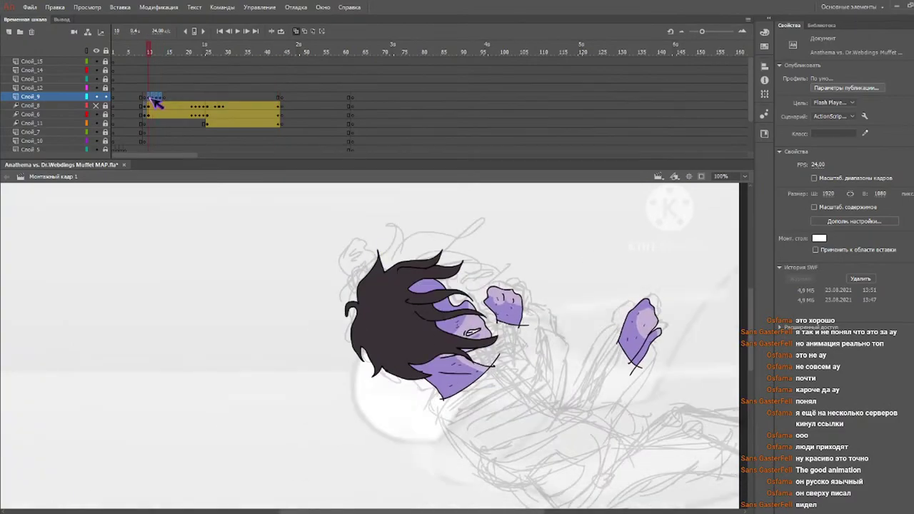
{"action": "left_click_drag", "start_coordinate": [278, 103], "coordinate": [153, 96]}
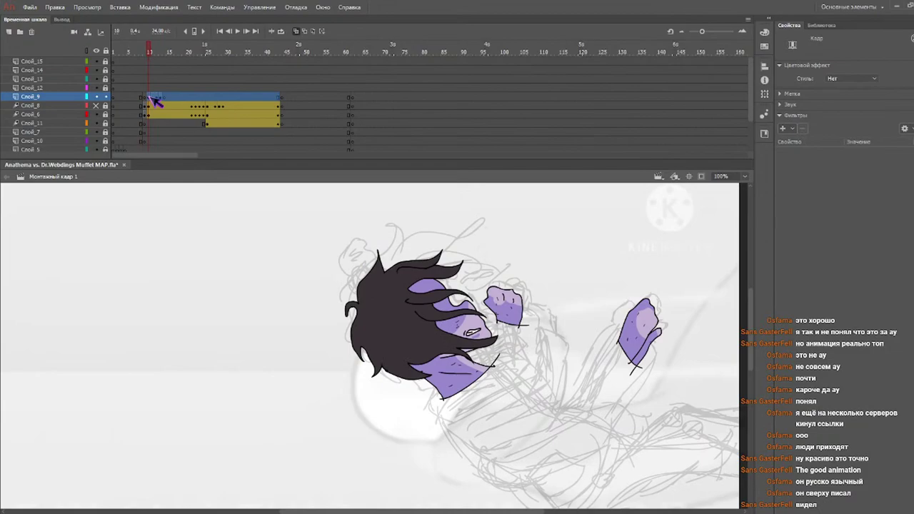
{"action": "left_click", "coordinate": [176, 79]}
{"action": "left_click_drag", "start_coordinate": [164, 96], "coordinate": [151, 97]}
{"action": "left_click", "coordinate": [162, 89]}
{"action": "left_click", "coordinate": [187, 89]}
{"action": "left_click", "coordinate": [149, 50]}
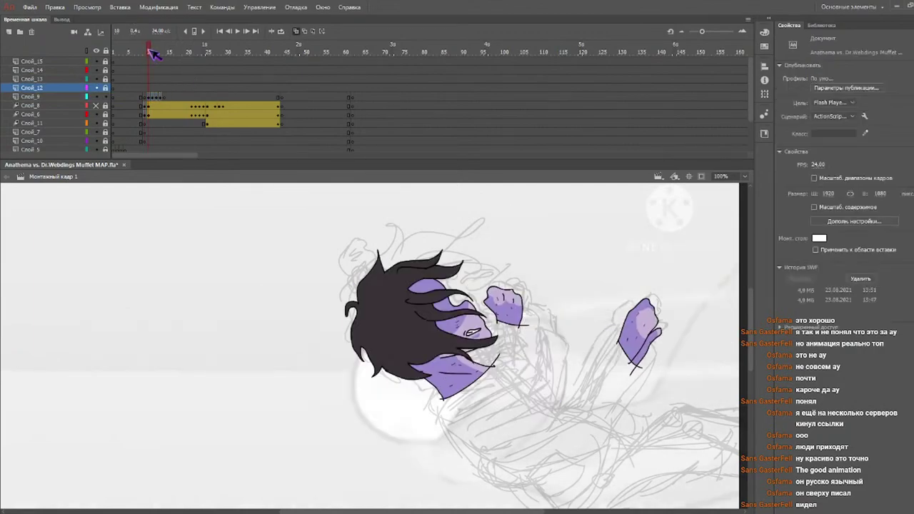
- Copy the hair shape from frame 13 into frame 9 of Слой_9, place it over the purple head and play back the motion
{"action": "left_click", "coordinate": [161, 97]}
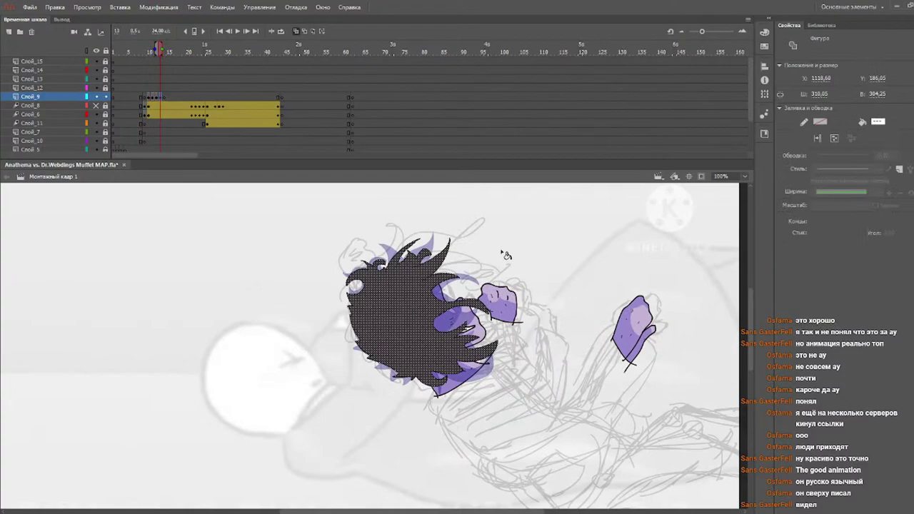
{"action": "key", "text": "q"}
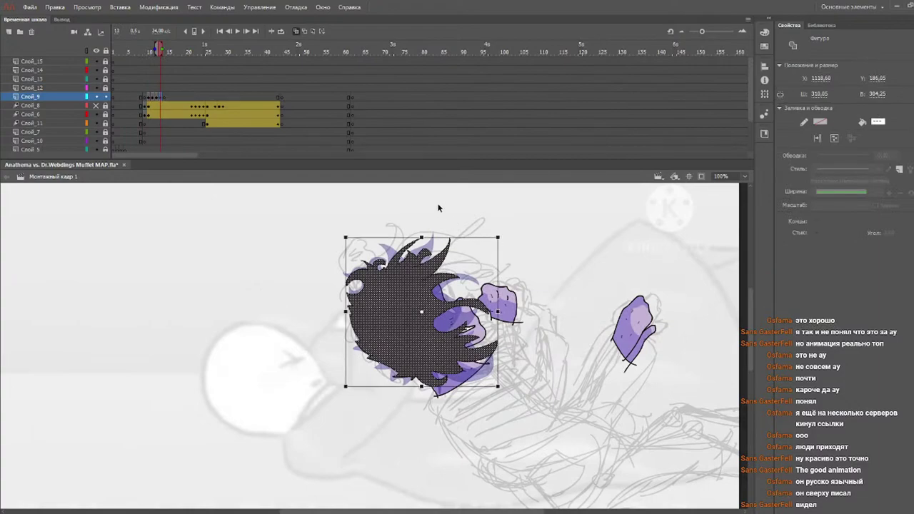
{"action": "left_click", "coordinate": [146, 98]}
{"action": "key", "text": "ctrl+v"}
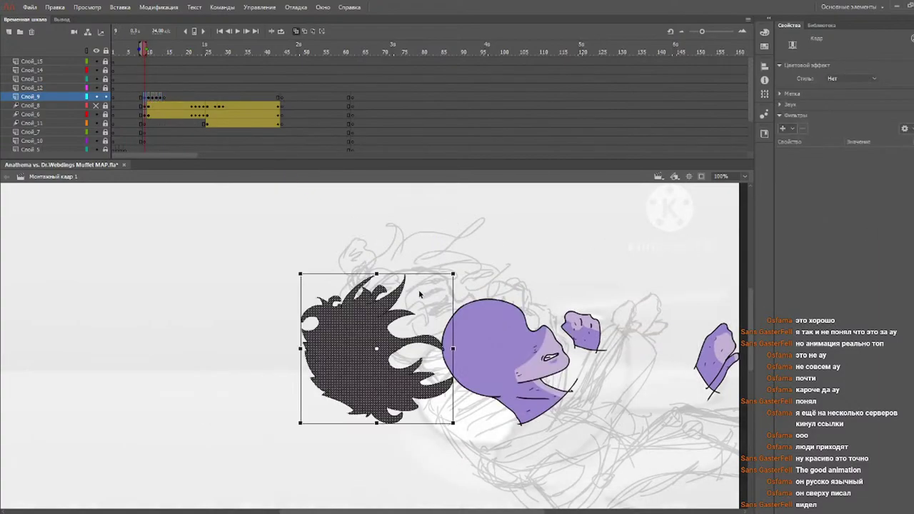
{"action": "left_click_drag", "start_coordinate": [388, 310], "coordinate": [519, 303]}
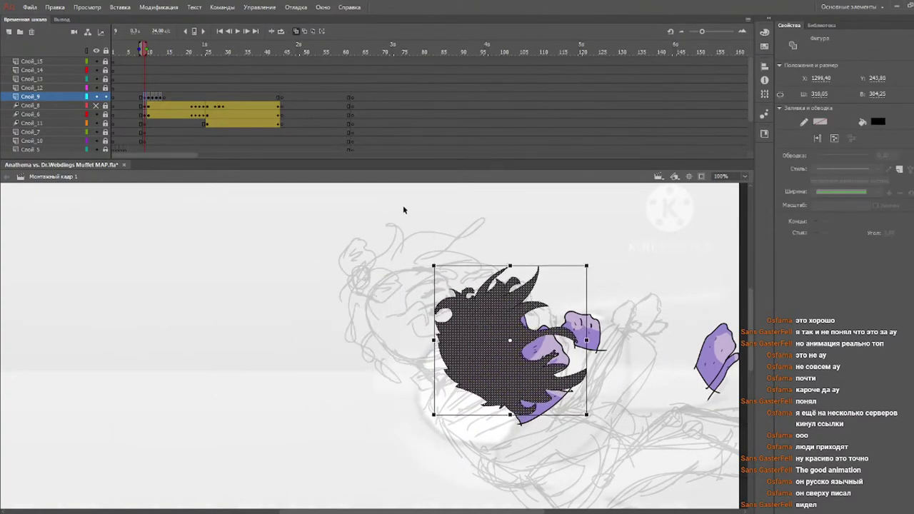
{"action": "left_click", "coordinate": [124, 52]}
{"action": "key", "text": "Return"}
{"action": "key", "text": "Return"}
{"action": "mouse_move", "coordinate": [130, 53]}
{"action": "left_mouse_down"}
{"action": "mouse_move", "coordinate": [169, 55]}
{"action": "mouse_move", "coordinate": [150, 58]}
{"action": "left_mouse_up"}
{"action": "left_click", "coordinate": [148, 54]}
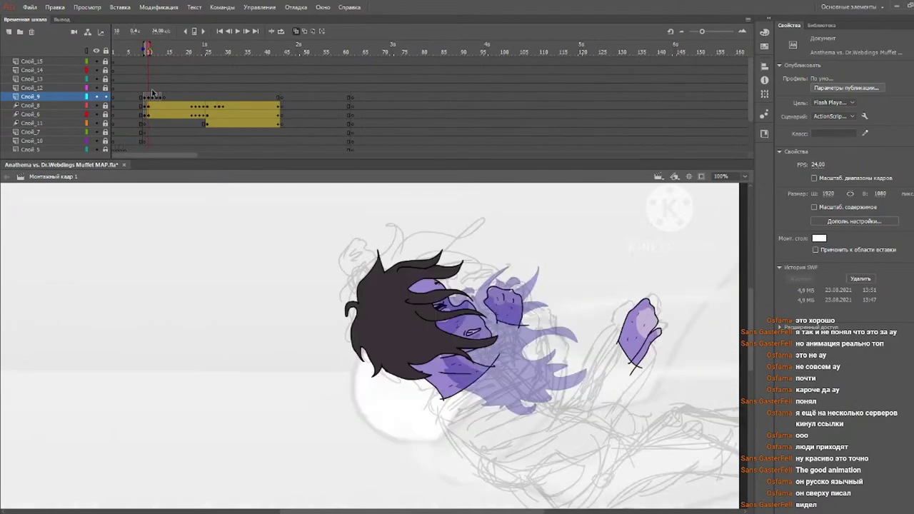
- Try to paste the copied hair onto Слой_9 from frame 14 onward
{"action": "left_click_drag", "start_coordinate": [148, 99], "coordinate": [173, 94]}
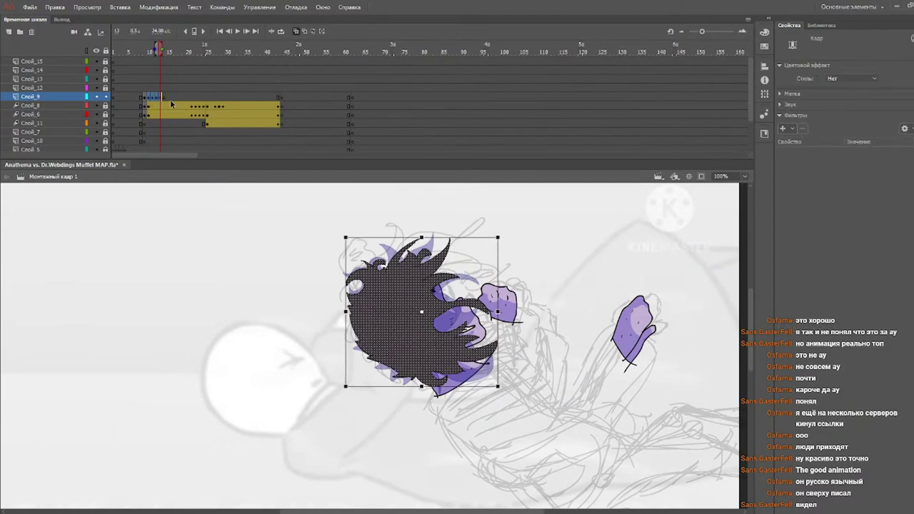
{"action": "left_click", "coordinate": [166, 101]}
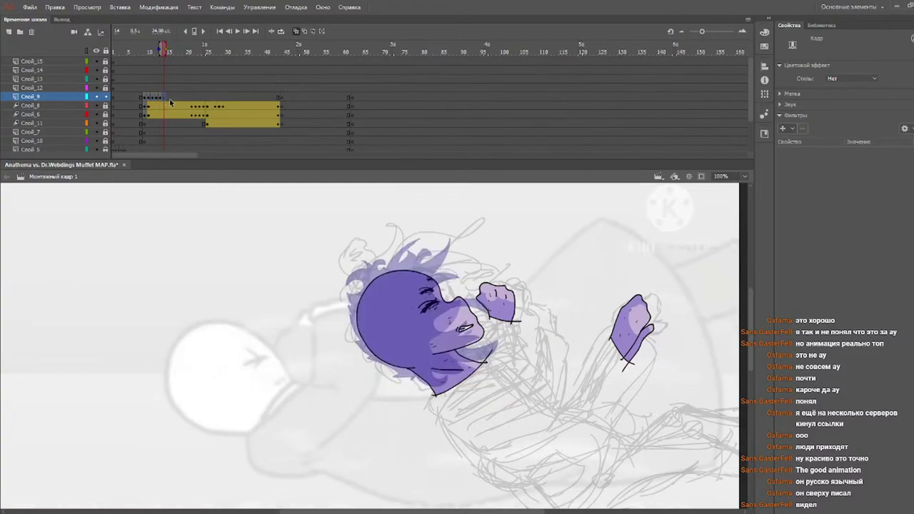
{"action": "left_click", "coordinate": [171, 99]}
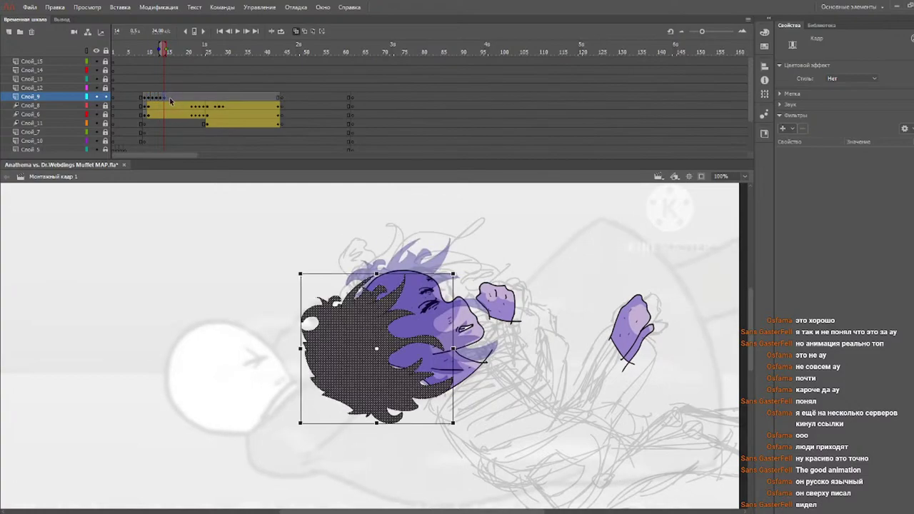
{"action": "left_click", "coordinate": [166, 100]}
{"action": "left_click_drag", "start_coordinate": [168, 98], "coordinate": [178, 98]}
{"action": "key", "text": "ctrl+alt+v"}
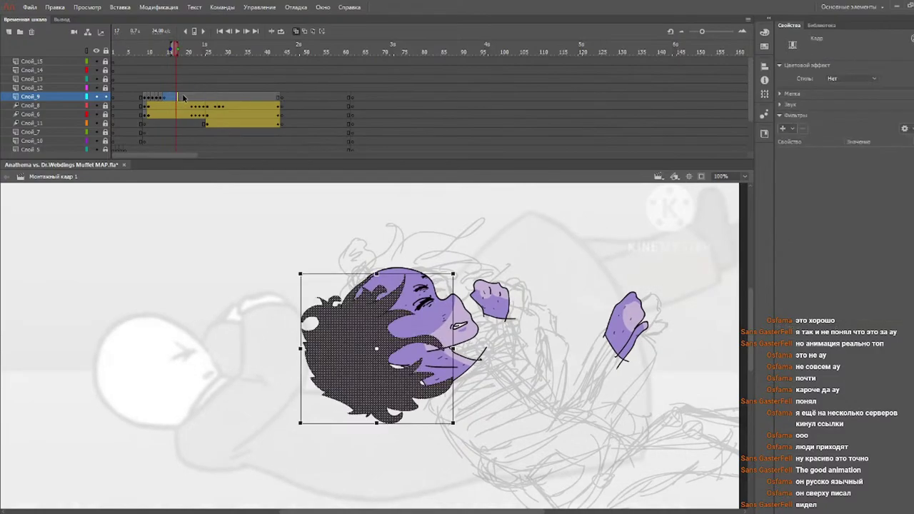
{"action": "key", "text": "ctrl+z"}
- Try to reuse hair frames 10 to 13 over frames 14 to 17 of Слой_9
{"action": "left_click_drag", "start_coordinate": [150, 99], "coordinate": [163, 97]}
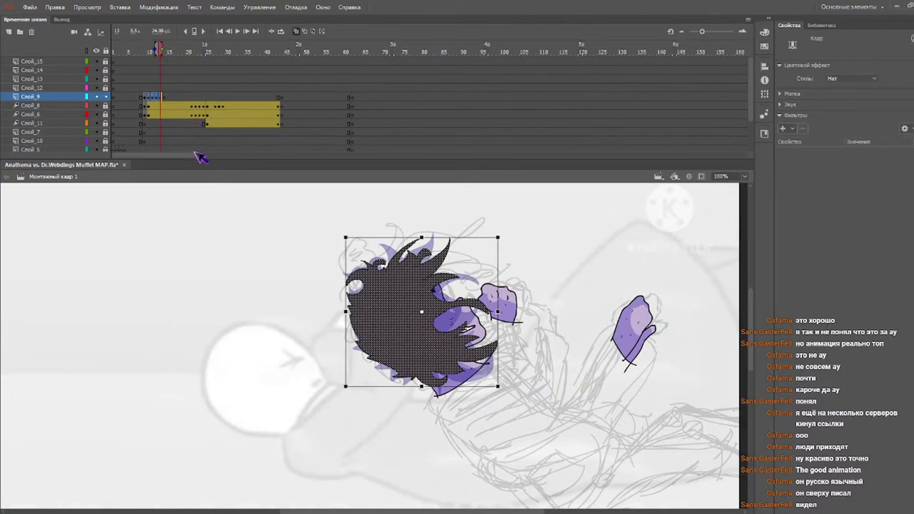
{"action": "left_click", "coordinate": [164, 99]}
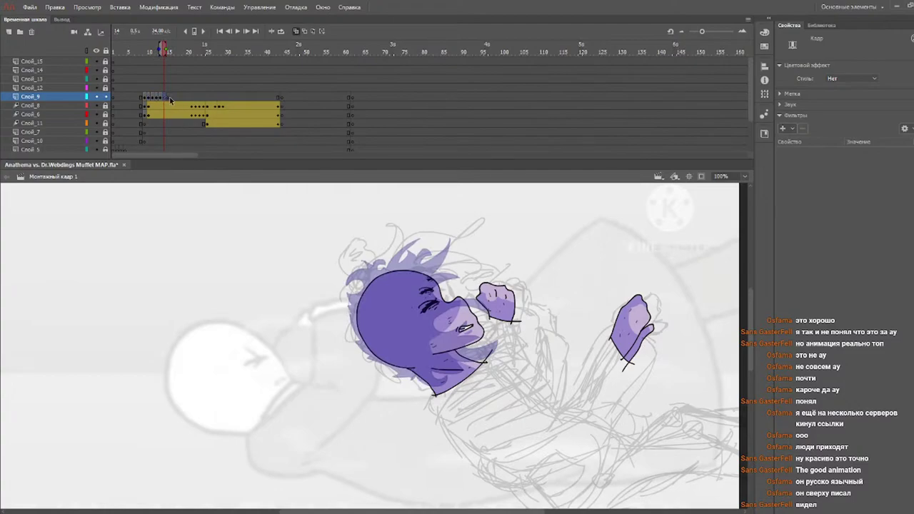
{"action": "left_click", "coordinate": [168, 98]}
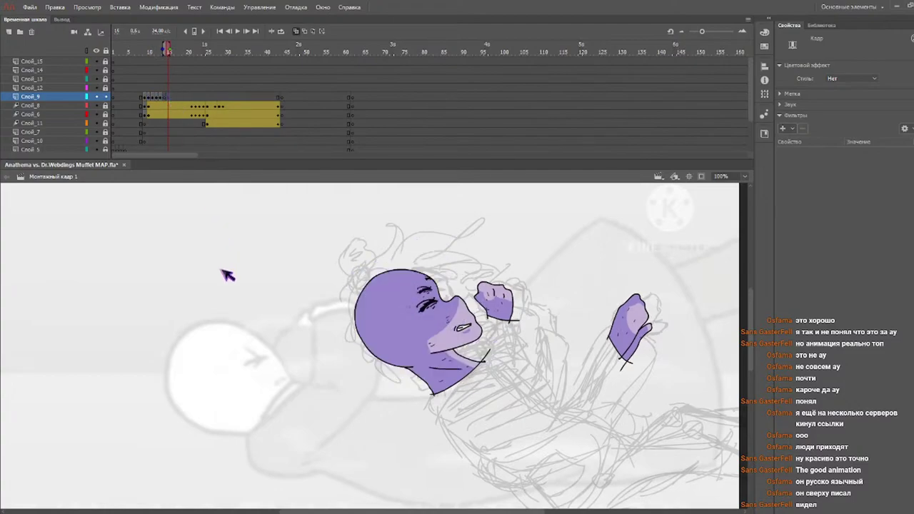
{"action": "left_click", "coordinate": [166, 98]}
{"action": "left_click_drag", "start_coordinate": [165, 97], "coordinate": [175, 98]}
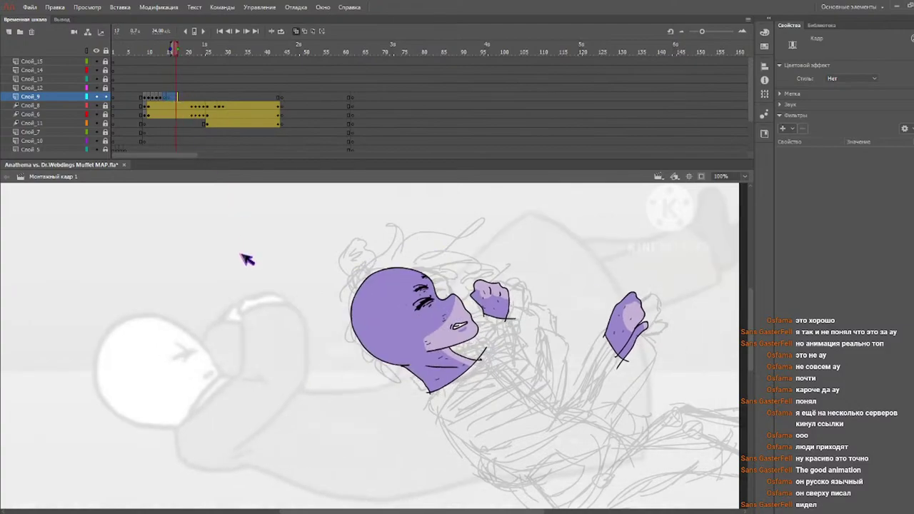
{"action": "left_click", "coordinate": [152, 52]}
{"action": "mouse_move", "coordinate": [153, 52]}
{"action": "left_mouse_down"}
{"action": "mouse_move", "coordinate": [165, 54]}
{"action": "mouse_move", "coordinate": [159, 49]}
{"action": "left_mouse_up"}
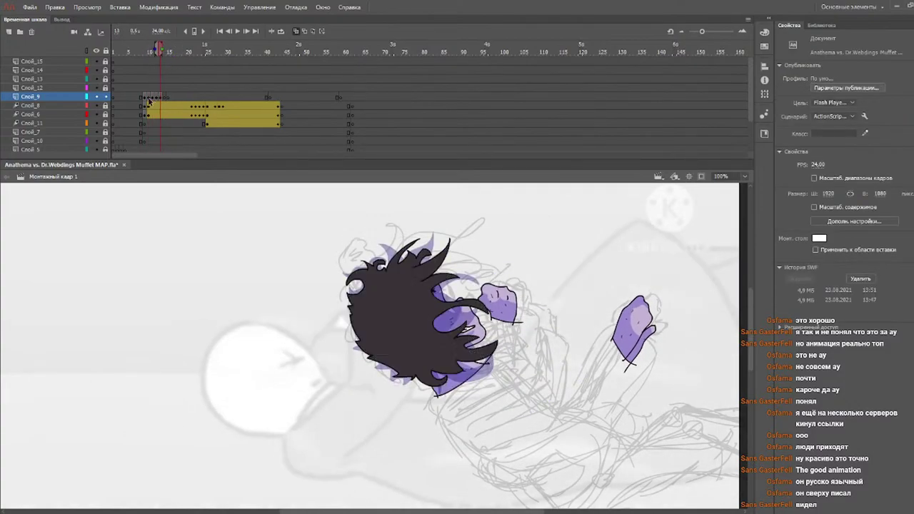
- Select Слой_9's frames through frame 40, and try reworking individual hair keyframes 10 to 13
{"action": "left_click_drag", "start_coordinate": [149, 102], "coordinate": [266, 102]}
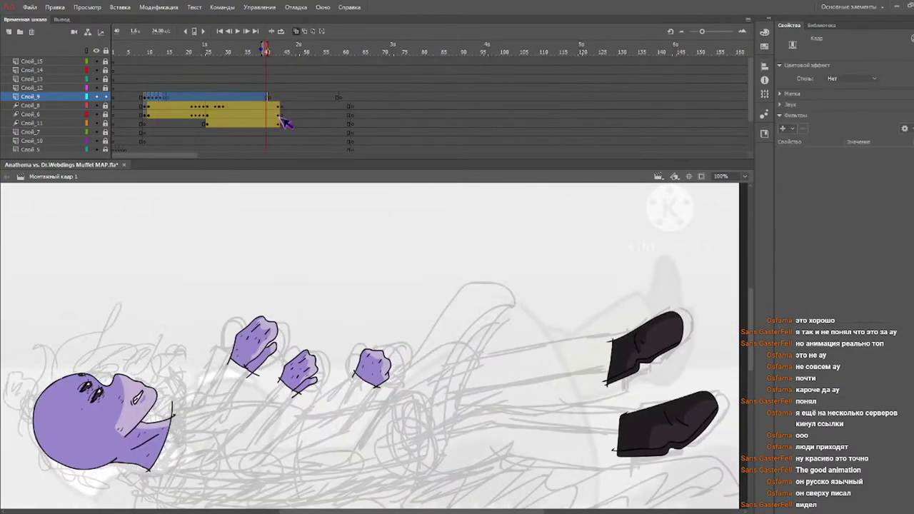
{"action": "left_click", "coordinate": [240, 52]}
{"action": "left_click", "coordinate": [265, 97]}
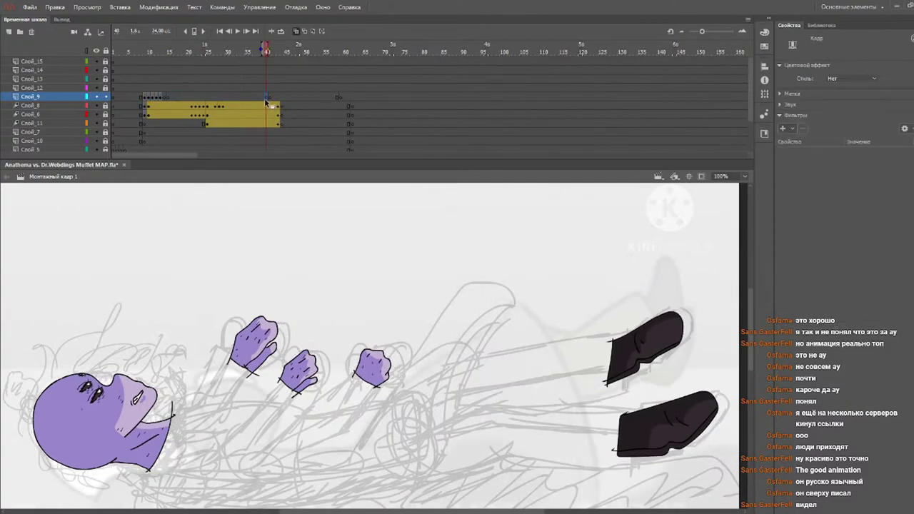
{"action": "left_click", "coordinate": [164, 98]}
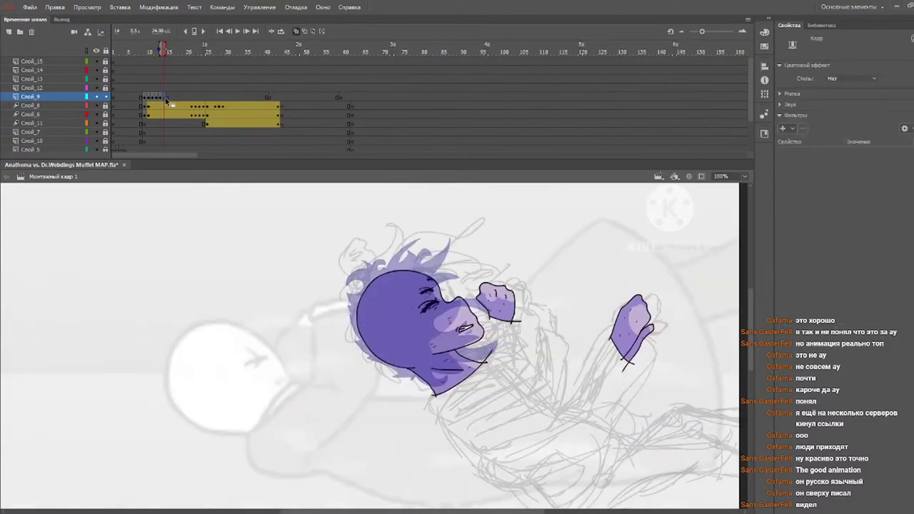
{"action": "left_click", "coordinate": [148, 98]}
{"action": "left_click", "coordinate": [152, 98]}
{"action": "left_click", "coordinate": [156, 98]}
{"action": "left_click", "coordinate": [161, 98]}
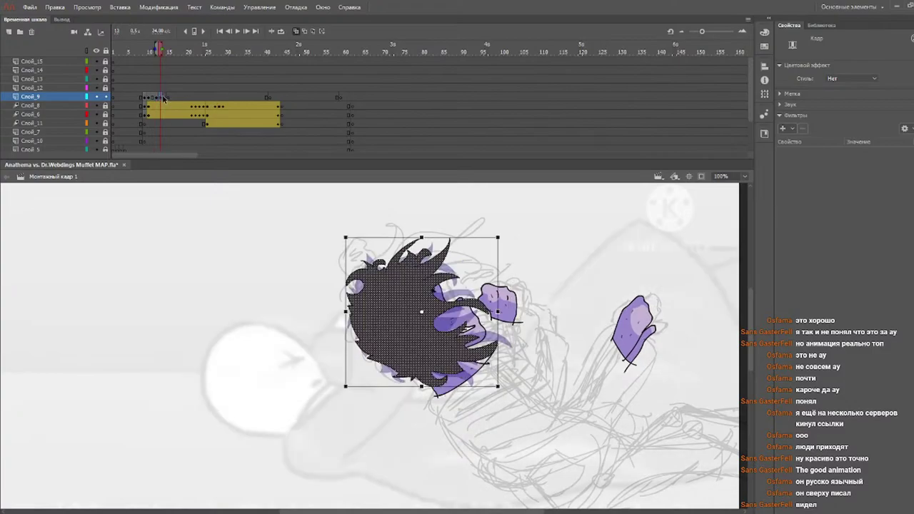
- Undo the recent frame edits on Слой_9 back to the original hair frames and layer length
{"action": "key", "text": "ctrl+z"}
{"action": "key", "text": "ctrl+z"}
{"action": "key", "text": "ctrl+z"}
{"action": "key", "text": "ctrl+z"}
{"action": "key", "text": "ctrl+z"}
{"action": "key", "text": "ctrl+z"}
{"action": "key", "text": "ctrl+z"}
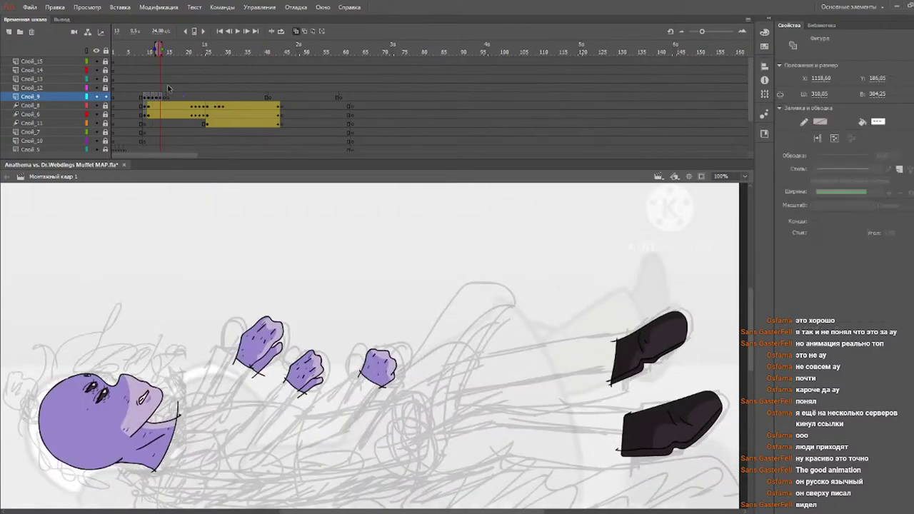
{"action": "key", "text": "ctrl+z"}
{"action": "key", "text": "ctrl+z"}
{"action": "key", "text": "ctrl+z"}
{"action": "key", "text": "ctrl+z"}
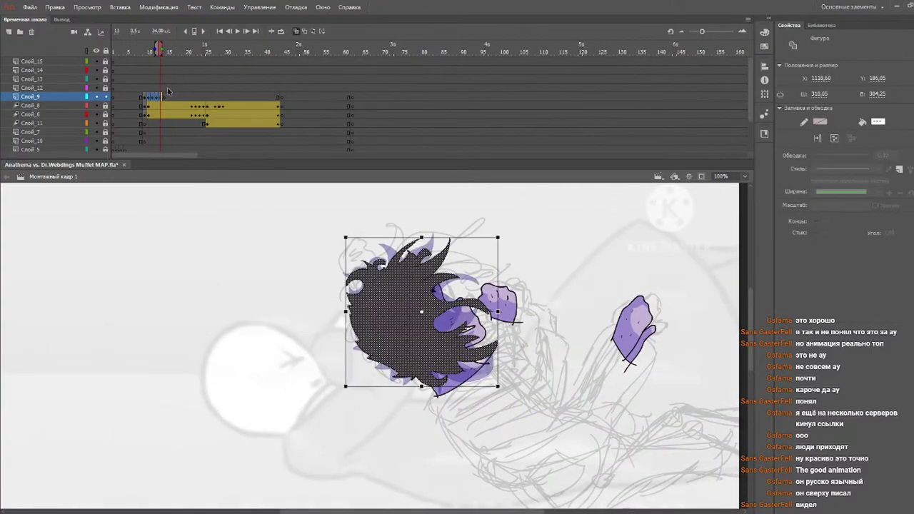
- Try to shift hair frames 10 to 13 one frame along Слой_9 and scrub through the shot
{"action": "left_click_drag", "start_coordinate": [172, 53], "coordinate": [166, 53]}
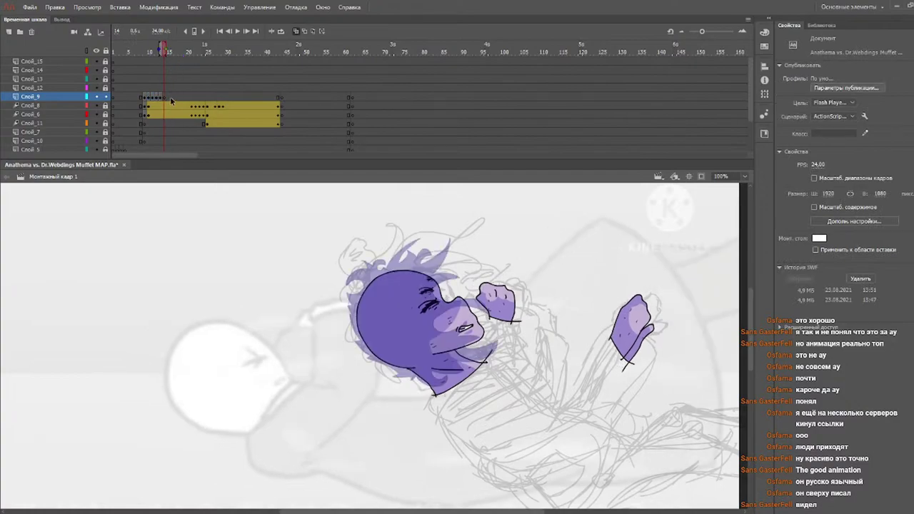
{"action": "left_click", "coordinate": [173, 54]}
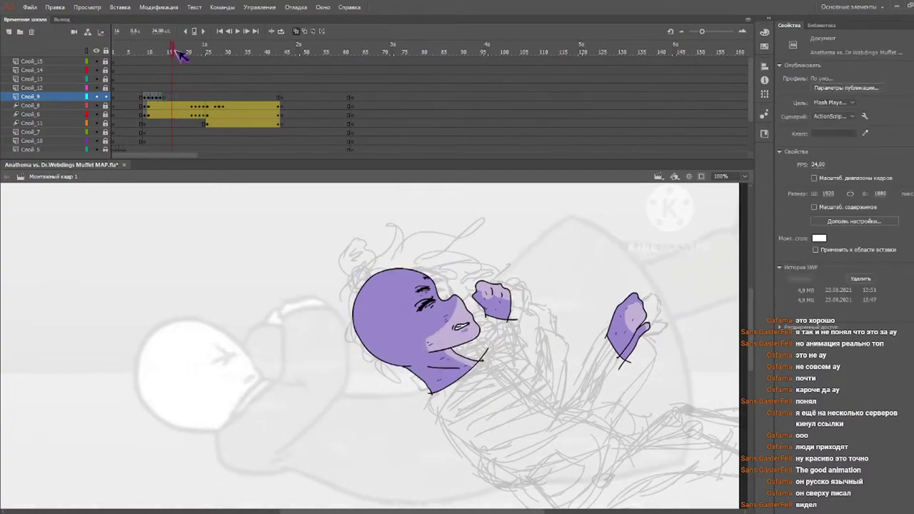
{"action": "key", "text": "comma"}
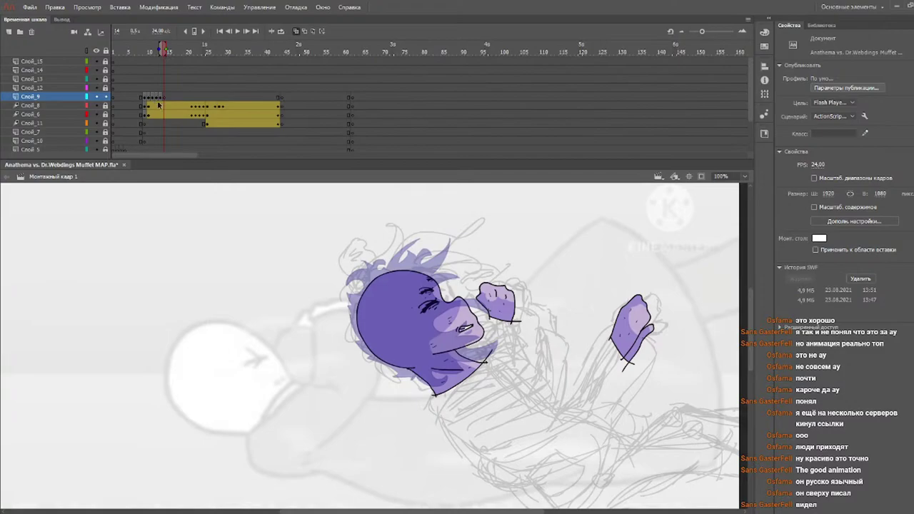
{"action": "key", "text": "comma"}
{"action": "key", "text": "comma"}
{"action": "key", "text": "comma"}
{"action": "left_click_drag", "start_coordinate": [149, 98], "coordinate": [163, 98]}
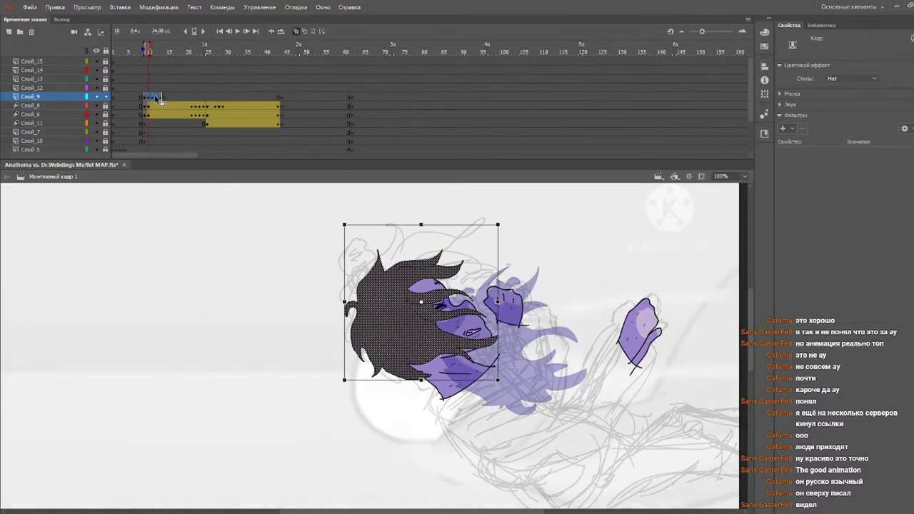
{"action": "left_click", "coordinate": [163, 98]}
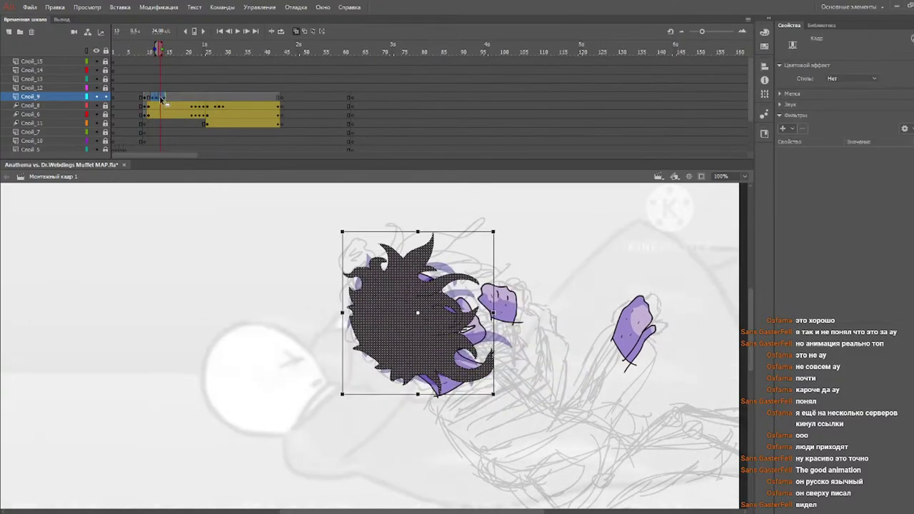
{"action": "left_click_drag", "start_coordinate": [173, 47], "coordinate": [266, 84]}
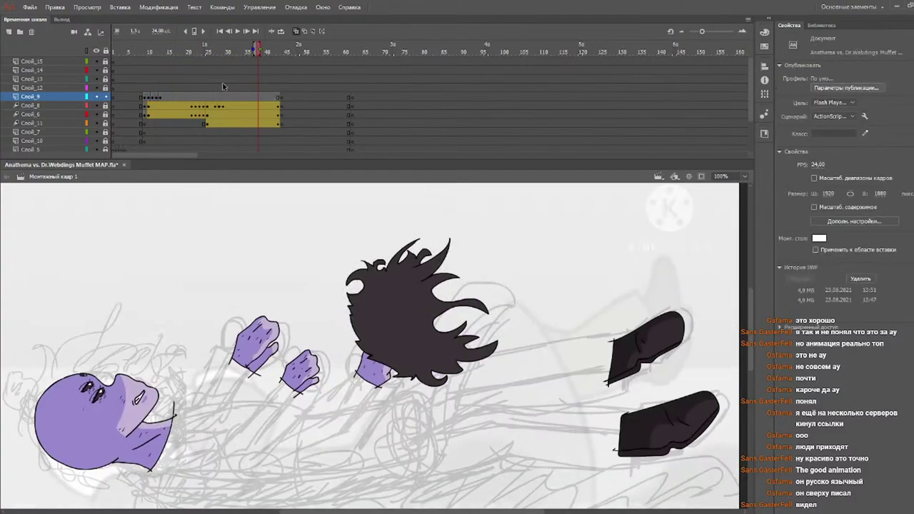
- Try to paste the hair from frames 10 to 13 at frame 14 of Слой_9, and undo the paste
{"action": "left_click_drag", "start_coordinate": [148, 100], "coordinate": [166, 100]}
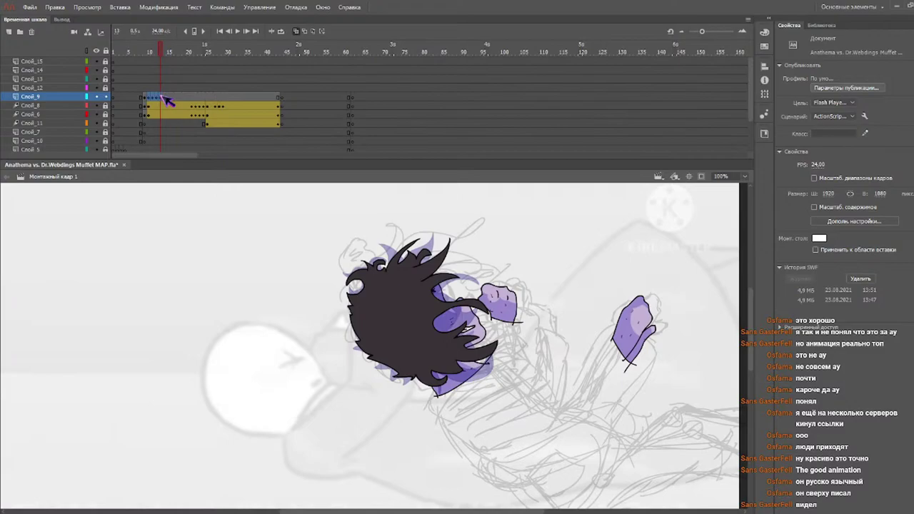
{"action": "left_click", "coordinate": [162, 97]}
{"action": "left_click", "coordinate": [165, 99]}
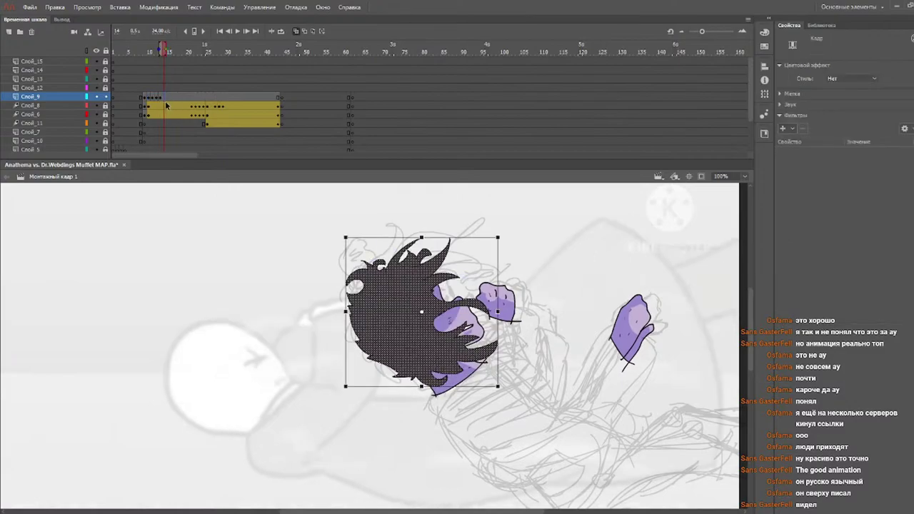
{"action": "key", "text": "ctrl+v"}
{"action": "key", "text": "ctrl+z"}
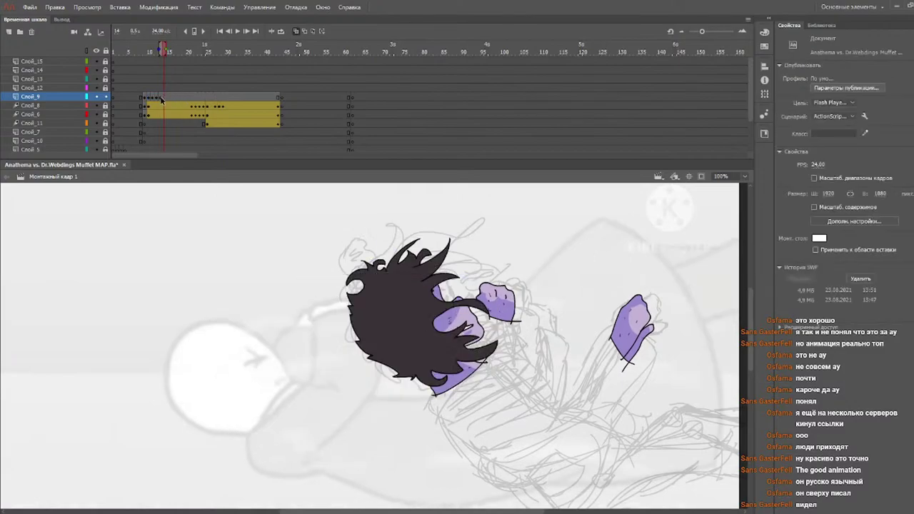
- Try to paste hair frames 10 to 13 across frames 14 to 43 of Слой_9
{"action": "left_click", "coordinate": [154, 100]}
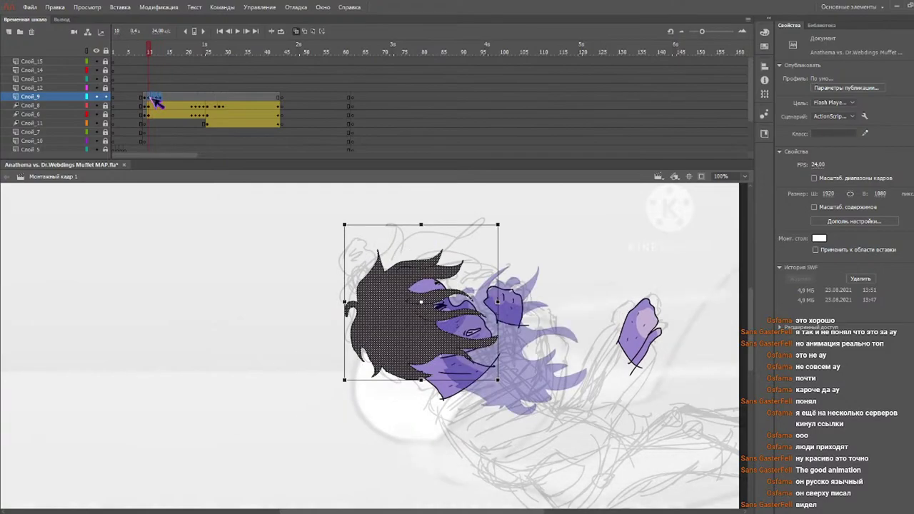
{"action": "left_click", "coordinate": [152, 97]}
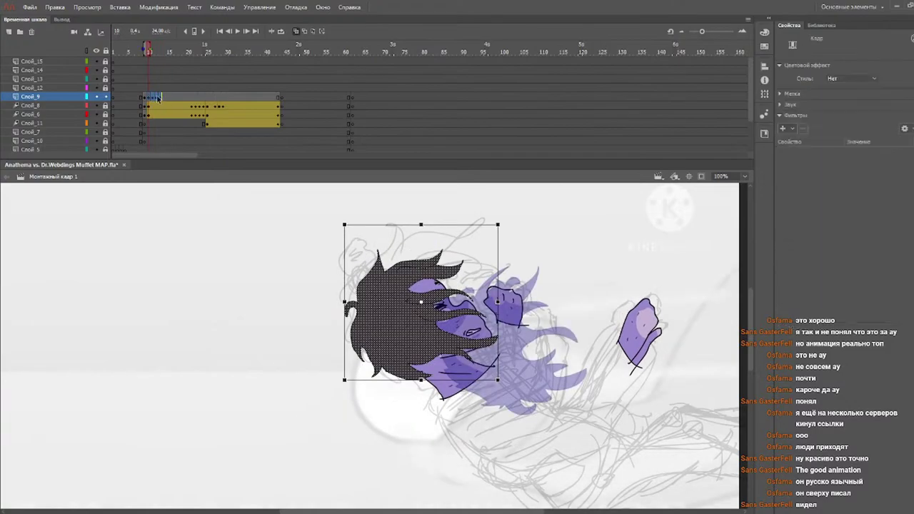
{"action": "left_click_drag", "start_coordinate": [164, 98], "coordinate": [277, 101]}
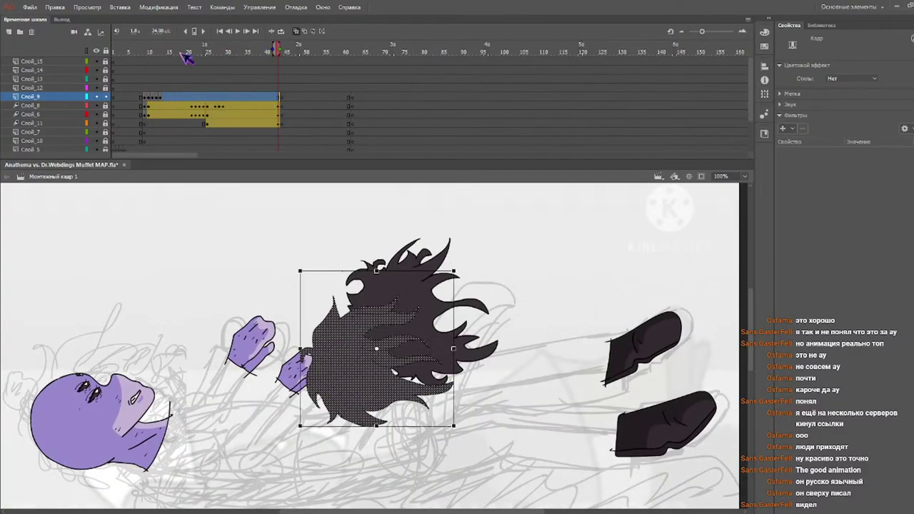
{"action": "left_click", "coordinate": [179, 52]}
- Undo the hair paste across frames 14 to 43 of Слой_9 and check frame 13
{"action": "key", "text": "ctrl+z"}
{"action": "key", "text": "ctrl+z"}
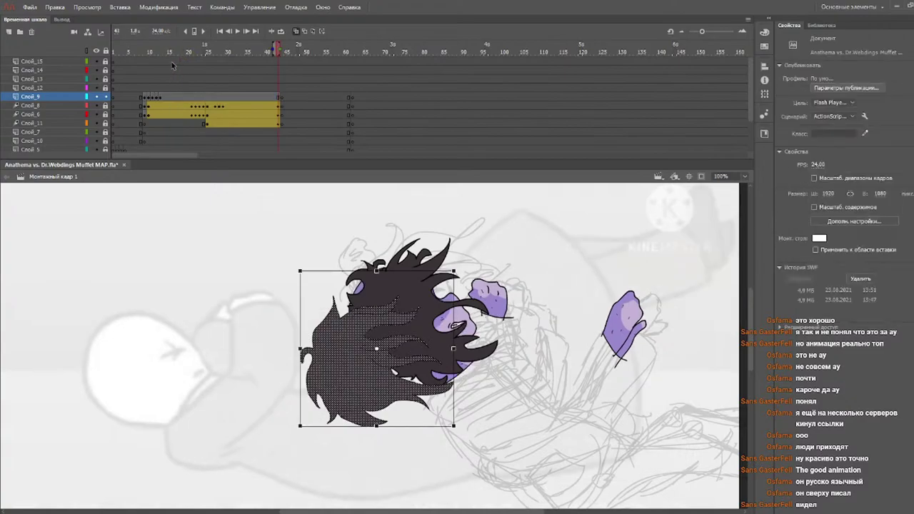
{"action": "left_click_drag", "start_coordinate": [172, 54], "coordinate": [160, 54]}
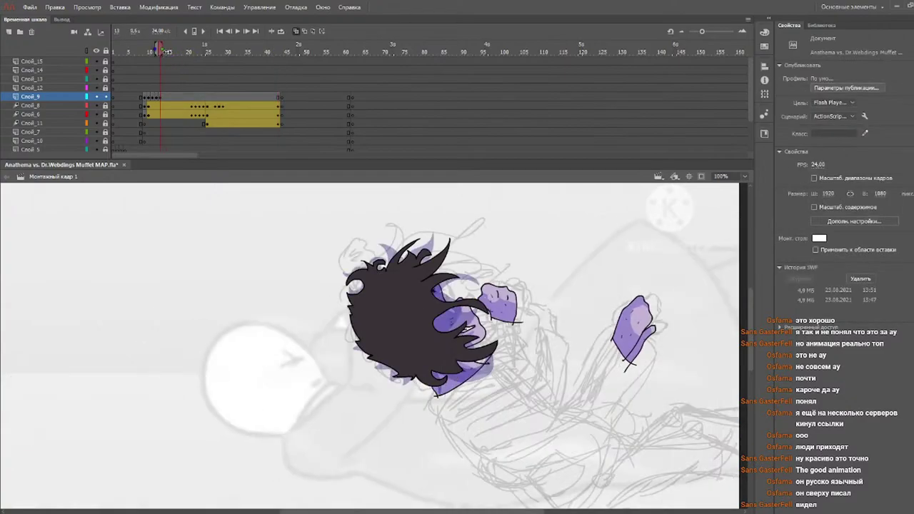
{"action": "key", "text": "ctrl+z"}
{"action": "key", "text": "ctrl+z"}
{"action": "key", "text": "ctrl+z"}
{"action": "key", "text": "ctrl+z"}
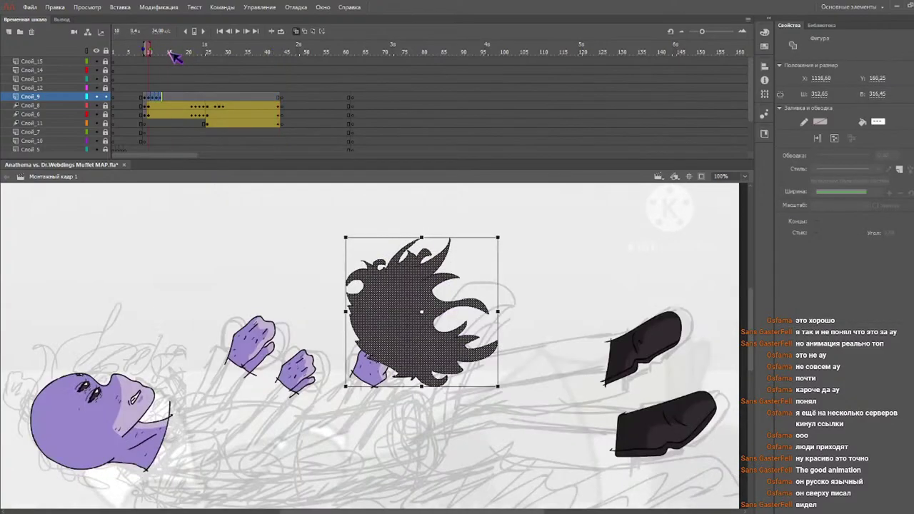
- Play back and scrub the hair motion against the head between frames 10 and 24
{"action": "key", "text": "Return"}
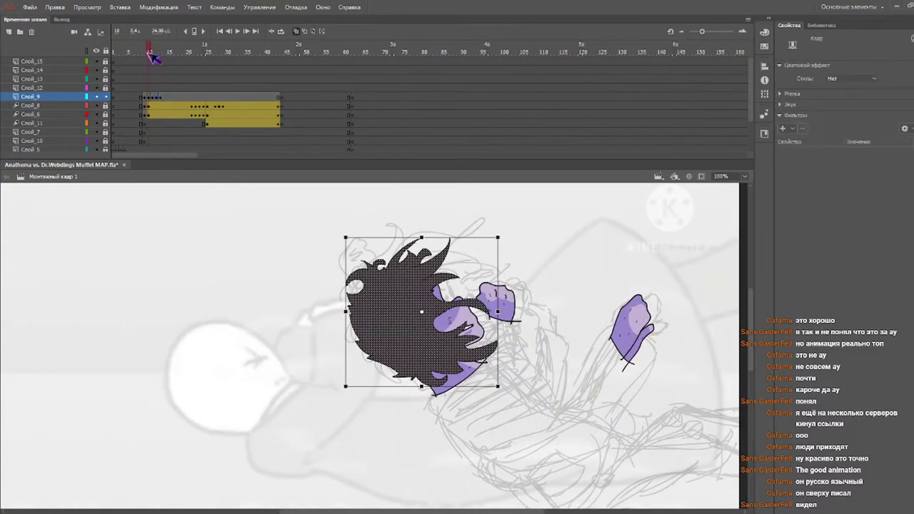
{"action": "key", "text": "Return"}
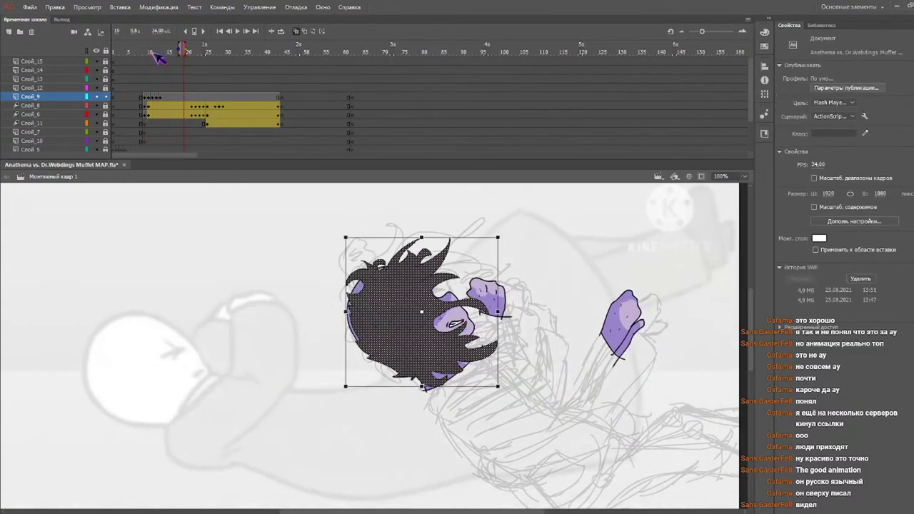
{"action": "left_click_drag", "start_coordinate": [155, 53], "coordinate": [149, 53]}
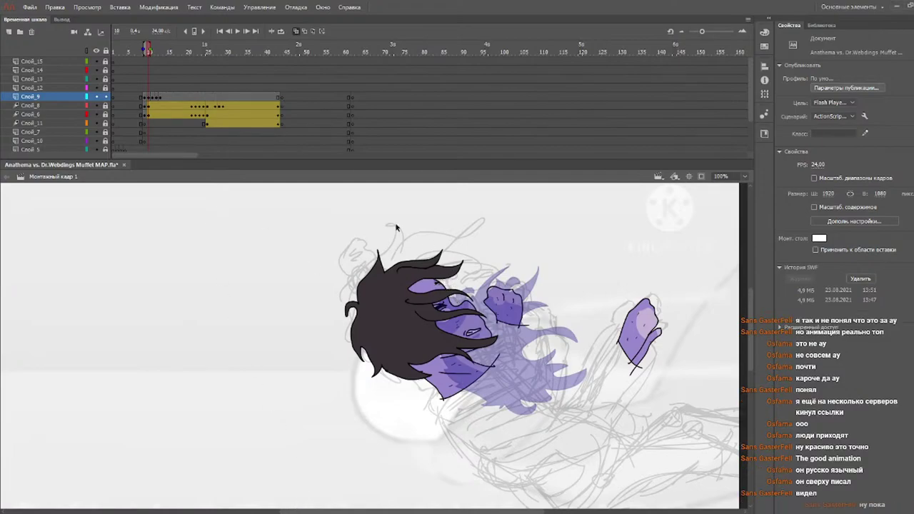
{"action": "left_click", "coordinate": [170, 50]}
{"action": "left_click_drag", "start_coordinate": [174, 51], "coordinate": [205, 51]}
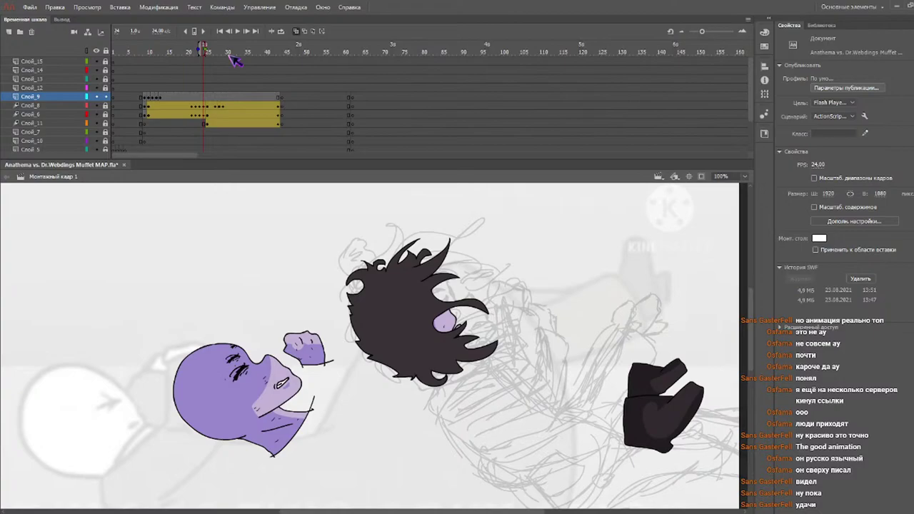
{"action": "left_click_drag", "start_coordinate": [174, 51], "coordinate": [148, 50]}
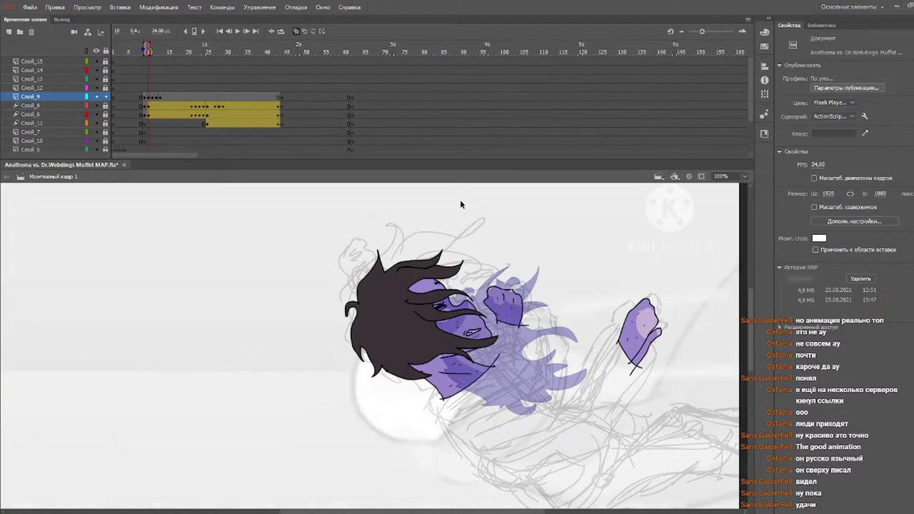
- Select the held hair on frames 14 to 43 of Слой_9
{"action": "left_click", "coordinate": [164, 50]}
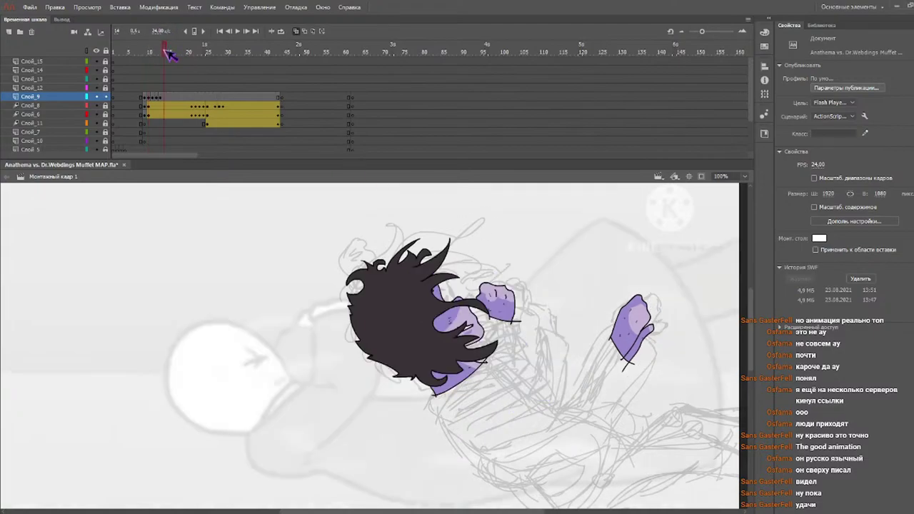
{"action": "left_click", "coordinate": [165, 98]}
{"action": "left_click", "coordinate": [282, 100]}
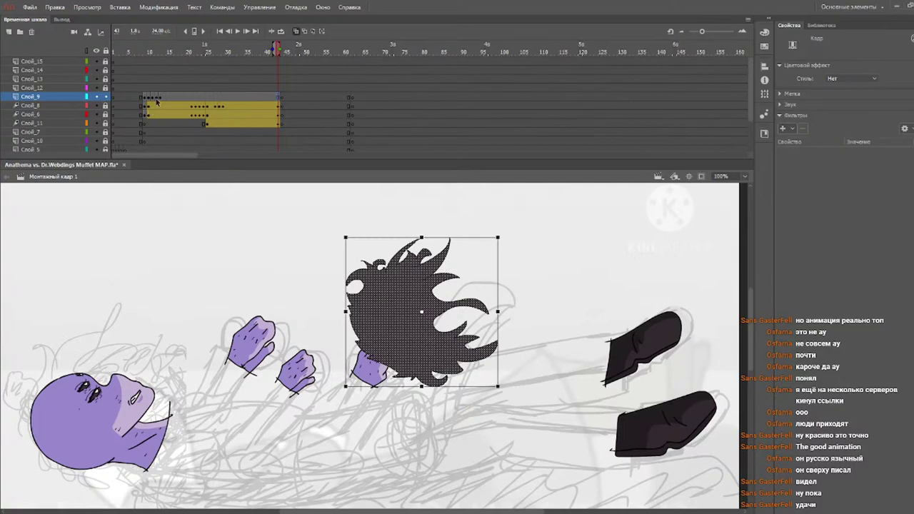
{"action": "key", "text": "alt+comma"}
{"action": "key", "text": "alt+comma"}
{"action": "key", "text": "alt+comma"}
{"action": "key", "text": "alt+comma"}
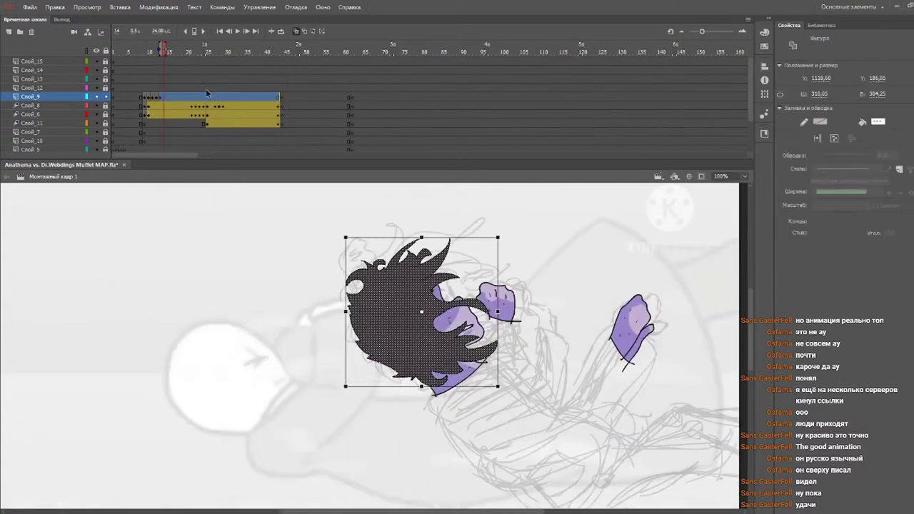
- Undo the hair hold beyond frame 13 on Слой_9, restoring the blank frames from frame 14
{"action": "key", "text": "Return"}
{"action": "key", "text": "ctrl+z"}
{"action": "key", "text": "ctrl+z"}
{"action": "key", "text": "ctrl+z"}
{"action": "key", "text": "ctrl+z"}
{"action": "key", "text": "ctrl+z"}
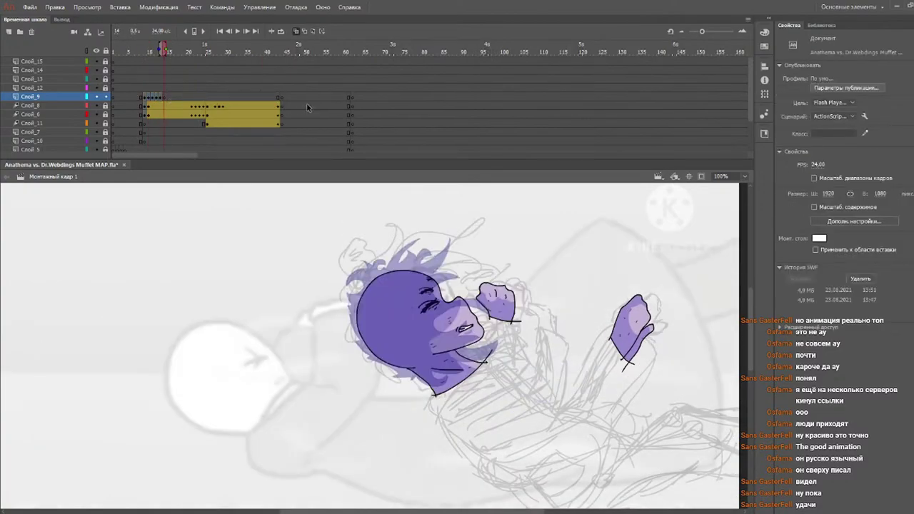
- Try to apply a classic tween to the hair on frames 10 to 13 of Слой_9
{"action": "left_click", "coordinate": [279, 98]}
{"action": "left_click", "coordinate": [230, 87]}
{"action": "left_click", "coordinate": [157, 53]}
{"action": "mouse_move", "coordinate": [158, 52]}
{"action": "left_mouse_down"}
{"action": "mouse_move", "coordinate": [148, 52]}
{"action": "mouse_move", "coordinate": [169, 51]}
{"action": "mouse_move", "coordinate": [151, 53]}
{"action": "left_mouse_up"}
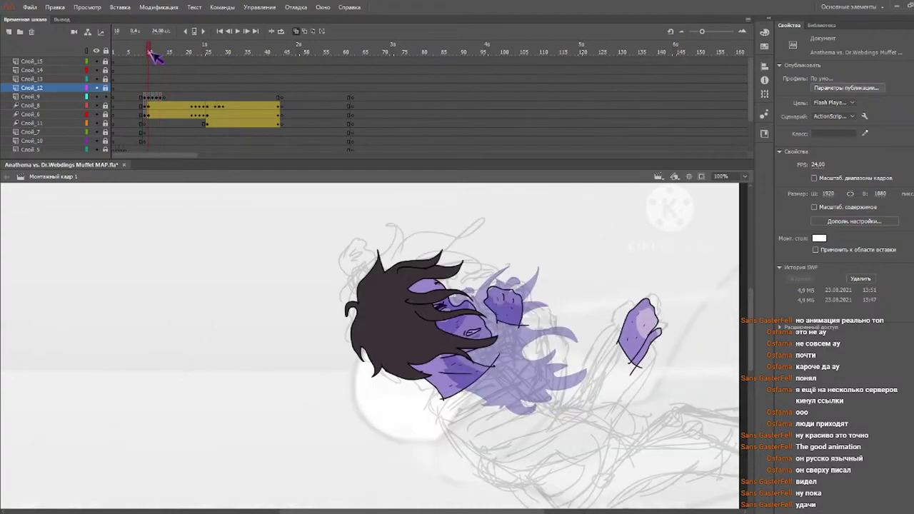
{"action": "left_click", "coordinate": [161, 97]}
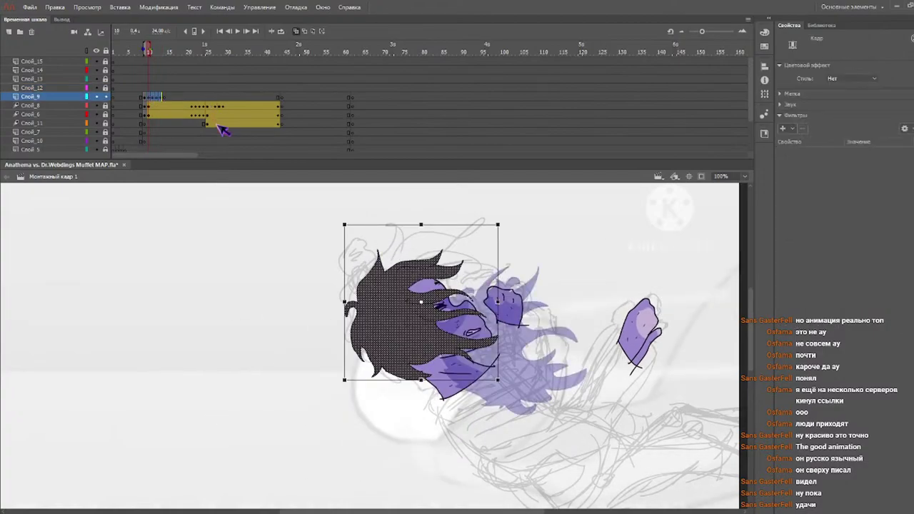
{"action": "key", "text": "Escape"}
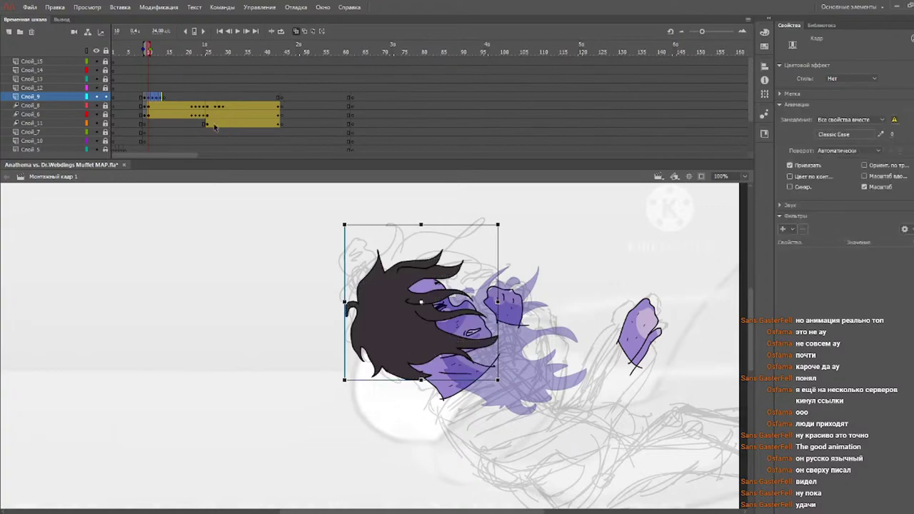
- Try to turn frames 14 to 43 of Слой_9 into separate blank keyframes
{"action": "left_click", "coordinate": [167, 52]}
{"action": "mouse_move", "coordinate": [163, 53]}
{"action": "left_mouse_down"}
{"action": "mouse_move", "coordinate": [159, 98]}
{"action": "mouse_move", "coordinate": [148, 98]}
{"action": "left_mouse_up"}
{"action": "left_click", "coordinate": [164, 51]}
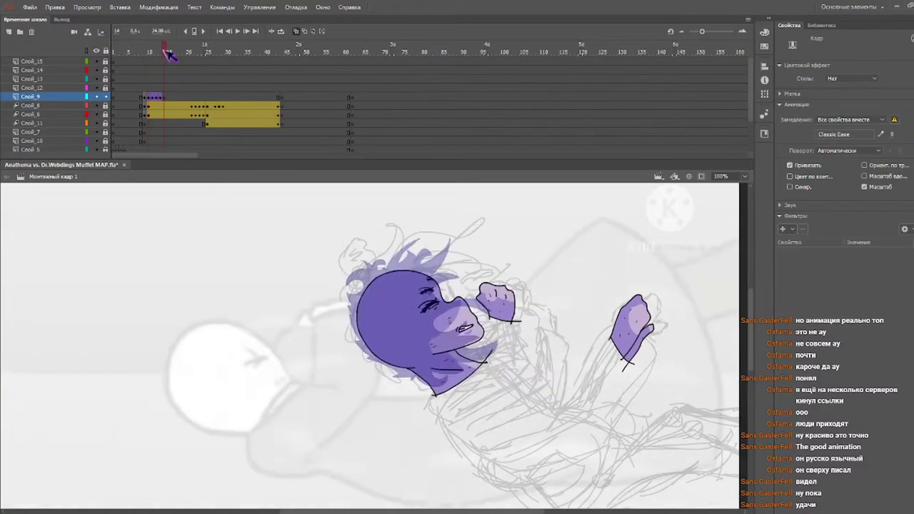
{"action": "left_click", "coordinate": [162, 98]}
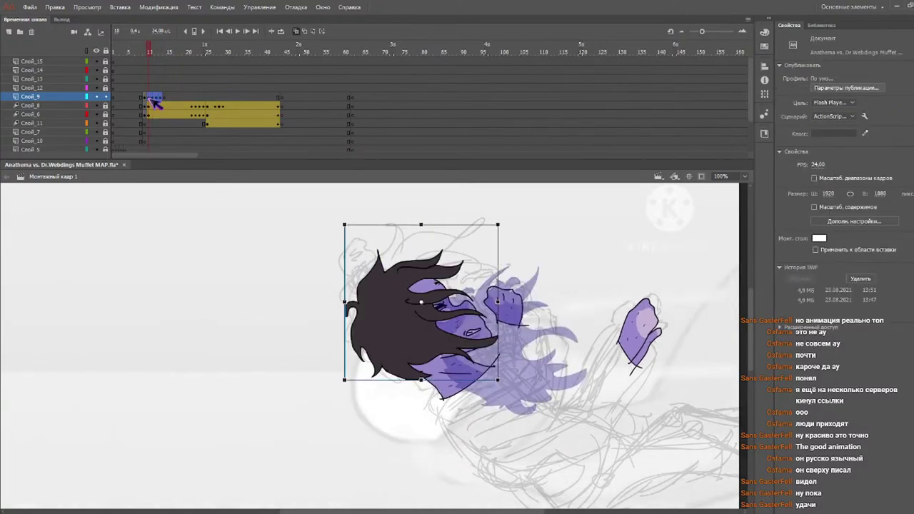
{"action": "left_click", "coordinate": [165, 99]}
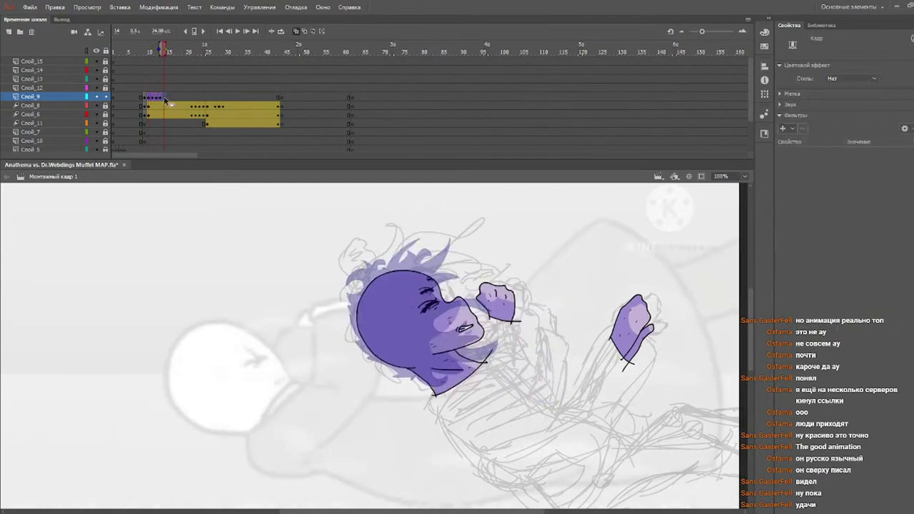
{"action": "left_click", "coordinate": [278, 102]}
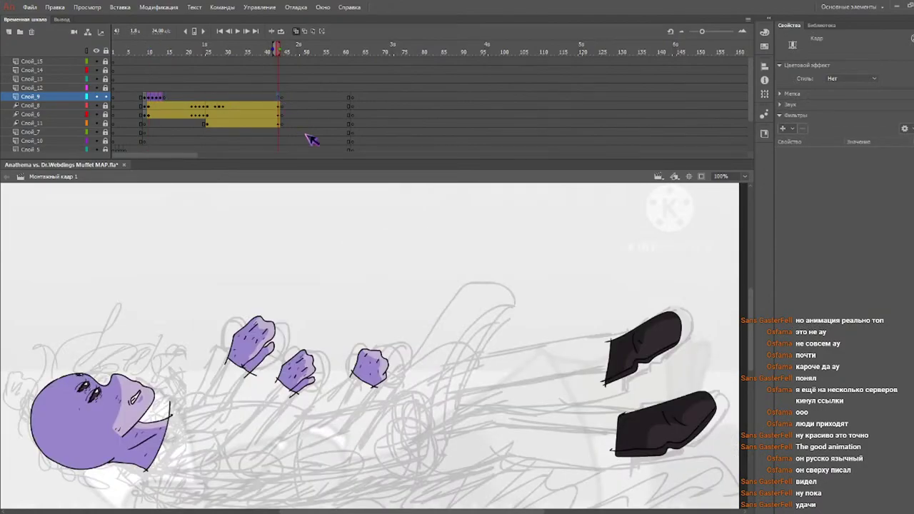
{"action": "key", "text": "F5"}
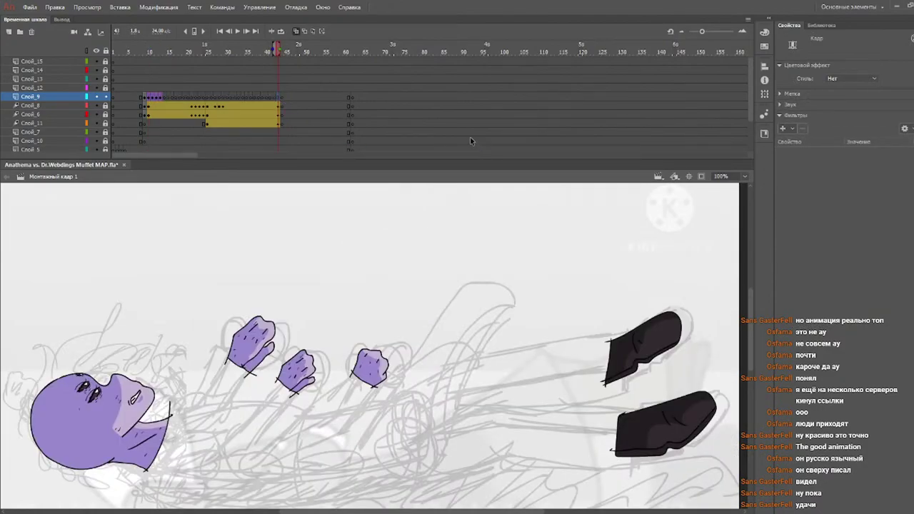
- Try to paste the frame 10 hair into frame 14 of Слой_9
{"action": "left_click_drag", "start_coordinate": [160, 100], "coordinate": [151, 100]}
{"action": "left_click", "coordinate": [164, 96]}
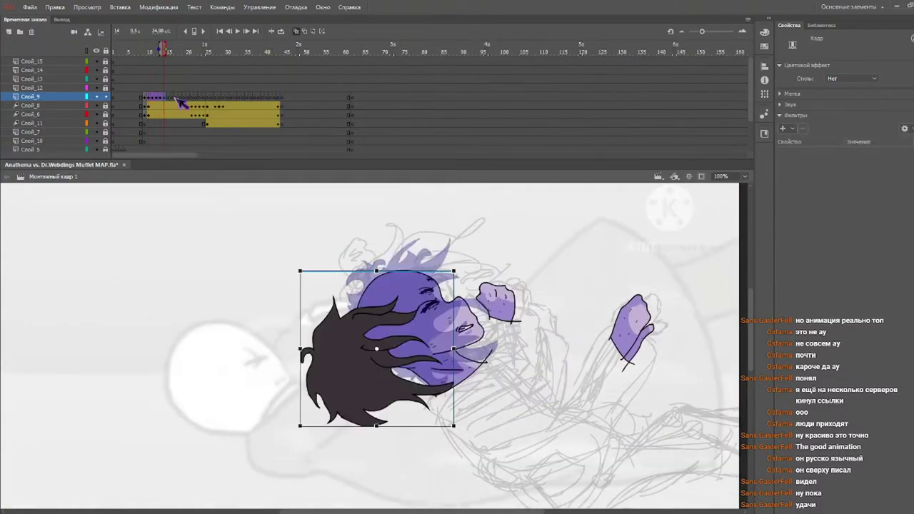
{"action": "left_click", "coordinate": [172, 101]}
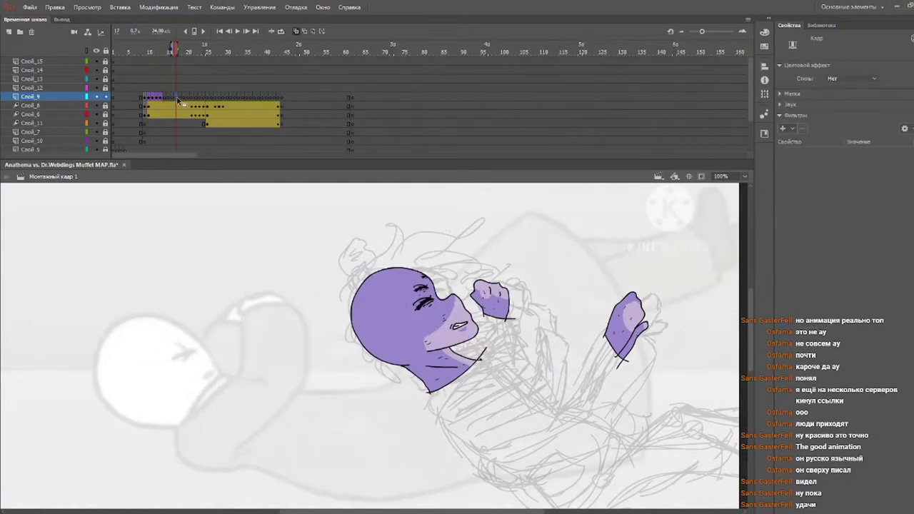
{"action": "left_click", "coordinate": [172, 100]}
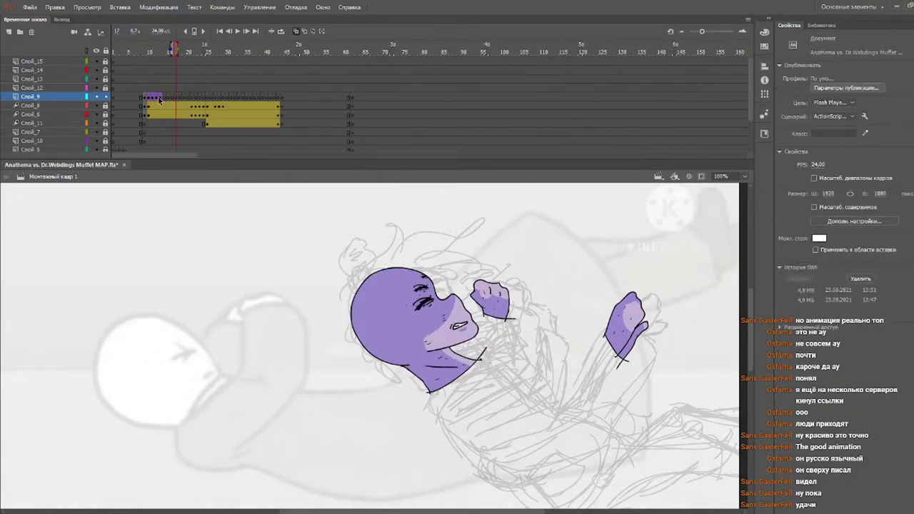
- Select hair frames 10 to 13 on Слой_9 and step through them one by one
{"action": "left_click", "coordinate": [156, 100]}
{"action": "left_click", "coordinate": [157, 99]}
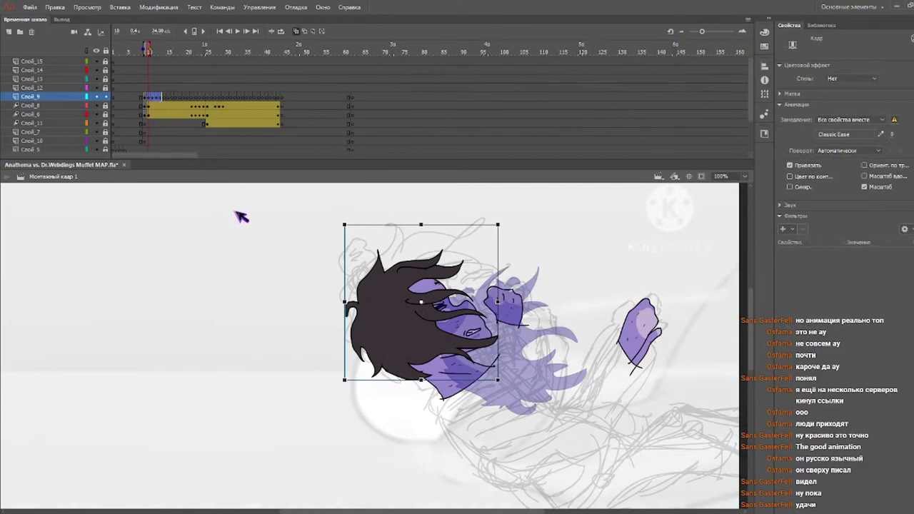
{"action": "key", "text": "period"}
{"action": "key", "text": "period"}
{"action": "key", "text": "period"}
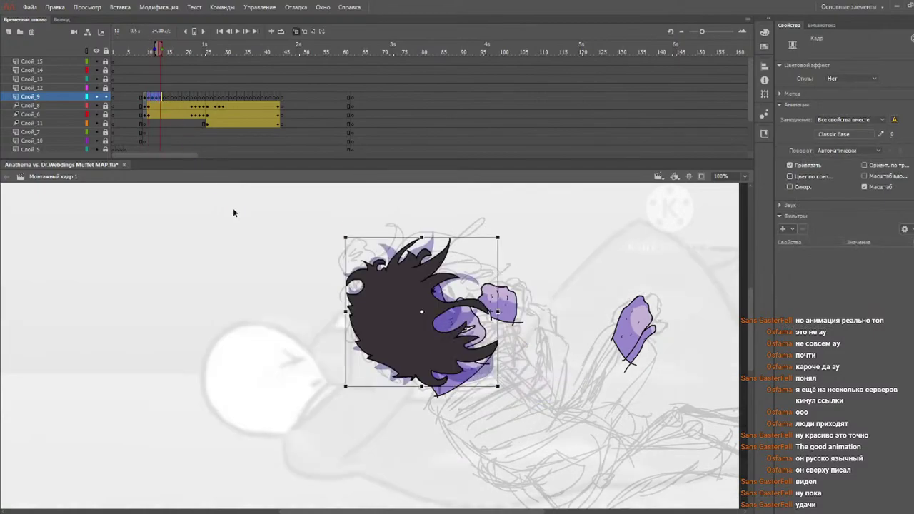
{"action": "key", "text": "Return"}
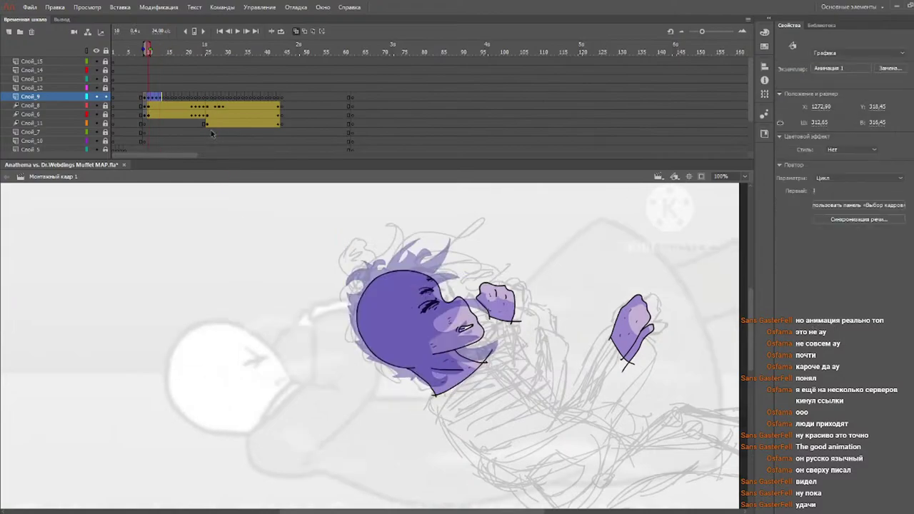
- Undo the blank keyframes on frames 14 to 43 and the classic tween on the hair frames of Слой_9
{"action": "key", "text": "ctrl+z"}
{"action": "key", "text": "ctrl+z"}
{"action": "key", "text": "ctrl+z"}
{"action": "key", "text": "ctrl+z"}
{"action": "key", "text": "ctrl+z"}
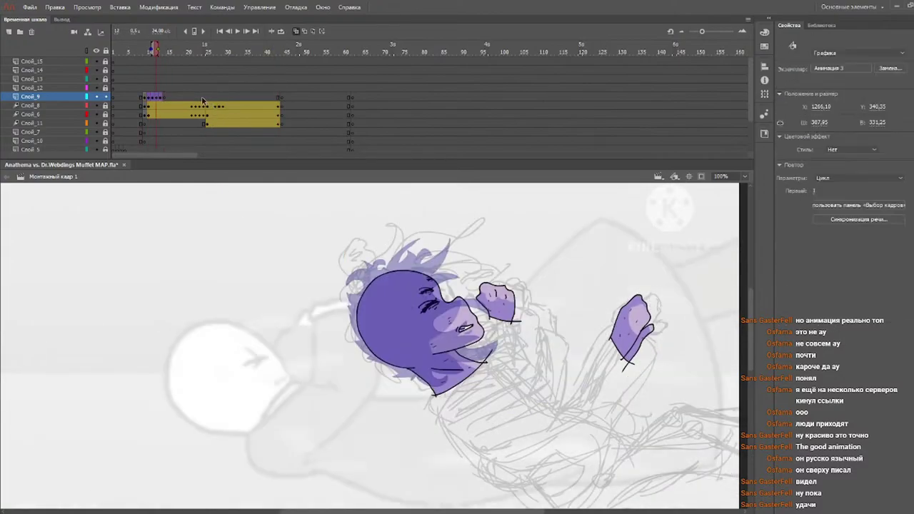
{"action": "key", "text": "ctrl+z"}
{"action": "key", "text": "ctrl+z"}
{"action": "key", "text": "ctrl+z"}
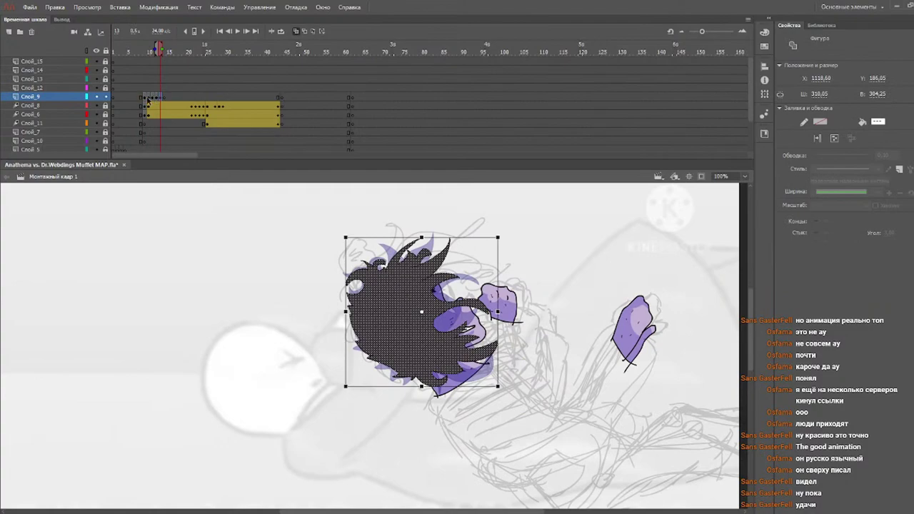
- Try to tween hair frames 10 to 13 of Слой_9 and fill frames 14 to 43 with tweened hair keyframes
{"action": "left_click", "coordinate": [149, 97]}
{"action": "left_click_drag", "start_coordinate": [149, 97], "coordinate": [161, 97]}
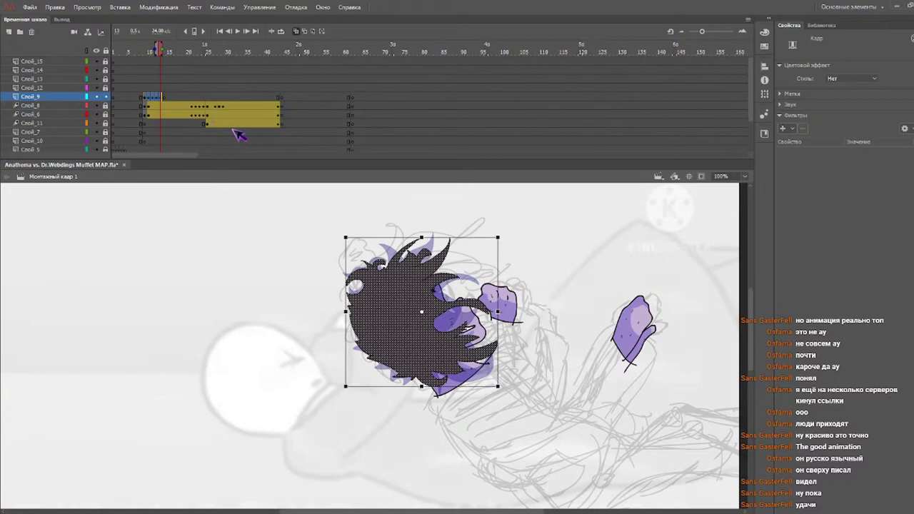
{"action": "left_click", "coordinate": [188, 48]}
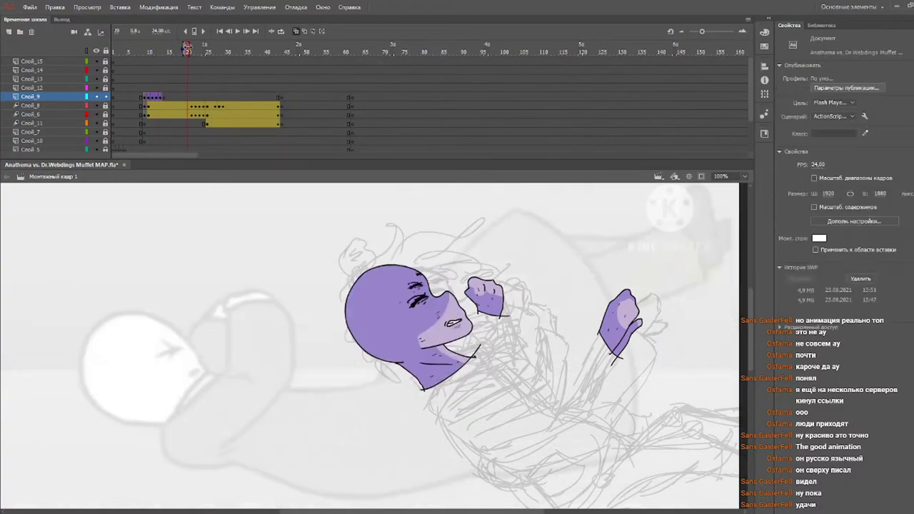
{"action": "left_click_drag", "start_coordinate": [153, 99], "coordinate": [173, 99]}
{"action": "left_click", "coordinate": [158, 99]}
{"action": "left_click", "coordinate": [167, 100]}
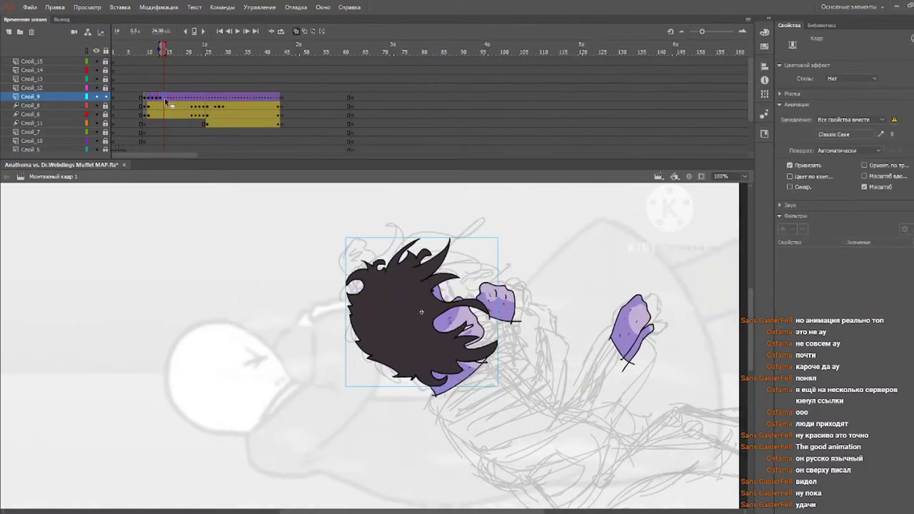
- Check the tweened hair against the head on frames 10, 14 and 16 of Слой_9
{"action": "left_click", "coordinate": [151, 99]}
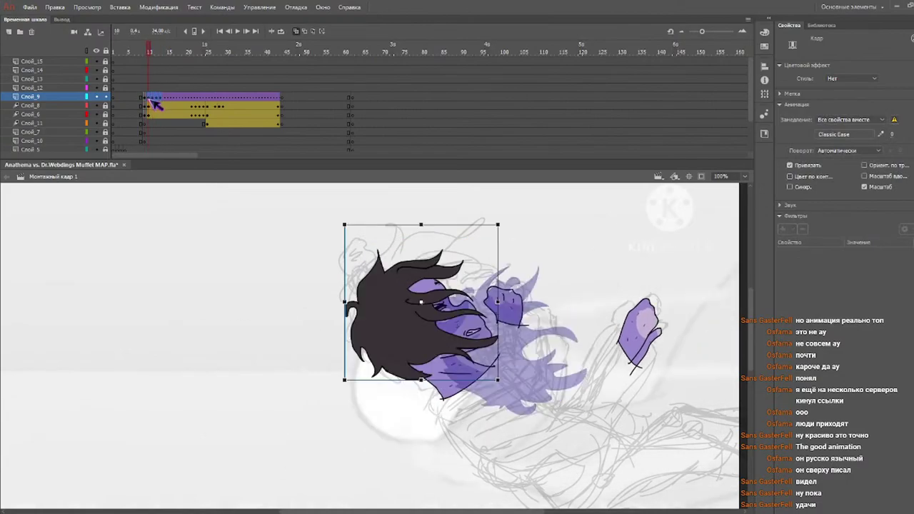
{"action": "left_click", "coordinate": [149, 102]}
{"action": "left_click", "coordinate": [164, 100]}
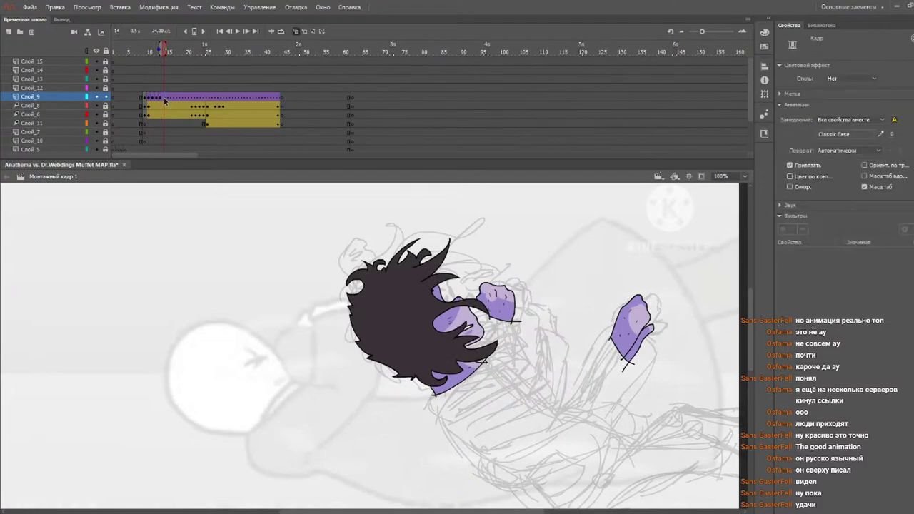
{"action": "left_click", "coordinate": [176, 98]}
{"action": "left_click", "coordinate": [172, 104]}
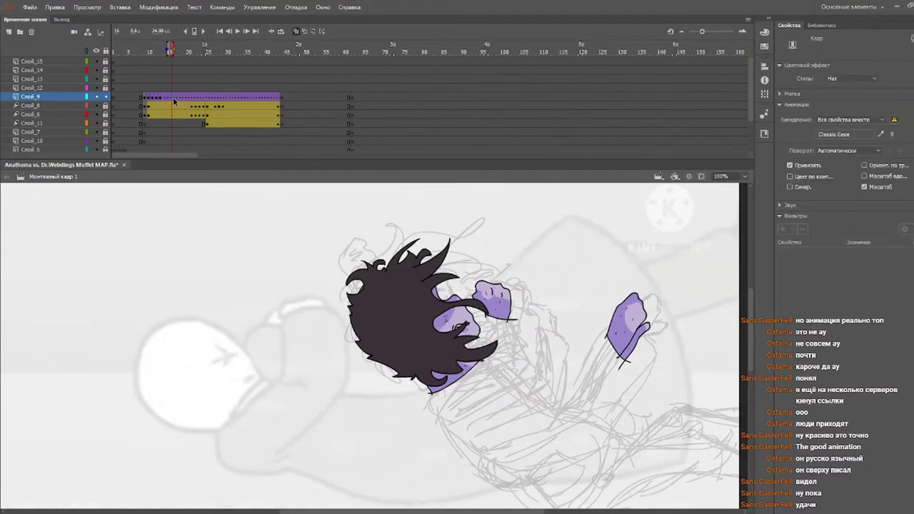
{"action": "left_click", "coordinate": [177, 98]}
{"action": "left_click", "coordinate": [163, 101]}
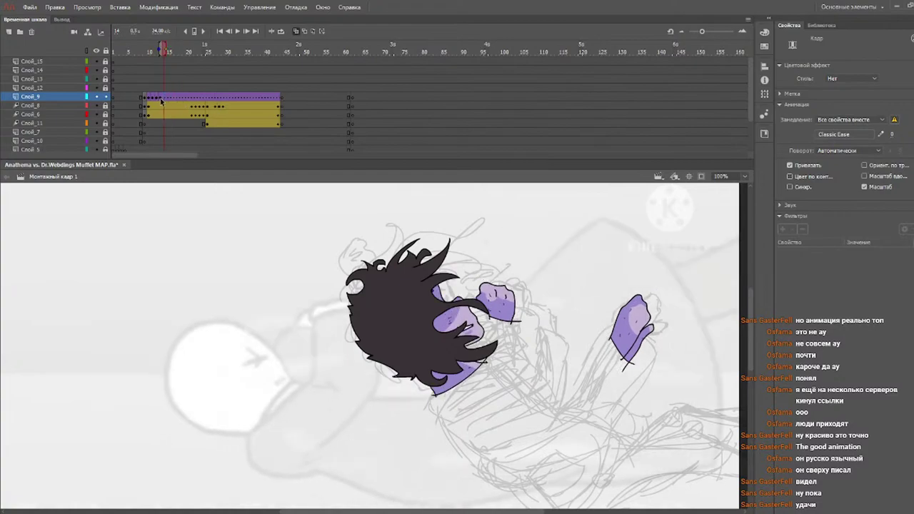
- Undo the tweened hair keyframes across frames 14 to 43 of Слой_9
{"action": "key", "text": "ctrl+z"}
{"action": "key", "text": "ctrl+z"}
{"action": "key", "text": "ctrl+z"}
{"action": "key", "text": "ctrl+z"}
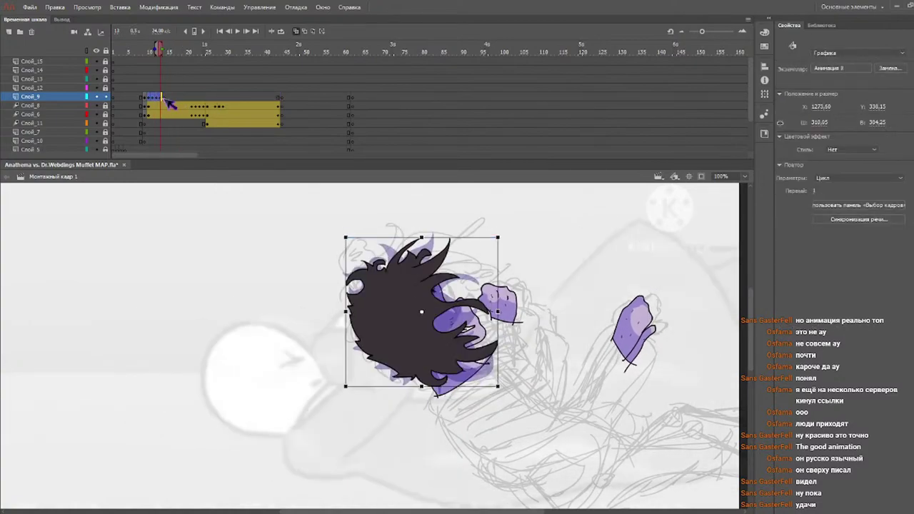
- Try to end the blank span after the hair on Слой_9 with a blank keyframe at frame 17
{"action": "left_click", "coordinate": [182, 65]}
{"action": "left_click_drag", "start_coordinate": [159, 97], "coordinate": [149, 97]}
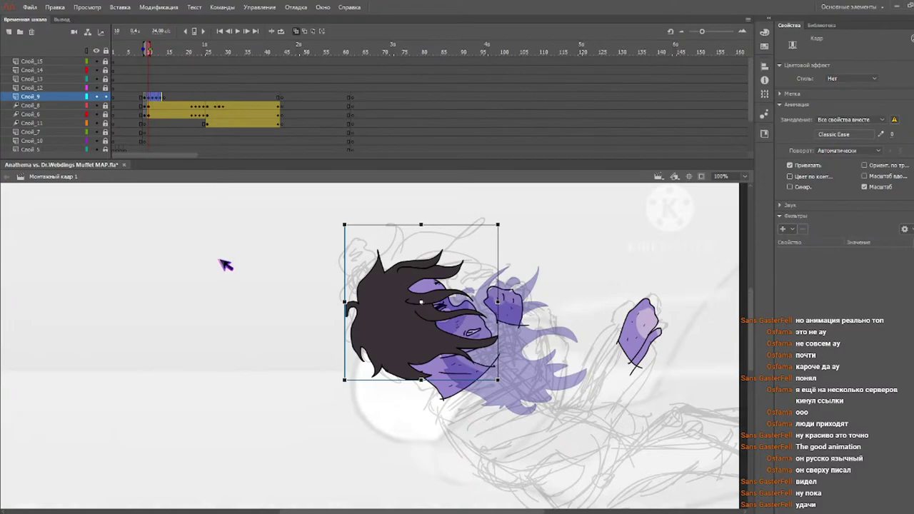
{"action": "left_click", "coordinate": [164, 97]}
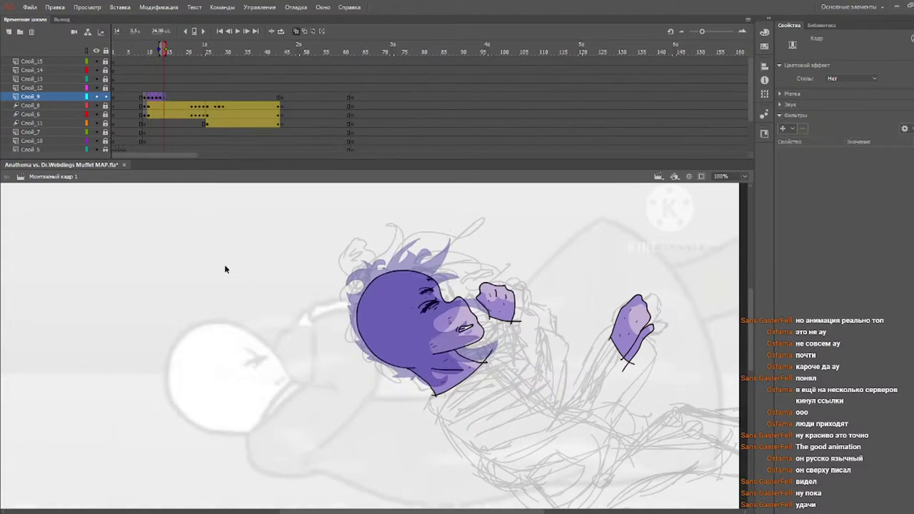
{"action": "left_click", "coordinate": [180, 52]}
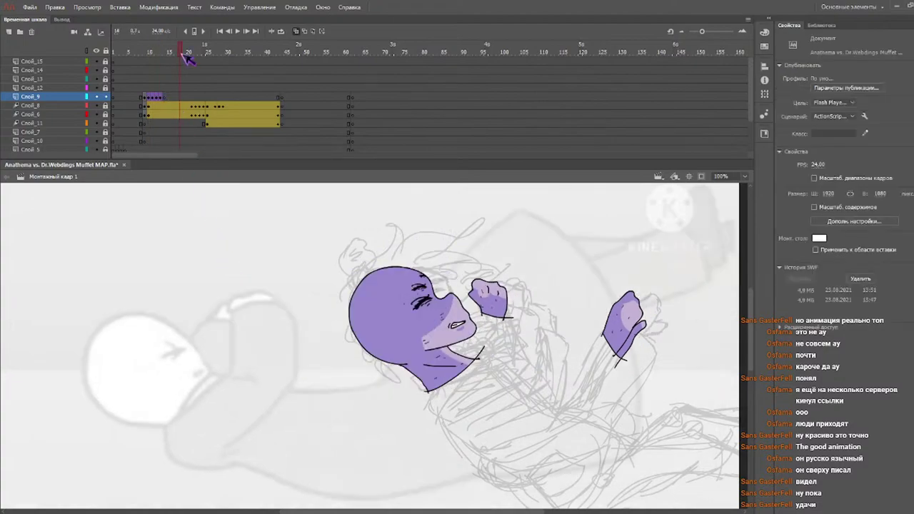
{"action": "left_click", "coordinate": [176, 97]}
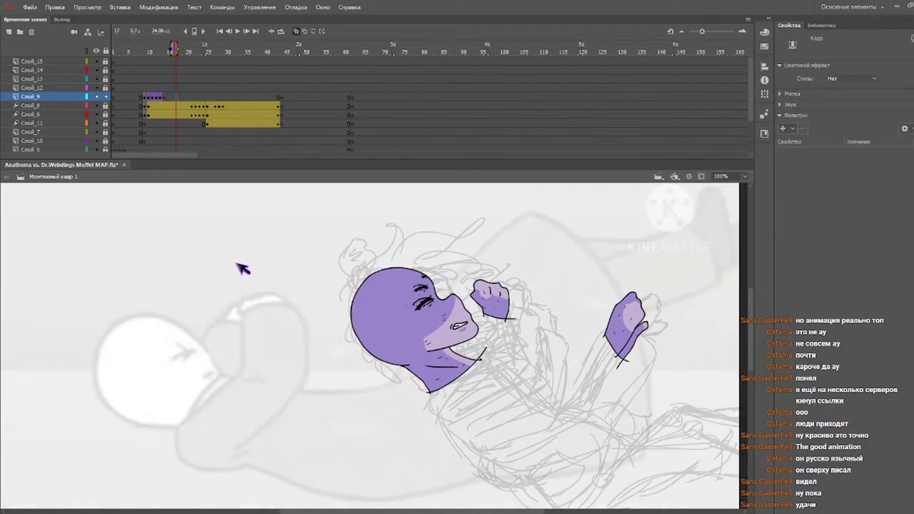
{"action": "left_click", "coordinate": [164, 48]}
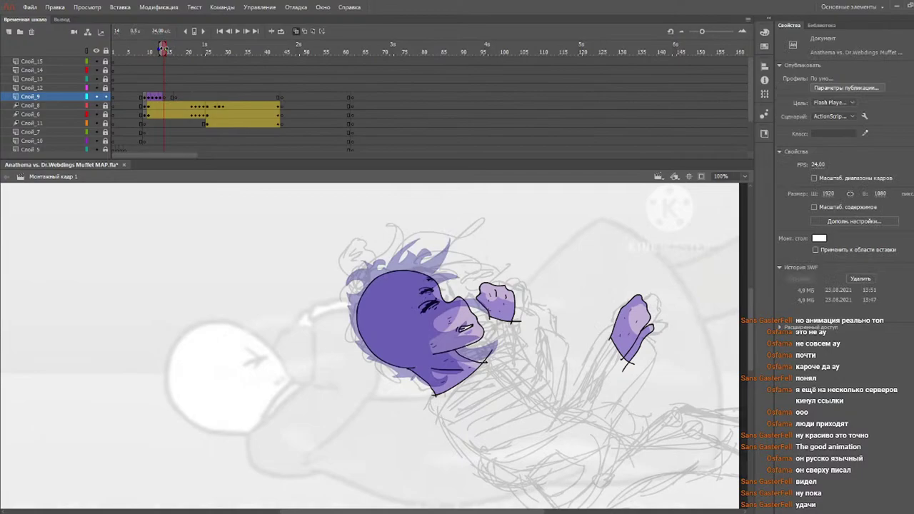
- Undo the blank keyframe at frame 17 and the classic tween on hair frames 10 to 13 of Слой_9
{"action": "key", "text": "ctrl+z"}
{"action": "key", "text": "ctrl+z"}
{"action": "key", "text": "ctrl+z"}
{"action": "key", "text": "ctrl+z"}
{"action": "key", "text": "ctrl+z"}
{"action": "key", "text": "ctrl+z"}
{"action": "key", "text": "ctrl+z"}
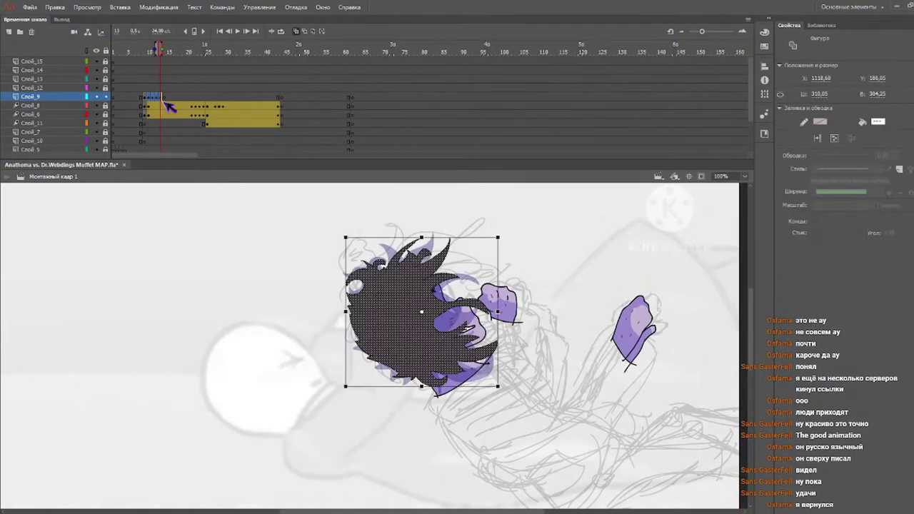
- Select the hair on frames 10 to 13 of Слой_9 and scrub ahead to frame 19 to compare the head position
{"action": "left_click_drag", "start_coordinate": [149, 97], "coordinate": [160, 97]}
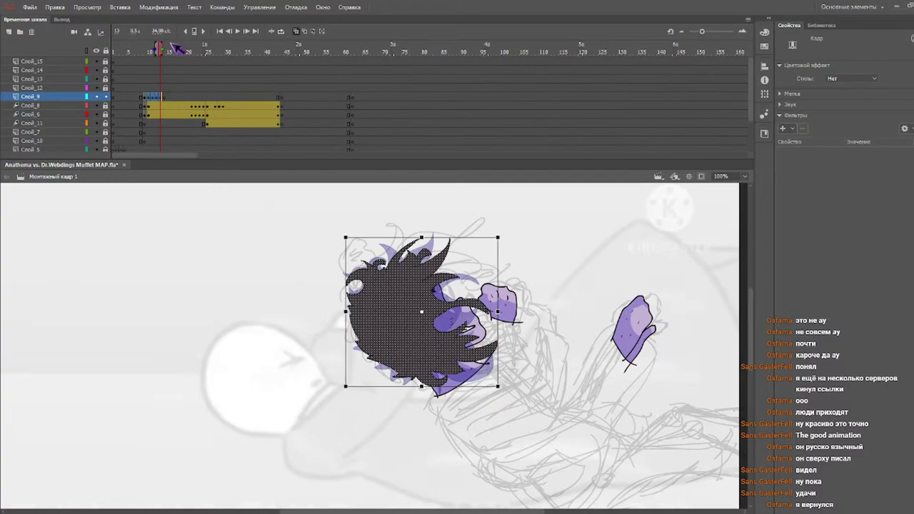
{"action": "left_click_drag", "start_coordinate": [184, 52], "coordinate": [160, 56]}
{"action": "mouse_move", "coordinate": [149, 96]}
{"action": "left_mouse_down"}
{"action": "mouse_move", "coordinate": [169, 97]}
{"action": "mouse_move", "coordinate": [160, 102]}
{"action": "left_mouse_up"}
{"action": "key", "text": "ctrl+z"}
{"action": "left_click", "coordinate": [184, 47]}
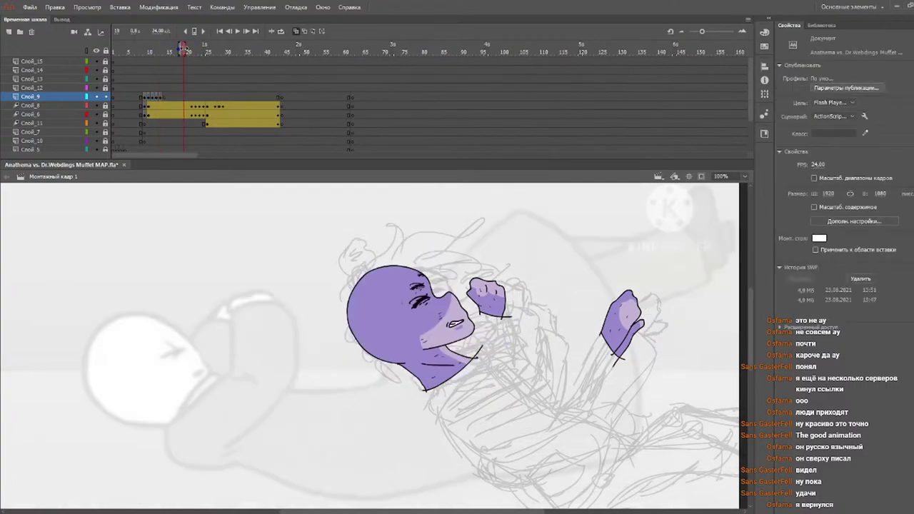
- Reselect hair frames 10 to 13 on Слой_9, check them from frame 14, and undo the latest changes
{"action": "left_click_drag", "start_coordinate": [160, 98], "coordinate": [148, 100]}
{"action": "left_click", "coordinate": [183, 47]}
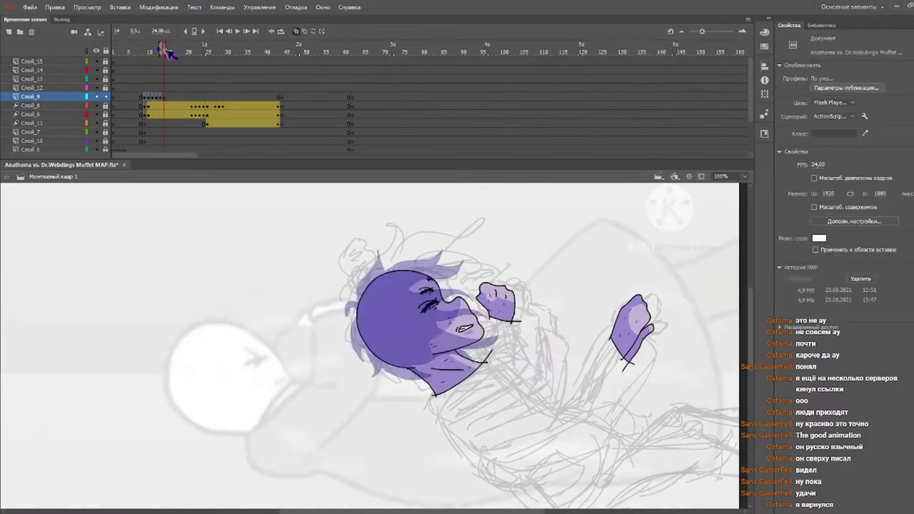
{"action": "left_click", "coordinate": [159, 97]}
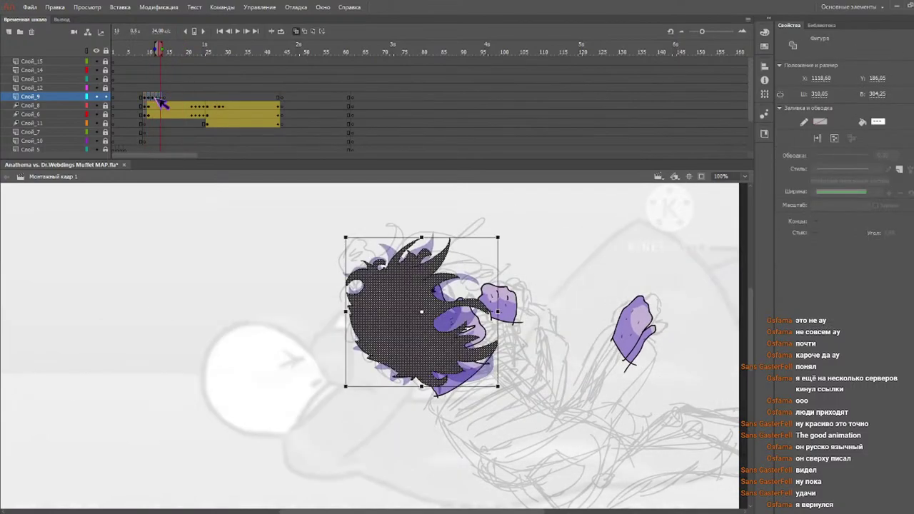
{"action": "key", "text": "ctrl+z"}
{"action": "left_click", "coordinate": [158, 98]}
{"action": "key", "text": "ctrl+z"}
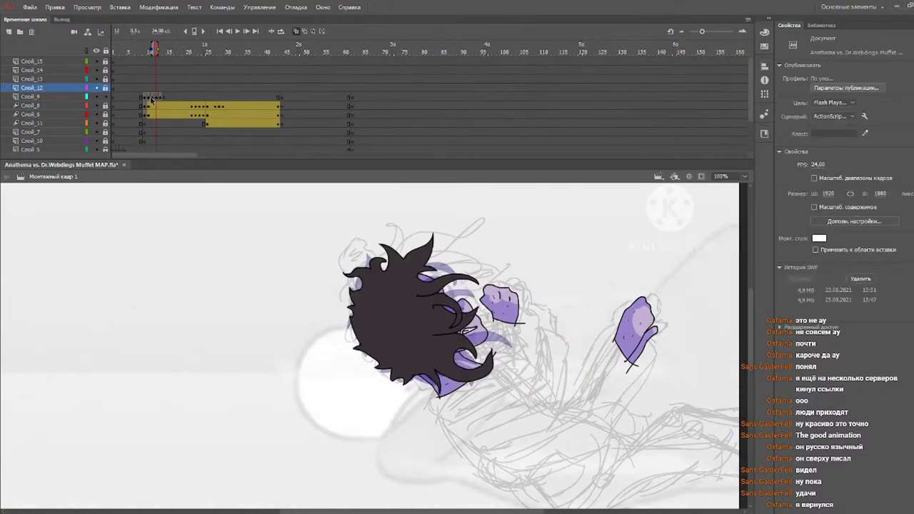
- Convert the empty frames after the hair on Слой_9, from 14 to 43, into individual blank keyframes
{"action": "left_click", "coordinate": [153, 98]}
{"action": "left_click", "coordinate": [160, 99]}
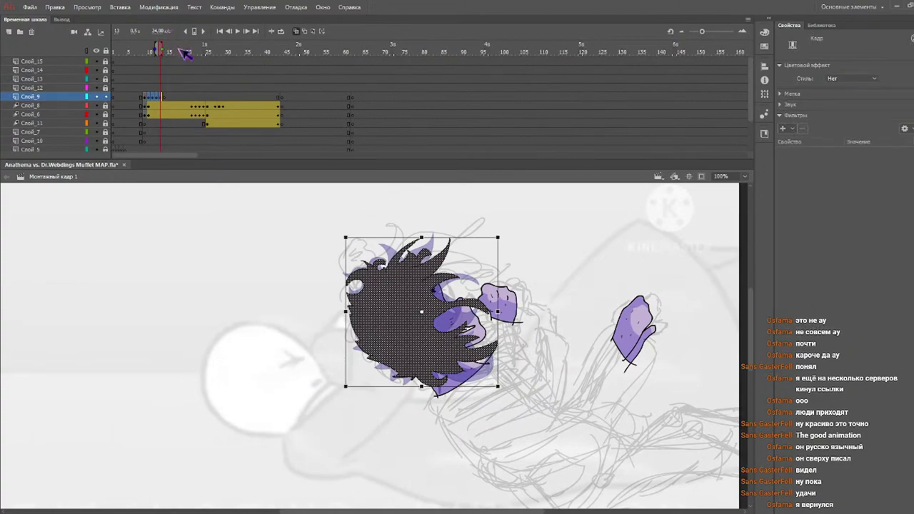
{"action": "left_click", "coordinate": [176, 52]}
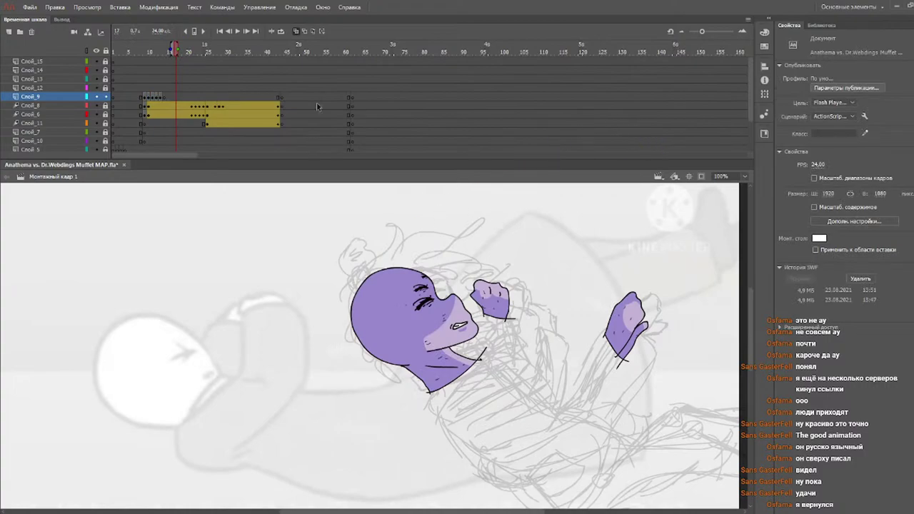
{"action": "left_click_drag", "start_coordinate": [161, 99], "coordinate": [149, 99]}
{"action": "left_click", "coordinate": [278, 99]}
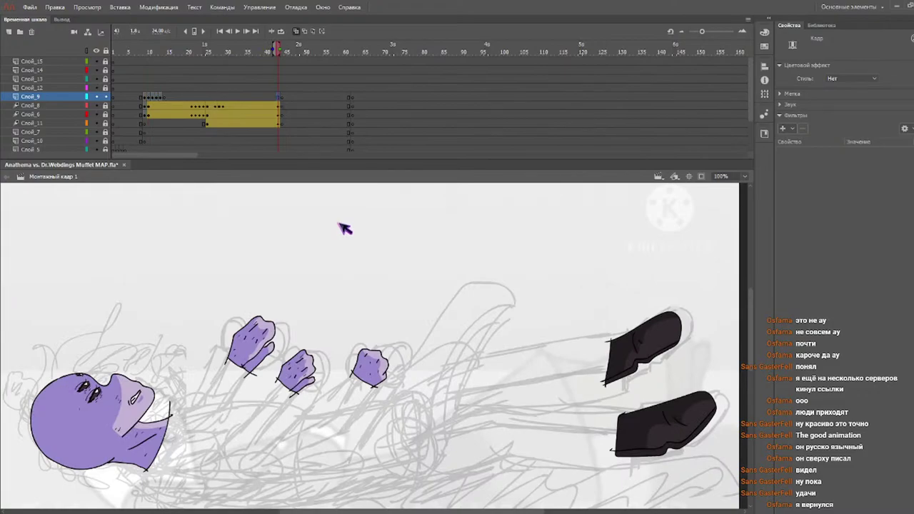
{"action": "left_click", "coordinate": [307, 157]}
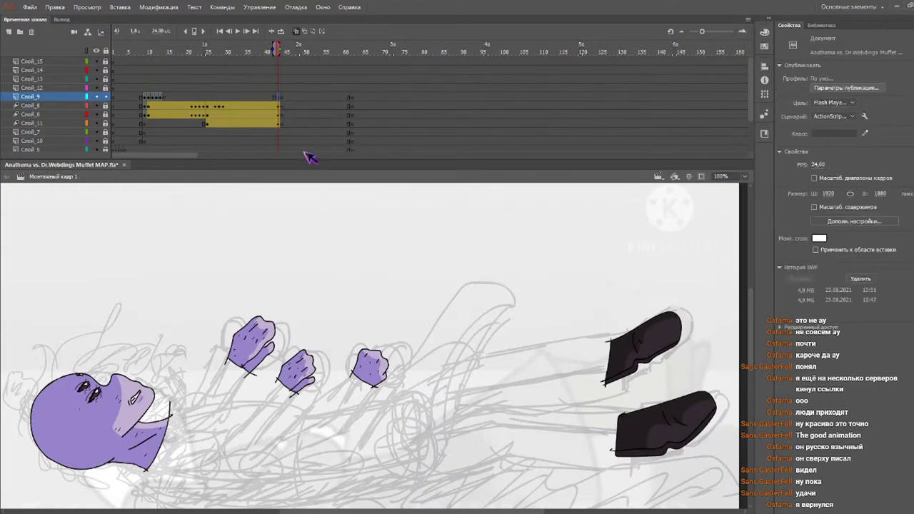
{"action": "left_click", "coordinate": [278, 98]}
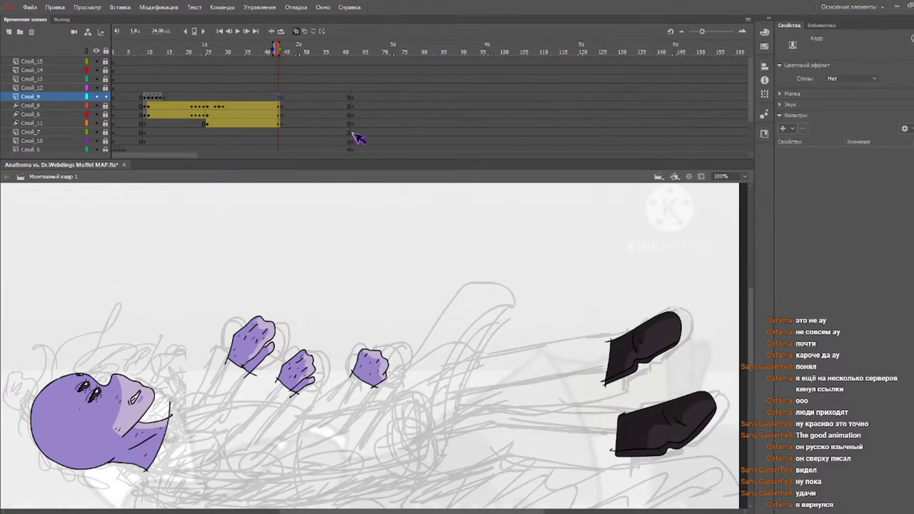
{"action": "key", "text": "F7"}
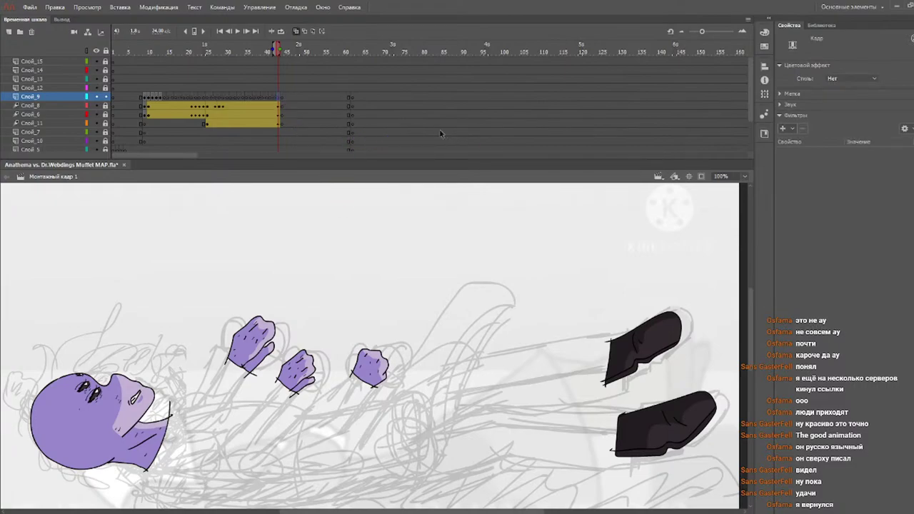
- Copy hair frames 10 to 13 on Слой_9
{"action": "left_click", "coordinate": [177, 101]}
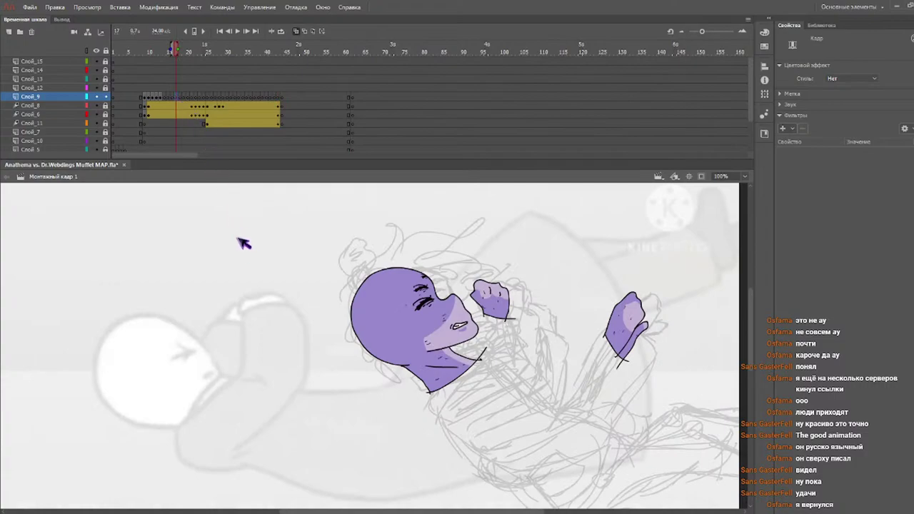
{"action": "left_click_drag", "start_coordinate": [160, 98], "coordinate": [148, 97]}
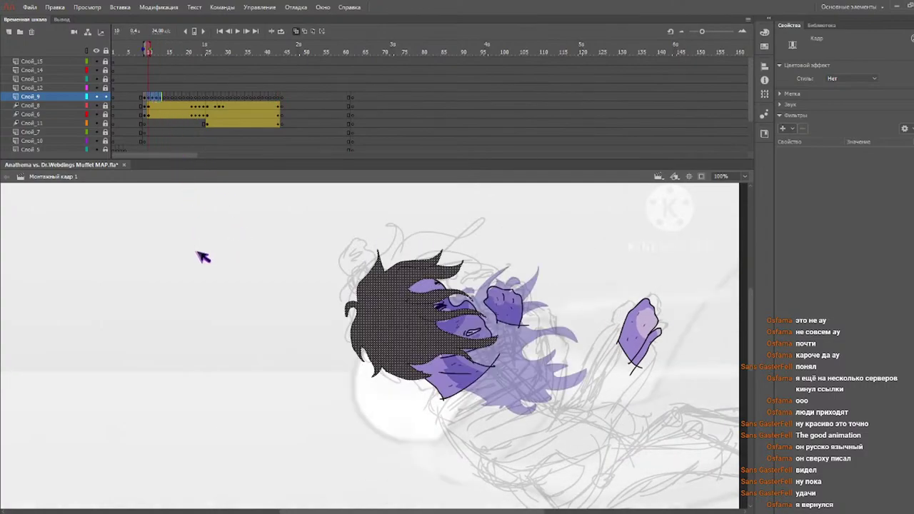
- Try inserting the copied hair frames on Слой_9 at frame 17, and again at frame 14, undoing each attempt
{"action": "left_click", "coordinate": [178, 101]}
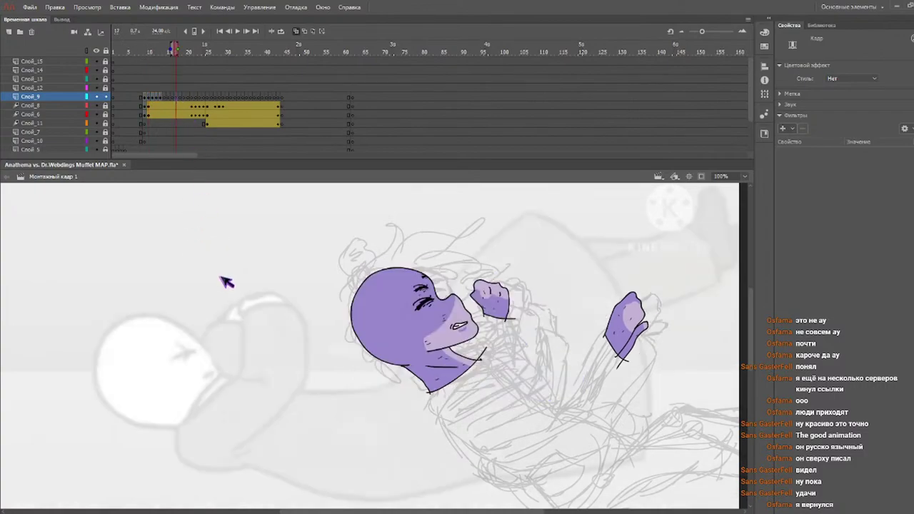
{"action": "key", "text": "z"}
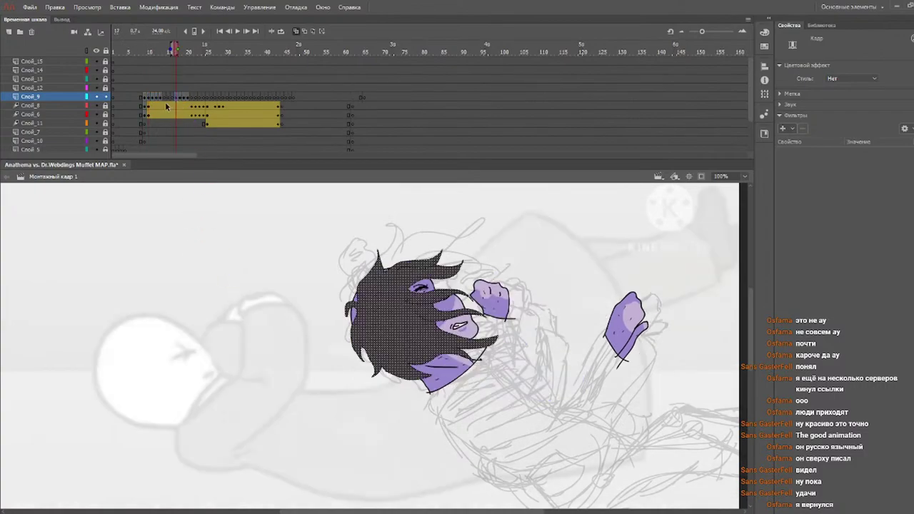
{"action": "key", "text": "ctrl+z"}
{"action": "left_click", "coordinate": [165, 99]}
{"action": "left_click_drag", "start_coordinate": [347, 54], "coordinate": [167, 50]}
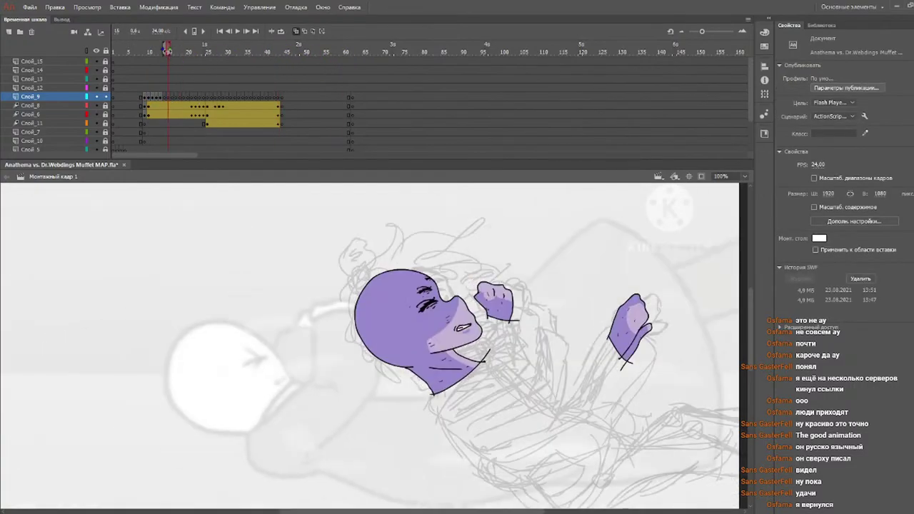
{"action": "left_click", "coordinate": [164, 100]}
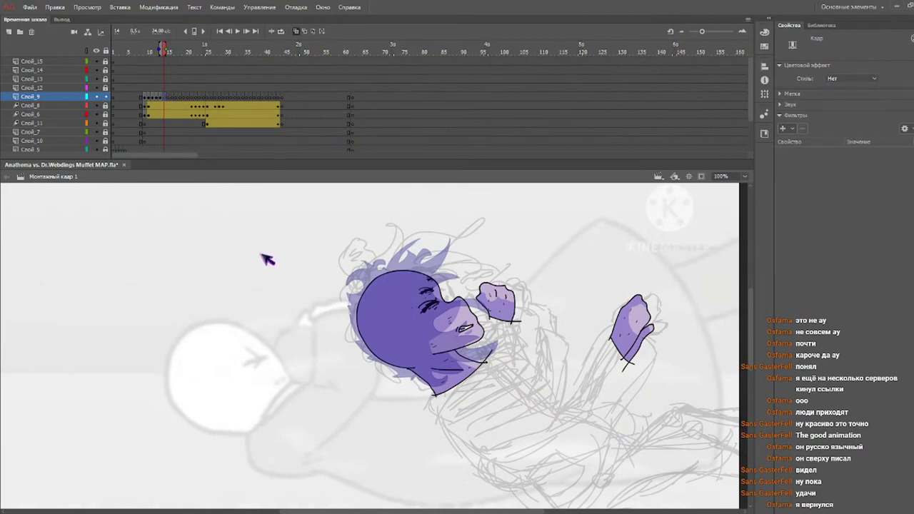
{"action": "key", "text": "ctrl+alt+v"}
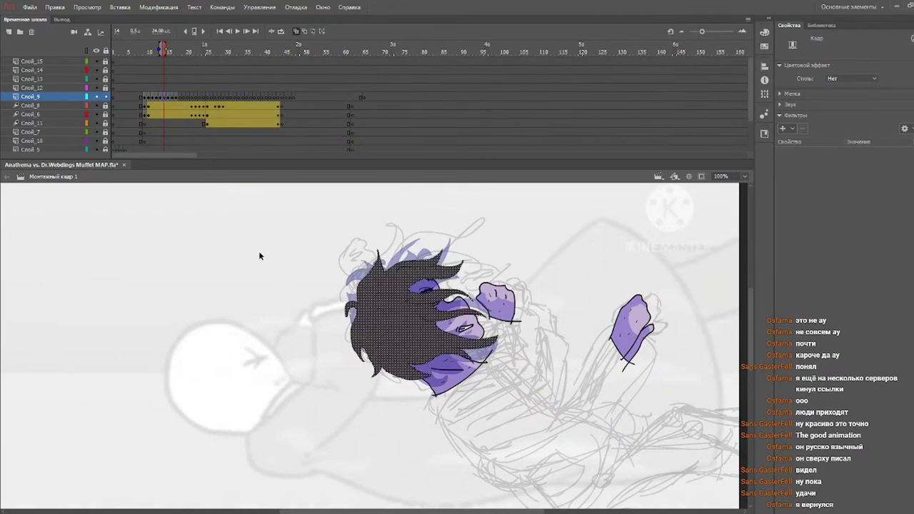
{"action": "key", "text": "ctrl+z"}
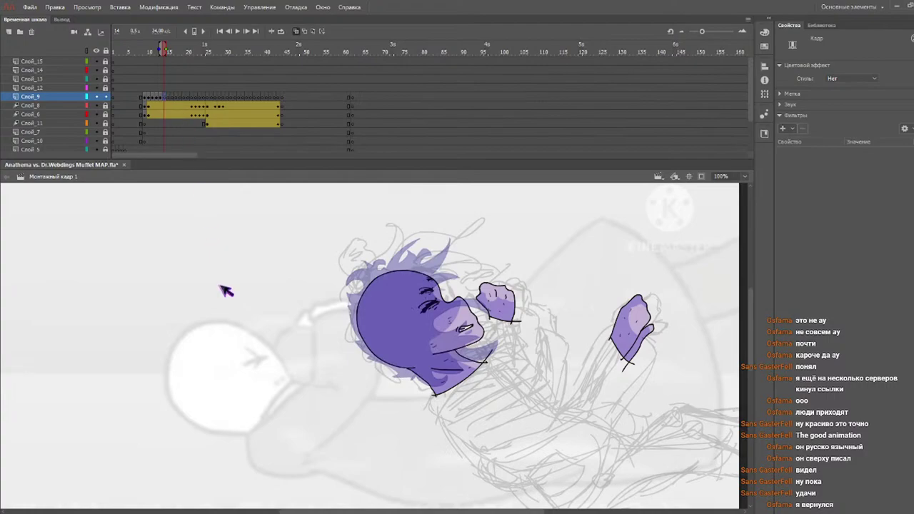
{"action": "key", "text": "ctrl+z"}
- Paste the four-frame hair cycle over the blank keyframes of Слой_9 at frames 14, 18 and 22
{"action": "key", "text": "ctrl+alt+v"}
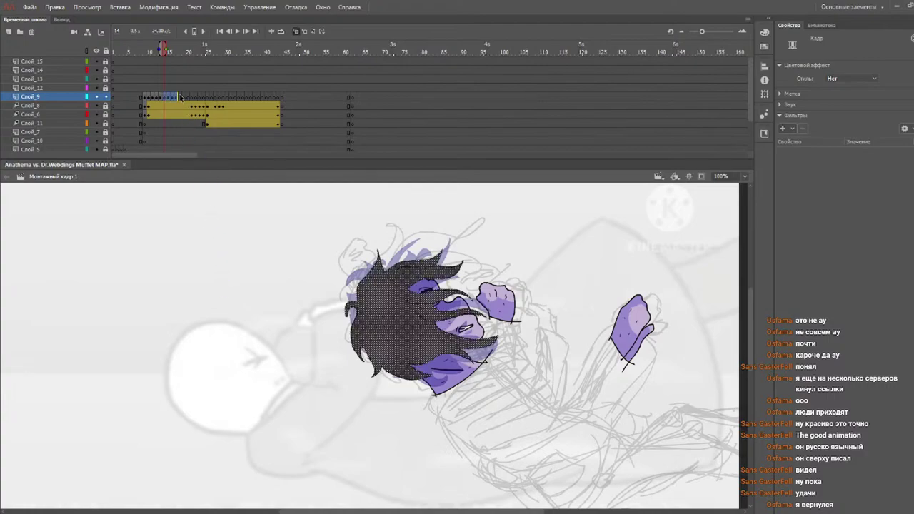
{"action": "left_click", "coordinate": [178, 96]}
{"action": "key", "text": "ctrl+alt+v"}
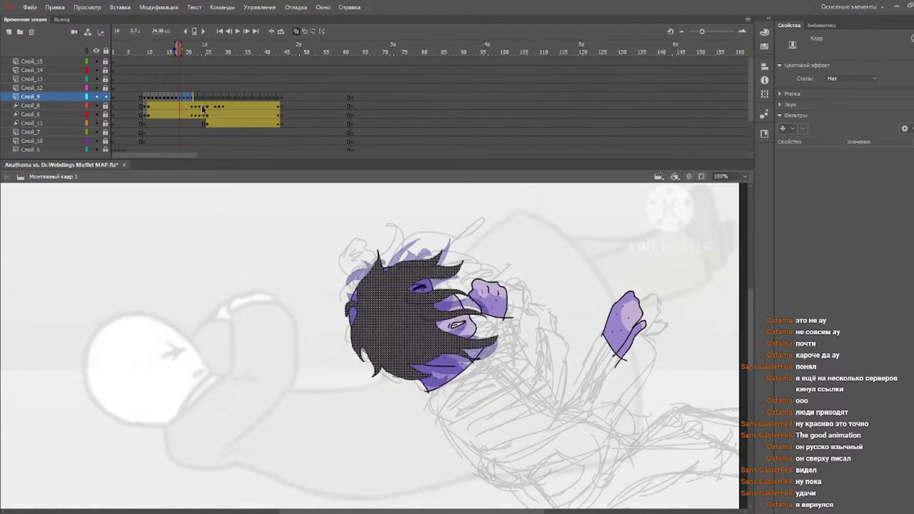
{"action": "left_click", "coordinate": [194, 96]}
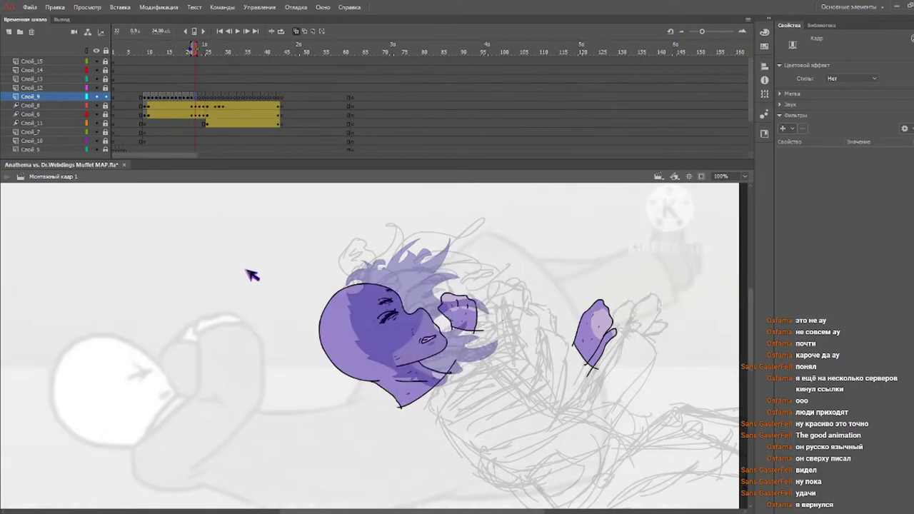
{"action": "key", "text": "ctrl+shift+v"}
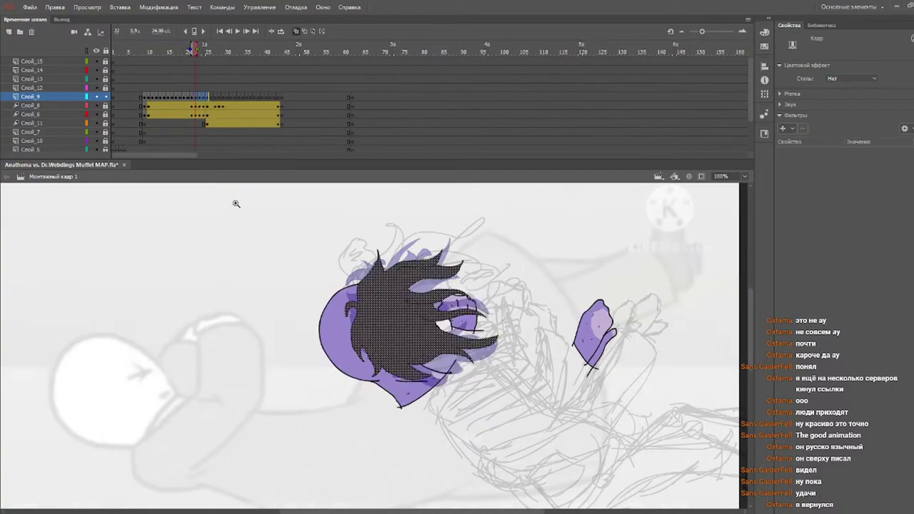
- Continue the hair cycle on Слой_9 by pasting it over the blank keyframes at frames 26, 30 and 34
{"action": "left_click", "coordinate": [210, 96]}
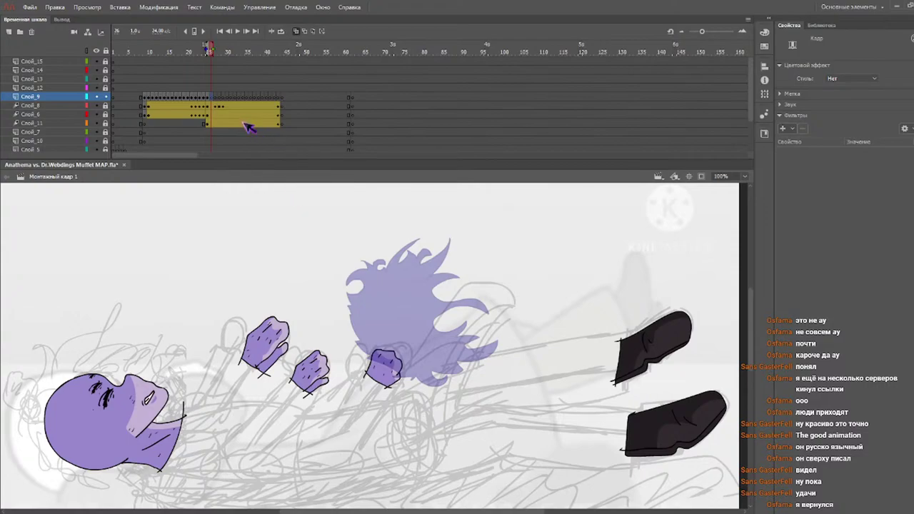
{"action": "key", "text": "ctrl+alt+v"}
{"action": "left_click", "coordinate": [227, 97]}
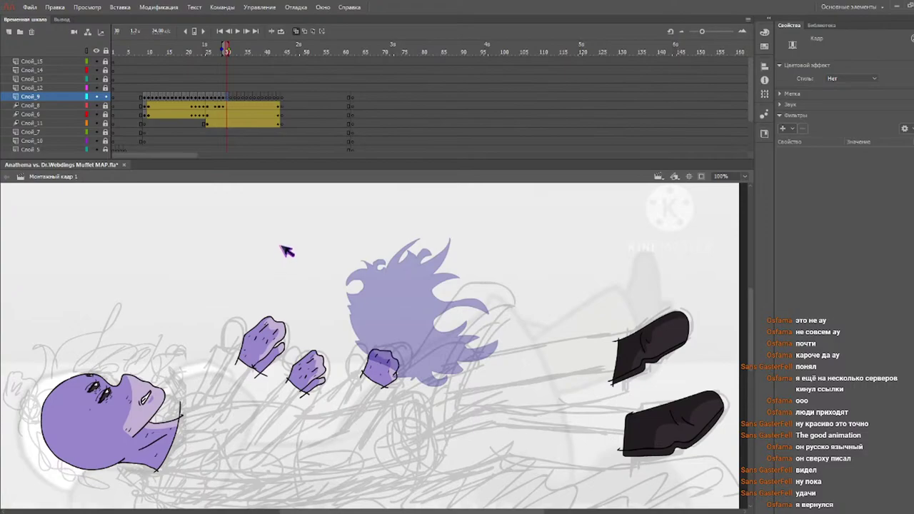
{"action": "key", "text": "ctrl+alt+v"}
{"action": "left_click", "coordinate": [245, 98]}
{"action": "key", "text": "ctrl+a"}
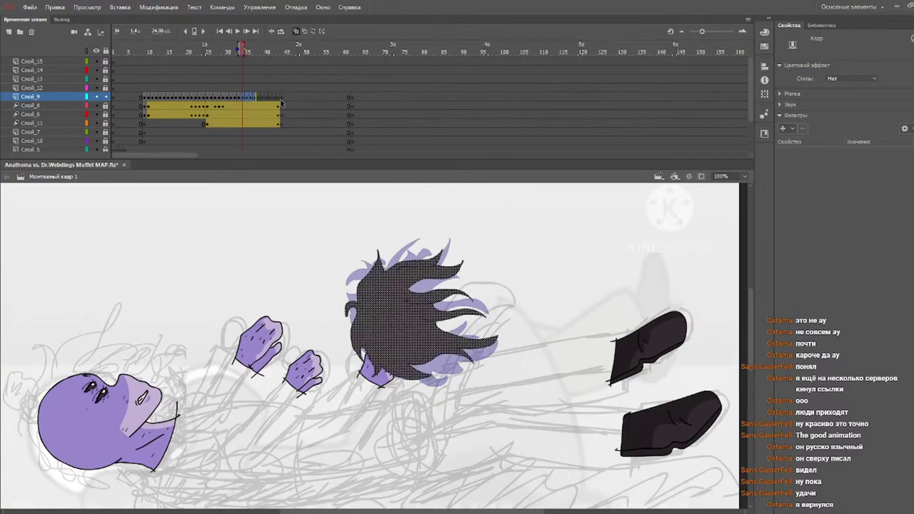
- Paste the hair cycle on Слой_9 at frames 38 and 42 to cover the end of the shot
{"action": "left_click", "coordinate": [260, 99]}
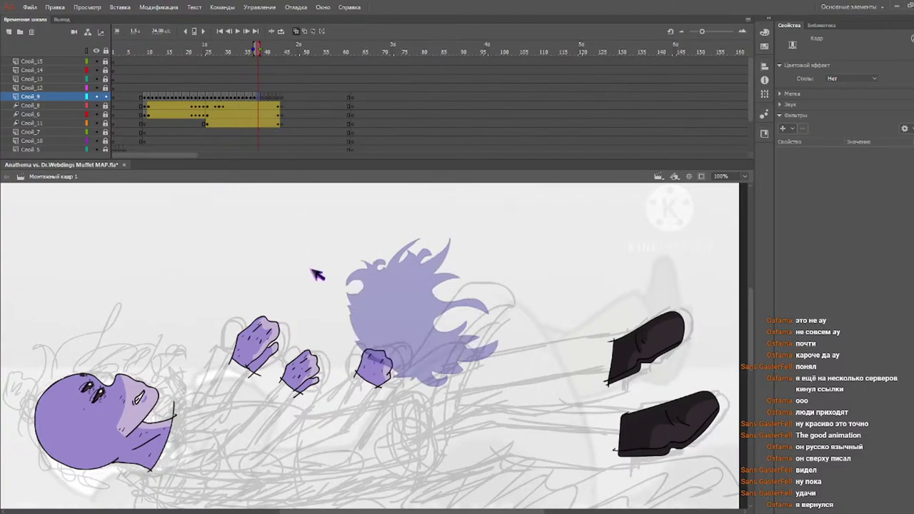
{"action": "key", "text": "ctrl+a"}
{"action": "left_click", "coordinate": [274, 98]}
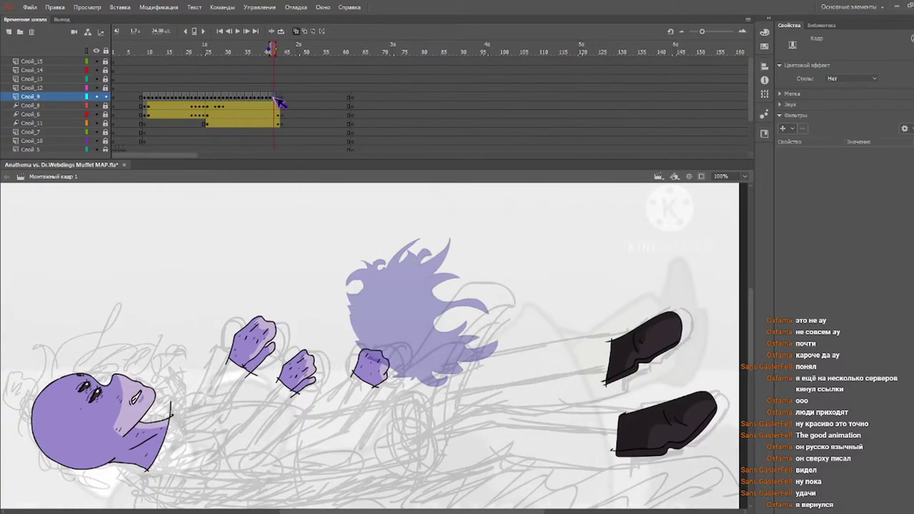
{"action": "key", "text": "ctrl+alt+v"}
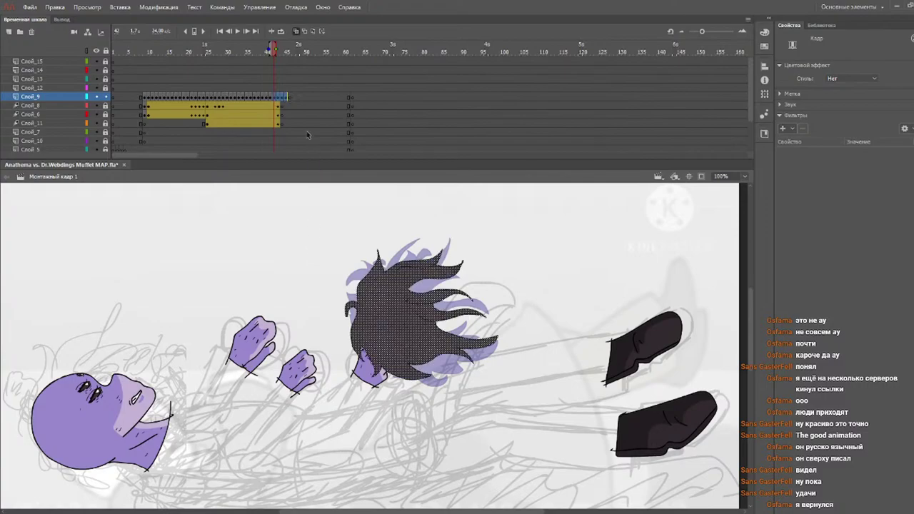
- Clear the surplus hair keyframes at frames 44 and 45 of Слой_9
{"action": "left_click", "coordinate": [291, 101]}
{"action": "left_click", "coordinate": [286, 97]}
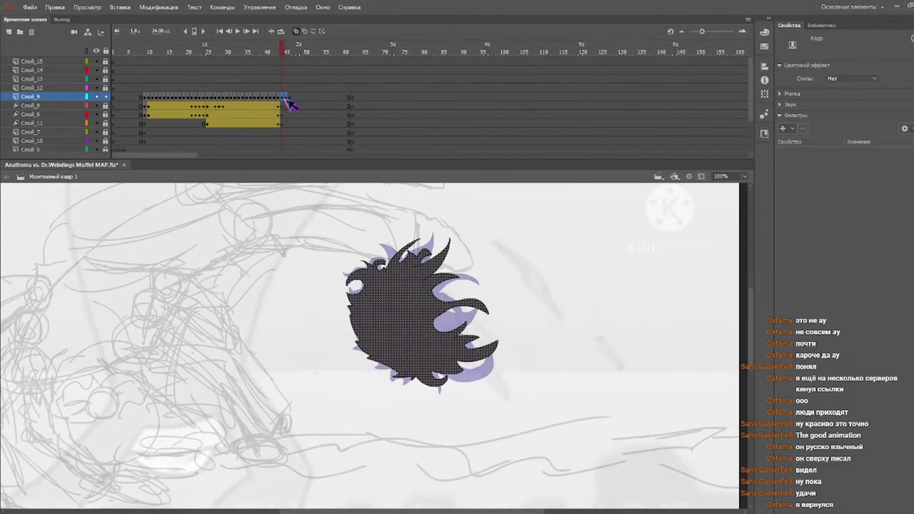
{"action": "left_click_drag", "start_coordinate": [282, 98], "coordinate": [286, 99]}
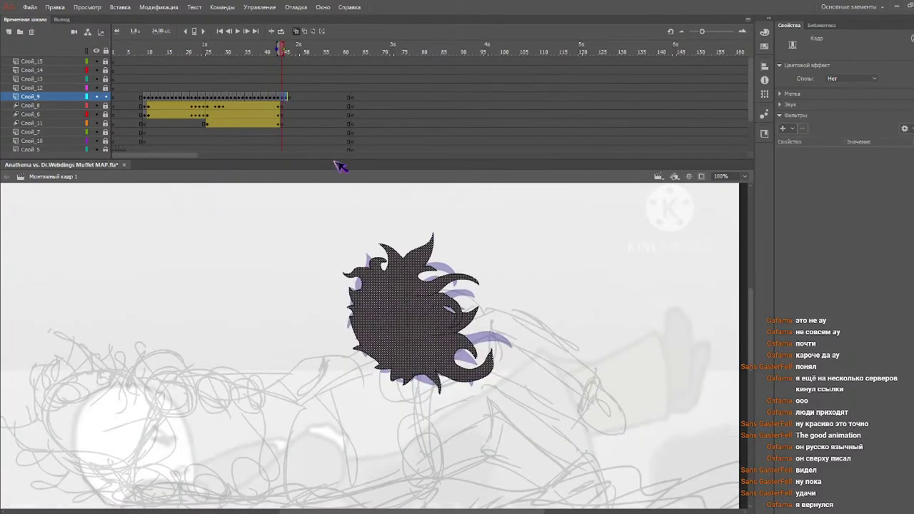
{"action": "key", "text": "shift+F5"}
{"action": "key", "text": "ctrl+z"}
{"action": "key", "text": "shift+F6"}
- Try removing frames 44 and 45 from Слой_9, then undo the removal
{"action": "mouse_move", "coordinate": [262, 50]}
{"action": "left_mouse_down"}
{"action": "mouse_move", "coordinate": [246, 54]}
{"action": "mouse_move", "coordinate": [279, 57]}
{"action": "left_mouse_up"}
{"action": "left_click", "coordinate": [284, 96]}
{"action": "left_click", "coordinate": [289, 102]}
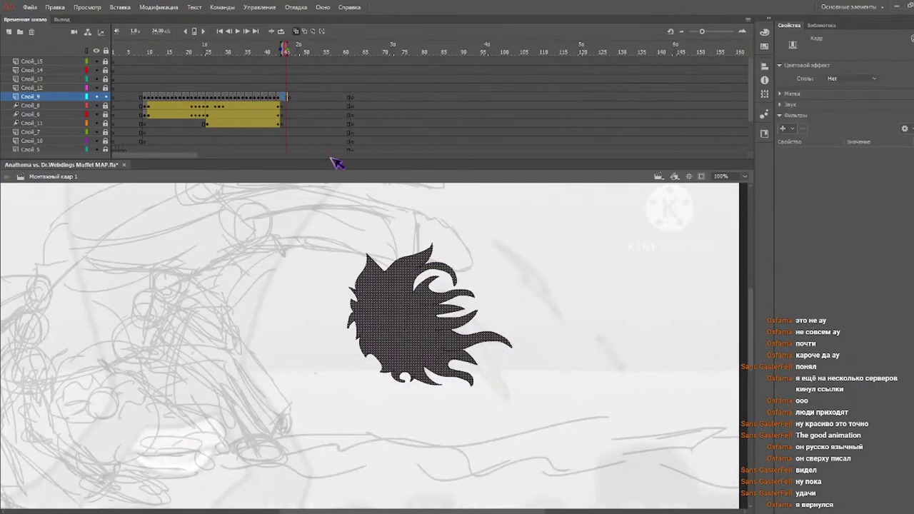
{"action": "key", "text": "Delete"}
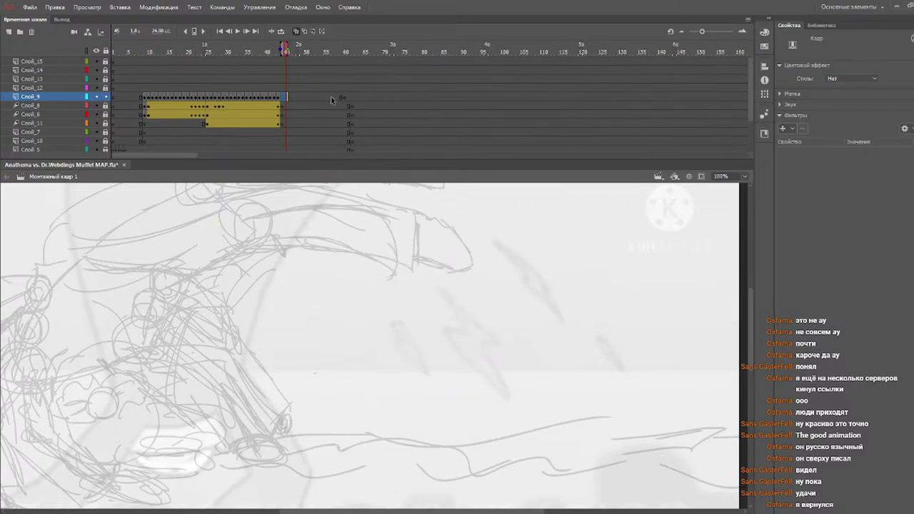
{"action": "key", "text": "ctrl+z"}
- Check the hair around frames 42 to 44 and play back the shot from near its start
{"action": "key", "text": "comma"}
{"action": "key", "text": "comma"}
{"action": "key", "text": "comma"}
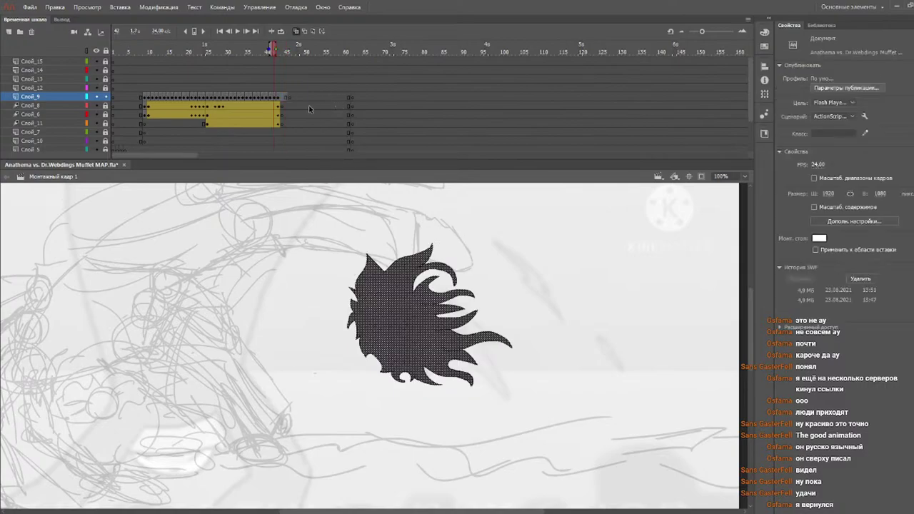
{"action": "left_click", "coordinate": [281, 98]}
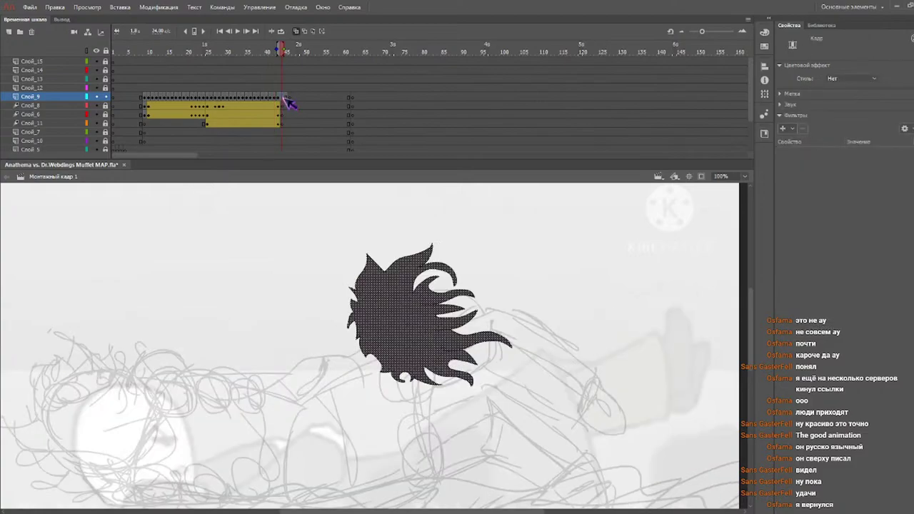
{"action": "left_click_drag", "start_coordinate": [270, 53], "coordinate": [127, 56]}
{"action": "key", "text": "Return"}
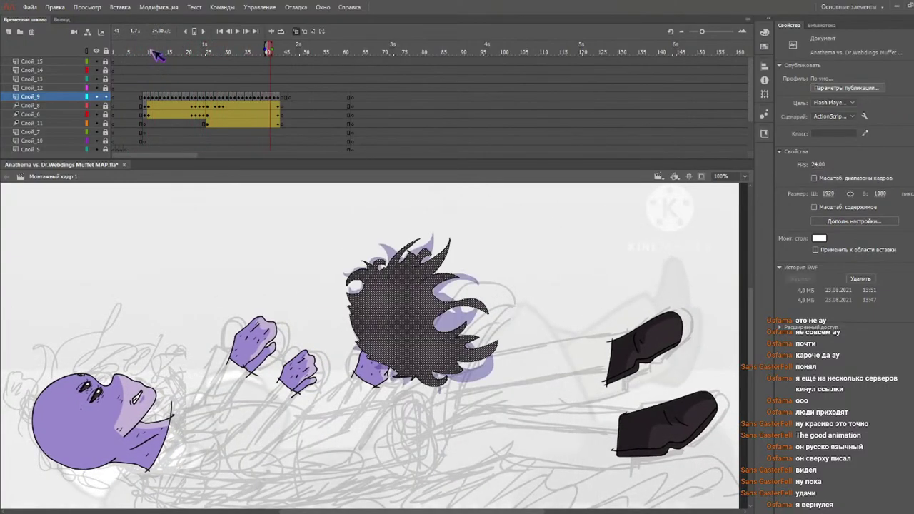
- Try applying a motion tween to the hair at frame 43 of Слой_9 and undo it
{"action": "left_click", "coordinate": [282, 99]}
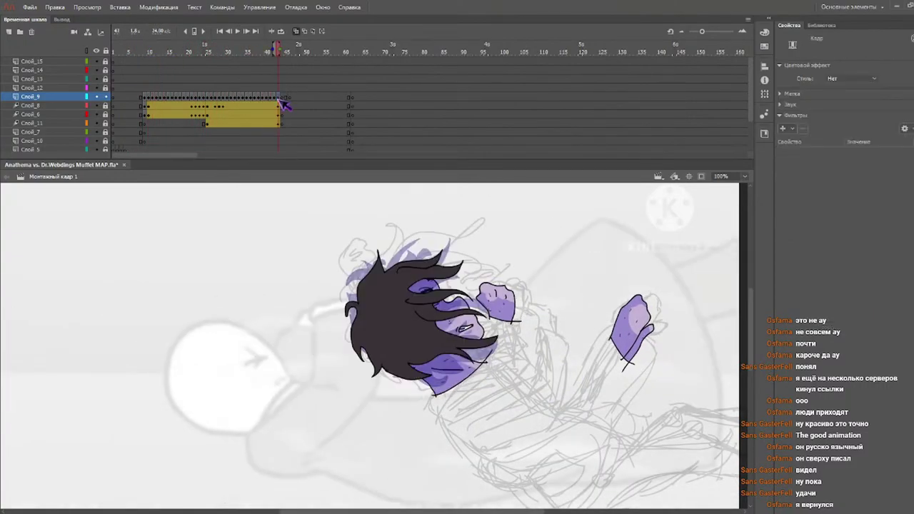
{"action": "left_click", "coordinate": [290, 105]}
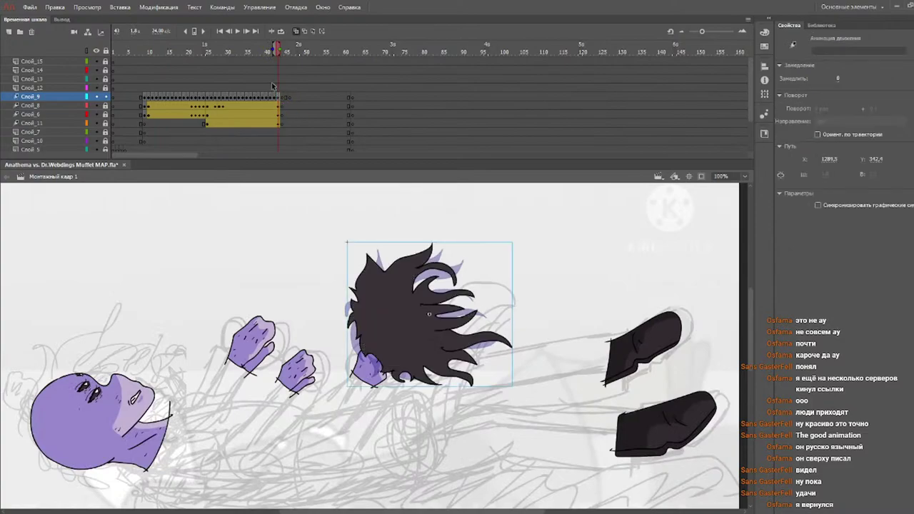
{"action": "key", "text": "ctrl+z"}
- Go back to the first hair frames around frame 10 and examine the hair against the head at frame 11
{"action": "left_click", "coordinate": [148, 54]}
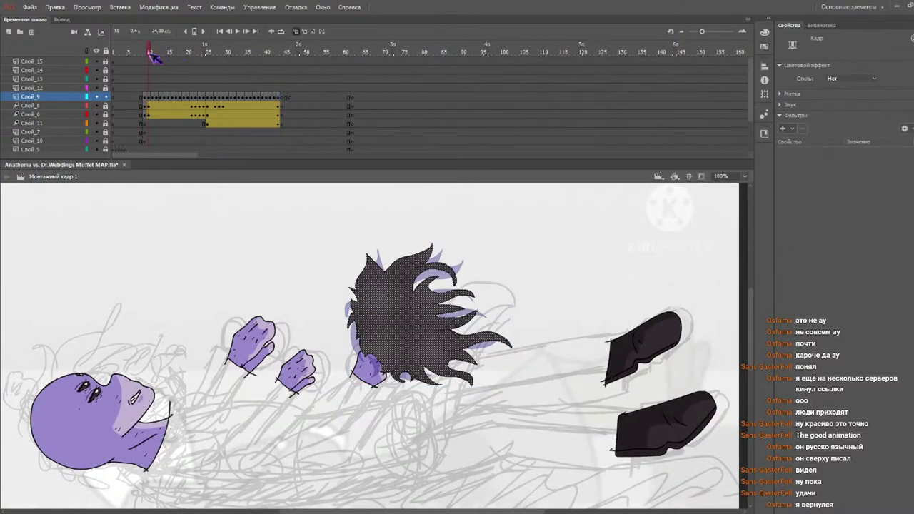
{"action": "key", "text": "comma"}
{"action": "left_click_drag", "start_coordinate": [148, 54], "coordinate": [152, 50]}
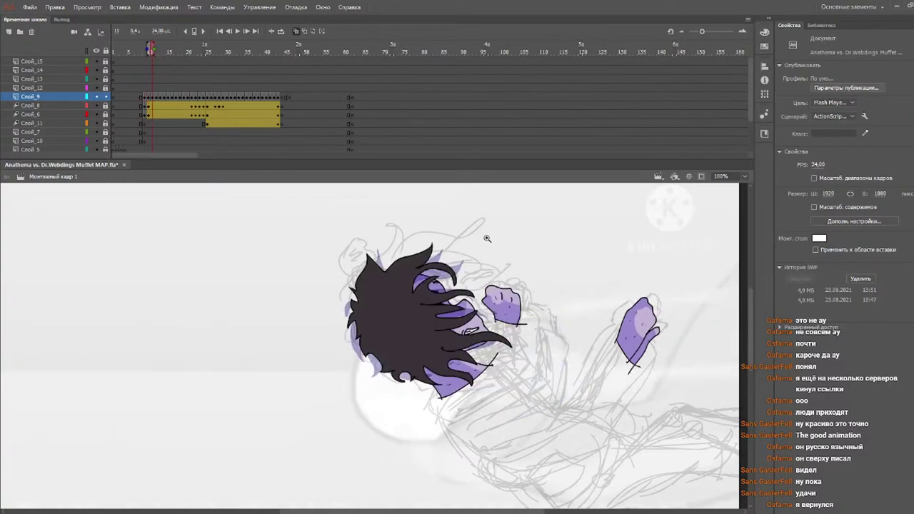
- Try applying a tween to the hair frames of Слой_9 up to frame 43, then undo it and play back the hair
{"action": "left_click_drag", "start_coordinate": [148, 100], "coordinate": [279, 102]}
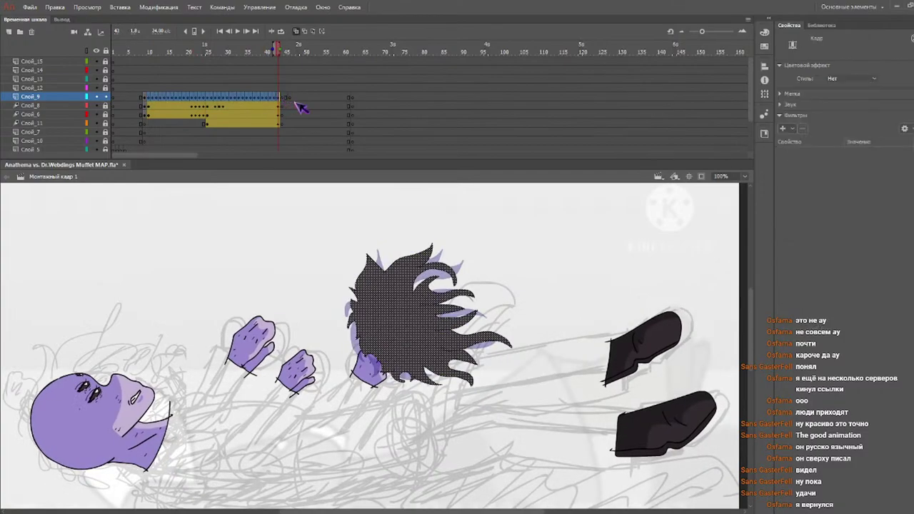
{"action": "key", "text": "ctrl+z"}
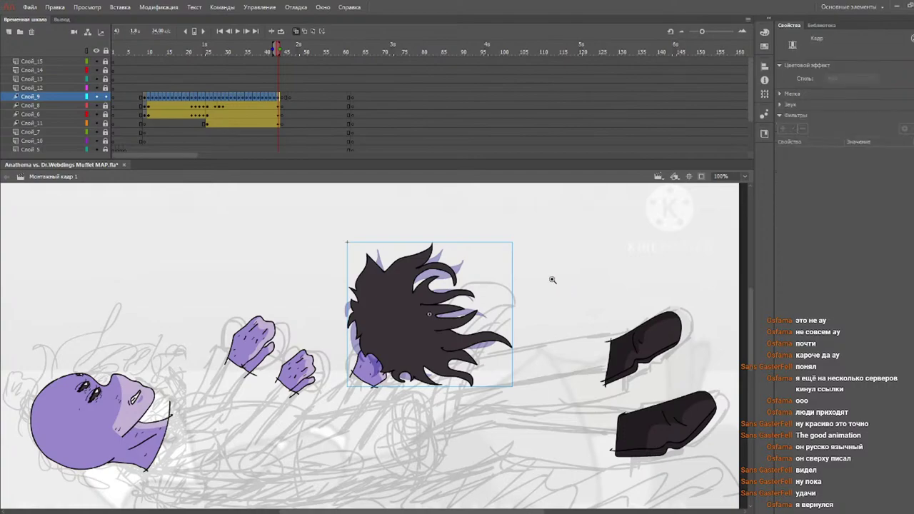
{"action": "left_click", "coordinate": [169, 53]}
{"action": "mouse_move", "coordinate": [171, 57]}
{"action": "left_mouse_down"}
{"action": "mouse_move", "coordinate": [187, 56]}
{"action": "mouse_move", "coordinate": [153, 55]}
{"action": "mouse_move", "coordinate": [171, 57]}
{"action": "left_mouse_up"}
{"action": "key", "text": "Return"}
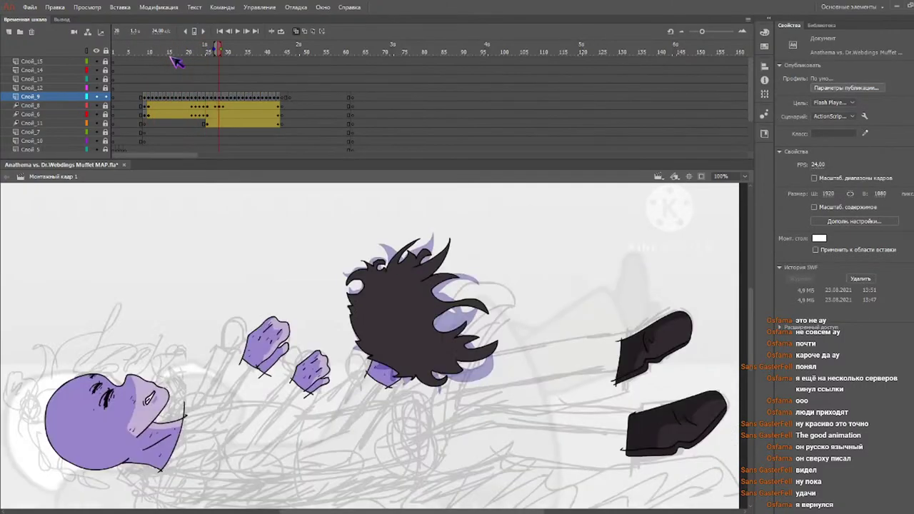
{"action": "key", "text": "Return"}
{"action": "left_click_drag", "start_coordinate": [229, 48], "coordinate": [197, 52]}
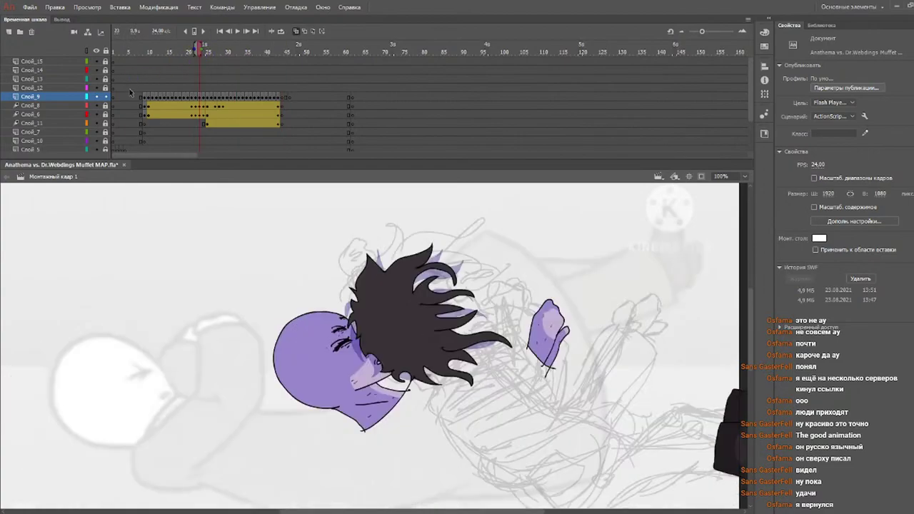
- Retry the tween on the full run of hair frames in Слой_9, undo it and go back to the hair at frame 43
{"action": "left_click_drag", "start_coordinate": [148, 97], "coordinate": [284, 101]}
{"action": "right_click", "coordinate": [281, 97]}
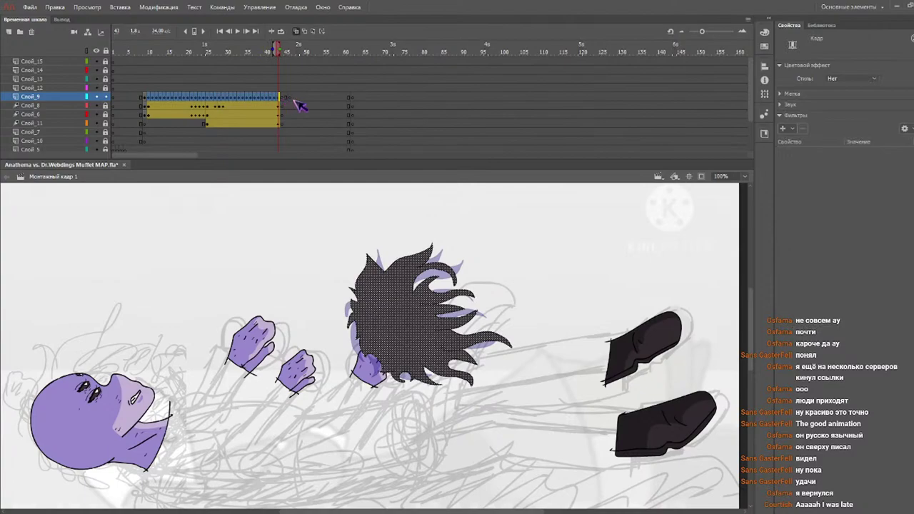
{"action": "left_click", "coordinate": [294, 101]}
{"action": "key", "text": "z"}
{"action": "key", "text": "ctrl+b"}
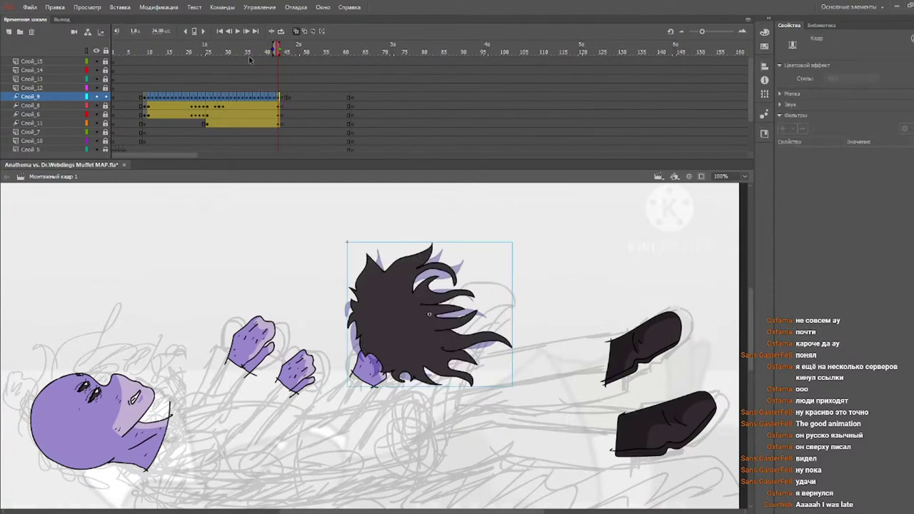
{"action": "left_click_drag", "start_coordinate": [172, 62], "coordinate": [277, 60]}
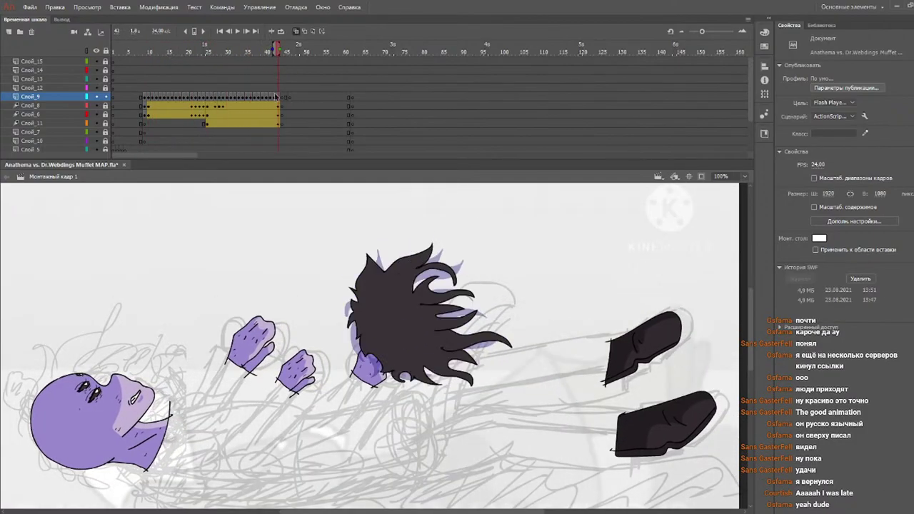
{"action": "left_click", "coordinate": [279, 99]}
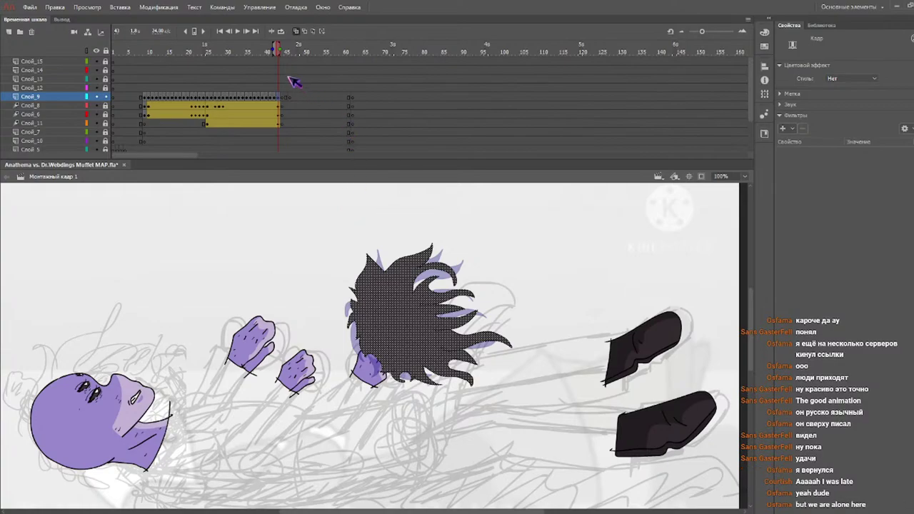
- Try a classic tween on the Слой_9 hair frames up to frame 43, fitting the hair over the head at frame 43
{"action": "left_click", "coordinate": [208, 46]}
{"action": "left_click_drag", "start_coordinate": [149, 100], "coordinate": [280, 100]}
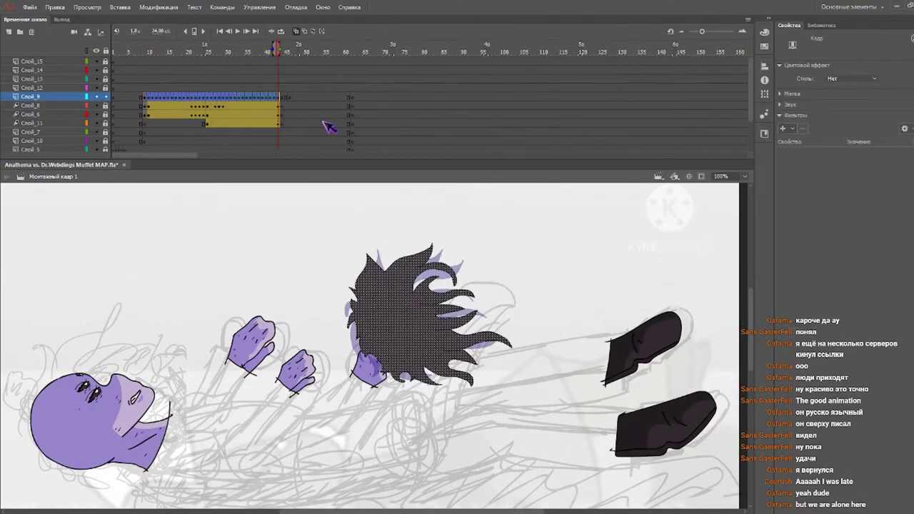
{"action": "key", "text": "ctrl+alt+t"}
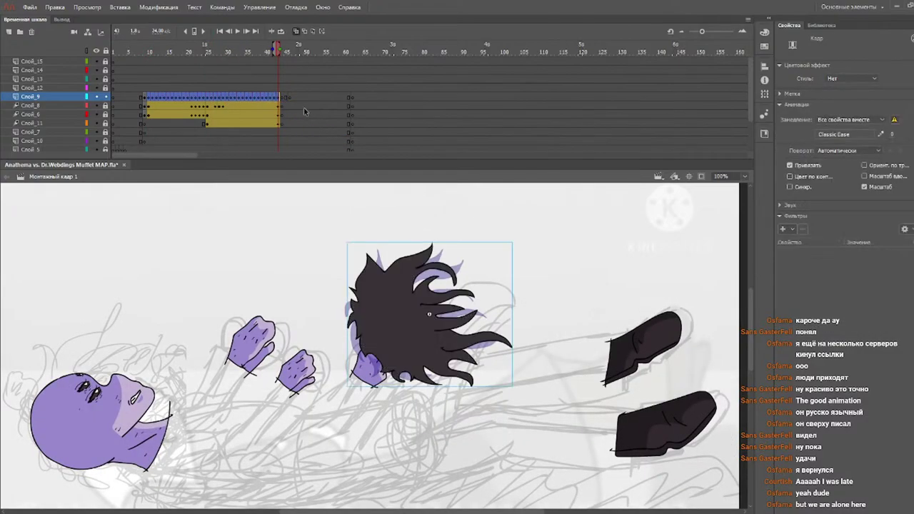
{"action": "left_click", "coordinate": [393, 316]}
{"action": "left_click_drag", "start_coordinate": [393, 316], "coordinate": [41, 425]}
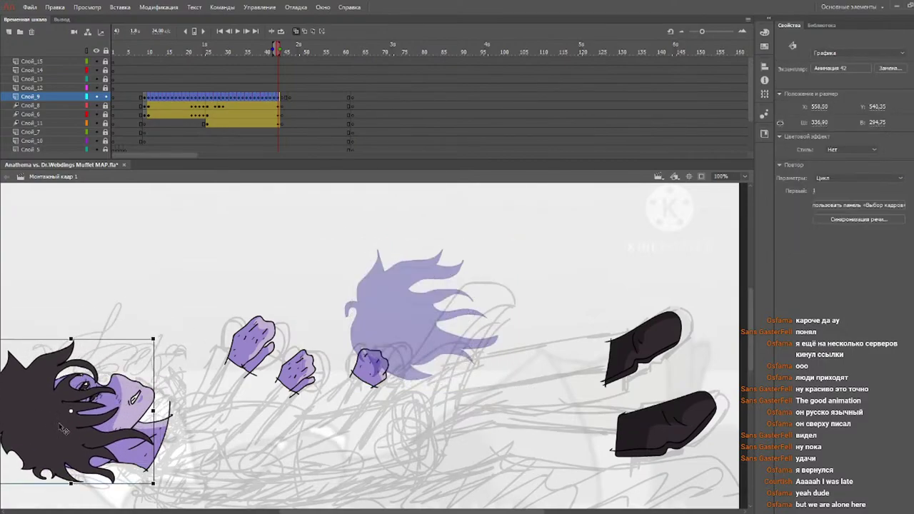
{"action": "left_click_drag", "start_coordinate": [343, 511], "coordinate": [260, 510]}
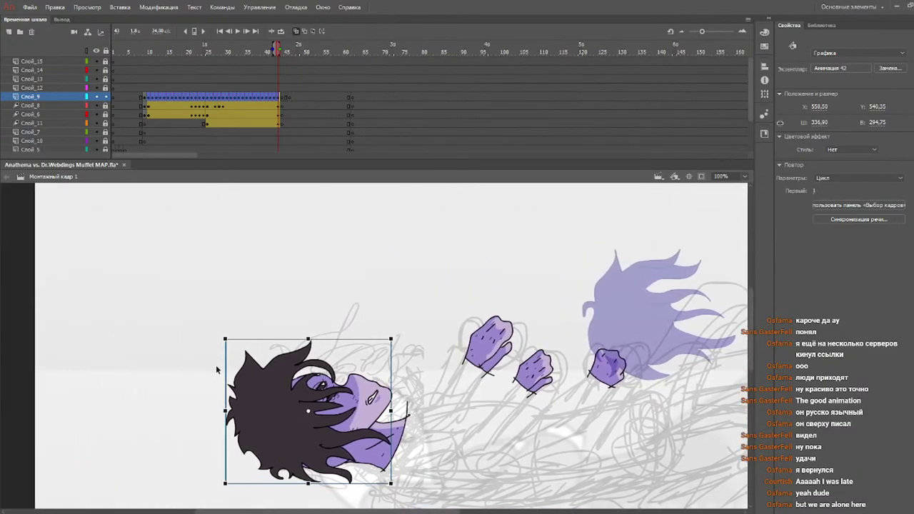
{"action": "left_click_drag", "start_coordinate": [225, 349], "coordinate": [205, 381]}
{"action": "mouse_move", "coordinate": [275, 419]}
{"action": "left_mouse_down"}
{"action": "mouse_move", "coordinate": [266, 413]}
{"action": "mouse_move", "coordinate": [285, 421]}
{"action": "mouse_move", "coordinate": [291, 414]}
{"action": "left_mouse_up"}
- Compare the tweened hair with the head at frame 11, then undo the classic tween on Слой_9
{"action": "left_click_drag", "start_coordinate": [200, 51], "coordinate": [151, 50]}
{"action": "left_click_drag", "start_coordinate": [321, 507], "coordinate": [408, 506]}
{"action": "left_click_drag", "start_coordinate": [498, 215], "coordinate": [277, 392]}
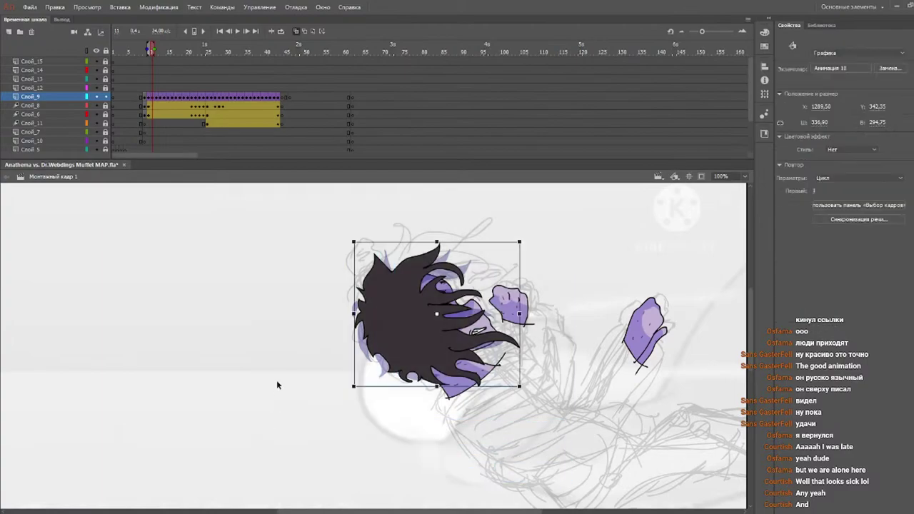
{"action": "left_click", "coordinate": [254, 320]}
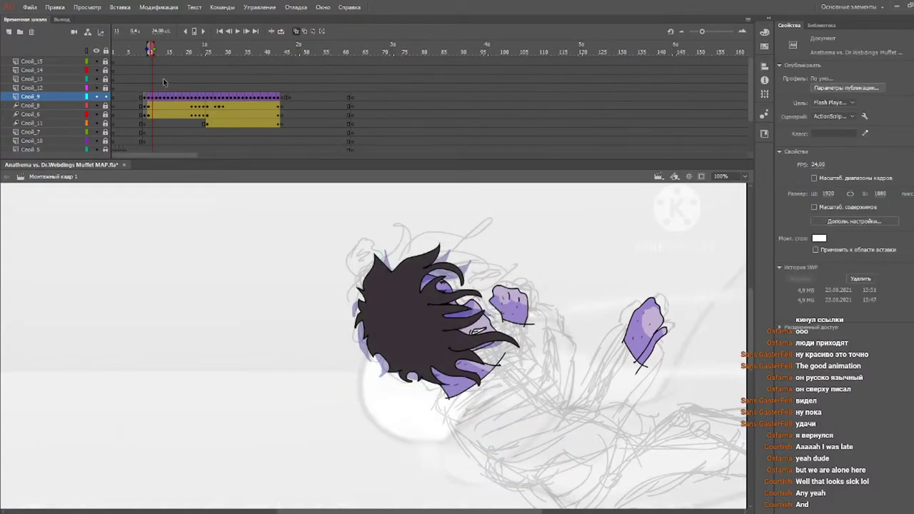
{"action": "key", "text": "Return"}
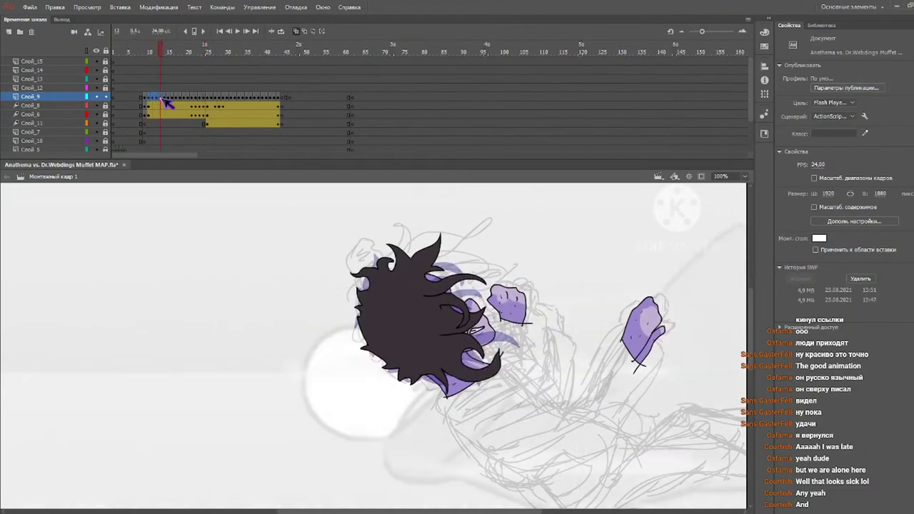
- Clear the repeated hair keyframes from frame 14 to frame 43 of Слой_9
{"action": "left_click", "coordinate": [169, 97]}
{"action": "left_click_drag", "start_coordinate": [175, 103], "coordinate": [282, 103]}
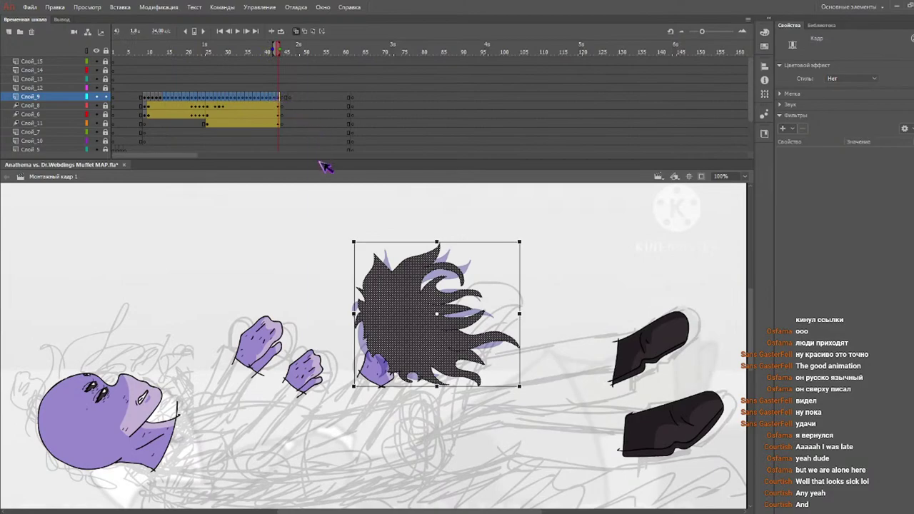
{"action": "key", "text": "shift+F5"}
{"action": "key", "text": "ctrl+z"}
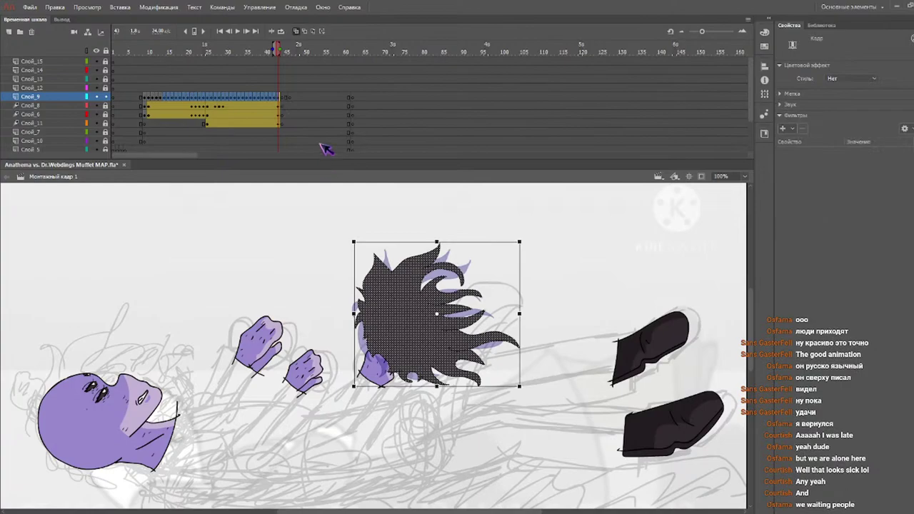
{"action": "key", "text": "shift+F6"}
{"action": "left_click", "coordinate": [164, 51]}
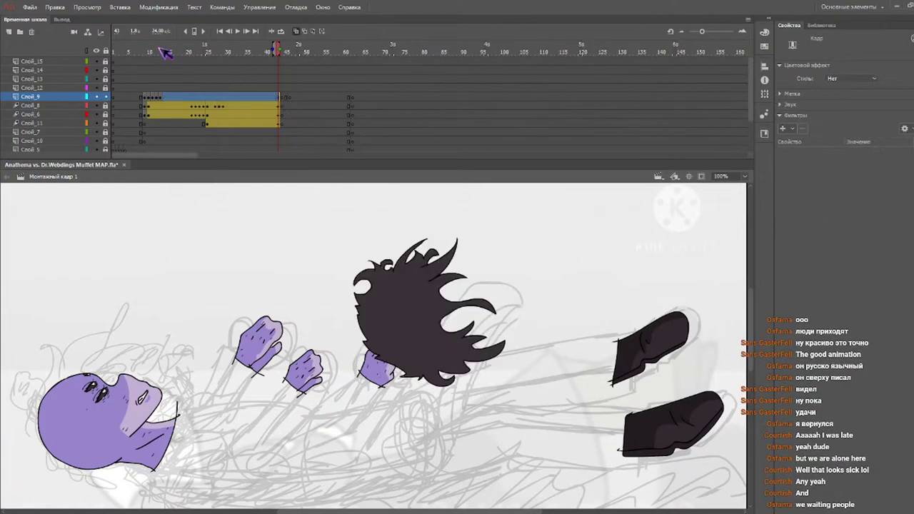
- Insert a blank keyframe at frame 14 of Слой_9 and check the remaining hair frames against the head
{"action": "left_click", "coordinate": [169, 99]}
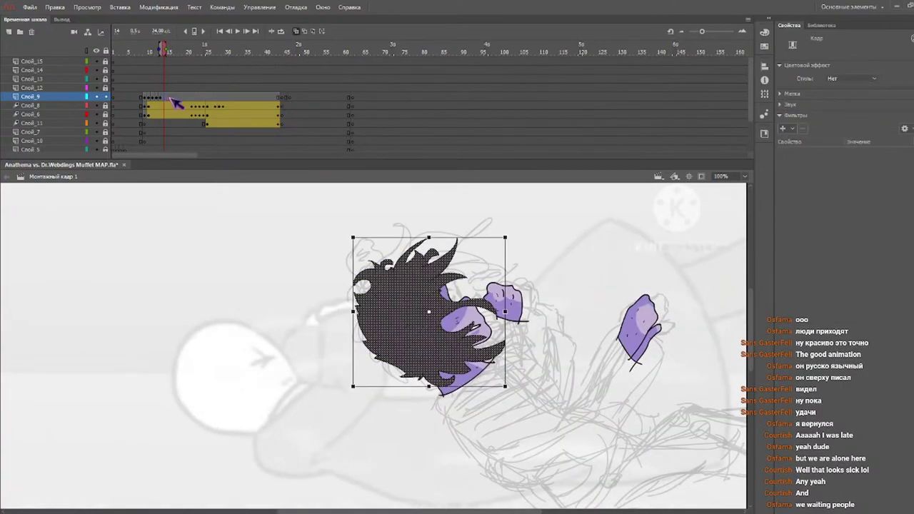
{"action": "left_click", "coordinate": [169, 97]}
{"action": "left_click", "coordinate": [165, 97]}
{"action": "key", "text": "F7"}
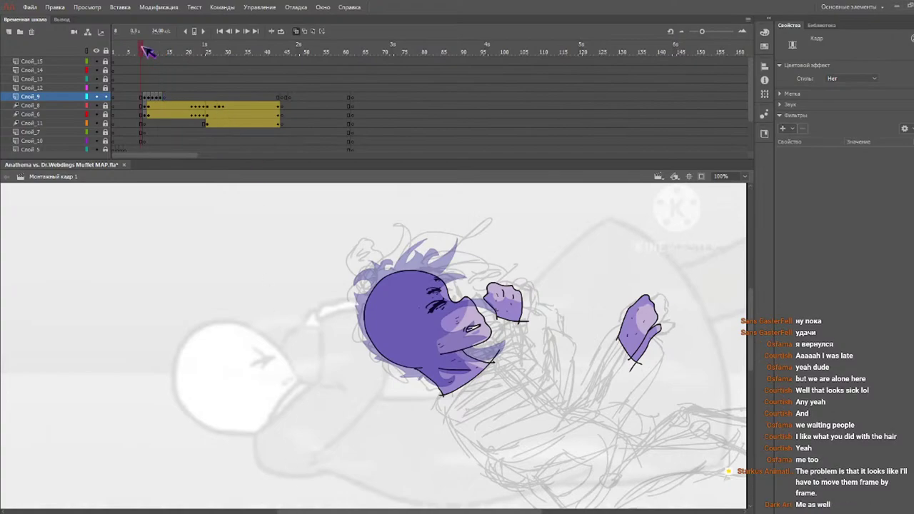
{"action": "left_click", "coordinate": [152, 51]}
{"action": "left_click", "coordinate": [162, 51]}
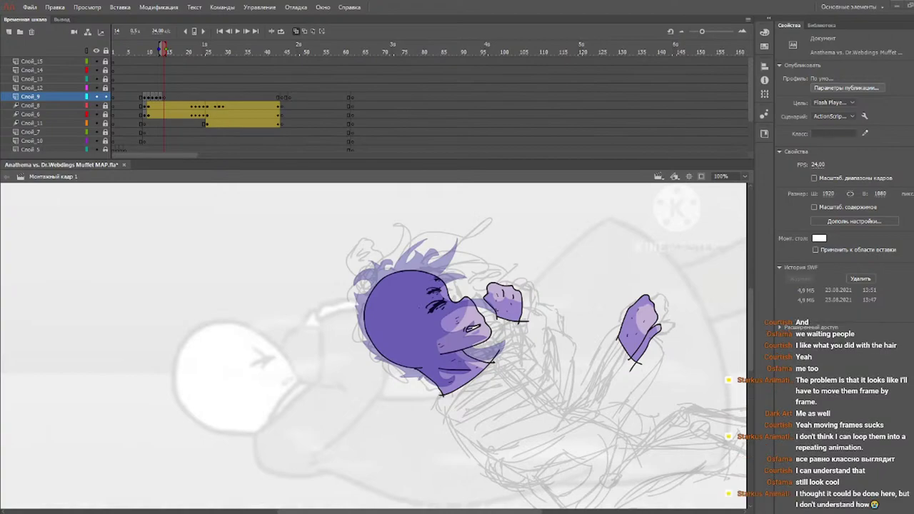
- Hide all layers except Слой_4 and play back its sketch from frame 1 with the whole stage in view
{"action": "left_click", "coordinate": [116, 49]}
{"action": "left_click", "coordinate": [96, 51]}
{"action": "scroll", "coordinate": [102, 79], "scroll_direction": "down", "scroll_amount": 2}
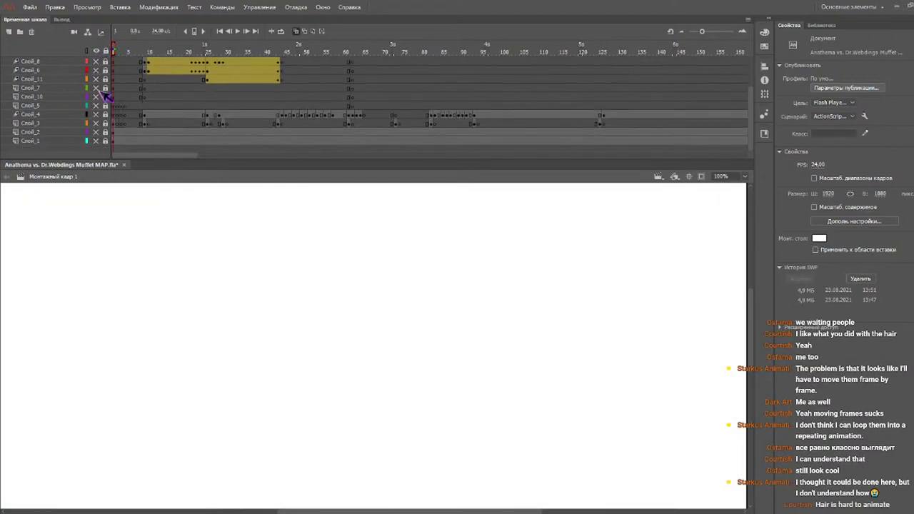
{"action": "left_click", "coordinate": [95, 115]}
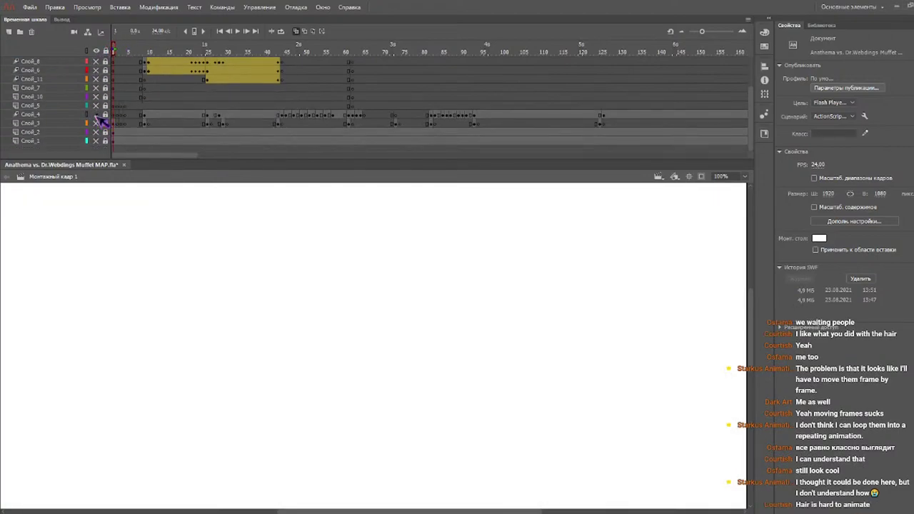
{"action": "key", "text": "ctrl+minus"}
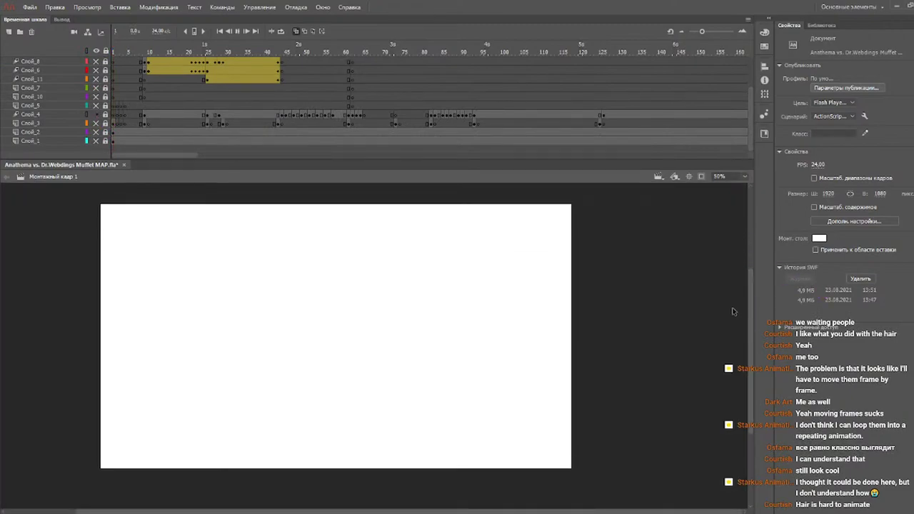
{"action": "key", "text": "Return"}
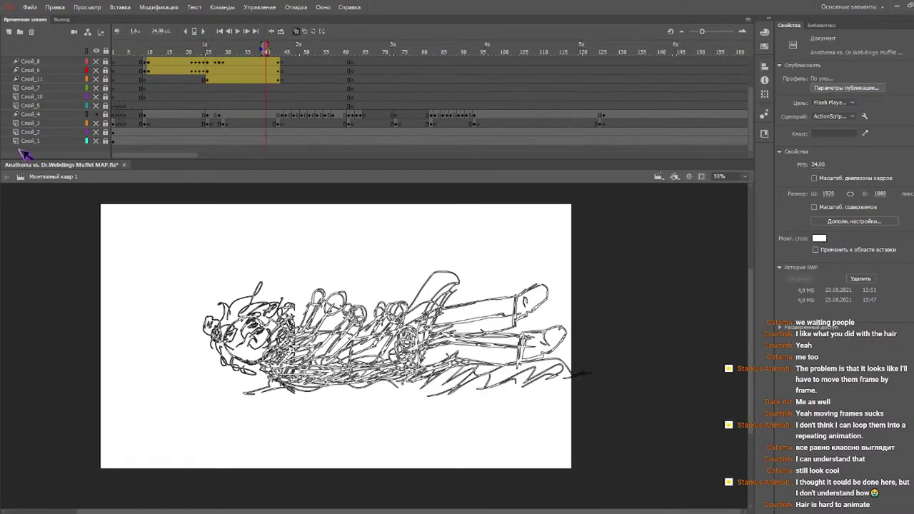
- Turn off the outline display of Слой_4 and raise the alpha of its frames 9 to 64 to full opacity
{"action": "left_click", "coordinate": [87, 115]}
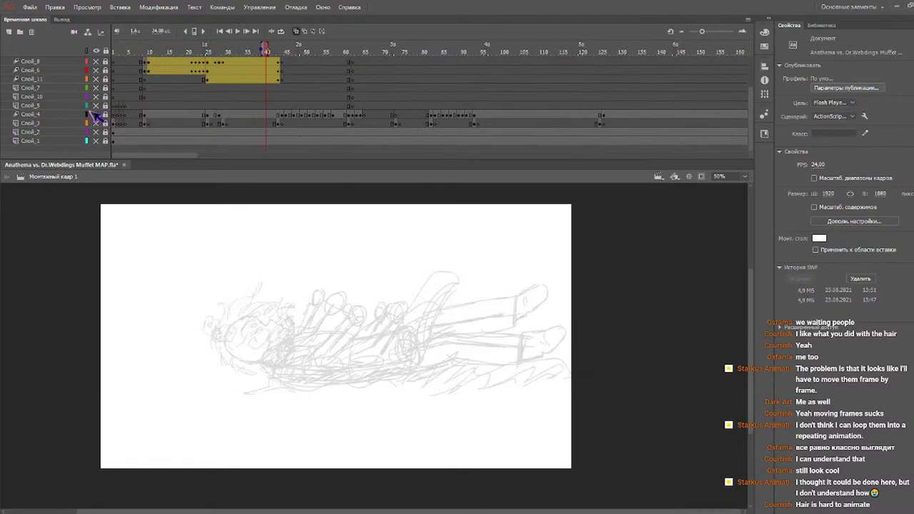
{"action": "left_click", "coordinate": [128, 50]}
{"action": "left_click", "coordinate": [71, 115]}
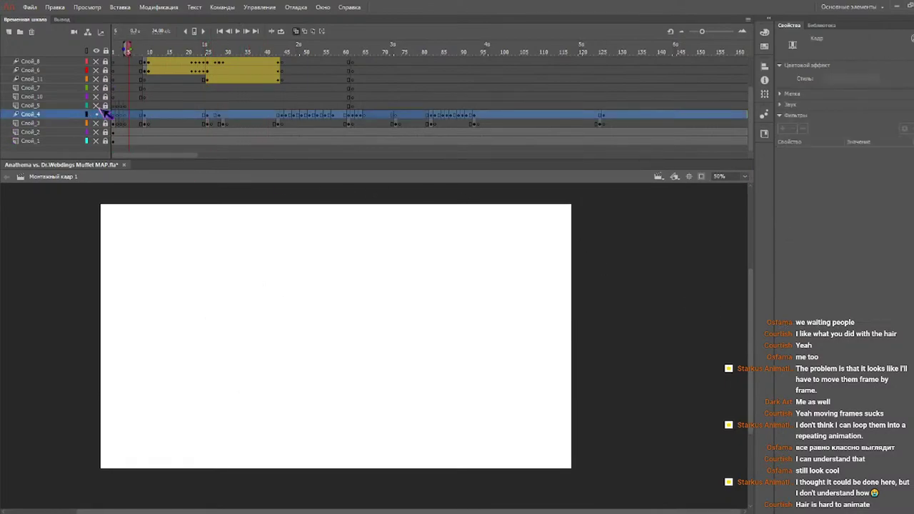
{"action": "left_click", "coordinate": [144, 51]}
{"action": "left_click_drag", "start_coordinate": [145, 116], "coordinate": [362, 117]}
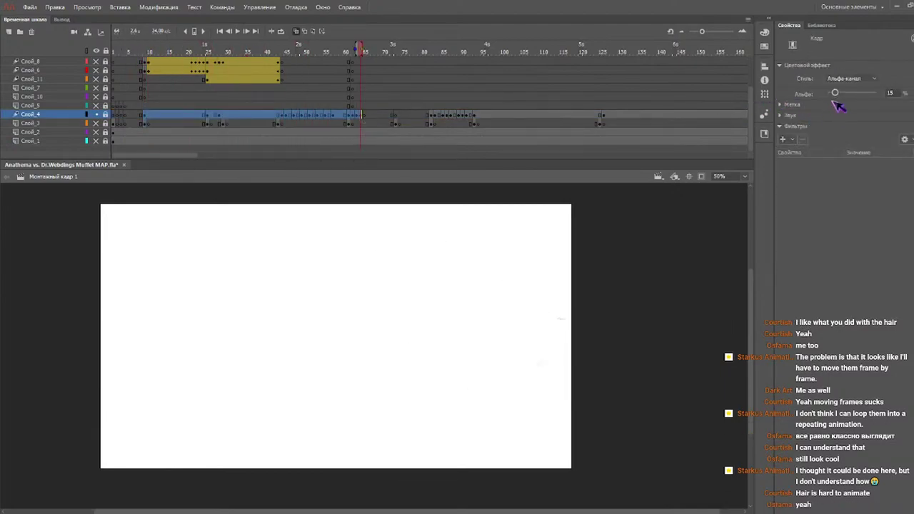
{"action": "left_click_drag", "start_coordinate": [835, 93], "coordinate": [892, 100]}
- Play through the storyboard sketch from frame 1 to its closing shots, then return to frame 9
{"action": "left_click", "coordinate": [170, 51]}
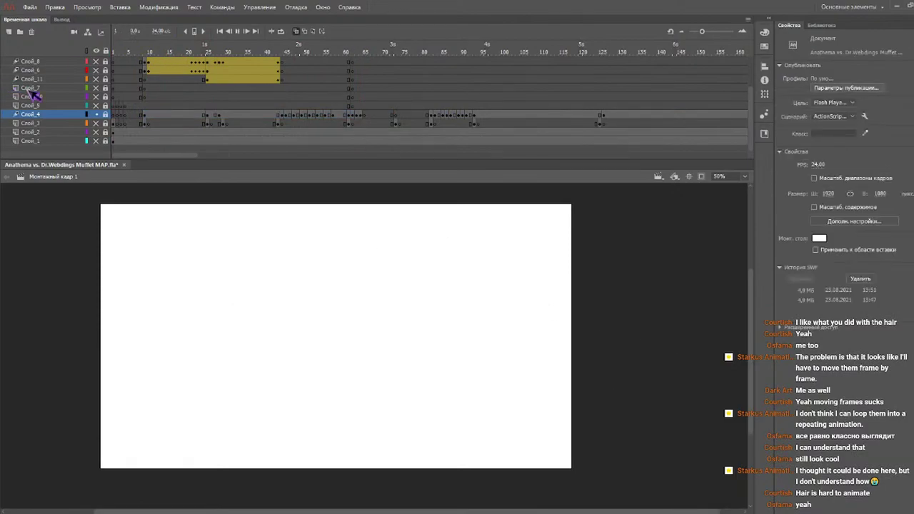
{"action": "key", "text": "Return"}
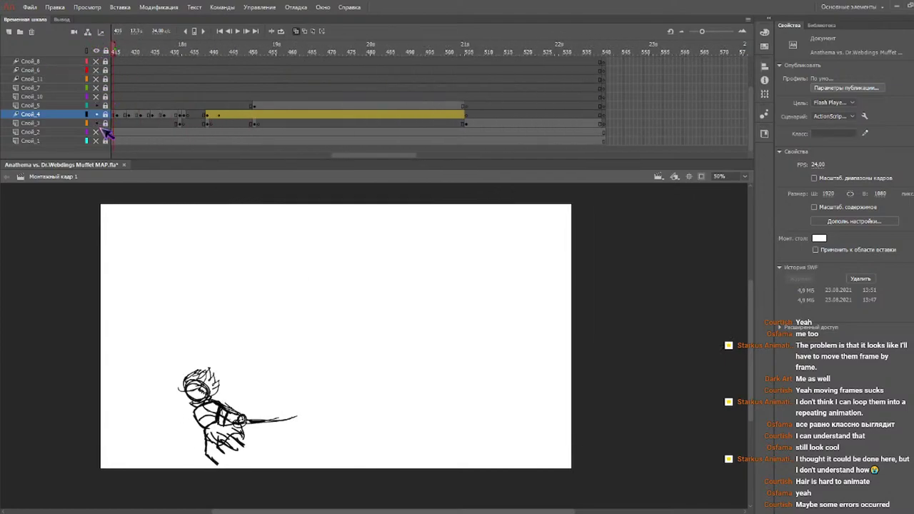
{"action": "left_click_drag", "start_coordinate": [357, 156], "coordinate": [141, 156]}
{"action": "key", "text": "Return"}
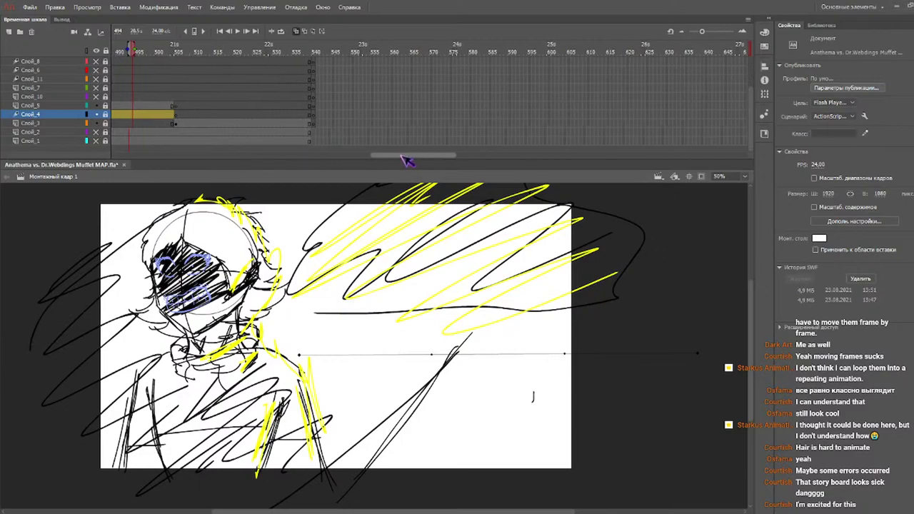
{"action": "left_click_drag", "start_coordinate": [410, 156], "coordinate": [151, 156]}
{"action": "left_click", "coordinate": [113, 51]}
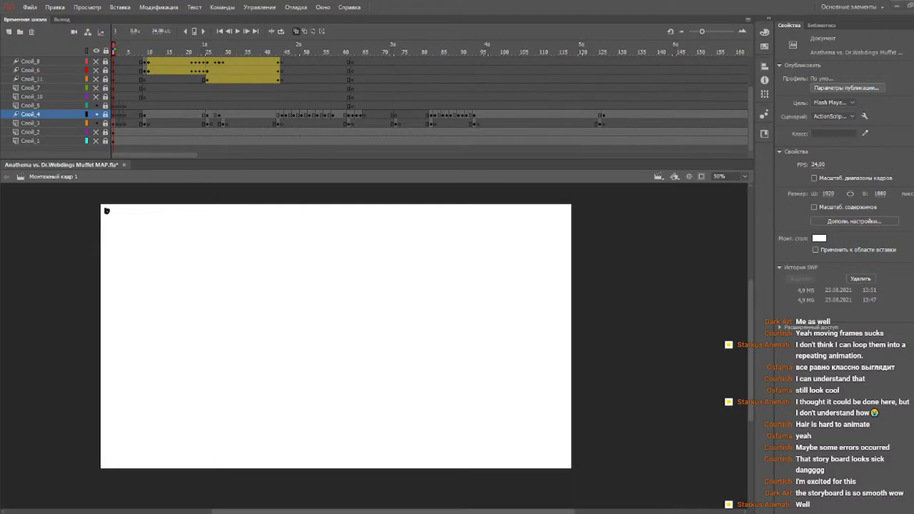
{"action": "left_click", "coordinate": [145, 49]}
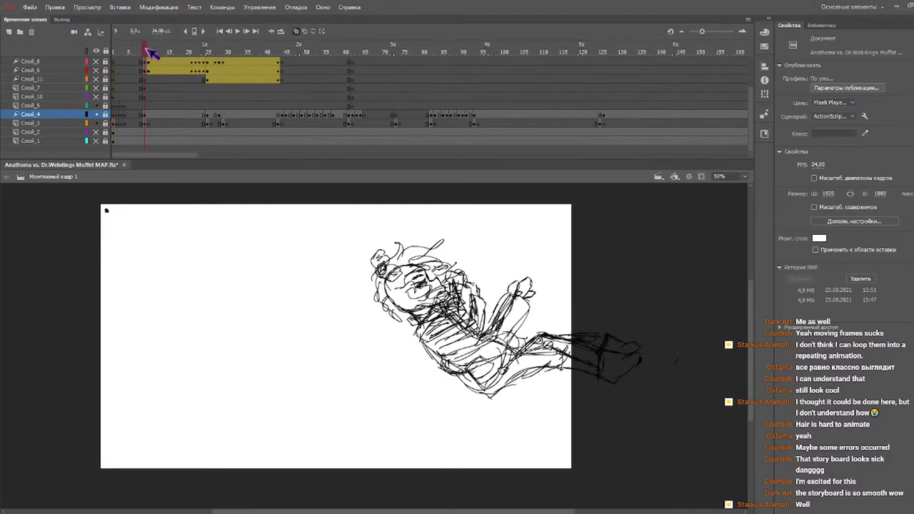
- Hide all layers again and show the Слой_4 sketch at frame 9
{"action": "left_click", "coordinate": [96, 50]}
{"action": "scroll", "coordinate": [106, 81], "scroll_direction": "up", "scroll_amount": 2}
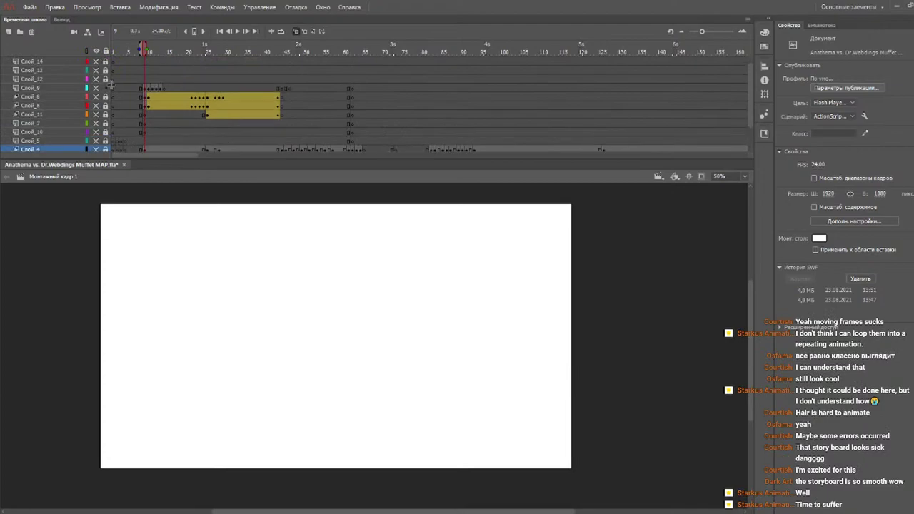
{"action": "scroll", "coordinate": [105, 148], "scroll_direction": "down", "scroll_amount": 1}
{"action": "left_click", "coordinate": [97, 132]}
{"action": "left_click", "coordinate": [97, 132]}
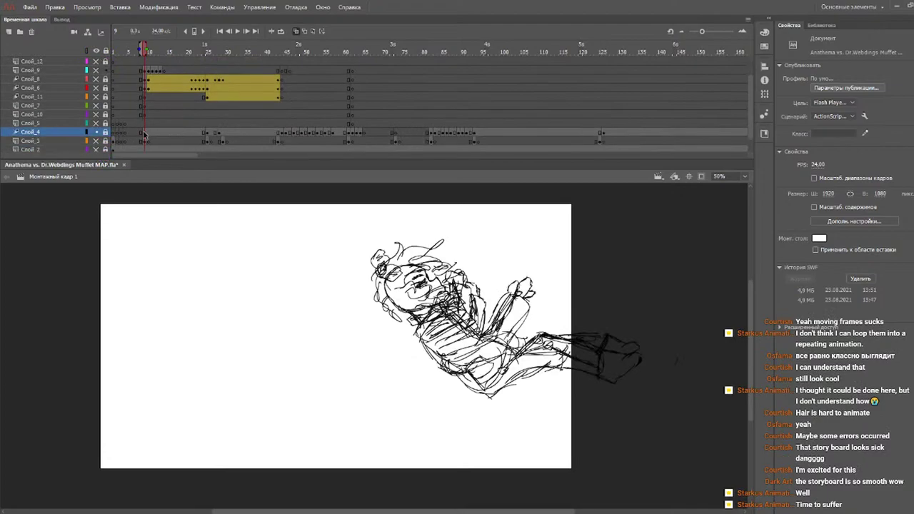
- Lower the alpha of frames 9 to 64 on Слой_4 to 24% and play the faded sketch back from frame 9
{"action": "left_click_drag", "start_coordinate": [144, 134], "coordinate": [361, 133]}
{"action": "left_click_drag", "start_coordinate": [877, 92], "coordinate": [840, 92]}
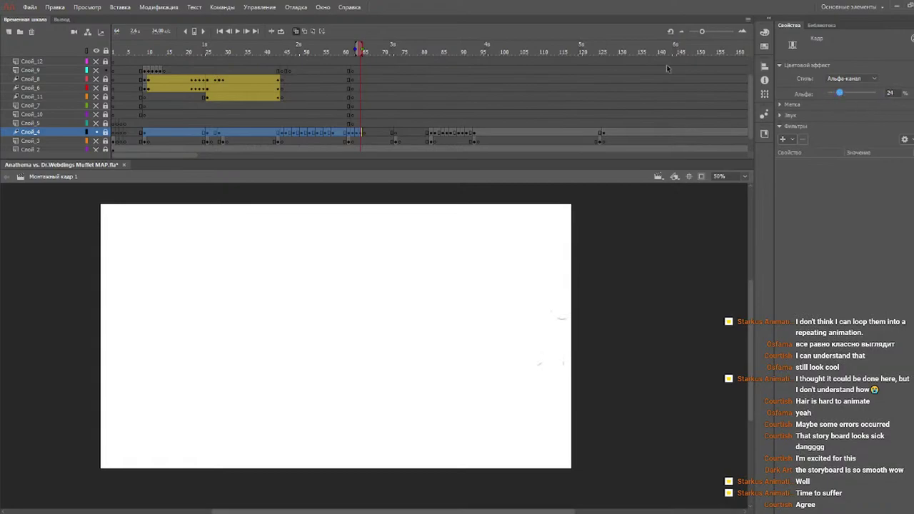
{"action": "left_click", "coordinate": [142, 50]}
{"action": "key", "text": "Return"}
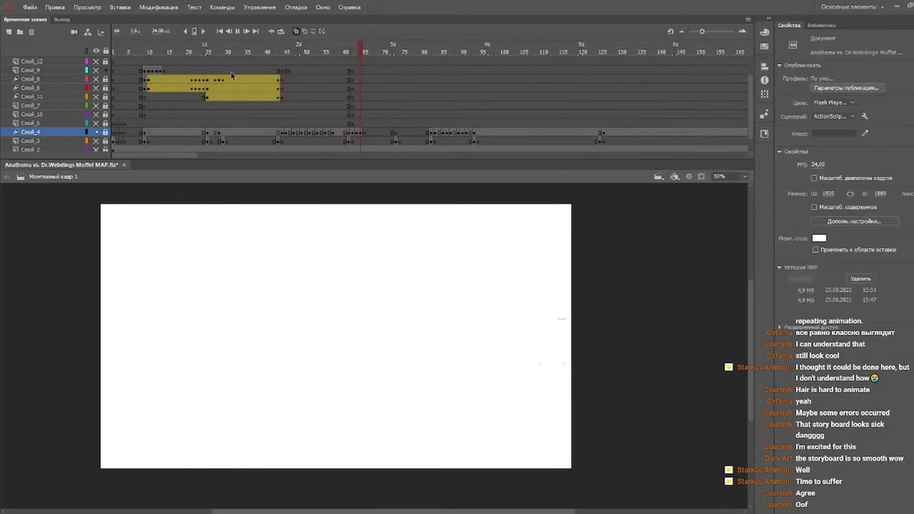
{"action": "left_click", "coordinate": [149, 51]}
{"action": "key", "text": "Return"}
{"action": "left_click", "coordinate": [150, 52]}
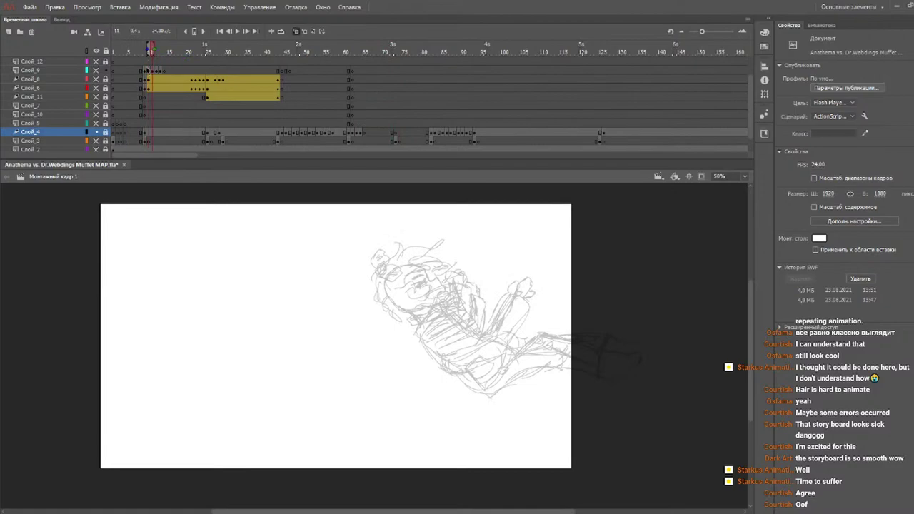
- Show the layers Слой_9, Слой_8 and Слой_6, and fill Слой_9 with a blank keyframe on every frame from 14 to 43
{"action": "scroll", "coordinate": [147, 69], "scroll_direction": "up", "scroll_amount": 1}
{"action": "left_click", "coordinate": [97, 97]}
{"action": "left_click", "coordinate": [96, 105]}
{"action": "left_click", "coordinate": [96, 115]}
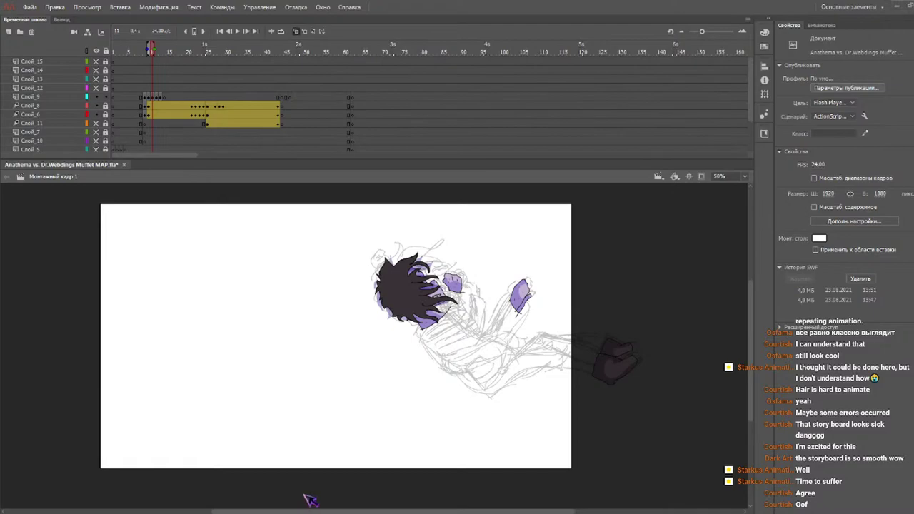
{"action": "left_click_drag", "start_coordinate": [149, 49], "coordinate": [148, 50]}
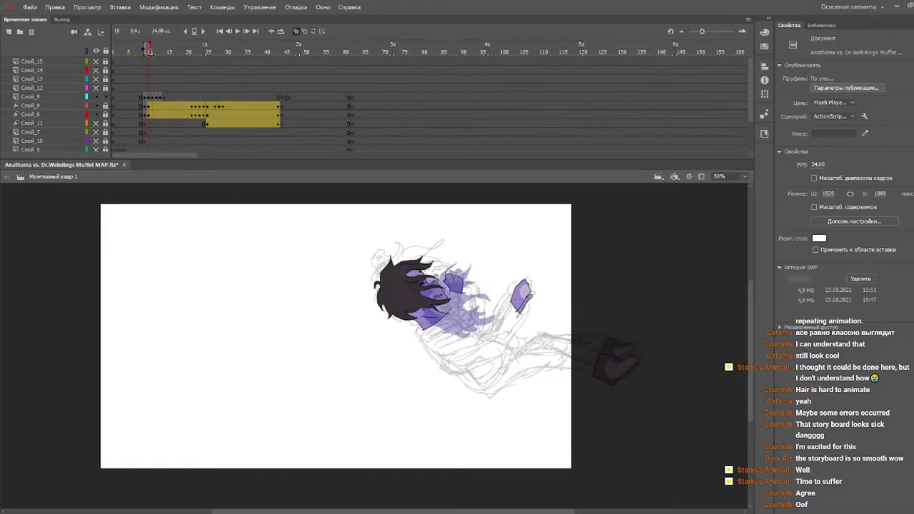
{"action": "left_click", "coordinate": [281, 102]}
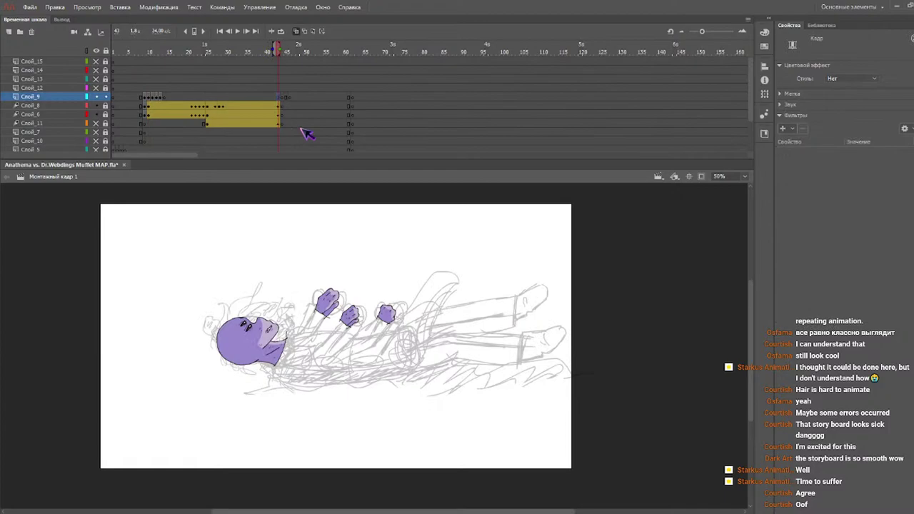
{"action": "key", "text": "F5"}
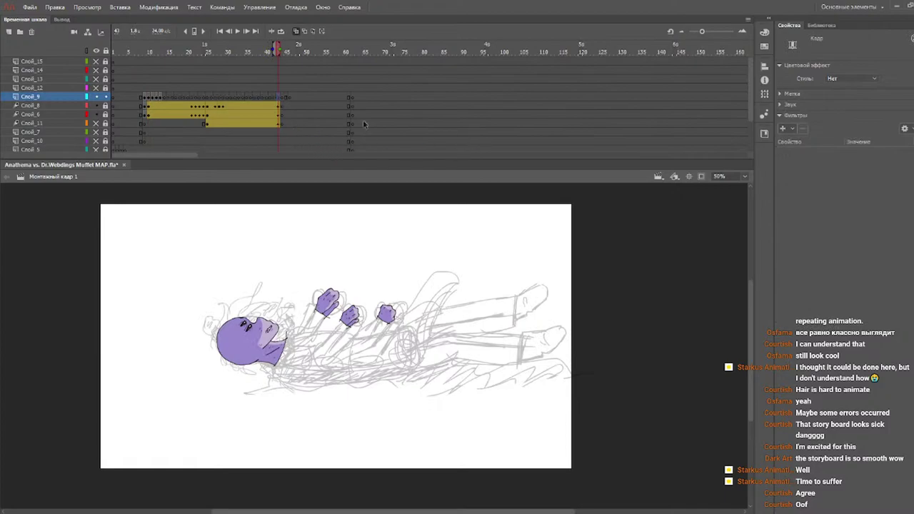
- Try to loop the hair on Слой_9 by pasting copies of frames 10 to 13 repeatedly from frame 14 to 37
{"action": "left_click", "coordinate": [163, 100]}
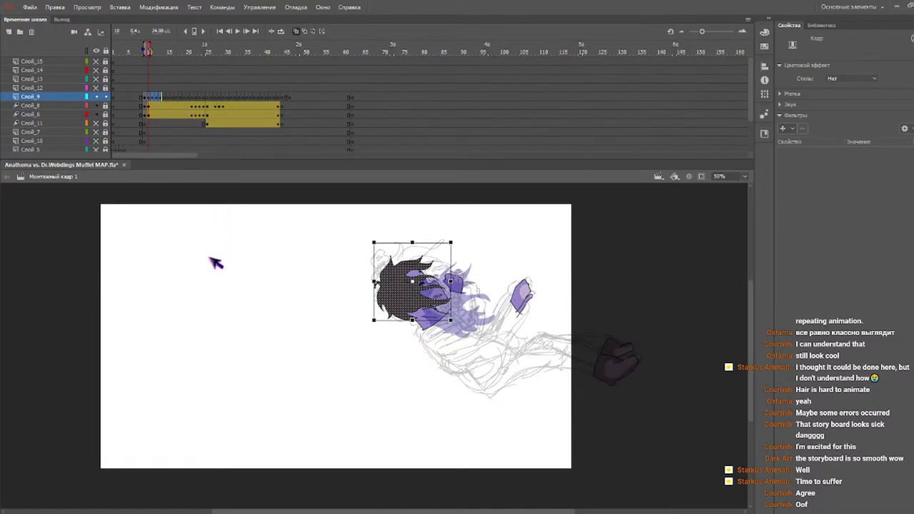
{"action": "left_click", "coordinate": [165, 99]}
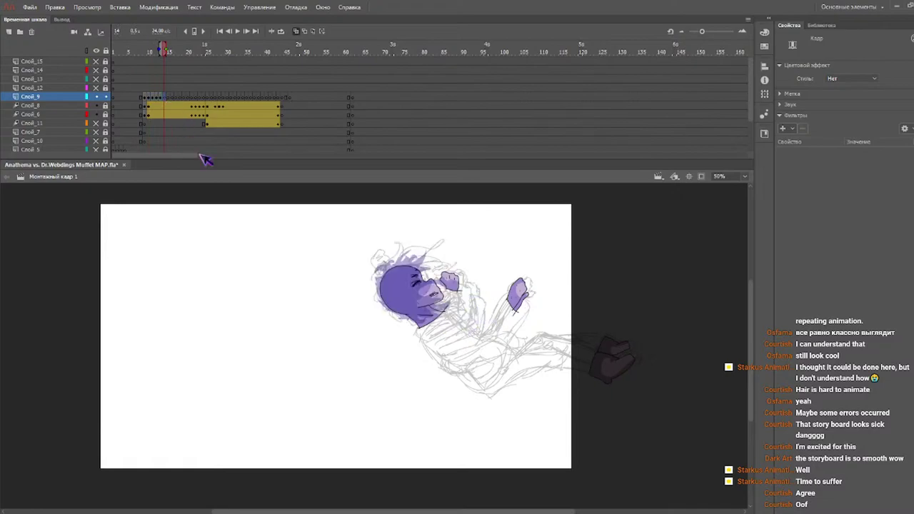
{"action": "key", "text": "ctrl+alt+v"}
{"action": "left_click", "coordinate": [179, 96]}
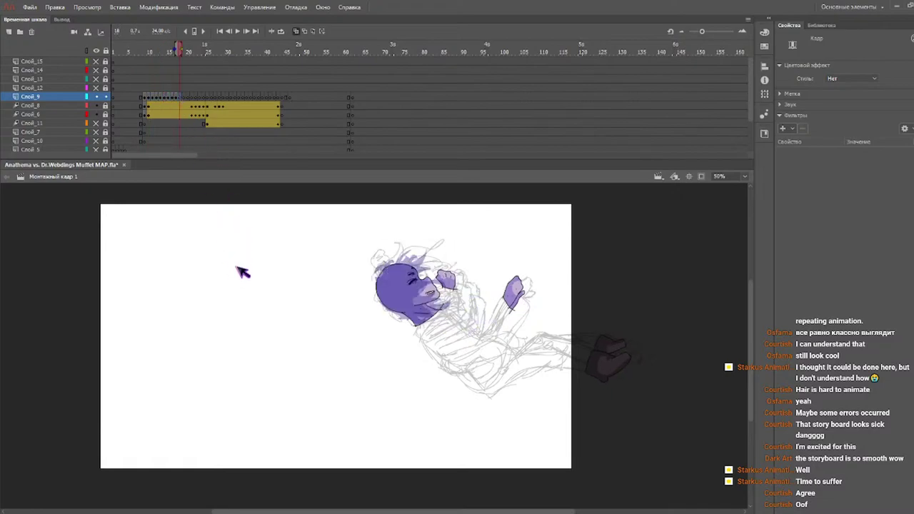
{"action": "key", "text": "ctrl+alt+v"}
{"action": "left_click", "coordinate": [195, 98]}
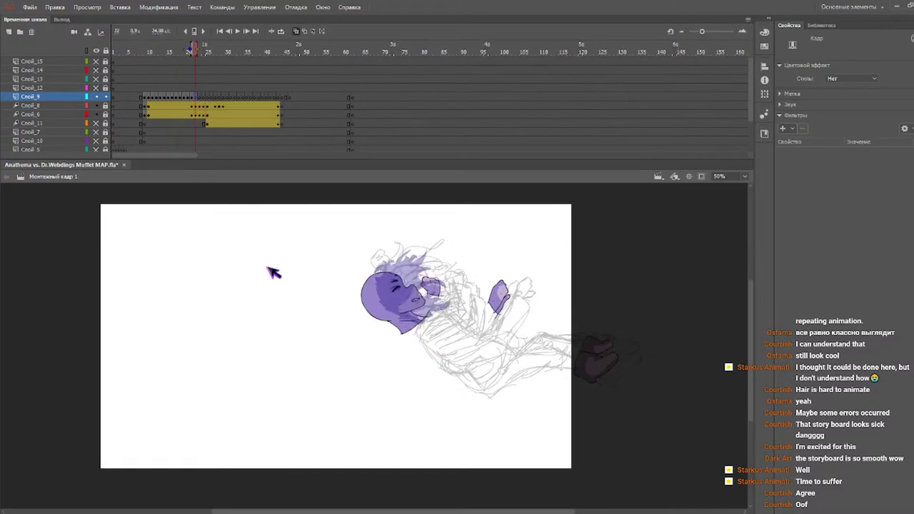
{"action": "left_click", "coordinate": [211, 97]}
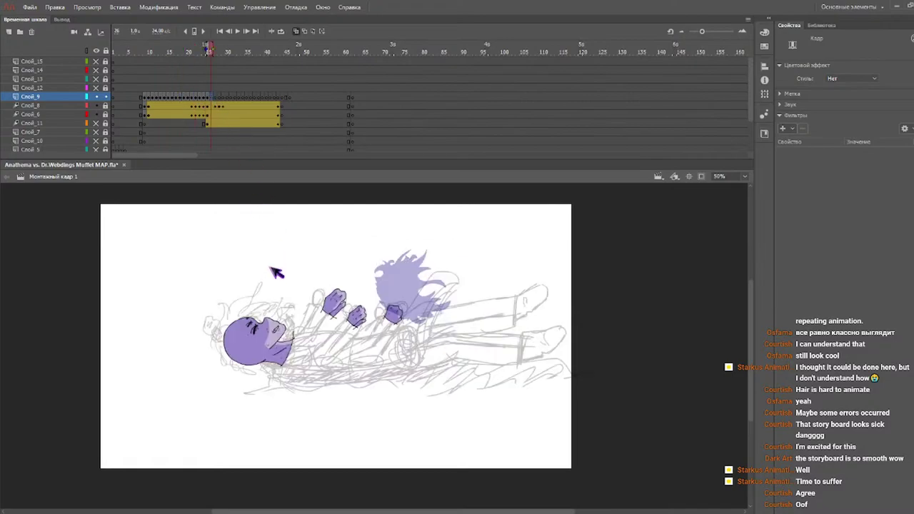
{"action": "key", "text": "ctrl+alt+v"}
{"action": "left_click", "coordinate": [226, 98]}
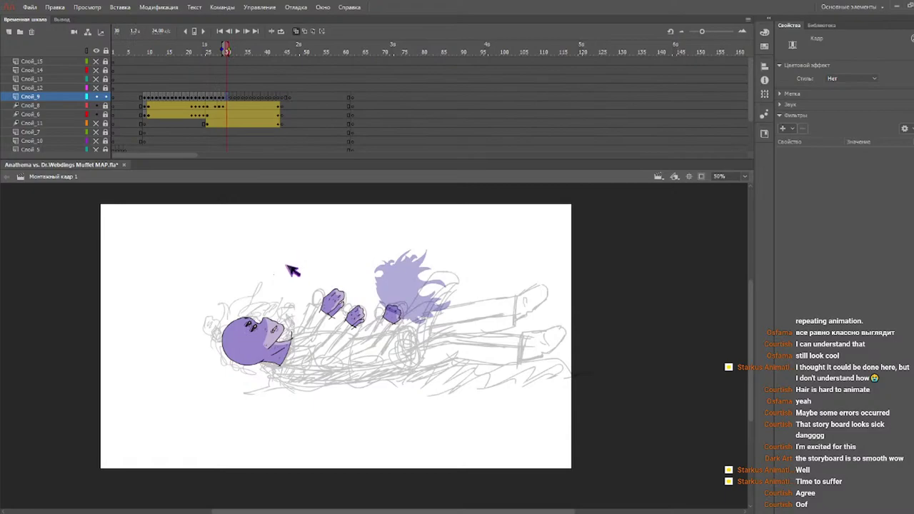
{"action": "left_click", "coordinate": [241, 97], "text": "shift"}
{"action": "left_click", "coordinate": [242, 97]}
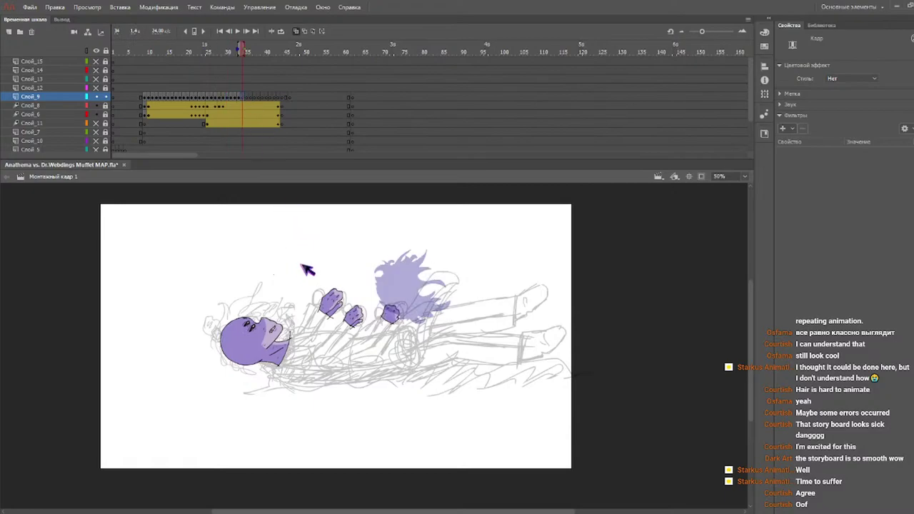
{"action": "left_click", "coordinate": [257, 97], "text": "shift"}
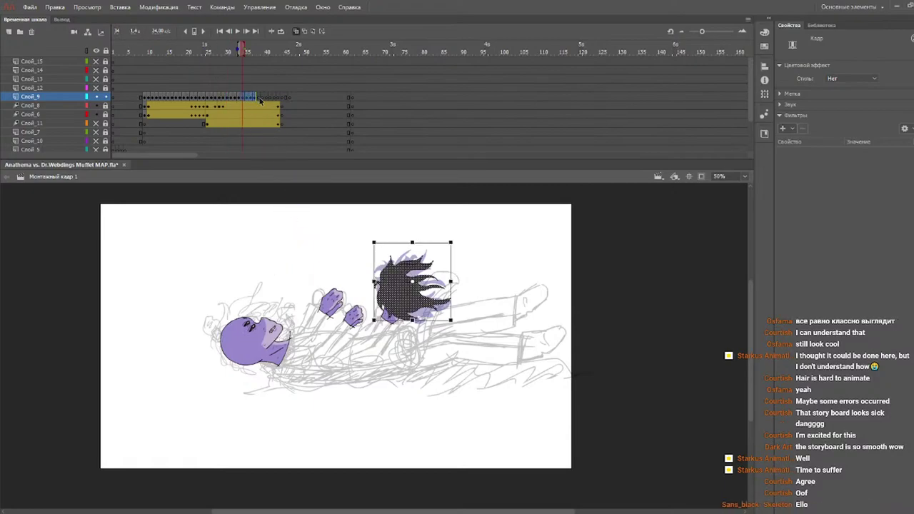
- Undo all the pasted hair frames on Слой_9 back to frame 14
{"action": "key", "text": "ctrl+z"}
{"action": "key", "text": "ctrl+z"}
{"action": "key", "text": "ctrl+z"}
{"action": "key", "text": "ctrl+z"}
{"action": "key", "text": "ctrl+z"}
{"action": "key", "text": "ctrl+z"}
{"action": "key", "text": "ctrl+z"}
{"action": "key", "text": "ctrl+z"}
{"action": "key", "text": "ctrl+z"}
{"action": "key", "text": "ctrl+z"}
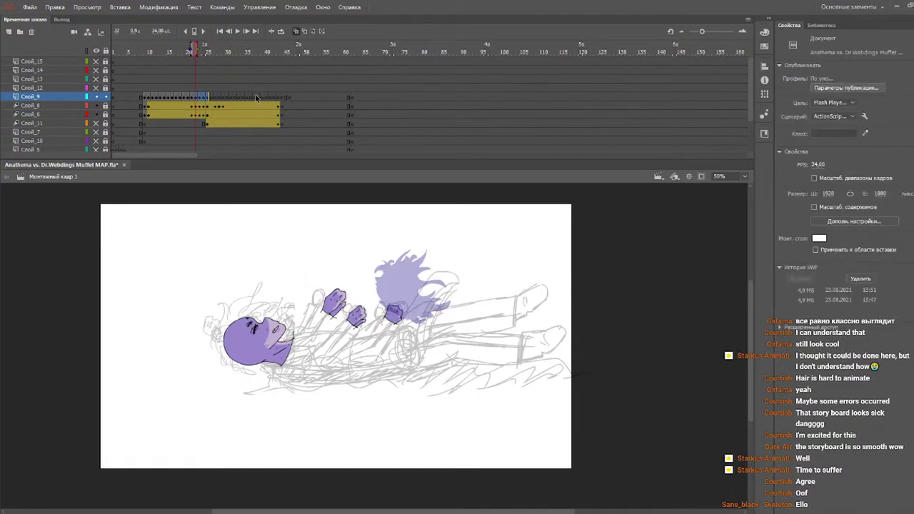
{"action": "key", "text": "ctrl+z"}
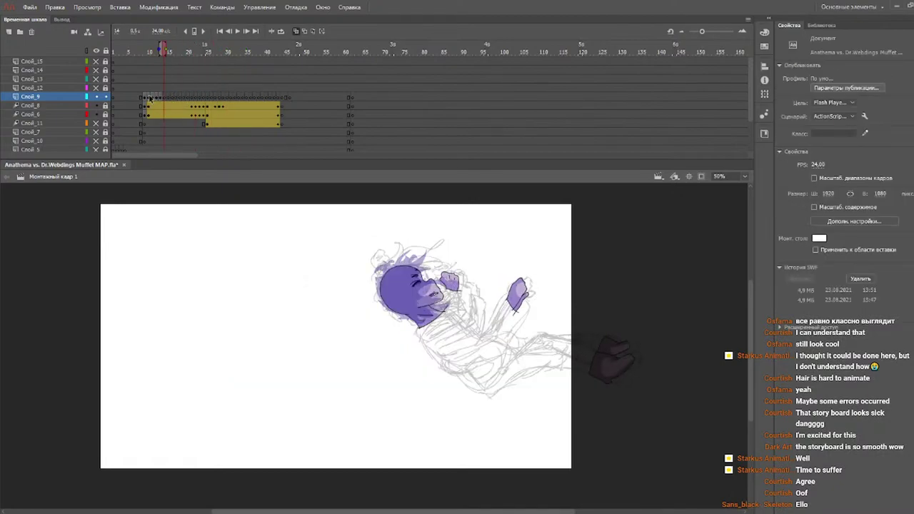
- Draw thin red guide lines over the hair strands and outer edge on frame 10 of Слой_9 with the Paint Brush
{"action": "left_click", "coordinate": [150, 97]}
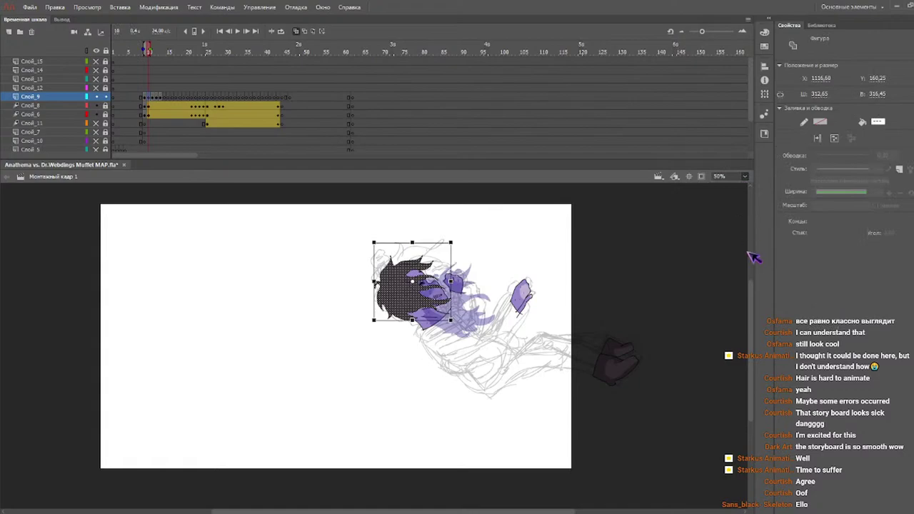
{"action": "key", "text": "ctrl+="}
{"action": "scroll", "coordinate": [624, 302], "scroll_direction": "down", "scroll_amount": 1}
{"action": "left_click", "coordinate": [624, 302]}
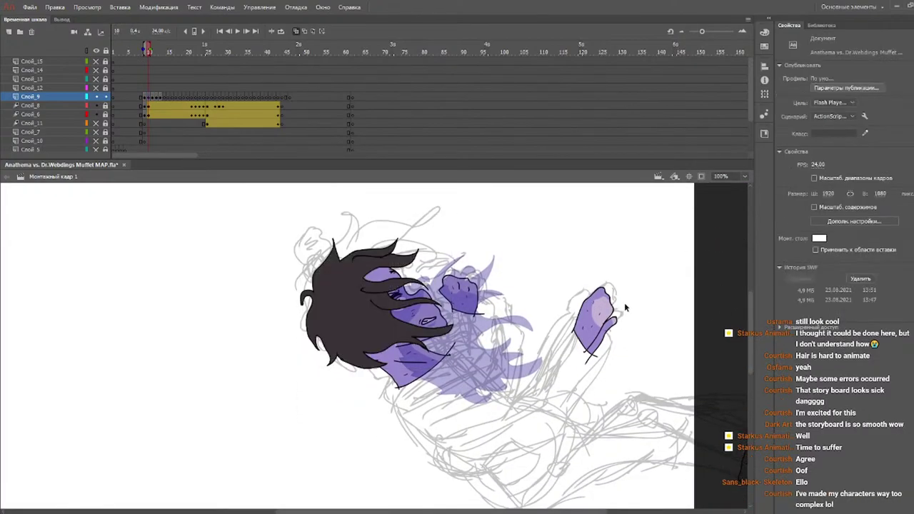
{"action": "key", "text": "y"}
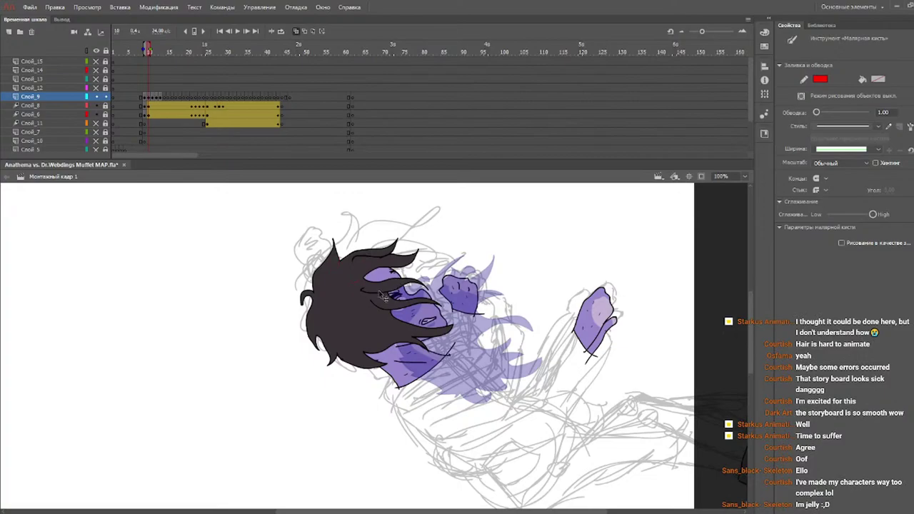
{"action": "mouse_move", "coordinate": [363, 289]}
{"action": "left_mouse_down"}
{"action": "mouse_move", "coordinate": [430, 272]}
{"action": "mouse_move", "coordinate": [412, 244]}
{"action": "mouse_move", "coordinate": [379, 233]}
{"action": "left_mouse_up"}
{"action": "left_click_drag", "start_coordinate": [318, 300], "coordinate": [351, 244]}
{"action": "mouse_move", "coordinate": [315, 295]}
{"action": "left_mouse_down"}
{"action": "mouse_move", "coordinate": [299, 286]}
{"action": "mouse_move", "coordinate": [323, 362]}
{"action": "left_mouse_up"}
{"action": "key", "text": "ctrl+z"}
{"action": "mouse_move", "coordinate": [313, 299]}
{"action": "left_mouse_down"}
{"action": "mouse_move", "coordinate": [337, 349]}
{"action": "mouse_move", "coordinate": [318, 332]}
{"action": "mouse_move", "coordinate": [339, 387]}
{"action": "left_mouse_up"}
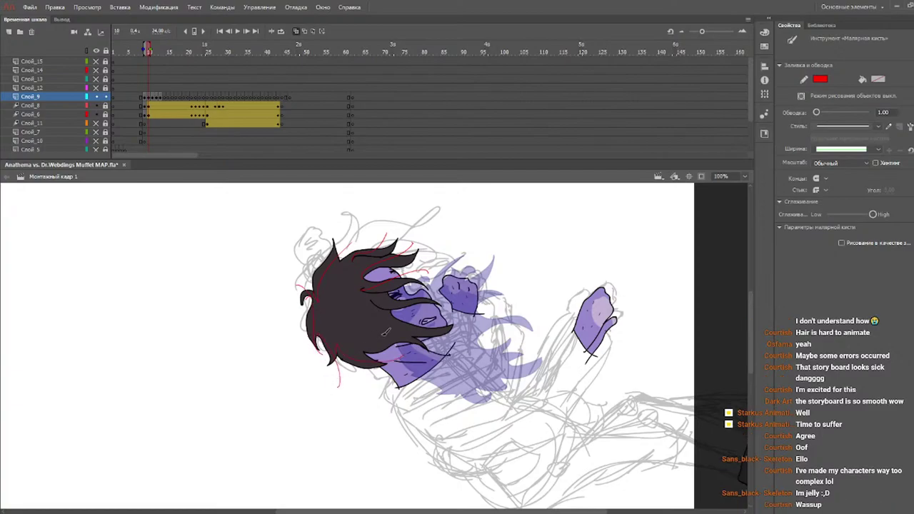
{"action": "mouse_move", "coordinate": [361, 350]}
{"action": "left_mouse_down"}
{"action": "mouse_move", "coordinate": [415, 332]}
{"action": "mouse_move", "coordinate": [437, 354]}
{"action": "left_mouse_up"}
{"action": "key", "text": "ctrl+z"}
{"action": "left_click_drag", "start_coordinate": [358, 346], "coordinate": [459, 321]}
- Compare frames 10 and 11 of Слой_9, and draw matching red guide lines over the hair strands on frame 11
{"action": "left_click", "coordinate": [152, 97]}
{"action": "key", "text": "q"}
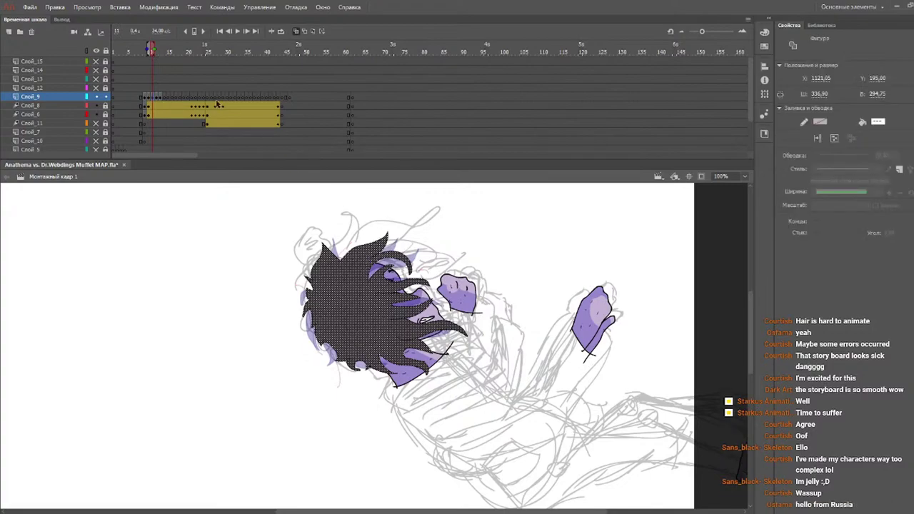
{"action": "left_click", "coordinate": [149, 51]}
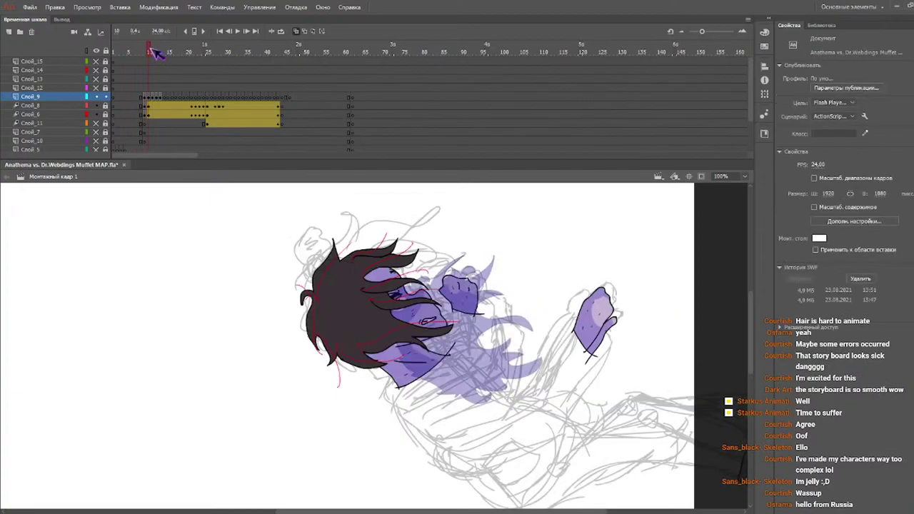
{"action": "left_click", "coordinate": [151, 50]}
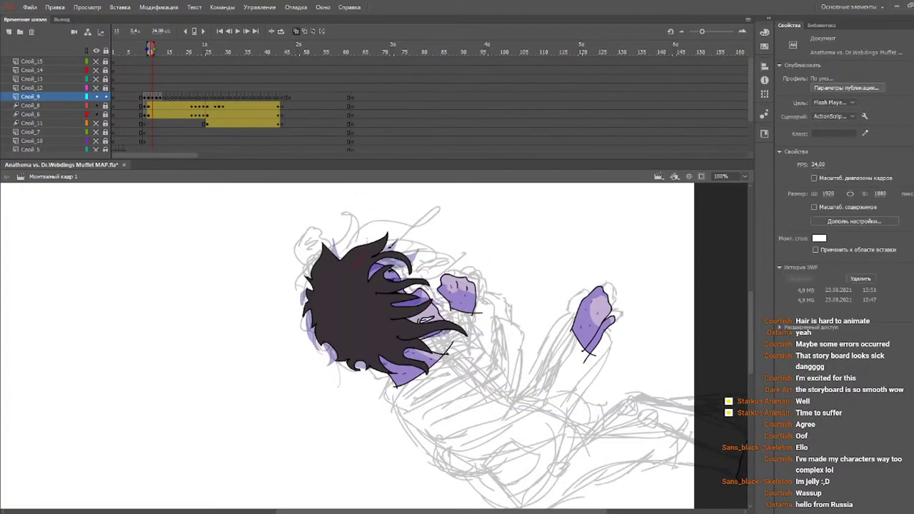
{"action": "key", "text": "b"}
{"action": "left_click_drag", "start_coordinate": [384, 250], "coordinate": [419, 245]}
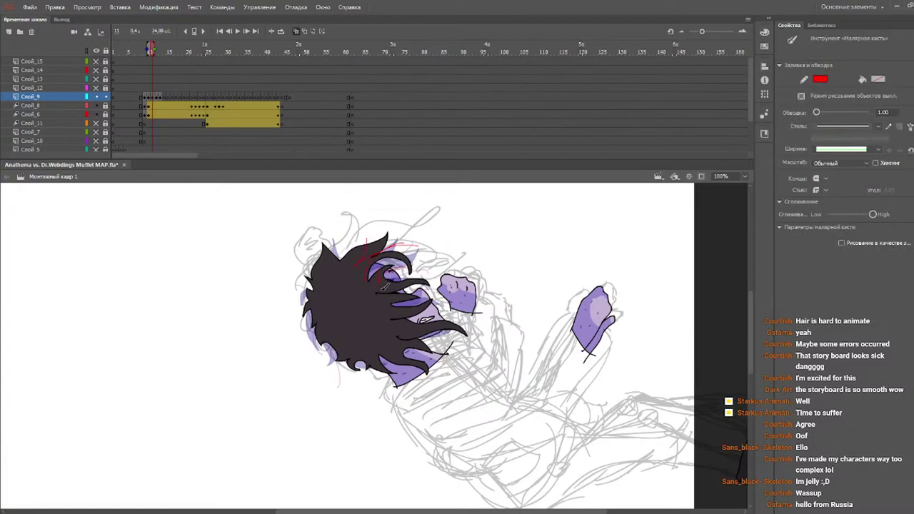
{"action": "left_click_drag", "start_coordinate": [378, 292], "coordinate": [442, 276]}
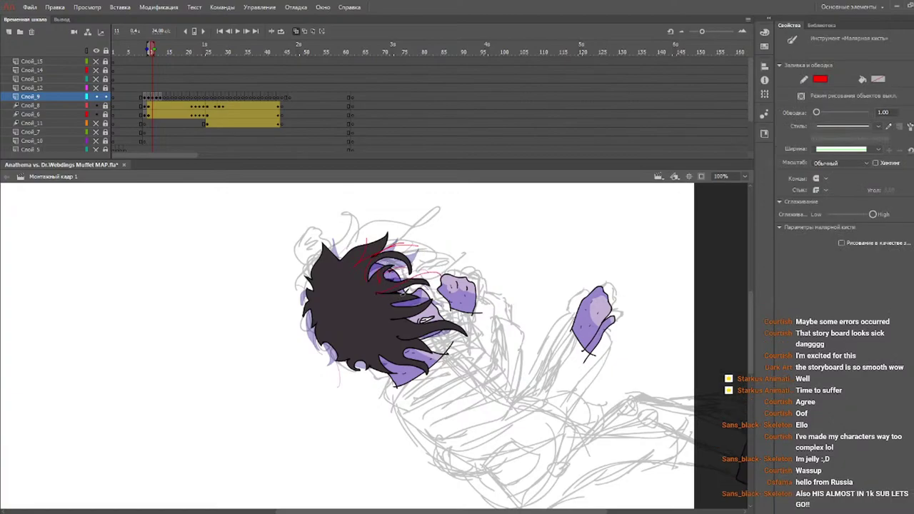
{"action": "left_click_drag", "start_coordinate": [398, 293], "coordinate": [437, 287]}
{"action": "mouse_move", "coordinate": [386, 315]}
{"action": "left_mouse_down"}
{"action": "mouse_move", "coordinate": [434, 300]}
{"action": "mouse_move", "coordinate": [408, 319]}
{"action": "mouse_move", "coordinate": [463, 350]}
{"action": "mouse_move", "coordinate": [437, 375]}
{"action": "left_mouse_up"}
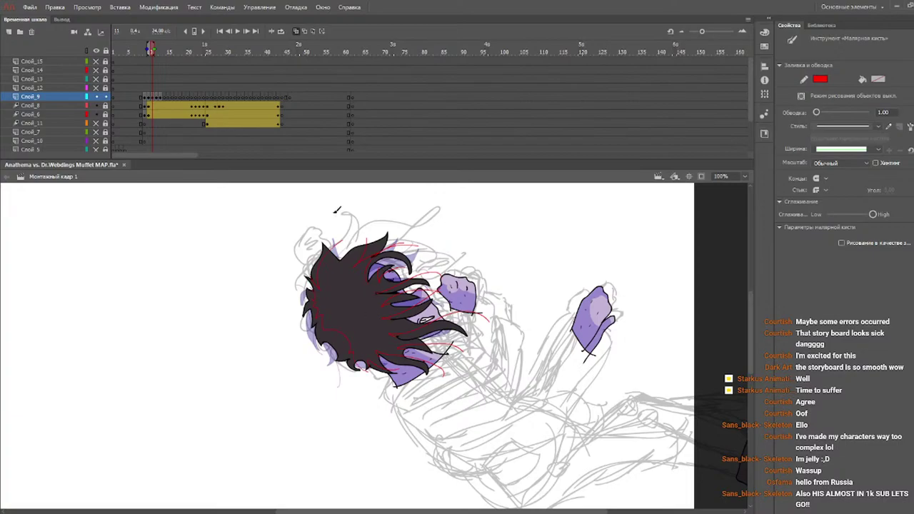
- Draw red guide lines on the hair's upper tufts and lower strands on frame 12 of Слой_9
{"action": "left_click_drag", "start_coordinate": [137, 53], "coordinate": [157, 54]}
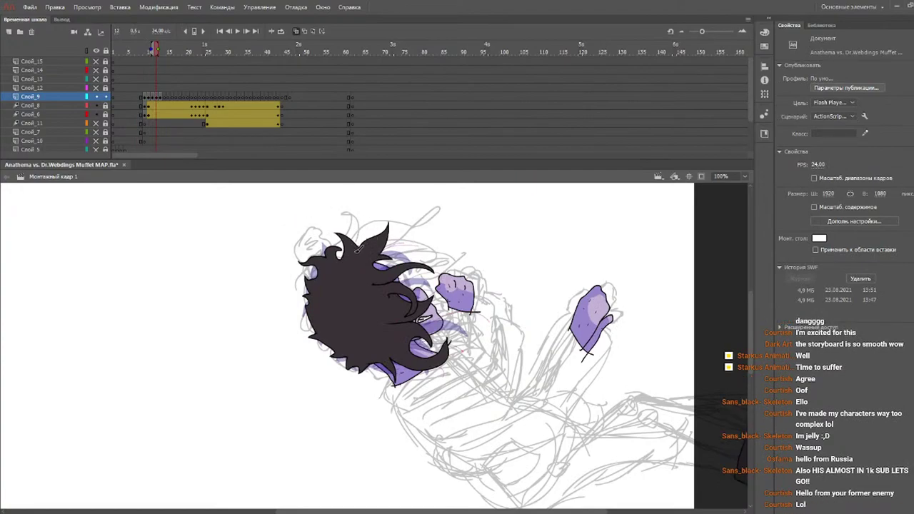
{"action": "key", "text": "a"}
{"action": "left_click", "coordinate": [366, 225]}
{"action": "key", "text": "b"}
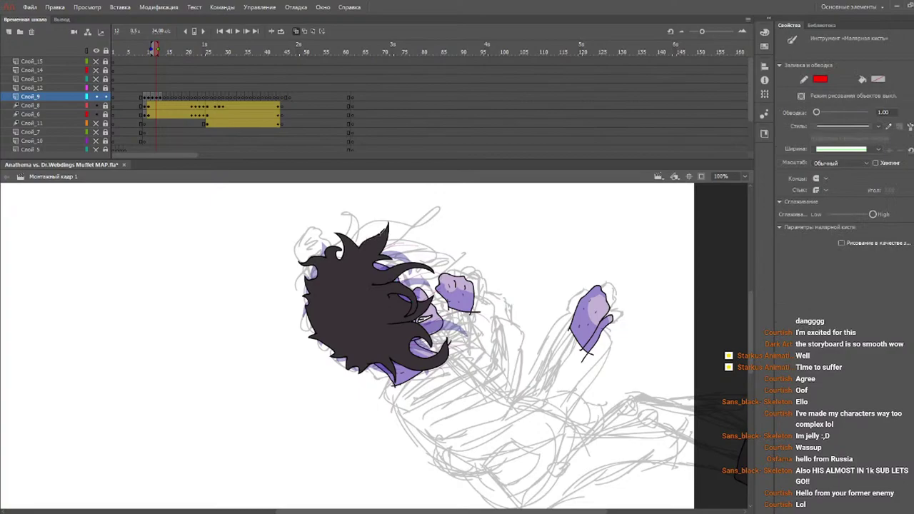
{"action": "left_click_drag", "start_coordinate": [373, 284], "coordinate": [412, 255]}
{"action": "mouse_move", "coordinate": [361, 267]}
{"action": "left_mouse_down"}
{"action": "mouse_move", "coordinate": [390, 258]}
{"action": "mouse_move", "coordinate": [391, 236]}
{"action": "left_mouse_up"}
{"action": "mouse_move", "coordinate": [359, 263]}
{"action": "left_mouse_down"}
{"action": "mouse_move", "coordinate": [341, 237]}
{"action": "mouse_move", "coordinate": [357, 254]}
{"action": "mouse_move", "coordinate": [359, 235]}
{"action": "mouse_move", "coordinate": [338, 264]}
{"action": "mouse_move", "coordinate": [317, 257]}
{"action": "left_mouse_up"}
{"action": "key", "text": "ctrl+z"}
{"action": "mouse_move", "coordinate": [364, 356]}
{"action": "left_mouse_down"}
{"action": "mouse_move", "coordinate": [379, 352]}
{"action": "mouse_move", "coordinate": [402, 384]}
{"action": "left_mouse_up"}
{"action": "left_click_drag", "start_coordinate": [382, 354], "coordinate": [391, 358]}
- Draw red guide lines along the front and lower hair strands on frame 13 of Слой_9
{"action": "key", "text": "period"}
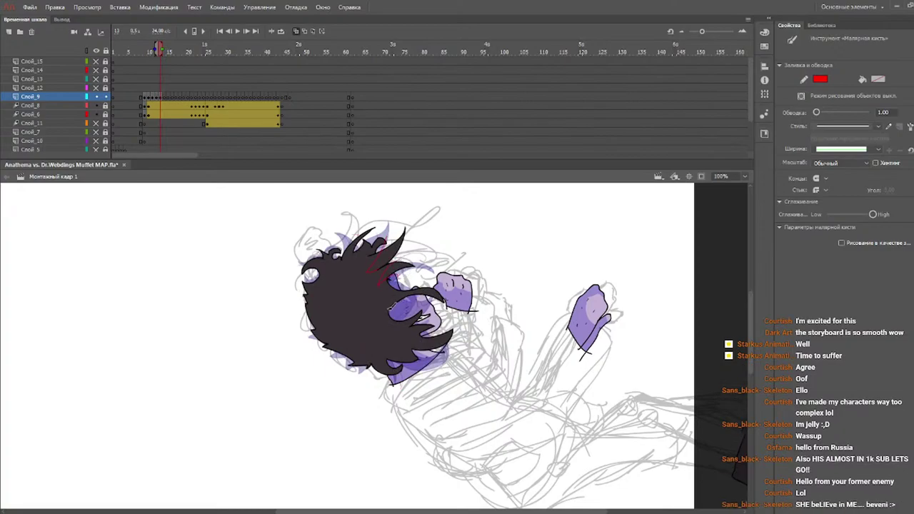
{"action": "left_click_drag", "start_coordinate": [403, 289], "coordinate": [441, 269]}
{"action": "left_click_drag", "start_coordinate": [407, 348], "coordinate": [451, 320]}
{"action": "left_click_drag", "start_coordinate": [385, 351], "coordinate": [442, 352]}
{"action": "left_click_drag", "start_coordinate": [370, 358], "coordinate": [418, 372]}
- Draw red guide lines along the hair strands and the lower back edge of the hair on frame 9 of Слой_9
{"action": "left_click_drag", "start_coordinate": [143, 52], "coordinate": [143, 52]}
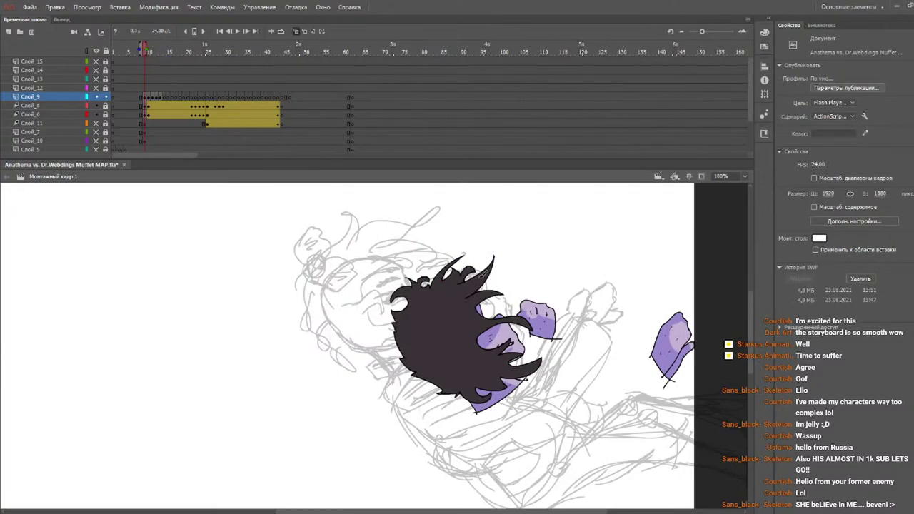
{"action": "key", "text": "ctrl+z"}
{"action": "left_click_drag", "start_coordinate": [473, 294], "coordinate": [495, 304]}
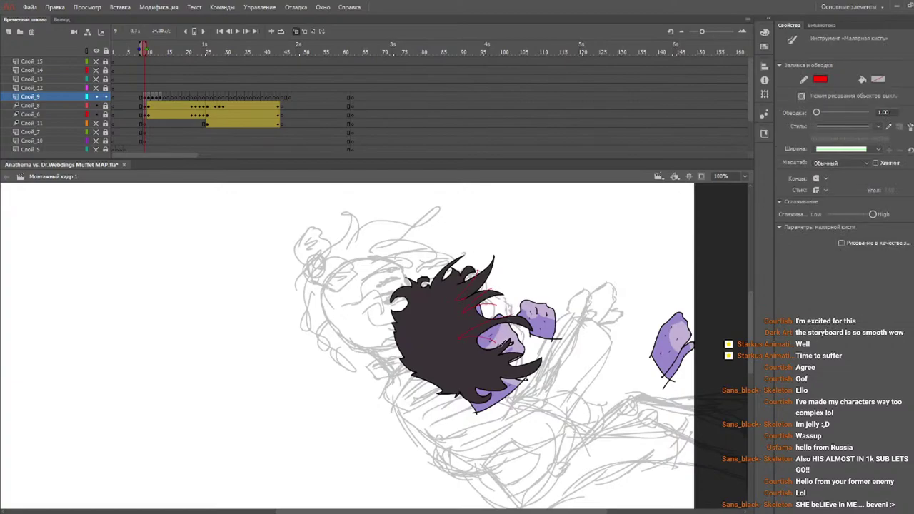
{"action": "left_click_drag", "start_coordinate": [492, 354], "coordinate": [522, 349]}
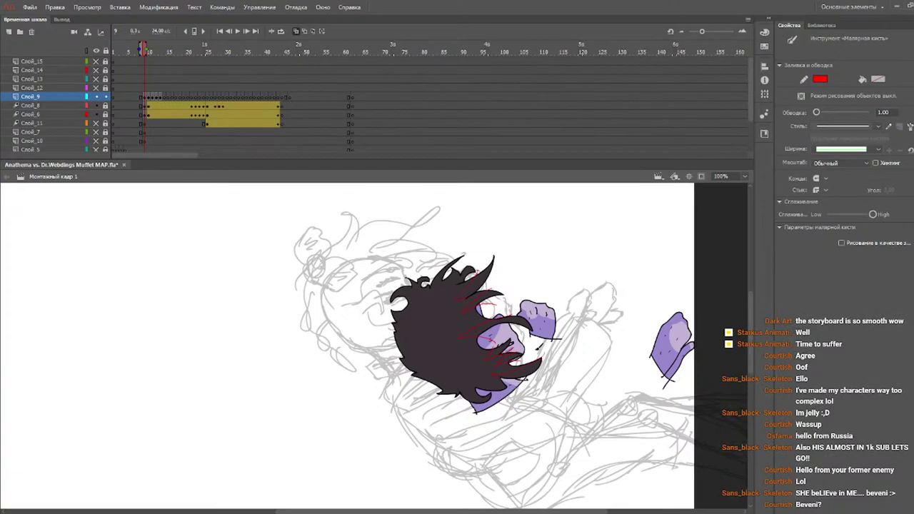
{"action": "left_click_drag", "start_coordinate": [525, 362], "coordinate": [544, 342]}
{"action": "left_click_drag", "start_coordinate": [451, 392], "coordinate": [440, 401]}
- Pick up the dark hair shading colour from the character reference as the fill, and return to frame 9 of Слой_9
{"action": "mouse_move", "coordinate": [189, 51]}
{"action": "left_mouse_down"}
{"action": "mouse_move", "coordinate": [316, 74]}
{"action": "mouse_move", "coordinate": [145, 76]}
{"action": "mouse_move", "coordinate": [163, 83]}
{"action": "left_mouse_up"}
{"action": "left_click_drag", "start_coordinate": [327, 511], "coordinate": [421, 504]}
{"action": "left_click_drag", "start_coordinate": [751, 101], "coordinate": [762, 145]}
{"action": "left_click", "coordinate": [96, 140]}
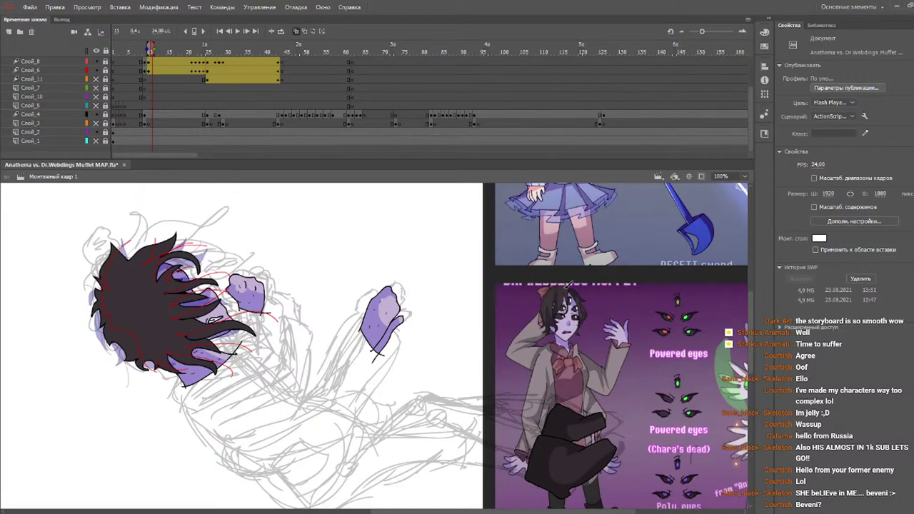
{"action": "key", "text": "k"}
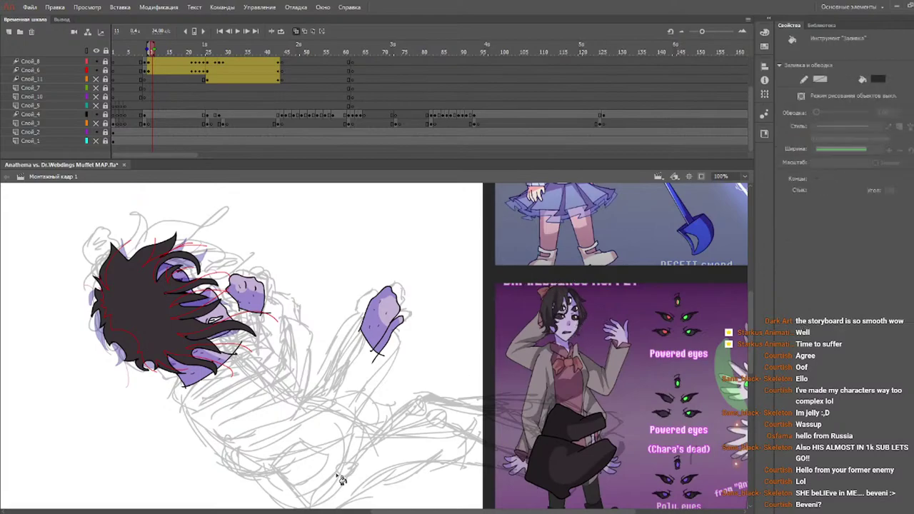
{"action": "left_click_drag", "start_coordinate": [392, 511], "coordinate": [313, 511]}
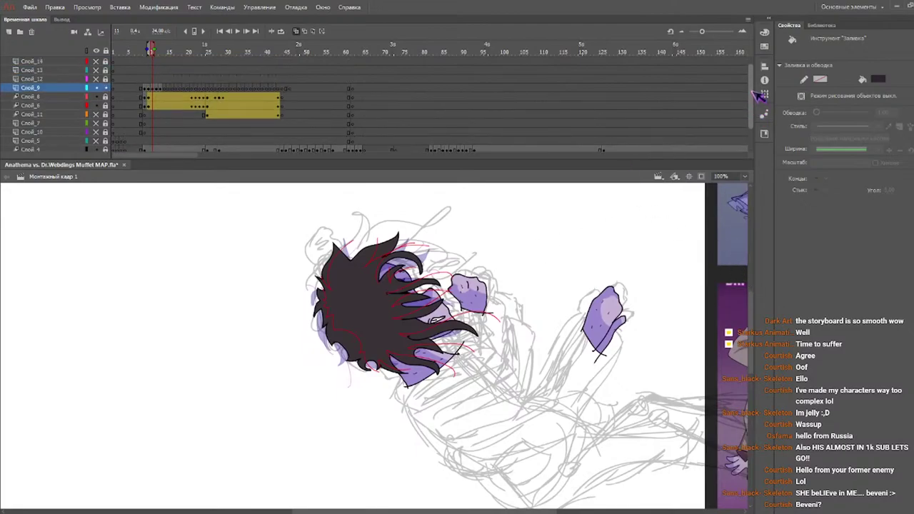
{"action": "scroll", "coordinate": [748, 114], "scroll_direction": "up", "scroll_amount": 2}
{"action": "left_click", "coordinate": [144, 50]}
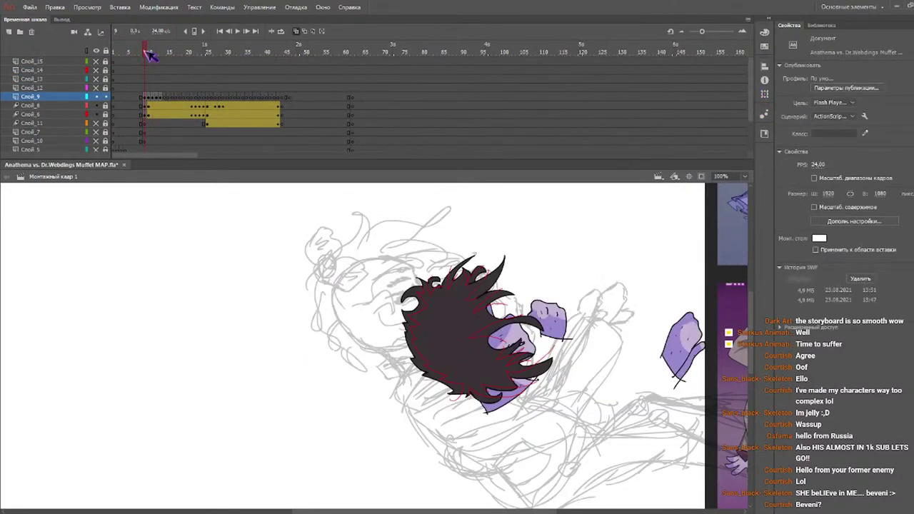
{"action": "key", "text": "k"}
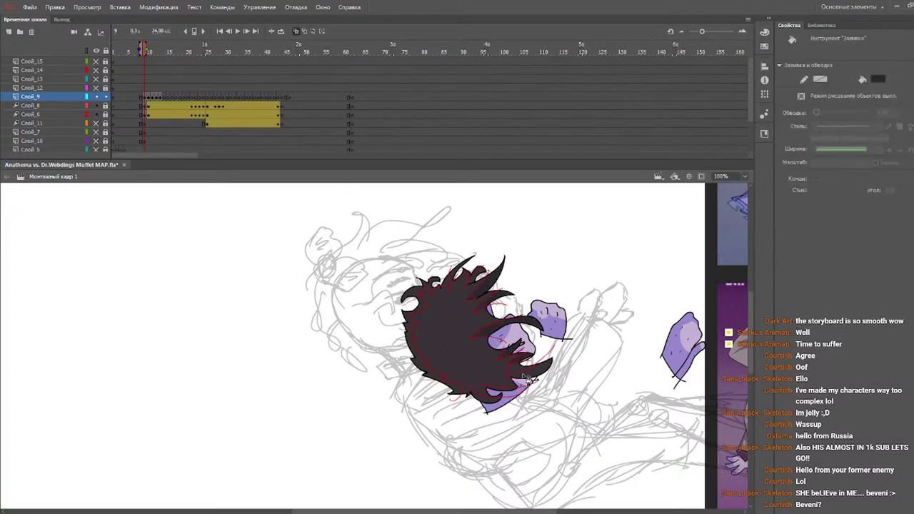
- Fill the red-outlined hair shadow areas with the dark shade on frames 9 and 10 of Слой_9
{"action": "left_click", "coordinate": [504, 397]}
{"action": "key", "text": "ctrl+z"}
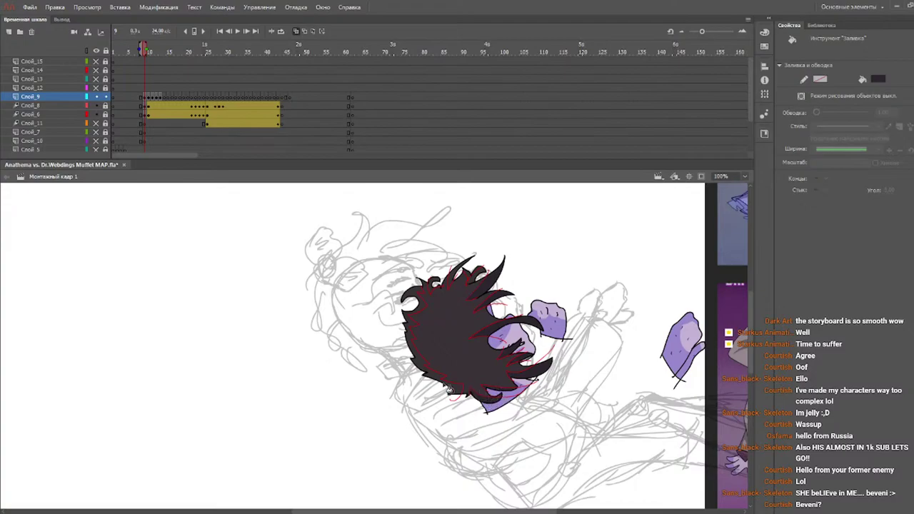
{"action": "left_click", "coordinate": [458, 392]}
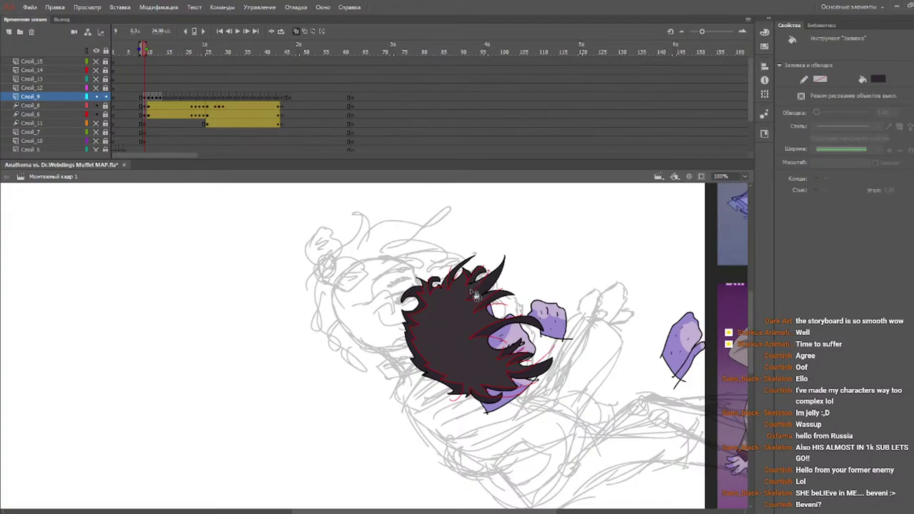
{"action": "key", "text": "period"}
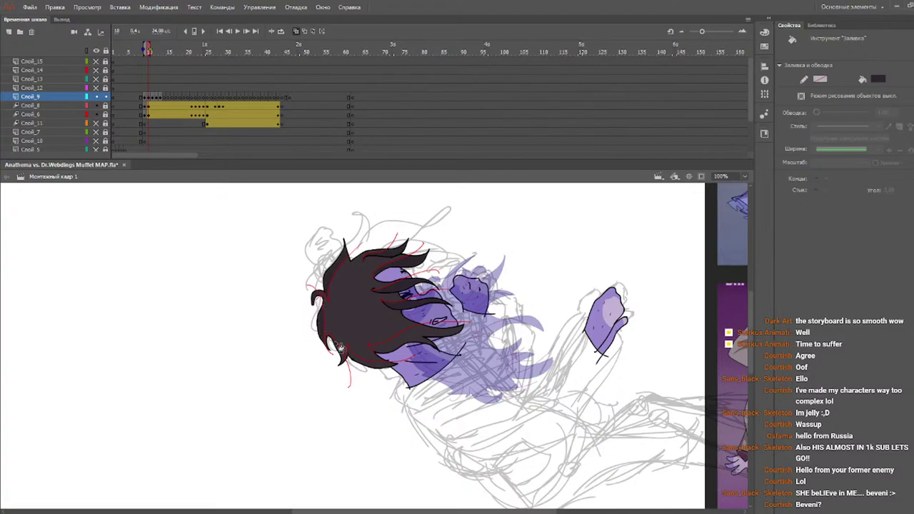
{"action": "left_click", "coordinate": [404, 353]}
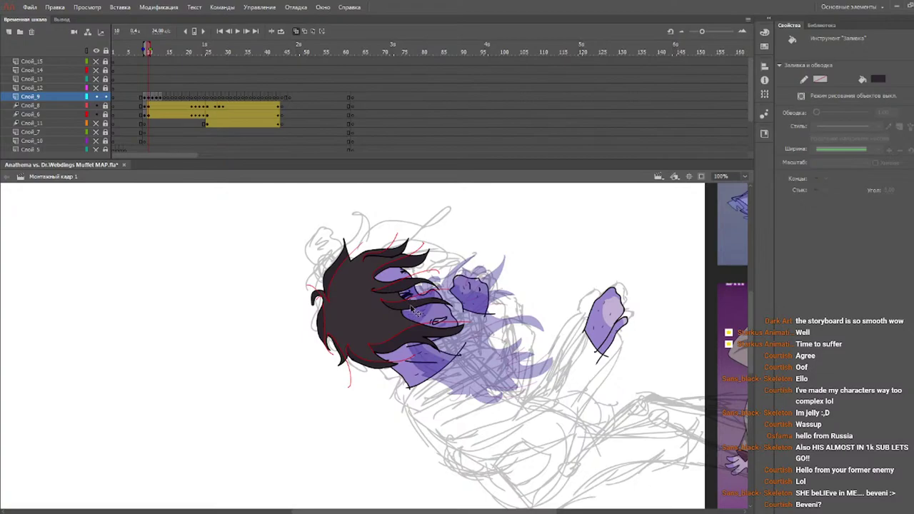
{"action": "left_click", "coordinate": [413, 315]}
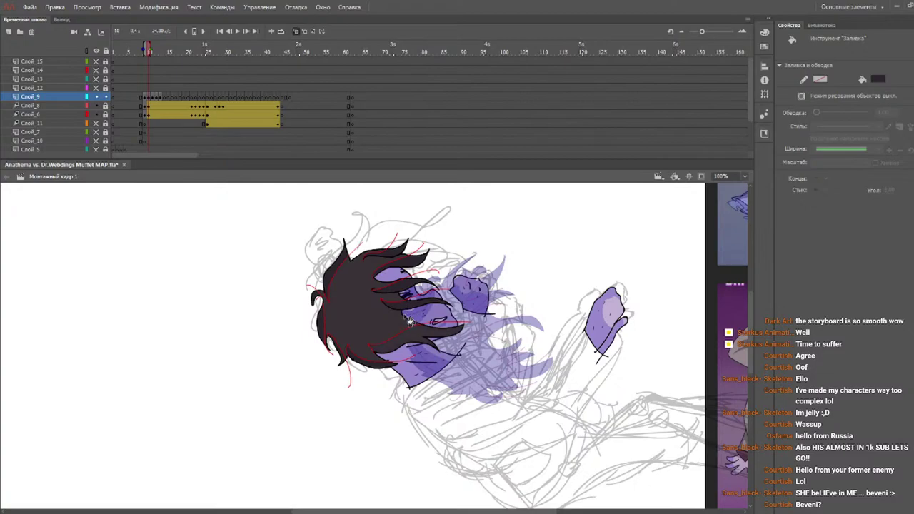
- Fill the red-outlined hair shadow areas with the dark shade on frames 11 and 12 of Слой_9
{"action": "key", "text": "period"}
{"action": "key", "text": "period"}
{"action": "key", "text": "period"}
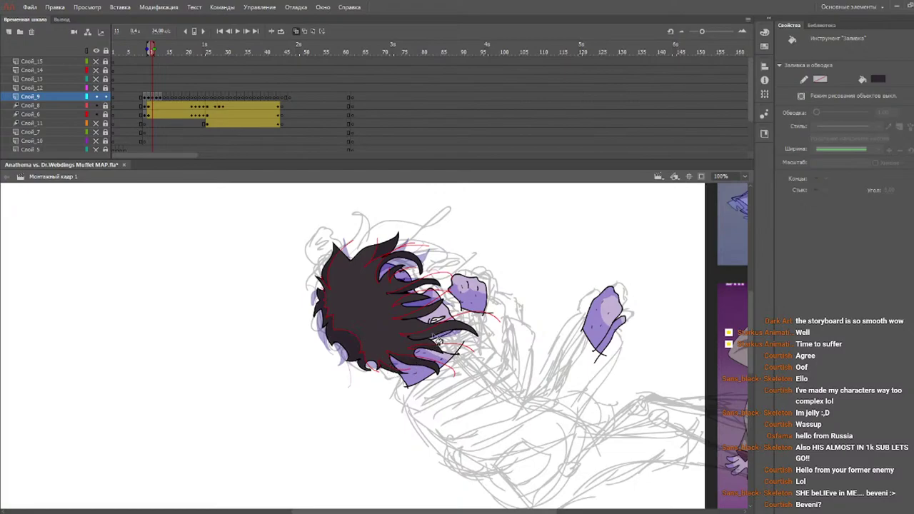
{"action": "key", "text": "period"}
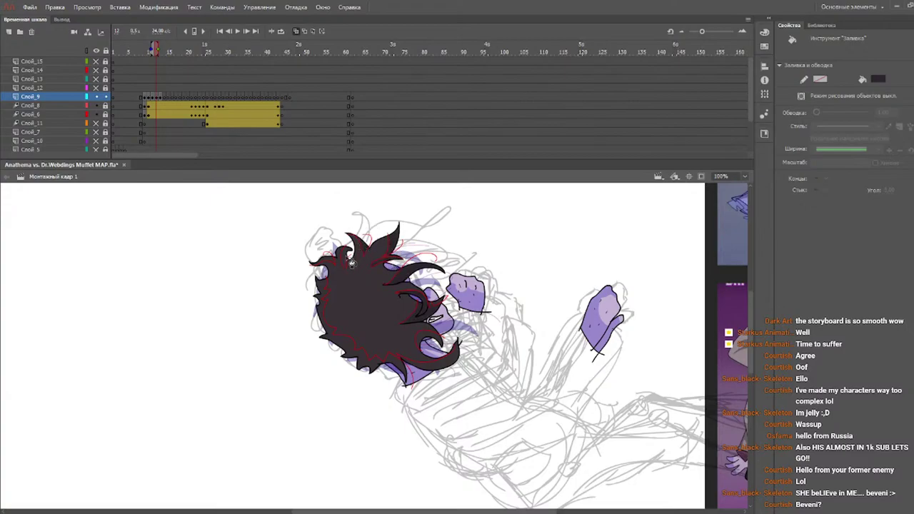
{"action": "left_click", "coordinate": [322, 287]}
{"action": "left_click", "coordinate": [432, 366]}
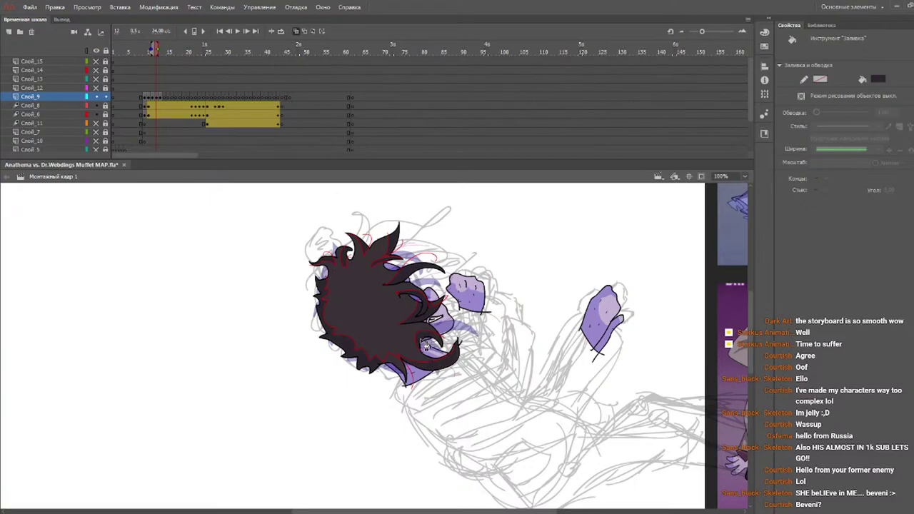
- Fill the hair shadow areas with the dark shade on frame 13, adding a red guide line at the upper tuft
{"action": "key", "text": "."}
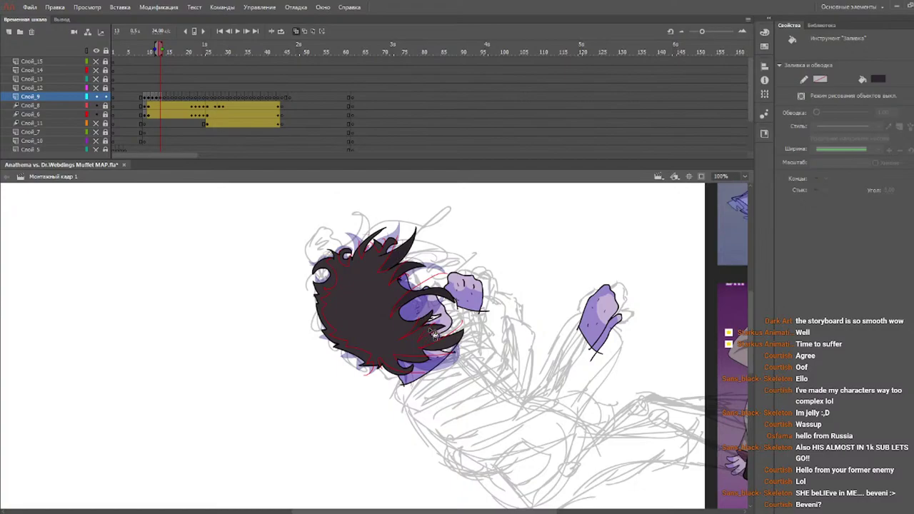
{"action": "left_click", "coordinate": [403, 371]}
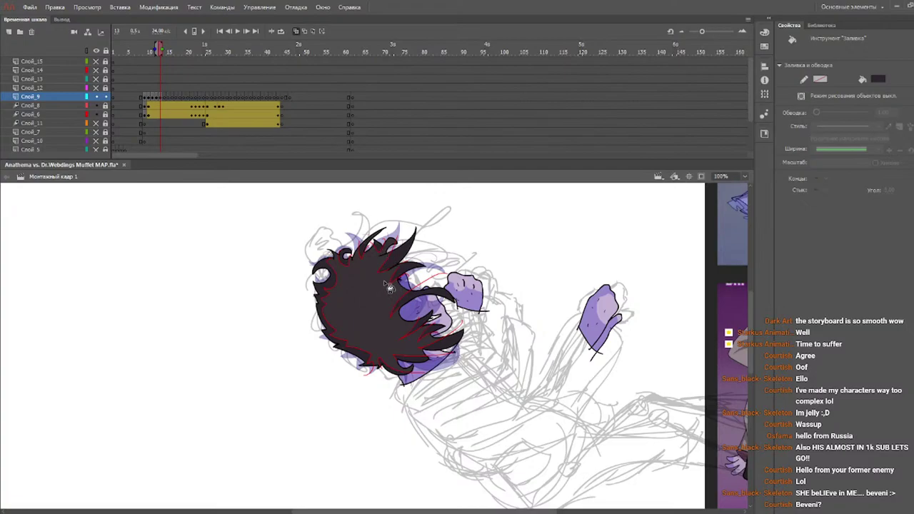
{"action": "key", "text": "y"}
{"action": "left_click_drag", "start_coordinate": [386, 243], "coordinate": [403, 238]}
{"action": "key", "text": "v"}
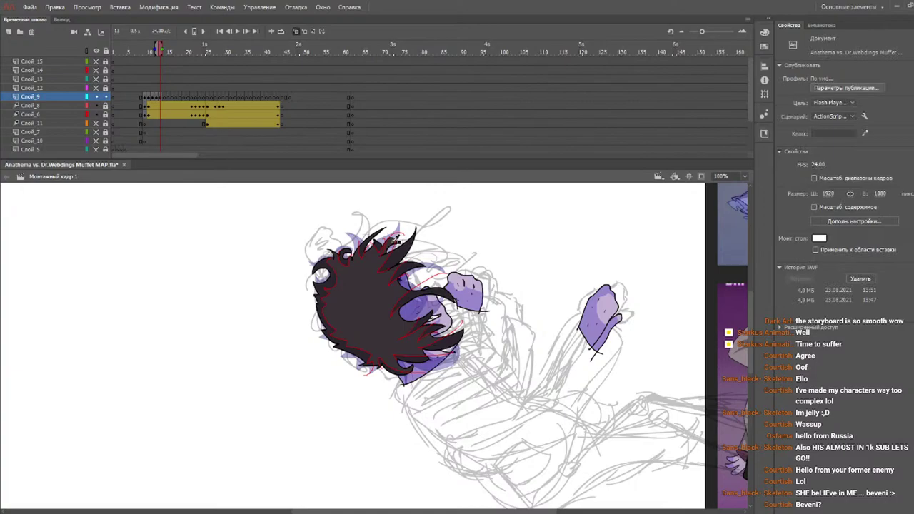
{"action": "key", "text": "k"}
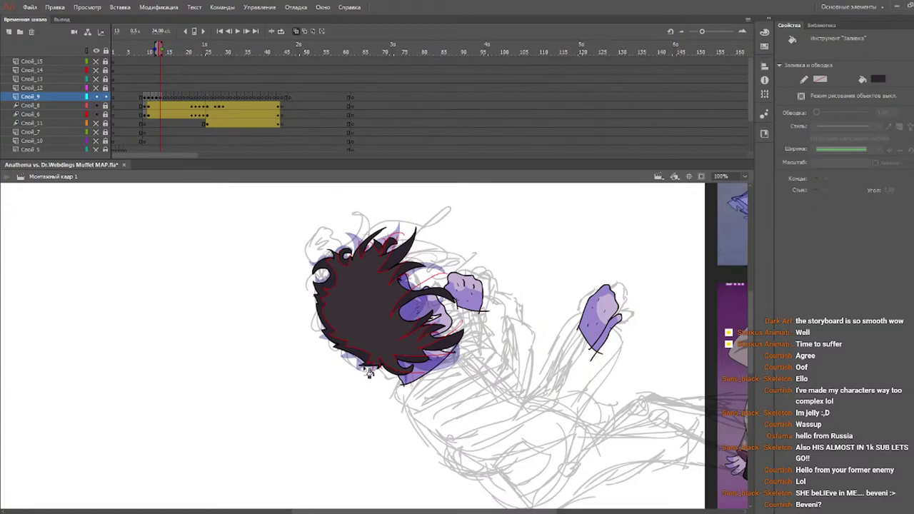
{"action": "key", "text": "b"}
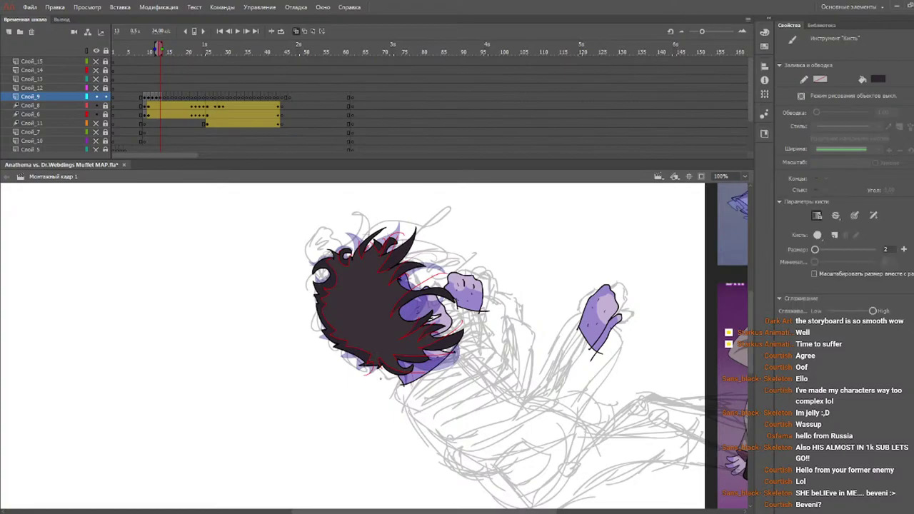
- Remove the red guide strokes from the hair on frame 9 of Слой_9 by setting its stroke colour to none
{"action": "left_click", "coordinate": [144, 52]}
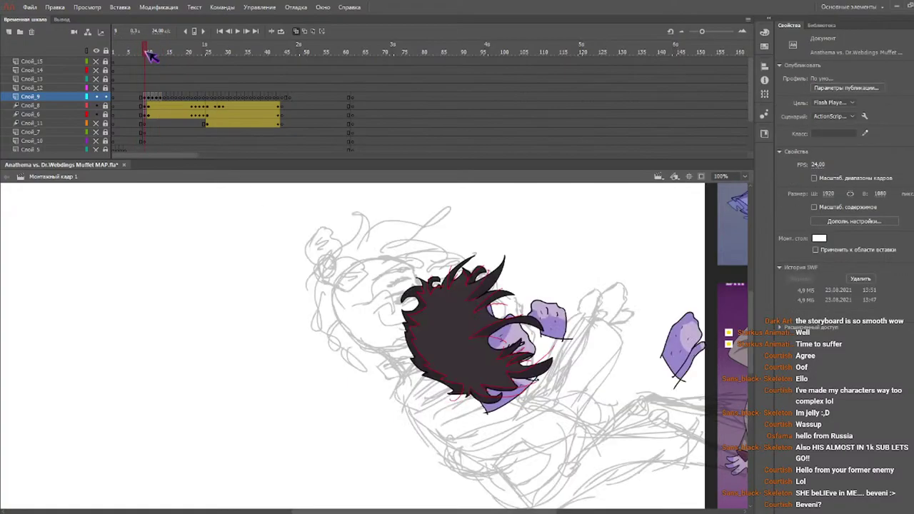
{"action": "left_click", "coordinate": [466, 281]}
{"action": "key", "text": "Delete"}
{"action": "left_click", "coordinate": [473, 304]}
{"action": "key", "text": "Escape"}
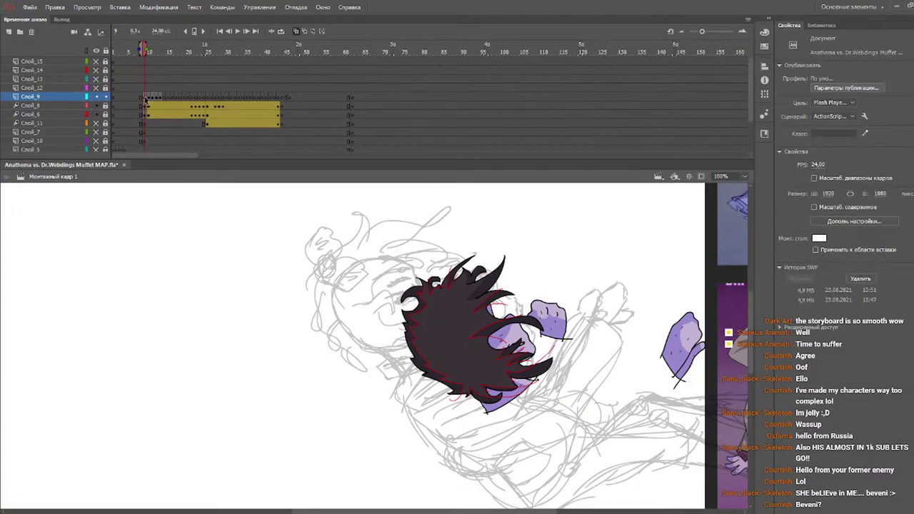
{"action": "left_click", "coordinate": [147, 100]}
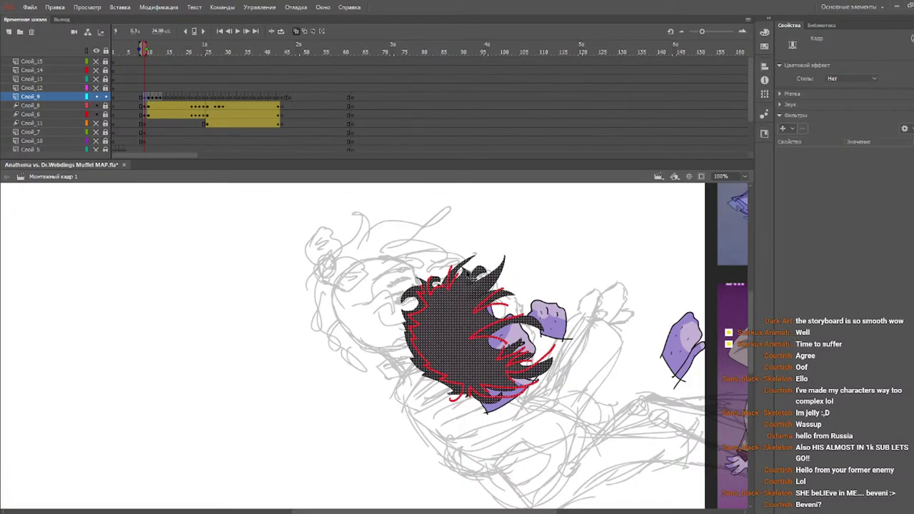
{"action": "left_click", "coordinate": [471, 276]}
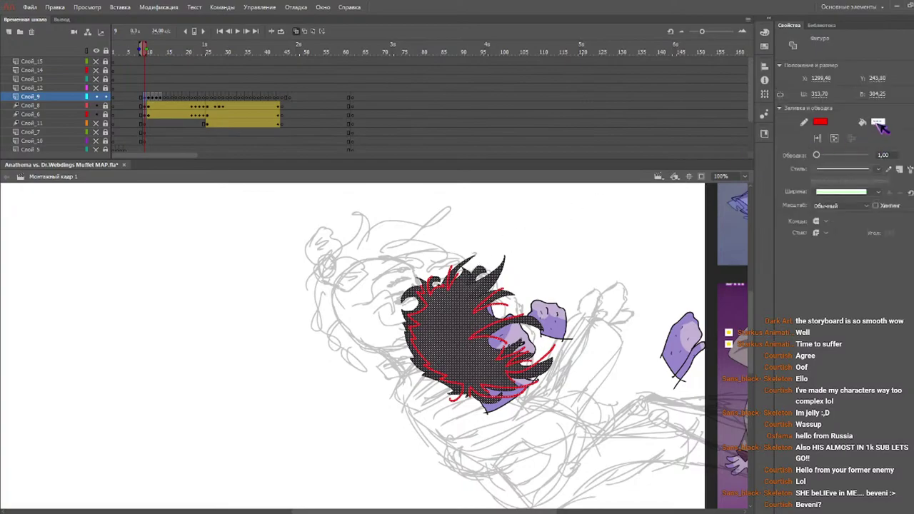
{"action": "left_click", "coordinate": [815, 123]}
{"action": "left_click", "coordinate": [797, 134]}
- Set the hair's stroke colour to none on frames 10 and 11 of Слой_9 to remove the red guide lines
{"action": "left_click", "coordinate": [150, 98]}
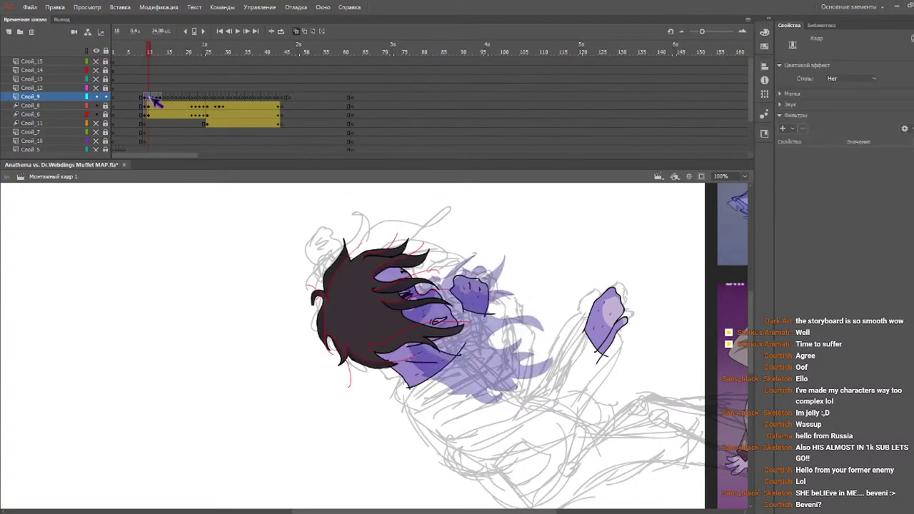
{"action": "left_click", "coordinate": [821, 121]}
{"action": "left_click", "coordinate": [795, 133]}
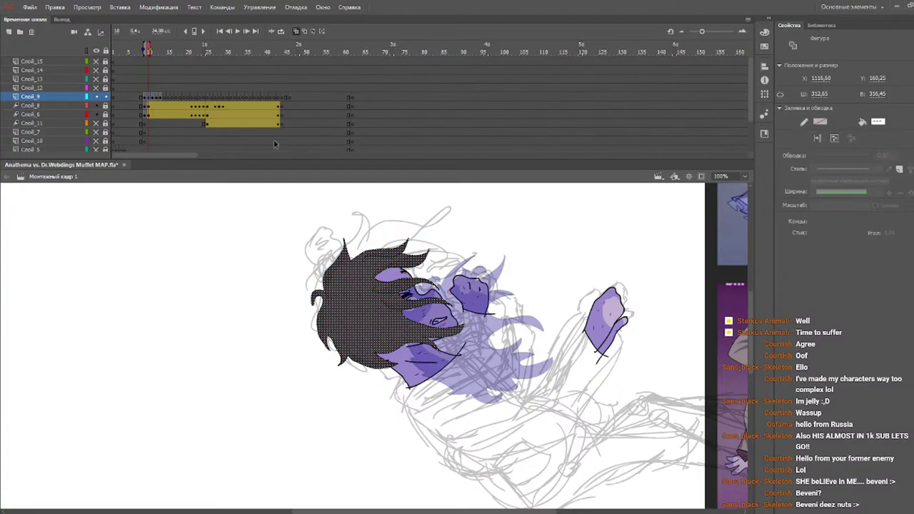
{"action": "left_click", "coordinate": [153, 97]}
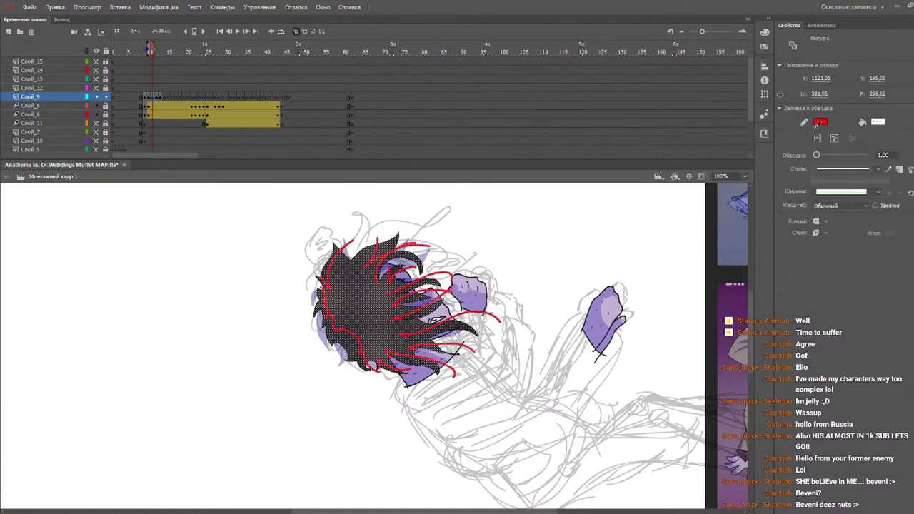
{"action": "left_click", "coordinate": [798, 136]}
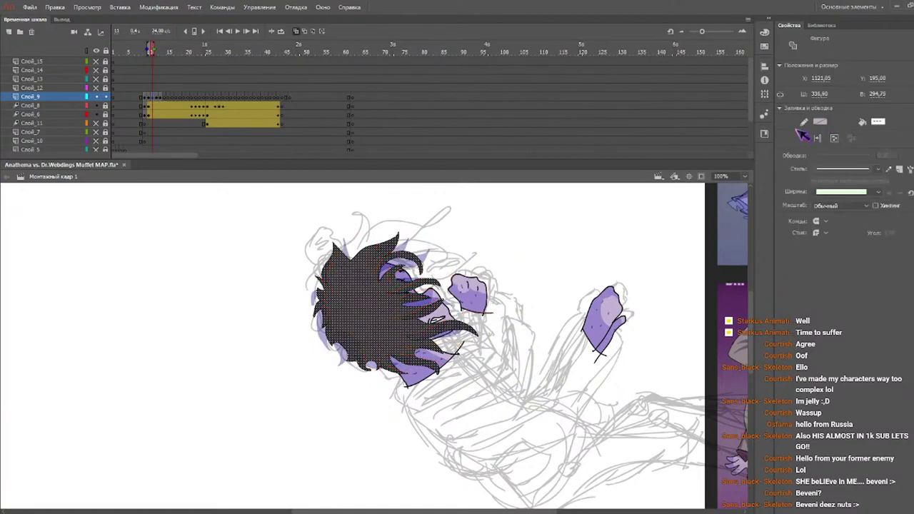
- Set the hair's stroke colour to none on frames 12 and 13 of Слой_9 to remove the red guide lines
{"action": "left_click", "coordinate": [156, 97]}
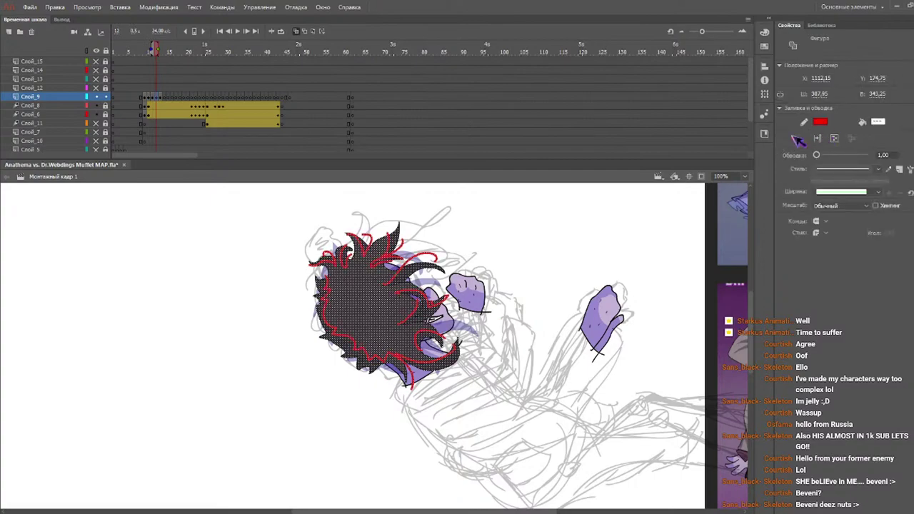
{"action": "left_click", "coordinate": [798, 135]}
{"action": "left_click", "coordinate": [161, 98]}
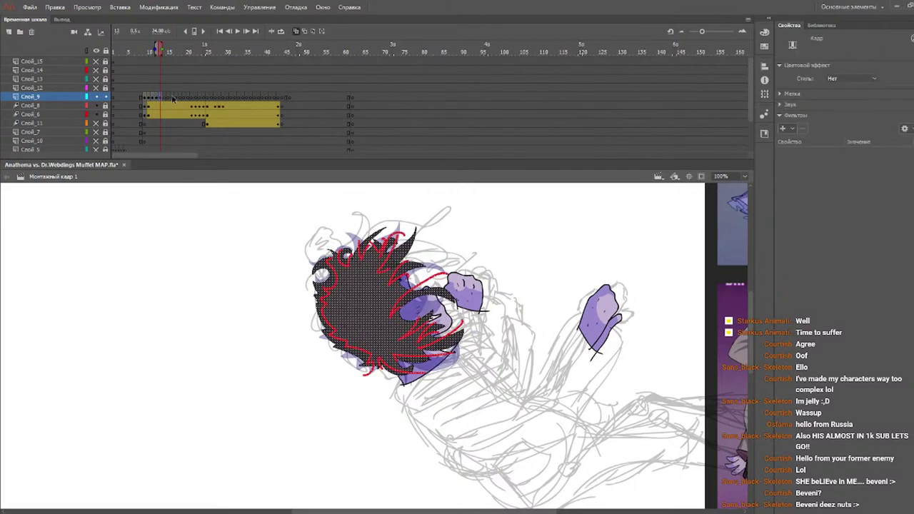
{"action": "left_click", "coordinate": [808, 132]}
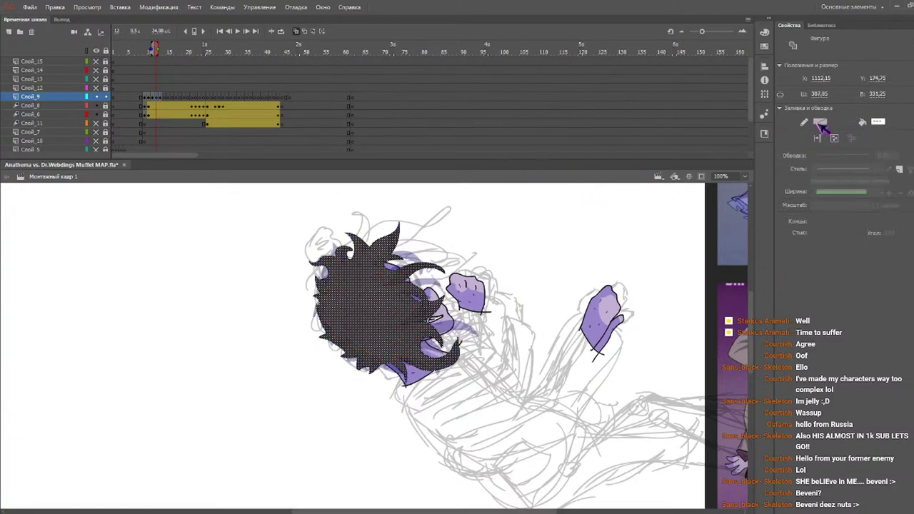
{"action": "left_click", "coordinate": [152, 52]}
{"action": "left_click", "coordinate": [159, 52]}
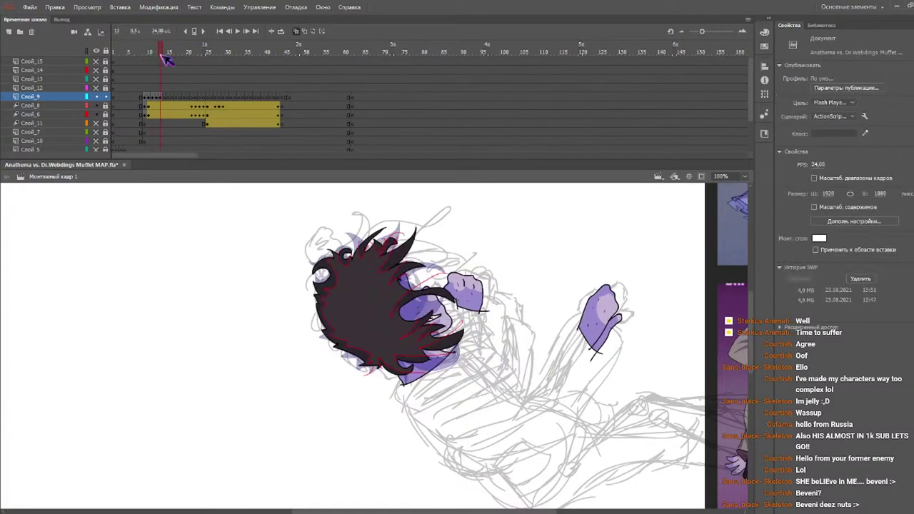
{"action": "key", "text": "k"}
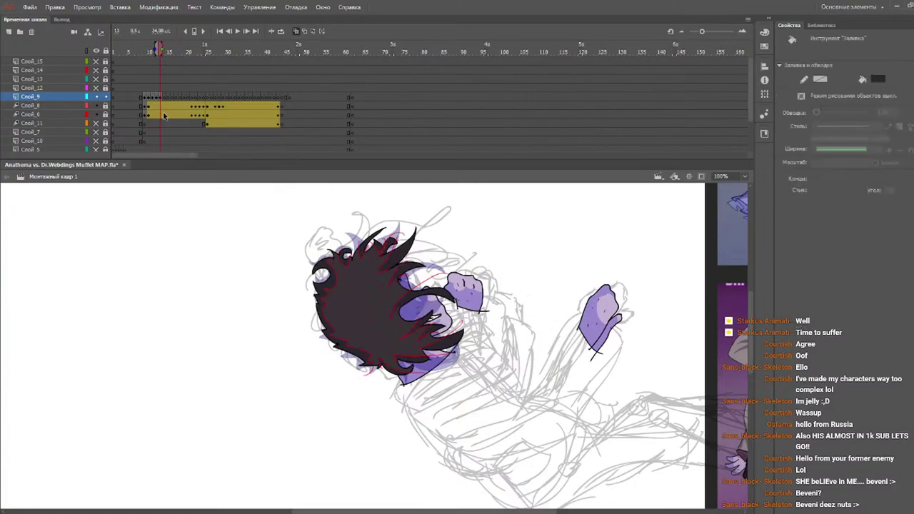
{"action": "left_click", "coordinate": [161, 97]}
{"action": "key", "text": "v"}
{"action": "left_click", "coordinate": [820, 122]}
{"action": "left_click", "coordinate": [793, 133]}
- Set the brush size to 1 and add fine black texture marks across the hair on frame 9 of Слой_9
{"action": "mouse_move", "coordinate": [131, 50]}
{"action": "left_mouse_down"}
{"action": "mouse_move", "coordinate": [163, 57]}
{"action": "mouse_move", "coordinate": [144, 53]}
{"action": "left_mouse_up"}
{"action": "key", "text": "b"}
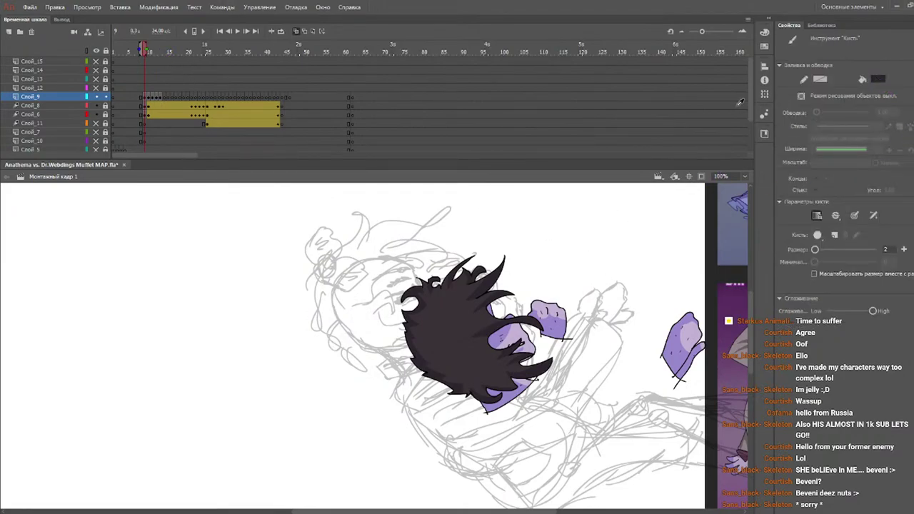
{"action": "left_click", "coordinate": [887, 248]}
{"action": "type", "text": "1"}
{"action": "key", "text": "Return"}
{"action": "left_click_drag", "start_coordinate": [460, 260], "coordinate": [442, 286]}
{"action": "left_click_drag", "start_coordinate": [491, 261], "coordinate": [486, 307]}
{"action": "left_click_drag", "start_coordinate": [535, 327], "coordinate": [490, 337]}
{"action": "key", "text": "ctrl+z"}
{"action": "left_click_drag", "start_coordinate": [561, 356], "coordinate": [521, 364]}
- Add fine black texture marks across the hair on frames 10 to 13 of Слой_9 with the size 1 brush
{"action": "left_click_drag", "start_coordinate": [132, 57], "coordinate": [149, 50]}
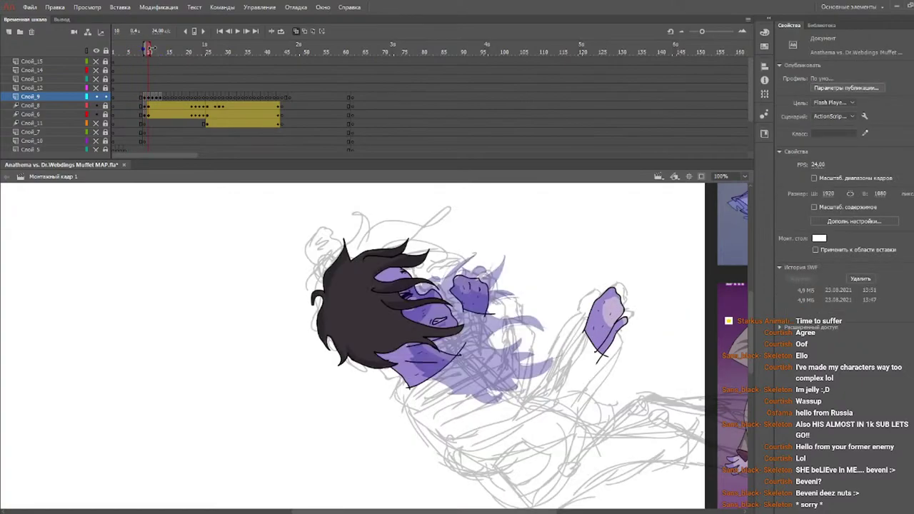
{"action": "key", "text": "b"}
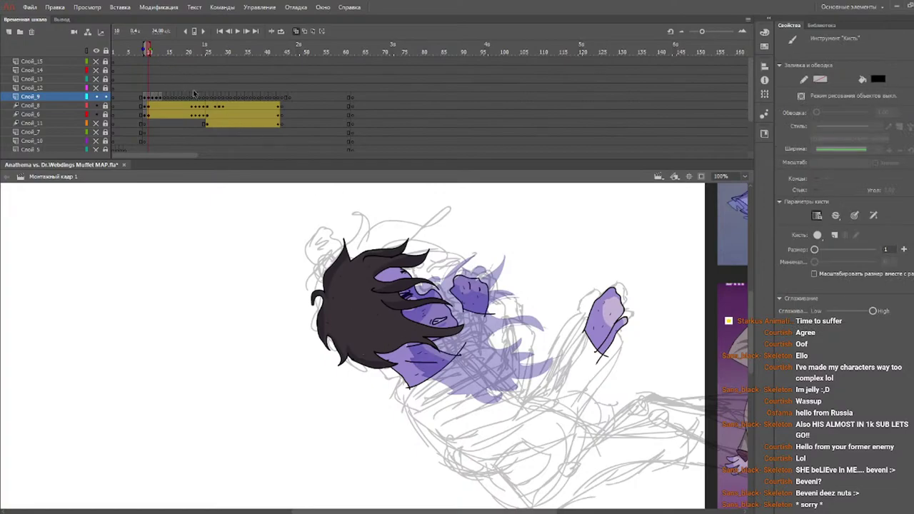
{"action": "left_click_drag", "start_coordinate": [148, 50], "coordinate": [151, 50]}
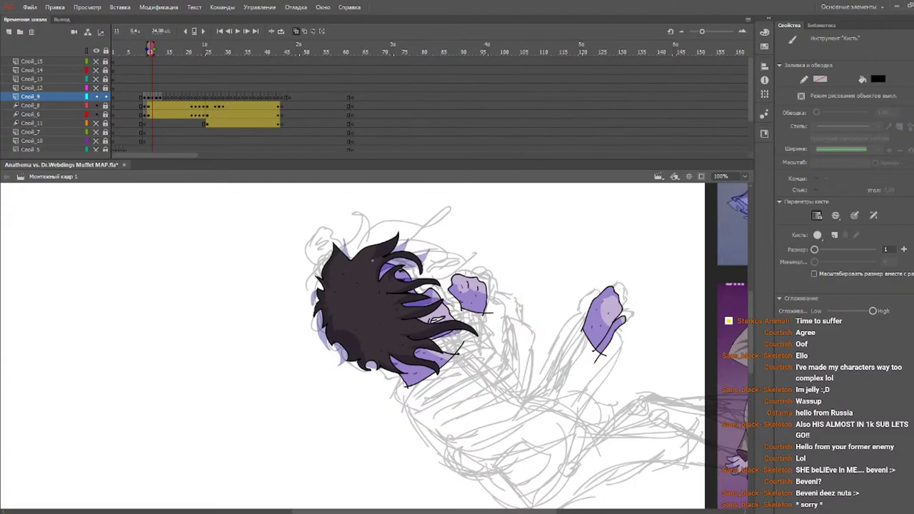
{"action": "key", "text": "period"}
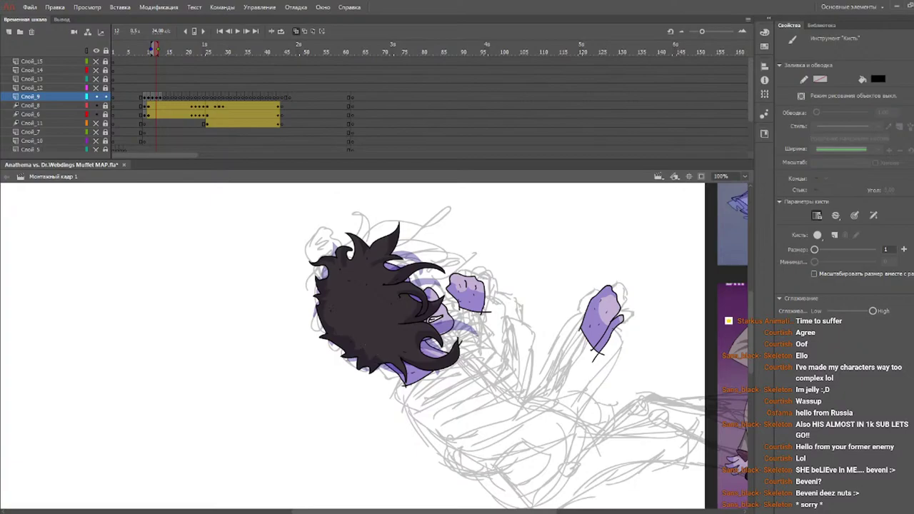
{"action": "key", "text": "."}
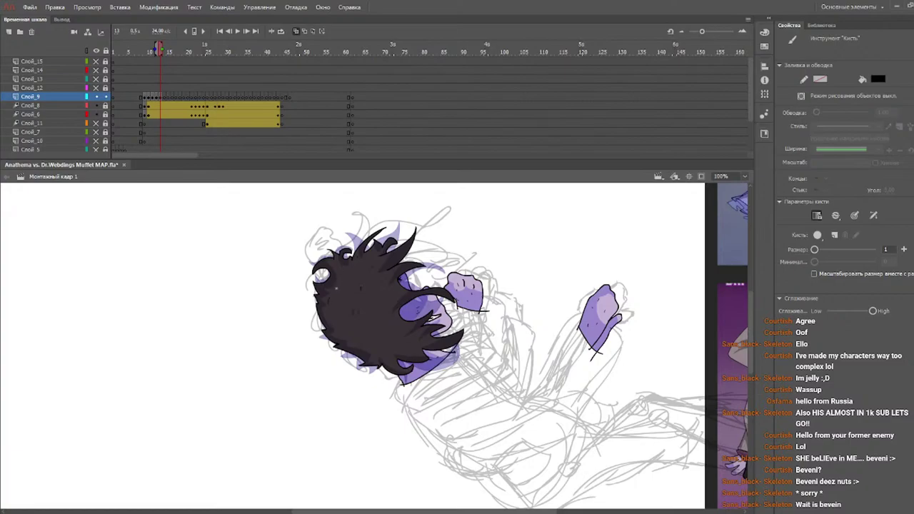
{"action": "key", "text": "."}
- Compare the hair on frames 10 to 13 and add more black texture marks to frame 10
{"action": "left_click_drag", "start_coordinate": [163, 48], "coordinate": [154, 48]}
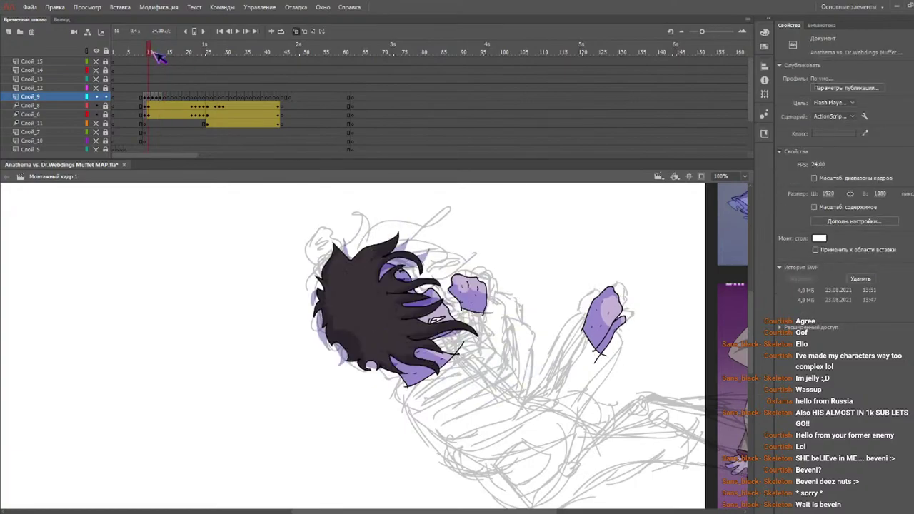
{"action": "left_click_drag", "start_coordinate": [170, 53], "coordinate": [161, 51]}
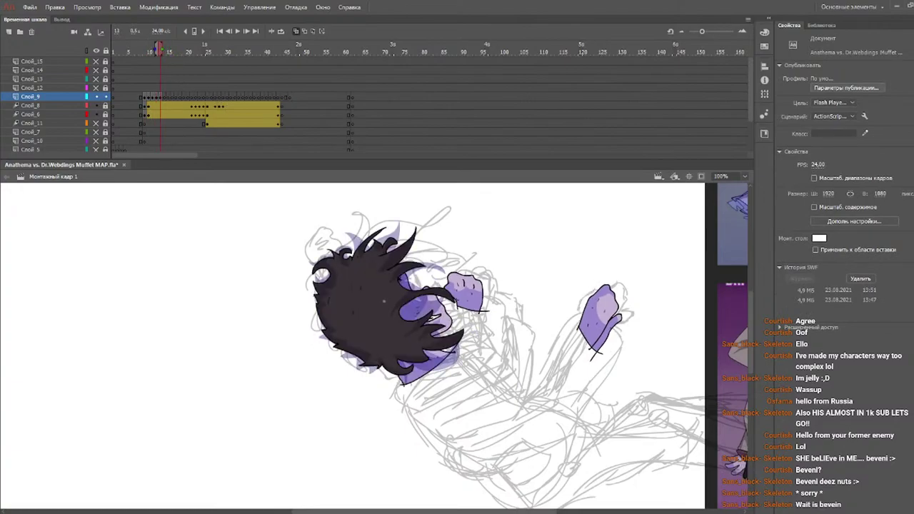
{"action": "key", "text": "b"}
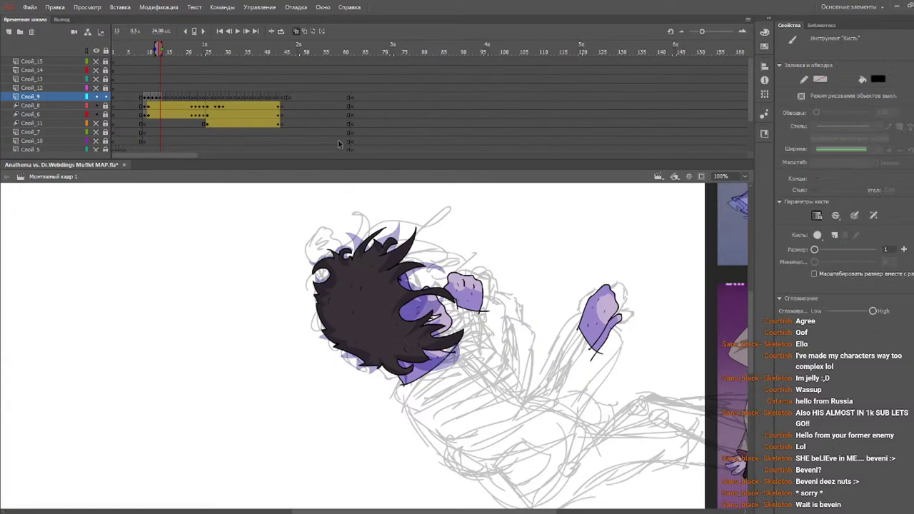
{"action": "left_click", "coordinate": [148, 50]}
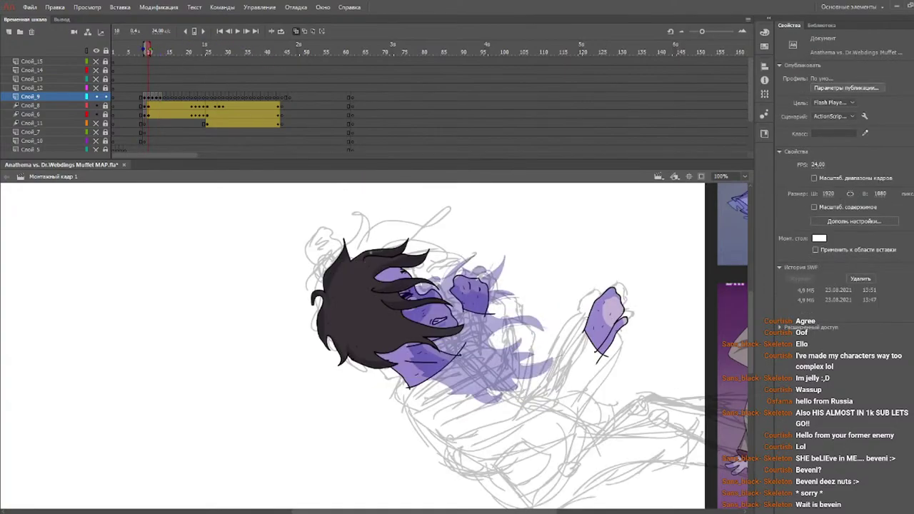
{"action": "key", "text": "b"}
{"action": "mouse_move", "coordinate": [381, 284]}
{"action": "left_mouse_down"}
{"action": "mouse_move", "coordinate": [430, 289]}
{"action": "mouse_move", "coordinate": [438, 303]}
{"action": "mouse_move", "coordinate": [429, 320]}
{"action": "left_mouse_up"}
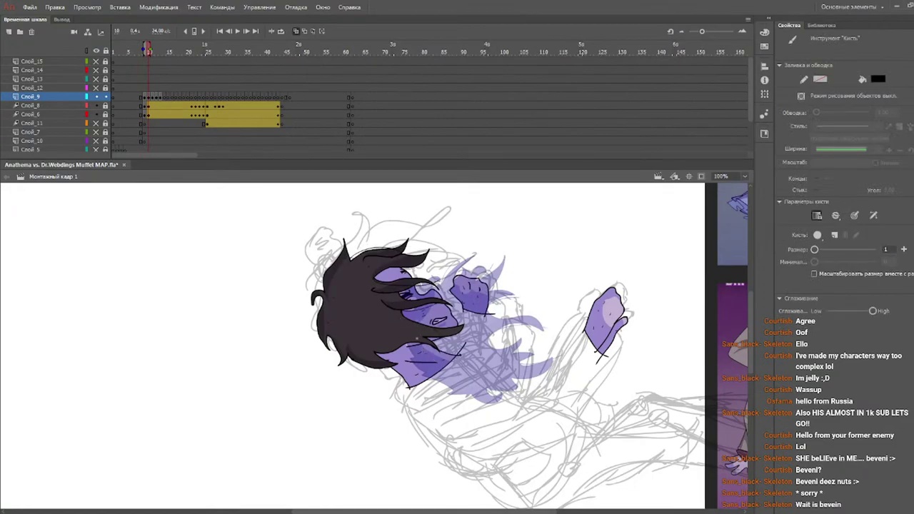
- Outline a shadow along the lowest hair strand on frame 10 in red, fill it with the dark shade, and delete the red guide line
{"action": "key", "text": "v"}
{"action": "key", "text": "y"}
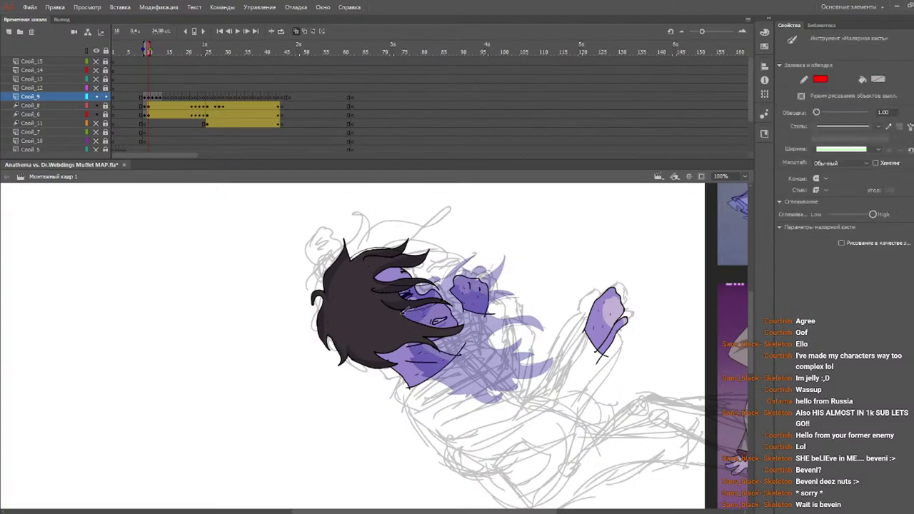
{"action": "left_click_drag", "start_coordinate": [463, 318], "coordinate": [400, 342]}
{"action": "key", "text": "v"}
{"action": "key", "text": "k"}
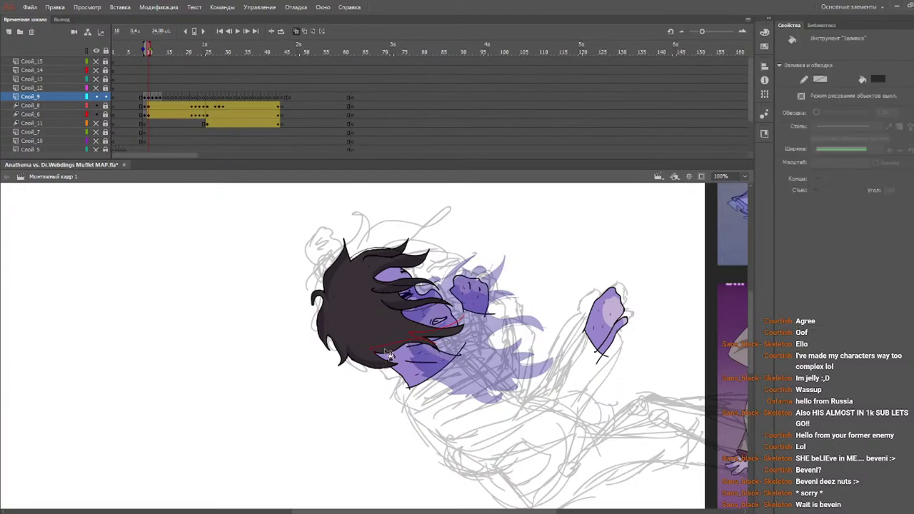
{"action": "key", "text": "v"}
{"action": "left_click", "coordinate": [413, 337]}
{"action": "key", "text": "Delete"}
{"action": "double_click", "coordinate": [370, 350]}
{"action": "key", "text": "Delete"}
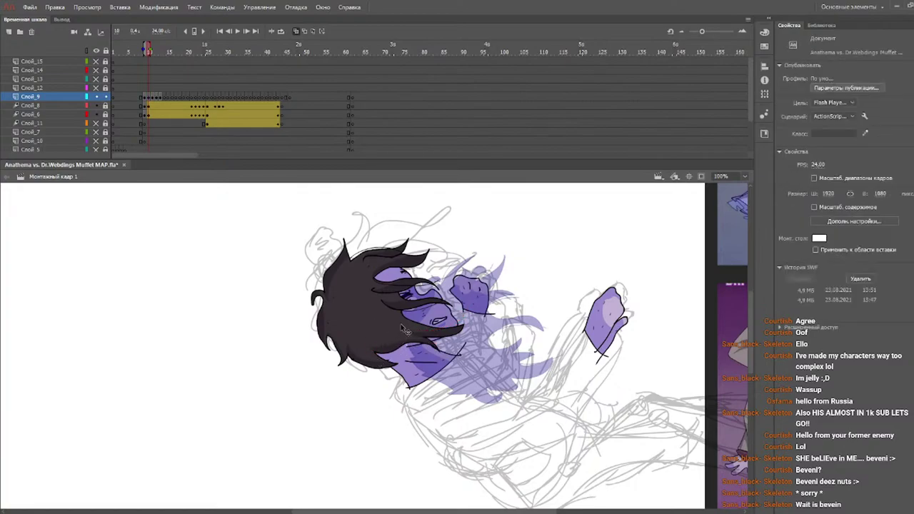
- Brush further black texture marks onto the lower hair of frame 10 and the strands of frame 11
{"action": "key", "text": "b"}
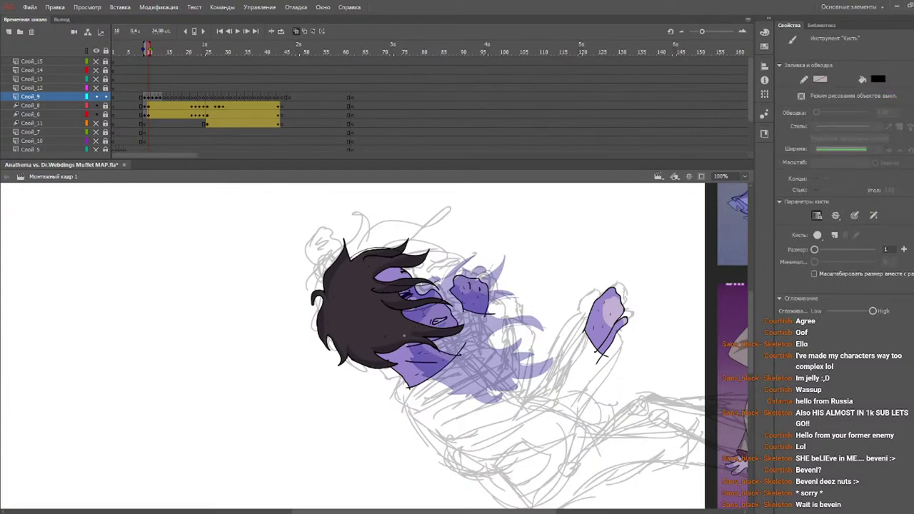
{"action": "left_click_drag", "start_coordinate": [375, 353], "coordinate": [415, 346]}
{"action": "key", "text": "period"}
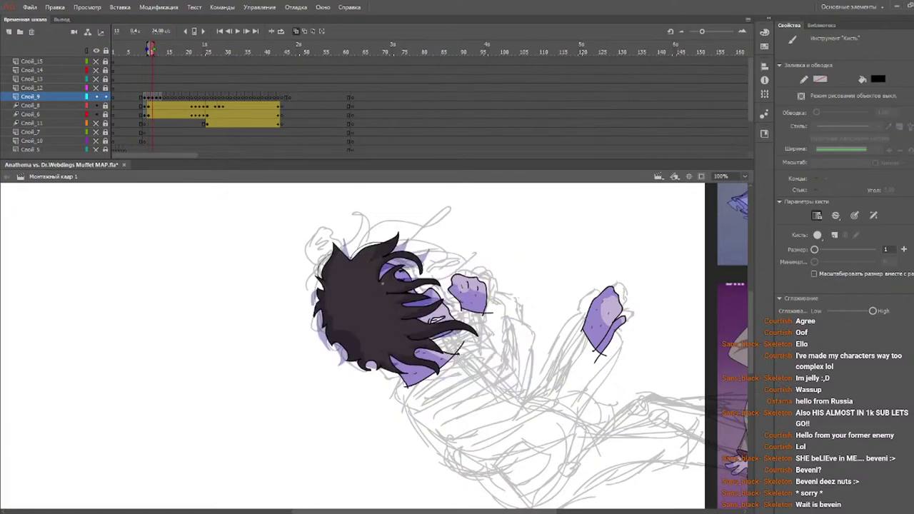
{"action": "left_click_drag", "start_coordinate": [391, 281], "coordinate": [416, 278]}
{"action": "left_click_drag", "start_coordinate": [419, 320], "coordinate": [444, 304]}
- Brush further black texture marks and strand details onto the hair on frames 12 and 13 of Слой_9
{"action": "key", "text": "."}
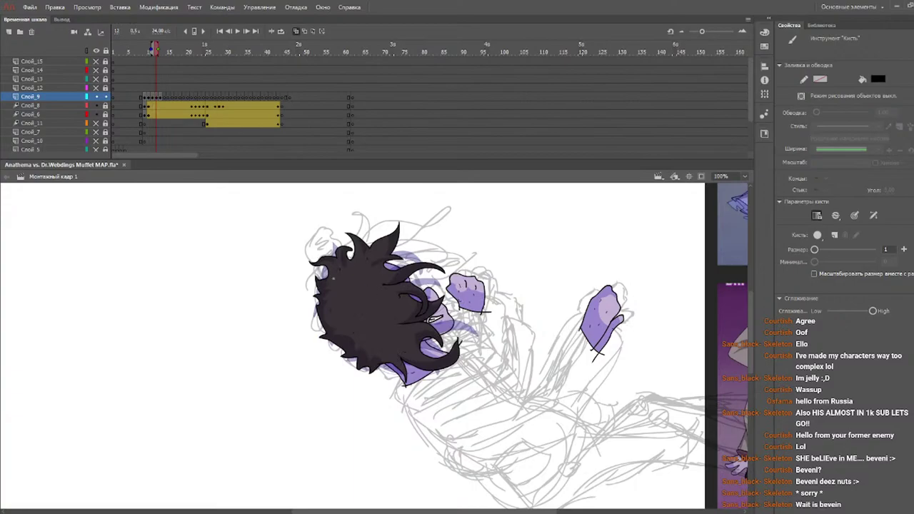
{"action": "mouse_move", "coordinate": [318, 260]}
{"action": "left_mouse_down"}
{"action": "mouse_move", "coordinate": [303, 265]}
{"action": "mouse_move", "coordinate": [348, 227]}
{"action": "left_mouse_up"}
{"action": "mouse_move", "coordinate": [384, 262]}
{"action": "left_mouse_down"}
{"action": "mouse_move", "coordinate": [437, 263]}
{"action": "mouse_move", "coordinate": [426, 305]}
{"action": "left_mouse_up"}
{"action": "left_click_drag", "start_coordinate": [398, 359], "coordinate": [453, 372]}
{"action": "key", "text": "period"}
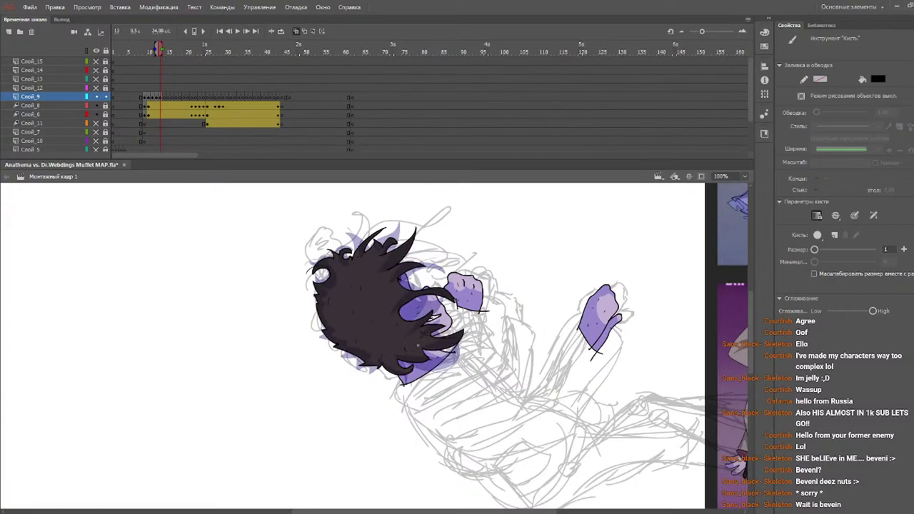
{"action": "left_click_drag", "start_coordinate": [393, 359], "coordinate": [434, 367]}
{"action": "left_click_drag", "start_coordinate": [400, 262], "coordinate": [418, 232]}
- Copy hair frames 10 to 13 of Слой_9 and paste them at frames 14 and 18 of the same layer
{"action": "left_click", "coordinate": [164, 97]}
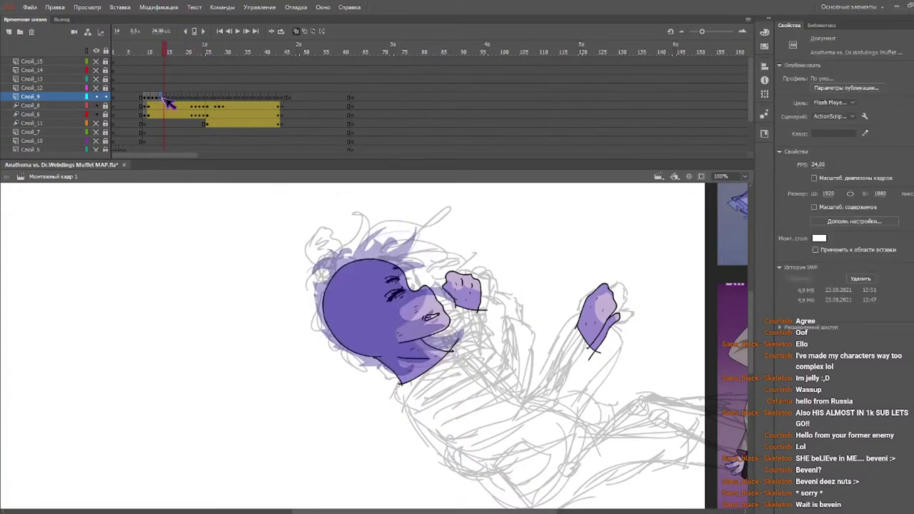
{"action": "left_click_drag", "start_coordinate": [149, 97], "coordinate": [162, 99]}
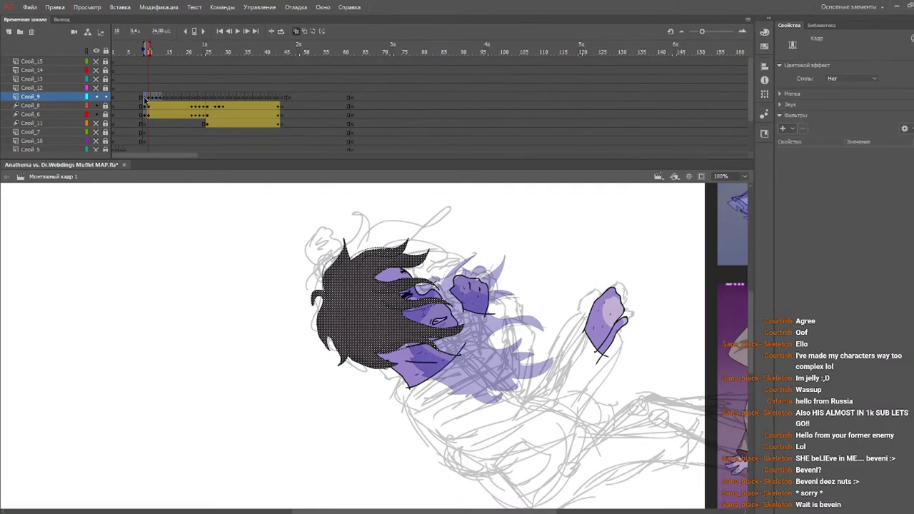
{"action": "left_click", "coordinate": [143, 98]}
{"action": "key", "text": "."}
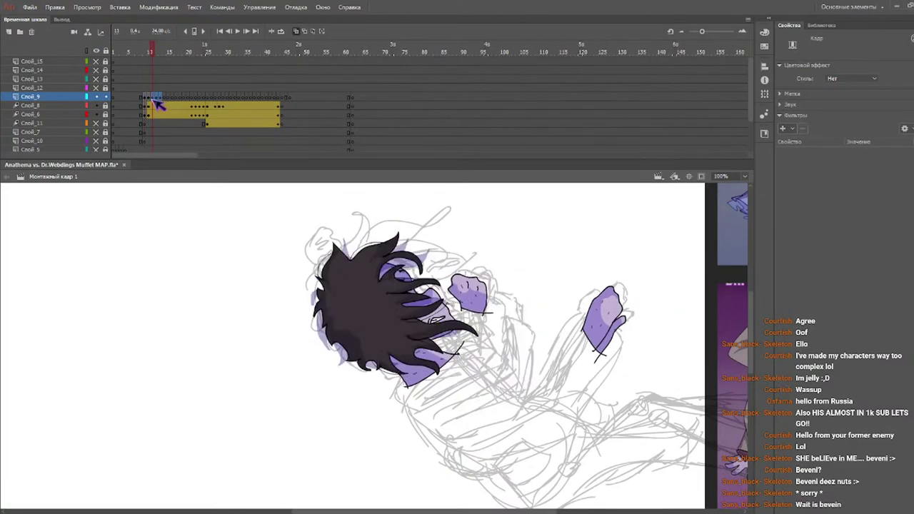
{"action": "left_click_drag", "start_coordinate": [148, 51], "coordinate": [161, 53]}
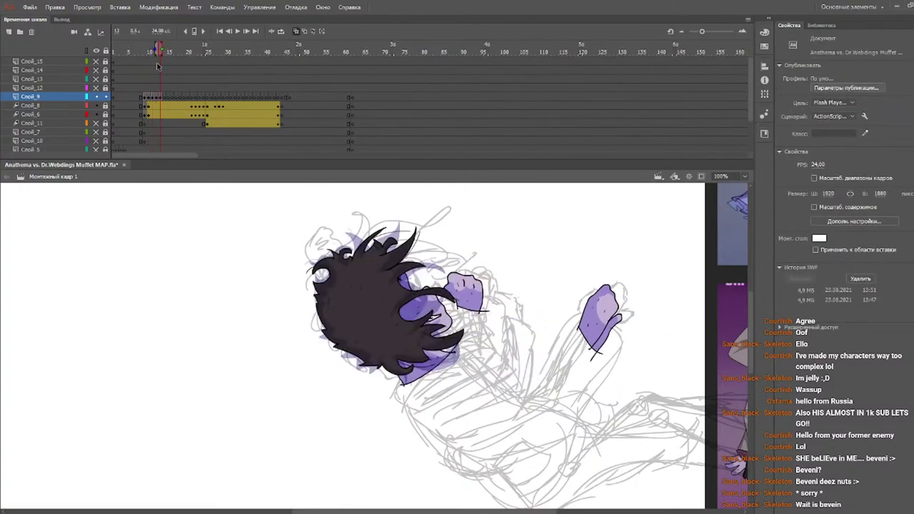
{"action": "left_click_drag", "start_coordinate": [148, 97], "coordinate": [160, 98]}
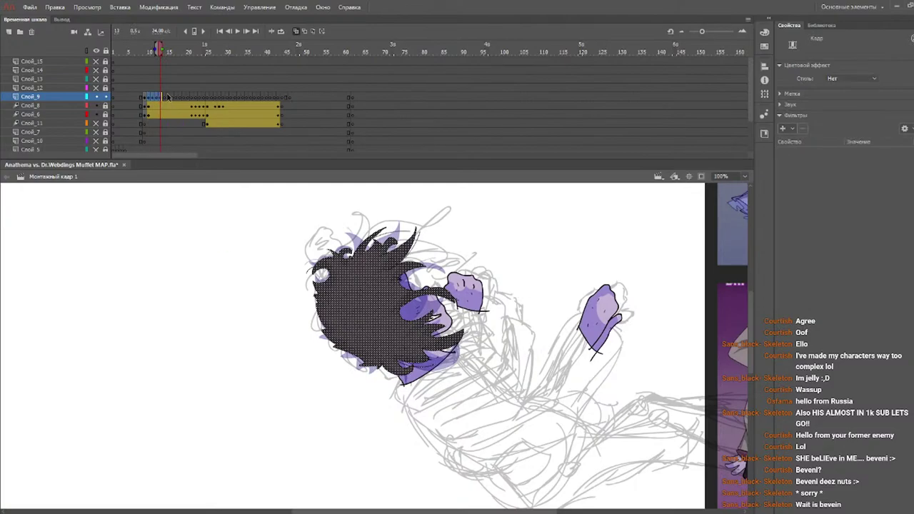
{"action": "left_click", "coordinate": [167, 97]}
{"action": "left_click", "coordinate": [171, 97]}
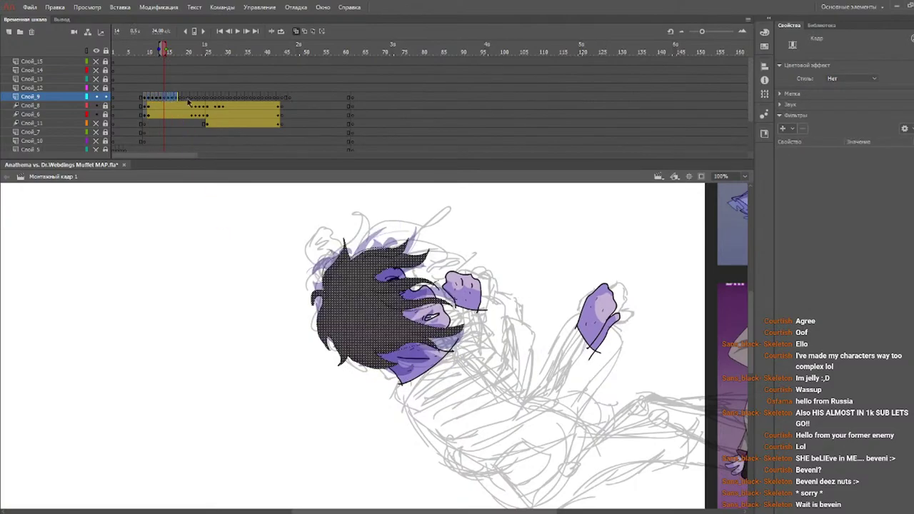
{"action": "left_click", "coordinate": [180, 98]}
{"action": "key", "text": "ctrl+alt+v"}
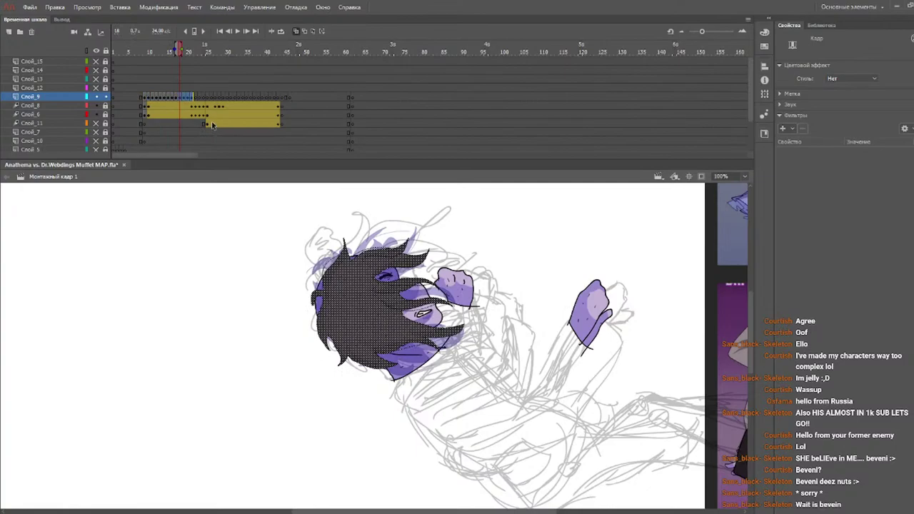
- Continue the hair cycle on Слой_9 by pasting the four copied frames at frames 22, 26, 30, 34, 38 and 42
{"action": "left_click", "coordinate": [198, 100]}
{"action": "key", "text": "F5"}
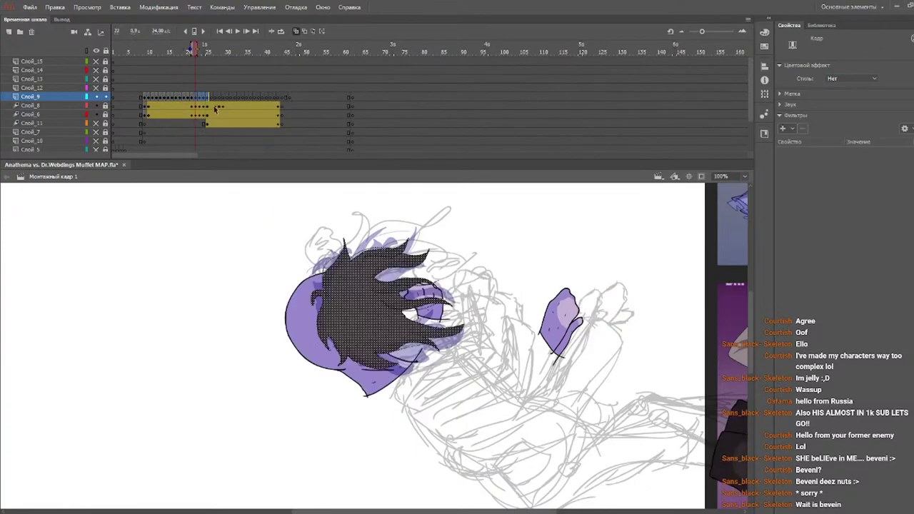
{"action": "left_click", "coordinate": [210, 99]}
{"action": "key", "text": "F5"}
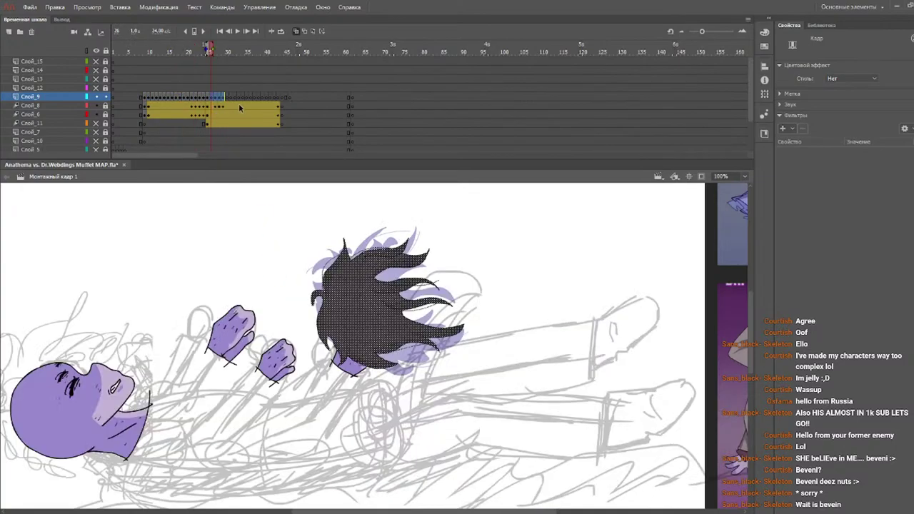
{"action": "left_click", "coordinate": [227, 98]}
{"action": "key", "text": "F5"}
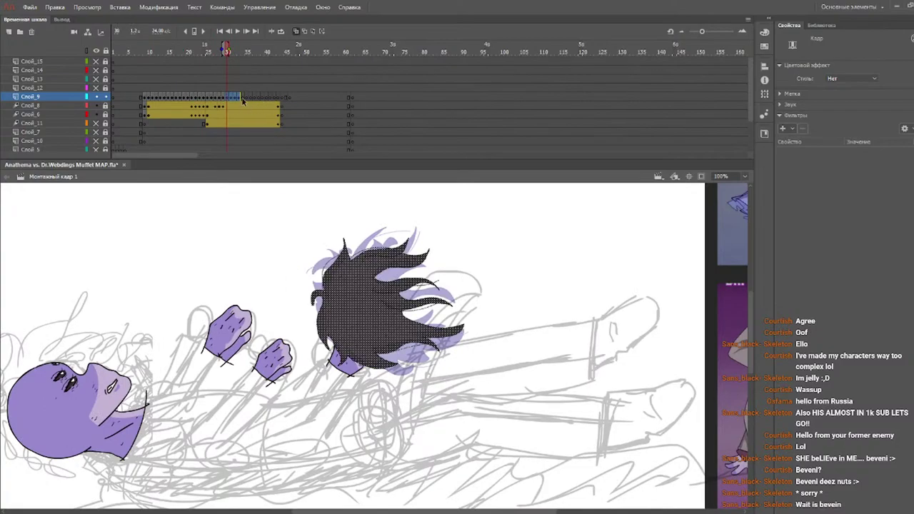
{"action": "left_click", "coordinate": [243, 100]}
{"action": "key", "text": "F5"}
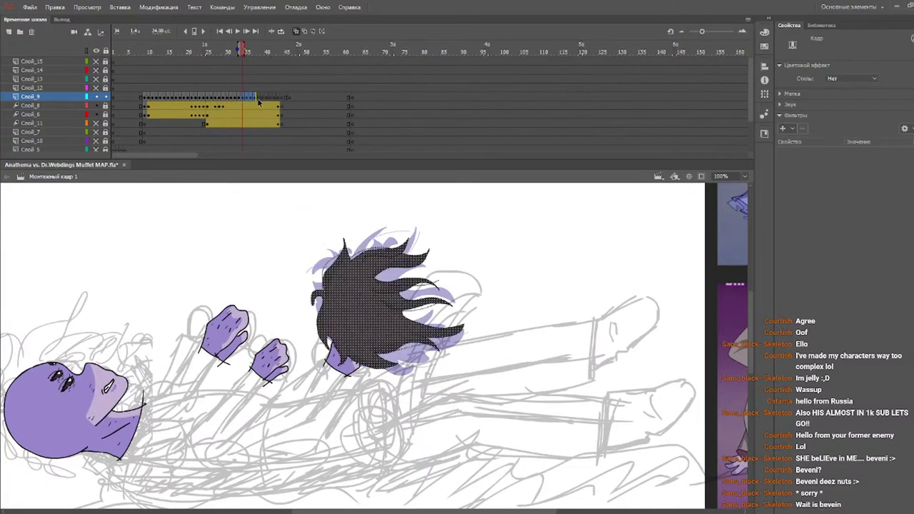
{"action": "left_click", "coordinate": [258, 102]}
{"action": "key", "text": "F5"}
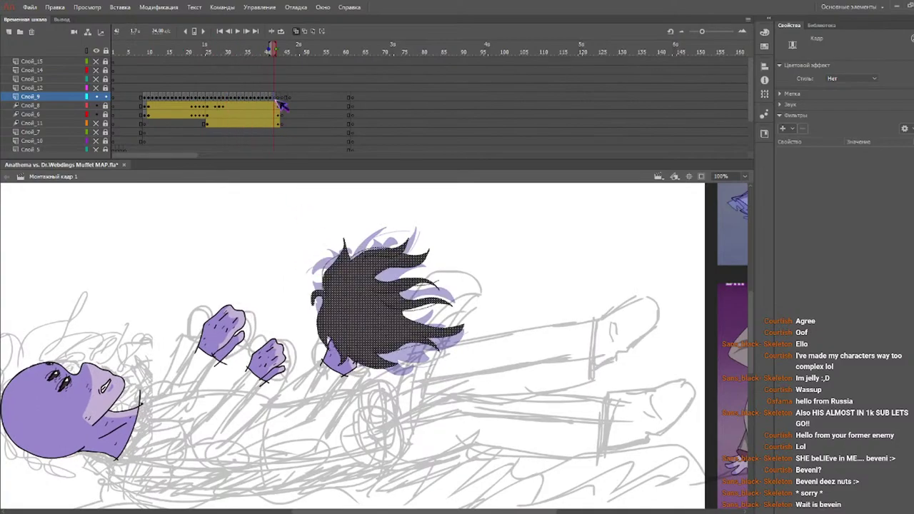
{"action": "key", "text": "ctrl+x"}
{"action": "key", "text": "ctrl+shift+v"}
- Try to remove the surplus hair from frames 44 and 45 of Слой_9, and undo the unwanted deletions
{"action": "left_click", "coordinate": [282, 100]}
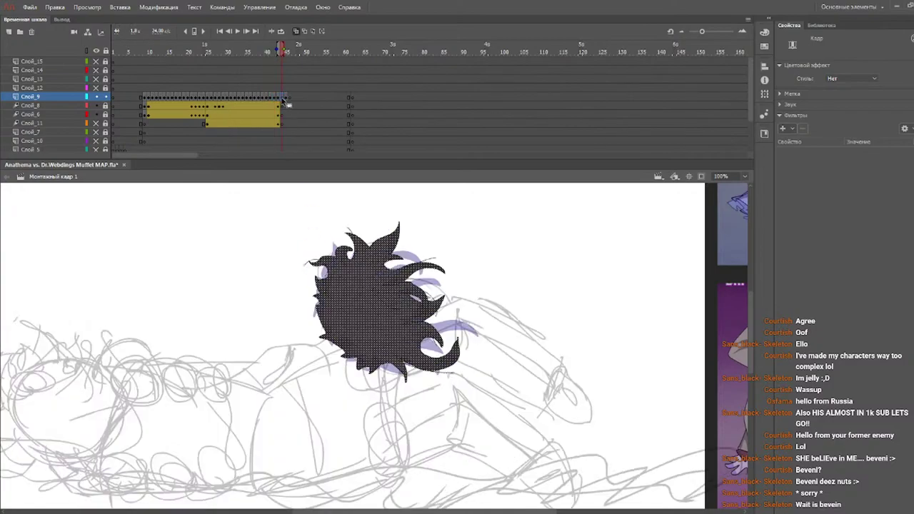
{"action": "left_click", "coordinate": [286, 102]}
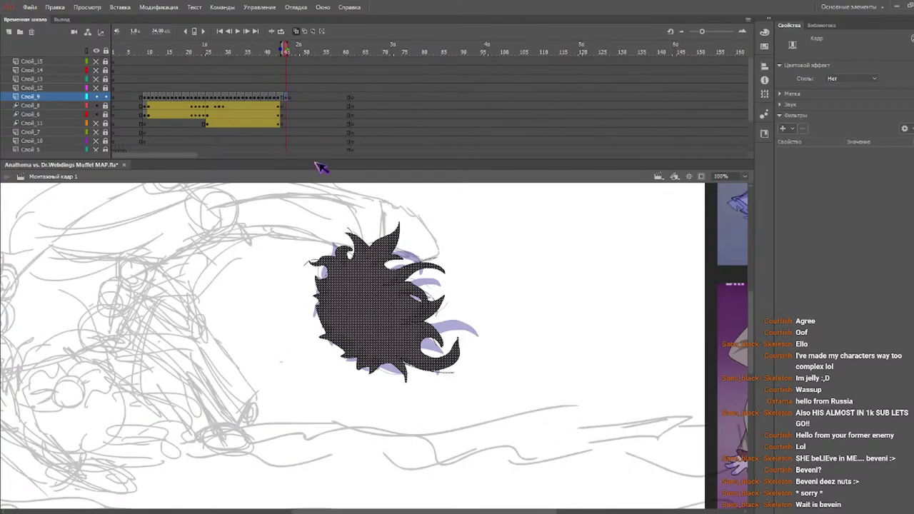
{"action": "key", "text": "shift+F5"}
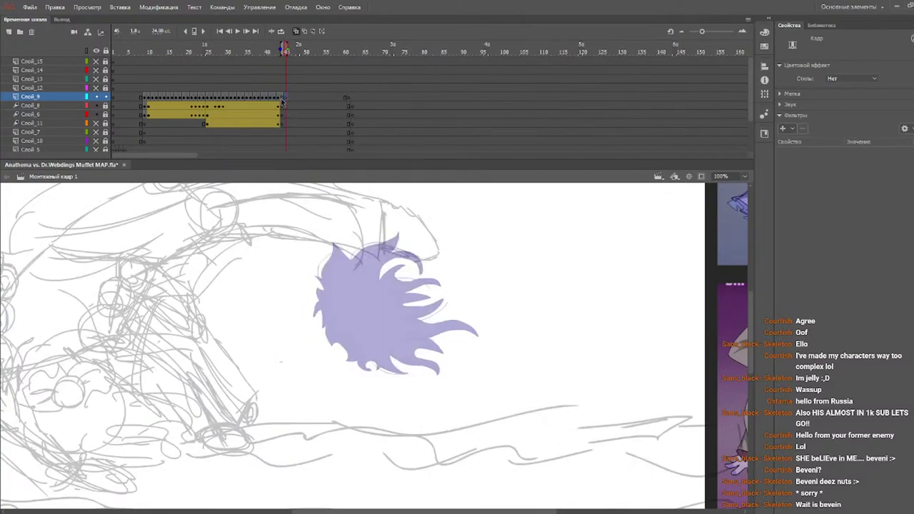
{"action": "key", "text": "F5"}
{"action": "key", "text": "Delete"}
{"action": "left_click", "coordinate": [282, 101]}
{"action": "key", "text": "Delete"}
{"action": "left_click", "coordinate": [279, 98]}
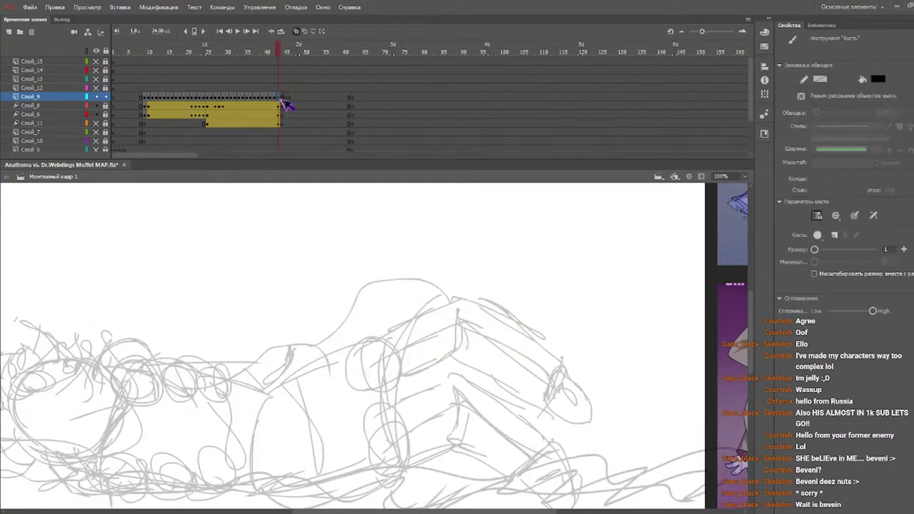
{"action": "key", "text": "ctrl+z"}
{"action": "key", "text": "ctrl+z"}
- Delete the surplus hair drawings from frames 44 and 45 of Слой_9
{"action": "left_click", "coordinate": [283, 99]}
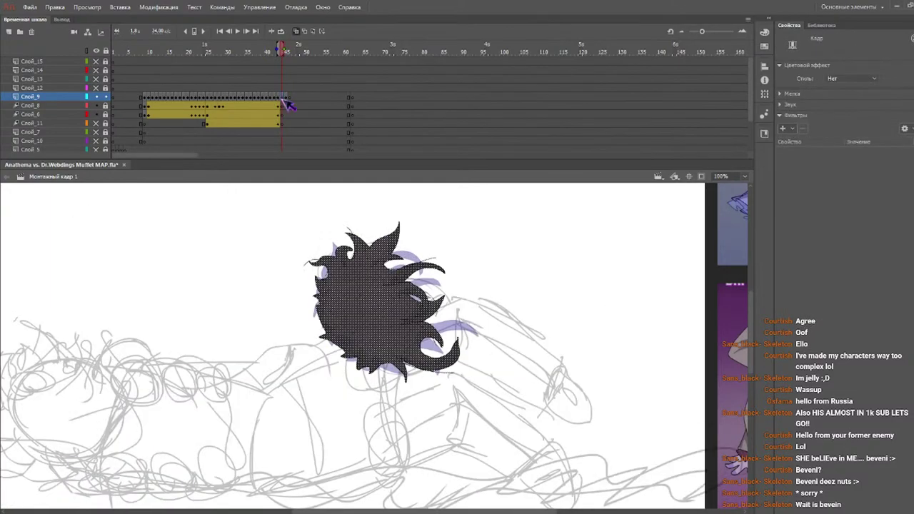
{"action": "key", "text": "Delete"}
{"action": "left_click", "coordinate": [286, 100]}
{"action": "key", "text": "Delete"}
- Play the animation from the first frame to review the repeated hair cycle
{"action": "left_click_drag", "start_coordinate": [264, 59], "coordinate": [116, 58]}
{"action": "key", "text": "Return"}
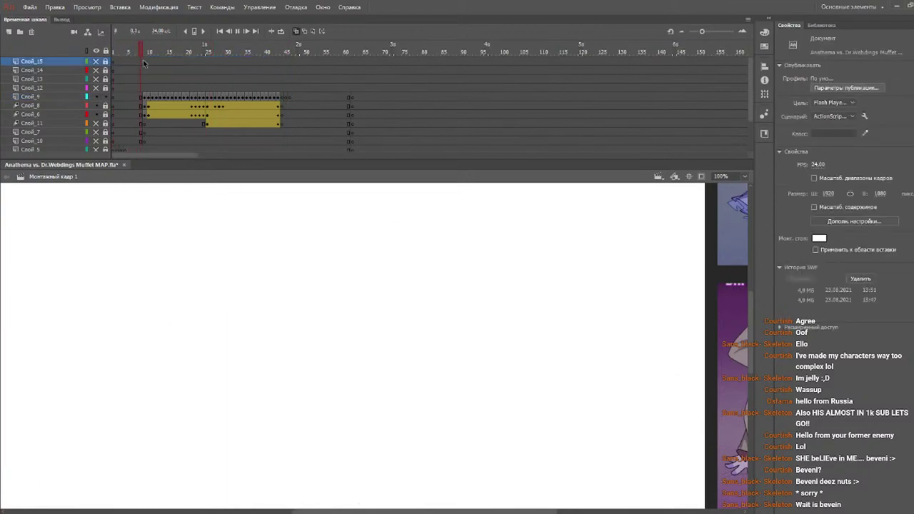
- Select Слой_9 and replay the animation from just before the hair appears to check how it follows the head
{"action": "left_click", "coordinate": [143, 59]}
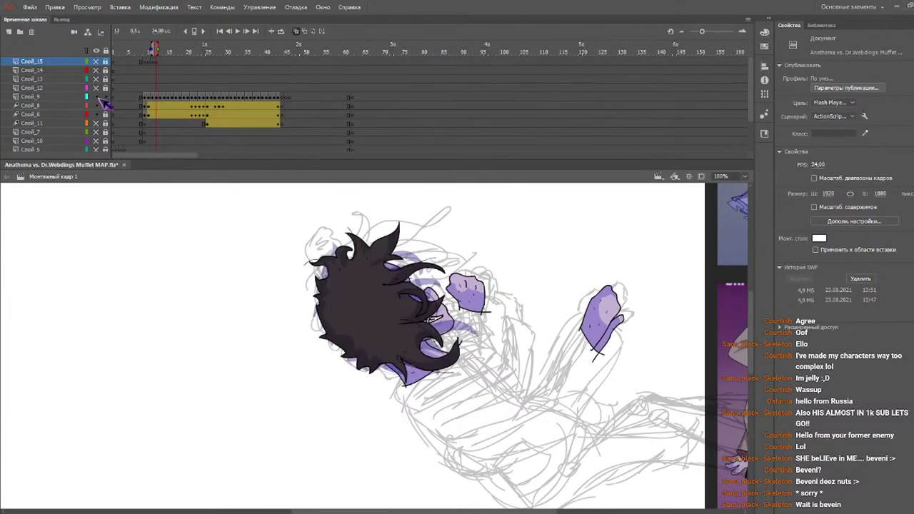
{"action": "left_click", "coordinate": [75, 97]}
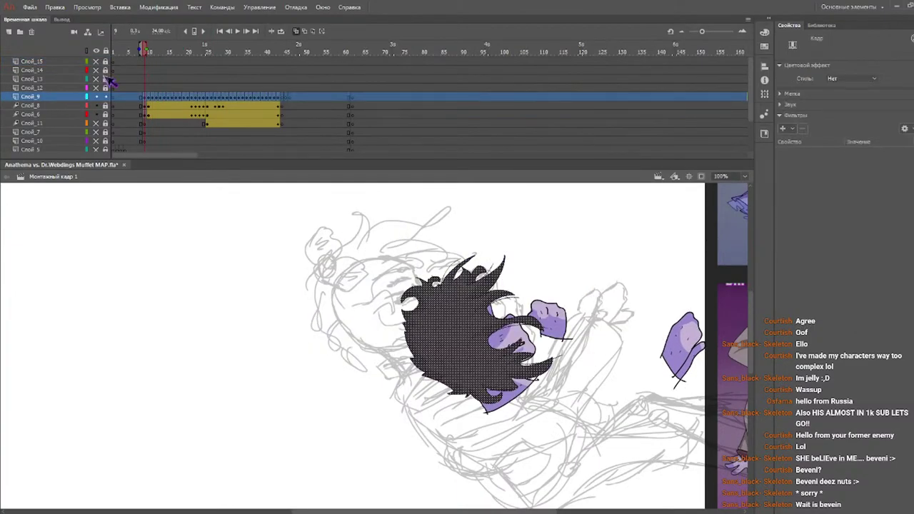
{"action": "left_click_drag", "start_coordinate": [163, 53], "coordinate": [141, 53]}
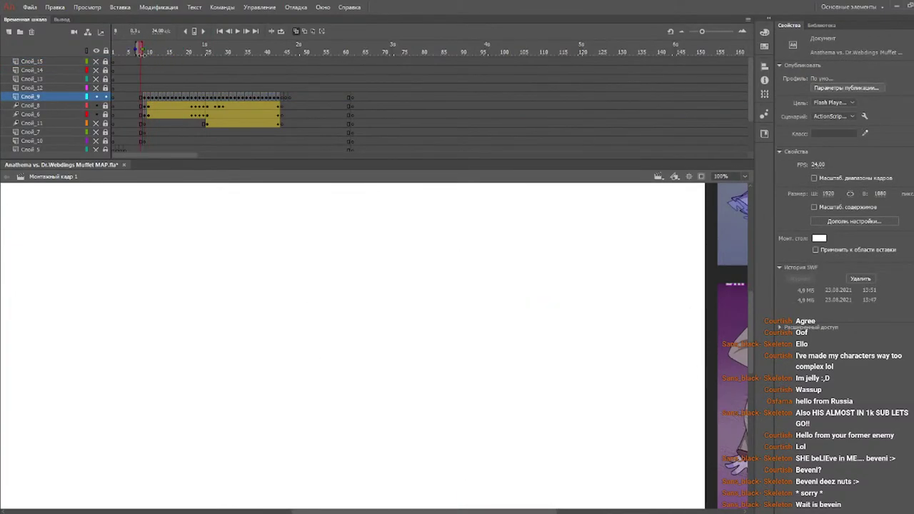
{"action": "key", "text": "Return"}
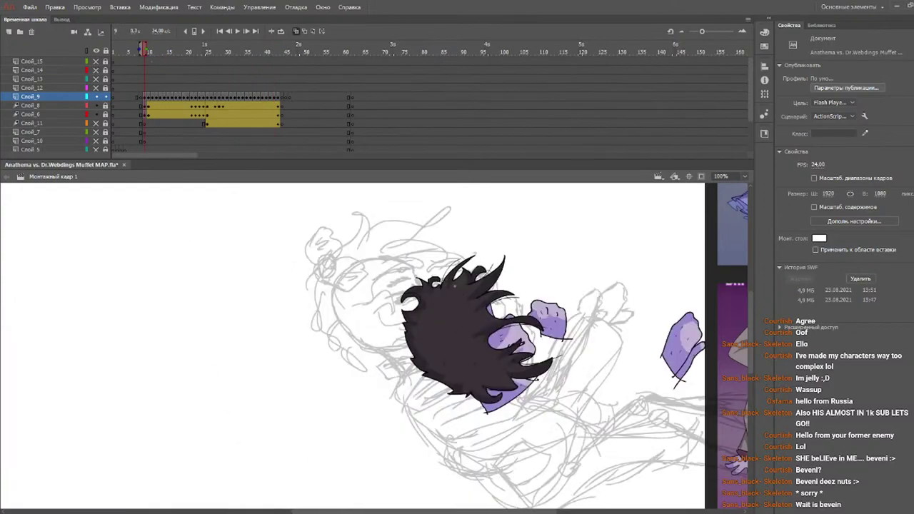
- Select the whole hair drawing on frame 11 of Слой_9 and nudge it slightly left to match the head
{"action": "left_click_drag", "start_coordinate": [428, 511], "coordinate": [474, 512]}
{"action": "left_click_drag", "start_coordinate": [751, 306], "coordinate": [752, 312]}
{"action": "scroll", "coordinate": [754, 318], "scroll_direction": "up", "scroll_amount": 1}
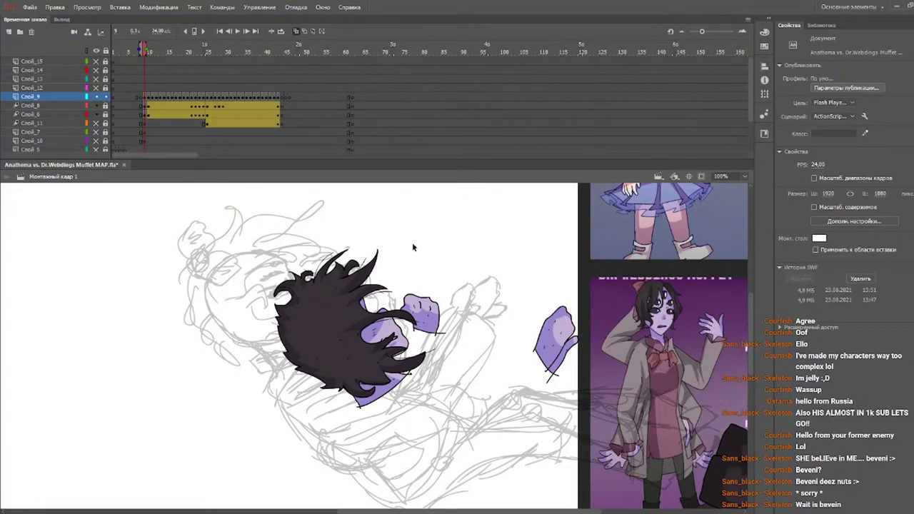
{"action": "key", "text": "."}
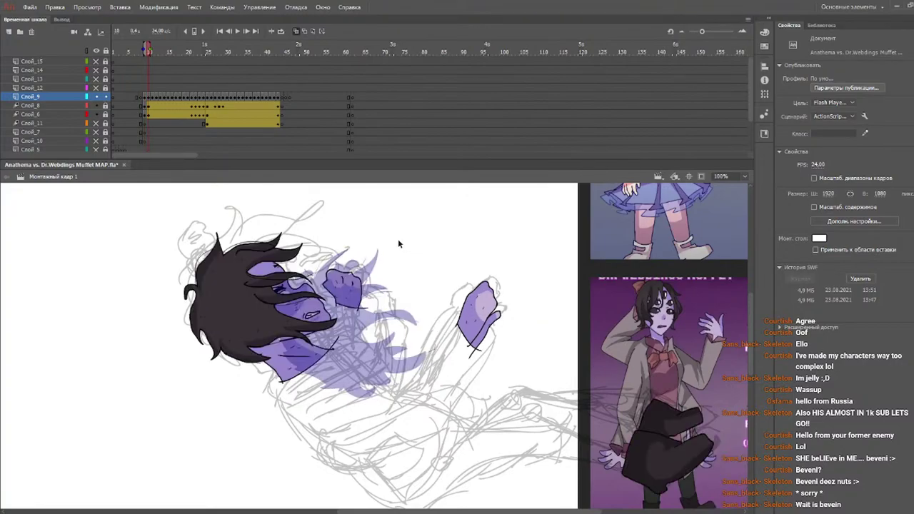
{"action": "key", "text": "."}
{"action": "left_click_drag", "start_coordinate": [333, 209], "coordinate": [119, 487]}
{"action": "left_click", "coordinate": [368, 244]}
{"action": "left_click_drag", "start_coordinate": [390, 204], "coordinate": [110, 474]}
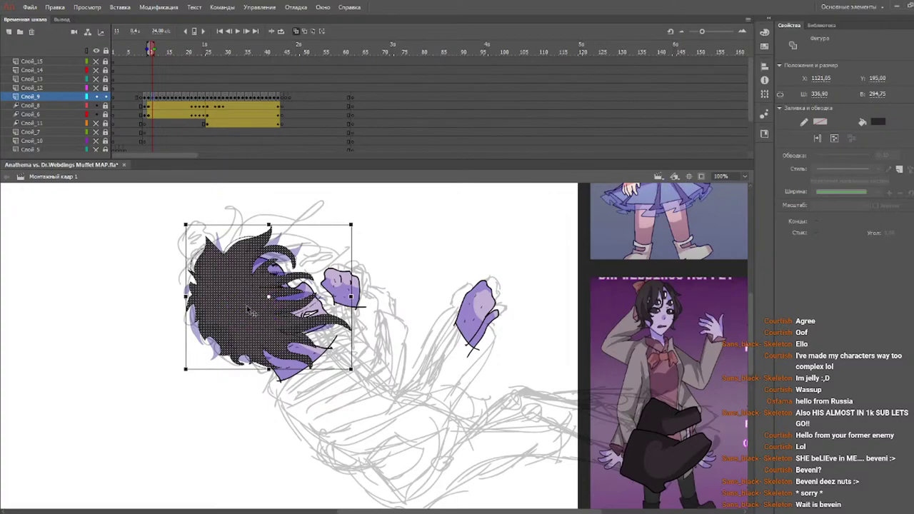
{"action": "left_click_drag", "start_coordinate": [246, 306], "coordinate": [243, 306]}
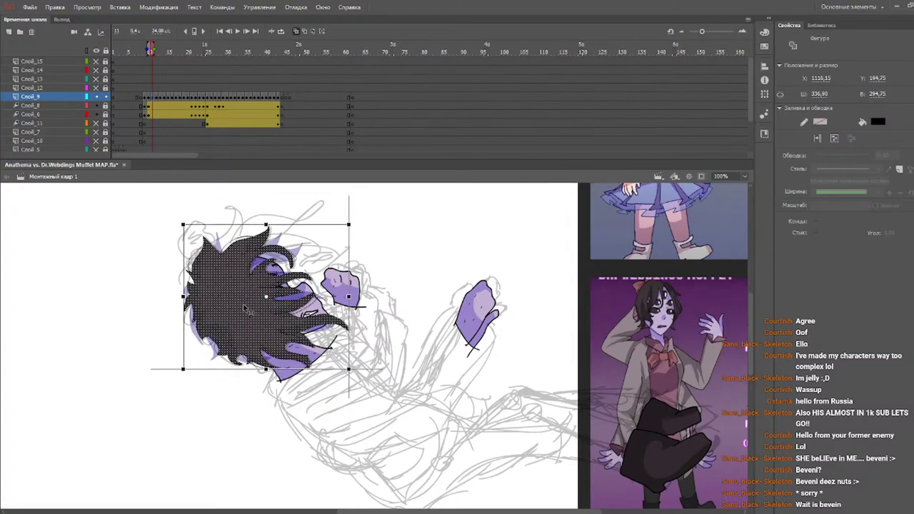
- Align the hair drawings with the moving head on frames 12 to 14 of Слой_9
{"action": "key", "text": "period"}
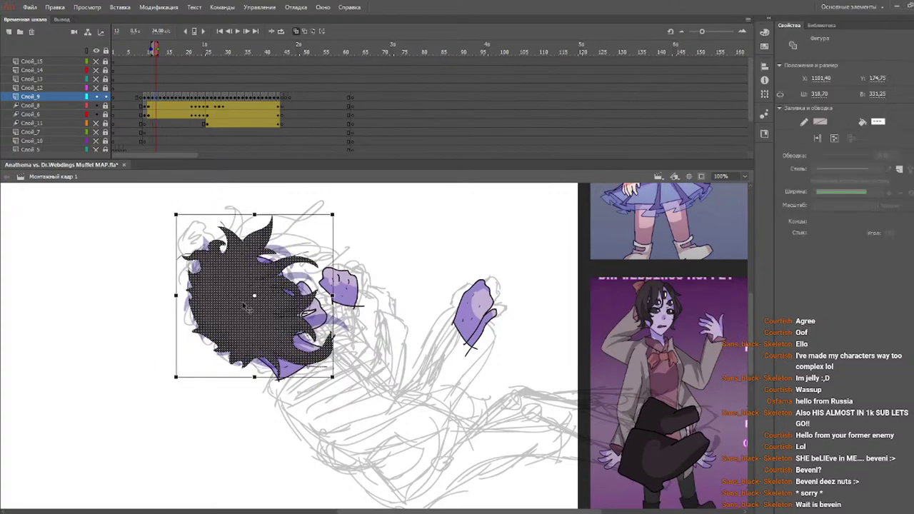
{"action": "left_click_drag", "start_coordinate": [245, 307], "coordinate": [241, 308]}
{"action": "key", "text": "period"}
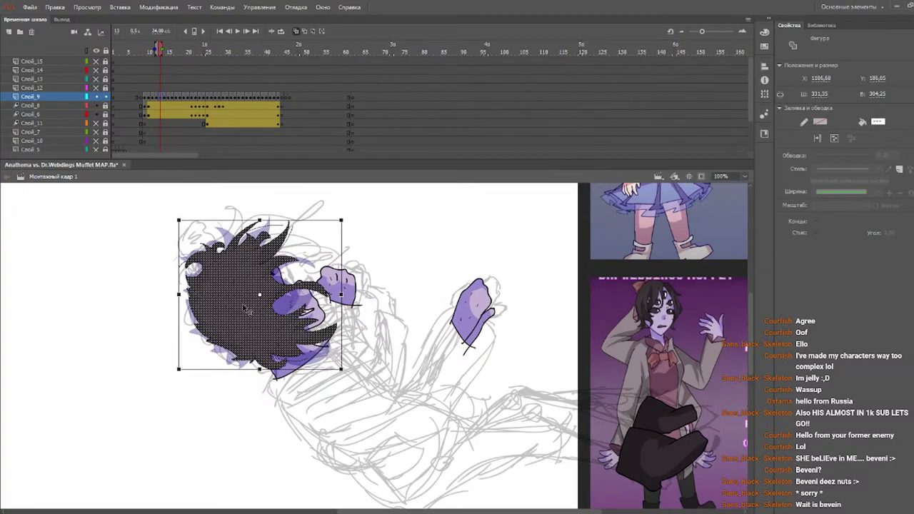
{"action": "key", "text": "period"}
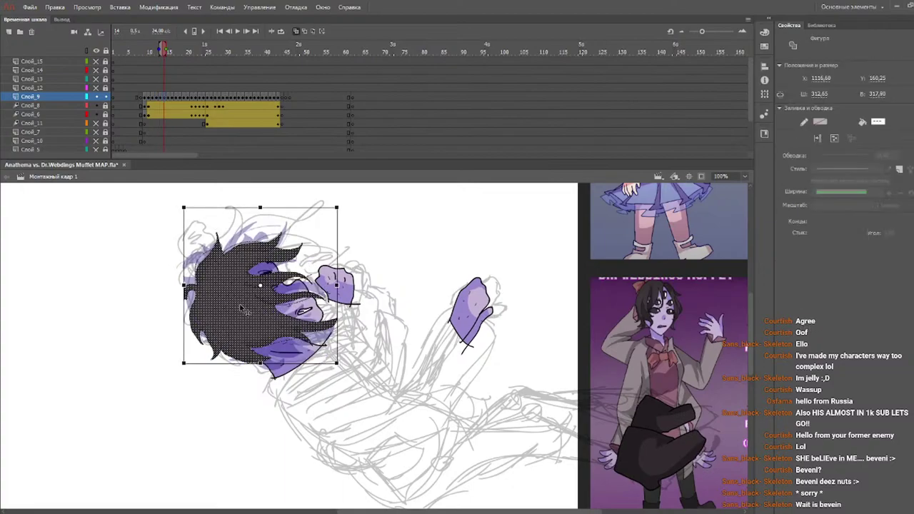
- Shift the hair drawings progressively left on frames 15 to 22 to follow the head, and rotate the frame 22 hair slightly counterclockwise
{"action": "key", "text": "period"}
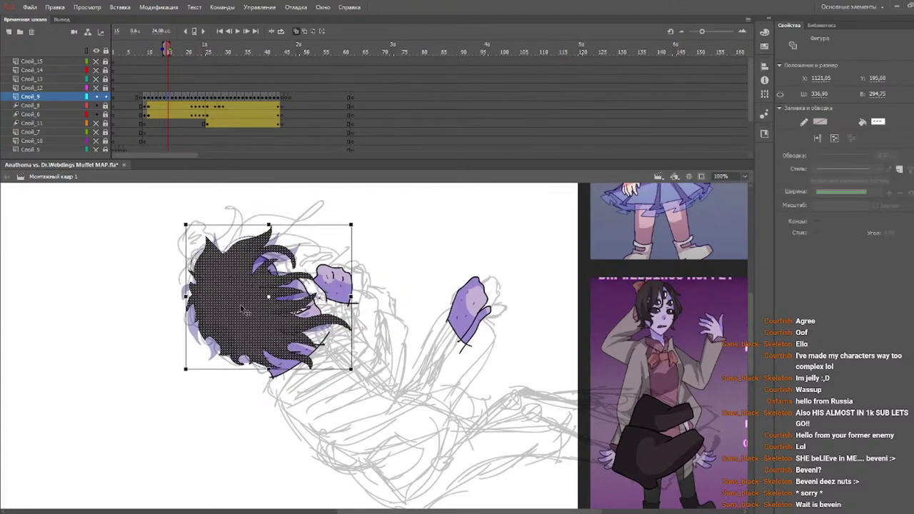
{"action": "mouse_move", "coordinate": [240, 304]}
{"action": "left_mouse_down"}
{"action": "mouse_move", "coordinate": [201, 288]}
{"action": "mouse_move", "coordinate": [184, 313]}
{"action": "left_mouse_up"}
{"action": "key", "text": "period"}
{"action": "key", "text": "period"}
{"action": "key", "text": "period"}
{"action": "key", "text": "period"}
{"action": "key", "text": "period"}
{"action": "key", "text": "period"}
{"action": "key", "text": "period"}
{"action": "left_click", "coordinate": [209, 293]}
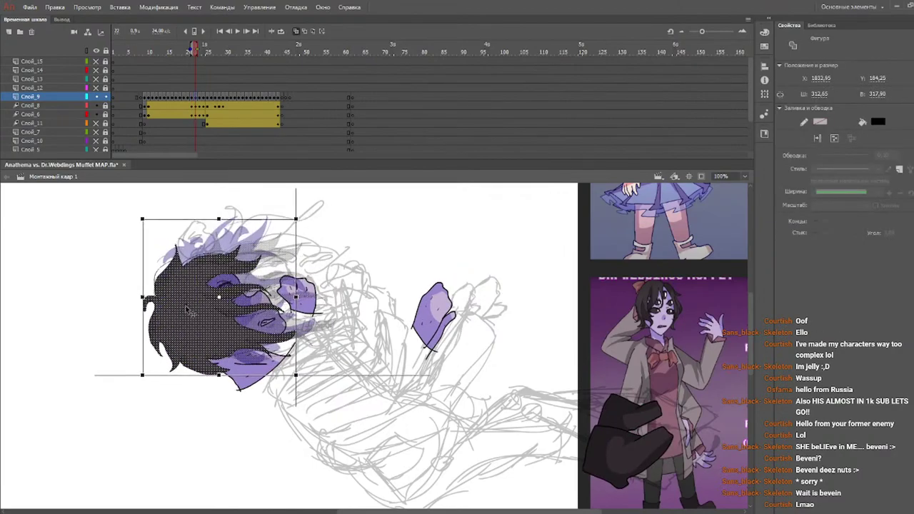
{"action": "left_click_drag", "start_coordinate": [300, 232], "coordinate": [293, 224]}
- Move the hair on frame 23 down-left onto the head and rotate it slightly counterclockwise to fit
{"action": "key", "text": "period"}
{"action": "mouse_move", "coordinate": [240, 293]}
{"action": "left_mouse_down"}
{"action": "mouse_move", "coordinate": [133, 335]}
{"action": "mouse_move", "coordinate": [153, 338]}
{"action": "left_mouse_up"}
{"action": "left_click_drag", "start_coordinate": [272, 275], "coordinate": [257, 261]}
{"action": "left_click_drag", "start_coordinate": [175, 348], "coordinate": [173, 341]}
- Move the hair on frame 24 down-left onto the head, tilt it counterclockwise, and fine-tune its position
{"action": "key", "text": "period"}
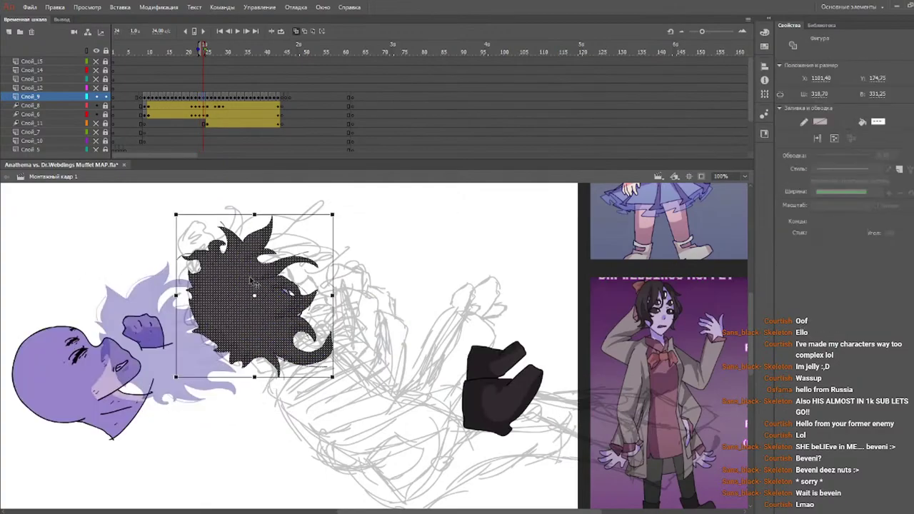
{"action": "left_click_drag", "start_coordinate": [391, 511], "coordinate": [304, 511]}
{"action": "left_click_drag", "start_coordinate": [497, 272], "coordinate": [296, 347]}
{"action": "left_click", "coordinate": [389, 300]}
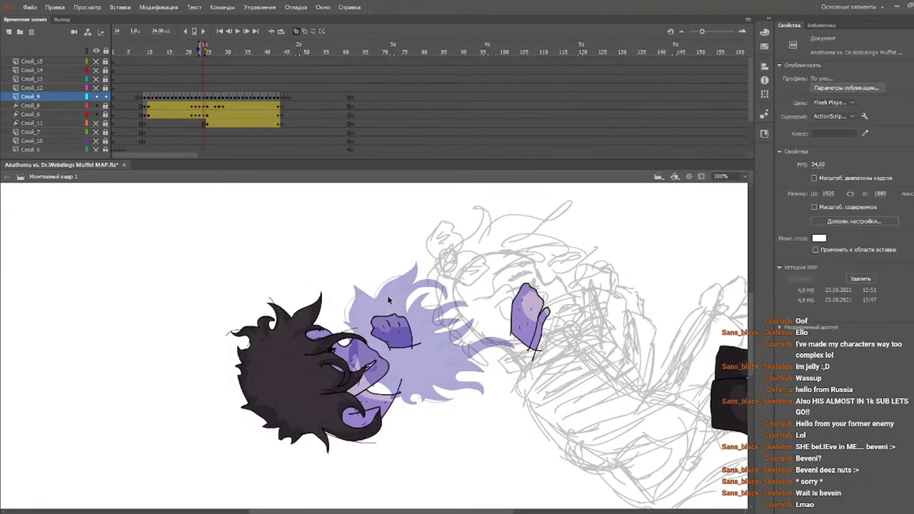
{"action": "left_click", "coordinate": [303, 366]}
{"action": "key", "text": "ctrl+z"}
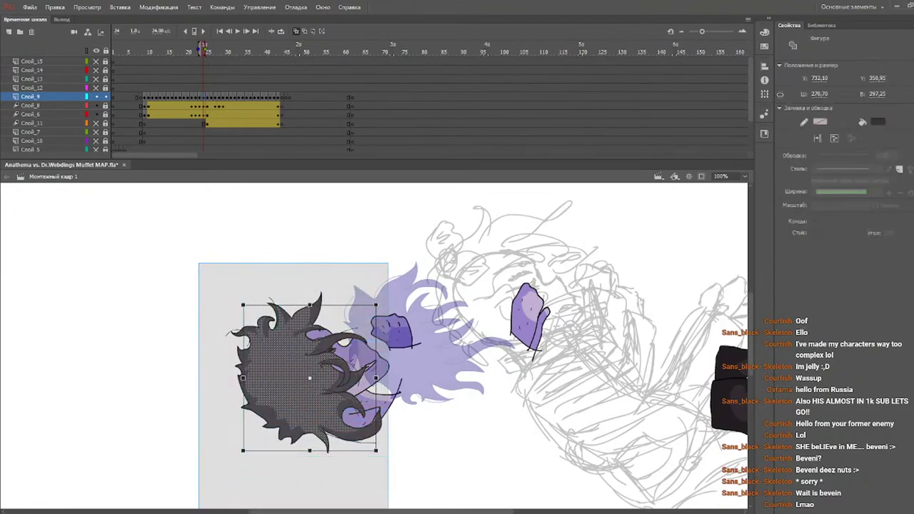
{"action": "left_click_drag", "start_coordinate": [386, 299], "coordinate": [371, 273]}
{"action": "left_click_drag", "start_coordinate": [280, 364], "coordinate": [284, 365]}
- Play and scrub the animation up to frame 25 to review how the repositioned hair follows the head
{"action": "left_click", "coordinate": [136, 50]}
{"action": "key", "text": "Return"}
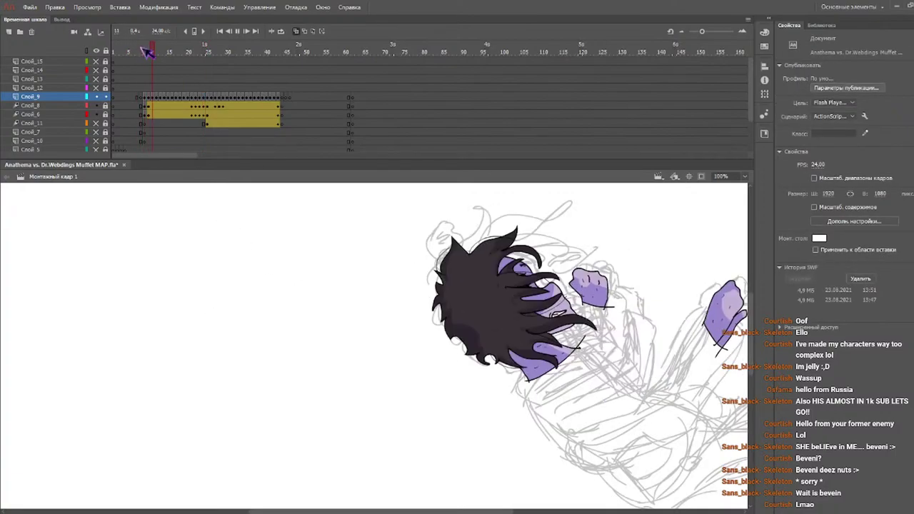
{"action": "key", "text": "Return"}
{"action": "left_click_drag", "start_coordinate": [152, 50], "coordinate": [134, 65]}
{"action": "key", "text": "Return"}
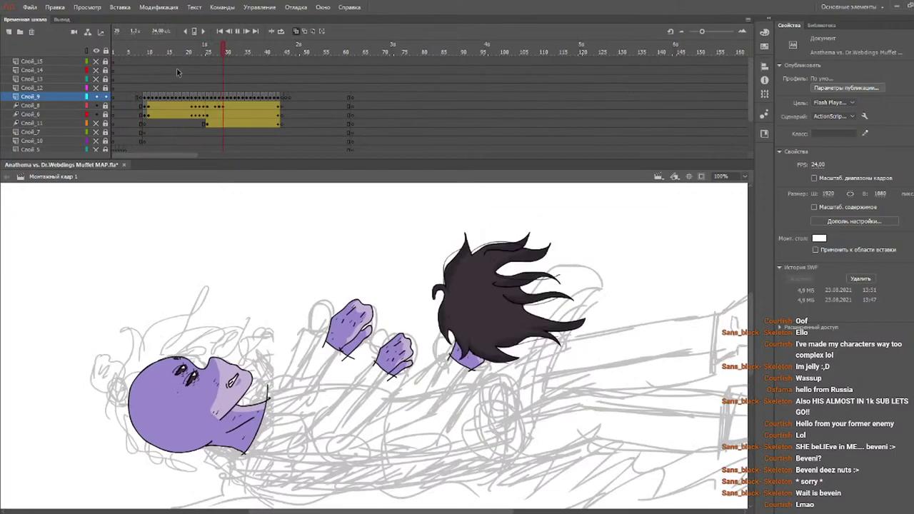
{"action": "left_click", "coordinate": [133, 49]}
{"action": "mouse_move", "coordinate": [134, 49]}
{"action": "left_mouse_down"}
{"action": "mouse_move", "coordinate": [154, 62]}
{"action": "mouse_move", "coordinate": [138, 66]}
{"action": "mouse_move", "coordinate": [136, 54]}
{"action": "mouse_move", "coordinate": [213, 55]}
{"action": "left_mouse_up"}
{"action": "key", "text": "Return"}
{"action": "key", "text": "Return"}
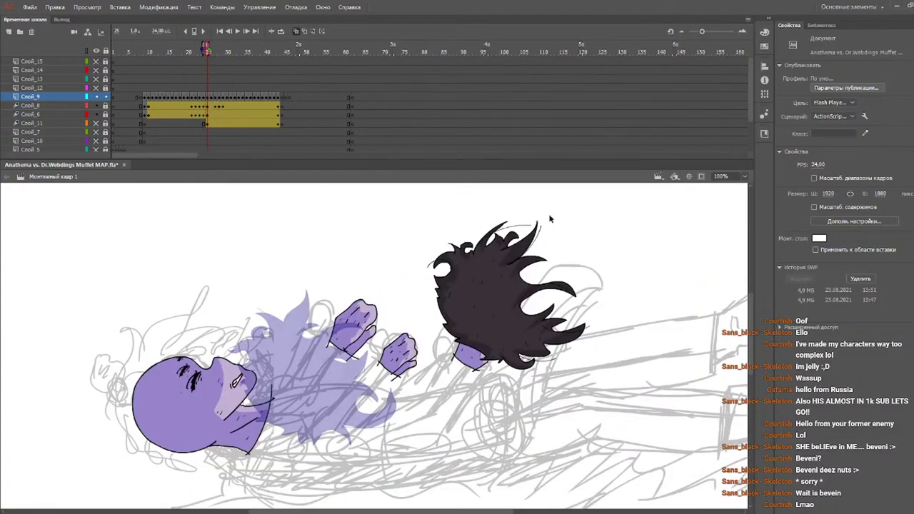
- Move the hair on frames 25 and 26 of Слой_9 onto the lying head and rotate each drawing counterclockwise to match its tilt
{"action": "left_click_drag", "start_coordinate": [597, 207], "coordinate": [363, 439]}
{"action": "left_click_drag", "start_coordinate": [480, 289], "coordinate": [159, 388]}
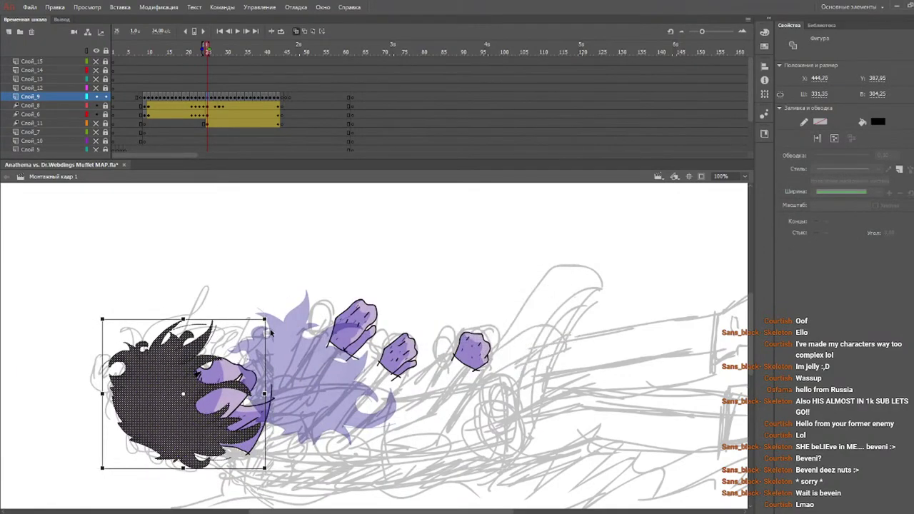
{"action": "left_click_drag", "start_coordinate": [271, 333], "coordinate": [238, 293]}
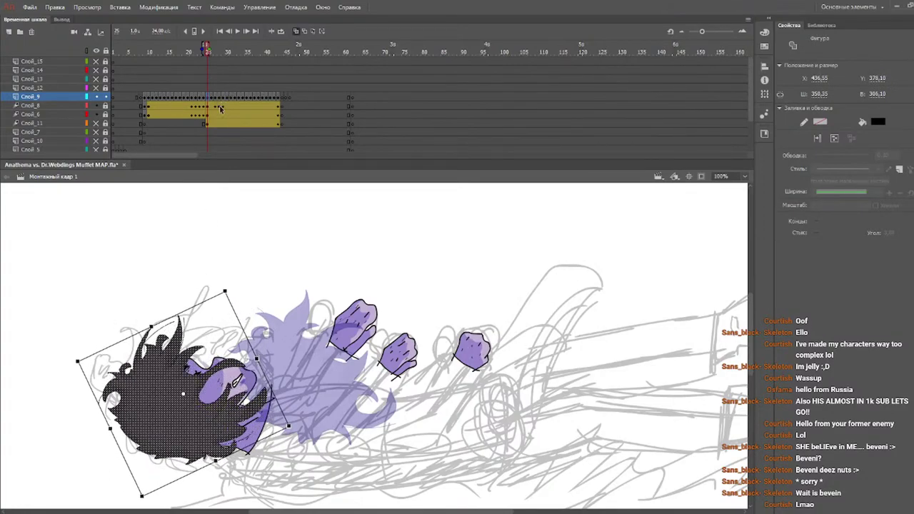
{"action": "key", "text": "."}
{"action": "left_click_drag", "start_coordinate": [491, 290], "coordinate": [167, 393]}
{"action": "left_click_drag", "start_coordinate": [264, 316], "coordinate": [191, 312]}
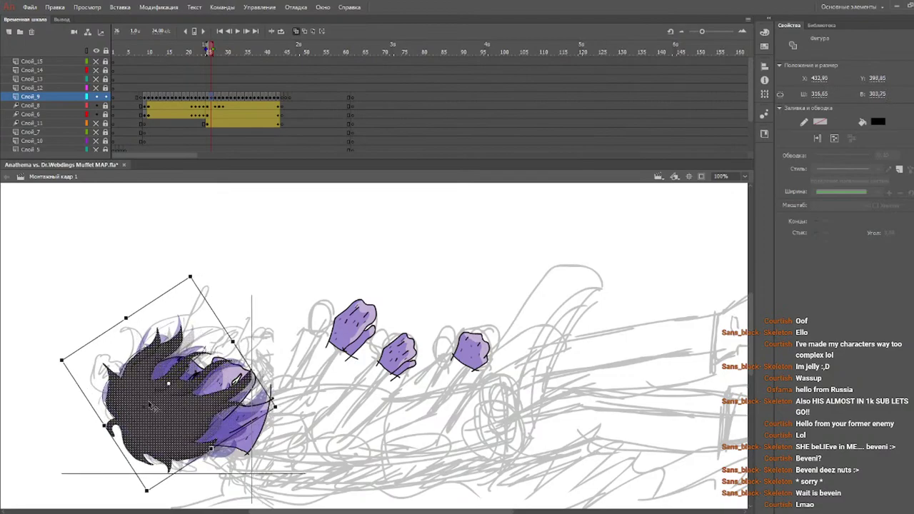
{"action": "left_click_drag", "start_coordinate": [157, 404], "coordinate": [153, 402]}
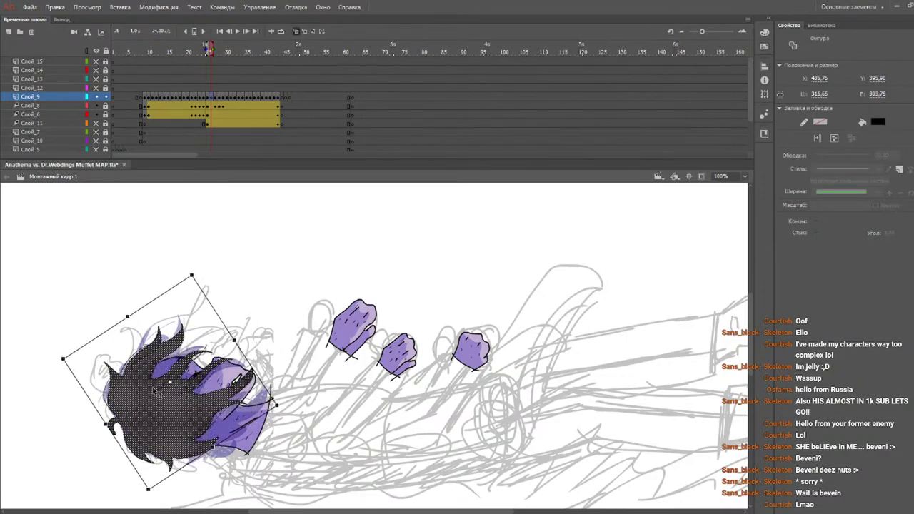
- Place the hair on frames 27 and 28 over the head, rotate each drawing counterclockwise, and fine-tune their positions
{"action": "key", "text": "period"}
{"action": "left_click_drag", "start_coordinate": [494, 315], "coordinate": [164, 419]}
{"action": "left_click_drag", "start_coordinate": [276, 336], "coordinate": [224, 310]}
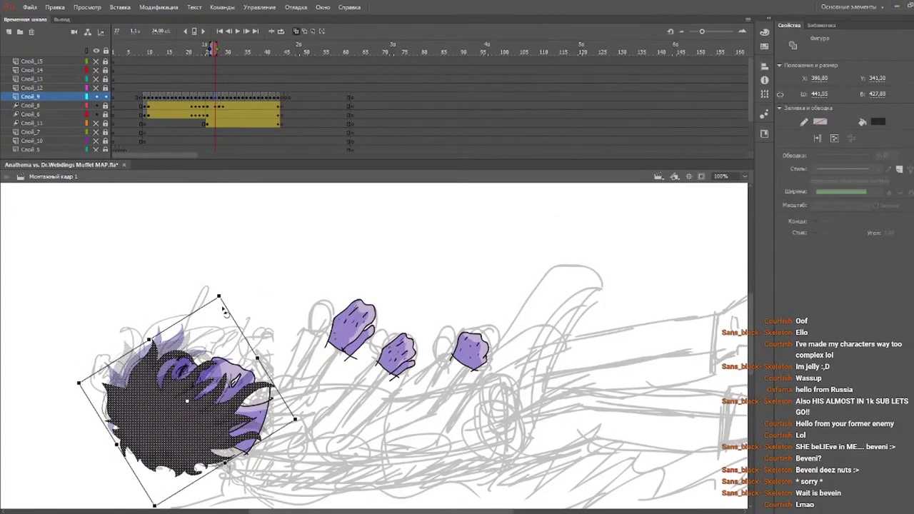
{"action": "left_click_drag", "start_coordinate": [177, 416], "coordinate": [174, 420]}
{"action": "key", "text": "period"}
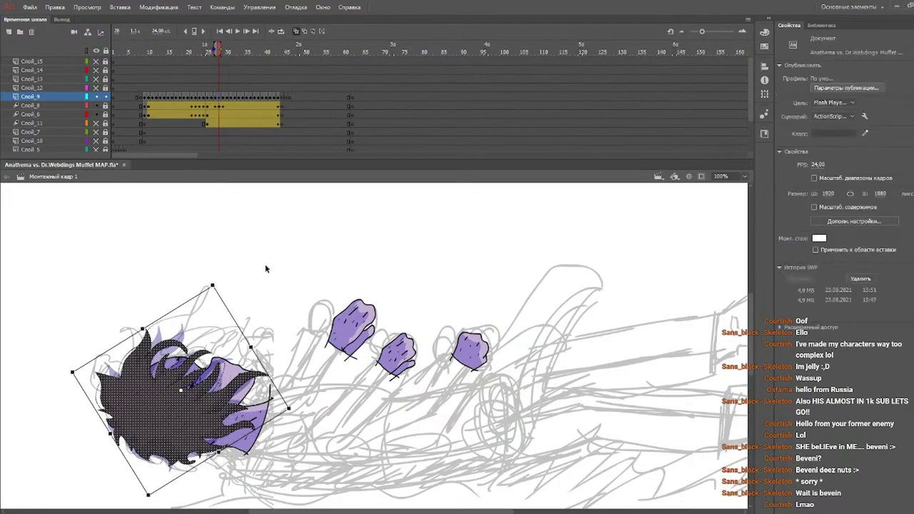
{"action": "left_click_drag", "start_coordinate": [471, 287], "coordinate": [136, 398]}
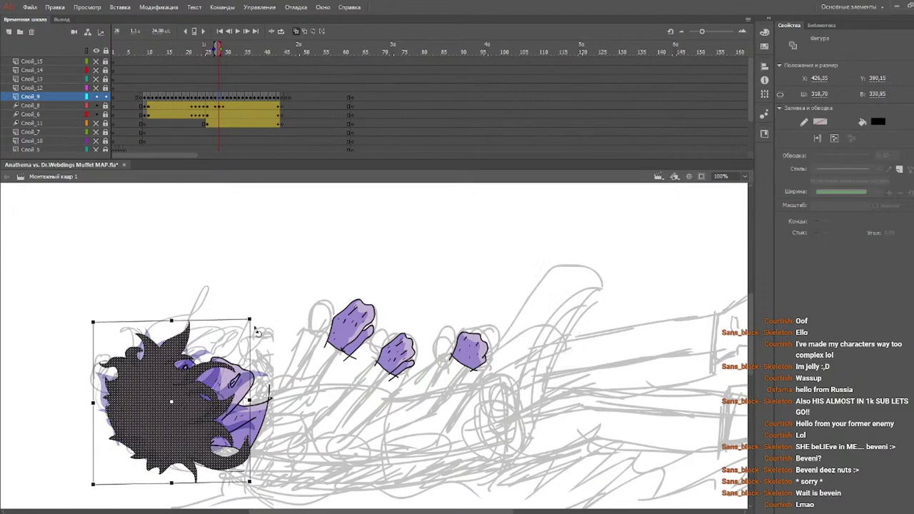
{"action": "left_click_drag", "start_coordinate": [255, 333], "coordinate": [225, 307]}
{"action": "left_click_drag", "start_coordinate": [179, 434], "coordinate": [173, 427]}
{"action": "left_click_drag", "start_coordinate": [172, 426], "coordinate": [176, 427]}
- Select the whole hair drawing on frame 29, move it onto the head, and rotate it counterclockwise to fit
{"action": "left_click_drag", "start_coordinate": [183, 54], "coordinate": [227, 52]}
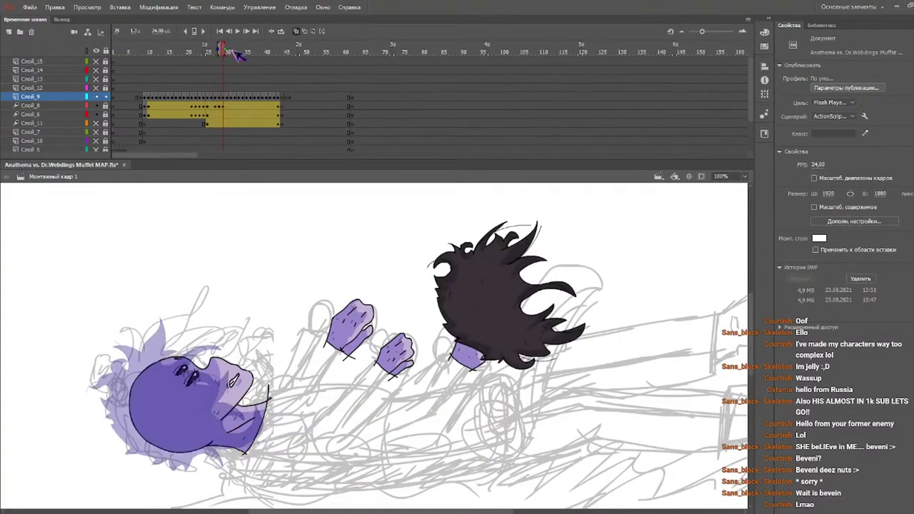
{"action": "left_click_drag", "start_coordinate": [584, 213], "coordinate": [361, 454]}
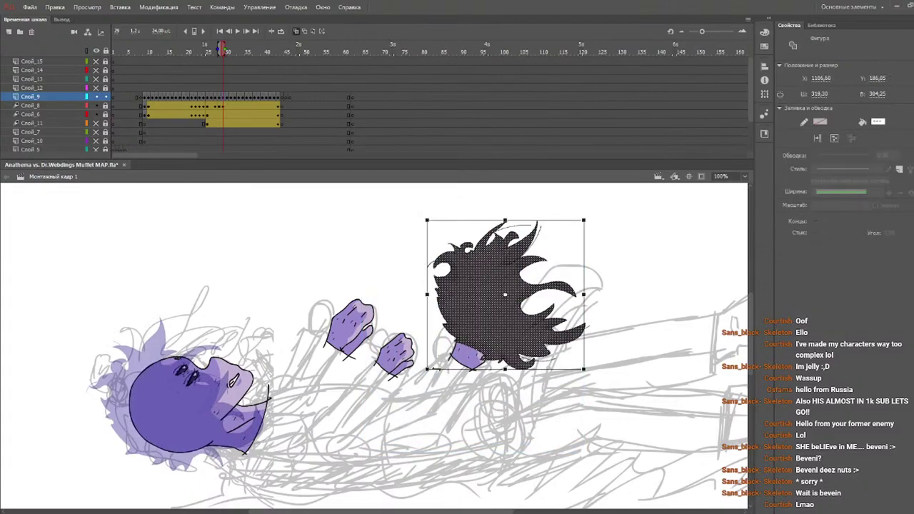
{"action": "left_click", "coordinate": [619, 198]}
{"action": "left_click_drag", "start_coordinate": [622, 197], "coordinate": [400, 432]}
{"action": "left_click_drag", "start_coordinate": [485, 315], "coordinate": [145, 414]}
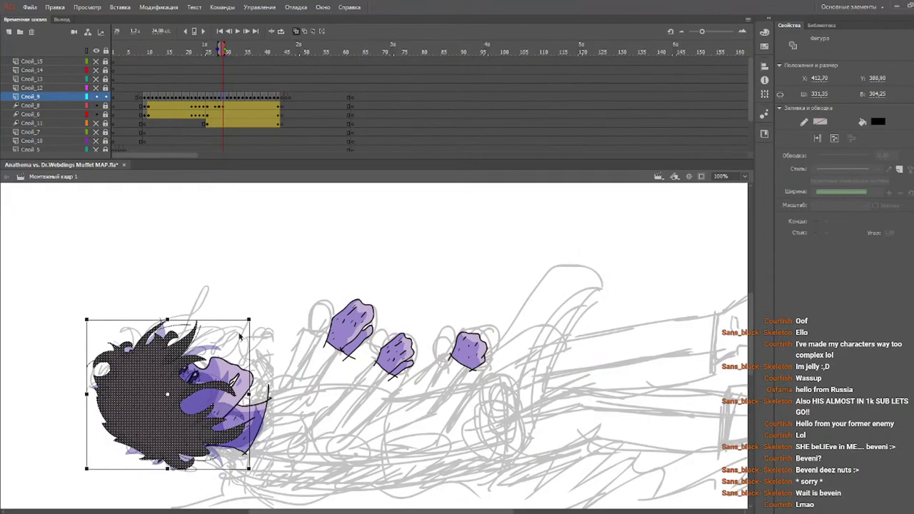
{"action": "left_click_drag", "start_coordinate": [253, 329], "coordinate": [226, 303]}
{"action": "left_click_drag", "start_coordinate": [161, 419], "coordinate": [165, 419]}
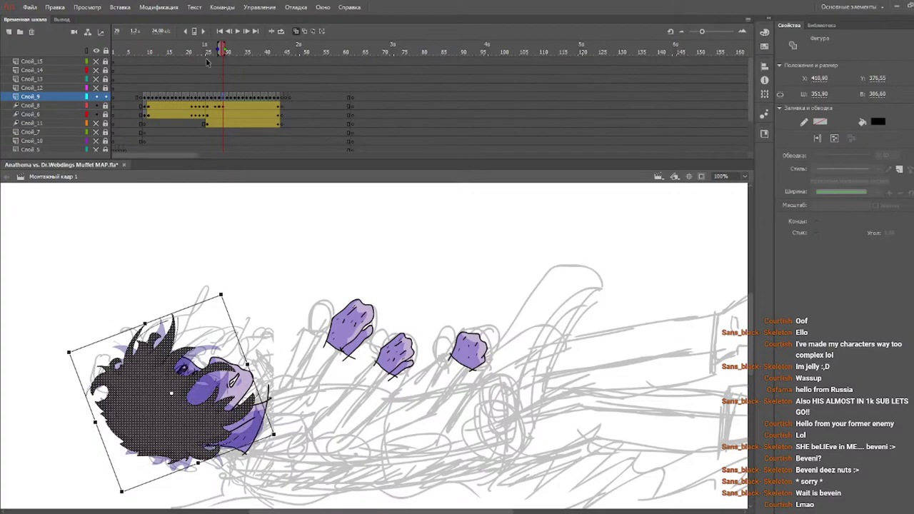
- Move the hair on frame 30 onto the head, rotate it counterclockwise, and nudge it into alignment
{"action": "key", "text": "period"}
{"action": "left_click_drag", "start_coordinate": [503, 311], "coordinate": [183, 389]}
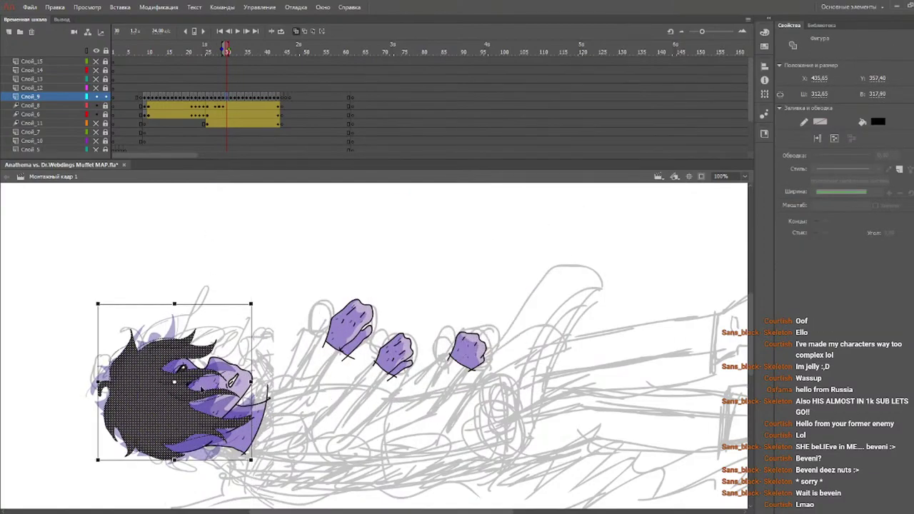
{"action": "left_click", "coordinate": [244, 336]}
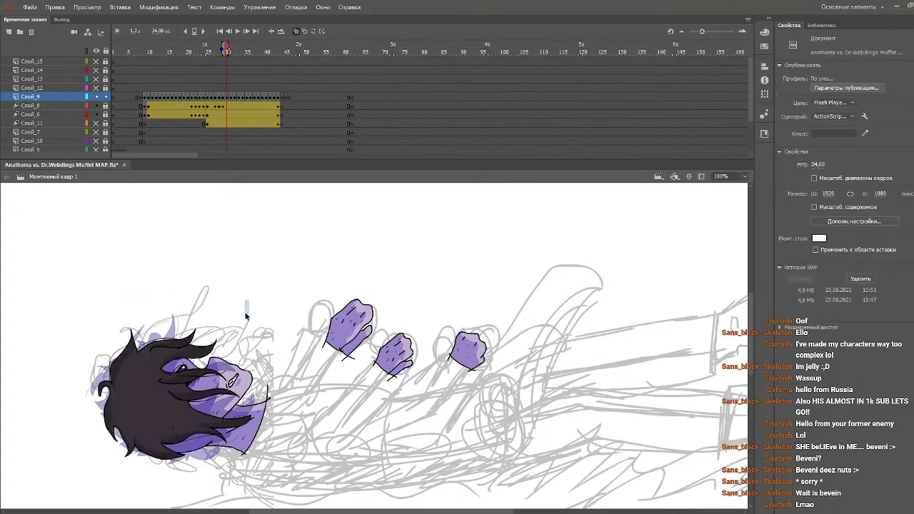
{"action": "left_click_drag", "start_coordinate": [247, 305], "coordinate": [88, 500]}
{"action": "left_click_drag", "start_coordinate": [307, 292], "coordinate": [4, 509]}
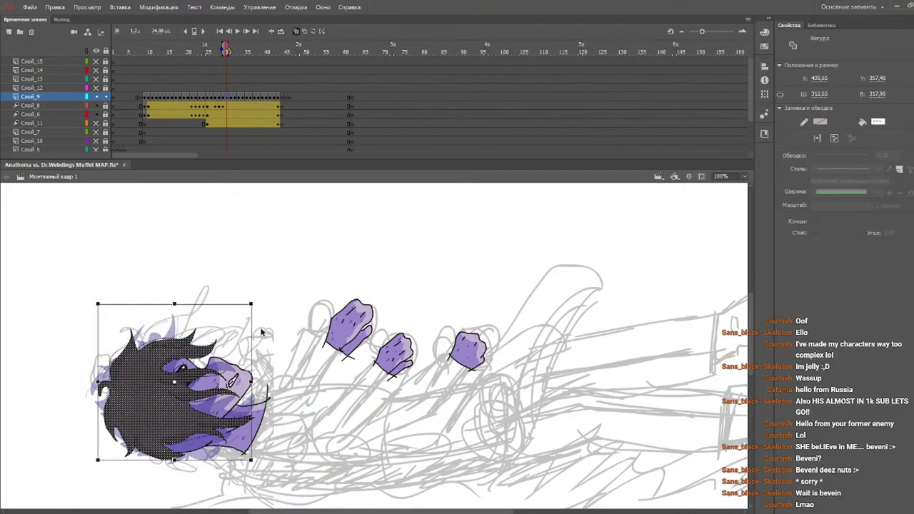
{"action": "left_click_drag", "start_coordinate": [258, 317], "coordinate": [230, 301]}
{"action": "mouse_move", "coordinate": [177, 418]}
{"action": "left_mouse_down"}
{"action": "mouse_move", "coordinate": [169, 420]}
{"action": "mouse_move", "coordinate": [182, 411]}
{"action": "left_mouse_up"}
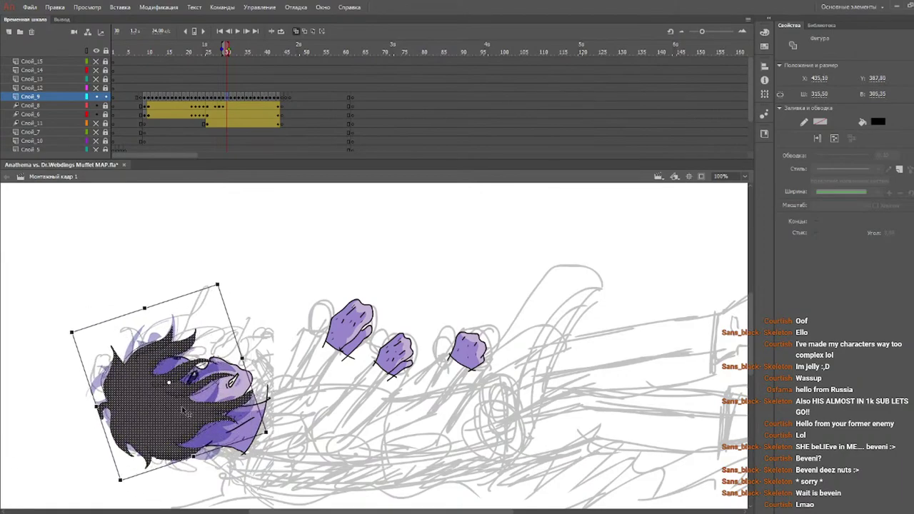
- Move the hair on frames 31 and 32 of Слой_9 onto the lying head, rotating each drawing counterclockwise to match its tilt
{"action": "key", "text": "period"}
{"action": "left_click_drag", "start_coordinate": [504, 316], "coordinate": [168, 417]}
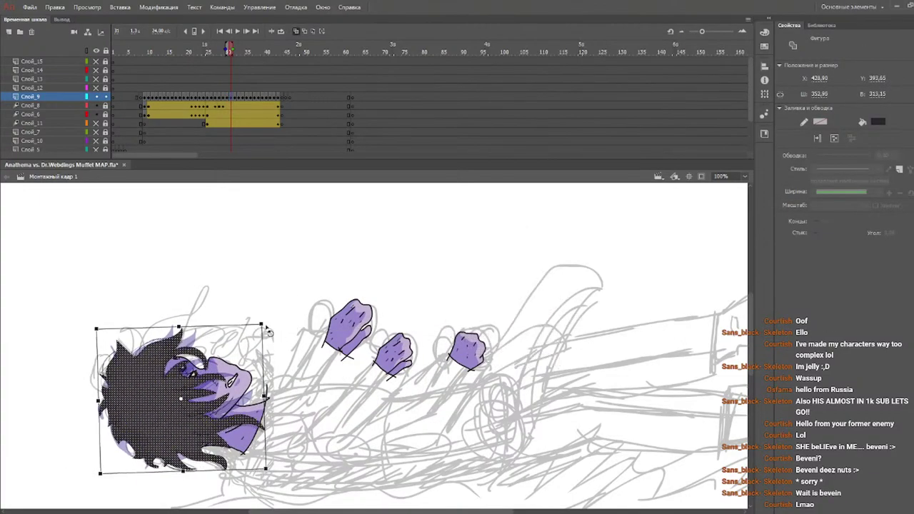
{"action": "left_click_drag", "start_coordinate": [269, 331], "coordinate": [234, 312]}
{"action": "left_click_drag", "start_coordinate": [175, 427], "coordinate": [172, 424]}
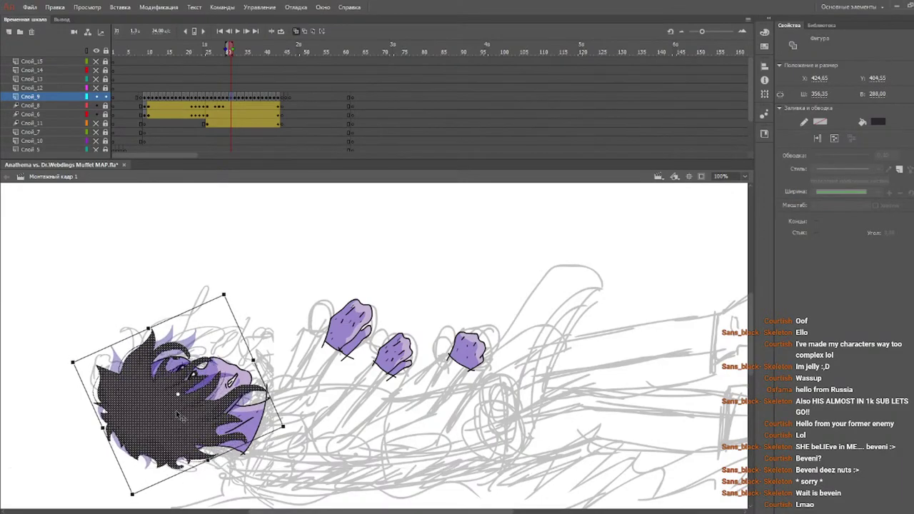
{"action": "key", "text": "."}
{"action": "left_click_drag", "start_coordinate": [472, 323], "coordinate": [135, 428]}
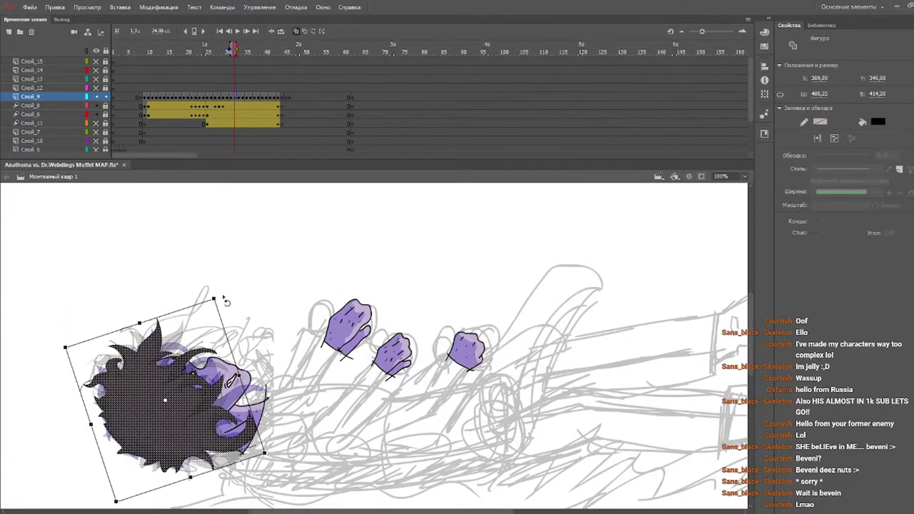
{"action": "left_click_drag", "start_coordinate": [199, 420], "coordinate": [203, 421]}
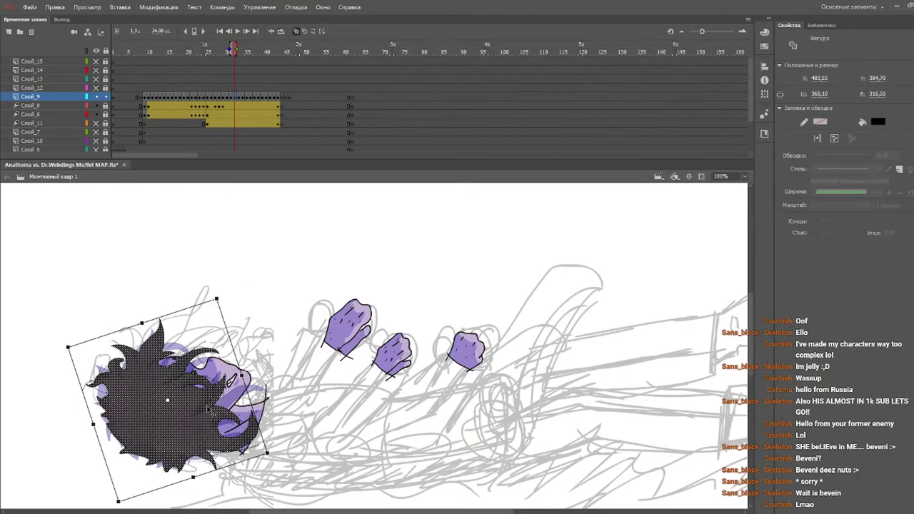
- Place the hair on frame 33 over the head, rotate it counterclockwise, and nudge it into alignment
{"action": "key", "text": "."}
{"action": "left_click_drag", "start_coordinate": [488, 309], "coordinate": [147, 413]}
{"action": "left_click_drag", "start_coordinate": [237, 317], "coordinate": [221, 306]}
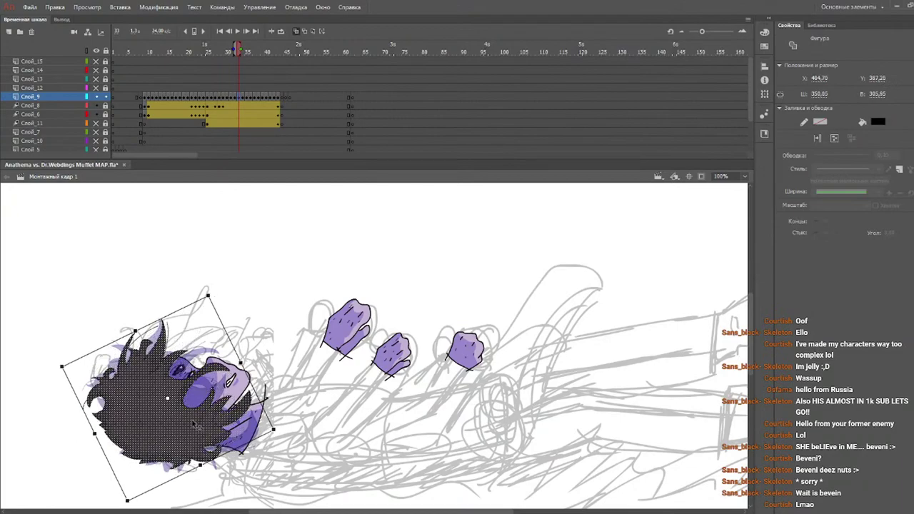
{"action": "left_click_drag", "start_coordinate": [195, 424], "coordinate": [202, 427]}
- Select the whole hair drawing on frame 34, move it onto the head, and rotate it counterclockwise to fit
{"action": "left_click_drag", "start_coordinate": [214, 45], "coordinate": [249, 71]}
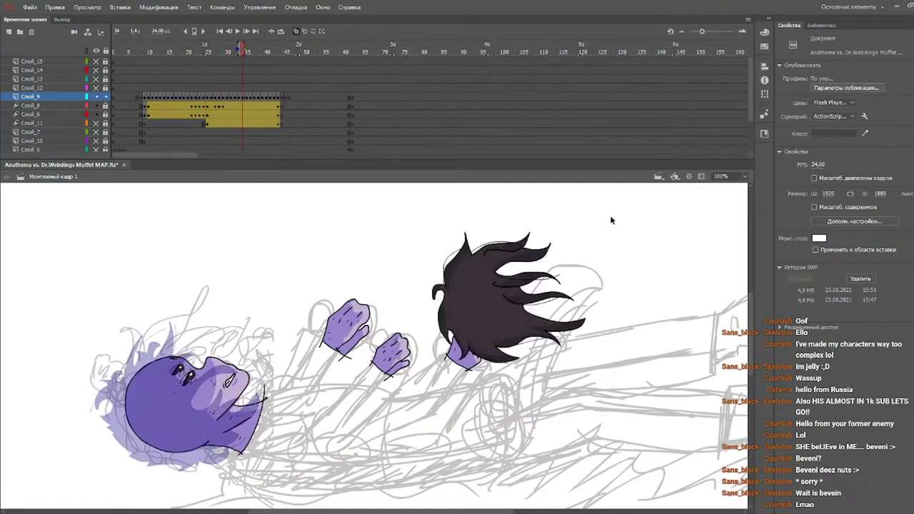
{"action": "left_click_drag", "start_coordinate": [611, 210], "coordinate": [344, 456]}
{"action": "left_click_drag", "start_coordinate": [492, 301], "coordinate": [164, 401]}
{"action": "left_click_drag", "start_coordinate": [236, 318], "coordinate": [212, 300]}
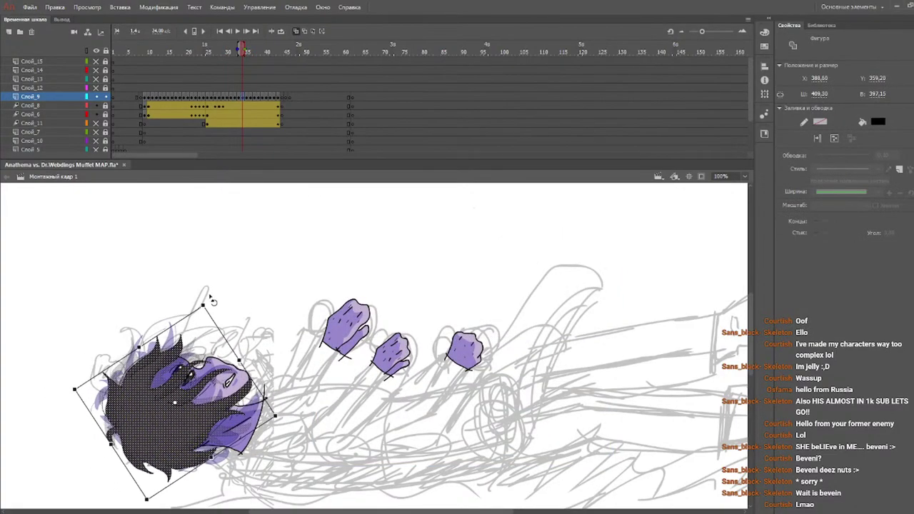
{"action": "left_click_drag", "start_coordinate": [188, 399], "coordinate": [189, 389]}
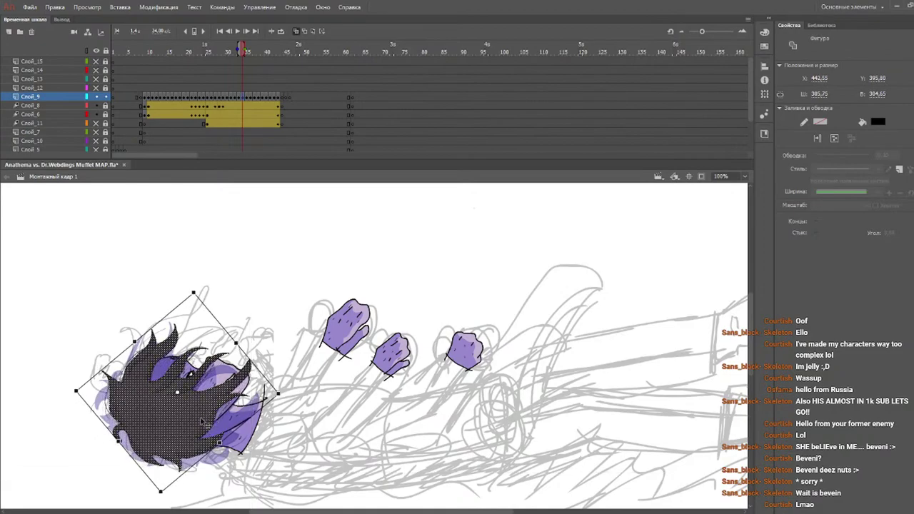
- Move the hair on frame 35 onto the head, rotate it counterclockwise, and fine-tune its position
{"action": "key", "text": "period"}
{"action": "left_click_drag", "start_coordinate": [487, 300], "coordinate": [156, 402]}
{"action": "left_click_drag", "start_coordinate": [278, 340], "coordinate": [250, 293]}
{"action": "left_click_drag", "start_coordinate": [202, 428], "coordinate": [201, 424]}
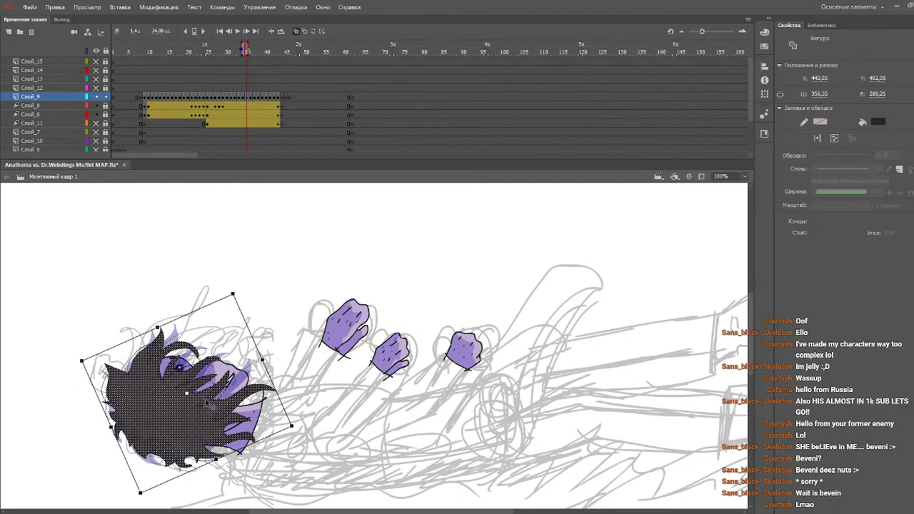
- Align the hair on frames 36 and 37 with the lying head by moving each drawing and rotating it counterclockwise
{"action": "key", "text": "."}
{"action": "left_click_drag", "start_coordinate": [471, 332], "coordinate": [136, 431]}
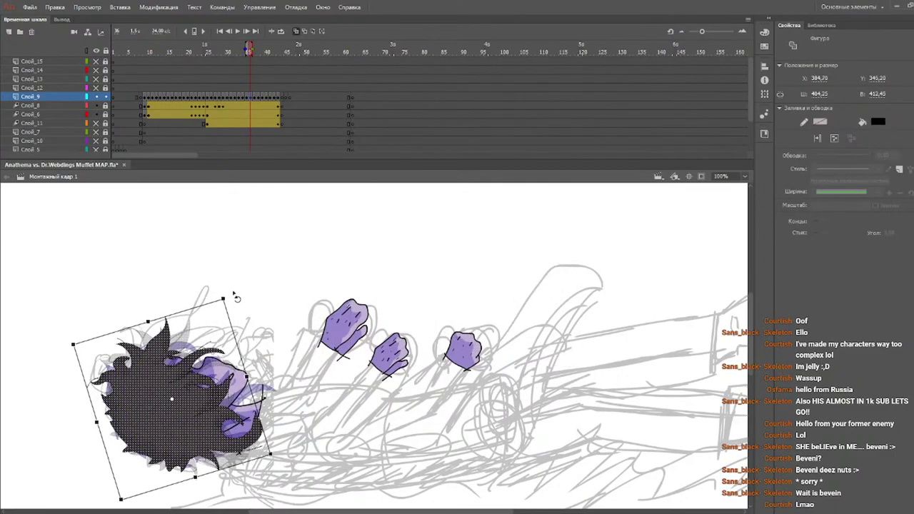
{"action": "left_click_drag", "start_coordinate": [198, 423], "coordinate": [201, 425]}
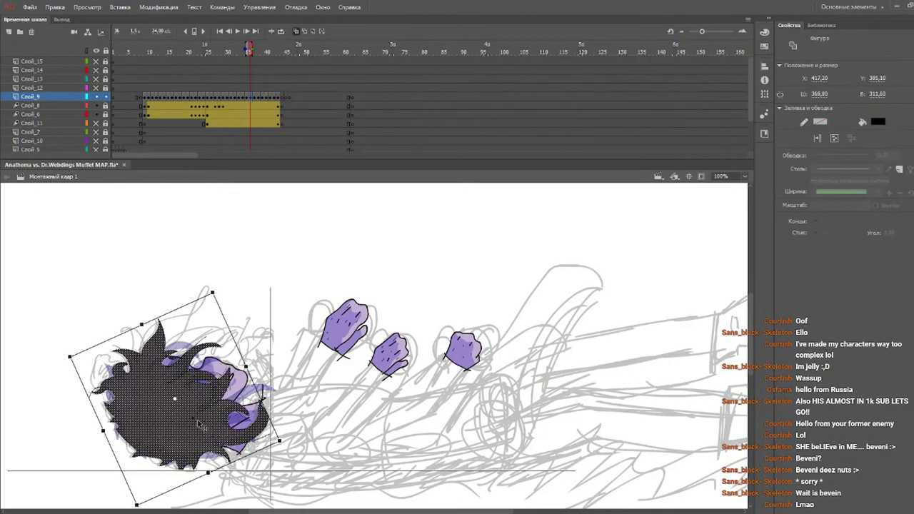
{"action": "key", "text": "."}
{"action": "left_click_drag", "start_coordinate": [490, 314], "coordinate": [142, 395]}
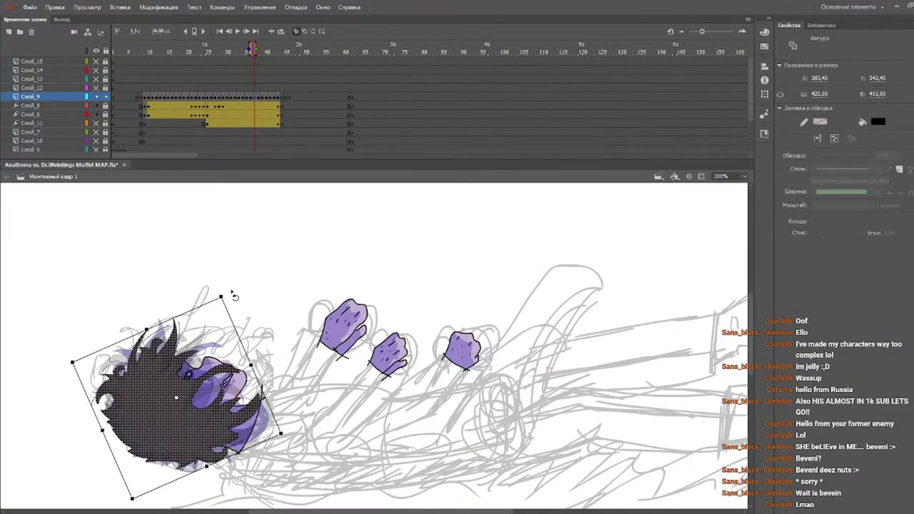
{"action": "left_click_drag", "start_coordinate": [211, 425], "coordinate": [208, 425]}
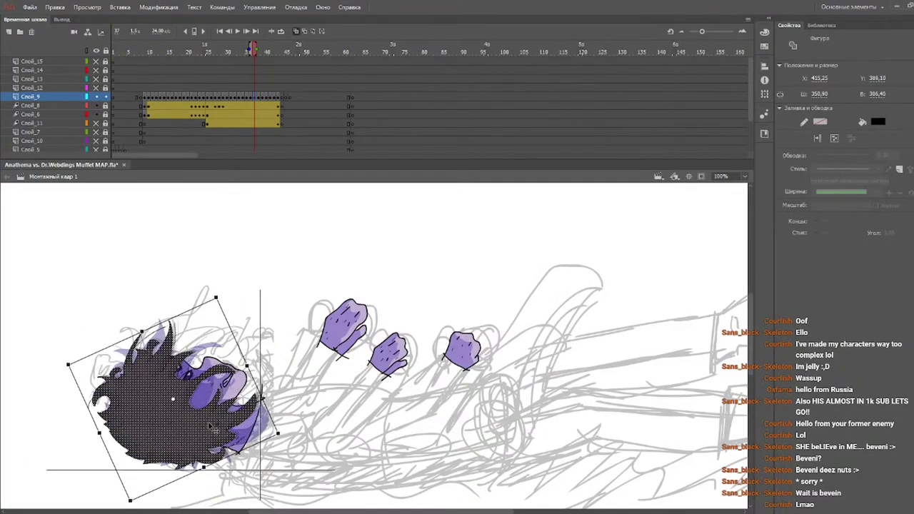
- Select the whole hair drawing on frame 38, place it over the head, and rotate it counterclockwise to match the tilt
{"action": "left_click_drag", "start_coordinate": [233, 52], "coordinate": [262, 64]}
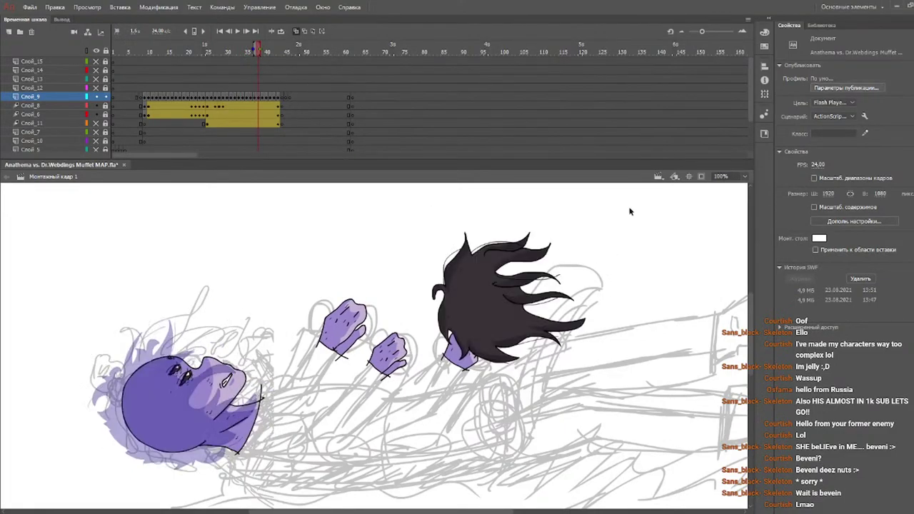
{"action": "left_click_drag", "start_coordinate": [631, 197], "coordinate": [308, 478]}
{"action": "left_click_drag", "start_coordinate": [480, 318], "coordinate": [135, 417]}
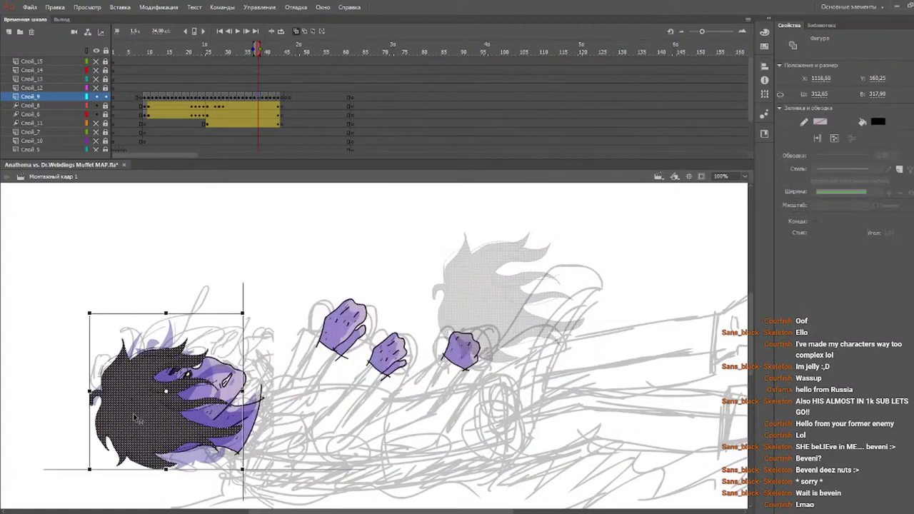
{"action": "left_click_drag", "start_coordinate": [247, 317], "coordinate": [216, 285]}
{"action": "left_click_drag", "start_coordinate": [172, 438], "coordinate": [168, 434]}
- Move the hair on frame 39 onto the head, rotate it counterclockwise, and adjust its position
{"action": "key", "text": "."}
{"action": "key", "text": "ctrl+shift+v"}
{"action": "left_click_drag", "start_coordinate": [491, 312], "coordinate": [147, 420]}
{"action": "left_click_drag", "start_coordinate": [261, 334], "coordinate": [229, 306]}
{"action": "left_click_drag", "start_coordinate": [189, 438], "coordinate": [203, 427]}
- Place the hair on frame 40 over the head and rotate it counterclockwise to follow the head's tilt
{"action": "key", "text": "period"}
{"action": "key", "text": "ctrl+shift+v"}
{"action": "left_click_drag", "start_coordinate": [468, 304], "coordinate": [126, 408]}
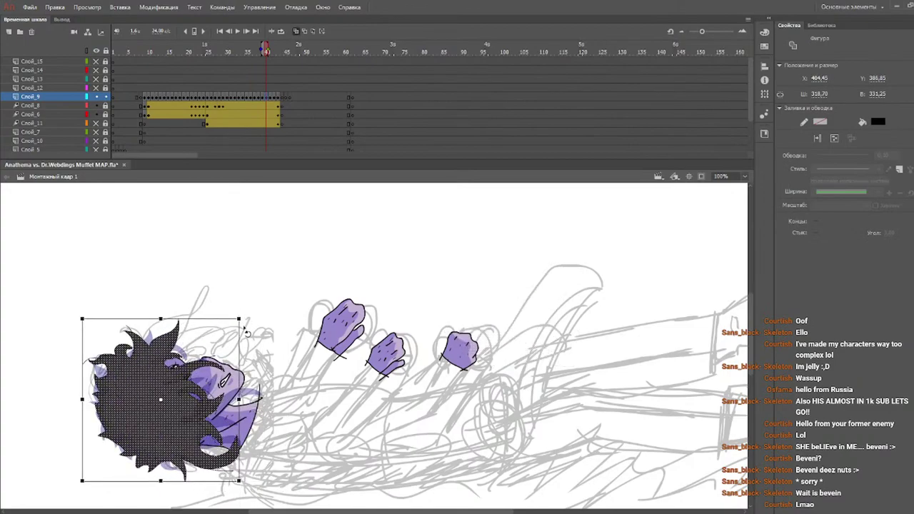
{"action": "left_click_drag", "start_coordinate": [243, 323], "coordinate": [218, 301]}
{"action": "left_click_drag", "start_coordinate": [194, 441], "coordinate": [193, 441]}
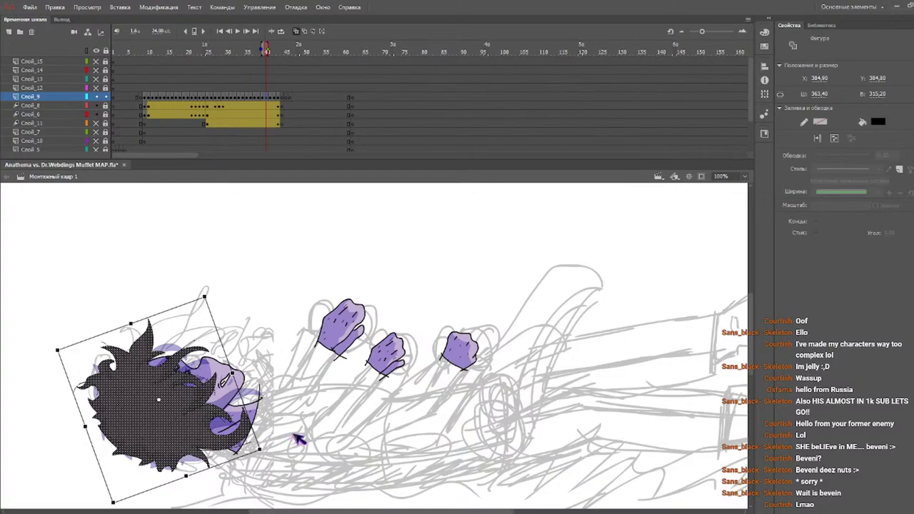
- Move the hair on frames 41 and 42 onto the head, rotate each drawing counterclockwise, and nudge both into alignment
{"action": "key", "text": "period"}
{"action": "left_click_drag", "start_coordinate": [479, 315], "coordinate": [133, 419]}
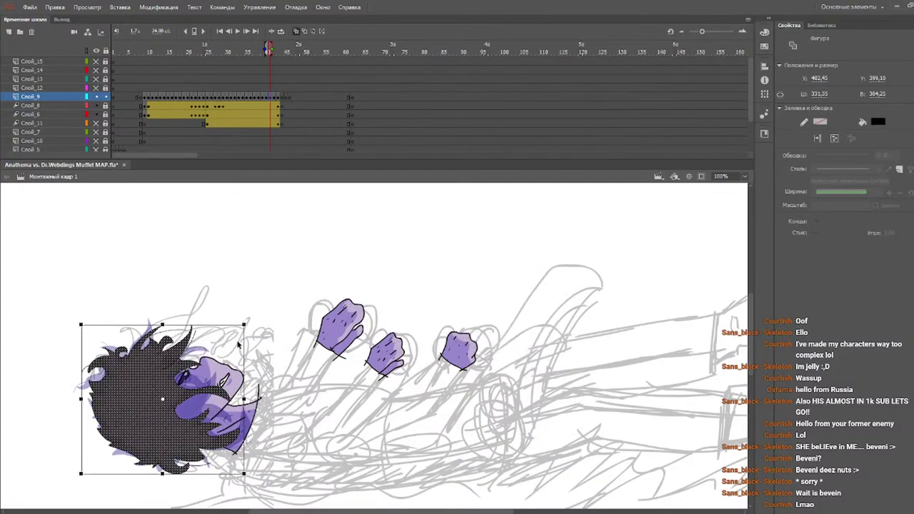
{"action": "left_click_drag", "start_coordinate": [249, 336], "coordinate": [217, 306]}
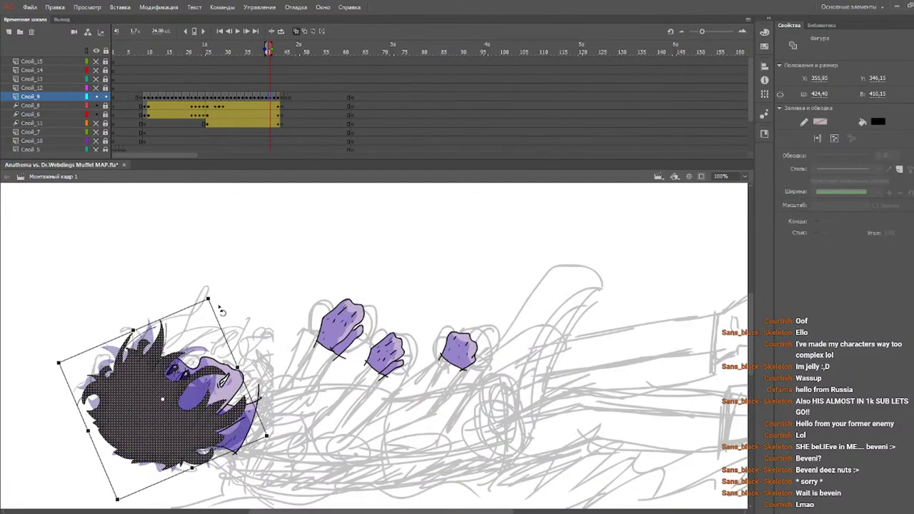
{"action": "left_click_drag", "start_coordinate": [190, 421], "coordinate": [194, 414]}
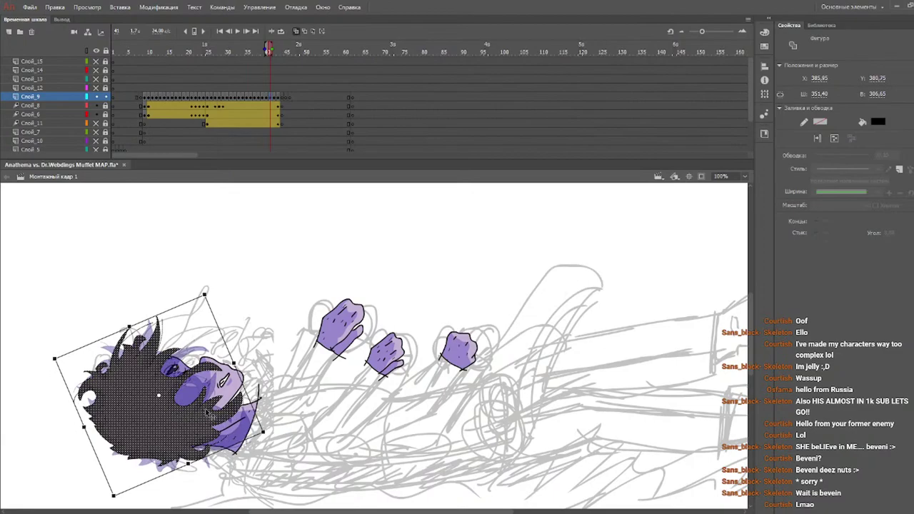
{"action": "key", "text": "."}
{"action": "left_click_drag", "start_coordinate": [477, 302], "coordinate": [129, 402]}
{"action": "left_click_drag", "start_coordinate": [242, 320], "coordinate": [214, 319]}
{"action": "left_click_drag", "start_coordinate": [167, 433], "coordinate": [162, 434]}
- Move the hair drawing on frame 43 onto the lying head
{"action": "key", "text": "period"}
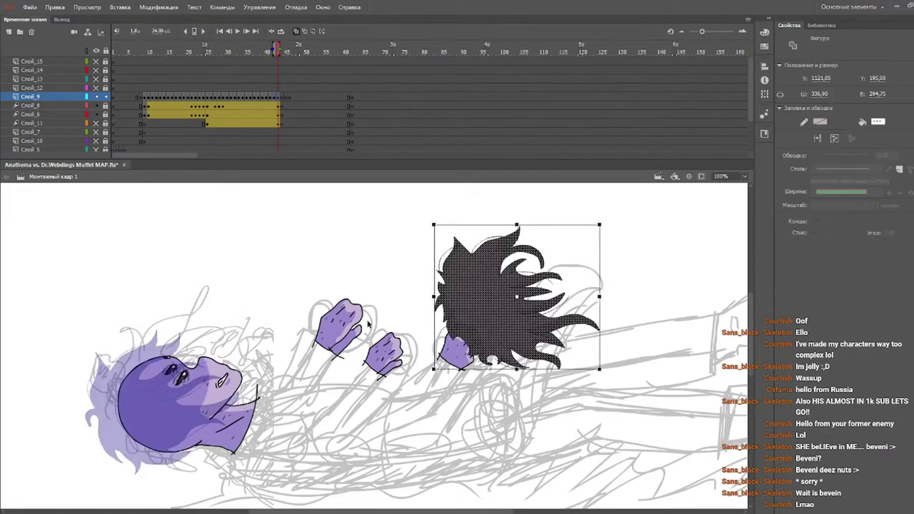
{"action": "left_click_drag", "start_coordinate": [463, 322], "coordinate": [114, 426]}
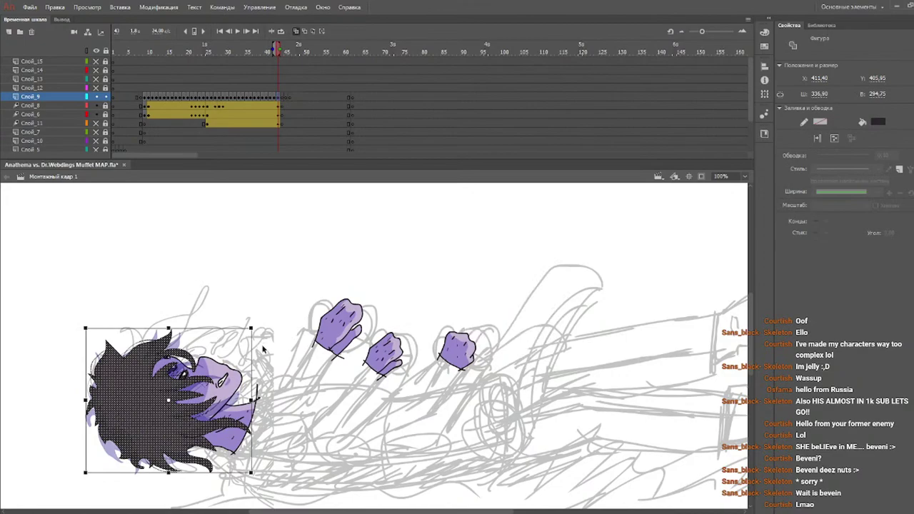
- Rotate the hair counterclockwise and nudge it slightly up on frame 43 of layer Слой_9, and play the animation back
{"action": "left_click_drag", "start_coordinate": [256, 336], "coordinate": [229, 303]}
{"action": "left_click_drag", "start_coordinate": [195, 426], "coordinate": [195, 421]}
{"action": "mouse_move", "coordinate": [164, 47]}
{"action": "left_mouse_down"}
{"action": "mouse_move", "coordinate": [139, 48]}
{"action": "mouse_move", "coordinate": [148, 49]}
{"action": "left_mouse_up"}
{"action": "key", "text": "Return"}
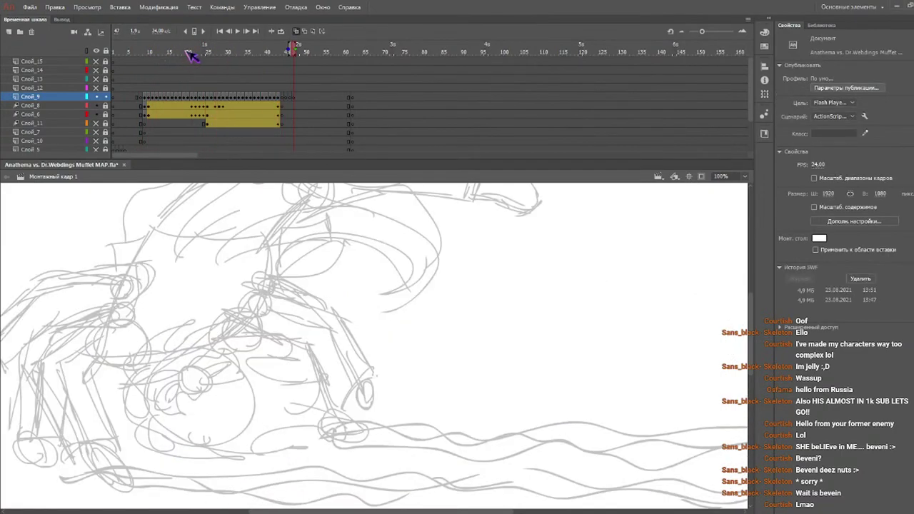
{"action": "left_click", "coordinate": [145, 47]}
{"action": "key", "text": "Return"}
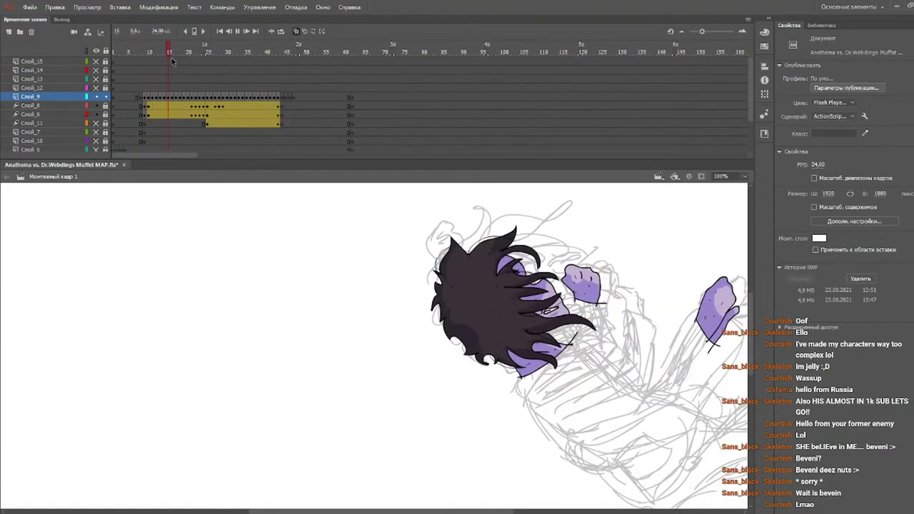
- Shift the hair slightly to the left on frames 37, 36 and 35 of layer Слой_9
{"action": "left_click_drag", "start_coordinate": [187, 51], "coordinate": [262, 60]}
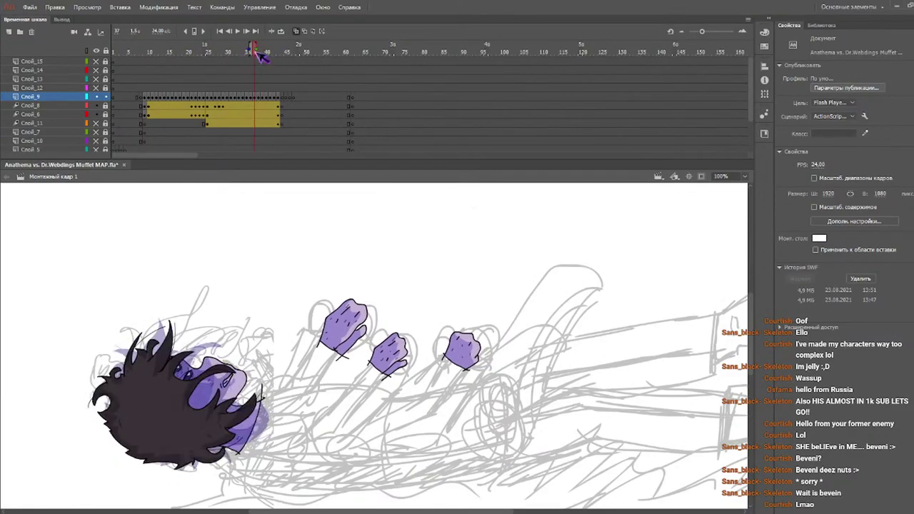
{"action": "left_click_drag", "start_coordinate": [291, 280], "coordinate": [5, 511]}
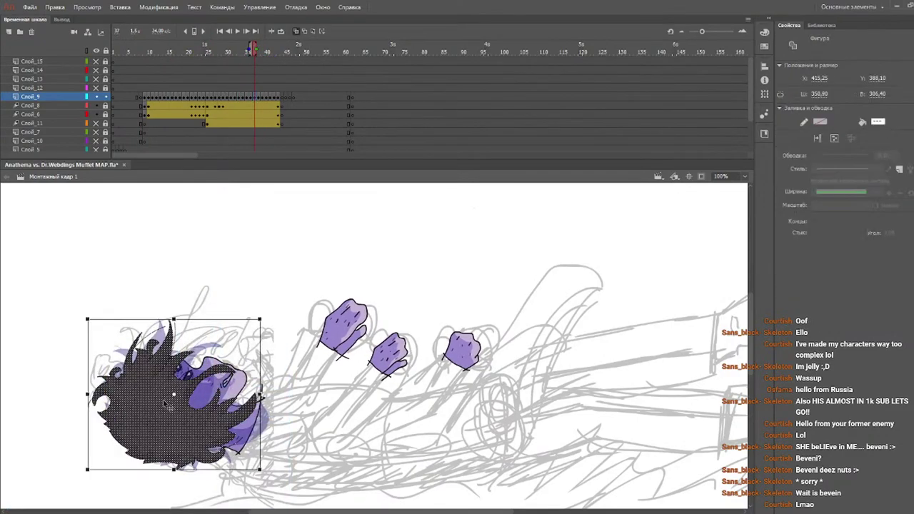
{"action": "left_click_drag", "start_coordinate": [159, 400], "coordinate": [152, 399]}
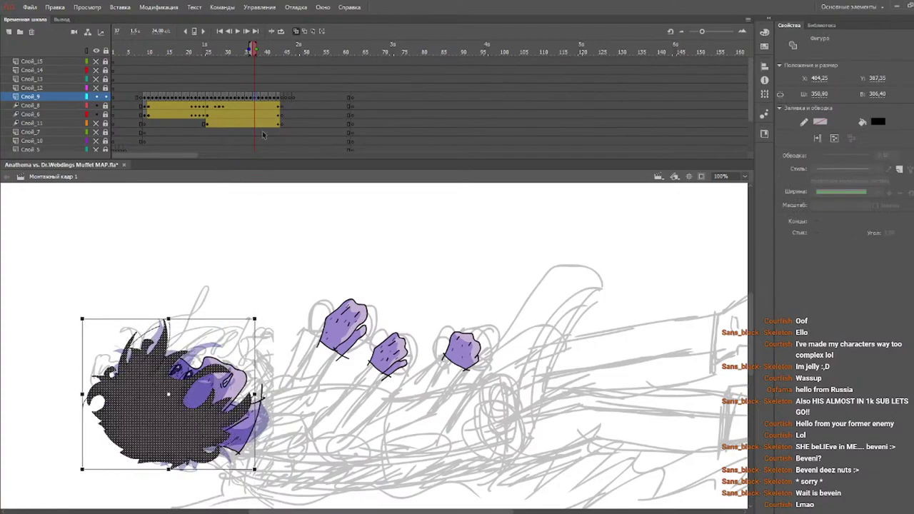
{"action": "mouse_move", "coordinate": [243, 52]}
{"action": "left_mouse_down"}
{"action": "mouse_move", "coordinate": [261, 54]}
{"action": "mouse_move", "coordinate": [248, 51]}
{"action": "left_mouse_up"}
{"action": "left_click_drag", "start_coordinate": [314, 291], "coordinate": [92, 469]}
{"action": "left_click_drag", "start_coordinate": [151, 418], "coordinate": [146, 418]}
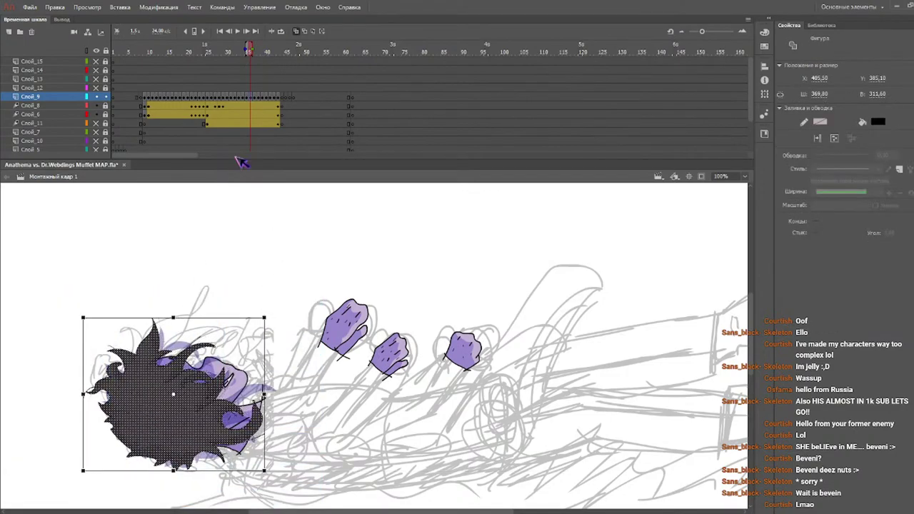
{"action": "left_click", "coordinate": [246, 97]}
{"action": "left_click_drag", "start_coordinate": [155, 416], "coordinate": [144, 417]}
{"action": "left_click", "coordinate": [242, 96]}
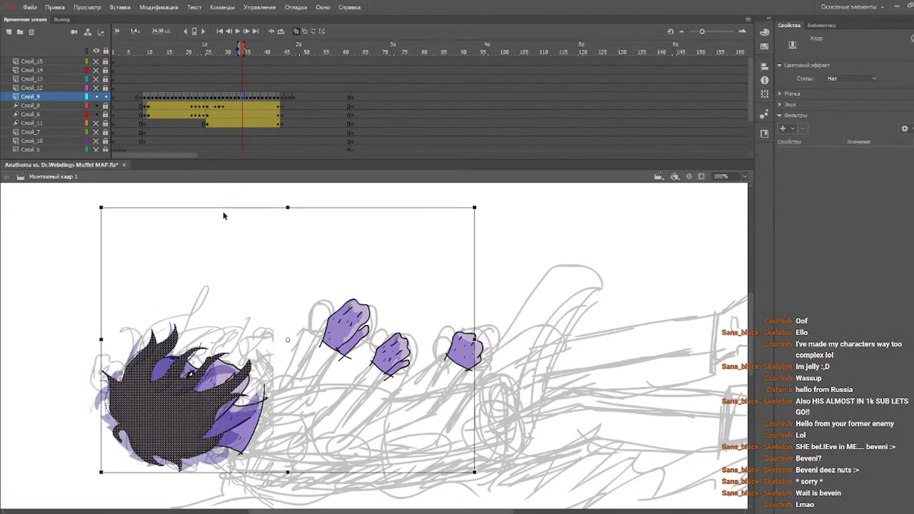
{"action": "left_click", "coordinate": [239, 100]}
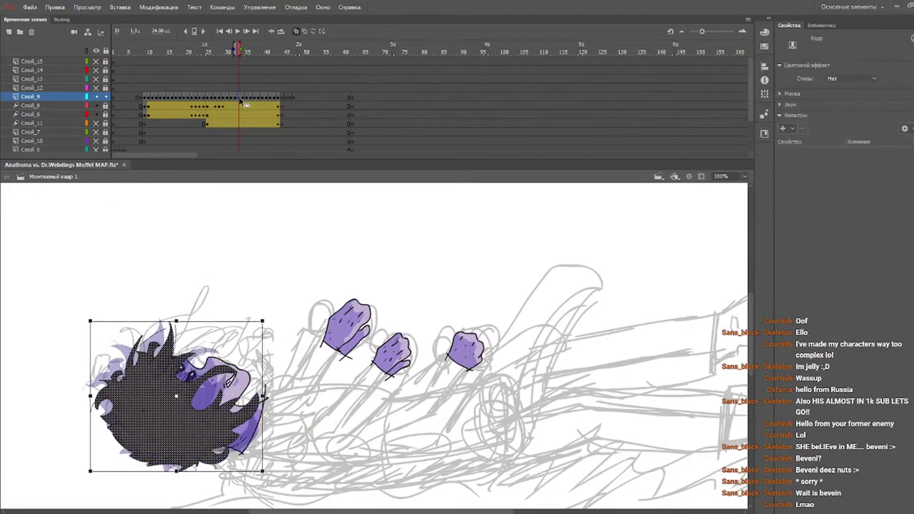
- Play back the falling character's animation and step frame by frame up to frame 40 to check the hair motion
{"action": "left_click", "coordinate": [218, 53]}
{"action": "key", "text": "Return"}
{"action": "left_click_drag", "start_coordinate": [169, 53], "coordinate": [138, 52]}
{"action": "key", "text": "Return"}
{"action": "key", "text": "Return"}
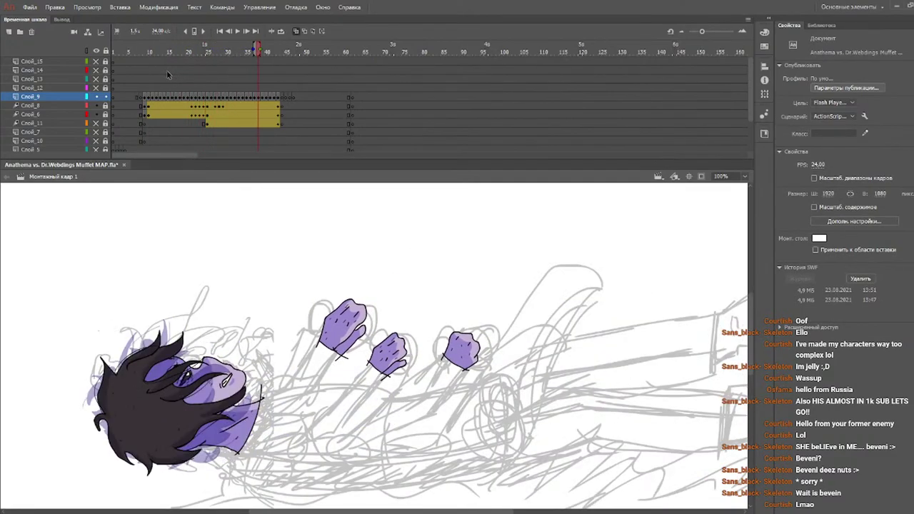
{"action": "left_click", "coordinate": [229, 50]}
{"action": "key", "text": "period"}
{"action": "key", "text": "period"}
{"action": "key", "text": "period"}
{"action": "key", "text": "period"}
{"action": "key", "text": "period"}
{"action": "key", "text": "period"}
{"action": "key", "text": "period"}
{"action": "key", "text": "period"}
{"action": "key", "text": "period"}
{"action": "key", "text": "period"}
{"action": "key", "text": "period"}
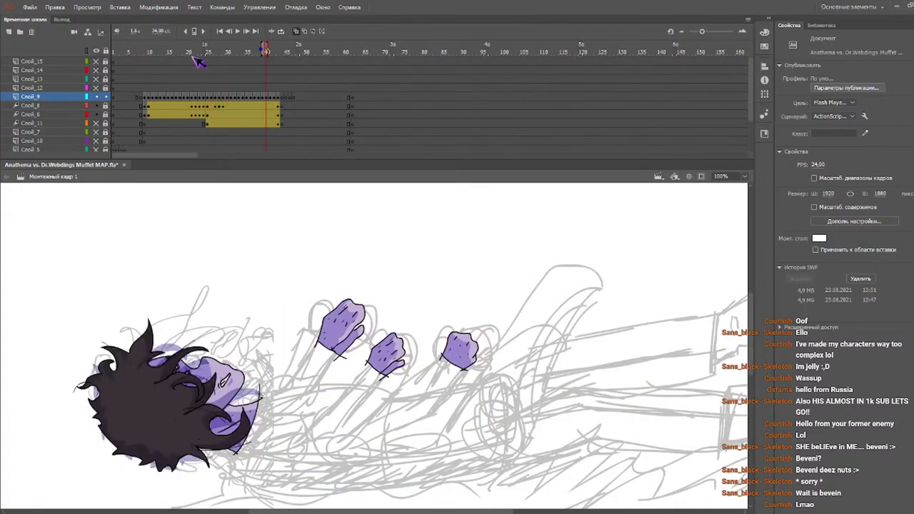
{"action": "left_click", "coordinate": [114, 51]}
{"action": "key", "text": "Return"}
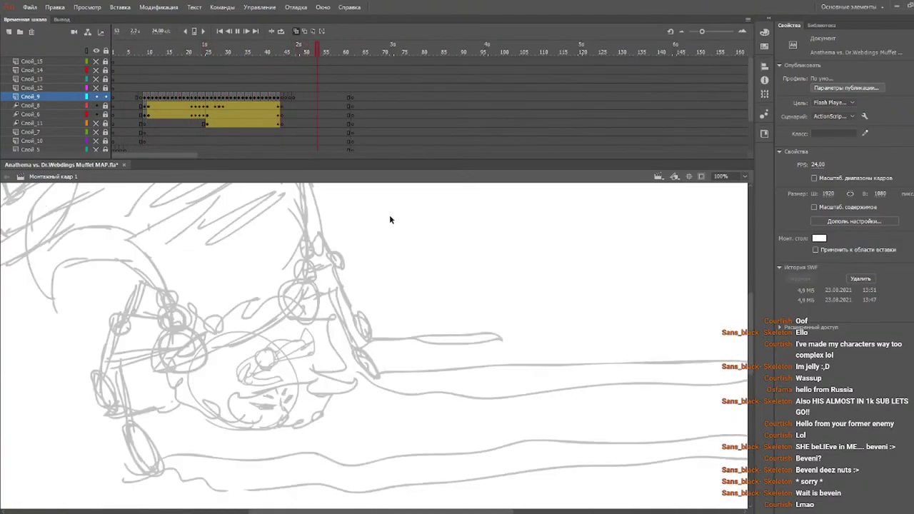
{"action": "left_click_drag", "start_coordinate": [236, 56], "coordinate": [125, 51]}
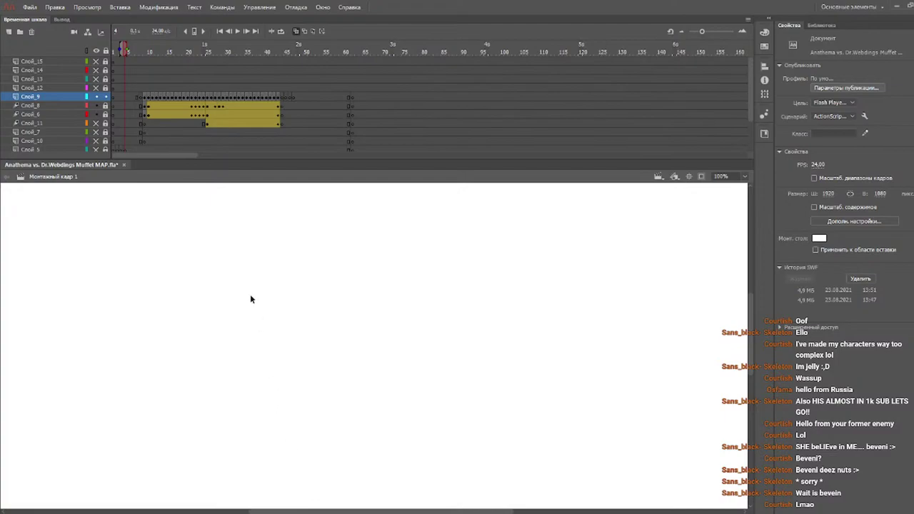
- Hide layers Слой_8, Слой_6 and Слой_9, and move layer Слой_12 directly below Слой_9
{"action": "left_click", "coordinate": [145, 48]}
{"action": "mouse_move", "coordinate": [150, 54]}
{"action": "left_mouse_down"}
{"action": "mouse_move", "coordinate": [172, 51]}
{"action": "mouse_move", "coordinate": [293, 100]}
{"action": "mouse_move", "coordinate": [148, 104]}
{"action": "left_mouse_up"}
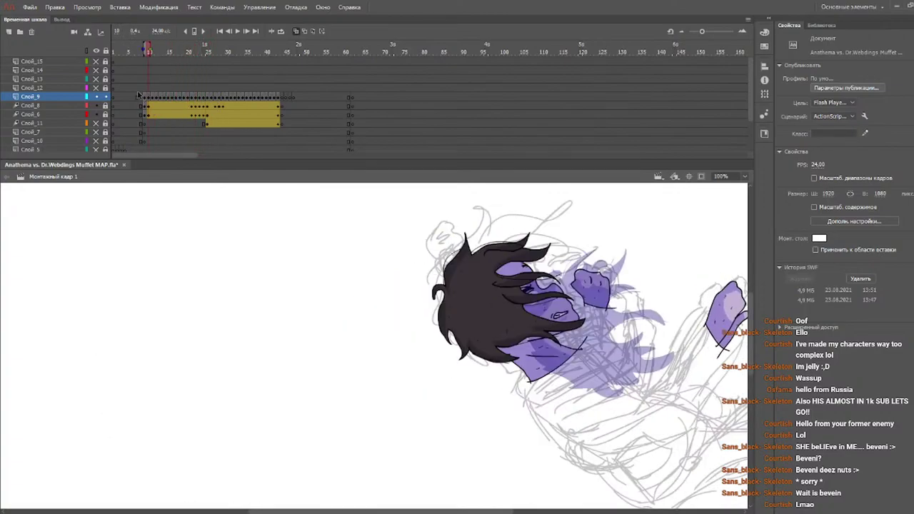
{"action": "left_click", "coordinate": [97, 106]}
{"action": "left_click", "coordinate": [96, 114]}
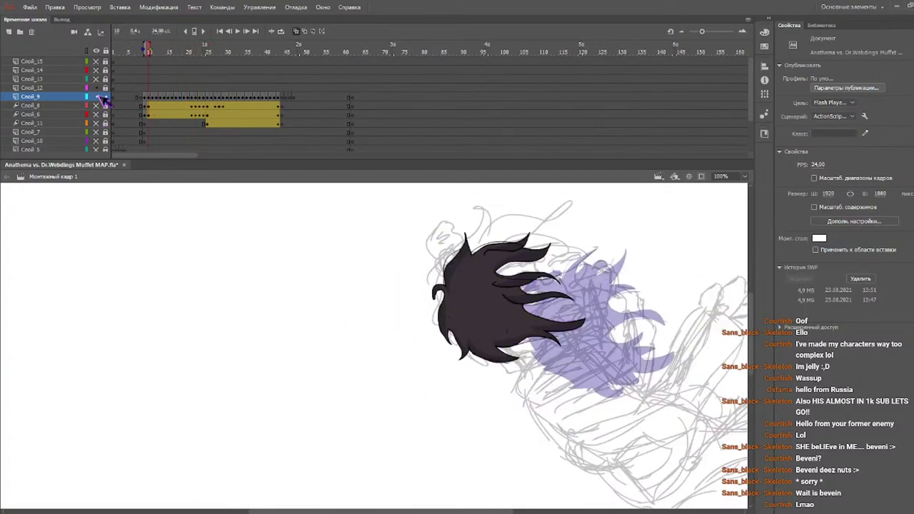
{"action": "left_click", "coordinate": [96, 96]}
{"action": "left_click_drag", "start_coordinate": [74, 87], "coordinate": [82, 100]}
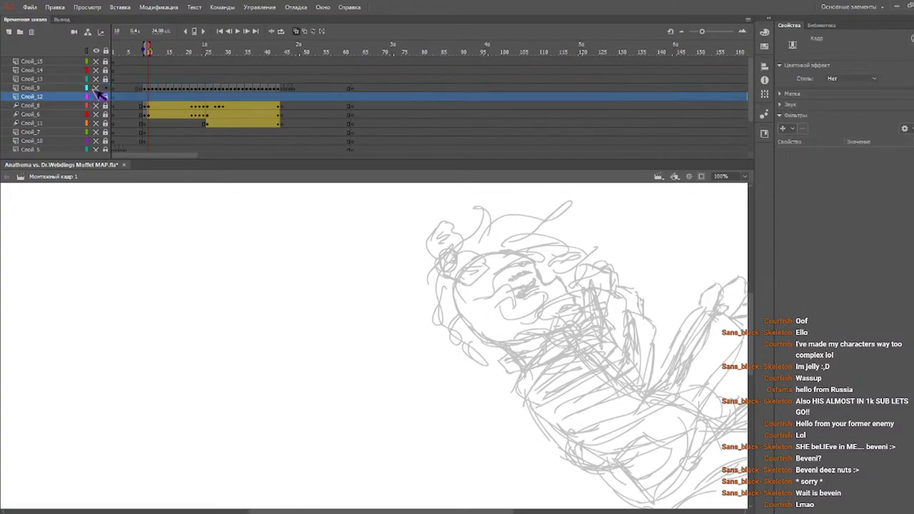
- Insert blank keyframes at frames 9 and 44 on layer Слой_12
{"action": "left_click", "coordinate": [146, 99]}
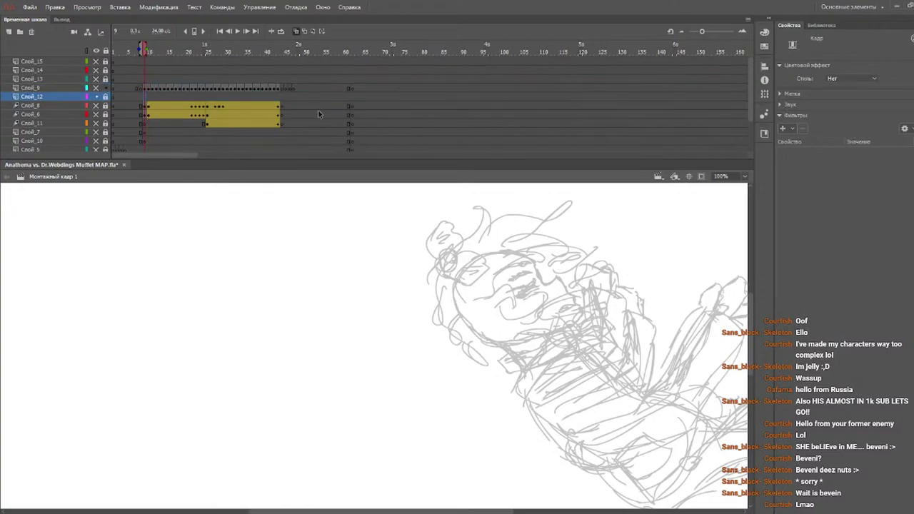
{"action": "left_click", "coordinate": [280, 101]}
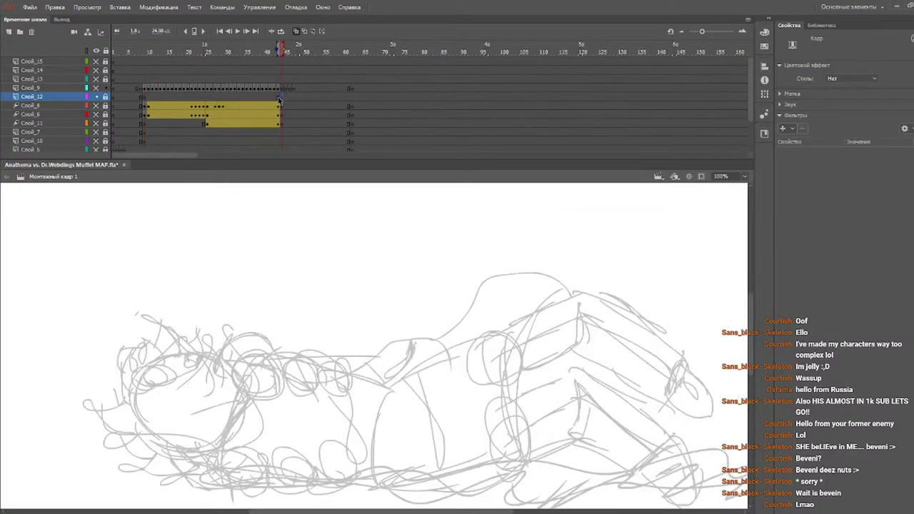
{"action": "left_click_drag", "start_coordinate": [280, 47], "coordinate": [143, 66]}
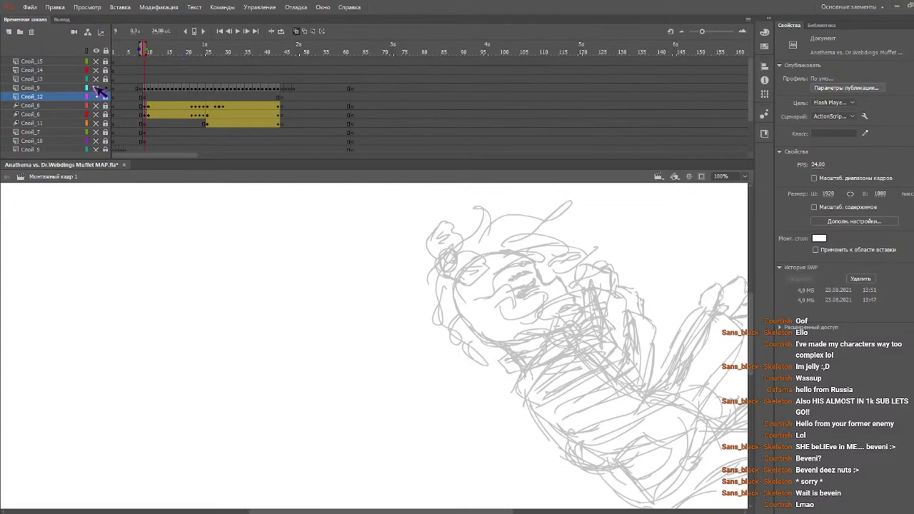
- Show layers Слой_8 and Слой_6 again and go to frame 10 with the character reference art in view
{"action": "left_click", "coordinate": [97, 96]}
{"action": "left_click", "coordinate": [97, 106]}
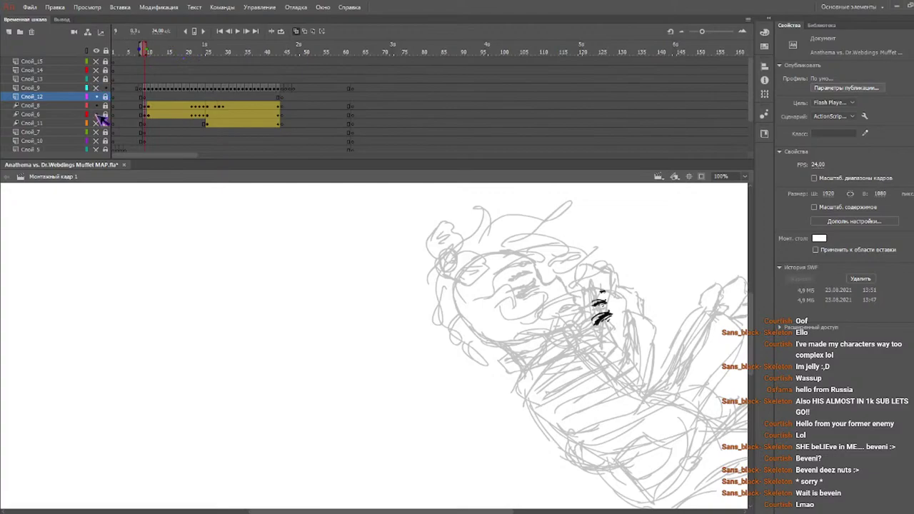
{"action": "left_click", "coordinate": [98, 114]}
{"action": "left_click_drag", "start_coordinate": [375, 511], "coordinate": [135, 511]}
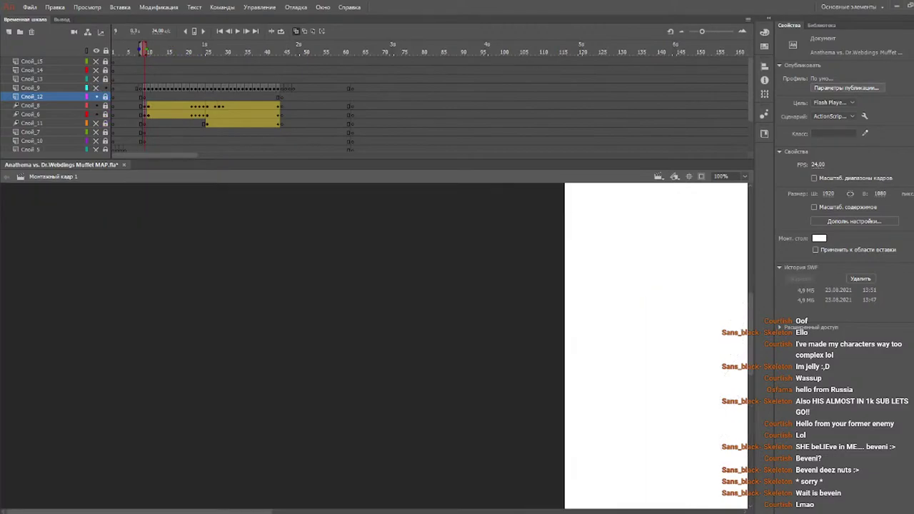
{"action": "left_click", "coordinate": [383, 512]}
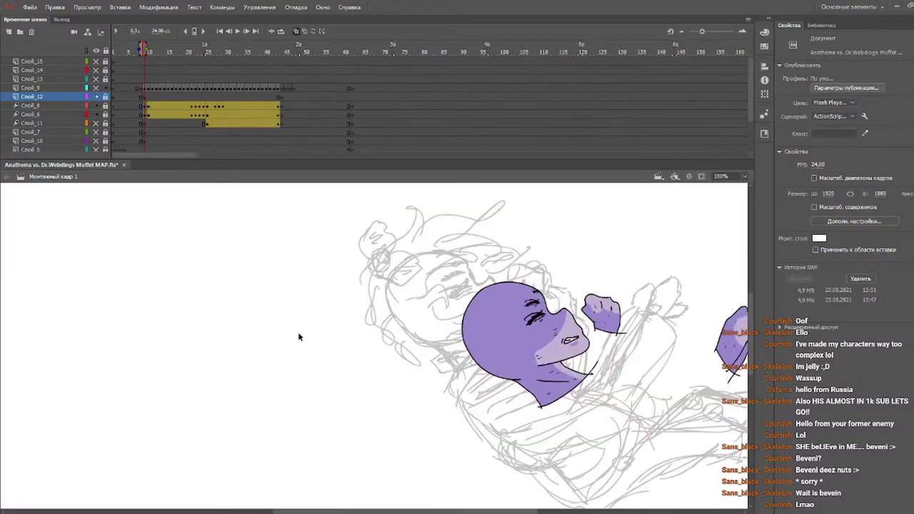
{"action": "left_click_drag", "start_coordinate": [154, 53], "coordinate": [147, 49]}
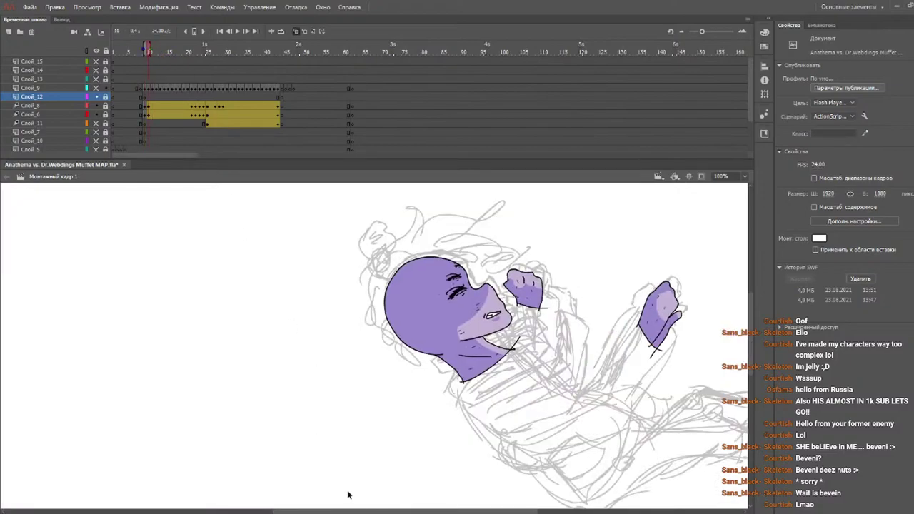
{"action": "left_click_drag", "start_coordinate": [407, 511], "coordinate": [489, 511]}
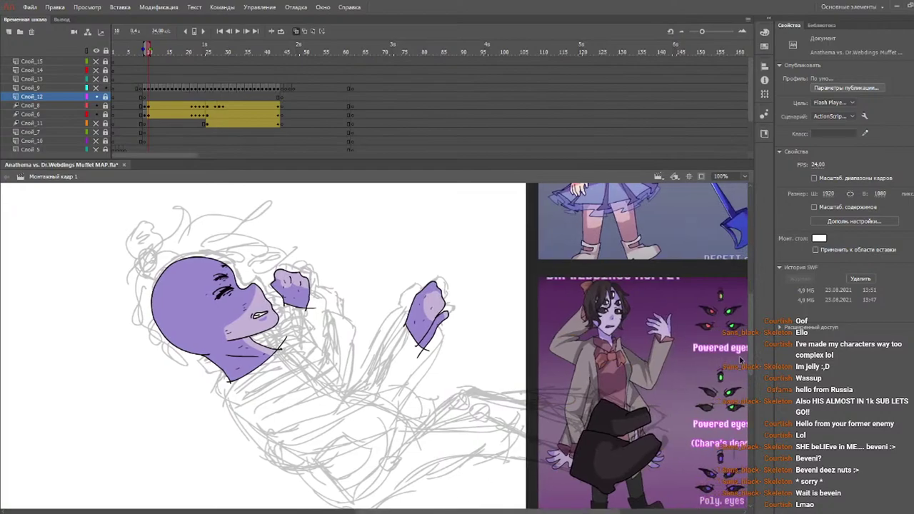
{"action": "scroll", "coordinate": [754, 356], "scroll_direction": "down", "scroll_amount": 5}
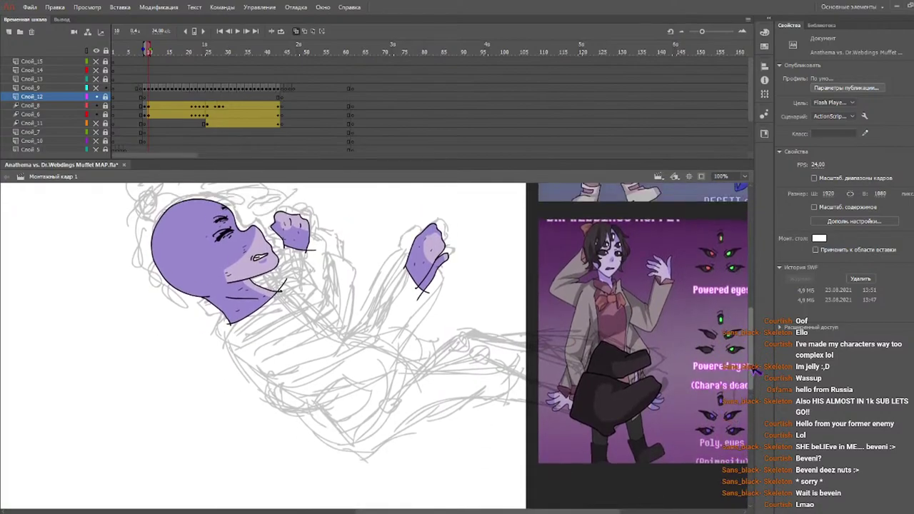
- Set the brush to a black fill with size 2 and unlock layer Слой_12
{"action": "key", "text": "b"}
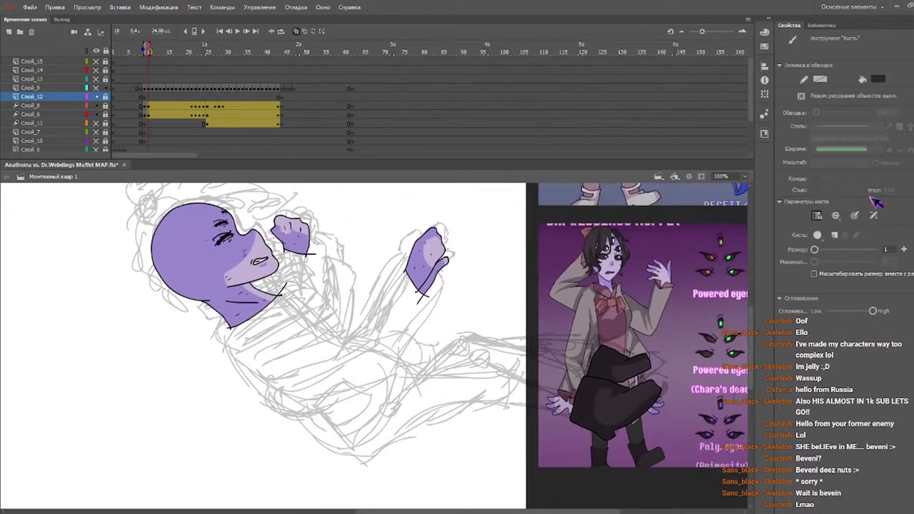
{"action": "left_click", "coordinate": [878, 79]}
{"action": "left_click", "coordinate": [728, 109]}
{"action": "left_click", "coordinate": [888, 249]}
{"action": "type", "text": "2"}
{"action": "key", "text": "Return"}
{"action": "left_click", "coordinate": [106, 97]}
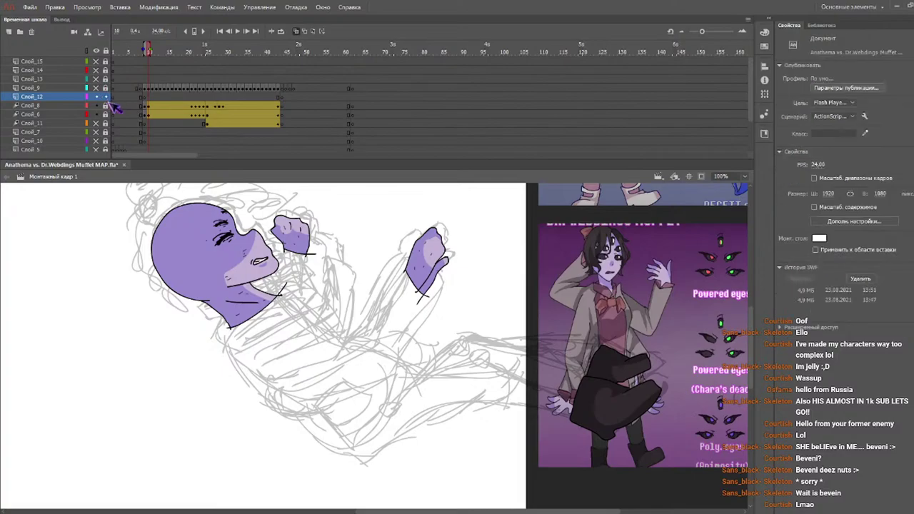
- Examine the rough body sketch on frame 10 with layers Слой_8 and Слой_6 temporarily hidden
{"action": "left_click", "coordinate": [96, 105]}
{"action": "left_click", "coordinate": [96, 114]}
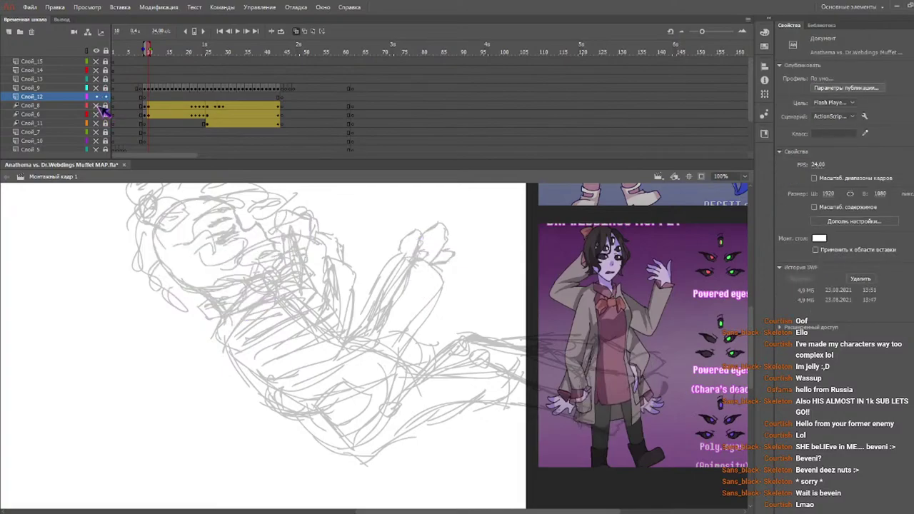
{"action": "left_click", "coordinate": [96, 106]}
{"action": "left_click", "coordinate": [96, 114]}
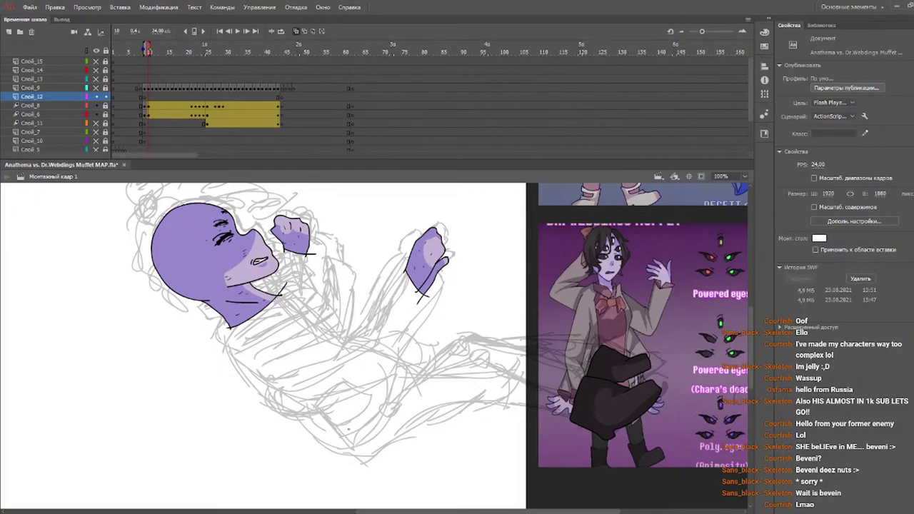
{"action": "left_click_drag", "start_coordinate": [317, 207], "coordinate": [284, 274]}
{"action": "left_click", "coordinate": [80, 115]}
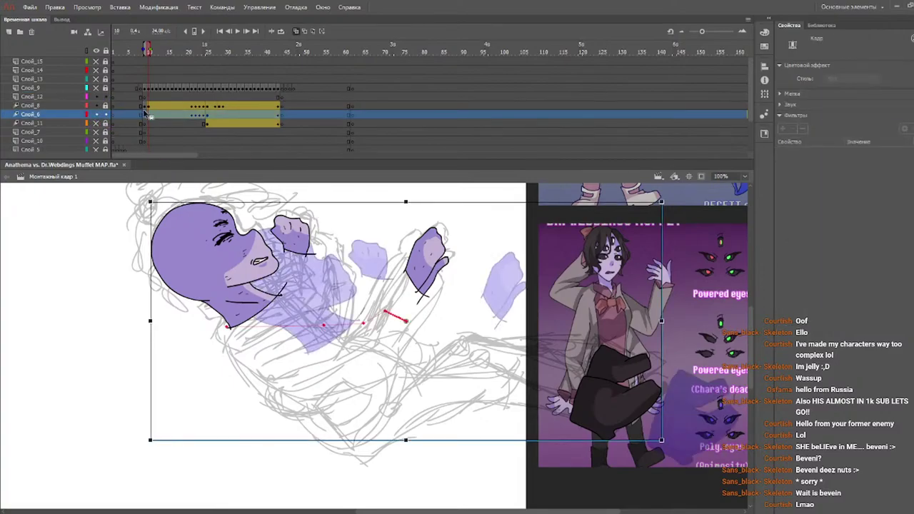
{"action": "left_click", "coordinate": [144, 114]}
{"action": "left_click", "coordinate": [418, 223]}
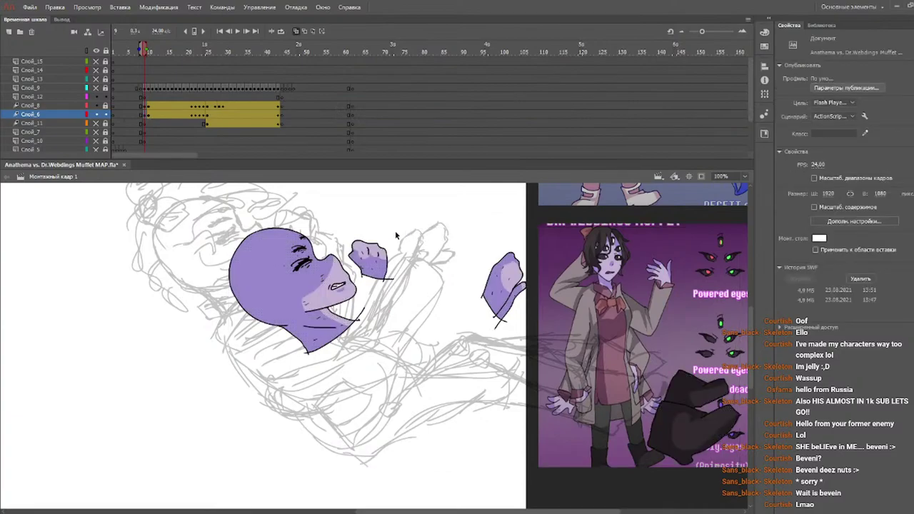
{"action": "left_click_drag", "start_coordinate": [401, 230], "coordinate": [347, 288]}
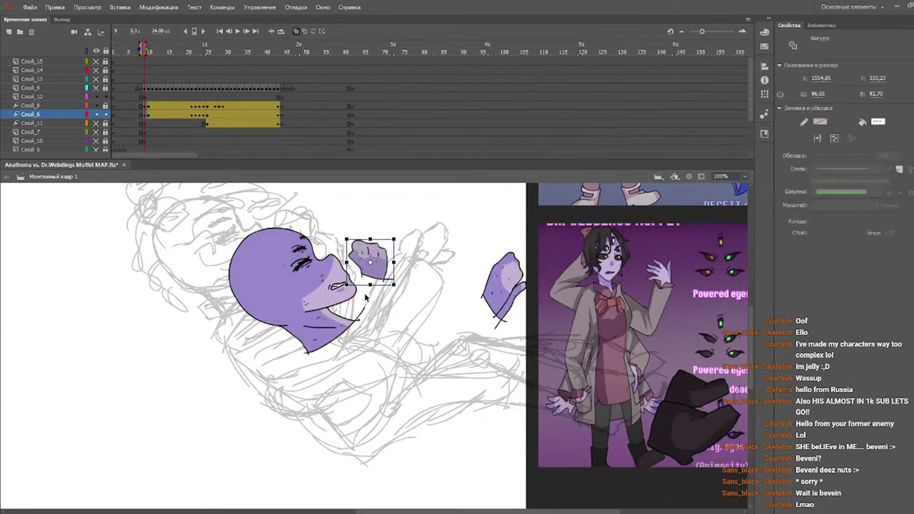
{"action": "left_click_drag", "start_coordinate": [155, 48], "coordinate": [149, 49]}
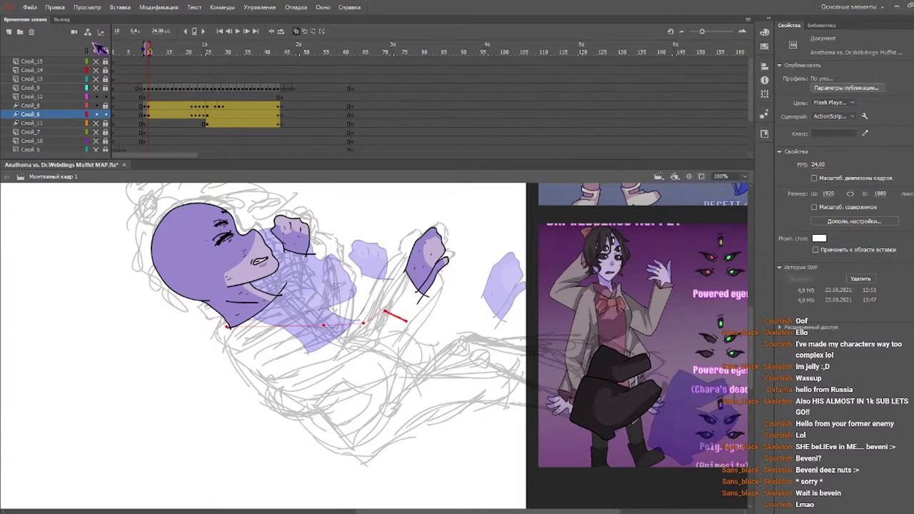
{"action": "left_click", "coordinate": [145, 51]}
{"action": "left_click", "coordinate": [147, 52]}
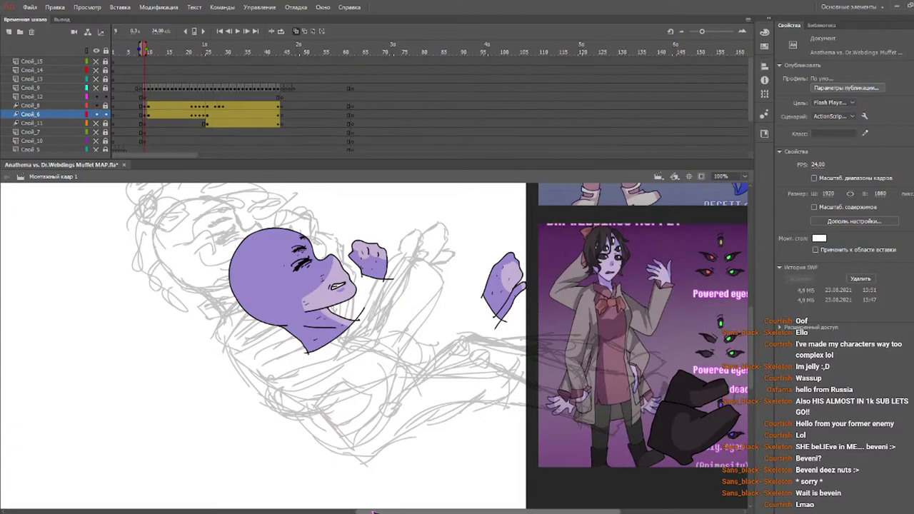
- On frame 10 of layer Слой_12, ink the coat cuff below the hand beside the face and the sleeve's inner edge
{"action": "left_click_drag", "start_coordinate": [359, 511], "coordinate": [375, 511]}
{"action": "left_click", "coordinate": [96, 114]}
{"action": "left_click", "coordinate": [96, 114]}
{"action": "left_click", "coordinate": [80, 97]}
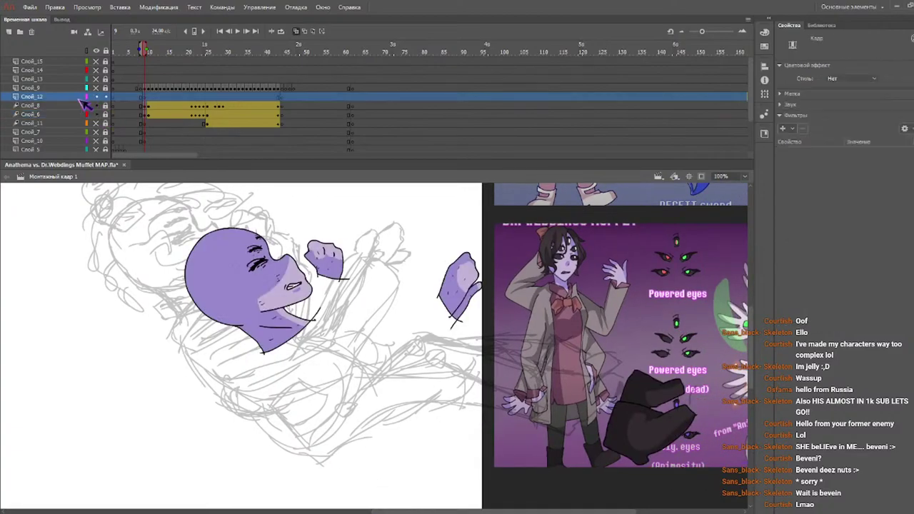
{"action": "mouse_move", "coordinate": [147, 51]}
{"action": "left_mouse_down"}
{"action": "mouse_move", "coordinate": [157, 48]}
{"action": "mouse_move", "coordinate": [148, 49]}
{"action": "left_mouse_up"}
{"action": "key", "text": "b"}
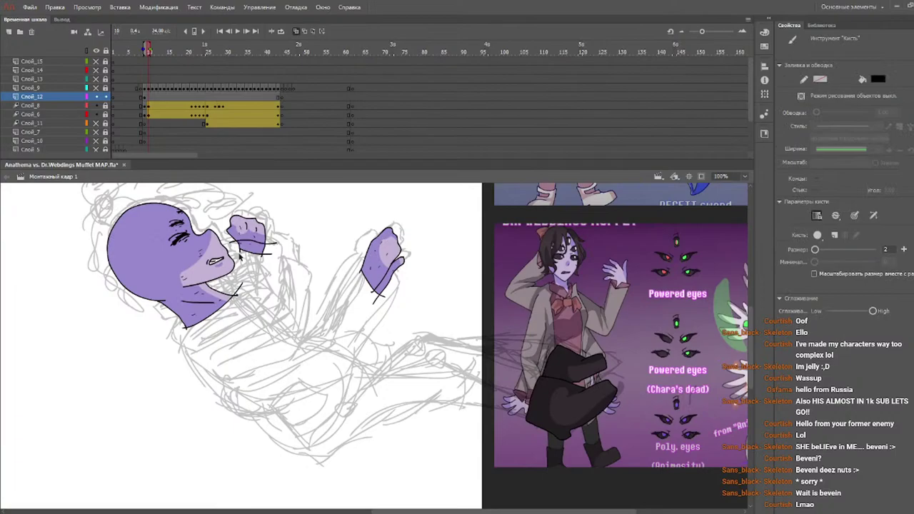
{"action": "key", "text": "ctrl+z"}
{"action": "left_click_drag", "start_coordinate": [239, 245], "coordinate": [276, 244]}
{"action": "key", "text": "ctrl+z"}
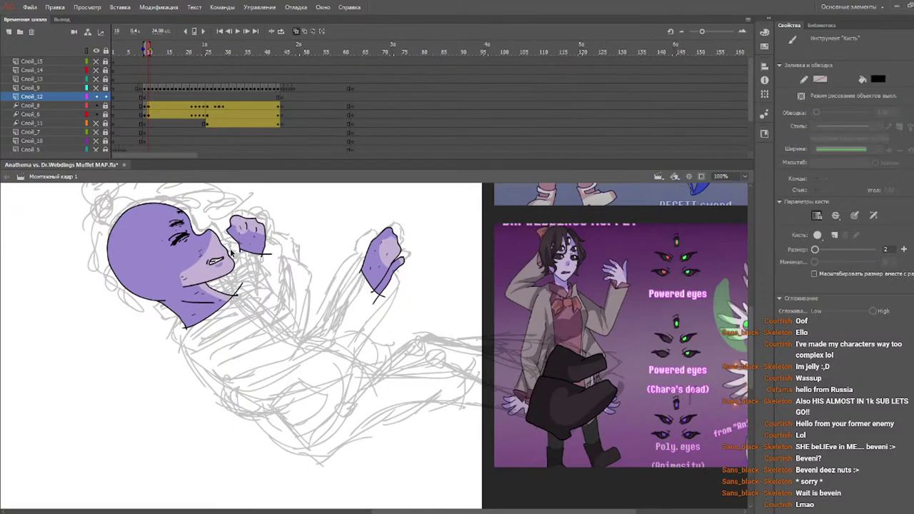
{"action": "mouse_move", "coordinate": [230, 250]}
{"action": "left_mouse_down"}
{"action": "mouse_move", "coordinate": [277, 248]}
{"action": "mouse_move", "coordinate": [229, 322]}
{"action": "left_mouse_up"}
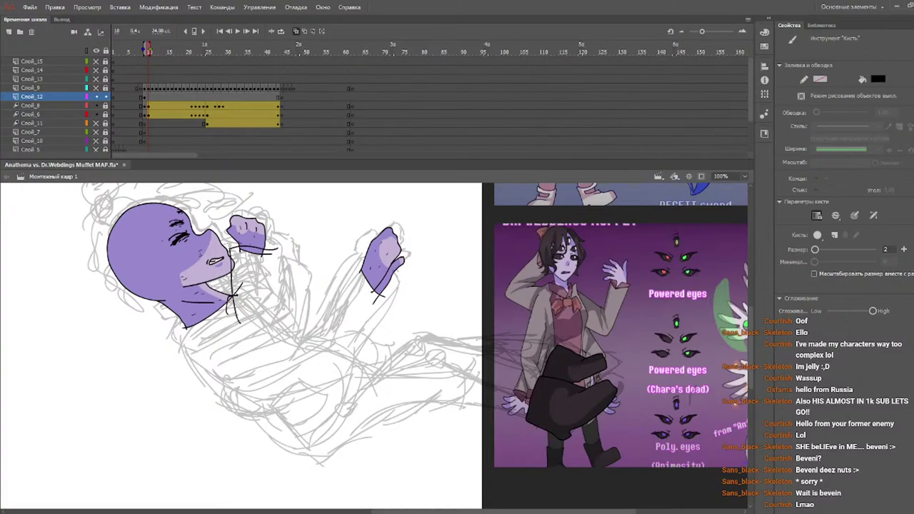
- Ink the coat's neckline and shoulder, the underside of the upper arm and the outer edge of the forearm sleeve
{"action": "left_click_drag", "start_coordinate": [213, 302], "coordinate": [168, 324]}
{"action": "left_click_drag", "start_coordinate": [180, 356], "coordinate": [278, 337]}
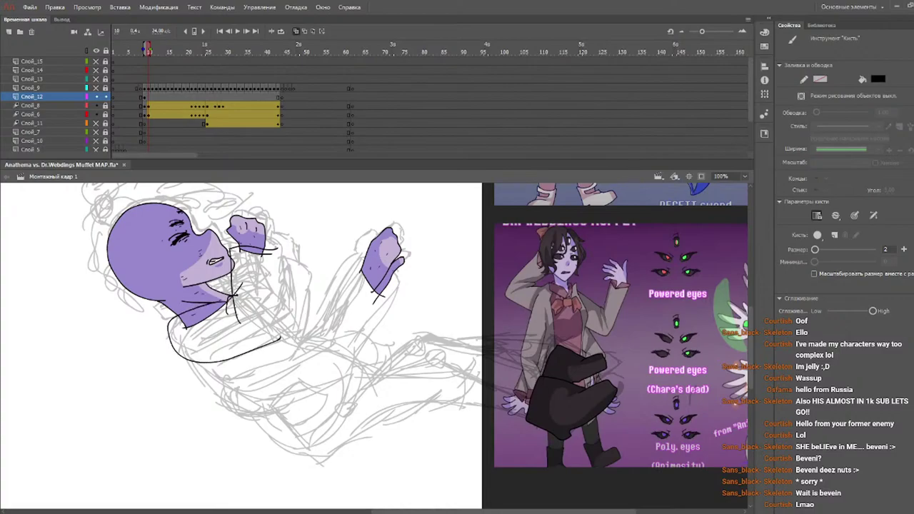
{"action": "left_click_drag", "start_coordinate": [277, 250], "coordinate": [282, 311]}
- Unlock layer Слой_6 and select its symbol instance on frame 10
{"action": "left_click", "coordinate": [70, 114]}
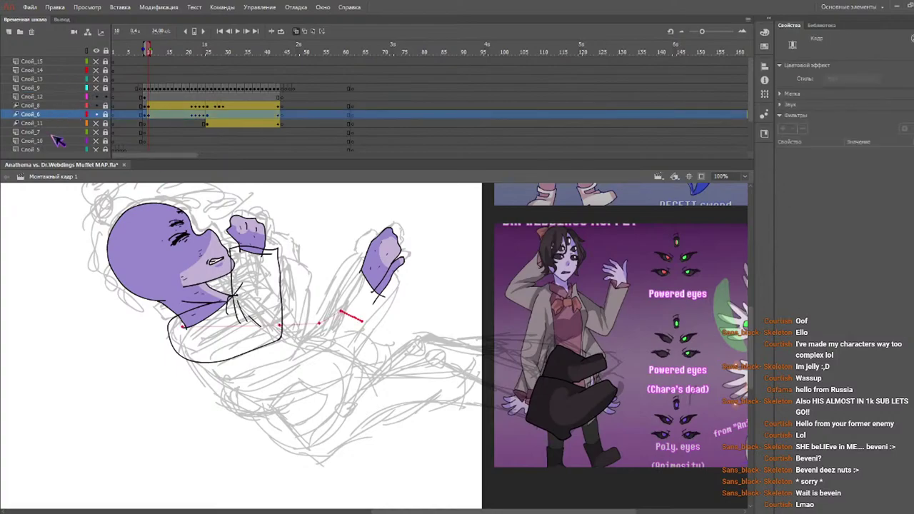
{"action": "left_click", "coordinate": [106, 115]}
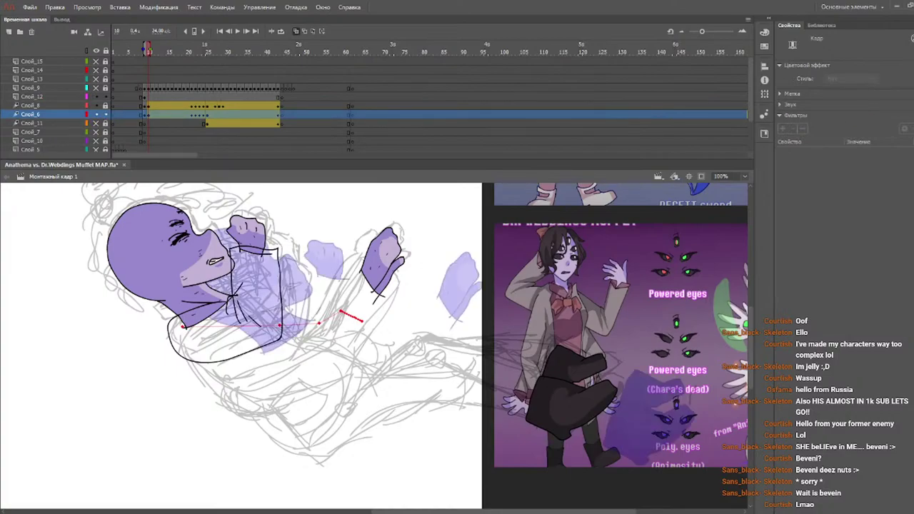
{"action": "key", "text": "v"}
{"action": "left_click", "coordinate": [280, 300]}
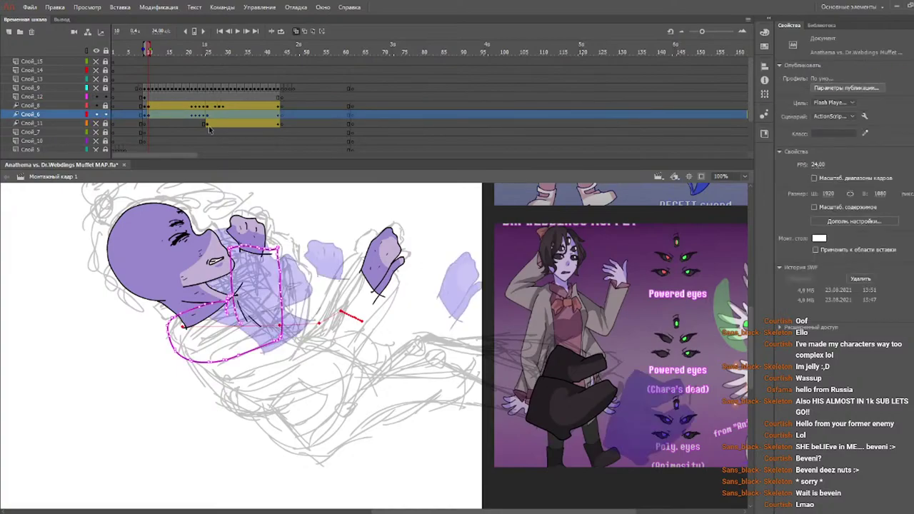
{"action": "left_click", "coordinate": [68, 115]}
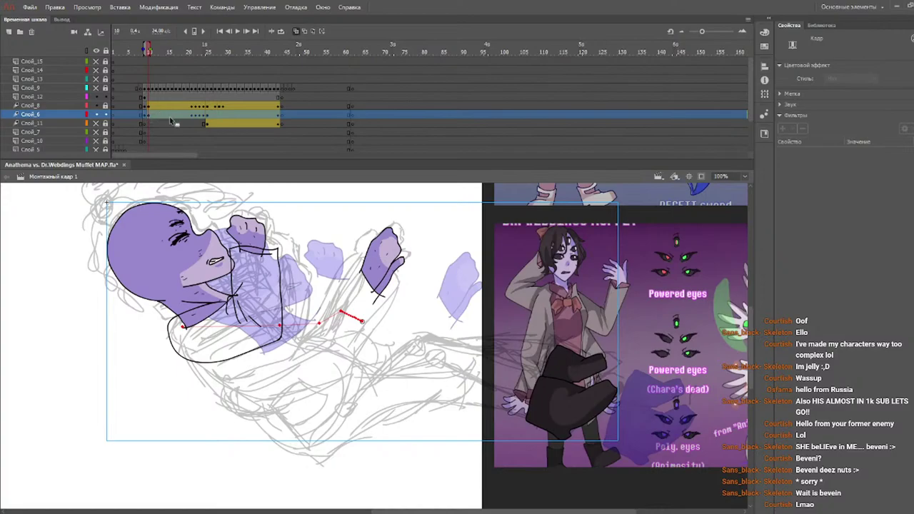
{"action": "left_click", "coordinate": [147, 116]}
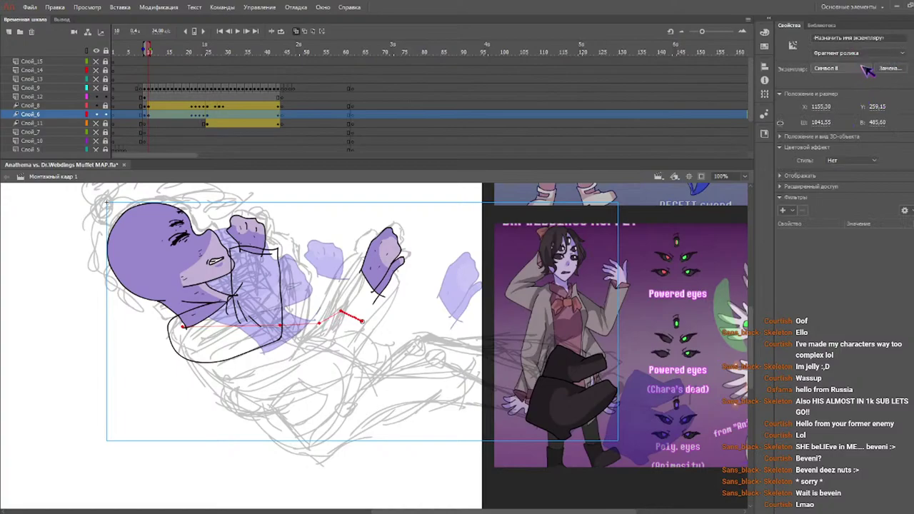
{"action": "left_click", "coordinate": [75, 118]}
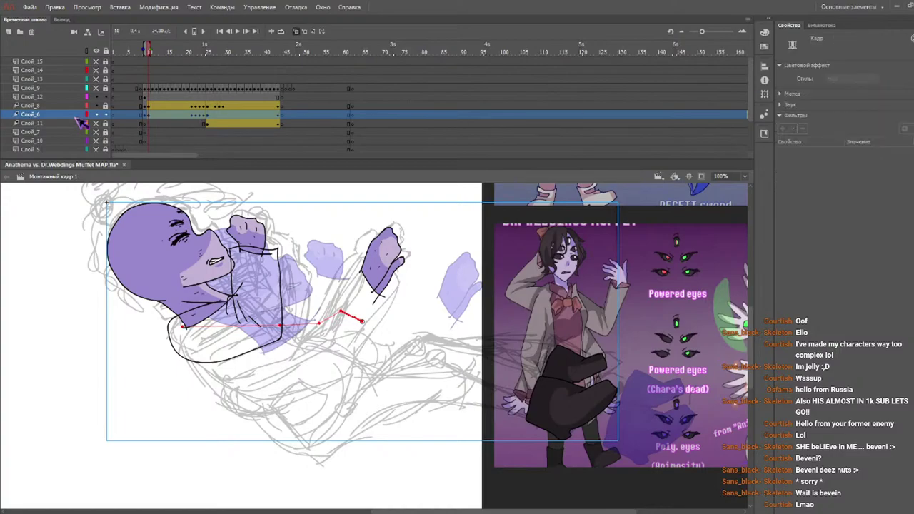
- Try to insert keyframes across the motion tween of layer Слой_6 from frame 10 to frame 43
{"action": "mouse_move", "coordinate": [172, 53]}
{"action": "left_mouse_down"}
{"action": "mouse_move", "coordinate": [148, 52]}
{"action": "mouse_move", "coordinate": [224, 51]}
{"action": "mouse_move", "coordinate": [139, 53]}
{"action": "left_mouse_up"}
{"action": "left_click_drag", "start_coordinate": [146, 116], "coordinate": [283, 119]}
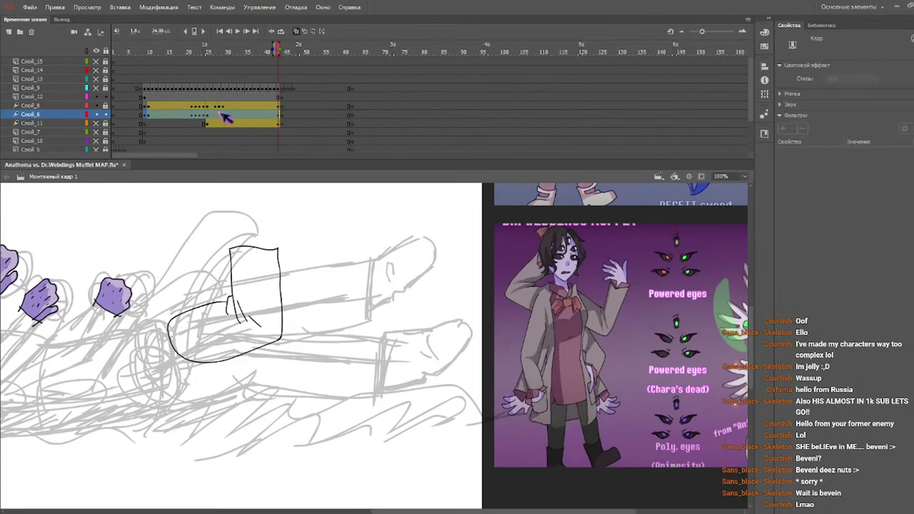
{"action": "left_click", "coordinate": [150, 50]}
{"action": "left_click_drag", "start_coordinate": [147, 115], "coordinate": [280, 115]}
{"action": "scroll", "coordinate": [261, 114], "scroll_direction": "up", "scroll_amount": 2}
{"action": "double_click", "coordinate": [262, 116]}
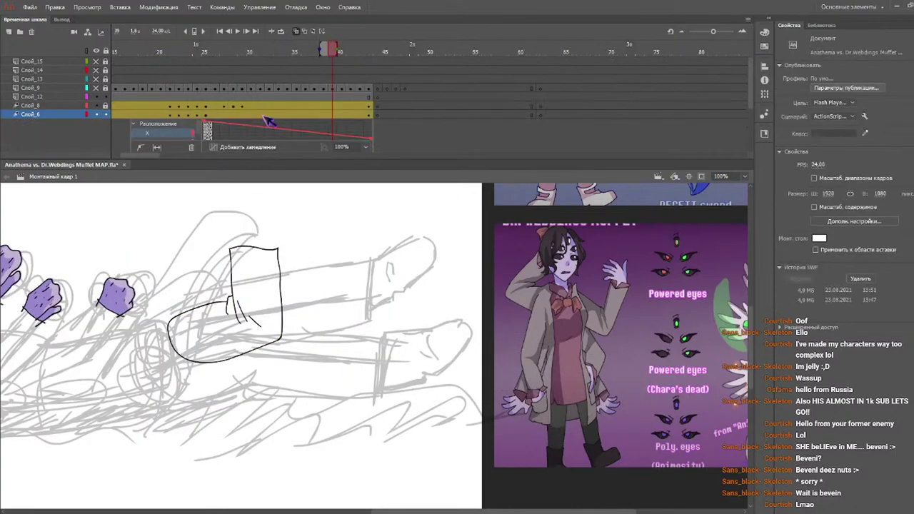
{"action": "double_click", "coordinate": [262, 116]}
{"action": "left_click_drag", "start_coordinate": [147, 119], "coordinate": [279, 115]}
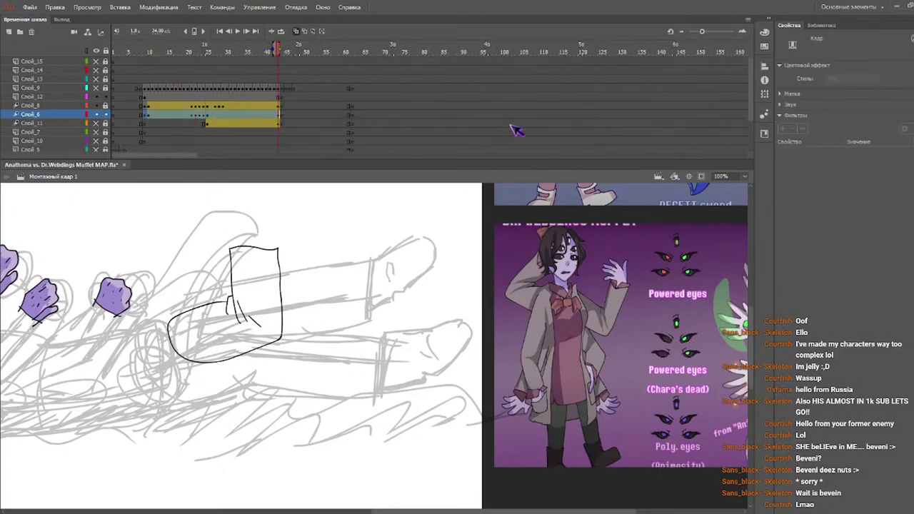
{"action": "key", "text": "F6"}
{"action": "left_click_drag", "start_coordinate": [156, 54], "coordinate": [144, 60]}
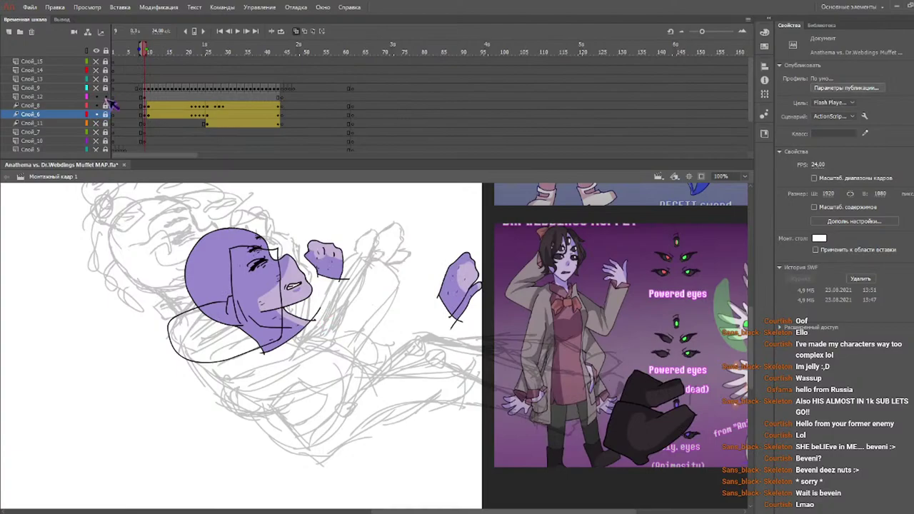
- Insert blank keyframes on layer Слой_12 starting at frame 10
{"action": "left_click", "coordinate": [64, 96]}
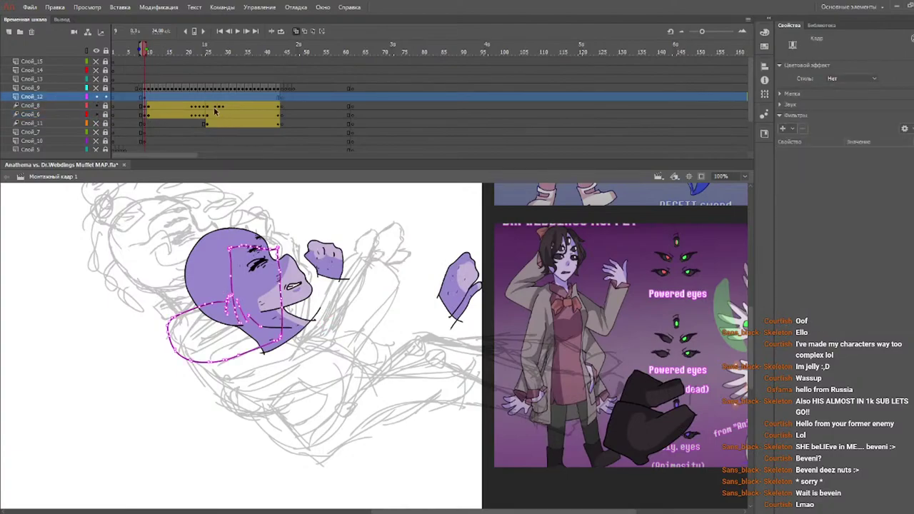
{"action": "left_click", "coordinate": [375, 148]}
{"action": "left_click_drag", "start_coordinate": [164, 51], "coordinate": [147, 52]}
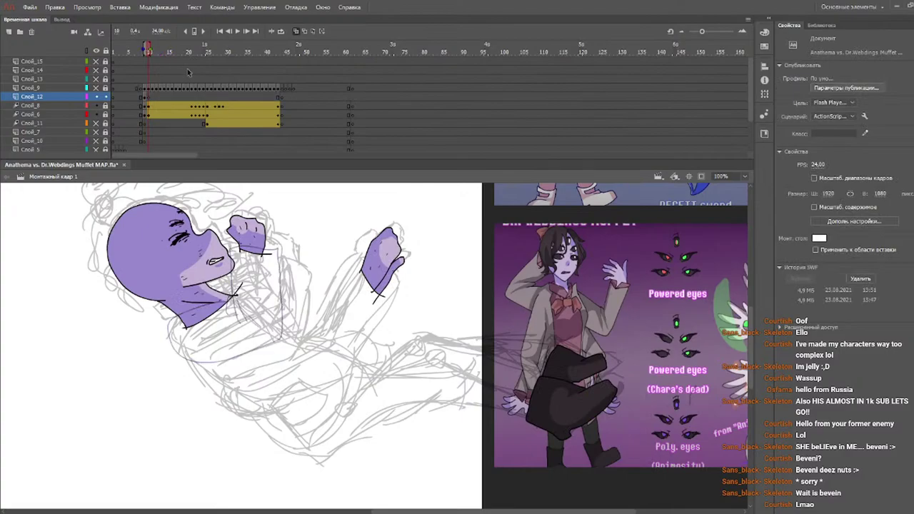
{"action": "key", "text": "F7"}
{"action": "key", "text": "F7"}
- Move the inked sleeve outline on layer Слой_12 from frame 9 to frame 10
{"action": "left_click", "coordinate": [145, 98]}
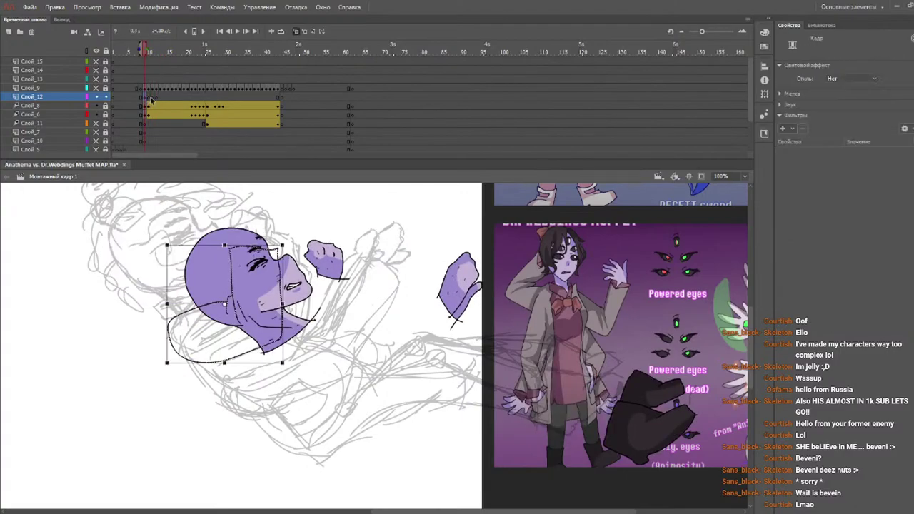
{"action": "left_click", "coordinate": [287, 221]}
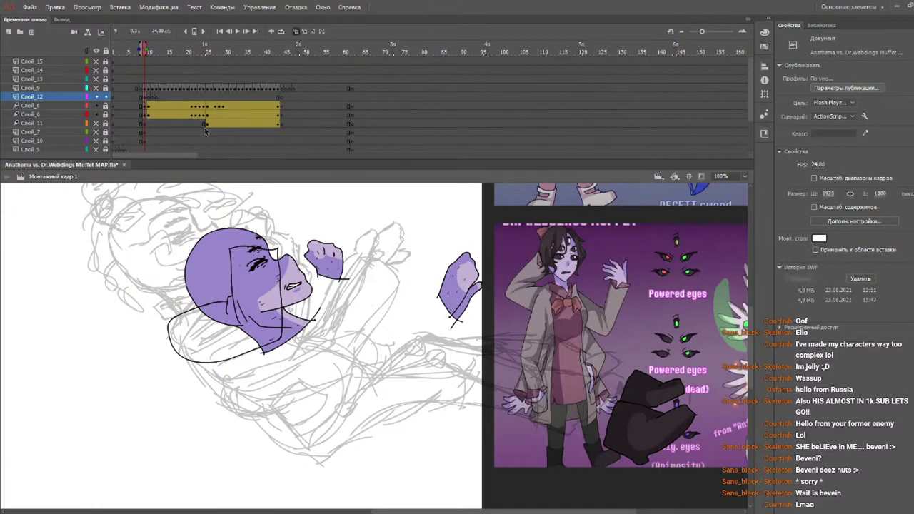
{"action": "left_click", "coordinate": [150, 97]}
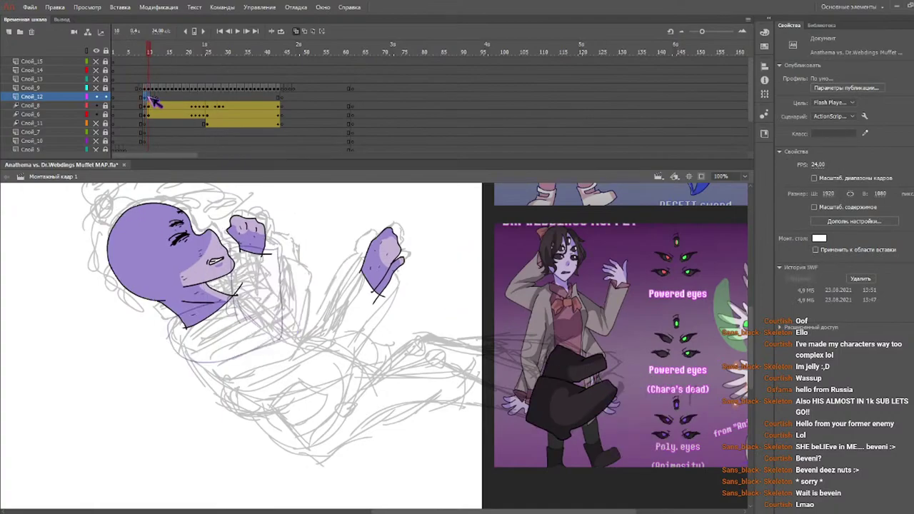
{"action": "left_click", "coordinate": [146, 97]}
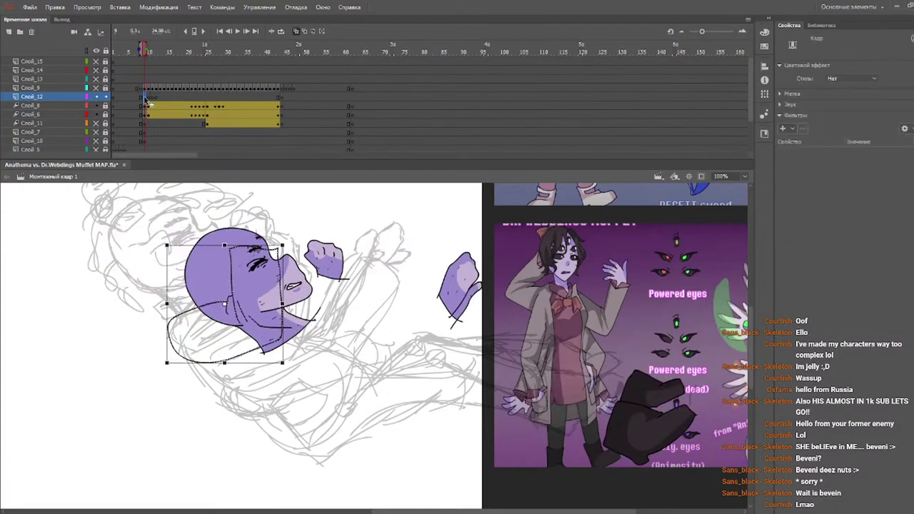
{"action": "left_click", "coordinate": [147, 98]}
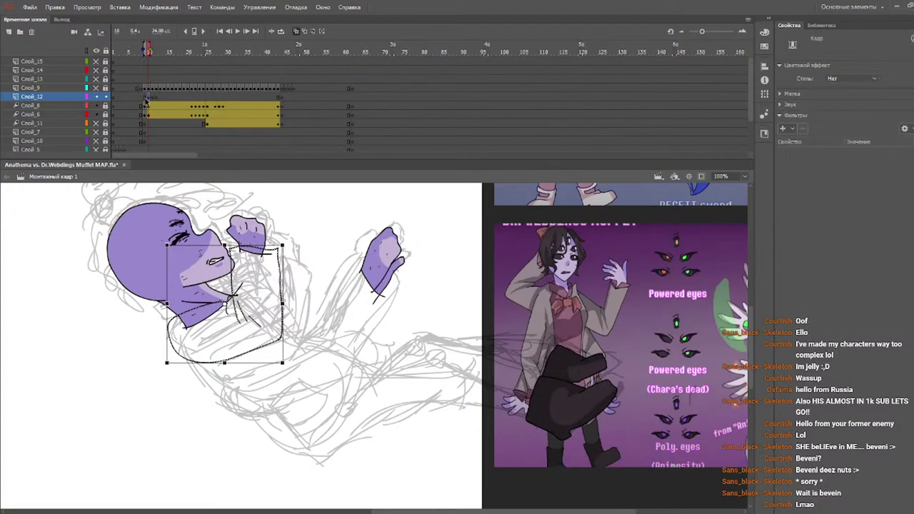
{"action": "left_click", "coordinate": [145, 99]}
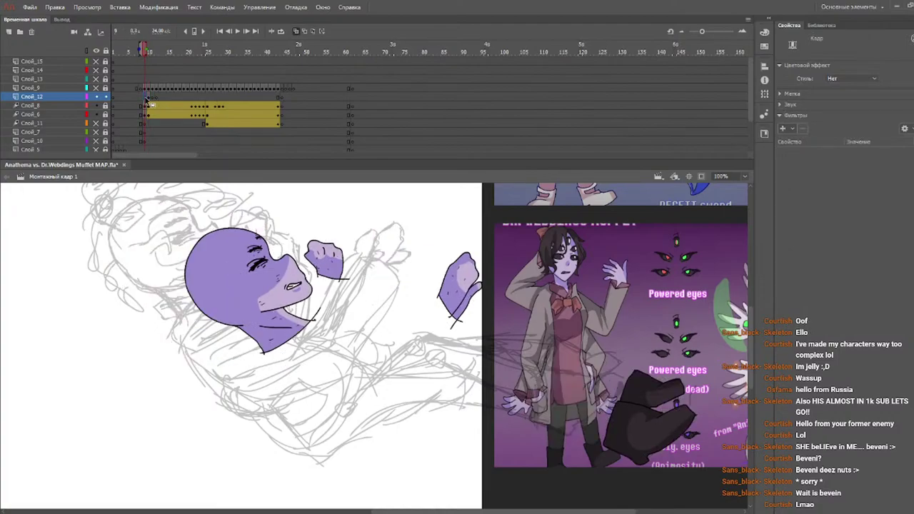
{"action": "left_click_drag", "start_coordinate": [159, 53], "coordinate": [149, 57]}
{"action": "left_click", "coordinate": [149, 98]}
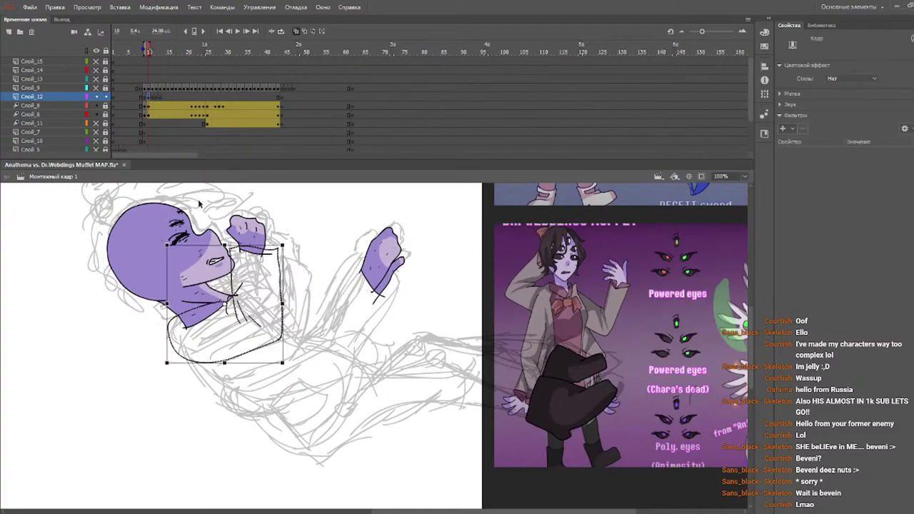
{"action": "left_click", "coordinate": [284, 255]}
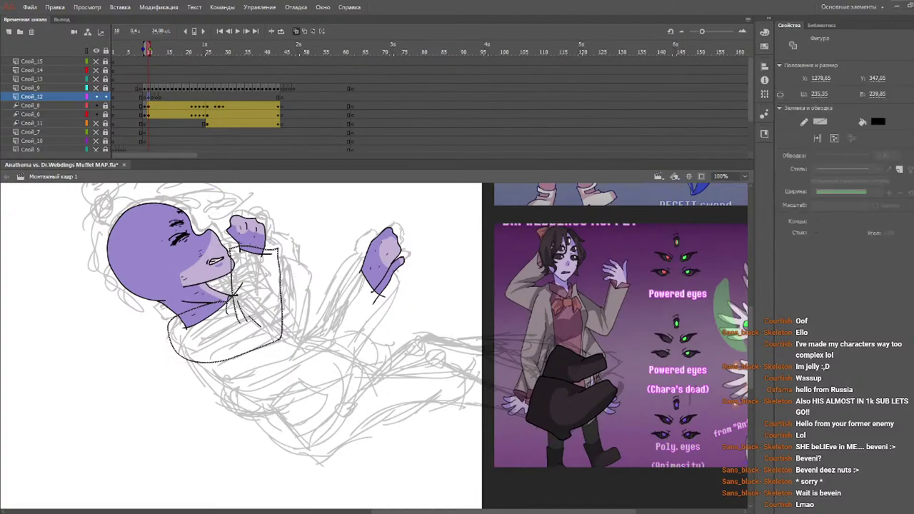
{"action": "left_click", "coordinate": [305, 479]}
{"action": "key", "text": "b"}
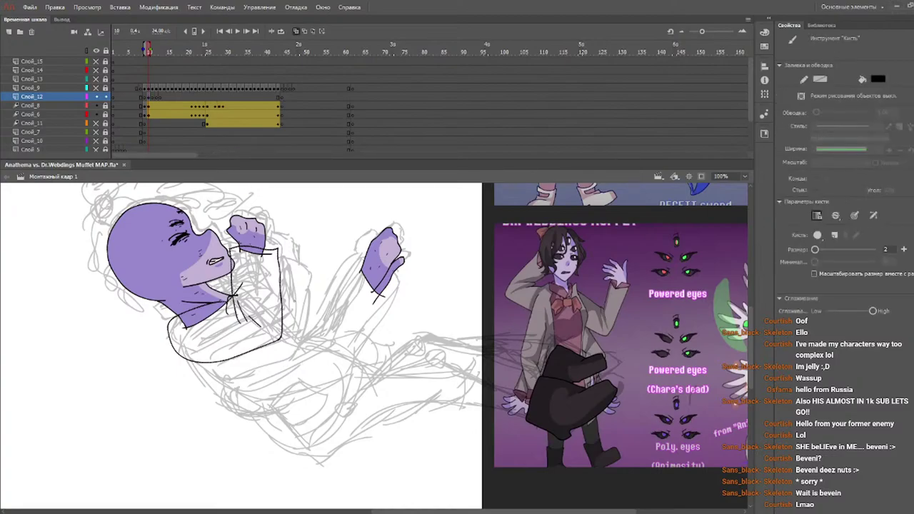
{"action": "key", "text": "v"}
{"action": "left_click", "coordinate": [283, 302]}
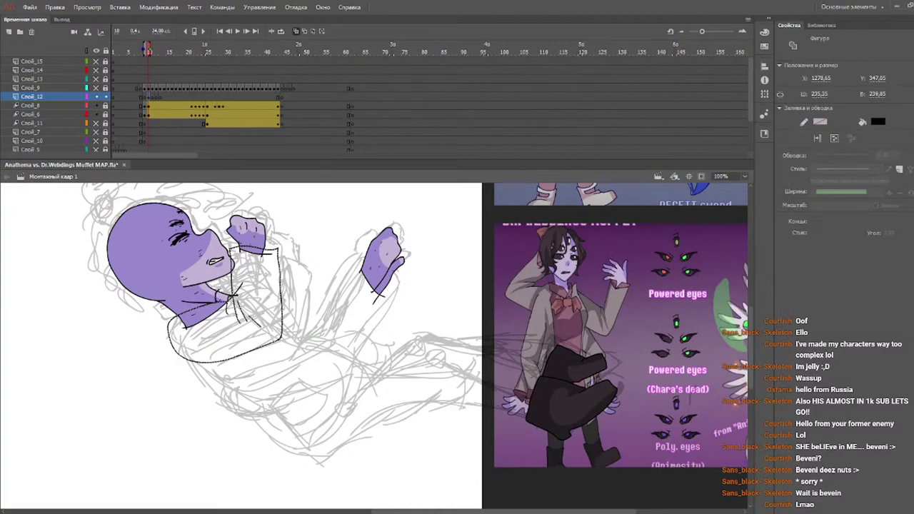
{"action": "key", "text": "b"}
{"action": "key", "text": "v"}
- Ink the small bow and collar folds under the chin with the Brush, undoing strokes that miss the shape
{"action": "key", "text": "b"}
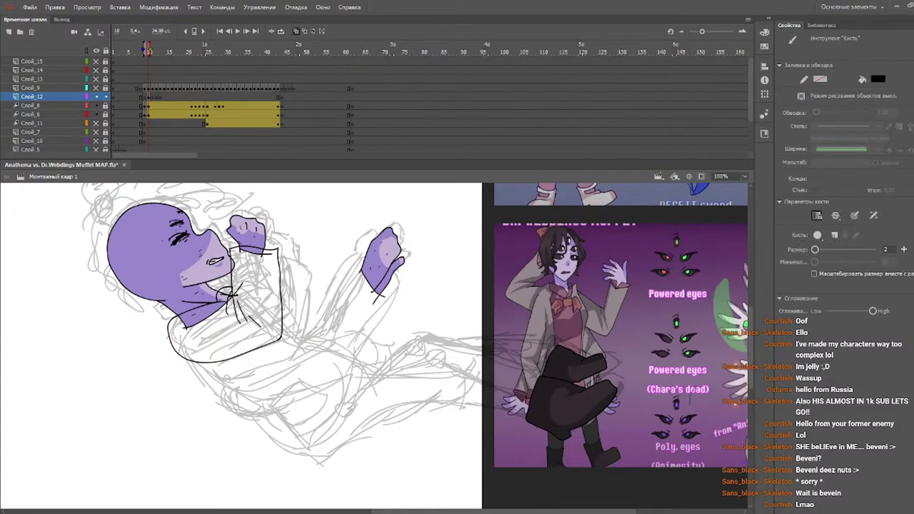
{"action": "mouse_move", "coordinate": [206, 304]}
{"action": "left_mouse_down"}
{"action": "mouse_move", "coordinate": [202, 294]}
{"action": "mouse_move", "coordinate": [222, 287]}
{"action": "left_mouse_up"}
{"action": "mouse_move", "coordinate": [208, 294]}
{"action": "left_mouse_down"}
{"action": "mouse_move", "coordinate": [223, 304]}
{"action": "mouse_move", "coordinate": [213, 300]}
{"action": "mouse_move", "coordinate": [217, 316]}
{"action": "mouse_move", "coordinate": [213, 305]}
{"action": "left_mouse_up"}
{"action": "mouse_move", "coordinate": [212, 289]}
{"action": "left_mouse_down"}
{"action": "mouse_move", "coordinate": [209, 304]}
{"action": "mouse_move", "coordinate": [217, 302]}
{"action": "mouse_move", "coordinate": [207, 301]}
{"action": "left_mouse_up"}
{"action": "key", "text": "ctrl+z"}
{"action": "key", "text": "ctrl+z"}
{"action": "key", "text": "ctrl+z"}
{"action": "key", "text": "ctrl+z"}
{"action": "mouse_move", "coordinate": [206, 284]}
{"action": "left_mouse_down"}
{"action": "mouse_move", "coordinate": [219, 285]}
{"action": "mouse_move", "coordinate": [211, 302]}
{"action": "left_mouse_up"}
- Ink the collar edge across the neck down to the back of the shoulder, redrawing unsatisfactory strokes
{"action": "left_click_drag", "start_coordinate": [168, 320], "coordinate": [208, 296]}
{"action": "key", "text": "ctrl+z"}
{"action": "left_click_drag", "start_coordinate": [184, 307], "coordinate": [208, 300]}
{"action": "mouse_move", "coordinate": [172, 328]}
{"action": "left_mouse_down"}
{"action": "mouse_move", "coordinate": [180, 318]}
{"action": "mouse_move", "coordinate": [171, 313]}
{"action": "mouse_move", "coordinate": [203, 298]}
{"action": "mouse_move", "coordinate": [177, 307]}
{"action": "mouse_move", "coordinate": [202, 303]}
{"action": "left_mouse_up"}
{"action": "key", "text": "ctrl+z"}
{"action": "key", "text": "ctrl+z"}
{"action": "key", "text": "ctrl+z"}
{"action": "key", "text": "ctrl+z"}
- Ink the curved line of the second sleeve beneath the first arm's elbow, retrying the stroke until it follows the sketch
{"action": "mouse_move", "coordinate": [210, 365]}
{"action": "left_mouse_down"}
{"action": "mouse_move", "coordinate": [231, 375]}
{"action": "mouse_move", "coordinate": [299, 348]}
{"action": "mouse_move", "coordinate": [303, 281]}
{"action": "left_mouse_up"}
{"action": "key", "text": "ctrl+z"}
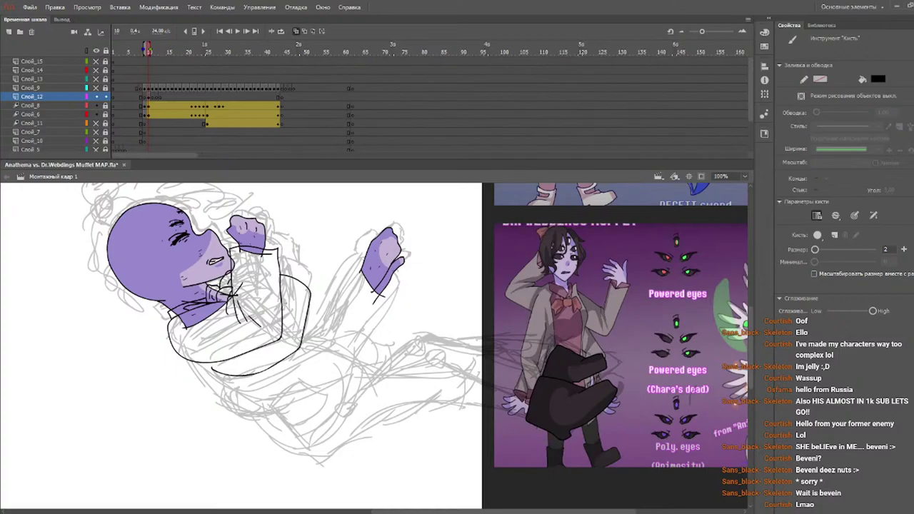
{"action": "mouse_move", "coordinate": [211, 367]}
{"action": "left_mouse_down"}
{"action": "mouse_move", "coordinate": [232, 375]}
{"action": "mouse_move", "coordinate": [301, 326]}
{"action": "mouse_move", "coordinate": [281, 293]}
{"action": "left_mouse_up"}
{"action": "key", "text": "ctrl+z"}
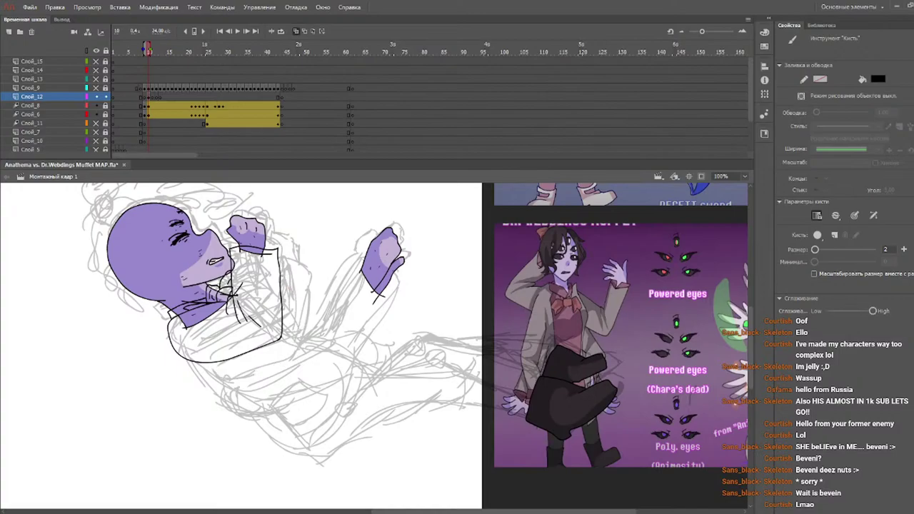
{"action": "mouse_move", "coordinate": [280, 275]}
{"action": "left_mouse_down"}
{"action": "mouse_move", "coordinate": [301, 330]}
{"action": "mouse_move", "coordinate": [280, 354]}
{"action": "mouse_move", "coordinate": [220, 378]}
{"action": "mouse_move", "coordinate": [214, 372]}
{"action": "mouse_move", "coordinate": [280, 355]}
{"action": "mouse_move", "coordinate": [293, 330]}
{"action": "mouse_move", "coordinate": [281, 290]}
{"action": "left_mouse_up"}
{"action": "key", "text": "ctrl+z"}
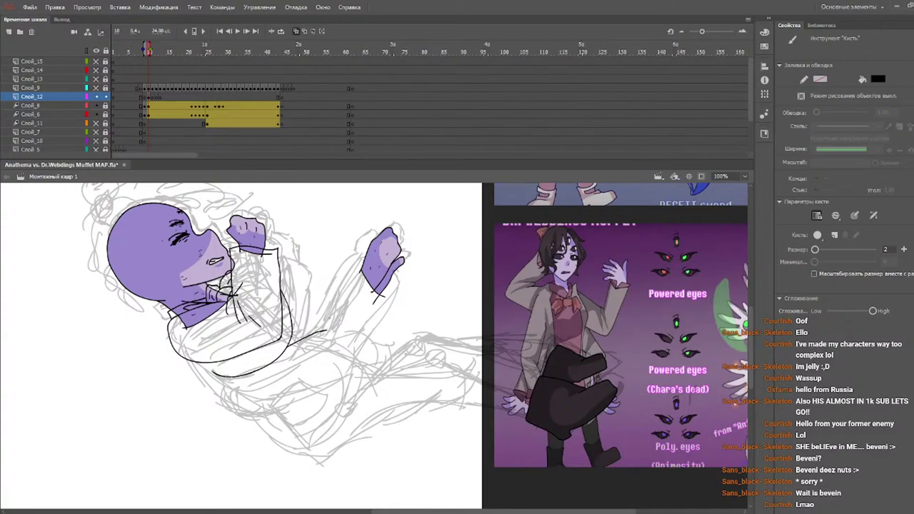
- Ink the cuff below the second raised hand and the upper edge of its sleeve down to the first arm's elbow
{"action": "left_click_drag", "start_coordinate": [355, 258], "coordinate": [401, 291]}
{"action": "key", "text": "ctrl+z"}
{"action": "left_click_drag", "start_coordinate": [356, 261], "coordinate": [391, 295]}
{"action": "mouse_move", "coordinate": [354, 261]}
{"action": "left_mouse_down"}
{"action": "mouse_move", "coordinate": [321, 307]}
{"action": "mouse_move", "coordinate": [292, 349]}
{"action": "left_mouse_up"}
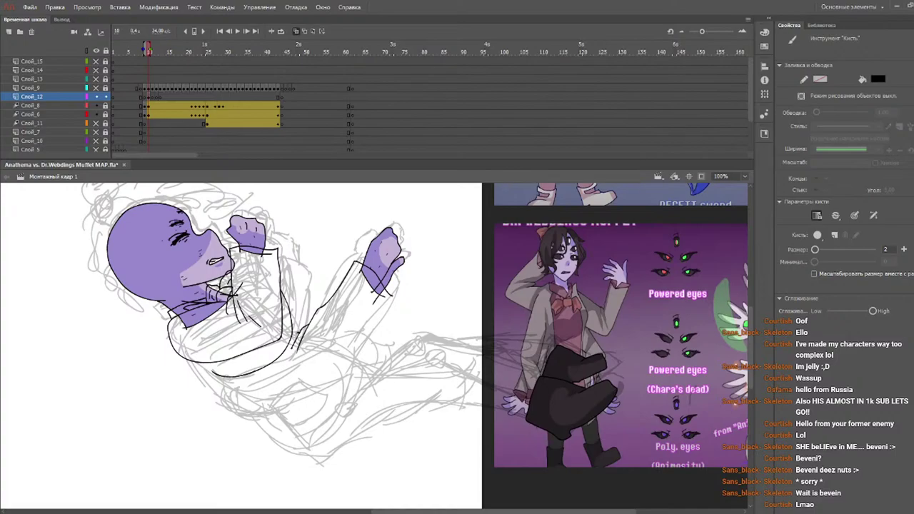
- Ink the lower edge of the second sleeve from cuff to torso and add fold creases at its elbow
{"action": "mouse_move", "coordinate": [393, 295]}
{"action": "left_mouse_down"}
{"action": "mouse_move", "coordinate": [328, 379]}
{"action": "mouse_move", "coordinate": [243, 391]}
{"action": "mouse_move", "coordinate": [234, 381]}
{"action": "left_mouse_up"}
{"action": "mouse_move", "coordinate": [319, 323]}
{"action": "left_mouse_down"}
{"action": "mouse_move", "coordinate": [310, 362]}
{"action": "mouse_move", "coordinate": [318, 363]}
{"action": "left_mouse_up"}
{"action": "key", "text": "ctrl+z"}
{"action": "key", "text": "ctrl+z"}
{"action": "key", "text": "ctrl+z"}
{"action": "left_click_drag", "start_coordinate": [318, 323], "coordinate": [317, 369]}
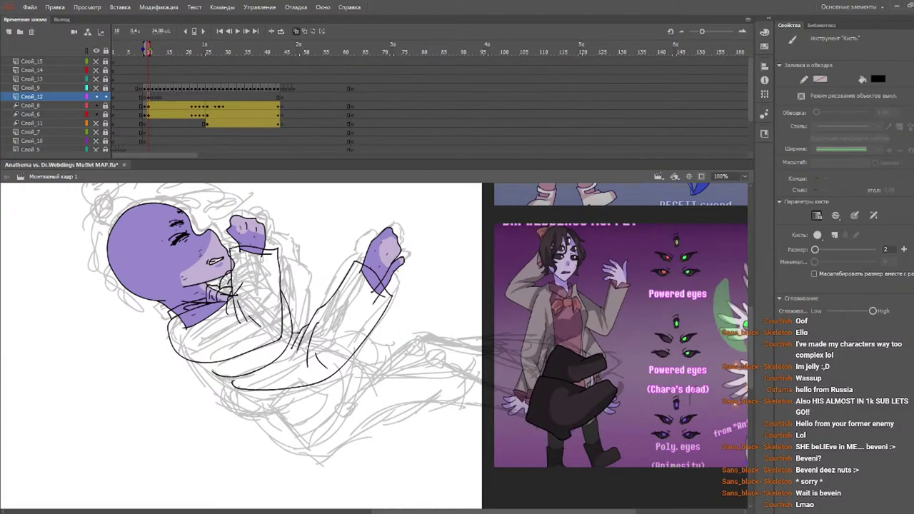
- Add inner cuff lines across both wrists above the coat sleeves
{"action": "left_click_drag", "start_coordinate": [234, 244], "coordinate": [269, 242]}
{"action": "key", "text": "ctrl+z"}
{"action": "key", "text": "ctrl+z"}
{"action": "mouse_move", "coordinate": [362, 260]}
{"action": "left_mouse_down"}
{"action": "mouse_move", "coordinate": [381, 270]}
{"action": "mouse_move", "coordinate": [385, 289]}
{"action": "left_mouse_up"}
{"action": "key", "text": "ctrl+z"}
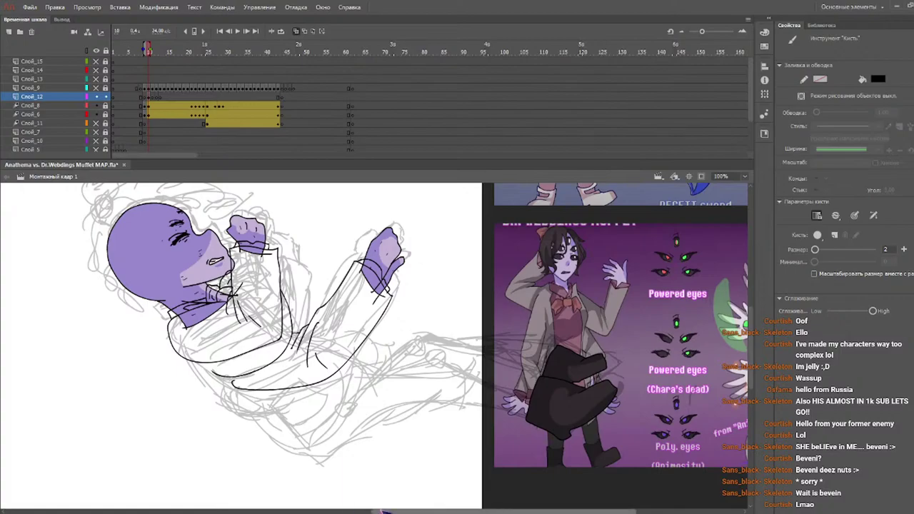
{"action": "scroll", "coordinate": [340, 491], "scroll_direction": "right", "scroll_amount": 3}
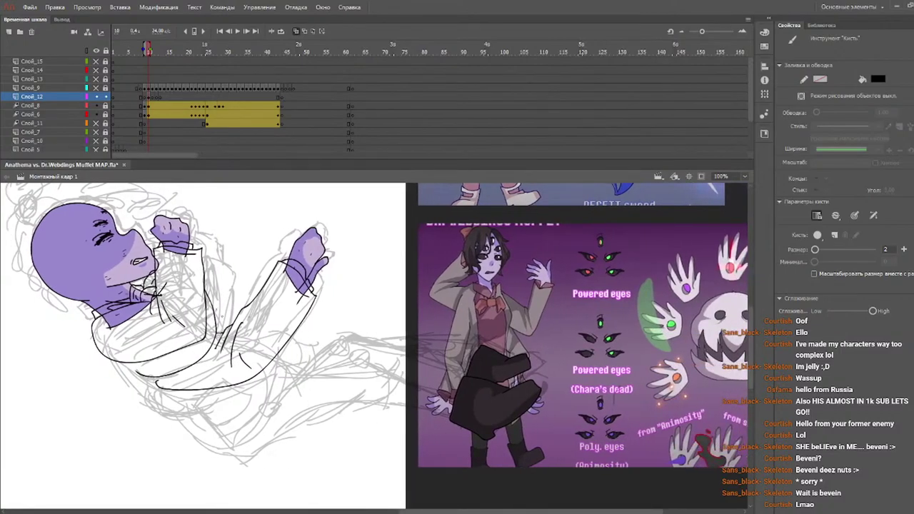
- Ink the short waist line between the two sleeves and the coat's lower outline from the flared hem tip round to the back
{"action": "left_click_drag", "start_coordinate": [214, 315], "coordinate": [235, 317]}
{"action": "key", "text": "ctrl+z"}
{"action": "mouse_move", "coordinate": [297, 325]}
{"action": "left_mouse_down"}
{"action": "mouse_move", "coordinate": [344, 325]}
{"action": "mouse_move", "coordinate": [307, 389]}
{"action": "mouse_move", "coordinate": [241, 450]}
{"action": "mouse_move", "coordinate": [214, 457]}
{"action": "mouse_move", "coordinate": [147, 394]}
{"action": "left_mouse_up"}
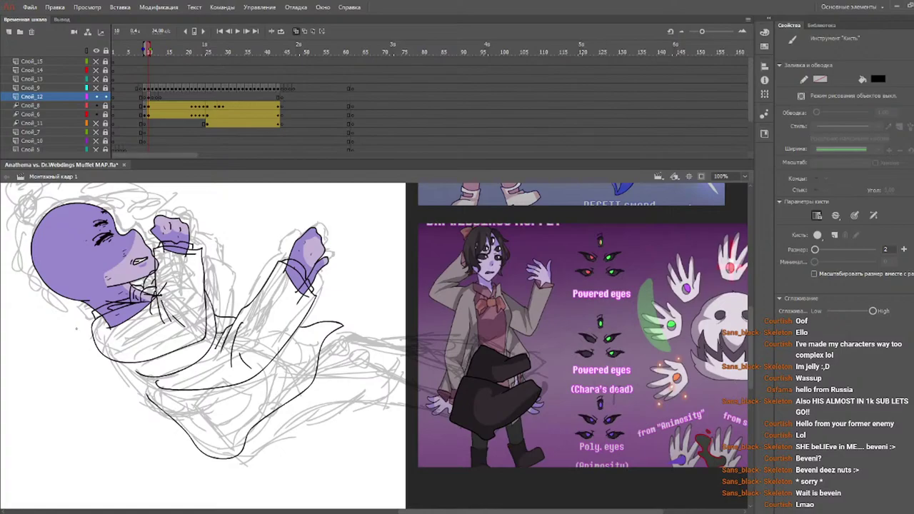
- Ink the coat's back edge below the shoulder and draw the four-sided pocket on the lower coat
{"action": "left_click_drag", "start_coordinate": [112, 363], "coordinate": [163, 406]}
{"action": "key", "text": "ctrl+z"}
{"action": "mouse_move", "coordinate": [111, 360]}
{"action": "left_mouse_down"}
{"action": "mouse_move", "coordinate": [130, 390]}
{"action": "mouse_move", "coordinate": [160, 410]}
{"action": "left_mouse_up"}
{"action": "key", "text": "ctrl+z"}
{"action": "mouse_move", "coordinate": [207, 412]}
{"action": "left_mouse_down"}
{"action": "mouse_move", "coordinate": [232, 435]}
{"action": "mouse_move", "coordinate": [270, 409]}
{"action": "mouse_move", "coordinate": [230, 433]}
{"action": "mouse_move", "coordinate": [240, 435]}
{"action": "mouse_move", "coordinate": [261, 419]}
{"action": "mouse_move", "coordinate": [236, 391]}
{"action": "mouse_move", "coordinate": [209, 412]}
{"action": "left_mouse_up"}
{"action": "key", "text": "ctrl+z"}
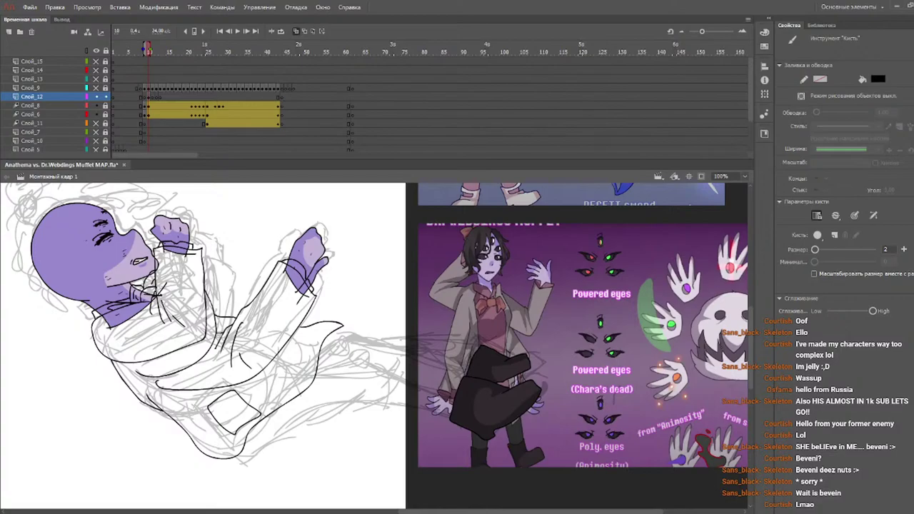
- Ink the outlines of the legs reaching the boots and the far coat flap beneath them
{"action": "mouse_move", "coordinate": [322, 346]}
{"action": "left_mouse_down"}
{"action": "mouse_move", "coordinate": [350, 333]}
{"action": "mouse_move", "coordinate": [474, 373]}
{"action": "mouse_move", "coordinate": [450, 428]}
{"action": "mouse_move", "coordinate": [336, 394]}
{"action": "mouse_move", "coordinate": [347, 406]}
{"action": "mouse_move", "coordinate": [291, 409]}
{"action": "left_mouse_up"}
{"action": "mouse_move", "coordinate": [239, 457]}
{"action": "left_mouse_down"}
{"action": "mouse_move", "coordinate": [260, 454]}
{"action": "mouse_move", "coordinate": [323, 408]}
{"action": "left_mouse_up"}
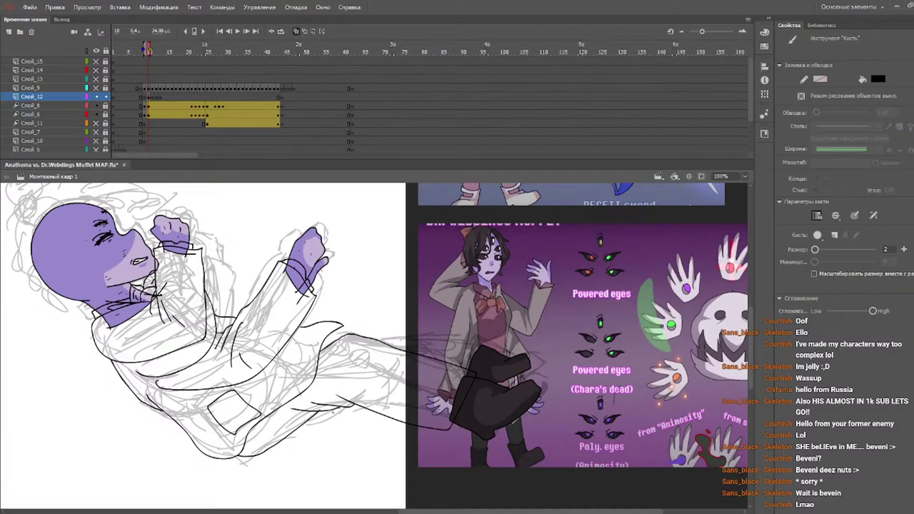
{"action": "left_click_drag", "start_coordinate": [242, 456], "coordinate": [312, 416]}
{"action": "key", "text": "ctrl+z"}
{"action": "mouse_move", "coordinate": [240, 455]}
{"action": "left_mouse_down"}
{"action": "mouse_move", "coordinate": [268, 449]}
{"action": "mouse_move", "coordinate": [314, 411]}
{"action": "left_mouse_up"}
{"action": "mouse_move", "coordinate": [379, 342]}
{"action": "left_mouse_down"}
{"action": "mouse_move", "coordinate": [483, 332]}
{"action": "mouse_move", "coordinate": [474, 365]}
{"action": "left_mouse_up"}
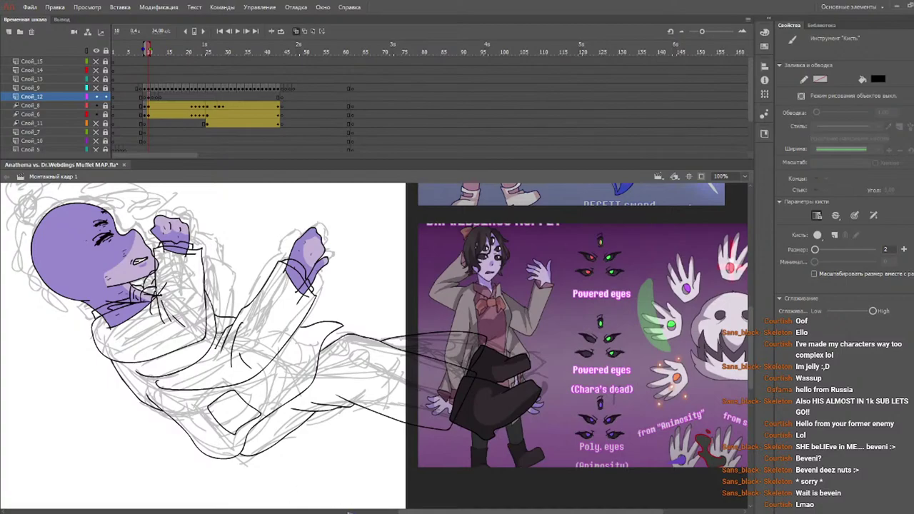
- Move to frame 11 and hide the rough sketch layer Слой_3
{"action": "left_click_drag", "start_coordinate": [430, 512], "coordinate": [395, 512]}
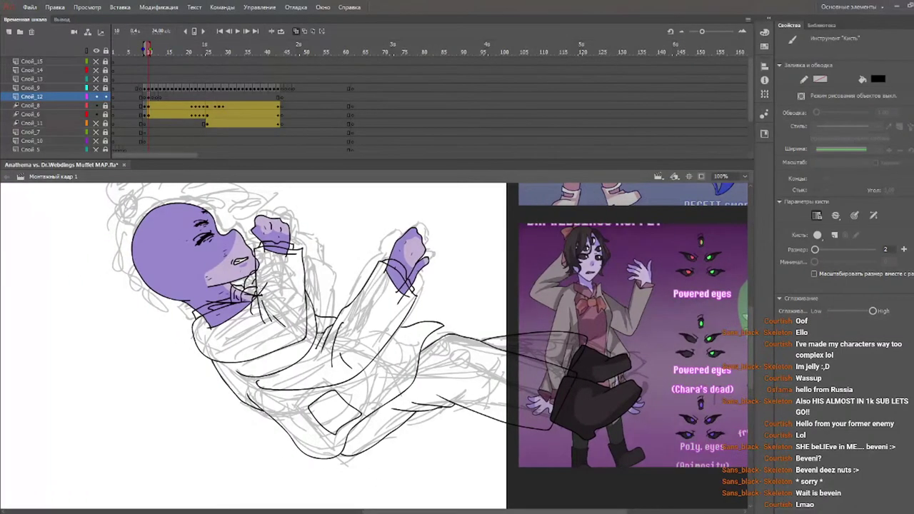
{"action": "key", "text": "period"}
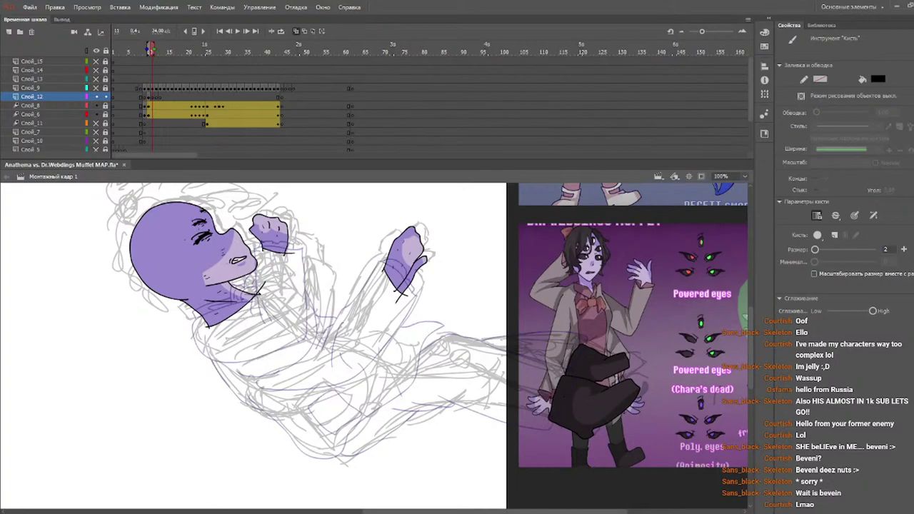
{"action": "scroll", "coordinate": [755, 134], "scroll_direction": "down", "scroll_amount": 1}
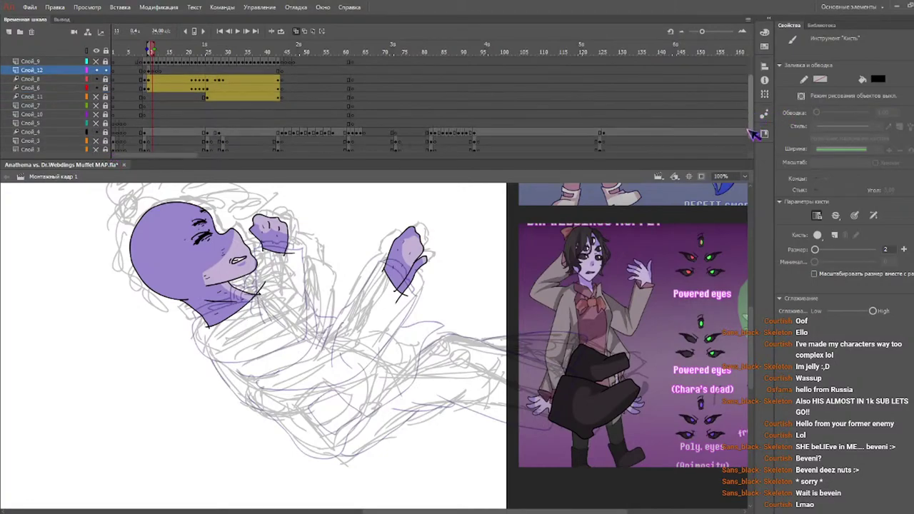
{"action": "scroll", "coordinate": [755, 135], "scroll_direction": "down", "scroll_amount": 1}
{"action": "left_click", "coordinate": [98, 123]}
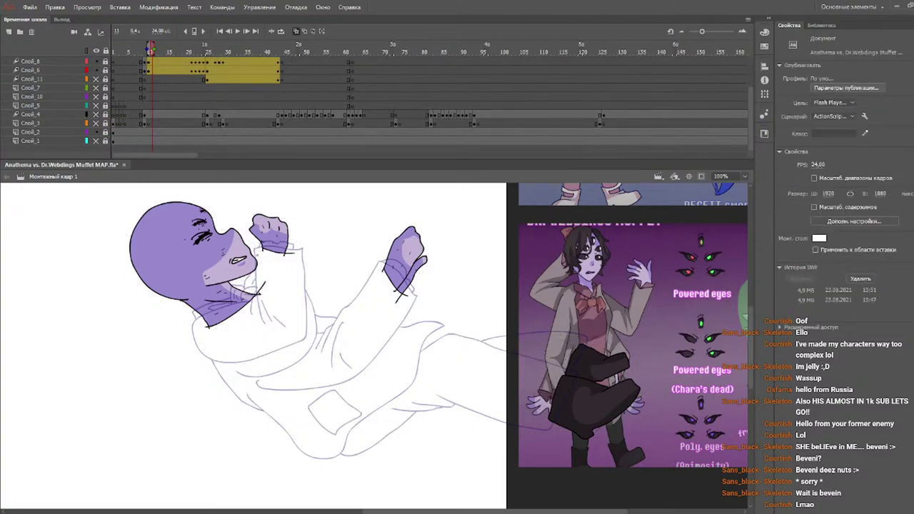
- On frame 11, ink the first sleeve's cuff edge and its inner edge down to the creases by the collar
{"action": "left_click_drag", "start_coordinate": [253, 249], "coordinate": [307, 247]}
{"action": "key", "text": "ctrl+z"}
{"action": "key", "text": "ctrl+z"}
{"action": "mouse_move", "coordinate": [253, 250]}
{"action": "left_mouse_down"}
{"action": "mouse_move", "coordinate": [306, 249]}
{"action": "mouse_move", "coordinate": [272, 246]}
{"action": "mouse_move", "coordinate": [306, 248]}
{"action": "mouse_move", "coordinate": [253, 265]}
{"action": "mouse_move", "coordinate": [266, 319]}
{"action": "left_mouse_up"}
{"action": "key", "text": "ctrl+z"}
{"action": "key", "text": "ctrl+z"}
{"action": "left_click_drag", "start_coordinate": [252, 249], "coordinate": [264, 318]}
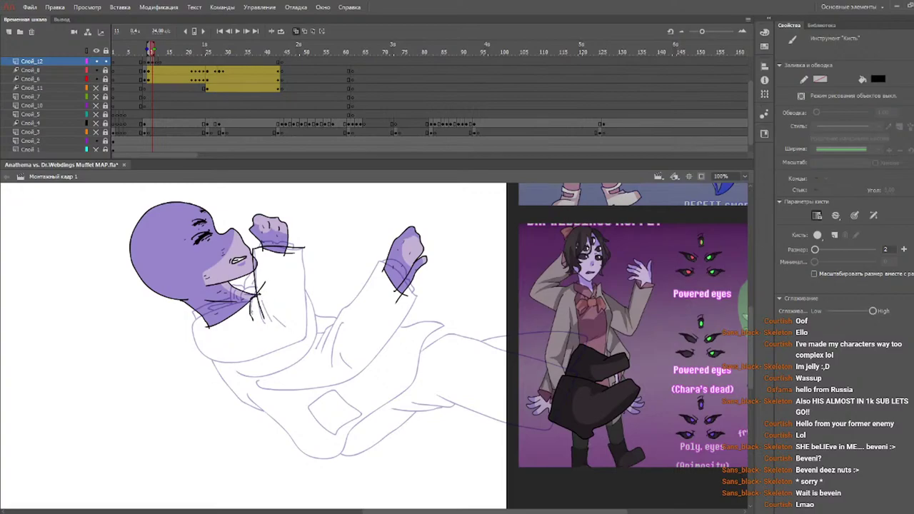
{"action": "left_click_drag", "start_coordinate": [255, 296], "coordinate": [251, 322]}
- Ink the first sleeve's outer edge from the cuff corner down to the elbow, retrying until it follows the previous frame
{"action": "mouse_move", "coordinate": [195, 321]}
{"action": "left_mouse_down"}
{"action": "mouse_move", "coordinate": [202, 359]}
{"action": "mouse_move", "coordinate": [222, 367]}
{"action": "left_mouse_up"}
{"action": "key", "text": "ctrl+z"}
{"action": "mouse_move", "coordinate": [254, 299]}
{"action": "left_mouse_down"}
{"action": "mouse_move", "coordinate": [196, 321]}
{"action": "mouse_move", "coordinate": [193, 346]}
{"action": "mouse_move", "coordinate": [212, 364]}
{"action": "mouse_move", "coordinate": [306, 342]}
{"action": "left_mouse_up"}
{"action": "key", "text": "ctrl+z"}
{"action": "left_click_drag", "start_coordinate": [306, 245], "coordinate": [306, 340]}
{"action": "key", "text": "ctrl+z"}
{"action": "left_click_drag", "start_coordinate": [305, 246], "coordinate": [305, 340]}
{"action": "key", "text": "e"}
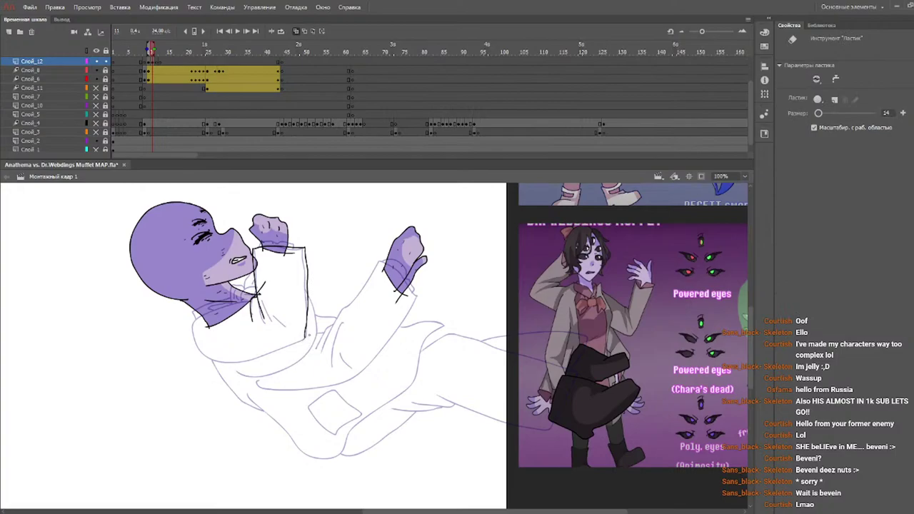
- Ink the shoulder curve and the lower edge of the first sleeve from the neck round to the elbow
{"action": "key", "text": "b"}
{"action": "left_click_drag", "start_coordinate": [302, 341], "coordinate": [235, 357]}
{"action": "key", "text": "ctrl+z"}
{"action": "mouse_move", "coordinate": [250, 302]}
{"action": "left_mouse_down"}
{"action": "mouse_move", "coordinate": [203, 316]}
{"action": "mouse_move", "coordinate": [195, 352]}
{"action": "left_mouse_up"}
{"action": "key", "text": "ctrl+z"}
{"action": "mouse_move", "coordinate": [246, 303]}
{"action": "left_mouse_down"}
{"action": "mouse_move", "coordinate": [193, 323]}
{"action": "mouse_move", "coordinate": [193, 350]}
{"action": "mouse_move", "coordinate": [207, 360]}
{"action": "left_mouse_up"}
{"action": "key", "text": "ctrl+z"}
{"action": "mouse_move", "coordinate": [253, 300]}
{"action": "left_mouse_down"}
{"action": "mouse_move", "coordinate": [197, 321]}
{"action": "mouse_move", "coordinate": [195, 346]}
{"action": "mouse_move", "coordinate": [214, 363]}
{"action": "mouse_move", "coordinate": [284, 351]}
{"action": "mouse_move", "coordinate": [307, 333]}
{"action": "left_mouse_up"}
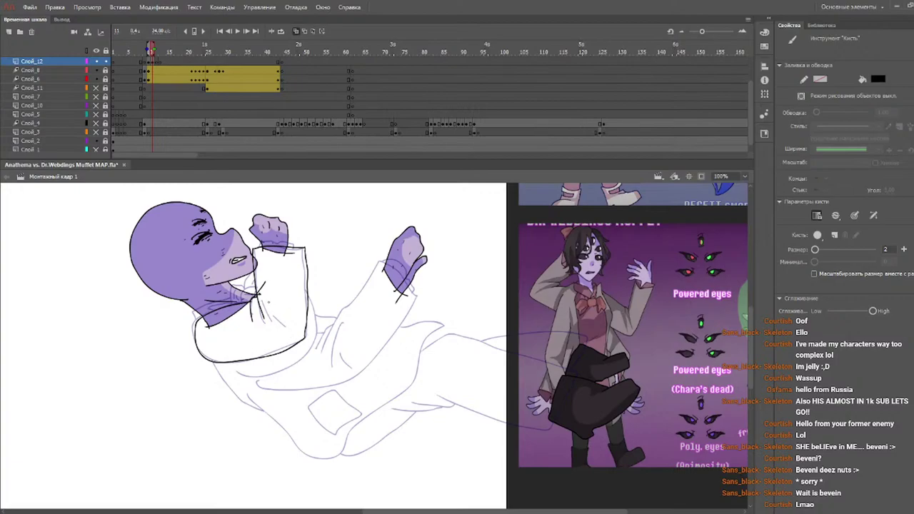
- Add elbow creases inside the first sleeve and ink the small collar folds at the neck
{"action": "mouse_move", "coordinate": [269, 305]}
{"action": "left_mouse_down"}
{"action": "mouse_move", "coordinate": [290, 325]}
{"action": "mouse_move", "coordinate": [294, 304]}
{"action": "left_mouse_up"}
{"action": "key", "text": "v"}
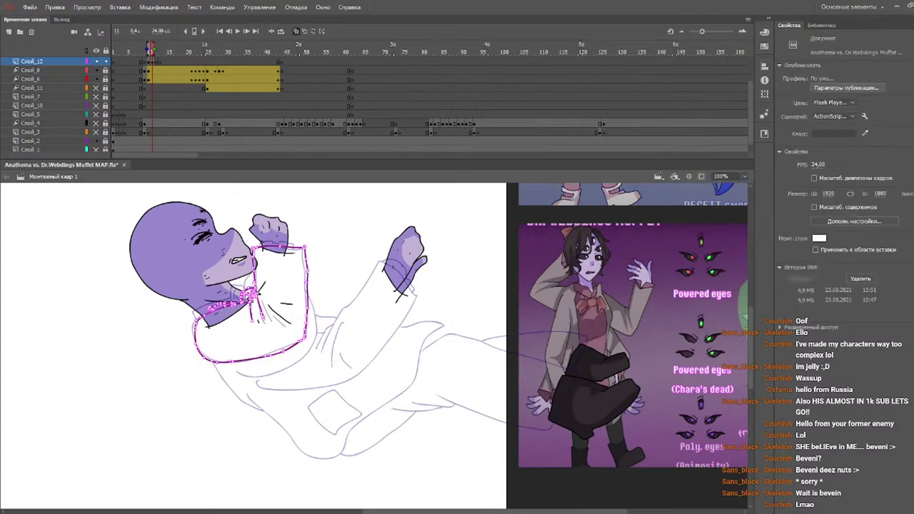
{"action": "key", "text": "b"}
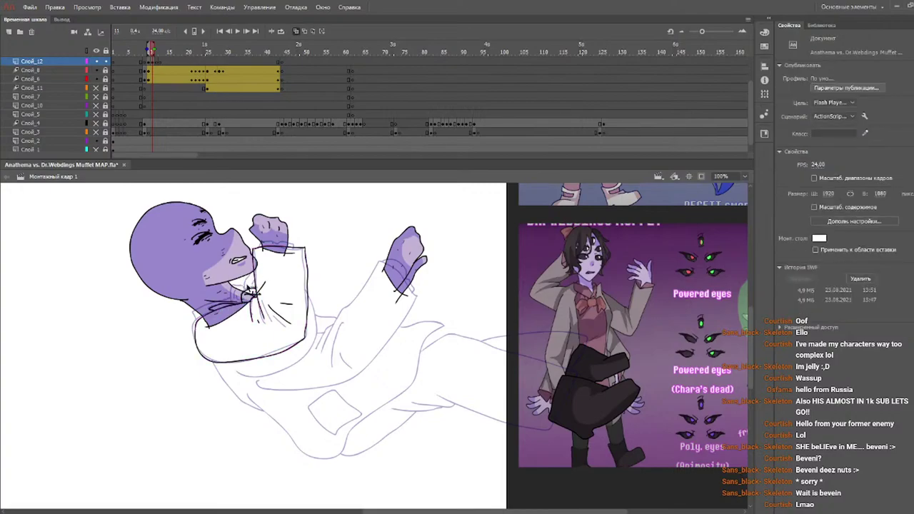
{"action": "mouse_move", "coordinate": [245, 292]}
{"action": "left_mouse_down"}
{"action": "mouse_move", "coordinate": [244, 278]}
{"action": "mouse_move", "coordinate": [252, 287]}
{"action": "mouse_move", "coordinate": [231, 295]}
{"action": "mouse_move", "coordinate": [236, 285]}
{"action": "mouse_move", "coordinate": [245, 291]}
{"action": "mouse_move", "coordinate": [236, 300]}
{"action": "left_mouse_up"}
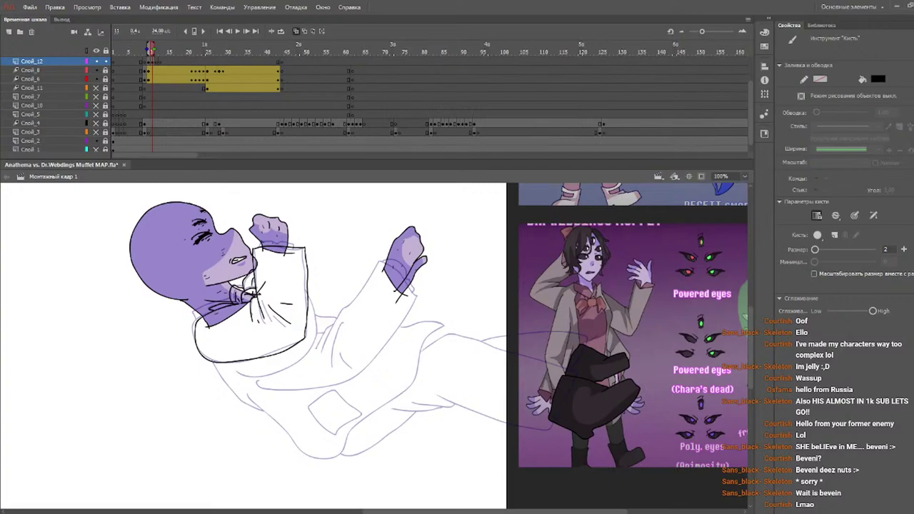
- Check the motion against frame 9, then add the inner cuff line across the first wrist on frame 11
{"action": "left_click", "coordinate": [146, 50]}
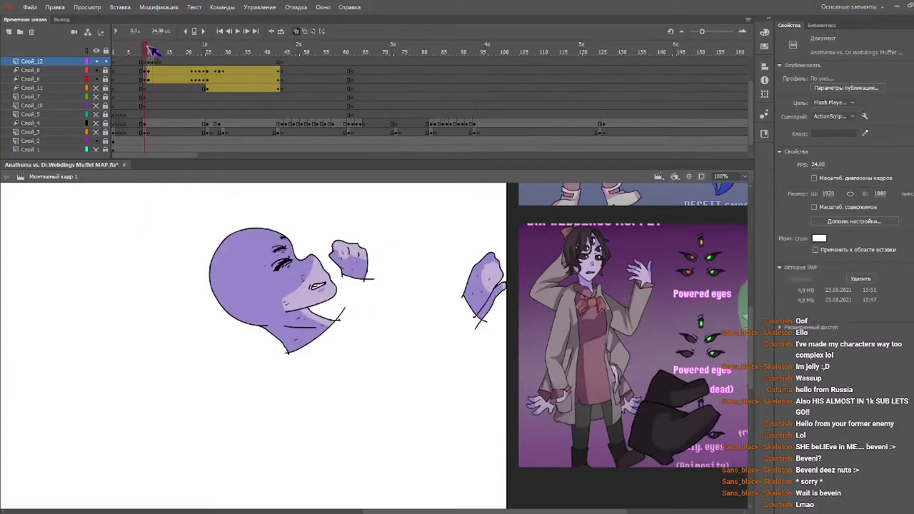
{"action": "left_click", "coordinate": [151, 48]}
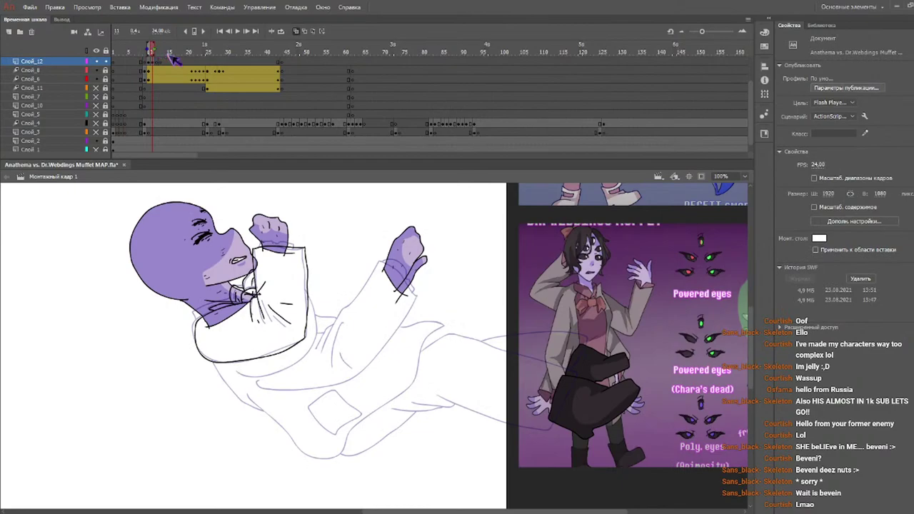
{"action": "mouse_move", "coordinate": [258, 249]}
{"action": "left_mouse_down"}
{"action": "mouse_move", "coordinate": [259, 241]}
{"action": "mouse_move", "coordinate": [295, 240]}
{"action": "left_mouse_up"}
{"action": "key", "text": "b"}
{"action": "key", "text": "ctrl+z"}
{"action": "left_click_drag", "start_coordinate": [256, 248], "coordinate": [291, 243]}
{"action": "key", "text": "ctrl+z"}
{"action": "key", "text": "ctrl+z"}
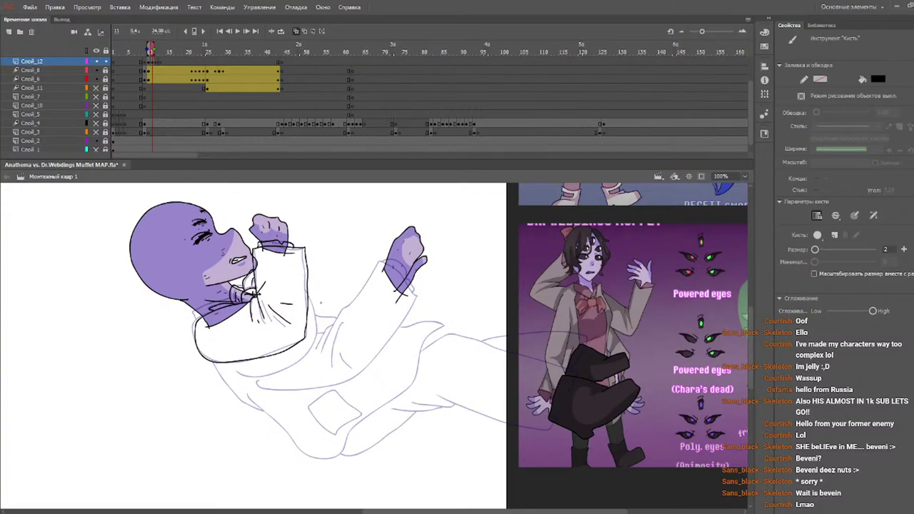
- Ink the curved coat line that runs beneath the first arm's elbow
{"action": "mouse_move", "coordinate": [308, 295]}
{"action": "left_mouse_down"}
{"action": "mouse_move", "coordinate": [320, 345]}
{"action": "mouse_move", "coordinate": [278, 374]}
{"action": "mouse_move", "coordinate": [243, 377]}
{"action": "left_mouse_up"}
{"action": "key", "text": "ctrl+z"}
{"action": "mouse_move", "coordinate": [307, 295]}
{"action": "left_mouse_down"}
{"action": "mouse_move", "coordinate": [318, 344]}
{"action": "mouse_move", "coordinate": [282, 369]}
{"action": "mouse_move", "coordinate": [236, 373]}
{"action": "left_mouse_up"}
- Ink the cuff below the second raised hand and the upper edge of its sleeve down to the first elbow
{"action": "left_click_drag", "start_coordinate": [378, 262], "coordinate": [418, 295]}
{"action": "key", "text": "ctrl+z"}
{"action": "left_click_drag", "start_coordinate": [378, 261], "coordinate": [414, 294]}
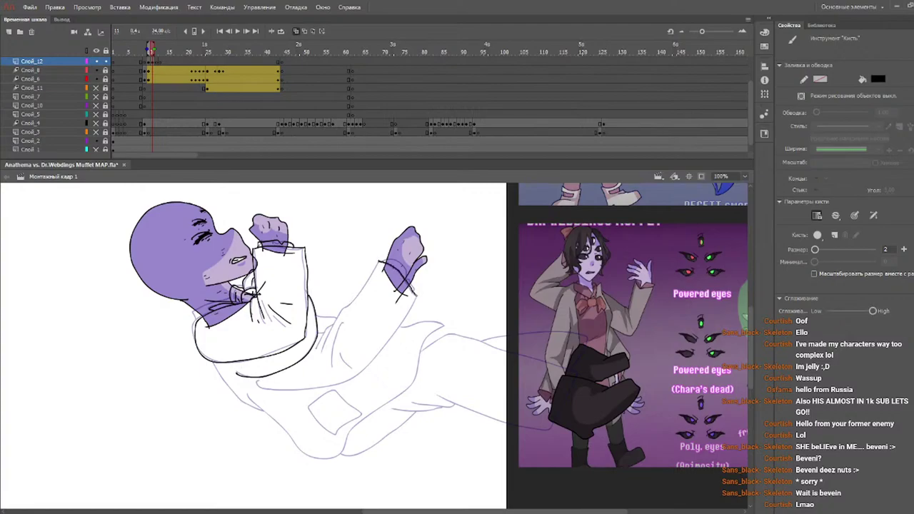
{"action": "left_click_drag", "start_coordinate": [379, 261], "coordinate": [315, 356]}
{"action": "key", "text": "ctrl+z"}
{"action": "left_click_drag", "start_coordinate": [378, 262], "coordinate": [344, 309]}
{"action": "key", "text": "ctrl+z"}
{"action": "left_click_drag", "start_coordinate": [377, 263], "coordinate": [348, 308]}
{"action": "key", "text": "ctrl+z"}
{"action": "mouse_move", "coordinate": [380, 262]}
{"action": "left_mouse_down"}
{"action": "mouse_move", "coordinate": [340, 307]}
{"action": "mouse_move", "coordinate": [324, 351]}
{"action": "mouse_move", "coordinate": [324, 329]}
{"action": "mouse_move", "coordinate": [314, 350]}
{"action": "left_mouse_up"}
- Ink the second sleeve's lower edge back to the torso, then add its elbow creases and inner cuff line
{"action": "mouse_move", "coordinate": [416, 297]}
{"action": "left_mouse_down"}
{"action": "mouse_move", "coordinate": [399, 339]}
{"action": "mouse_move", "coordinate": [350, 376]}
{"action": "mouse_move", "coordinate": [257, 386]}
{"action": "left_mouse_up"}
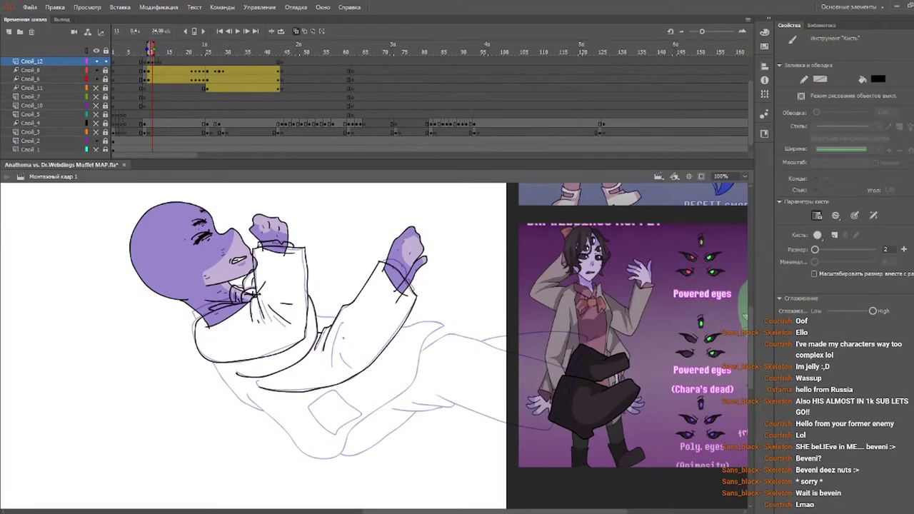
{"action": "mouse_move", "coordinate": [341, 327]}
{"action": "left_mouse_down"}
{"action": "mouse_move", "coordinate": [349, 361]}
{"action": "mouse_move", "coordinate": [365, 342]}
{"action": "mouse_move", "coordinate": [320, 362]}
{"action": "mouse_move", "coordinate": [329, 360]}
{"action": "left_mouse_up"}
{"action": "mouse_move", "coordinate": [387, 258]}
{"action": "left_mouse_down"}
{"action": "mouse_move", "coordinate": [406, 266]}
{"action": "mouse_move", "coordinate": [416, 287]}
{"action": "left_mouse_up"}
{"action": "key", "text": "ctrl+z"}
{"action": "left_click_drag", "start_coordinate": [197, 320], "coordinate": [232, 299]}
{"action": "key", "text": "ctrl+z"}
- Ink the coat's lower outline from the pointed hem tip round the bottom and up the back edge to the shoulder
{"action": "scroll", "coordinate": [442, 322], "scroll_direction": "down", "scroll_amount": 3}
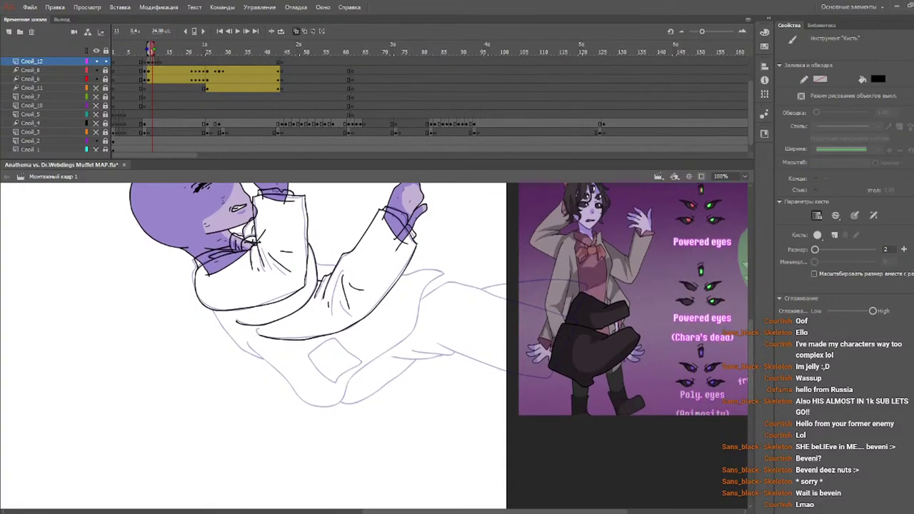
{"action": "mouse_move", "coordinate": [402, 276]}
{"action": "left_mouse_down"}
{"action": "mouse_move", "coordinate": [436, 262]}
{"action": "mouse_move", "coordinate": [423, 319]}
{"action": "mouse_move", "coordinate": [367, 360]}
{"action": "mouse_move", "coordinate": [342, 396]}
{"action": "mouse_move", "coordinate": [318, 406]}
{"action": "mouse_move", "coordinate": [249, 351]}
{"action": "left_mouse_up"}
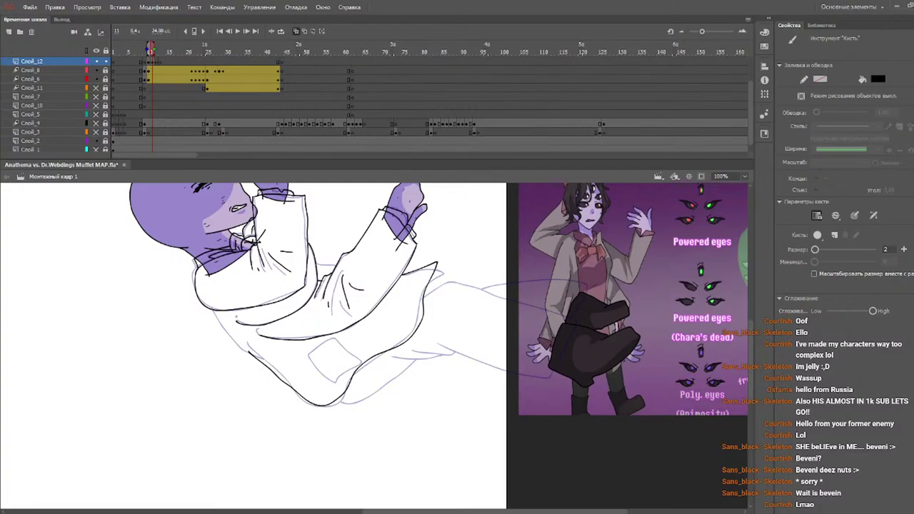
{"action": "left_click_drag", "start_coordinate": [213, 311], "coordinate": [238, 340]}
{"action": "key", "text": "ctrl+z"}
{"action": "left_click_drag", "start_coordinate": [213, 310], "coordinate": [248, 355]}
{"action": "left_click_drag", "start_coordinate": [212, 312], "coordinate": [246, 353]}
{"action": "key", "text": "ctrl+z"}
{"action": "key", "text": "ctrl+z"}
{"action": "key", "text": "ctrl+z"}
{"action": "left_click_drag", "start_coordinate": [254, 357], "coordinate": [214, 314]}
{"action": "key", "text": "ctrl+z"}
- Ink the short waist line between the two sleeves and the four-sided coat pocket on frame 11
{"action": "left_click_drag", "start_coordinate": [315, 264], "coordinate": [333, 261]}
{"action": "key", "text": "ctrl+z"}
{"action": "mouse_move", "coordinate": [308, 355]}
{"action": "left_mouse_down"}
{"action": "mouse_move", "coordinate": [335, 380]}
{"action": "mouse_move", "coordinate": [359, 345]}
{"action": "mouse_move", "coordinate": [335, 338]}
{"action": "mouse_move", "coordinate": [308, 355]}
{"action": "left_mouse_up"}
- Add fold creases around the coat's pocket and hem on frame 10, and draw matching creases on frame 11
{"action": "left_click_drag", "start_coordinate": [143, 51], "coordinate": [149, 50]}
{"action": "mouse_move", "coordinate": [262, 342]}
{"action": "left_mouse_down"}
{"action": "mouse_move", "coordinate": [298, 369]}
{"action": "mouse_move", "coordinate": [311, 347]}
{"action": "mouse_move", "coordinate": [397, 325]}
{"action": "mouse_move", "coordinate": [396, 299]}
{"action": "left_mouse_up"}
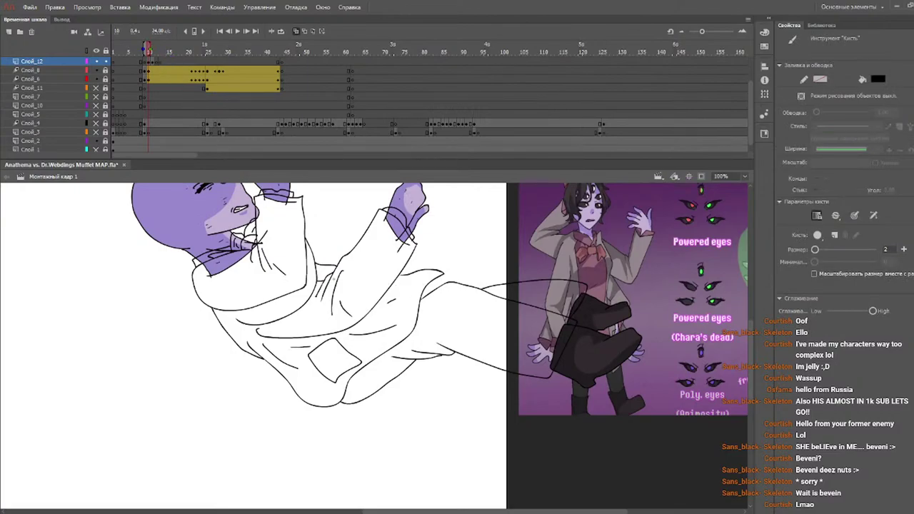
{"action": "key", "text": "period"}
{"action": "left_click_drag", "start_coordinate": [279, 349], "coordinate": [309, 354]}
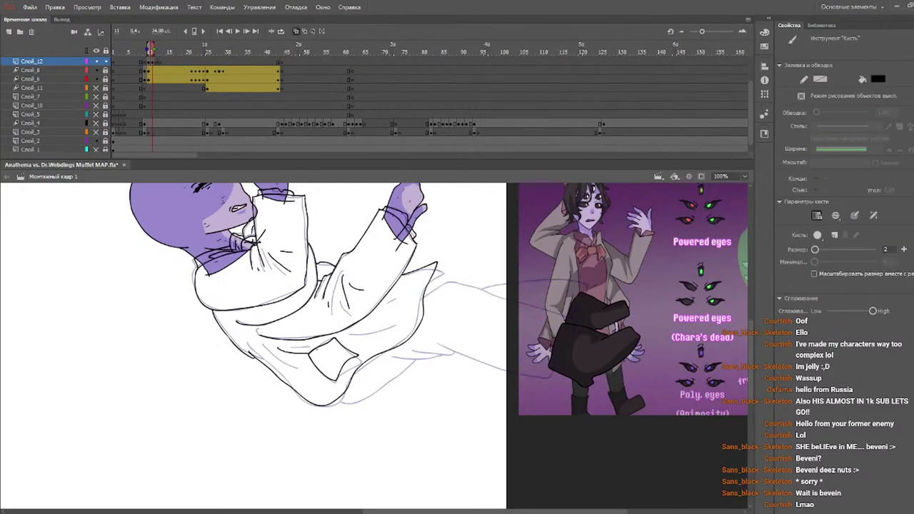
{"action": "key", "text": "ctrl+z"}
{"action": "left_click_drag", "start_coordinate": [255, 347], "coordinate": [265, 352]}
{"action": "key", "text": "ctrl+z"}
{"action": "mouse_move", "coordinate": [384, 312]}
{"action": "left_mouse_down"}
{"action": "mouse_move", "coordinate": [417, 328]}
{"action": "mouse_move", "coordinate": [370, 340]}
{"action": "mouse_move", "coordinate": [420, 318]}
{"action": "left_mouse_up"}
{"action": "key", "text": "ctrl+z"}
{"action": "key", "text": "ctrl+z"}
{"action": "left_click_drag", "start_coordinate": [342, 338], "coordinate": [356, 336]}
- On frame 10, ink the missing short edge between the coat hem and the underside of the leg
{"action": "mouse_move", "coordinate": [146, 50]}
{"action": "left_mouse_down"}
{"action": "mouse_move", "coordinate": [134, 51]}
{"action": "mouse_move", "coordinate": [152, 50]}
{"action": "left_mouse_up"}
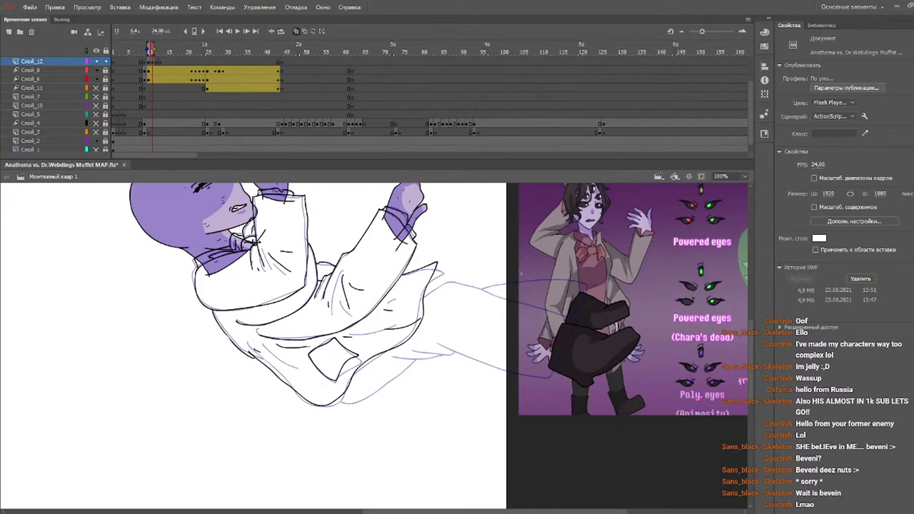
{"action": "left_click_drag", "start_coordinate": [136, 48], "coordinate": [148, 47]}
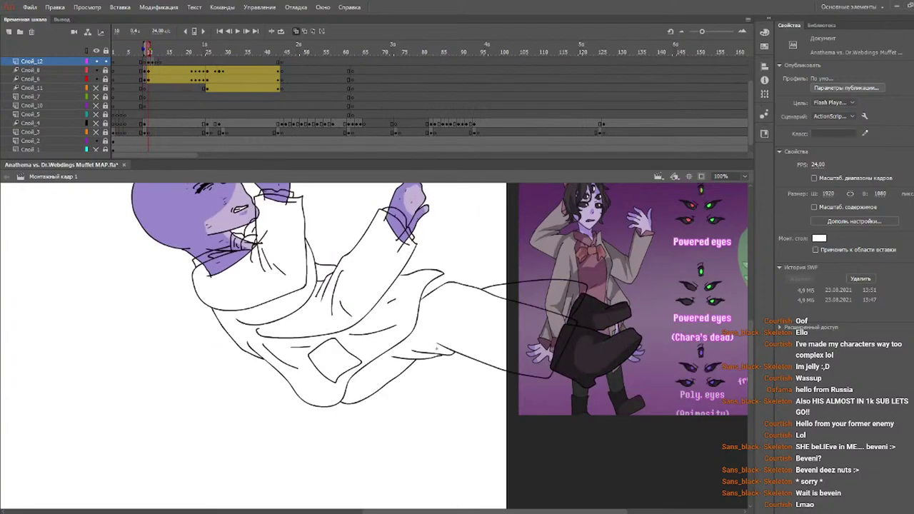
{"action": "key", "text": "b"}
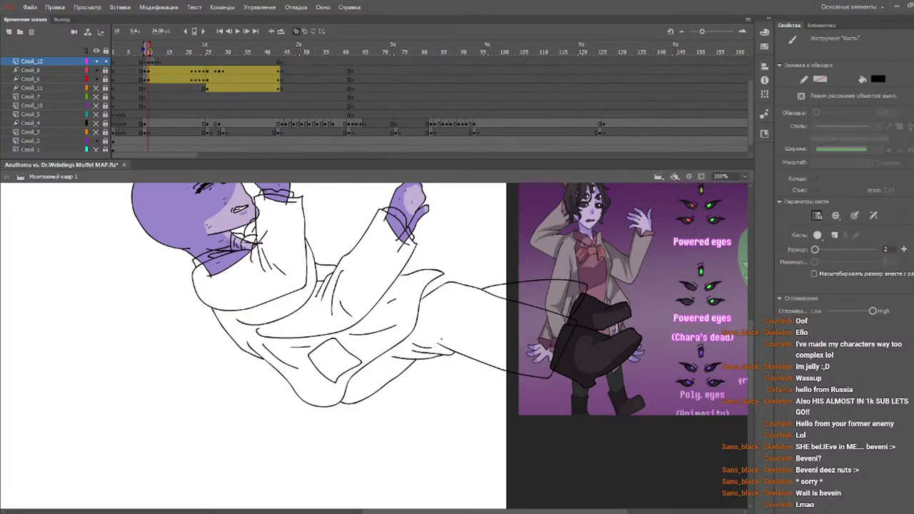
{"action": "mouse_move", "coordinate": [417, 352]}
{"action": "left_mouse_down"}
{"action": "mouse_move", "coordinate": [393, 352]}
{"action": "mouse_move", "coordinate": [441, 337]}
{"action": "left_mouse_up"}
{"action": "key", "text": "ctrl+z"}
{"action": "key", "text": "ctrl+z"}
{"action": "key", "text": "ctrl+z"}
{"action": "key", "text": "ctrl+z"}
- On frame 11, ink the near leg's upper and lower edges from the coat hem to the boot
{"action": "left_click", "coordinate": [152, 52]}
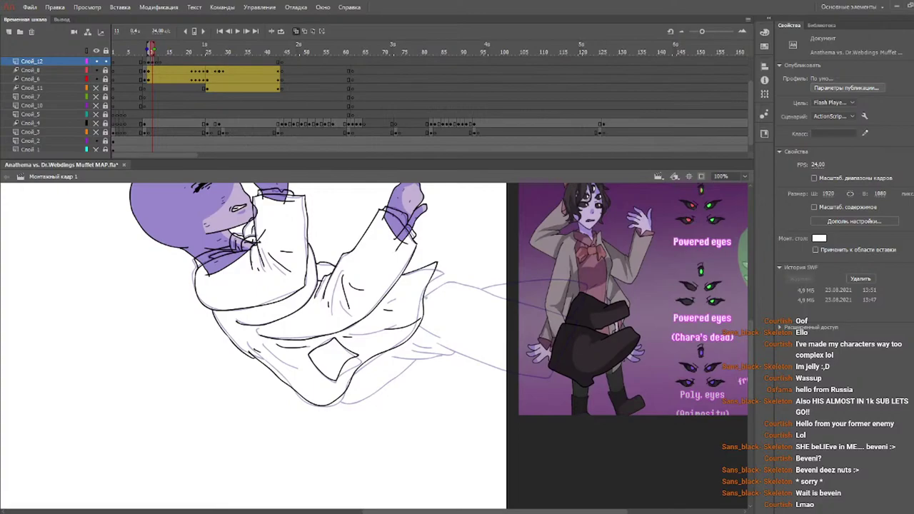
{"action": "mouse_move", "coordinate": [421, 298]}
{"action": "left_mouse_down"}
{"action": "mouse_move", "coordinate": [447, 281]}
{"action": "mouse_move", "coordinate": [555, 317]}
{"action": "left_mouse_up"}
{"action": "key", "text": "ctrl+z"}
{"action": "mouse_move", "coordinate": [422, 299]}
{"action": "left_mouse_down"}
{"action": "mouse_move", "coordinate": [469, 282]}
{"action": "mouse_move", "coordinate": [565, 321]}
{"action": "mouse_move", "coordinate": [448, 281]}
{"action": "mouse_move", "coordinate": [421, 298]}
{"action": "left_mouse_up"}
{"action": "key", "text": "ctrl+z"}
{"action": "key", "text": "ctrl+z"}
{"action": "mouse_move", "coordinate": [423, 299]}
{"action": "left_mouse_down"}
{"action": "mouse_move", "coordinate": [456, 281]}
{"action": "mouse_move", "coordinate": [504, 294]}
{"action": "left_mouse_up"}
{"action": "key", "text": "ctrl+z"}
{"action": "mouse_move", "coordinate": [424, 299]}
{"action": "left_mouse_down"}
{"action": "mouse_move", "coordinate": [450, 281]}
{"action": "mouse_move", "coordinate": [567, 319]}
{"action": "mouse_move", "coordinate": [541, 376]}
{"action": "mouse_move", "coordinate": [441, 347]}
{"action": "left_mouse_up"}
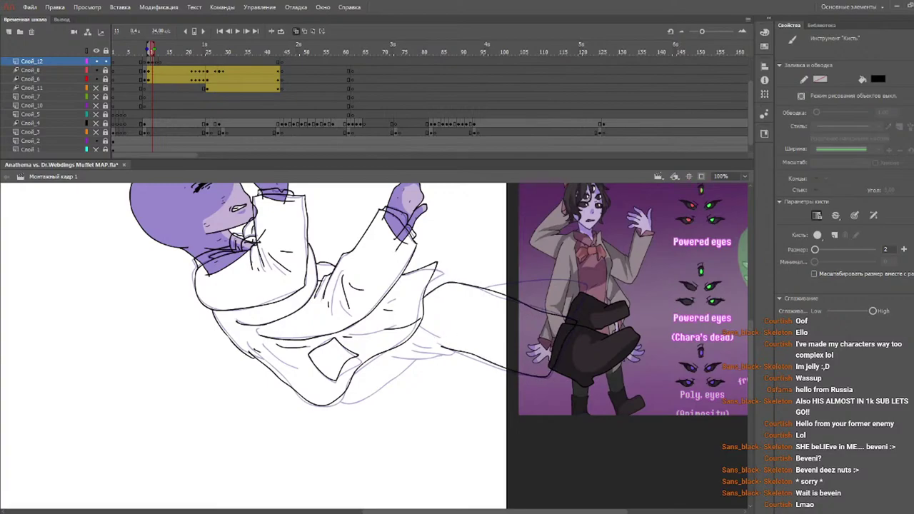
- Ink the far coat flap with its creases below the leg and the far leg's upper edge
{"action": "mouse_move", "coordinate": [455, 355]}
{"action": "left_mouse_down"}
{"action": "mouse_move", "coordinate": [410, 351]}
{"action": "mouse_move", "coordinate": [431, 356]}
{"action": "mouse_move", "coordinate": [391, 358]}
{"action": "left_mouse_up"}
{"action": "key", "text": "ctrl+z"}
{"action": "mouse_move", "coordinate": [337, 406]}
{"action": "left_mouse_down"}
{"action": "mouse_move", "coordinate": [378, 395]}
{"action": "mouse_move", "coordinate": [414, 365]}
{"action": "left_mouse_up"}
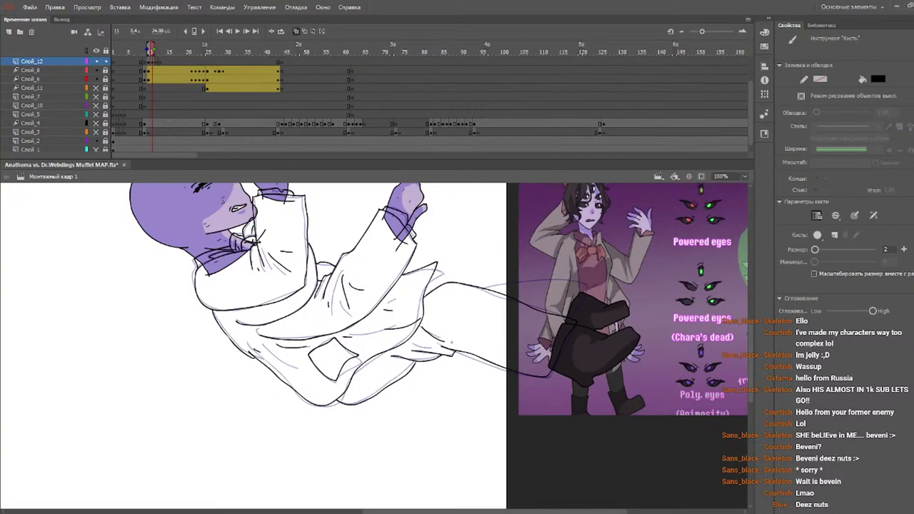
{"action": "left_click_drag", "start_coordinate": [417, 343], "coordinate": [434, 350]}
{"action": "mouse_move", "coordinate": [486, 289]}
{"action": "left_mouse_down"}
{"action": "mouse_move", "coordinate": [574, 276]}
{"action": "mouse_move", "coordinate": [589, 279]}
{"action": "mouse_move", "coordinate": [584, 296]}
{"action": "left_mouse_up"}
- Move to frame 12 and ink the first sleeve's cuff edge and inner edge beside the chin
{"action": "key", "text": "period"}
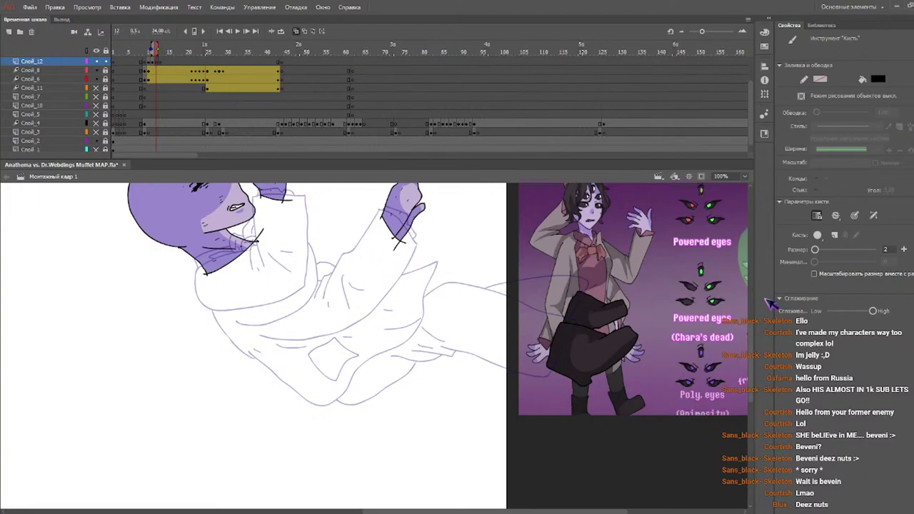
{"action": "scroll", "coordinate": [758, 337], "scroll_direction": "up", "scroll_amount": 2}
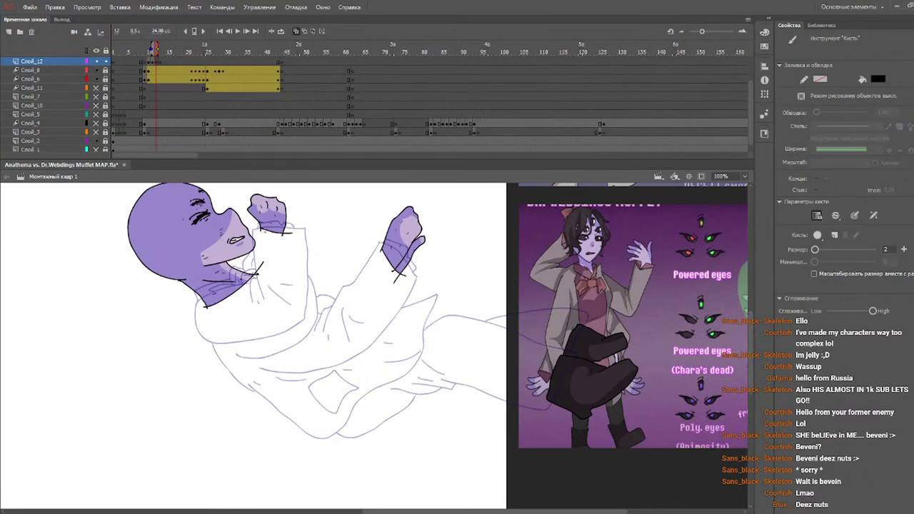
{"action": "mouse_move", "coordinate": [250, 230]}
{"action": "left_mouse_down"}
{"action": "mouse_move", "coordinate": [309, 228]}
{"action": "mouse_move", "coordinate": [254, 265]}
{"action": "mouse_move", "coordinate": [266, 303]}
{"action": "left_mouse_up"}
{"action": "key", "text": "ctrl+z"}
{"action": "left_click_drag", "start_coordinate": [306, 230], "coordinate": [252, 236]}
{"action": "key", "text": "ctrl+z"}
{"action": "mouse_move", "coordinate": [306, 228]}
{"action": "left_mouse_down"}
{"action": "mouse_move", "coordinate": [254, 229]}
{"action": "mouse_move", "coordinate": [264, 299]}
{"action": "mouse_move", "coordinate": [218, 292]}
{"action": "mouse_move", "coordinate": [196, 311]}
{"action": "left_mouse_up"}
- Ink the first sleeve's outer edge down to the elbow and its lower edge round to the shoulder and neck
{"action": "left_click_drag", "start_coordinate": [205, 342], "coordinate": [245, 346]}
{"action": "key", "text": "ctrl+z"}
{"action": "left_click_drag", "start_coordinate": [305, 228], "coordinate": [306, 319]}
{"action": "key", "text": "ctrl+z"}
{"action": "left_click_drag", "start_coordinate": [305, 229], "coordinate": [309, 322]}
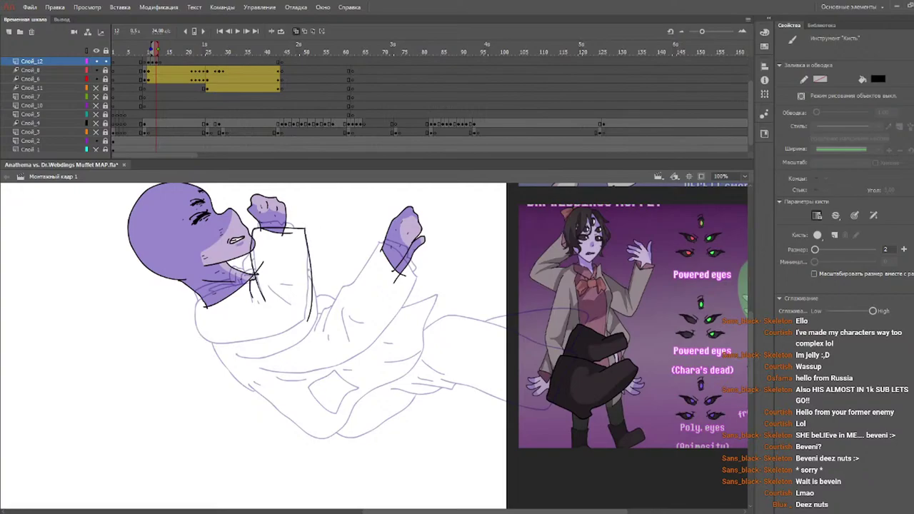
{"action": "key", "text": "ctrl+z"}
{"action": "mouse_move", "coordinate": [305, 229]}
{"action": "left_mouse_down"}
{"action": "mouse_move", "coordinate": [305, 322]}
{"action": "mouse_move", "coordinate": [250, 343]}
{"action": "mouse_move", "coordinate": [216, 347]}
{"action": "left_mouse_up"}
{"action": "key", "text": "e"}
{"action": "key", "text": "b"}
{"action": "key", "text": "ctrl+z"}
{"action": "mouse_move", "coordinate": [251, 282]}
{"action": "left_mouse_down"}
{"action": "mouse_move", "coordinate": [208, 296]}
{"action": "mouse_move", "coordinate": [195, 326]}
{"action": "mouse_move", "coordinate": [213, 343]}
{"action": "mouse_move", "coordinate": [302, 322]}
{"action": "left_mouse_up"}
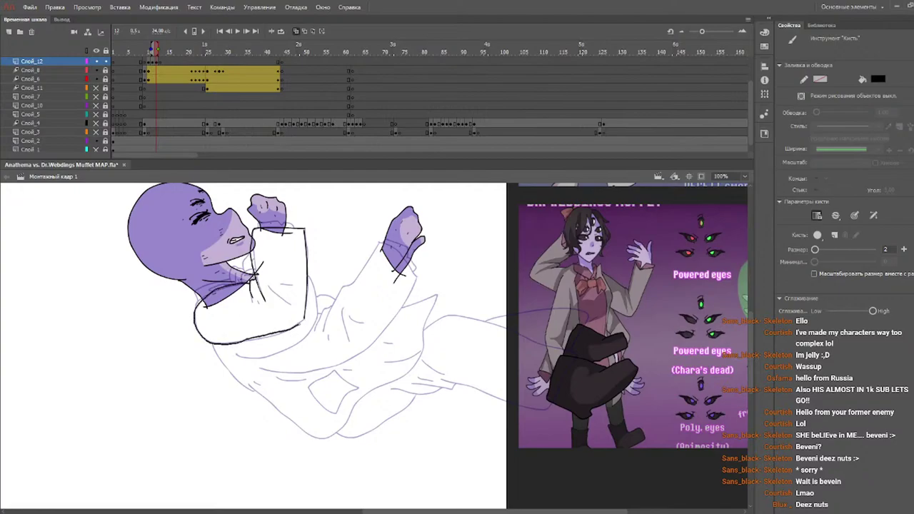
- Add elbow creases inside the first sleeve and an inner cuff line across the first wrist on frame 12
{"action": "mouse_move", "coordinate": [269, 279]}
{"action": "left_mouse_down"}
{"action": "mouse_move", "coordinate": [303, 293]}
{"action": "mouse_move", "coordinate": [280, 305]}
{"action": "left_mouse_up"}
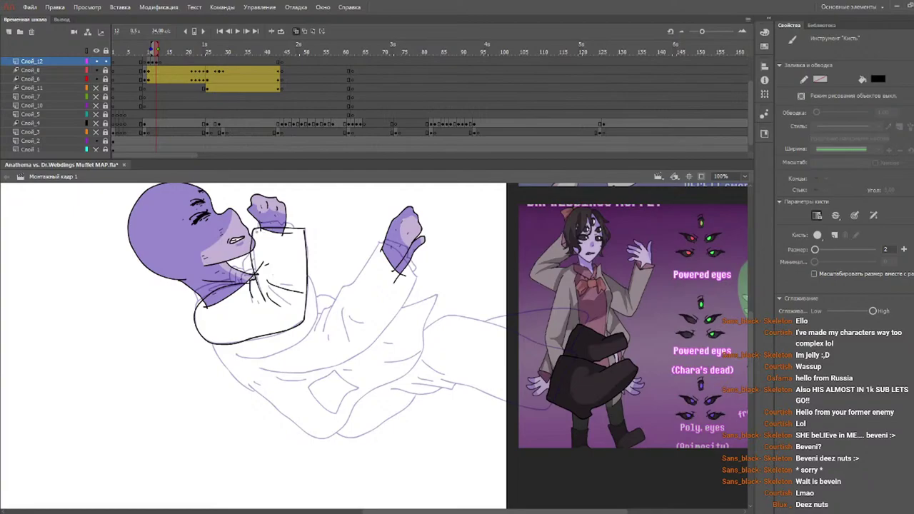
{"action": "left_click_drag", "start_coordinate": [266, 220], "coordinate": [294, 228]}
- Ink the curved coat line beneath the first arm's elbow on frame 12, retrying until it follows the previous frame
{"action": "mouse_move", "coordinate": [307, 276]}
{"action": "left_mouse_down"}
{"action": "mouse_move", "coordinate": [319, 325]}
{"action": "mouse_move", "coordinate": [281, 347]}
{"action": "mouse_move", "coordinate": [235, 357]}
{"action": "left_mouse_up"}
{"action": "key", "text": "ctrl+z"}
{"action": "mouse_move", "coordinate": [307, 275]}
{"action": "left_mouse_down"}
{"action": "mouse_move", "coordinate": [318, 324]}
{"action": "mouse_move", "coordinate": [293, 344]}
{"action": "left_mouse_up"}
{"action": "key", "text": "ctrl+z"}
{"action": "mouse_move", "coordinate": [307, 274]}
{"action": "left_mouse_down"}
{"action": "mouse_move", "coordinate": [318, 314]}
{"action": "mouse_move", "coordinate": [277, 353]}
{"action": "mouse_move", "coordinate": [229, 357]}
{"action": "left_mouse_up"}
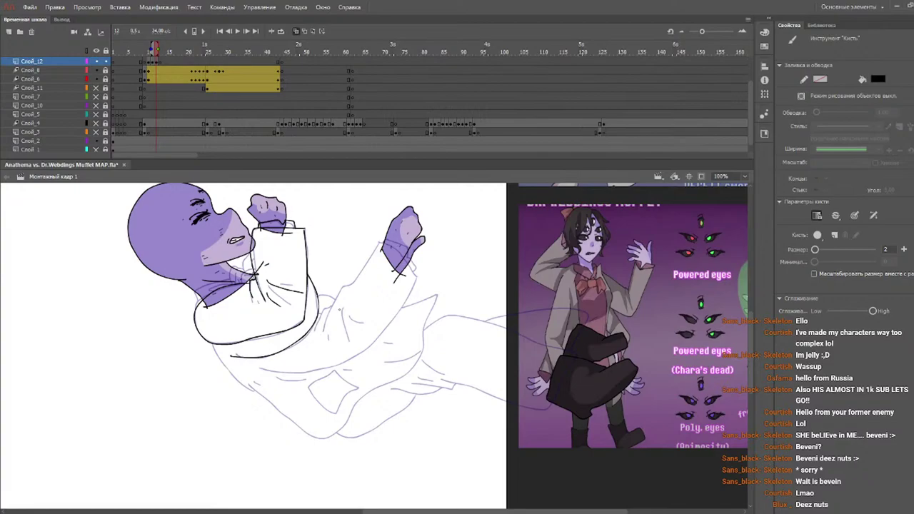
- Ink the cuff line across the second wrist on frame 12, retrying until it fits the sleeve opening
{"action": "left_click_drag", "start_coordinate": [380, 243], "coordinate": [416, 278]}
{"action": "key", "text": "ctrl+z"}
{"action": "left_click_drag", "start_coordinate": [380, 242], "coordinate": [417, 278]}
{"action": "key", "text": "ctrl+z"}
{"action": "left_click_drag", "start_coordinate": [388, 244], "coordinate": [417, 278]}
{"action": "key", "text": "ctrl+z"}
{"action": "left_click_drag", "start_coordinate": [378, 242], "coordinate": [418, 280]}
{"action": "key", "text": "ctrl+z"}
{"action": "left_click_drag", "start_coordinate": [377, 241], "coordinate": [418, 282]}
{"action": "key", "text": "ctrl+z"}
{"action": "left_click_drag", "start_coordinate": [380, 244], "coordinate": [419, 281]}
- Ink the second sleeve's upper edge from the cuff down to the armpit, with short folds at its end
{"action": "left_click_drag", "start_coordinate": [377, 243], "coordinate": [327, 313]}
{"action": "key", "text": "ctrl+z"}
{"action": "left_click_drag", "start_coordinate": [379, 244], "coordinate": [347, 287]}
{"action": "key", "text": "ctrl+z"}
{"action": "mouse_move", "coordinate": [379, 244]}
{"action": "left_mouse_down"}
{"action": "mouse_move", "coordinate": [343, 287]}
{"action": "mouse_move", "coordinate": [320, 343]}
{"action": "left_mouse_up"}
{"action": "left_click_drag", "start_coordinate": [327, 307], "coordinate": [314, 331]}
{"action": "key", "text": "ctrl+z"}
{"action": "key", "text": "ctrl+z"}
{"action": "key", "text": "ctrl+z"}
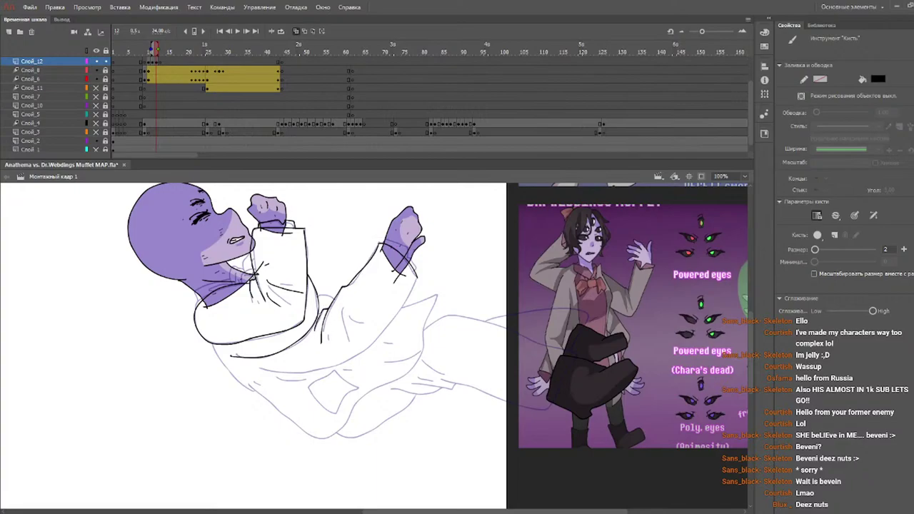
- Add creases and an inner cuff line to the second sleeve and ink its lower edge down to the coat's back, trimming the line end
{"action": "left_click_drag", "start_coordinate": [343, 305], "coordinate": [370, 323]}
{"action": "key", "text": "ctrl+z"}
{"action": "left_click_drag", "start_coordinate": [341, 293], "coordinate": [393, 300]}
{"action": "left_click_drag", "start_coordinate": [334, 316], "coordinate": [349, 338]}
{"action": "mouse_move", "coordinate": [379, 237]}
{"action": "left_mouse_down"}
{"action": "mouse_move", "coordinate": [419, 267]}
{"action": "mouse_move", "coordinate": [394, 318]}
{"action": "mouse_move", "coordinate": [322, 365]}
{"action": "mouse_move", "coordinate": [261, 370]}
{"action": "left_mouse_up"}
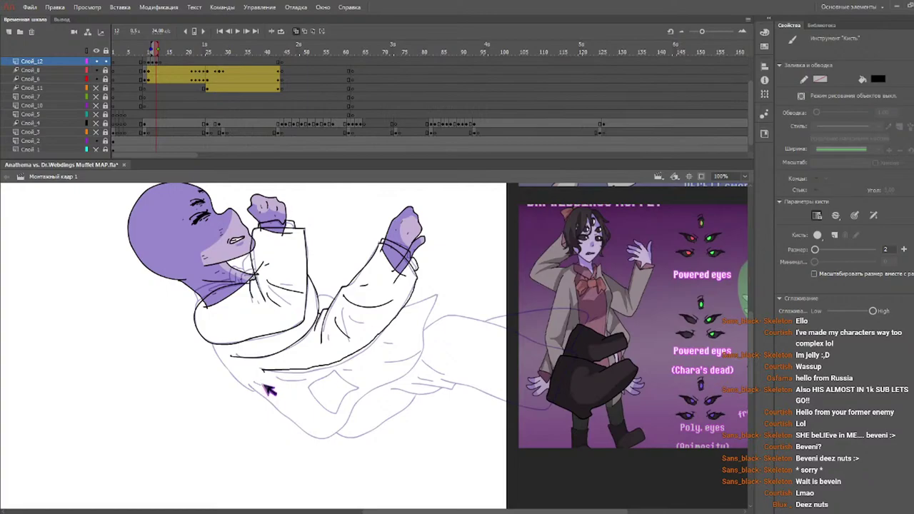
{"action": "key", "text": "e"}
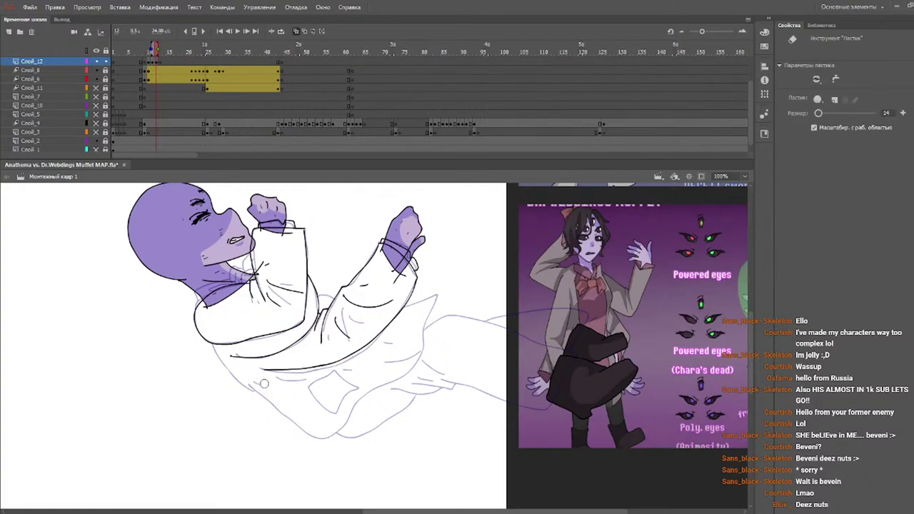
{"action": "key", "text": "b"}
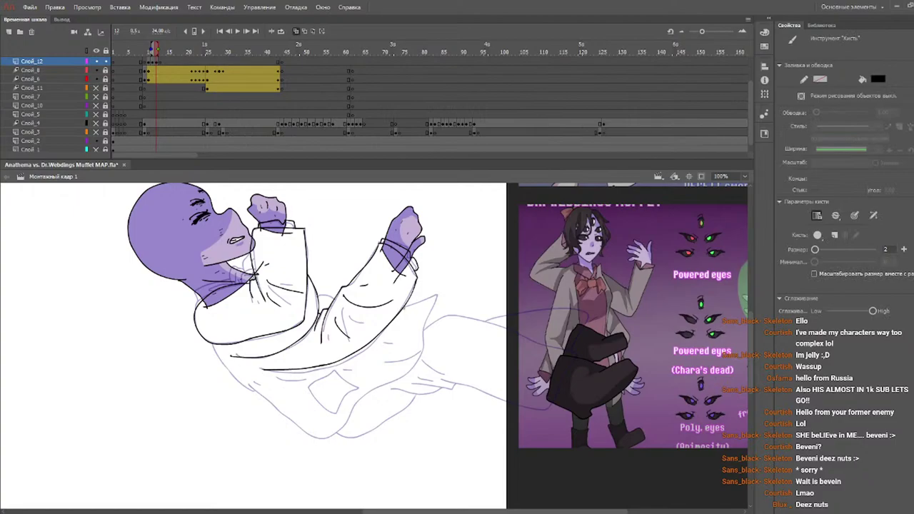
- Ink the coat's hem from the pointed corner below the second sleeve round the bottom and up the back on frame 12
{"action": "mouse_move", "coordinate": [404, 303]}
{"action": "left_mouse_down"}
{"action": "mouse_move", "coordinate": [443, 313]}
{"action": "mouse_move", "coordinate": [430, 317]}
{"action": "mouse_move", "coordinate": [420, 364]}
{"action": "mouse_move", "coordinate": [377, 385]}
{"action": "mouse_move", "coordinate": [344, 421]}
{"action": "mouse_move", "coordinate": [305, 431]}
{"action": "mouse_move", "coordinate": [250, 386]}
{"action": "left_mouse_up"}
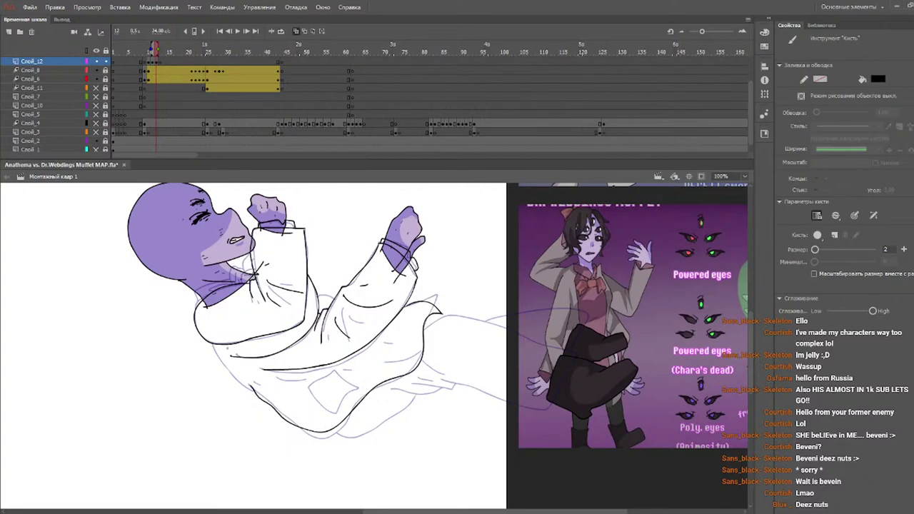
{"action": "left_click_drag", "start_coordinate": [213, 348], "coordinate": [247, 392]}
{"action": "key", "text": "ctrl+z"}
{"action": "left_click_drag", "start_coordinate": [213, 343], "coordinate": [250, 393]}
{"action": "key", "text": "ctrl+z"}
{"action": "left_click_drag", "start_coordinate": [212, 343], "coordinate": [250, 393]}
{"action": "key", "text": "ctrl+z"}
- Ink the coat pocket and add fold lines around it on frame 12
{"action": "mouse_move", "coordinate": [309, 384]}
{"action": "left_mouse_down"}
{"action": "mouse_move", "coordinate": [341, 414]}
{"action": "mouse_move", "coordinate": [365, 390]}
{"action": "mouse_move", "coordinate": [323, 376]}
{"action": "mouse_move", "coordinate": [291, 395]}
{"action": "left_mouse_up"}
{"action": "key", "text": "ctrl+z"}
{"action": "left_click_drag", "start_coordinate": [258, 370], "coordinate": [301, 398]}
{"action": "left_click_drag", "start_coordinate": [385, 341], "coordinate": [407, 332]}
{"action": "left_click_drag", "start_coordinate": [355, 363], "coordinate": [380, 362]}
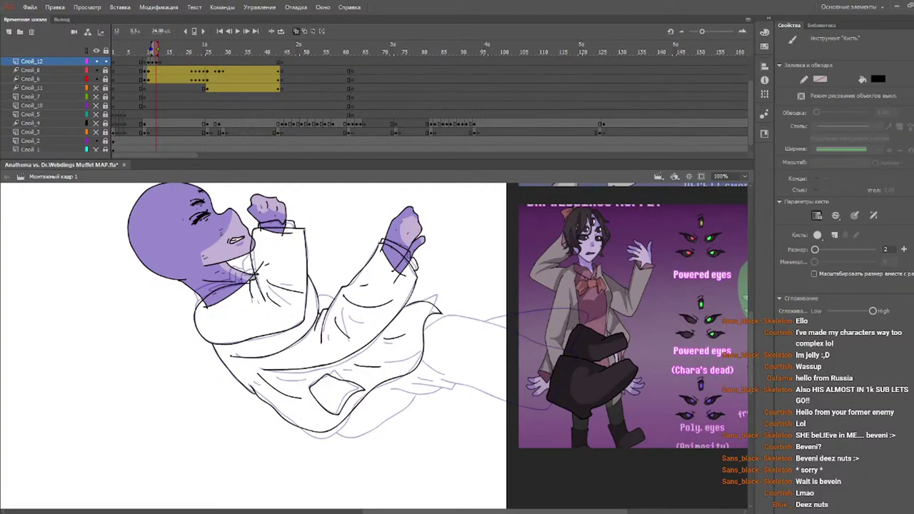
- Ink the short chest line between the sleeves and the collar and bow details at the neck, comparing with the previous frames
{"action": "left_click_drag", "start_coordinate": [317, 299], "coordinate": [328, 295]}
{"action": "left_click", "coordinate": [148, 50]}
{"action": "mouse_move", "coordinate": [147, 46]}
{"action": "left_mouse_down"}
{"action": "mouse_move", "coordinate": [161, 47]}
{"action": "mouse_move", "coordinate": [154, 49]}
{"action": "left_mouse_up"}
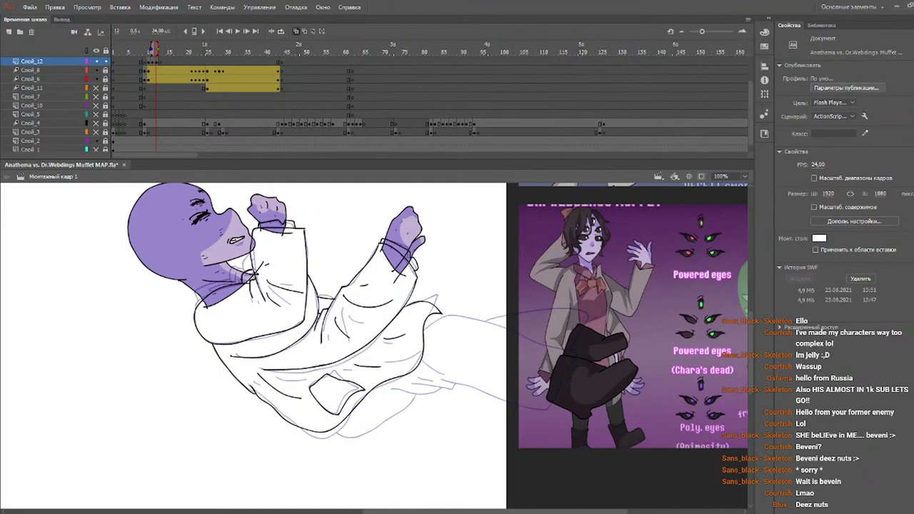
{"action": "key", "text": "b"}
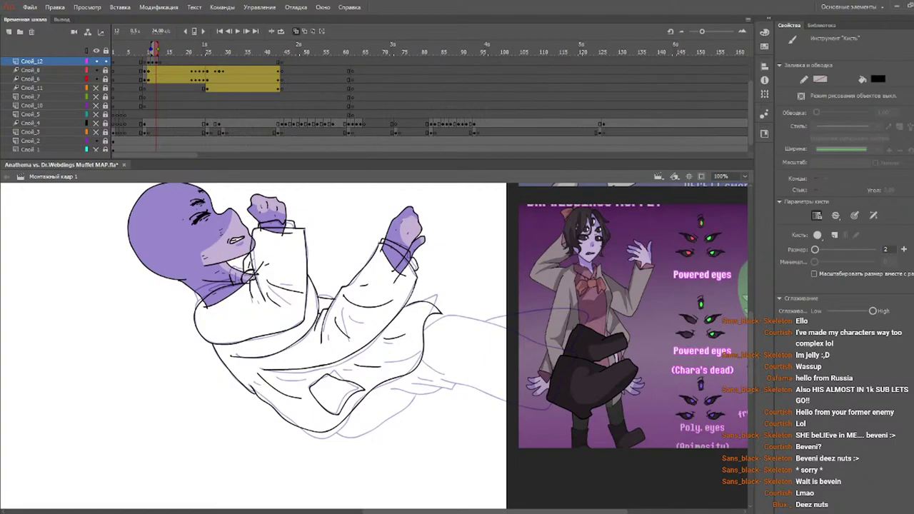
{"action": "left_click_drag", "start_coordinate": [235, 270], "coordinate": [238, 279]}
{"action": "left_click", "coordinate": [151, 49]}
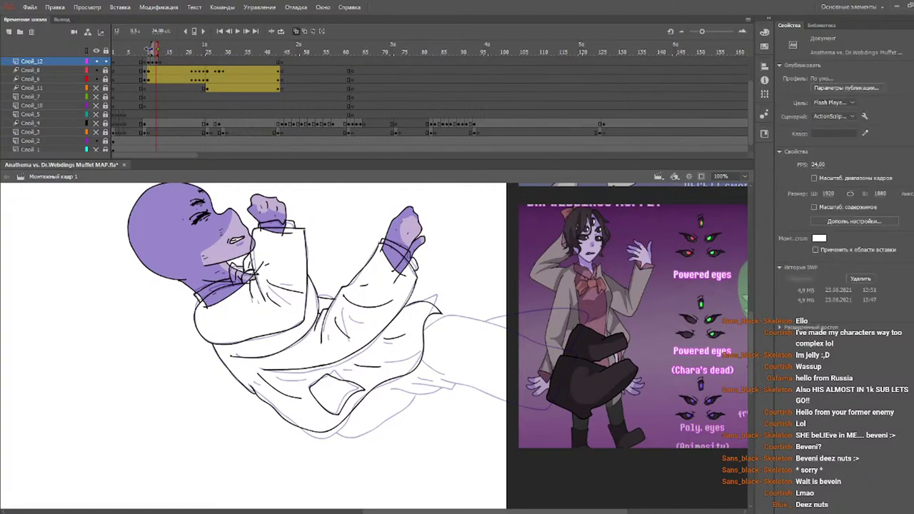
{"action": "left_click_drag", "start_coordinate": [144, 49], "coordinate": [158, 48]}
- Ink the front leg's upper and lower edges and the far coat tail below the hem on frame 12
{"action": "mouse_move", "coordinate": [424, 325]}
{"action": "left_mouse_down"}
{"action": "mouse_move", "coordinate": [454, 316]}
{"action": "mouse_move", "coordinate": [500, 323]}
{"action": "mouse_move", "coordinate": [563, 351]}
{"action": "mouse_move", "coordinate": [547, 410]}
{"action": "mouse_move", "coordinate": [441, 384]}
{"action": "left_mouse_up"}
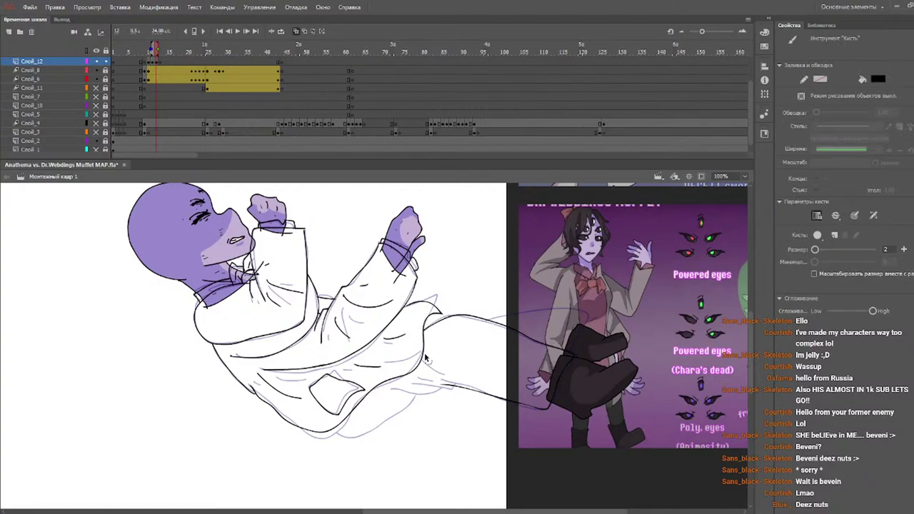
{"action": "left_click_drag", "start_coordinate": [423, 352], "coordinate": [436, 356]}
{"action": "left_click_drag", "start_coordinate": [453, 388], "coordinate": [395, 392]}
{"action": "mouse_move", "coordinate": [331, 430]}
{"action": "left_mouse_down"}
{"action": "mouse_move", "coordinate": [373, 428]}
{"action": "mouse_move", "coordinate": [408, 404]}
{"action": "left_mouse_up"}
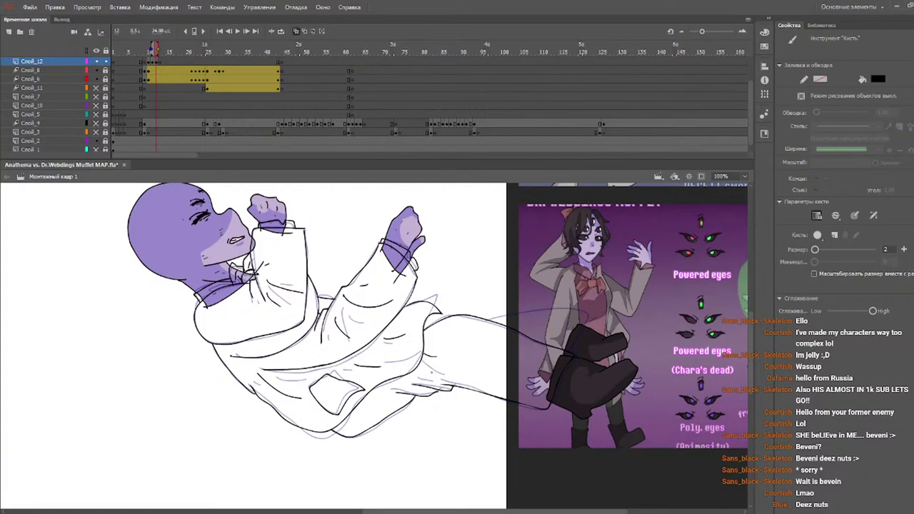
- Rework the far coat tail on frame 12, redrawing its lower edge and the creases near the leg
{"action": "left_click_drag", "start_coordinate": [415, 373], "coordinate": [429, 370]}
{"action": "key", "text": "e"}
{"action": "key", "text": "b"}
{"action": "key", "text": "ctrl+z"}
{"action": "mouse_move", "coordinate": [415, 370]}
{"action": "left_mouse_down"}
{"action": "mouse_move", "coordinate": [433, 373]}
{"action": "mouse_move", "coordinate": [403, 408]}
{"action": "mouse_move", "coordinate": [349, 425]}
{"action": "left_mouse_up"}
{"action": "key", "text": "ctrl+z"}
{"action": "key", "text": "ctrl+z"}
{"action": "key", "text": "ctrl+z"}
{"action": "mouse_move", "coordinate": [335, 434]}
{"action": "left_mouse_down"}
{"action": "mouse_move", "coordinate": [361, 430]}
{"action": "mouse_move", "coordinate": [411, 398]}
{"action": "left_mouse_up"}
{"action": "key", "text": "ctrl+z"}
{"action": "key", "text": "e"}
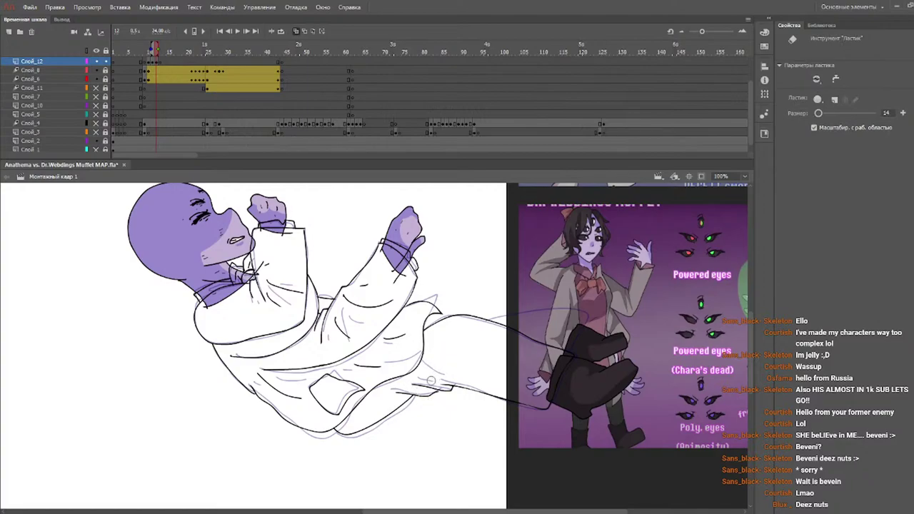
- Ink the short clothing line between the hem and the coat tail, and the upper edge of the second leg
{"action": "key", "text": "b"}
{"action": "mouse_move", "coordinate": [421, 360]}
{"action": "left_mouse_down"}
{"action": "mouse_move", "coordinate": [444, 373]}
{"action": "mouse_move", "coordinate": [428, 388]}
{"action": "mouse_move", "coordinate": [435, 381]}
{"action": "left_mouse_up"}
{"action": "key", "text": "ctrl+z"}
{"action": "key", "text": "ctrl+z"}
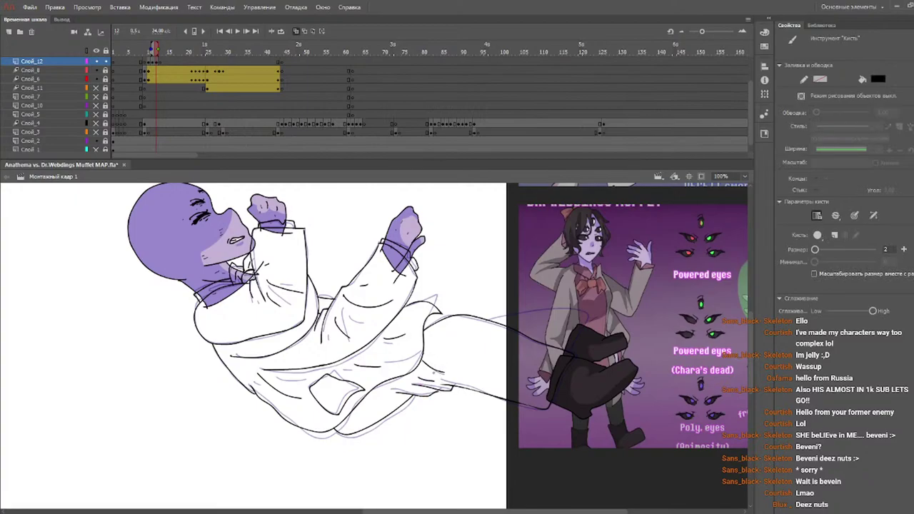
{"action": "key", "text": "e"}
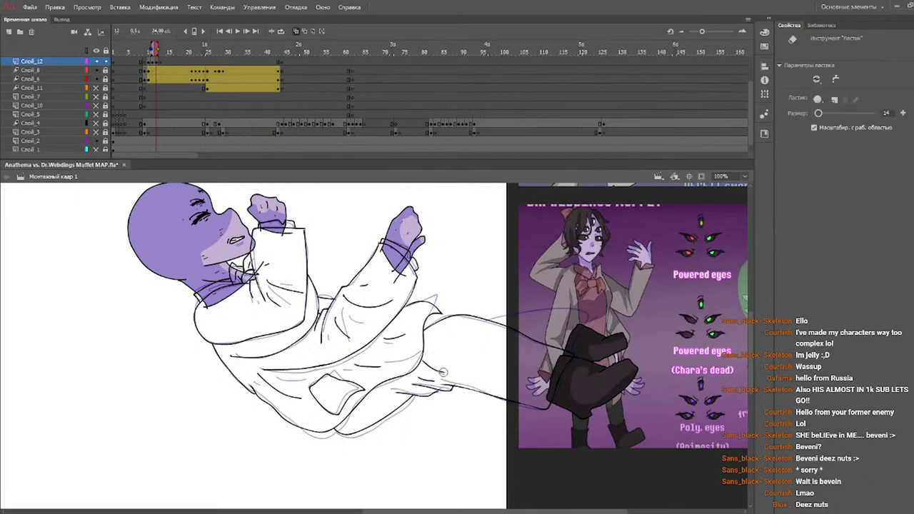
{"action": "key", "text": "b"}
{"action": "mouse_move", "coordinate": [489, 320]}
{"action": "left_mouse_down"}
{"action": "mouse_move", "coordinate": [579, 308]}
{"action": "mouse_move", "coordinate": [585, 330]}
{"action": "mouse_move", "coordinate": [574, 345]}
{"action": "left_mouse_up"}
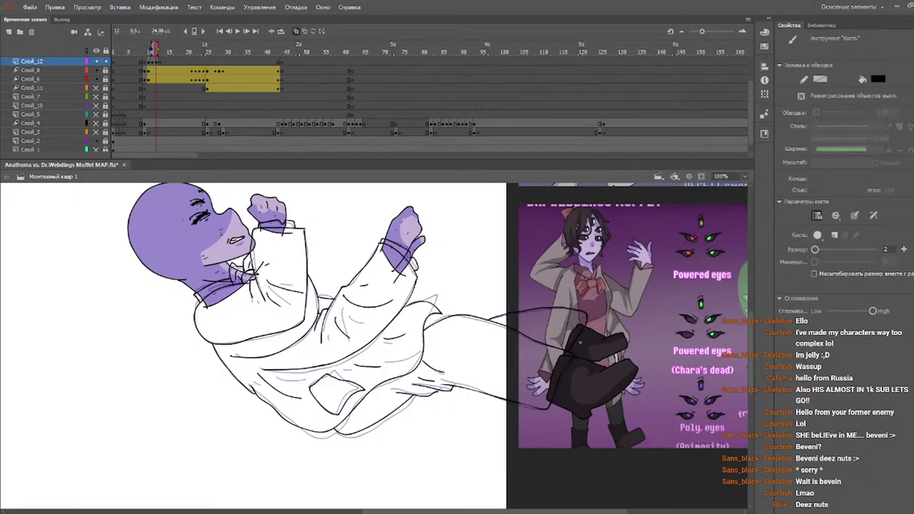
- Move to frame 13 and ink the first sleeve's outline from the cuff to the elbow and round to the shoulder and neck
{"action": "left_click_drag", "start_coordinate": [144, 52], "coordinate": [166, 55]}
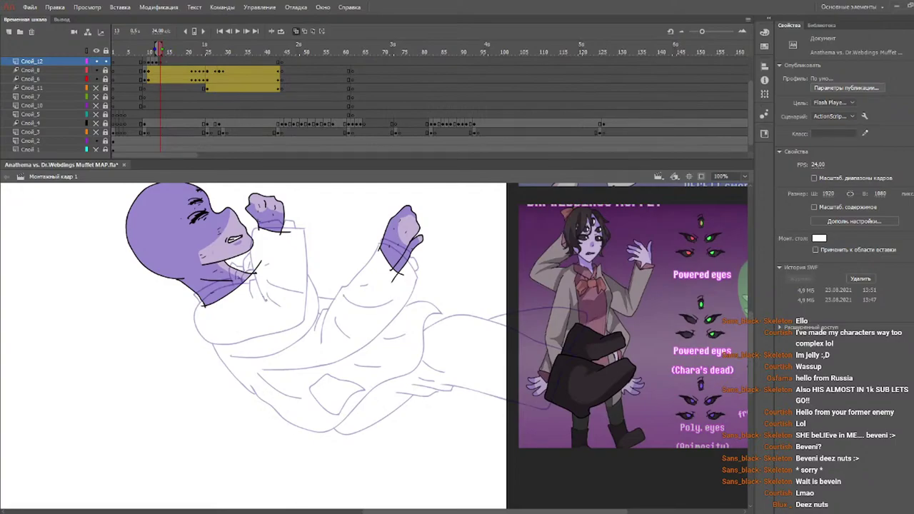
{"action": "key", "text": "b"}
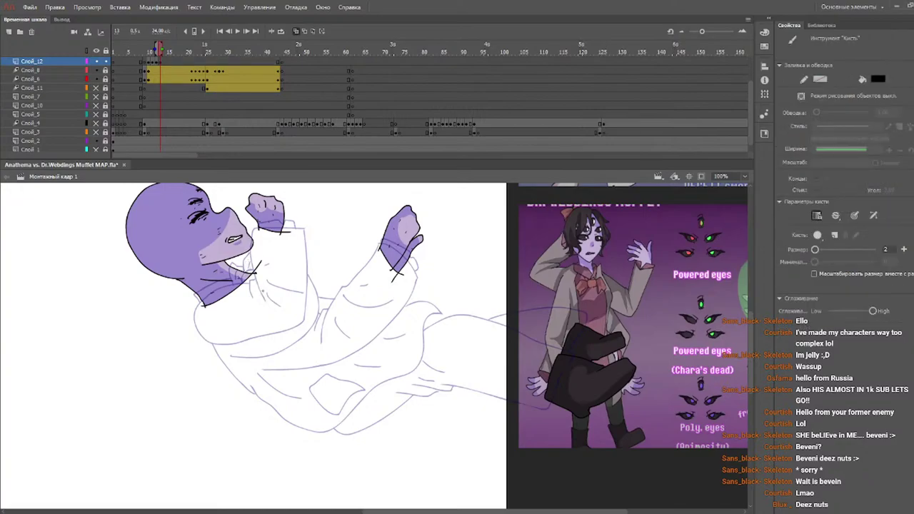
{"action": "mouse_move", "coordinate": [265, 300]}
{"action": "left_mouse_down"}
{"action": "mouse_move", "coordinate": [251, 231]}
{"action": "mouse_move", "coordinate": [302, 231]}
{"action": "mouse_move", "coordinate": [310, 274]}
{"action": "mouse_move", "coordinate": [303, 241]}
{"action": "mouse_move", "coordinate": [279, 236]}
{"action": "mouse_move", "coordinate": [265, 296]}
{"action": "mouse_move", "coordinate": [307, 298]}
{"action": "mouse_move", "coordinate": [304, 324]}
{"action": "left_mouse_up"}
{"action": "key", "text": "ctrl+z"}
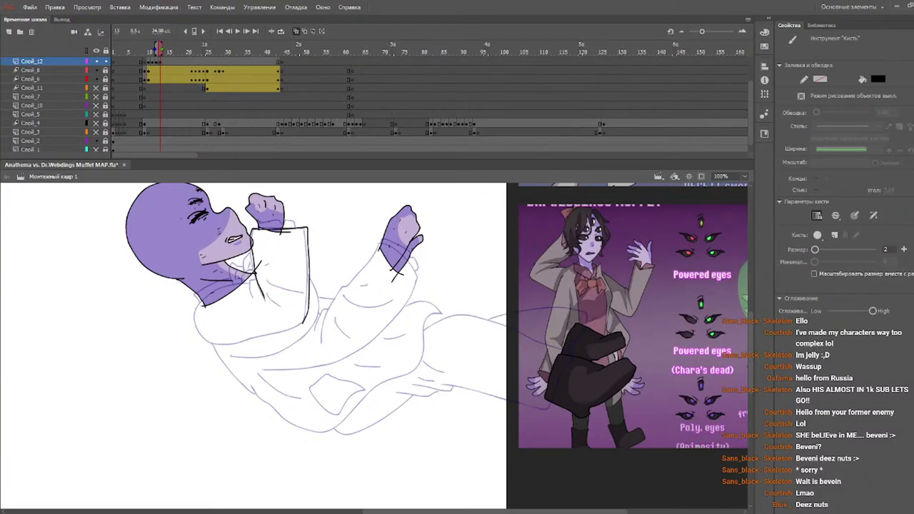
{"action": "mouse_move", "coordinate": [250, 279]}
{"action": "left_mouse_down"}
{"action": "mouse_move", "coordinate": [258, 301]}
{"action": "mouse_move", "coordinate": [262, 290]}
{"action": "mouse_move", "coordinate": [256, 303]}
{"action": "mouse_move", "coordinate": [234, 285]}
{"action": "mouse_move", "coordinate": [207, 294]}
{"action": "mouse_move", "coordinate": [194, 318]}
{"action": "mouse_move", "coordinate": [207, 344]}
{"action": "mouse_move", "coordinate": [307, 321]}
{"action": "left_mouse_up"}
{"action": "key", "text": "ctrl+z"}
{"action": "key", "text": "ctrl+z"}
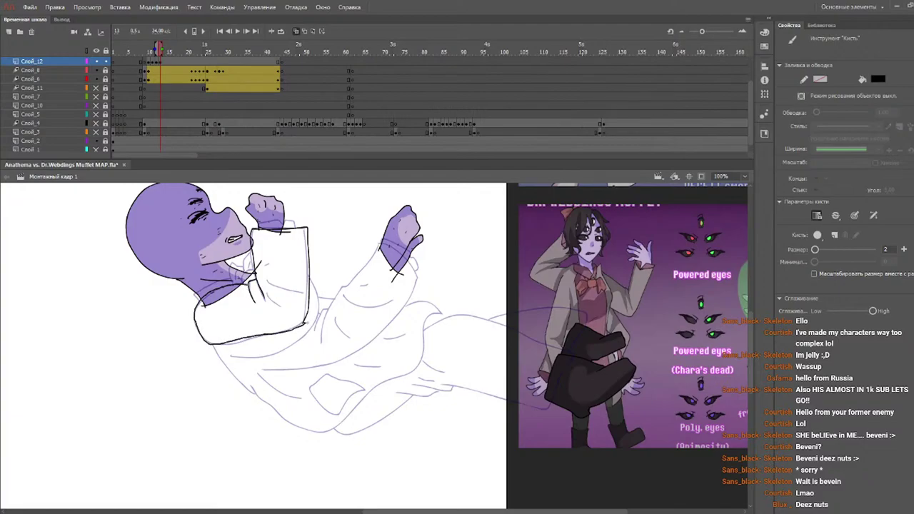
- Clean up the first sleeve's elbow corner and add creases inside the sleeve on frame 13
{"action": "key", "text": "e"}
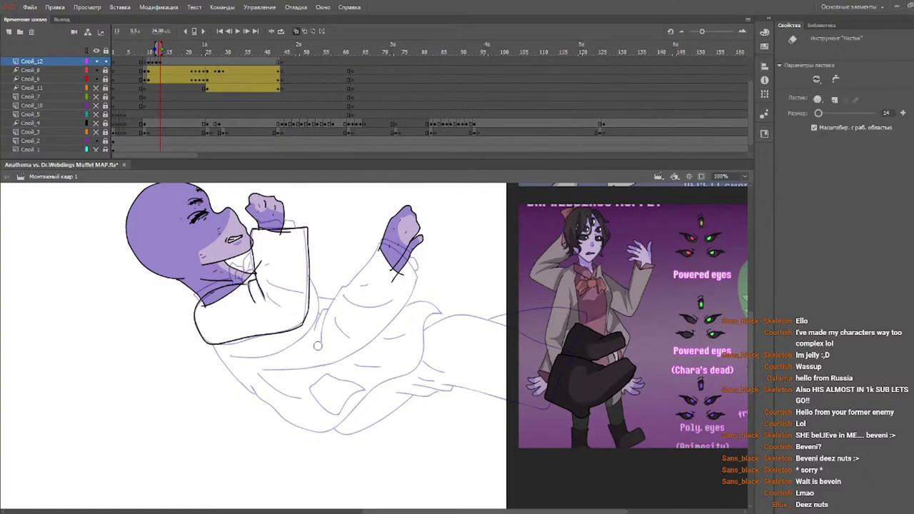
{"action": "key", "text": "b"}
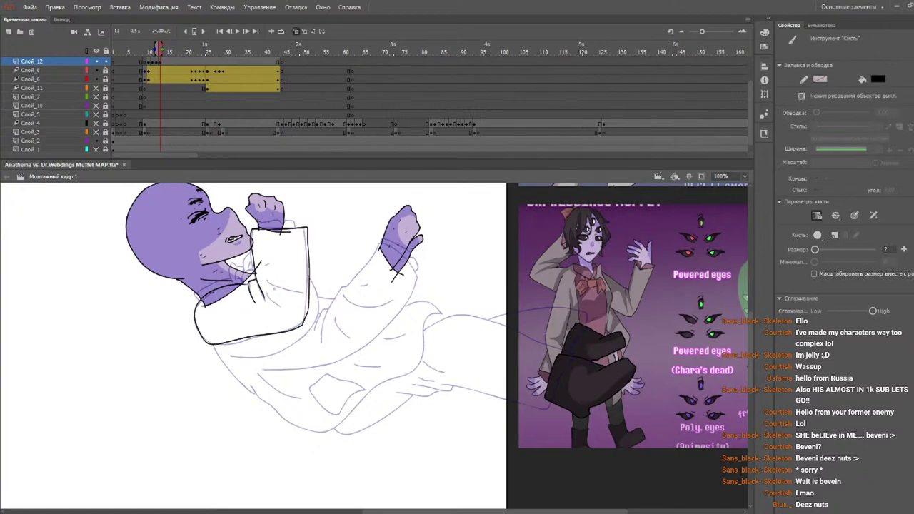
{"action": "mouse_move", "coordinate": [260, 270]}
{"action": "left_mouse_down"}
{"action": "mouse_move", "coordinate": [277, 261]}
{"action": "mouse_move", "coordinate": [293, 299]}
{"action": "mouse_move", "coordinate": [283, 297]}
{"action": "left_mouse_up"}
{"action": "key", "text": "ctrl+z"}
{"action": "key", "text": "ctrl+z"}
{"action": "key", "text": "ctrl+z"}
- Add a keyframe at frame 14 on layer Слой_12 and return to frame 13
{"action": "left_click_drag", "start_coordinate": [143, 45], "coordinate": [167, 46]}
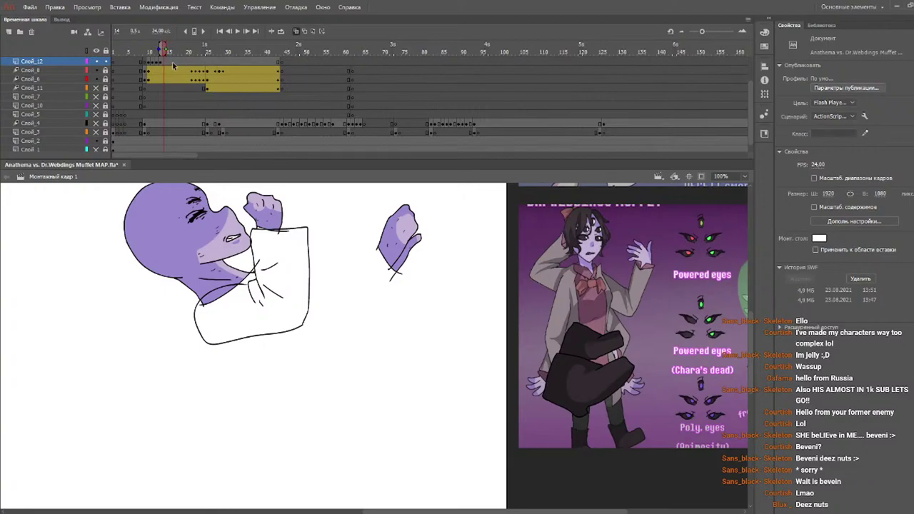
{"action": "left_click", "coordinate": [165, 63]}
{"action": "mouse_move", "coordinate": [162, 52]}
{"action": "left_mouse_down"}
{"action": "mouse_move", "coordinate": [150, 53]}
{"action": "mouse_move", "coordinate": [159, 51]}
{"action": "left_mouse_up"}
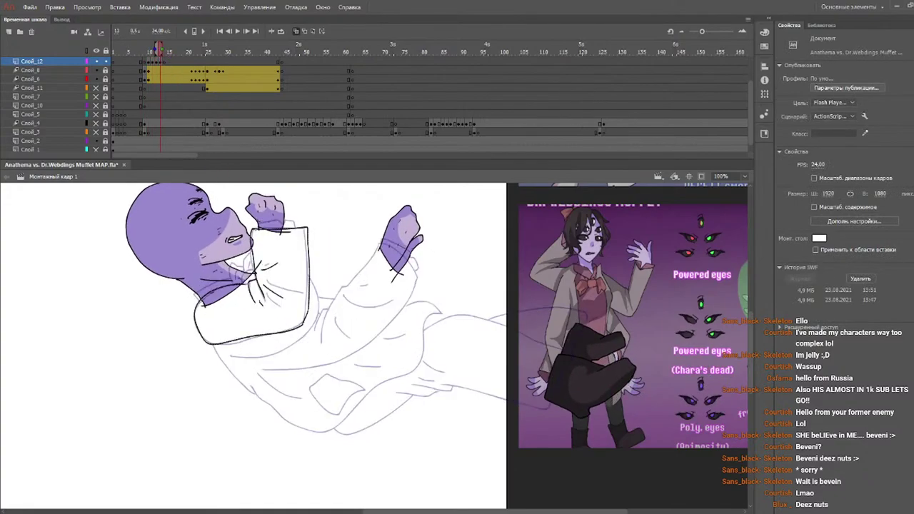
- Ink the inner cuff line across the first wrist on frame 13
{"action": "key", "text": "b"}
{"action": "key", "text": "v"}
{"action": "left_click", "coordinate": [261, 230]}
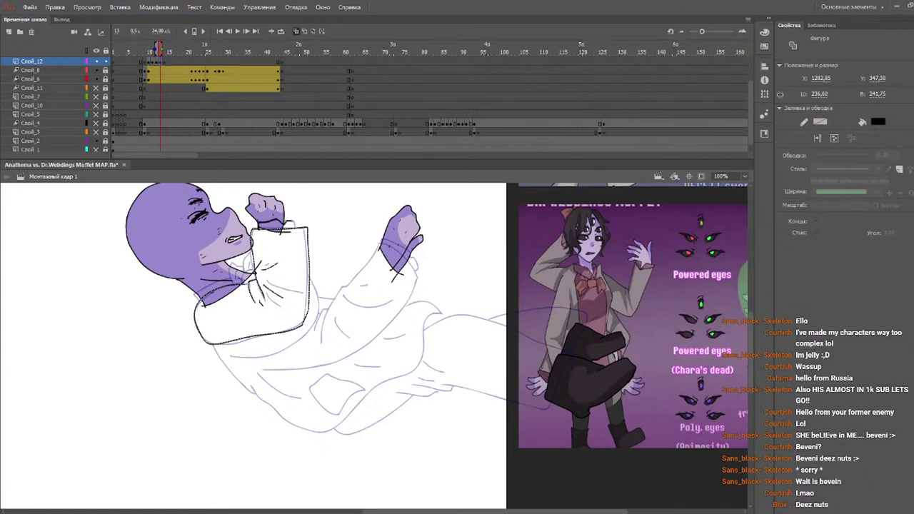
{"action": "left_click", "coordinate": [292, 227]}
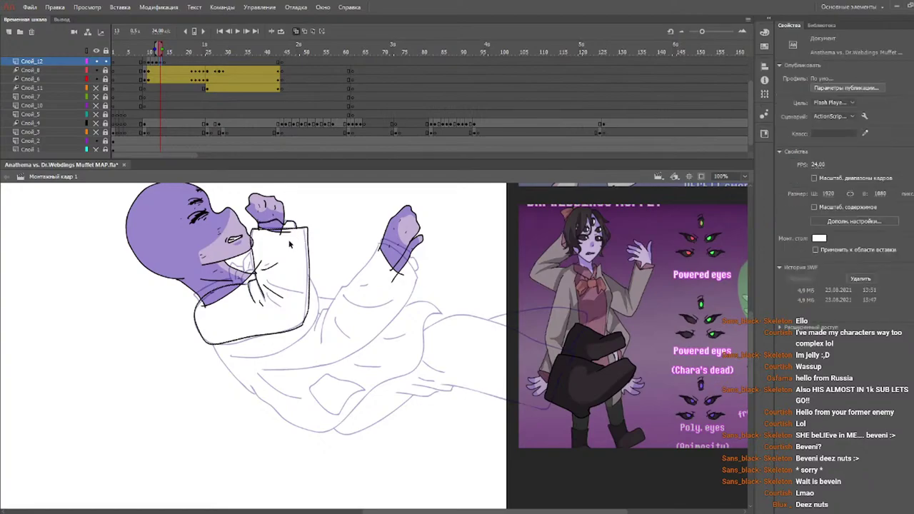
{"action": "key", "text": "b"}
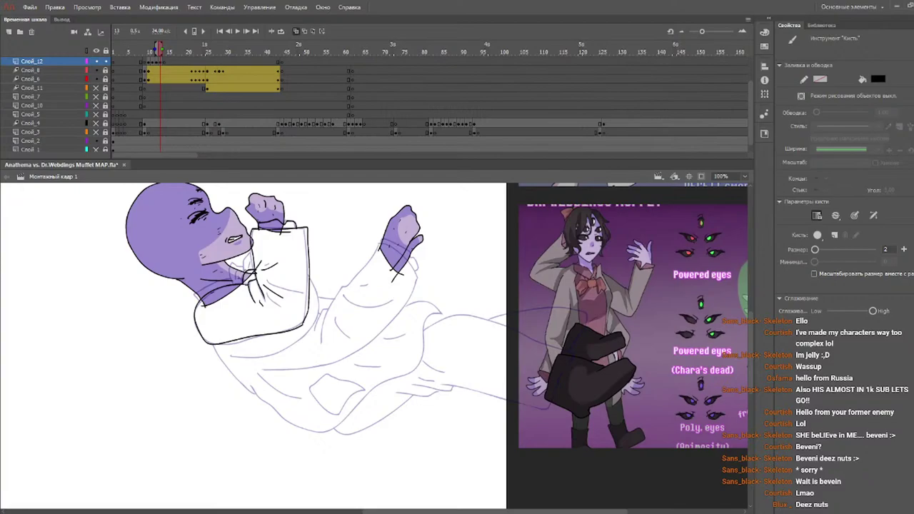
- Ink the bow and collar lines at the neck and the curved coat line beneath the first elbow on frame 13
{"action": "mouse_move", "coordinate": [244, 266]}
{"action": "left_mouse_down"}
{"action": "mouse_move", "coordinate": [252, 252]}
{"action": "mouse_move", "coordinate": [232, 260]}
{"action": "mouse_move", "coordinate": [243, 267]}
{"action": "left_mouse_up"}
{"action": "key", "text": "ctrl+z"}
{"action": "mouse_move", "coordinate": [234, 284]}
{"action": "left_mouse_down"}
{"action": "mouse_move", "coordinate": [236, 264]}
{"action": "mouse_move", "coordinate": [245, 270]}
{"action": "left_mouse_up"}
{"action": "left_click_drag", "start_coordinate": [194, 295], "coordinate": [230, 276]}
{"action": "mouse_move", "coordinate": [310, 278]}
{"action": "left_mouse_down"}
{"action": "mouse_move", "coordinate": [315, 327]}
{"action": "mouse_move", "coordinate": [286, 350]}
{"action": "mouse_move", "coordinate": [228, 355]}
{"action": "left_mouse_up"}
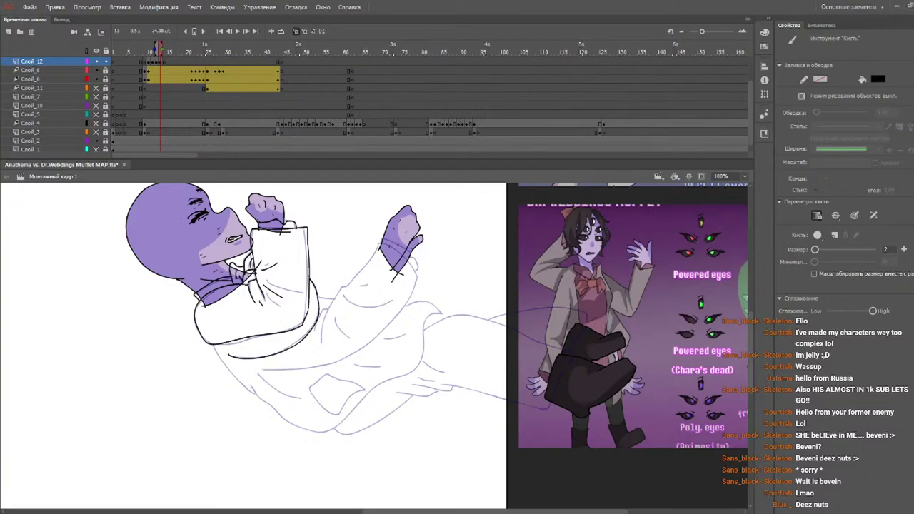
- Ink the second sleeve's cuff line and its upper edge down to the armpit folds on frame 13
{"action": "left_click_drag", "start_coordinate": [380, 246], "coordinate": [417, 276]}
{"action": "key", "text": "ctrl+z"}
{"action": "left_click_drag", "start_coordinate": [377, 241], "coordinate": [415, 281]}
{"action": "mouse_move", "coordinate": [379, 243]}
{"action": "left_mouse_down"}
{"action": "mouse_move", "coordinate": [371, 265]}
{"action": "mouse_move", "coordinate": [342, 285]}
{"action": "mouse_move", "coordinate": [321, 342]}
{"action": "left_mouse_up"}
{"action": "left_click_drag", "start_coordinate": [335, 301], "coordinate": [317, 335]}
{"action": "key", "text": "ctrl+z"}
{"action": "key", "text": "ctrl+z"}
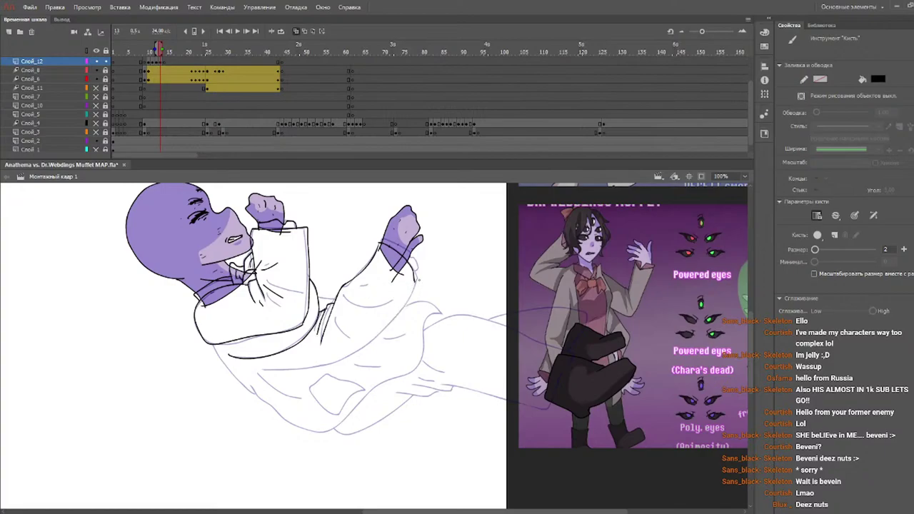
- Ink the second sleeve's lower edge from the cuff down to the coat's back on frame 13
{"action": "key", "text": "v"}
{"action": "key", "text": "e"}
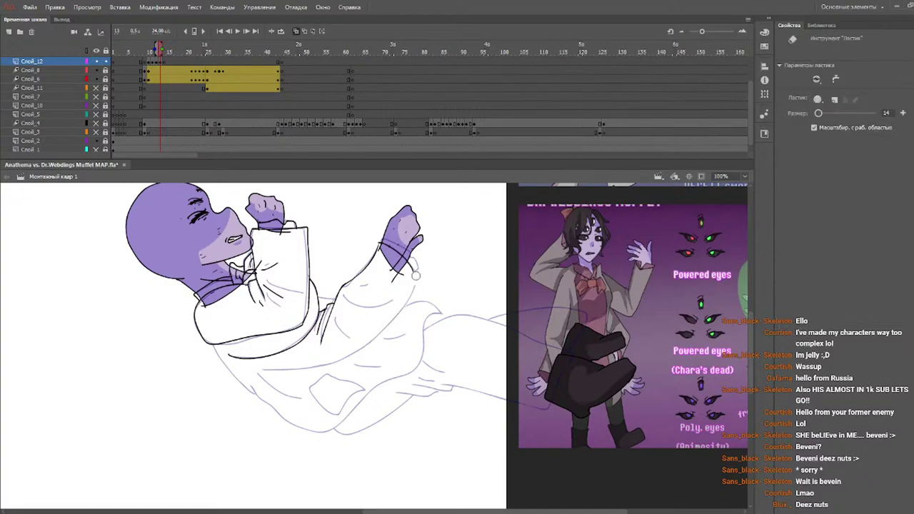
{"action": "key", "text": "b"}
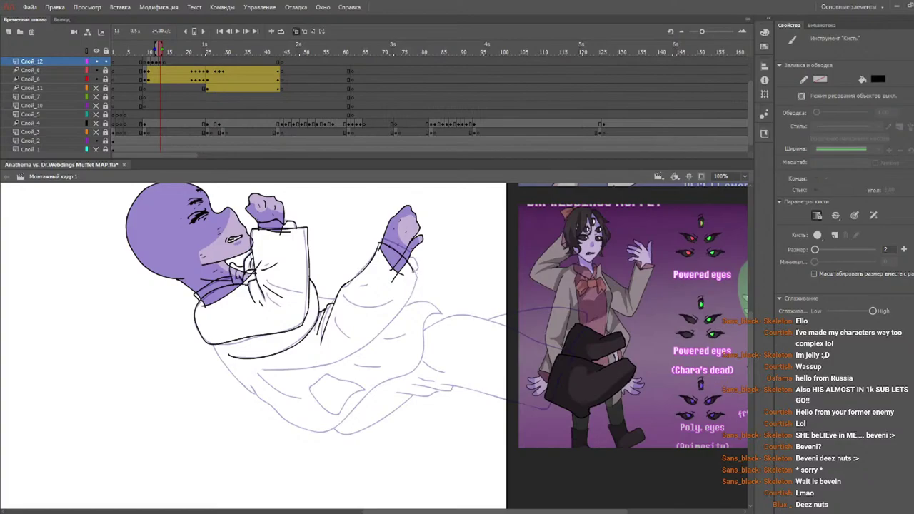
{"action": "mouse_move", "coordinate": [414, 273]}
{"action": "left_mouse_down"}
{"action": "mouse_move", "coordinate": [413, 294]}
{"action": "mouse_move", "coordinate": [361, 350]}
{"action": "mouse_move", "coordinate": [263, 371]}
{"action": "left_mouse_up"}
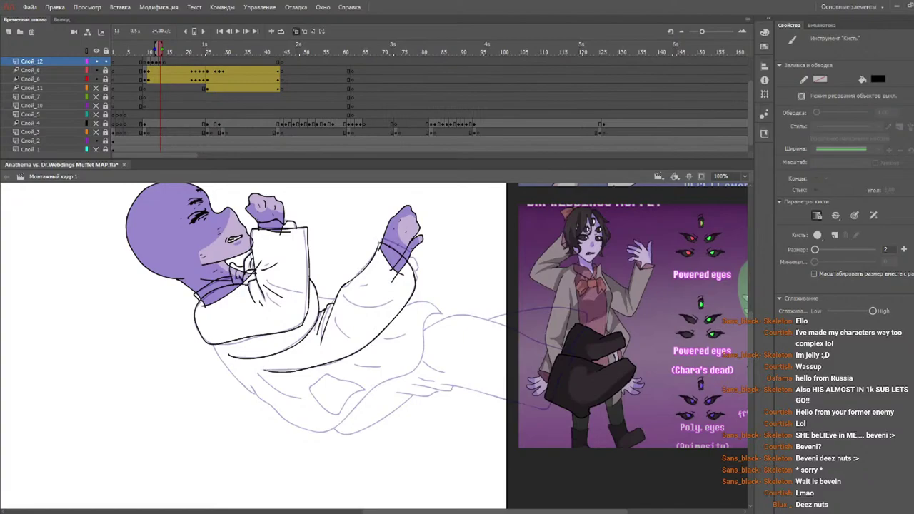
- Add the second wrist's inner cuff line, creases inside the sleeve and the short chest line between both sleeves on frame 13
{"action": "mouse_move", "coordinate": [380, 238]}
{"action": "left_mouse_down"}
{"action": "mouse_move", "coordinate": [411, 251]}
{"action": "mouse_move", "coordinate": [417, 272]}
{"action": "left_mouse_up"}
{"action": "mouse_move", "coordinate": [346, 293]}
{"action": "left_mouse_down"}
{"action": "mouse_move", "coordinate": [375, 303]}
{"action": "mouse_move", "coordinate": [345, 320]}
{"action": "mouse_move", "coordinate": [344, 307]}
{"action": "mouse_move", "coordinate": [328, 347]}
{"action": "left_mouse_up"}
{"action": "key", "text": "ctrl+z"}
{"action": "left_click_drag", "start_coordinate": [318, 298], "coordinate": [337, 297]}
- Ink the coat's hem from the pointed corner below the second sleeve round to the lower back on frame 13
{"action": "mouse_move", "coordinate": [406, 308]}
{"action": "left_mouse_down"}
{"action": "mouse_move", "coordinate": [432, 294]}
{"action": "mouse_move", "coordinate": [440, 302]}
{"action": "left_mouse_up"}
{"action": "key", "text": "ctrl+z"}
{"action": "mouse_move", "coordinate": [413, 302]}
{"action": "left_mouse_down"}
{"action": "mouse_move", "coordinate": [428, 293]}
{"action": "mouse_move", "coordinate": [424, 351]}
{"action": "mouse_move", "coordinate": [341, 416]}
{"action": "mouse_move", "coordinate": [302, 429]}
{"action": "mouse_move", "coordinate": [249, 386]}
{"action": "left_mouse_up"}
{"action": "key", "text": "ctrl+z"}
{"action": "mouse_move", "coordinate": [404, 304]}
{"action": "left_mouse_down"}
{"action": "mouse_move", "coordinate": [428, 292]}
{"action": "mouse_move", "coordinate": [415, 367]}
{"action": "mouse_move", "coordinate": [314, 433]}
{"action": "mouse_move", "coordinate": [281, 419]}
{"action": "mouse_move", "coordinate": [249, 385]}
{"action": "left_mouse_up"}
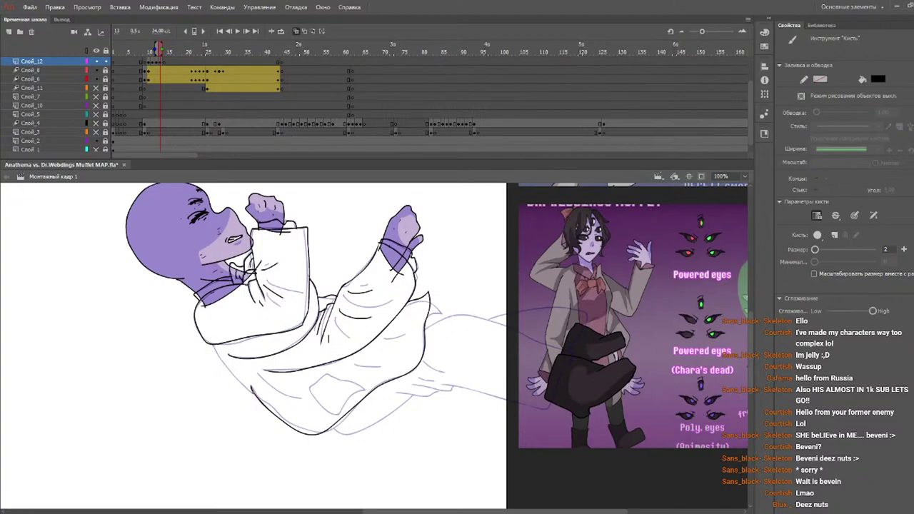
- Ink the coat's back edge from below the first sleeve down to the hem on frame 13, retrying until it joins
{"action": "left_click_drag", "start_coordinate": [212, 346], "coordinate": [250, 392]}
{"action": "key", "text": "ctrl+z"}
{"action": "left_click_drag", "start_coordinate": [213, 345], "coordinate": [253, 397]}
{"action": "key", "text": "ctrl+z"}
{"action": "left_click_drag", "start_coordinate": [212, 345], "coordinate": [246, 386]}
{"action": "key", "text": "ctrl+z"}
{"action": "mouse_move", "coordinate": [213, 344]}
{"action": "left_mouse_down"}
{"action": "mouse_move", "coordinate": [254, 397]}
{"action": "mouse_move", "coordinate": [213, 347]}
{"action": "left_mouse_up"}
{"action": "key", "text": "ctrl+z"}
{"action": "key", "text": "ctrl+z"}
- Ink the coat pocket and add fold lines between the pocket and the hem corner on frame 13
{"action": "mouse_move", "coordinate": [309, 389]}
{"action": "left_mouse_down"}
{"action": "mouse_move", "coordinate": [327, 372]}
{"action": "mouse_move", "coordinate": [370, 385]}
{"action": "mouse_move", "coordinate": [333, 410]}
{"action": "mouse_move", "coordinate": [330, 373]}
{"action": "mouse_move", "coordinate": [365, 385]}
{"action": "mouse_move", "coordinate": [333, 411]}
{"action": "mouse_move", "coordinate": [309, 388]}
{"action": "left_mouse_up"}
{"action": "key", "text": "ctrl+z"}
{"action": "key", "text": "ctrl+z"}
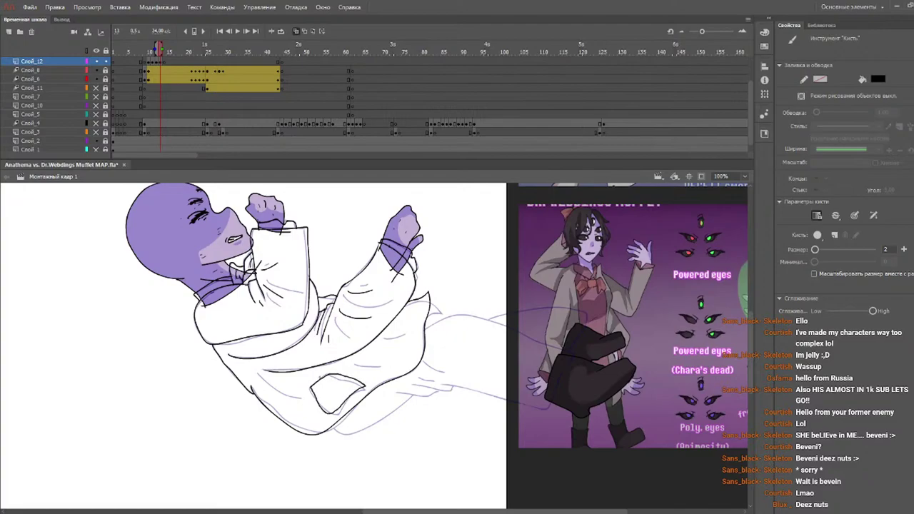
{"action": "mouse_move", "coordinate": [367, 352]}
{"action": "left_mouse_down"}
{"action": "mouse_move", "coordinate": [407, 339]}
{"action": "mouse_move", "coordinate": [405, 319]}
{"action": "left_mouse_up"}
- Ink the front leg's edges and the far coat tail with its creases on frame 13
{"action": "left_click_drag", "start_coordinate": [424, 329], "coordinate": [461, 314]}
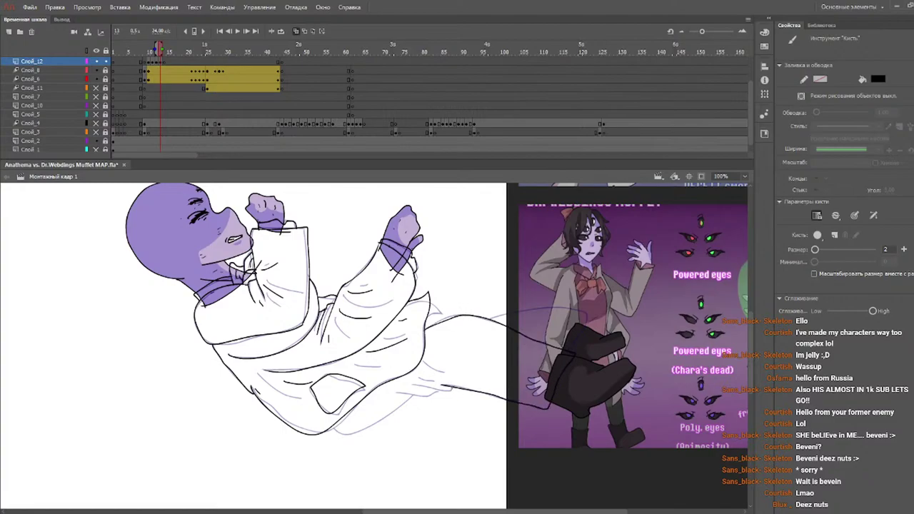
{"action": "left_click_drag", "start_coordinate": [418, 385], "coordinate": [412, 384]}
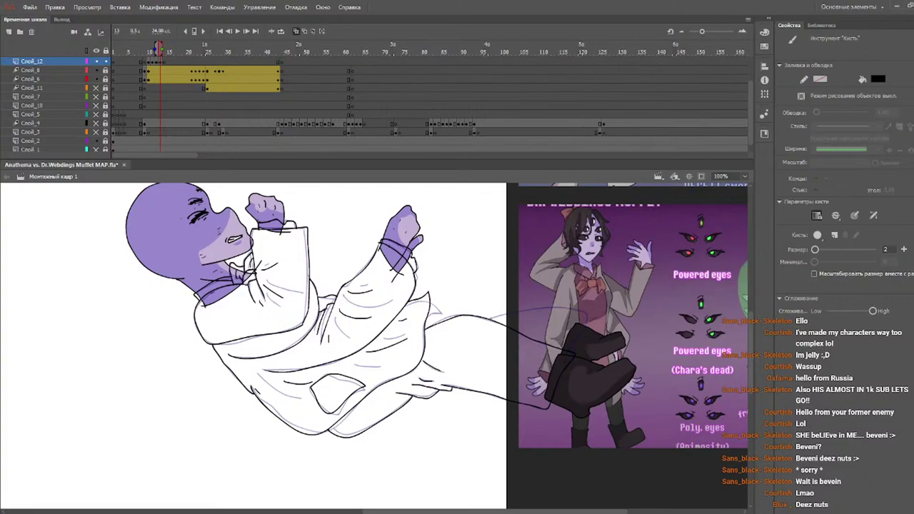
- Ink the upper edge of the lower leg on frame 13 and return to frame 10
{"action": "left_click_drag", "start_coordinate": [491, 317], "coordinate": [578, 308]}
{"action": "left_click", "coordinate": [156, 51]}
{"action": "mouse_move", "coordinate": [163, 53]}
{"action": "left_mouse_down"}
{"action": "mouse_move", "coordinate": [152, 57]}
{"action": "mouse_move", "coordinate": [171, 55]}
{"action": "mouse_move", "coordinate": [155, 56]}
{"action": "left_mouse_up"}
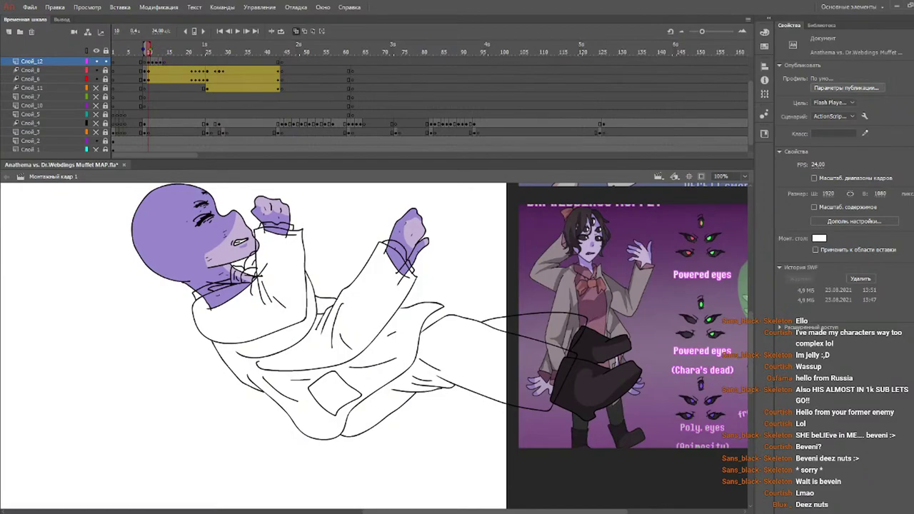
{"action": "key", "text": "r"}
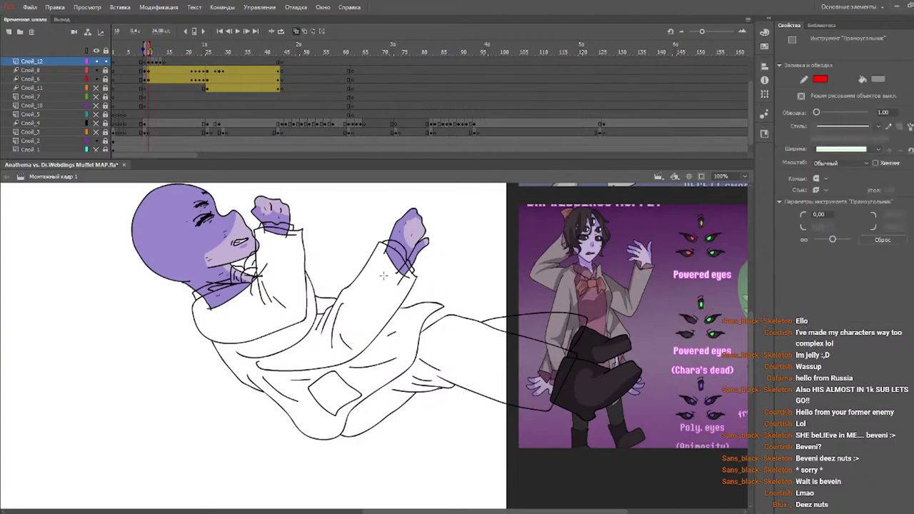
{"action": "key", "text": "k"}
{"action": "left_click", "coordinate": [376, 297]}
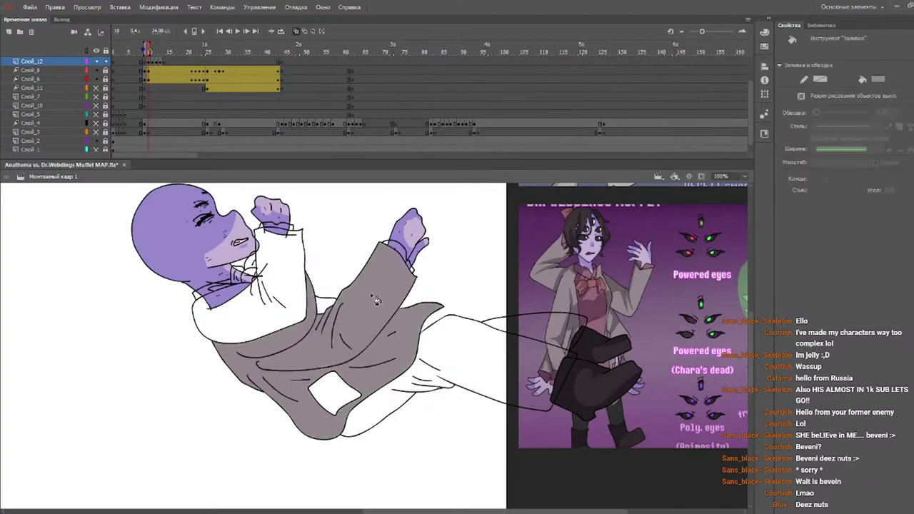
{"action": "key", "text": "ctrl+z"}
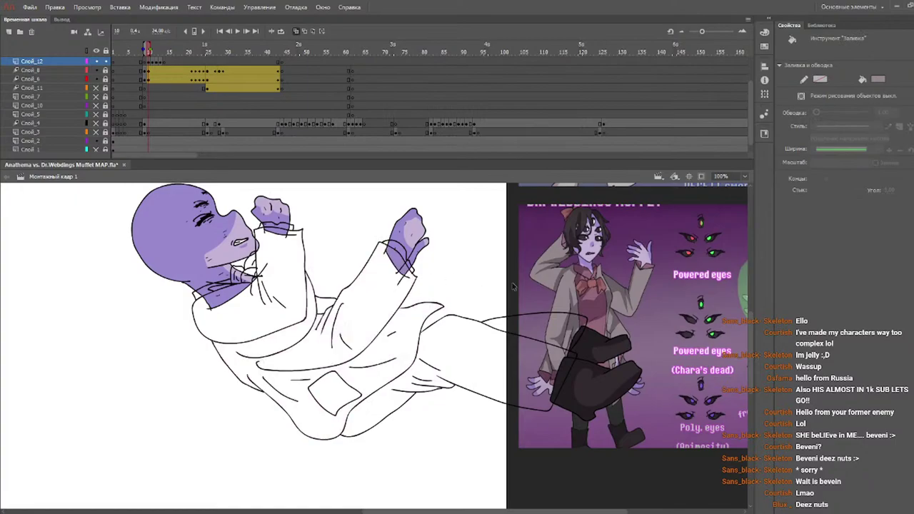
- Fill the coat body, sleeves and pocket on frame 10 with the grey sampled from the reference character's coat
{"action": "key", "text": "v"}
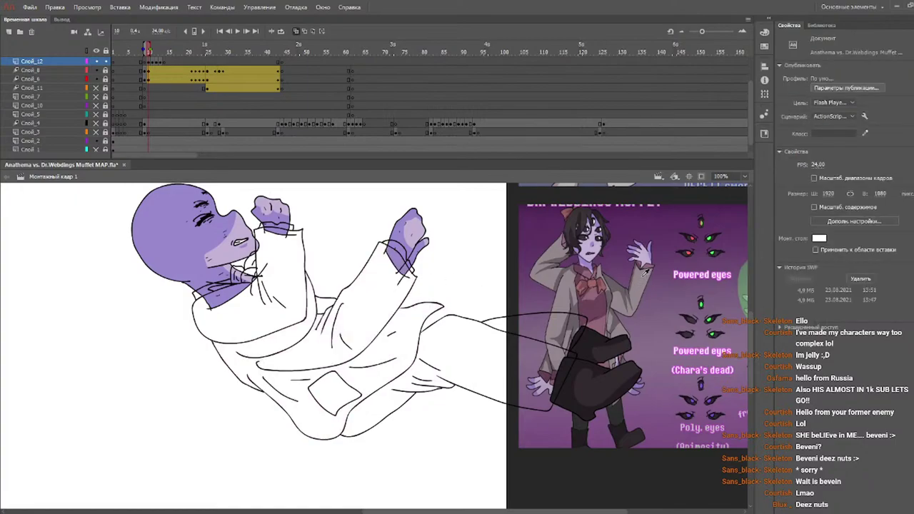
{"action": "key", "text": "k"}
{"action": "left_click", "coordinate": [389, 321]}
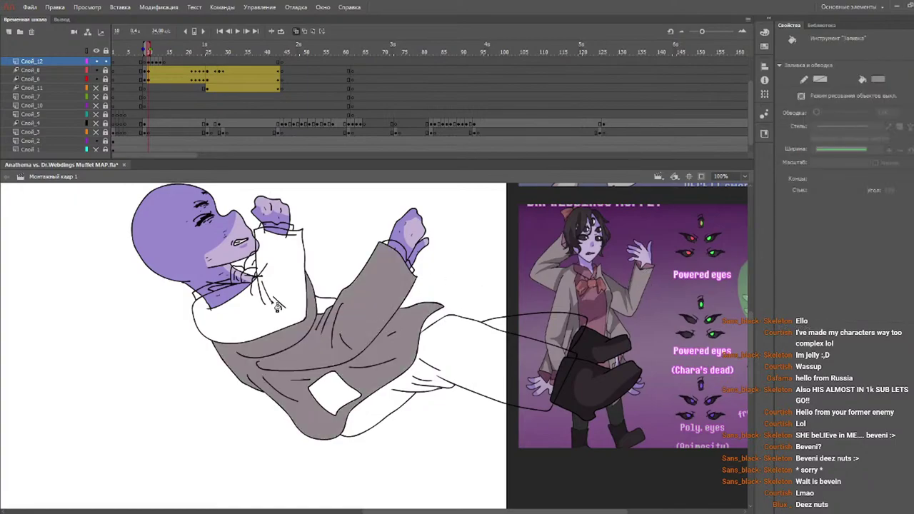
{"action": "left_click", "coordinate": [281, 299]}
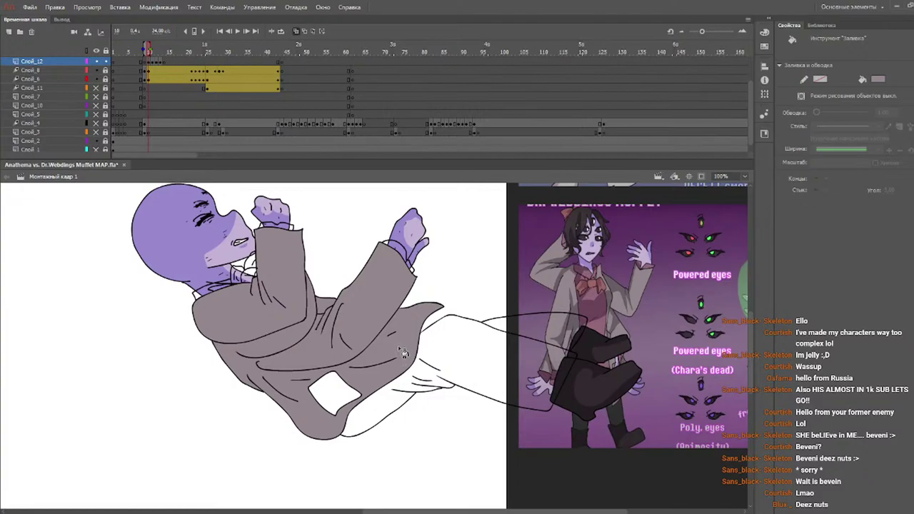
{"action": "left_click", "coordinate": [363, 397]}
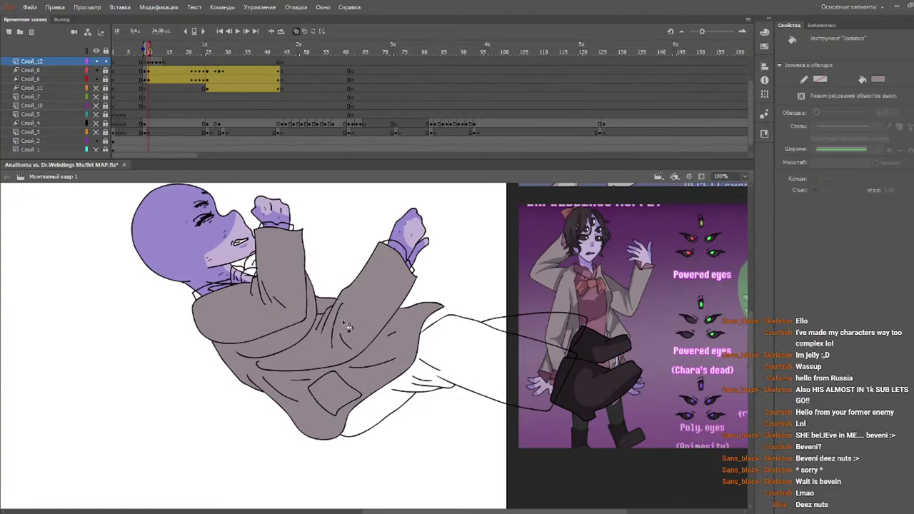
- Fill the coat body, pocket and front sleeve with the same grey on frame 11
{"action": "key", "text": "."}
{"action": "left_click", "coordinate": [367, 317]}
{"action": "left_click", "coordinate": [339, 395]}
{"action": "left_click", "coordinate": [287, 285]}
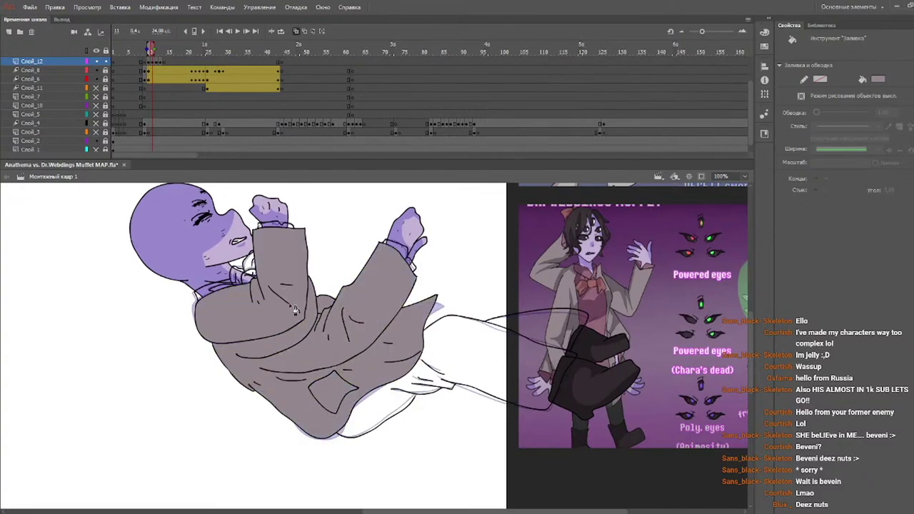
- Fill the coat body, pocket and front sleeve with the same grey on frame 12
{"action": "key", "text": "."}
{"action": "left_click", "coordinate": [372, 317]}
{"action": "left_click", "coordinate": [337, 393]}
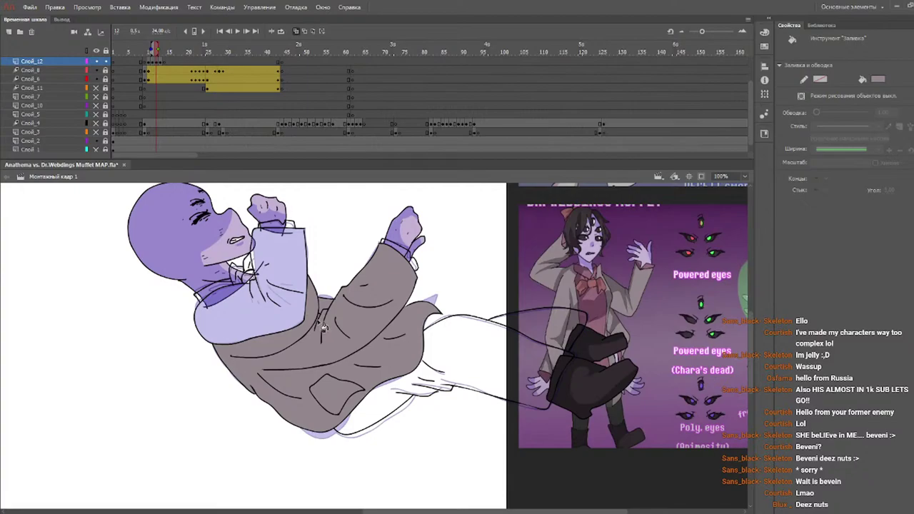
{"action": "left_click", "coordinate": [301, 288]}
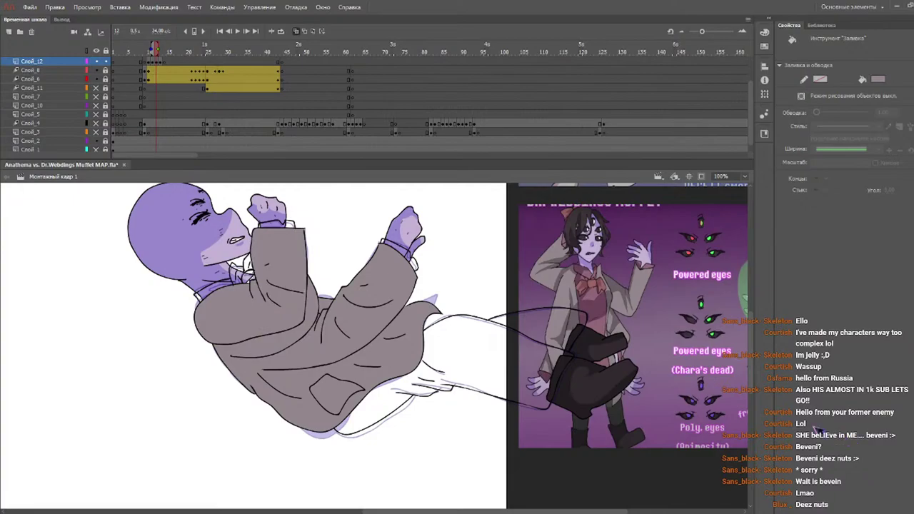
- Fill the coat and its pocket with the same grey on frame 13
{"action": "key", "text": "."}
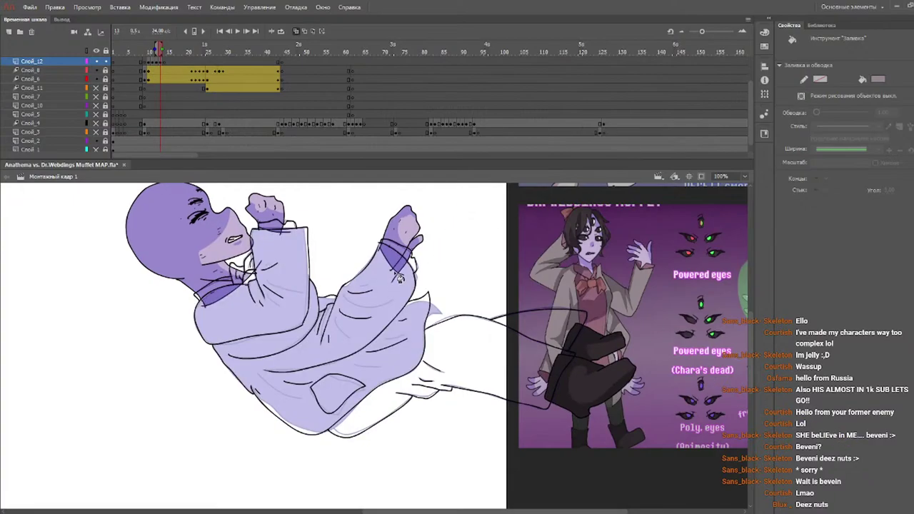
{"action": "left_click", "coordinate": [400, 277]}
{"action": "left_click", "coordinate": [341, 390]}
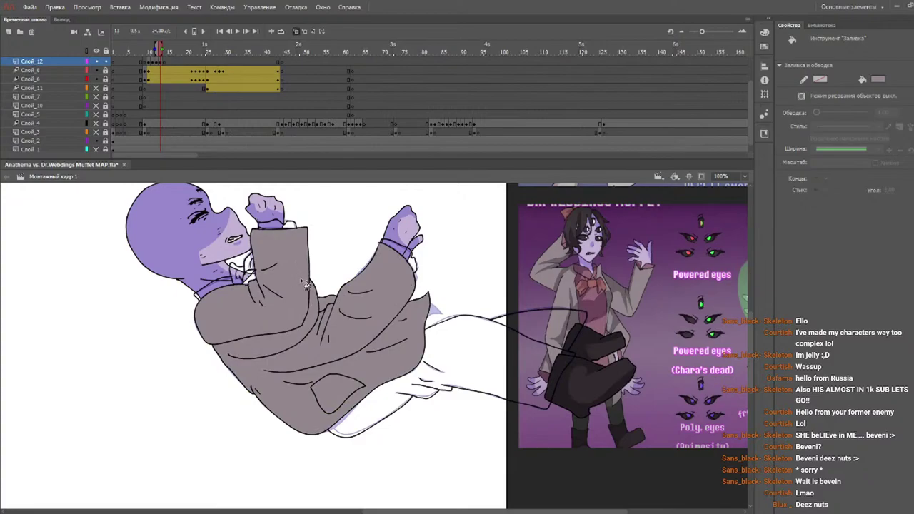
- Fill the shirt collar with the reference shirt's maroon on frames 10 and 11
{"action": "key", "text": "v"}
{"action": "left_click", "coordinate": [149, 51]}
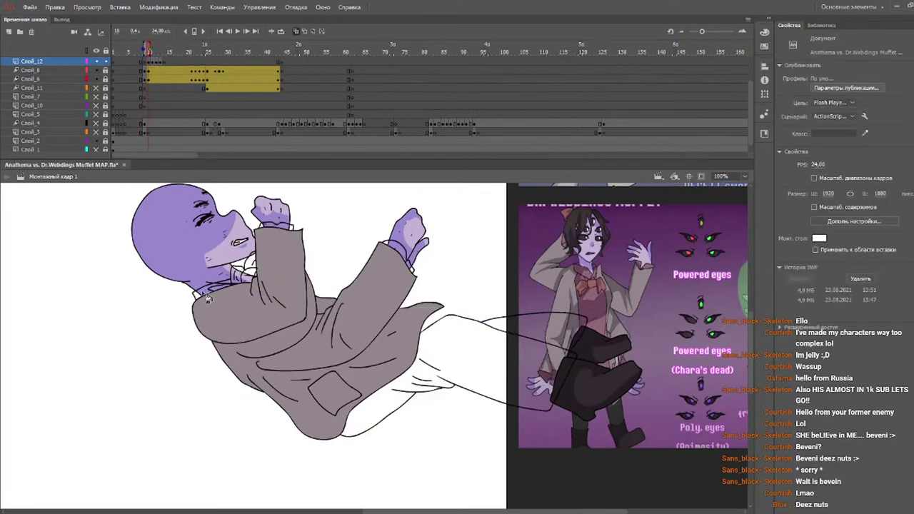
{"action": "key", "text": "k"}
{"action": "key", "text": "period"}
{"action": "key", "text": "period"}
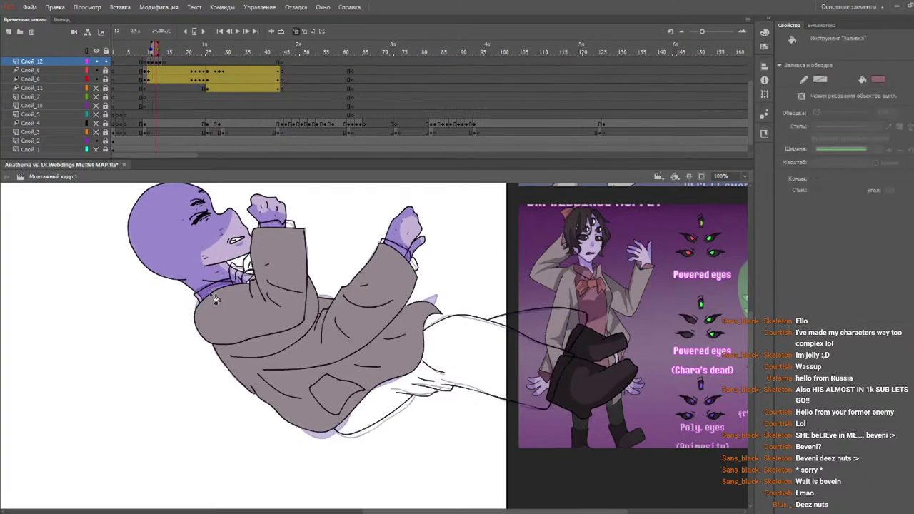
- Touch up the collar's outline with a black brush on frames 12 and 13 and fill the collar maroon there
{"action": "key", "text": "b"}
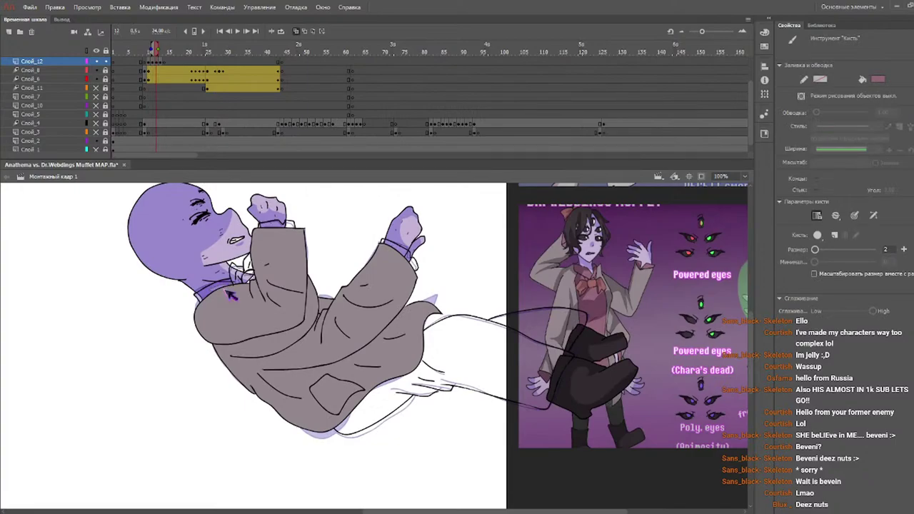
{"action": "left_click", "coordinate": [726, 110]}
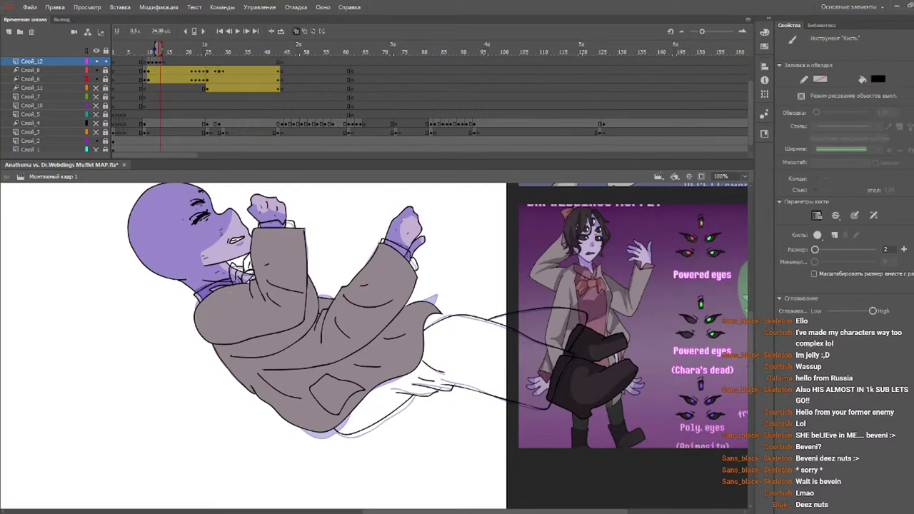
{"action": "key", "text": "period"}
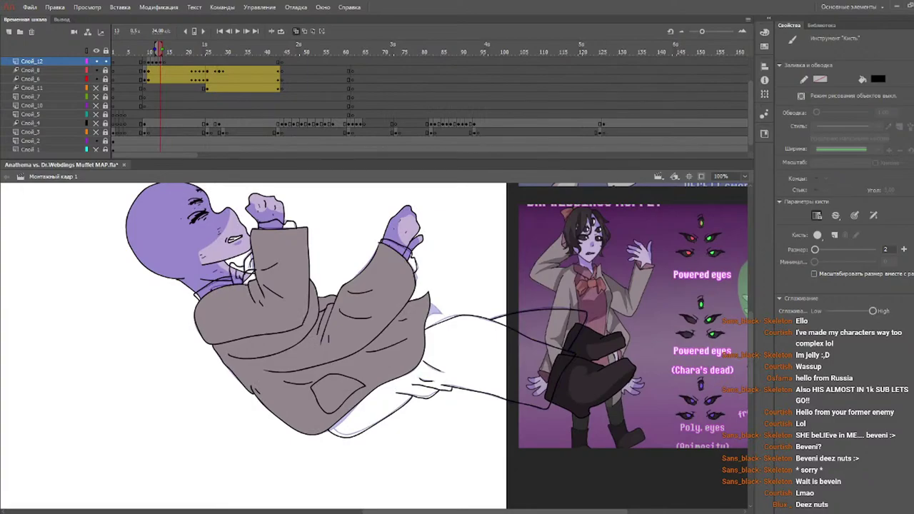
{"action": "mouse_move", "coordinate": [144, 51]}
{"action": "left_mouse_down"}
{"action": "mouse_move", "coordinate": [160, 48]}
{"action": "mouse_move", "coordinate": [151, 51]}
{"action": "left_mouse_up"}
{"action": "key", "text": "k"}
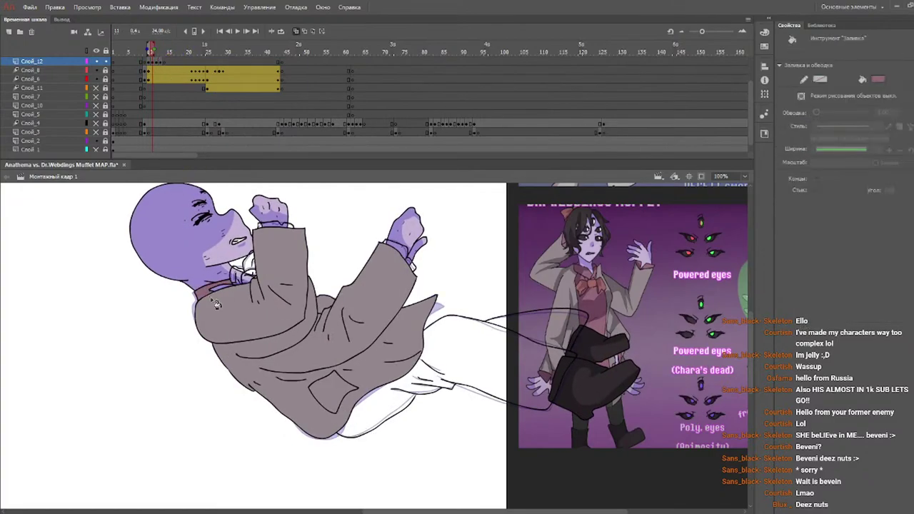
{"action": "key", "text": "period"}
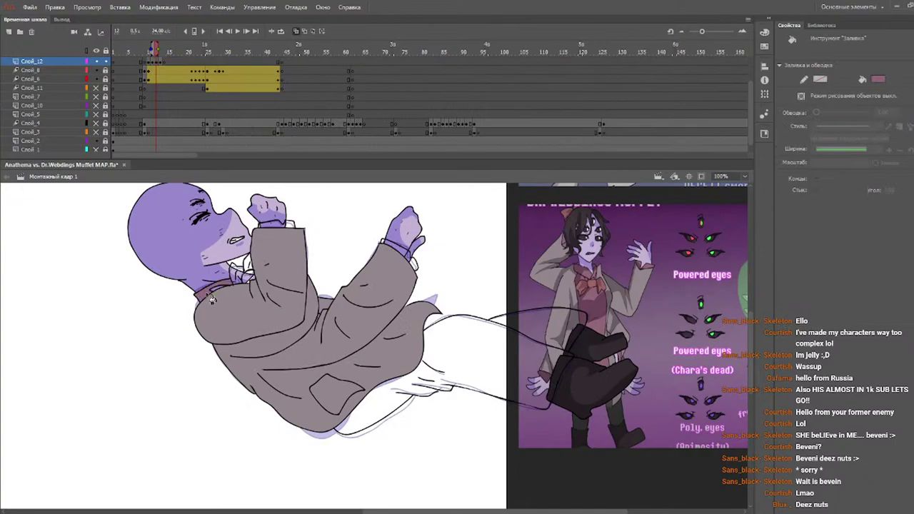
{"action": "key", "text": "period"}
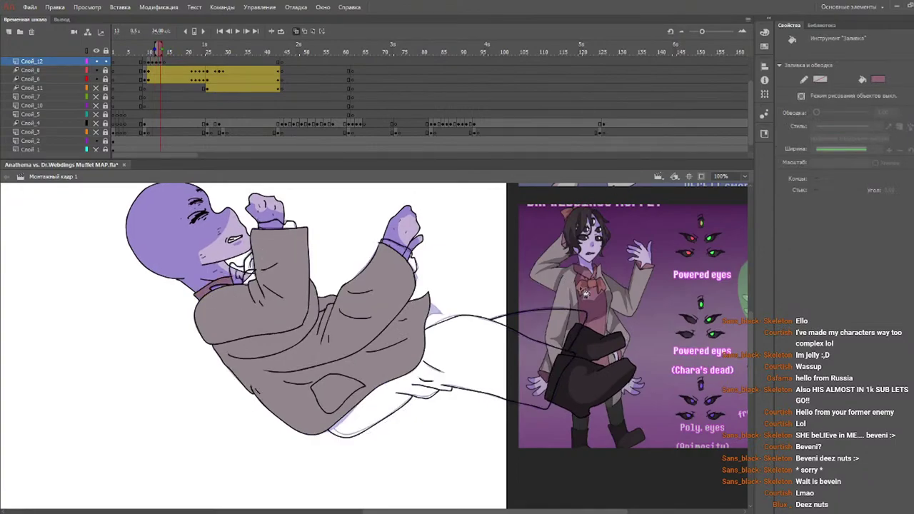
- Fill the bow tie on frame 10 with the red sampled from the reference character's bow
{"action": "key", "text": "v"}
{"action": "left_click", "coordinate": [150, 52]}
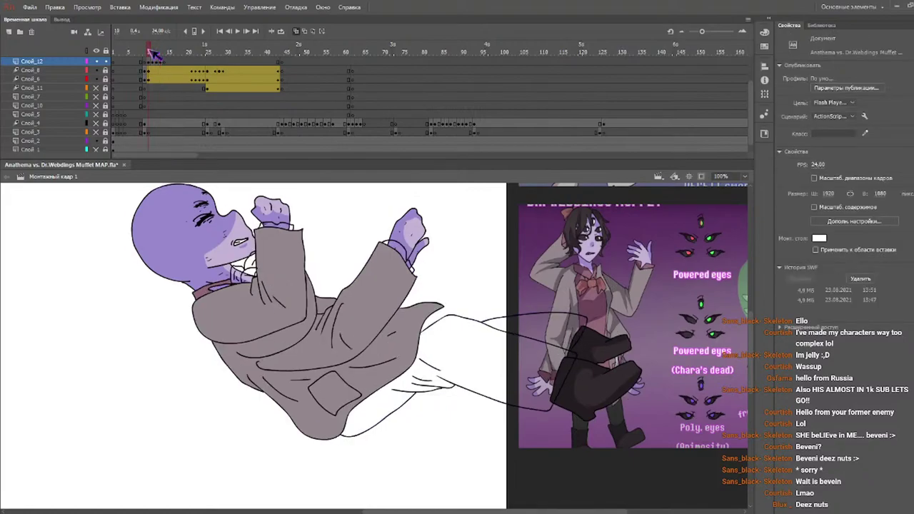
{"action": "key", "text": "k"}
{"action": "left_click", "coordinate": [251, 275]}
{"action": "left_click", "coordinate": [253, 279]}
{"action": "key", "text": "period"}
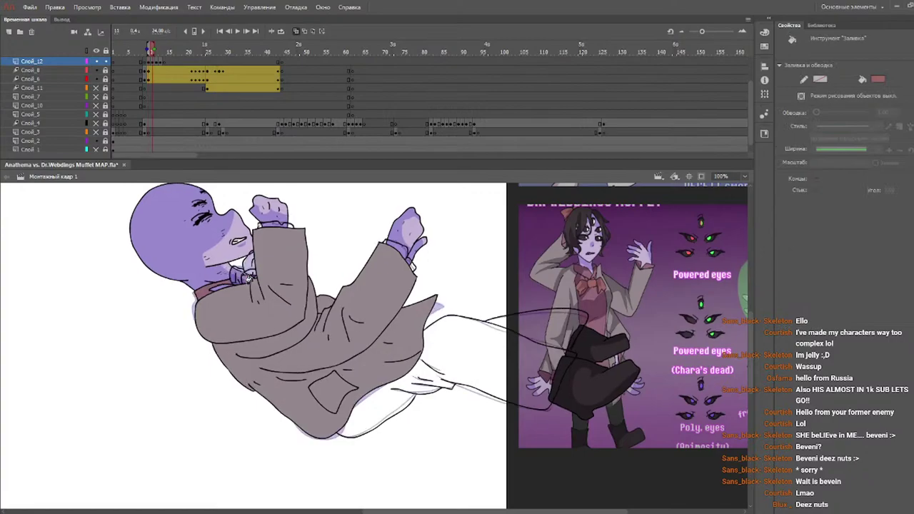
- Fill the bow tie with the same red on frame 11, undoing the stray fills
{"action": "key", "text": "ctrl+z"}
{"action": "left_click", "coordinate": [248, 271]}
{"action": "left_click", "coordinate": [250, 263]}
{"action": "left_click", "coordinate": [239, 274]}
{"action": "key", "text": "ctrl+z"}
{"action": "left_click", "coordinate": [239, 276]}
{"action": "key", "text": "ctrl+z"}
- Touch up the bow tie's outline with a black brush on frames 12 and 13
{"action": "key", "text": "period"}
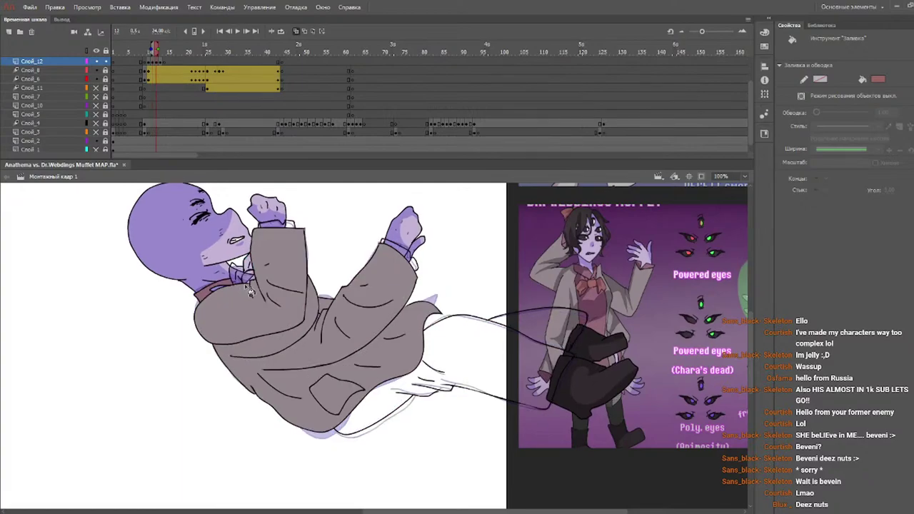
{"action": "key", "text": "b"}
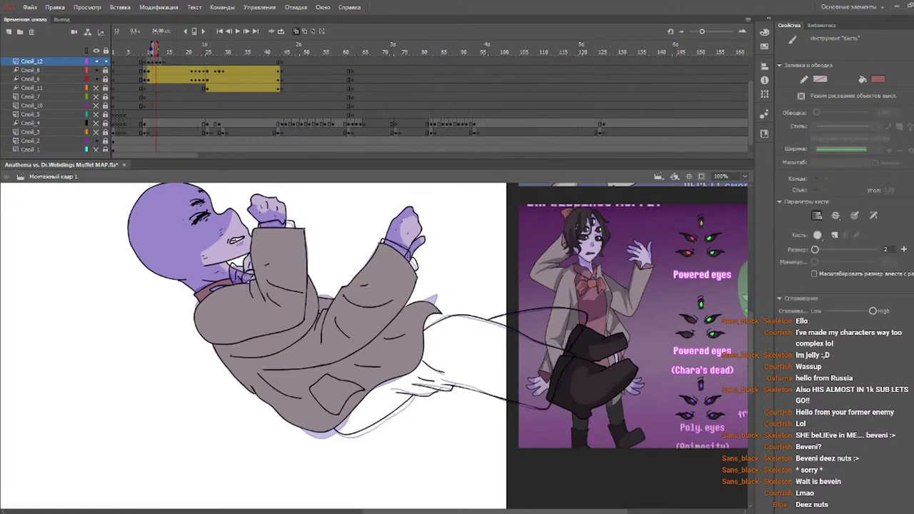
{"action": "left_click", "coordinate": [878, 81]}
{"action": "left_click", "coordinate": [740, 112]}
{"action": "key", "text": "period"}
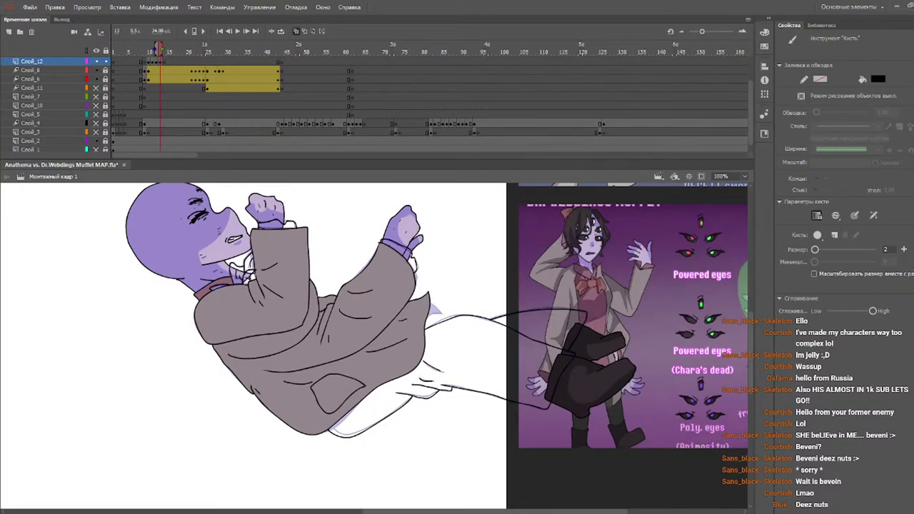
- Fill the bow tie's loops and knot with the bow red on frames 12 and 13
{"action": "left_click_drag", "start_coordinate": [146, 50], "coordinate": [149, 51]}
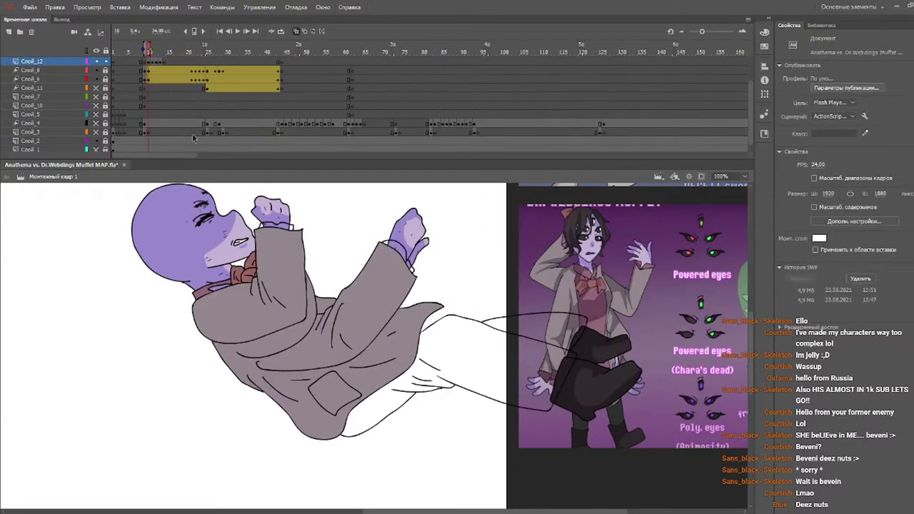
{"action": "key", "text": "period"}
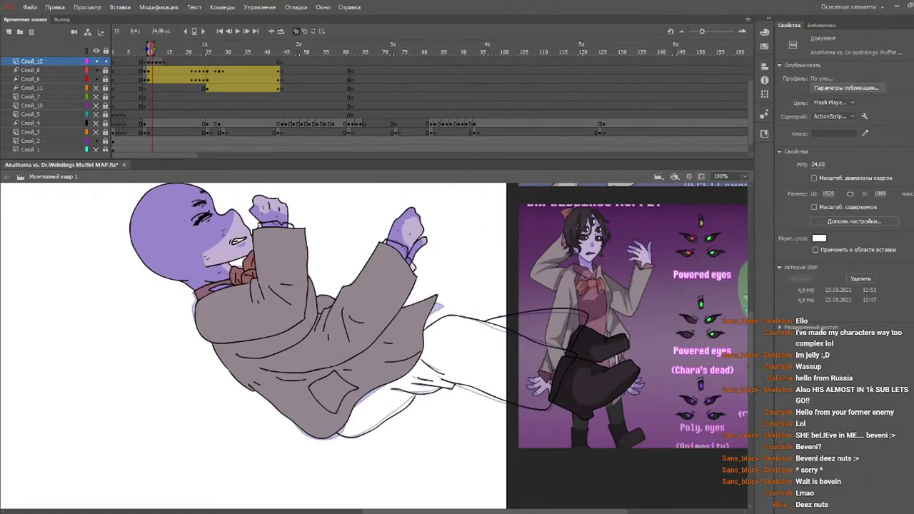
{"action": "key", "text": "k"}
{"action": "key", "text": "period"}
{"action": "key", "text": "period"}
{"action": "left_click", "coordinate": [244, 277]}
{"action": "left_click", "coordinate": [250, 276]}
{"action": "left_click", "coordinate": [253, 277]}
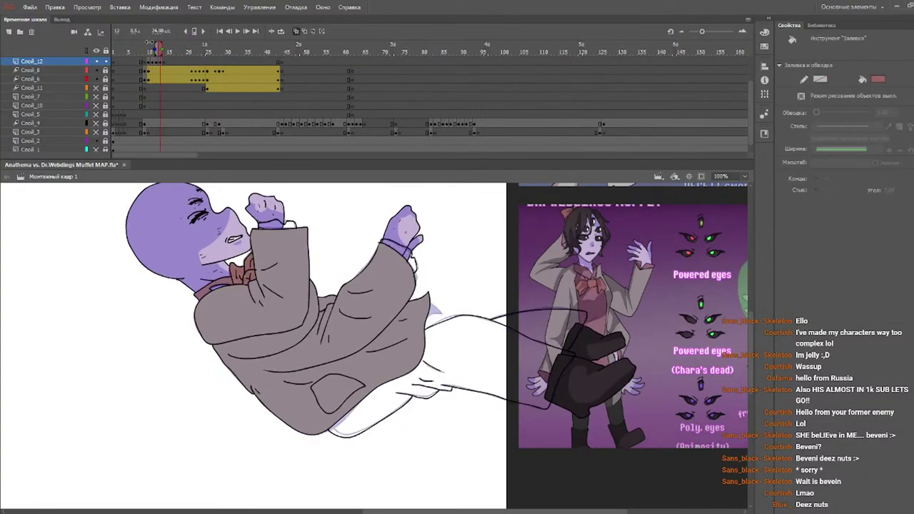
- Fill the leftover gap between the collar and coat with the coat grey on frames 10 through 13
{"action": "left_click", "coordinate": [155, 46]}
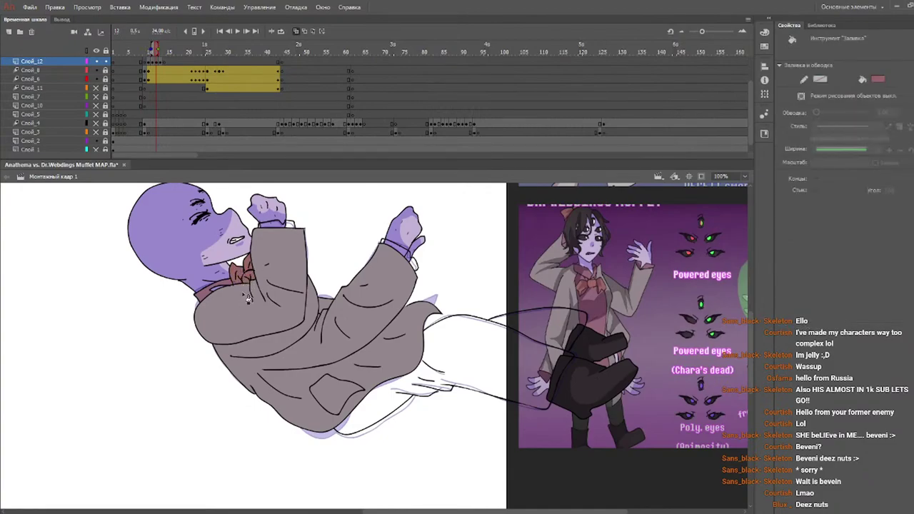
{"action": "left_click", "coordinate": [146, 48]}
{"action": "left_click", "coordinate": [149, 47]}
{"action": "left_click", "coordinate": [225, 296]}
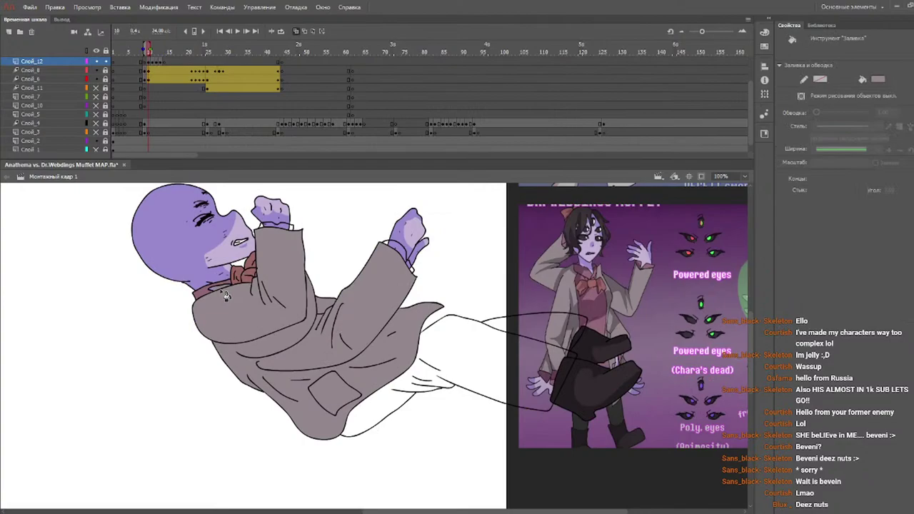
{"action": "key", "text": "period"}
{"action": "key", "text": "period"}
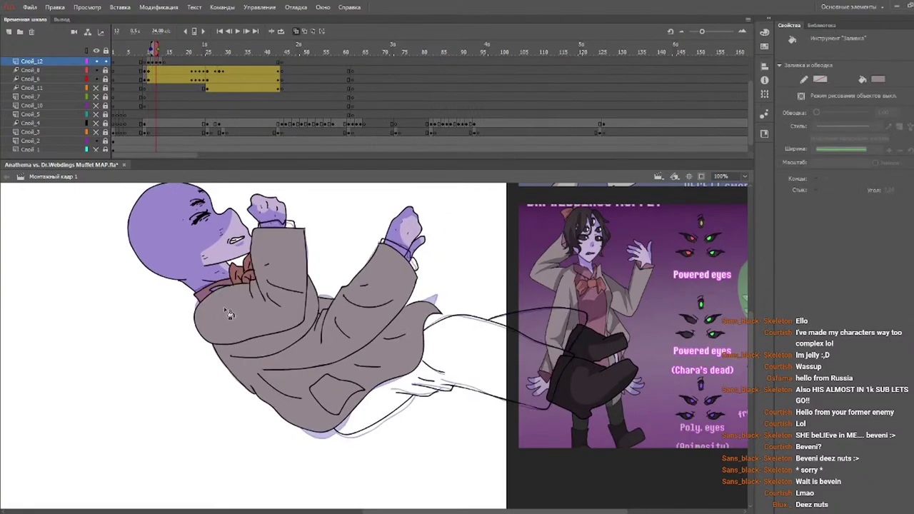
{"action": "key", "text": "period"}
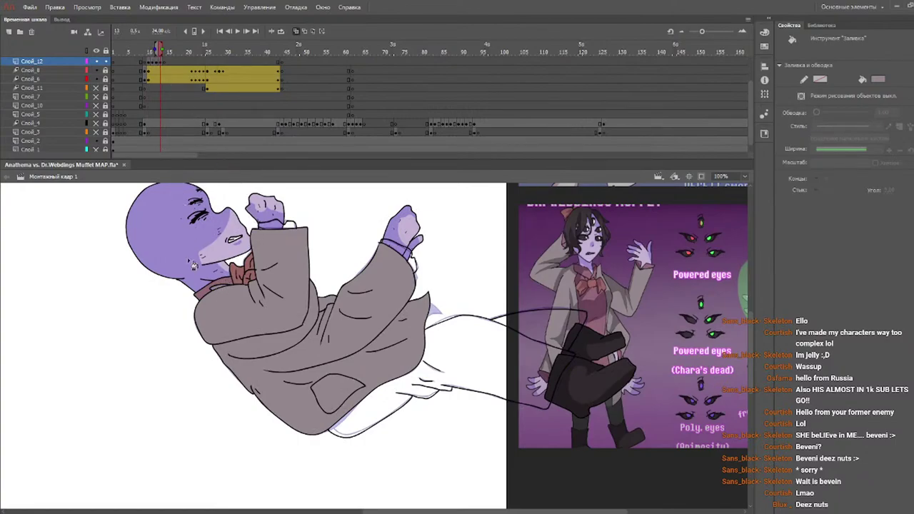
- Sample the shirt red from the collar and fill both shirt cuffs with it on frame 10, undoing the stray fill
{"action": "key", "text": "i"}
{"action": "left_click", "coordinate": [229, 286]}
{"action": "left_click", "coordinate": [286, 225]}
{"action": "left_click", "coordinate": [148, 50]}
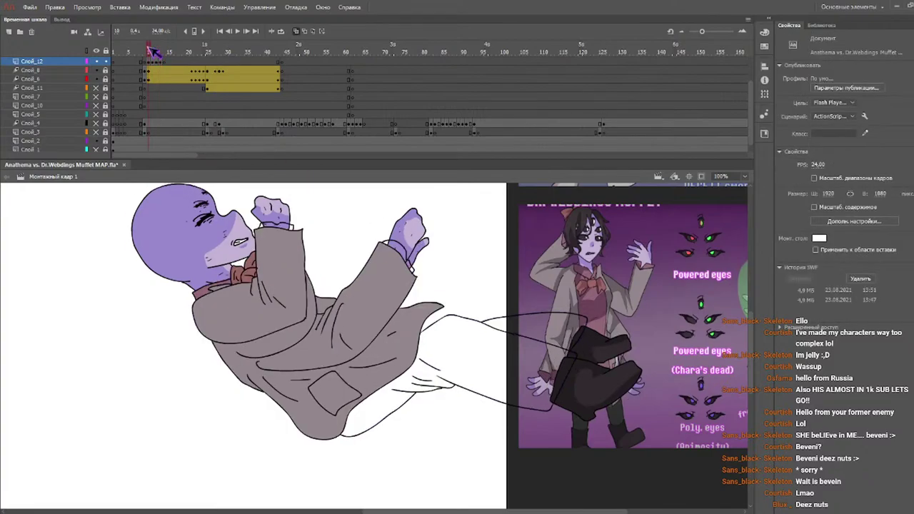
{"action": "left_click", "coordinate": [289, 225]}
{"action": "left_click", "coordinate": [402, 250]}
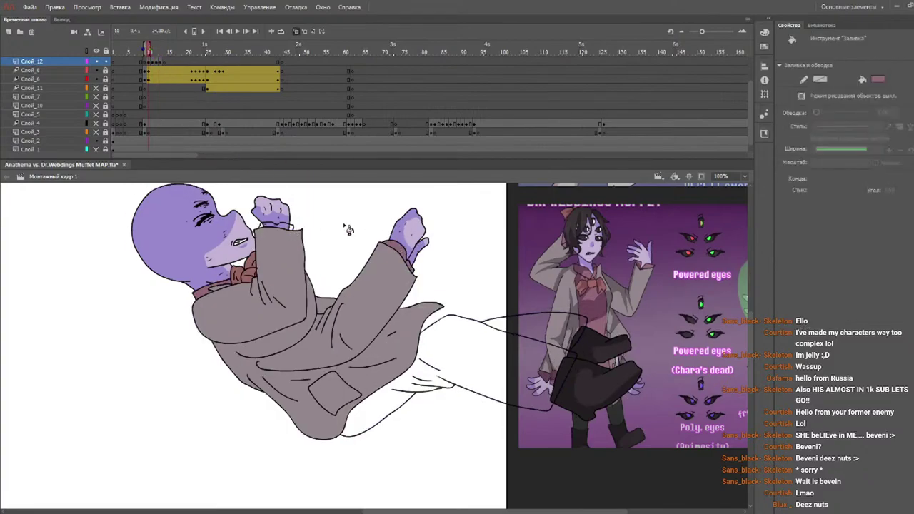
{"action": "left_click", "coordinate": [290, 230]}
{"action": "key", "text": "ctrl+z"}
{"action": "key", "text": "v"}
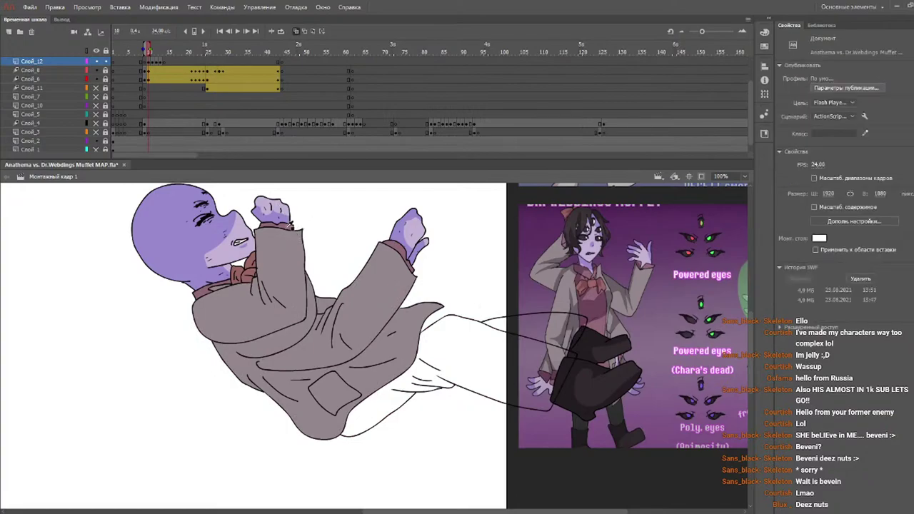
- Fill both shirt cuffs with the same shirt red on frames 11 through 13
{"action": "key", "text": "k"}
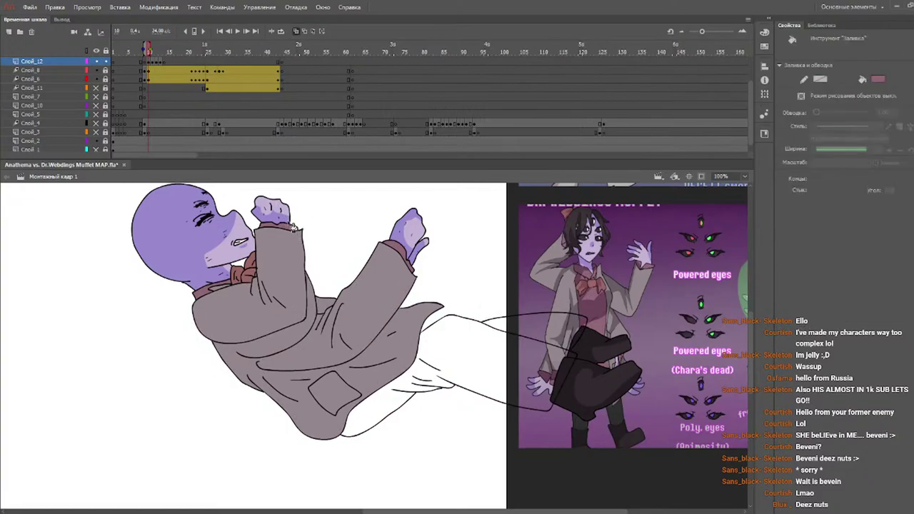
{"action": "key", "text": "period"}
{"action": "key", "text": "period"}
{"action": "key", "text": "period"}
{"action": "key", "text": "period"}
{"action": "key", "text": "period"}
{"action": "left_click_drag", "start_coordinate": [156, 51], "coordinate": [157, 51]}
{"action": "left_click", "coordinate": [278, 227]}
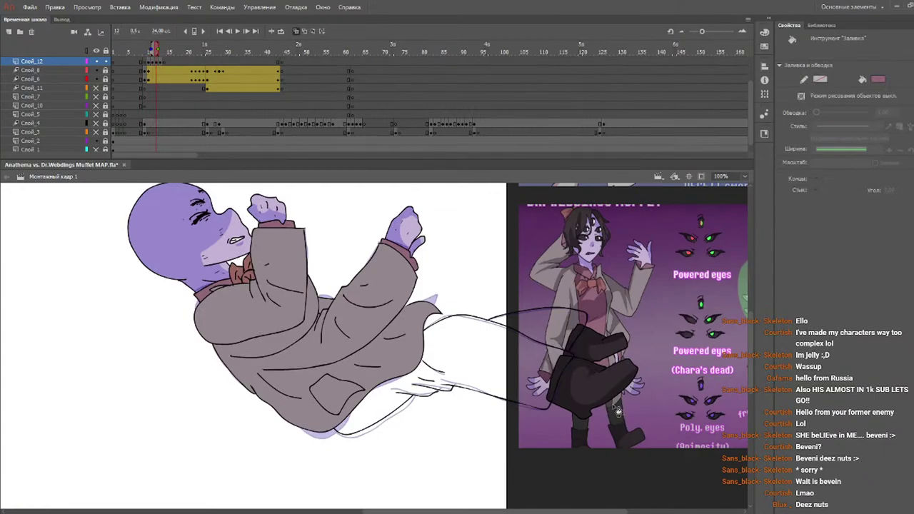
- Sample the dark grey from the reference character's trousers and fill the near trouser leg on frame 10
{"action": "key", "text": "i"}
{"action": "key", "text": "k"}
{"action": "left_click", "coordinate": [149, 53]}
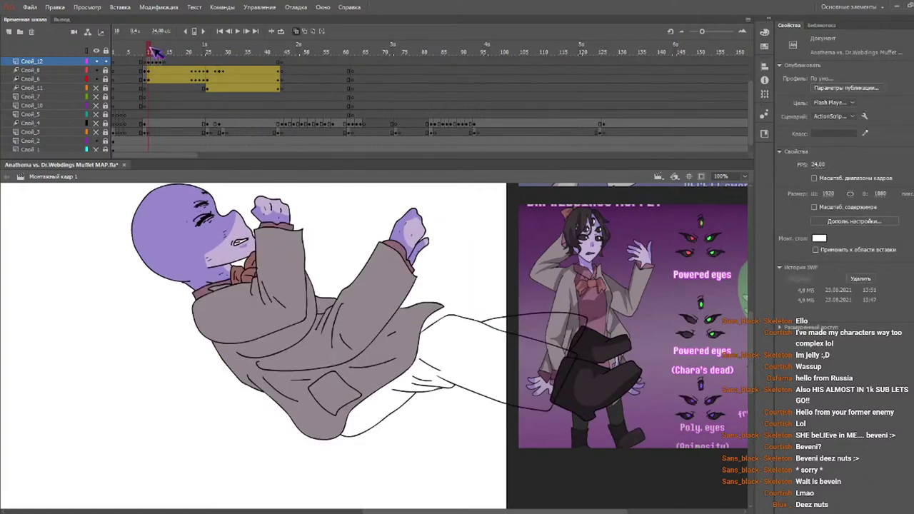
{"action": "left_click", "coordinate": [466, 349]}
{"action": "key", "text": "."}
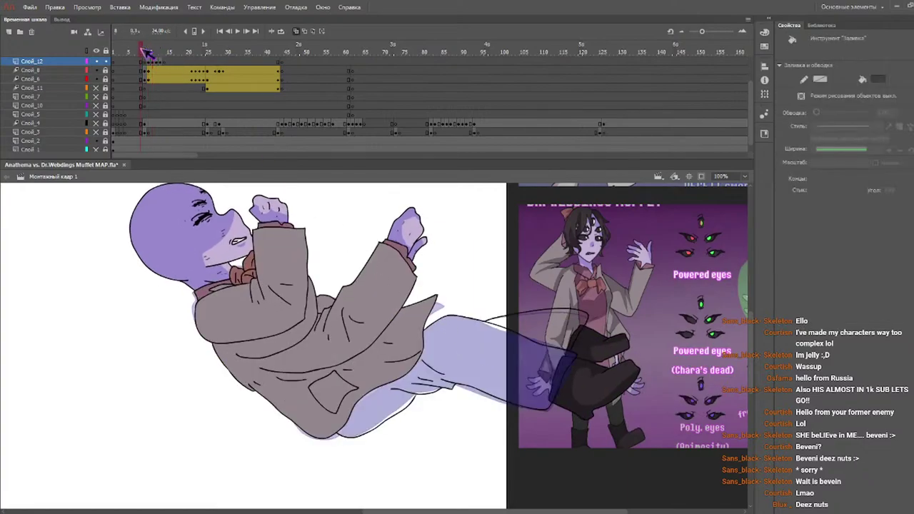
{"action": "key", "text": "v"}
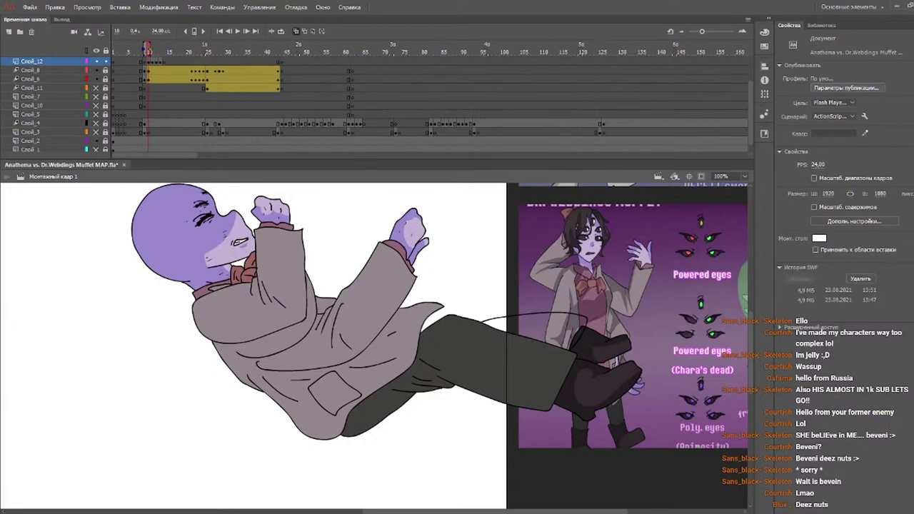
{"action": "key", "text": "k"}
{"action": "key", "text": "comma"}
{"action": "key", "text": "comma"}
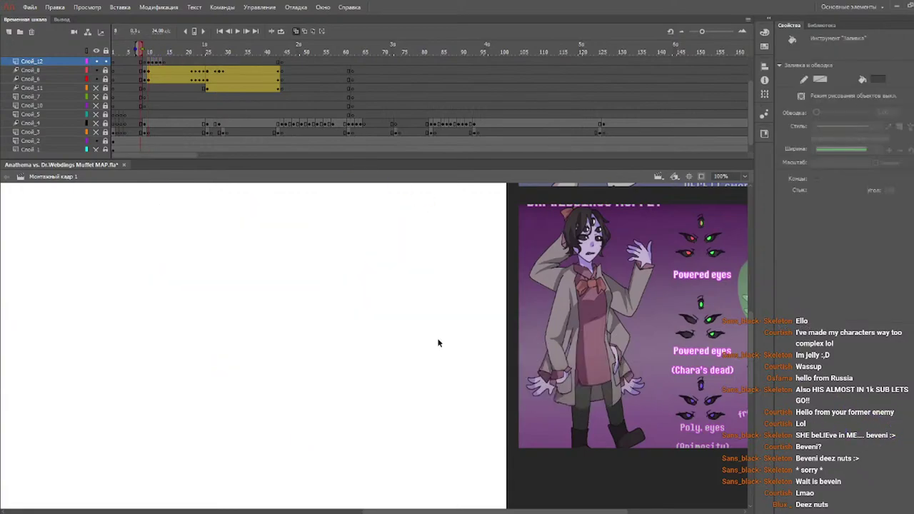
- Fill the near trouser leg with the sampled dark grey on each of frames 10 through 13
{"action": "left_click", "coordinate": [150, 52]}
{"action": "key", "text": "comma"}
{"action": "key", "text": "comma"}
{"action": "key", "text": "period"}
{"action": "key", "text": "period"}
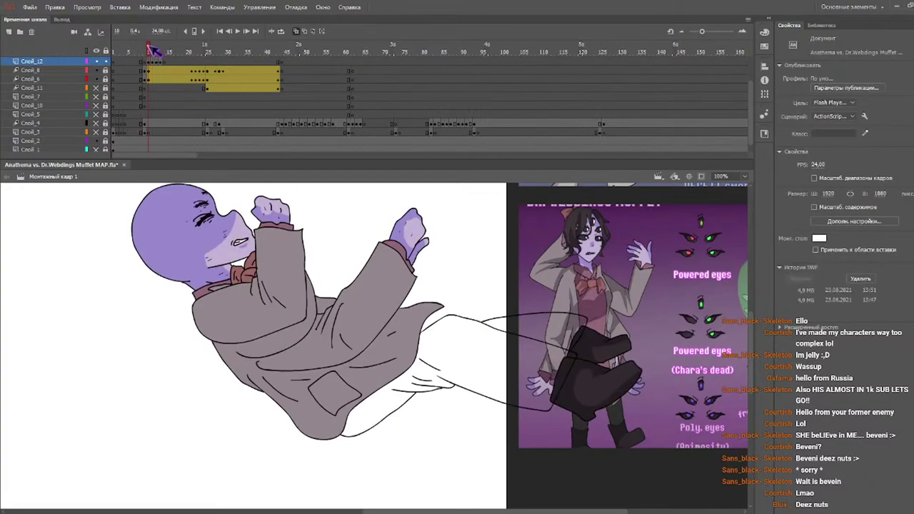
{"action": "left_click", "coordinate": [455, 348]}
{"action": "key", "text": "period"}
{"action": "key", "text": "period"}
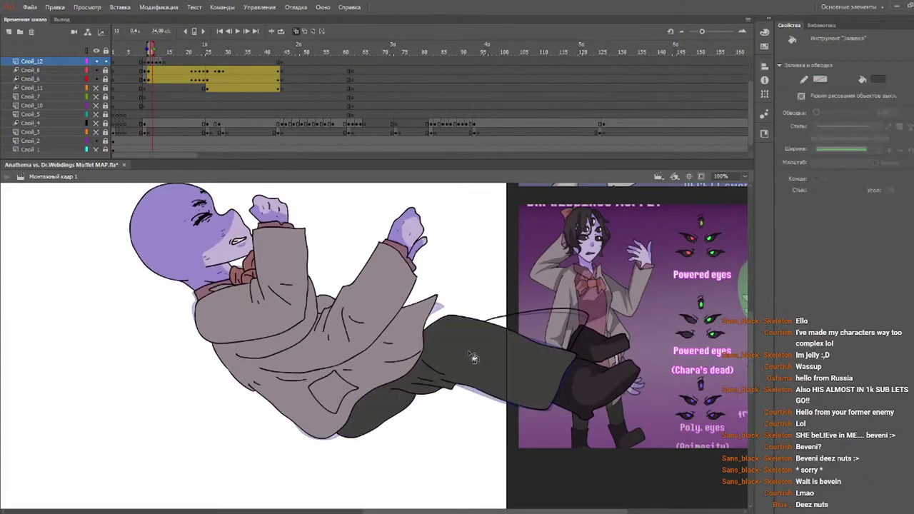
{"action": "key", "text": "period"}
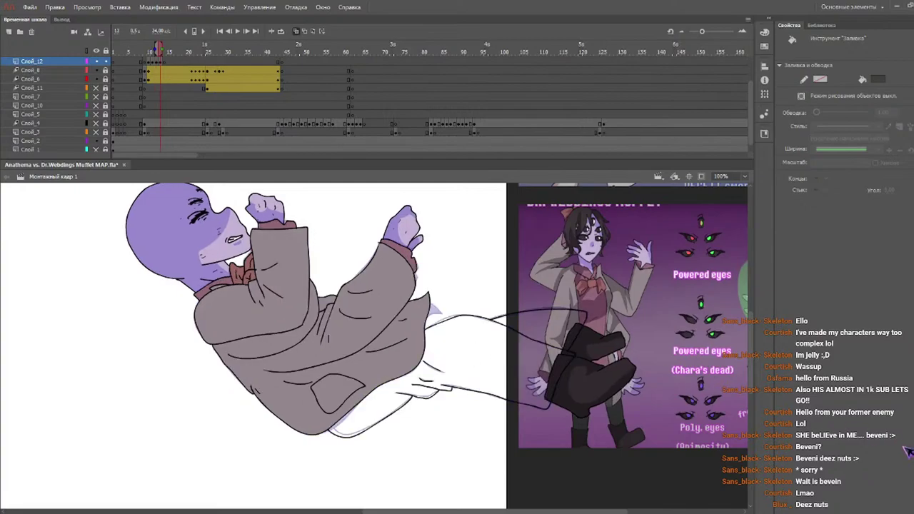
{"action": "left_click", "coordinate": [472, 355]}
{"action": "key", "text": "comma"}
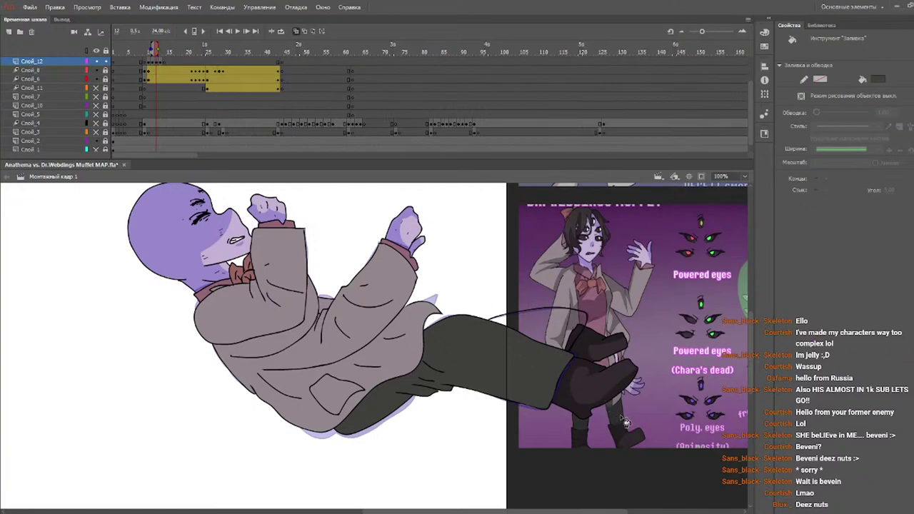
- Fill the far trouser leg with a darker shade of the trouser grey on frames 10 through 13
{"action": "key", "text": "period"}
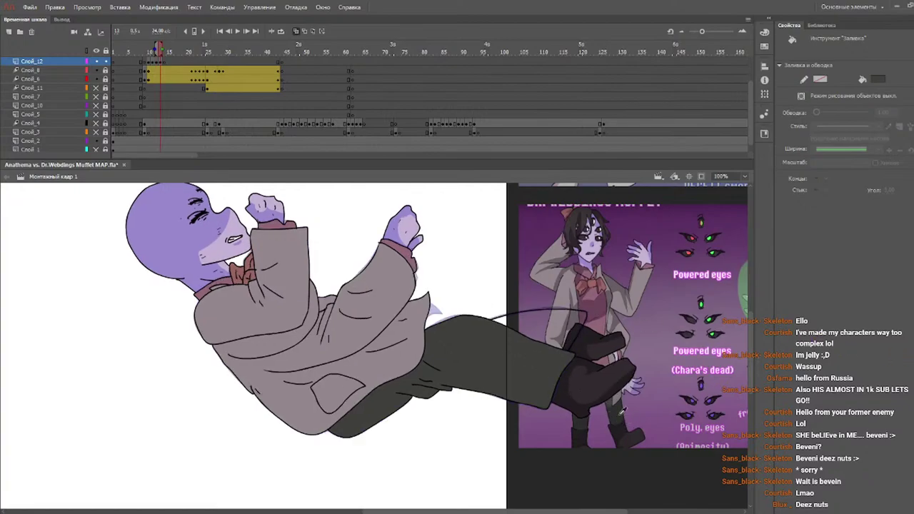
{"action": "left_click", "coordinate": [146, 50]}
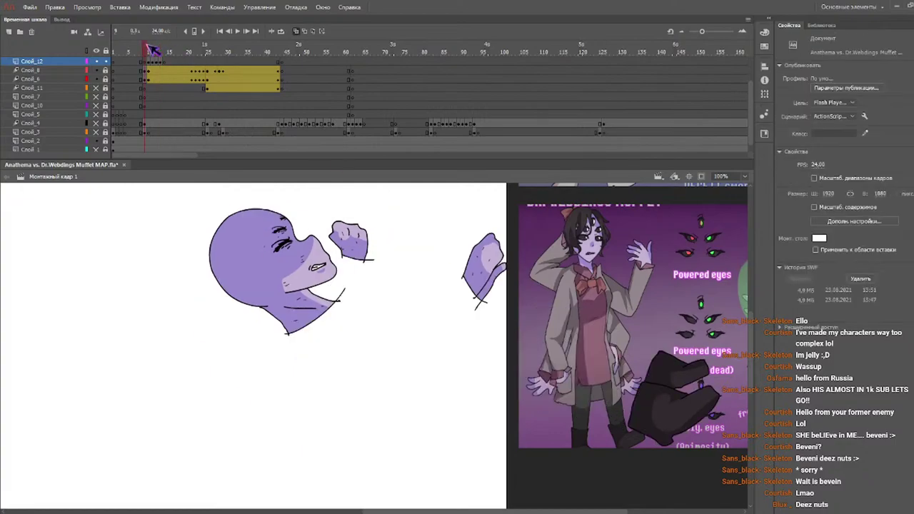
{"action": "key", "text": "period"}
{"action": "key", "text": "k"}
{"action": "key", "text": "period"}
{"action": "key", "text": "period"}
{"action": "key", "text": "period"}
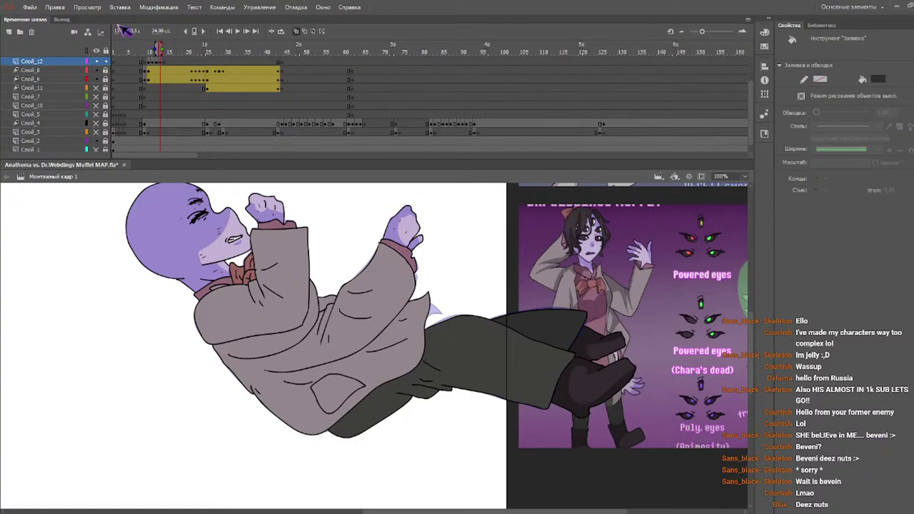
- Outline the shadow areas on the coat sleeves and upper coat of frame 10 with a red Paint Brush stroke of size 1
{"action": "left_click", "coordinate": [148, 52]}
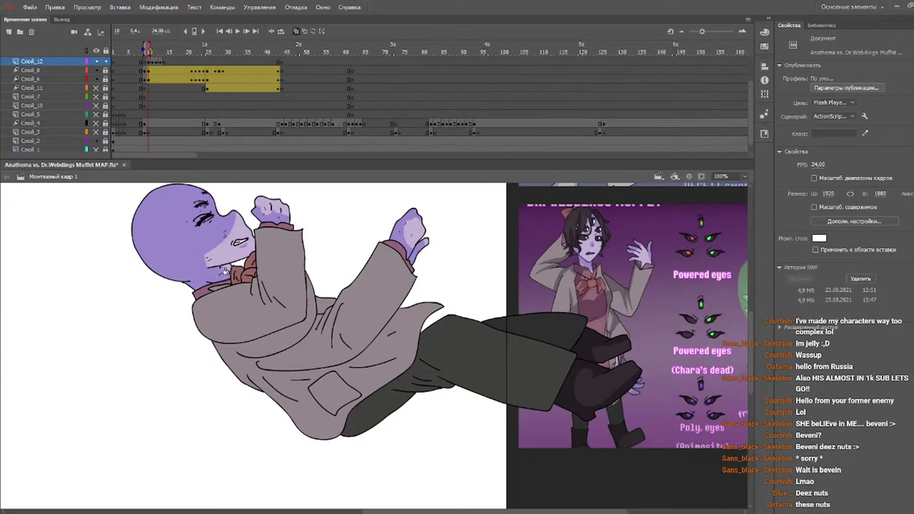
{"action": "key", "text": "b"}
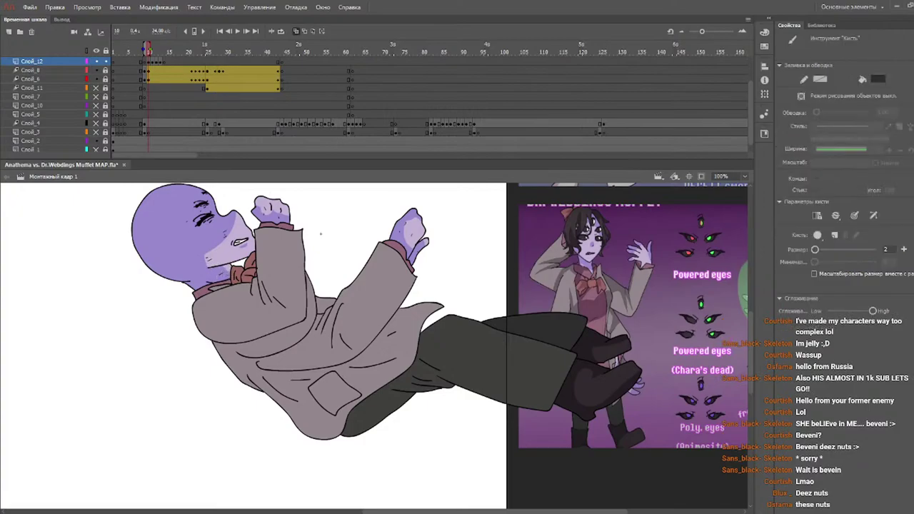
{"action": "key", "text": "y"}
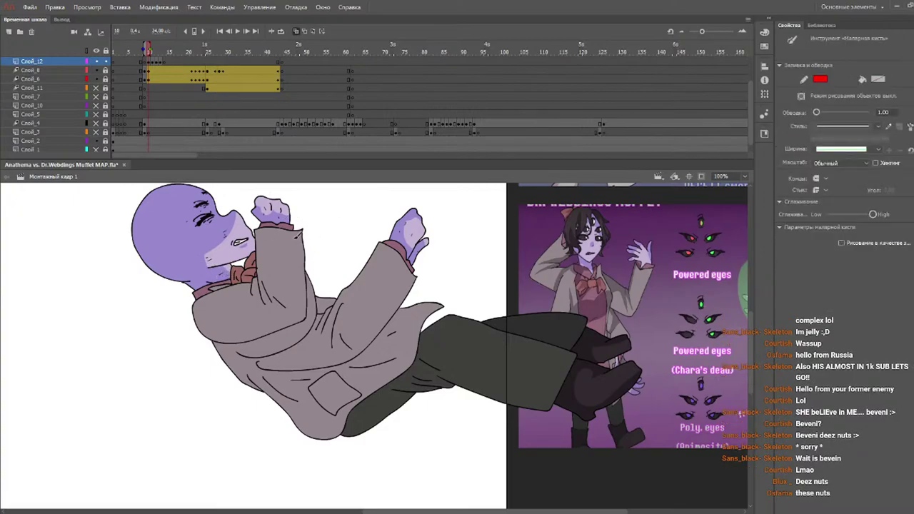
{"action": "mouse_move", "coordinate": [269, 248]}
{"action": "left_mouse_down"}
{"action": "mouse_move", "coordinate": [287, 300]}
{"action": "mouse_move", "coordinate": [284, 309]}
{"action": "mouse_move", "coordinate": [227, 315]}
{"action": "mouse_move", "coordinate": [238, 345]}
{"action": "left_mouse_up"}
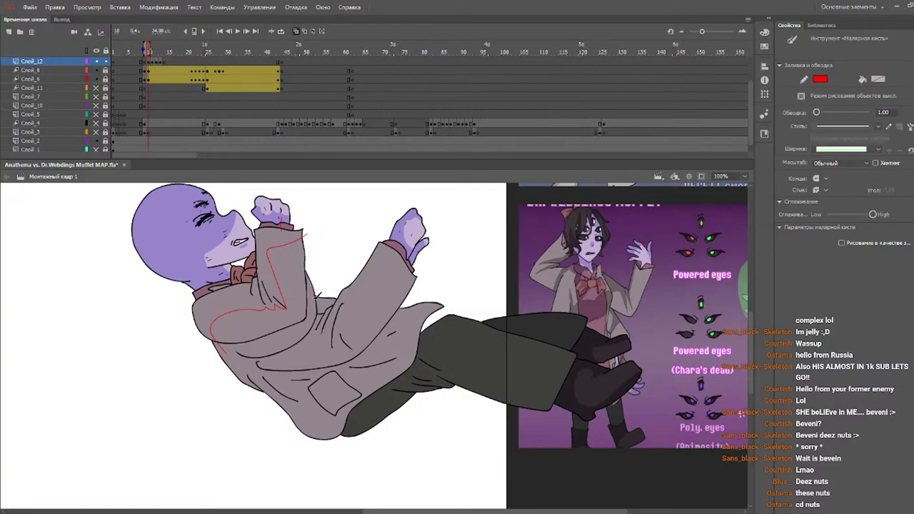
{"action": "mouse_move", "coordinate": [229, 345]}
{"action": "left_mouse_down"}
{"action": "mouse_move", "coordinate": [259, 345]}
{"action": "mouse_move", "coordinate": [302, 325]}
{"action": "mouse_move", "coordinate": [328, 275]}
{"action": "left_mouse_up"}
{"action": "mouse_move", "coordinate": [420, 282]}
{"action": "left_mouse_down"}
{"action": "mouse_move", "coordinate": [366, 291]}
{"action": "mouse_move", "coordinate": [353, 349]}
{"action": "mouse_move", "coordinate": [344, 342]}
{"action": "mouse_move", "coordinate": [339, 351]}
{"action": "mouse_move", "coordinate": [265, 357]}
{"action": "left_mouse_up"}
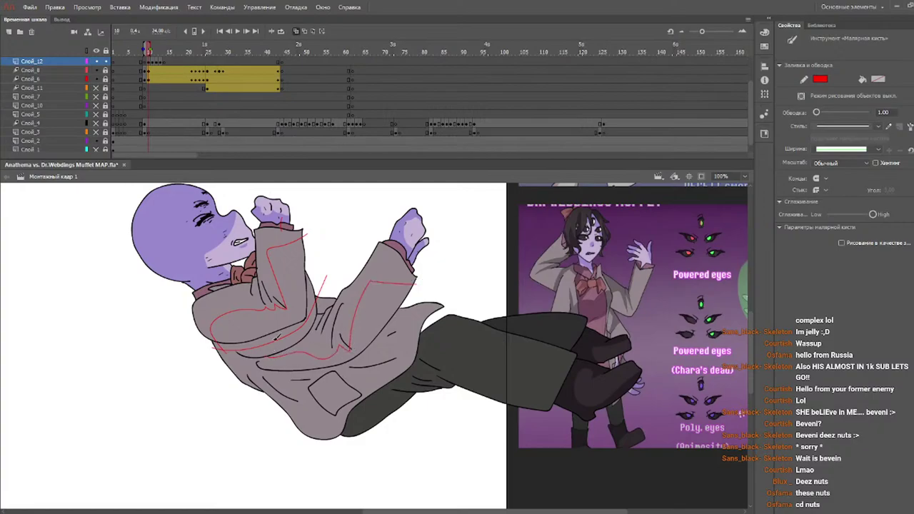
- Draw red shadow boundaries on the coat tail, pocket, lower back and near trouser leg of frame 10
{"action": "mouse_move", "coordinate": [441, 308]}
{"action": "left_mouse_down"}
{"action": "mouse_move", "coordinate": [394, 330]}
{"action": "mouse_move", "coordinate": [384, 348]}
{"action": "mouse_move", "coordinate": [397, 357]}
{"action": "mouse_move", "coordinate": [344, 373]}
{"action": "mouse_move", "coordinate": [332, 395]}
{"action": "mouse_move", "coordinate": [348, 410]}
{"action": "left_mouse_up"}
{"action": "mouse_move", "coordinate": [289, 378]}
{"action": "left_mouse_down"}
{"action": "mouse_move", "coordinate": [274, 389]}
{"action": "mouse_move", "coordinate": [279, 412]}
{"action": "left_mouse_up"}
{"action": "left_click_drag", "start_coordinate": [246, 367], "coordinate": [251, 394]}
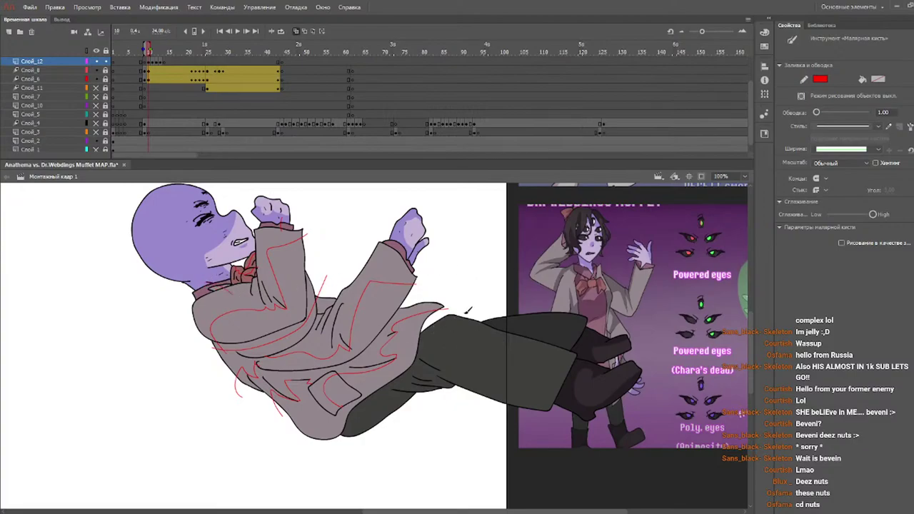
{"action": "mouse_move", "coordinate": [461, 315]}
{"action": "left_mouse_down"}
{"action": "mouse_move", "coordinate": [439, 338]}
{"action": "mouse_move", "coordinate": [437, 358]}
{"action": "mouse_move", "coordinate": [471, 384]}
{"action": "left_mouse_up"}
{"action": "left_click_drag", "start_coordinate": [444, 317], "coordinate": [564, 397]}
- Draw red shadow boundaries on the sleeves, cuffs and upper coat of frame 11
{"action": "key", "text": "period"}
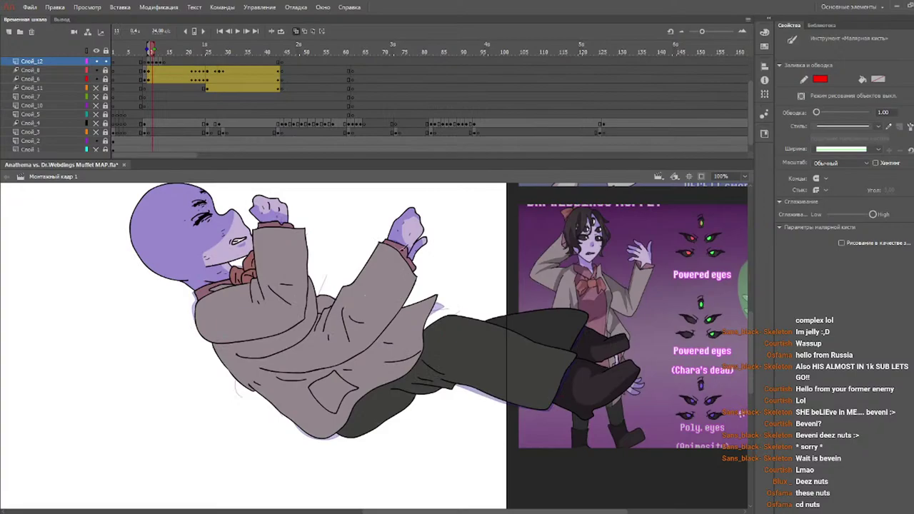
{"action": "mouse_move", "coordinate": [413, 286]}
{"action": "left_mouse_down"}
{"action": "mouse_move", "coordinate": [381, 279]}
{"action": "mouse_move", "coordinate": [351, 341]}
{"action": "left_mouse_up"}
{"action": "left_click_drag", "start_coordinate": [302, 348], "coordinate": [251, 354]}
{"action": "left_click_drag", "start_coordinate": [320, 299], "coordinate": [334, 306]}
{"action": "left_click_drag", "start_coordinate": [409, 240], "coordinate": [400, 263]}
{"action": "mouse_move", "coordinate": [274, 221]}
{"action": "left_mouse_down"}
{"action": "mouse_move", "coordinate": [293, 288]}
{"action": "mouse_move", "coordinate": [287, 302]}
{"action": "mouse_move", "coordinate": [212, 314]}
{"action": "left_mouse_up"}
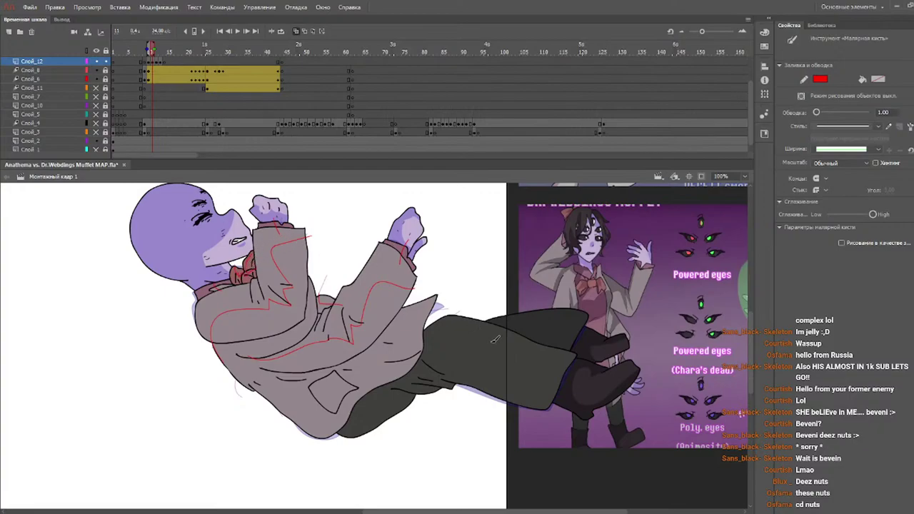
- Draw red shadow boundaries on the near trouser leg, coat tail, lower coat and pocket of frame 11
{"action": "mouse_move", "coordinate": [455, 312]}
{"action": "left_mouse_down"}
{"action": "mouse_move", "coordinate": [453, 361]}
{"action": "mouse_move", "coordinate": [468, 370]}
{"action": "mouse_move", "coordinate": [459, 372]}
{"action": "mouse_move", "coordinate": [550, 408]}
{"action": "left_mouse_up"}
{"action": "mouse_move", "coordinate": [418, 314]}
{"action": "left_mouse_down"}
{"action": "mouse_move", "coordinate": [400, 350]}
{"action": "mouse_move", "coordinate": [429, 346]}
{"action": "mouse_move", "coordinate": [417, 351]}
{"action": "mouse_move", "coordinate": [423, 367]}
{"action": "mouse_move", "coordinate": [359, 374]}
{"action": "left_mouse_up"}
{"action": "mouse_move", "coordinate": [311, 385]}
{"action": "left_mouse_down"}
{"action": "mouse_move", "coordinate": [264, 377]}
{"action": "mouse_move", "coordinate": [266, 393]}
{"action": "mouse_move", "coordinate": [216, 381]}
{"action": "left_mouse_up"}
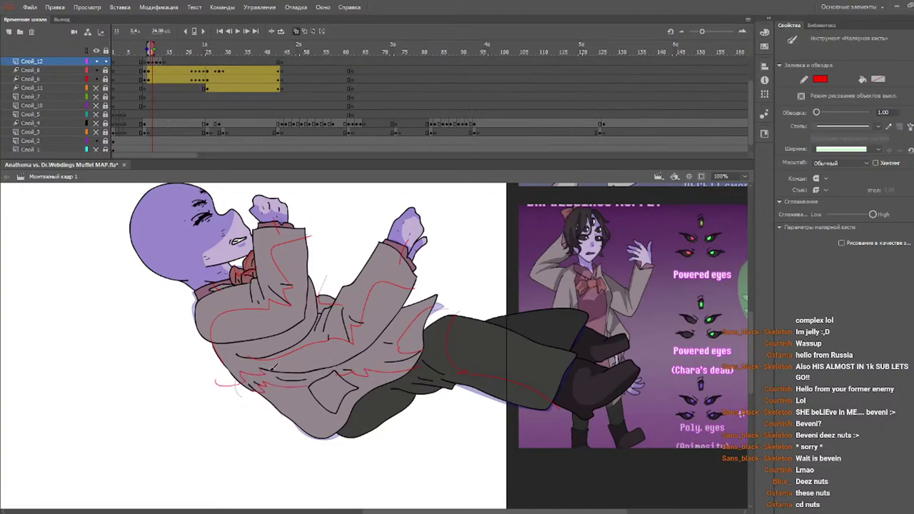
{"action": "left_click_drag", "start_coordinate": [330, 378], "coordinate": [330, 409]}
- Add a red shadow line along the coat's lower hem on frames 10 and 11
{"action": "left_click_drag", "start_coordinate": [152, 52], "coordinate": [148, 52]}
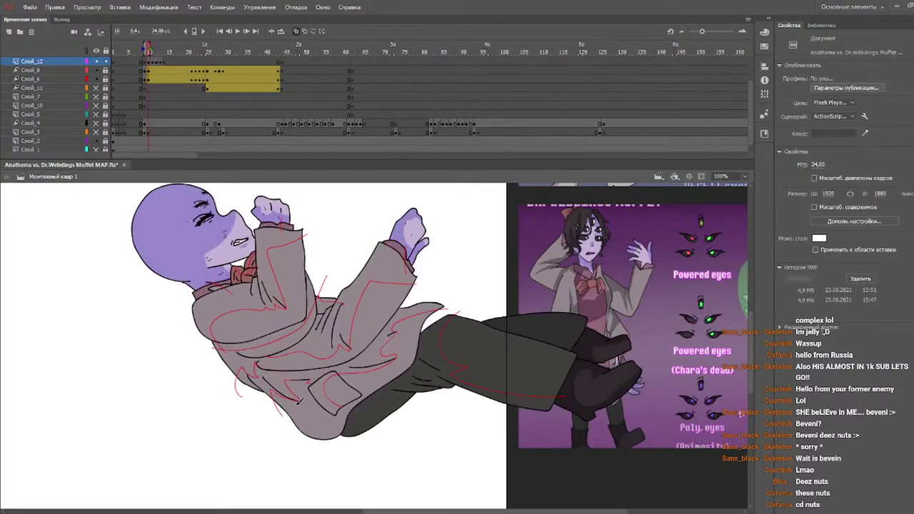
{"action": "key", "text": "b"}
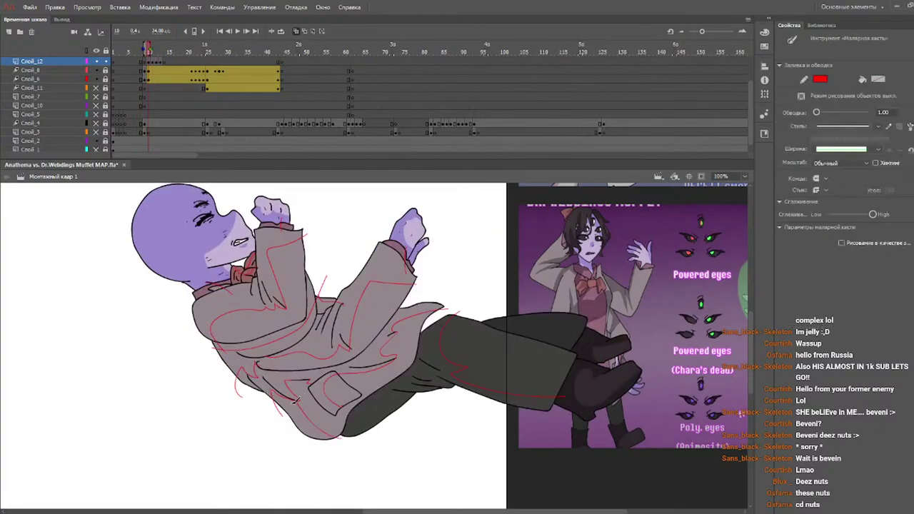
{"action": "key", "text": "period"}
{"action": "left_click_drag", "start_coordinate": [262, 382], "coordinate": [352, 450]}
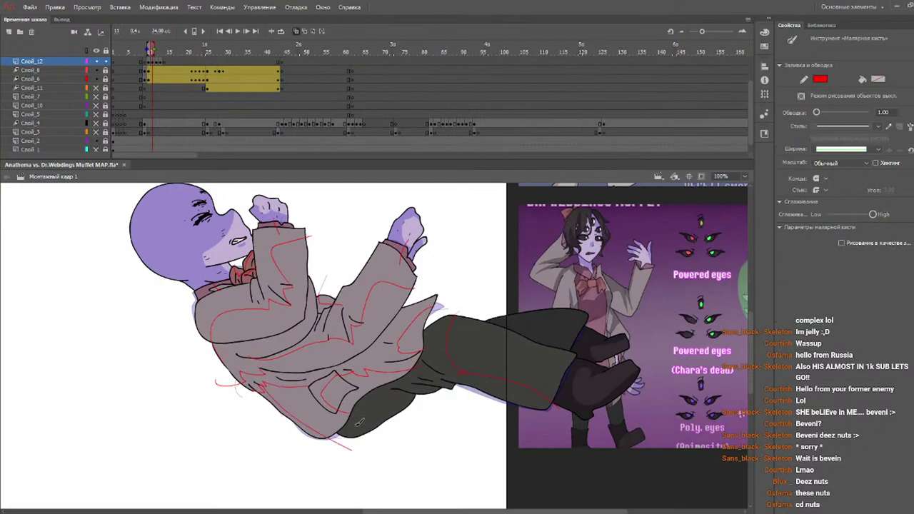
- Draw red shadow boundaries on both sleeves and across the upper coat of frame 12, undoing the misdrawn stroke
{"action": "key", "text": "period"}
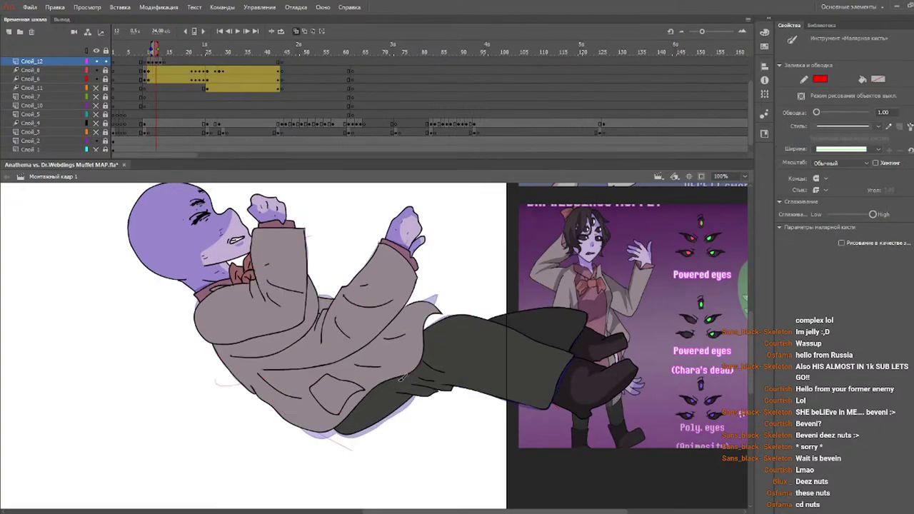
{"action": "mouse_move", "coordinate": [311, 231]}
{"action": "left_mouse_down"}
{"action": "mouse_move", "coordinate": [272, 252]}
{"action": "mouse_move", "coordinate": [276, 268]}
{"action": "mouse_move", "coordinate": [307, 286]}
{"action": "mouse_move", "coordinate": [272, 307]}
{"action": "left_mouse_up"}
{"action": "left_click_drag", "start_coordinate": [205, 367], "coordinate": [206, 370]}
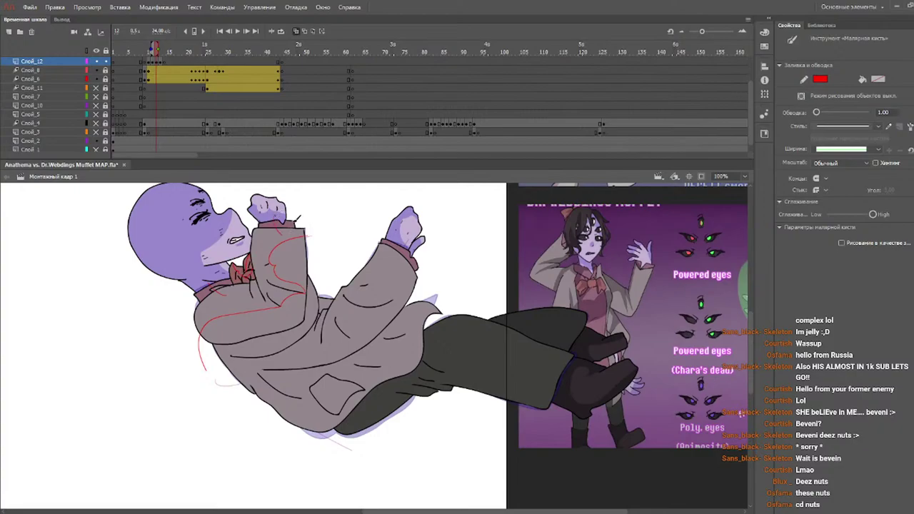
{"action": "mouse_move", "coordinate": [378, 269]}
{"action": "left_mouse_down"}
{"action": "mouse_move", "coordinate": [366, 284]}
{"action": "mouse_move", "coordinate": [383, 275]}
{"action": "left_mouse_up"}
{"action": "key", "text": "ctrl+z"}
{"action": "left_click_drag", "start_coordinate": [366, 287], "coordinate": [397, 295]}
{"action": "left_click_drag", "start_coordinate": [349, 338], "coordinate": [263, 357]}
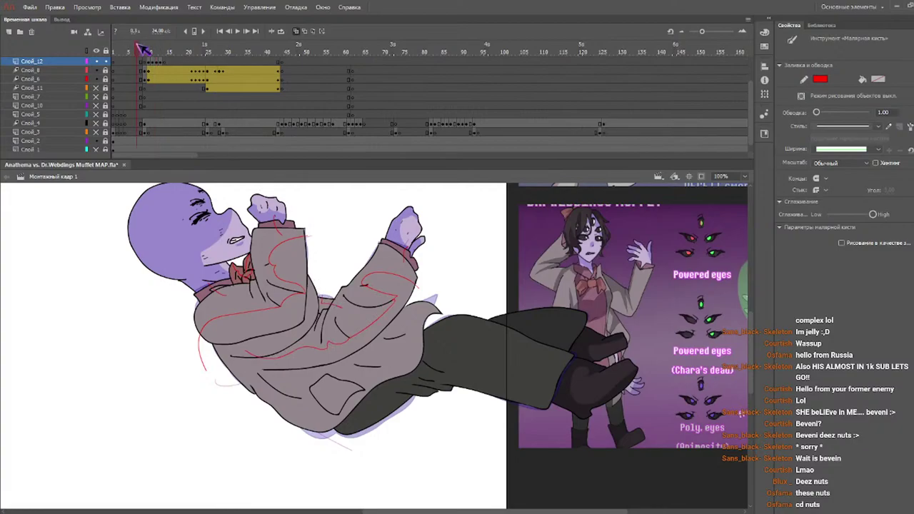
- Add a red shadow line beneath the bent near sleeve on frames 11 and 12
{"action": "left_click", "coordinate": [152, 50]}
{"action": "mouse_move", "coordinate": [317, 299]}
{"action": "left_mouse_down"}
{"action": "mouse_move", "coordinate": [298, 332]}
{"action": "mouse_move", "coordinate": [189, 359]}
{"action": "left_mouse_up"}
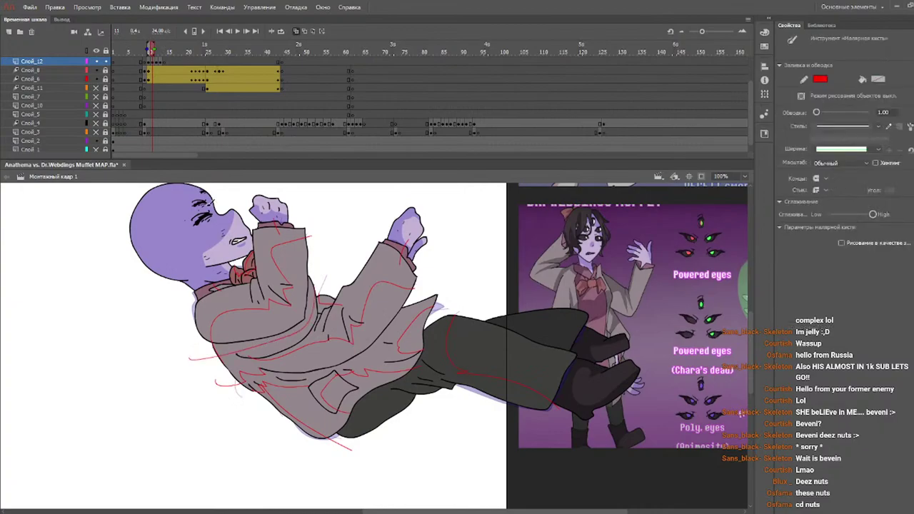
{"action": "left_click_drag", "start_coordinate": [142, 51], "coordinate": [158, 47]}
{"action": "mouse_move", "coordinate": [317, 275]}
{"action": "left_mouse_down"}
{"action": "mouse_move", "coordinate": [312, 318]}
{"action": "mouse_move", "coordinate": [227, 355]}
{"action": "mouse_move", "coordinate": [214, 345]}
{"action": "left_mouse_up"}
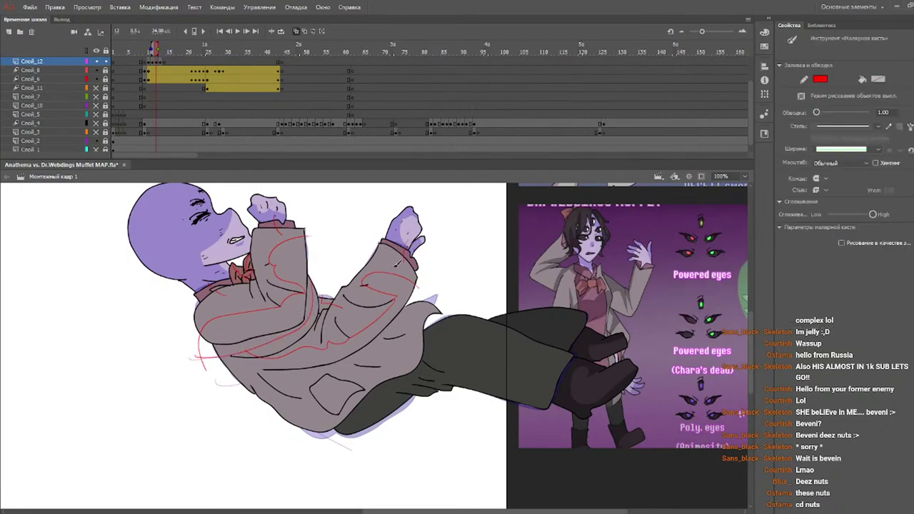
- Draw red shadow boundaries on the coat tail, hem, lower back, pocket and near trouser leg of frame 12
{"action": "mouse_move", "coordinate": [416, 314]}
{"action": "left_mouse_down"}
{"action": "mouse_move", "coordinate": [383, 365]}
{"action": "mouse_move", "coordinate": [349, 373]}
{"action": "left_mouse_up"}
{"action": "left_click_drag", "start_coordinate": [357, 450], "coordinate": [288, 405]}
{"action": "mouse_move", "coordinate": [246, 372]}
{"action": "left_mouse_down"}
{"action": "mouse_move", "coordinate": [225, 378]}
{"action": "mouse_move", "coordinate": [250, 398]}
{"action": "left_mouse_up"}
{"action": "left_click_drag", "start_coordinate": [339, 377], "coordinate": [348, 412]}
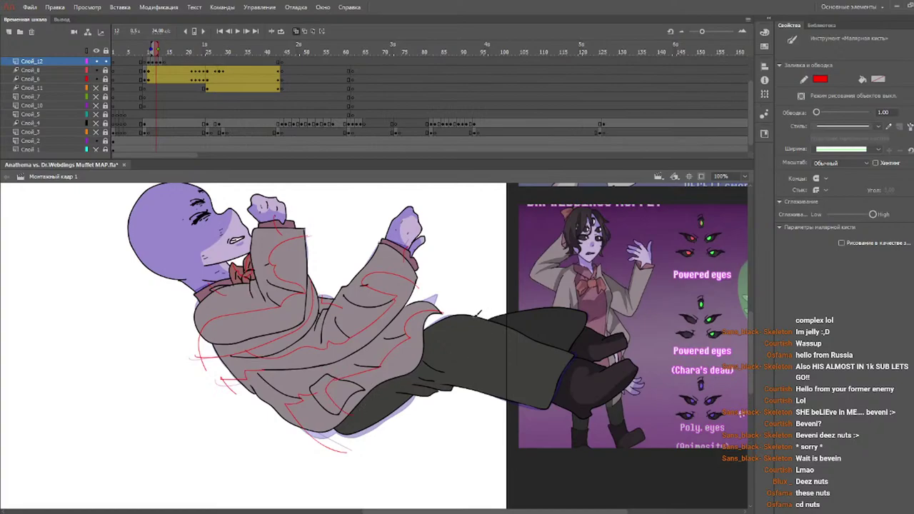
{"action": "left_click_drag", "start_coordinate": [447, 371], "coordinate": [558, 404]}
- Draw red shadow boundaries on both sleeves and across the upper coat of frame 13
{"action": "key", "text": "period"}
{"action": "mouse_move", "coordinate": [288, 239]}
{"action": "left_mouse_down"}
{"action": "mouse_move", "coordinate": [280, 263]}
{"action": "mouse_move", "coordinate": [287, 296]}
{"action": "mouse_move", "coordinate": [197, 373]}
{"action": "left_mouse_up"}
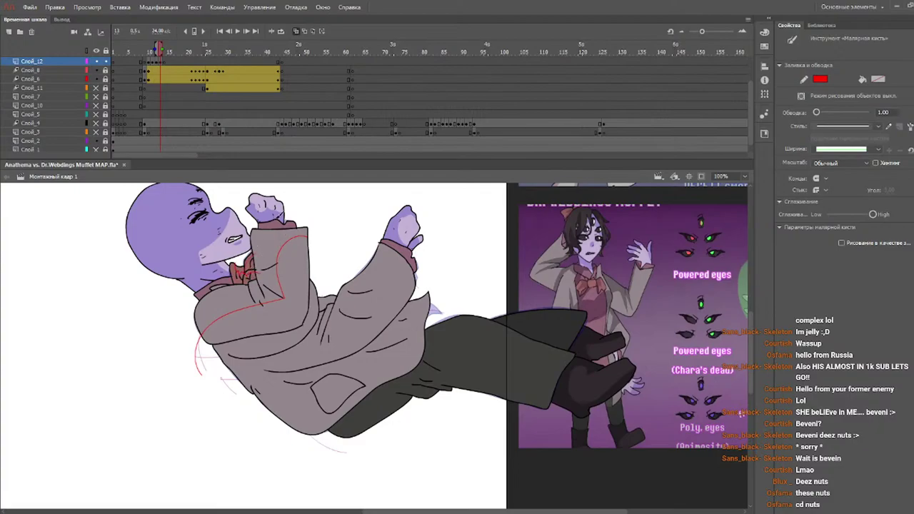
{"action": "left_click_drag", "start_coordinate": [412, 244], "coordinate": [405, 255]}
{"action": "mouse_move", "coordinate": [372, 286]}
{"action": "left_mouse_down"}
{"action": "mouse_move", "coordinate": [371, 316]}
{"action": "mouse_move", "coordinate": [335, 339]}
{"action": "mouse_move", "coordinate": [252, 355]}
{"action": "left_mouse_up"}
{"action": "mouse_move", "coordinate": [316, 307]}
{"action": "left_mouse_down"}
{"action": "mouse_move", "coordinate": [299, 330]}
{"action": "mouse_move", "coordinate": [241, 341]}
{"action": "mouse_move", "coordinate": [192, 365]}
{"action": "left_mouse_up"}
- Compare with frame 10 and draw red shadow boundaries on the coat tail, hem, lower back, pocket and near trouser leg of frame 13
{"action": "left_click", "coordinate": [152, 50]}
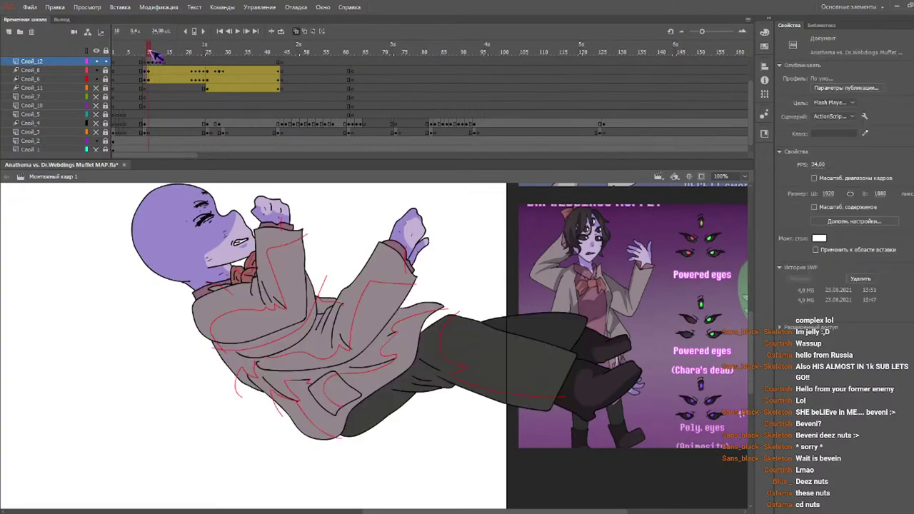
{"action": "mouse_move", "coordinate": [152, 49]}
{"action": "left_mouse_down"}
{"action": "mouse_move", "coordinate": [166, 53]}
{"action": "mouse_move", "coordinate": [157, 48]}
{"action": "left_mouse_up"}
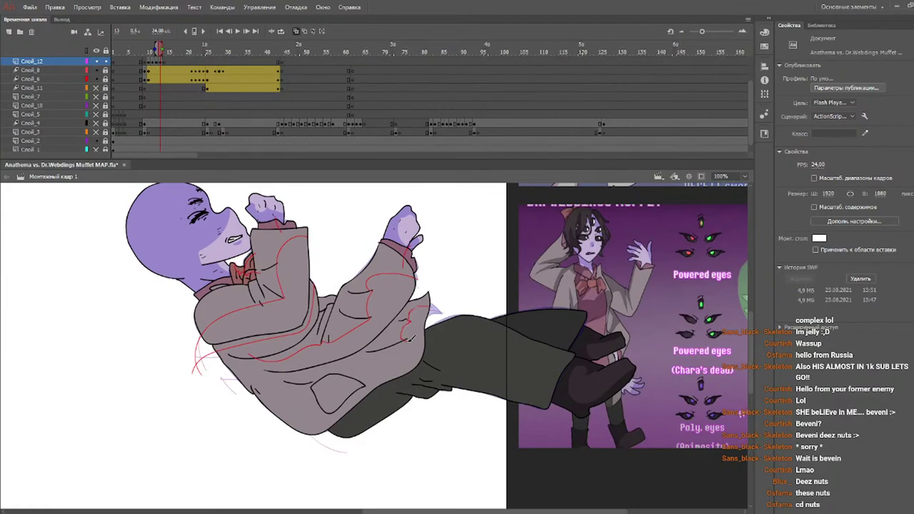
{"action": "key", "text": "b"}
{"action": "mouse_move", "coordinate": [407, 319]}
{"action": "left_mouse_down"}
{"action": "mouse_move", "coordinate": [409, 339]}
{"action": "mouse_move", "coordinate": [366, 369]}
{"action": "mouse_move", "coordinate": [317, 385]}
{"action": "mouse_move", "coordinate": [347, 450]}
{"action": "left_mouse_up"}
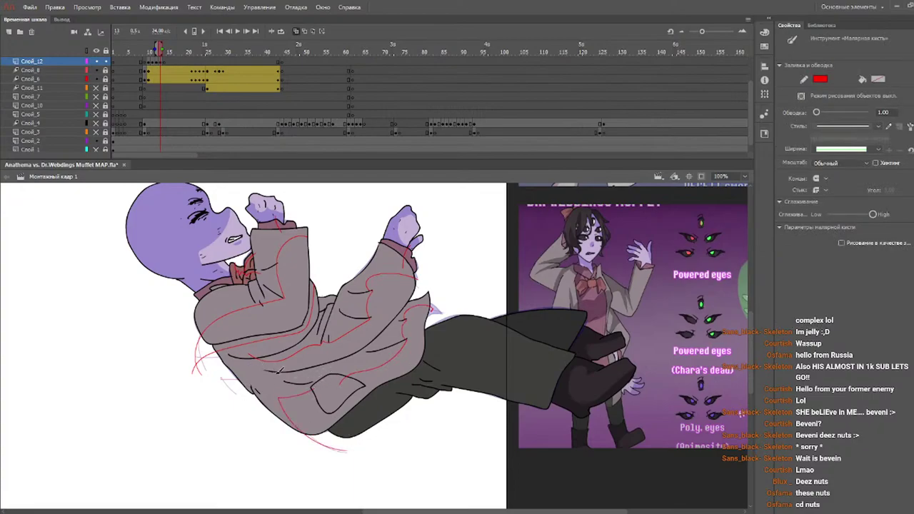
{"action": "left_click_drag", "start_coordinate": [243, 369], "coordinate": [217, 380]}
{"action": "left_click_drag", "start_coordinate": [340, 377], "coordinate": [362, 421]}
{"action": "left_click_drag", "start_coordinate": [460, 364], "coordinate": [584, 449]}
- Fill the near trouser leg's shadow area with near-black grey on frames 10 to 13
{"action": "left_click_drag", "start_coordinate": [151, 50], "coordinate": [150, 50]}
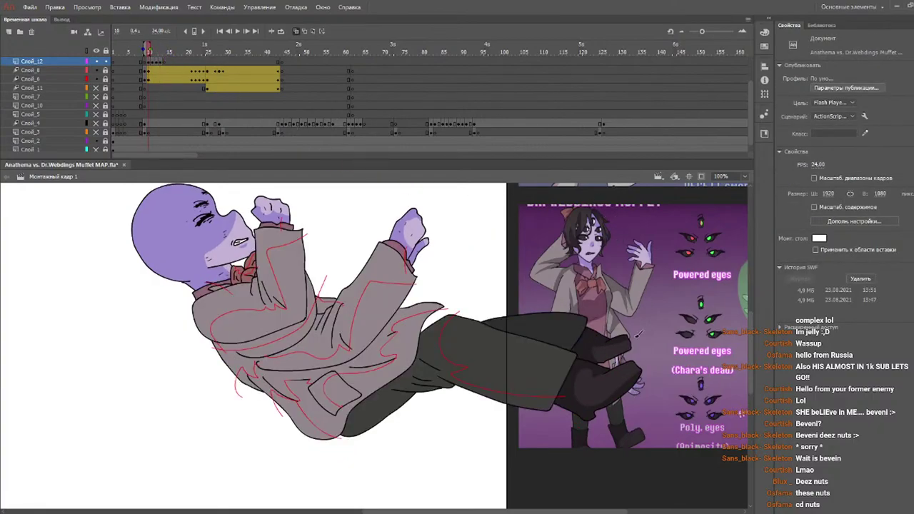
{"action": "key", "text": "k"}
{"action": "left_click", "coordinate": [448, 362]}
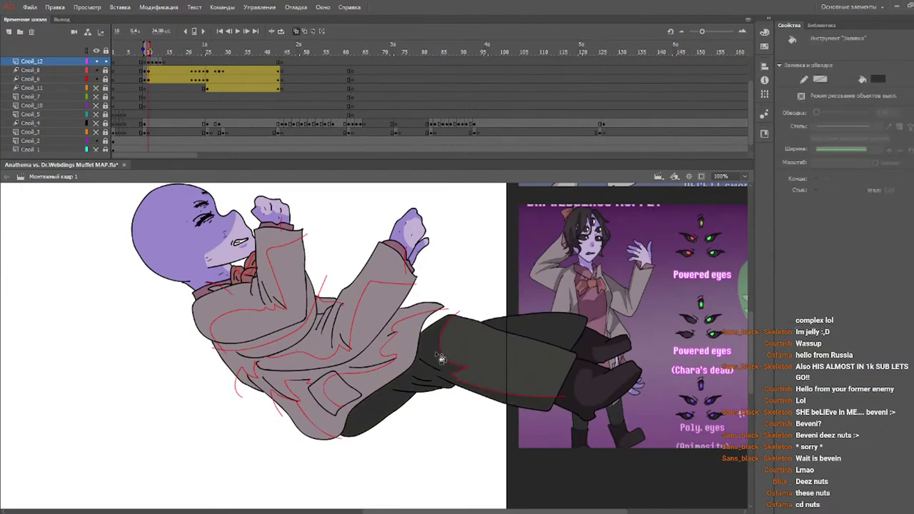
{"action": "key", "text": "period"}
{"action": "left_click", "coordinate": [441, 358]}
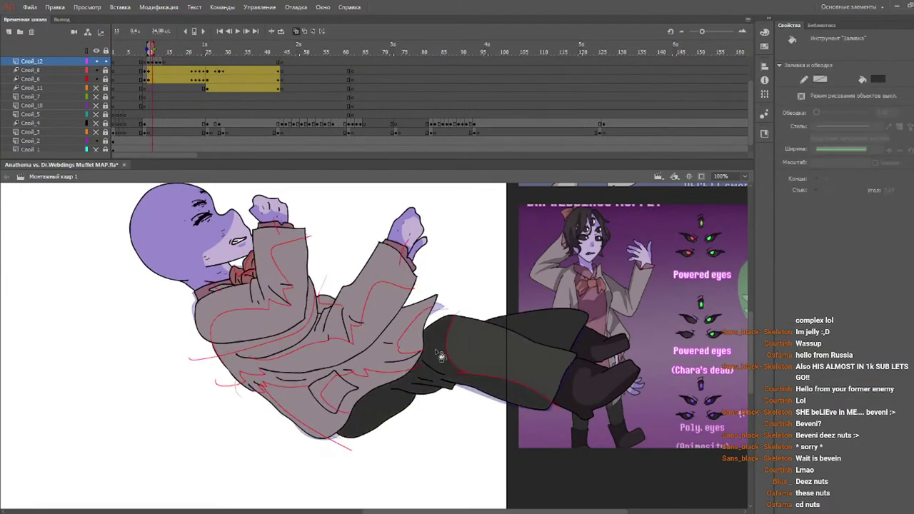
{"action": "key", "text": "period"}
{"action": "left_click", "coordinate": [441, 357]}
{"action": "key", "text": "period"}
{"action": "left_click", "coordinate": [442, 357]}
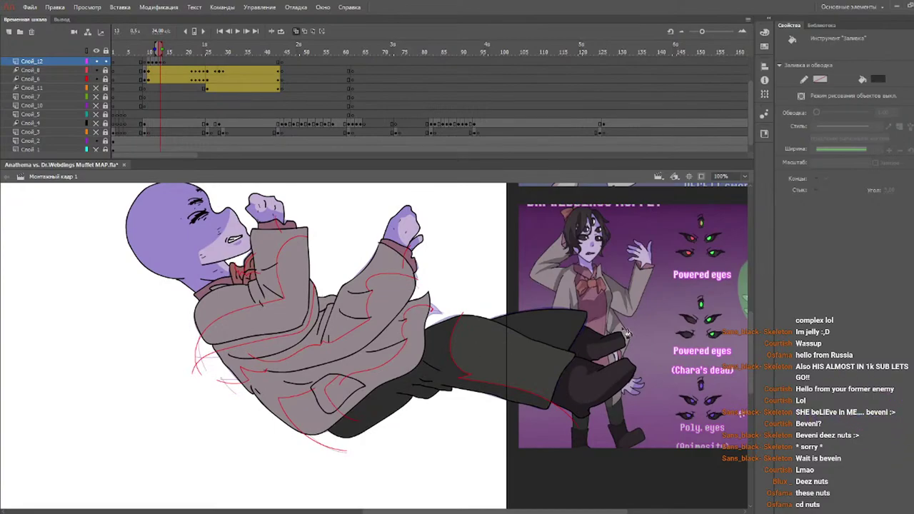
- Fill the shadow on the shirt cuff of the outstretched arm with dark burgundy on frames 10 to 13
{"action": "left_click_drag", "start_coordinate": [145, 46], "coordinate": [149, 47]}
{"action": "key", "text": "period"}
{"action": "key", "text": "comma"}
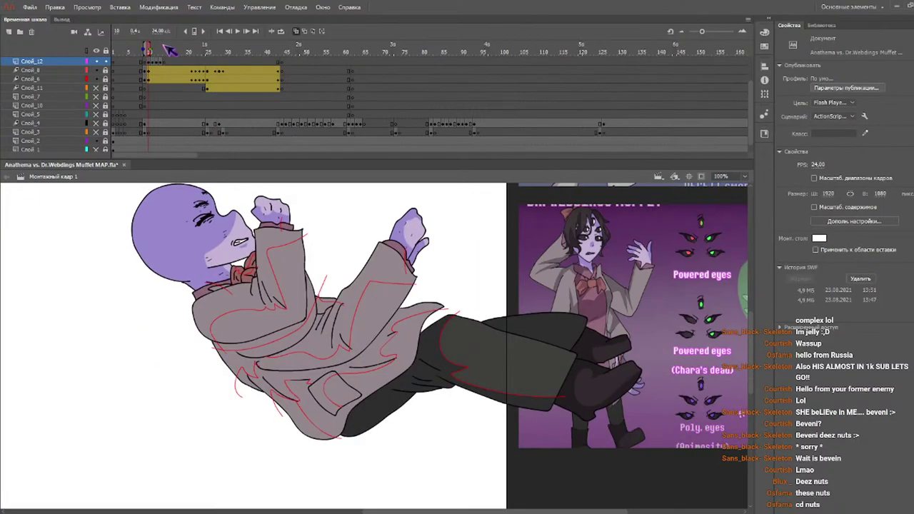
{"action": "key", "text": "period"}
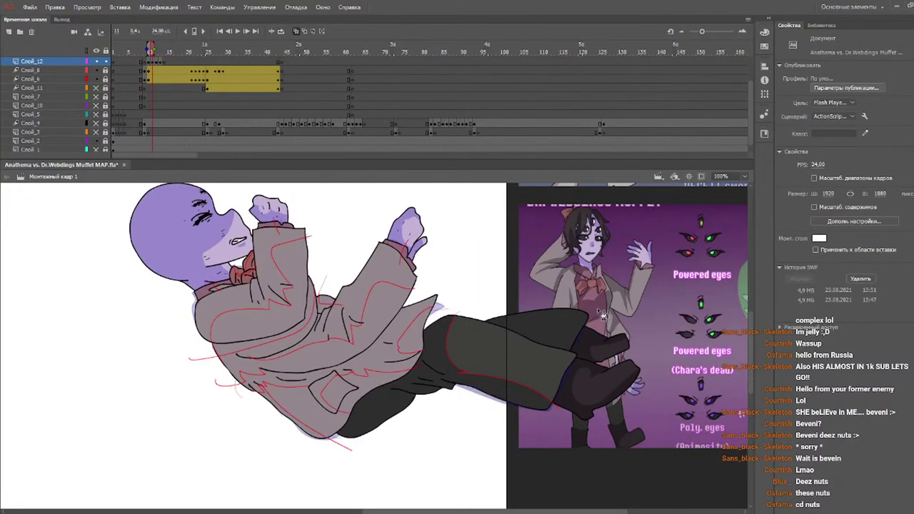
{"action": "left_click_drag", "start_coordinate": [151, 51], "coordinate": [149, 51]}
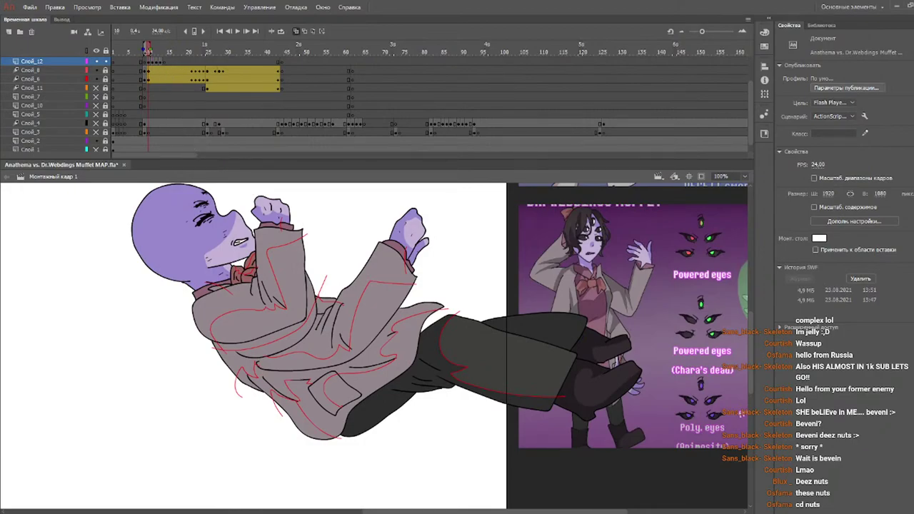
{"action": "key", "text": "comma"}
{"action": "key", "text": "period"}
{"action": "key", "text": "k"}
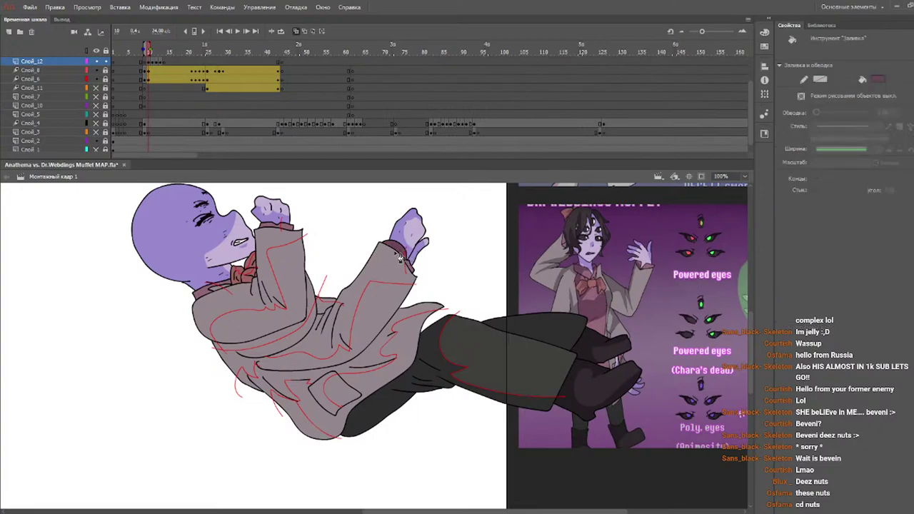
{"action": "key", "text": "period"}
{"action": "key", "text": "period"}
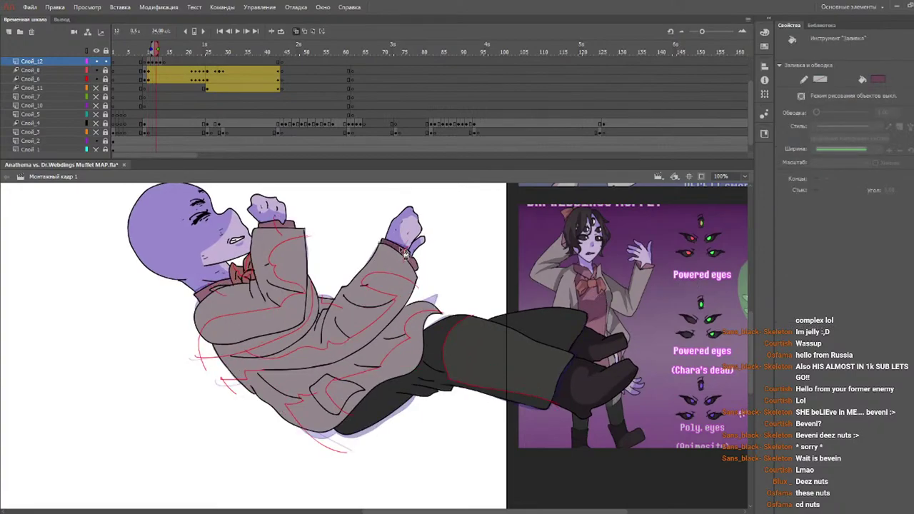
{"action": "key", "text": "period"}
- Fill the shadow on the raised near arm's shirt cuff with the same dark burgundy on frames 10 to 13
{"action": "left_click", "coordinate": [153, 47]}
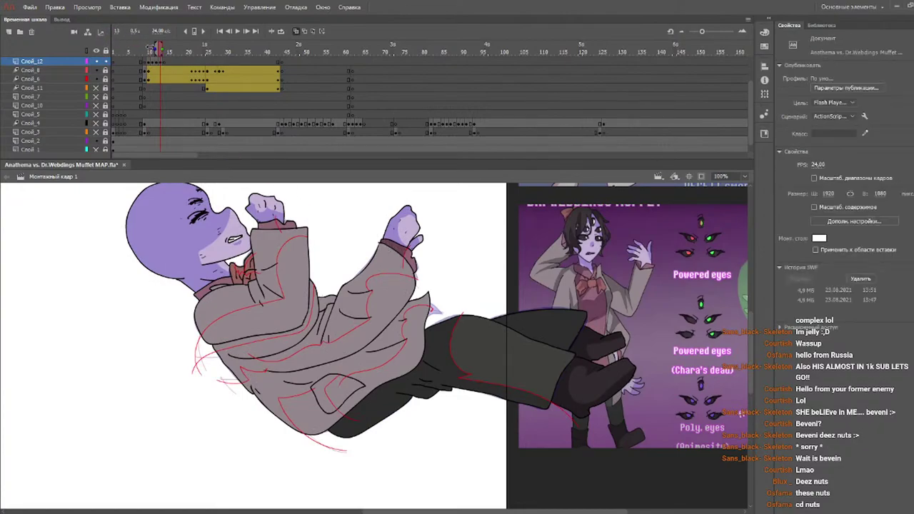
{"action": "left_click_drag", "start_coordinate": [152, 47], "coordinate": [148, 47]}
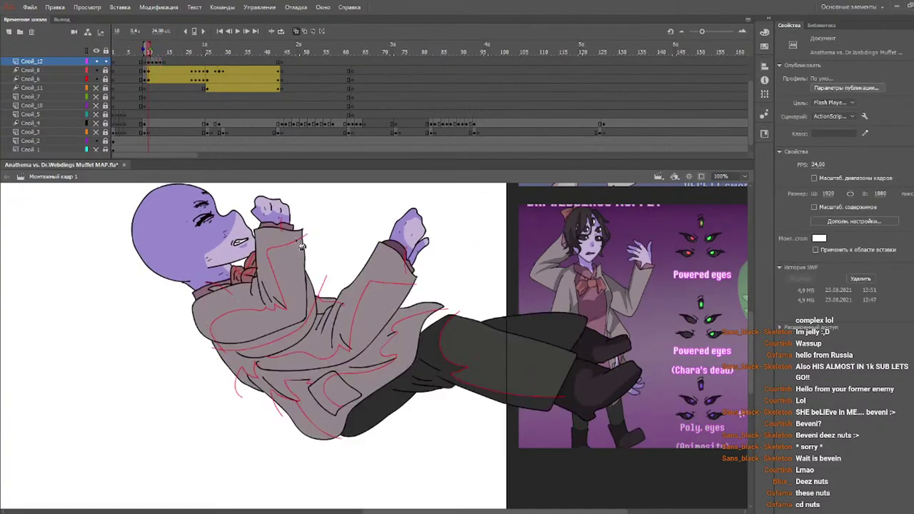
{"action": "left_click", "coordinate": [275, 228]}
{"action": "key", "text": "period"}
{"action": "left_click", "coordinate": [272, 228]}
{"action": "key", "text": "period"}
{"action": "left_click", "coordinate": [271, 228]}
{"action": "key", "text": "period"}
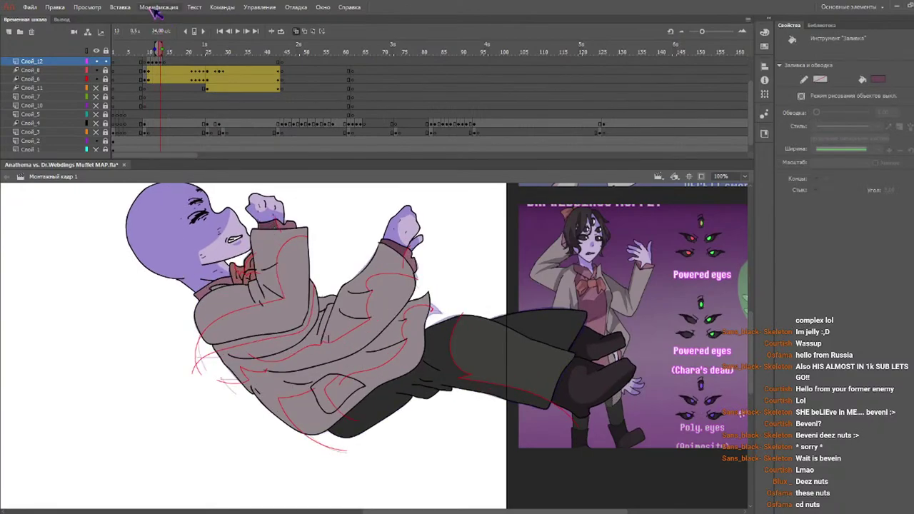
- Fill the shirt collar's shadow with dark burgundy on frames 10 to 13
{"action": "left_click_drag", "start_coordinate": [156, 50], "coordinate": [161, 53]}
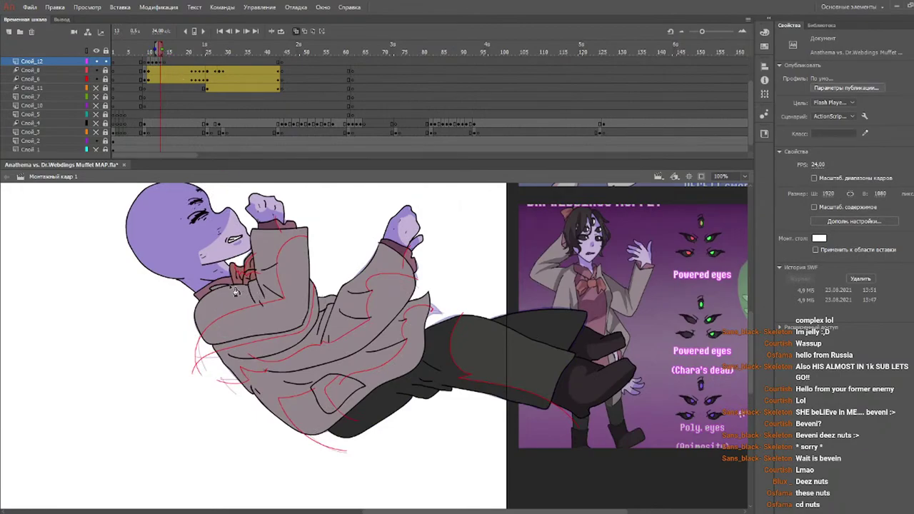
{"action": "key", "text": "b"}
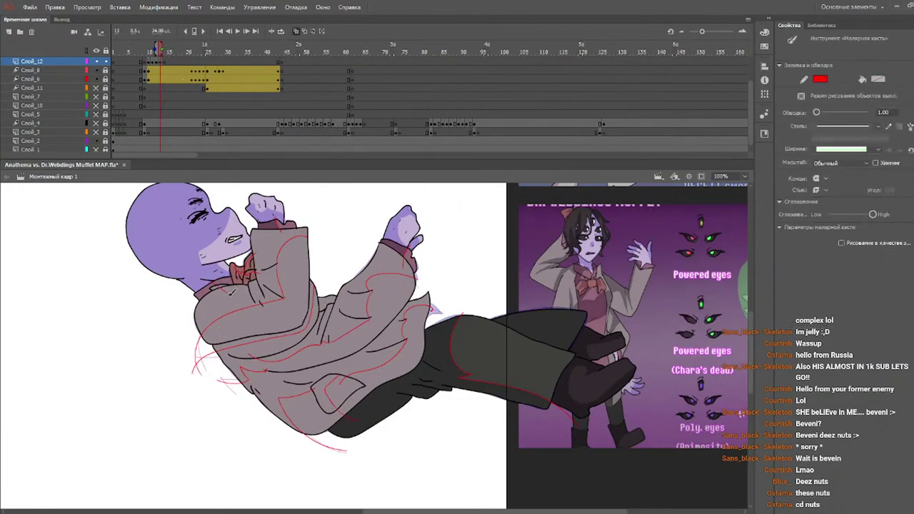
{"action": "left_click", "coordinate": [148, 51]}
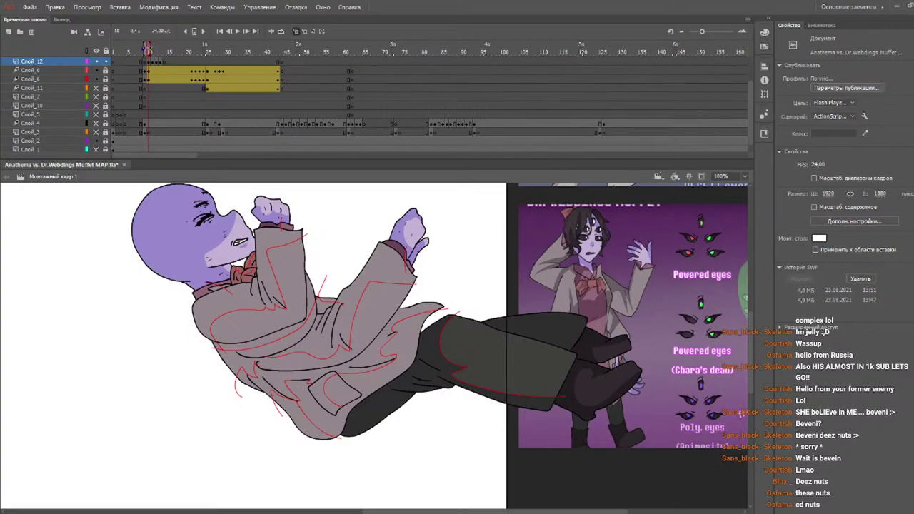
{"action": "key", "text": "k"}
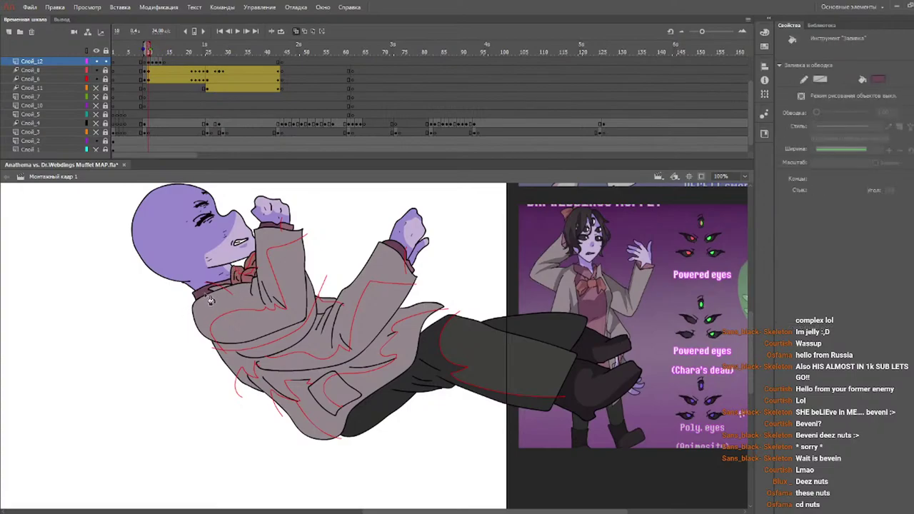
{"action": "key", "text": "period"}
{"action": "key", "text": "period"}
{"action": "key", "text": "period"}
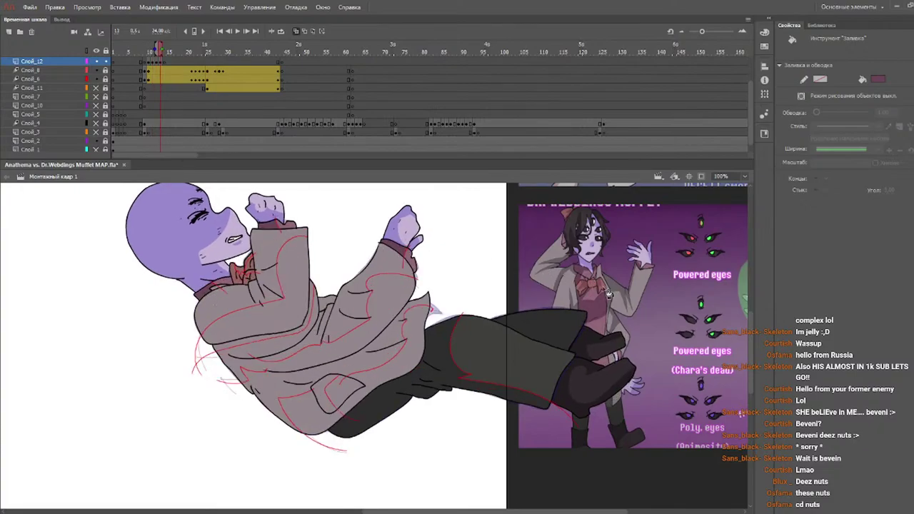
- Fill the shadow areas of the red bow tie with a darker red on frames 10 to 13
{"action": "key", "text": "v"}
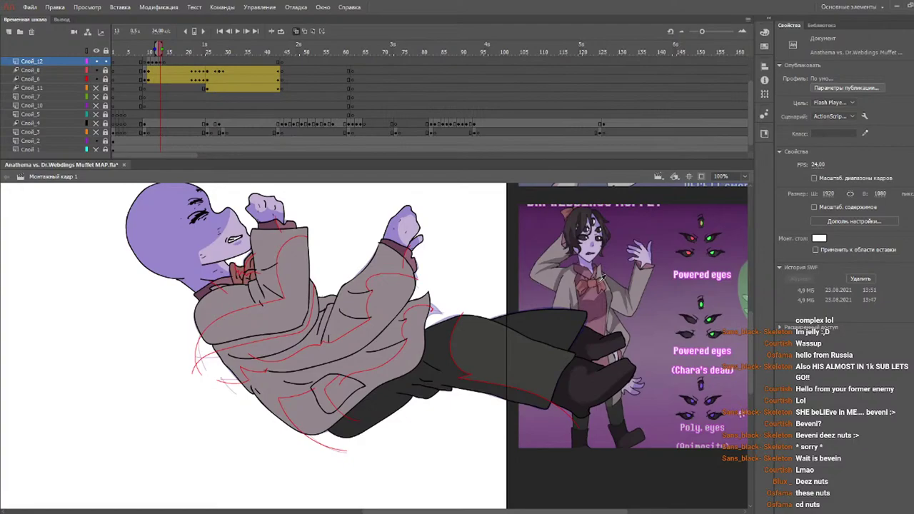
{"action": "key", "text": "k"}
{"action": "key", "text": "comma"}
{"action": "key", "text": "comma"}
{"action": "key", "text": "comma"}
{"action": "key", "text": "v"}
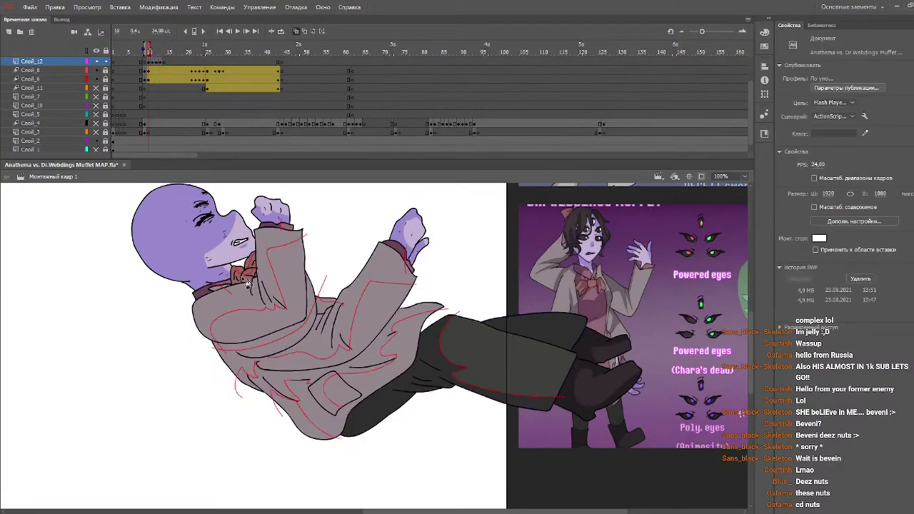
{"action": "key", "text": "k"}
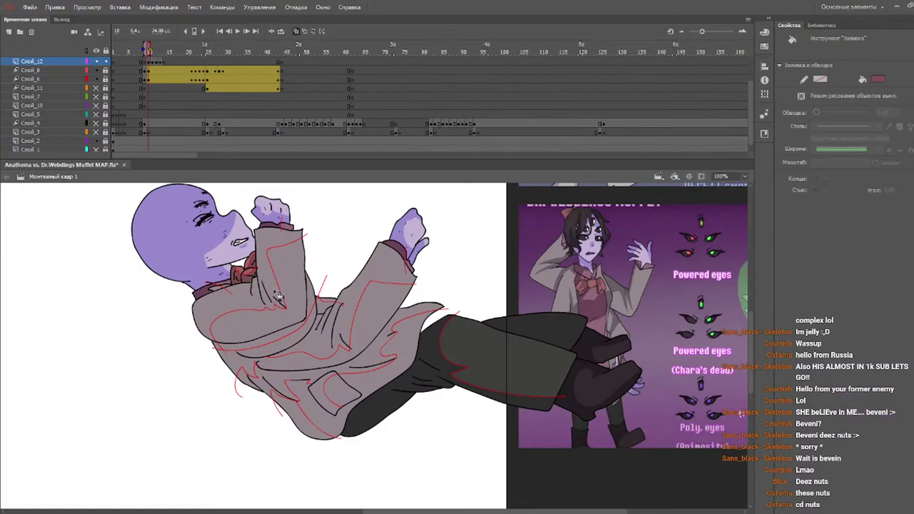
{"action": "key", "text": "period"}
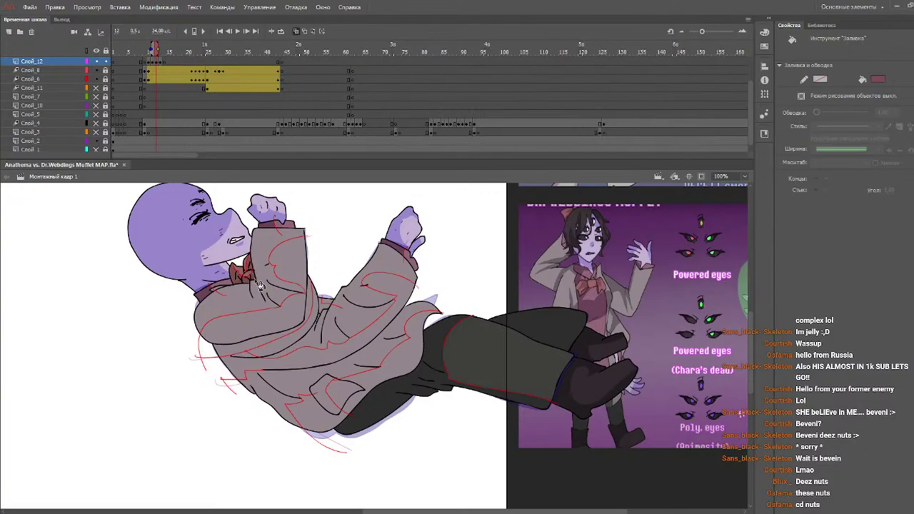
{"action": "key", "text": "period"}
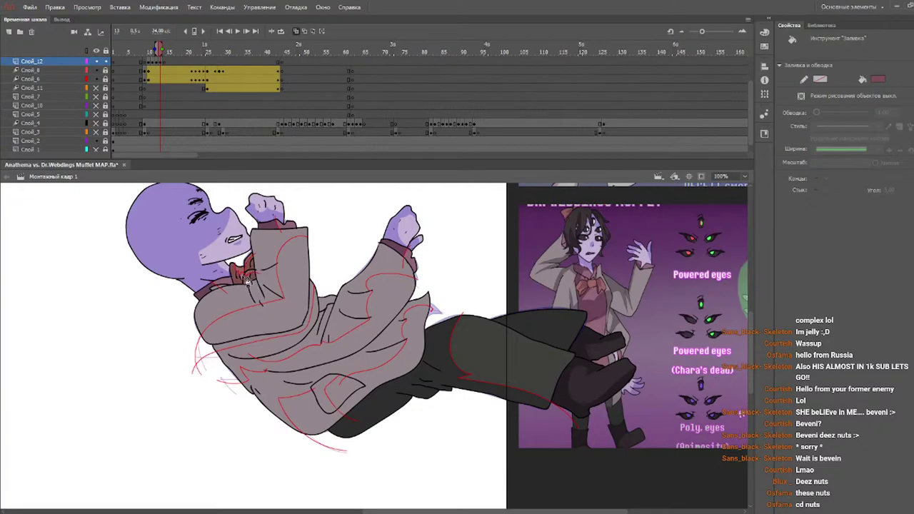
{"action": "key", "text": "comma"}
{"action": "left_click", "coordinate": [149, 53]}
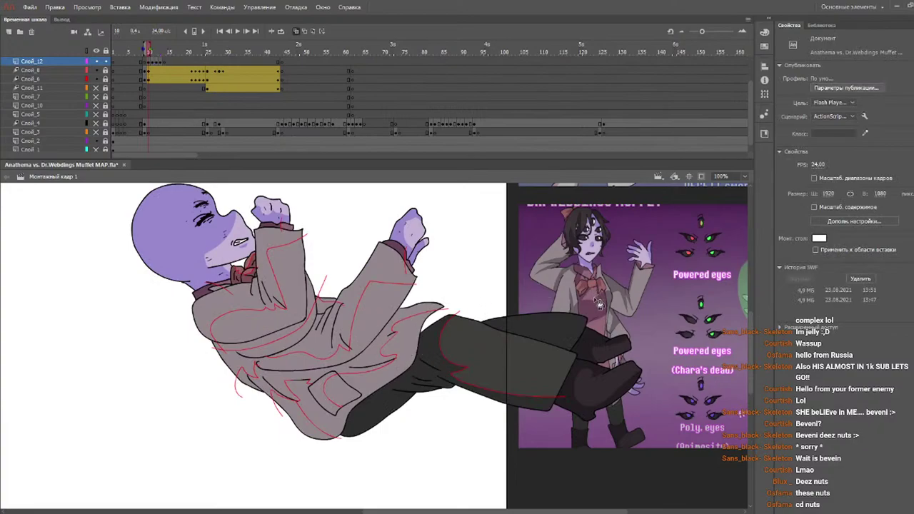
- Fill the sleeve and upper-coat shadows on frame 10 with a dark greyish purple, undoing the first fill attempt
{"action": "key", "text": "i"}
{"action": "left_click", "coordinate": [612, 282]}
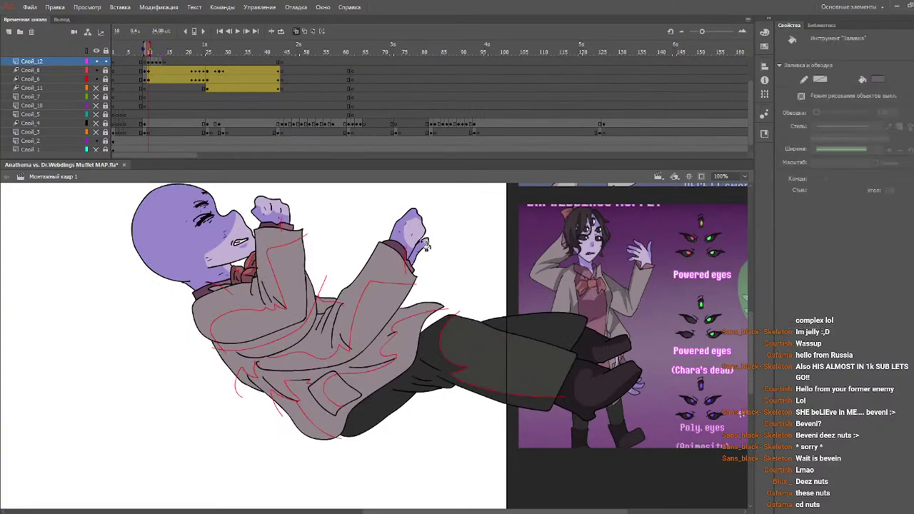
{"action": "left_click", "coordinate": [384, 272]}
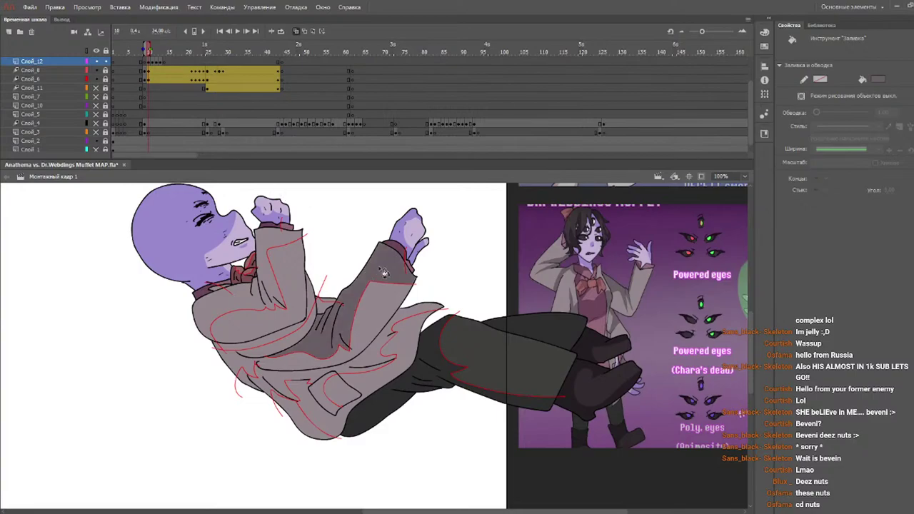
{"action": "left_click", "coordinate": [330, 315]}
{"action": "key", "text": "ctrl+z"}
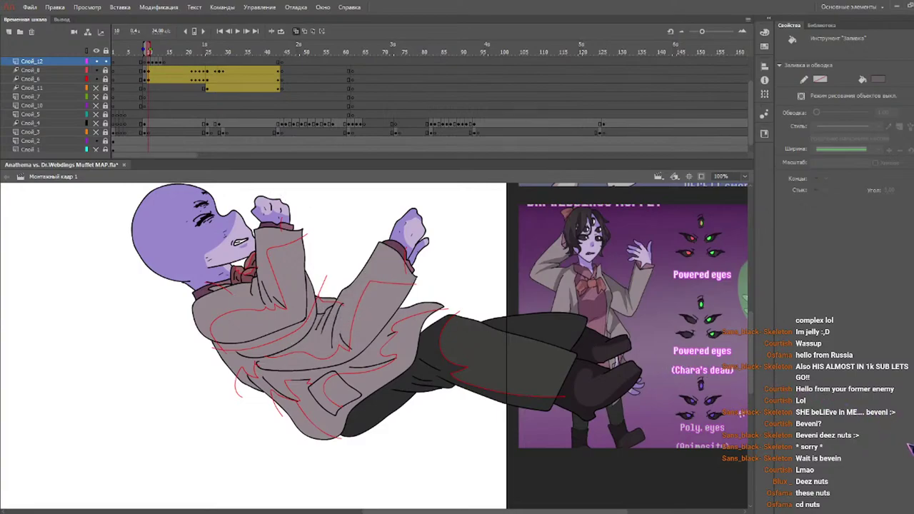
{"action": "left_click", "coordinate": [341, 327]}
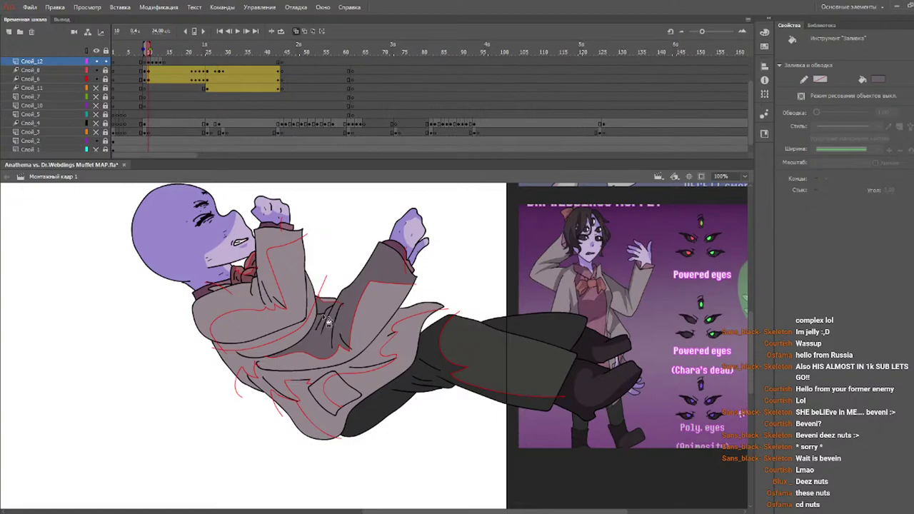
{"action": "left_click", "coordinate": [294, 334]}
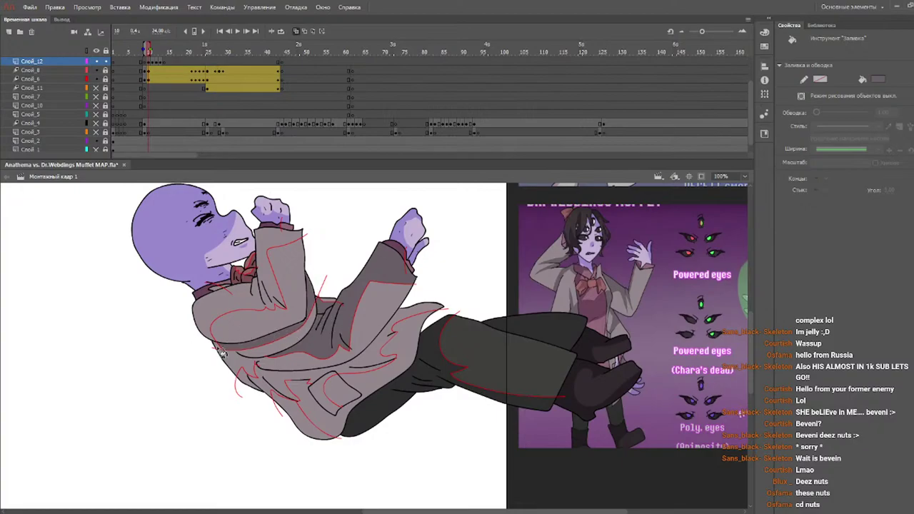
{"action": "left_click", "coordinate": [235, 305]}
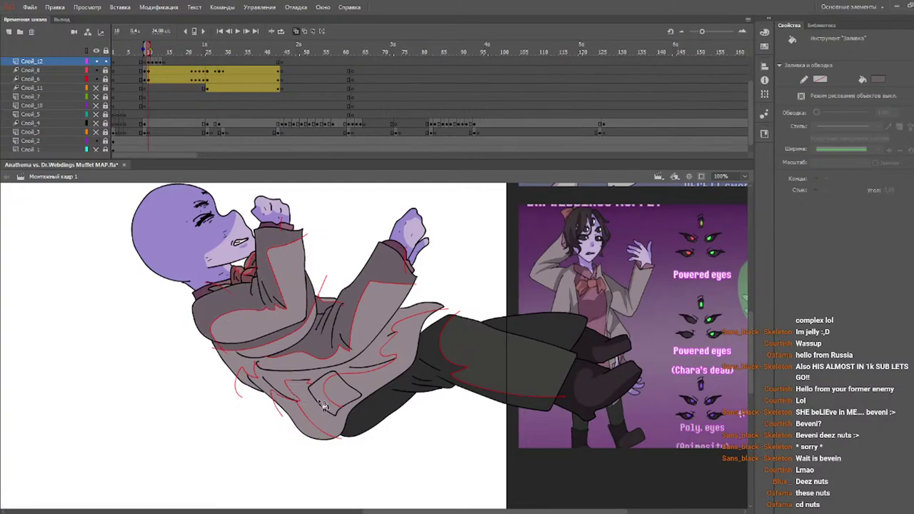
- Fill the shadow areas of the coat's tail, lower body and pocket on frame 10 with the same dark greyish purple
{"action": "left_click", "coordinate": [373, 360]}
{"action": "left_click", "coordinate": [292, 410]}
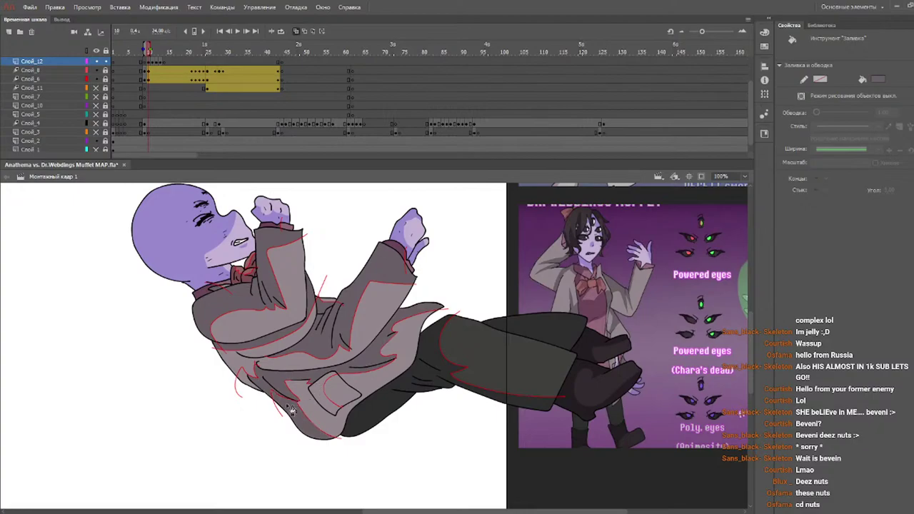
{"action": "left_click", "coordinate": [333, 400]}
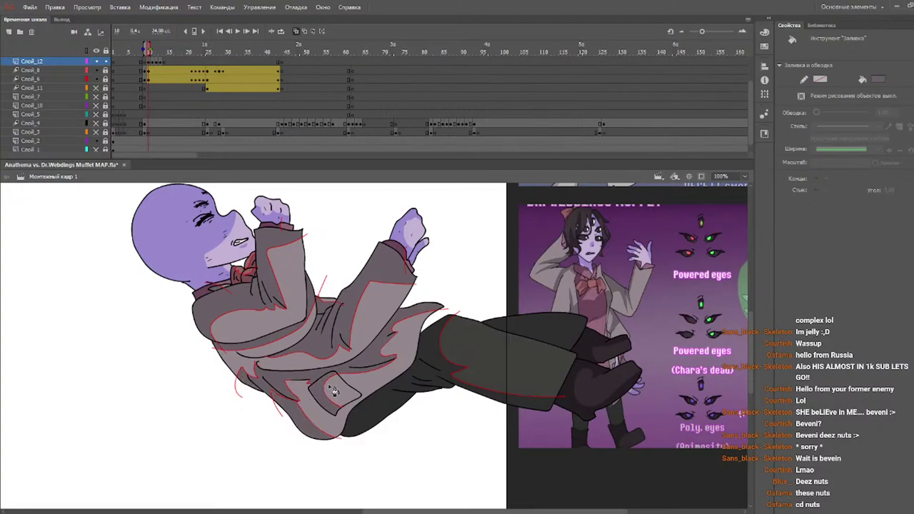
- Fill the shadow areas of the coat's tail, pocket, body and sleeves on frame 11 with the dark greyish purple
{"action": "key", "text": "period"}
{"action": "left_click", "coordinate": [389, 357]}
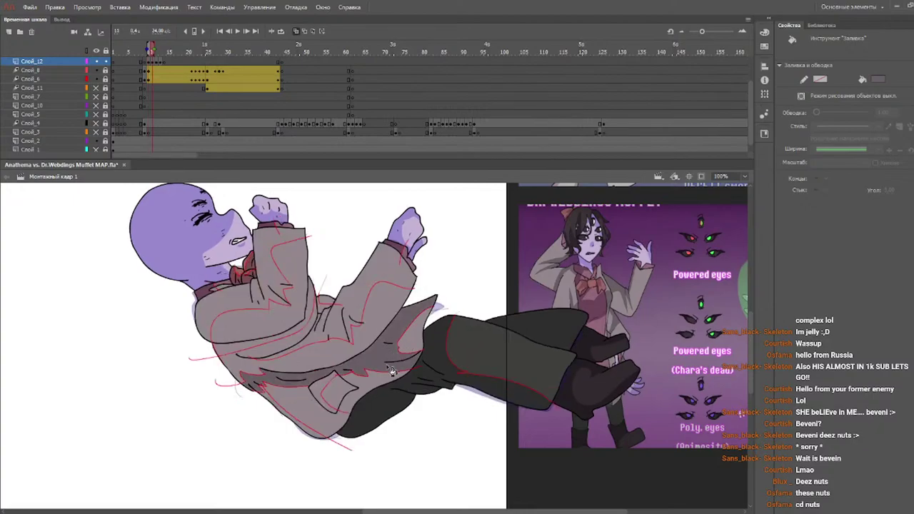
{"action": "left_click", "coordinate": [328, 391]}
{"action": "left_click", "coordinate": [270, 400]}
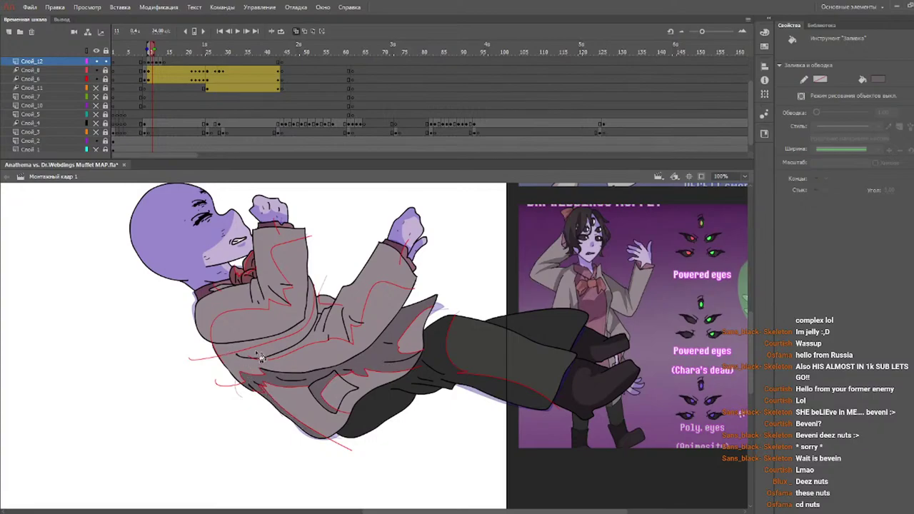
{"action": "left_click", "coordinate": [270, 339]}
{"action": "left_click", "coordinate": [210, 319]}
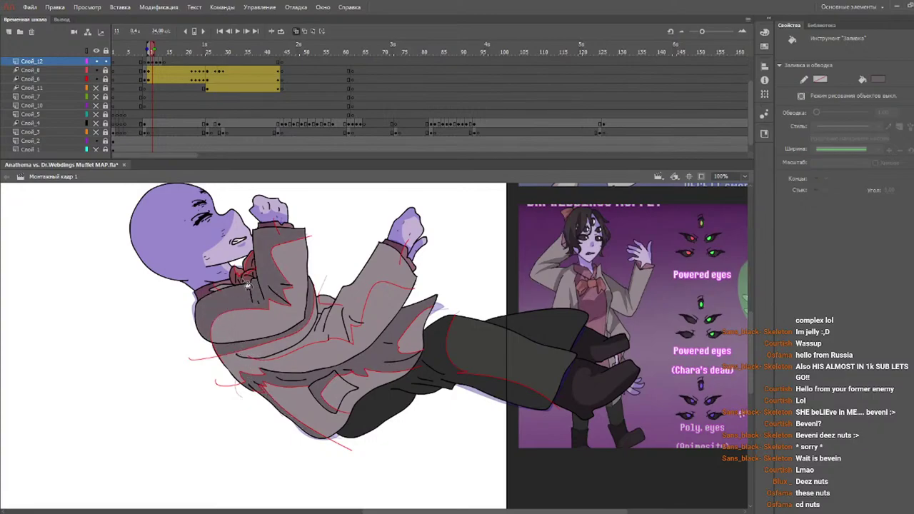
{"action": "left_click", "coordinate": [359, 301]}
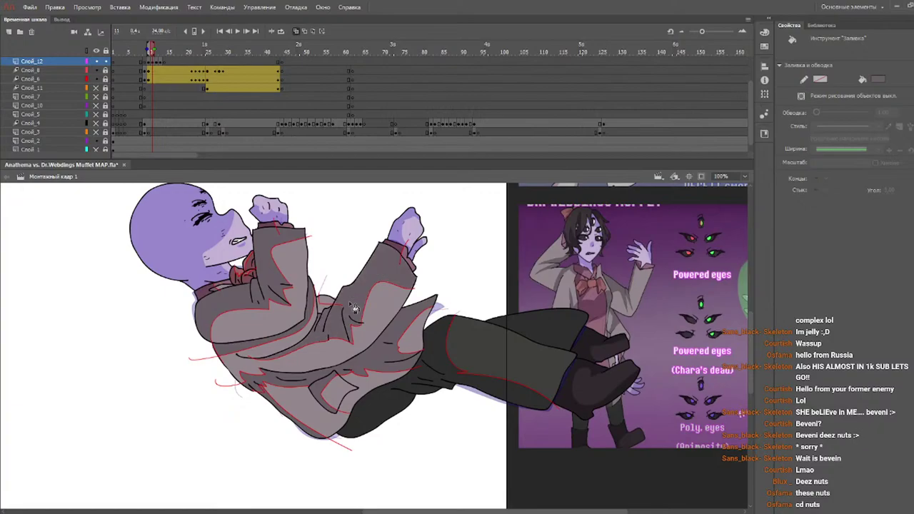
- Fill the coat's sleeve, body, tail and pocket shadows on frame 12 with the same dark greyish purple
{"action": "key", "text": "."}
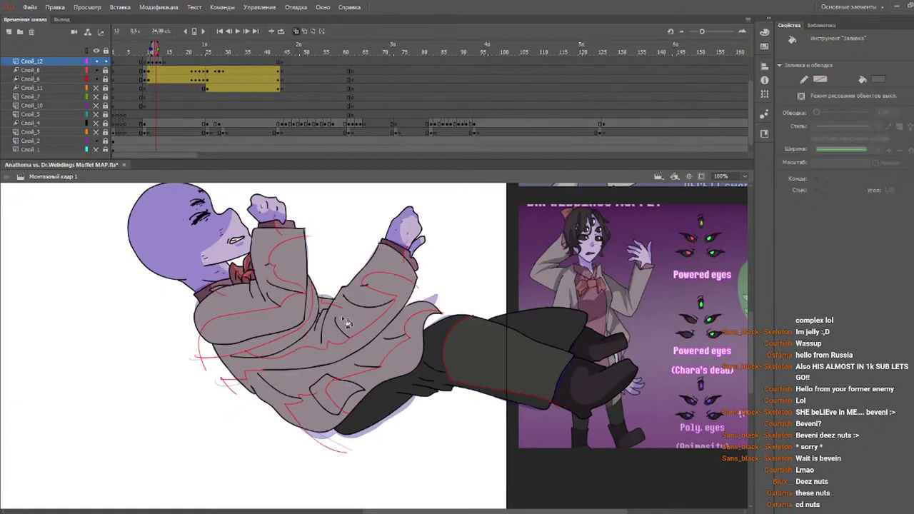
{"action": "left_click", "coordinate": [347, 325]}
{"action": "left_click", "coordinate": [299, 301]}
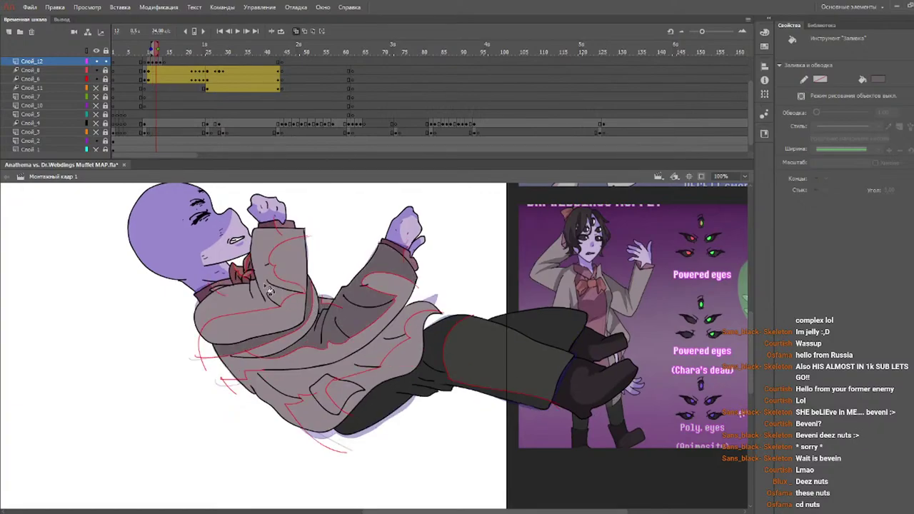
{"action": "left_click", "coordinate": [269, 292]}
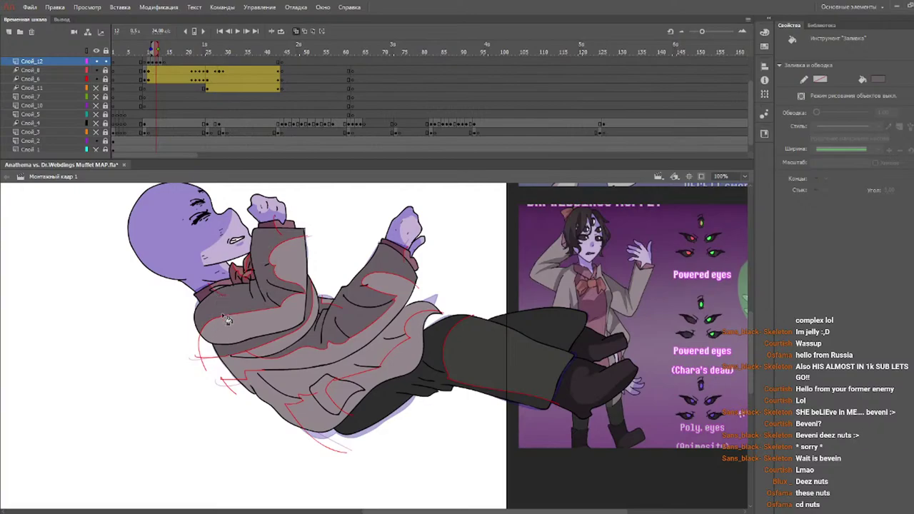
{"action": "left_click", "coordinate": [267, 391]}
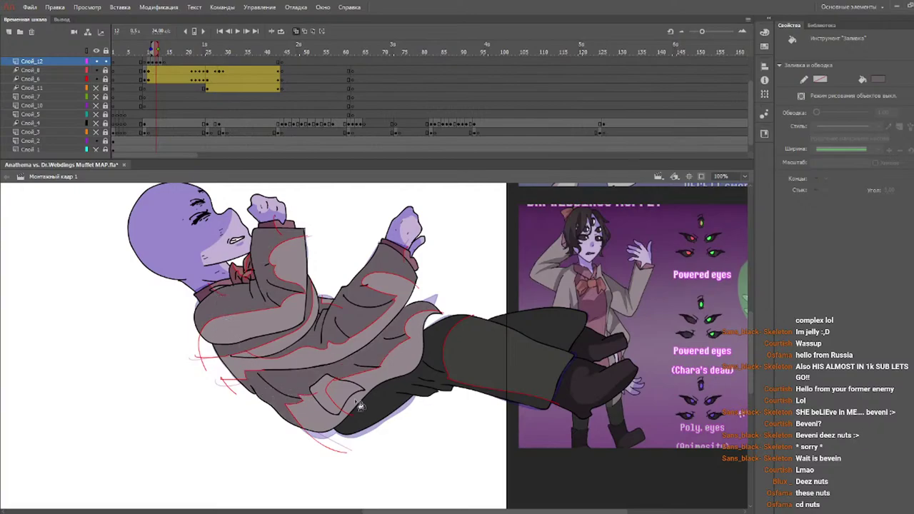
{"action": "left_click", "coordinate": [326, 391]}
- Fill the coat's pocket, body and sleeve shadows on frame 13 with the dark greyish purple, undoing misplaced fills
{"action": "key", "text": "."}
{"action": "left_click", "coordinate": [330, 388]}
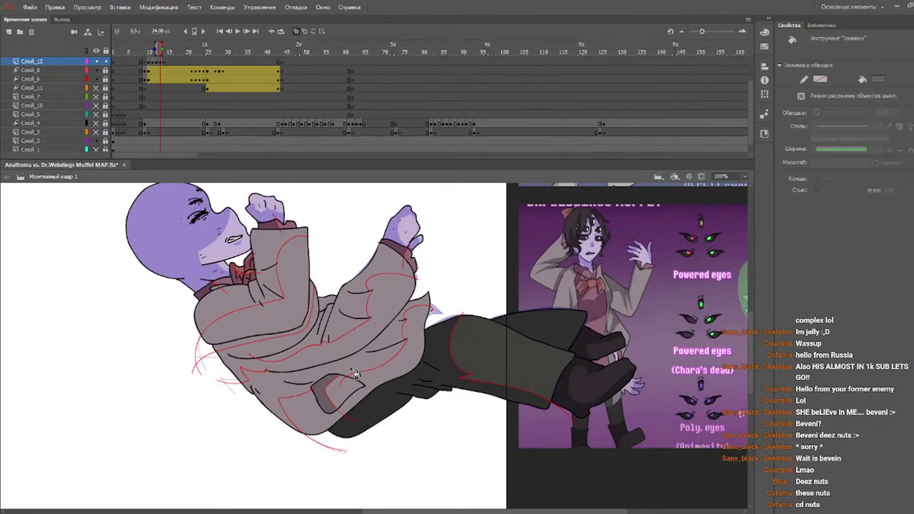
{"action": "left_click", "coordinate": [352, 375]}
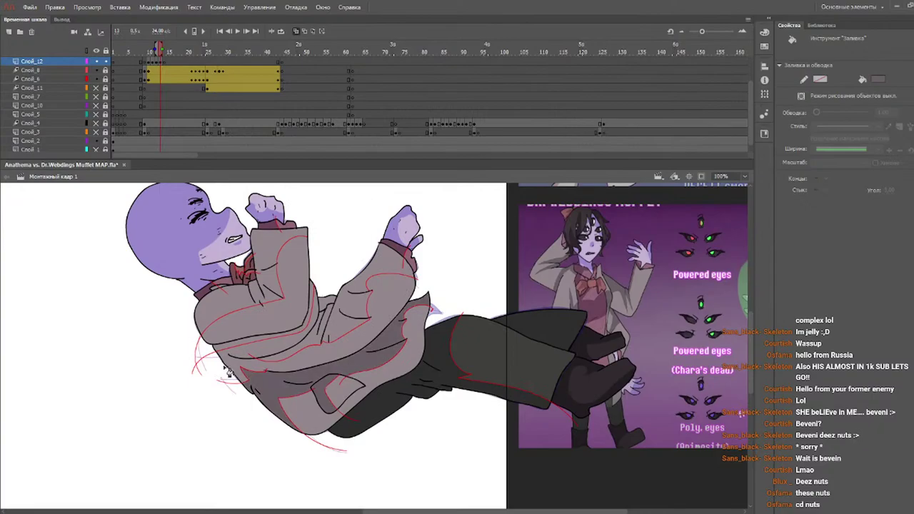
{"action": "left_click", "coordinate": [341, 311]}
{"action": "left_click", "coordinate": [313, 322]}
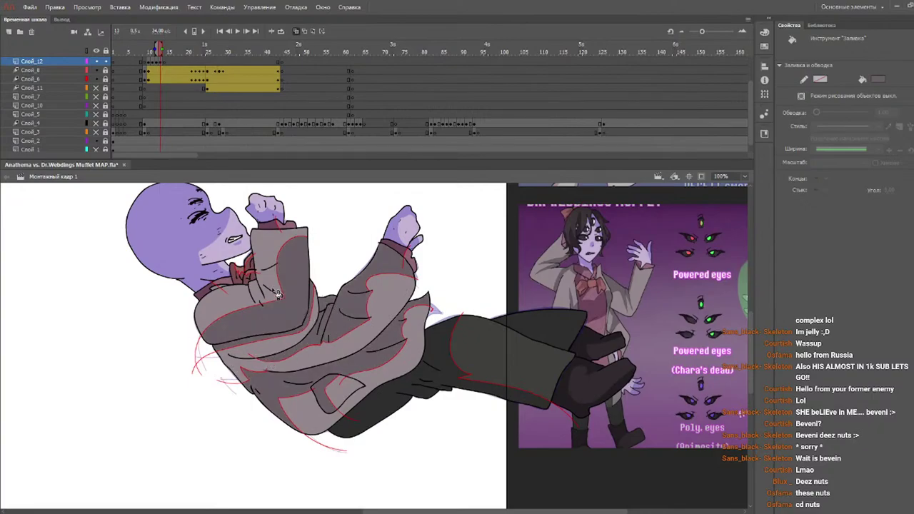
{"action": "key", "text": "ctrl+z"}
{"action": "left_click", "coordinate": [270, 286]}
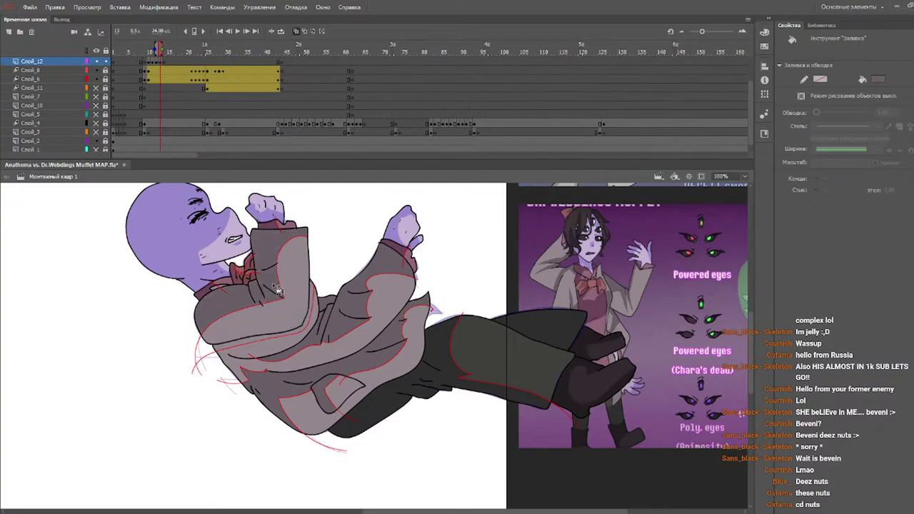
{"action": "left_click", "coordinate": [252, 336]}
{"action": "key", "text": "ctrl+z"}
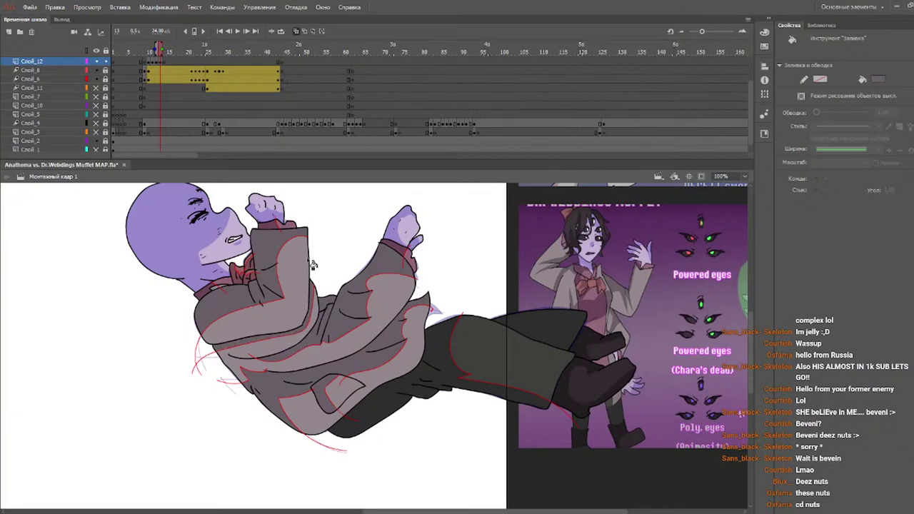
- Remove the red shading guide lines from the clothes on frames 10 to 13 by setting their stroke to none
{"action": "left_click", "coordinate": [148, 50]}
{"action": "key", "text": "period"}
{"action": "key", "text": "period"}
{"action": "key", "text": "period"}
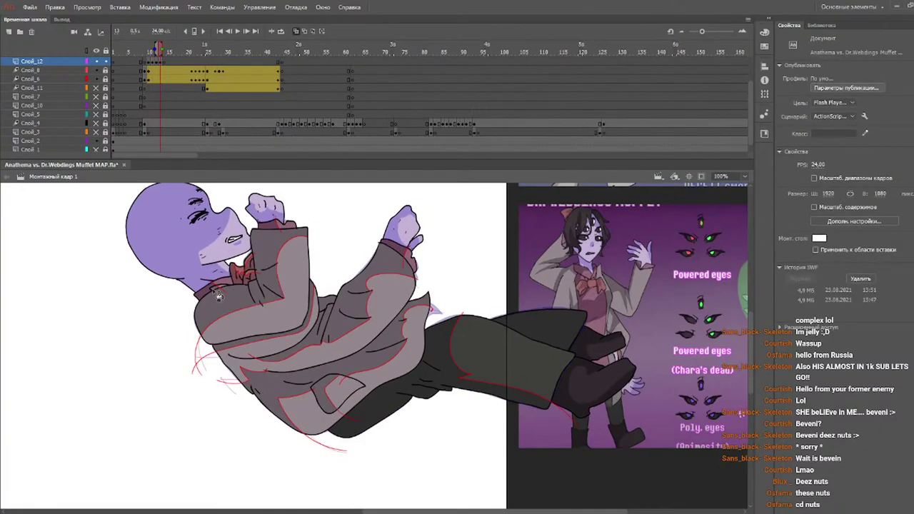
{"action": "left_click", "coordinate": [151, 66]}
{"action": "left_click", "coordinate": [821, 122]}
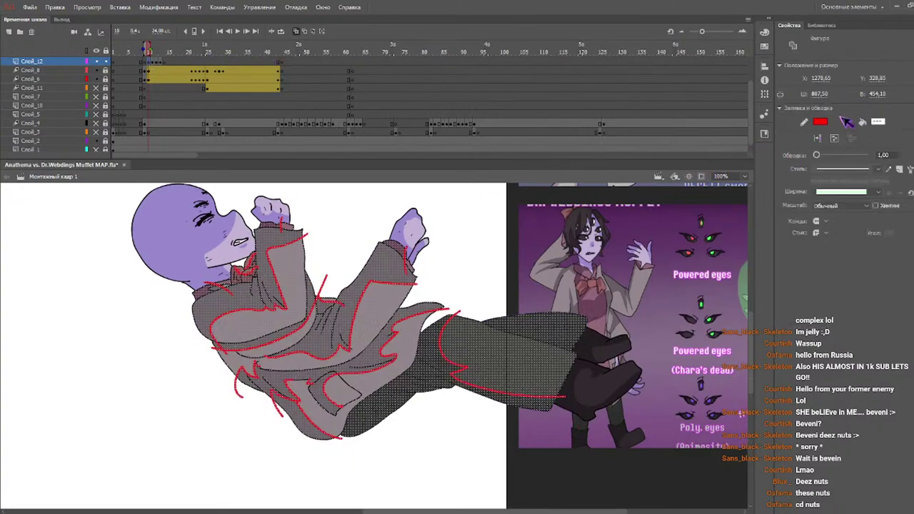
{"action": "left_click", "coordinate": [795, 132]}
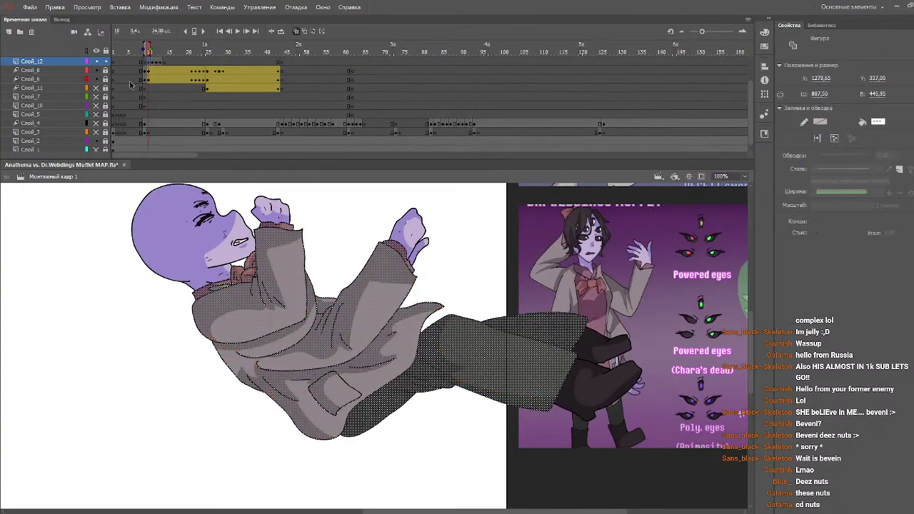
{"action": "left_click", "coordinate": [153, 63]}
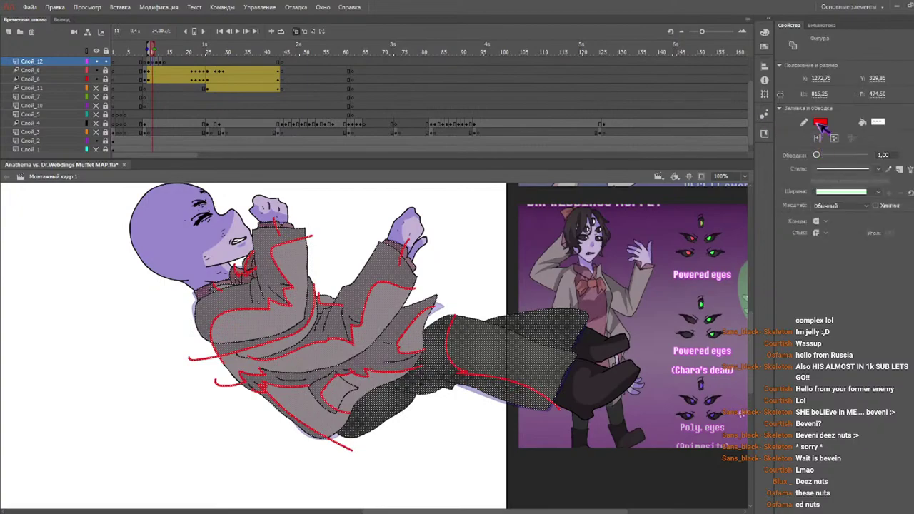
{"action": "left_click", "coordinate": [791, 137]}
{"action": "left_click", "coordinate": [156, 62]}
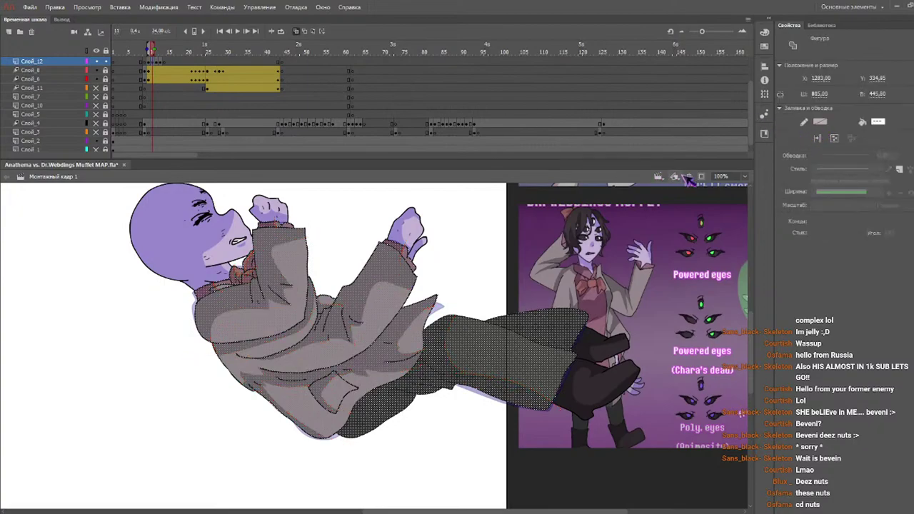
{"action": "key", "text": "."}
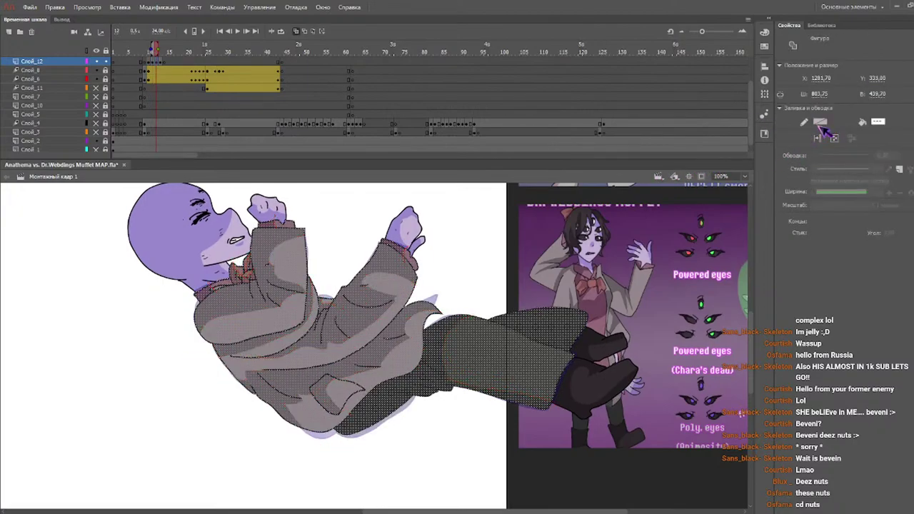
{"action": "key", "text": "Delete"}
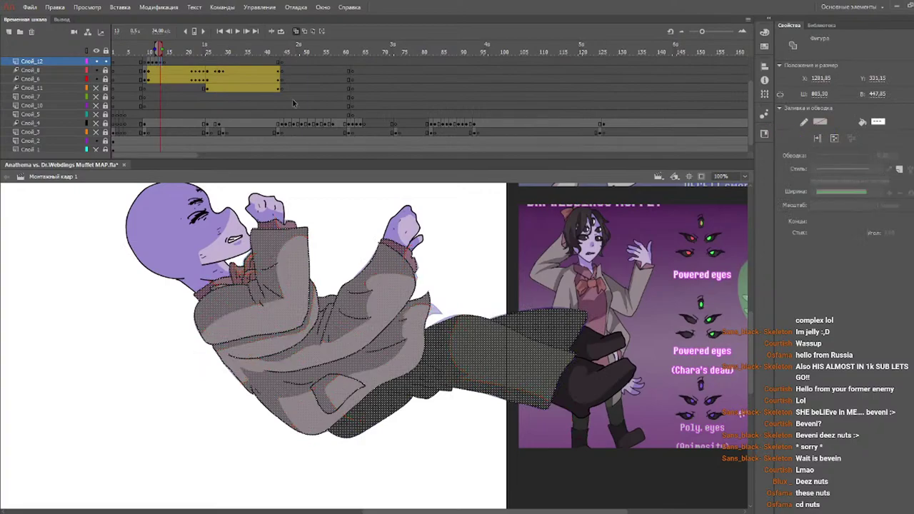
- Set the brush to black at size 1 and draw small fabric texture marks on the coat on frames 10 and 11
{"action": "mouse_move", "coordinate": [148, 50]}
{"action": "left_mouse_down"}
{"action": "mouse_move", "coordinate": [167, 57]}
{"action": "mouse_move", "coordinate": [148, 54]}
{"action": "left_mouse_up"}
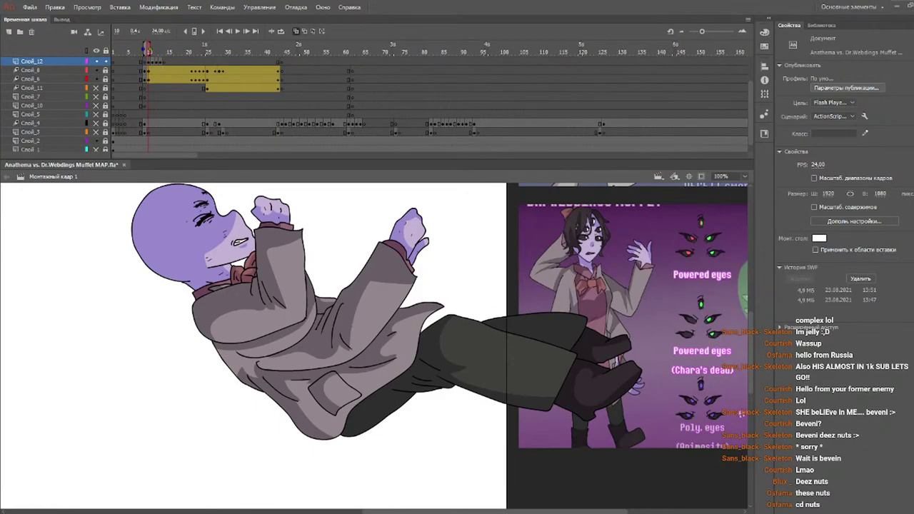
{"action": "key", "text": "b"}
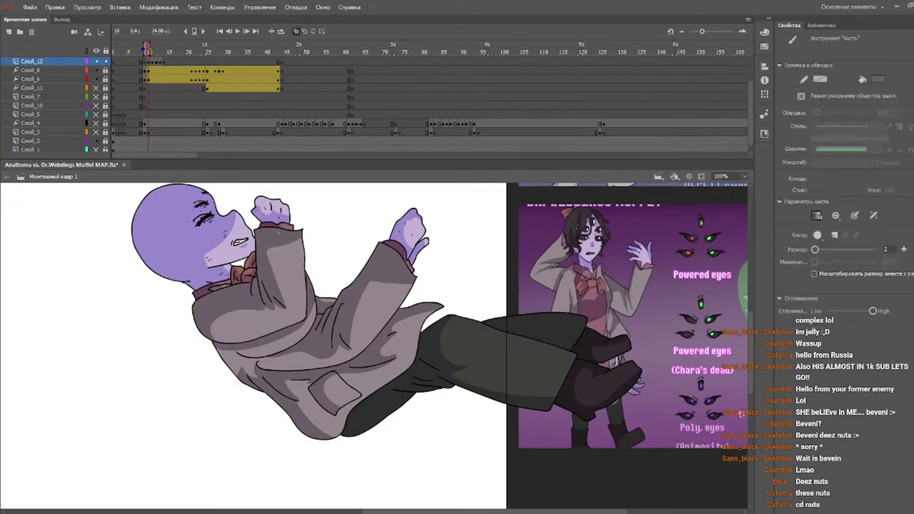
{"action": "left_click", "coordinate": [878, 82]}
{"action": "left_click", "coordinate": [886, 249]}
{"action": "type", "text": "1"}
{"action": "key", "text": "Return"}
{"action": "key", "text": "period"}
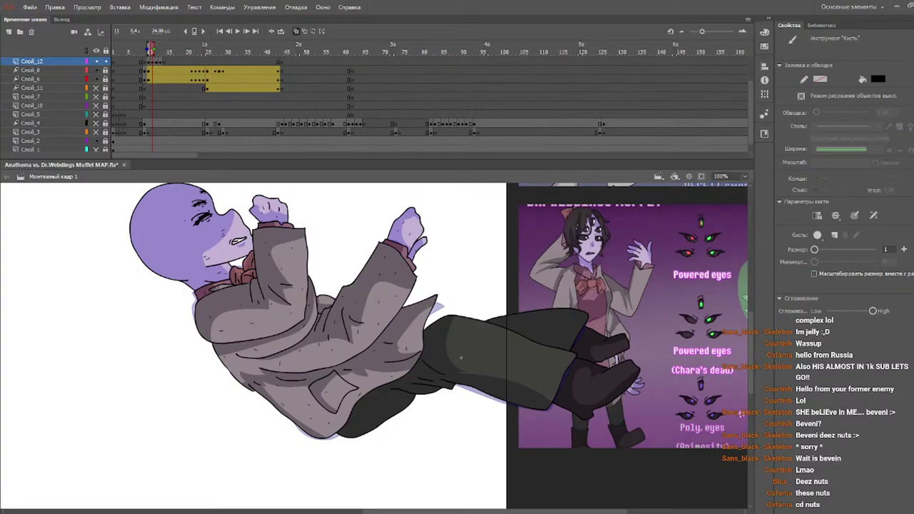
- Draw small black texture marks on the trousers on frames 10 and 11 and on the clothes on frames 12 and 13
{"action": "left_click", "coordinate": [145, 51]}
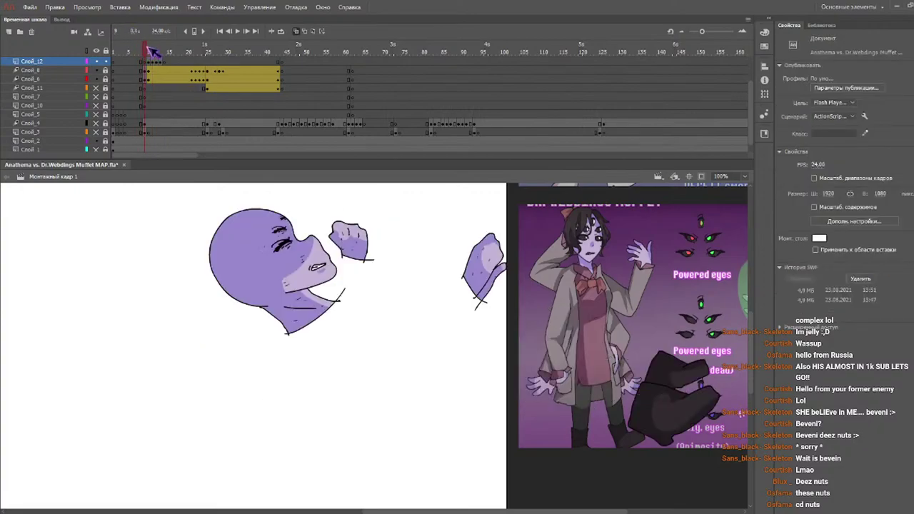
{"action": "left_click", "coordinate": [148, 50]}
{"action": "key", "text": "b"}
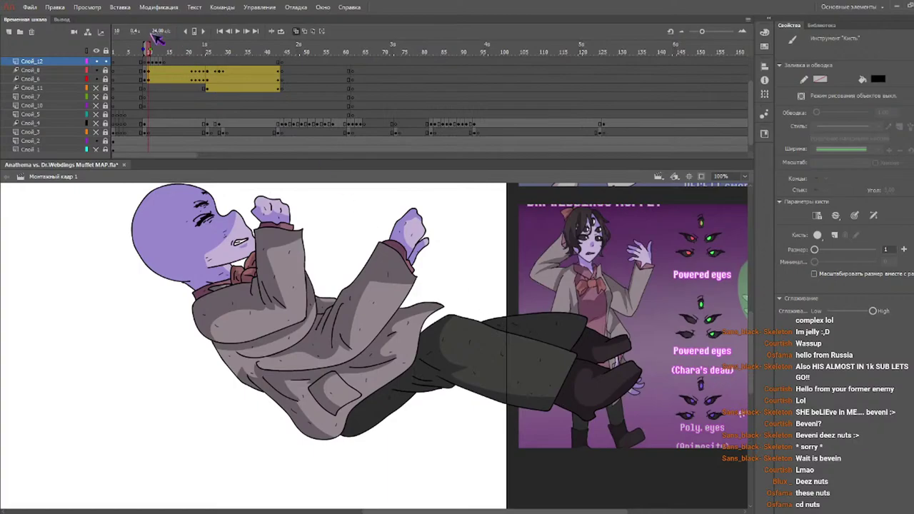
{"action": "key", "text": "period"}
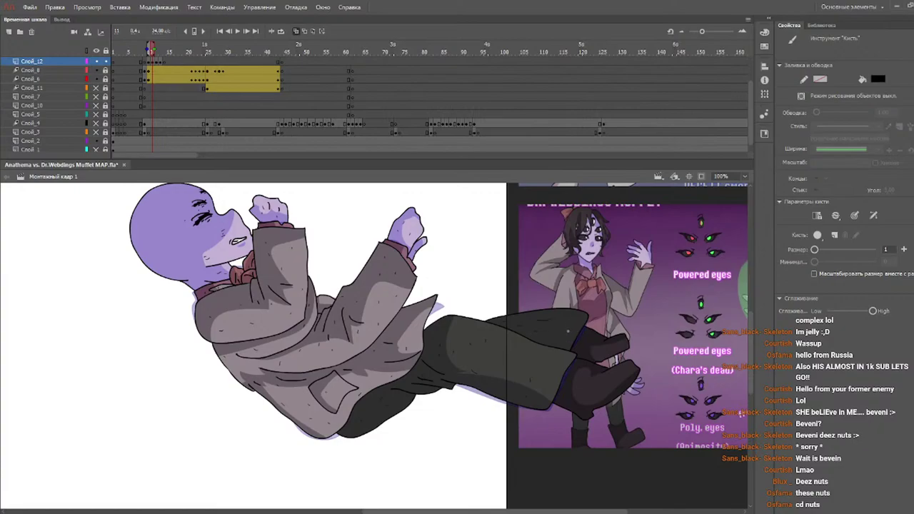
{"action": "key", "text": "period"}
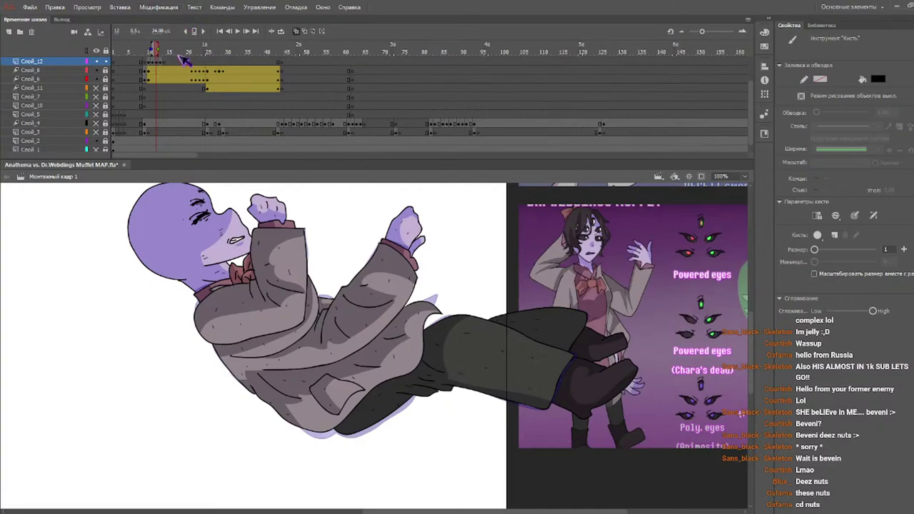
{"action": "key", "text": "period"}
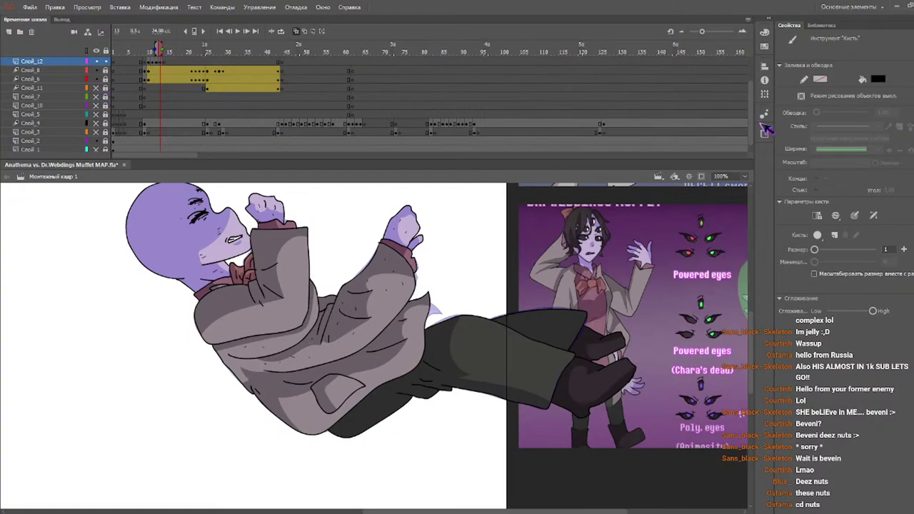
- Show the hair layer Слой_9 and scrub through frames 10 to 13 to check the finished clothes with the hair
{"action": "left_click_drag", "start_coordinate": [747, 118], "coordinate": [755, 123]}
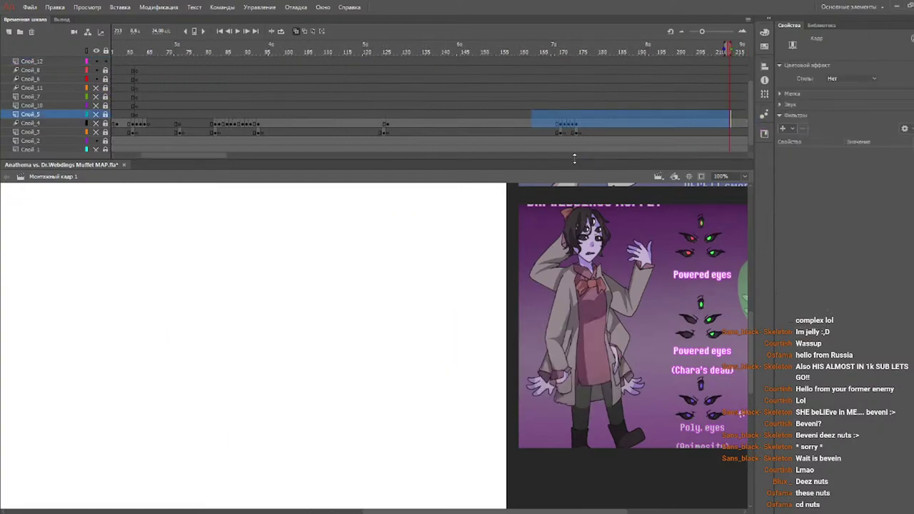
{"action": "left_click_drag", "start_coordinate": [211, 154], "coordinate": [100, 158]}
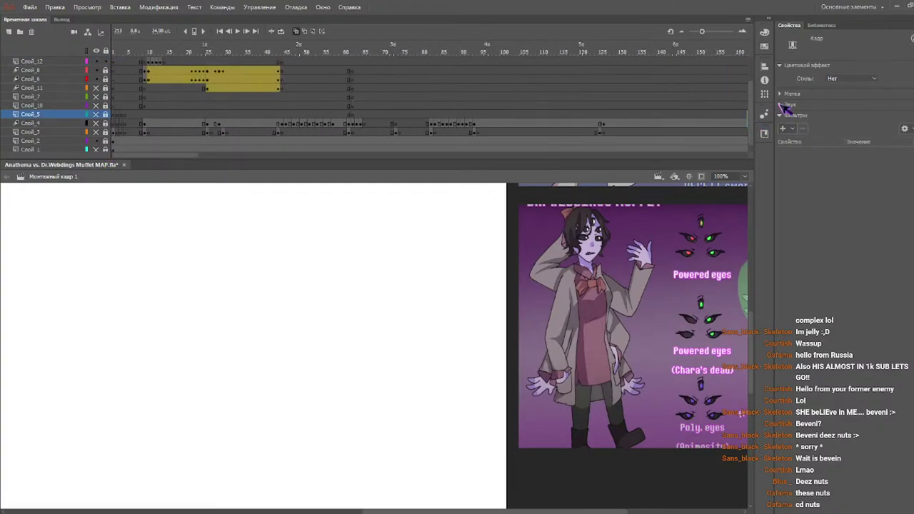
{"action": "left_click_drag", "start_coordinate": [751, 96], "coordinate": [752, 89]}
{"action": "scroll", "coordinate": [759, 91], "scroll_direction": "up", "scroll_amount": 1}
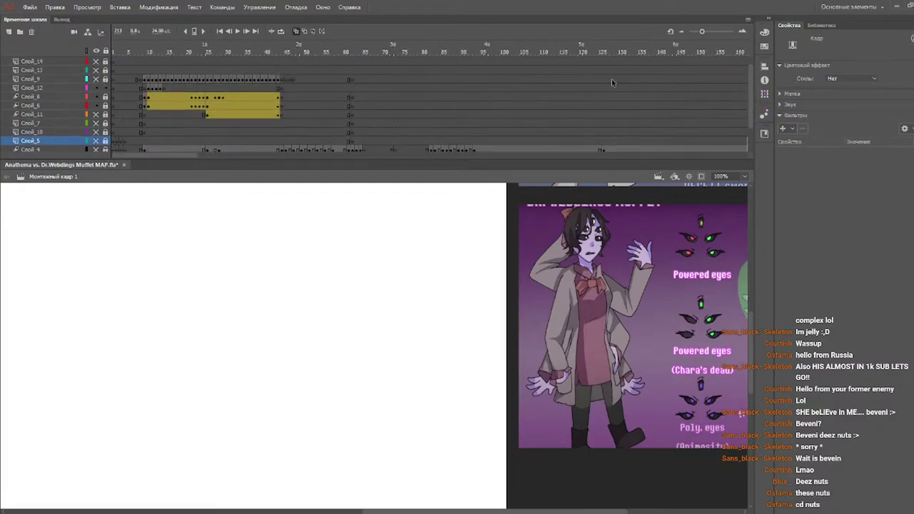
{"action": "left_click", "coordinate": [149, 51]}
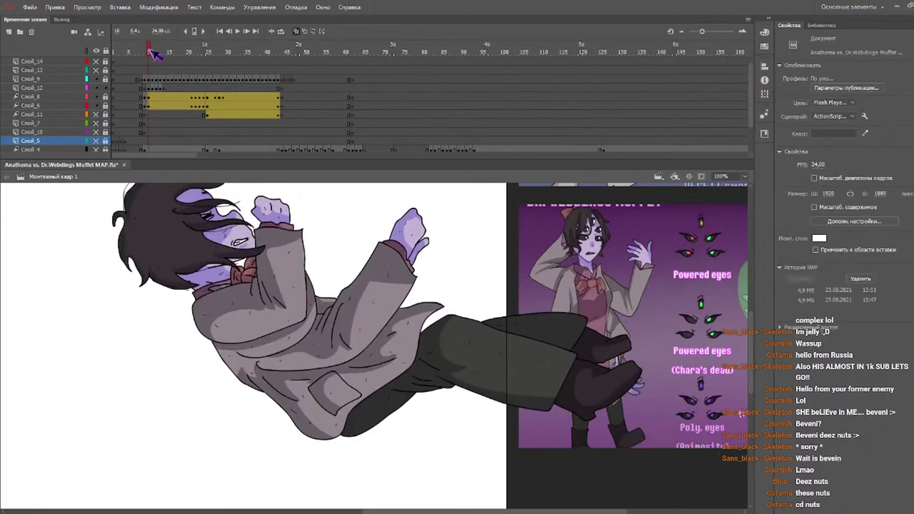
{"action": "mouse_move", "coordinate": [150, 50]}
{"action": "left_mouse_down"}
{"action": "mouse_move", "coordinate": [162, 50]}
{"action": "mouse_move", "coordinate": [149, 50]}
{"action": "left_mouse_up"}
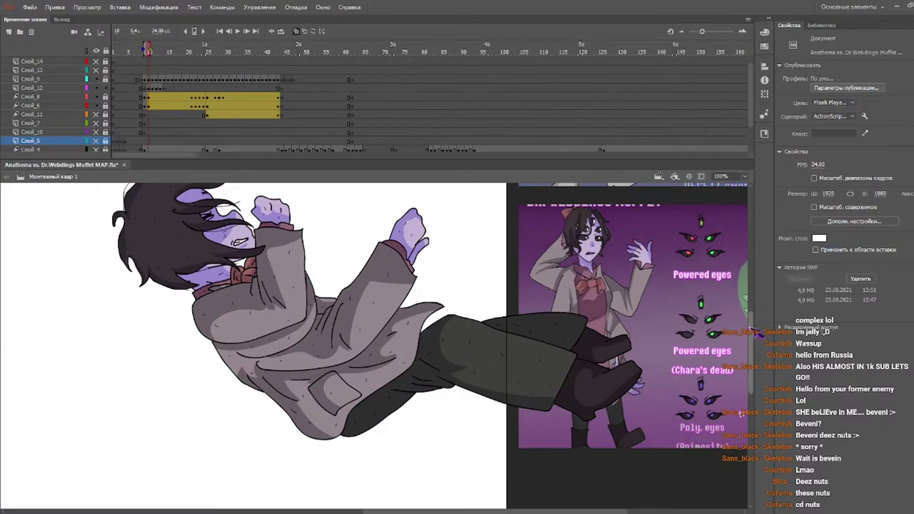
{"action": "scroll", "coordinate": [742, 303], "scroll_direction": "up", "scroll_amount": 3}
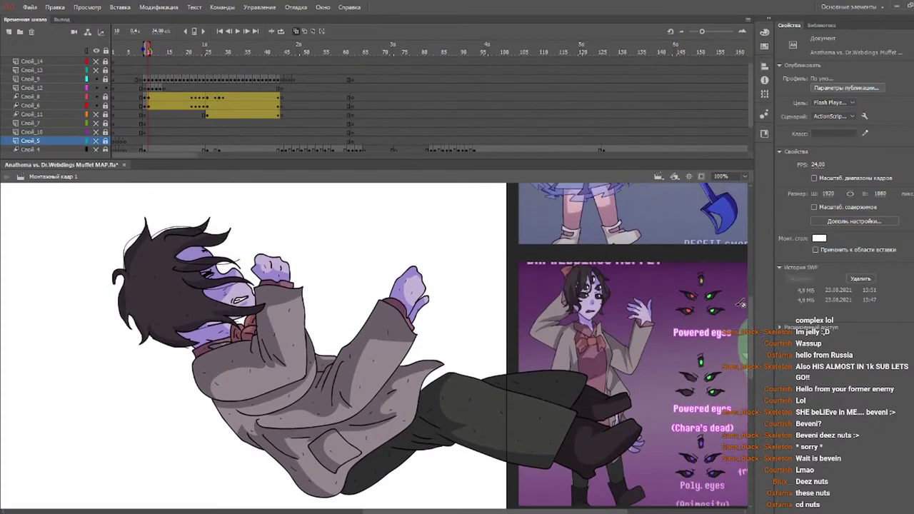
{"action": "left_click", "coordinate": [138, 52]}
{"action": "left_click_drag", "start_coordinate": [143, 56], "coordinate": [161, 59]}
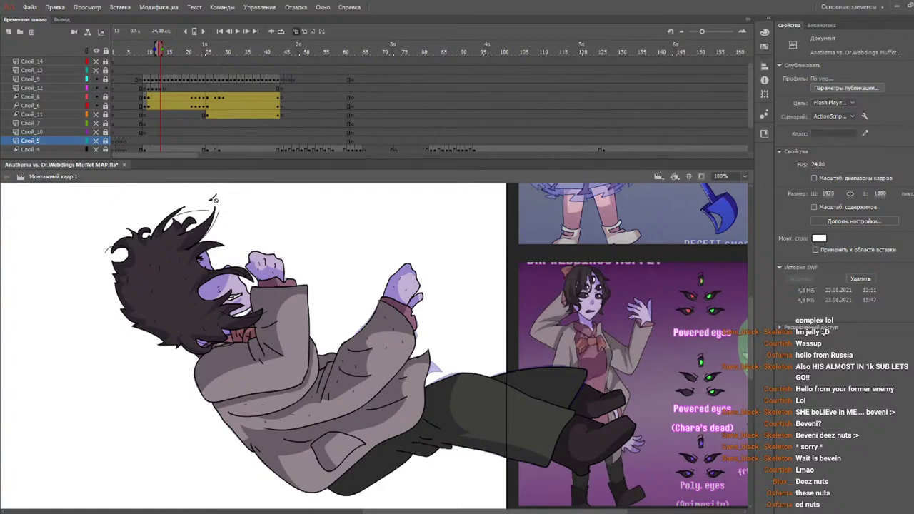
- Copy the clothes artwork from frame 13 of layer Слой_12 to frame 9 and position it under the head and hands
{"action": "left_click", "coordinate": [80, 88]}
{"action": "key", "text": "b"}
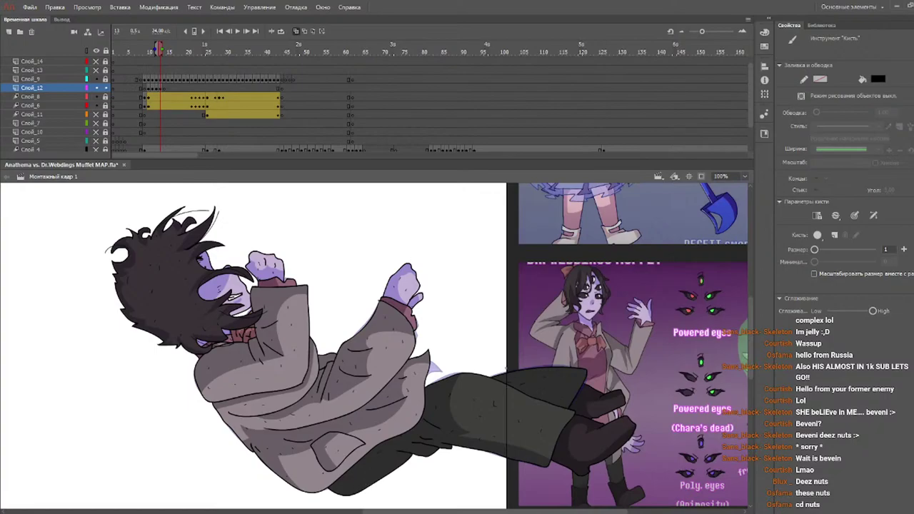
{"action": "left_click_drag", "start_coordinate": [145, 51], "coordinate": [169, 58]}
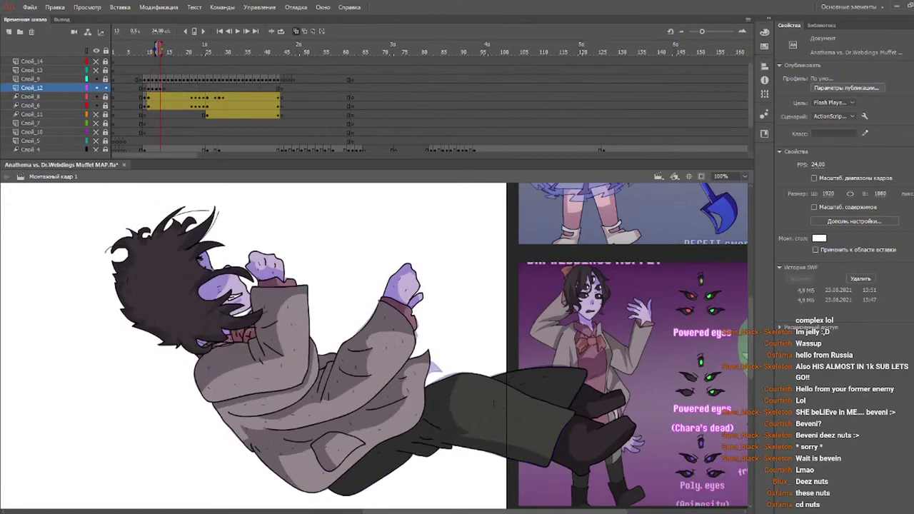
{"action": "left_click_drag", "start_coordinate": [110, 206], "coordinate": [705, 508]}
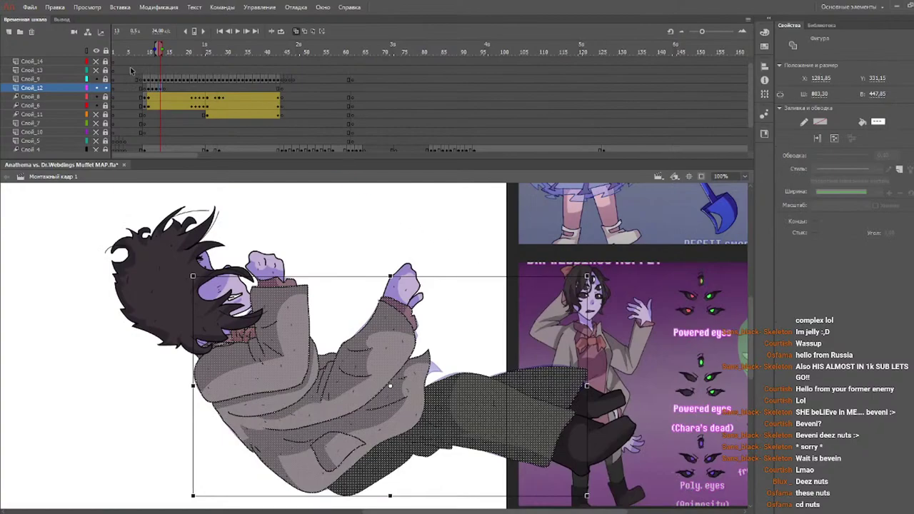
{"action": "left_click", "coordinate": [147, 51]}
{"action": "left_click", "coordinate": [144, 50]}
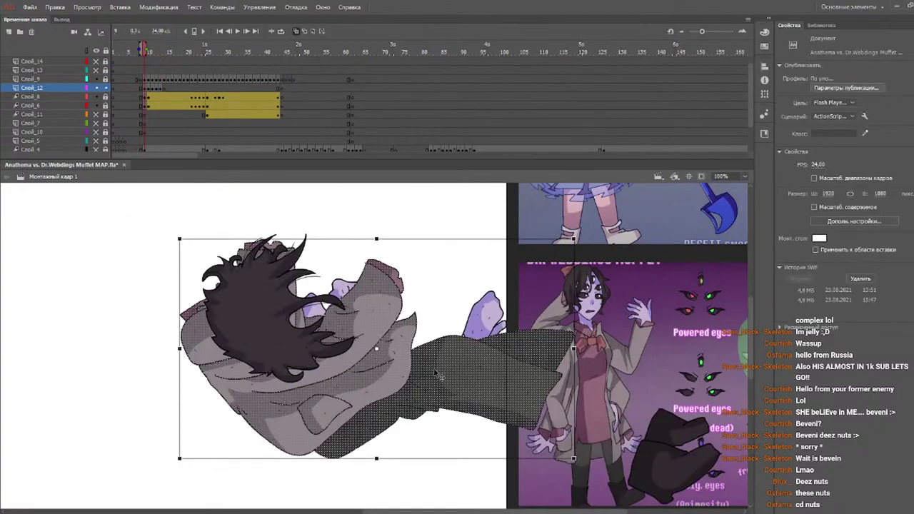
{"action": "left_click", "coordinate": [428, 351]}
{"action": "mouse_move", "coordinate": [429, 351]}
{"action": "left_mouse_down"}
{"action": "mouse_move", "coordinate": [467, 367]}
{"action": "mouse_move", "coordinate": [452, 389]}
{"action": "left_mouse_up"}
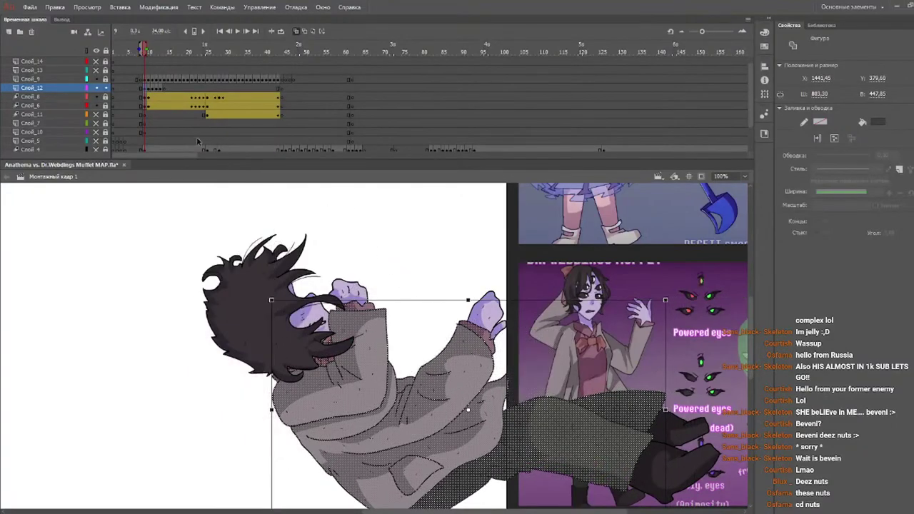
- Step through and play frames 9 to 13 to check how the clothes move with the hair, hands and boots
{"action": "key", "text": "."}
{"action": "left_click", "coordinate": [135, 52]}
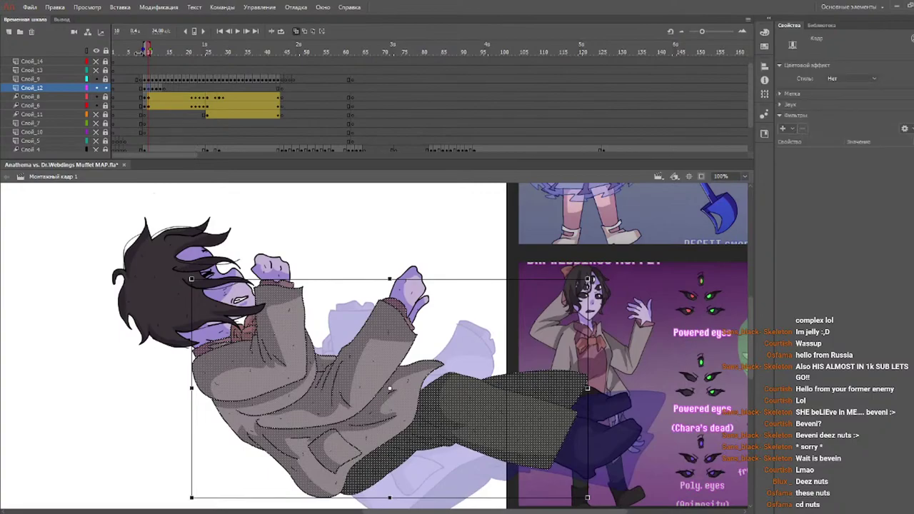
{"action": "left_click", "coordinate": [142, 52]}
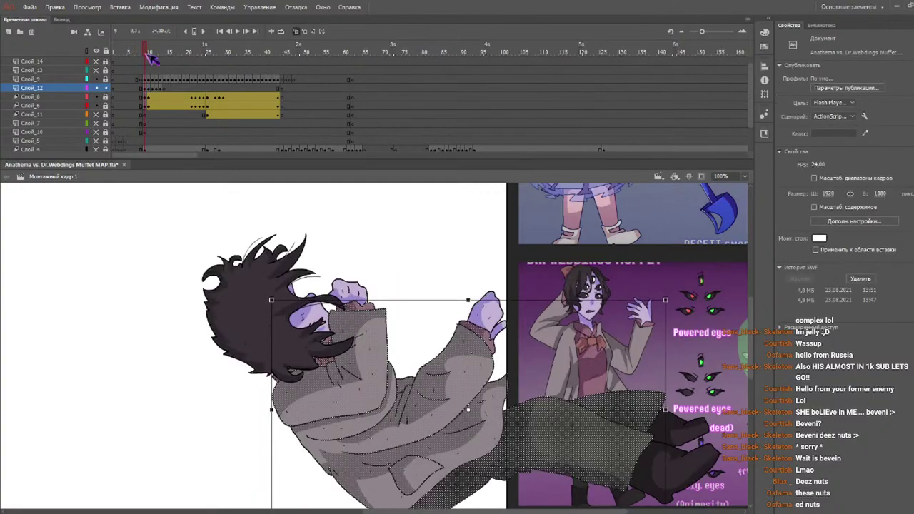
{"action": "key", "text": "."}
{"action": "key", "text": "."}
{"action": "key", "text": "."}
{"action": "key", "text": "."}
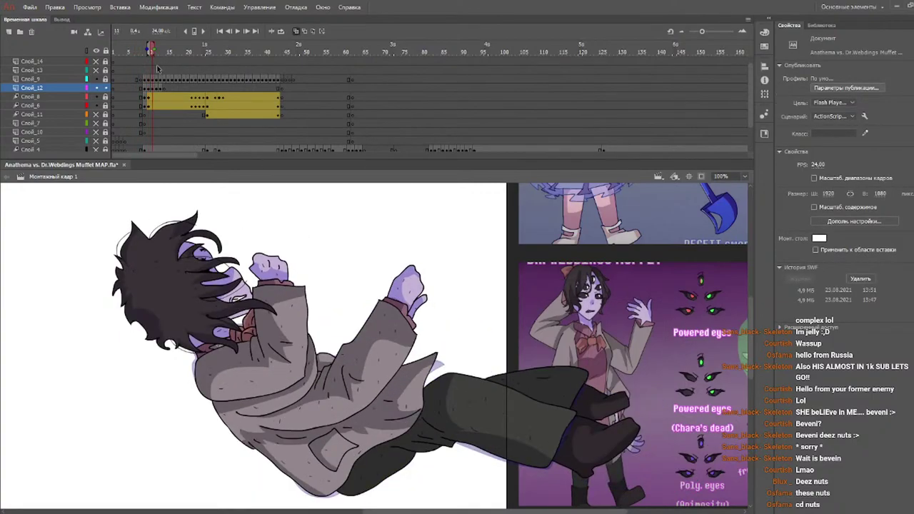
{"action": "left_click", "coordinate": [136, 52]}
{"action": "mouse_move", "coordinate": [145, 53]}
{"action": "left_mouse_down"}
{"action": "mouse_move", "coordinate": [169, 57]}
{"action": "mouse_move", "coordinate": [144, 60]}
{"action": "left_mouse_up"}
{"action": "left_click", "coordinate": [138, 62]}
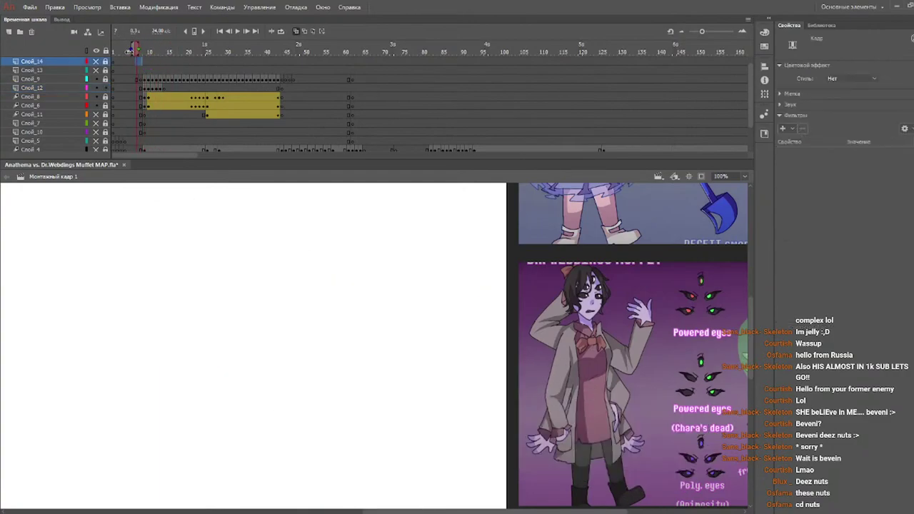
{"action": "mouse_move", "coordinate": [125, 52]}
{"action": "left_mouse_down"}
{"action": "mouse_move", "coordinate": [163, 52]}
{"action": "mouse_move", "coordinate": [140, 54]}
{"action": "left_mouse_up"}
{"action": "key", "text": "Return"}
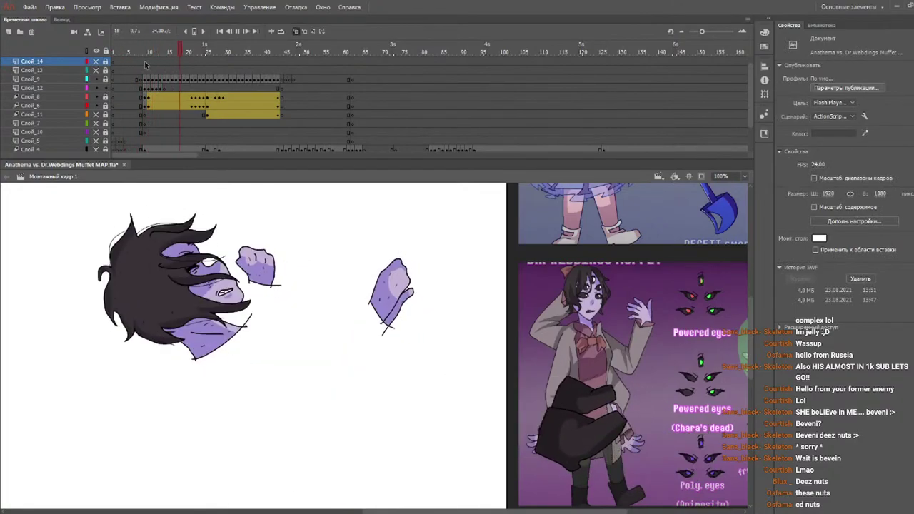
{"action": "left_click_drag", "start_coordinate": [143, 53], "coordinate": [159, 56]}
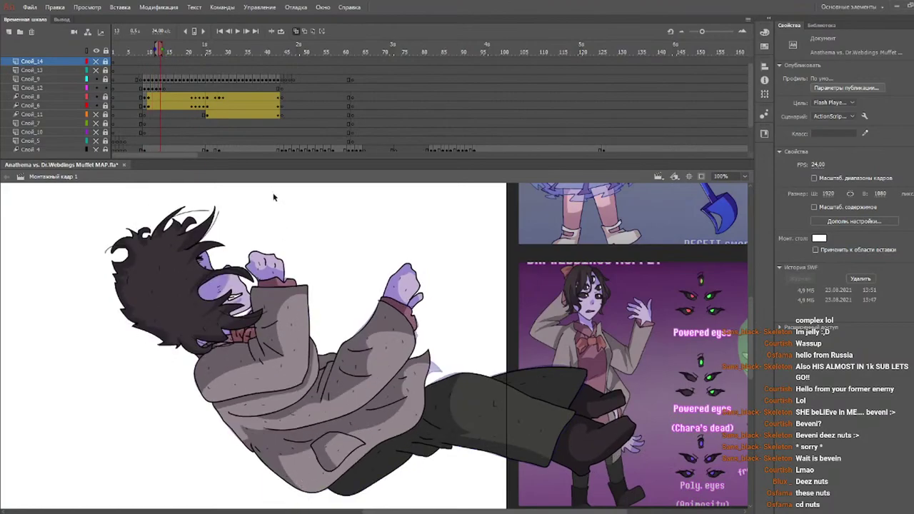
- Fill frames 14 to 25 of layer Слой_12 with blank keyframes
{"action": "left_click", "coordinate": [280, 89]}
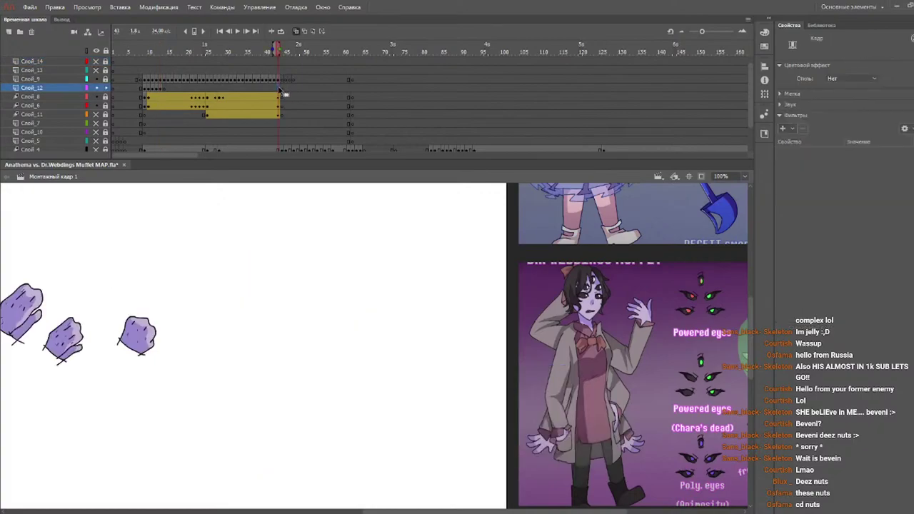
{"action": "left_click_drag", "start_coordinate": [207, 52], "coordinate": [207, 51]}
{"action": "left_click", "coordinate": [208, 91]}
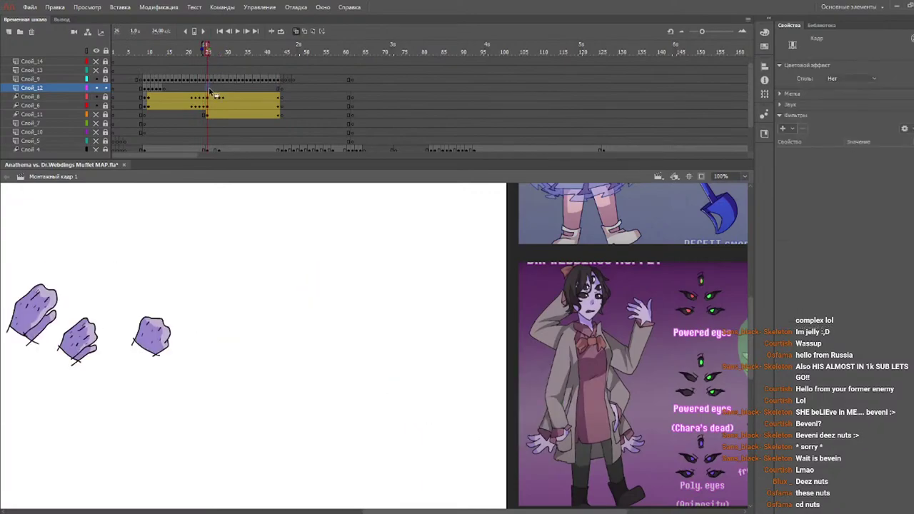
{"action": "left_click", "coordinate": [204, 92]}
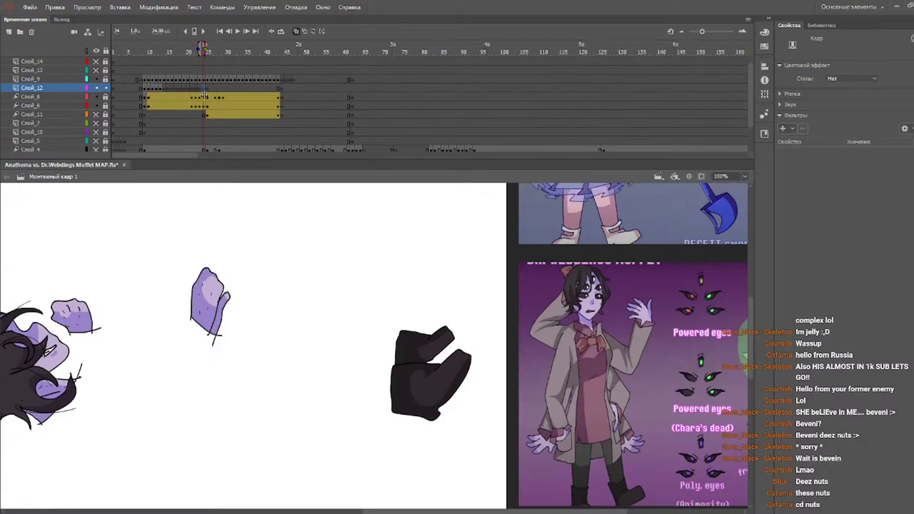
- Copy clothes frames 10 to 13 on layer Слой_12 and paste them over the frames starting at 14, 18 and 22
{"action": "left_click_drag", "start_coordinate": [161, 90], "coordinate": [148, 93]}
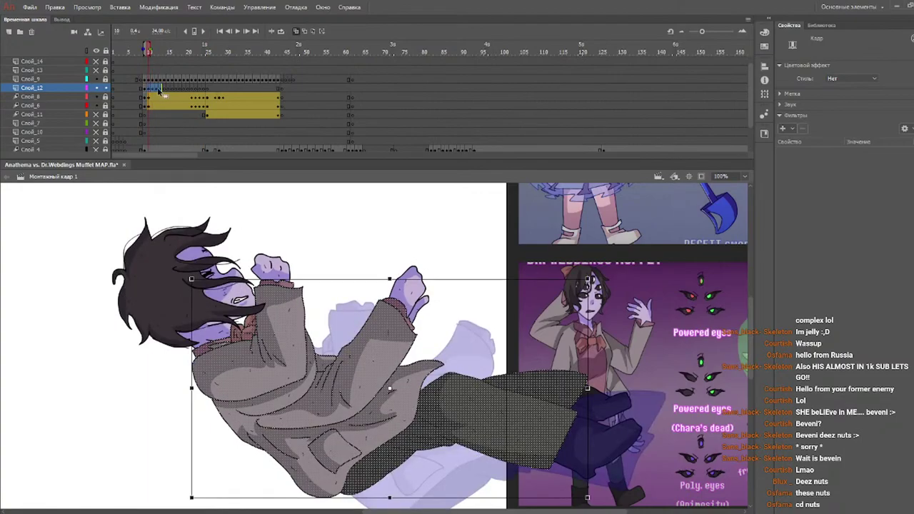
{"action": "left_click", "coordinate": [164, 89]}
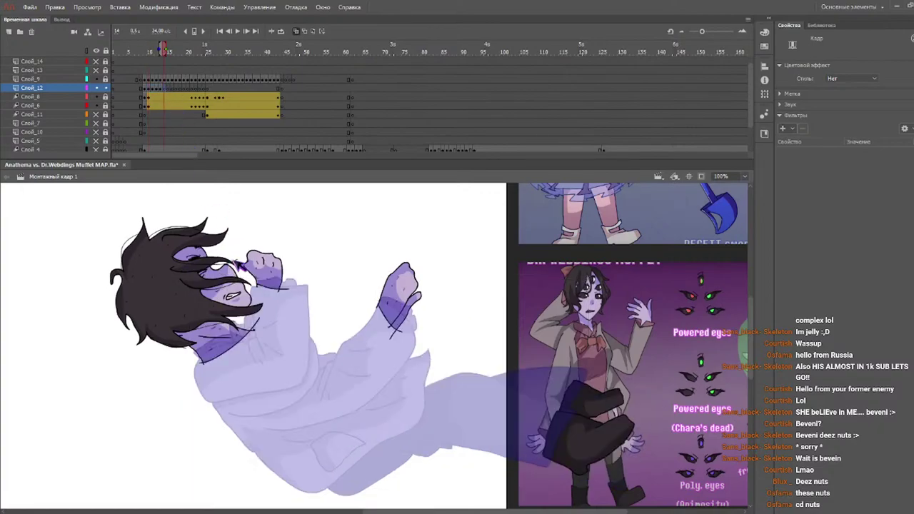
{"action": "left_click", "coordinate": [171, 88]}
{"action": "left_click", "coordinate": [179, 89]}
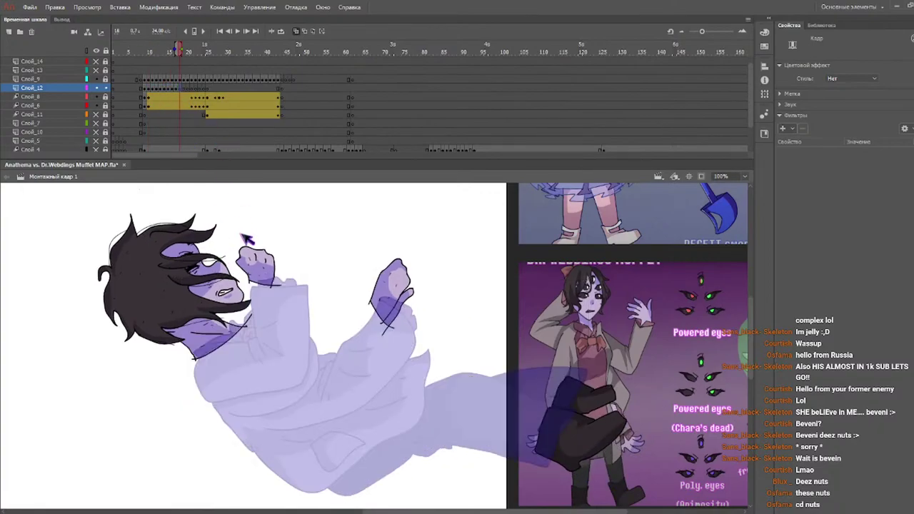
{"action": "left_click", "coordinate": [187, 88]}
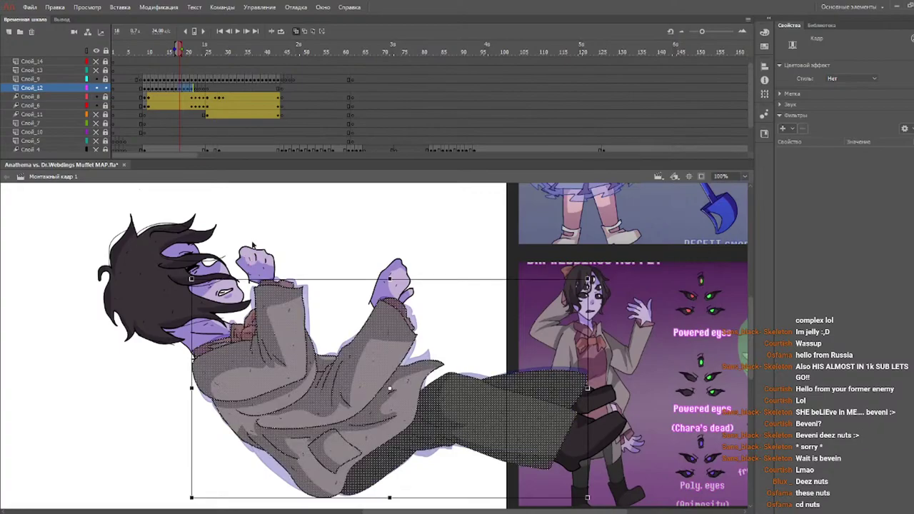
{"action": "left_click", "coordinate": [196, 89]}
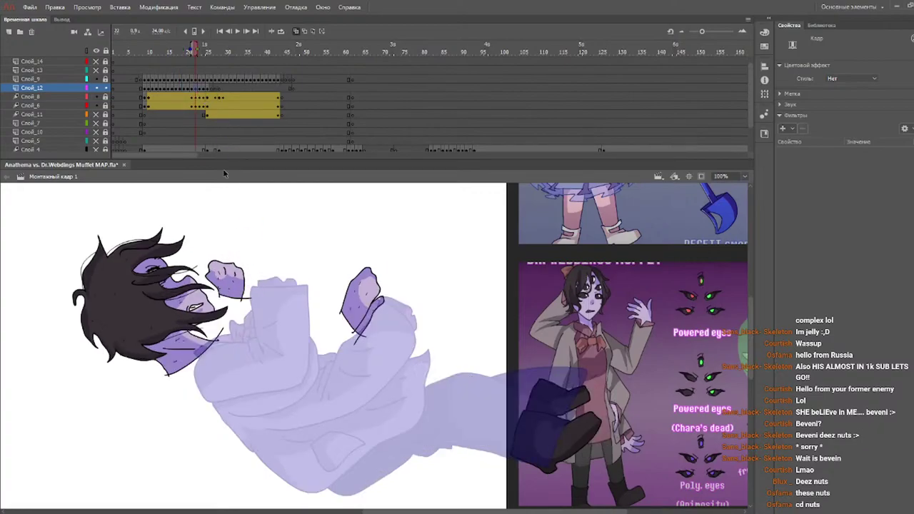
{"action": "left_click", "coordinate": [214, 88]}
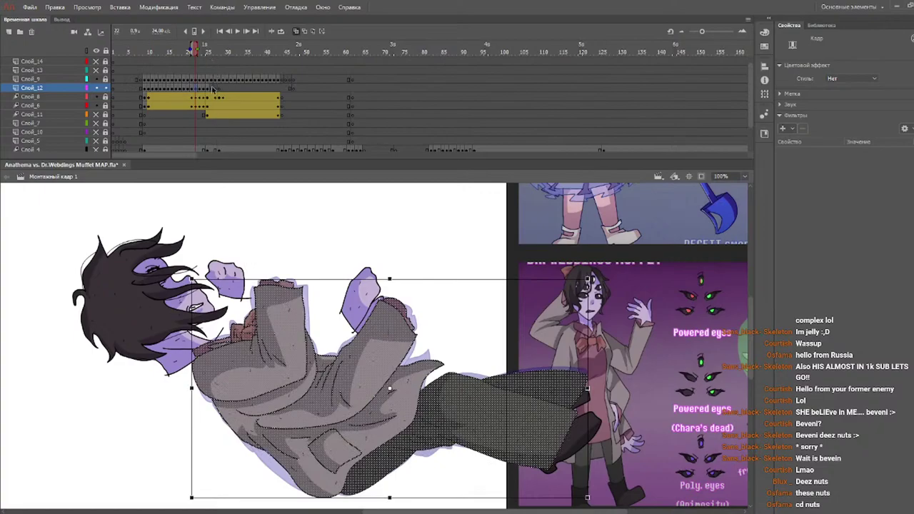
{"action": "left_click", "coordinate": [200, 97]}
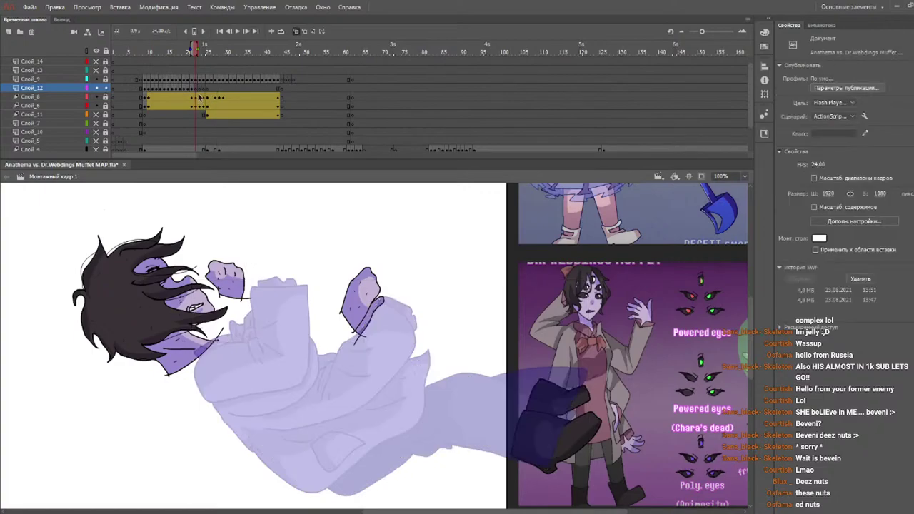
{"action": "left_click", "coordinate": [196, 88]}
{"action": "key", "text": "ctrl+alt+v"}
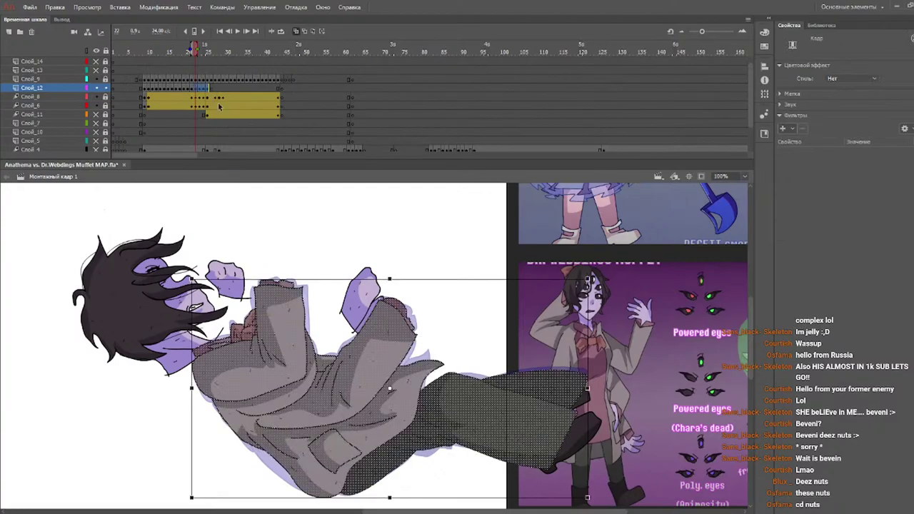
- Clear the pasted clothes from frame 25 of layer Слой_12, keeping that frame blank and the layer's length intact
{"action": "left_click", "coordinate": [207, 51]}
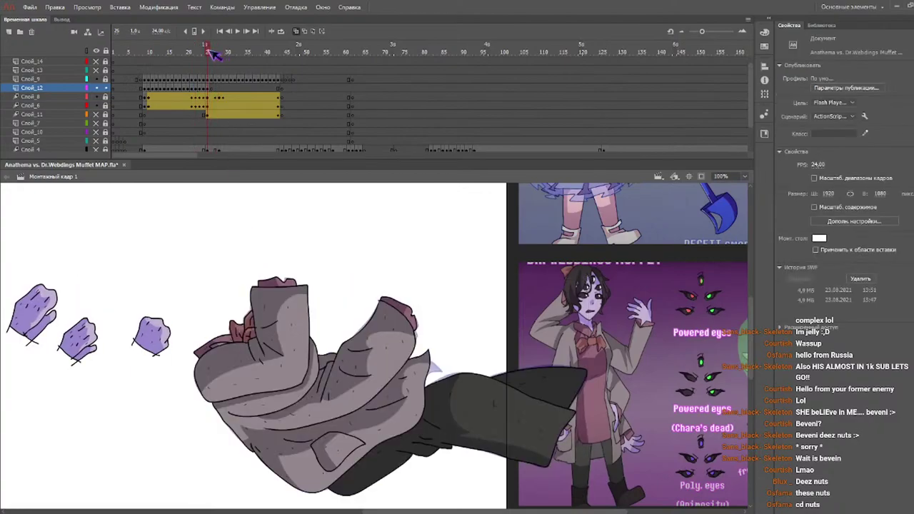
{"action": "left_click", "coordinate": [207, 88]}
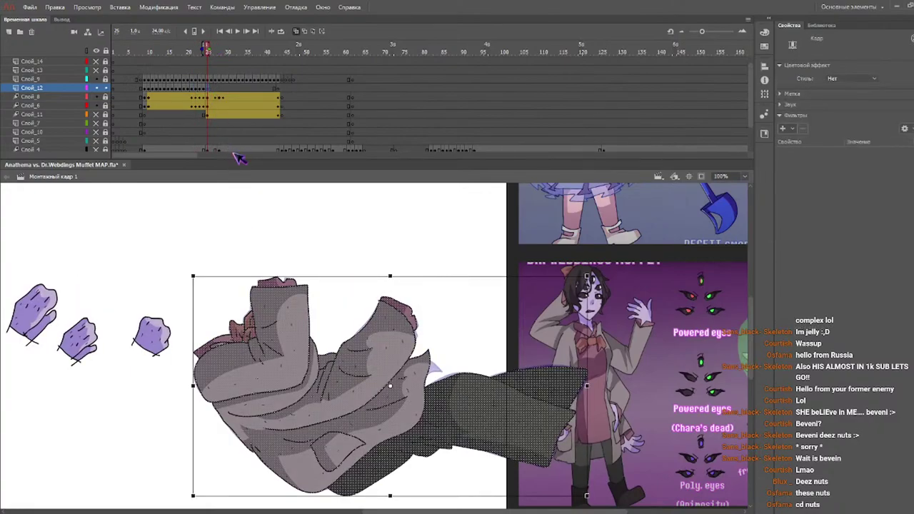
{"action": "left_click", "coordinate": [220, 98]}
{"action": "key", "text": "Delete"}
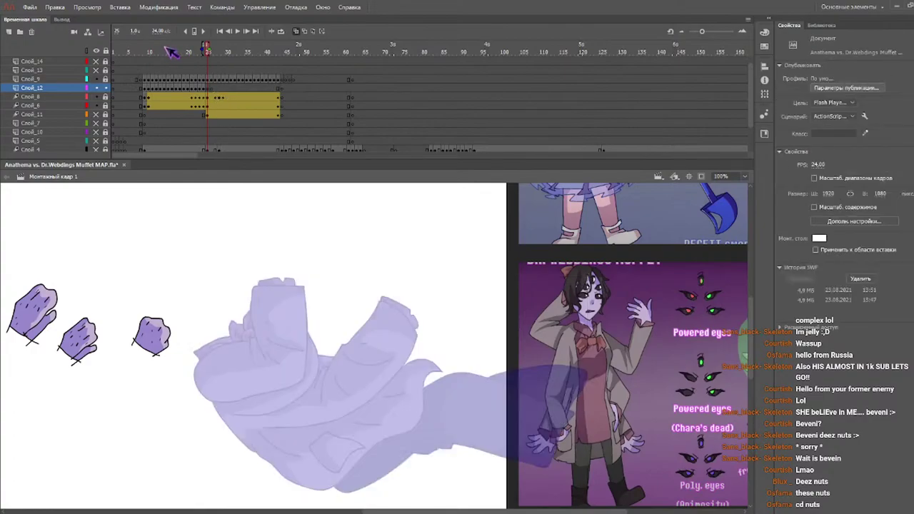
- Play the fall repeatedly from before frame 9 through frame 25 to check the looping clothes animation
{"action": "left_click", "coordinate": [126, 51]}
{"action": "key", "text": "Return"}
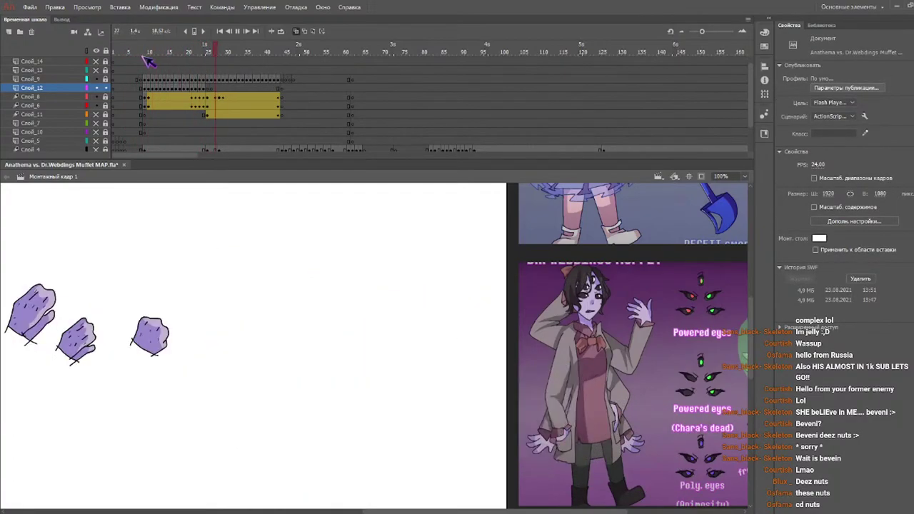
{"action": "left_click_drag", "start_coordinate": [154, 54], "coordinate": [148, 55]}
{"action": "key", "text": "Return"}
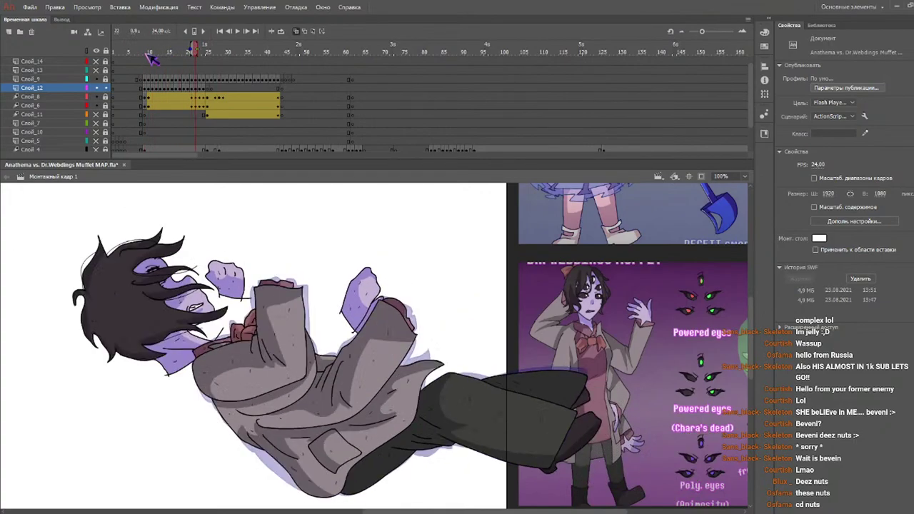
{"action": "left_click", "coordinate": [119, 55]}
{"action": "key", "text": "Return"}
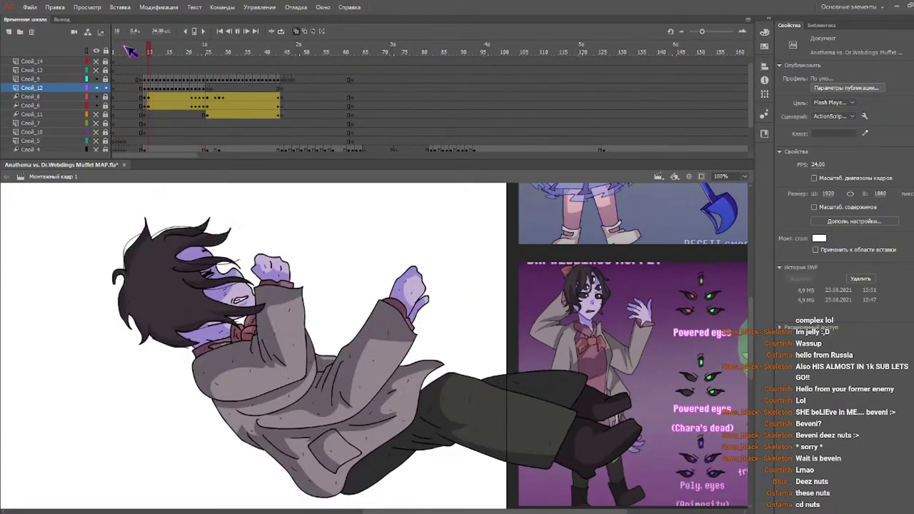
{"action": "left_click", "coordinate": [112, 54]}
{"action": "key", "text": "Return"}
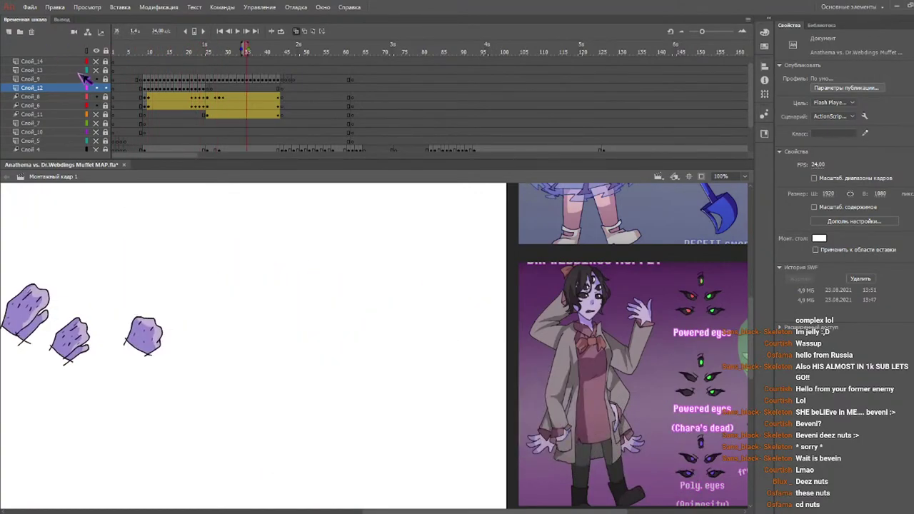
{"action": "left_click", "coordinate": [136, 53]}
{"action": "key", "text": "Return"}
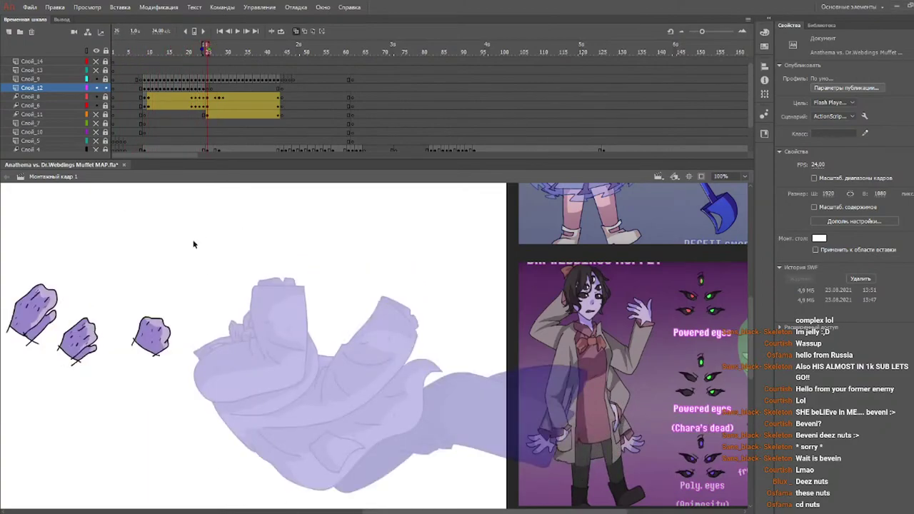
- Nudge the clothes slightly left, to about X 1277, Y 336 on frame 11 and X 1275, Y 333 on frame 12
{"action": "left_click", "coordinate": [152, 53]}
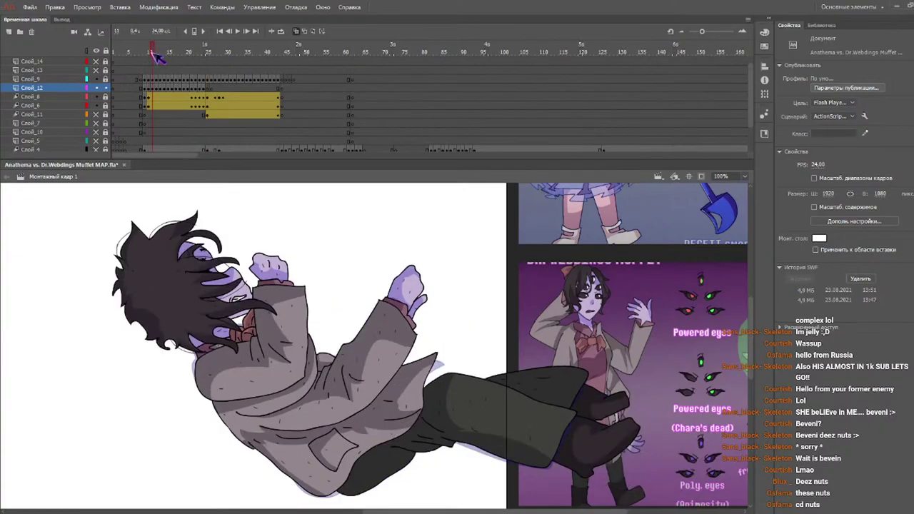
{"action": "left_click_drag", "start_coordinate": [660, 249], "coordinate": [5, 508]}
{"action": "left_click_drag", "start_coordinate": [242, 363], "coordinate": [241, 366]}
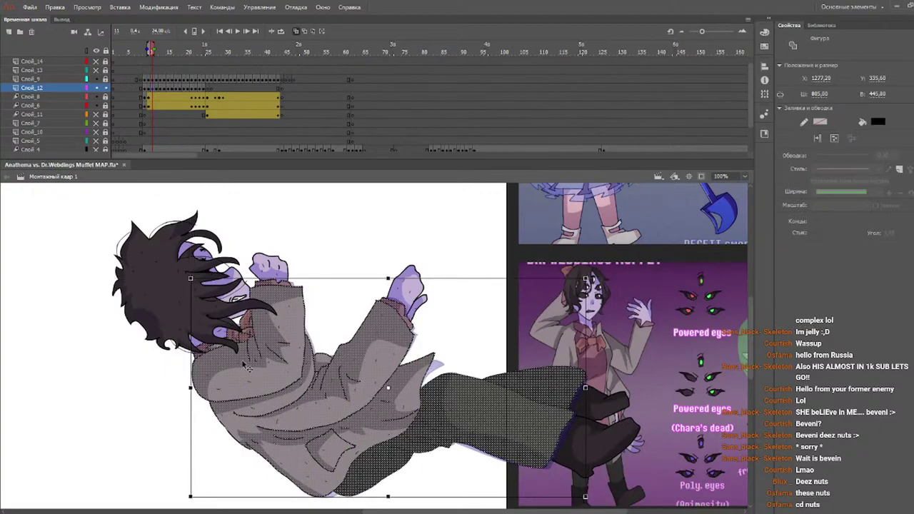
{"action": "key", "text": "."}
{"action": "left_click_drag", "start_coordinate": [251, 369], "coordinate": [252, 370]}
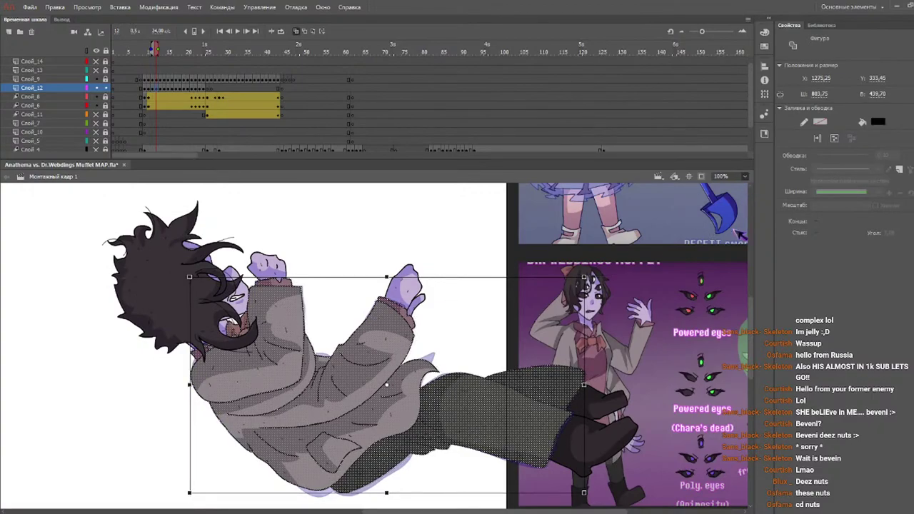
{"action": "key", "text": "ctrl+equal"}
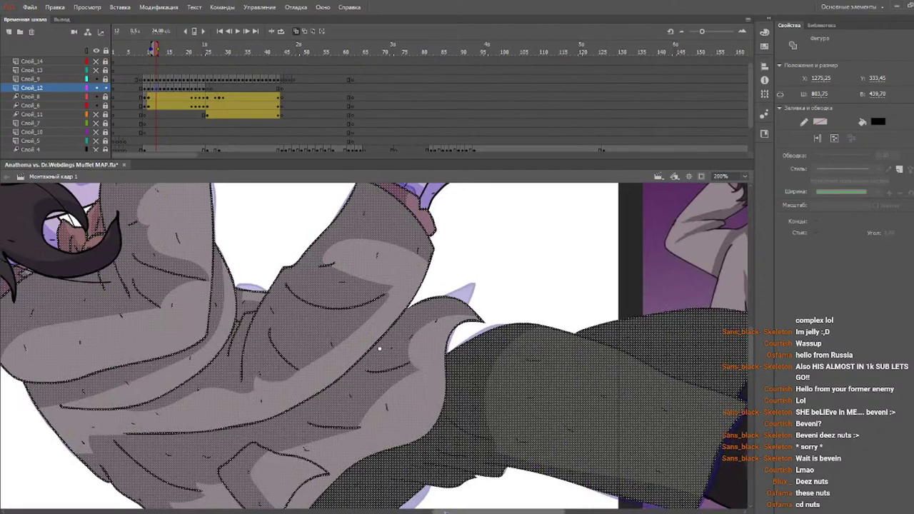
{"action": "left_click_drag", "start_coordinate": [499, 511], "coordinate": [459, 511]}
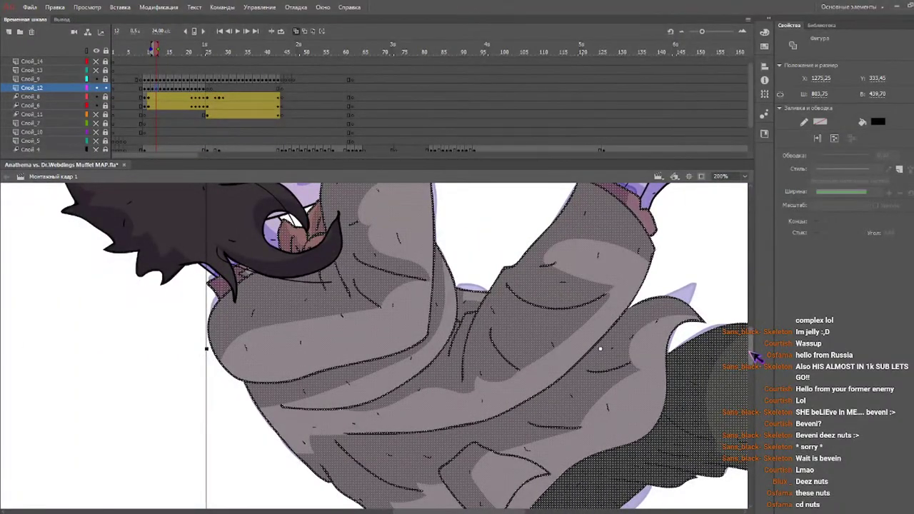
- Move the clothes on frame 13 of layer Слой_12 onto the body, to about X 1276, Y 331
{"action": "left_click", "coordinate": [148, 50]}
{"action": "left_click_drag", "start_coordinate": [152, 54], "coordinate": [160, 52]}
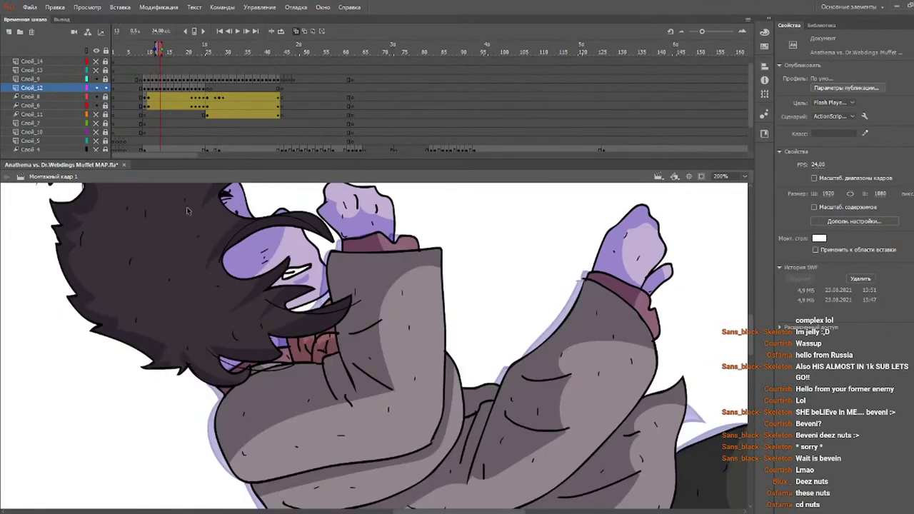
{"action": "left_click_drag", "start_coordinate": [149, 52], "coordinate": [154, 50]}
{"action": "left_click", "coordinate": [157, 88]}
{"action": "left_click", "coordinate": [159, 89]}
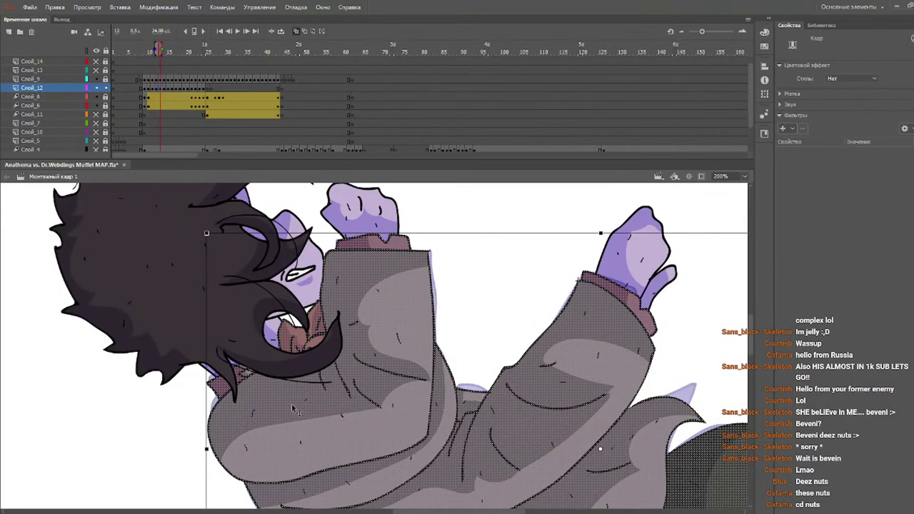
{"action": "left_click_drag", "start_coordinate": [289, 412], "coordinate": [284, 412]}
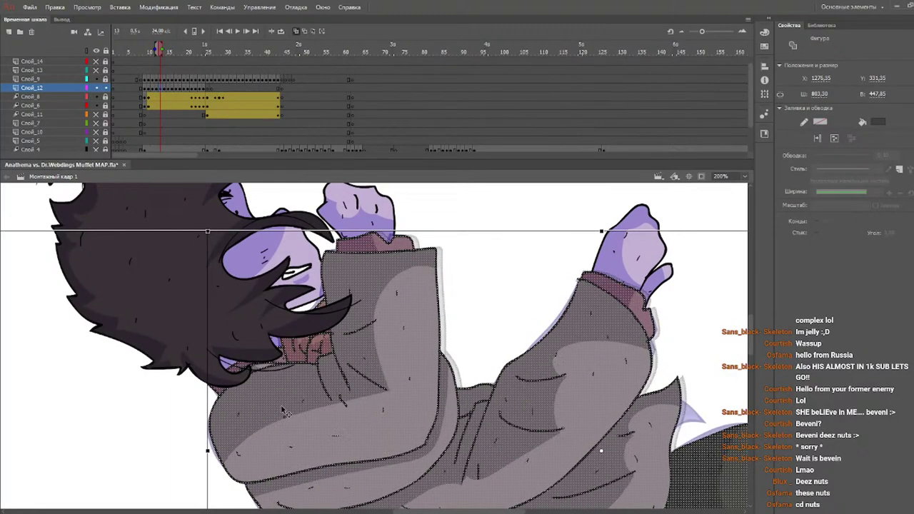
- Align the clothes with the body on frames 14 to 16, to about X 1270, Y 337 on frame 14 and X 1270, Y 336 on frame 15
{"action": "key", "text": "."}
{"action": "left_click_drag", "start_coordinate": [274, 398], "coordinate": [272, 398]}
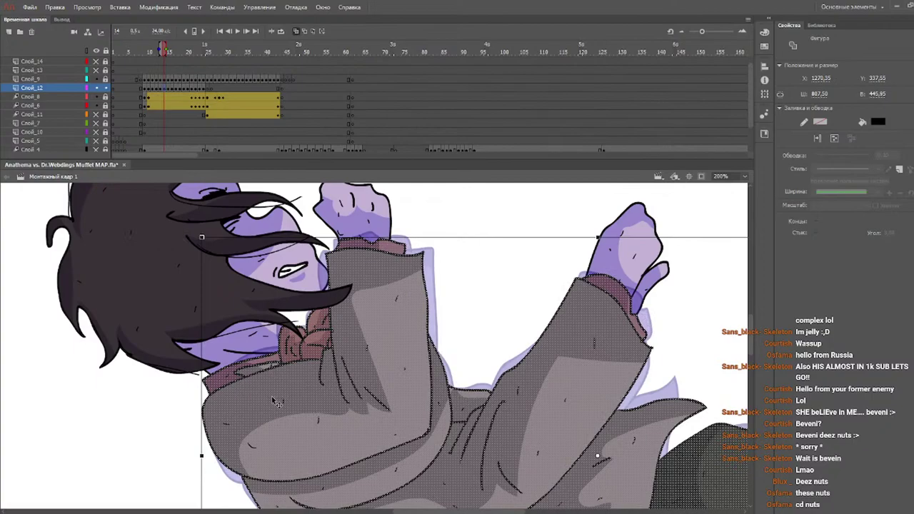
{"action": "key", "text": "."}
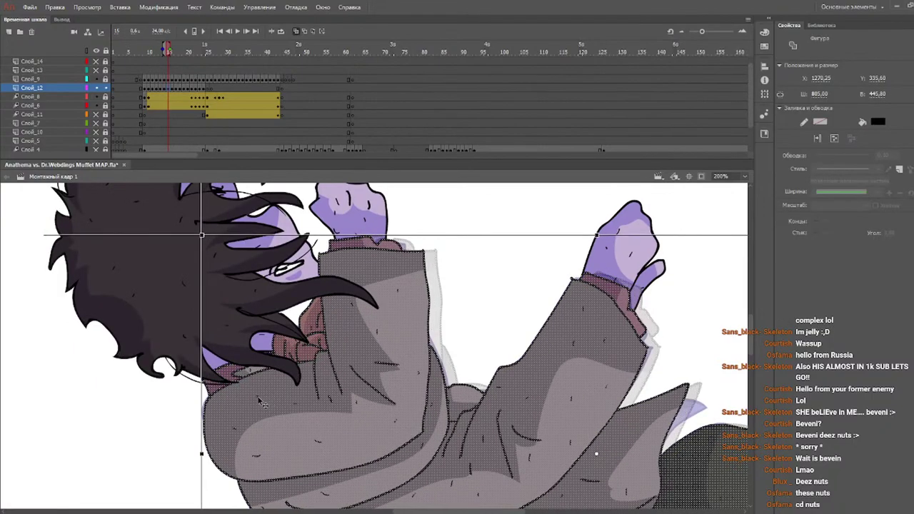
{"action": "left_click_drag", "start_coordinate": [261, 402], "coordinate": [241, 398]}
{"action": "key", "text": "."}
{"action": "key", "text": "."}
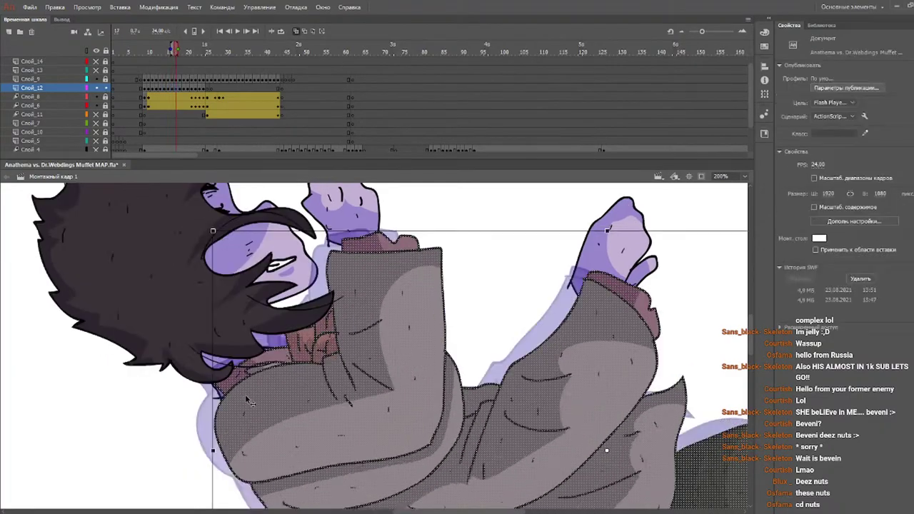
- Move the clothes over the body to about X 1261, Y 324 on frame 17 and X 1246, Y 320 on frame 18
{"action": "left_click_drag", "start_coordinate": [255, 402], "coordinate": [228, 396]}
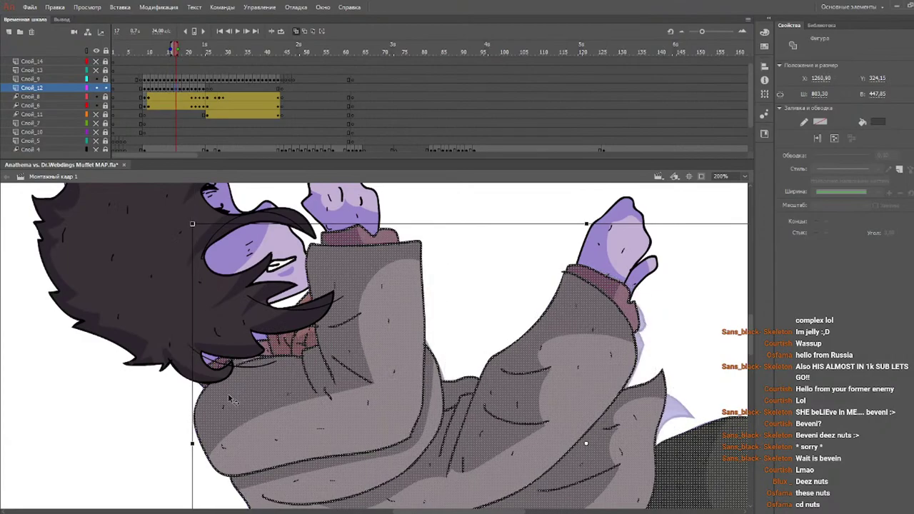
{"action": "key", "text": "."}
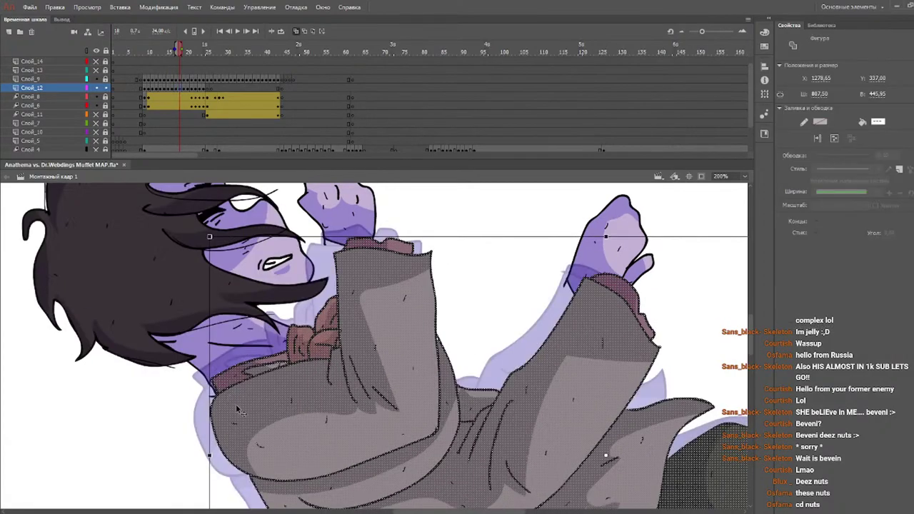
{"action": "left_click_drag", "start_coordinate": [241, 414], "coordinate": [209, 399]}
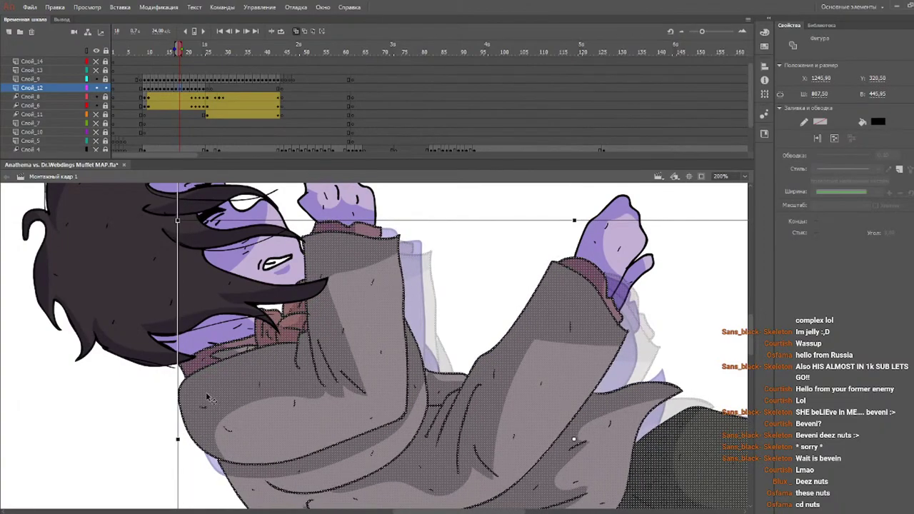
- Move the clothes over the body to about X 1241, Y 314 on frame 19 and X 1235, Y 312 on frame 20
{"action": "key", "text": "."}
{"action": "left_click_drag", "start_coordinate": [220, 402], "coordinate": [183, 387]}
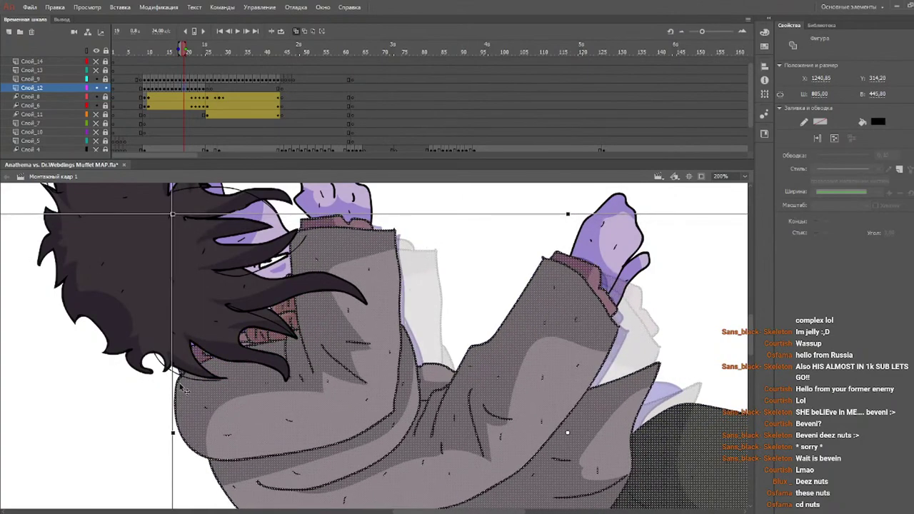
{"action": "key", "text": "."}
{"action": "left_click_drag", "start_coordinate": [241, 417], "coordinate": [199, 398]}
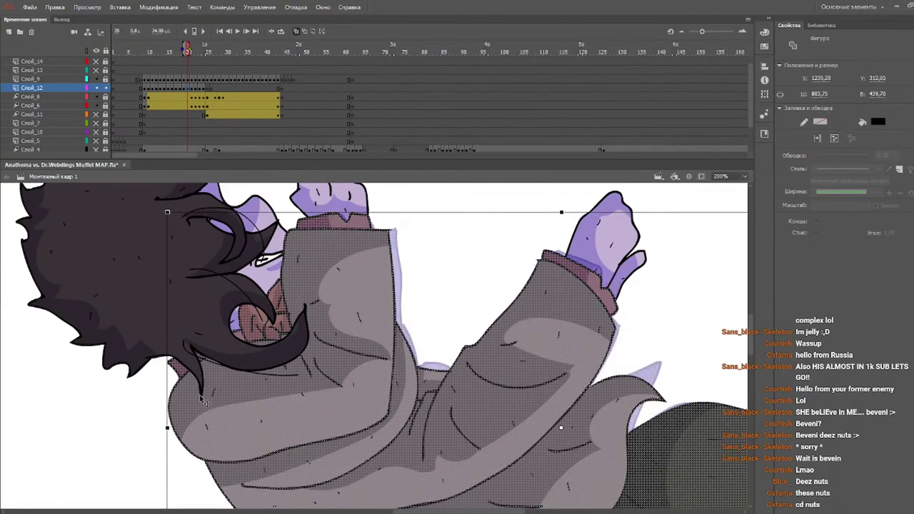
- Align the clothes with the body on frames 21 to 23, rotating and moving them to about X 1128, Y 371 on frame 23
{"action": "key", "text": "."}
{"action": "mouse_move", "coordinate": [284, 438]}
{"action": "left_mouse_down"}
{"action": "mouse_move", "coordinate": [242, 416]}
{"action": "mouse_move", "coordinate": [275, 410]}
{"action": "mouse_move", "coordinate": [142, 246]}
{"action": "mouse_move", "coordinate": [165, 315]}
{"action": "mouse_move", "coordinate": [222, 404]}
{"action": "mouse_move", "coordinate": [259, 402]}
{"action": "left_mouse_up"}
{"action": "key", "text": "period"}
{"action": "key", "text": "period"}
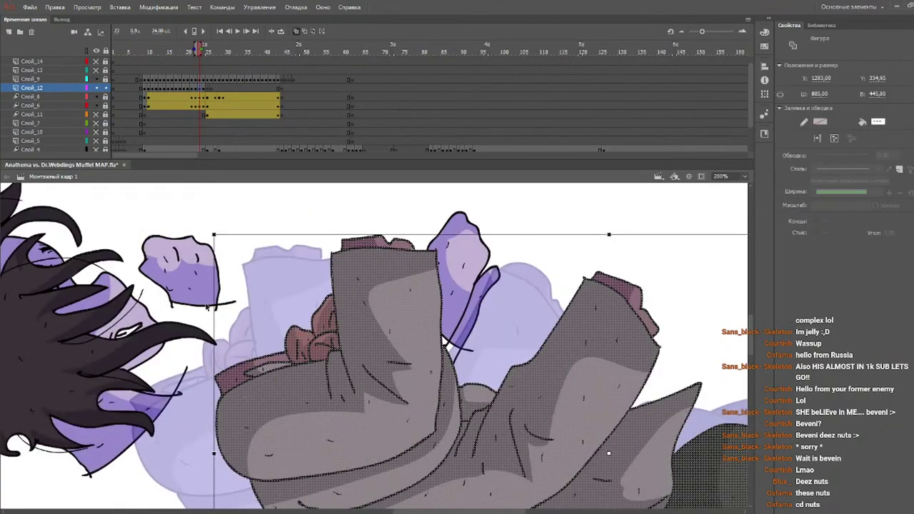
{"action": "left_click_drag", "start_coordinate": [209, 245], "coordinate": [229, 355]}
{"action": "left_click_drag", "start_coordinate": [382, 414], "coordinate": [242, 408]}
- Rotate the clothes on frame 24 to match the tilted pose and move them over the body between the neck and hands
{"action": "left_click", "coordinate": [391, 512]}
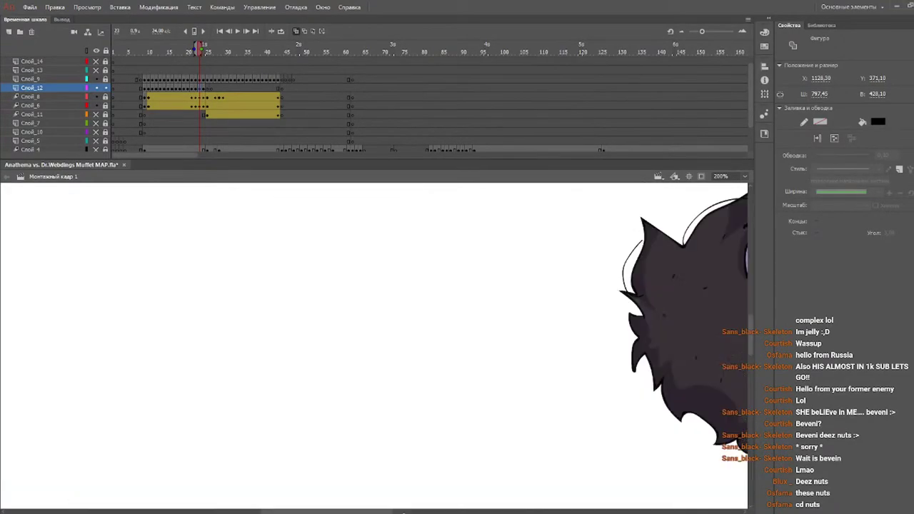
{"action": "left_click_drag", "start_coordinate": [404, 511], "coordinate": [448, 513]}
{"action": "left_click_drag", "start_coordinate": [752, 333], "coordinate": [752, 357]}
{"action": "key", "text": "period"}
{"action": "left_click_drag", "start_coordinate": [539, 264], "coordinate": [220, 405]}
{"action": "left_click_drag", "start_coordinate": [152, 204], "coordinate": [114, 255]}
{"action": "left_click_drag", "start_coordinate": [348, 394], "coordinate": [342, 320]}
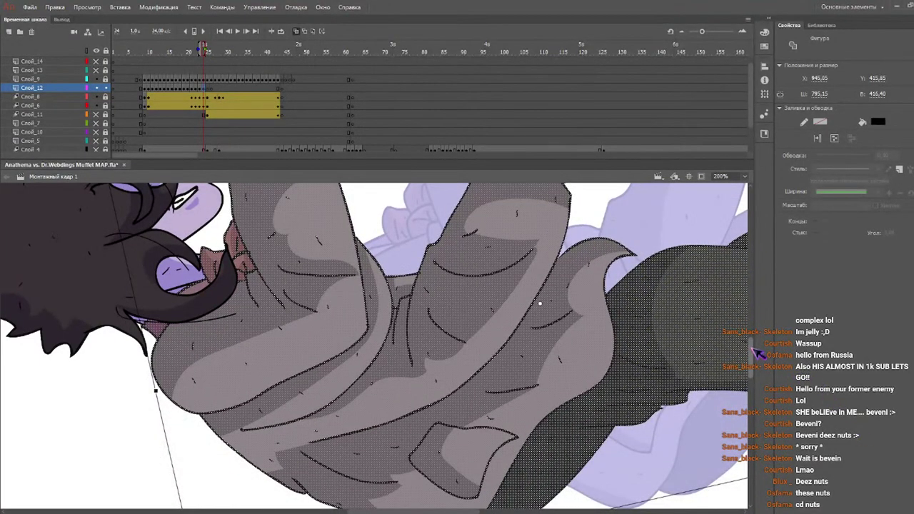
{"action": "scroll", "coordinate": [452, 348], "scroll_direction": "up", "scroll_amount": 4}
{"action": "left_click_drag", "start_coordinate": [344, 338], "coordinate": [323, 330]}
- Step through the fall frame by frame from frame 9 to frame 26 to check the clothes' alignment with the body
{"action": "left_click", "coordinate": [145, 52]}
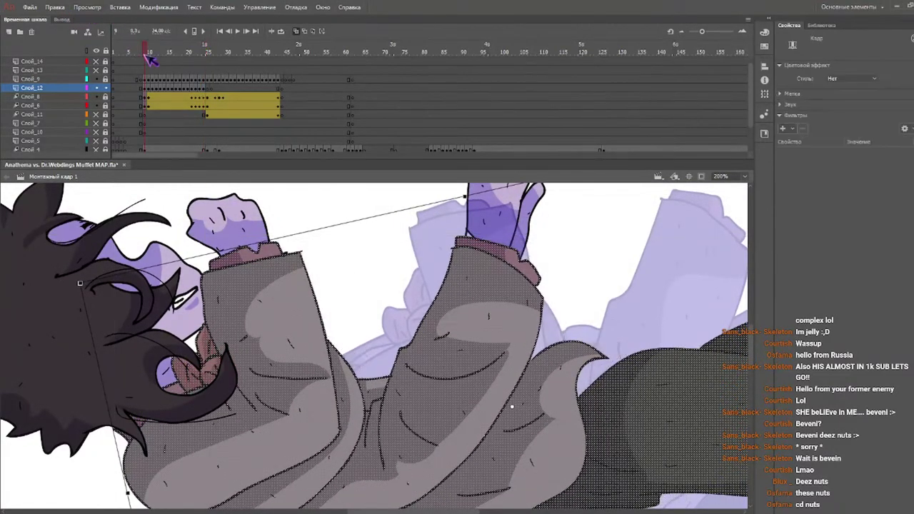
{"action": "key", "text": "period"}
{"action": "key", "text": "period"}
{"action": "key", "text": "period"}
{"action": "key", "text": "period"}
{"action": "key", "text": "period"}
{"action": "key", "text": "period"}
{"action": "key", "text": "period"}
{"action": "key", "text": "period"}
{"action": "key", "text": "period"}
{"action": "key", "text": "period"}
{"action": "key", "text": "period"}
{"action": "key", "text": "period"}
{"action": "key", "text": "period"}
{"action": "key", "text": "period"}
{"action": "key", "text": "period"}
{"action": "key", "text": "period"}
{"action": "key", "text": "period"}
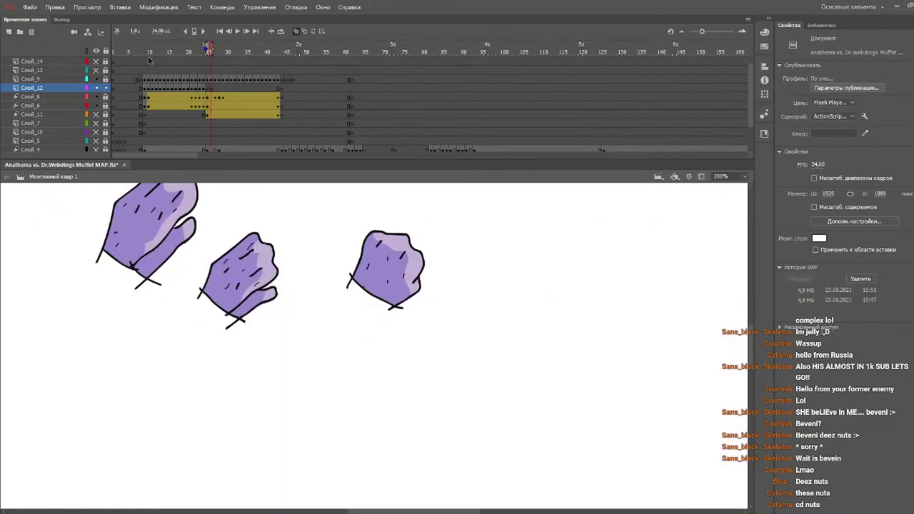
- Play the fall repeatedly at 100% zoom from before frame 9 to check how smoothly the clothes follow the body
{"action": "left_click_drag", "start_coordinate": [165, 52], "coordinate": [148, 51]}
{"action": "key", "text": "Return"}
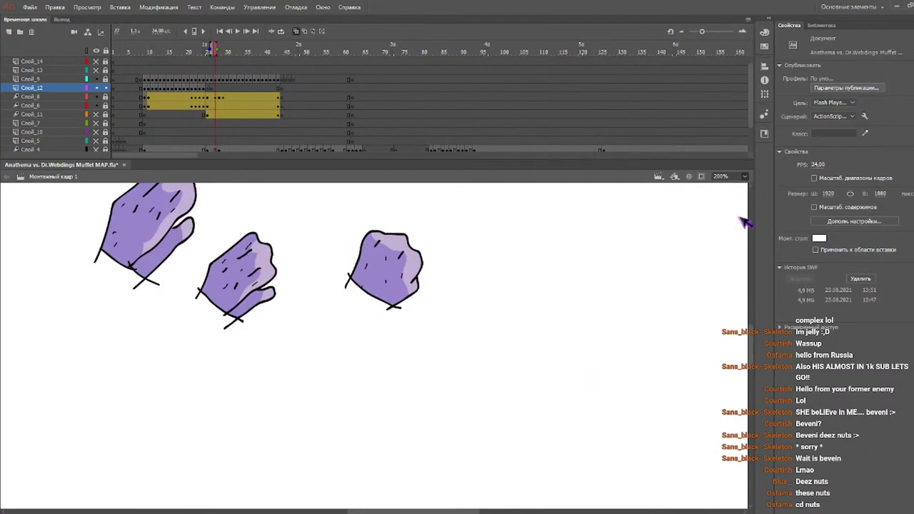
{"action": "key", "text": "ctrl+1"}
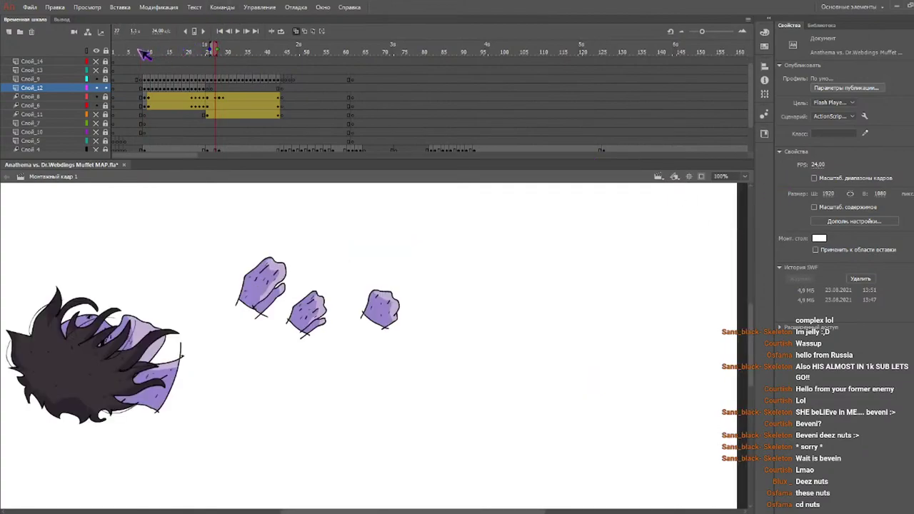
{"action": "key", "text": "Return"}
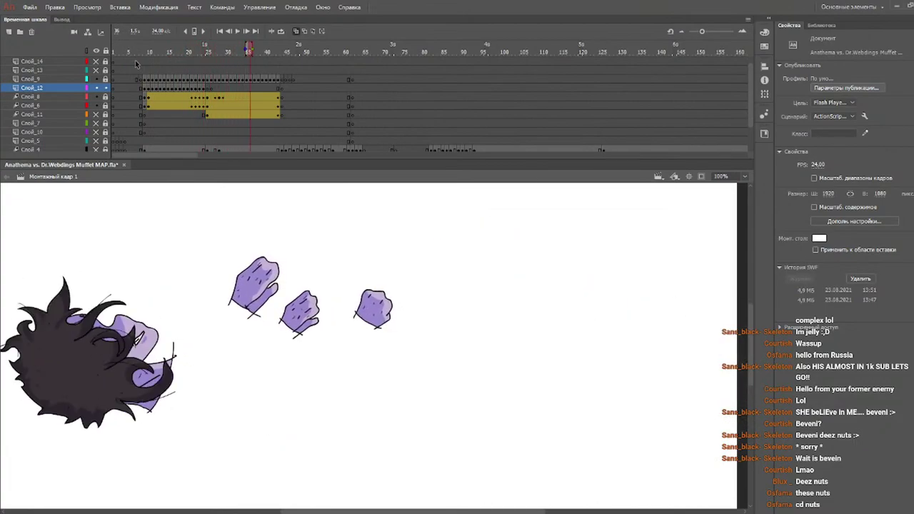
{"action": "key", "text": "Return"}
{"action": "mouse_move", "coordinate": [203, 54]}
{"action": "left_mouse_down"}
{"action": "mouse_move", "coordinate": [171, 62]}
{"action": "mouse_move", "coordinate": [213, 61]}
{"action": "mouse_move", "coordinate": [1, 65]}
{"action": "left_mouse_up"}
{"action": "key", "text": "Return"}
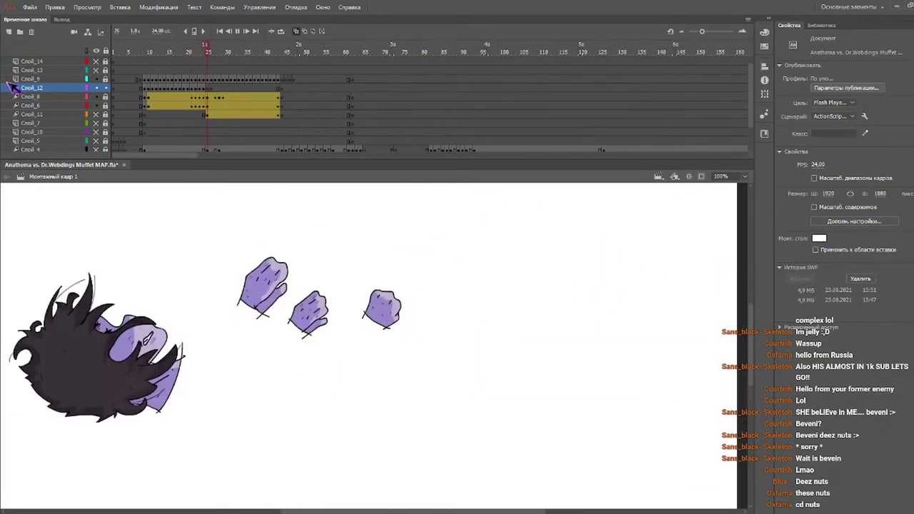
{"action": "key", "text": "Return"}
{"action": "left_click_drag", "start_coordinate": [149, 49], "coordinate": [77, 62]}
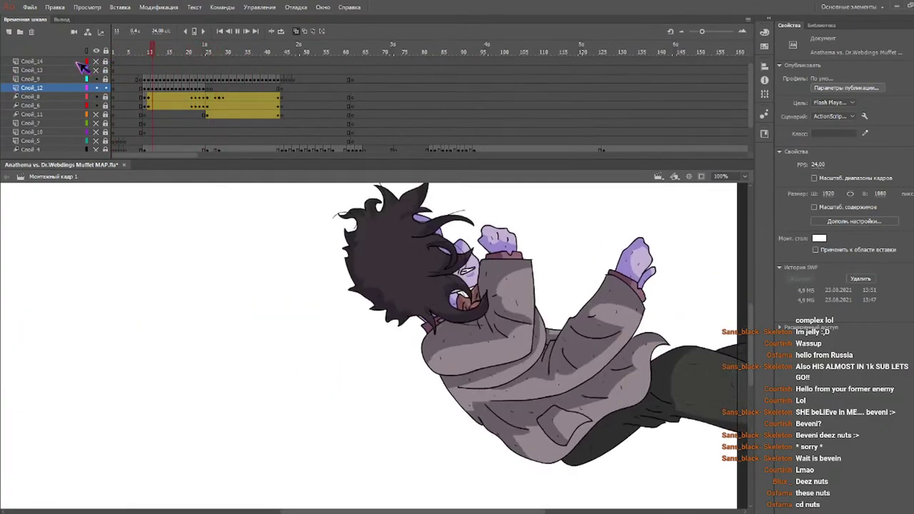
{"action": "left_click", "coordinate": [130, 52]}
{"action": "left_click_drag", "start_coordinate": [133, 57], "coordinate": [163, 59]}
{"action": "key", "text": "Return"}
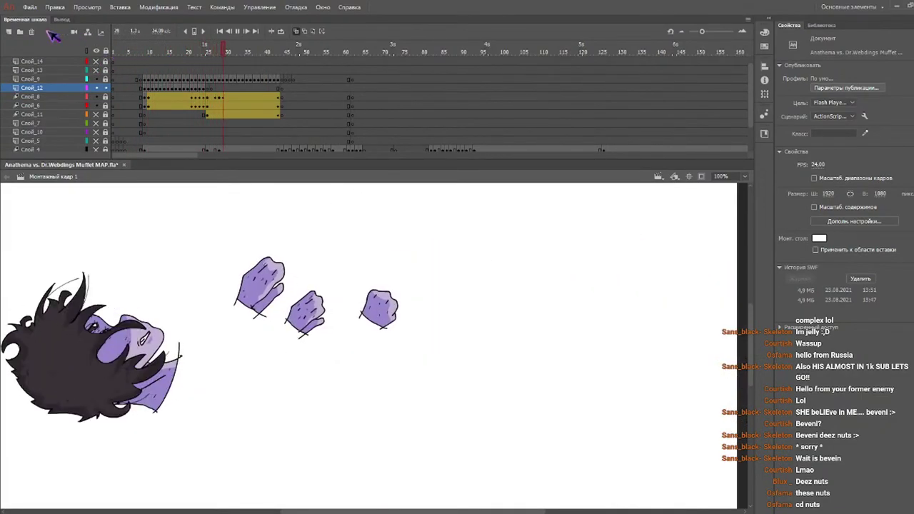
{"action": "left_click", "coordinate": [127, 55]}
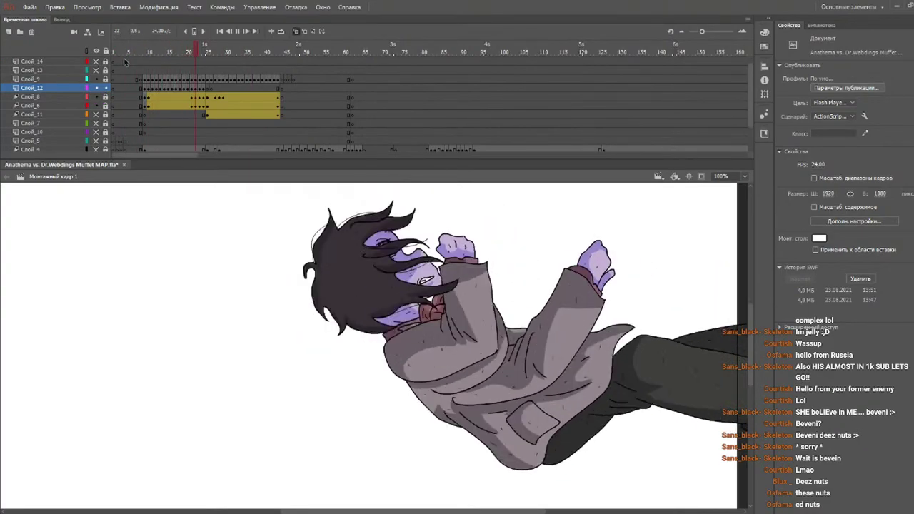
{"action": "key", "text": "Return"}
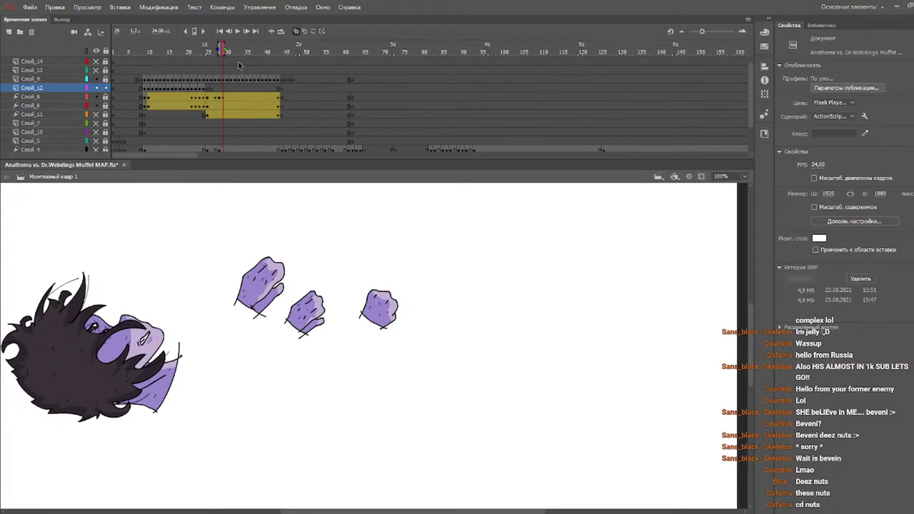
- Extend the onion skin to the following frame and move the clothes on frame 17 to about X 1255, Y 320
{"action": "left_click", "coordinate": [205, 51]}
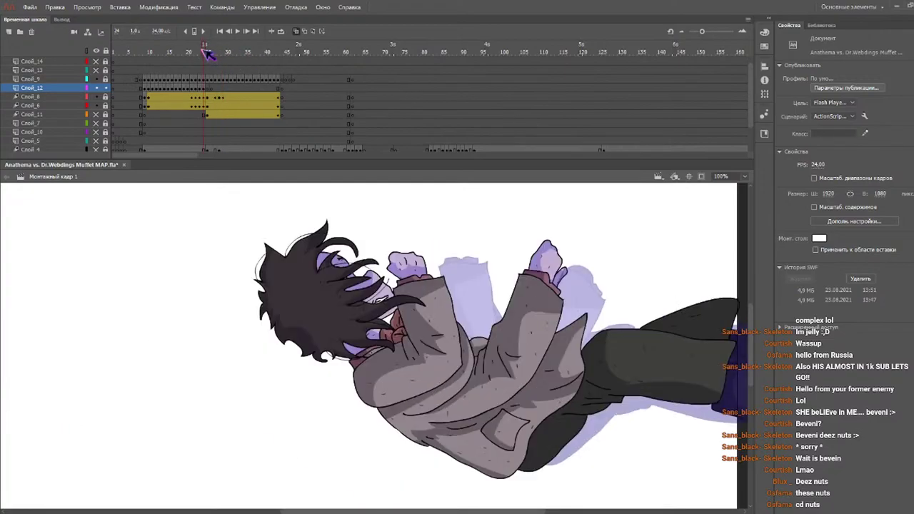
{"action": "left_click_drag", "start_coordinate": [205, 53], "coordinate": [176, 47]}
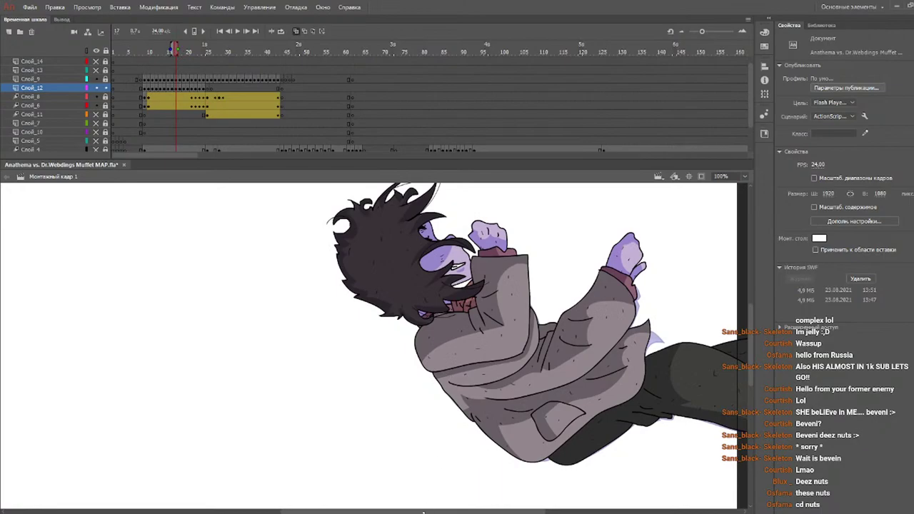
{"action": "left_click_drag", "start_coordinate": [392, 510], "coordinate": [459, 507]}
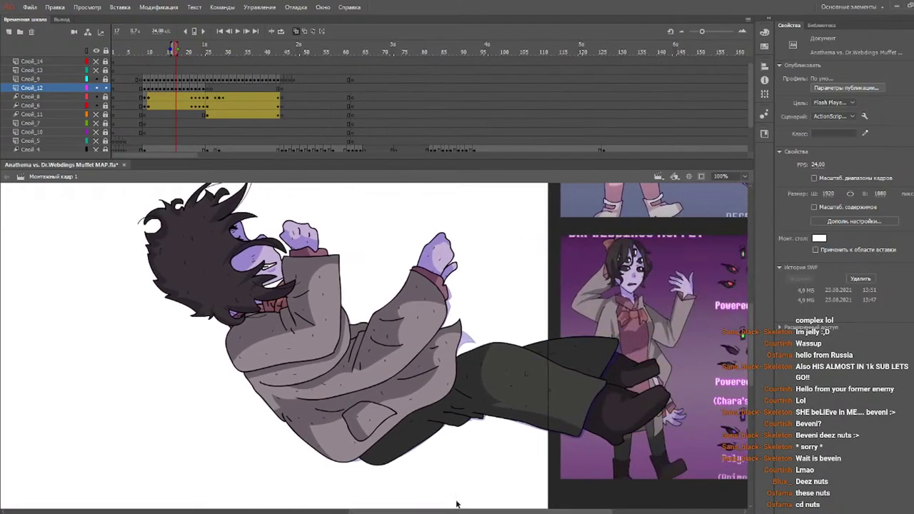
{"action": "left_click_drag", "start_coordinate": [145, 207], "coordinate": [698, 510]}
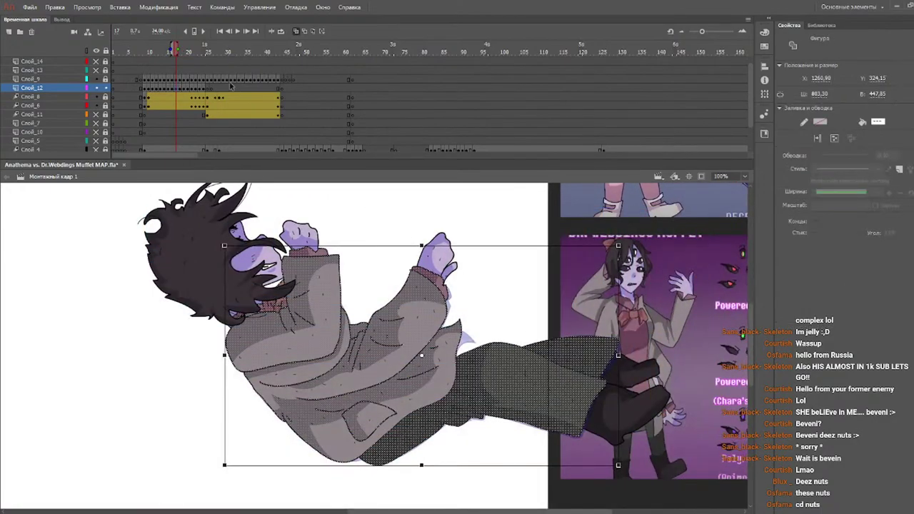
{"action": "left_click_drag", "start_coordinate": [179, 50], "coordinate": [183, 50]}
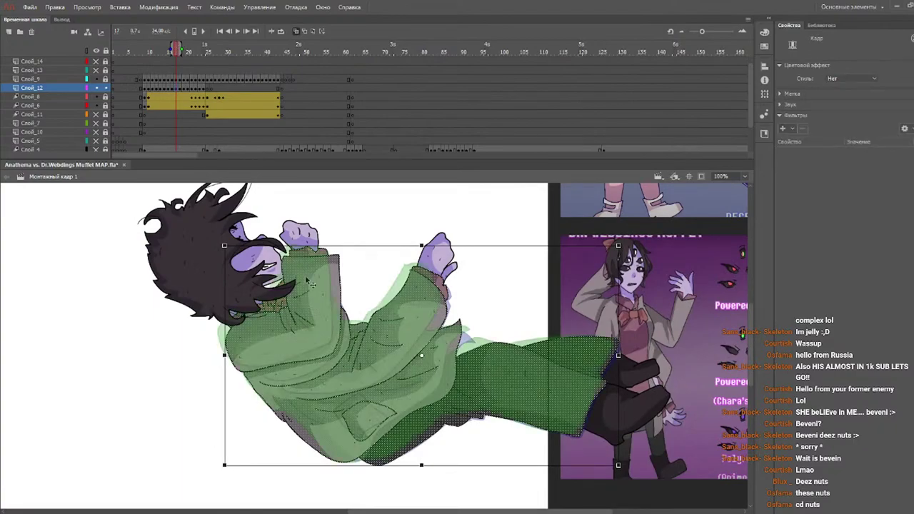
{"action": "left_click_drag", "start_coordinate": [316, 288], "coordinate": [314, 286]}
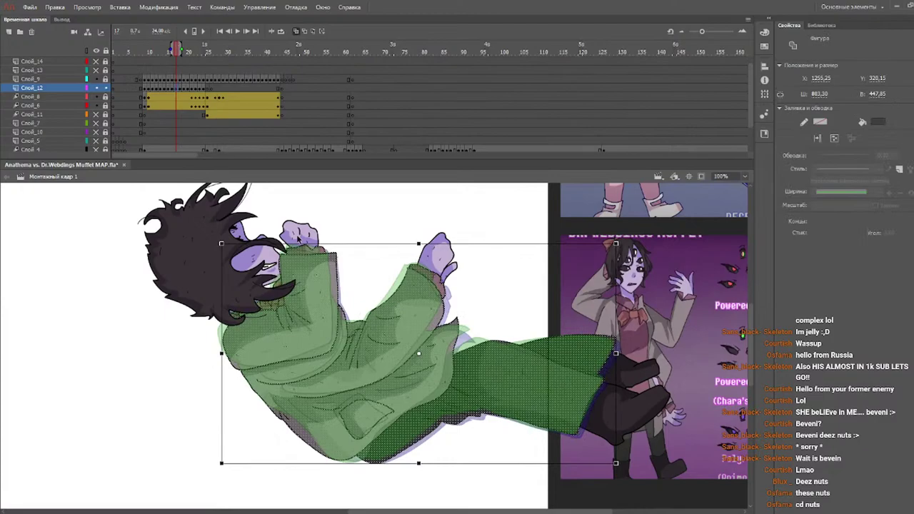
- Compare frame 17 with the preceding frames and readjust its clothes to about X 1261, Y 320
{"action": "left_click", "coordinate": [163, 52]}
{"action": "left_click_drag", "start_coordinate": [163, 51], "coordinate": [177, 50]}
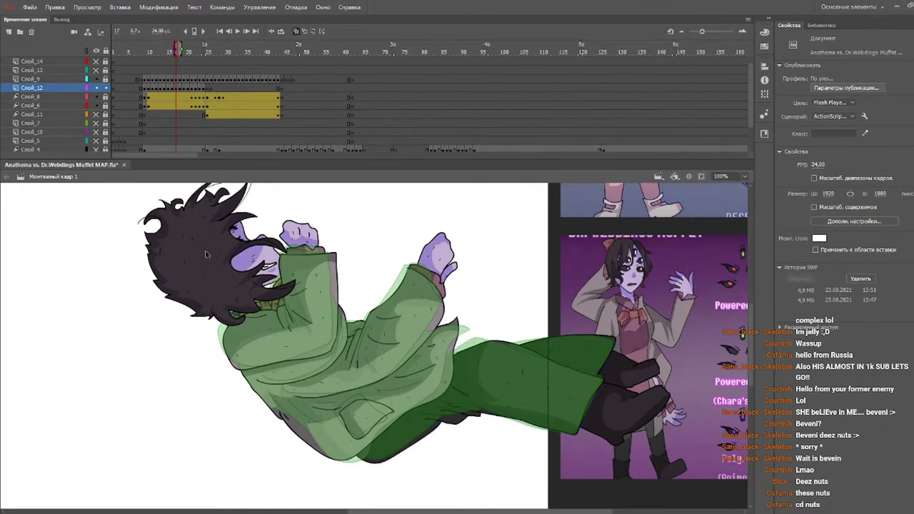
{"action": "left_click_drag", "start_coordinate": [128, 218], "coordinate": [742, 486]}
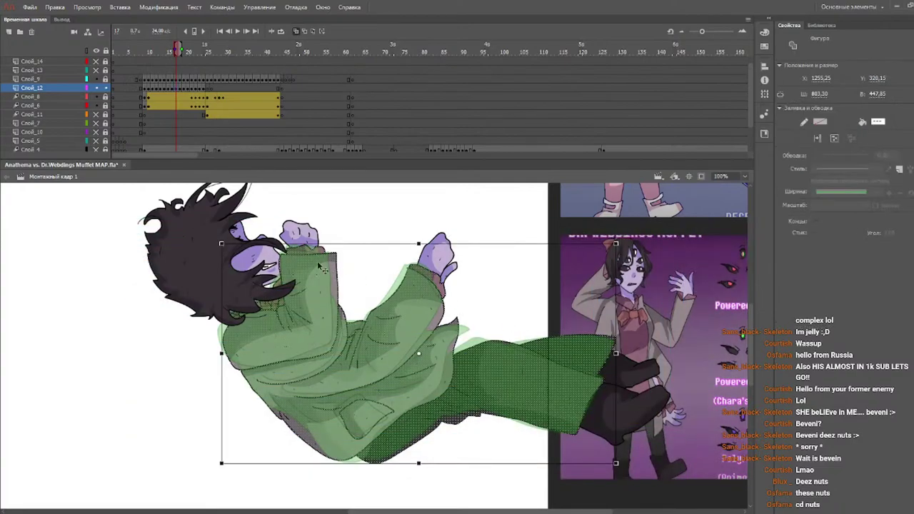
{"action": "left_click_drag", "start_coordinate": [311, 277], "coordinate": [311, 279]}
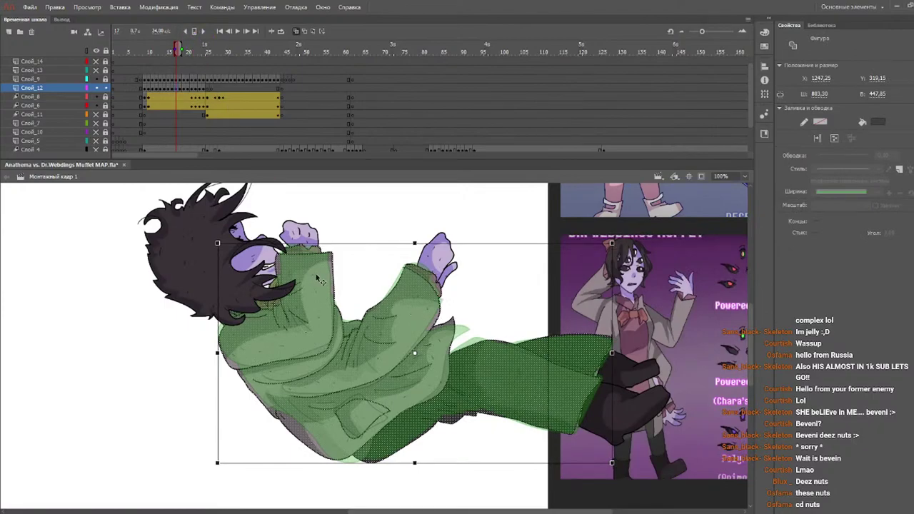
{"action": "left_click_drag", "start_coordinate": [312, 277], "coordinate": [319, 278]}
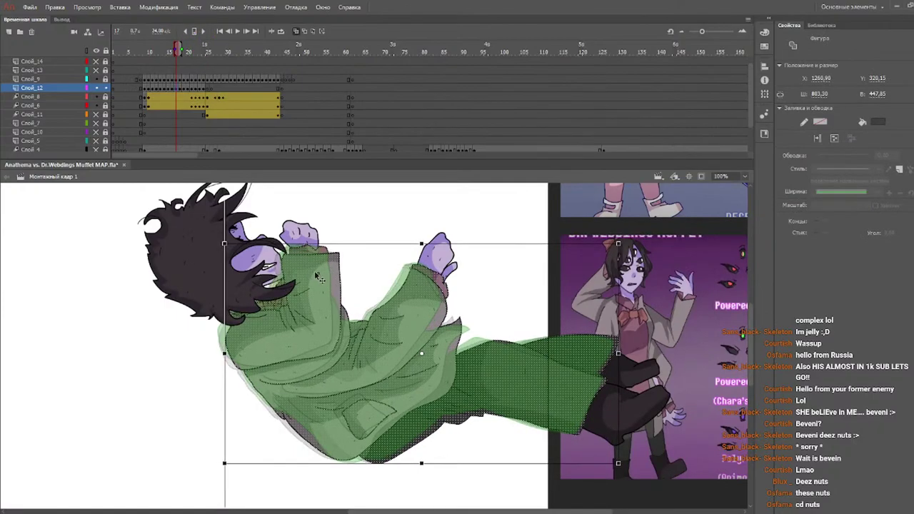
- Replay the fall, then move the clothes on frame 16 to about X 1264, Y 325 using the onion skin
{"action": "left_click_drag", "start_coordinate": [161, 51], "coordinate": [178, 57]}
{"action": "key", "text": "Return"}
{"action": "key", "text": "Return"}
{"action": "left_click_drag", "start_coordinate": [158, 212], "coordinate": [748, 500]}
{"action": "left_click_drag", "start_coordinate": [316, 280], "coordinate": [316, 278]}
{"action": "key", "text": "Right"}
{"action": "key", "text": "Right"}
{"action": "key", "text": "Right"}
{"action": "key", "text": "Right"}
{"action": "key", "text": "Right"}
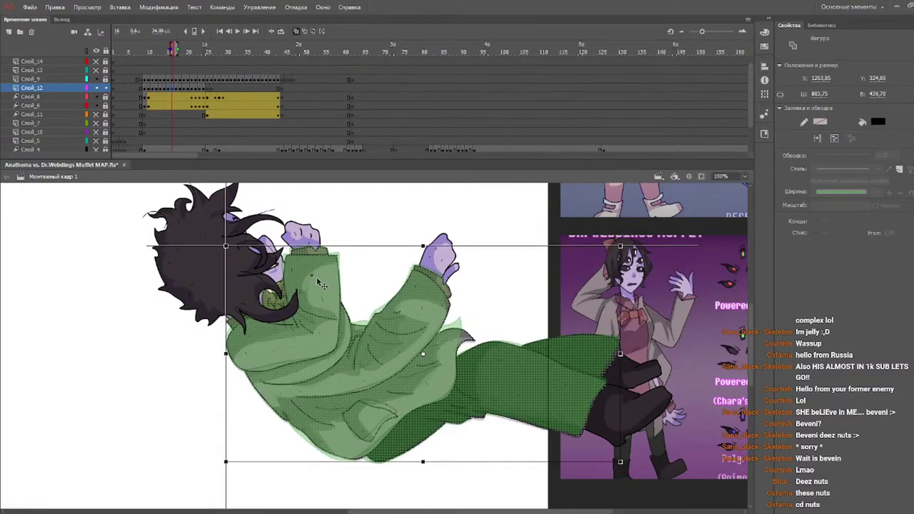
- Replay the fall repeatedly from around frame 7 to check how well the adjusted clothes follow the body
{"action": "left_click", "coordinate": [136, 50]}
{"action": "key", "text": "Return"}
{"action": "key", "text": "Return"}
{"action": "left_click", "coordinate": [138, 50]}
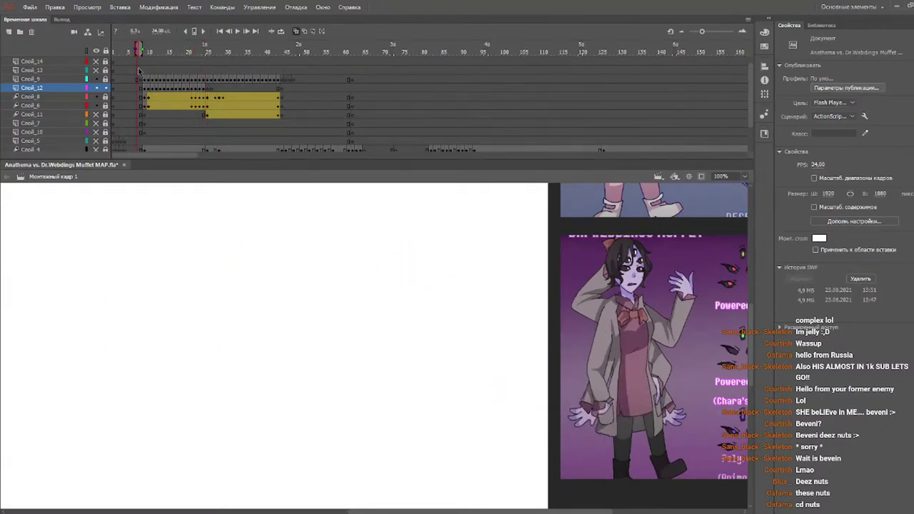
{"action": "key", "text": "Return"}
{"action": "key", "text": "Return"}
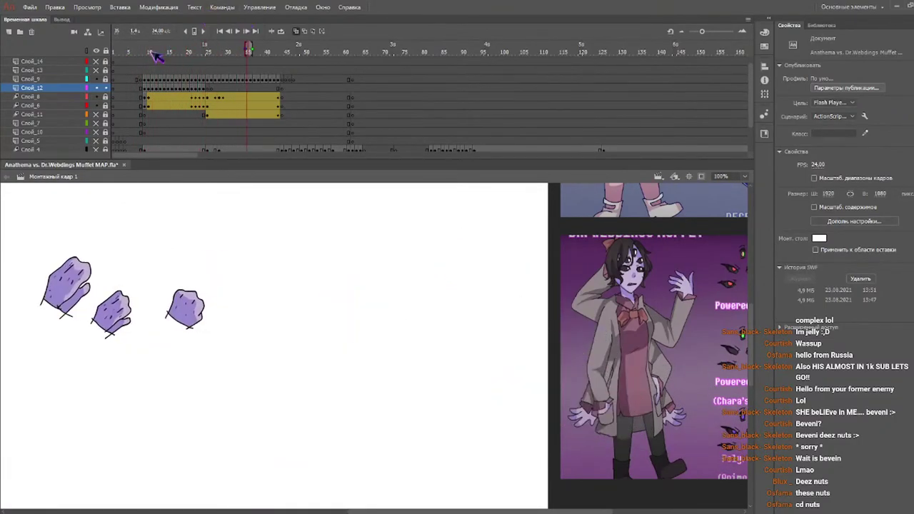
{"action": "left_click", "coordinate": [138, 51]}
{"action": "key", "text": "Return"}
{"action": "left_click_drag", "start_coordinate": [163, 47], "coordinate": [123, 50]}
{"action": "key", "text": "Return"}
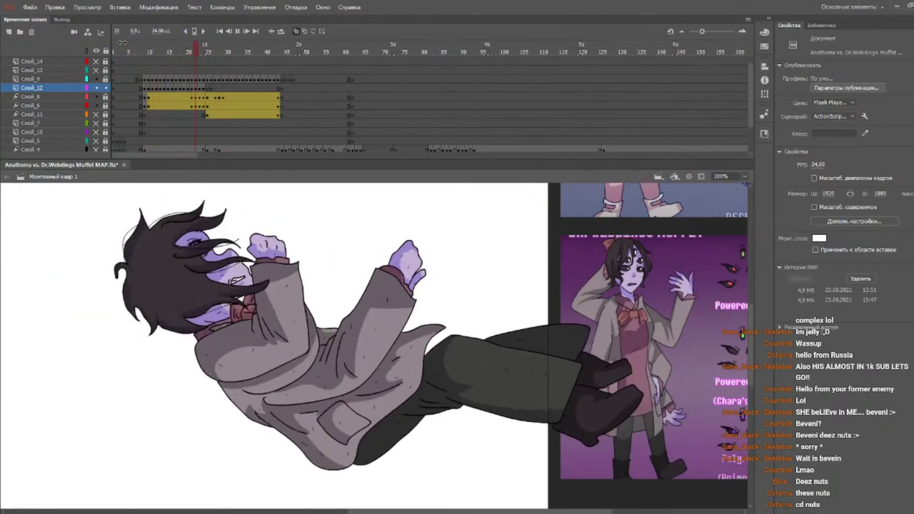
{"action": "key", "text": "Return"}
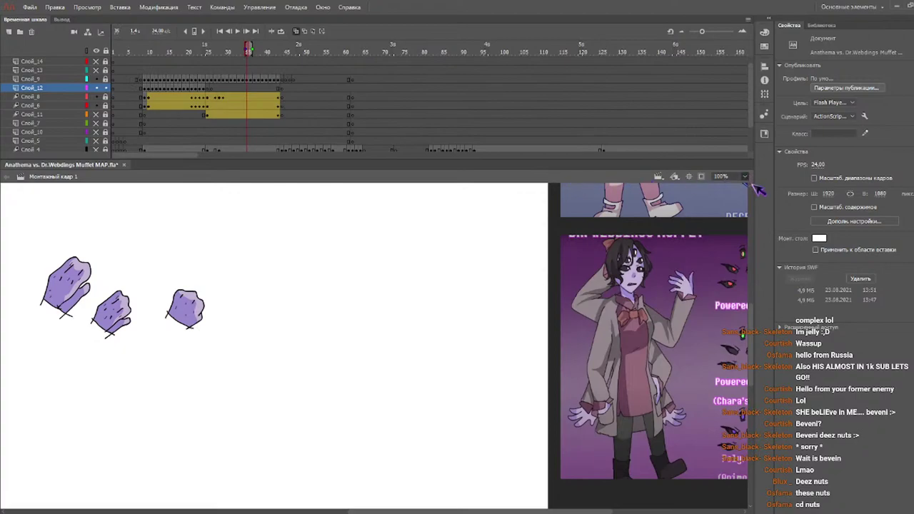
- Play the animation from the first frame at 50% zoom to review the fall within the whole stage
{"action": "key", "text": "ctrl+minus"}
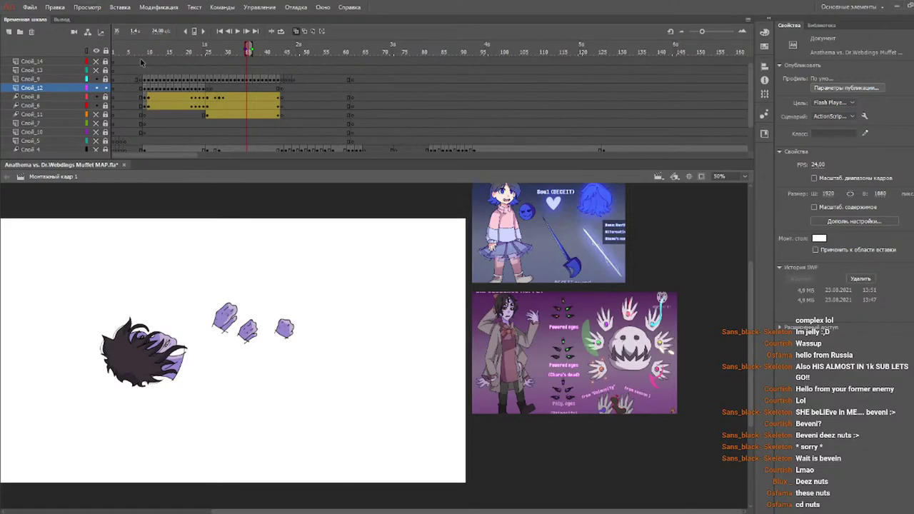
{"action": "left_click_drag", "start_coordinate": [141, 52], "coordinate": [7, 76]}
{"action": "key", "text": "Return"}
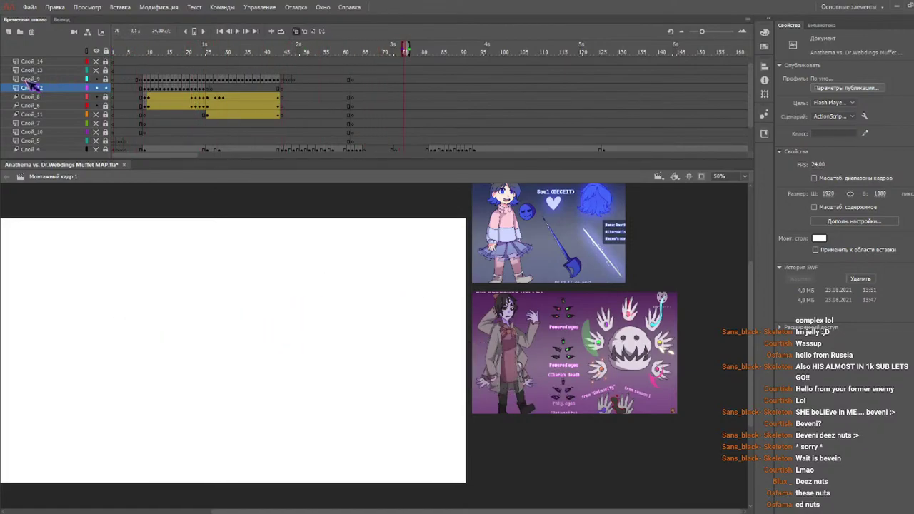
{"action": "left_click", "coordinate": [114, 53]}
{"action": "key", "text": "Return"}
- On frame 25, show the rough lying-pose sketch and hide layers Слой_9 and Слой_8, leaving the bare head and hands on Слой_6 visible
{"action": "left_click_drag", "start_coordinate": [133, 47], "coordinate": [208, 65]}
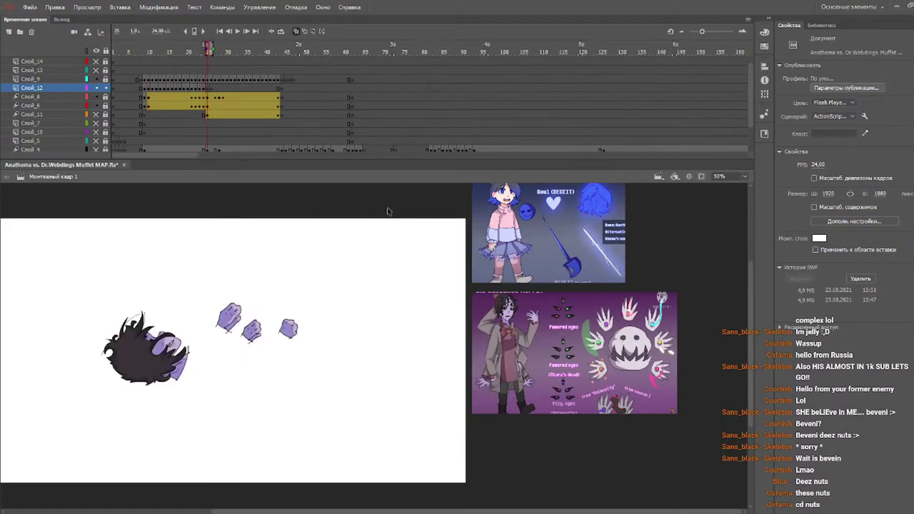
{"action": "scroll", "coordinate": [35, 128], "scroll_direction": "down", "scroll_amount": 2}
{"action": "left_click", "coordinate": [97, 123]}
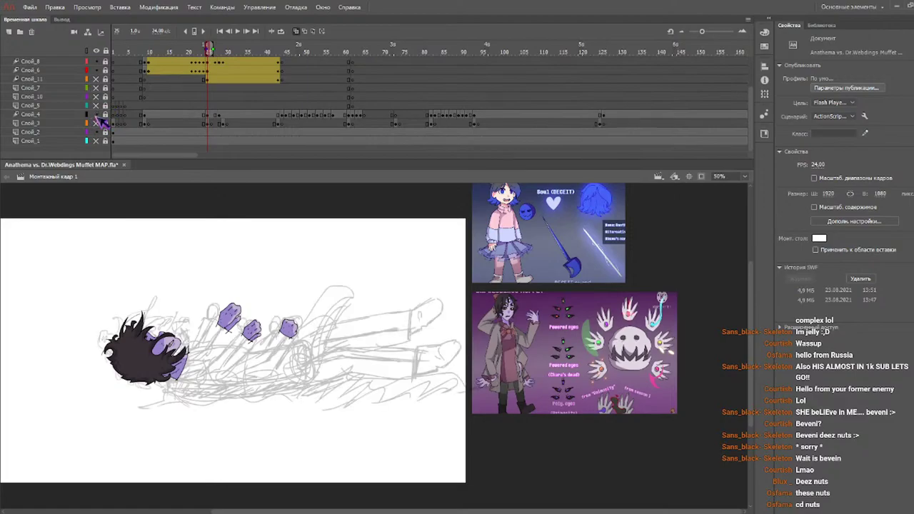
{"action": "scroll", "coordinate": [102, 121], "scroll_direction": "up", "scroll_amount": 3}
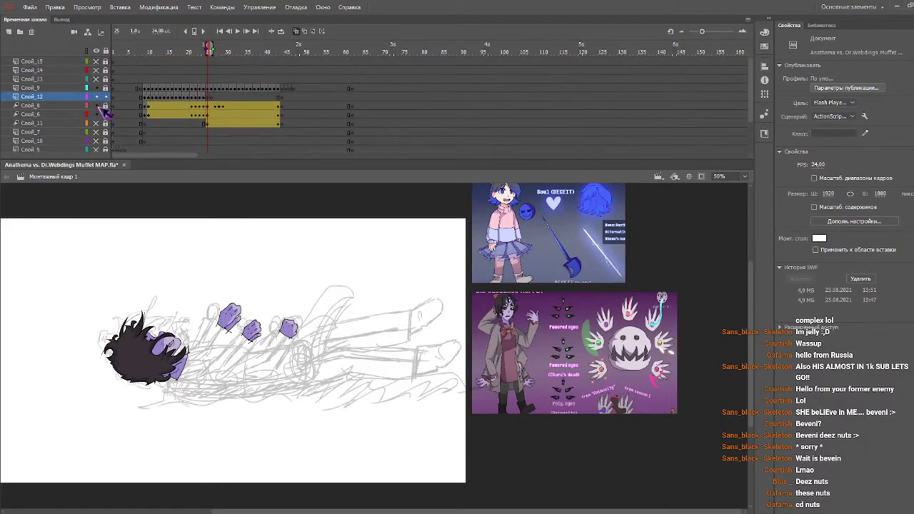
{"action": "left_click", "coordinate": [97, 105]}
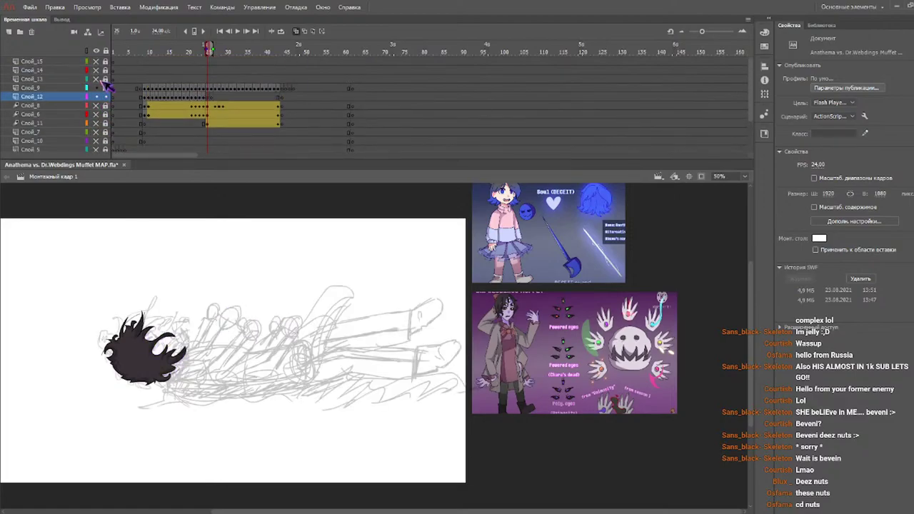
{"action": "left_click", "coordinate": [97, 88]}
{"action": "left_click", "coordinate": [96, 106]}
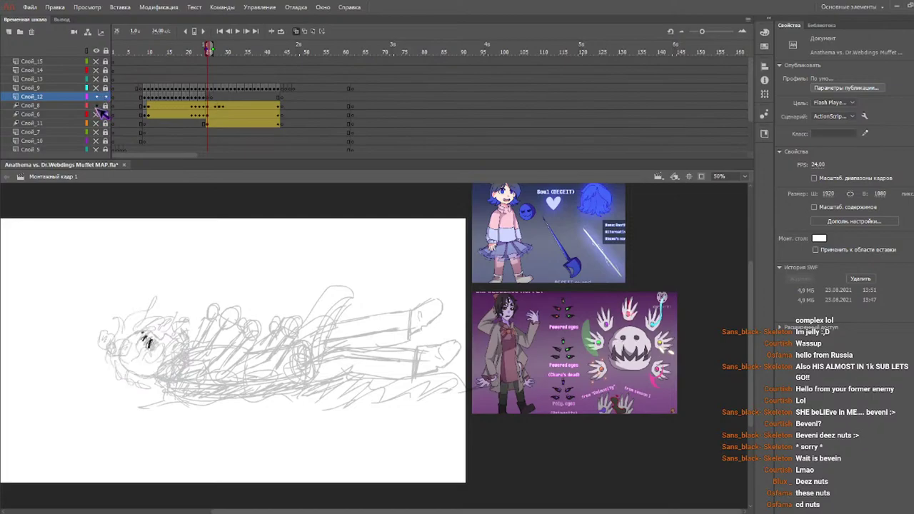
{"action": "left_click", "coordinate": [98, 114]}
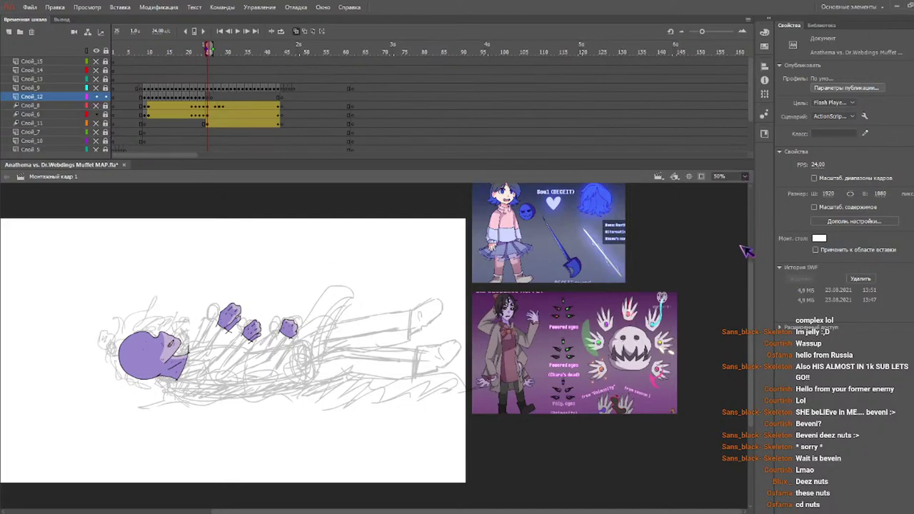
- Set the Brush tool's size to 2 with the lying figure viewed at 100% zoom
{"action": "key", "text": "ctrl+equal"}
{"action": "left_click_drag", "start_coordinate": [407, 511], "coordinate": [304, 511]}
{"action": "key", "text": "b"}
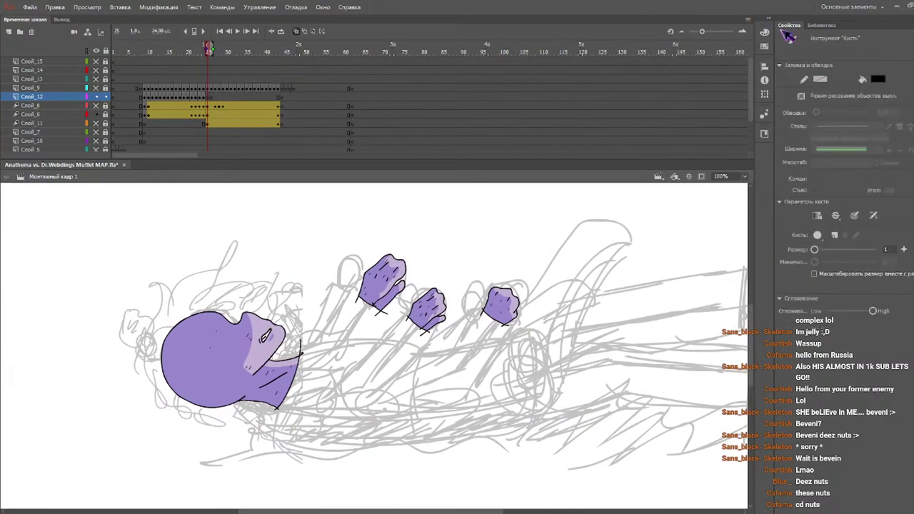
{"action": "left_click", "coordinate": [886, 249]}
{"action": "type", "text": "2"}
{"action": "key", "text": "Return"}
- Select the clothes on frame 24, nudge them to fit the head and hands, and replay the fall
{"action": "left_click_drag", "start_coordinate": [197, 47], "coordinate": [209, 59]}
{"action": "left_click_drag", "start_coordinate": [338, 512], "coordinate": [416, 510]}
{"action": "left_click_drag", "start_coordinate": [49, 228], "coordinate": [486, 437]}
{"action": "left_click_drag", "start_coordinate": [336, 343], "coordinate": [343, 336]}
{"action": "left_click_drag", "start_coordinate": [145, 292], "coordinate": [146, 307]}
{"action": "left_click", "coordinate": [297, 268]}
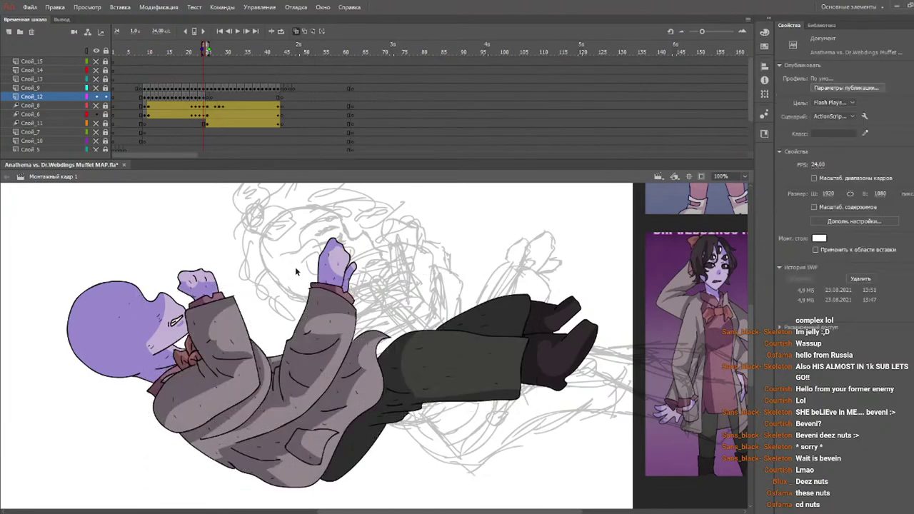
{"action": "key", "text": "Return"}
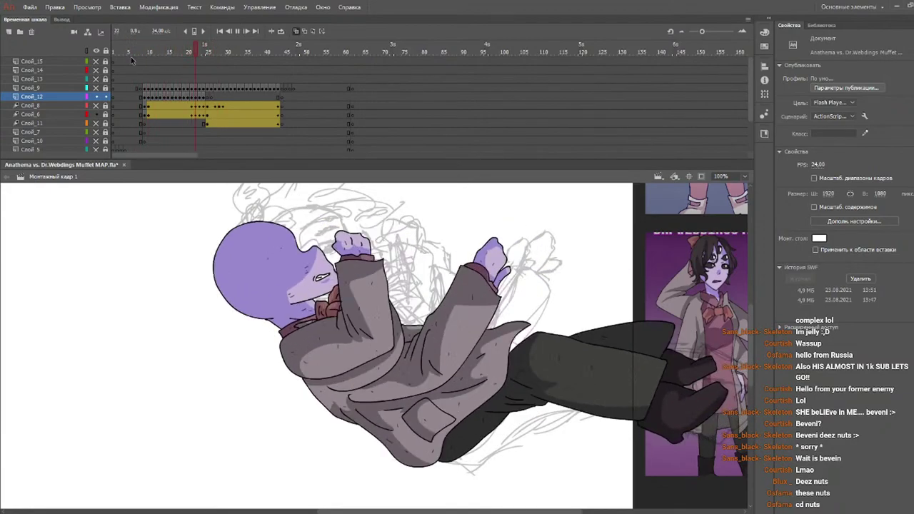
- Return to the lying pose at frame 25 and insert blank keyframes on layer Слой_12 from there
{"action": "left_click_drag", "start_coordinate": [207, 52], "coordinate": [212, 55]}
{"action": "left_click_drag", "start_coordinate": [443, 511], "coordinate": [414, 511]}
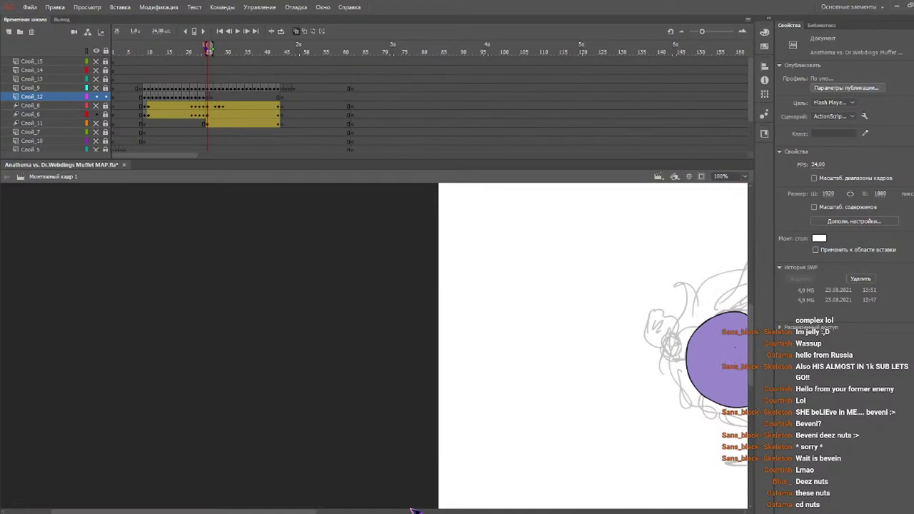
{"action": "left_click", "coordinate": [391, 511]}
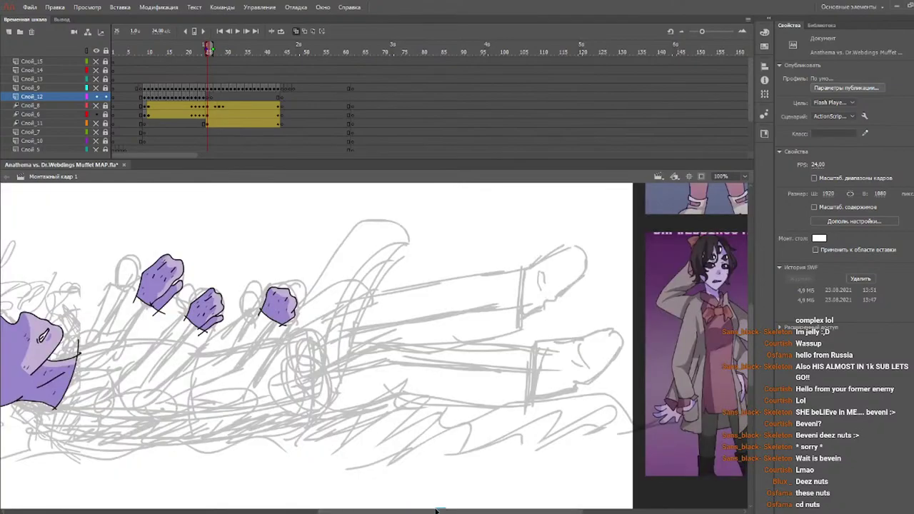
{"action": "left_click_drag", "start_coordinate": [437, 511], "coordinate": [355, 511]}
{"action": "mouse_move", "coordinate": [752, 328]}
{"action": "left_mouse_down"}
{"action": "mouse_move", "coordinate": [755, 351]}
{"action": "mouse_move", "coordinate": [753, 340]}
{"action": "left_mouse_up"}
{"action": "key", "text": "F7"}
{"action": "key", "text": "F7"}
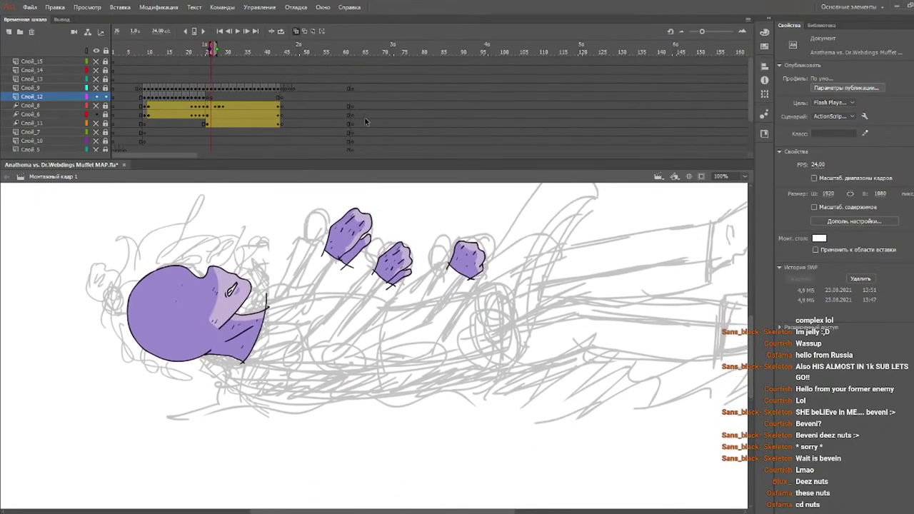
- Insert a blank keyframe in Слой_12 and, on frame 25, ink the first sleeve's upper edge from shoulder to wrist with the size 2 black brush
{"action": "key", "text": "F7"}
{"action": "left_click", "coordinate": [208, 98]}
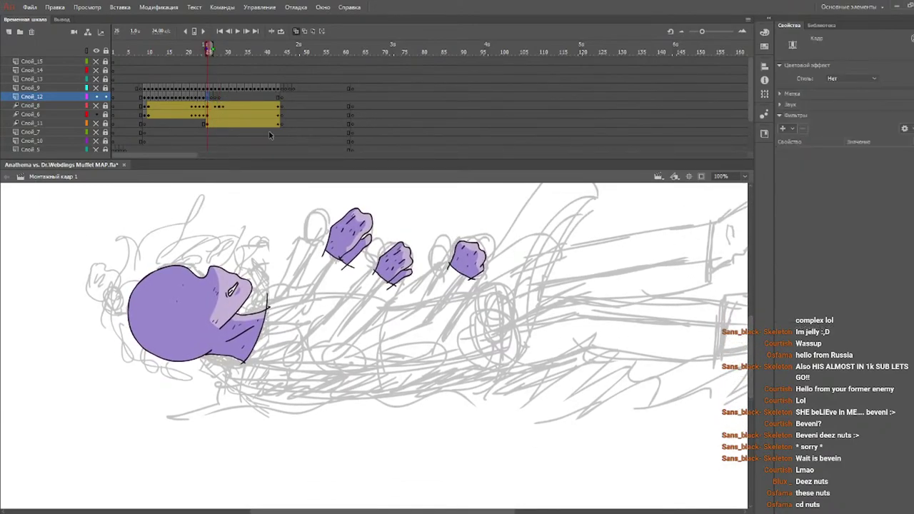
{"action": "key", "text": "b"}
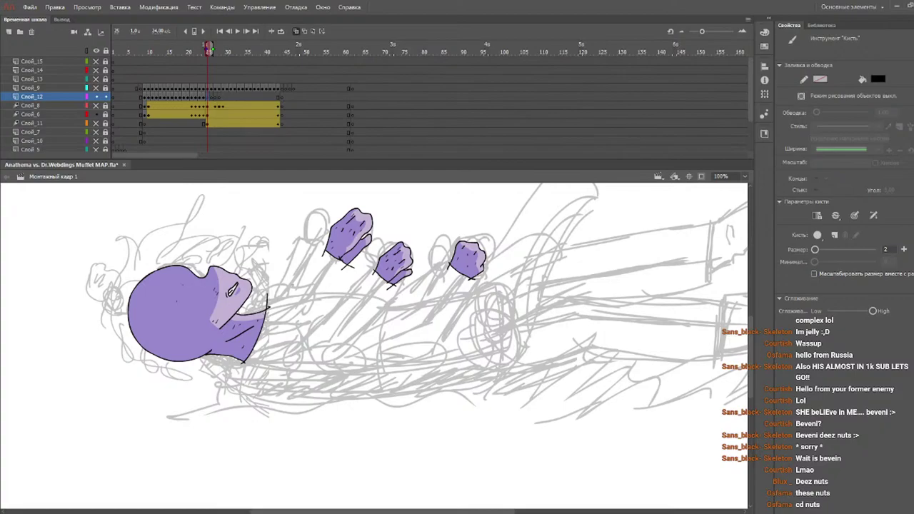
{"action": "mouse_move", "coordinate": [222, 375]}
{"action": "left_mouse_down"}
{"action": "mouse_move", "coordinate": [235, 321]}
{"action": "mouse_move", "coordinate": [288, 285]}
{"action": "left_mouse_up"}
{"action": "key", "text": "ctrl+z"}
{"action": "mouse_move", "coordinate": [229, 377]}
{"action": "left_mouse_down"}
{"action": "mouse_move", "coordinate": [238, 334]}
{"action": "mouse_move", "coordinate": [287, 297]}
{"action": "left_mouse_up"}
{"action": "key", "text": "ctrl+z"}
{"action": "mouse_move", "coordinate": [216, 375]}
{"action": "left_mouse_down"}
{"action": "mouse_move", "coordinate": [317, 246]}
{"action": "mouse_move", "coordinate": [354, 258]}
{"action": "left_mouse_up"}
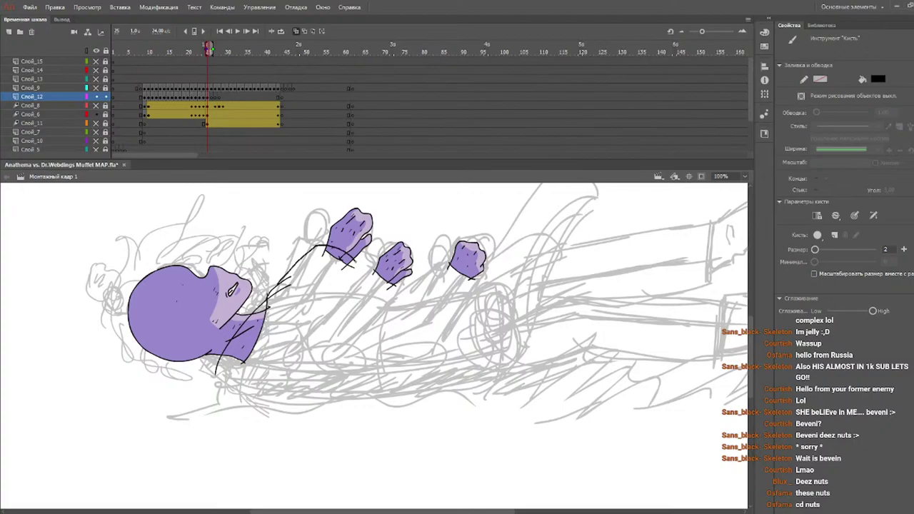
- Ink the first sleeve's underside from the wrist back to the shoulder and erase the overshooting line at the shoulder
{"action": "mouse_move", "coordinate": [355, 259]}
{"action": "left_mouse_down"}
{"action": "mouse_move", "coordinate": [334, 300]}
{"action": "mouse_move", "coordinate": [272, 357]}
{"action": "left_mouse_up"}
{"action": "key", "text": "ctrl+z"}
{"action": "key", "text": "ctrl+z"}
{"action": "mouse_move", "coordinate": [280, 284]}
{"action": "left_mouse_down"}
{"action": "mouse_move", "coordinate": [327, 240]}
{"action": "mouse_move", "coordinate": [359, 272]}
{"action": "mouse_move", "coordinate": [274, 346]}
{"action": "left_mouse_up"}
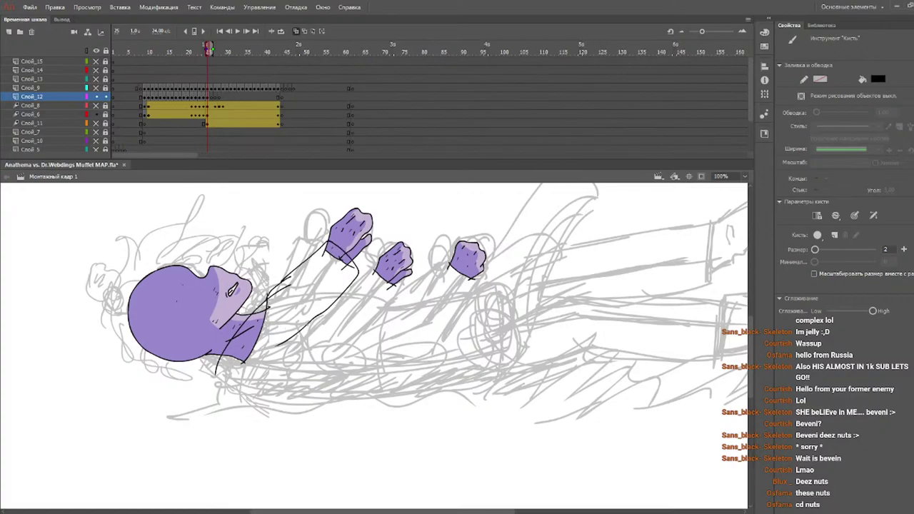
{"action": "mouse_move", "coordinate": [316, 318]}
{"action": "left_mouse_down"}
{"action": "mouse_move", "coordinate": [255, 372]}
{"action": "mouse_move", "coordinate": [235, 375]}
{"action": "left_mouse_up"}
{"action": "key", "text": "e"}
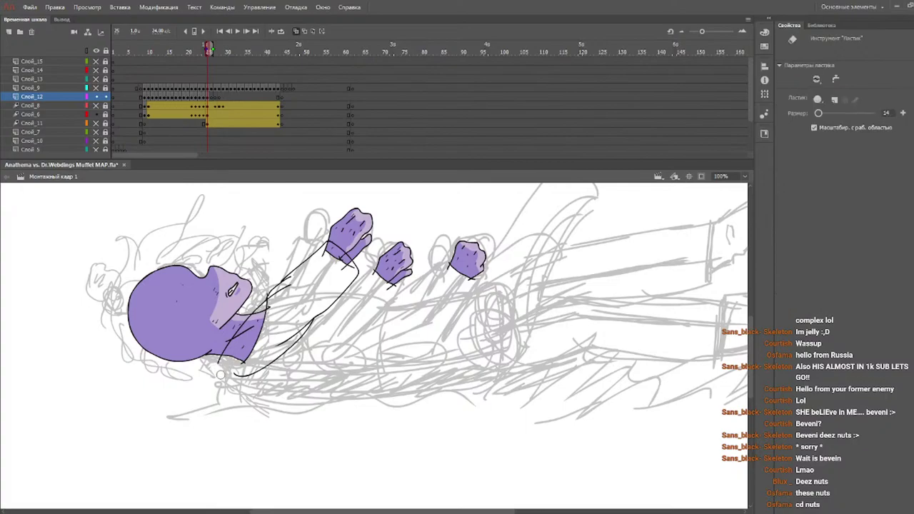
{"action": "key", "text": "b"}
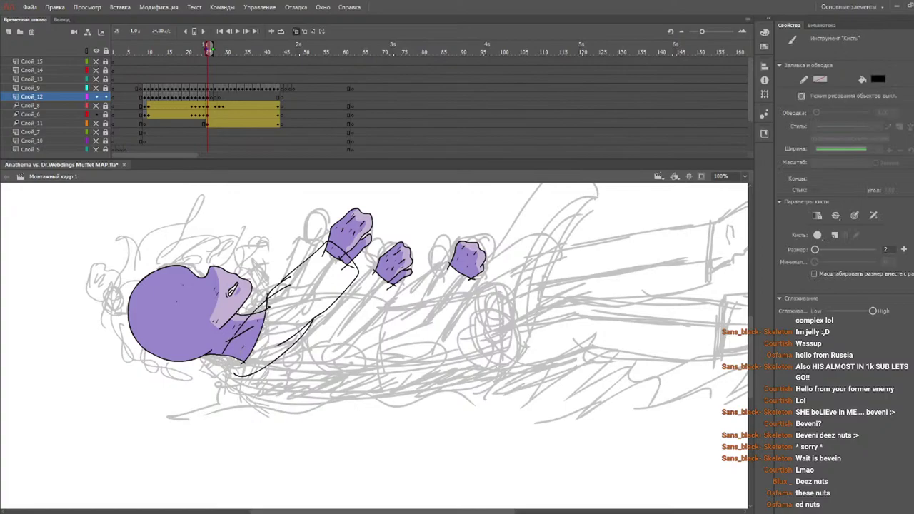
{"action": "mouse_move", "coordinate": [232, 335]}
{"action": "left_mouse_down"}
{"action": "mouse_move", "coordinate": [214, 363]}
{"action": "mouse_move", "coordinate": [223, 378]}
{"action": "mouse_move", "coordinate": [306, 391]}
{"action": "mouse_move", "coordinate": [348, 384]}
{"action": "left_mouse_up"}
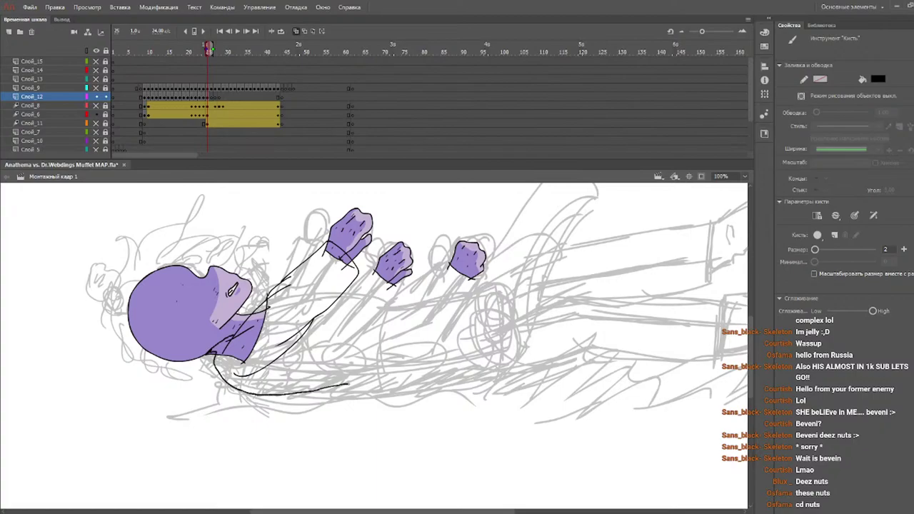
{"action": "key", "text": "ctrl+z"}
{"action": "mouse_move", "coordinate": [223, 352]}
{"action": "left_mouse_down"}
{"action": "mouse_move", "coordinate": [240, 382]}
{"action": "mouse_move", "coordinate": [227, 341]}
{"action": "mouse_move", "coordinate": [240, 377]}
{"action": "left_mouse_up"}
{"action": "key", "text": "ctrl+z"}
{"action": "key", "text": "ctrl+z"}
{"action": "key", "text": "ctrl+z"}
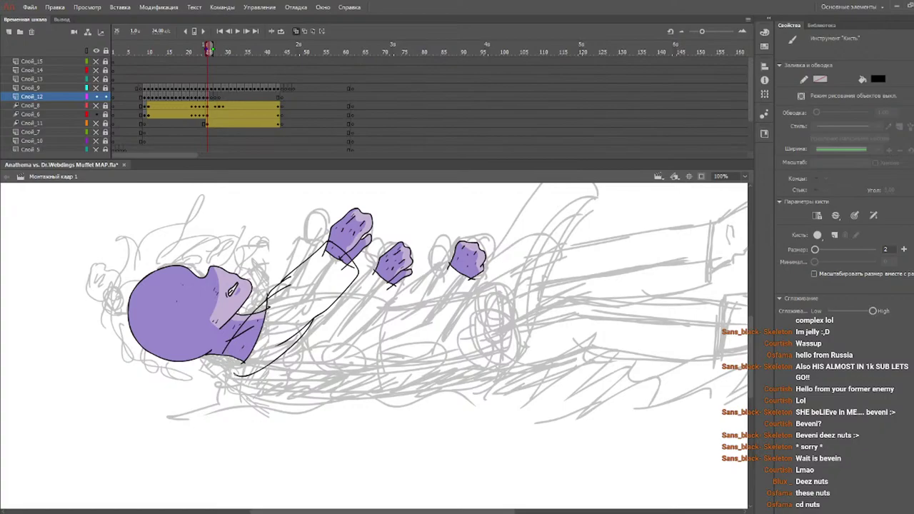
- Round off the shoulder end of the first sleeve and add fold lines along the sleeve
{"action": "left_click_drag", "start_coordinate": [237, 375], "coordinate": [227, 345]}
{"action": "key", "text": "ctrl+z"}
{"action": "key", "text": "ctrl+z"}
{"action": "key", "text": "e"}
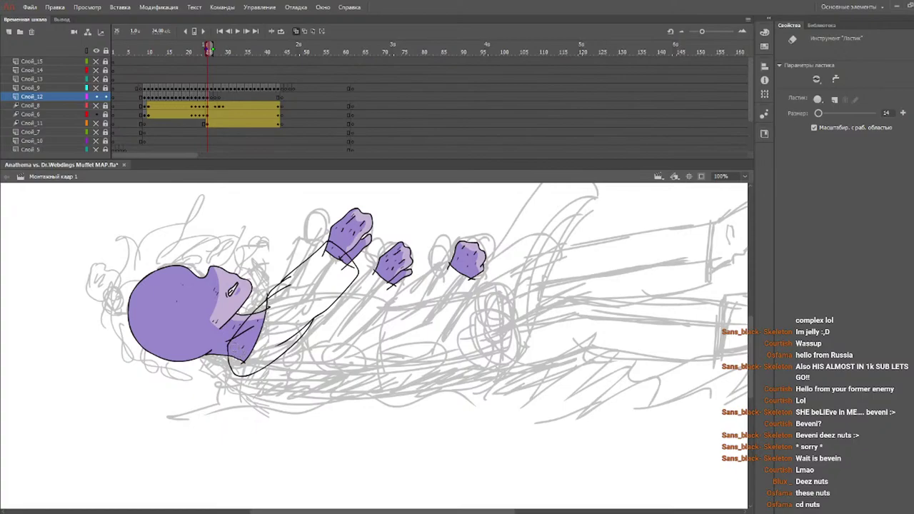
{"action": "key", "text": "b"}
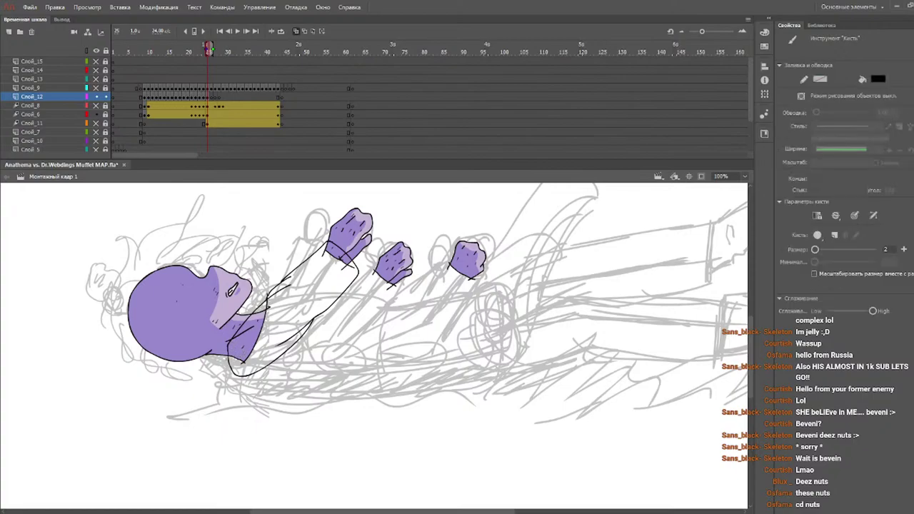
{"action": "mouse_move", "coordinate": [228, 360]}
{"action": "left_mouse_down"}
{"action": "mouse_move", "coordinate": [219, 344]}
{"action": "mouse_move", "coordinate": [247, 305]}
{"action": "left_mouse_up"}
{"action": "key", "text": "ctrl+z"}
{"action": "key", "text": "ctrl+z"}
{"action": "mouse_move", "coordinate": [272, 304]}
{"action": "left_mouse_down"}
{"action": "mouse_move", "coordinate": [319, 288]}
{"action": "mouse_move", "coordinate": [308, 274]}
{"action": "mouse_move", "coordinate": [318, 269]}
{"action": "left_mouse_up"}
{"action": "left_click_drag", "start_coordinate": [262, 339], "coordinate": [315, 308]}
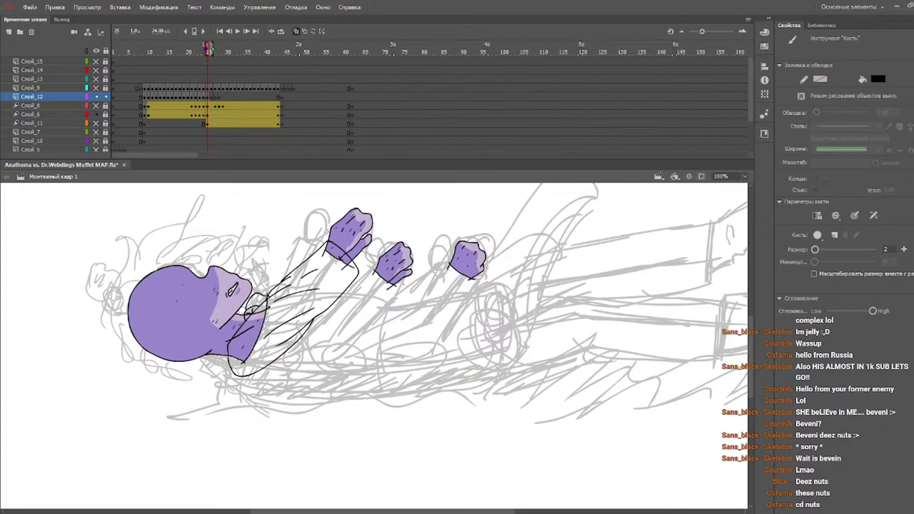
- Ink the small bow under the chin and the collar edge around the neck
{"action": "mouse_move", "coordinate": [247, 310]}
{"action": "left_mouse_down"}
{"action": "mouse_move", "coordinate": [254, 296]}
{"action": "mouse_move", "coordinate": [267, 300]}
{"action": "left_mouse_up"}
{"action": "key", "text": "ctrl+z"}
{"action": "mouse_move", "coordinate": [239, 324]}
{"action": "left_mouse_down"}
{"action": "mouse_move", "coordinate": [232, 313]}
{"action": "mouse_move", "coordinate": [243, 305]}
{"action": "left_mouse_up"}
{"action": "left_click_drag", "start_coordinate": [220, 345], "coordinate": [239, 323]}
{"action": "key", "text": "ctrl+z"}
- Ink the cuff at the first hand and the second sleeve with its fold lines and cuff
{"action": "left_click_drag", "start_coordinate": [357, 262], "coordinate": [401, 286]}
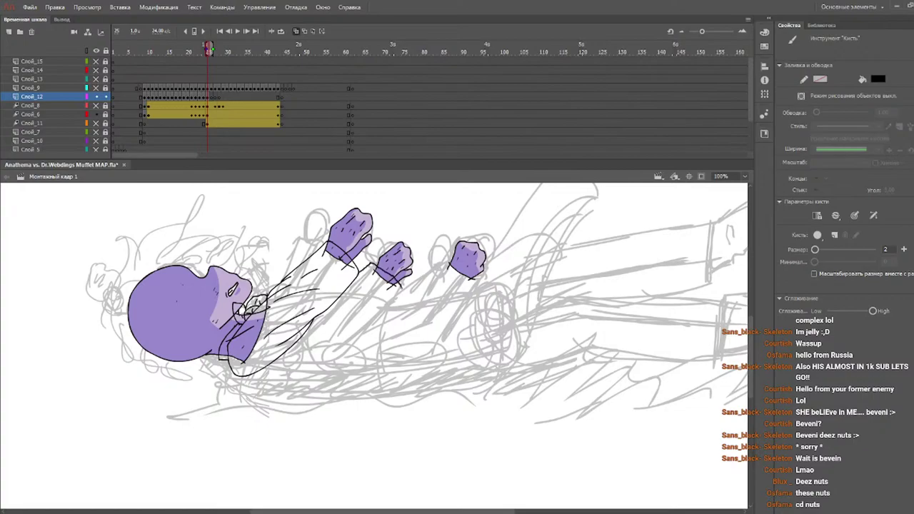
{"action": "key", "text": "ctrl+z"}
{"action": "left_click_drag", "start_coordinate": [328, 235], "coordinate": [359, 265]}
{"action": "mouse_move", "coordinate": [373, 268]}
{"action": "left_mouse_down"}
{"action": "mouse_move", "coordinate": [397, 288]}
{"action": "mouse_move", "coordinate": [361, 339]}
{"action": "mouse_move", "coordinate": [321, 353]}
{"action": "mouse_move", "coordinate": [339, 356]}
{"action": "mouse_move", "coordinate": [275, 369]}
{"action": "left_mouse_up"}
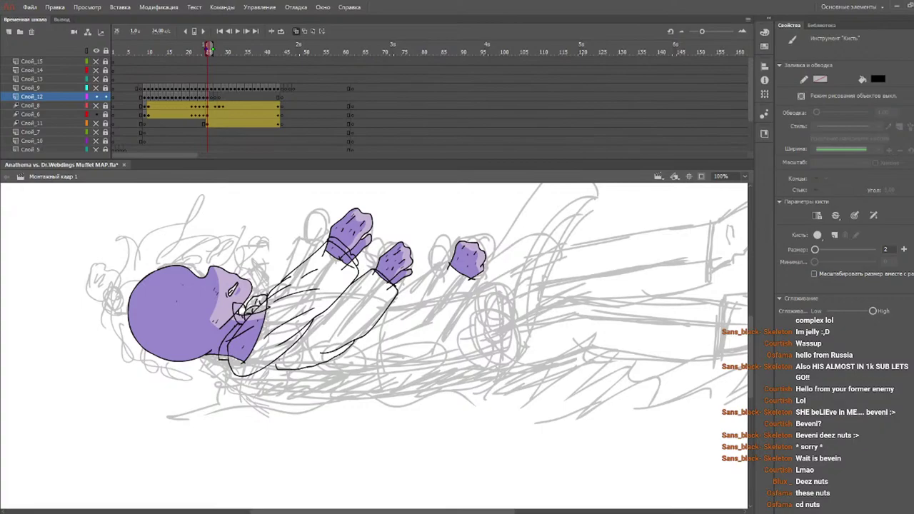
{"action": "mouse_move", "coordinate": [308, 344]}
{"action": "left_mouse_down"}
{"action": "mouse_move", "coordinate": [364, 315]}
{"action": "mouse_move", "coordinate": [344, 319]}
{"action": "left_mouse_up"}
{"action": "left_click_drag", "start_coordinate": [374, 264], "coordinate": [390, 282]}
{"action": "key", "text": "ctrl+z"}
{"action": "key", "text": "ctrl+z"}
- Ink the third sleeve from the torso to the third hand, with its fold lines and wrist cuff
{"action": "left_click_drag", "start_coordinate": [384, 322], "coordinate": [438, 289]}
{"action": "mouse_move", "coordinate": [455, 270]}
{"action": "left_mouse_down"}
{"action": "mouse_move", "coordinate": [480, 279]}
{"action": "mouse_move", "coordinate": [427, 323]}
{"action": "left_mouse_up"}
{"action": "key", "text": "ctrl+z"}
{"action": "key", "text": "ctrl+z"}
{"action": "key", "text": "ctrl+z"}
{"action": "mouse_move", "coordinate": [446, 260]}
{"action": "left_mouse_down"}
{"action": "mouse_move", "coordinate": [408, 324]}
{"action": "mouse_move", "coordinate": [406, 311]}
{"action": "mouse_move", "coordinate": [389, 323]}
{"action": "left_mouse_up"}
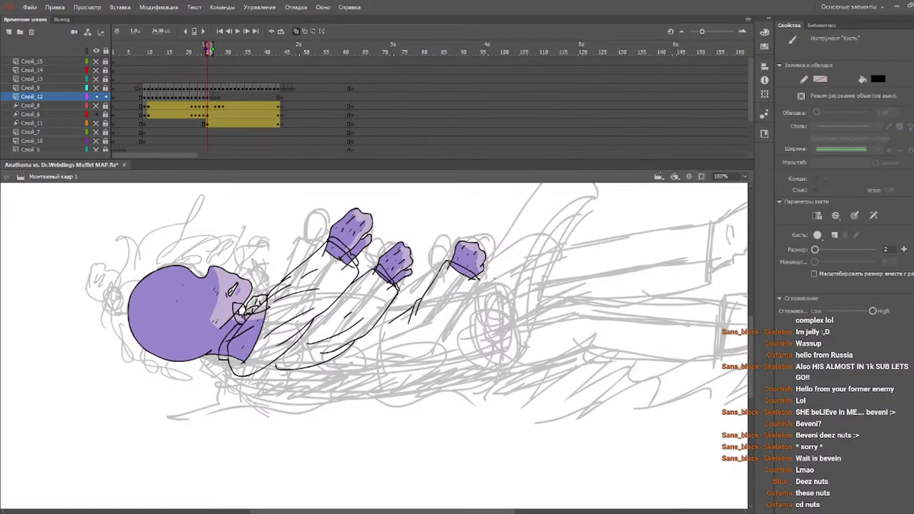
{"action": "mouse_move", "coordinate": [477, 279]}
{"action": "left_mouse_down"}
{"action": "mouse_move", "coordinate": [445, 335]}
{"action": "mouse_move", "coordinate": [413, 358]}
{"action": "mouse_move", "coordinate": [341, 370]}
{"action": "left_mouse_up"}
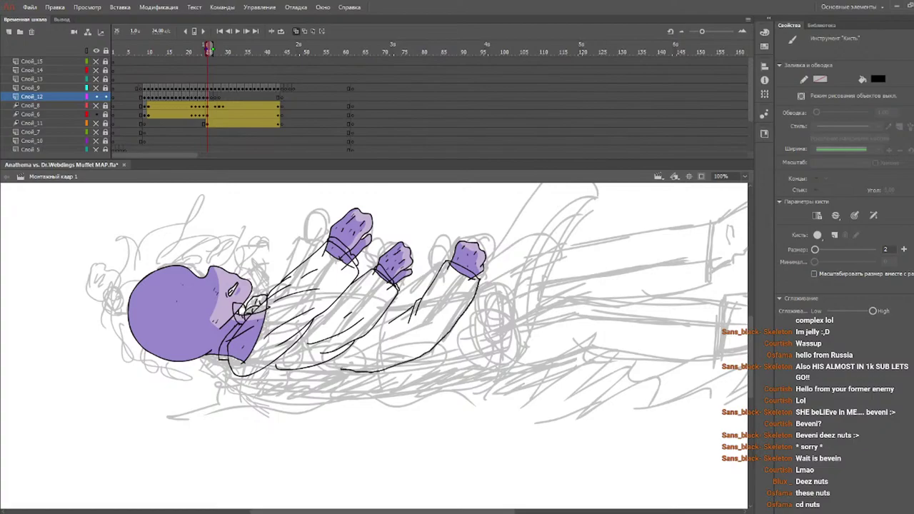
{"action": "mouse_move", "coordinate": [431, 299]}
{"action": "left_mouse_down"}
{"action": "mouse_move", "coordinate": [422, 331]}
{"action": "mouse_move", "coordinate": [438, 326]}
{"action": "left_mouse_up"}
{"action": "mouse_move", "coordinate": [451, 256]}
{"action": "left_mouse_down"}
{"action": "mouse_move", "coordinate": [479, 270]}
{"action": "mouse_move", "coordinate": [477, 279]}
{"action": "left_mouse_up"}
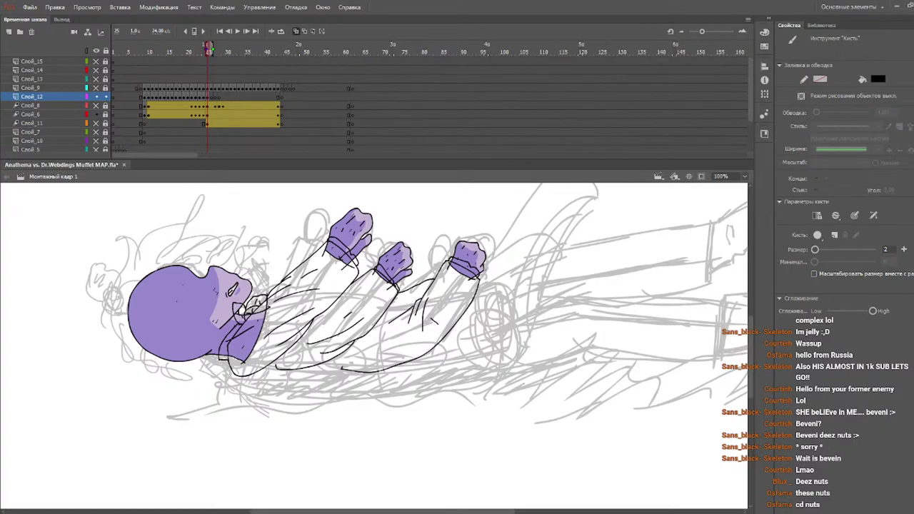
- Ink the coat's long lower edge from the shoulder around into the upturned coattail and back to the third sleeve
{"action": "mouse_move", "coordinate": [480, 276]}
{"action": "left_mouse_down"}
{"action": "mouse_move", "coordinate": [558, 250]}
{"action": "mouse_move", "coordinate": [511, 357]}
{"action": "mouse_move", "coordinate": [451, 393]}
{"action": "mouse_move", "coordinate": [239, 393]}
{"action": "mouse_move", "coordinate": [221, 384]}
{"action": "mouse_move", "coordinate": [229, 374]}
{"action": "mouse_move", "coordinate": [264, 392]}
{"action": "mouse_move", "coordinate": [311, 388]}
{"action": "left_mouse_up"}
{"action": "key", "text": "ctrl+z"}
{"action": "key", "text": "ctrl+z"}
{"action": "mouse_move", "coordinate": [239, 372]}
{"action": "left_mouse_down"}
{"action": "mouse_move", "coordinate": [287, 389]}
{"action": "mouse_move", "coordinate": [338, 390]}
{"action": "mouse_move", "coordinate": [497, 358]}
{"action": "mouse_move", "coordinate": [516, 345]}
{"action": "mouse_move", "coordinate": [530, 275]}
{"action": "mouse_move", "coordinate": [579, 232]}
{"action": "mouse_move", "coordinate": [587, 239]}
{"action": "mouse_move", "coordinate": [544, 216]}
{"action": "mouse_move", "coordinate": [506, 244]}
{"action": "mouse_move", "coordinate": [478, 278]}
{"action": "left_mouse_up"}
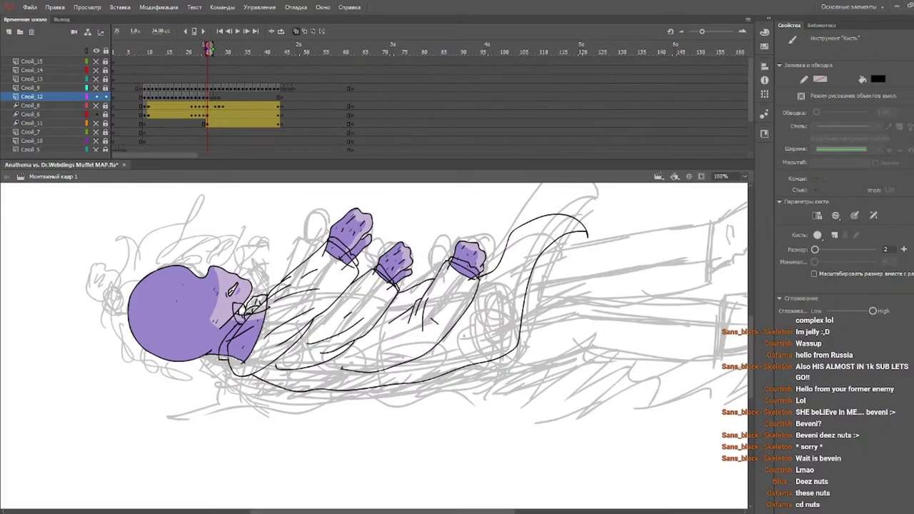
- Draw a four-sided pocket on the coat near the hip and add fold lines in the coattail
{"action": "mouse_move", "coordinate": [454, 348]}
{"action": "left_mouse_down"}
{"action": "mouse_move", "coordinate": [477, 316]}
{"action": "mouse_move", "coordinate": [500, 319]}
{"action": "mouse_move", "coordinate": [494, 344]}
{"action": "mouse_move", "coordinate": [464, 347]}
{"action": "left_mouse_up"}
{"action": "left_click_drag", "start_coordinate": [497, 293], "coordinate": [529, 242]}
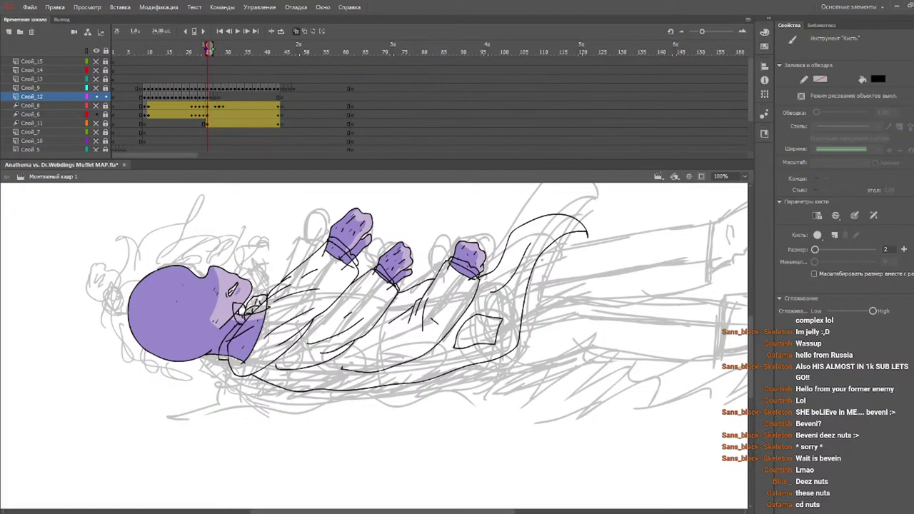
{"action": "left_click_drag", "start_coordinate": [514, 279], "coordinate": [519, 268]}
- Show Слой_11 with the shoes and ink the outline of the lower leg from the coat to its shoe
{"action": "scroll", "coordinate": [435, 500], "scroll_direction": "right", "scroll_amount": 5}
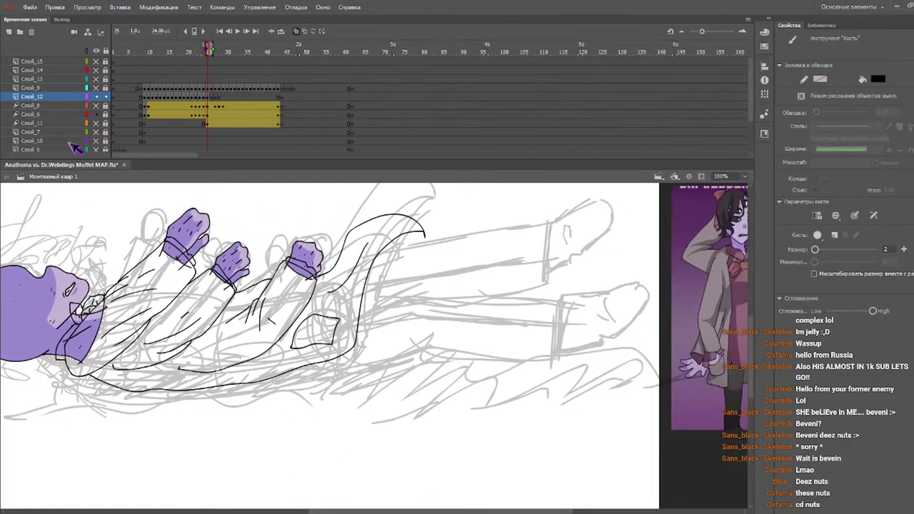
{"action": "left_click", "coordinate": [97, 123]}
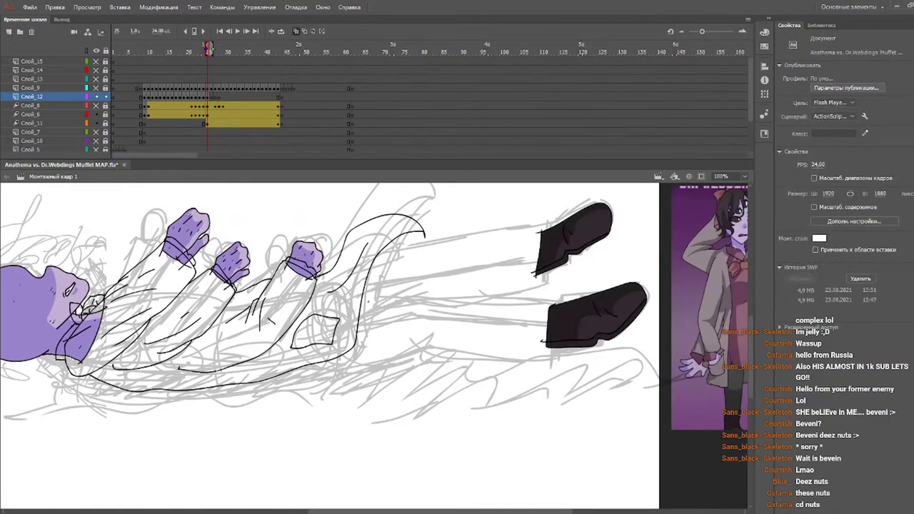
{"action": "mouse_move", "coordinate": [360, 302]}
{"action": "left_mouse_down"}
{"action": "mouse_move", "coordinate": [400, 284]}
{"action": "mouse_move", "coordinate": [550, 308]}
{"action": "left_mouse_up"}
{"action": "key", "text": "ctrl+z"}
{"action": "mouse_move", "coordinate": [361, 298]}
{"action": "left_mouse_down"}
{"action": "mouse_move", "coordinate": [390, 287]}
{"action": "mouse_move", "coordinate": [552, 297]}
{"action": "mouse_move", "coordinate": [547, 357]}
{"action": "mouse_move", "coordinate": [499, 359]}
{"action": "mouse_move", "coordinate": [400, 338]}
{"action": "left_mouse_up"}
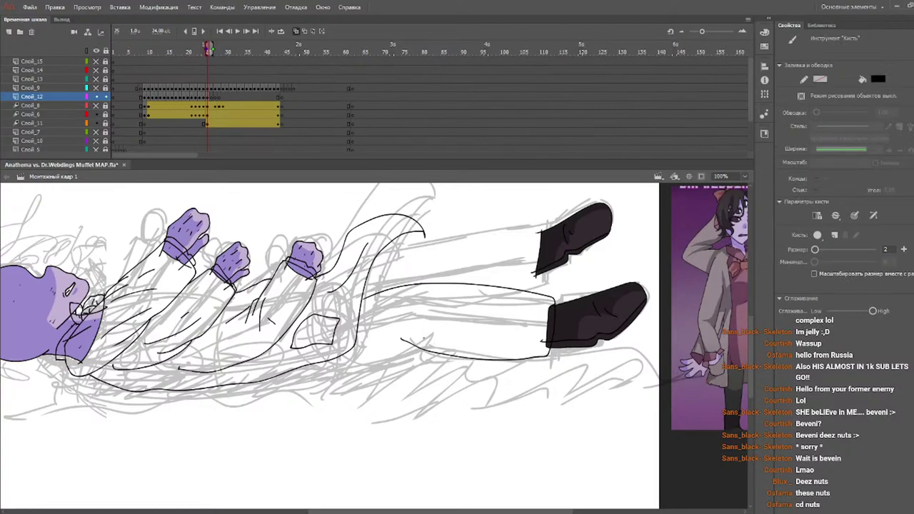
{"action": "key", "text": "ctrl+z"}
{"action": "key", "text": "ctrl+z"}
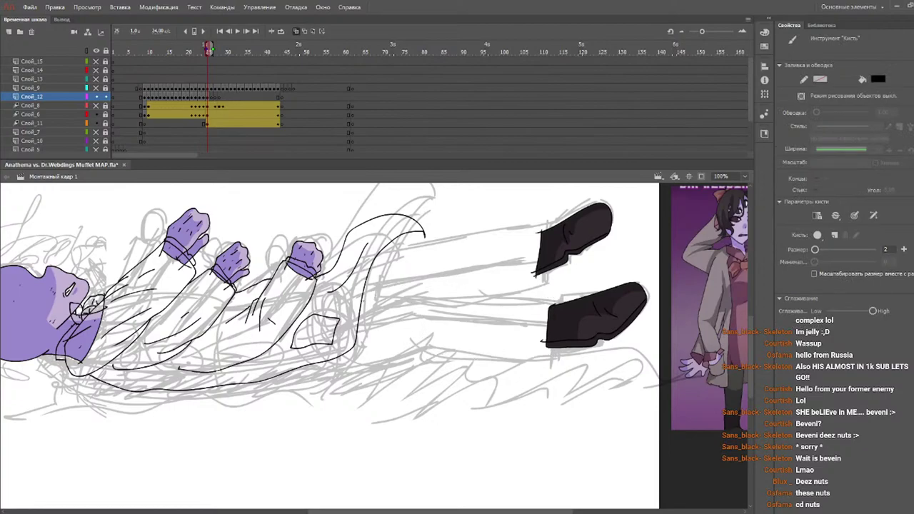
{"action": "mouse_move", "coordinate": [364, 300]}
{"action": "left_mouse_down"}
{"action": "mouse_move", "coordinate": [390, 283]}
{"action": "mouse_move", "coordinate": [530, 292]}
{"action": "mouse_move", "coordinate": [554, 303]}
{"action": "mouse_move", "coordinate": [554, 340]}
{"action": "mouse_move", "coordinate": [528, 353]}
{"action": "mouse_move", "coordinate": [426, 331]}
{"action": "mouse_move", "coordinate": [399, 340]}
{"action": "left_mouse_up"}
{"action": "key", "text": "ctrl+z"}
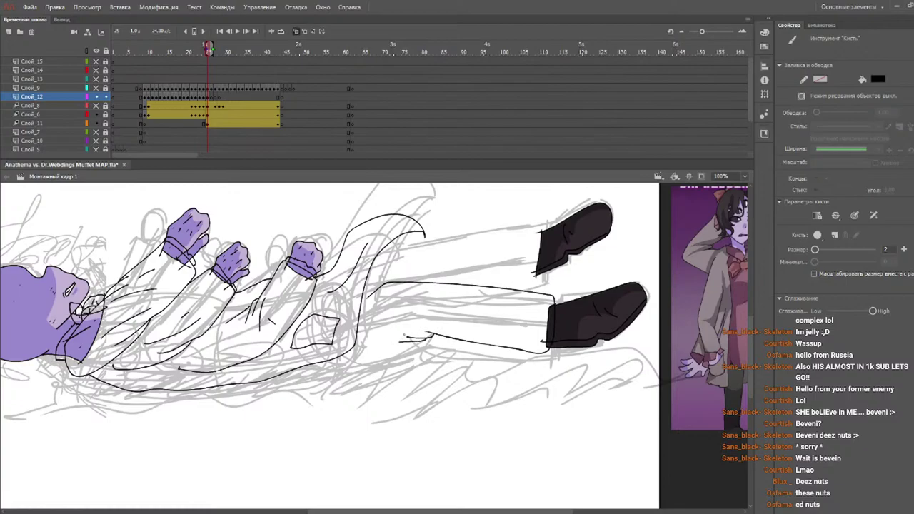
- Ink the underside of the thigh between the coat's edge and the lower leg, with short fold lines at the knee
{"action": "left_click_drag", "start_coordinate": [347, 353], "coordinate": [411, 343]}
{"action": "key", "text": "ctrl+z"}
{"action": "left_click_drag", "start_coordinate": [352, 347], "coordinate": [414, 342]}
{"action": "key", "text": "ctrl+z"}
{"action": "mouse_move", "coordinate": [352, 349]}
{"action": "left_mouse_down"}
{"action": "mouse_move", "coordinate": [418, 339]}
{"action": "mouse_move", "coordinate": [352, 352]}
{"action": "mouse_move", "coordinate": [354, 362]}
{"action": "mouse_move", "coordinate": [365, 349]}
{"action": "mouse_move", "coordinate": [404, 347]}
{"action": "mouse_move", "coordinate": [433, 331]}
{"action": "mouse_move", "coordinate": [354, 352]}
{"action": "mouse_move", "coordinate": [414, 342]}
{"action": "mouse_move", "coordinate": [423, 327]}
{"action": "left_mouse_up"}
{"action": "key", "text": "ctrl+z"}
{"action": "key", "text": "ctrl+z"}
{"action": "key", "text": "ctrl+z"}
{"action": "key", "text": "ctrl+z"}
{"action": "key", "text": "ctrl+z"}
{"action": "key", "text": "ctrl+z"}
{"action": "key", "text": "ctrl+z"}
{"action": "key", "text": "ctrl+z"}
{"action": "key", "text": "ctrl+z"}
{"action": "key", "text": "ctrl+z"}
{"action": "key", "text": "ctrl+z"}
- Ink the outline of the upper leg from the coattail to its shoe and back to the lower leg
{"action": "left_click_drag", "start_coordinate": [378, 254], "coordinate": [537, 224]}
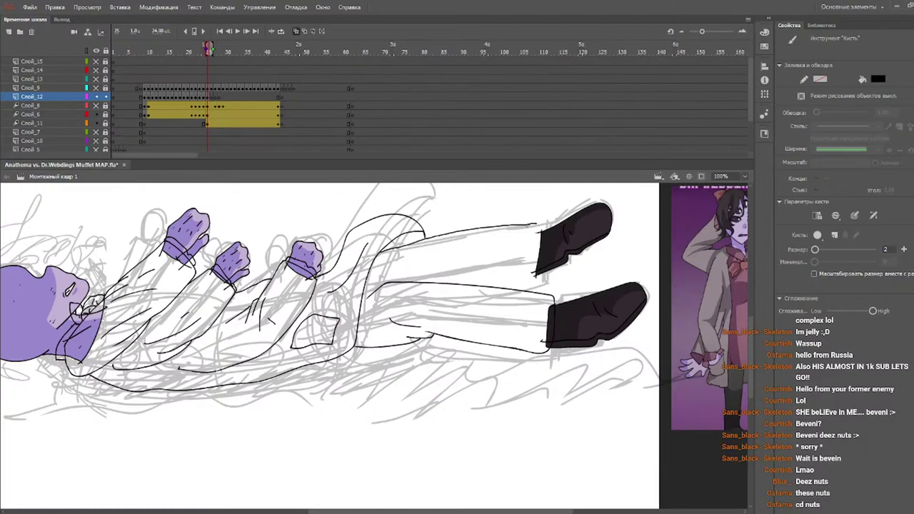
{"action": "key", "text": "ctrl+z"}
{"action": "left_click_drag", "start_coordinate": [379, 253], "coordinate": [559, 214]}
{"action": "key", "text": "ctrl+z"}
{"action": "mouse_move", "coordinate": [378, 254]}
{"action": "left_mouse_down"}
{"action": "mouse_move", "coordinate": [542, 224]}
{"action": "mouse_move", "coordinate": [536, 282]}
{"action": "mouse_move", "coordinate": [476, 285]}
{"action": "left_mouse_up"}
{"action": "key", "text": "ctrl+z"}
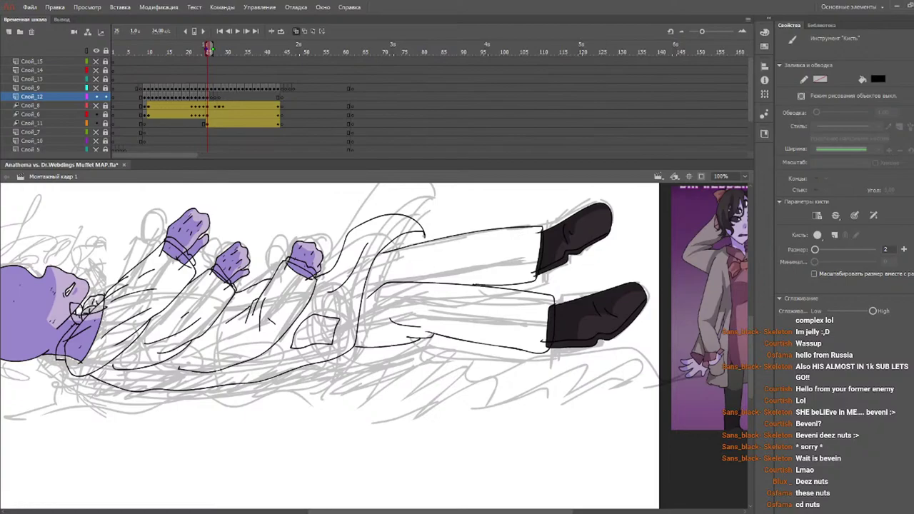
- Draw the inner fold lines under the curled tip of the coattail
{"action": "left_click_drag", "start_coordinate": [424, 233], "coordinate": [394, 250]}
{"action": "key", "text": "ctrl+z"}
{"action": "mouse_move", "coordinate": [414, 241]}
{"action": "left_mouse_down"}
{"action": "mouse_move", "coordinate": [393, 253]}
{"action": "mouse_move", "coordinate": [408, 238]}
{"action": "mouse_move", "coordinate": [411, 247]}
{"action": "mouse_move", "coordinate": [394, 250]}
{"action": "mouse_move", "coordinate": [416, 243]}
{"action": "mouse_move", "coordinate": [399, 239]}
{"action": "mouse_move", "coordinate": [412, 239]}
{"action": "mouse_move", "coordinate": [400, 248]}
{"action": "left_mouse_up"}
{"action": "key", "text": "ctrl+z"}
{"action": "key", "text": "ctrl+z"}
{"action": "key", "text": "ctrl+z"}
{"action": "key", "text": "ctrl+z"}
- Move to frame 26 and extend the onion skin range back to frame 25
{"action": "left_click_drag", "start_coordinate": [534, 511], "coordinate": [478, 510]}
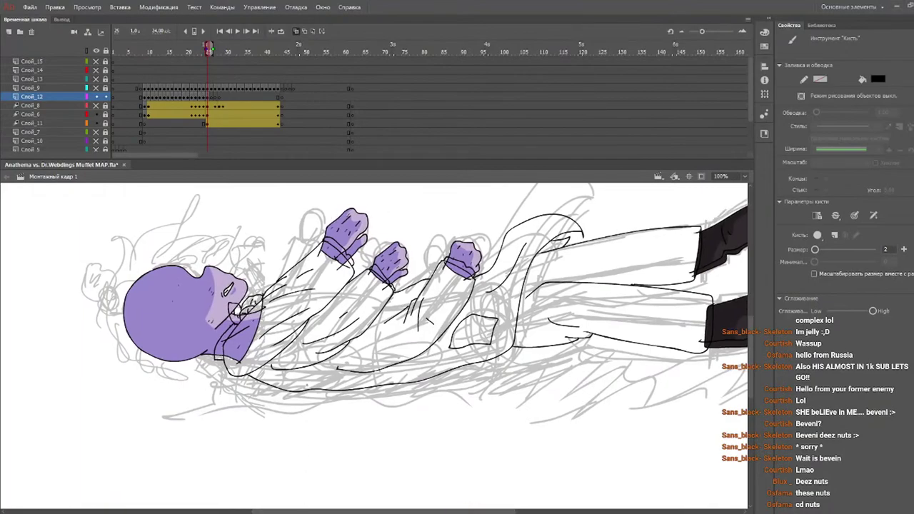
{"action": "key", "text": "period"}
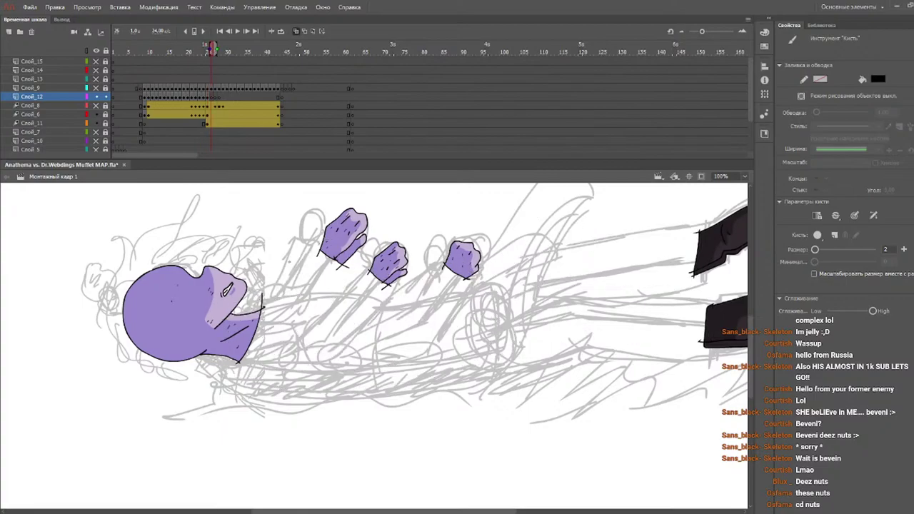
{"action": "left_click", "coordinate": [210, 49]}
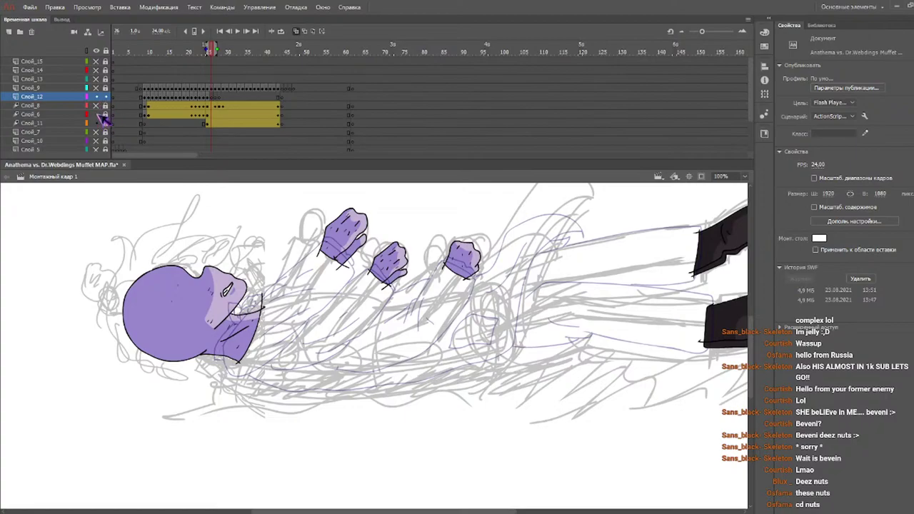
- Hide Слой_6, Слой_11 and the rough sketch on Слой_4
{"action": "left_click", "coordinate": [98, 115]}
{"action": "left_click", "coordinate": [97, 124]}
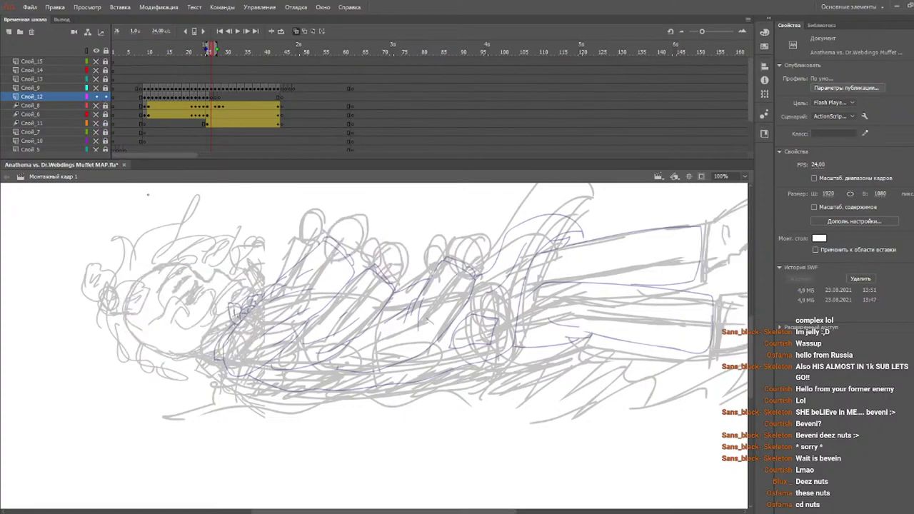
{"action": "scroll", "coordinate": [758, 100], "scroll_direction": "down", "scroll_amount": 3}
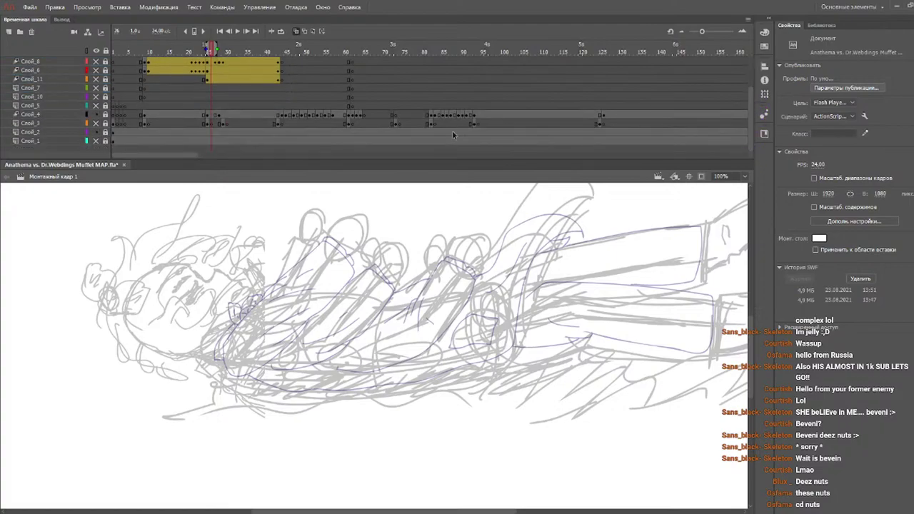
{"action": "left_click", "coordinate": [96, 115]}
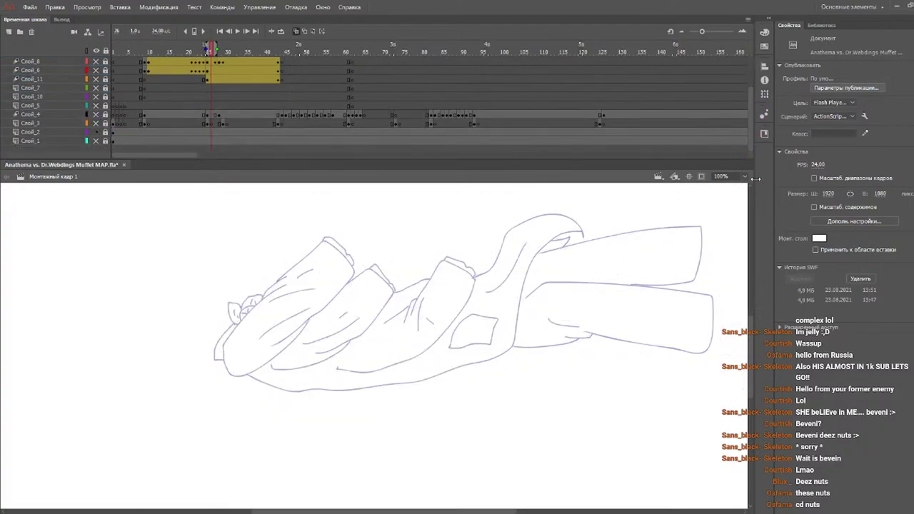
{"action": "scroll", "coordinate": [757, 132], "scroll_direction": "up", "scroll_amount": 3}
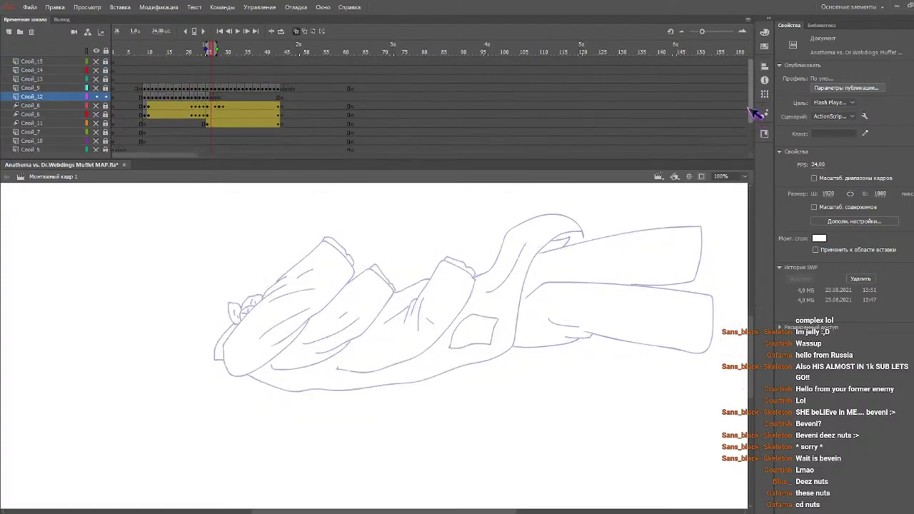
- Show Слой_8, Слой_6 and Слой_11, toggling Слой_9 on and off again
{"action": "left_click", "coordinate": [96, 105]}
{"action": "left_click", "coordinate": [97, 114]}
{"action": "left_click", "coordinate": [96, 88]}
{"action": "left_click", "coordinate": [96, 88]}
{"action": "left_click", "coordinate": [96, 123]}
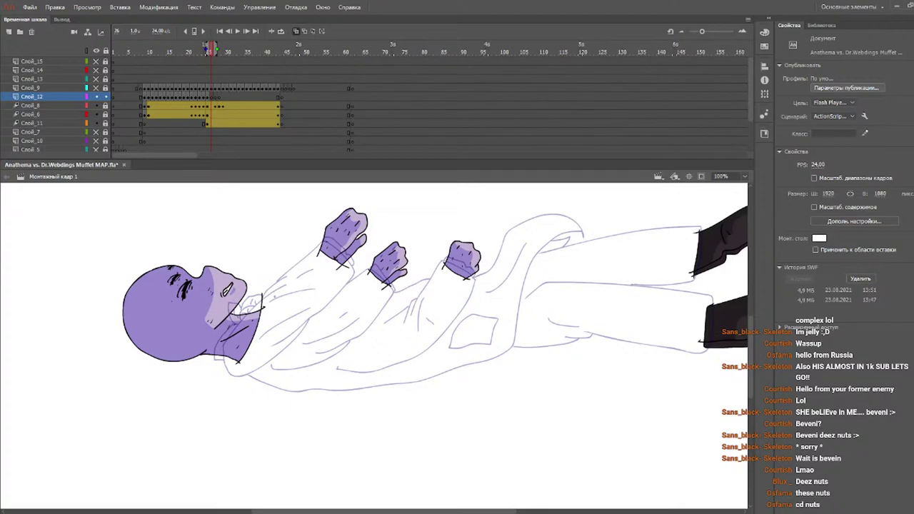
- Trace the first sleeve's rounded shoulder curve on frame 26 over the onion-skinned outline
{"action": "mouse_move", "coordinate": [285, 284]}
{"action": "left_mouse_down"}
{"action": "mouse_move", "coordinate": [247, 315]}
{"action": "mouse_move", "coordinate": [229, 345]}
{"action": "left_mouse_up"}
{"action": "key", "text": "ctrl+z"}
{"action": "mouse_move", "coordinate": [285, 285]}
{"action": "left_mouse_down"}
{"action": "mouse_move", "coordinate": [240, 320]}
{"action": "mouse_move", "coordinate": [225, 347]}
{"action": "mouse_move", "coordinate": [227, 370]}
{"action": "mouse_move", "coordinate": [241, 376]}
{"action": "mouse_move", "coordinate": [303, 326]}
{"action": "left_mouse_up"}
{"action": "key", "text": "ctrl+z"}
{"action": "key", "text": "ctrl+z"}
{"action": "mouse_move", "coordinate": [283, 287]}
{"action": "left_mouse_down"}
{"action": "mouse_move", "coordinate": [229, 340]}
{"action": "mouse_move", "coordinate": [224, 366]}
{"action": "mouse_move", "coordinate": [234, 376]}
{"action": "left_mouse_up"}
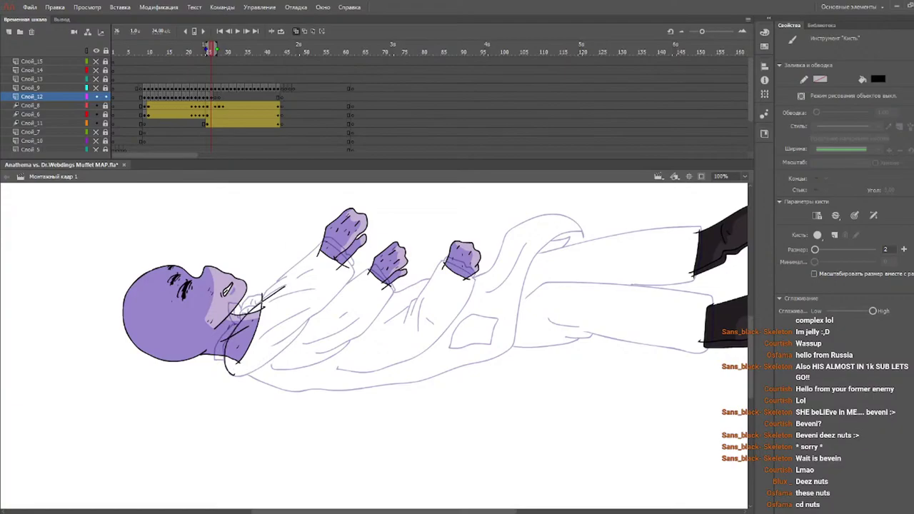
{"action": "left_click_drag", "start_coordinate": [267, 291], "coordinate": [261, 309]}
{"action": "key", "text": "ctrl+z"}
- Trace the first sleeve's upper edge, wrist end and underside back to the shoulder on frame 26
{"action": "left_click_drag", "start_coordinate": [301, 270], "coordinate": [262, 296]}
{"action": "key", "text": "ctrl+z"}
{"action": "left_click_drag", "start_coordinate": [259, 302], "coordinate": [328, 238]}
{"action": "key", "text": "ctrl+z"}
{"action": "mouse_move", "coordinate": [275, 284]}
{"action": "left_mouse_down"}
{"action": "mouse_move", "coordinate": [320, 241]}
{"action": "mouse_move", "coordinate": [352, 267]}
{"action": "mouse_move", "coordinate": [352, 280]}
{"action": "mouse_move", "coordinate": [331, 302]}
{"action": "mouse_move", "coordinate": [272, 345]}
{"action": "left_mouse_up"}
{"action": "mouse_move", "coordinate": [310, 319]}
{"action": "left_mouse_down"}
{"action": "mouse_move", "coordinate": [287, 350]}
{"action": "mouse_move", "coordinate": [238, 375]}
{"action": "left_mouse_up"}
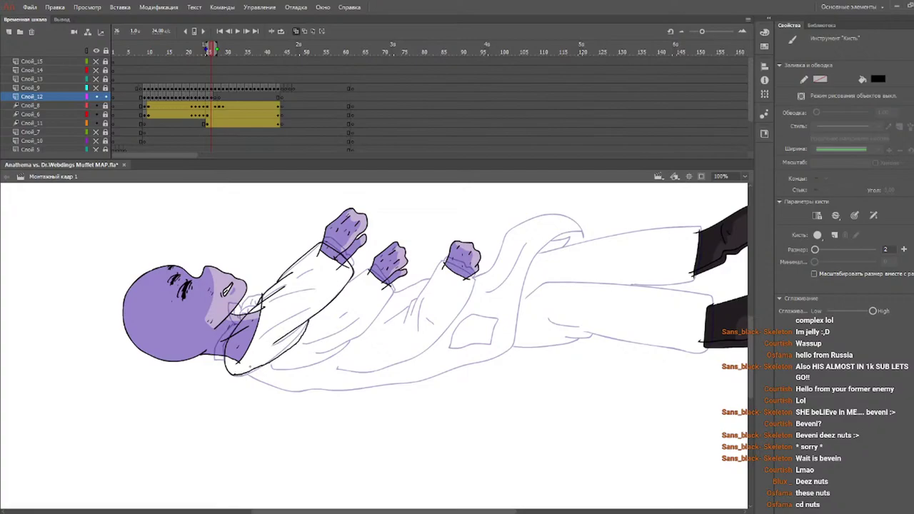
- Clean up the first sleeve's shoulder end on frame 26, redraw its underside and add fold lines along the sleeve
{"action": "key", "text": "e"}
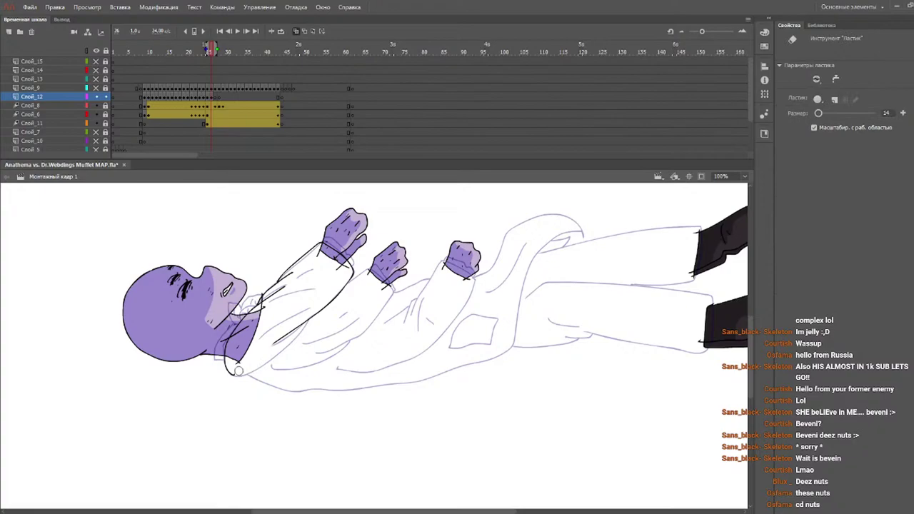
{"action": "key", "text": "b"}
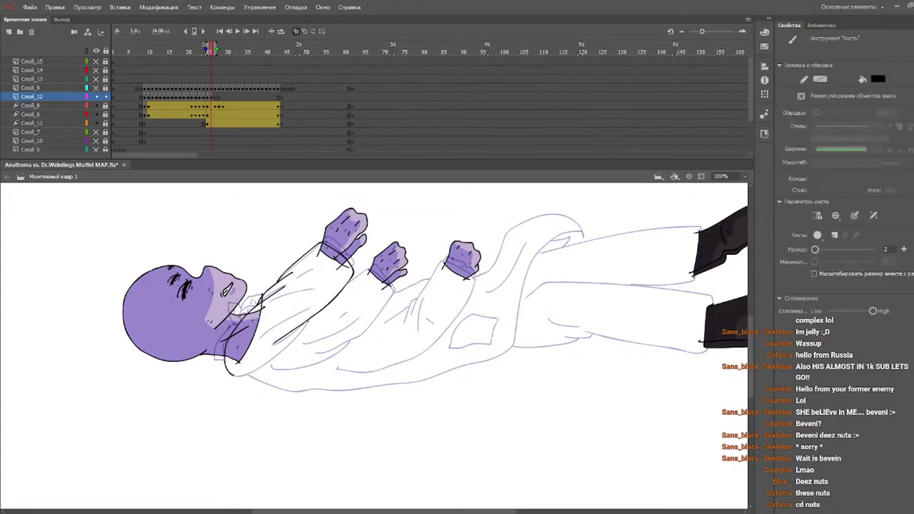
{"action": "left_click_drag", "start_coordinate": [309, 320], "coordinate": [269, 359]}
{"action": "key", "text": "ctrl+z"}
{"action": "mouse_move", "coordinate": [308, 322]}
{"action": "left_mouse_down"}
{"action": "mouse_move", "coordinate": [283, 350]}
{"action": "mouse_move", "coordinate": [237, 375]}
{"action": "left_mouse_up"}
{"action": "mouse_move", "coordinate": [269, 318]}
{"action": "left_mouse_down"}
{"action": "mouse_move", "coordinate": [313, 297]}
{"action": "mouse_move", "coordinate": [299, 277]}
{"action": "mouse_move", "coordinate": [325, 270]}
{"action": "left_mouse_up"}
{"action": "key", "text": "ctrl+z"}
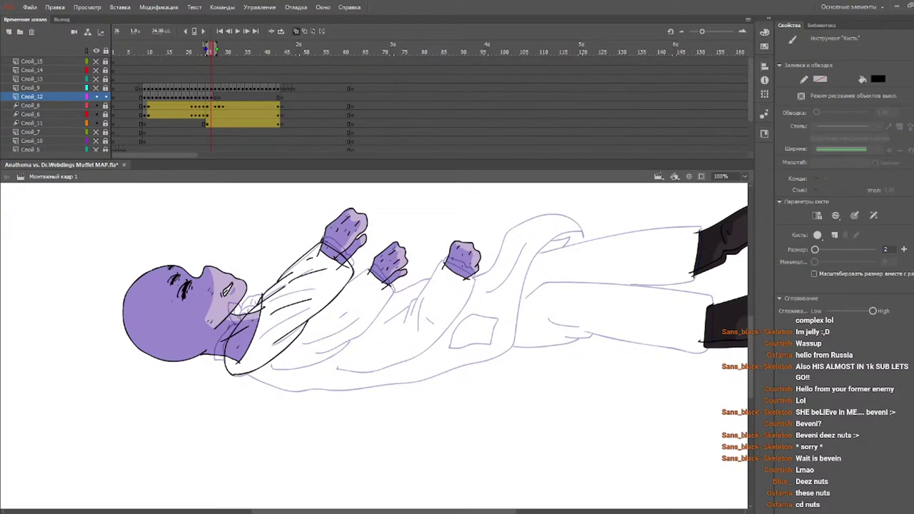
- Ink the first sleeve's cuff around the wrist on frame 26, undoing the strokes that miss
{"action": "key", "text": "ctrl+z"}
{"action": "mouse_move", "coordinate": [321, 238]}
{"action": "left_mouse_down"}
{"action": "mouse_move", "coordinate": [338, 255]}
{"action": "mouse_move", "coordinate": [319, 244]}
{"action": "mouse_move", "coordinate": [343, 244]}
{"action": "mouse_move", "coordinate": [320, 250]}
{"action": "mouse_move", "coordinate": [341, 243]}
{"action": "mouse_move", "coordinate": [351, 259]}
{"action": "left_mouse_up"}
{"action": "key", "text": "ctrl+z"}
{"action": "key", "text": "ctrl+z"}
{"action": "key", "text": "ctrl+z"}
{"action": "key", "text": "ctrl+z"}
{"action": "key", "text": "ctrl+z"}
- Trace the second sleeve's outline and cuff on frame 26, from the wrist down to the curved underside
{"action": "mouse_move", "coordinate": [347, 268]}
{"action": "left_mouse_down"}
{"action": "mouse_move", "coordinate": [367, 284]}
{"action": "mouse_move", "coordinate": [386, 280]}
{"action": "mouse_move", "coordinate": [393, 297]}
{"action": "mouse_move", "coordinate": [360, 341]}
{"action": "left_mouse_up"}
{"action": "key", "text": "ctrl+z"}
{"action": "key", "text": "ctrl+z"}
{"action": "key", "text": "ctrl+z"}
{"action": "mouse_move", "coordinate": [347, 285]}
{"action": "left_mouse_down"}
{"action": "mouse_move", "coordinate": [371, 268]}
{"action": "mouse_move", "coordinate": [392, 298]}
{"action": "mouse_move", "coordinate": [361, 331]}
{"action": "mouse_move", "coordinate": [280, 369]}
{"action": "left_mouse_up"}
{"action": "key", "text": "ctrl+z"}
{"action": "left_click_drag", "start_coordinate": [351, 340], "coordinate": [272, 367]}
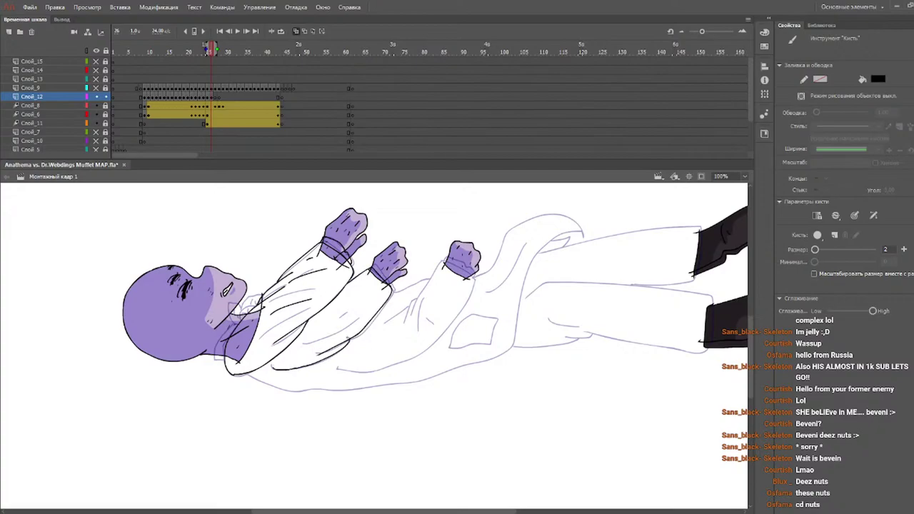
- Erase the stray ink at the second sleeve's elbow on frame 26 and add short fold lines inside it
{"action": "key", "text": "e"}
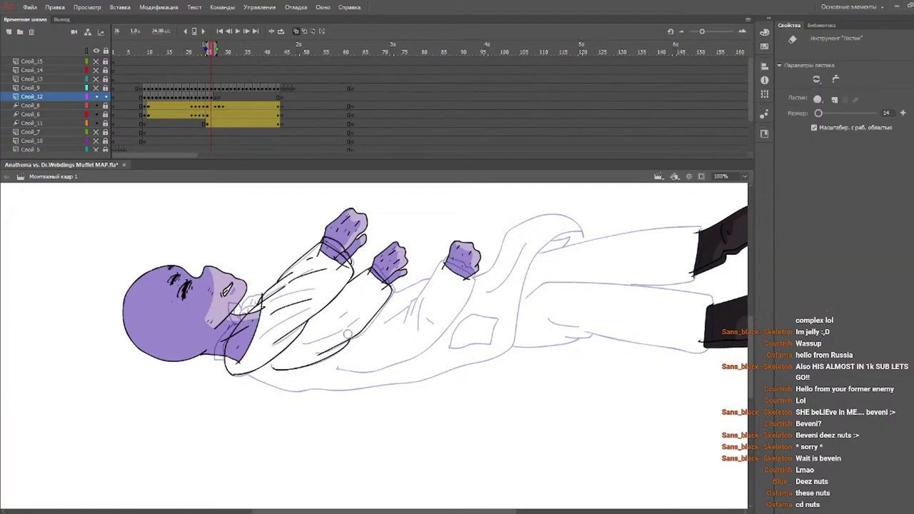
{"action": "key", "text": "b"}
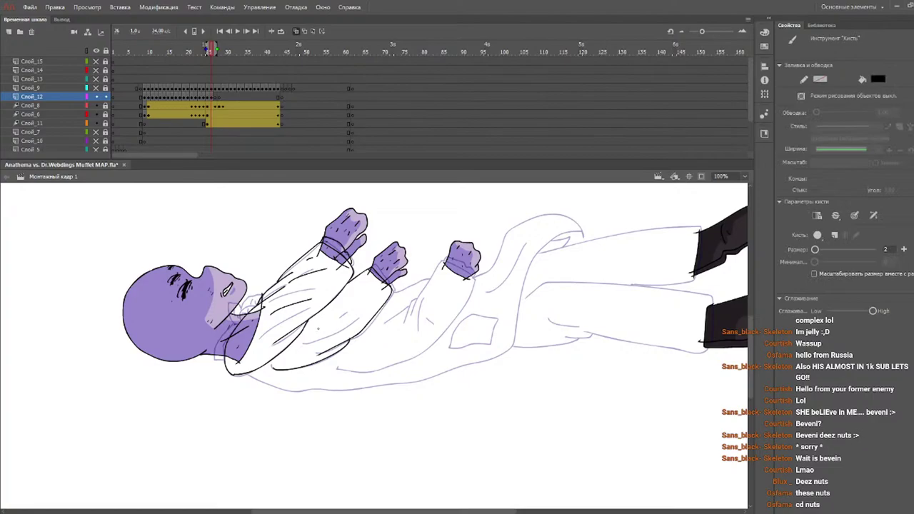
{"action": "left_click_drag", "start_coordinate": [314, 332], "coordinate": [362, 308]}
- Trace the third sleeve's underside, upper edge and elbow folds on frame 26
{"action": "mouse_move", "coordinate": [441, 258]}
{"action": "left_mouse_down"}
{"action": "mouse_move", "coordinate": [479, 278]}
{"action": "mouse_move", "coordinate": [444, 330]}
{"action": "mouse_move", "coordinate": [397, 364]}
{"action": "mouse_move", "coordinate": [332, 369]}
{"action": "left_mouse_up"}
{"action": "left_click_drag", "start_coordinate": [444, 262], "coordinate": [409, 314]}
{"action": "key", "text": "ctrl+z"}
{"action": "left_click_drag", "start_coordinate": [444, 261], "coordinate": [406, 326]}
{"action": "key", "text": "ctrl+z"}
{"action": "left_click_drag", "start_coordinate": [444, 262], "coordinate": [413, 315]}
{"action": "key", "text": "ctrl+z"}
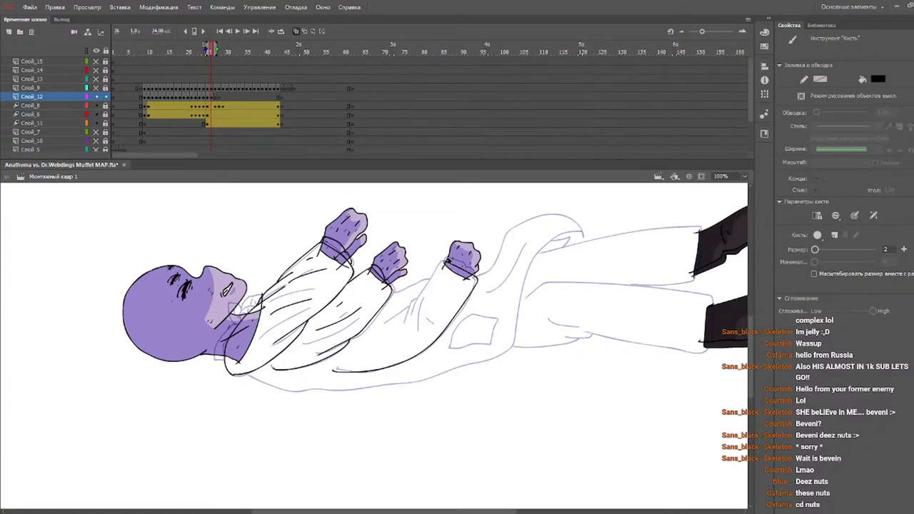
{"action": "mouse_move", "coordinate": [446, 261]}
{"action": "left_mouse_down"}
{"action": "mouse_move", "coordinate": [406, 325]}
{"action": "mouse_move", "coordinate": [403, 310]}
{"action": "mouse_move", "coordinate": [372, 332]}
{"action": "left_mouse_up"}
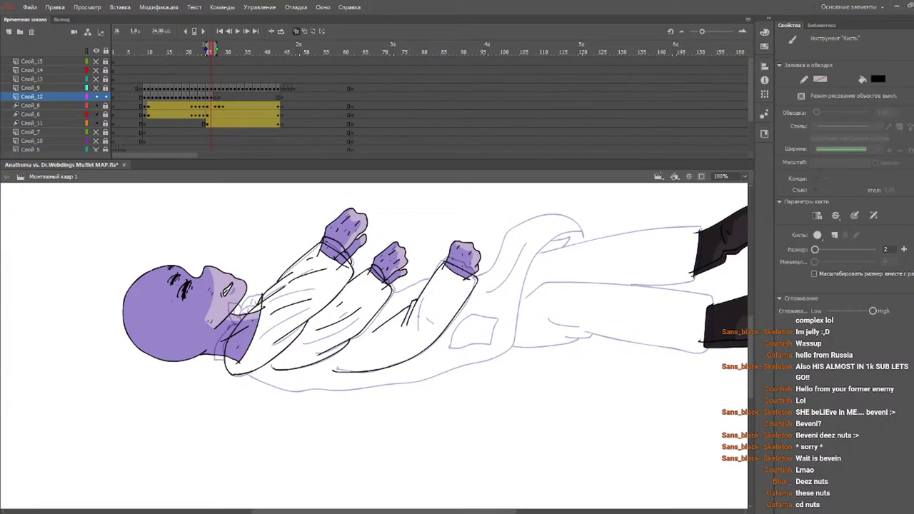
{"action": "mouse_move", "coordinate": [424, 307]}
{"action": "left_mouse_down"}
{"action": "mouse_move", "coordinate": [445, 323]}
{"action": "mouse_move", "coordinate": [437, 322]}
{"action": "mouse_move", "coordinate": [436, 294]}
{"action": "mouse_move", "coordinate": [412, 332]}
{"action": "left_mouse_up"}
{"action": "key", "text": "ctrl+z"}
- Ink the third cuff and the coat's pointed tail, back edge, pocket and tail folds on frame 26
{"action": "left_click_drag", "start_coordinate": [446, 256], "coordinate": [463, 261]}
{"action": "mouse_move", "coordinate": [477, 276]}
{"action": "left_mouse_down"}
{"action": "mouse_move", "coordinate": [517, 222]}
{"action": "mouse_move", "coordinate": [516, 203]}
{"action": "mouse_move", "coordinate": [527, 293]}
{"action": "mouse_move", "coordinate": [511, 346]}
{"action": "mouse_move", "coordinate": [474, 362]}
{"action": "mouse_move", "coordinate": [300, 390]}
{"action": "mouse_move", "coordinate": [246, 375]}
{"action": "left_mouse_up"}
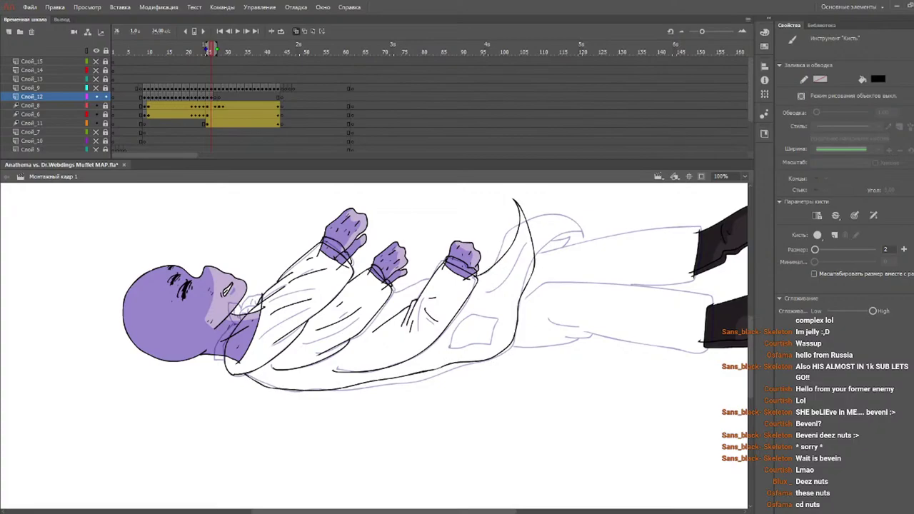
{"action": "mouse_move", "coordinate": [451, 345]}
{"action": "left_mouse_down"}
{"action": "mouse_move", "coordinate": [464, 318]}
{"action": "mouse_move", "coordinate": [481, 313]}
{"action": "mouse_move", "coordinate": [500, 323]}
{"action": "mouse_move", "coordinate": [484, 347]}
{"action": "mouse_move", "coordinate": [452, 348]}
{"action": "left_mouse_up"}
{"action": "mouse_move", "coordinate": [526, 266]}
{"action": "left_mouse_down"}
{"action": "mouse_move", "coordinate": [512, 286]}
{"action": "mouse_move", "coordinate": [483, 279]}
{"action": "left_mouse_up"}
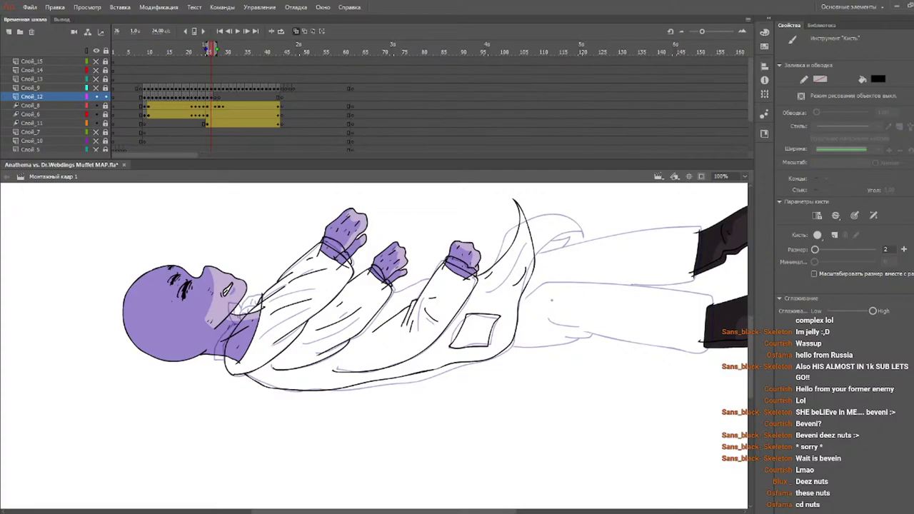
- Ink the collar and the coat's front edge between the second and third sleeves on frame 26
{"action": "left_click_drag", "start_coordinate": [372, 511], "coordinate": [362, 510]}
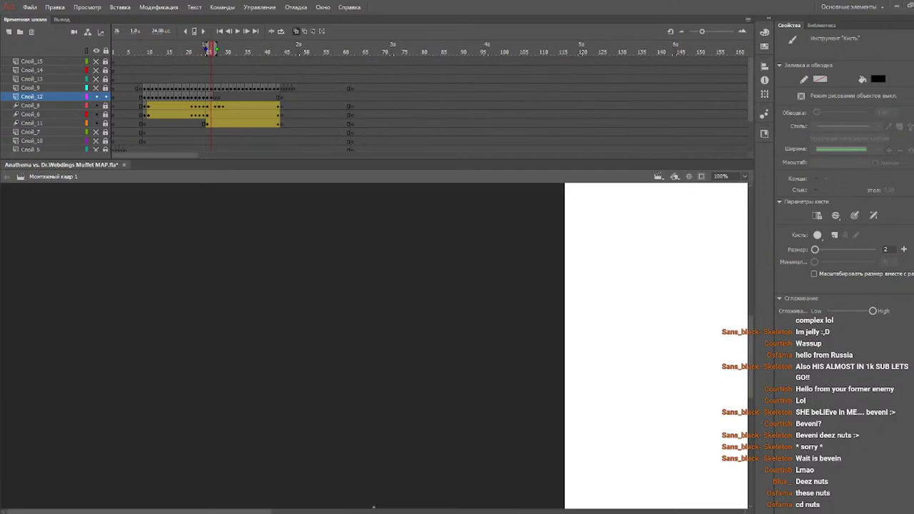
{"action": "mouse_move", "coordinate": [265, 508]}
{"action": "left_mouse_down"}
{"action": "mouse_move", "coordinate": [577, 481]}
{"action": "mouse_move", "coordinate": [565, 483]}
{"action": "left_mouse_up"}
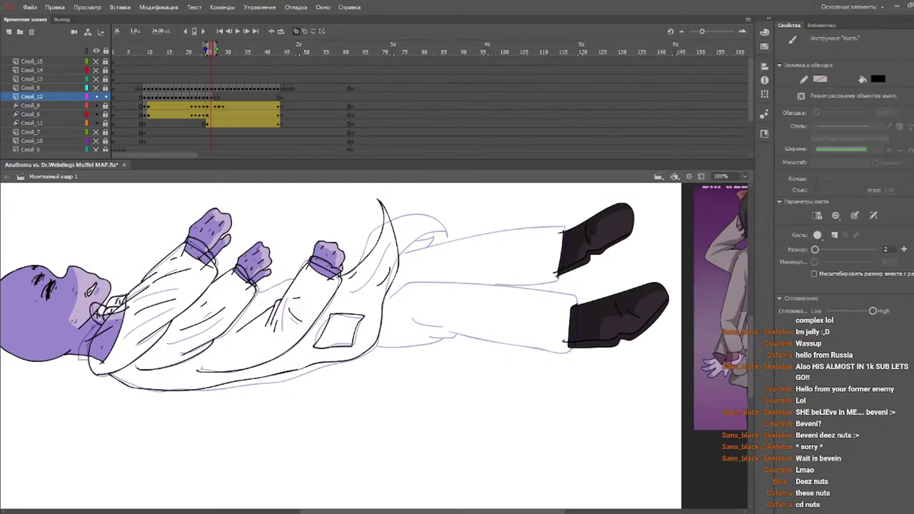
{"action": "left_click_drag", "start_coordinate": [256, 292], "coordinate": [287, 284]}
{"action": "key", "text": "ctrl+z"}
- Trace the nearer trouser leg from the coat to the shoe on frame 26, with its knee fold and underside
{"action": "mouse_move", "coordinate": [391, 296]}
{"action": "left_mouse_down"}
{"action": "mouse_move", "coordinate": [411, 281]}
{"action": "mouse_move", "coordinate": [530, 288]}
{"action": "mouse_move", "coordinate": [580, 299]}
{"action": "mouse_move", "coordinate": [577, 335]}
{"action": "mouse_move", "coordinate": [551, 352]}
{"action": "mouse_move", "coordinate": [415, 329]}
{"action": "mouse_move", "coordinate": [446, 328]}
{"action": "mouse_move", "coordinate": [417, 345]}
{"action": "mouse_move", "coordinate": [374, 346]}
{"action": "left_mouse_up"}
{"action": "key", "text": "ctrl+z"}
{"action": "key", "text": "ctrl+z"}
{"action": "key", "text": "ctrl+z"}
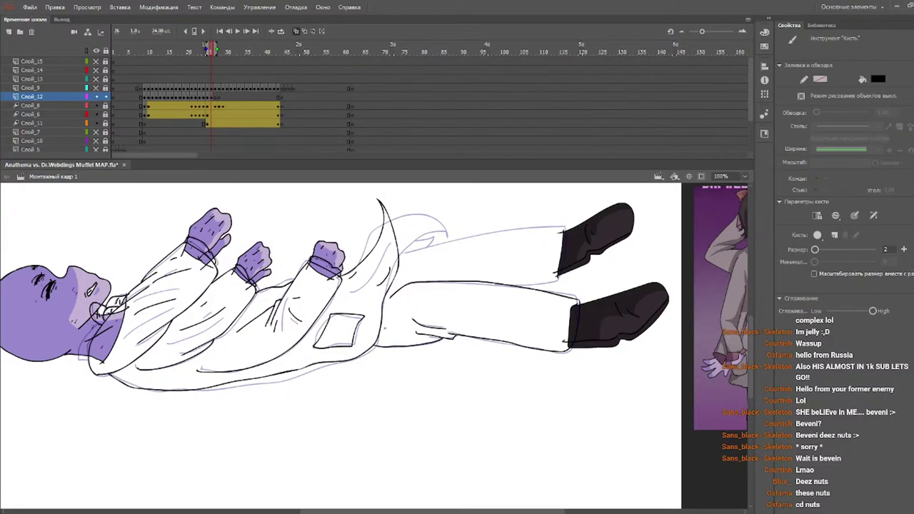
- Trace the farther trouser leg on frame 26, clean up where the legs overlap and add the second coat-tail flap
{"action": "mouse_move", "coordinate": [397, 252]}
{"action": "left_mouse_down"}
{"action": "mouse_move", "coordinate": [564, 222]}
{"action": "mouse_move", "coordinate": [558, 282]}
{"action": "mouse_move", "coordinate": [511, 288]}
{"action": "left_mouse_up"}
{"action": "key", "text": "e"}
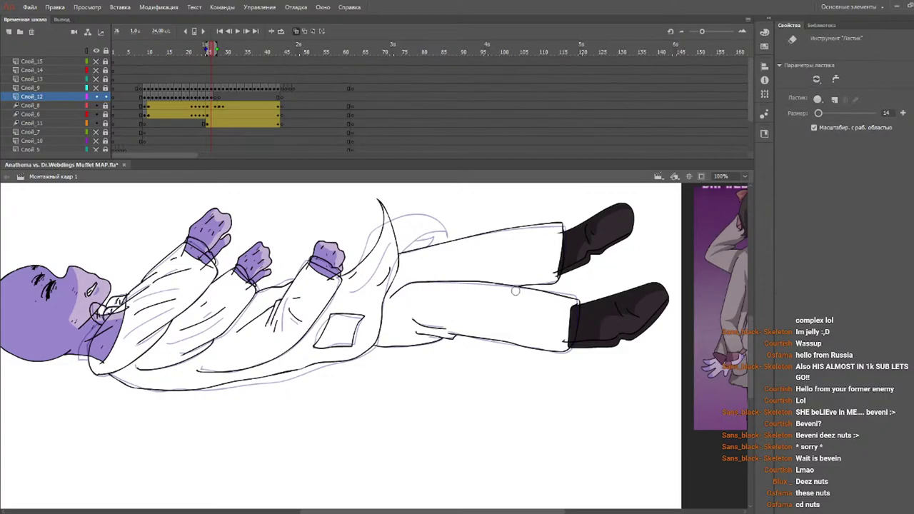
{"action": "key", "text": "b"}
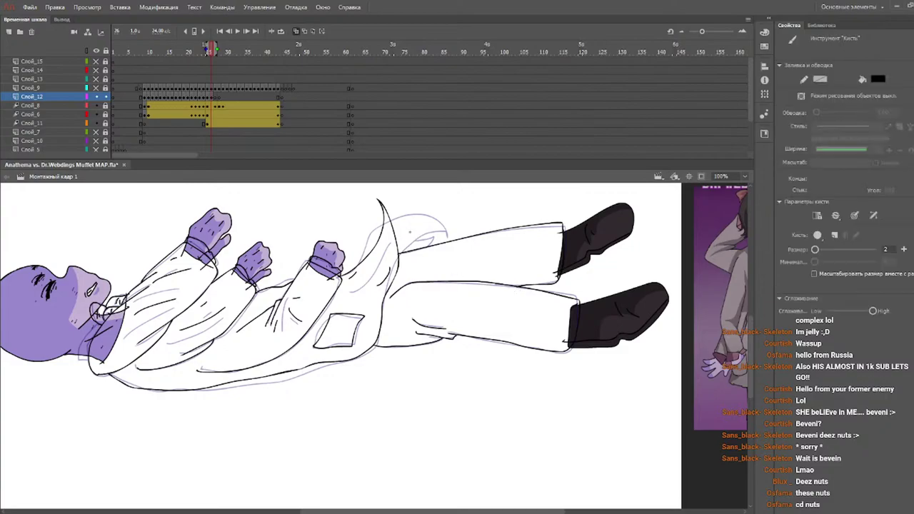
{"action": "left_click_drag", "start_coordinate": [427, 218], "coordinate": [408, 250]}
- Compare frames 26 and 27, and ink the collar's back edge behind the neck on frame 26
{"action": "mouse_move", "coordinate": [203, 47]}
{"action": "left_mouse_down"}
{"action": "mouse_move", "coordinate": [163, 56]}
{"action": "mouse_move", "coordinate": [214, 65]}
{"action": "mouse_move", "coordinate": [197, 66]}
{"action": "mouse_move", "coordinate": [212, 73]}
{"action": "mouse_move", "coordinate": [218, 67]}
{"action": "left_mouse_up"}
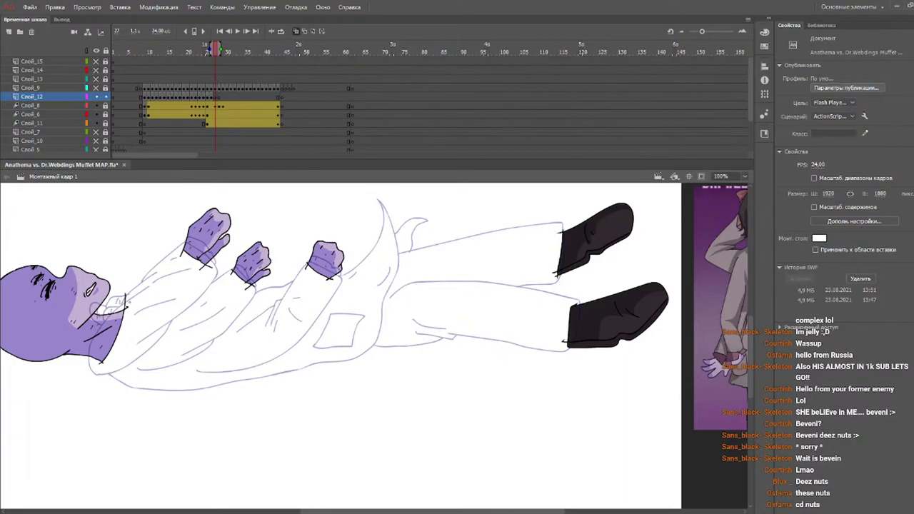
{"action": "left_click_drag", "start_coordinate": [213, 47], "coordinate": [212, 47]}
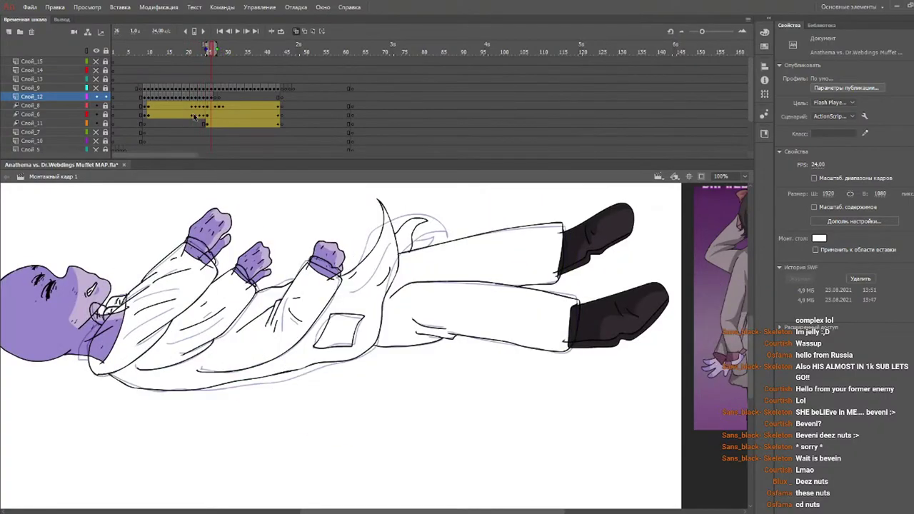
{"action": "left_click_drag", "start_coordinate": [99, 321], "coordinate": [85, 362]}
{"action": "key", "text": "b"}
{"action": "mouse_move", "coordinate": [87, 360]}
{"action": "left_mouse_down"}
{"action": "mouse_move", "coordinate": [79, 352]}
{"action": "mouse_move", "coordinate": [96, 327]}
{"action": "left_mouse_up"}
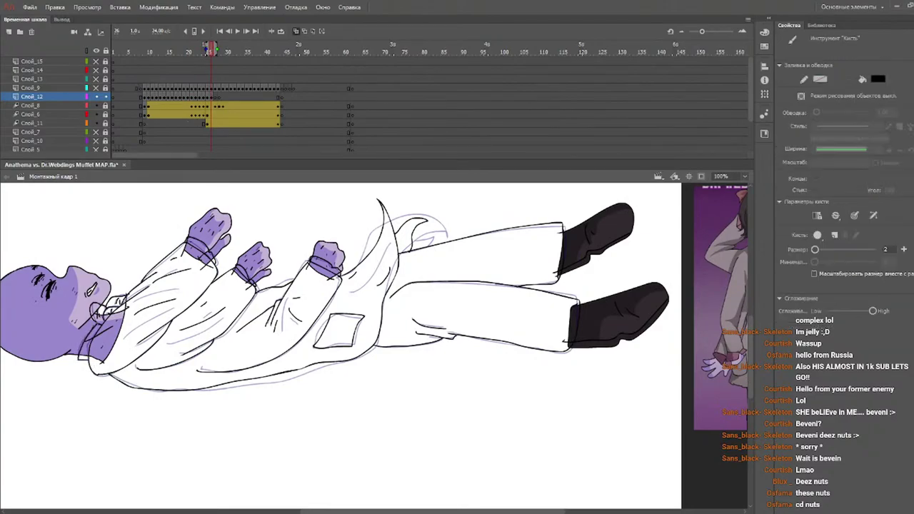
- Go to frame 27 and trace the first sleeve's outline from shoulder to wrist over the onion skin
{"action": "key", "text": "period"}
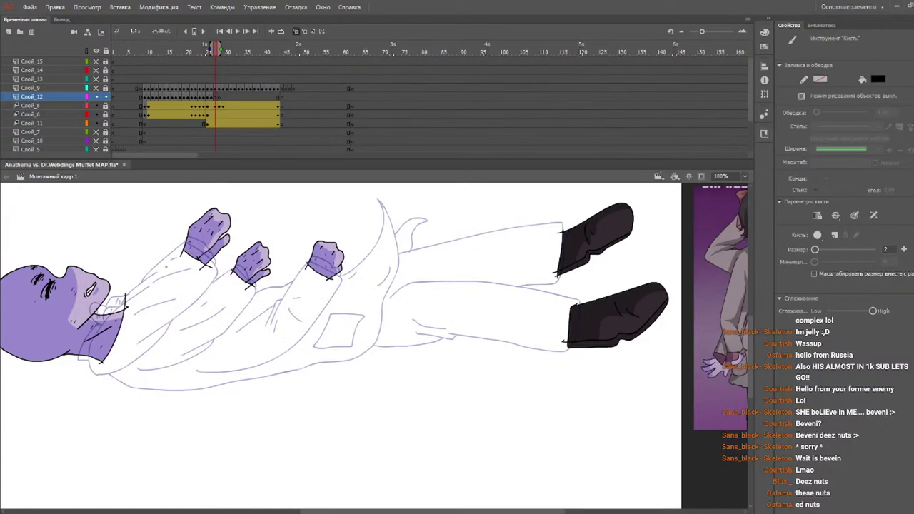
{"action": "left_click_drag", "start_coordinate": [148, 288], "coordinate": [107, 324]}
{"action": "key", "text": "ctrl+z"}
{"action": "mouse_move", "coordinate": [149, 287]}
{"action": "left_mouse_down"}
{"action": "mouse_move", "coordinate": [99, 334]}
{"action": "mouse_move", "coordinate": [96, 369]}
{"action": "left_mouse_up"}
{"action": "key", "text": "ctrl+z"}
{"action": "mouse_move", "coordinate": [151, 287]}
{"action": "left_mouse_down"}
{"action": "mouse_move", "coordinate": [104, 325]}
{"action": "mouse_move", "coordinate": [87, 367]}
{"action": "mouse_move", "coordinate": [101, 376]}
{"action": "mouse_move", "coordinate": [163, 337]}
{"action": "mouse_move", "coordinate": [170, 323]}
{"action": "mouse_move", "coordinate": [125, 297]}
{"action": "mouse_move", "coordinate": [183, 243]}
{"action": "mouse_move", "coordinate": [218, 274]}
{"action": "mouse_move", "coordinate": [157, 333]}
{"action": "left_mouse_up"}
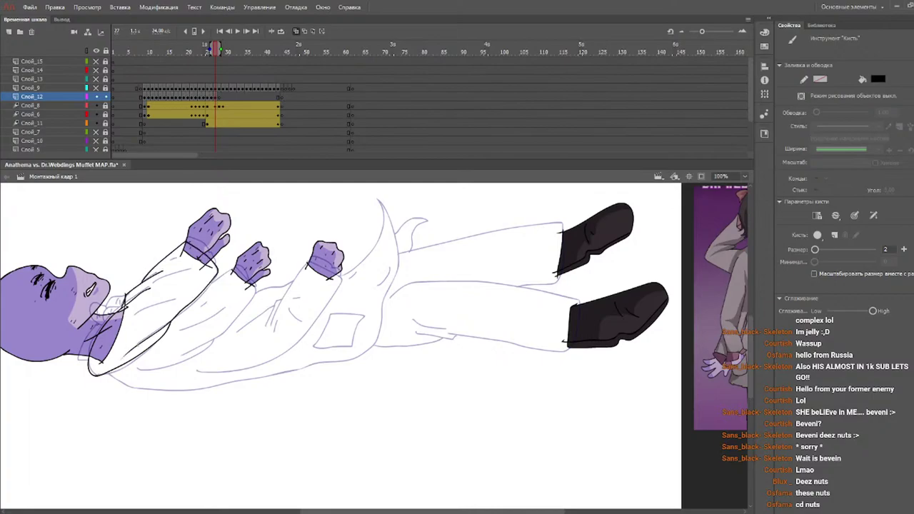
- Clean up the first sleeve on frame 27 and add its fold lines and cuff
{"action": "key", "text": "e"}
{"action": "key", "text": "b"}
{"action": "mouse_move", "coordinate": [138, 305]}
{"action": "left_mouse_down"}
{"action": "mouse_move", "coordinate": [174, 287]}
{"action": "mouse_move", "coordinate": [169, 264]}
{"action": "left_mouse_up"}
{"action": "left_click_drag", "start_coordinate": [128, 316], "coordinate": [146, 312]}
{"action": "mouse_move", "coordinate": [211, 252]}
{"action": "left_mouse_down"}
{"action": "mouse_move", "coordinate": [234, 269]}
{"action": "mouse_move", "coordinate": [226, 270]}
{"action": "left_mouse_up"}
{"action": "key", "text": "ctrl+z"}
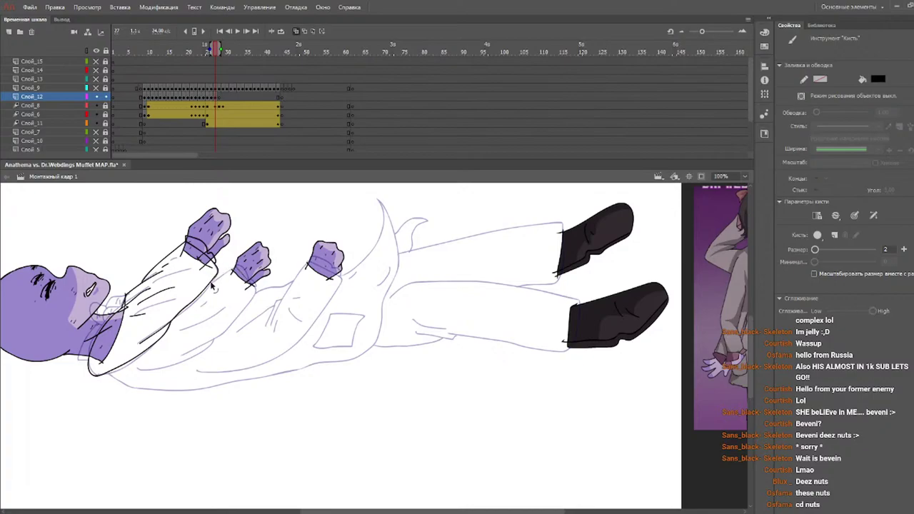
- Ink the second sleeve's outline, inner folds and cuff on frame 27
{"action": "mouse_move", "coordinate": [210, 283]}
{"action": "left_mouse_down"}
{"action": "mouse_move", "coordinate": [231, 270]}
{"action": "mouse_move", "coordinate": [254, 286]}
{"action": "mouse_move", "coordinate": [247, 310]}
{"action": "mouse_move", "coordinate": [179, 358]}
{"action": "mouse_move", "coordinate": [136, 366]}
{"action": "left_mouse_up"}
{"action": "mouse_move", "coordinate": [218, 297]}
{"action": "left_mouse_down"}
{"action": "mouse_move", "coordinate": [183, 317]}
{"action": "mouse_move", "coordinate": [176, 344]}
{"action": "left_mouse_up"}
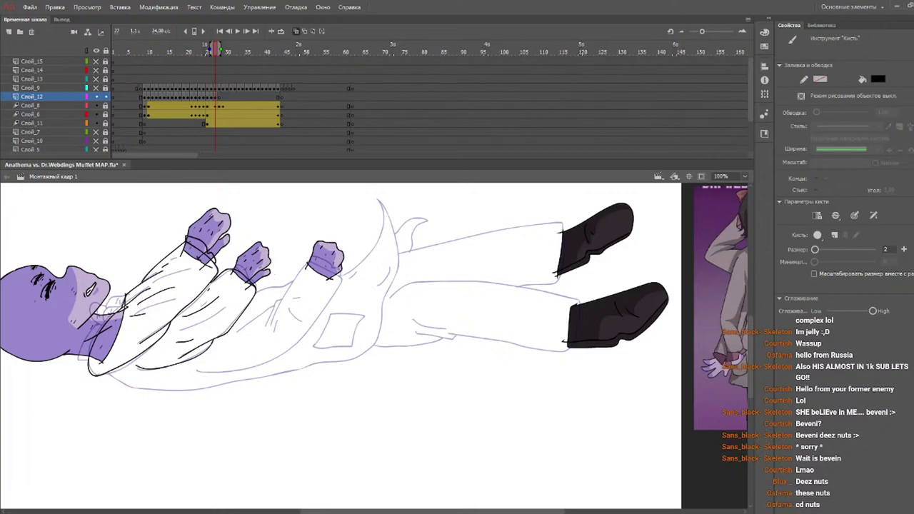
{"action": "left_click_drag", "start_coordinate": [231, 268], "coordinate": [259, 285]}
- Ink the collar's front and back edges around the neck on frame 27 and erase the stray ink
{"action": "left_click_drag", "start_coordinate": [105, 320], "coordinate": [121, 308]}
{"action": "mouse_move", "coordinate": [105, 322]}
{"action": "left_mouse_down"}
{"action": "mouse_move", "coordinate": [92, 314]}
{"action": "mouse_move", "coordinate": [126, 298]}
{"action": "left_mouse_up"}
{"action": "key", "text": "ctrl+z"}
{"action": "left_click_drag", "start_coordinate": [95, 323], "coordinate": [78, 357]}
{"action": "key", "text": "ctrl+z"}
{"action": "left_click_drag", "start_coordinate": [78, 361], "coordinate": [90, 332]}
{"action": "key", "text": "ctrl+z"}
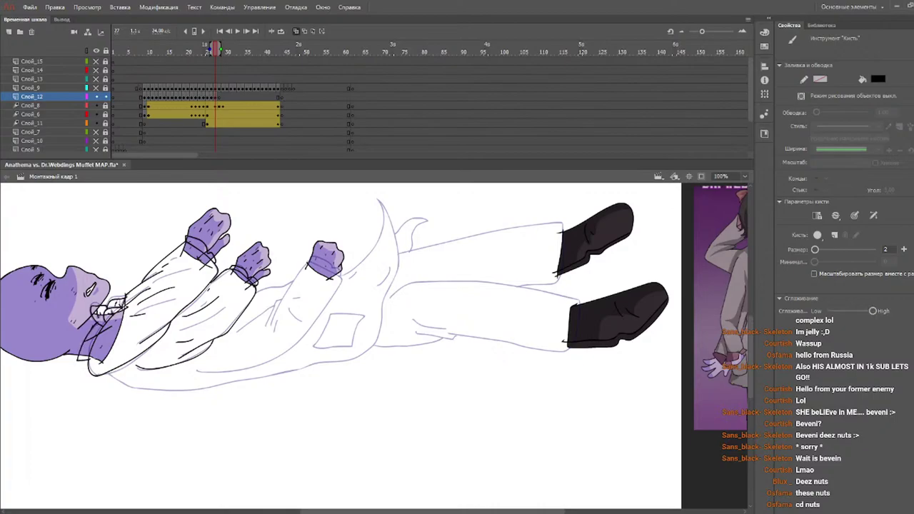
{"action": "key", "text": "e"}
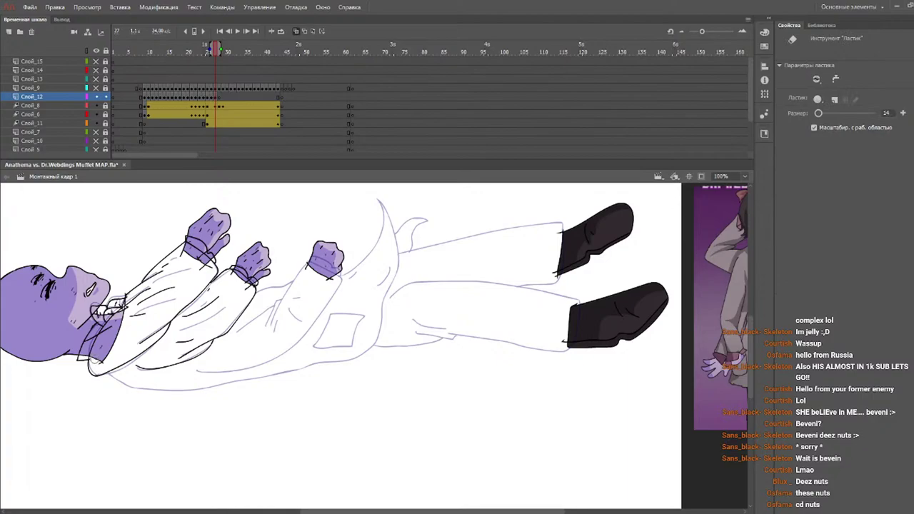
{"action": "key", "text": "b"}
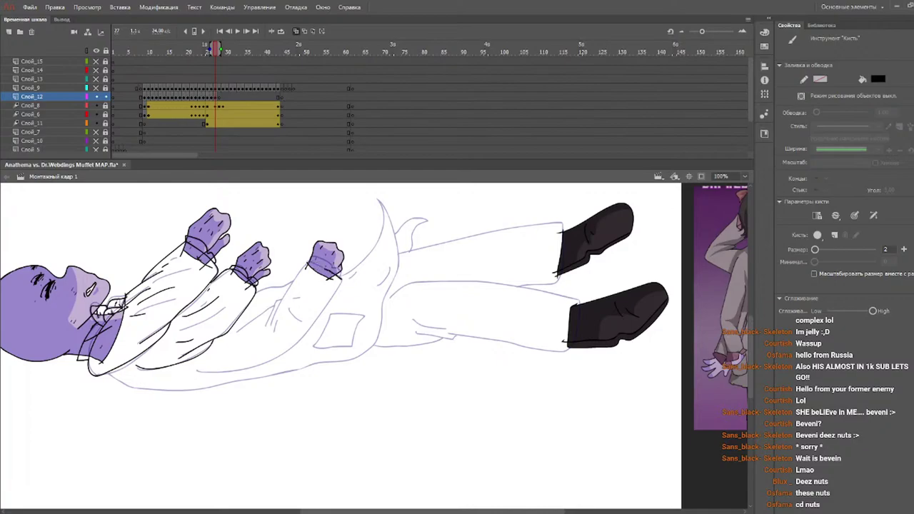
- Ink the third sleeve's cuff and upper edge down to the elbow on frame 27
{"action": "left_click_drag", "start_coordinate": [312, 270], "coordinate": [341, 277]}
{"action": "left_click_drag", "start_coordinate": [307, 261], "coordinate": [272, 318]}
{"action": "mouse_move", "coordinate": [337, 275]}
{"action": "left_mouse_down"}
{"action": "mouse_move", "coordinate": [309, 263]}
{"action": "mouse_move", "coordinate": [274, 327]}
{"action": "mouse_move", "coordinate": [236, 330]}
{"action": "left_mouse_up"}
{"action": "key", "text": "ctrl+z"}
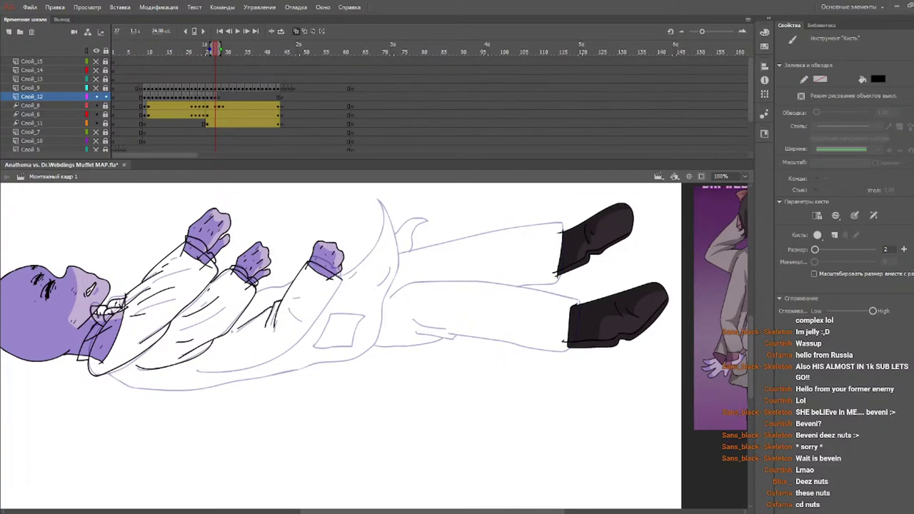
{"action": "key", "text": "ctrl+z"}
- Redraw the third sleeve's upper-arm line on frame 27, then add the elbow fold and the long underside
{"action": "left_click_drag", "start_coordinate": [275, 307], "coordinate": [228, 344]}
{"action": "key", "text": "ctrl+z"}
{"action": "left_click_drag", "start_coordinate": [275, 306], "coordinate": [231, 338]}
{"action": "key", "text": "ctrl+z"}
{"action": "left_click_drag", "start_coordinate": [284, 305], "coordinate": [303, 323]}
{"action": "mouse_move", "coordinate": [343, 279]}
{"action": "left_mouse_down"}
{"action": "mouse_move", "coordinate": [310, 328]}
{"action": "mouse_move", "coordinate": [247, 364]}
{"action": "mouse_move", "coordinate": [198, 371]}
{"action": "left_mouse_up"}
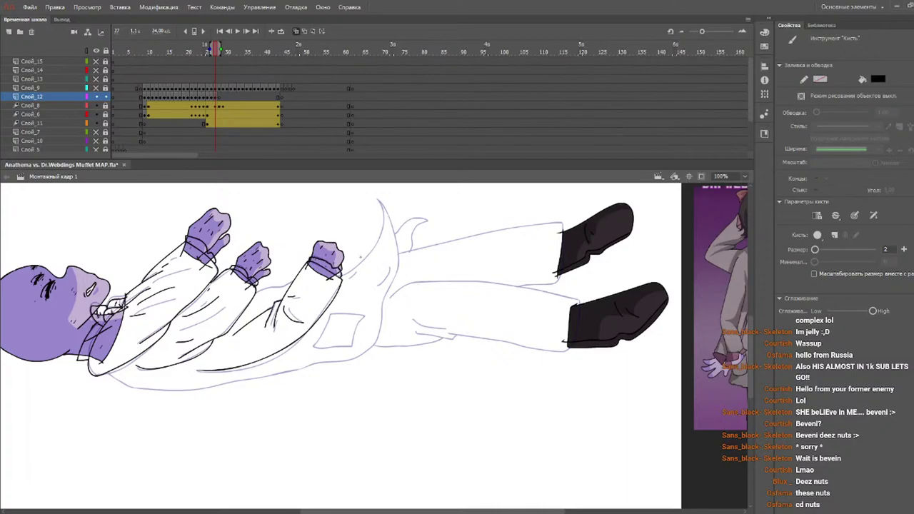
- Draw the coat's tail swept towards the legs and its long back edge on frame 27, erasing the overshoot
{"action": "mouse_move", "coordinate": [341, 276]}
{"action": "left_mouse_down"}
{"action": "mouse_move", "coordinate": [397, 233]}
{"action": "mouse_move", "coordinate": [419, 239]}
{"action": "mouse_move", "coordinate": [372, 348]}
{"action": "mouse_move", "coordinate": [329, 366]}
{"action": "mouse_move", "coordinate": [263, 370]}
{"action": "left_mouse_up"}
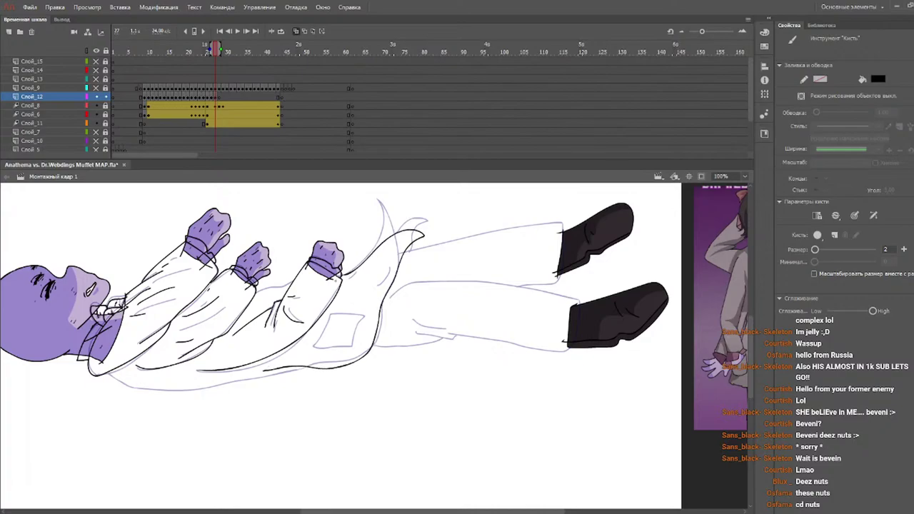
{"action": "key", "text": "ctrl+z"}
{"action": "mouse_move", "coordinate": [341, 276]}
{"action": "left_mouse_down"}
{"action": "mouse_move", "coordinate": [416, 220]}
{"action": "mouse_move", "coordinate": [389, 261]}
{"action": "mouse_move", "coordinate": [369, 344]}
{"action": "mouse_move", "coordinate": [348, 363]}
{"action": "mouse_move", "coordinate": [301, 371]}
{"action": "left_mouse_up"}
{"action": "key", "text": "ctrl+z"}
{"action": "mouse_move", "coordinate": [341, 276]}
{"action": "left_mouse_down"}
{"action": "mouse_move", "coordinate": [421, 231]}
{"action": "mouse_move", "coordinate": [363, 355]}
{"action": "mouse_move", "coordinate": [215, 384]}
{"action": "mouse_move", "coordinate": [136, 389]}
{"action": "mouse_move", "coordinate": [116, 375]}
{"action": "left_mouse_up"}
{"action": "key", "text": "e"}
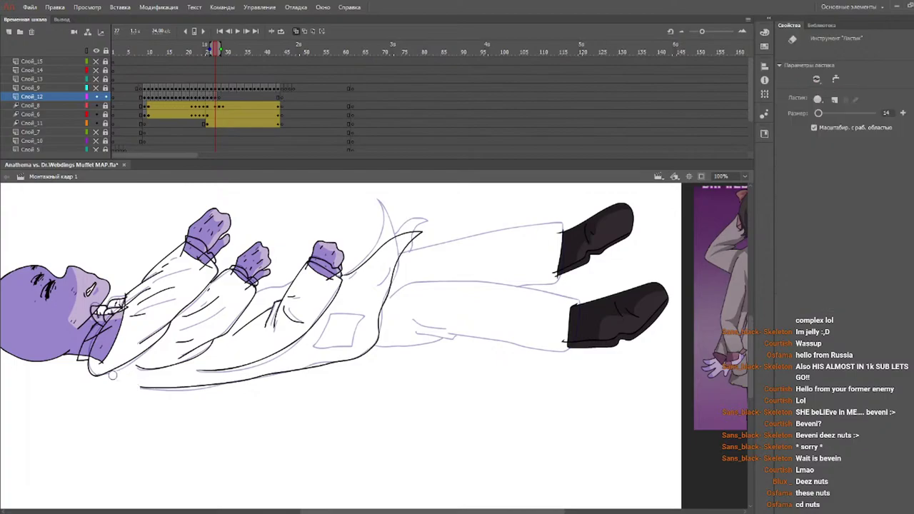
{"action": "key", "text": "b"}
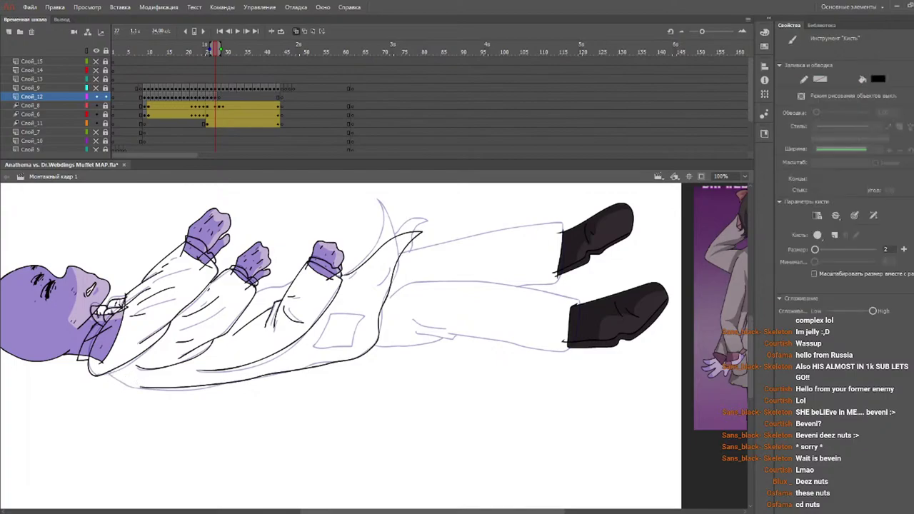
- Connect the coat's back edge to the first sleeve's shoulder with a smooth curve on frame 27
{"action": "key", "text": "ctrl+z"}
{"action": "left_click_drag", "start_coordinate": [130, 384], "coordinate": [109, 372]}
{"action": "key", "text": "ctrl+z"}
{"action": "left_click_drag", "start_coordinate": [141, 388], "coordinate": [122, 377]}
{"action": "key", "text": "ctrl+z"}
{"action": "left_click_drag", "start_coordinate": [107, 373], "coordinate": [131, 384]}
{"action": "key", "text": "ctrl+z"}
{"action": "left_click_drag", "start_coordinate": [108, 372], "coordinate": [142, 386]}
- Ink the coat's front edge between the sleeves, the pocket and the tail folds on frame 27
{"action": "left_click_drag", "start_coordinate": [257, 291], "coordinate": [286, 283]}
{"action": "key", "text": "ctrl+z"}
{"action": "mouse_move", "coordinate": [315, 342]}
{"action": "left_mouse_down"}
{"action": "mouse_move", "coordinate": [331, 312]}
{"action": "mouse_move", "coordinate": [366, 324]}
{"action": "mouse_move", "coordinate": [337, 348]}
{"action": "mouse_move", "coordinate": [315, 349]}
{"action": "left_mouse_up"}
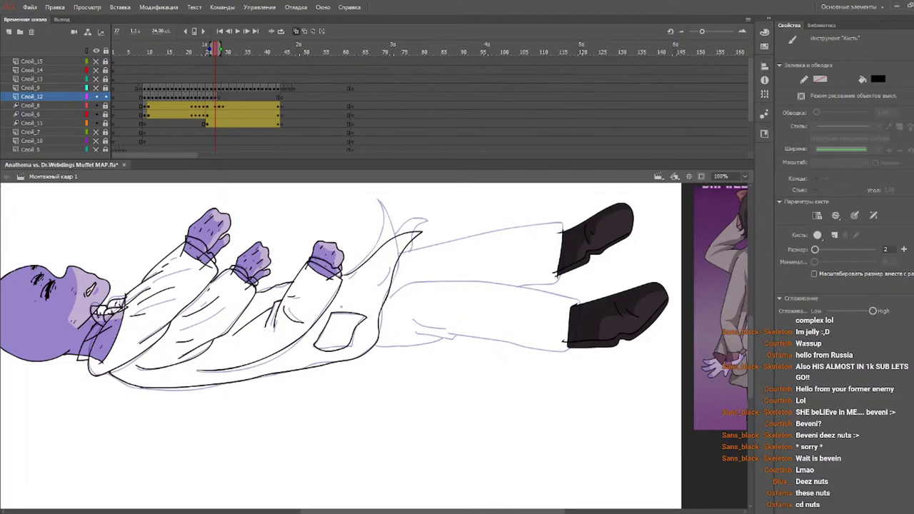
{"action": "left_click", "coordinate": [204, 49]}
{"action": "left_click_drag", "start_coordinate": [207, 54], "coordinate": [217, 48]}
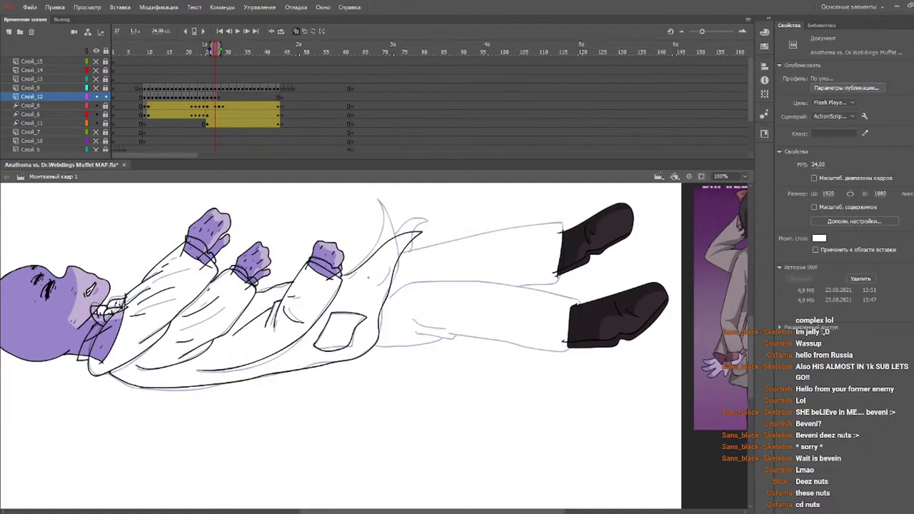
{"action": "key", "text": "b"}
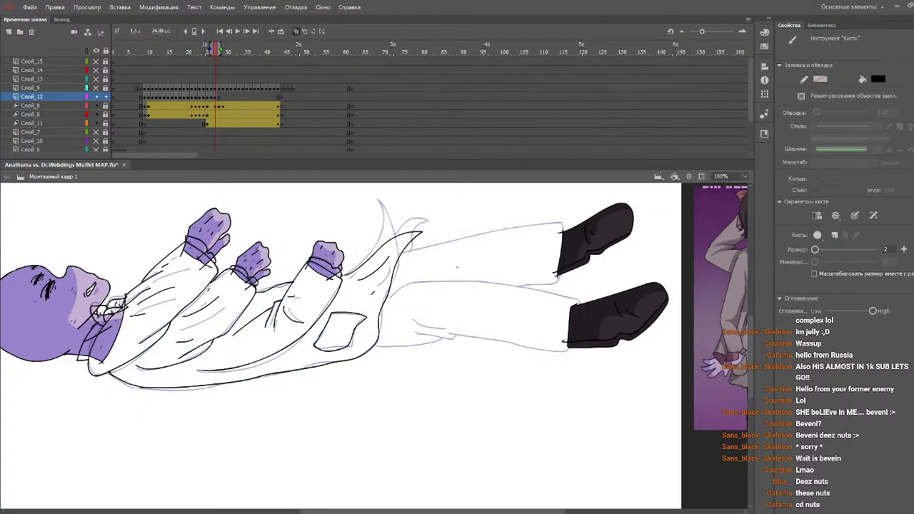
- Trace the nearer trouser leg on frame 27, including its underside back to the coat and the knee fold
{"action": "mouse_move", "coordinate": [391, 297]}
{"action": "left_mouse_down"}
{"action": "mouse_move", "coordinate": [414, 279]}
{"action": "mouse_move", "coordinate": [474, 281]}
{"action": "left_mouse_up"}
{"action": "key", "text": "ctrl+z"}
{"action": "mouse_move", "coordinate": [390, 297]}
{"action": "left_mouse_down"}
{"action": "mouse_move", "coordinate": [551, 286]}
{"action": "mouse_move", "coordinate": [566, 304]}
{"action": "left_mouse_up"}
{"action": "key", "text": "ctrl+z"}
{"action": "mouse_move", "coordinate": [390, 299]}
{"action": "left_mouse_down"}
{"action": "mouse_move", "coordinate": [467, 279]}
{"action": "mouse_move", "coordinate": [557, 288]}
{"action": "mouse_move", "coordinate": [583, 303]}
{"action": "mouse_move", "coordinate": [575, 344]}
{"action": "mouse_move", "coordinate": [544, 350]}
{"action": "mouse_move", "coordinate": [447, 337]}
{"action": "left_mouse_up"}
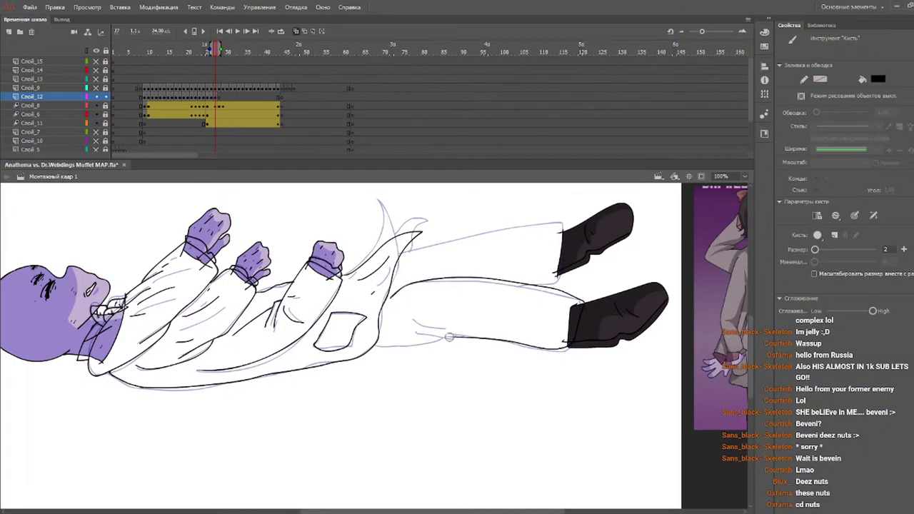
{"action": "key", "text": "e"}
{"action": "key", "text": "b"}
{"action": "mouse_move", "coordinate": [445, 335]}
{"action": "left_mouse_down"}
{"action": "mouse_move", "coordinate": [464, 339]}
{"action": "mouse_move", "coordinate": [414, 333]}
{"action": "mouse_move", "coordinate": [407, 347]}
{"action": "mouse_move", "coordinate": [377, 347]}
{"action": "left_mouse_up"}
{"action": "left_click_drag", "start_coordinate": [414, 319], "coordinate": [443, 325]}
- Trace the farther trouser leg from the coat tail to the shoe on frame 27
{"action": "left_click_drag", "start_coordinate": [404, 251], "coordinate": [560, 218]}
{"action": "key", "text": "ctrl+z"}
{"action": "left_click_drag", "start_coordinate": [402, 253], "coordinate": [559, 217]}
{"action": "key", "text": "ctrl+z"}
{"action": "mouse_move", "coordinate": [401, 254]}
{"action": "left_mouse_down"}
{"action": "mouse_move", "coordinate": [546, 219]}
{"action": "mouse_move", "coordinate": [564, 230]}
{"action": "mouse_move", "coordinate": [559, 277]}
{"action": "left_mouse_up"}
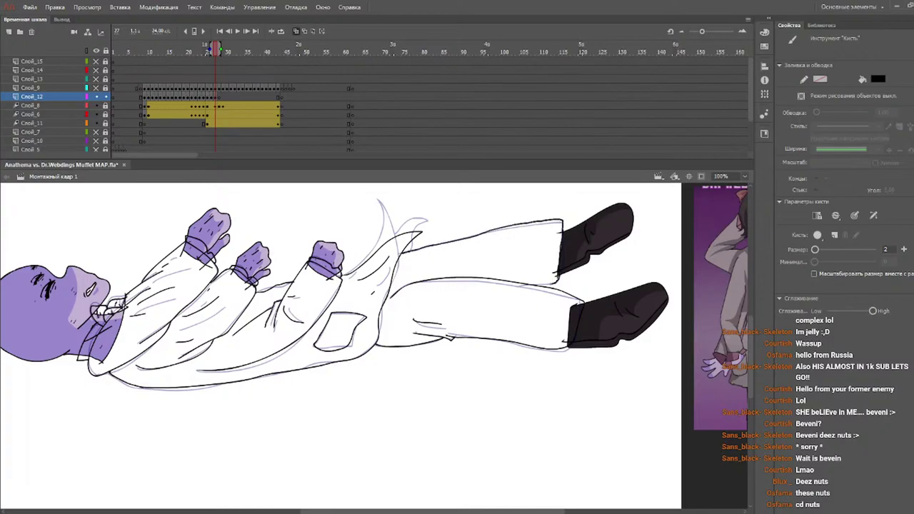
- Redraw the small pointed fold at the coat tail's tip on frame 27
{"action": "key", "text": "ctrl+z"}
{"action": "left_click_drag", "start_coordinate": [410, 243], "coordinate": [426, 240]}
{"action": "left_click_drag", "start_coordinate": [204, 52], "coordinate": [223, 54]}
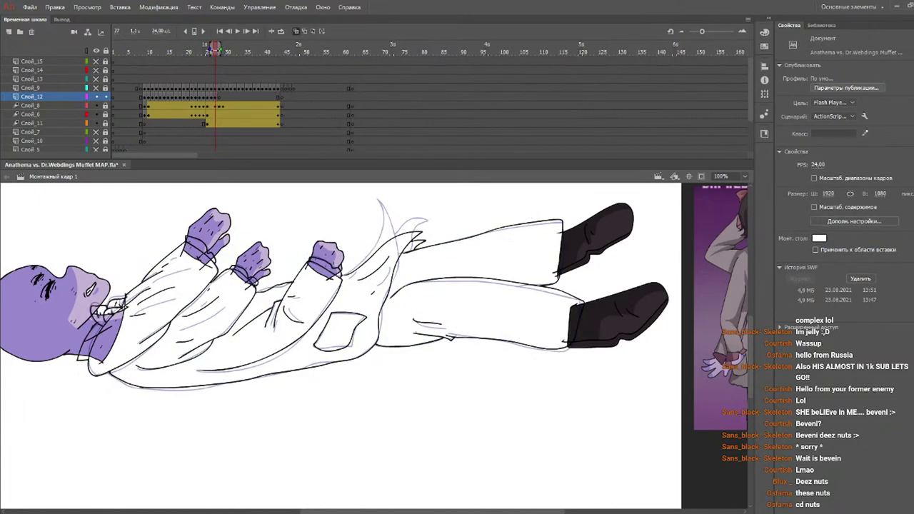
- Toggle the visibility of Слой_9 and scrub through the animation, stopping on frame 28
{"action": "left_click", "coordinate": [96, 88]}
{"action": "mouse_move", "coordinate": [142, 52]}
{"action": "left_mouse_down"}
{"action": "mouse_move", "coordinate": [133, 53]}
{"action": "mouse_move", "coordinate": [275, 72]}
{"action": "mouse_move", "coordinate": [183, 63]}
{"action": "mouse_move", "coordinate": [143, 73]}
{"action": "mouse_move", "coordinate": [238, 69]}
{"action": "mouse_move", "coordinate": [199, 67]}
{"action": "mouse_move", "coordinate": [208, 76]}
{"action": "mouse_move", "coordinate": [236, 69]}
{"action": "mouse_move", "coordinate": [136, 65]}
{"action": "mouse_move", "coordinate": [319, 77]}
{"action": "mouse_move", "coordinate": [364, 93]}
{"action": "mouse_move", "coordinate": [265, 88]}
{"action": "mouse_move", "coordinate": [363, 95]}
{"action": "mouse_move", "coordinate": [407, 136]}
{"action": "mouse_move", "coordinate": [547, 135]}
{"action": "mouse_move", "coordinate": [341, 98]}
{"action": "mouse_move", "coordinate": [227, 94]}
{"action": "left_mouse_up"}
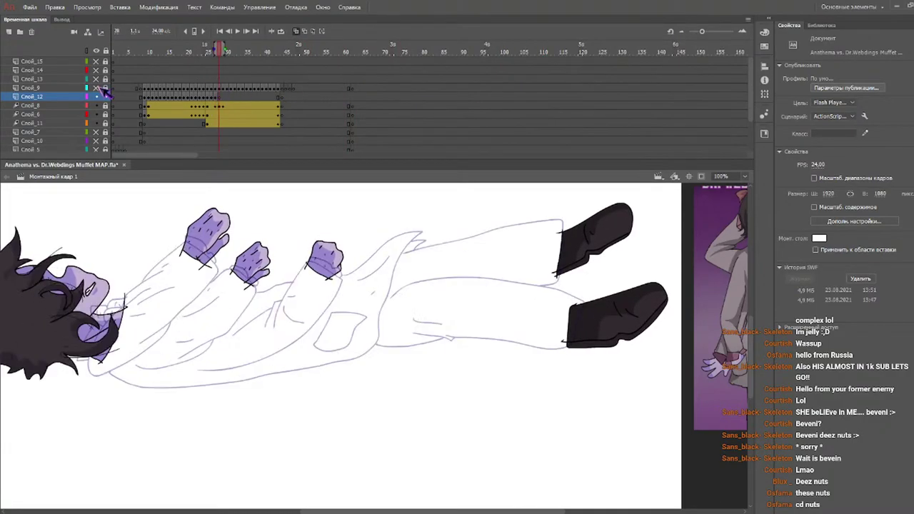
{"action": "mouse_move", "coordinate": [180, 50]}
{"action": "left_mouse_down"}
{"action": "mouse_move", "coordinate": [208, 47]}
{"action": "mouse_move", "coordinate": [222, 60]}
{"action": "left_mouse_up"}
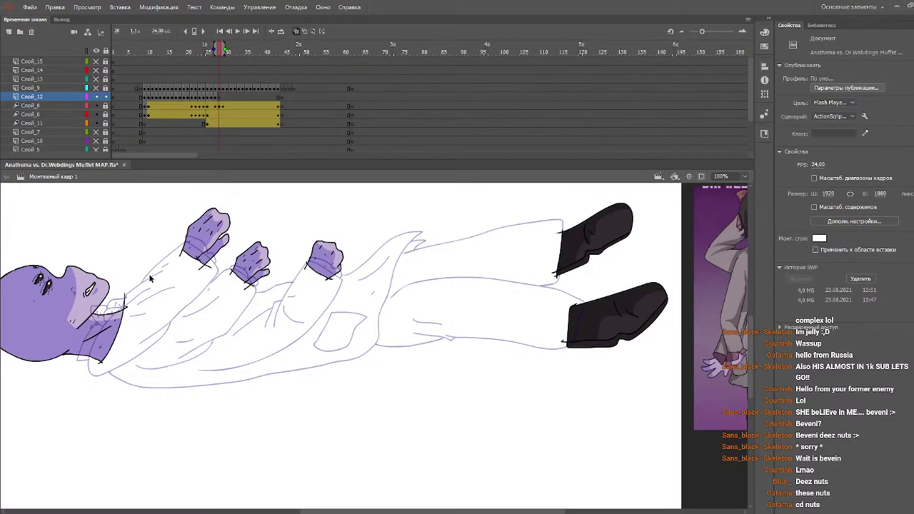
{"action": "key", "text": "k"}
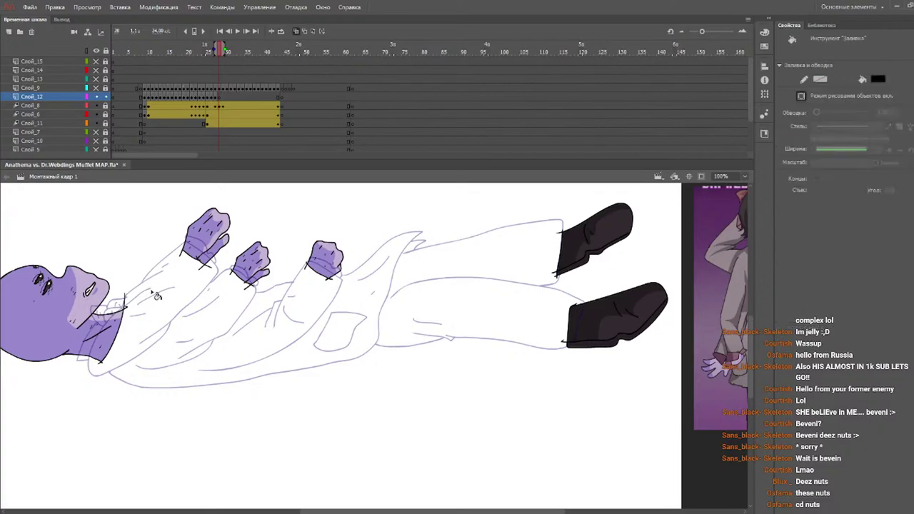
{"action": "key", "text": "n"}
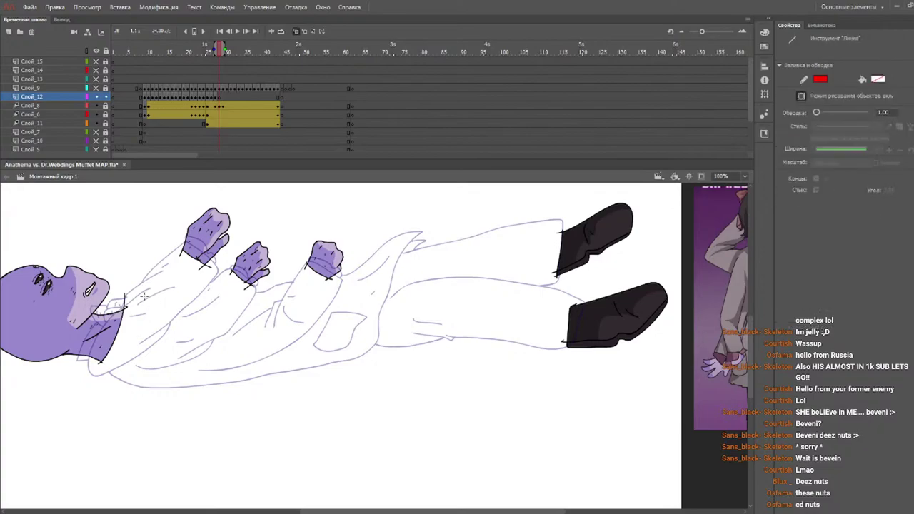
{"action": "key", "text": "v"}
{"action": "key", "text": "n"}
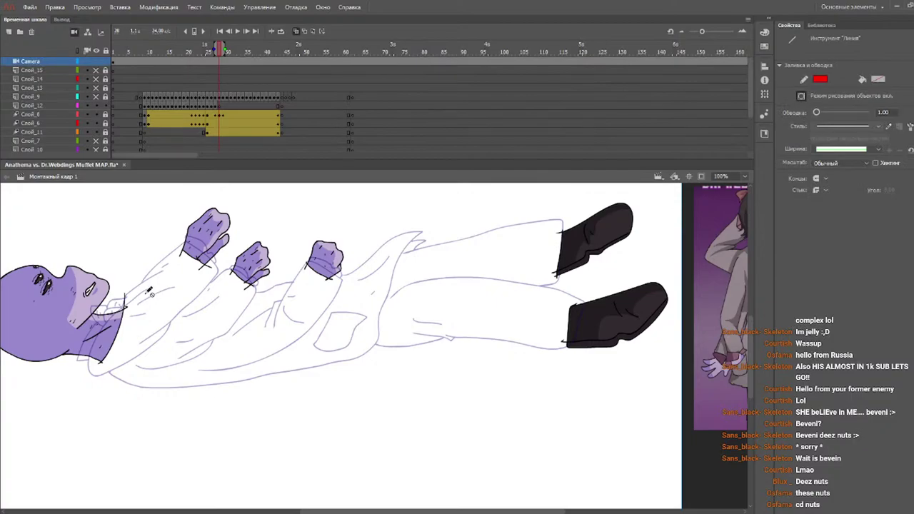
{"action": "key", "text": "ctrl+z"}
{"action": "key", "text": "ctrl+z"}
{"action": "left_click", "coordinate": [220, 49]}
- Ink the first sleeve on frame 28 with the Brush, including its shoulder curve, both edges, cuff opening and folds
{"action": "key", "text": "y"}
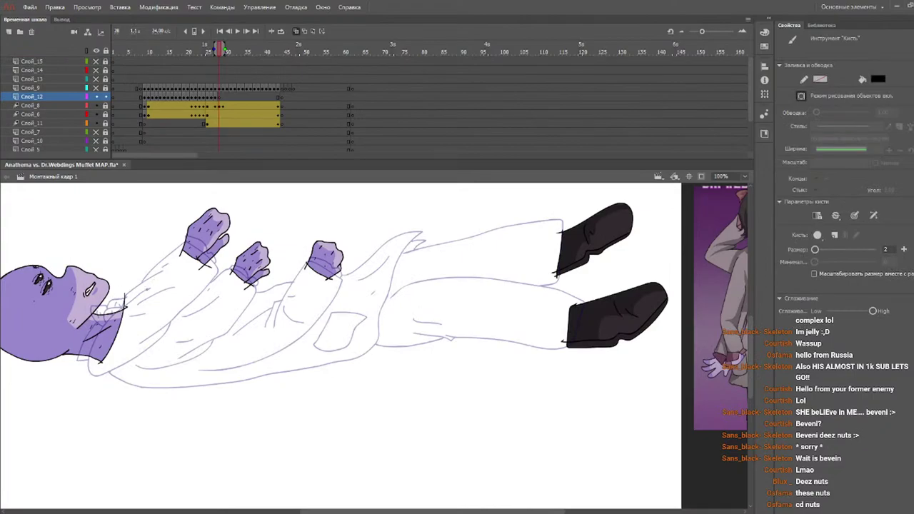
{"action": "left_click_drag", "start_coordinate": [144, 291], "coordinate": [116, 319]}
{"action": "key", "text": "ctrl+z"}
{"action": "mouse_move", "coordinate": [150, 288]}
{"action": "left_mouse_down"}
{"action": "mouse_move", "coordinate": [108, 319]}
{"action": "mouse_move", "coordinate": [91, 352]}
{"action": "left_mouse_up"}
{"action": "mouse_move", "coordinate": [89, 374]}
{"action": "left_mouse_down"}
{"action": "mouse_move", "coordinate": [109, 373]}
{"action": "mouse_move", "coordinate": [170, 325]}
{"action": "left_mouse_up"}
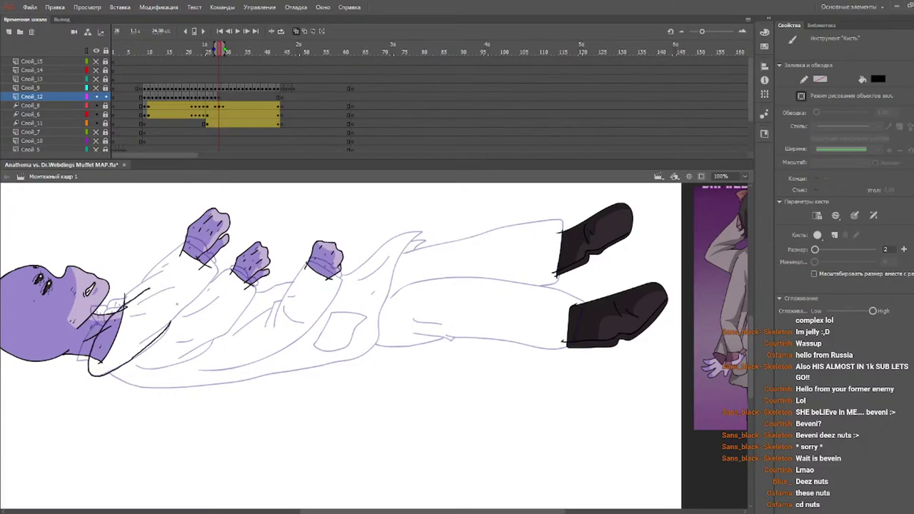
{"action": "mouse_move", "coordinate": [123, 307]}
{"action": "left_mouse_down"}
{"action": "mouse_move", "coordinate": [172, 269]}
{"action": "mouse_move", "coordinate": [184, 243]}
{"action": "mouse_move", "coordinate": [214, 266]}
{"action": "mouse_move", "coordinate": [197, 300]}
{"action": "mouse_move", "coordinate": [135, 346]}
{"action": "left_mouse_up"}
{"action": "mouse_move", "coordinate": [134, 309]}
{"action": "left_mouse_down"}
{"action": "mouse_move", "coordinate": [174, 291]}
{"action": "mouse_move", "coordinate": [168, 273]}
{"action": "left_mouse_up"}
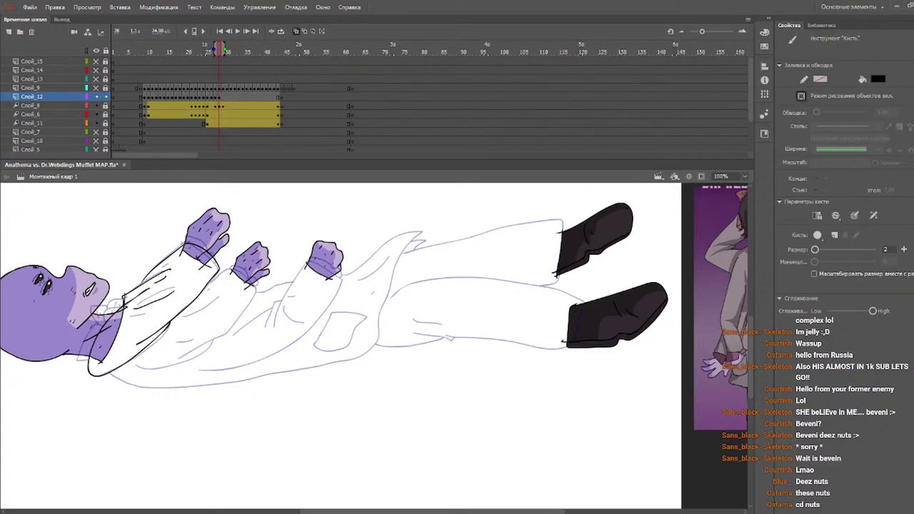
{"action": "mouse_move", "coordinate": [182, 244]}
{"action": "left_mouse_down"}
{"action": "mouse_move", "coordinate": [206, 240]}
{"action": "mouse_move", "coordinate": [218, 261]}
{"action": "left_mouse_up"}
{"action": "key", "text": "ctrl+z"}
- Ink the bow and the collar edges around the neck on frame 28
{"action": "left_click_drag", "start_coordinate": [105, 326], "coordinate": [122, 309]}
{"action": "mouse_move", "coordinate": [97, 325]}
{"action": "left_mouse_down"}
{"action": "mouse_move", "coordinate": [91, 308]}
{"action": "mouse_move", "coordinate": [124, 304]}
{"action": "left_mouse_up"}
{"action": "left_click_drag", "start_coordinate": [100, 313], "coordinate": [113, 324]}
{"action": "key", "text": "ctrl+z"}
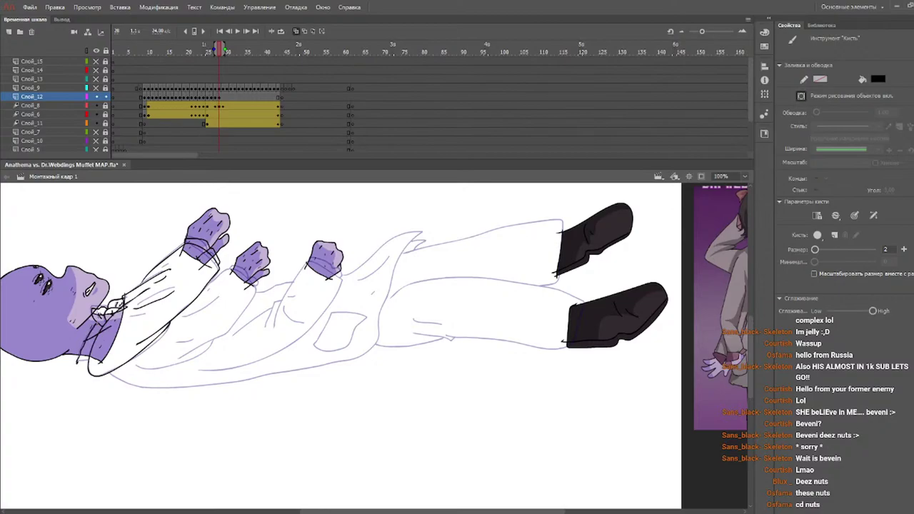
{"action": "mouse_move", "coordinate": [97, 320]}
{"action": "left_mouse_down"}
{"action": "mouse_move", "coordinate": [77, 357]}
{"action": "mouse_move", "coordinate": [89, 361]}
{"action": "left_mouse_up"}
- Trace the second sleeve's outline from its cuff around the elbow on frame 28, retrying strokes that stray from the onion-skin guide
{"action": "mouse_move", "coordinate": [207, 284]}
{"action": "left_mouse_down"}
{"action": "mouse_move", "coordinate": [227, 270]}
{"action": "mouse_move", "coordinate": [258, 288]}
{"action": "mouse_move", "coordinate": [230, 336]}
{"action": "mouse_move", "coordinate": [173, 358]}
{"action": "left_mouse_up"}
{"action": "key", "text": "ctrl+z"}
{"action": "mouse_move", "coordinate": [209, 283]}
{"action": "left_mouse_down"}
{"action": "mouse_move", "coordinate": [230, 267]}
{"action": "mouse_move", "coordinate": [257, 285]}
{"action": "mouse_move", "coordinate": [233, 321]}
{"action": "mouse_move", "coordinate": [190, 349]}
{"action": "left_mouse_up"}
{"action": "key", "text": "ctrl+z"}
{"action": "mouse_move", "coordinate": [209, 283]}
{"action": "left_mouse_down"}
{"action": "mouse_move", "coordinate": [230, 267]}
{"action": "mouse_move", "coordinate": [257, 286]}
{"action": "mouse_move", "coordinate": [225, 337]}
{"action": "mouse_move", "coordinate": [176, 359]}
{"action": "left_mouse_up"}
{"action": "key", "text": "ctrl+z"}
{"action": "mouse_move", "coordinate": [208, 282]}
{"action": "left_mouse_down"}
{"action": "mouse_move", "coordinate": [230, 267]}
{"action": "mouse_move", "coordinate": [257, 287]}
{"action": "mouse_move", "coordinate": [226, 333]}
{"action": "mouse_move", "coordinate": [176, 358]}
{"action": "mouse_move", "coordinate": [206, 357]}
{"action": "mouse_move", "coordinate": [126, 377]}
{"action": "left_mouse_up"}
{"action": "key", "text": "ctrl+z"}
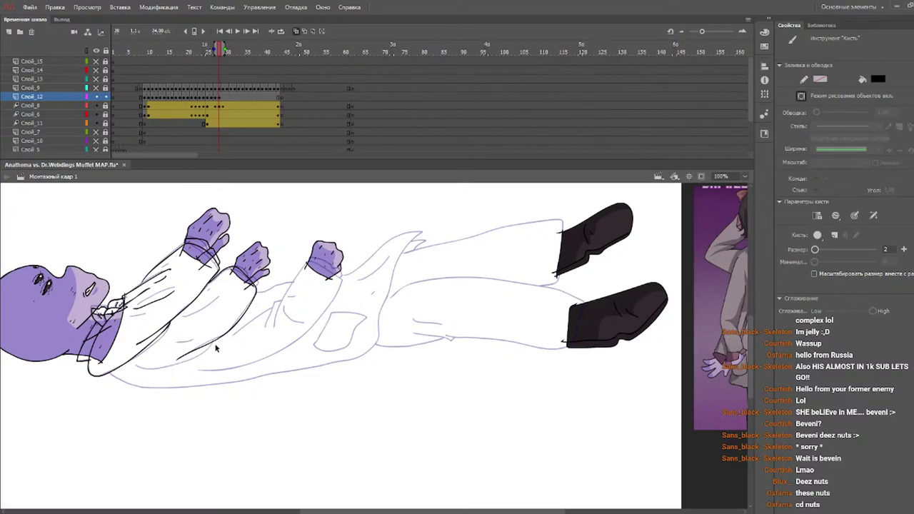
- Extend the second sleeve's underside back toward the shoulder and add its fold lines and cuff detail on frame 28
{"action": "mouse_move", "coordinate": [214, 341]}
{"action": "left_mouse_down"}
{"action": "mouse_move", "coordinate": [193, 361]}
{"action": "mouse_move", "coordinate": [137, 373]}
{"action": "left_mouse_up"}
{"action": "key", "text": "ctrl+z"}
{"action": "left_click_drag", "start_coordinate": [212, 341], "coordinate": [193, 361]}
{"action": "left_click_drag", "start_coordinate": [193, 361], "coordinate": [131, 370]}
{"action": "left_click_drag", "start_coordinate": [176, 326], "coordinate": [223, 297]}
{"action": "left_click_drag", "start_coordinate": [174, 348], "coordinate": [181, 349]}
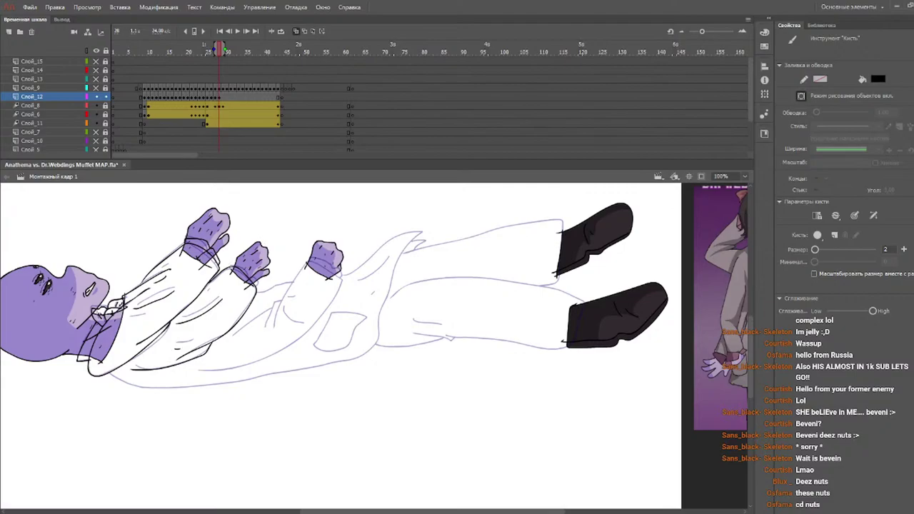
{"action": "left_click_drag", "start_coordinate": [236, 262], "coordinate": [244, 267]}
- Ink the third sleeve on frame 28, tracing both edges from the cuff toward the coat body and adding elbow folds
{"action": "mouse_move", "coordinate": [308, 264]}
{"action": "left_mouse_down"}
{"action": "mouse_move", "coordinate": [279, 321]}
{"action": "mouse_move", "coordinate": [272, 304]}
{"action": "mouse_move", "coordinate": [266, 327]}
{"action": "mouse_move", "coordinate": [213, 344]}
{"action": "left_mouse_up"}
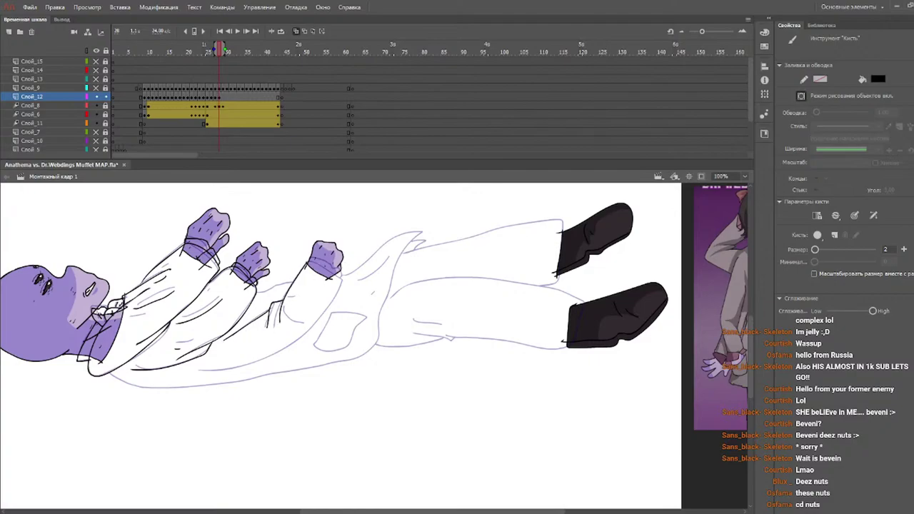
{"action": "mouse_move", "coordinate": [307, 262]}
{"action": "left_mouse_down"}
{"action": "mouse_move", "coordinate": [340, 277]}
{"action": "mouse_move", "coordinate": [337, 294]}
{"action": "mouse_move", "coordinate": [287, 342]}
{"action": "mouse_move", "coordinate": [215, 365]}
{"action": "left_mouse_up"}
{"action": "key", "text": "ctrl+z"}
{"action": "left_click_drag", "start_coordinate": [307, 262], "coordinate": [347, 283]}
{"action": "key", "text": "ctrl+z"}
{"action": "mouse_move", "coordinate": [306, 262]}
{"action": "left_mouse_down"}
{"action": "mouse_move", "coordinate": [340, 280]}
{"action": "mouse_move", "coordinate": [310, 326]}
{"action": "mouse_move", "coordinate": [247, 365]}
{"action": "mouse_move", "coordinate": [200, 365]}
{"action": "left_mouse_up"}
{"action": "mouse_move", "coordinate": [289, 302]}
{"action": "left_mouse_down"}
{"action": "mouse_move", "coordinate": [323, 291]}
{"action": "mouse_move", "coordinate": [307, 301]}
{"action": "mouse_move", "coordinate": [294, 291]}
{"action": "mouse_move", "coordinate": [308, 301]}
{"action": "mouse_move", "coordinate": [289, 329]}
{"action": "left_mouse_up"}
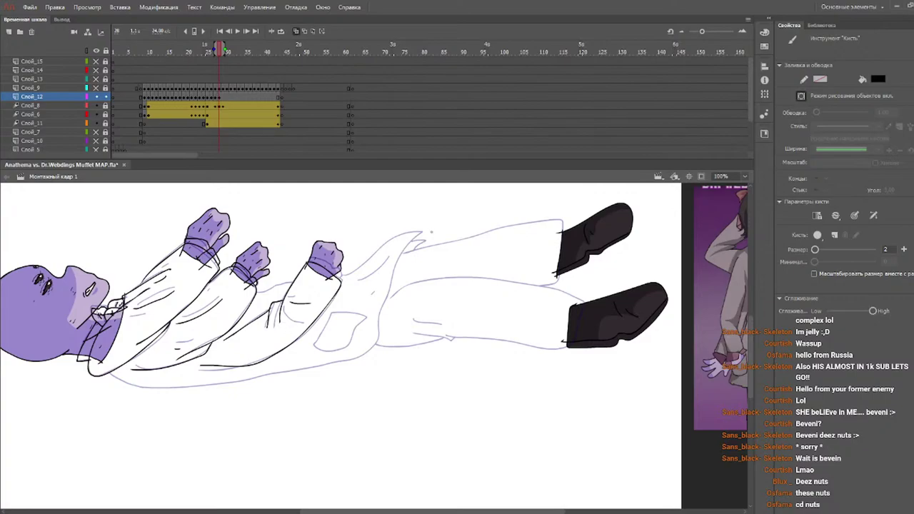
- Ink the third sleeve's cuff and trace the coat's back edge from the shoulder to the curved tail tip on frame 28
{"action": "left_click_drag", "start_coordinate": [281, 321], "coordinate": [320, 343]}
{"action": "key", "text": "ctrl+z"}
{"action": "key", "text": "ctrl+z"}
{"action": "left_click_drag", "start_coordinate": [307, 257], "coordinate": [344, 275]}
{"action": "mouse_move", "coordinate": [341, 276]}
{"action": "left_mouse_down"}
{"action": "mouse_move", "coordinate": [366, 255]}
{"action": "mouse_move", "coordinate": [364, 234]}
{"action": "mouse_move", "coordinate": [393, 284]}
{"action": "mouse_move", "coordinate": [377, 333]}
{"action": "mouse_move", "coordinate": [349, 359]}
{"action": "mouse_move", "coordinate": [231, 381]}
{"action": "mouse_move", "coordinate": [111, 376]}
{"action": "left_mouse_up"}
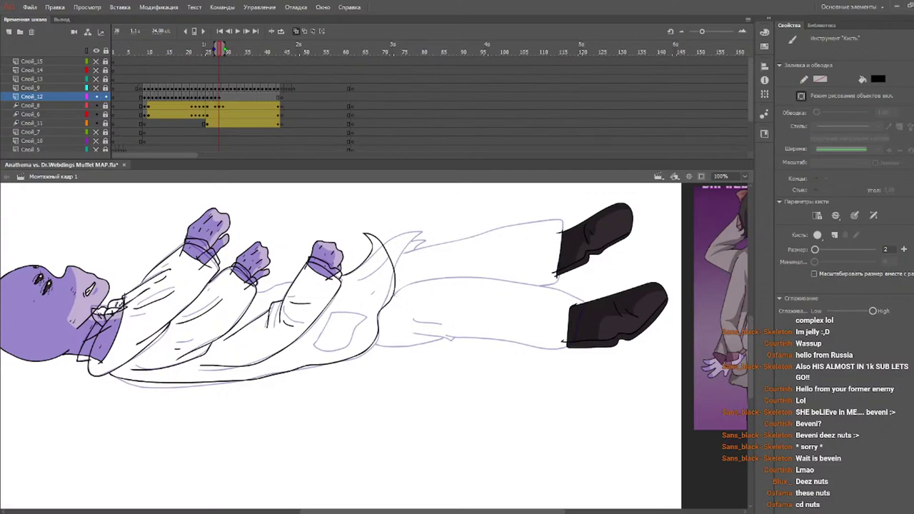
- Trace the nearer trouser leg from the coat to the shoe on frame 28 and add its knee fold
{"action": "mouse_move", "coordinate": [392, 294]}
{"action": "left_mouse_down"}
{"action": "mouse_move", "coordinate": [427, 278]}
{"action": "mouse_move", "coordinate": [527, 280]}
{"action": "mouse_move", "coordinate": [583, 297]}
{"action": "mouse_move", "coordinate": [564, 350]}
{"action": "mouse_move", "coordinate": [442, 333]}
{"action": "mouse_move", "coordinate": [374, 347]}
{"action": "left_mouse_up"}
{"action": "left_click_drag", "start_coordinate": [413, 320], "coordinate": [434, 324]}
{"action": "key", "text": "ctrl+z"}
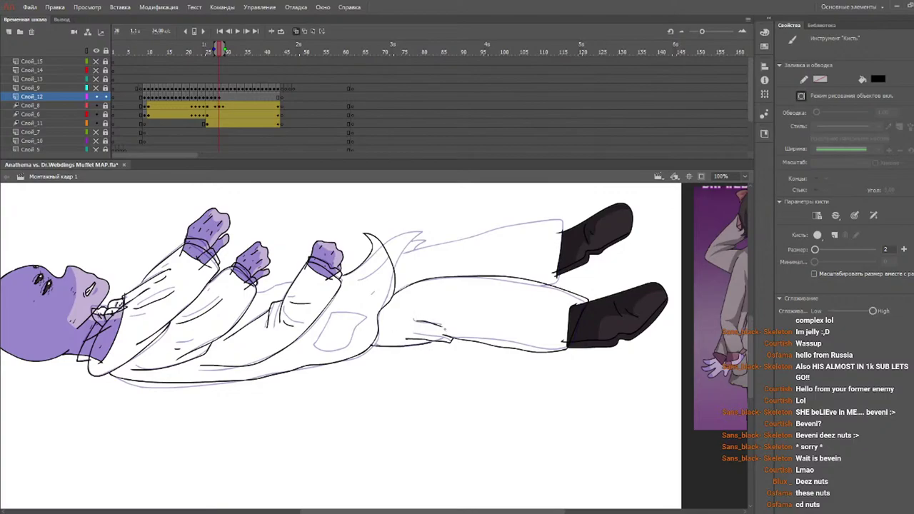
{"action": "key", "text": "ctrl+z"}
{"action": "left_click_drag", "start_coordinate": [414, 321], "coordinate": [444, 323]}
- Ink the coat's front edge between the sleeves, the pocket and the tail folds on frame 28
{"action": "left_click_drag", "start_coordinate": [255, 294], "coordinate": [293, 285]}
{"action": "mouse_move", "coordinate": [315, 345]}
{"action": "left_mouse_down"}
{"action": "mouse_move", "coordinate": [342, 314]}
{"action": "mouse_move", "coordinate": [368, 322]}
{"action": "mouse_move", "coordinate": [364, 342]}
{"action": "mouse_move", "coordinate": [315, 347]}
{"action": "left_mouse_up"}
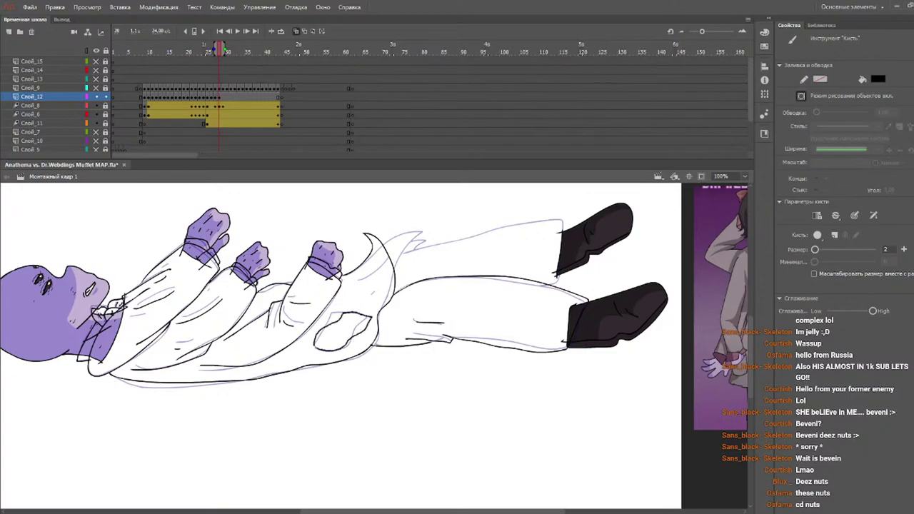
{"action": "left_click_drag", "start_coordinate": [383, 277], "coordinate": [359, 290]}
- Trace the farther trouser leg from the coat tail to the shoe on frame 28 and add the small flap behind the tail
{"action": "mouse_move", "coordinate": [380, 255]}
{"action": "left_mouse_down"}
{"action": "mouse_move", "coordinate": [374, 260]}
{"action": "mouse_move", "coordinate": [546, 219]}
{"action": "mouse_move", "coordinate": [560, 224]}
{"action": "mouse_move", "coordinate": [565, 261]}
{"action": "mouse_move", "coordinate": [549, 284]}
{"action": "left_mouse_up"}
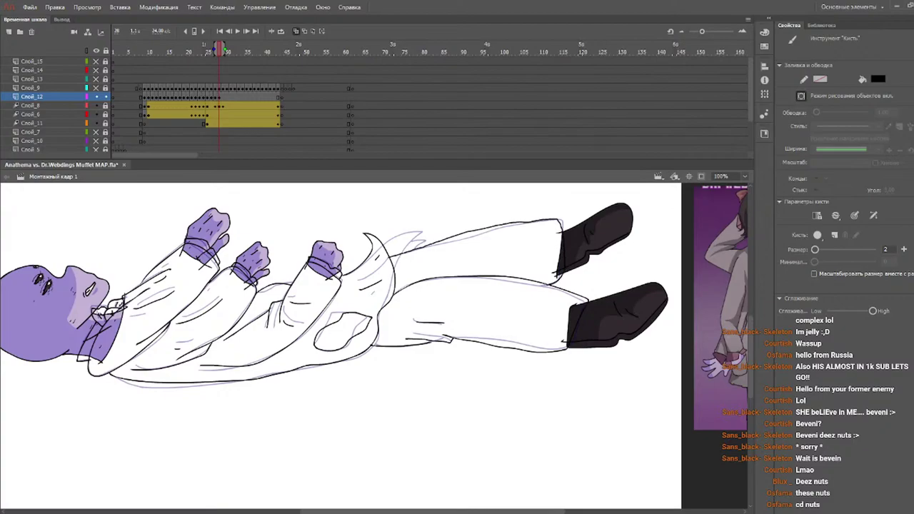
{"action": "key", "text": "ctrl+z"}
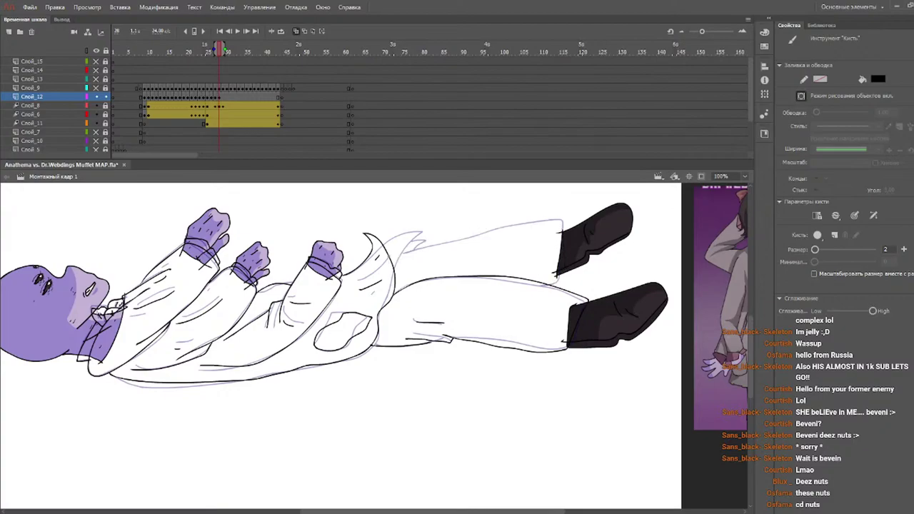
{"action": "mouse_move", "coordinate": [389, 256]}
{"action": "left_mouse_down"}
{"action": "mouse_move", "coordinate": [539, 218]}
{"action": "mouse_move", "coordinate": [563, 221]}
{"action": "mouse_move", "coordinate": [559, 280]}
{"action": "left_mouse_up"}
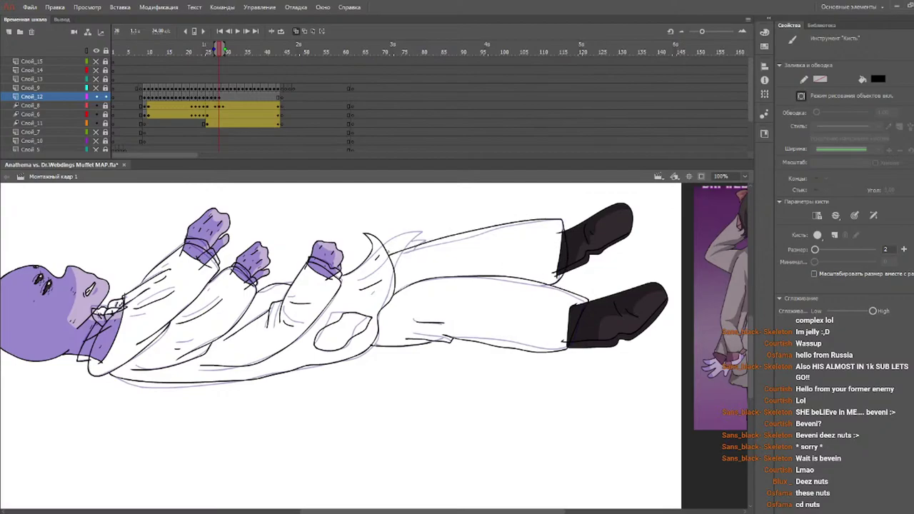
{"action": "mouse_move", "coordinate": [382, 240]}
{"action": "left_mouse_down"}
{"action": "mouse_move", "coordinate": [407, 248]}
{"action": "mouse_move", "coordinate": [388, 252]}
{"action": "left_mouse_up"}
- Insert consecutive blank keyframes on Слой_12 from frame 29 to frame 39
{"action": "left_click_drag", "start_coordinate": [212, 52], "coordinate": [226, 51]}
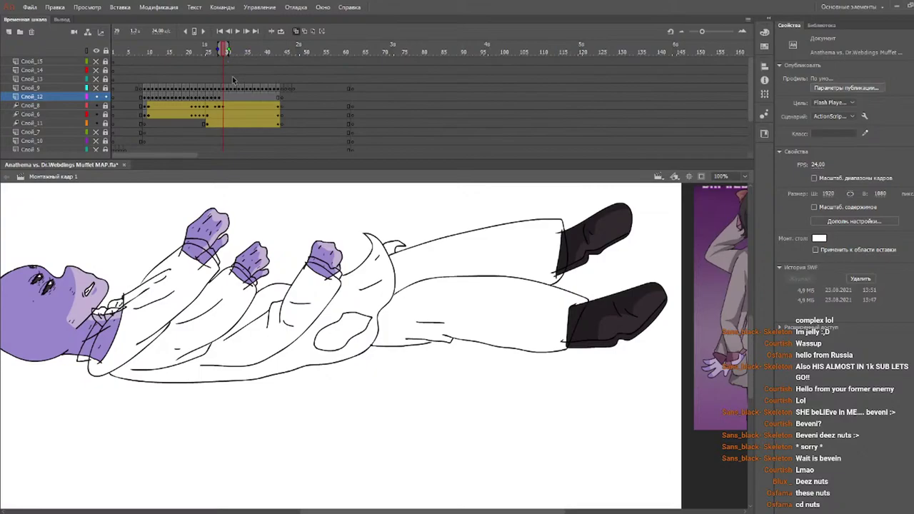
{"action": "key", "text": "F7"}
{"action": "key", "text": "F7"}
{"action": "key", "text": "F7"}
{"action": "key", "text": "F7"}
{"action": "key", "text": "F7"}
{"action": "key", "text": "F7"}
{"action": "key", "text": "F7"}
{"action": "key", "text": "F7"}
{"action": "key", "text": "F7"}
{"action": "key", "text": "F7"}
{"action": "key", "text": "F7"}
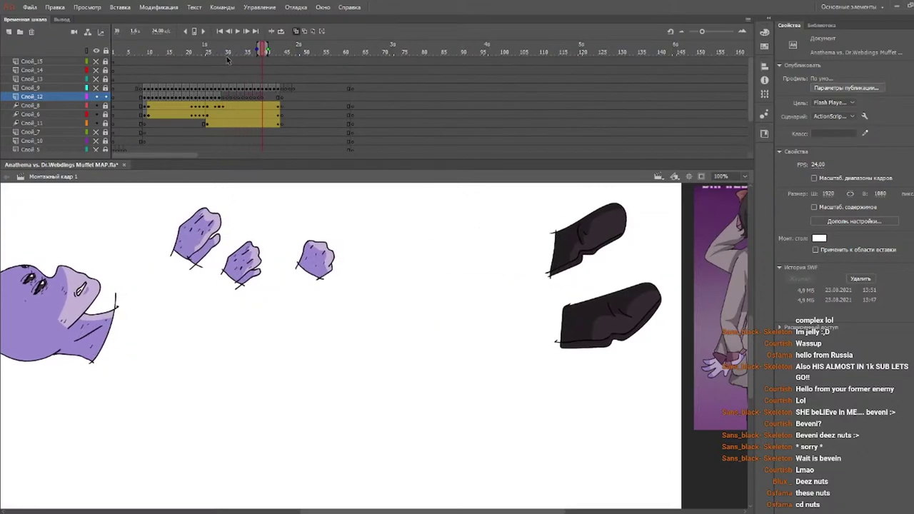
- Play and scrub through the animation to check the motion of the inked coat and legs
{"action": "left_click", "coordinate": [204, 55]}
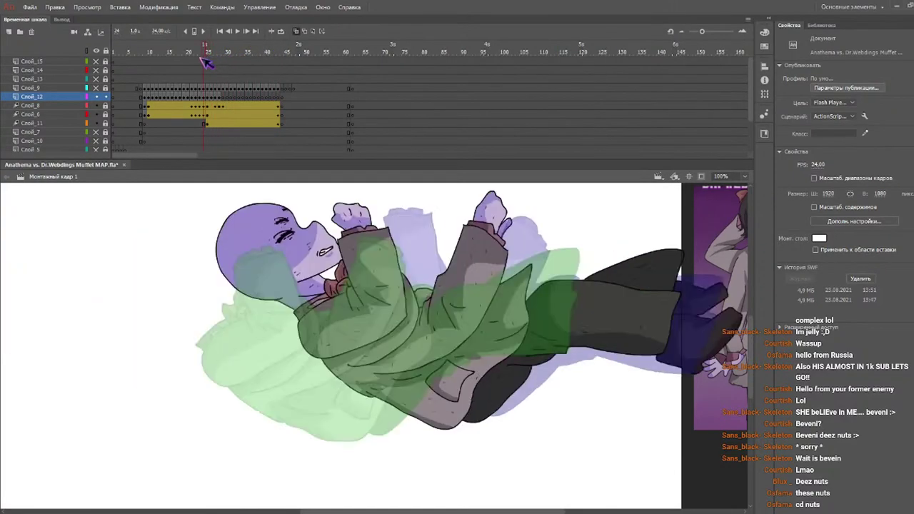
{"action": "left_click_drag", "start_coordinate": [204, 63], "coordinate": [138, 67]}
{"action": "key", "text": "Return"}
{"action": "key", "text": "Return"}
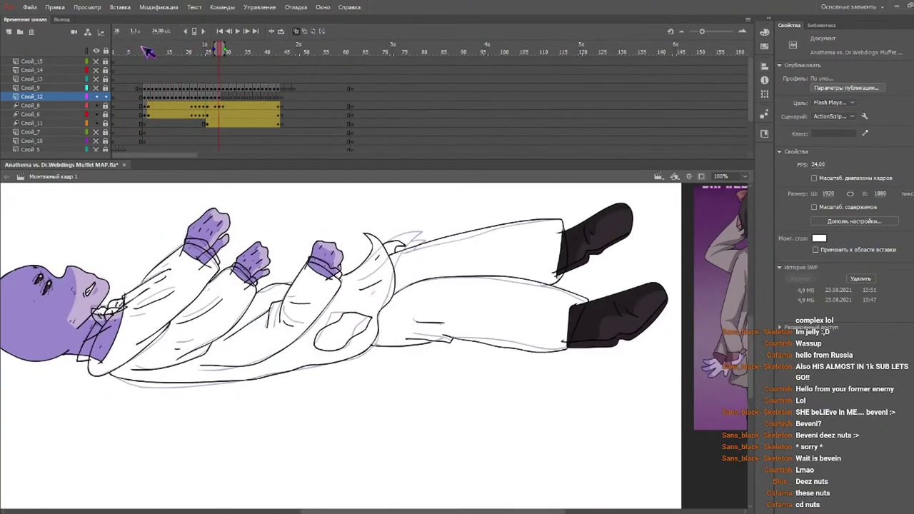
{"action": "left_click_drag", "start_coordinate": [132, 51], "coordinate": [206, 49]}
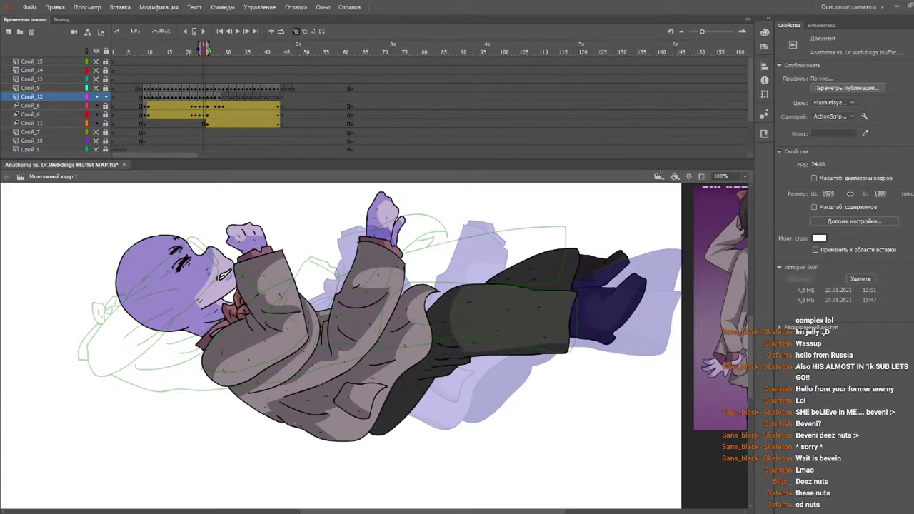
- Turn off onion skinning and fill the coat body and sleeves on frame 25 with the grey coat colour sampled from the reference character
{"action": "left_click_drag", "start_coordinate": [228, 50], "coordinate": [211, 51]}
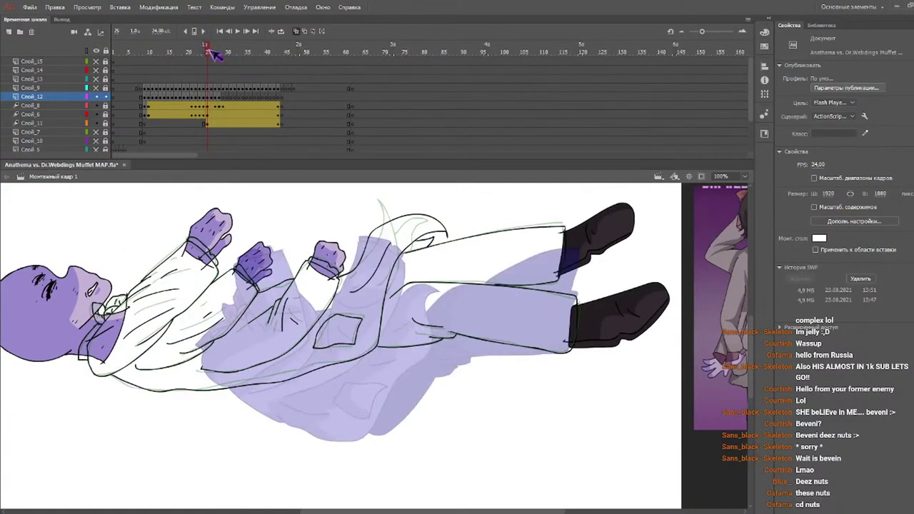
{"action": "left_click", "coordinate": [296, 31]}
{"action": "left_click_drag", "start_coordinate": [322, 511], "coordinate": [347, 511]}
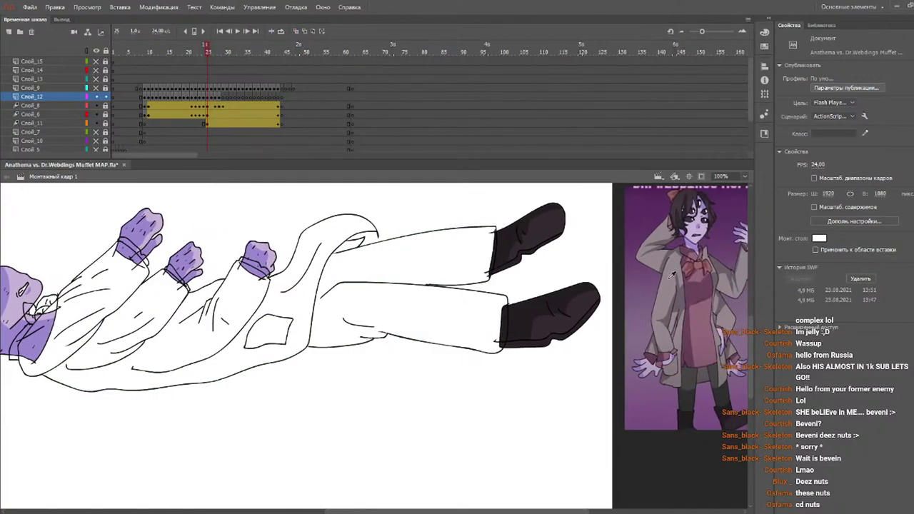
{"action": "key", "text": "k"}
{"action": "left_click", "coordinate": [257, 302]}
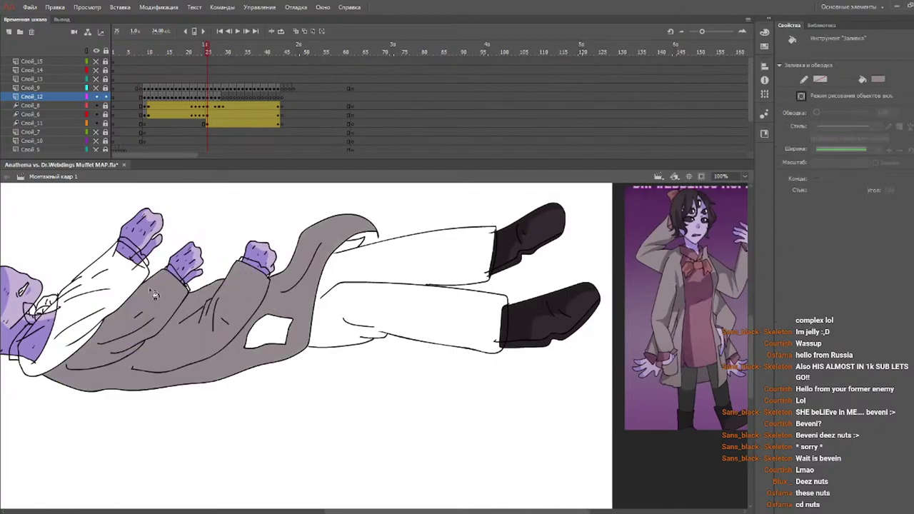
{"action": "left_click", "coordinate": [123, 289]}
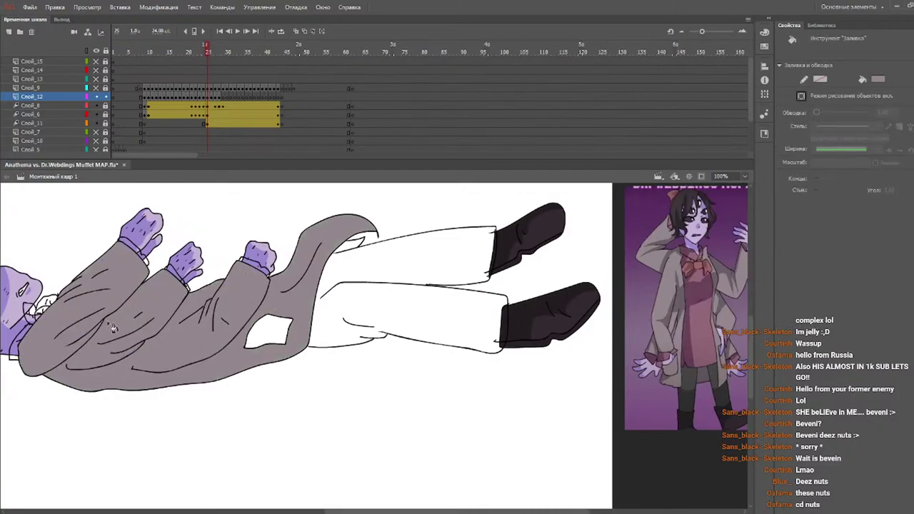
{"action": "key", "text": "ctrl+z"}
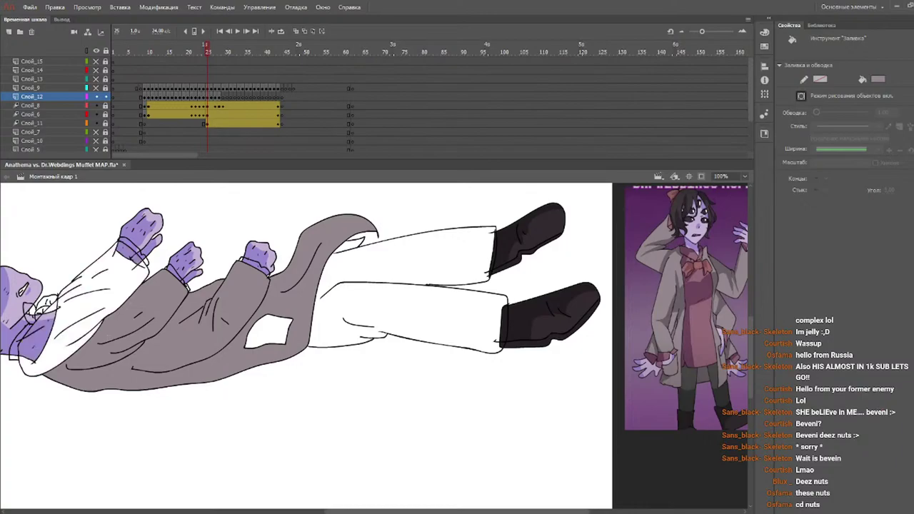
{"action": "left_click", "coordinate": [120, 294]}
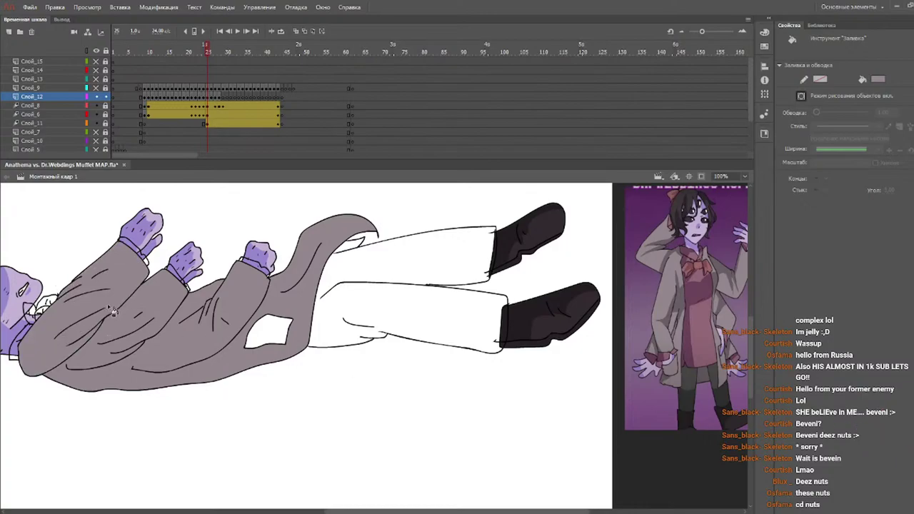
- Fill the coat body, pocket and first sleeve on frame 26 with the same grey
{"action": "key", "text": "."}
{"action": "left_click", "coordinate": [289, 304]}
{"action": "left_click", "coordinate": [276, 331]}
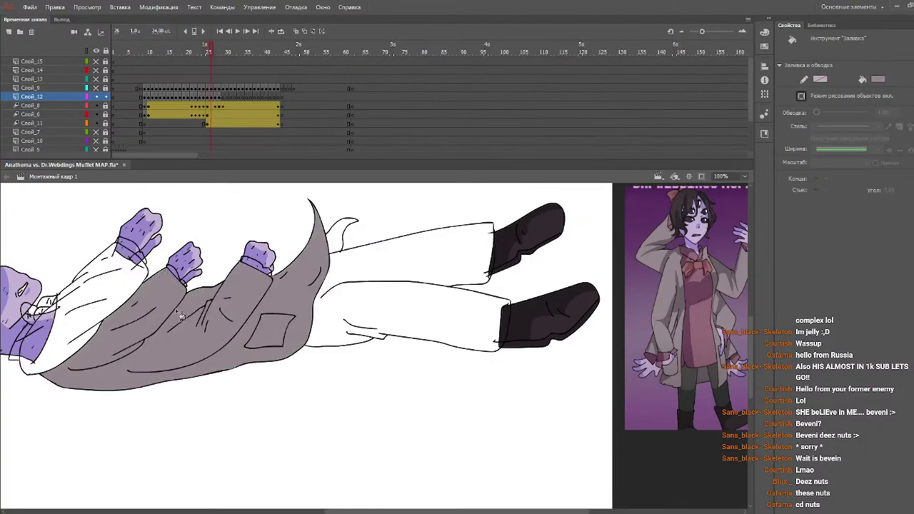
{"action": "left_click", "coordinate": [103, 296]}
- Fill the first sleeve, the rest of the coat and the pocket on frame 27 with the same grey
{"action": "key", "text": "."}
{"action": "left_click", "coordinate": [132, 307]}
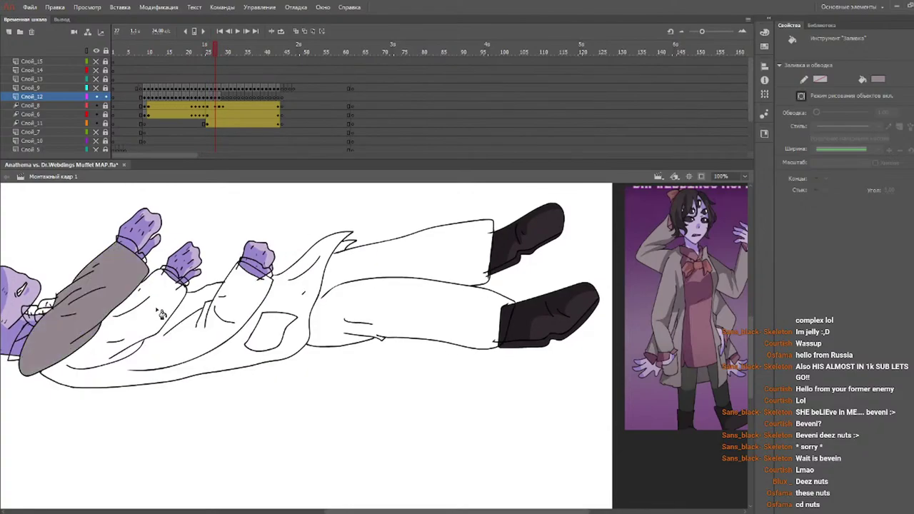
{"action": "left_click", "coordinate": [161, 314]}
{"action": "left_click", "coordinate": [279, 332]}
- Try to fill the coat pocket on frame 28 with the grey coat colour
{"action": "key", "text": "."}
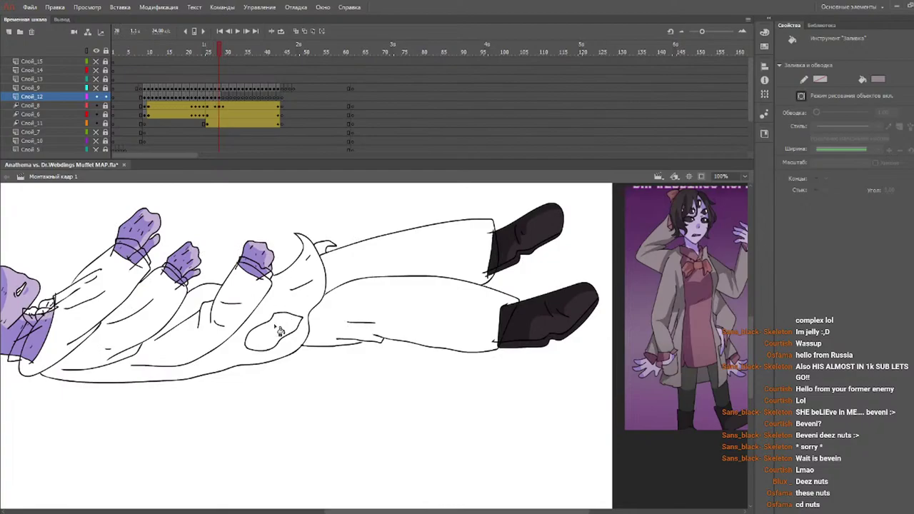
{"action": "left_click", "coordinate": [283, 332]}
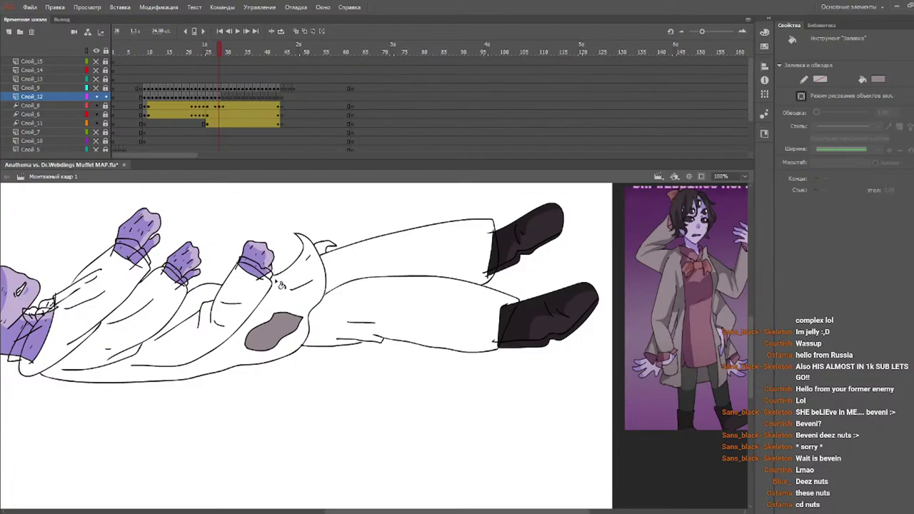
{"action": "key", "text": "b"}
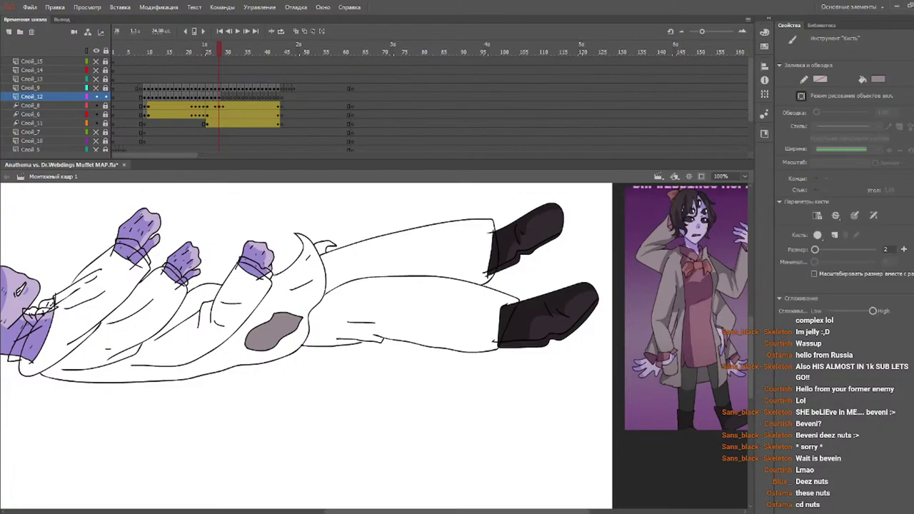
{"action": "key", "text": "k"}
{"action": "key", "text": "ctrl+z"}
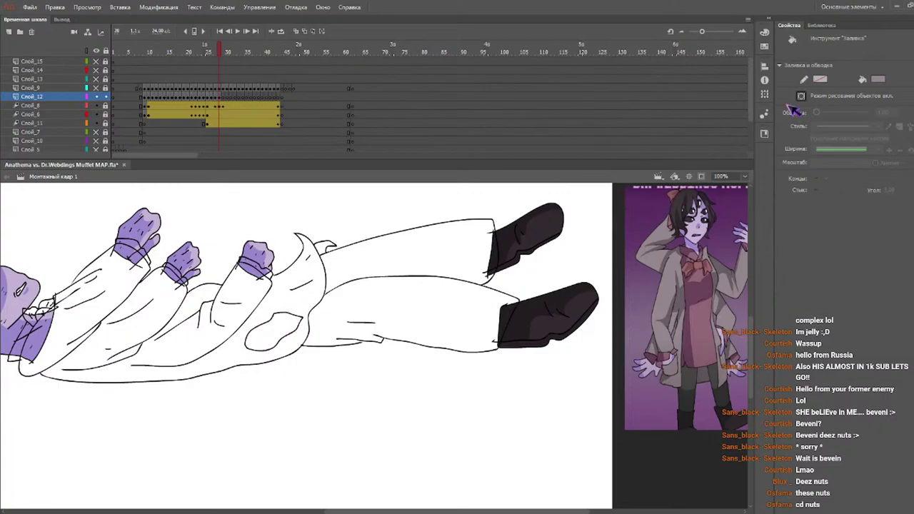
- Select all the clothes outlines on frame 28 and break them apart into plain shapes
{"action": "key", "text": "v"}
{"action": "left_click_drag", "start_coordinate": [377, 205], "coordinate": [4, 507]}
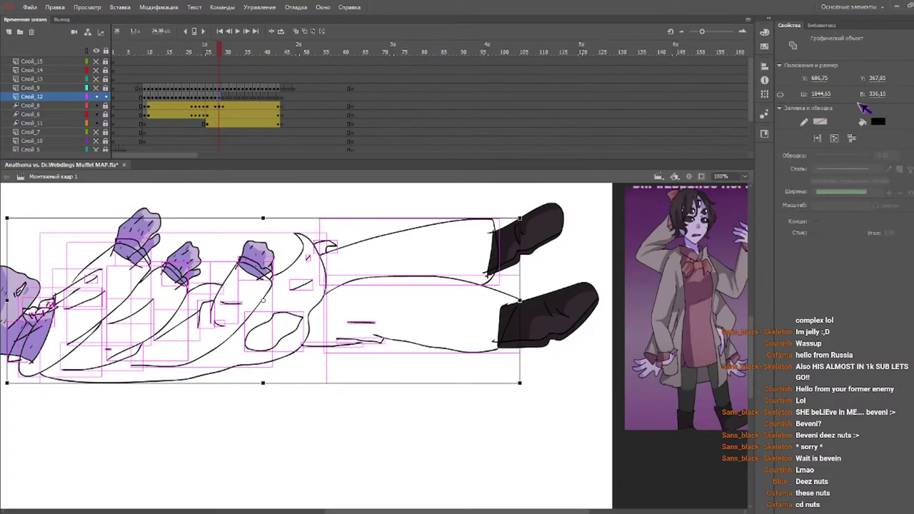
{"action": "key", "text": "ctrl+b"}
{"action": "left_click_drag", "start_coordinate": [209, 53], "coordinate": [220, 55]}
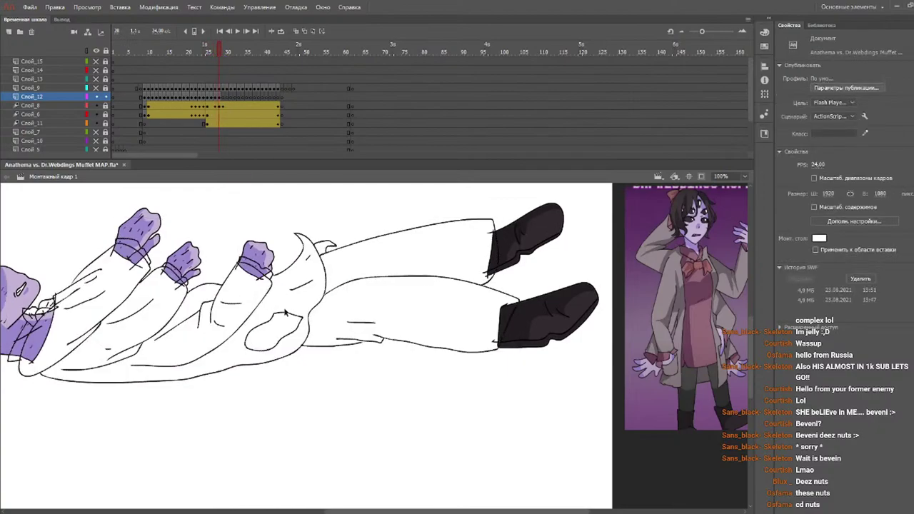
- Try to fill the pocket and coat body on frame 28 with the grey coat colour
{"action": "key", "text": "k"}
{"action": "left_click", "coordinate": [284, 323]}
{"action": "left_click", "coordinate": [272, 335]}
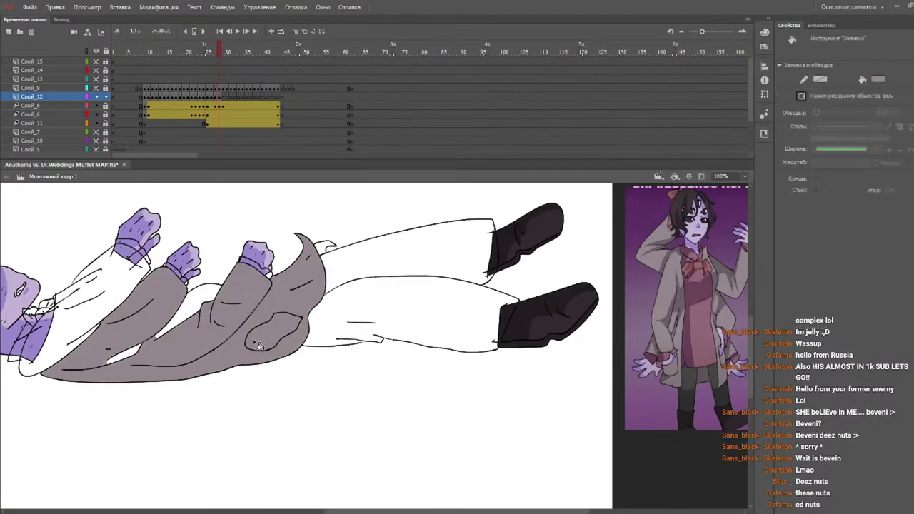
{"action": "key", "text": "ctrl+z"}
{"action": "key", "text": "ctrl+z"}
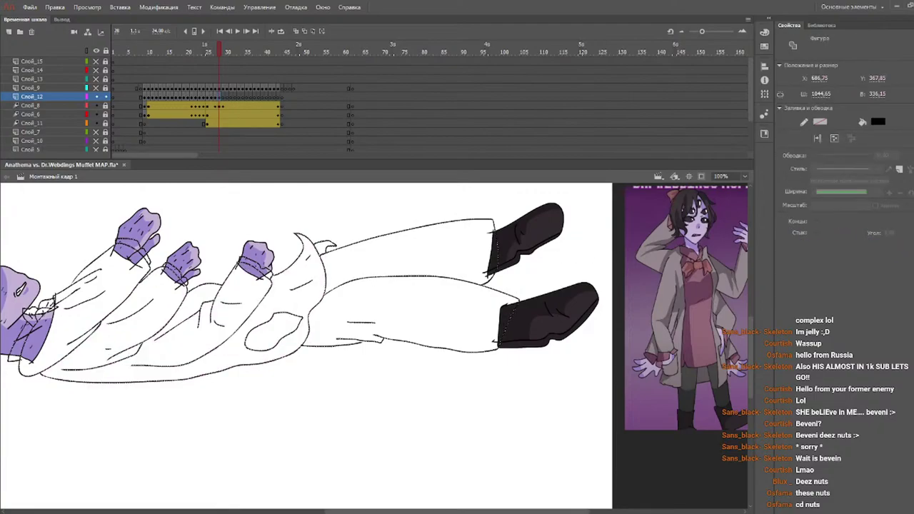
- Fill the coat body, first sleeve and pocket on frame 28 with the grey coat colour
{"action": "key", "text": "k"}
{"action": "left_click", "coordinate": [218, 301]}
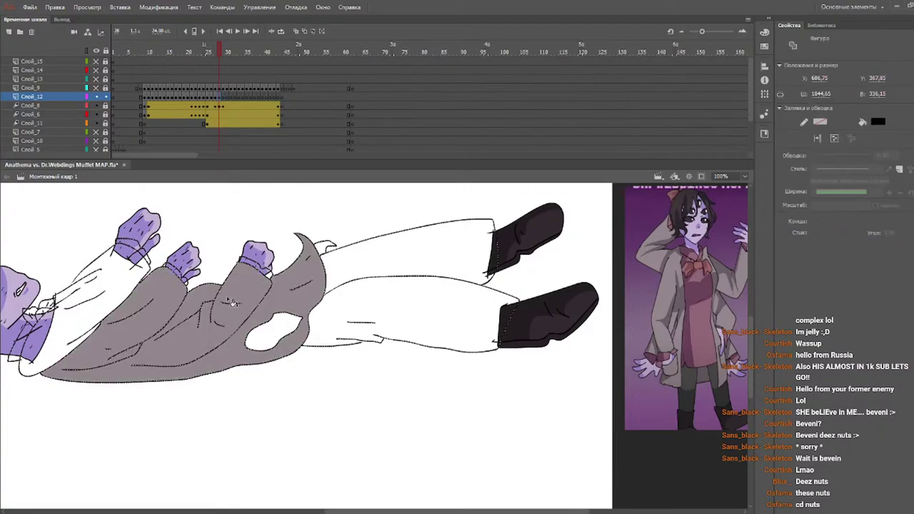
{"action": "left_click", "coordinate": [132, 285]}
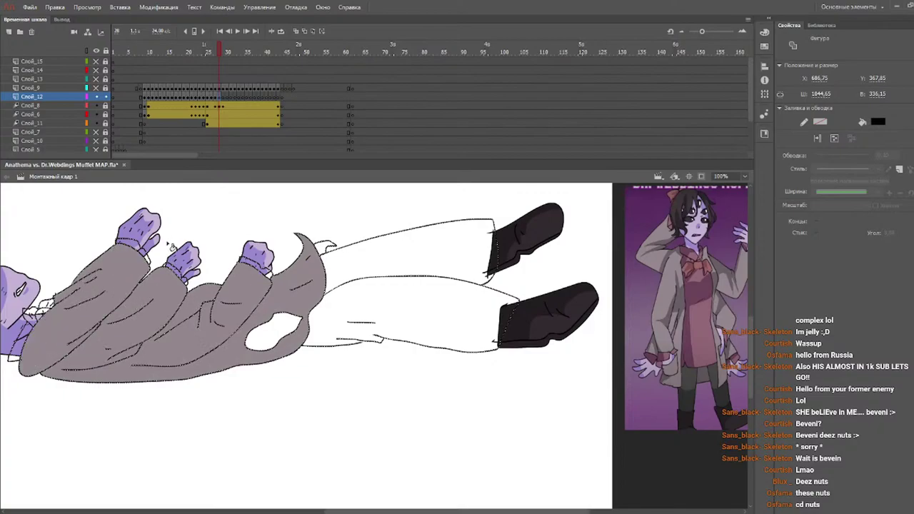
{"action": "key", "text": "."}
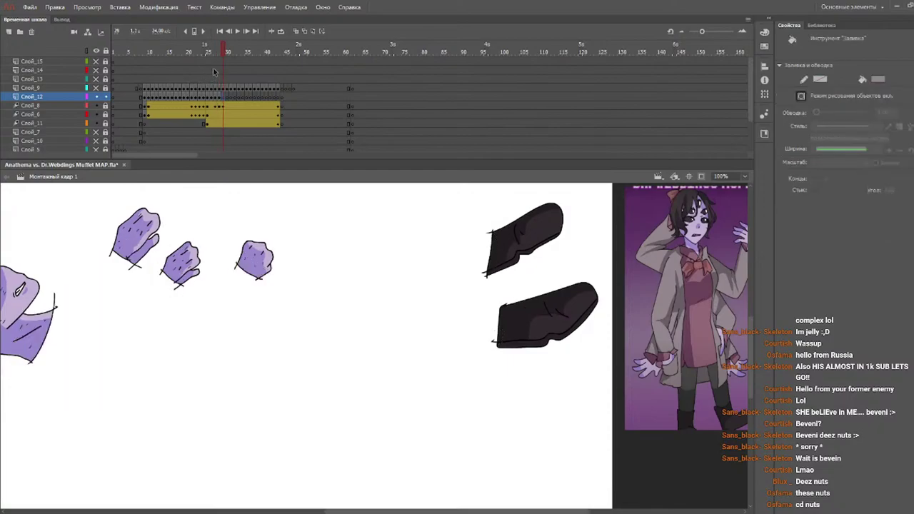
{"action": "left_click", "coordinate": [289, 326]}
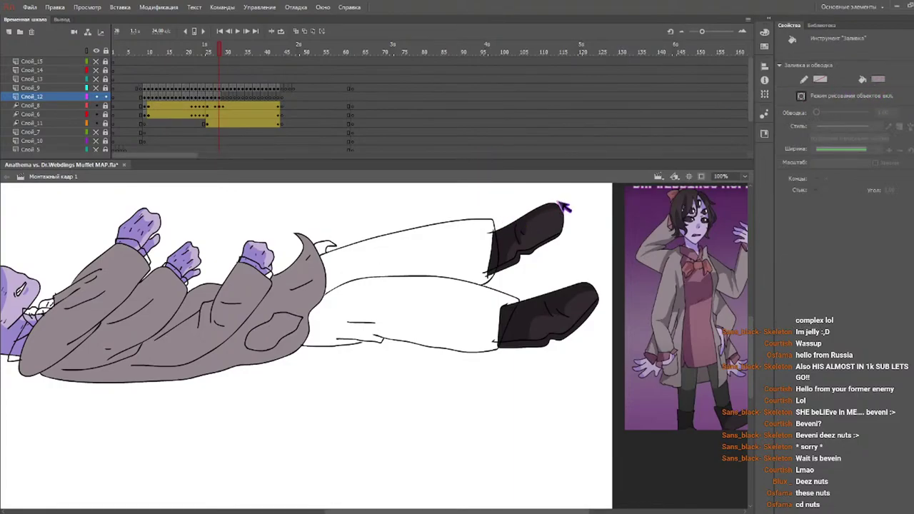
- Fill the small inner flap at the coat's hem with a darker grey on frames 25 through 28
{"action": "left_click", "coordinate": [325, 250]}
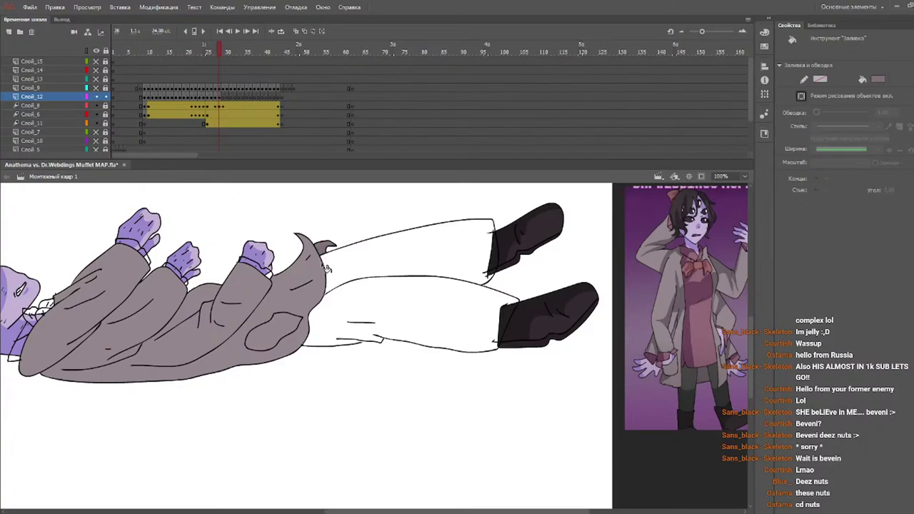
{"action": "key", "text": "ctrl+z"}
{"action": "key", "text": "v"}
{"action": "left_click", "coordinate": [206, 48]}
{"action": "left_click", "coordinate": [208, 48]}
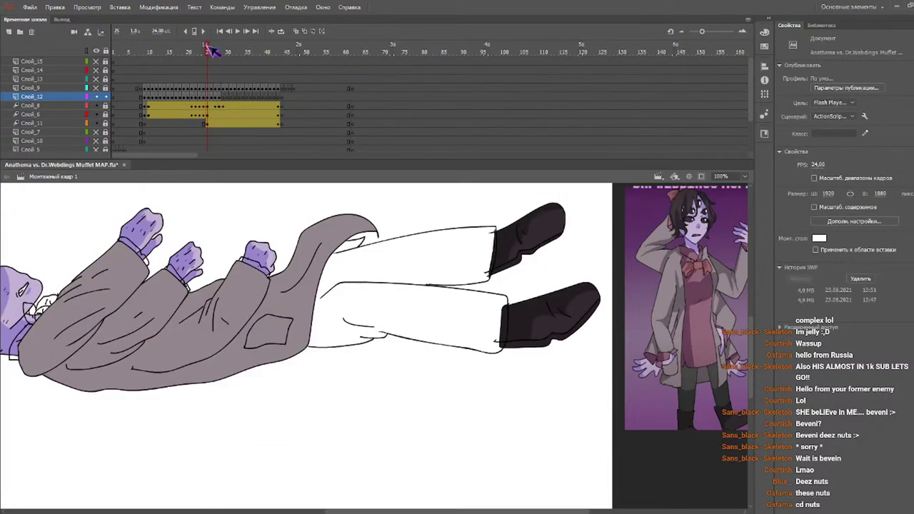
{"action": "key", "text": "k"}
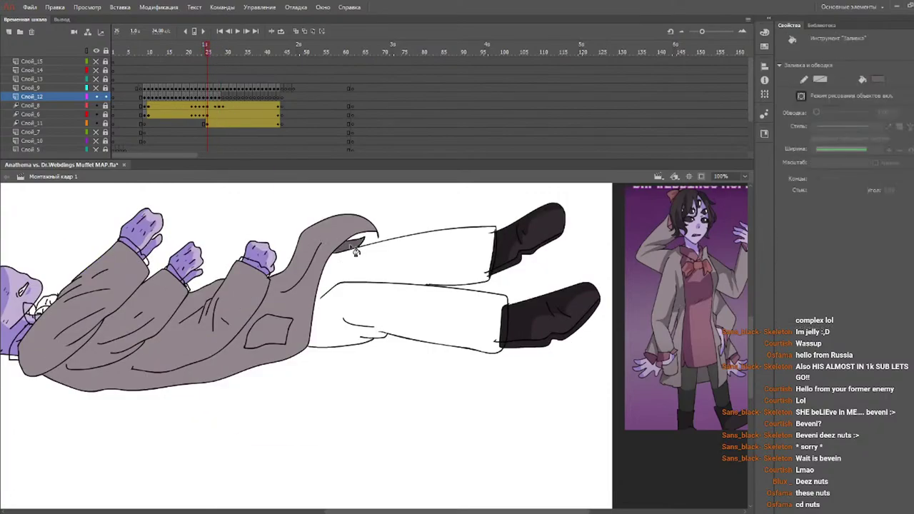
{"action": "key", "text": "period"}
{"action": "key", "text": "period"}
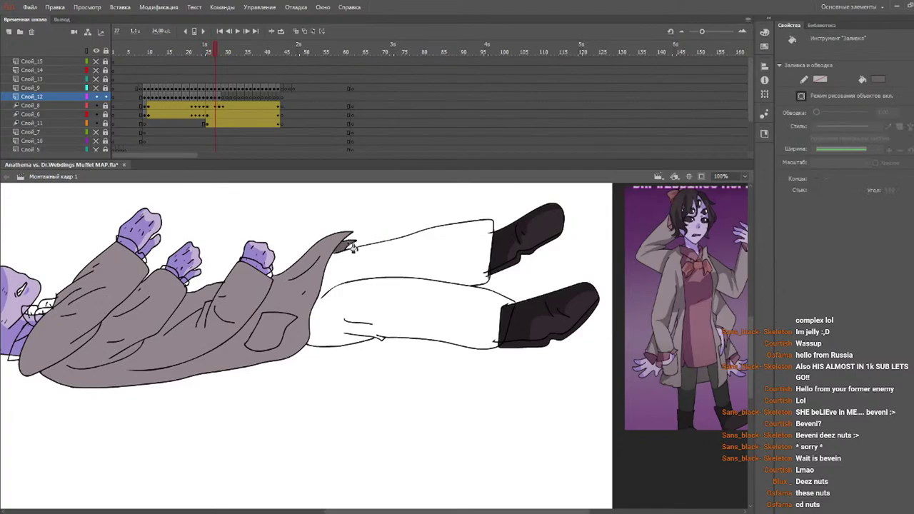
- Sample the dark pink of the reference character's shirt and fill the three cuffs and the collar with it on frame 25
{"action": "left_click", "coordinate": [206, 49]}
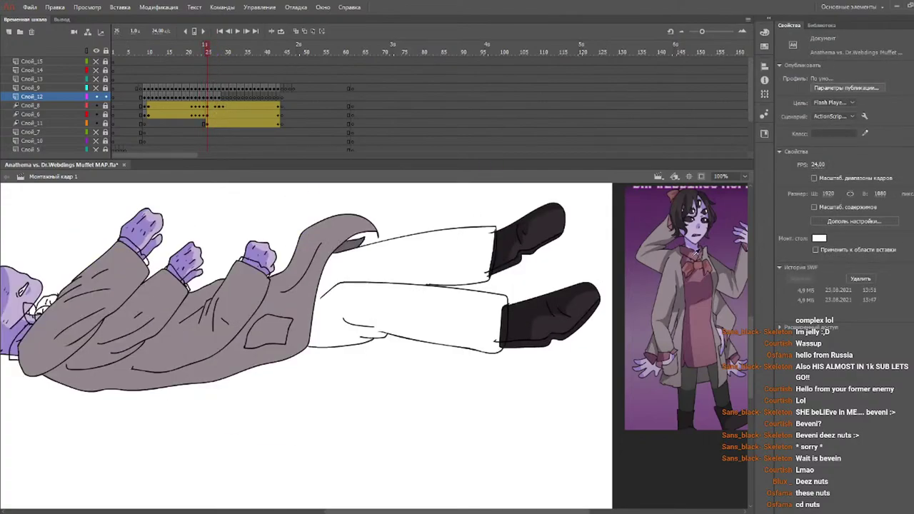
{"action": "left_click", "coordinate": [695, 253]}
{"action": "left_click", "coordinate": [134, 248]}
{"action": "left_click", "coordinate": [178, 273]}
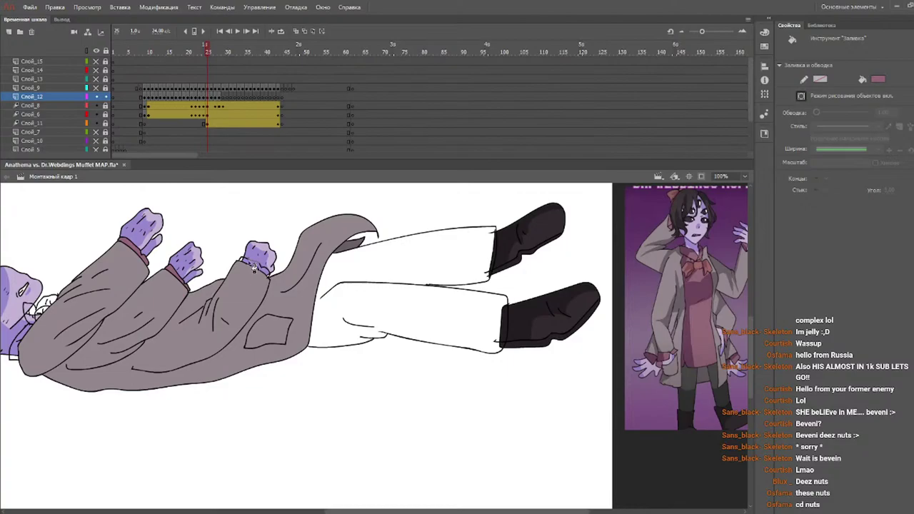
{"action": "left_click", "coordinate": [35, 344]}
- Fill the cuffs and collar on frames 26 and 27 with the same dark pink
{"action": "key", "text": "."}
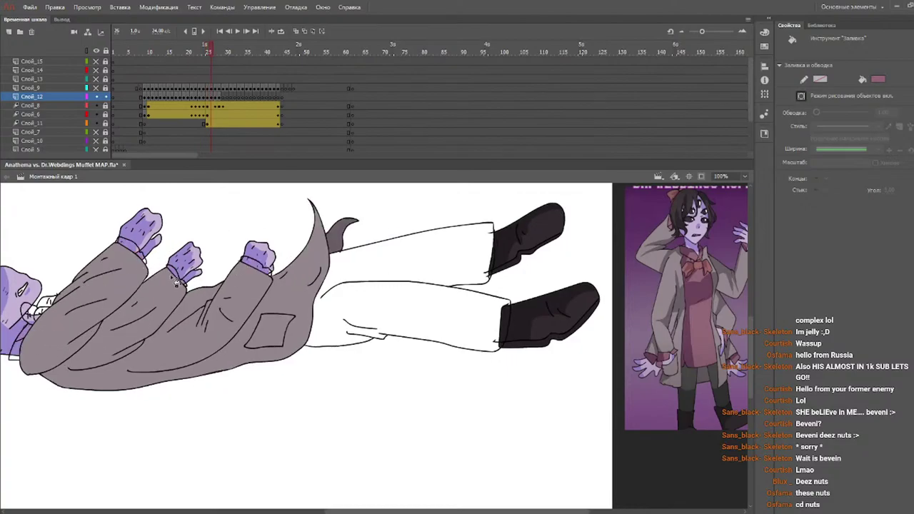
{"action": "left_click", "coordinate": [137, 250]}
{"action": "left_click", "coordinate": [254, 267]}
{"action": "key", "text": "."}
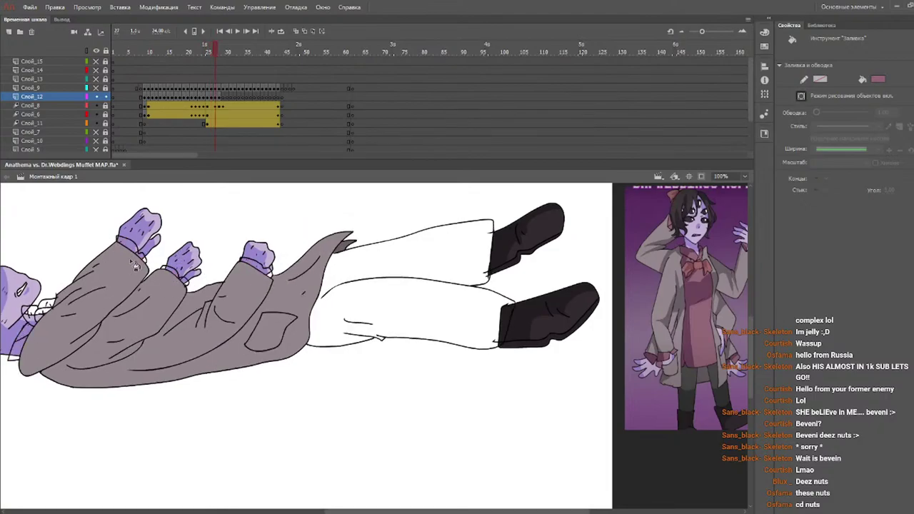
{"action": "left_click", "coordinate": [183, 277]}
{"action": "left_click", "coordinate": [257, 267]}
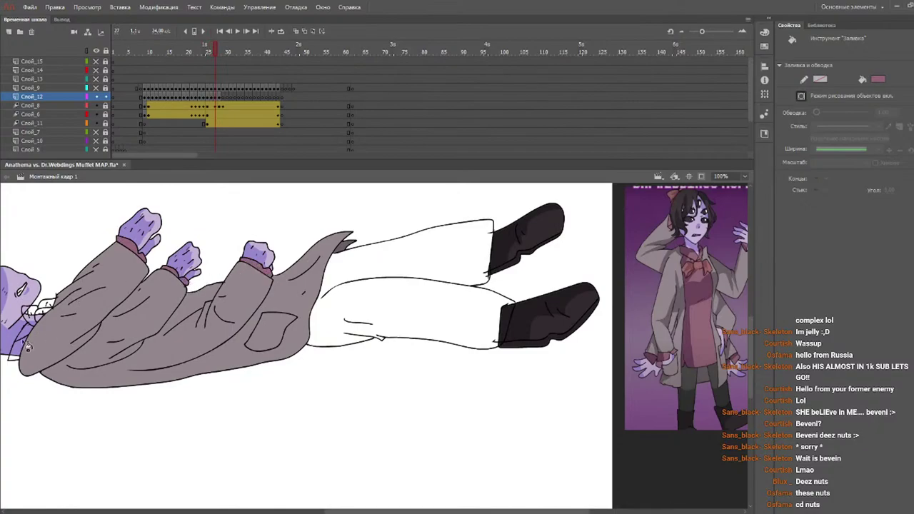
- Fill the three cuffs and the collar on frame 28 with the same dark pink
{"action": "key", "text": "."}
{"action": "left_click", "coordinate": [137, 248]}
{"action": "left_click", "coordinate": [180, 276]}
{"action": "left_click", "coordinate": [260, 273]}
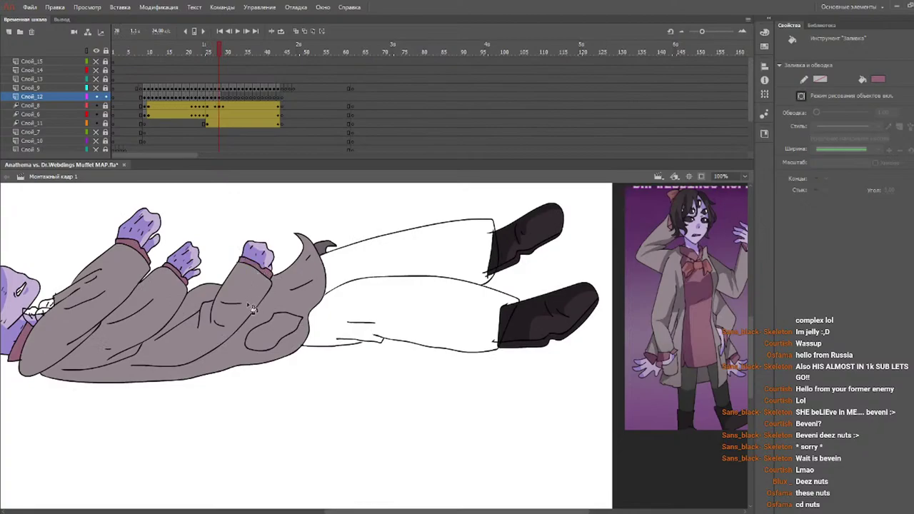
- Return to frame 25 and fill the neck bow with the red sampled from the reference character's bow
{"action": "left_click", "coordinate": [205, 49]}
{"action": "mouse_move", "coordinate": [206, 49]}
{"action": "left_mouse_down"}
{"action": "mouse_move", "coordinate": [219, 54]}
{"action": "mouse_move", "coordinate": [207, 47]}
{"action": "left_mouse_up"}
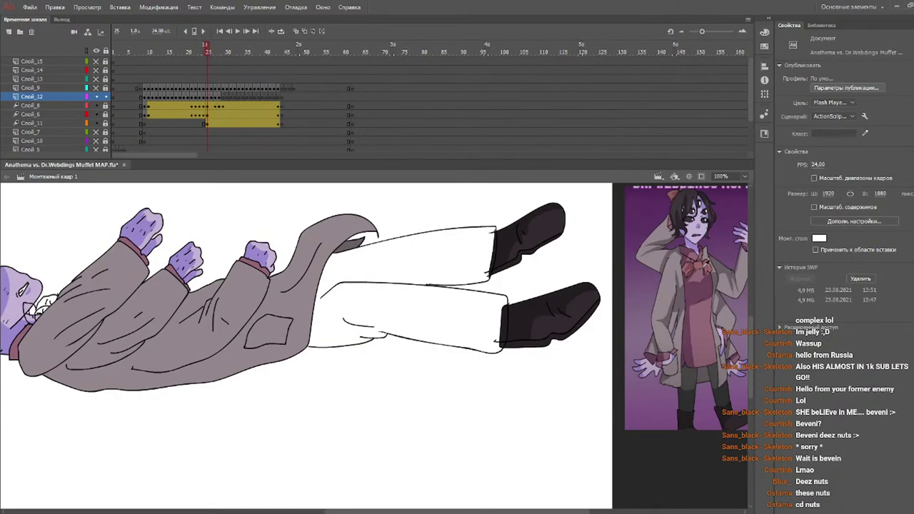
{"action": "key", "text": "k"}
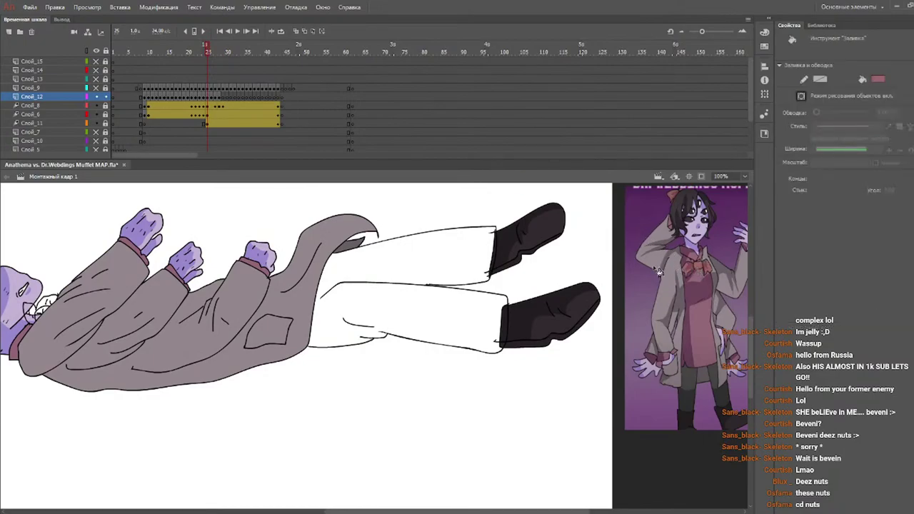
{"action": "left_click", "coordinate": [44, 309]}
{"action": "left_click", "coordinate": [33, 313]}
{"action": "key", "text": "ctrl+z"}
{"action": "left_click", "coordinate": [47, 308]}
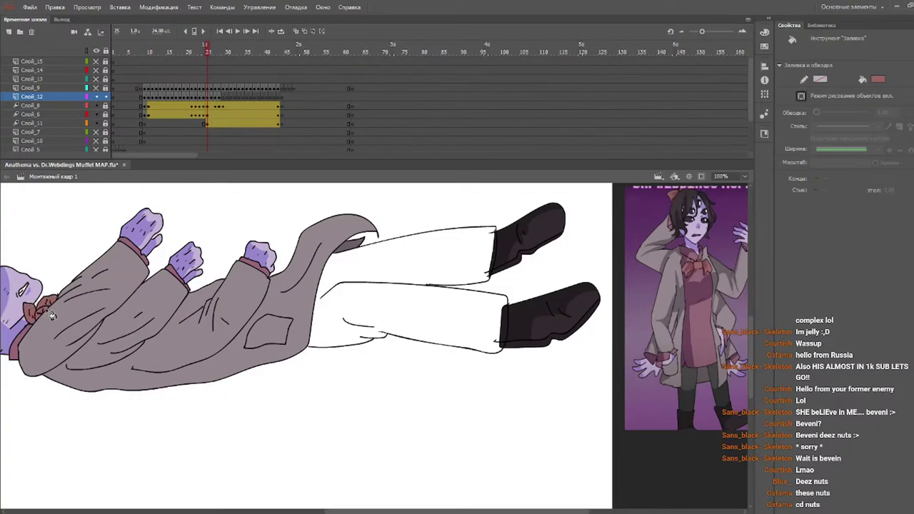
- Fill the neck bow on frames 26, 27 and 28 with the same red
{"action": "key", "text": "period"}
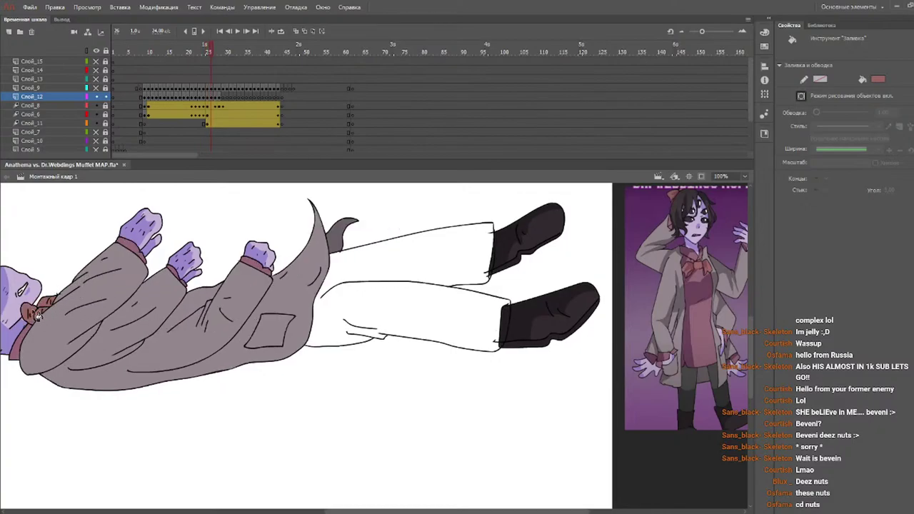
{"action": "key", "text": "period"}
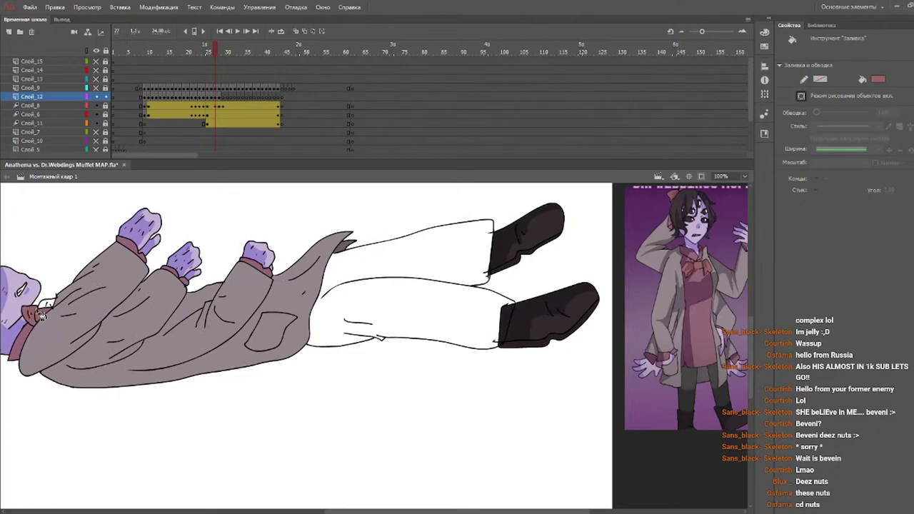
{"action": "key", "text": "period"}
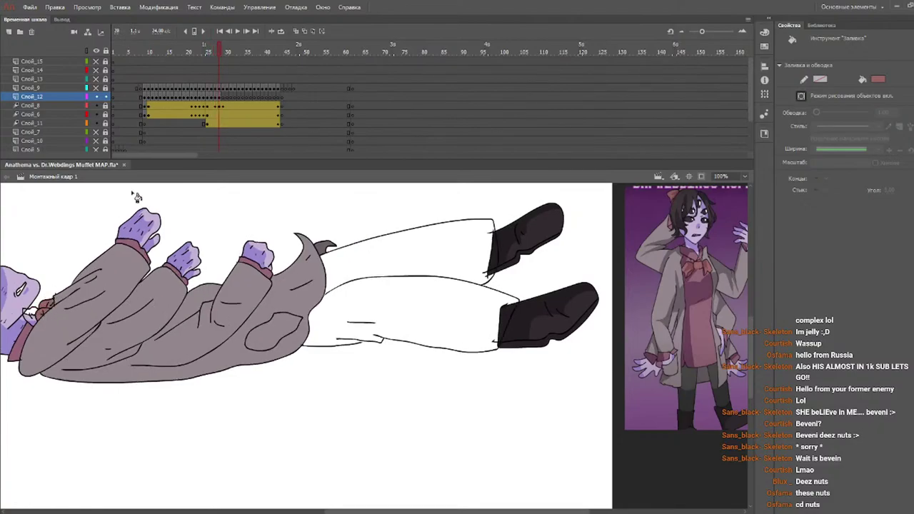
{"action": "left_click", "coordinate": [211, 54]}
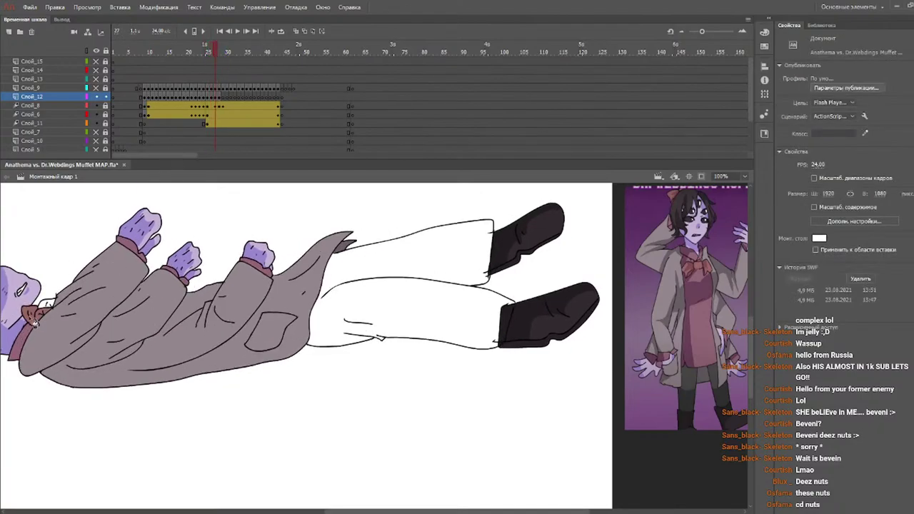
{"action": "key", "text": "k"}
{"action": "key", "text": "period"}
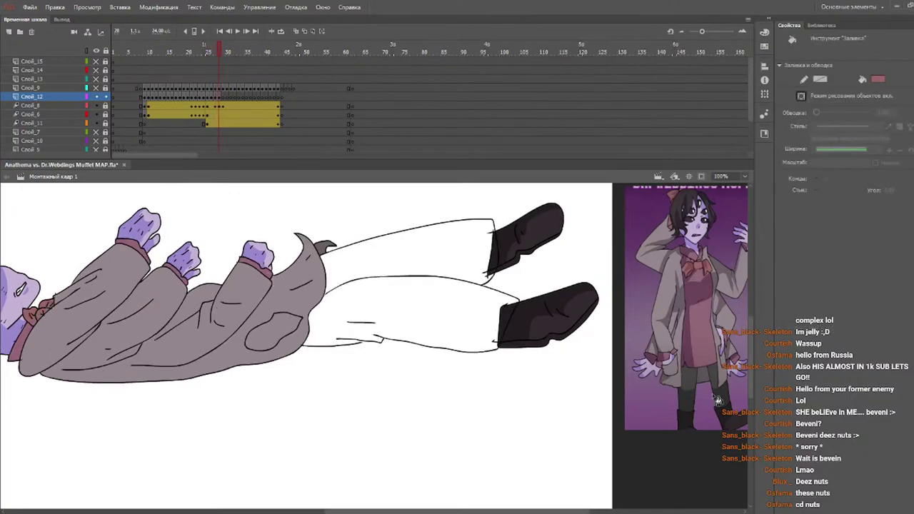
- Sample the dark grey of the reference character's leggings and fill both legs with it on frame 25
{"action": "key", "text": "i"}
{"action": "left_click", "coordinate": [720, 369]}
{"action": "left_click", "coordinate": [208, 46]}
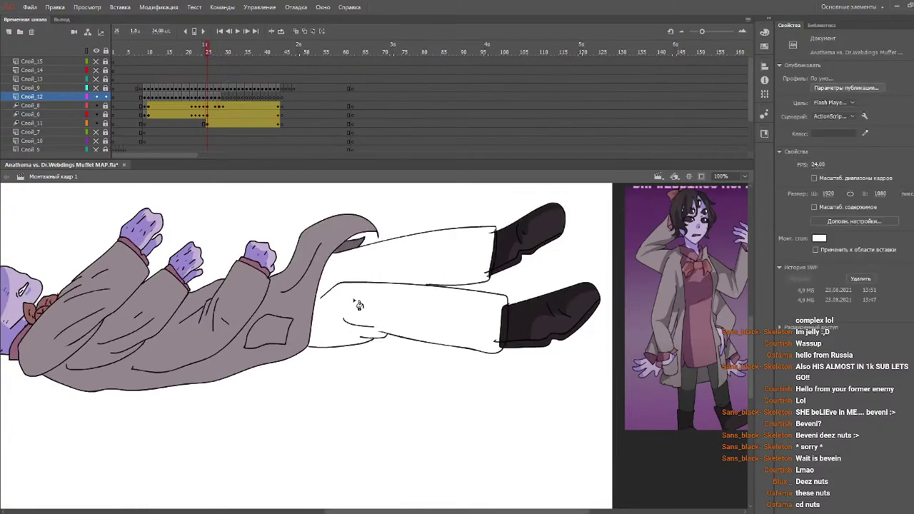
{"action": "left_click", "coordinate": [356, 304]}
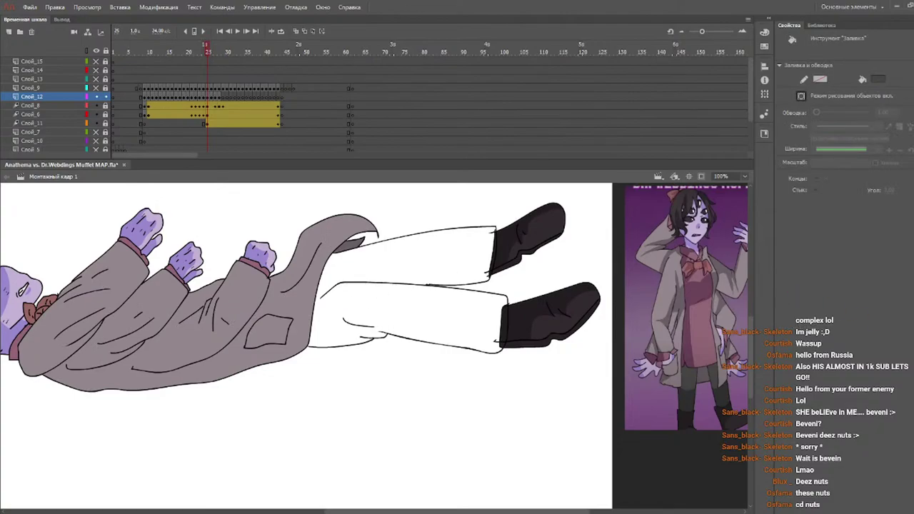
{"action": "left_click", "coordinate": [396, 263]}
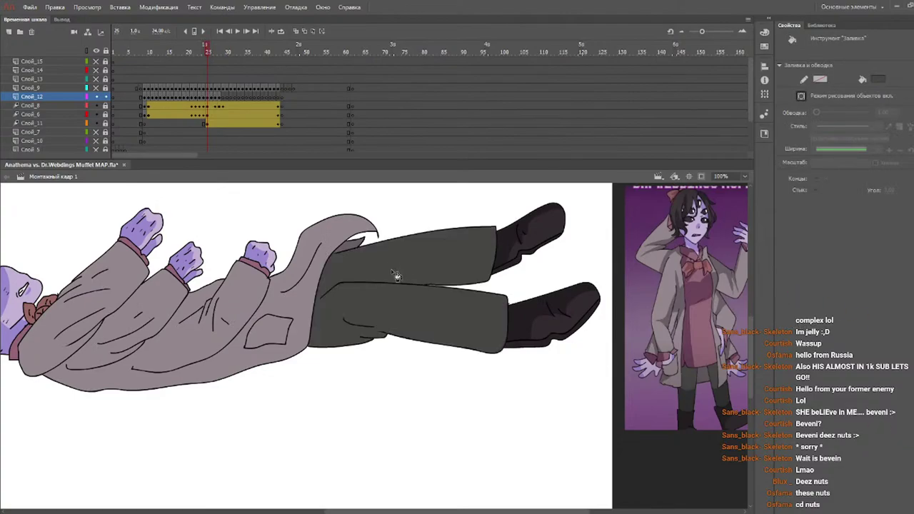
- Fill both legs on frames 26, 27 and 28 with the same dark grey
{"action": "key", "text": "period"}
{"action": "left_click", "coordinate": [386, 283]}
{"action": "key", "text": "period"}
{"action": "left_click", "coordinate": [394, 272]}
{"action": "key", "text": "period"}
{"action": "left_click", "coordinate": [398, 267]}
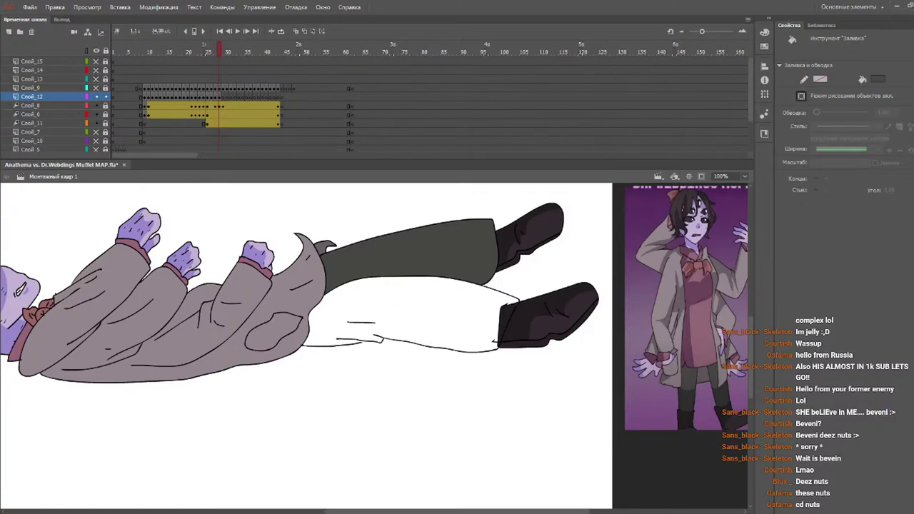
{"action": "left_click", "coordinate": [454, 311]}
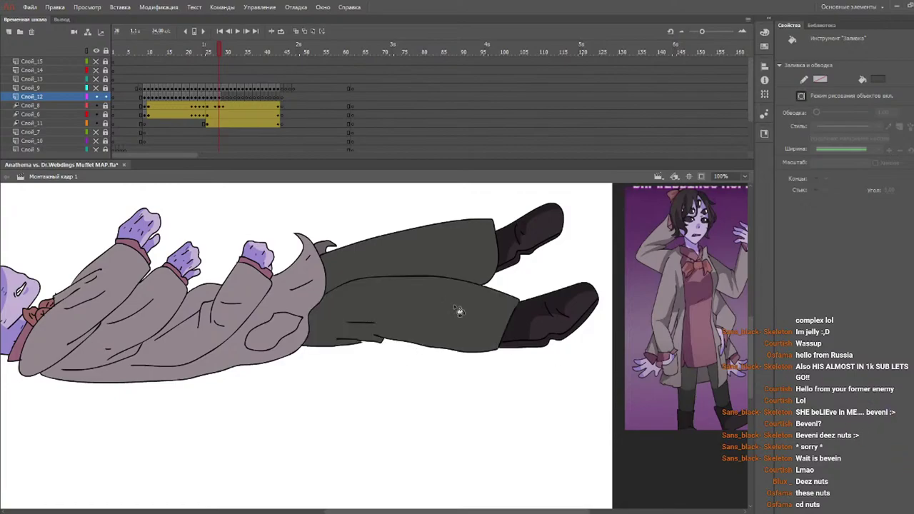
- Compare the shading on frame 24 with frame 25 and turn off object drawing mode for the red Paint Brush
{"action": "mouse_move", "coordinate": [205, 53]}
{"action": "left_mouse_down"}
{"action": "mouse_move", "coordinate": [176, 58]}
{"action": "mouse_move", "coordinate": [223, 57]}
{"action": "mouse_move", "coordinate": [205, 55]}
{"action": "left_mouse_up"}
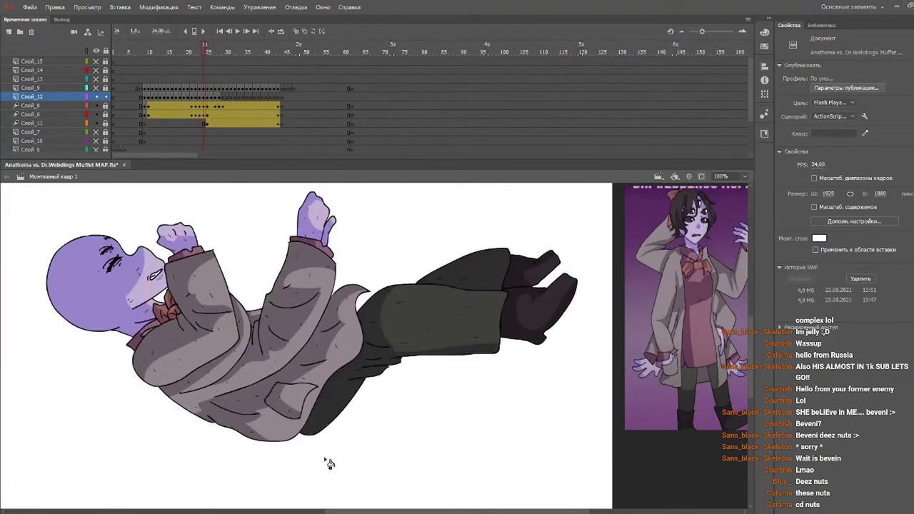
{"action": "left_click_drag", "start_coordinate": [357, 510], "coordinate": [297, 509]}
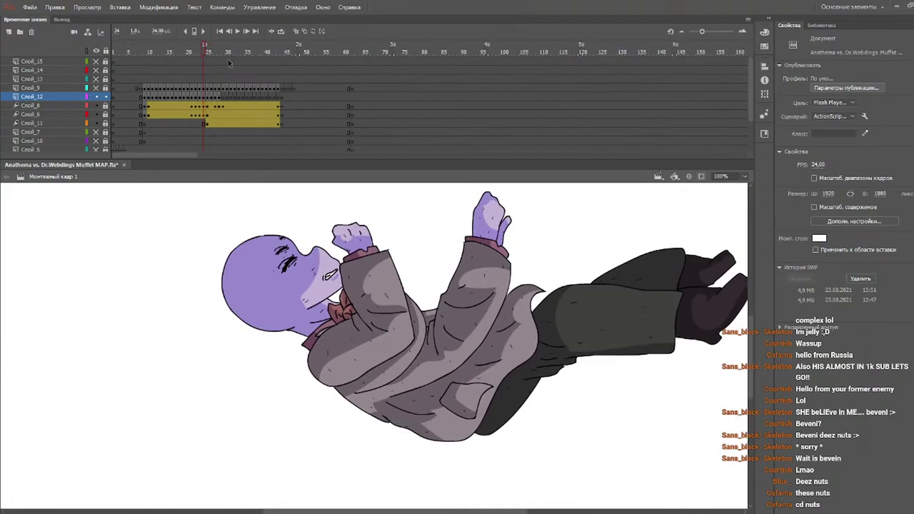
{"action": "mouse_move", "coordinate": [205, 57]}
{"action": "left_mouse_down"}
{"action": "mouse_move", "coordinate": [230, 62]}
{"action": "mouse_move", "coordinate": [171, 57]}
{"action": "mouse_move", "coordinate": [224, 60]}
{"action": "mouse_move", "coordinate": [210, 61]}
{"action": "left_mouse_up"}
{"action": "mouse_move", "coordinate": [215, 63]}
{"action": "left_mouse_down"}
{"action": "mouse_move", "coordinate": [205, 51]}
{"action": "mouse_move", "coordinate": [314, 68]}
{"action": "mouse_move", "coordinate": [213, 69]}
{"action": "left_mouse_up"}
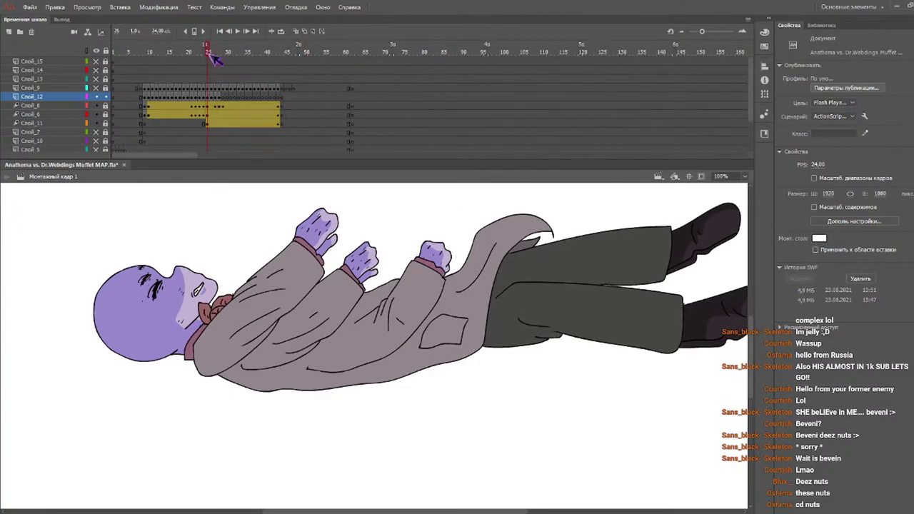
{"action": "key", "text": "b"}
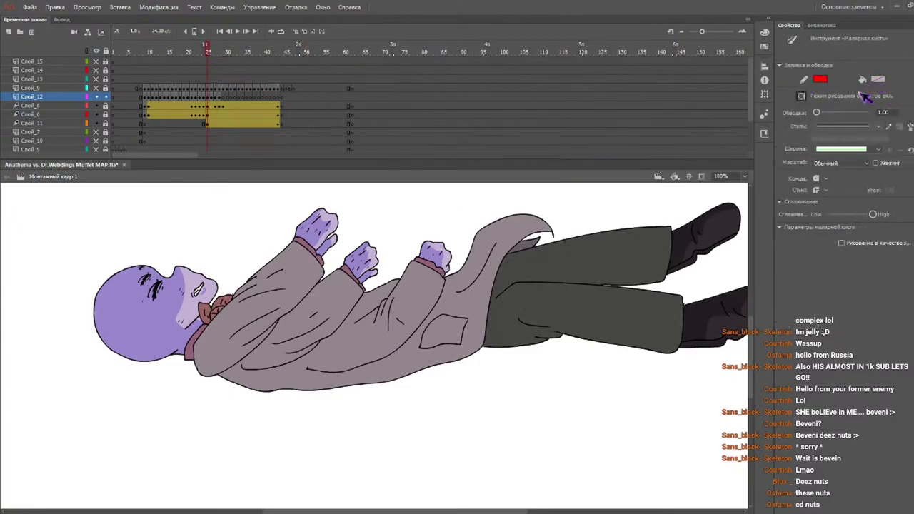
{"action": "left_click", "coordinate": [801, 96]}
{"action": "key", "text": "v"}
{"action": "mouse_move", "coordinate": [60, 212]}
{"action": "left_mouse_down"}
{"action": "mouse_move", "coordinate": [452, 265]}
{"action": "mouse_move", "coordinate": [749, 441]}
{"action": "left_mouse_up"}
{"action": "left_click", "coordinate": [203, 52]}
{"action": "left_click", "coordinate": [208, 52]}
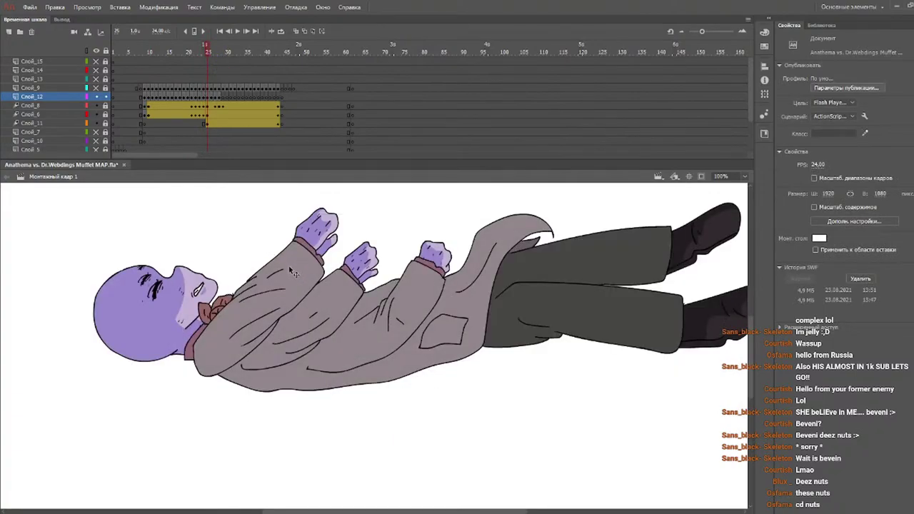
- Draw red shadow boundary lines across the sleeves, cuffs, bow, coat body and pocket on frame 25
{"action": "key", "text": "b"}
{"action": "mouse_move", "coordinate": [318, 271]}
{"action": "left_mouse_down"}
{"action": "mouse_move", "coordinate": [293, 260]}
{"action": "mouse_move", "coordinate": [284, 270]}
{"action": "mouse_move", "coordinate": [282, 293]}
{"action": "mouse_move", "coordinate": [259, 324]}
{"action": "mouse_move", "coordinate": [274, 322]}
{"action": "left_mouse_up"}
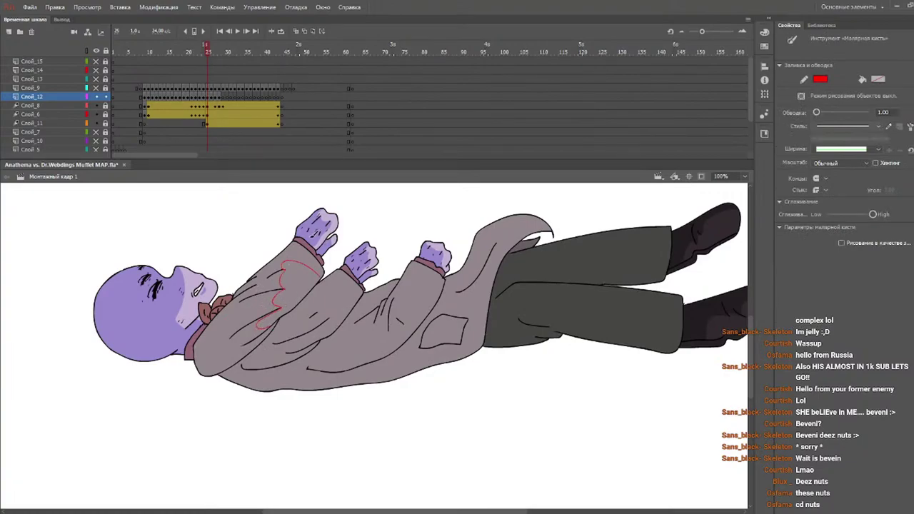
{"action": "left_click_drag", "start_coordinate": [311, 245], "coordinate": [319, 261]}
{"action": "left_click_drag", "start_coordinate": [222, 299], "coordinate": [233, 305]}
{"action": "mouse_move", "coordinate": [364, 290]}
{"action": "left_mouse_down"}
{"action": "mouse_move", "coordinate": [323, 309]}
{"action": "mouse_move", "coordinate": [333, 314]}
{"action": "mouse_move", "coordinate": [331, 333]}
{"action": "left_mouse_up"}
{"action": "mouse_move", "coordinate": [414, 291]}
{"action": "left_mouse_down"}
{"action": "mouse_move", "coordinate": [404, 323]}
{"action": "mouse_move", "coordinate": [351, 337]}
{"action": "mouse_move", "coordinate": [285, 371]}
{"action": "mouse_move", "coordinate": [339, 376]}
{"action": "mouse_move", "coordinate": [503, 341]}
{"action": "left_mouse_up"}
{"action": "left_click_drag", "start_coordinate": [442, 327], "coordinate": [475, 337]}
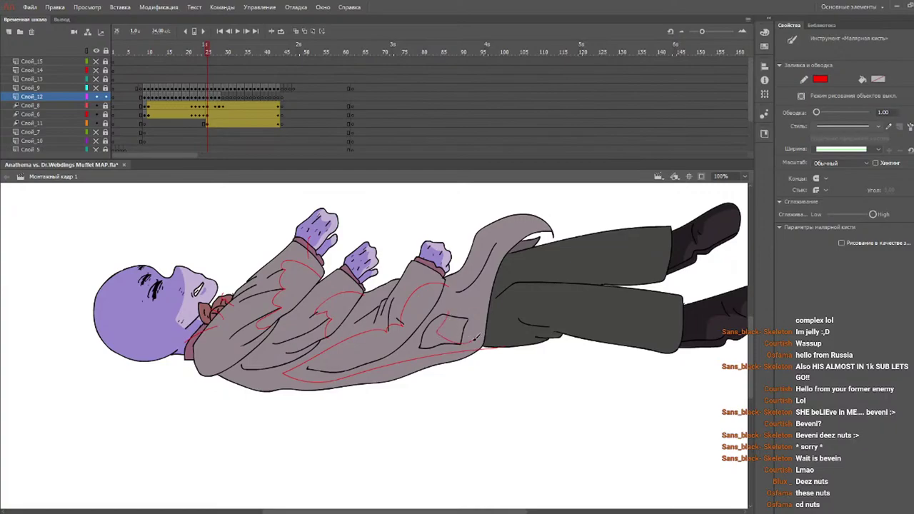
- Undo the pocket stroke and redraw it, and outline the coat tail, hem and both leg shadows in red on frame 25
{"action": "key", "text": "ctrl+z"}
{"action": "mouse_move", "coordinate": [449, 315]}
{"action": "left_mouse_down"}
{"action": "mouse_move", "coordinate": [443, 332]}
{"action": "mouse_move", "coordinate": [475, 333]}
{"action": "left_mouse_up"}
{"action": "left_click_drag", "start_coordinate": [387, 288], "coordinate": [405, 269]}
{"action": "mouse_move", "coordinate": [551, 233]}
{"action": "left_mouse_down"}
{"action": "mouse_move", "coordinate": [497, 235]}
{"action": "mouse_move", "coordinate": [485, 278]}
{"action": "mouse_move", "coordinate": [444, 309]}
{"action": "left_mouse_up"}
{"action": "left_click_drag", "start_coordinate": [421, 344], "coordinate": [369, 374]}
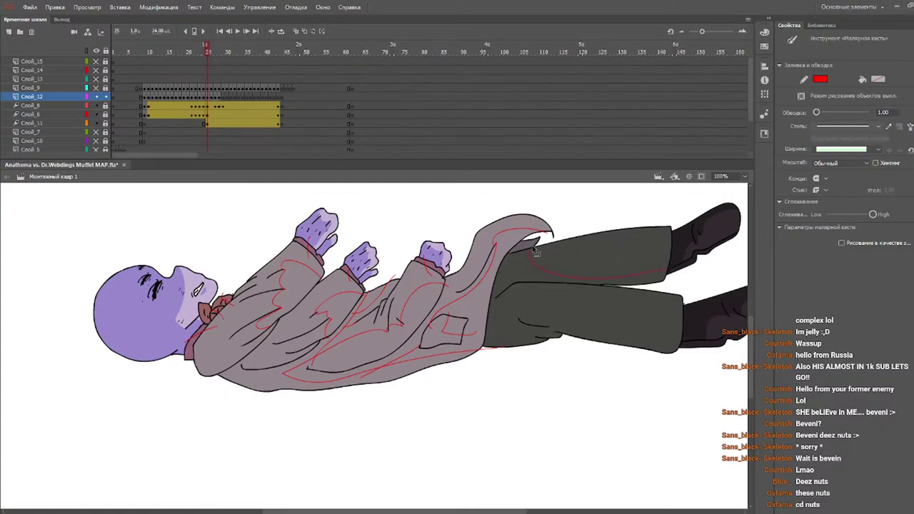
{"action": "left_click_drag", "start_coordinate": [532, 265], "coordinate": [671, 259]}
{"action": "mouse_move", "coordinate": [499, 295]}
{"action": "left_mouse_down"}
{"action": "mouse_move", "coordinate": [564, 288]}
{"action": "mouse_move", "coordinate": [706, 345]}
{"action": "left_mouse_up"}
- Draw red shadow boundaries on both legs, the coat tail, hem, pocket and nearest sleeve on frame 26, redoing the faulty stroke
{"action": "left_click", "coordinate": [212, 50]}
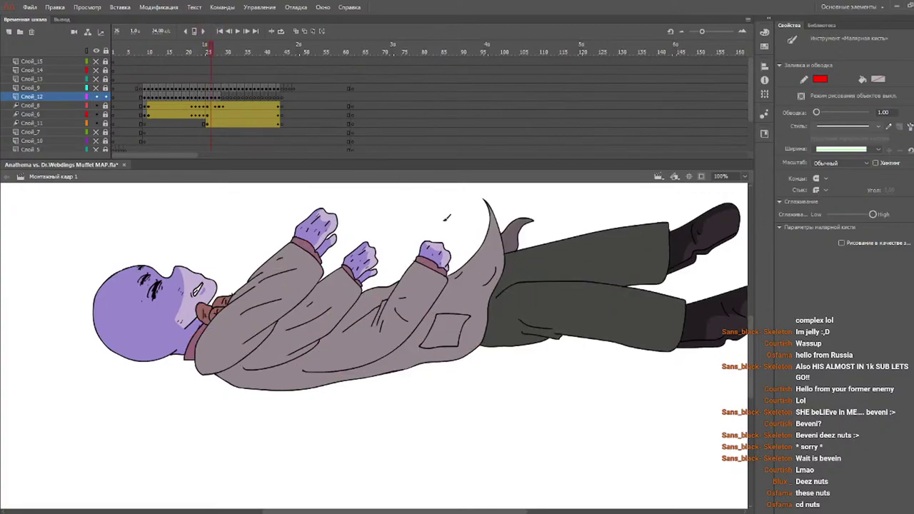
{"action": "left_click_drag", "start_coordinate": [519, 266], "coordinate": [723, 255]}
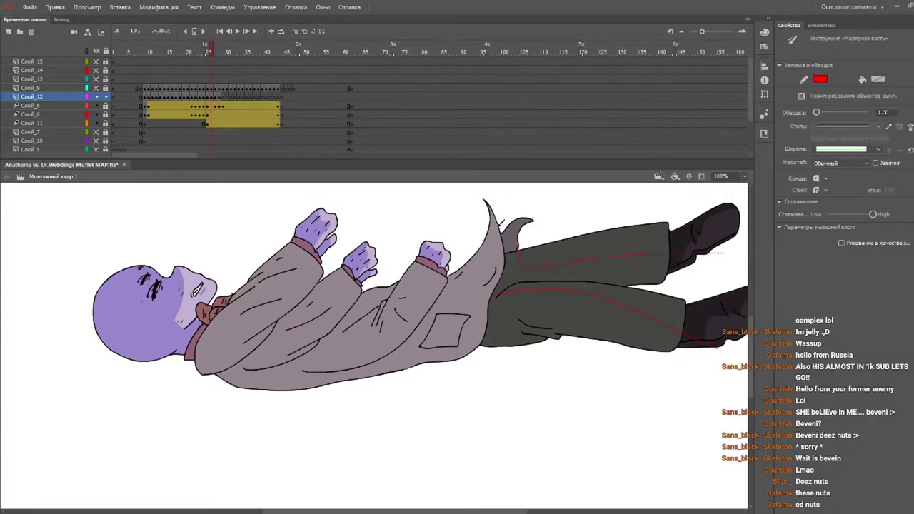
{"action": "mouse_move", "coordinate": [498, 233]}
{"action": "left_mouse_down"}
{"action": "mouse_move", "coordinate": [498, 267]}
{"action": "mouse_move", "coordinate": [486, 281]}
{"action": "mouse_move", "coordinate": [459, 277]}
{"action": "mouse_move", "coordinate": [443, 316]}
{"action": "left_mouse_up"}
{"action": "left_click_drag", "start_coordinate": [469, 346], "coordinate": [427, 350]}
{"action": "mouse_move", "coordinate": [410, 290]}
{"action": "left_mouse_down"}
{"action": "mouse_move", "coordinate": [409, 322]}
{"action": "mouse_move", "coordinate": [318, 355]}
{"action": "mouse_move", "coordinate": [305, 371]}
{"action": "left_mouse_up"}
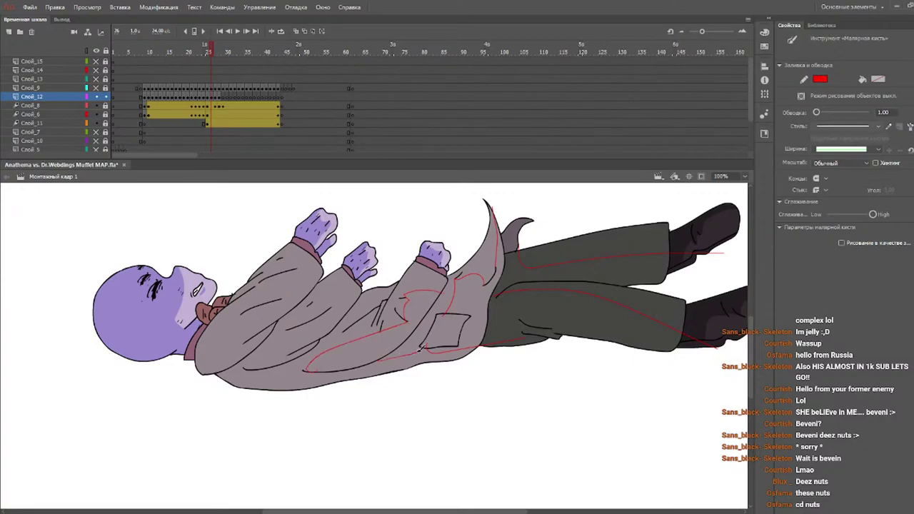
{"action": "key", "text": "ctrl+z"}
{"action": "left_click_drag", "start_coordinate": [456, 270], "coordinate": [431, 336]}
- Add red shadow lines to the remaining two sleeves, cuffs, collar and coat chest on frame 26
{"action": "mouse_move", "coordinate": [368, 287]}
{"action": "left_mouse_down"}
{"action": "mouse_move", "coordinate": [322, 290]}
{"action": "mouse_move", "coordinate": [332, 316]}
{"action": "mouse_move", "coordinate": [317, 331]}
{"action": "mouse_move", "coordinate": [328, 322]}
{"action": "left_mouse_up"}
{"action": "mouse_move", "coordinate": [294, 268]}
{"action": "left_mouse_down"}
{"action": "mouse_move", "coordinate": [306, 282]}
{"action": "mouse_move", "coordinate": [262, 312]}
{"action": "mouse_move", "coordinate": [266, 320]}
{"action": "left_mouse_up"}
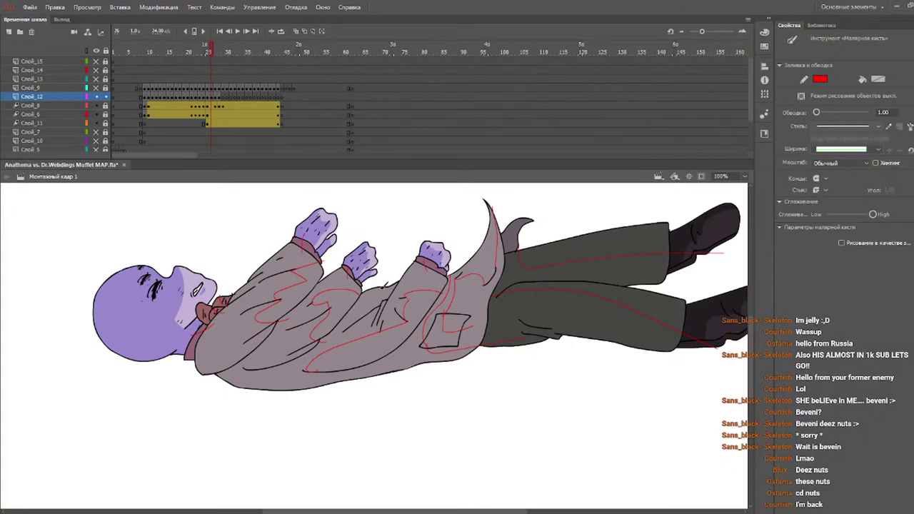
{"action": "left_click_drag", "start_coordinate": [343, 332], "coordinate": [392, 274]}
{"action": "left_click_drag", "start_coordinate": [193, 55], "coordinate": [219, 56]}
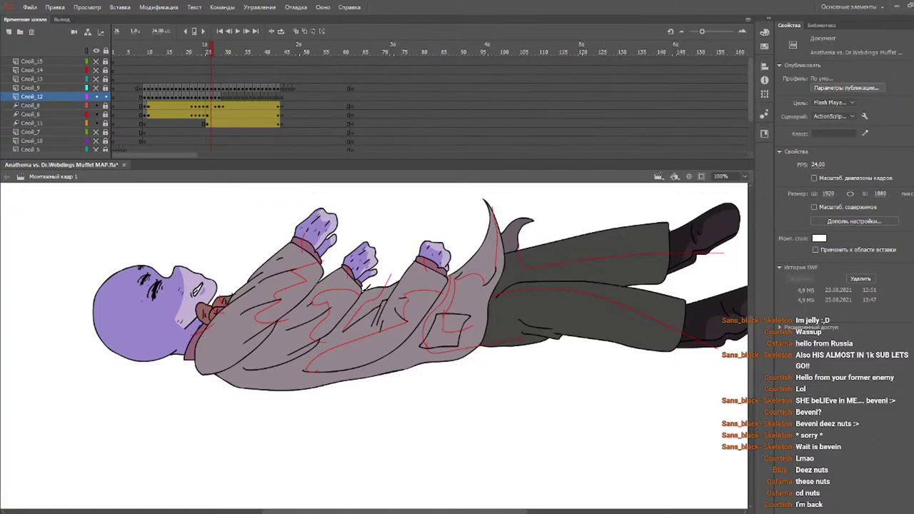
{"action": "key", "text": "y"}
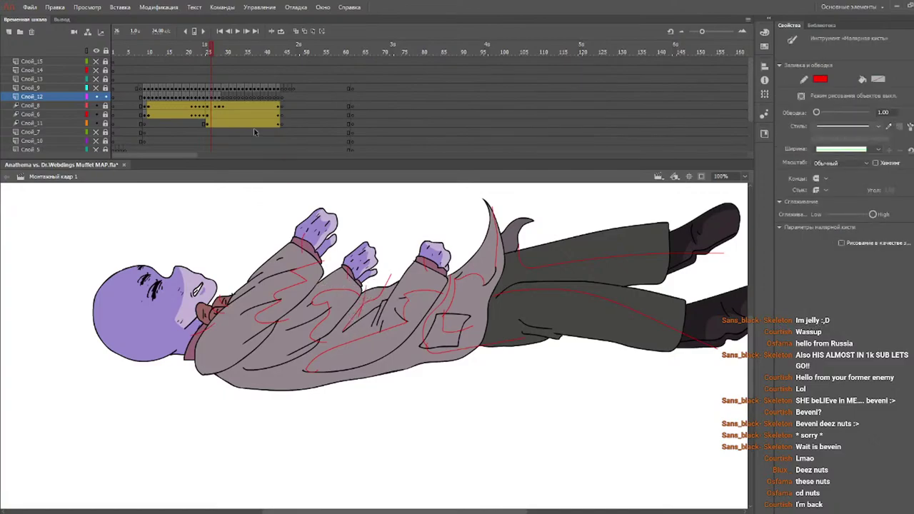
- Draw red shadow boundaries over the coat chest and all three sleeves on frame 27
{"action": "key", "text": "period"}
{"action": "key", "text": "period"}
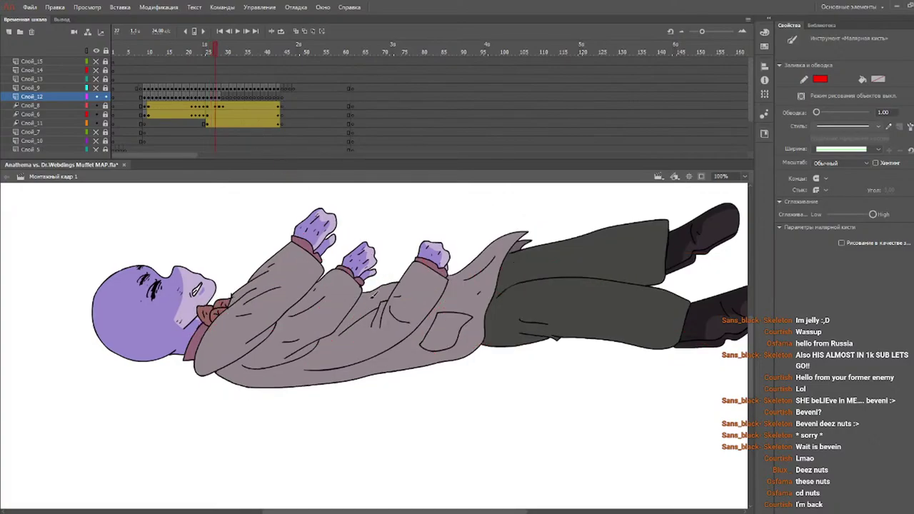
{"action": "left_click_drag", "start_coordinate": [342, 328], "coordinate": [412, 255]}
{"action": "left_click_drag", "start_coordinate": [363, 293], "coordinate": [360, 317]}
{"action": "mouse_move", "coordinate": [360, 284]}
{"action": "left_mouse_down"}
{"action": "mouse_move", "coordinate": [327, 295]}
{"action": "mouse_move", "coordinate": [335, 303]}
{"action": "left_mouse_up"}
{"action": "mouse_move", "coordinate": [311, 325]}
{"action": "left_mouse_down"}
{"action": "mouse_move", "coordinate": [300, 333]}
{"action": "mouse_move", "coordinate": [326, 344]}
{"action": "left_mouse_up"}
{"action": "mouse_move", "coordinate": [323, 271]}
{"action": "left_mouse_down"}
{"action": "mouse_move", "coordinate": [283, 280]}
{"action": "mouse_move", "coordinate": [250, 313]}
{"action": "mouse_move", "coordinate": [277, 323]}
{"action": "left_mouse_up"}
{"action": "mouse_move", "coordinate": [448, 288]}
{"action": "left_mouse_down"}
{"action": "mouse_move", "coordinate": [407, 289]}
{"action": "mouse_move", "coordinate": [411, 319]}
{"action": "mouse_move", "coordinate": [368, 336]}
{"action": "mouse_move", "coordinate": [336, 359]}
{"action": "mouse_move", "coordinate": [340, 368]}
{"action": "mouse_move", "coordinate": [382, 333]}
{"action": "left_mouse_up"}
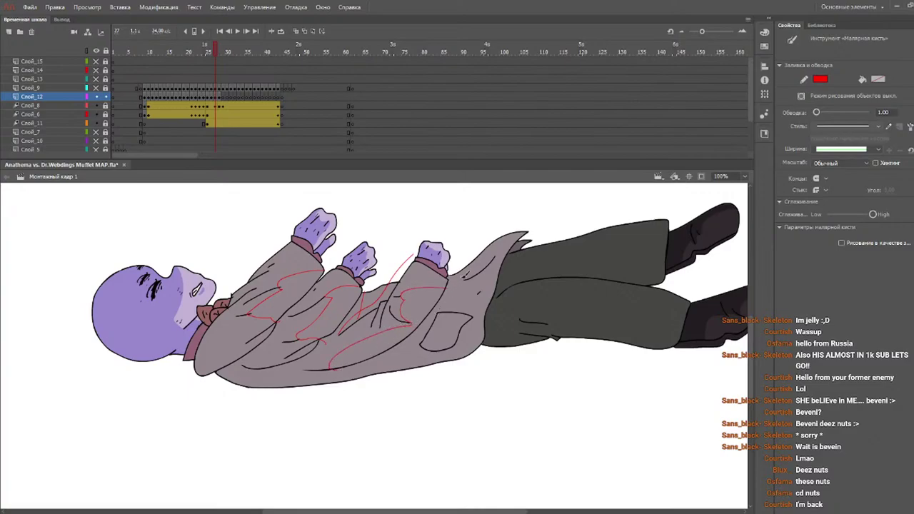
- Outline the shadows of the coat tail, hem, pocket and both legs in red on frame 27
{"action": "mouse_move", "coordinate": [500, 252]}
{"action": "left_mouse_down"}
{"action": "mouse_move", "coordinate": [484, 290]}
{"action": "mouse_move", "coordinate": [452, 298]}
{"action": "left_mouse_up"}
{"action": "left_click_drag", "start_coordinate": [453, 342], "coordinate": [498, 330]}
{"action": "left_click_drag", "start_coordinate": [443, 314], "coordinate": [488, 330]}
{"action": "mouse_move", "coordinate": [526, 252]}
{"action": "left_mouse_down"}
{"action": "mouse_move", "coordinate": [528, 261]}
{"action": "mouse_move", "coordinate": [665, 264]}
{"action": "left_mouse_up"}
{"action": "mouse_move", "coordinate": [500, 292]}
{"action": "left_mouse_down"}
{"action": "mouse_move", "coordinate": [565, 292]}
{"action": "mouse_move", "coordinate": [703, 314]}
{"action": "left_mouse_up"}
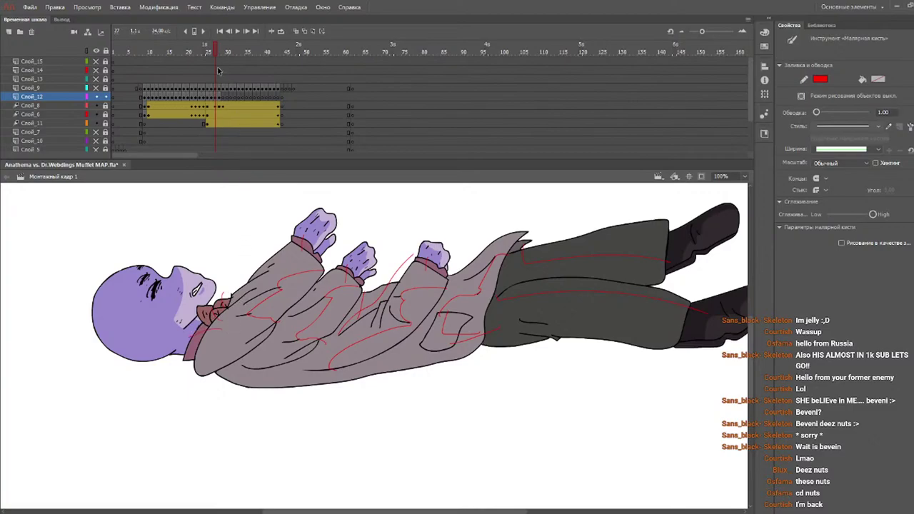
- Draw red shadow boundaries on the cuffs, sleeves, coat body, tail, pocket, collar and legs on frame 28
{"action": "key", "text": "."}
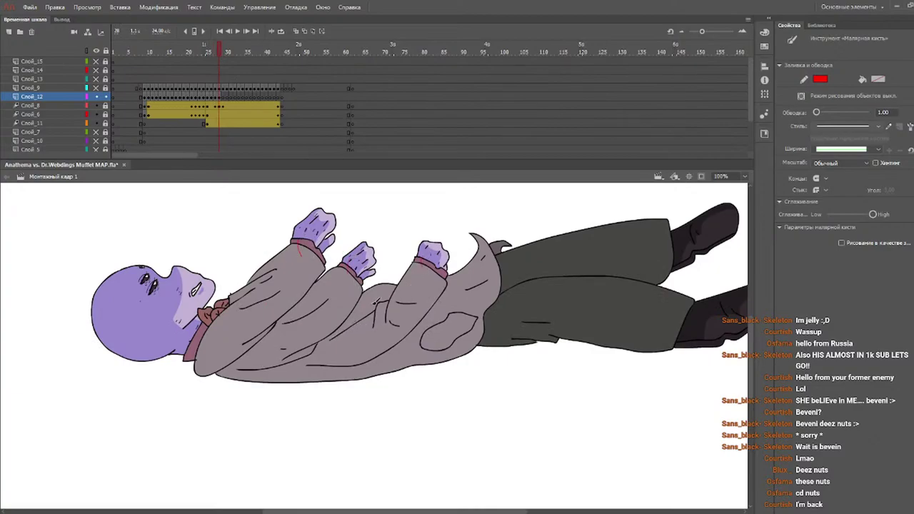
{"action": "left_click_drag", "start_coordinate": [388, 291], "coordinate": [400, 272]}
{"action": "left_click_drag", "start_coordinate": [341, 363], "coordinate": [392, 328]}
{"action": "left_click_drag", "start_coordinate": [433, 349], "coordinate": [506, 332]}
{"action": "left_click_drag", "start_coordinate": [445, 337], "coordinate": [454, 314]}
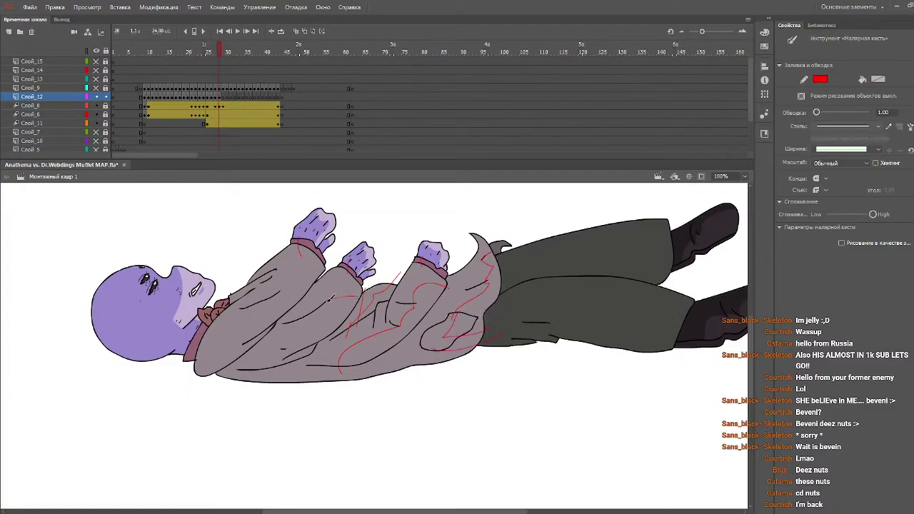
{"action": "left_click_drag", "start_coordinate": [308, 341], "coordinate": [316, 343]}
{"action": "left_click_drag", "start_coordinate": [270, 308], "coordinate": [298, 320]}
- Sample the darker shadow grey from the reference leggings and fill the shaded areas of both legs on frame 25
{"action": "scroll", "coordinate": [511, 385], "scroll_direction": "right", "scroll_amount": 6}
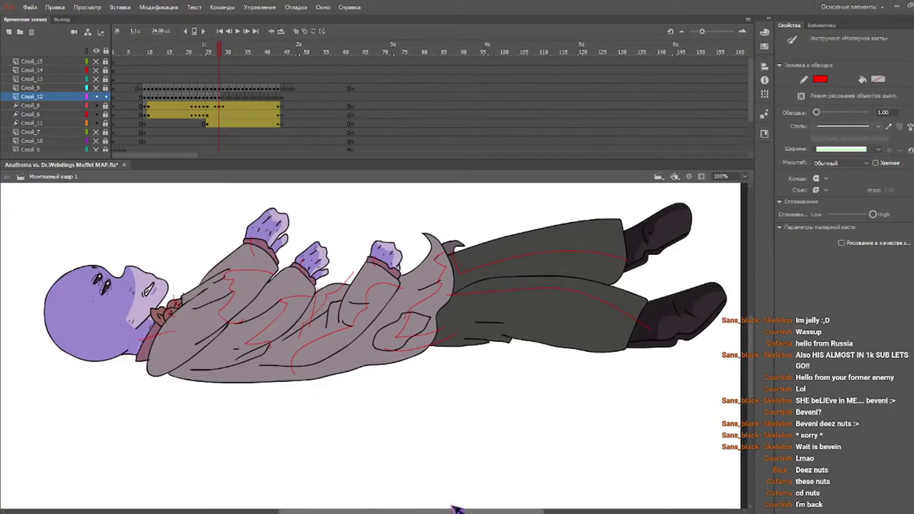
{"action": "key", "text": "v"}
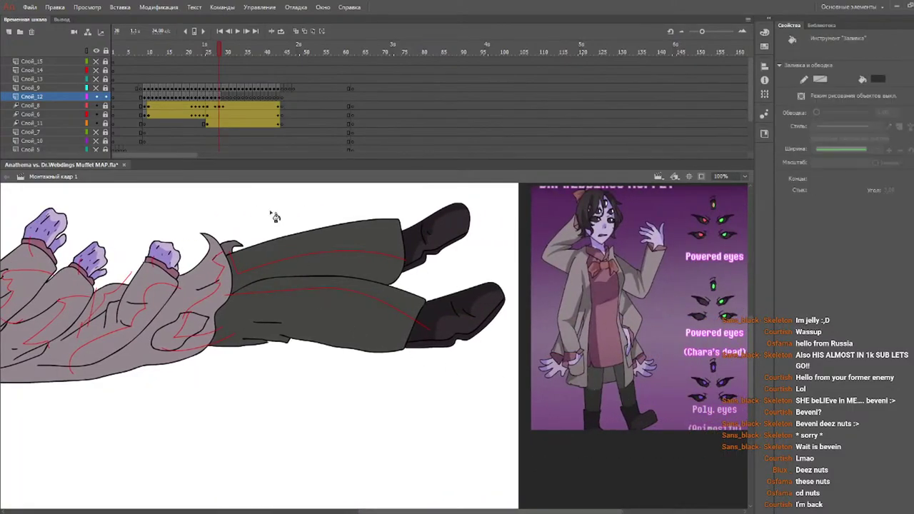
{"action": "left_click", "coordinate": [208, 46]}
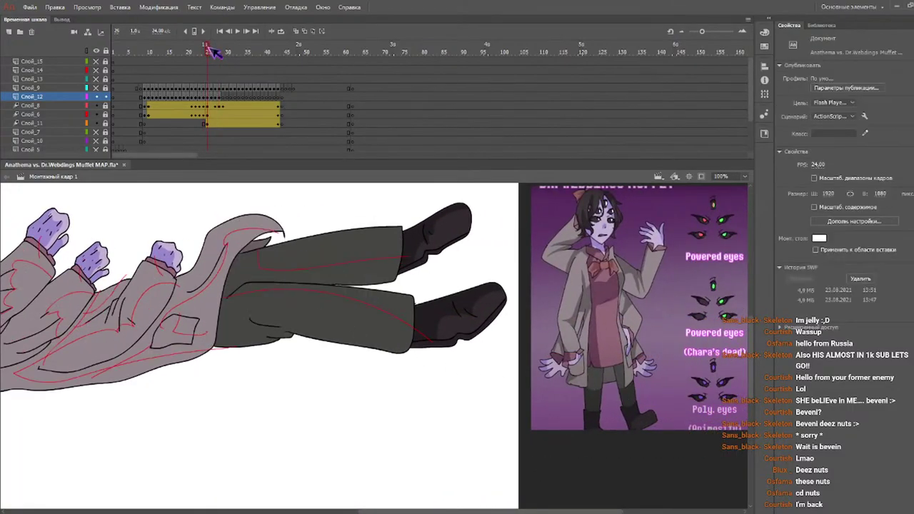
{"action": "left_click", "coordinate": [279, 316]}
{"action": "left_click", "coordinate": [262, 283]}
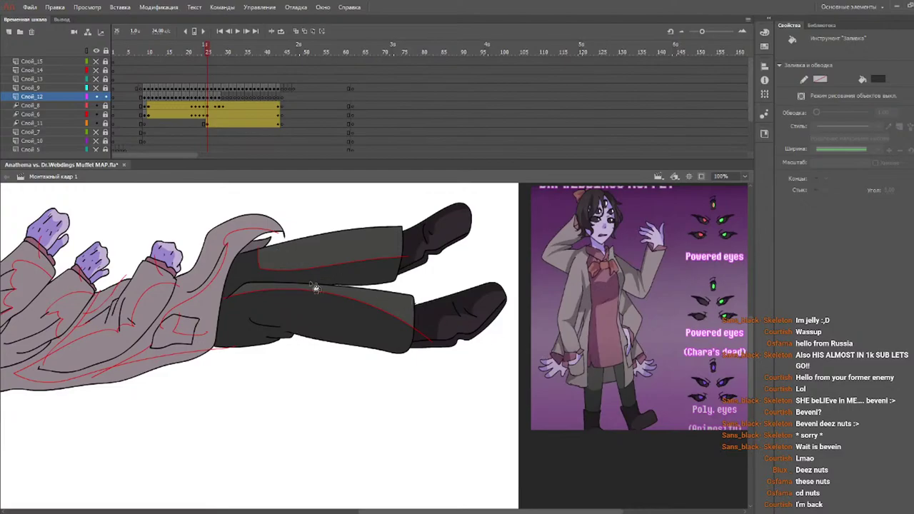
- Fill the shaded leg areas on frames 26, 27 and 28 with the same darker grey
{"action": "key", "text": "period"}
{"action": "left_click", "coordinate": [305, 321]}
{"action": "key", "text": "."}
{"action": "left_click", "coordinate": [287, 323]}
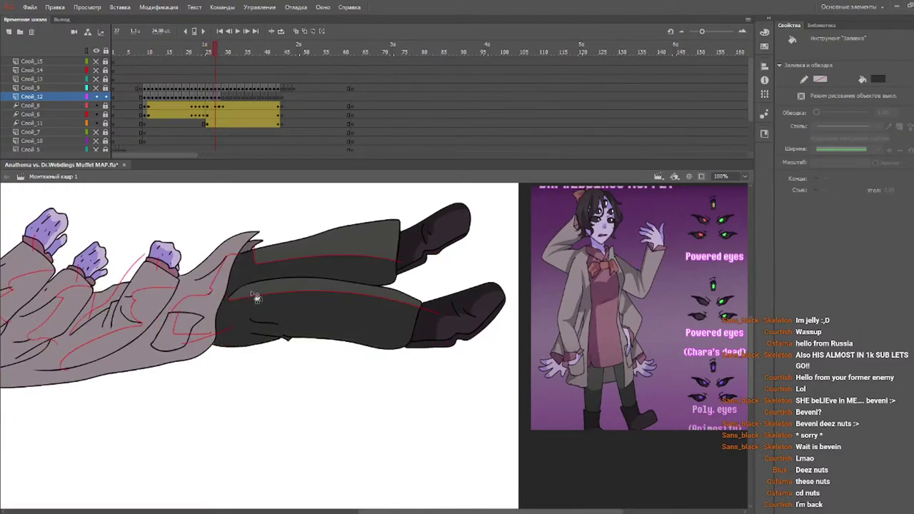
{"action": "key", "text": "."}
{"action": "left_click", "coordinate": [275, 319]}
{"action": "left_click", "coordinate": [258, 287]}
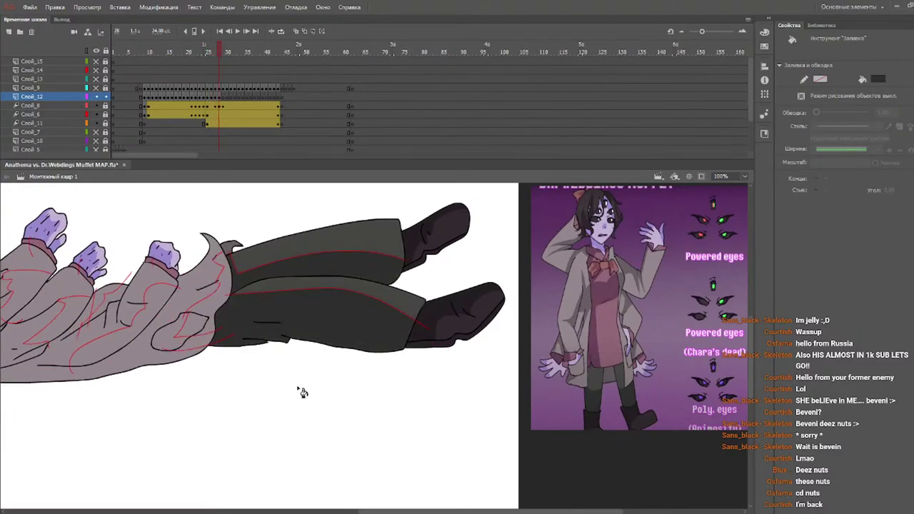
- Sample the dark maroon shadow of the reference character's dress and fill the collar's shaded area with it on frame 28
{"action": "left_click", "coordinate": [369, 509]}
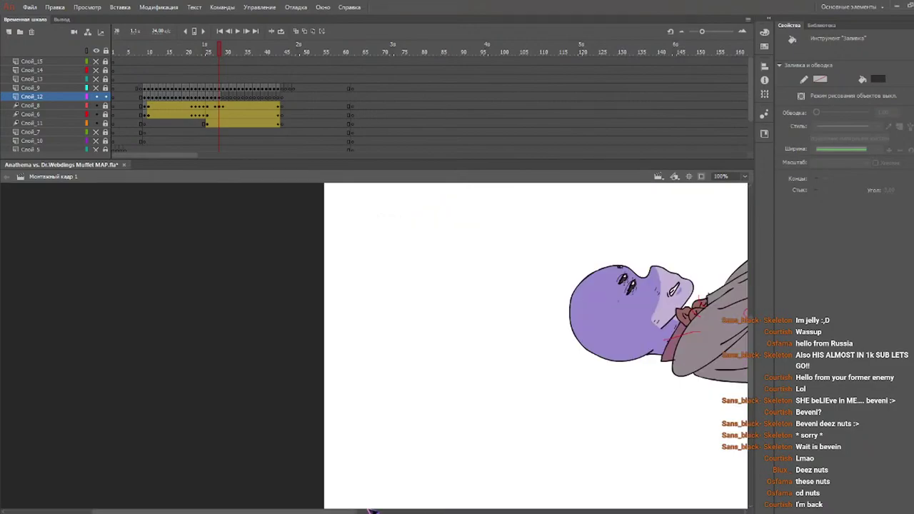
{"action": "left_click_drag", "start_coordinate": [377, 509], "coordinate": [637, 498]}
{"action": "key", "text": "period"}
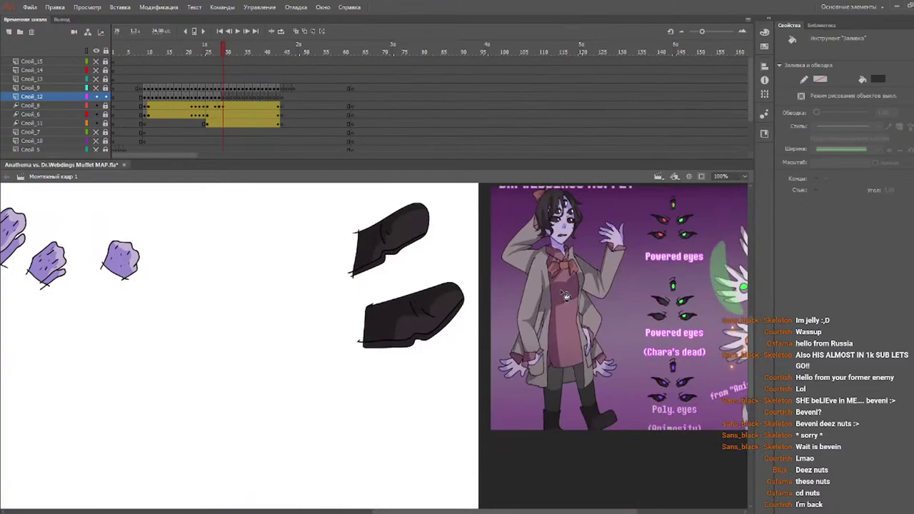
{"action": "key", "text": "comma"}
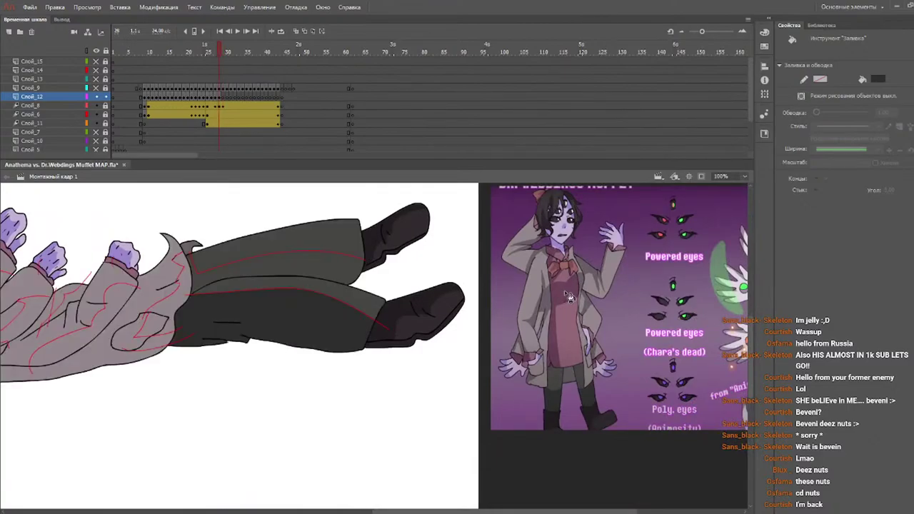
{"action": "left_click", "coordinate": [329, 269]}
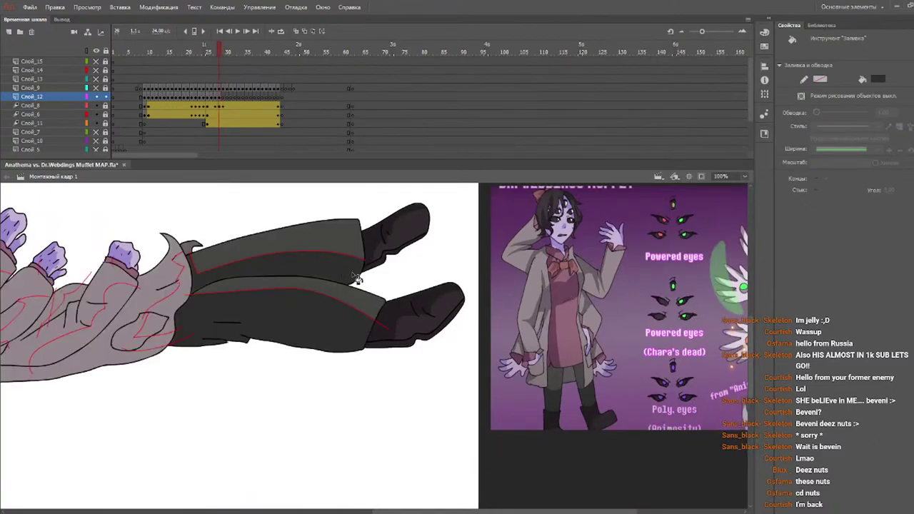
{"action": "key", "text": "i"}
{"action": "left_click", "coordinate": [550, 323]}
{"action": "left_click_drag", "start_coordinate": [428, 509], "coordinate": [321, 509]}
{"action": "left_click", "coordinate": [198, 348]}
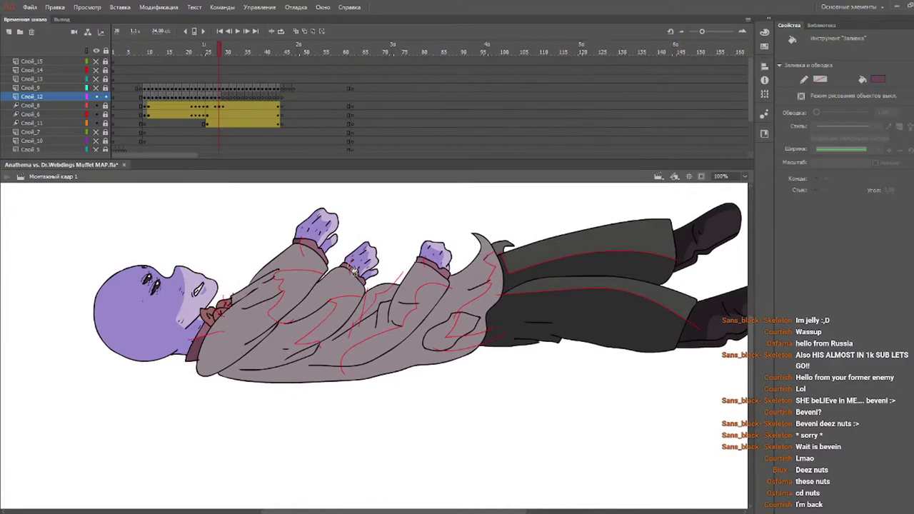
- Return to frame 25 and fill the shaded parts of the cuffs and collar with the dark maroon
{"action": "left_click_drag", "start_coordinate": [204, 53], "coordinate": [209, 53]}
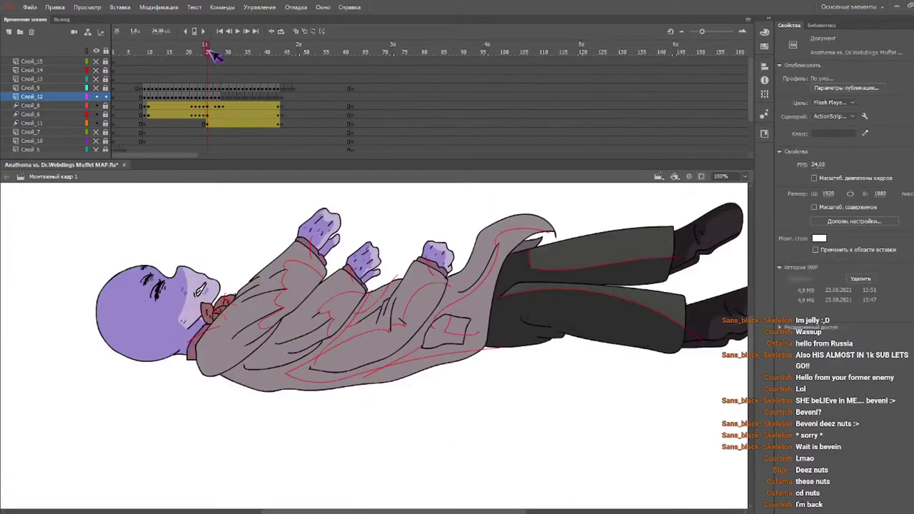
{"action": "left_click", "coordinate": [307, 248]}
{"action": "left_click", "coordinate": [349, 274]}
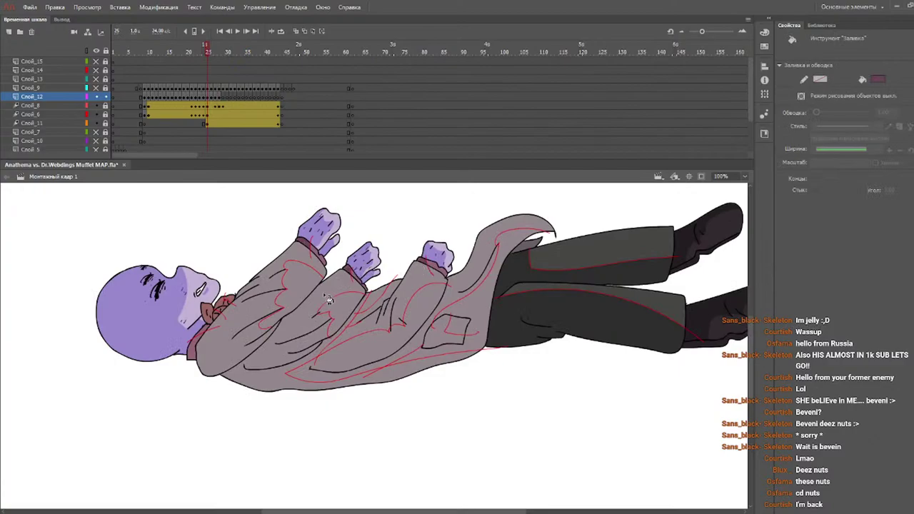
- Fill the shaded parts of the cuffs and collar on frames 26 and 27 with the same dark maroon
{"action": "key", "text": "period"}
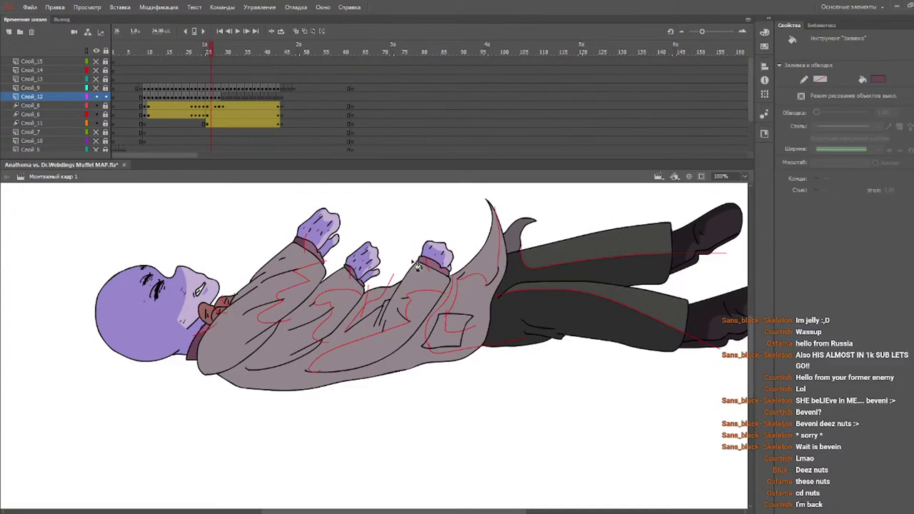
{"action": "key", "text": "period"}
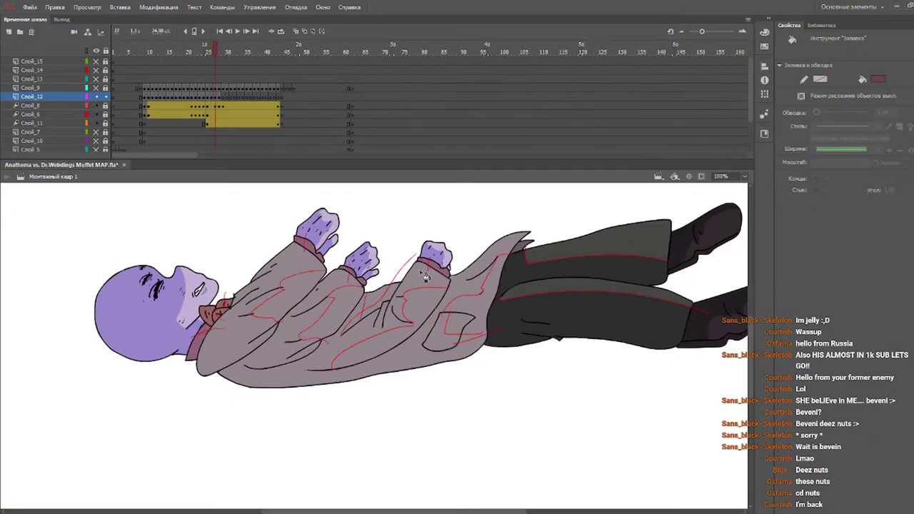
{"action": "key", "text": "comma"}
{"action": "key", "text": "period"}
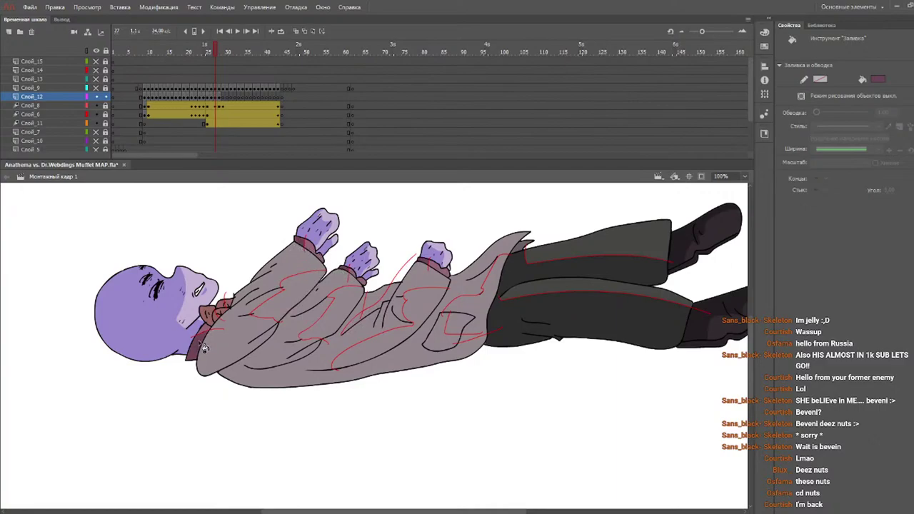
- Sample the shadow shade of the reference character's bow and fill the bow's shaded parts with it on frames 25 to 28
{"action": "key", "text": "period"}
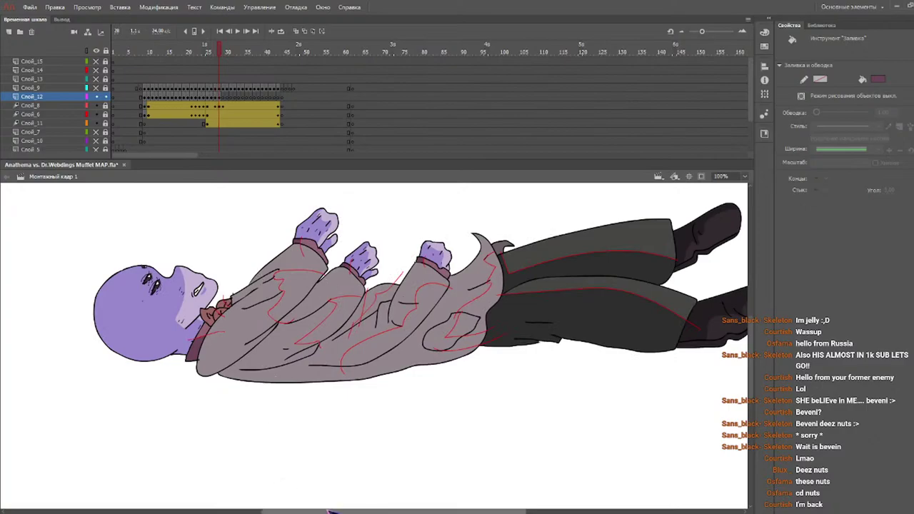
{"action": "left_click_drag", "start_coordinate": [402, 511], "coordinate": [520, 511]}
{"action": "key", "text": "i"}
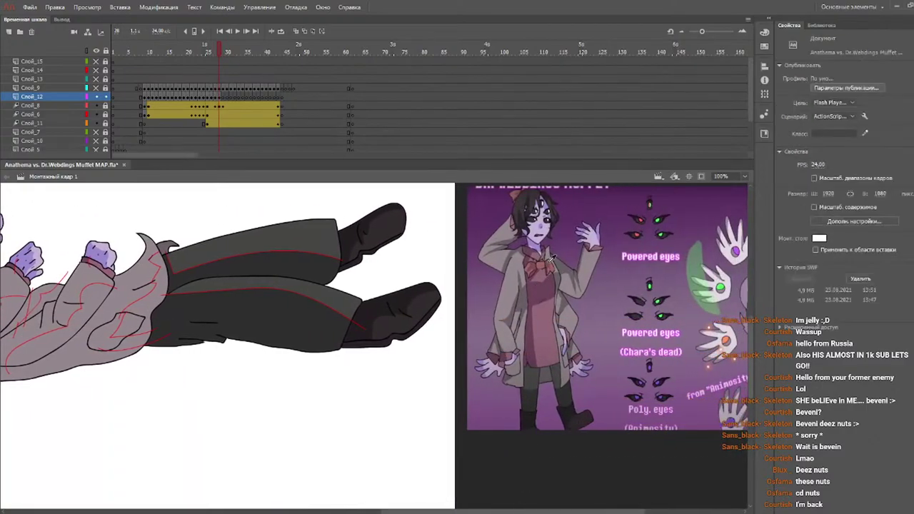
{"action": "left_click_drag", "start_coordinate": [490, 508], "coordinate": [321, 504]}
{"action": "left_click_drag", "start_coordinate": [203, 52], "coordinate": [209, 51]}
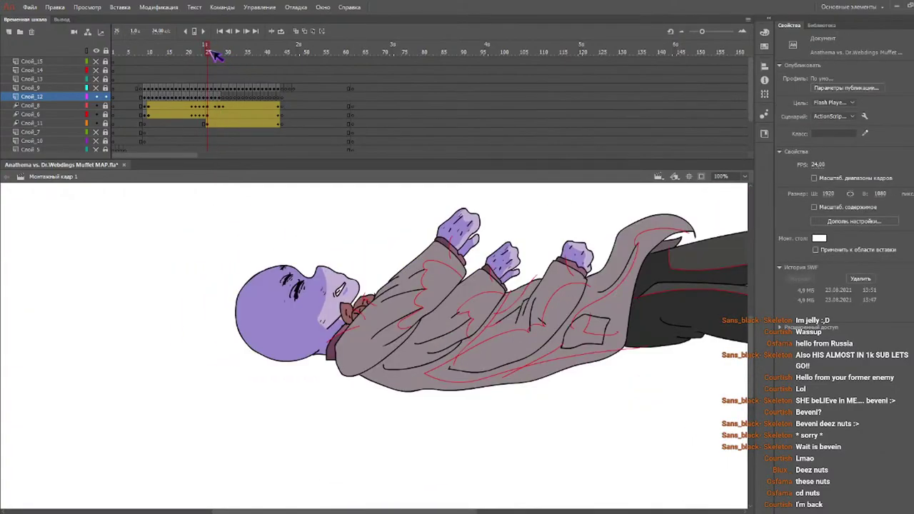
{"action": "key", "text": "k"}
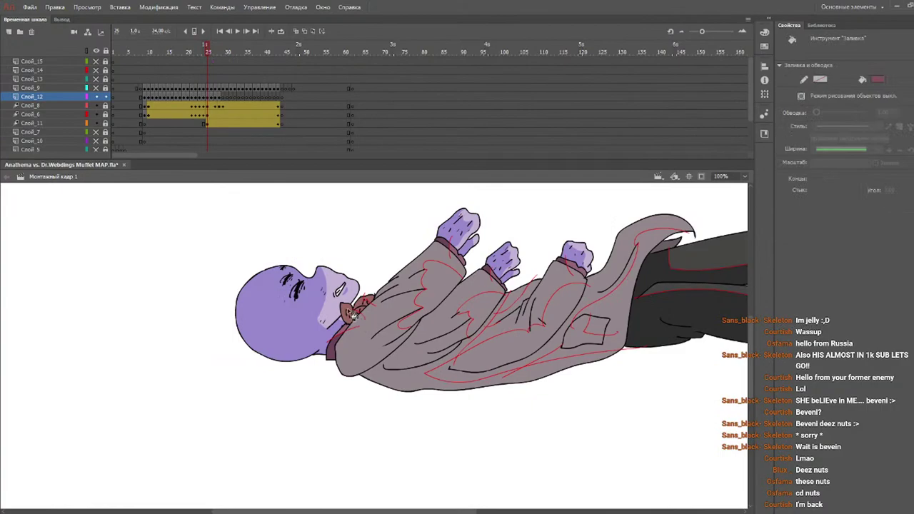
{"action": "key", "text": "period"}
{"action": "left_click", "coordinate": [357, 316]}
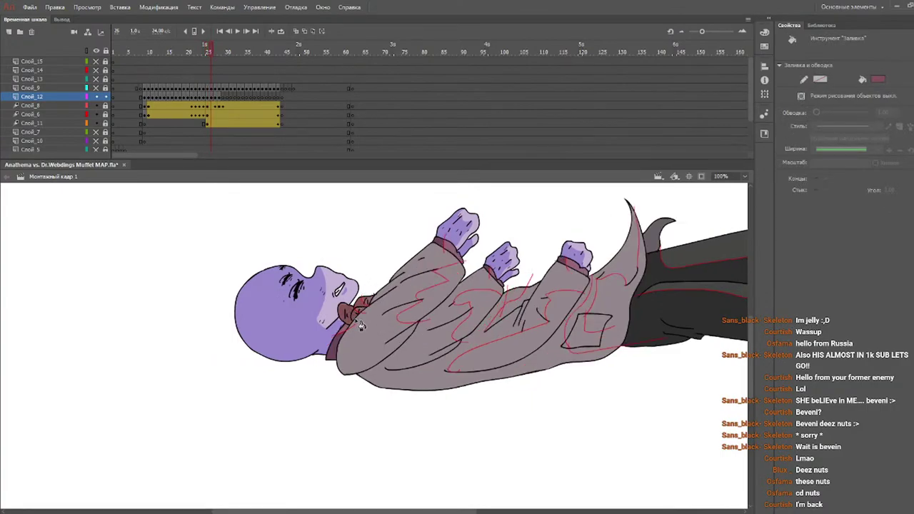
{"action": "key", "text": "period"}
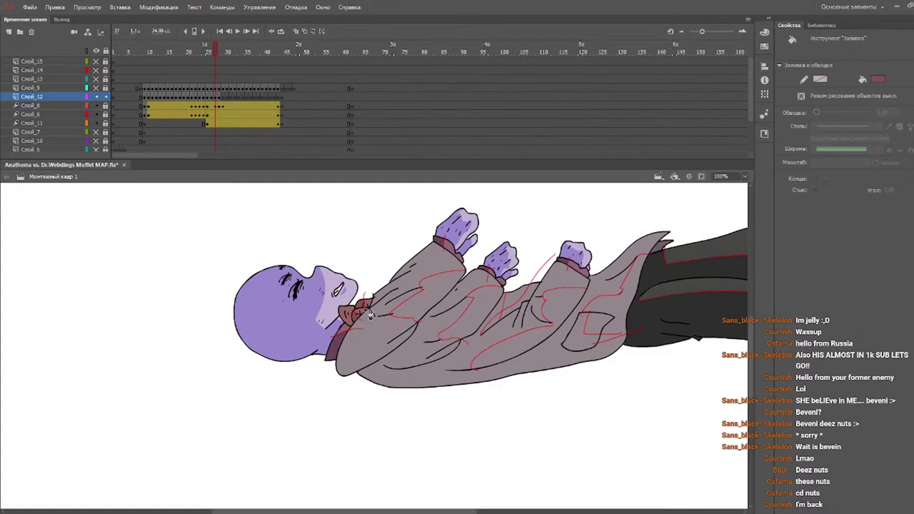
{"action": "key", "text": "period"}
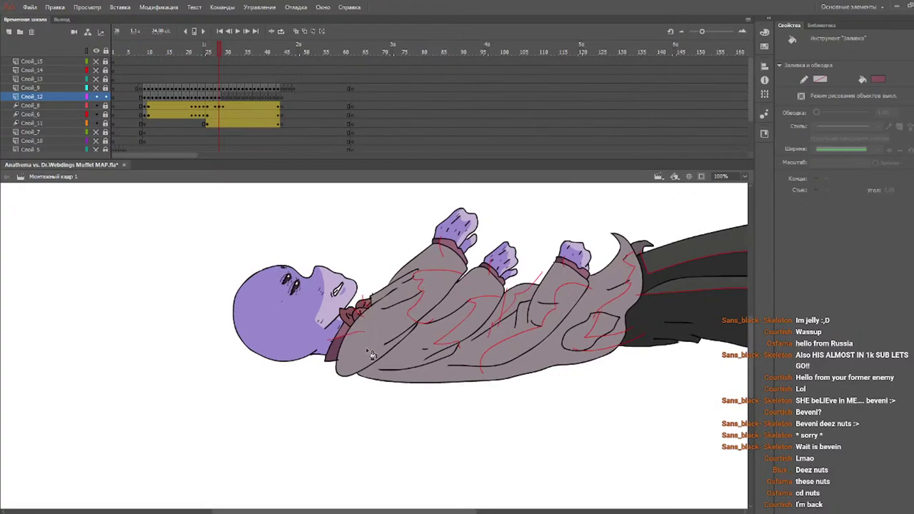
- Sample the dark grey shadow of the reference character's coat and fill the shaded sleeves and torso of the coat on frame 25
{"action": "left_click_drag", "start_coordinate": [409, 509], "coordinate": [476, 509]}
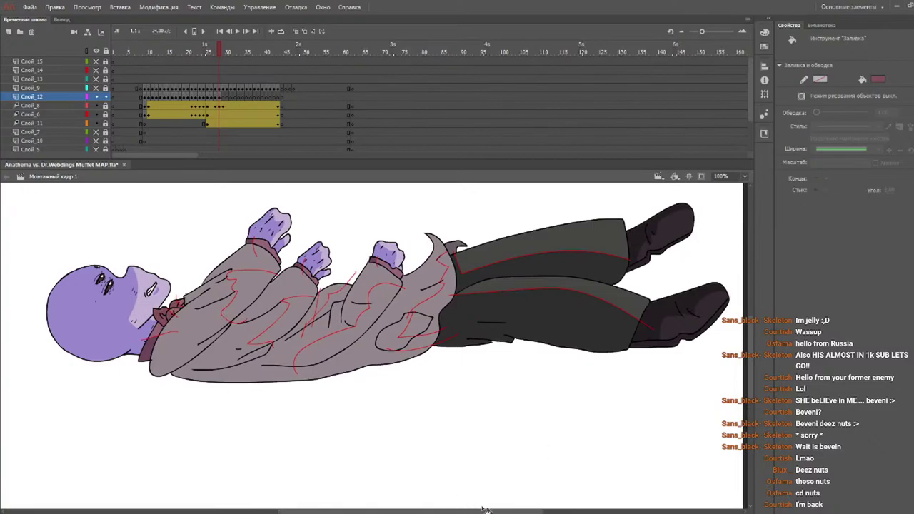
{"action": "left_click_drag", "start_coordinate": [480, 511], "coordinate": [535, 503]}
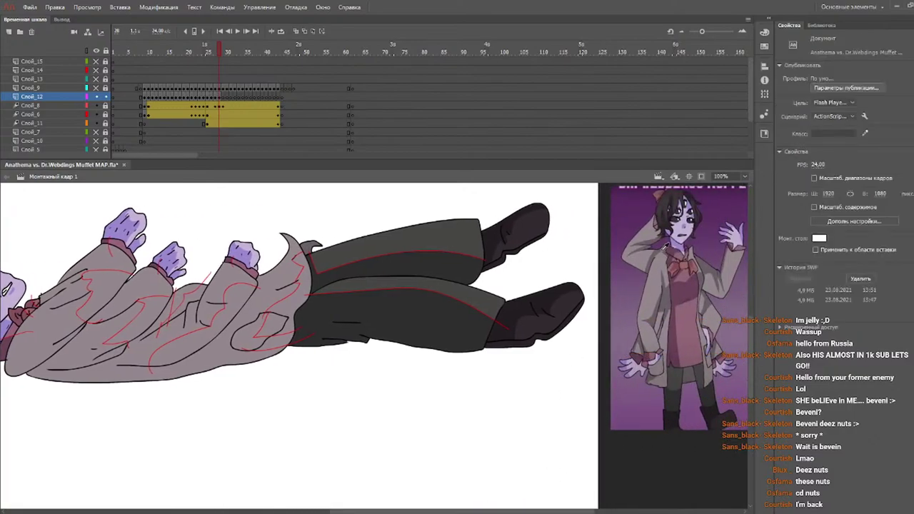
{"action": "left_click", "coordinate": [667, 300]}
{"action": "left_click_drag", "start_coordinate": [488, 511], "coordinate": [407, 509]}
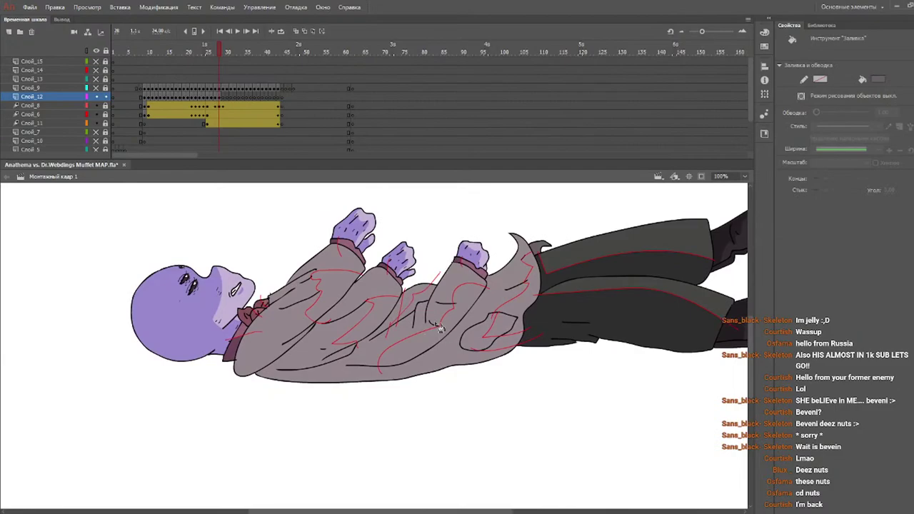
{"action": "left_click", "coordinate": [207, 51]}
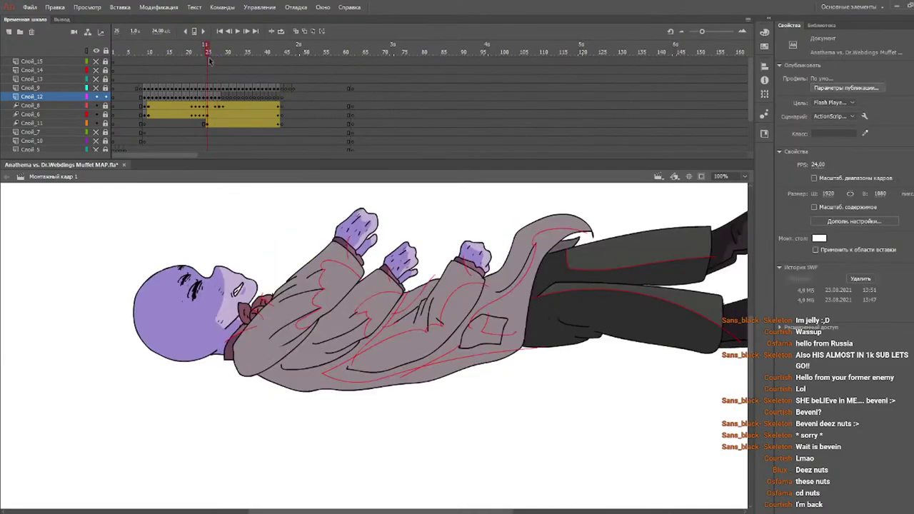
{"action": "left_click", "coordinate": [344, 326]}
{"action": "left_click", "coordinate": [301, 322]}
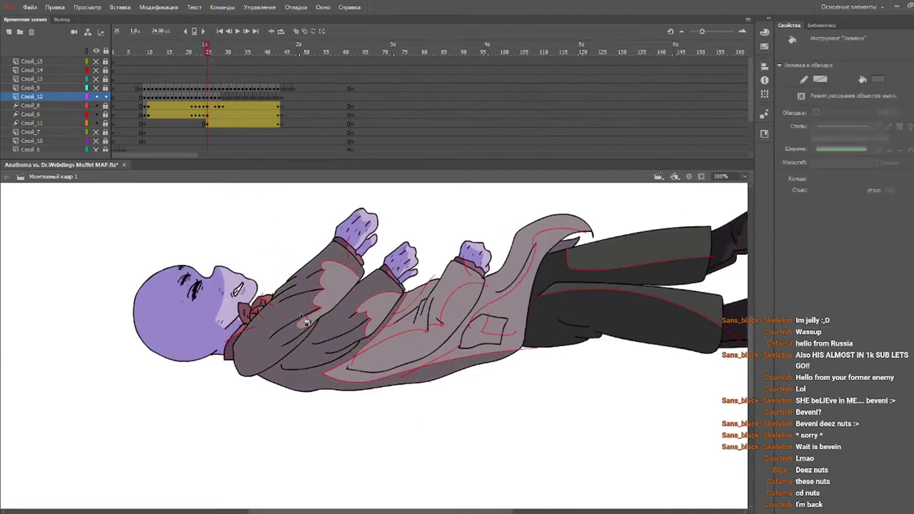
{"action": "left_click", "coordinate": [414, 327]}
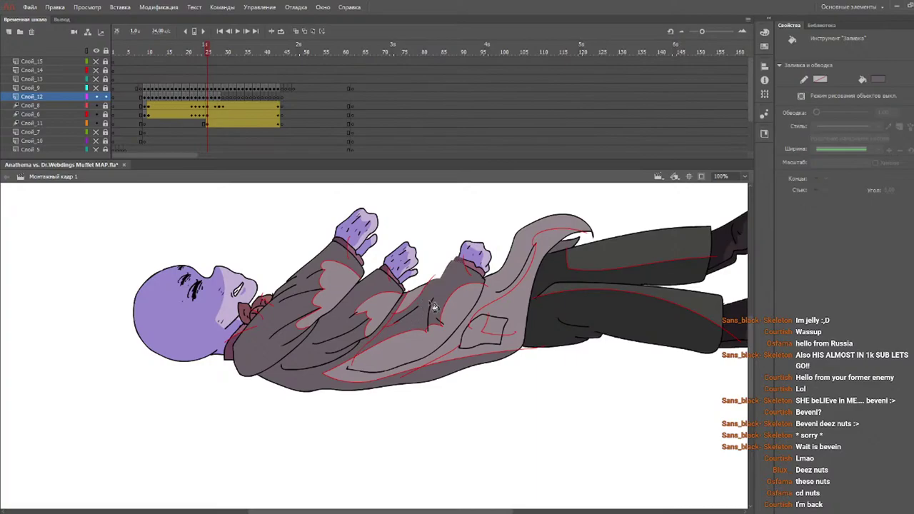
{"action": "left_click", "coordinate": [431, 306]}
- Close the shadow outline near the coat's lower edge and fill the shaded coat tail and pocket with the dark grey on frame 25
{"action": "key", "text": "b"}
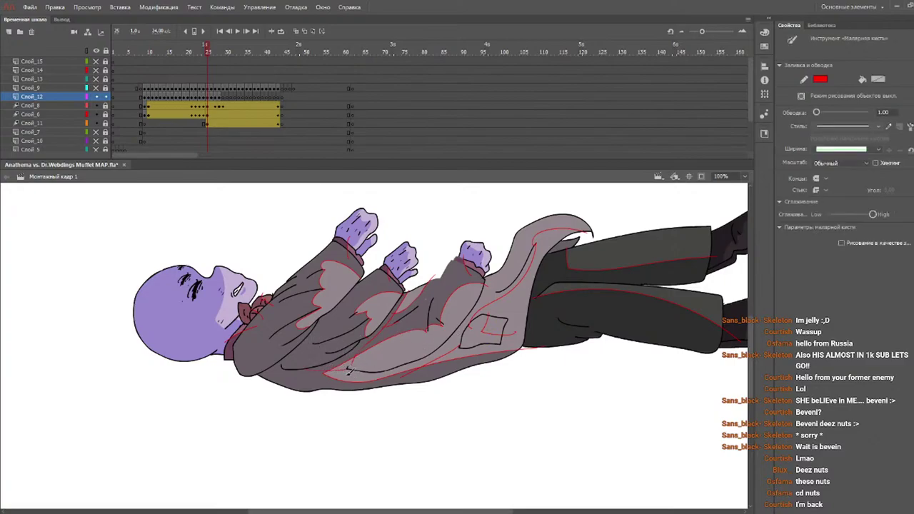
{"action": "key", "text": "k"}
{"action": "key", "text": "b"}
{"action": "key", "text": "k"}
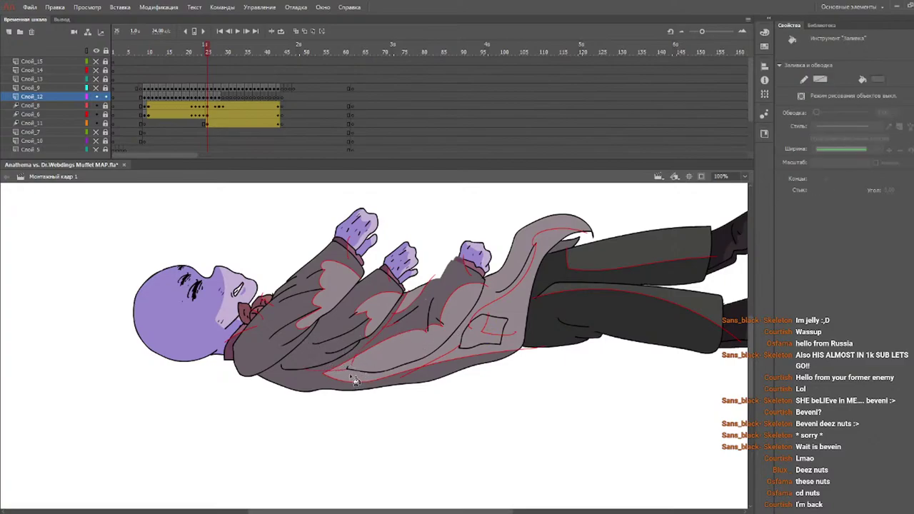
{"action": "left_click", "coordinate": [358, 375]}
{"action": "left_click", "coordinate": [487, 338]}
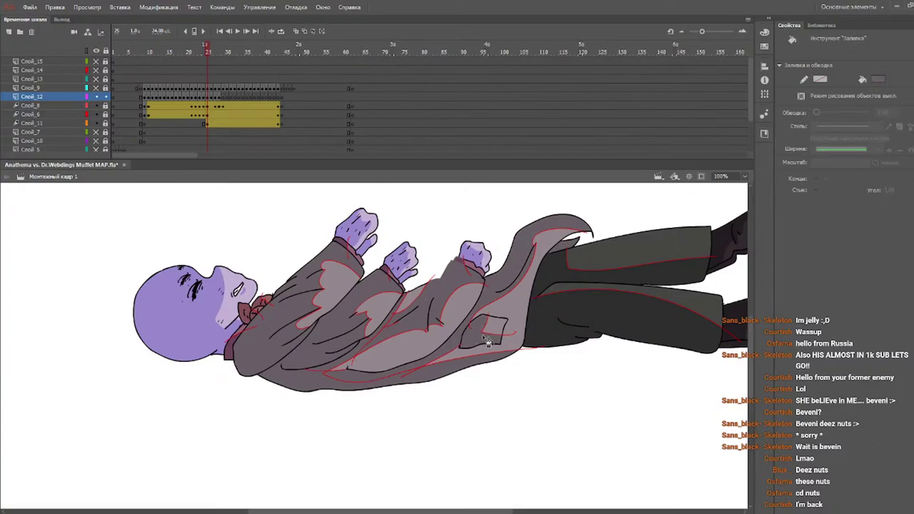
- On frame 26, fill the shaded parts of the coat's torso, two lower sleeves and pocket with the same dark grey
{"action": "key", "text": "."}
{"action": "left_click", "coordinate": [488, 339]}
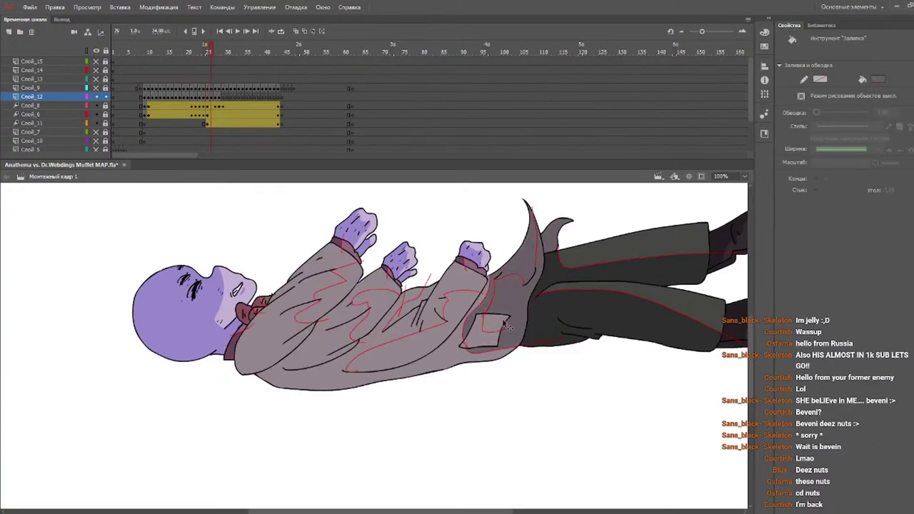
{"action": "key", "text": "ctrl+z"}
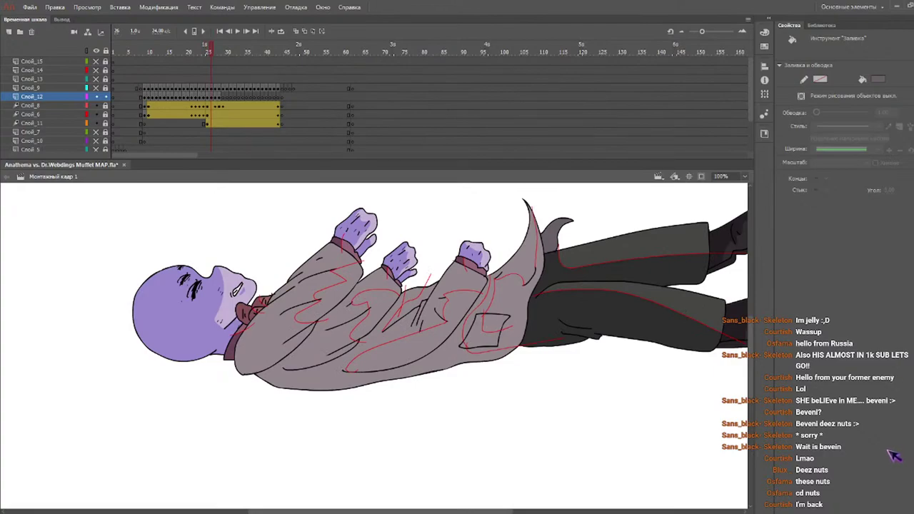
{"action": "left_click", "coordinate": [332, 378]}
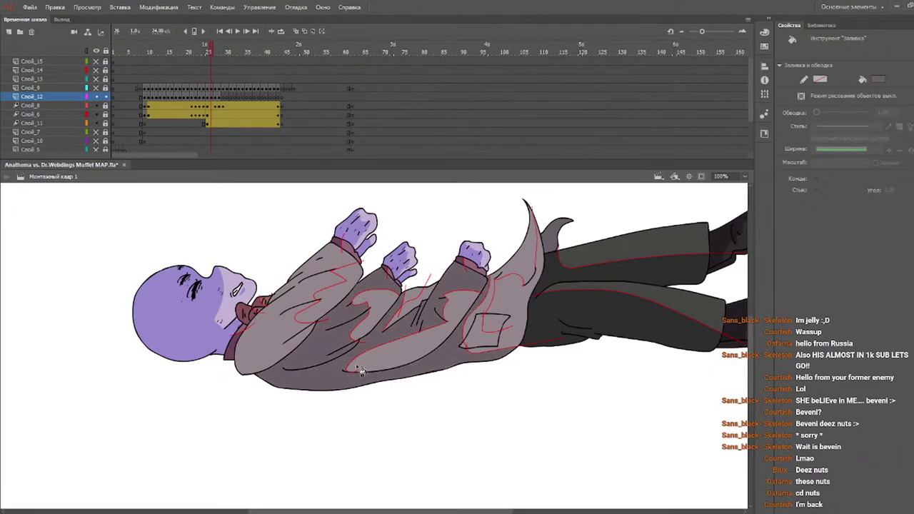
{"action": "left_click", "coordinate": [482, 332]}
- Close the gap in the red shadow outline at the coat tail and fill the tail's shaded part on frame 26
{"action": "left_click", "coordinate": [514, 276]}
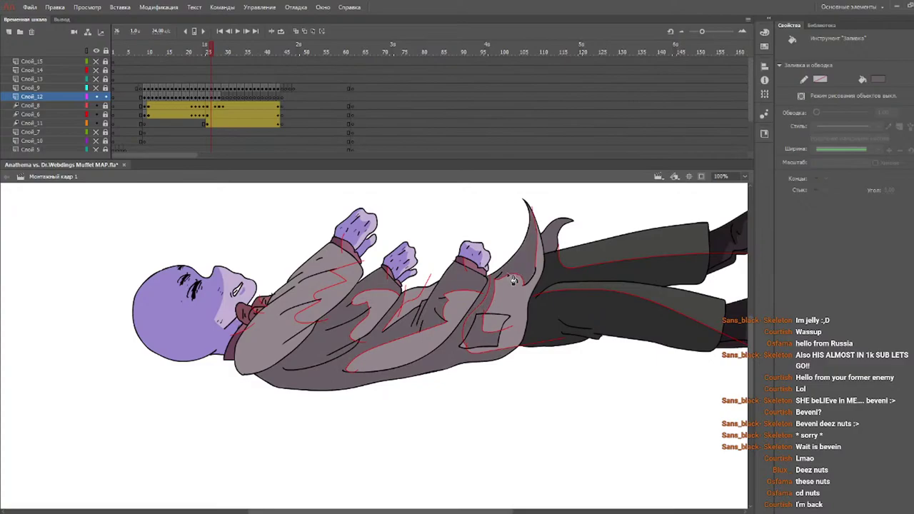
{"action": "key", "text": "ctrl+z"}
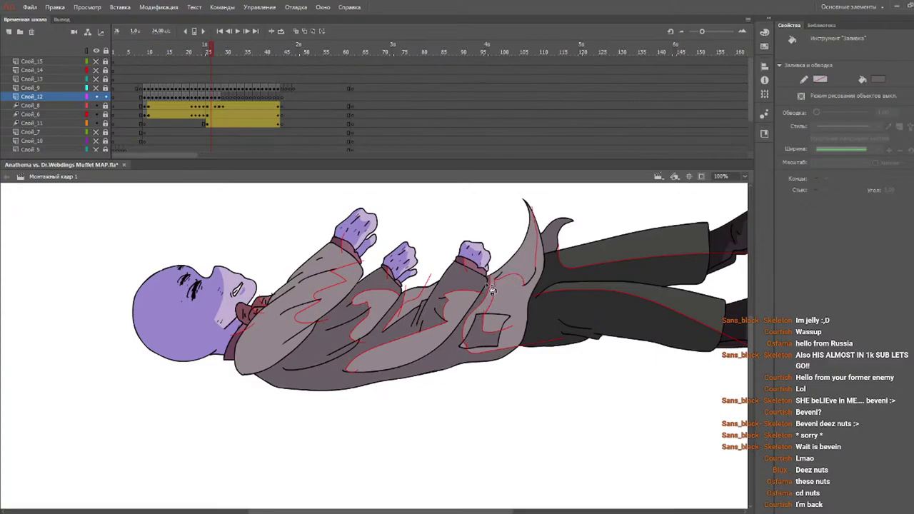
{"action": "key", "text": "v"}
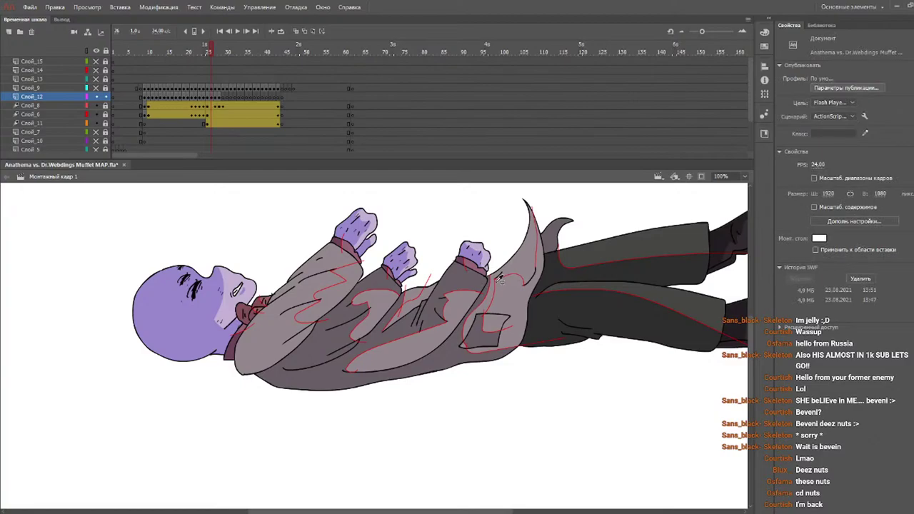
{"action": "key", "text": "b"}
{"action": "key", "text": "k"}
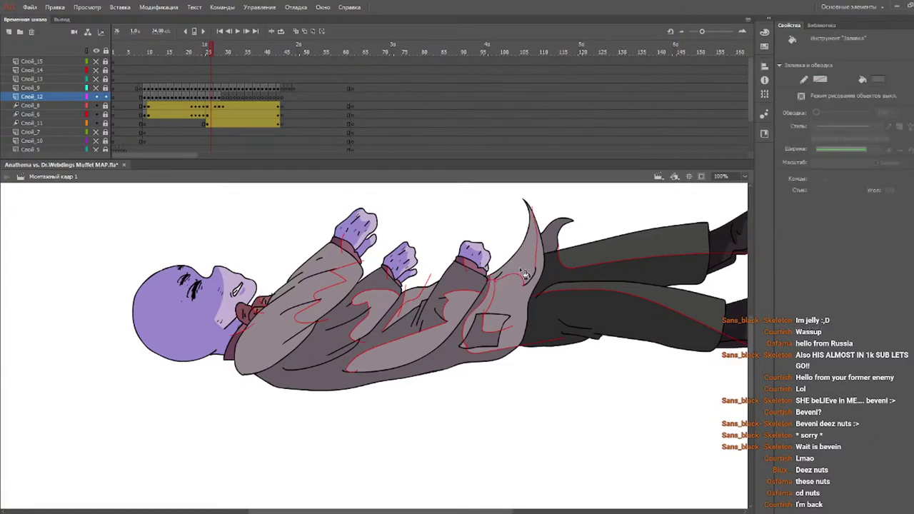
{"action": "left_click", "coordinate": [523, 272]}
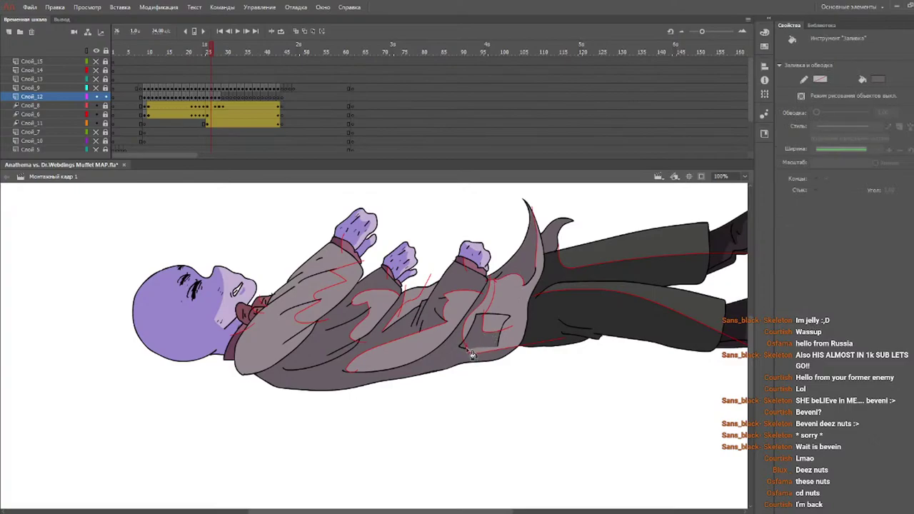
- Resample the coat's shadow grey, fill the shaded part of the uppermost sleeve on frame 26, and advance to frame 27
{"action": "key", "text": "v"}
{"action": "left_click", "coordinate": [468, 350]}
{"action": "key", "text": "k"}
{"action": "left_click", "coordinate": [407, 309]}
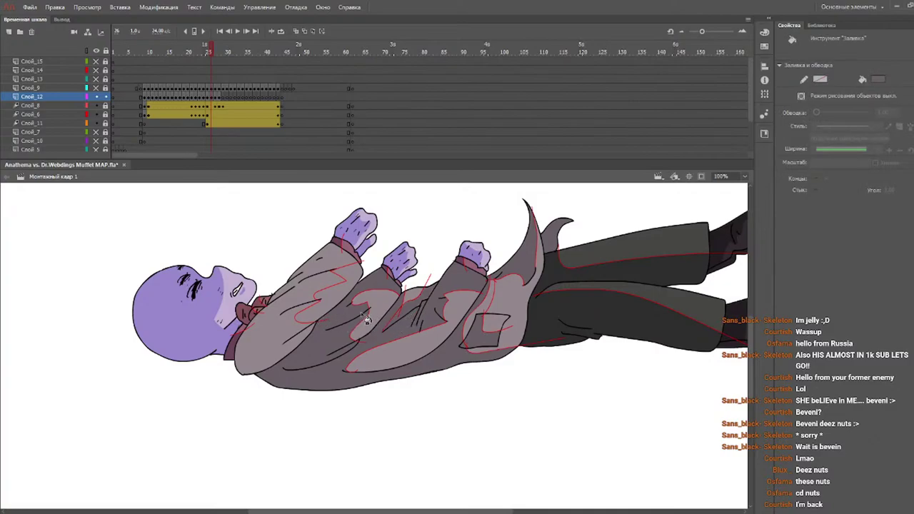
{"action": "left_click", "coordinate": [302, 324]}
{"action": "key", "text": "ctrl+z"}
{"action": "key", "text": "v"}
{"action": "left_click", "coordinate": [285, 327]}
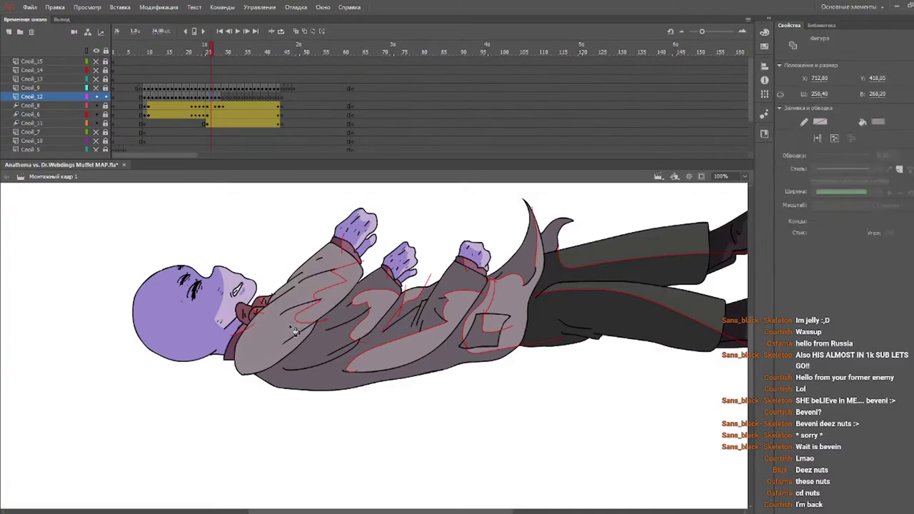
{"action": "key", "text": "i"}
{"action": "left_click", "coordinate": [321, 346]}
{"action": "left_click", "coordinate": [282, 329]}
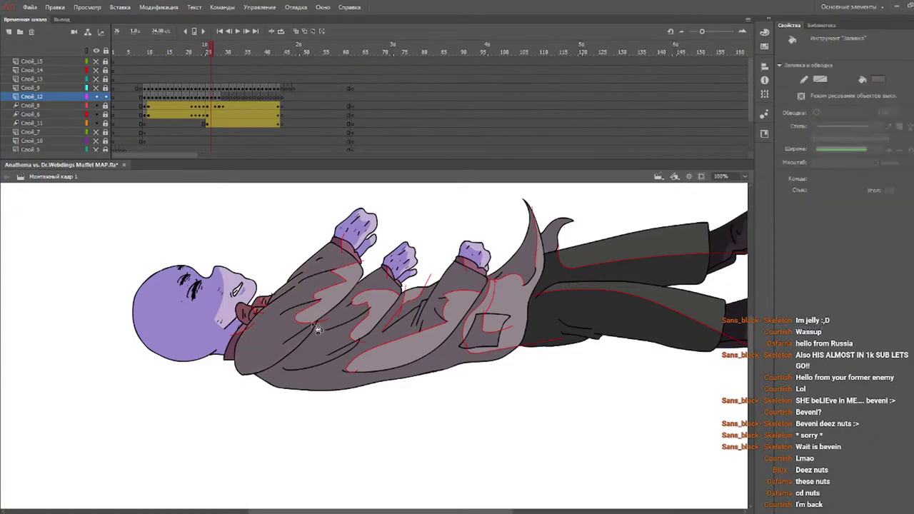
{"action": "key", "text": "."}
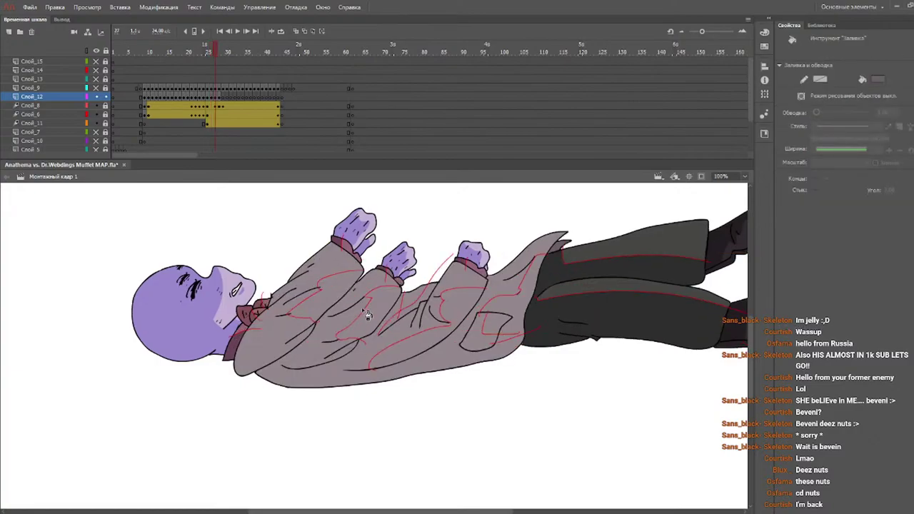
{"action": "left_click", "coordinate": [503, 301]}
{"action": "left_click", "coordinate": [477, 337]}
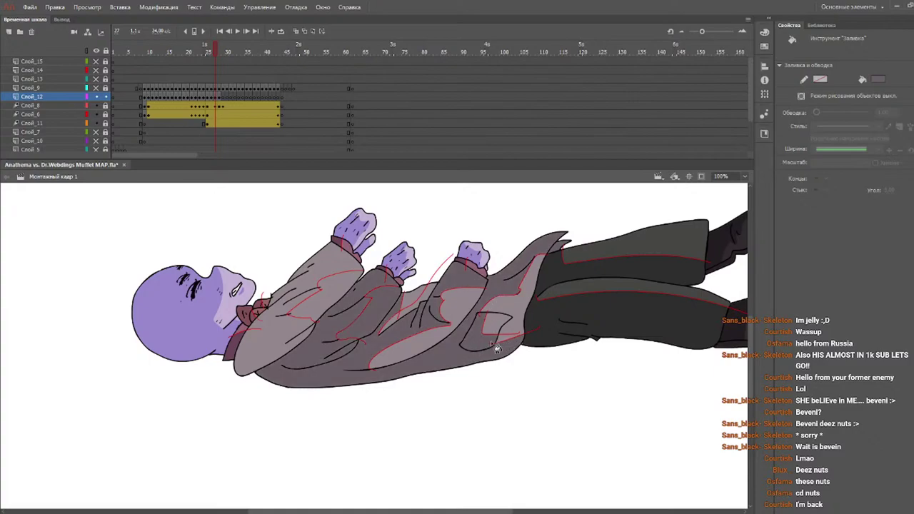
{"action": "left_click", "coordinate": [417, 312]}
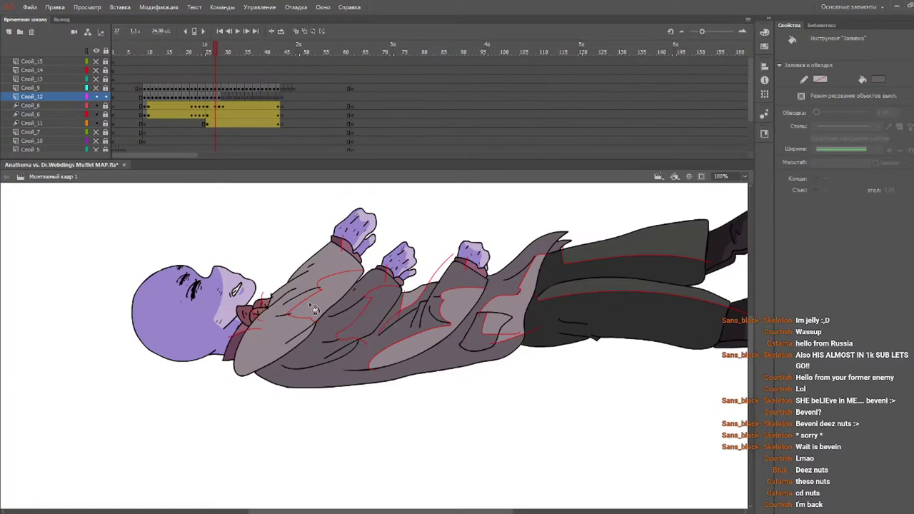
{"action": "left_click", "coordinate": [287, 341]}
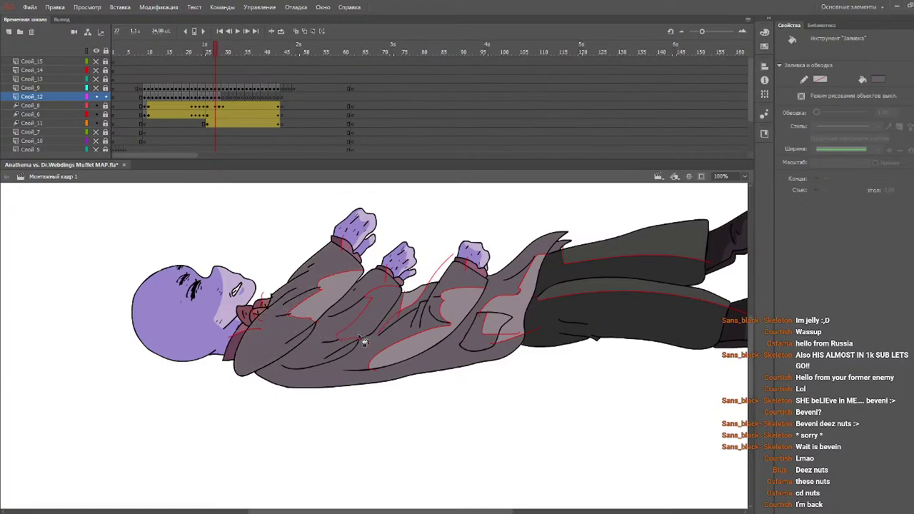
{"action": "key", "text": "ctrl+z"}
{"action": "key", "text": "ctrl+z"}
{"action": "key", "text": "ctrl+z"}
{"action": "key", "text": "ctrl+z"}
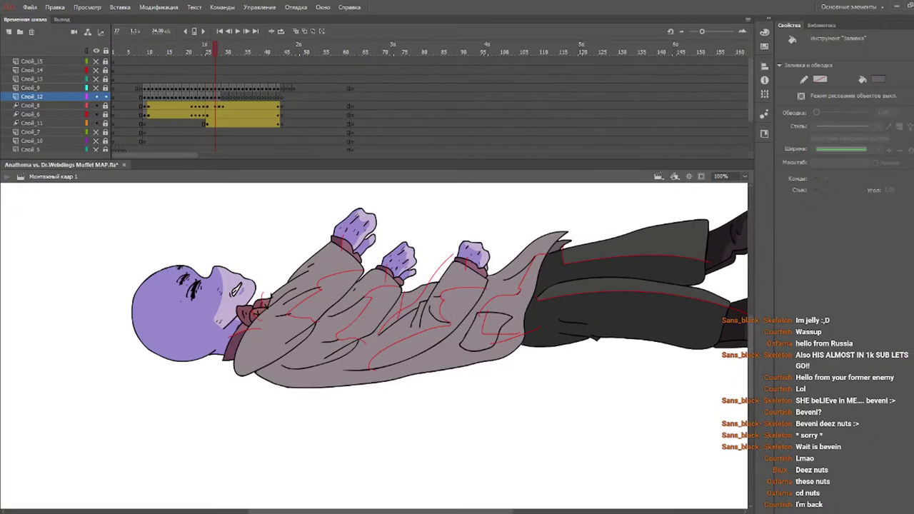
- Fill the shaded parts of the coat's torso, tail, pocket and sleeves with the dark grey on frame 27
{"action": "left_click", "coordinate": [321, 352]}
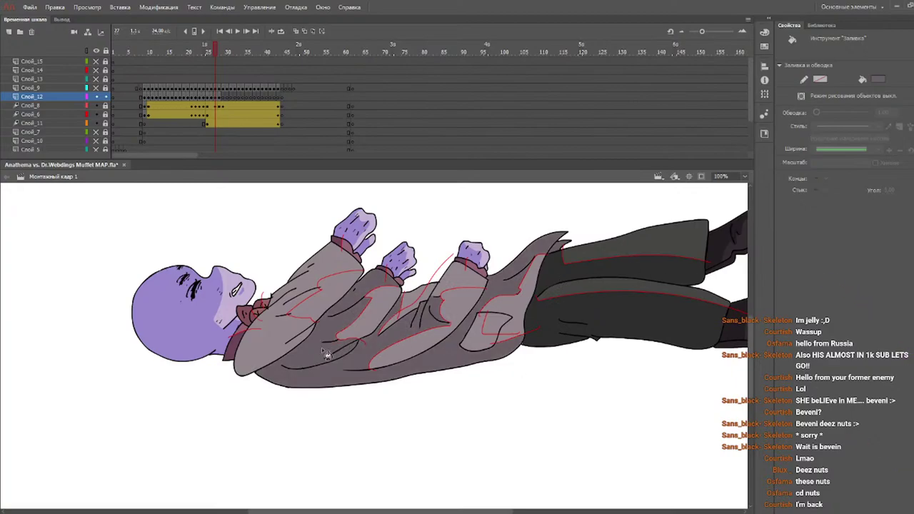
{"action": "left_click", "coordinate": [448, 287]}
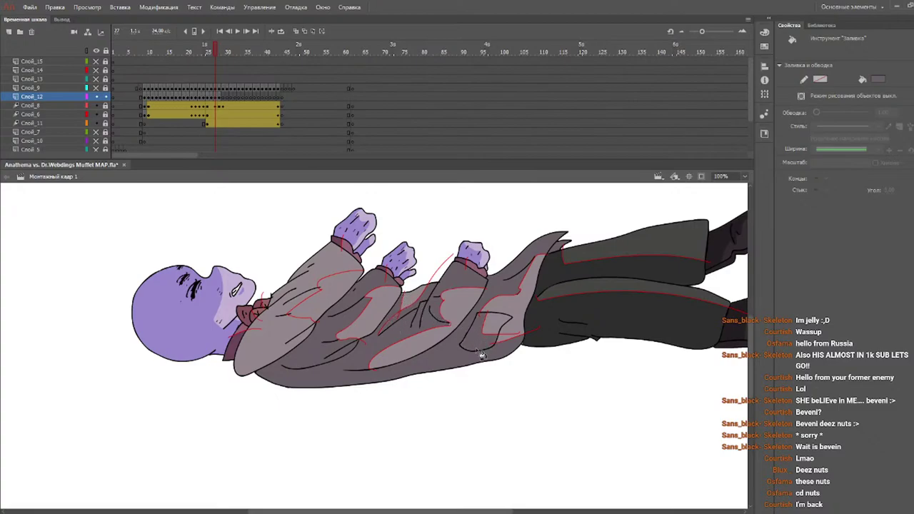
{"action": "left_click", "coordinate": [286, 344]}
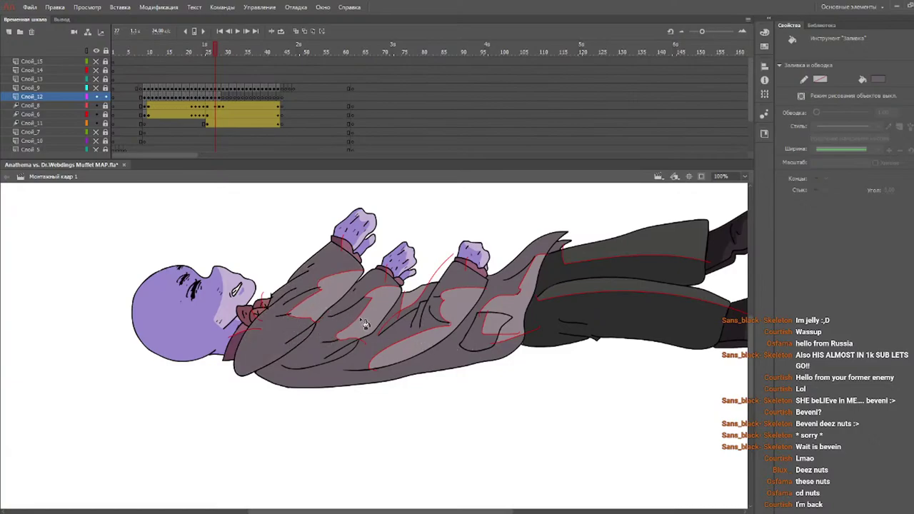
- Fill the shaded parts of the coat's torso, tail, pocket and sleeves with the dark grey on frame 28
{"action": "key", "text": "period"}
{"action": "left_click", "coordinate": [337, 331]}
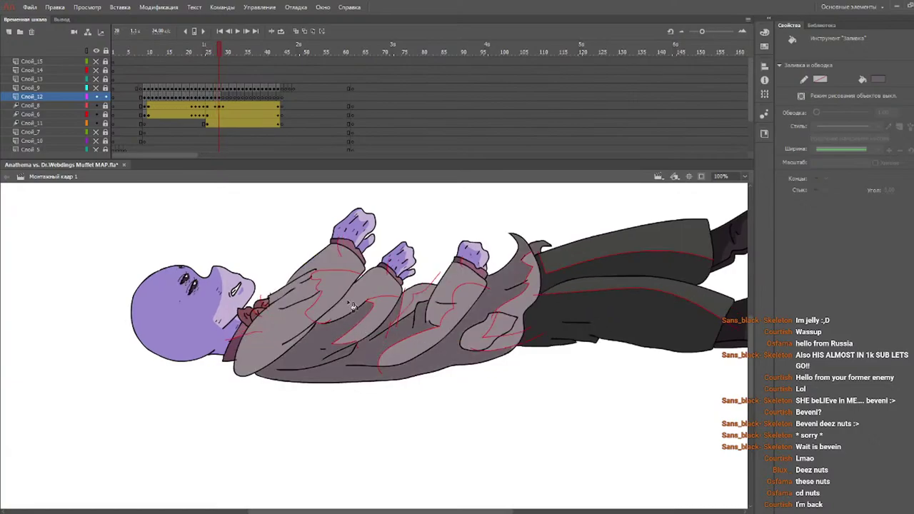
{"action": "left_click", "coordinate": [351, 305]}
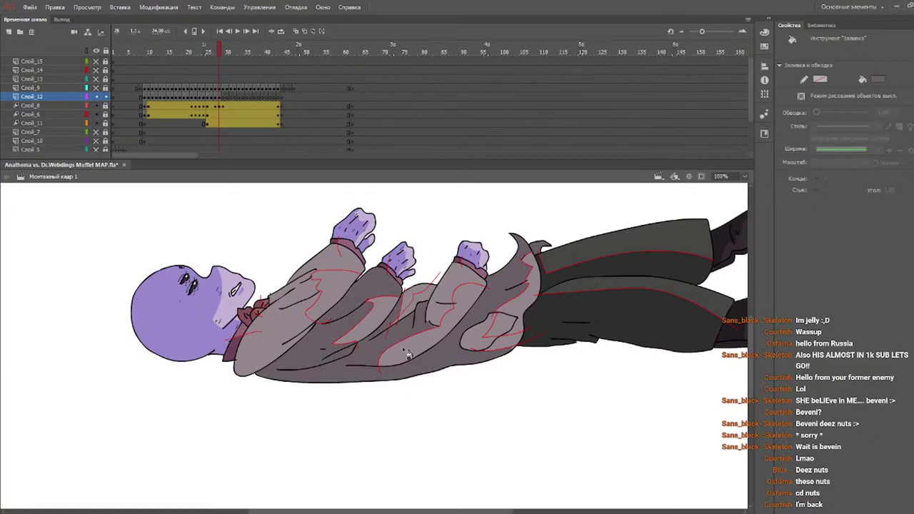
{"action": "left_click", "coordinate": [442, 314]}
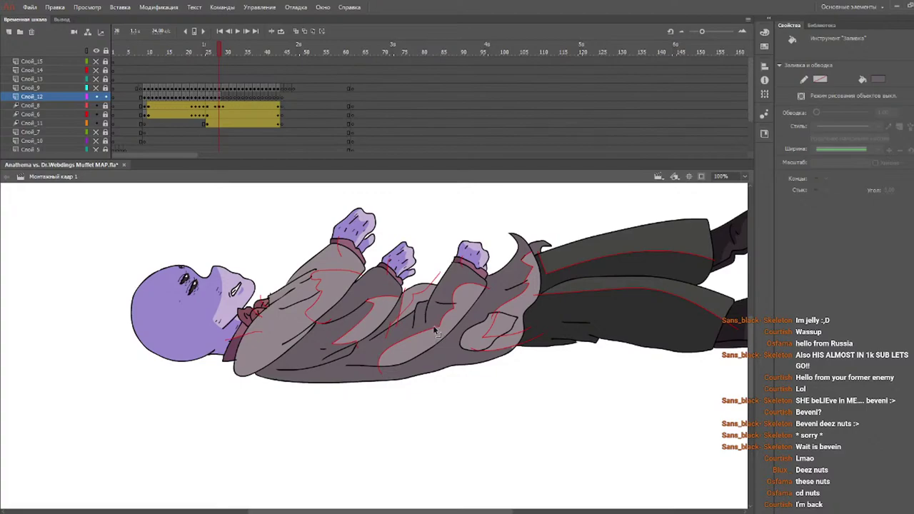
{"action": "left_click", "coordinate": [424, 304]}
{"action": "left_click", "coordinate": [492, 344]}
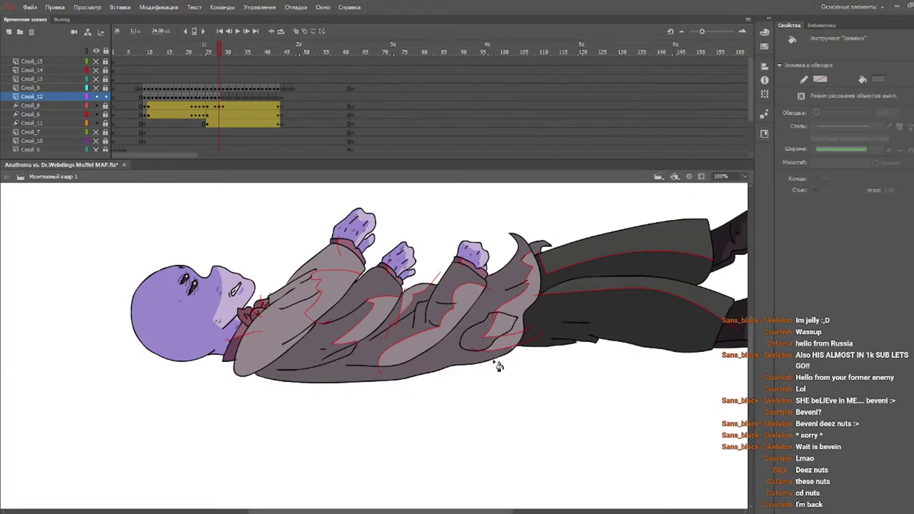
{"action": "left_click", "coordinate": [298, 326]}
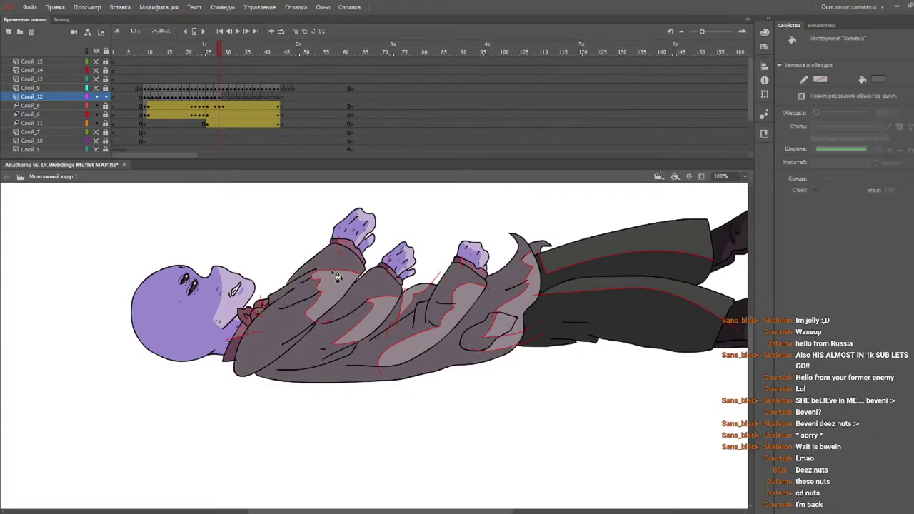
- Remove the red stroke from the clothing artwork on frames 25, 26, 27 and 28
{"action": "left_click", "coordinate": [209, 45]}
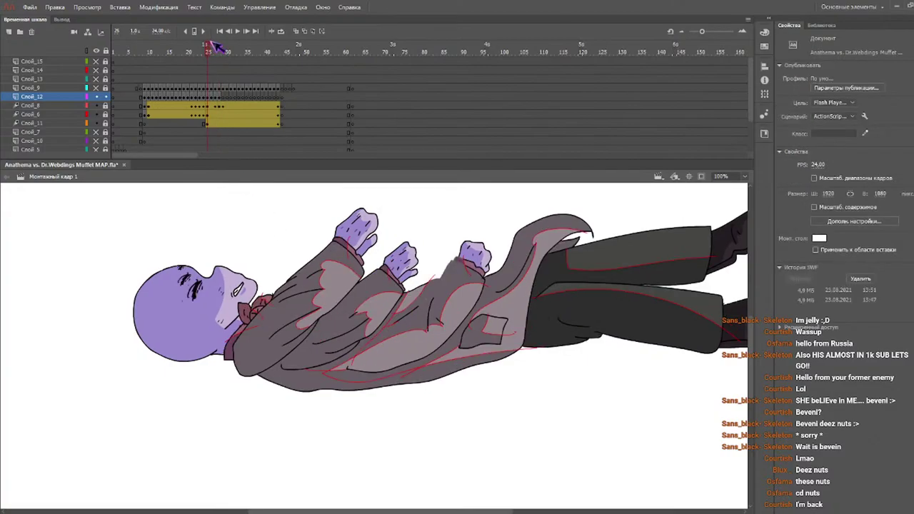
{"action": "left_click", "coordinate": [208, 97]}
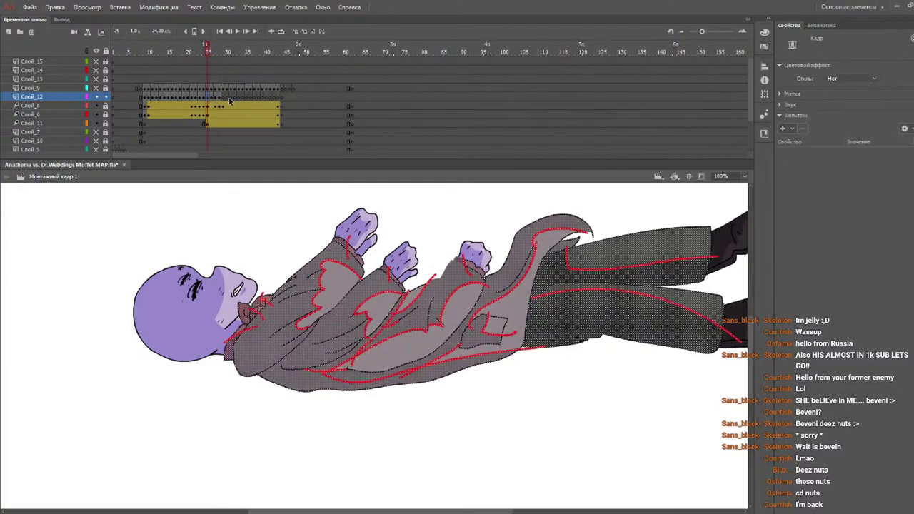
{"action": "key", "text": "v"}
{"action": "left_click", "coordinate": [795, 132]}
{"action": "key", "text": "period"}
{"action": "key", "text": "ctrl+a"}
{"action": "left_click", "coordinate": [819, 122]}
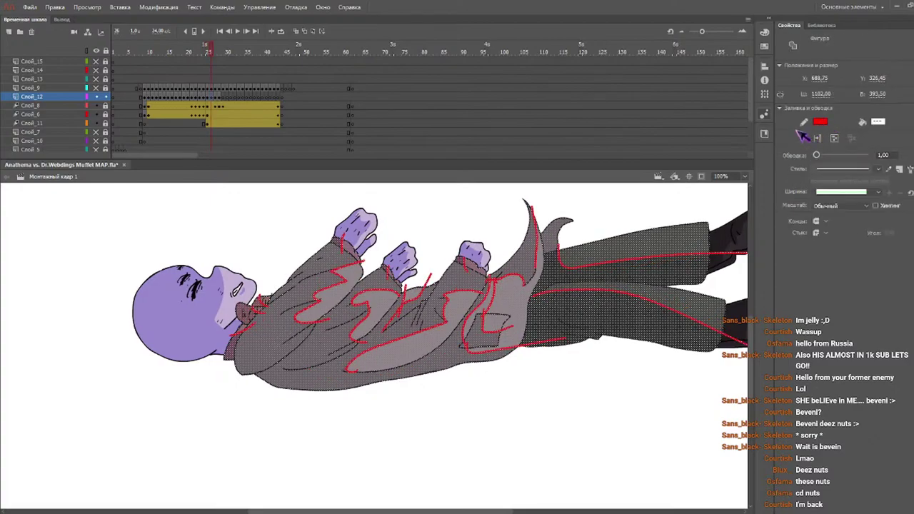
{"action": "key", "text": "."}
{"action": "key", "text": "."}
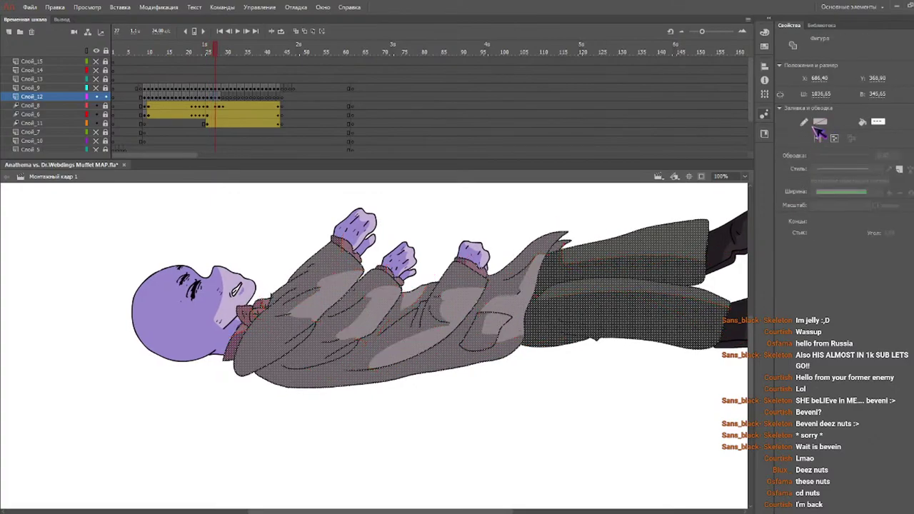
{"action": "key", "text": "period"}
{"action": "left_click", "coordinate": [819, 122]}
{"action": "left_click", "coordinate": [795, 133]}
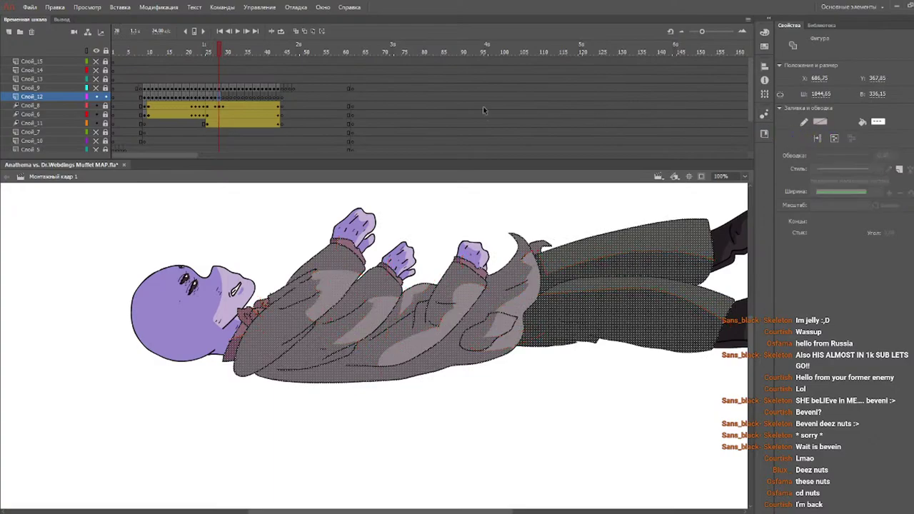
- Set the brush to a black fill and size 1
{"action": "left_click", "coordinate": [208, 51]}
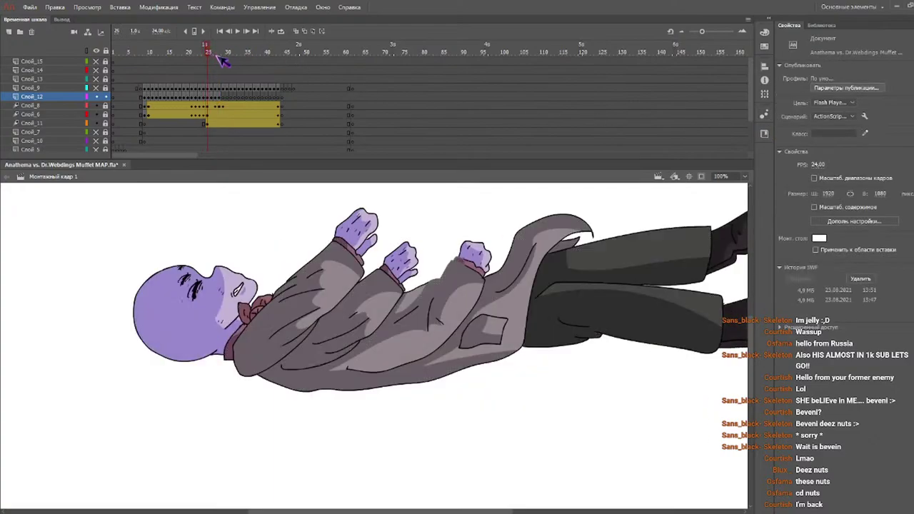
{"action": "key", "text": "period"}
{"action": "key", "text": "period"}
{"action": "key", "text": "period"}
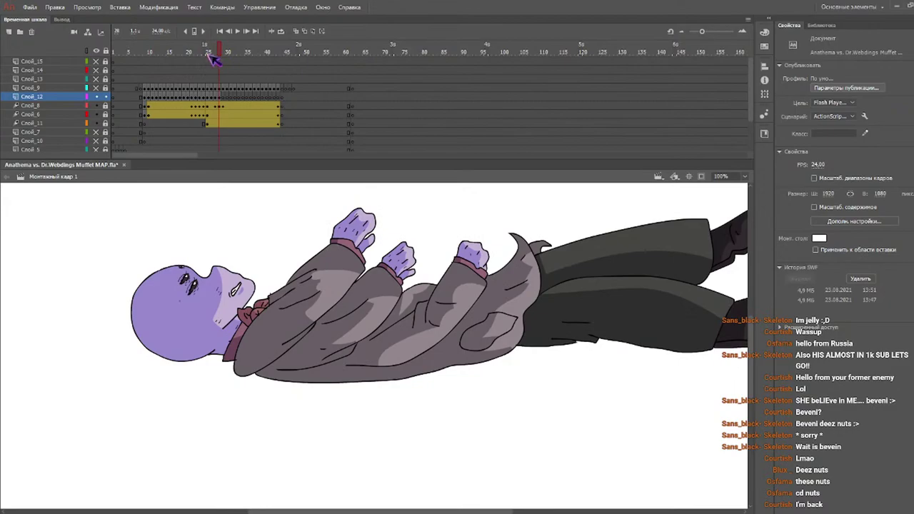
{"action": "left_click", "coordinate": [192, 53]}
{"action": "left_click_drag", "start_coordinate": [194, 57], "coordinate": [222, 60]}
{"action": "key", "text": "b"}
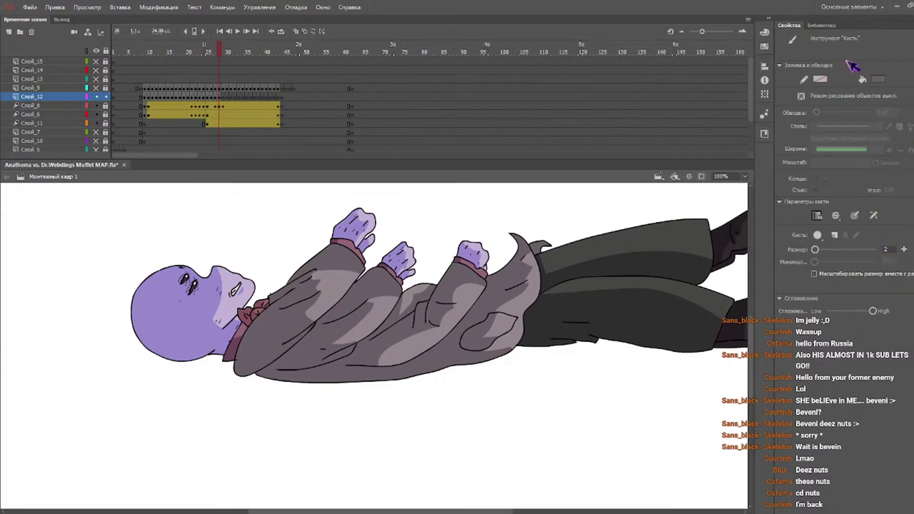
{"action": "left_click", "coordinate": [886, 250]}
{"action": "type", "text": "1"}
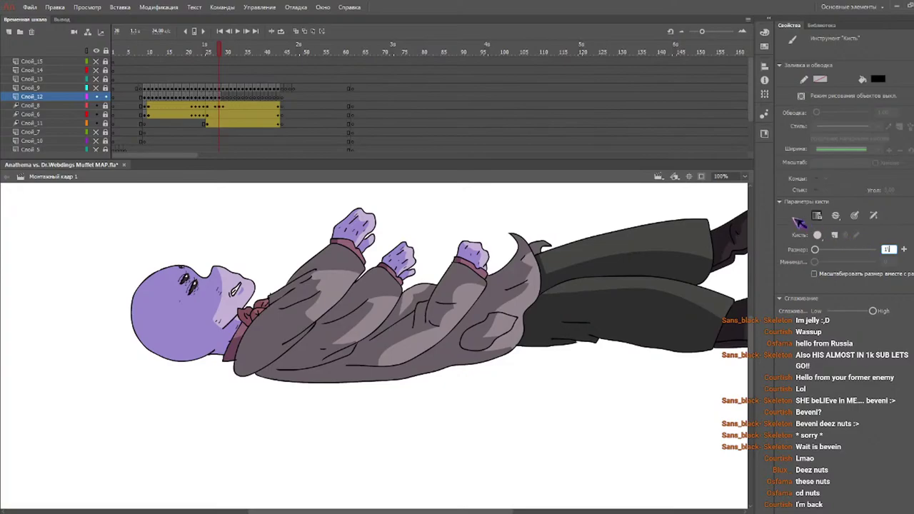
{"action": "key", "text": "Return"}
- Compare the coat's outlines and shading across frames 25–28
{"action": "left_click", "coordinate": [207, 50]}
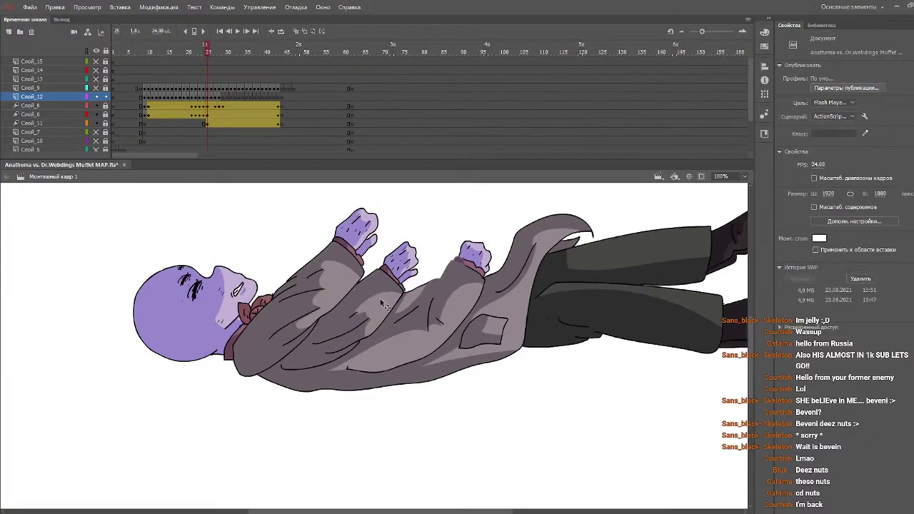
{"action": "key", "text": "period"}
{"action": "key", "text": "period"}
{"action": "key", "text": "period"}
{"action": "key", "text": "comma"}
{"action": "key", "text": "comma"}
{"action": "key", "text": "comma"}
{"action": "key", "text": "comma"}
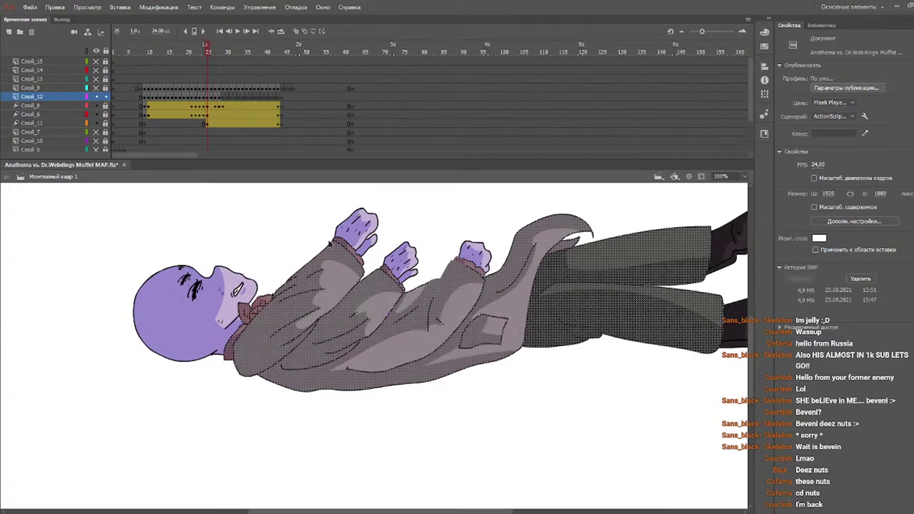
{"action": "key", "text": "period"}
{"action": "key", "text": "period"}
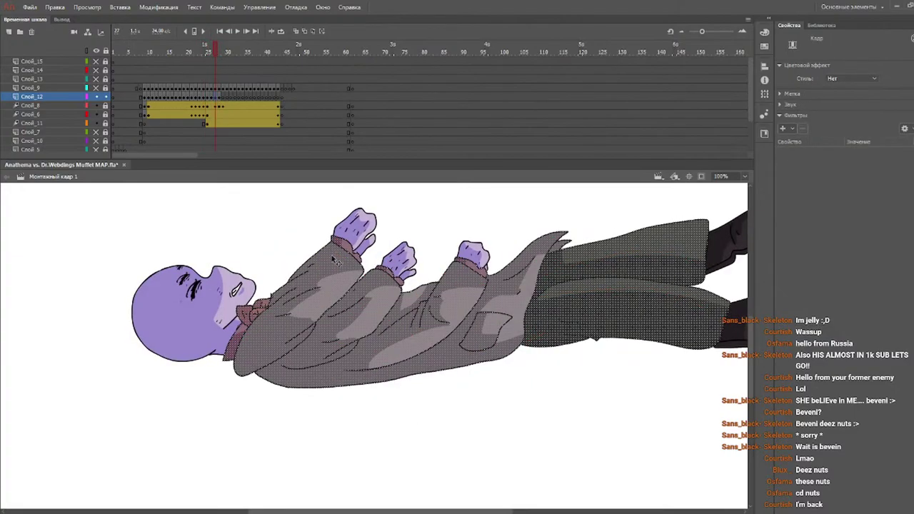
{"action": "key", "text": "comma"}
{"action": "left_click", "coordinate": [205, 49]}
{"action": "left_click_drag", "start_coordinate": [210, 53], "coordinate": [211, 62]}
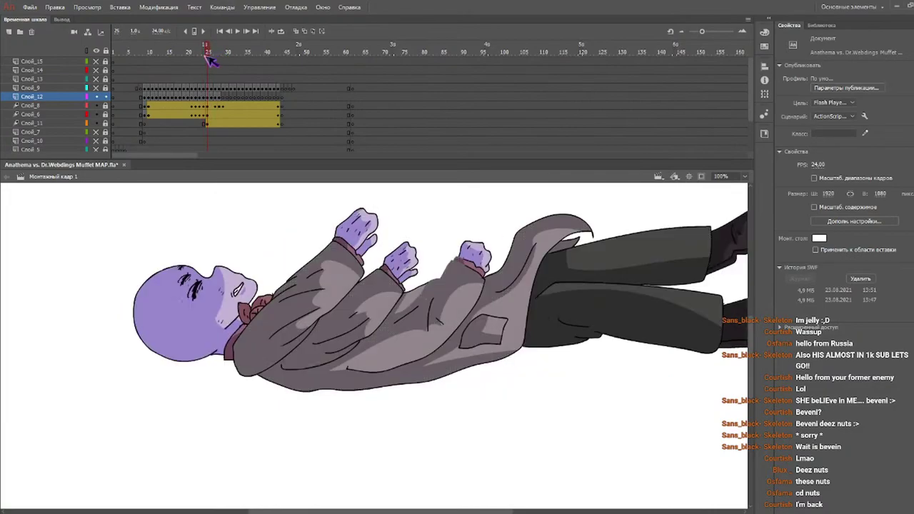
- Undo the removal of the red outlines on frames 25–28 and the uppermost sleeve's shadow fill on frame 28
{"action": "key", "text": "comma"}
{"action": "key", "text": "comma"}
{"action": "key", "text": "comma"}
{"action": "key", "text": "period"}
{"action": "key", "text": "period"}
{"action": "key", "text": "period"}
{"action": "key", "text": "period"}
{"action": "key", "text": "Escape"}
{"action": "key", "text": "period"}
{"action": "key", "text": "period"}
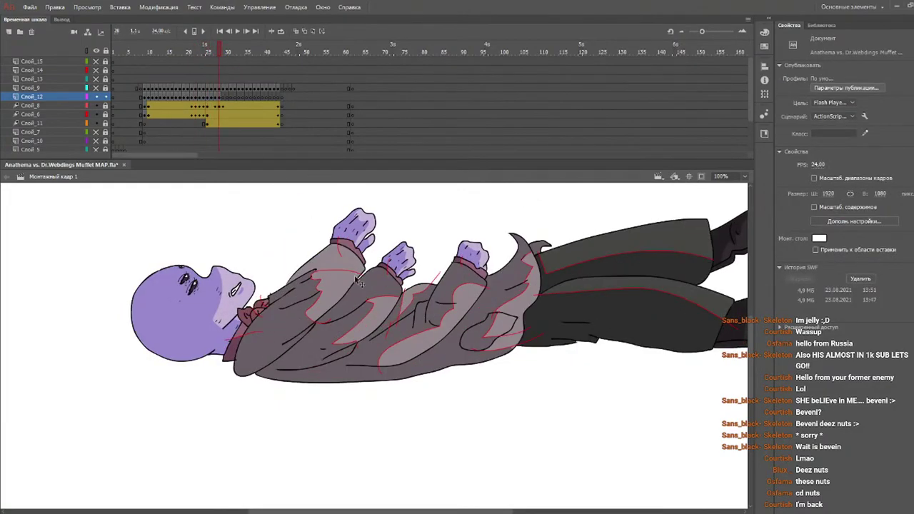
{"action": "key", "text": "ctrl+z"}
{"action": "key", "text": "ctrl+z"}
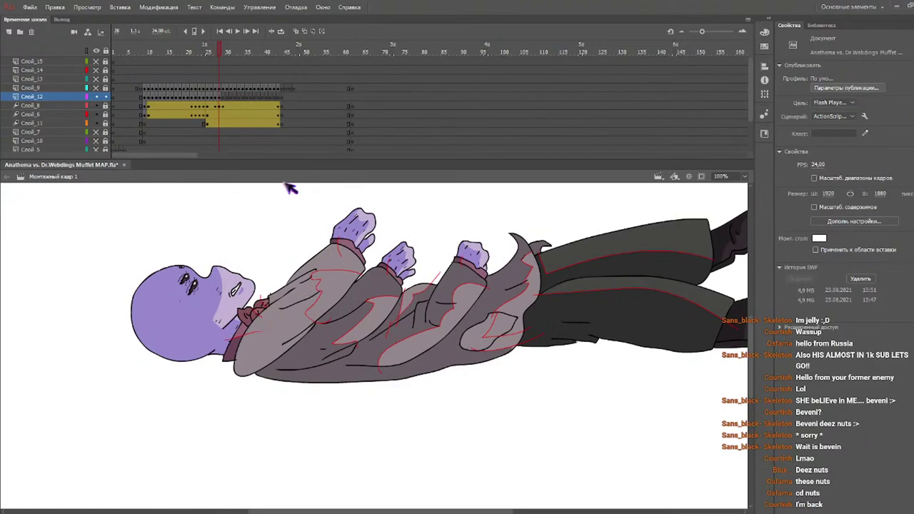
- Undo the coat's shadow fills on frames 28, 27 and 26, plus the torso, lowest sleeve, tail and pocket fills on frame 25
{"action": "left_click_drag", "start_coordinate": [212, 51], "coordinate": [214, 52]}
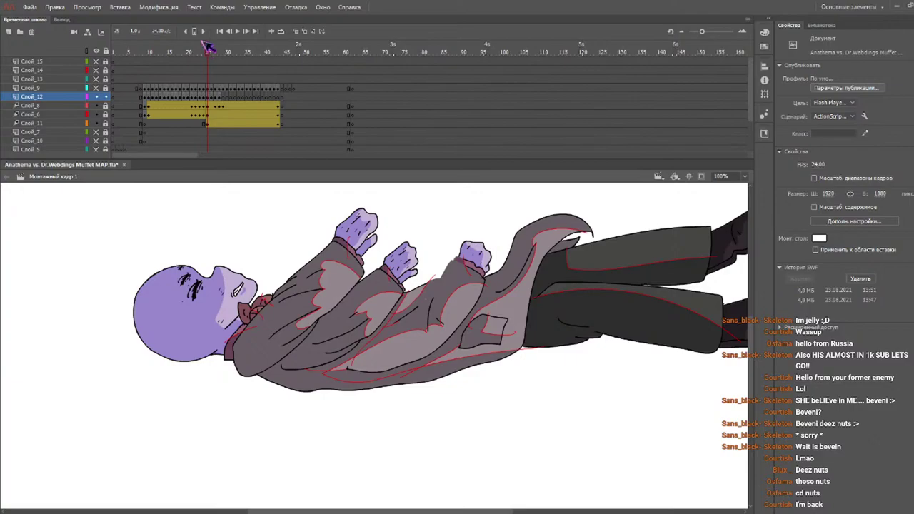
{"action": "key", "text": "period"}
{"action": "key", "text": "period"}
{"action": "key", "text": "period"}
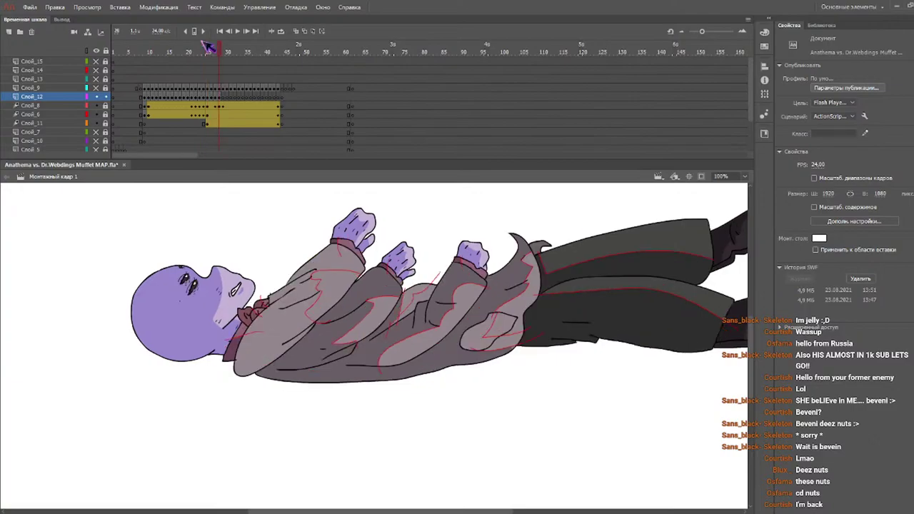
{"action": "key", "text": "comma"}
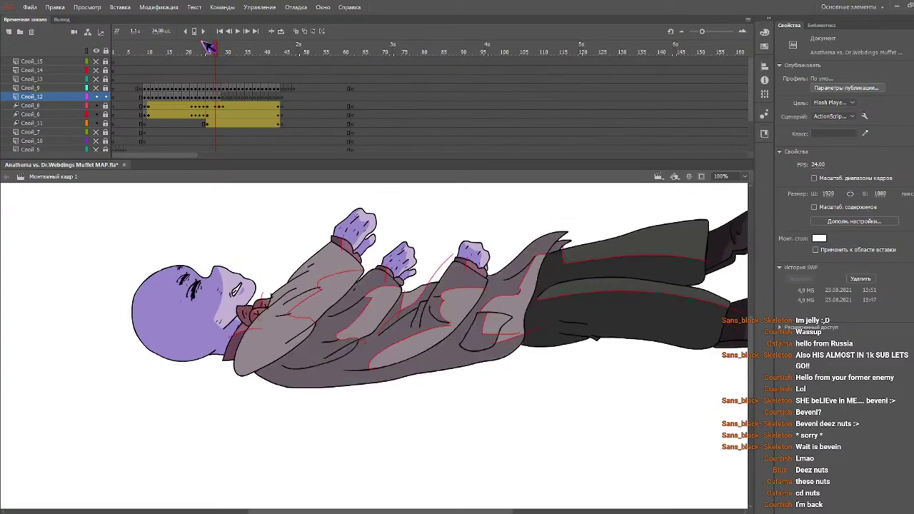
{"action": "key", "text": "comma"}
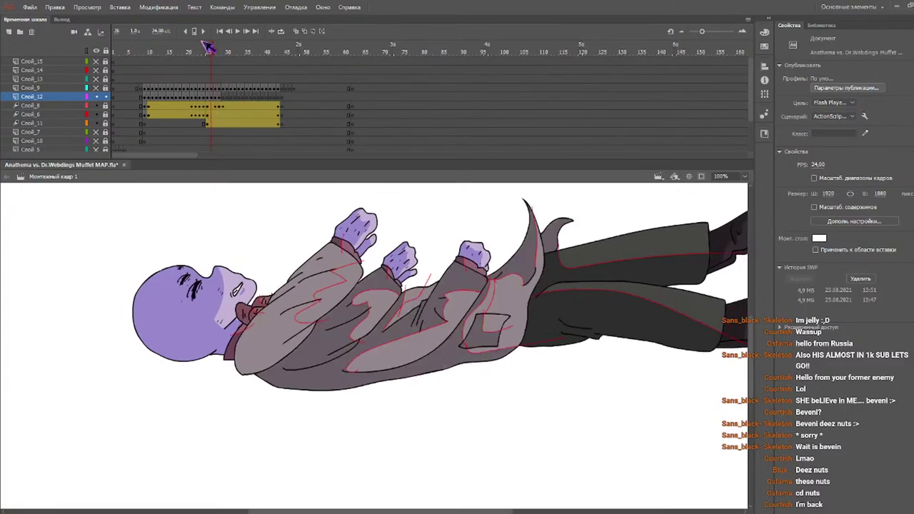
{"action": "key", "text": "comma"}
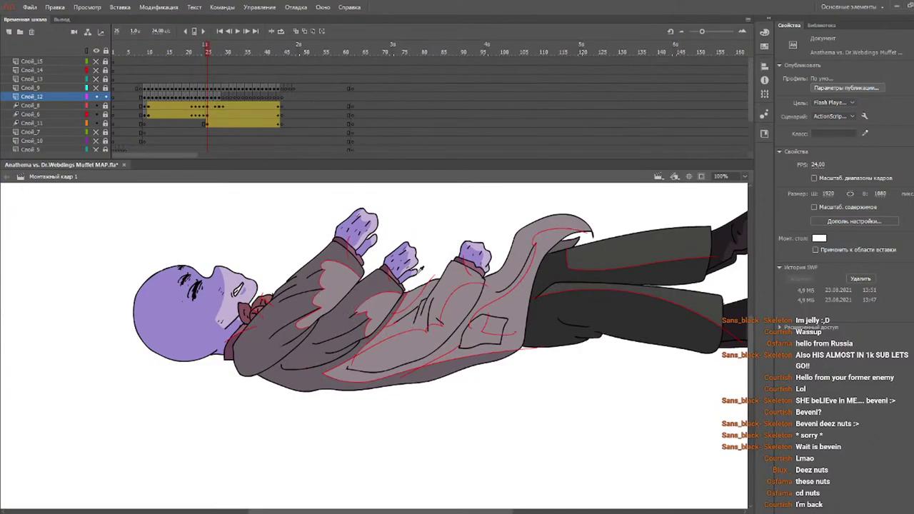
- Refill the shaded parts of the coat's torso, lowest sleeve, pocket and tail with the dark grey on frame 25, closing the torso's outline gap
{"action": "key", "text": "k"}
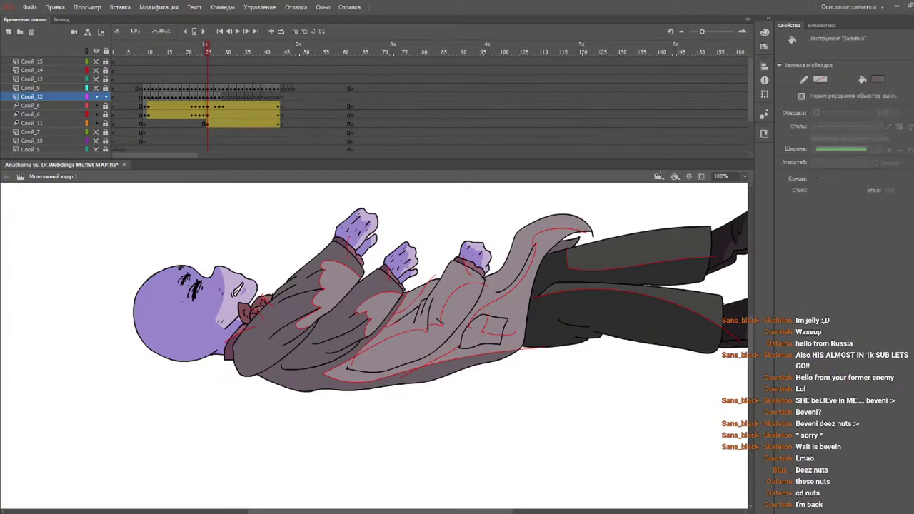
{"action": "left_click", "coordinate": [425, 314]}
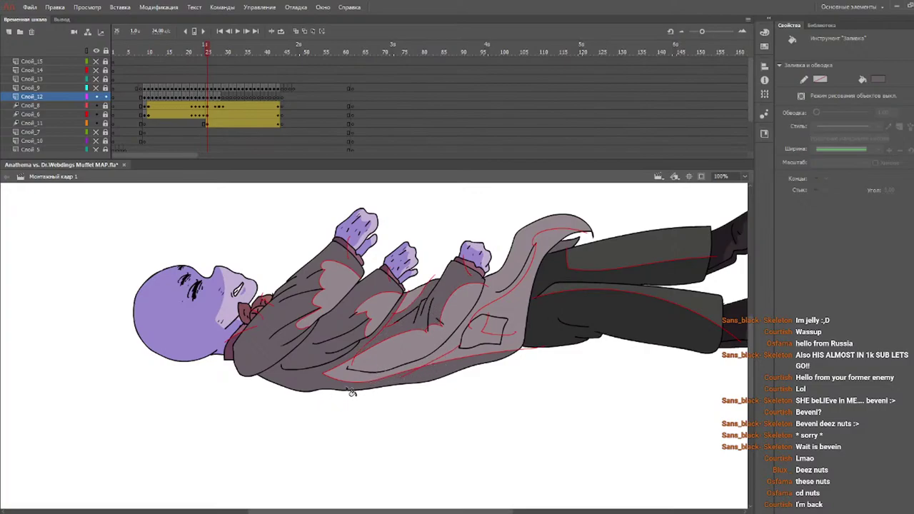
{"action": "key", "text": "v"}
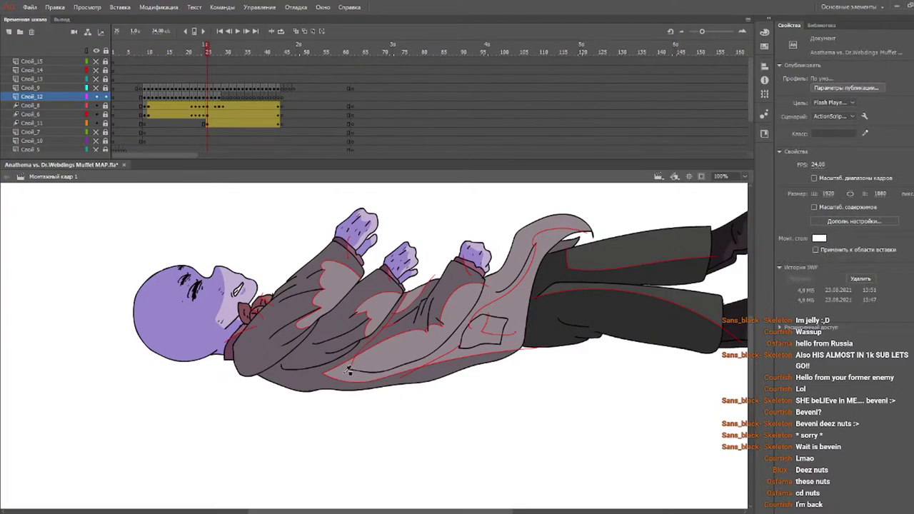
{"action": "key", "text": "y"}
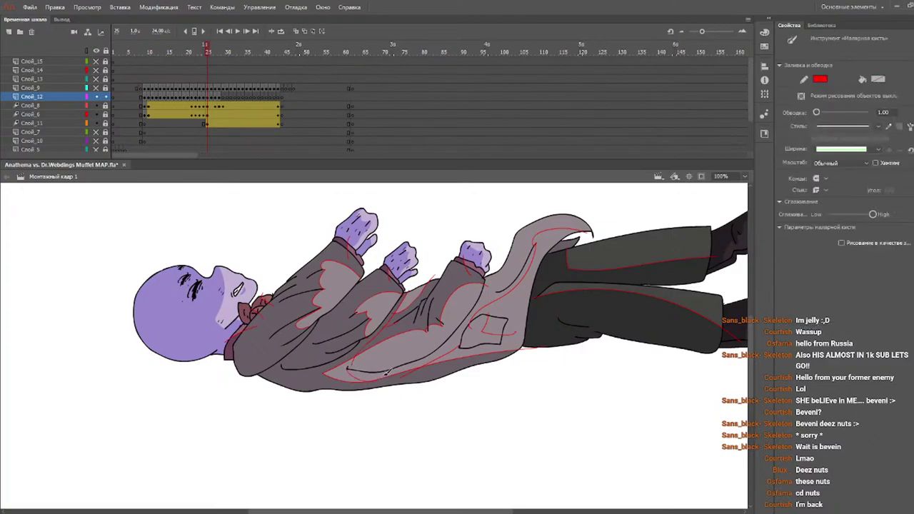
{"action": "key", "text": "k"}
{"action": "left_click", "coordinate": [387, 376]}
{"action": "left_click", "coordinate": [489, 340]}
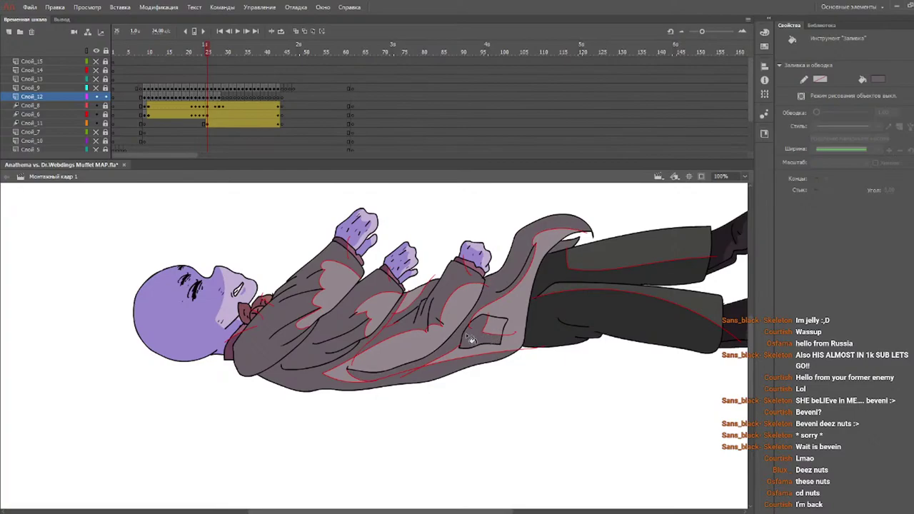
- On frame 26, fill the shaded torso, two lower sleeves and pocket with dark grey, then close the tail's shadow outline and fill it
{"action": "key", "text": "period"}
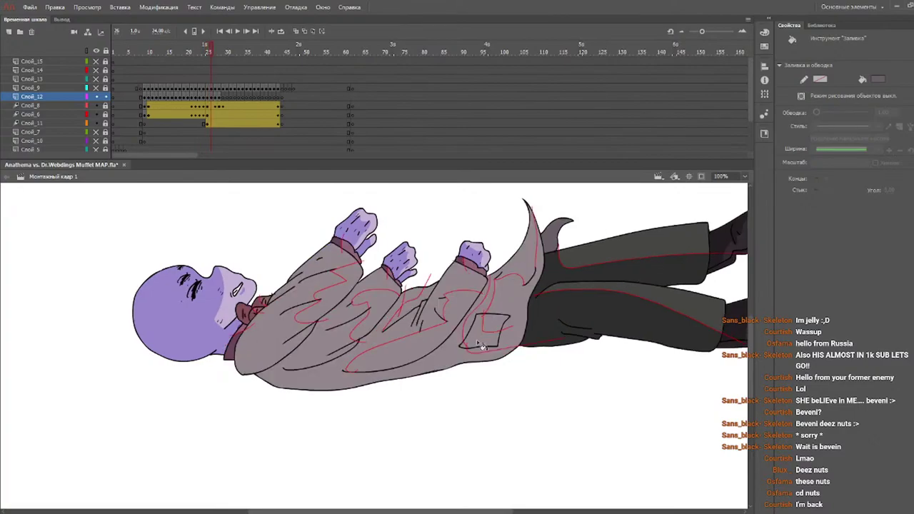
{"action": "left_click", "coordinate": [479, 343]}
{"action": "left_click", "coordinate": [449, 364]}
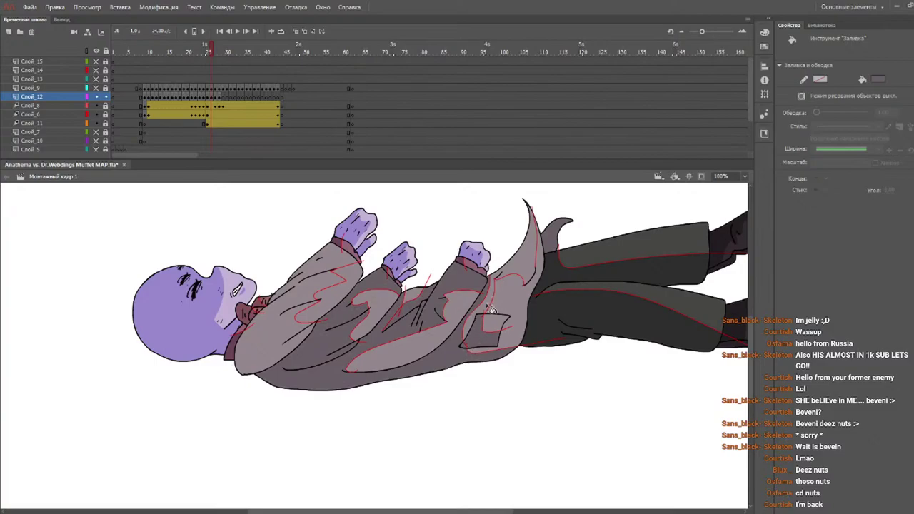
{"action": "key", "text": "v"}
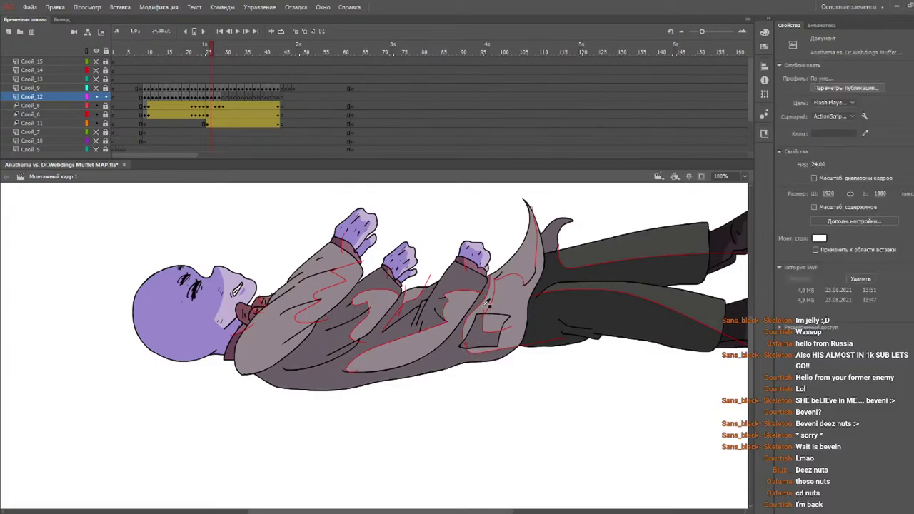
{"action": "key", "text": "y"}
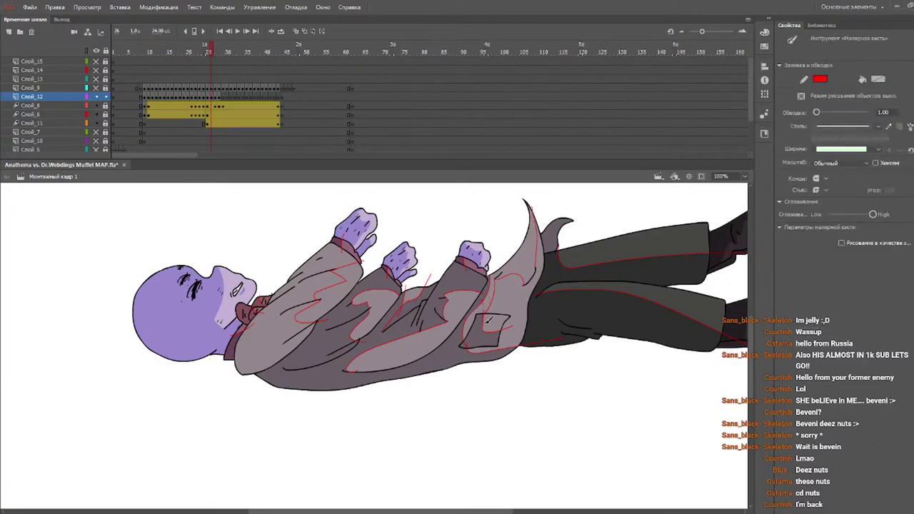
{"action": "key", "text": "k"}
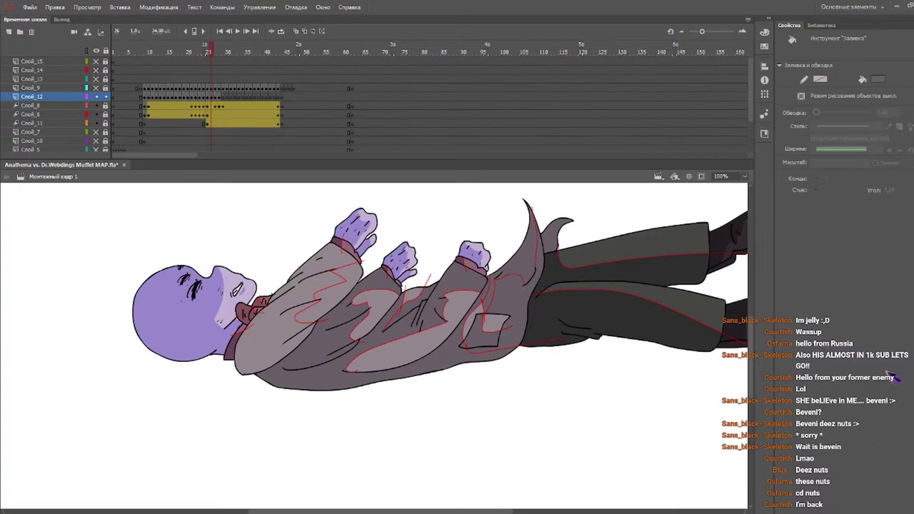
- On frame 26, redo the tail's dark grey shadow fill within its red outline and fill the shaded part of the uppermost sleeve
{"action": "key", "text": "v"}
{"action": "left_click", "coordinate": [504, 290]}
{"action": "key", "text": "k"}
{"action": "left_click", "coordinate": [522, 273]}
{"action": "key", "text": "ctrl+z"}
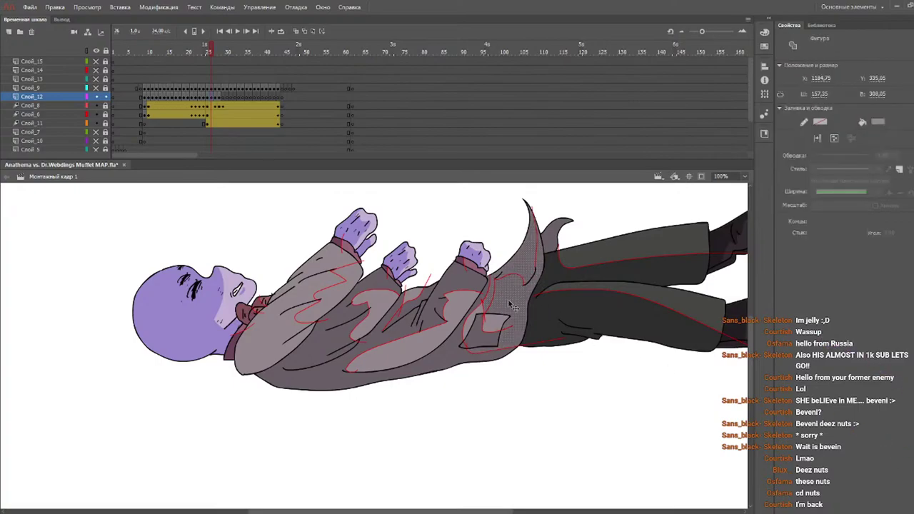
{"action": "key", "text": "ctrl+z"}
{"action": "key", "text": "i"}
{"action": "key", "text": "k"}
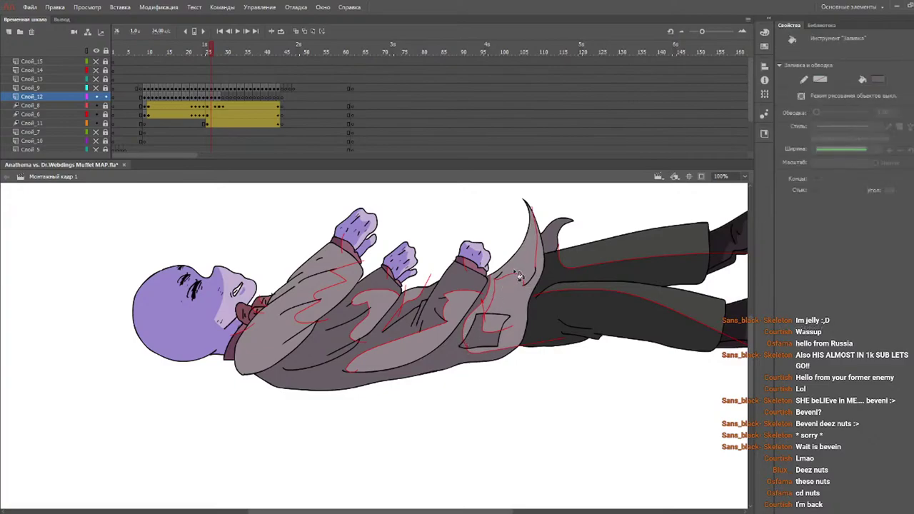
{"action": "left_click", "coordinate": [279, 330]}
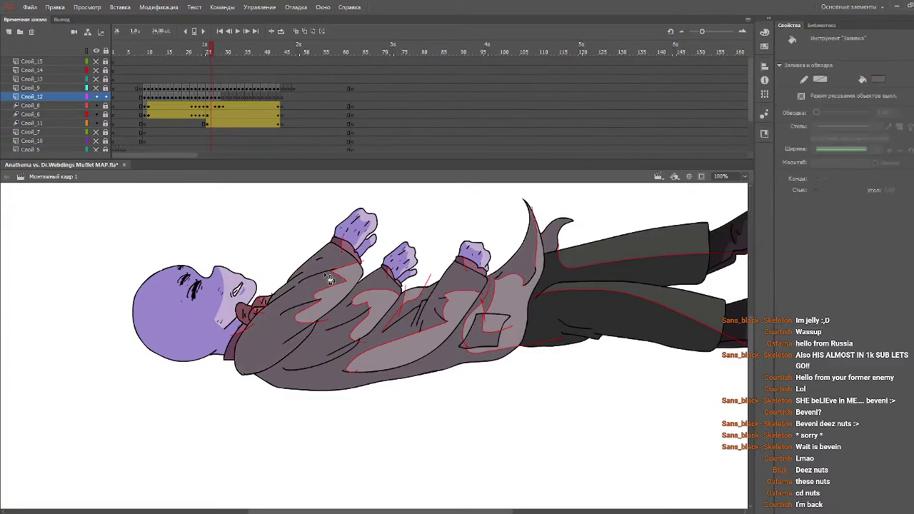
- On frame 27, fill the shaded torso, tail, three sleeves and pocket with dark grey, and adjust the short red line end by the torso's light patch
{"action": "key", "text": "period"}
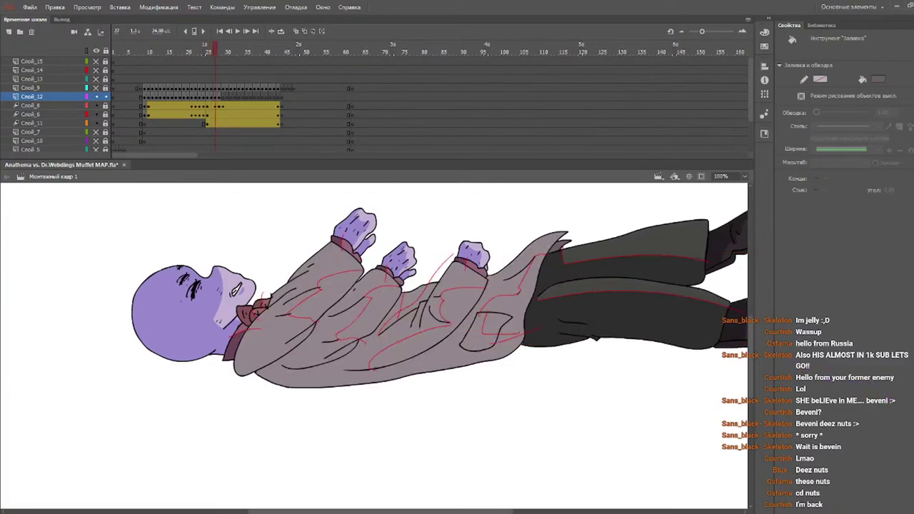
{"action": "left_click", "coordinate": [337, 323]}
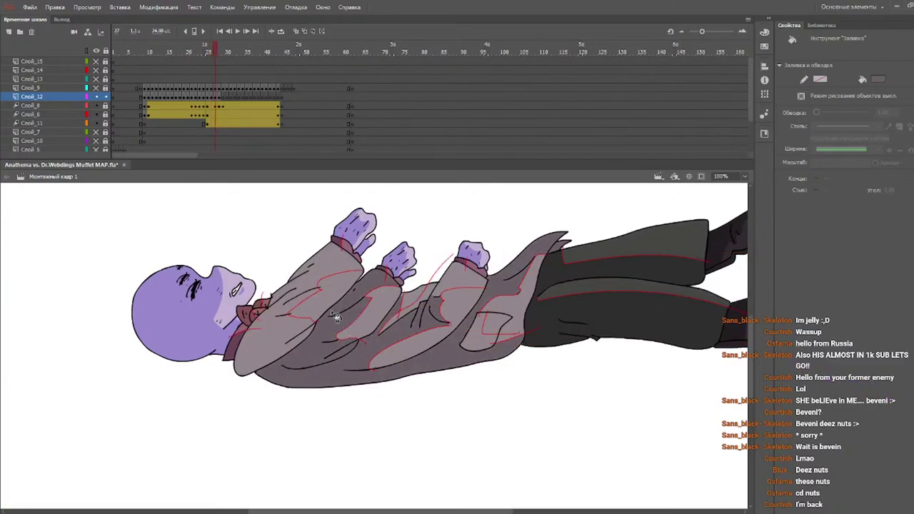
{"action": "left_click", "coordinate": [312, 295]}
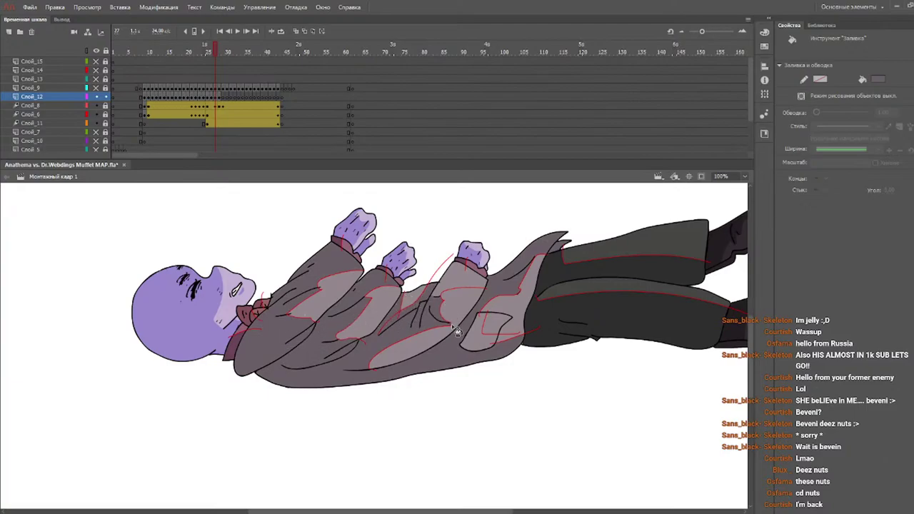
{"action": "left_click", "coordinate": [458, 290]}
{"action": "left_click", "coordinate": [492, 347]}
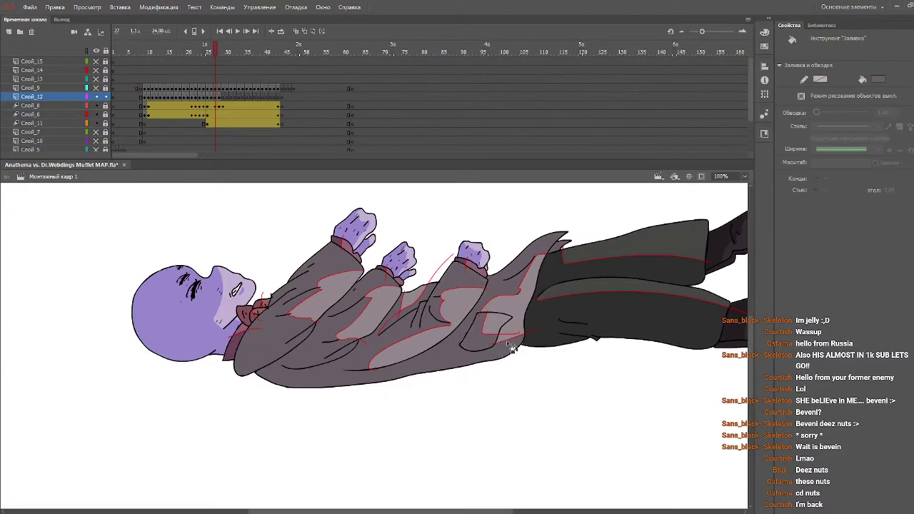
{"action": "key", "text": "v"}
{"action": "left_click", "coordinate": [380, 375]}
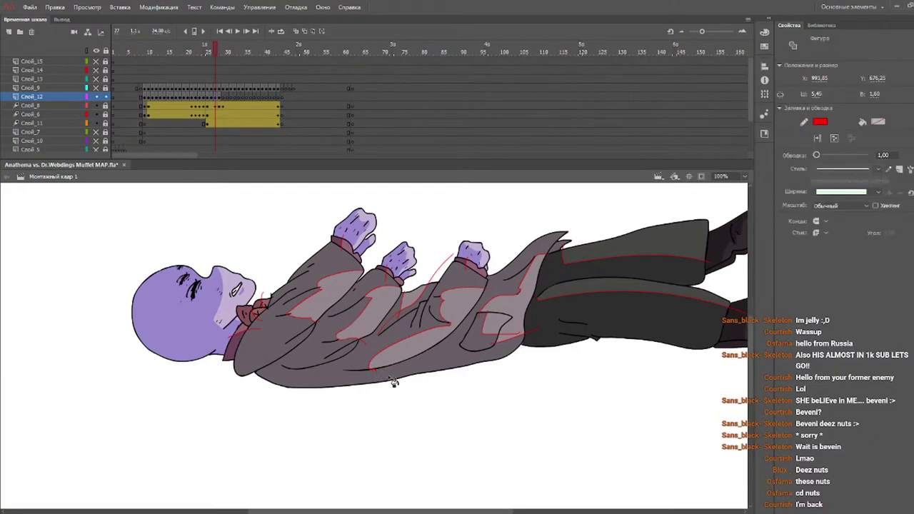
{"action": "mouse_move", "coordinate": [373, 369]}
{"action": "left_mouse_down"}
{"action": "mouse_move", "coordinate": [382, 364]}
{"action": "mouse_move", "coordinate": [374, 371]}
{"action": "left_mouse_up"}
{"action": "left_click_drag", "start_coordinate": [234, 52], "coordinate": [259, 52]}
{"action": "key", "text": "period"}
{"action": "key", "text": "period"}
{"action": "key", "text": "period"}
{"action": "key", "text": "period"}
{"action": "key", "text": "period"}
{"action": "key", "text": "period"}
{"action": "key", "text": "period"}
{"action": "key", "text": "period"}
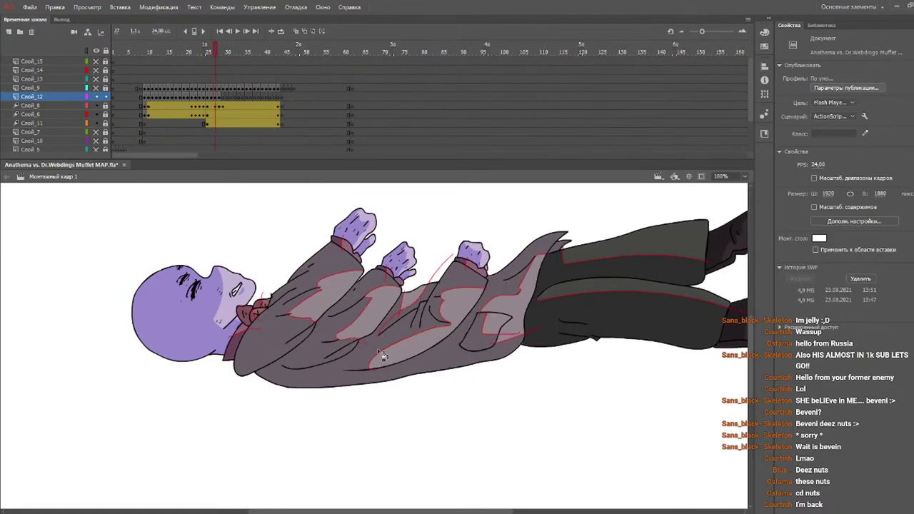
- On frame 28, fill the shaded torso and tail with dark grey, try the two upper sleeves, and undo the sleeve fills
{"action": "key", "text": "k"}
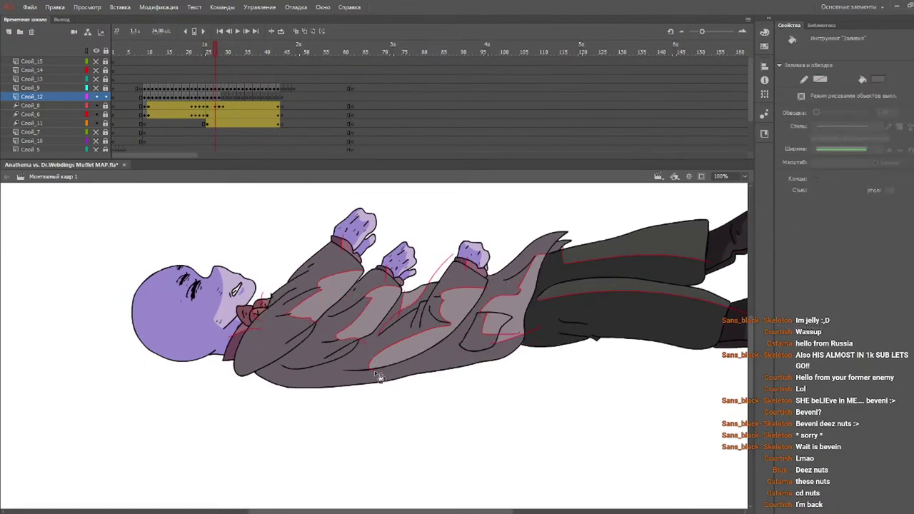
{"action": "left_click_drag", "start_coordinate": [206, 48], "coordinate": [221, 50]}
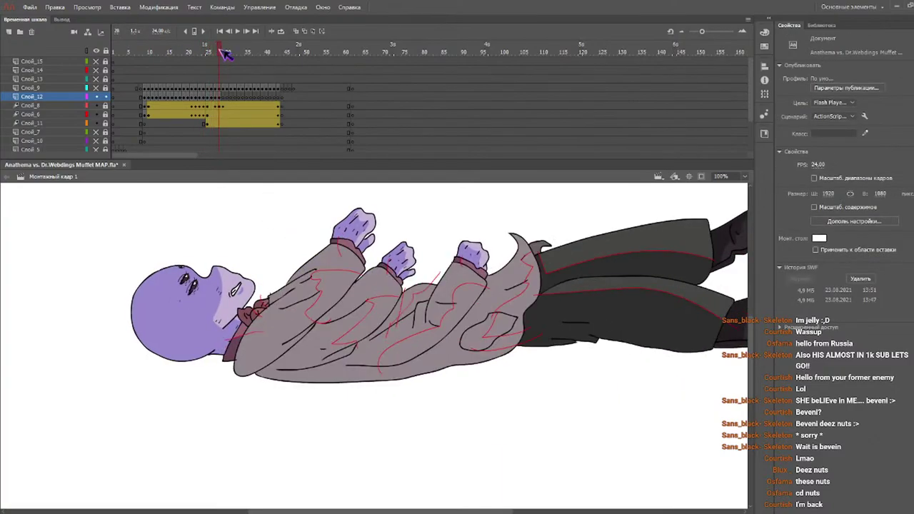
{"action": "left_click", "coordinate": [344, 341]}
{"action": "left_click", "coordinate": [347, 313]}
{"action": "left_click", "coordinate": [301, 325]}
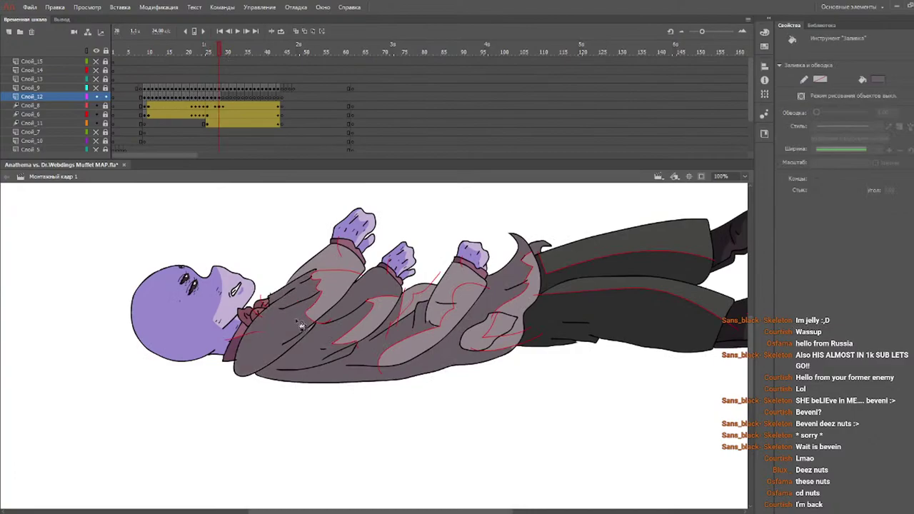
{"action": "key", "text": "ctrl+z"}
{"action": "key", "text": "ctrl+z"}
{"action": "key", "text": "ctrl+z"}
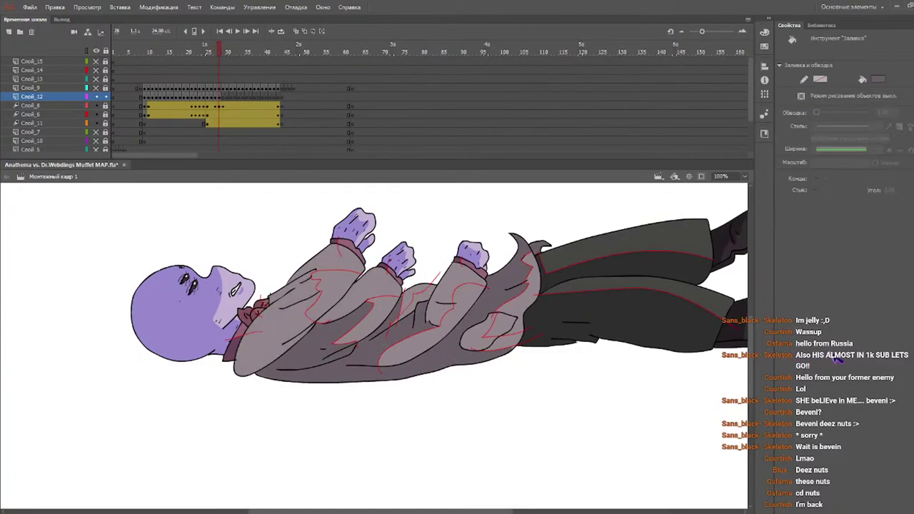
- Fill the shaded parts of the three sleeves and the pocket with dark grey on frame 28, undoing any stray fill
{"action": "left_click", "coordinate": [263, 322]}
{"action": "left_click", "coordinate": [350, 322]}
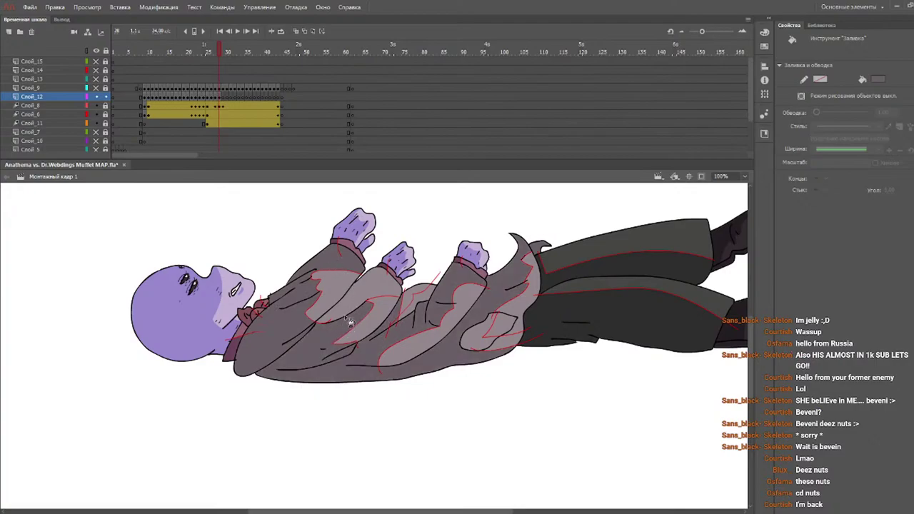
{"action": "left_click", "coordinate": [350, 298]}
{"action": "key", "text": "ctrl+z"}
{"action": "key", "text": "ctrl+z"}
{"action": "left_click", "coordinate": [344, 347]}
{"action": "left_click", "coordinate": [494, 347]}
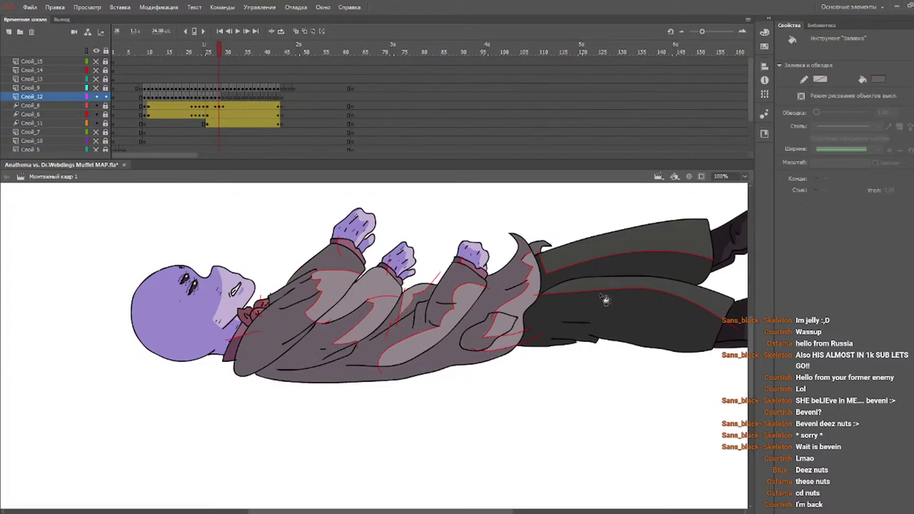
{"action": "left_click", "coordinate": [368, 293]}
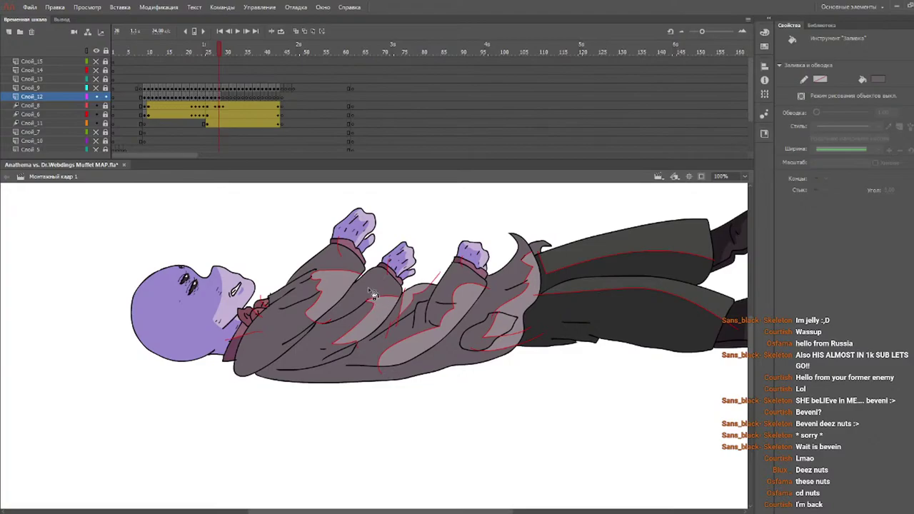
- Select the Слой_12 drawing on frame 25 and remove its red outlines by setting the stroke to none
{"action": "left_click", "coordinate": [205, 48]}
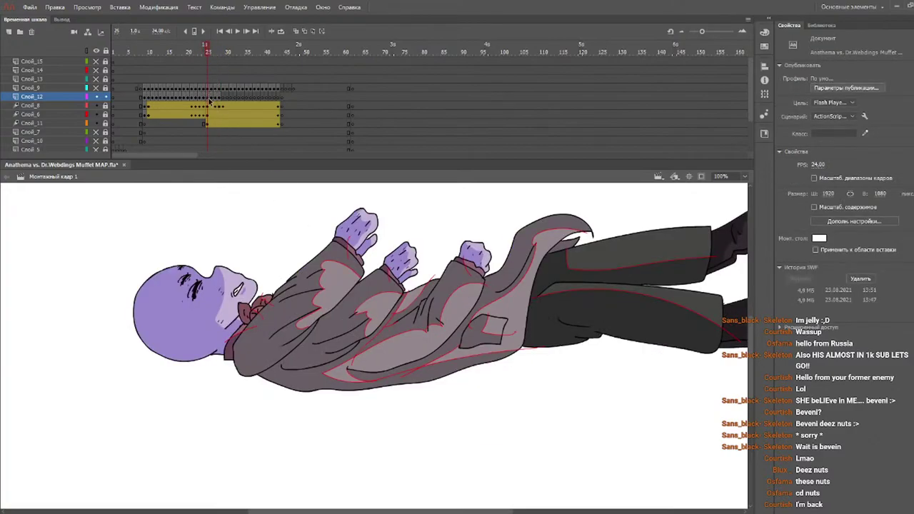
{"action": "left_click", "coordinate": [208, 97]}
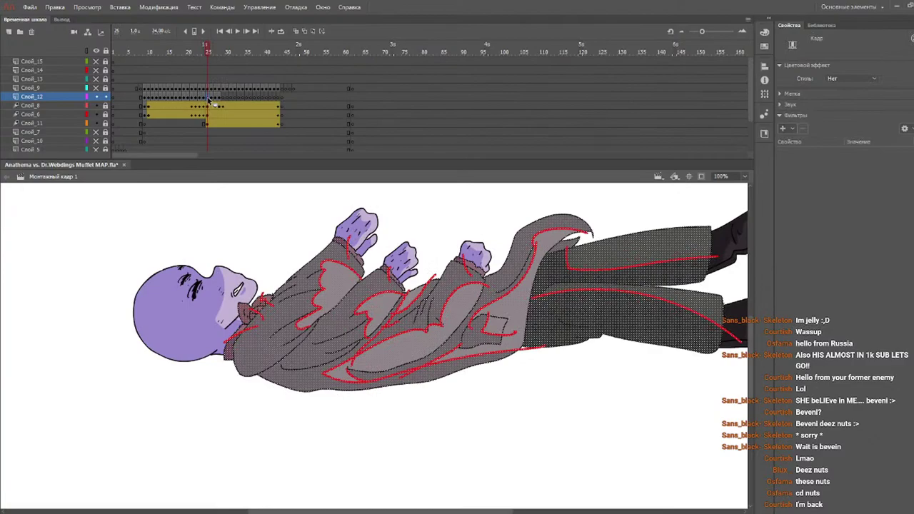
{"action": "mouse_move", "coordinate": [207, 99]}
{"action": "left_mouse_down"}
{"action": "mouse_move", "coordinate": [218, 98]}
{"action": "mouse_move", "coordinate": [209, 98]}
{"action": "left_mouse_up"}
{"action": "left_click", "coordinate": [214, 99]}
{"action": "left_click", "coordinate": [821, 120]}
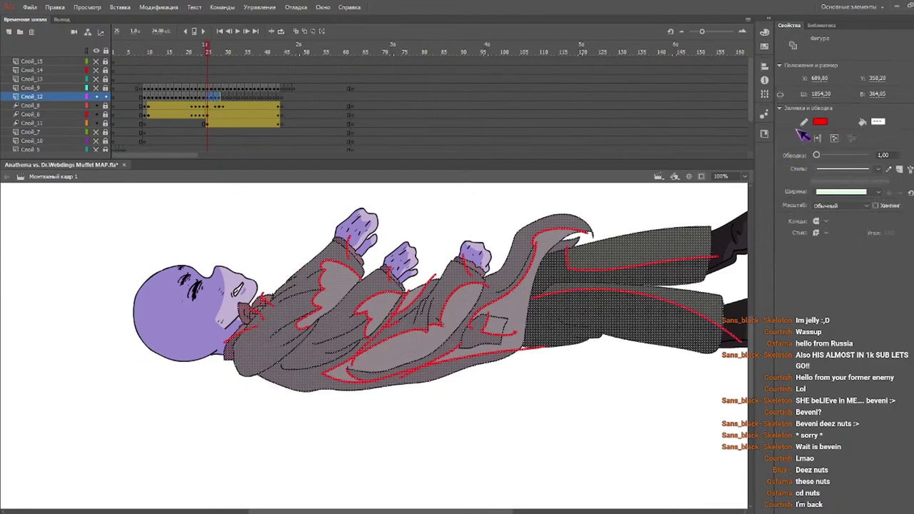
{"action": "left_click", "coordinate": [794, 132]}
{"action": "left_click_drag", "start_coordinate": [196, 51], "coordinate": [210, 53]}
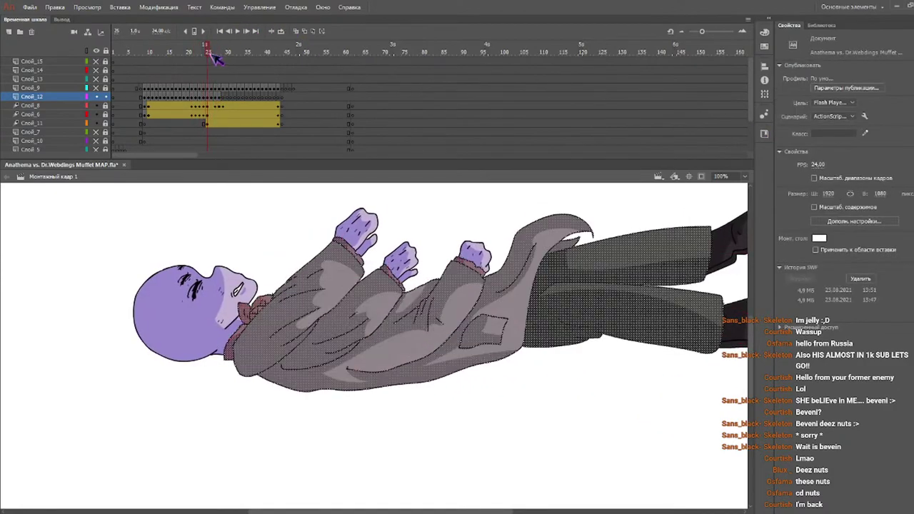
- Remove the red outlines from the Слой_12 drawings on frames 26, 27 and 28 by setting their stroke to none
{"action": "left_click", "coordinate": [212, 98]}
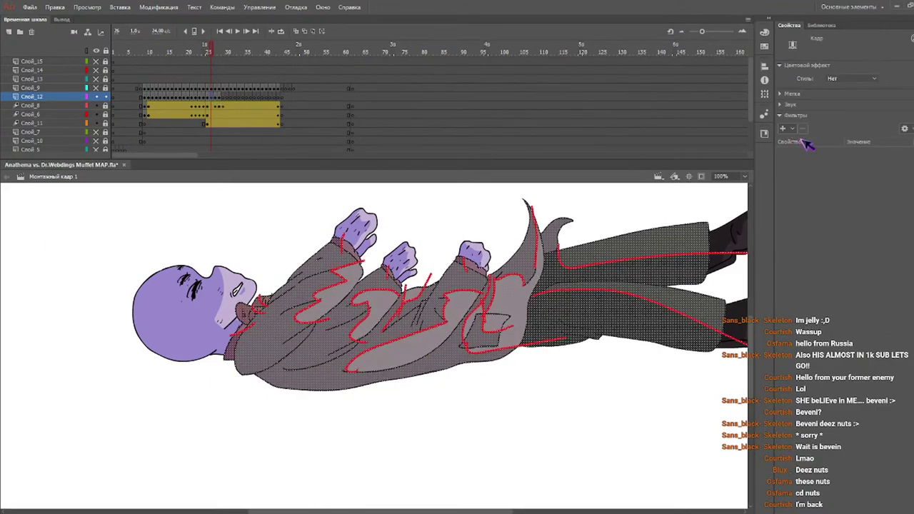
{"action": "key", "text": "v"}
{"action": "left_click", "coordinate": [819, 122]}
{"action": "key", "text": "period"}
{"action": "key", "text": "period"}
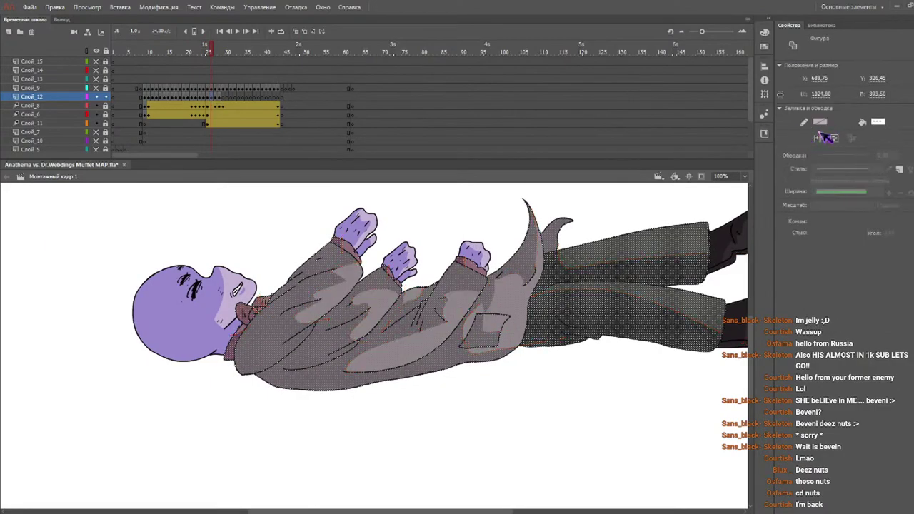
{"action": "left_click", "coordinate": [793, 130]}
{"action": "key", "text": "period"}
{"action": "left_click", "coordinate": [818, 122]}
{"action": "left_click", "coordinate": [792, 132]}
- Draw small black texture dashes over the clothes on frames 26 and 27 with a size 1 brush
{"action": "mouse_move", "coordinate": [207, 53]}
{"action": "left_mouse_down"}
{"action": "mouse_move", "coordinate": [224, 55]}
{"action": "mouse_move", "coordinate": [213, 55]}
{"action": "left_mouse_up"}
{"action": "key", "text": "b"}
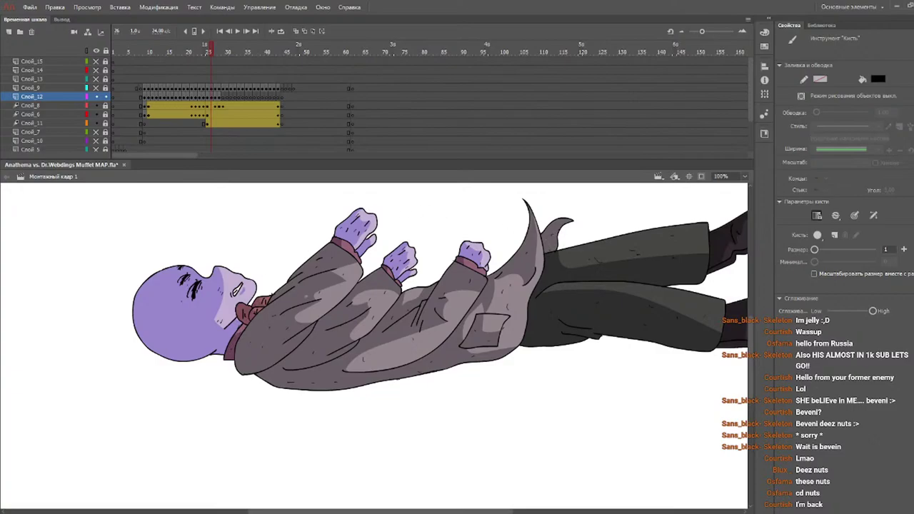
{"action": "key", "text": "period"}
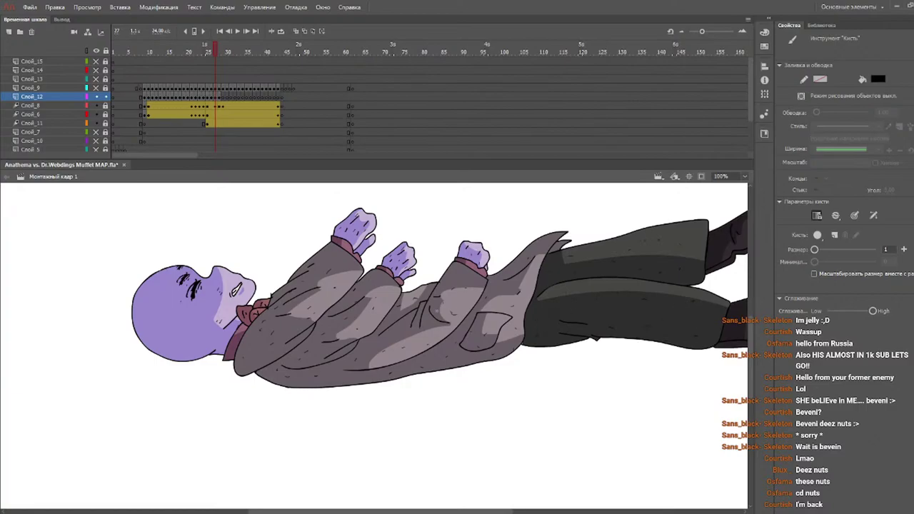
- Draw small black texture dashes over the coat and trousers on frame 28 with the brush
{"action": "key", "text": "period"}
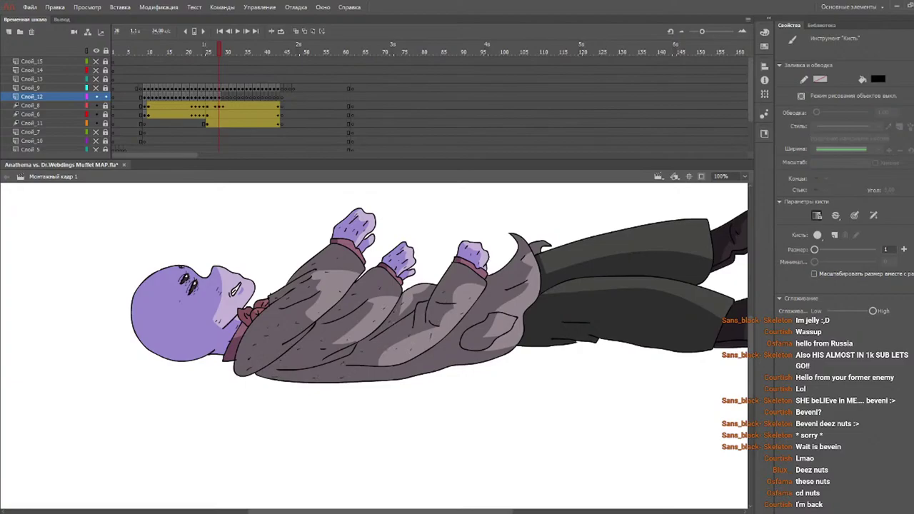
{"action": "key", "text": "period"}
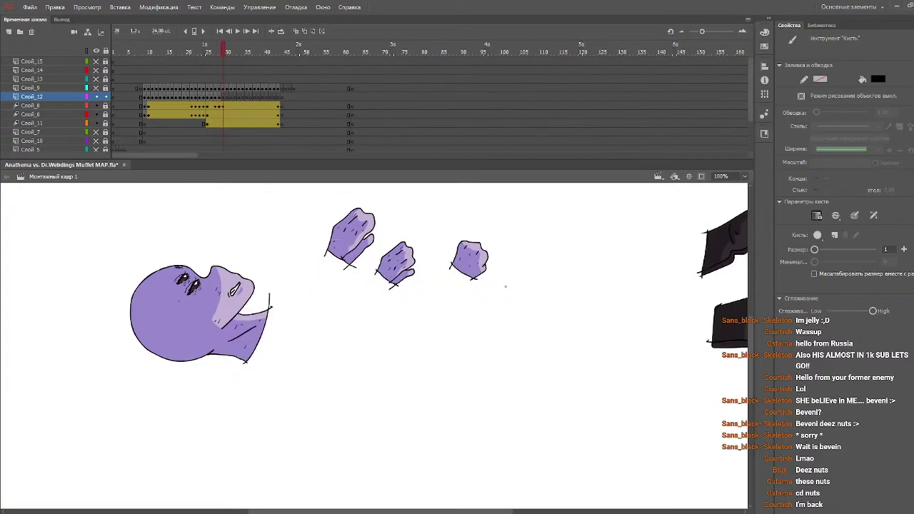
{"action": "left_click_drag", "start_coordinate": [212, 54], "coordinate": [220, 53]}
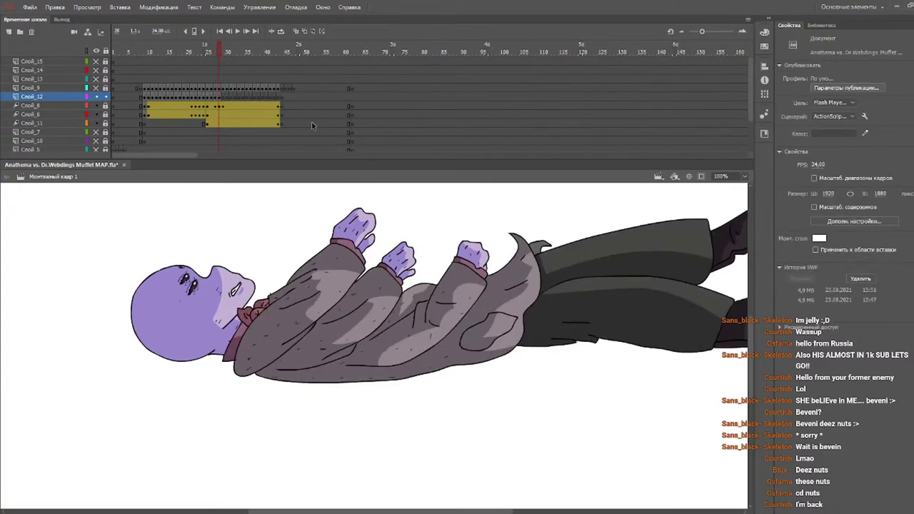
{"action": "key", "text": "b"}
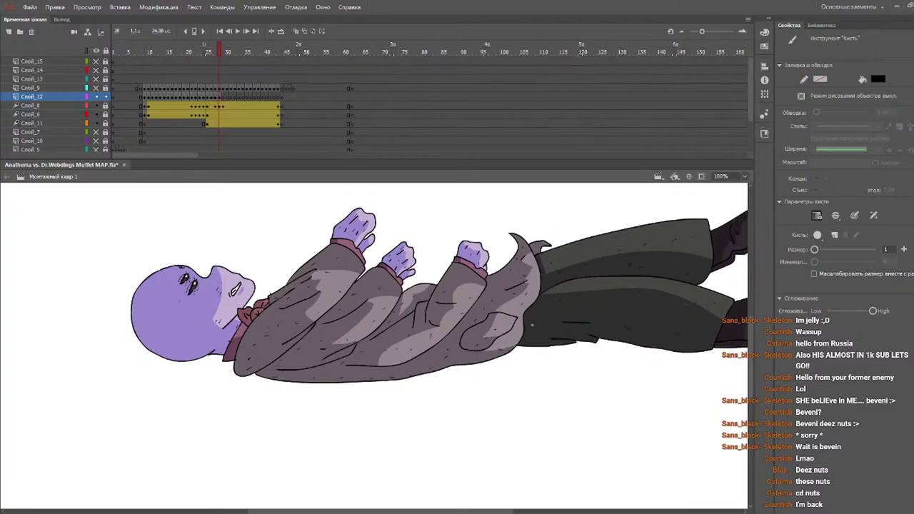
- Go back to frame 25 and brush small black texture dashes over the coat and trousers
{"action": "mouse_move", "coordinate": [193, 57]}
{"action": "left_mouse_down"}
{"action": "mouse_move", "coordinate": [218, 64]}
{"action": "mouse_move", "coordinate": [223, 81]}
{"action": "mouse_move", "coordinate": [208, 57]}
{"action": "left_mouse_up"}
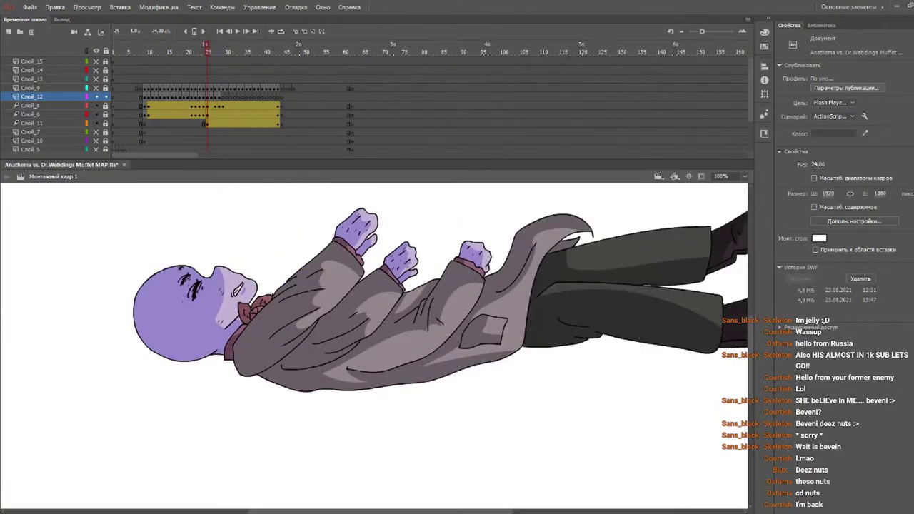
{"action": "key", "text": "b"}
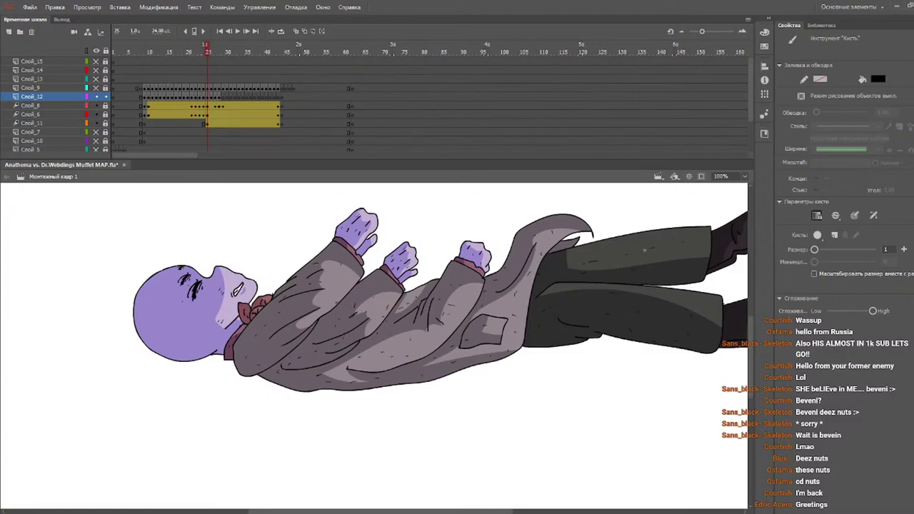
{"action": "left_click_drag", "start_coordinate": [192, 52], "coordinate": [208, 67]}
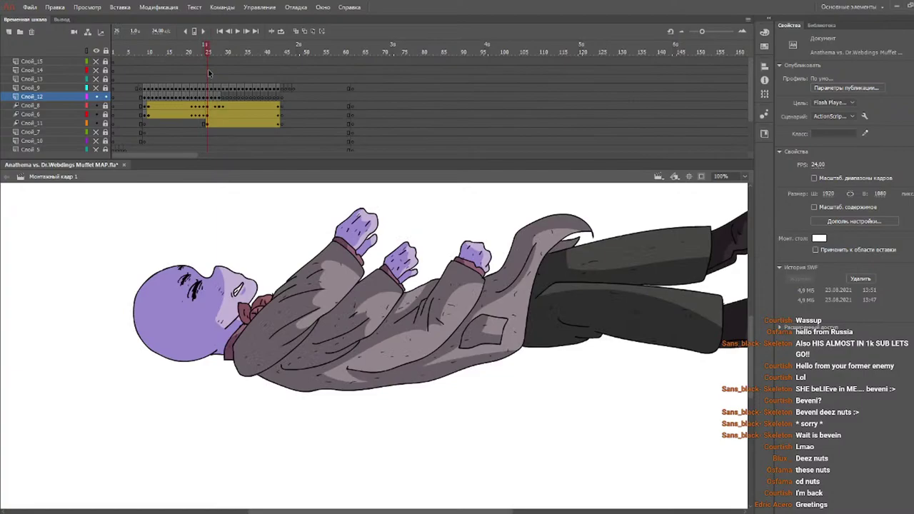
- Copy frames 25–28 of Слой_12, try pasting them at frame 29, and undo the paste
{"action": "left_click_drag", "start_coordinate": [209, 99], "coordinate": [217, 99]}
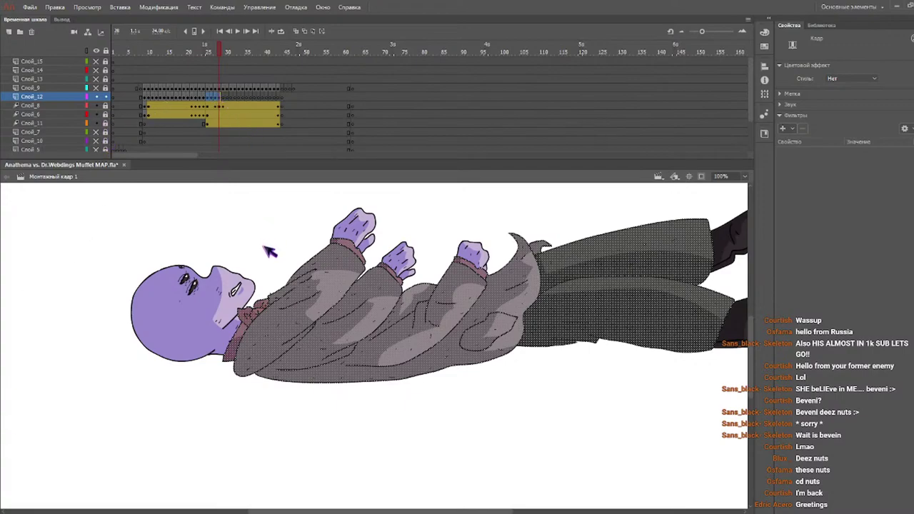
{"action": "left_click", "coordinate": [223, 98]}
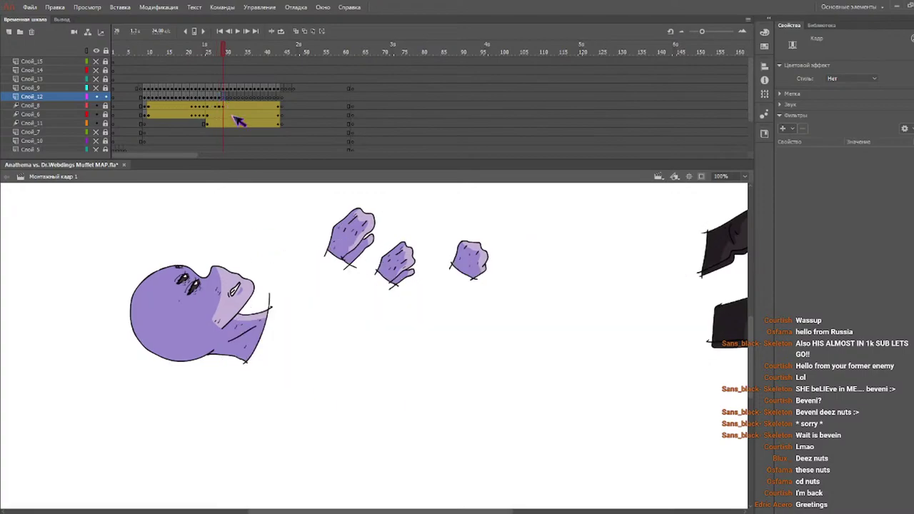
{"action": "key", "text": "ctrl+alt+v"}
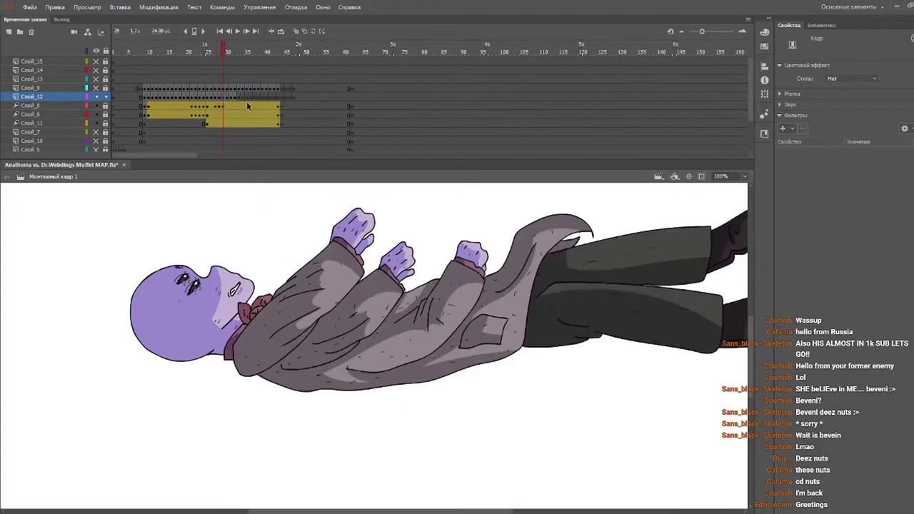
{"action": "key", "text": "ctrl+z"}
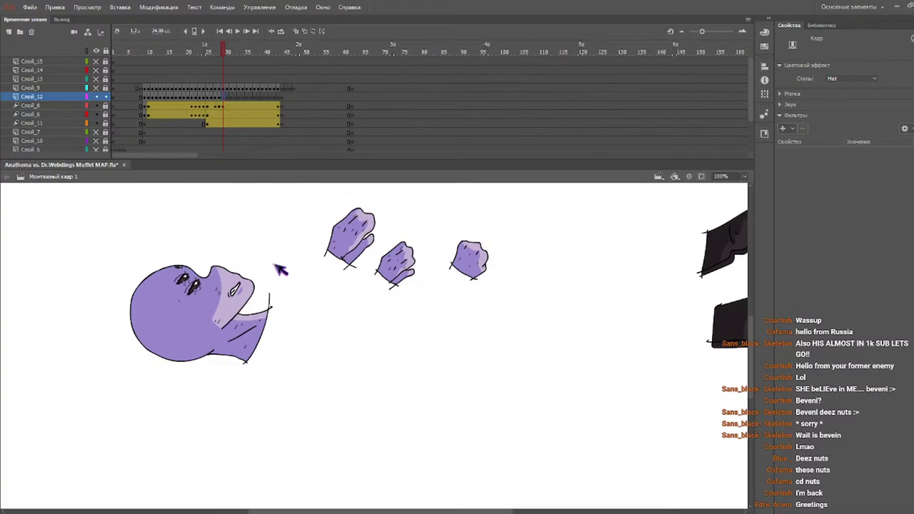
- Paste the copied clothes frames over Слой_12 starting at frames 29, 33, 37 and 41, continuing to frame 44
{"action": "key", "text": "ctrl+alt+v"}
{"action": "left_click", "coordinate": [239, 98]}
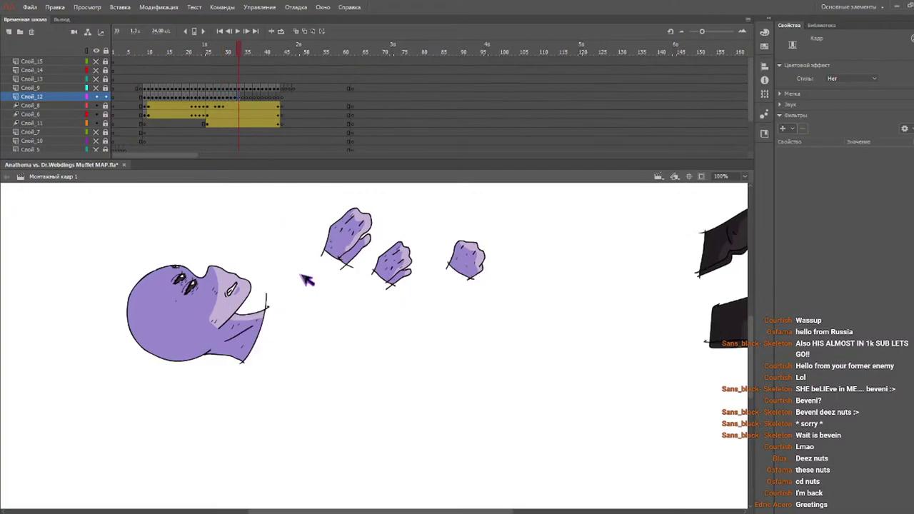
{"action": "key", "text": "ctrl+alt+v"}
{"action": "left_click", "coordinate": [255, 98]}
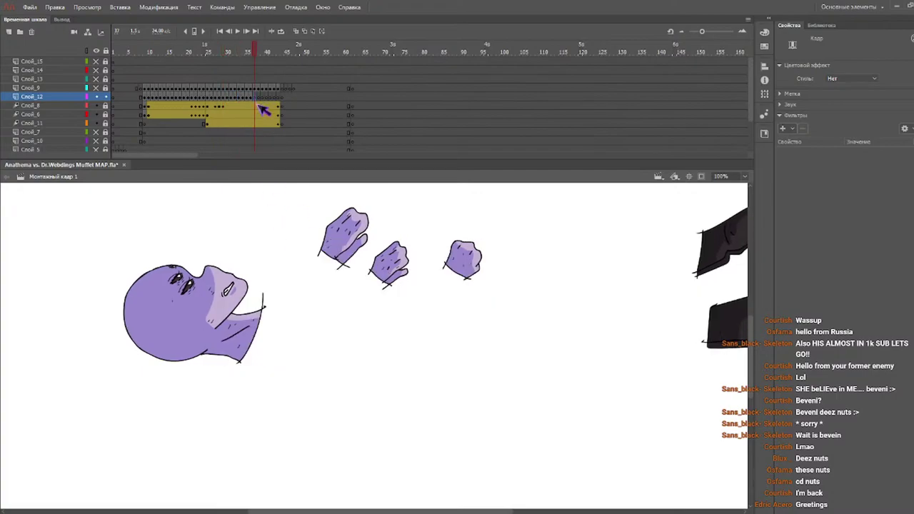
{"action": "key", "text": "ctrl+alt+v"}
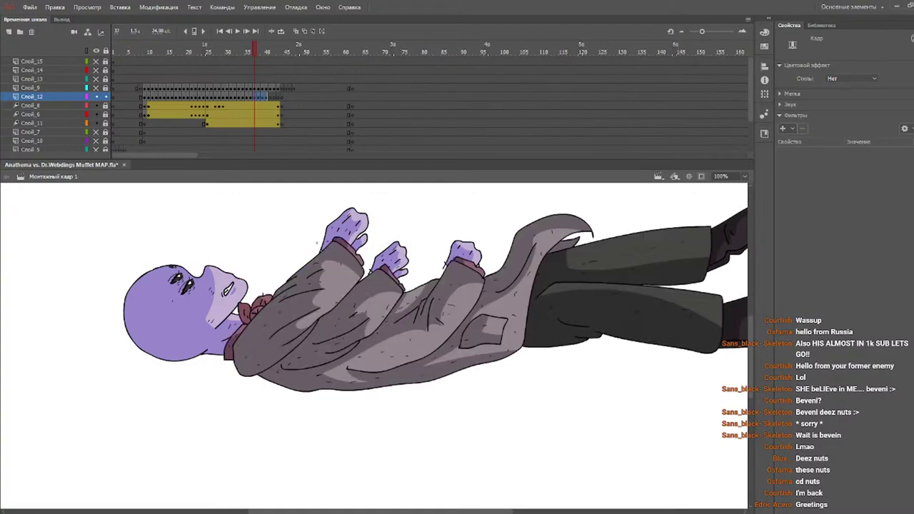
{"action": "left_click", "coordinate": [271, 98]}
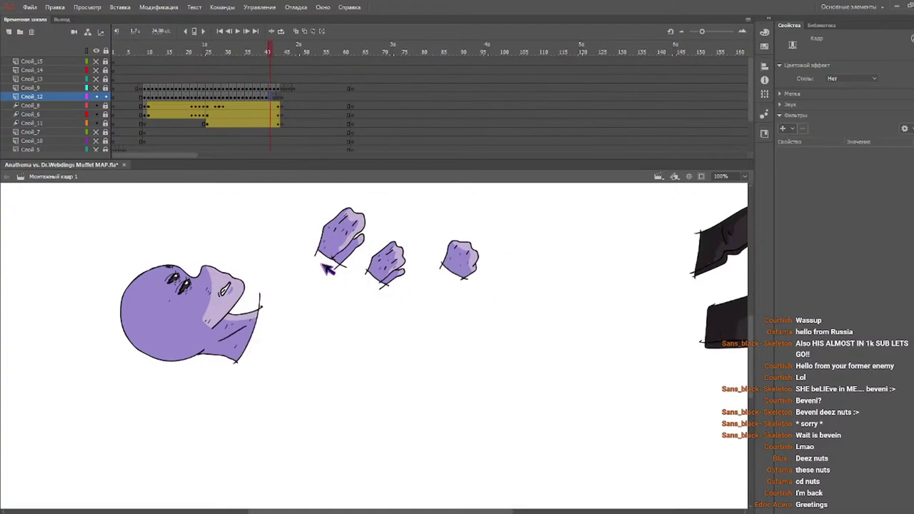
{"action": "key", "text": "ctrl+alt+v"}
{"action": "left_click", "coordinate": [284, 97]}
{"action": "key", "text": "ctrl+shift+v"}
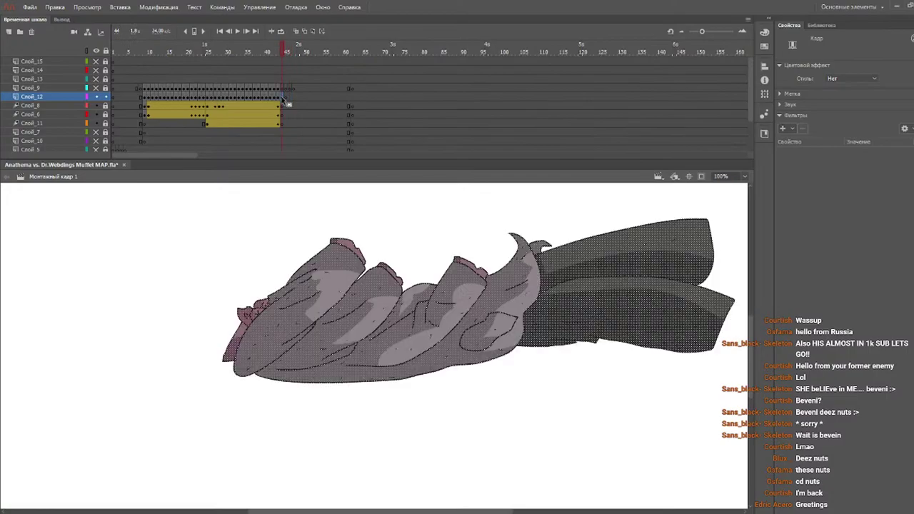
- Play back the animation several times from different starting frames to check how the pasted clothes move with the body
{"action": "key", "text": "Return"}
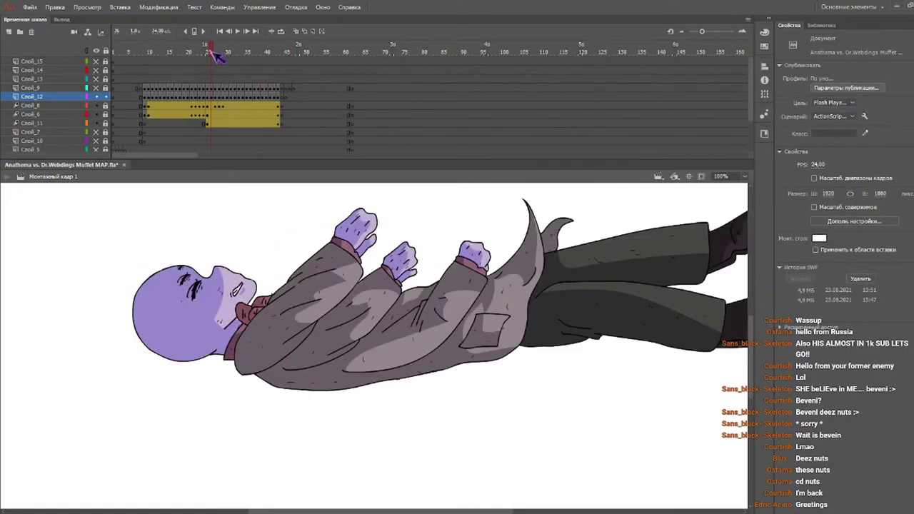
{"action": "left_click", "coordinate": [208, 52]}
{"action": "key", "text": "Return"}
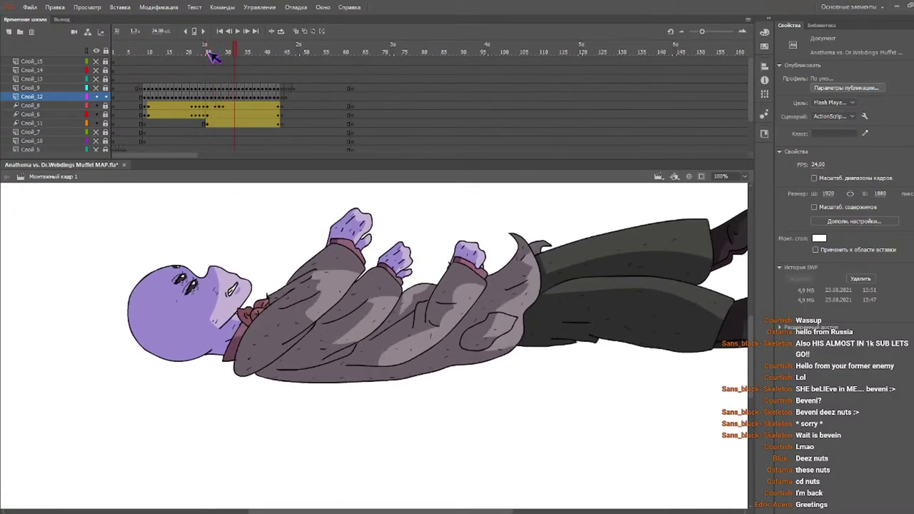
{"action": "left_click_drag", "start_coordinate": [212, 55], "coordinate": [183, 60]}
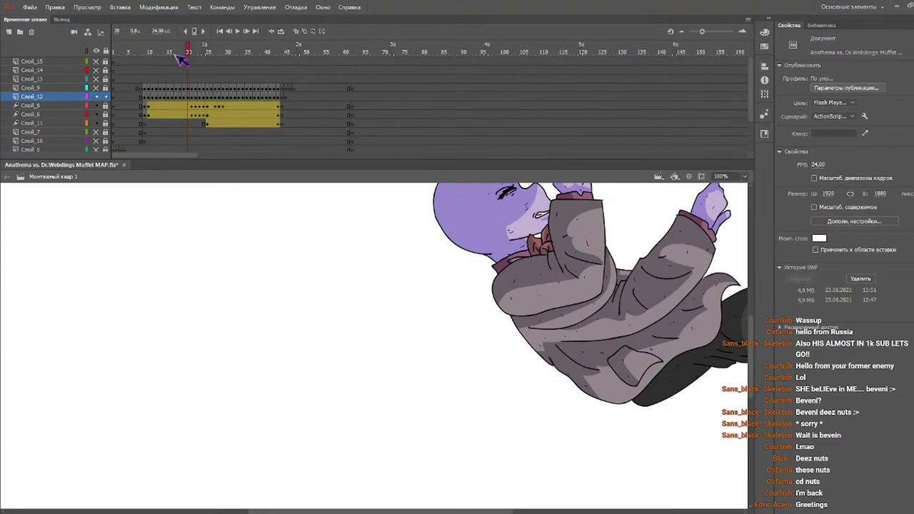
{"action": "key", "text": "Return"}
{"action": "left_click_drag", "start_coordinate": [163, 54], "coordinate": [99, 53]}
{"action": "key", "text": "Return"}
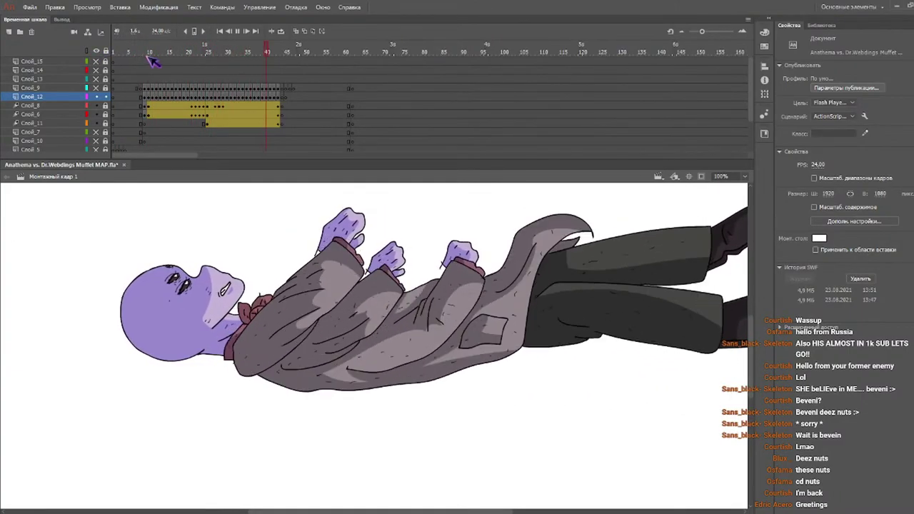
{"action": "key", "text": "Return"}
{"action": "left_click_drag", "start_coordinate": [183, 52], "coordinate": [2, 55]}
{"action": "key", "text": "Return"}
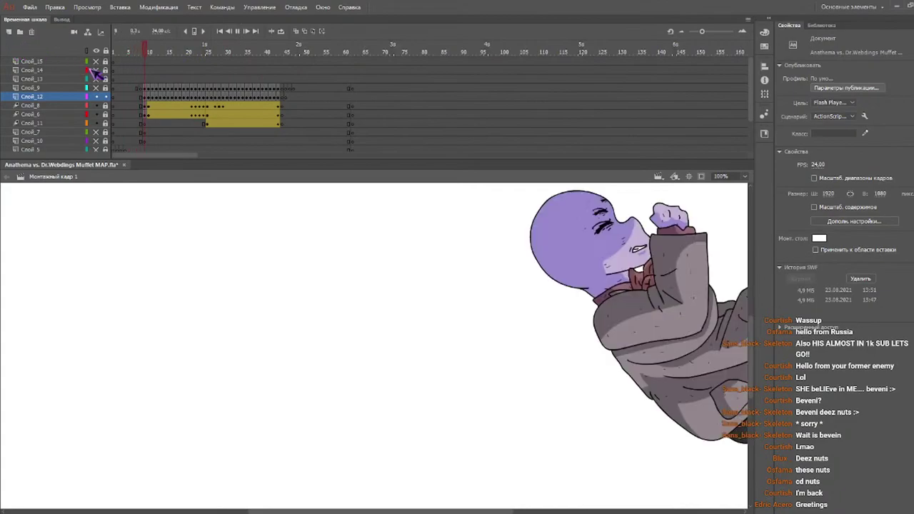
- Select the clothes on frame 26 of Слой_12 and reposition them against the head and hands at 200% zoom
{"action": "left_click", "coordinate": [211, 52]}
{"action": "left_click_drag", "start_coordinate": [212, 51], "coordinate": [217, 52]}
{"action": "left_click", "coordinate": [212, 105]}
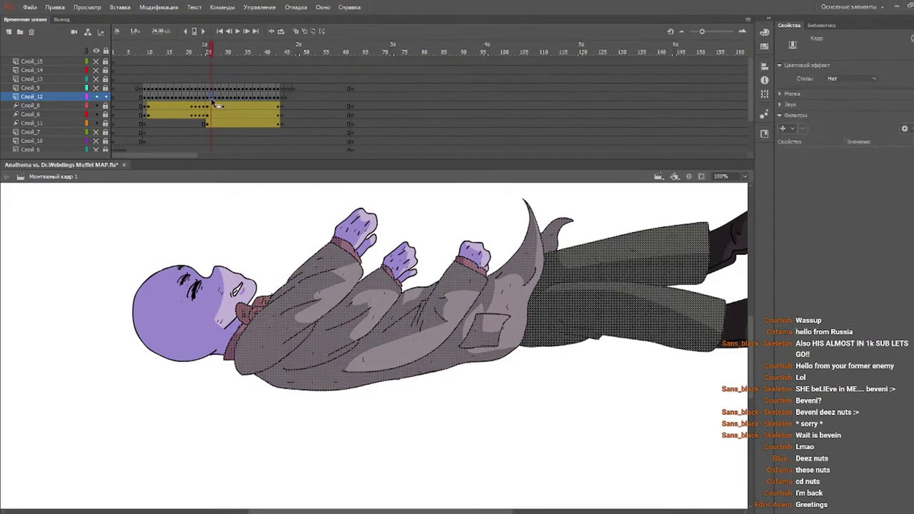
{"action": "left_click", "coordinate": [745, 267]}
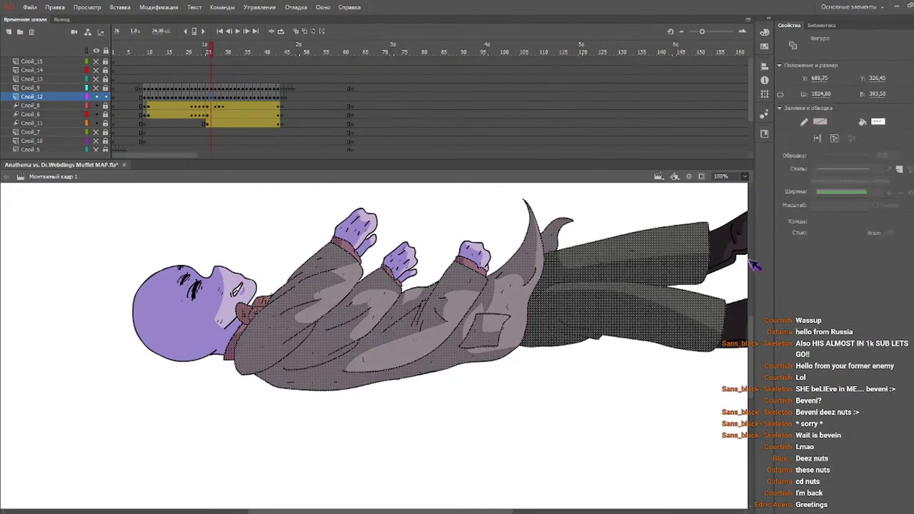
{"action": "key", "text": "ctrl+="}
{"action": "left_click_drag", "start_coordinate": [373, 511], "coordinate": [455, 511]}
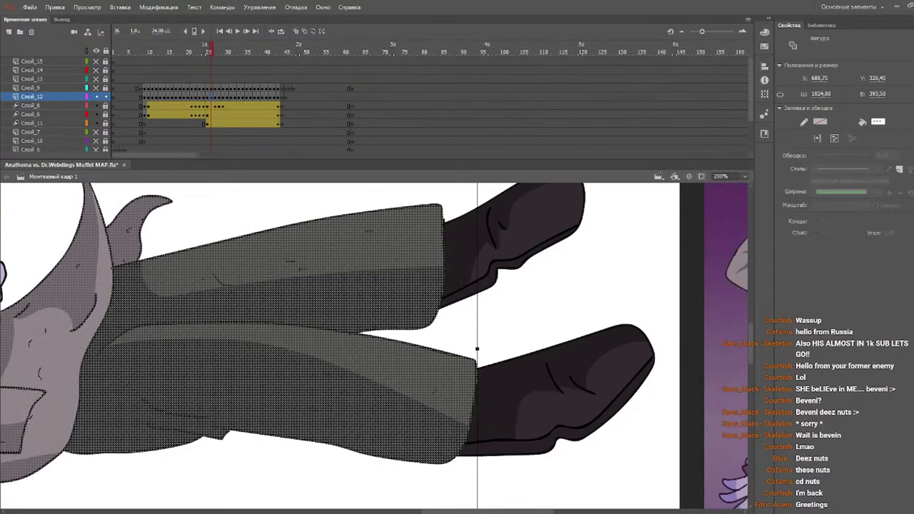
{"action": "left_click_drag", "start_coordinate": [486, 511], "coordinate": [364, 511]}
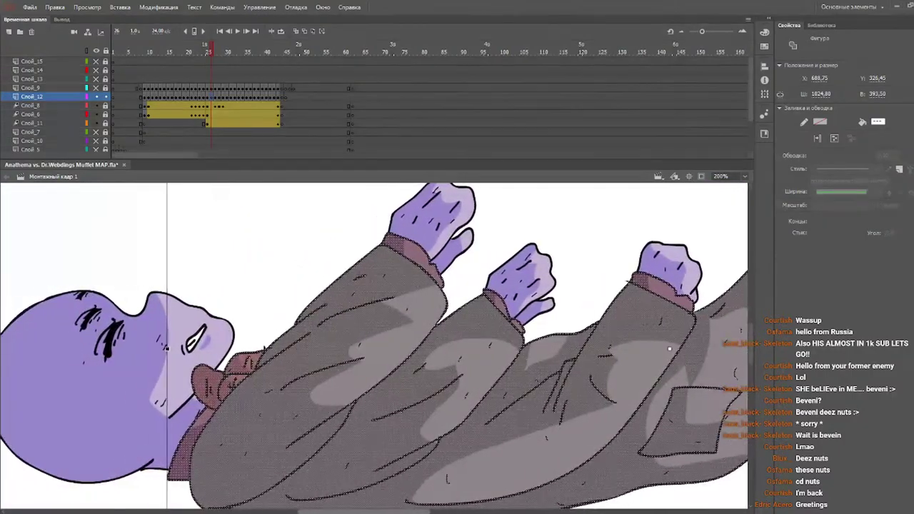
{"action": "scroll", "coordinate": [477, 349], "scroll_direction": "left", "scroll_amount": 4}
{"action": "left_click_drag", "start_coordinate": [417, 304], "coordinate": [419, 310]}
- Shift the clothes on frames 27 to 30 slightly left to line up with the neck and hands
{"action": "key", "text": "."}
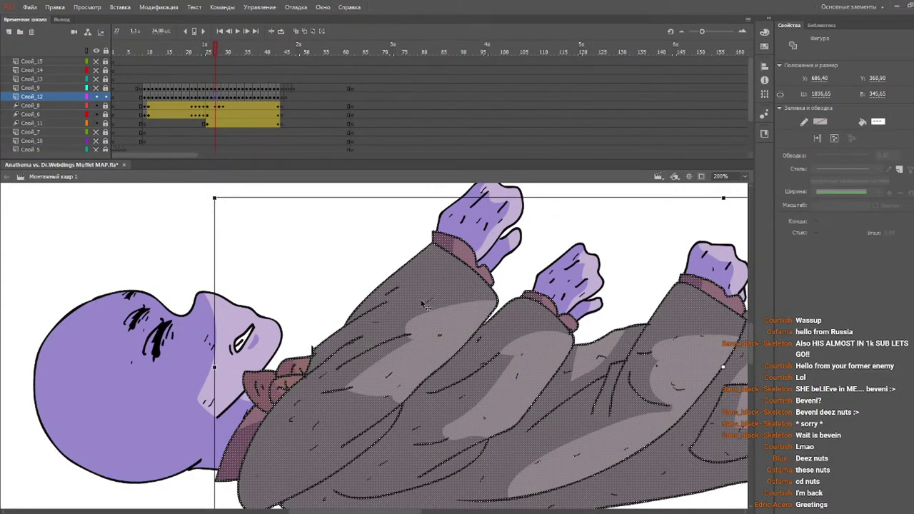
{"action": "key", "text": "Left"}
{"action": "key", "text": "."}
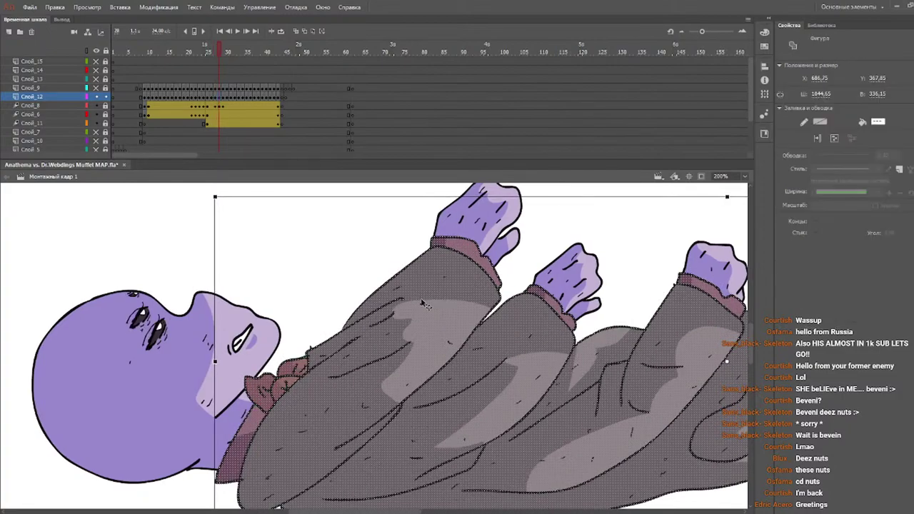
{"action": "left_click_drag", "start_coordinate": [422, 306], "coordinate": [412, 303]}
{"action": "key", "text": "."}
{"action": "key", "text": "."}
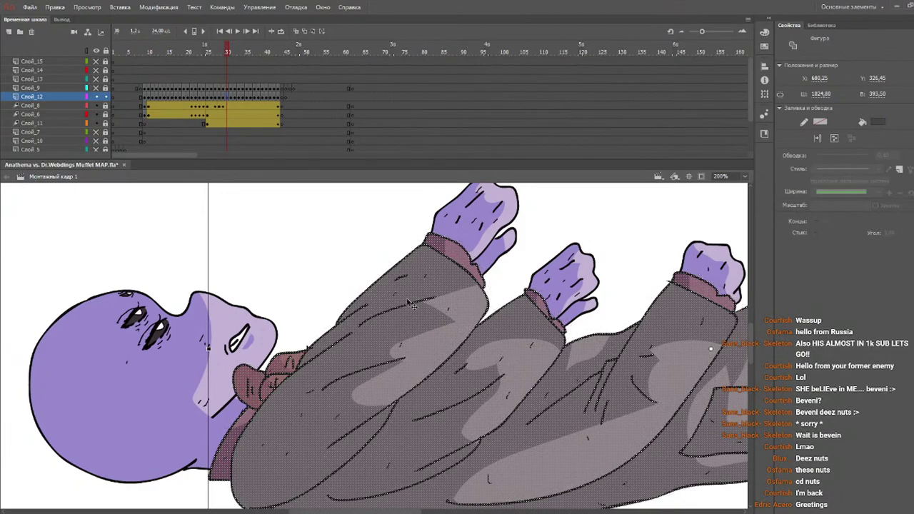
- Turn on onion skinning and reposition the clothes on frames 31 and 32 to match the neighbouring frames
{"action": "left_click", "coordinate": [295, 31]}
{"action": "left_click", "coordinate": [295, 31]}
{"action": "mouse_move", "coordinate": [207, 52]}
{"action": "left_mouse_down"}
{"action": "mouse_move", "coordinate": [236, 58]}
{"action": "mouse_move", "coordinate": [229, 49]}
{"action": "left_mouse_up"}
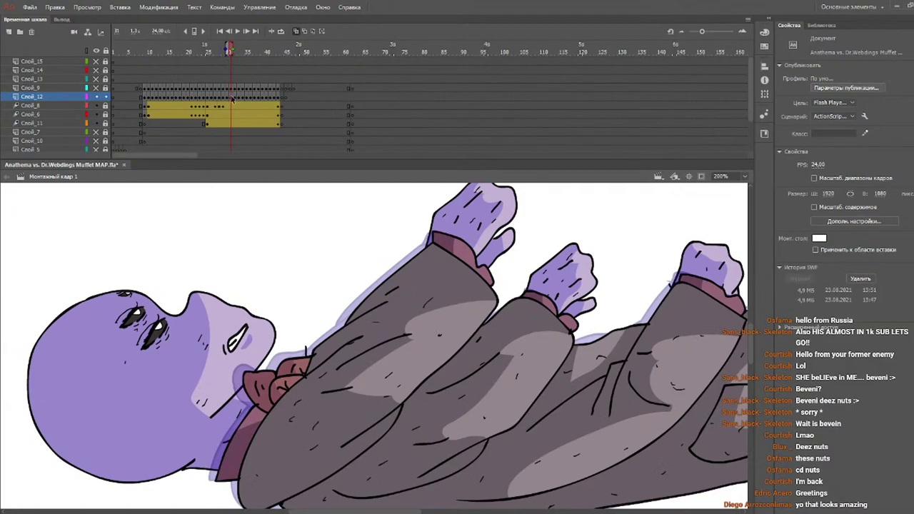
{"action": "left_click", "coordinate": [405, 303]}
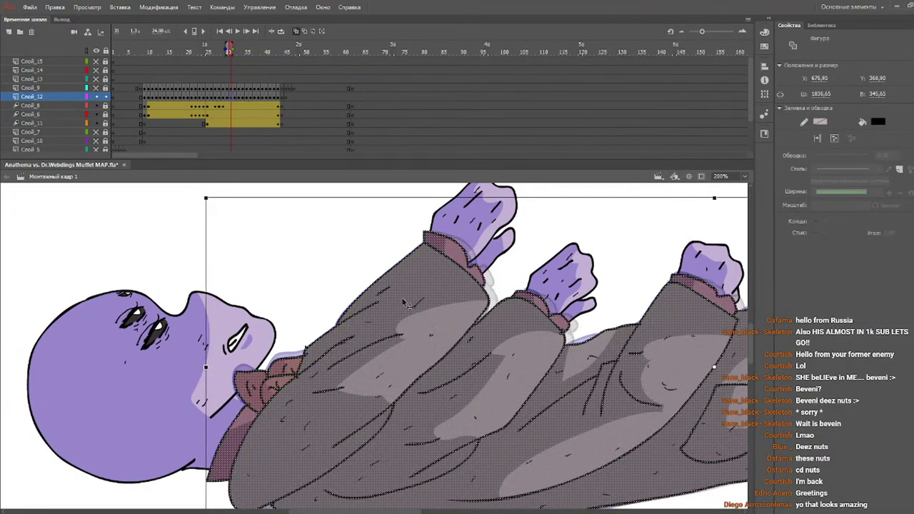
{"action": "key", "text": "period"}
{"action": "left_click_drag", "start_coordinate": [398, 299], "coordinate": [407, 308]}
- Nudge the clothes on frame 33 to the right so the trouser hems meet the shoes
{"action": "key", "text": "period"}
{"action": "left_click_drag", "start_coordinate": [385, 511], "coordinate": [500, 511]}
{"action": "key", "text": "Right"}
{"action": "key", "text": "Right"}
{"action": "key", "text": "Right"}
{"action": "key", "text": "Right"}
{"action": "key", "text": "Right"}
{"action": "key", "text": "Right"}
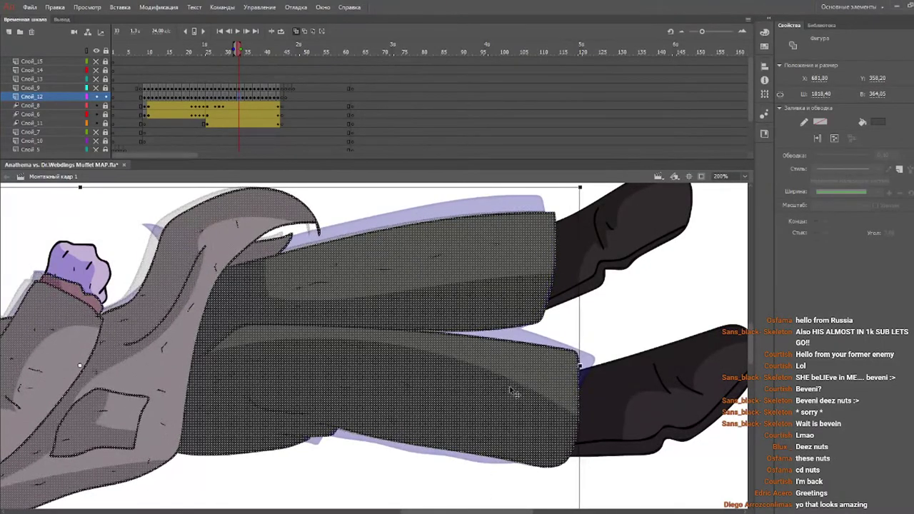
- Shift the clothes on frames 32, 31 and 30 slightly right so the trouser hems meet the shoes
{"action": "left_click", "coordinate": [234, 97]}
{"action": "left_click_drag", "start_coordinate": [451, 277], "coordinate": [457, 277]}
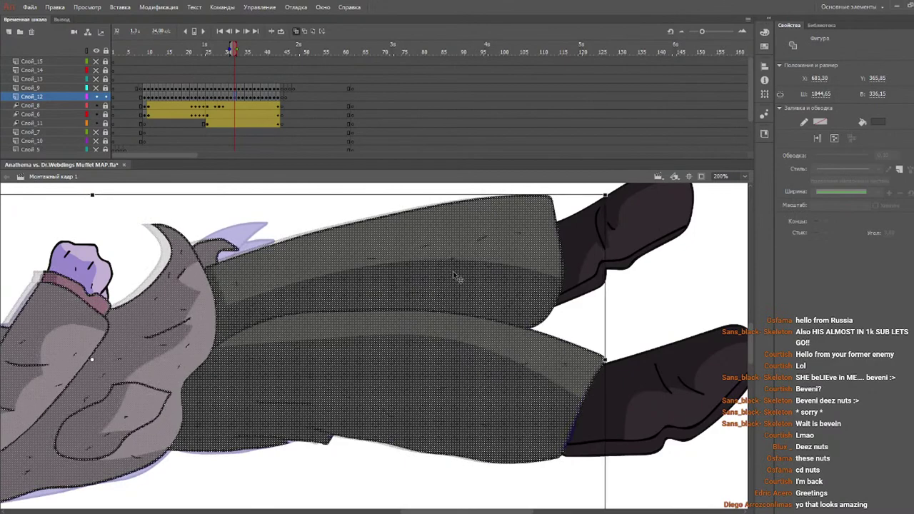
{"action": "left_click", "coordinate": [231, 97]}
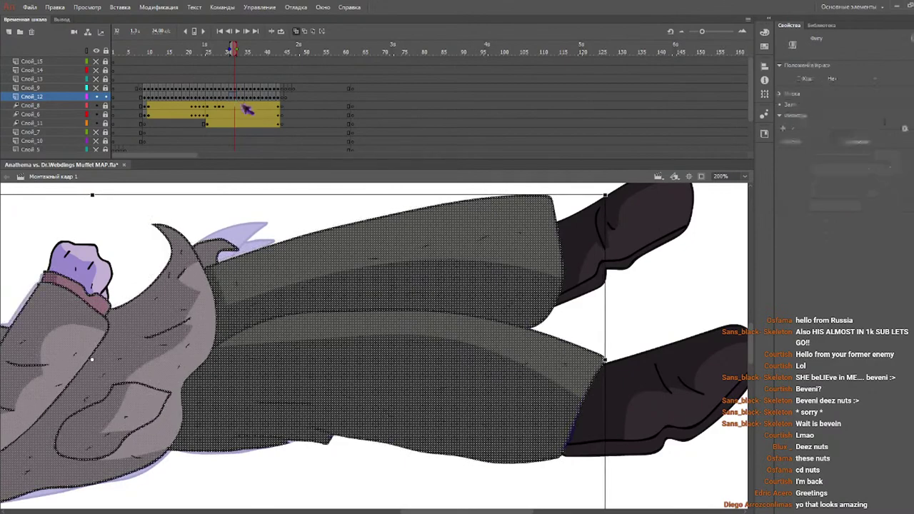
{"action": "left_click_drag", "start_coordinate": [457, 287], "coordinate": [463, 286]}
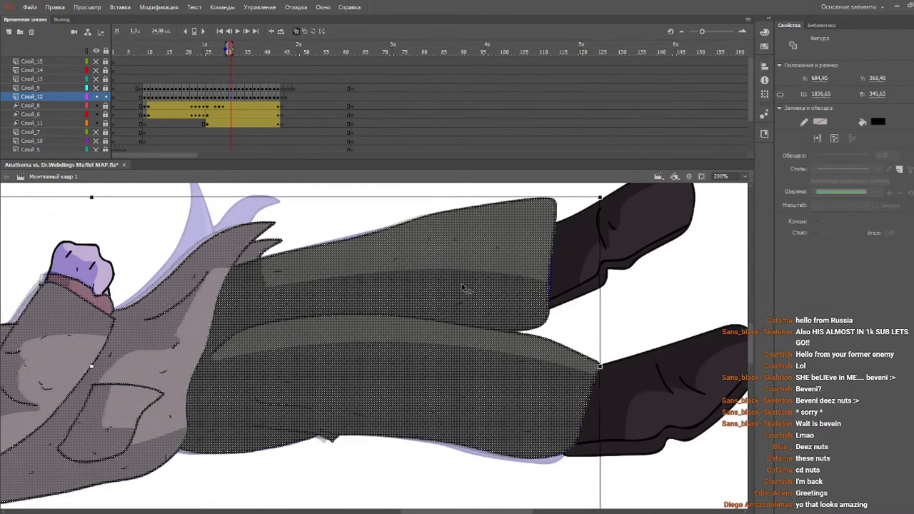
{"action": "left_click", "coordinate": [228, 101]}
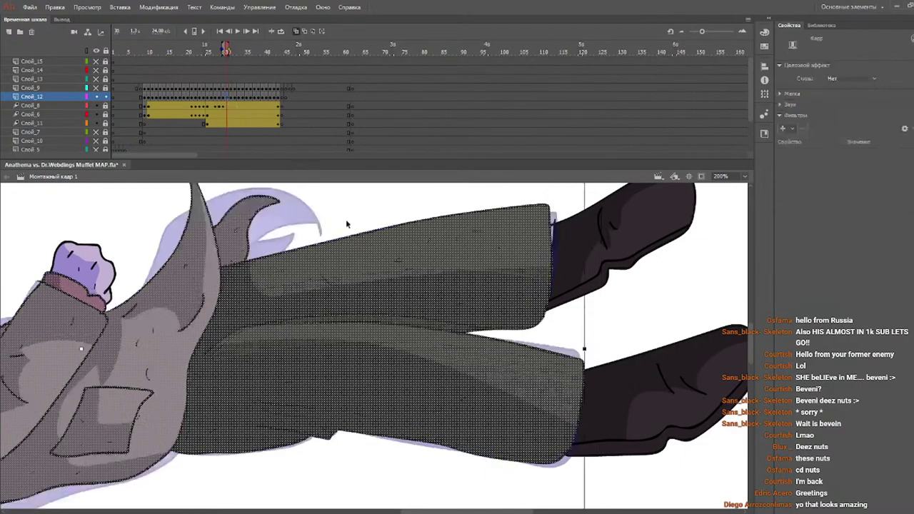
{"action": "key", "text": "Right"}
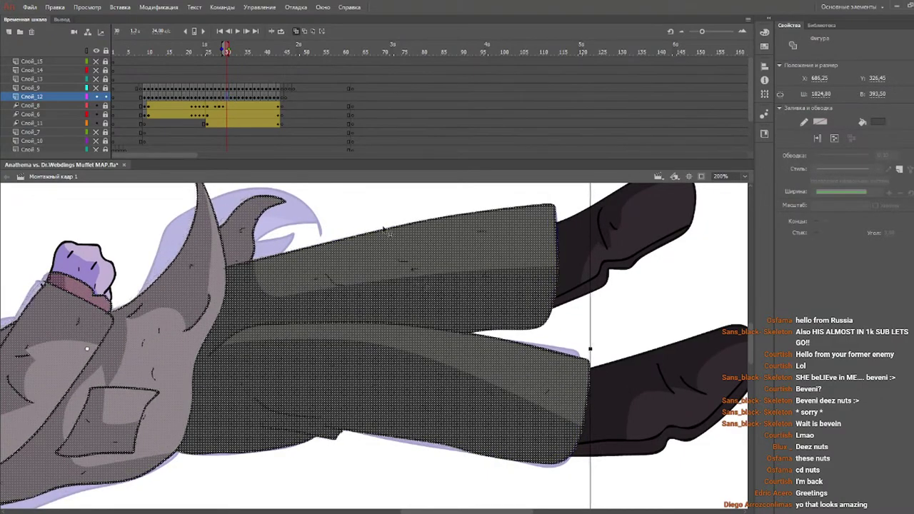
- Adjust the clothes on frames 29 and 28 slightly right to fit the shoes and wrists
{"action": "left_click", "coordinate": [220, 93]}
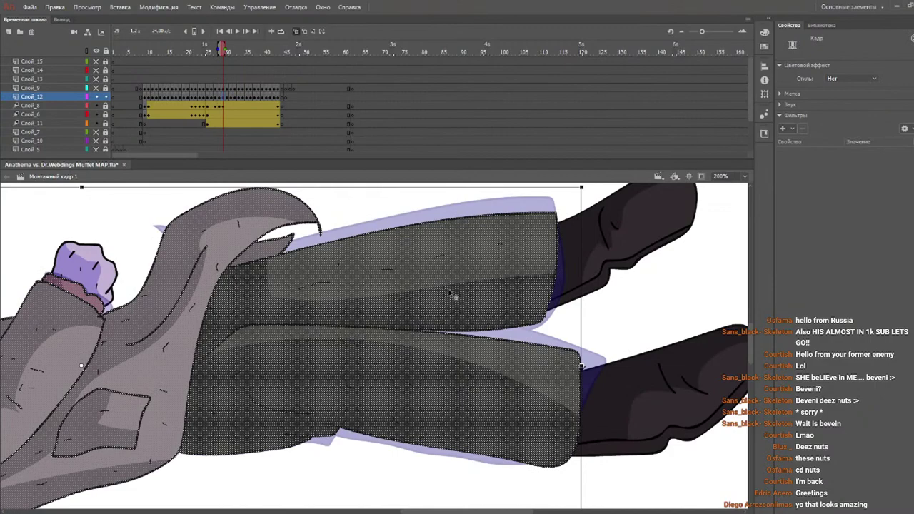
{"action": "left_click_drag", "start_coordinate": [476, 282], "coordinate": [478, 282]}
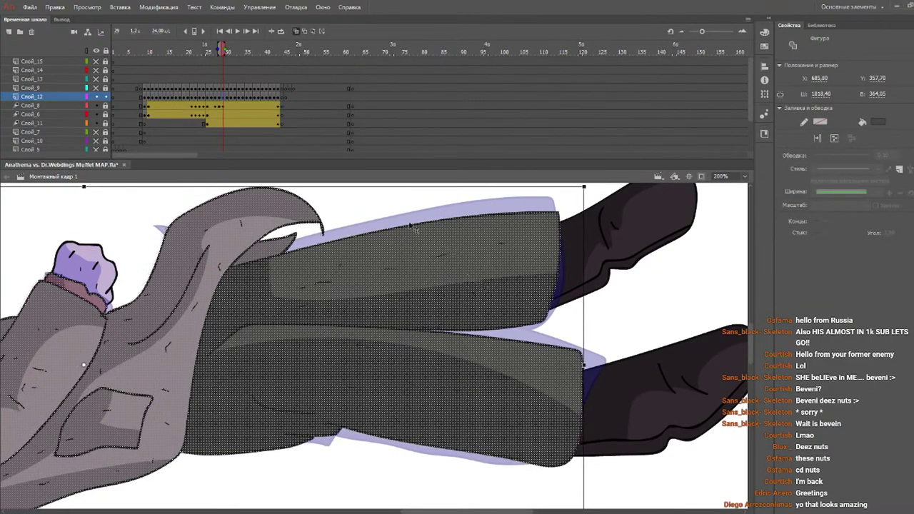
{"action": "left_click", "coordinate": [220, 102]}
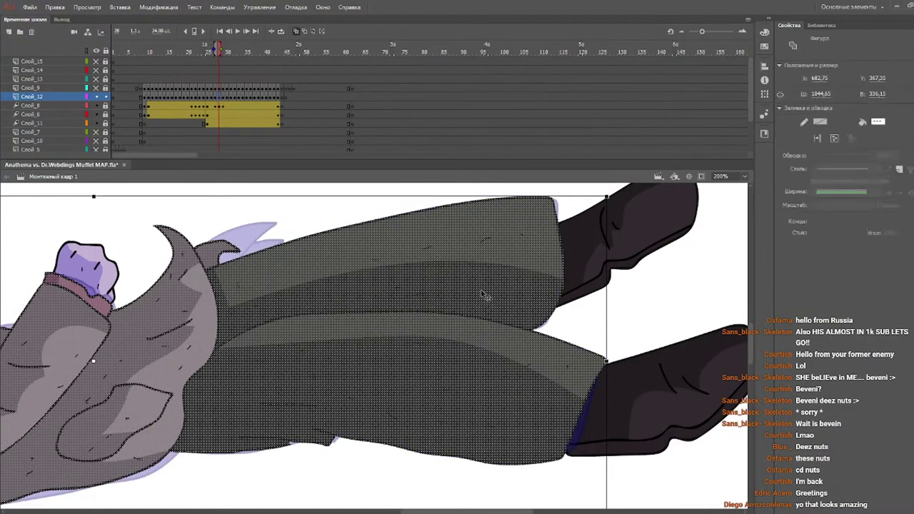
{"action": "key", "text": "Right"}
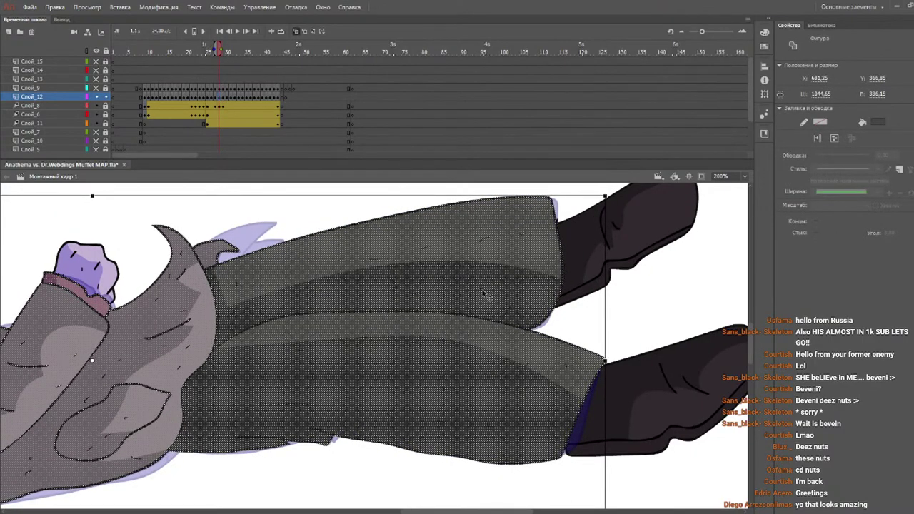
{"action": "left_click_drag", "start_coordinate": [484, 294], "coordinate": [487, 296]}
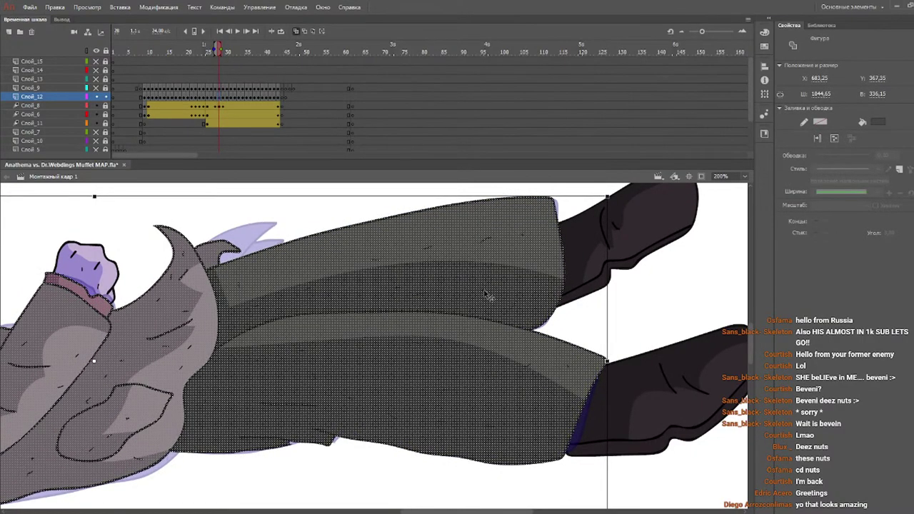
- Realign the clothes on frames 27 and 26 with the shoes and compare them with frames 24 and 25
{"action": "left_click", "coordinate": [216, 99]}
{"action": "left_click_drag", "start_coordinate": [463, 280], "coordinate": [499, 284]}
{"action": "left_click", "coordinate": [212, 101]}
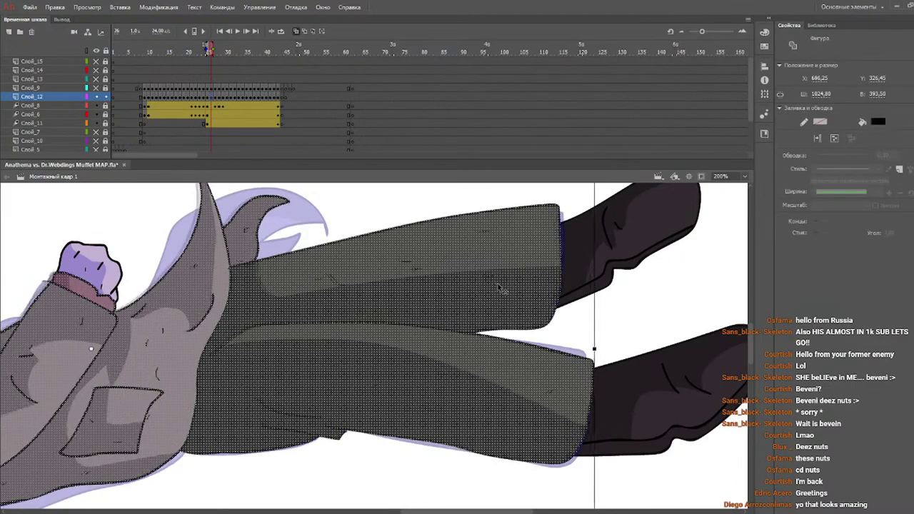
{"action": "left_click", "coordinate": [208, 100]}
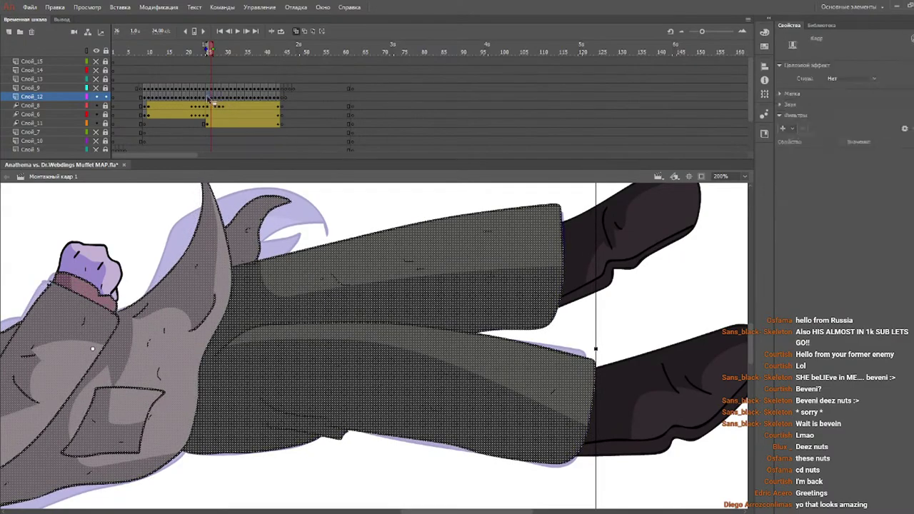
{"action": "left_click", "coordinate": [204, 100]}
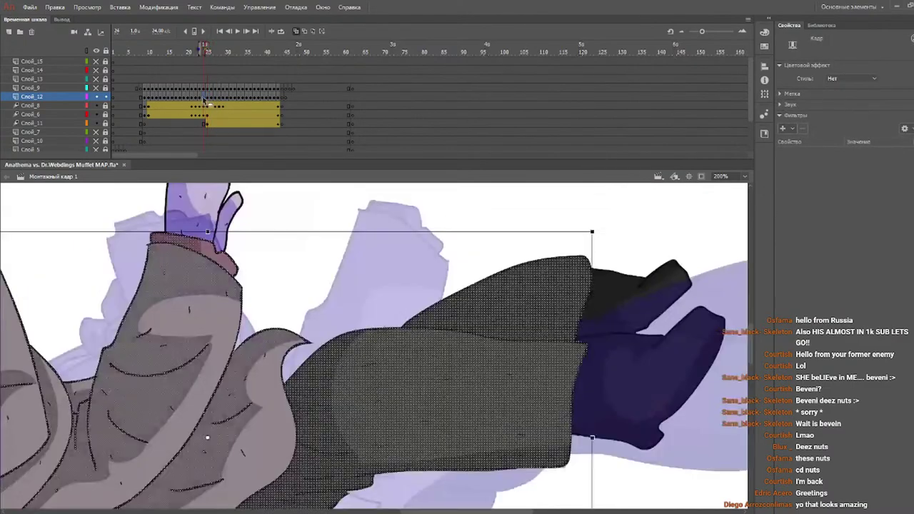
{"action": "left_click", "coordinate": [208, 99]}
- Shift the clothes on frames 34 and 35 left to fit the shoes and hands
{"action": "mouse_move", "coordinate": [223, 47]}
{"action": "left_mouse_down"}
{"action": "mouse_move", "coordinate": [257, 54]}
{"action": "mouse_move", "coordinate": [213, 54]}
{"action": "mouse_move", "coordinate": [250, 56]}
{"action": "mouse_move", "coordinate": [242, 55]}
{"action": "left_mouse_up"}
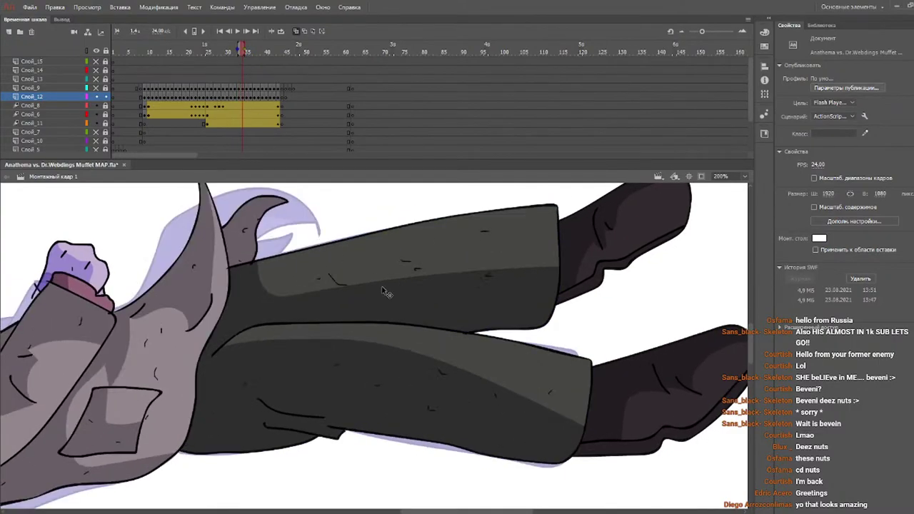
{"action": "left_click", "coordinate": [244, 97]}
{"action": "left_click_drag", "start_coordinate": [466, 275], "coordinate": [455, 284]}
{"action": "key", "text": "."}
{"action": "key", "text": "ctrl+a"}
{"action": "key", "text": "ctrl+z"}
{"action": "key", "text": "ctrl+z"}
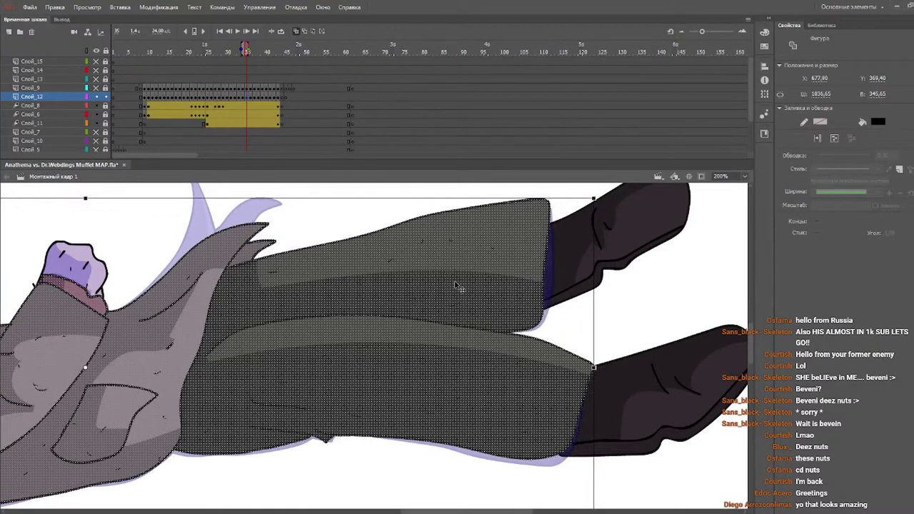
- Shift the clothes on frames 36, 37 and 38 left to follow the shoes and hands
{"action": "key", "text": "period"}
{"action": "left_click_drag", "start_coordinate": [454, 287], "coordinate": [444, 288]}
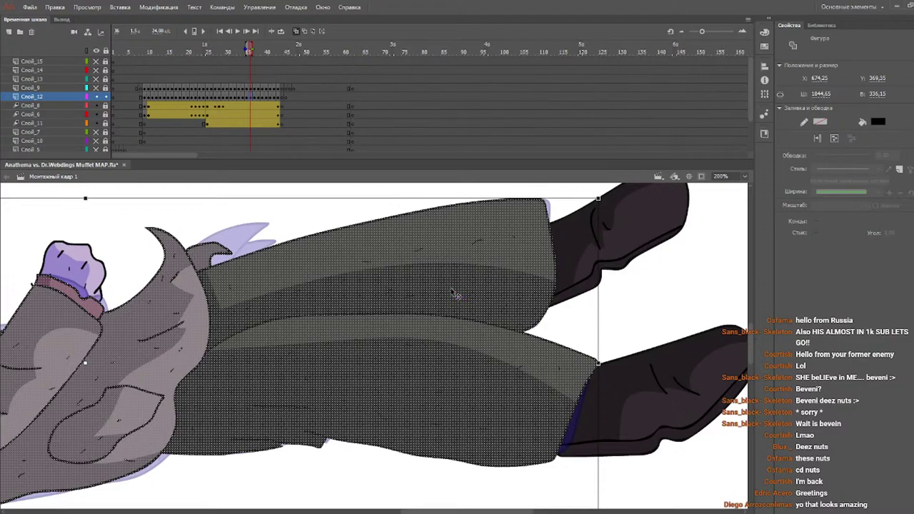
{"action": "left_click_drag", "start_coordinate": [453, 291], "coordinate": [454, 291]}
{"action": "key", "text": "period"}
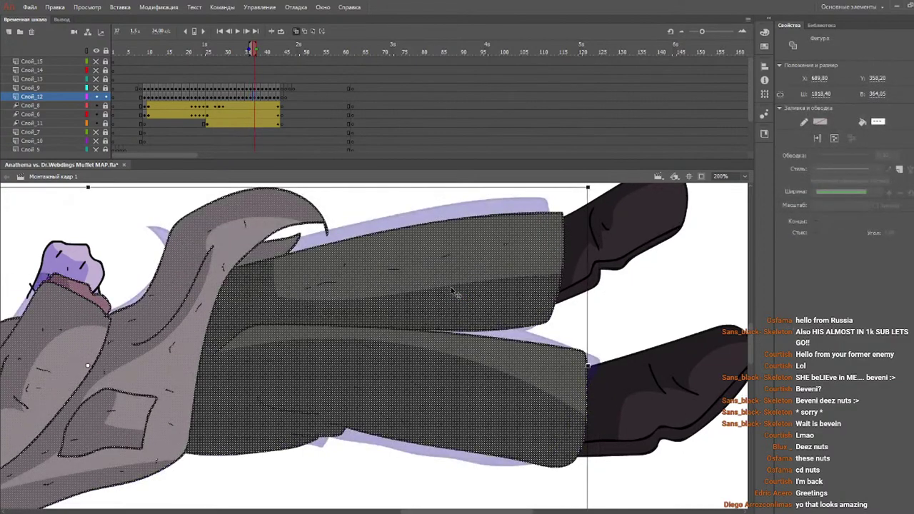
{"action": "left_click_drag", "start_coordinate": [444, 291], "coordinate": [442, 292]}
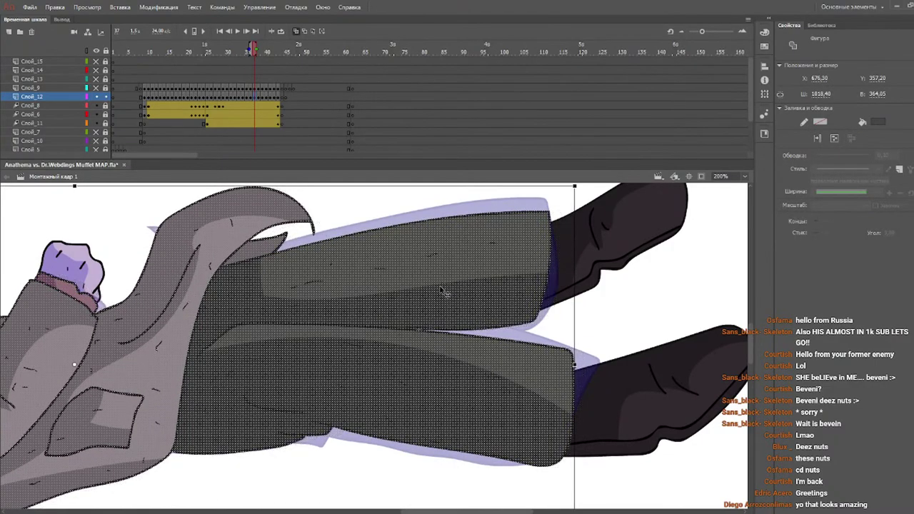
{"action": "key", "text": "period"}
{"action": "left_click_drag", "start_coordinate": [437, 293], "coordinate": [427, 293]}
- Shift the clothes on frames 39 through 43 left so the trouser hems meet the shoes
{"action": "key", "text": "period"}
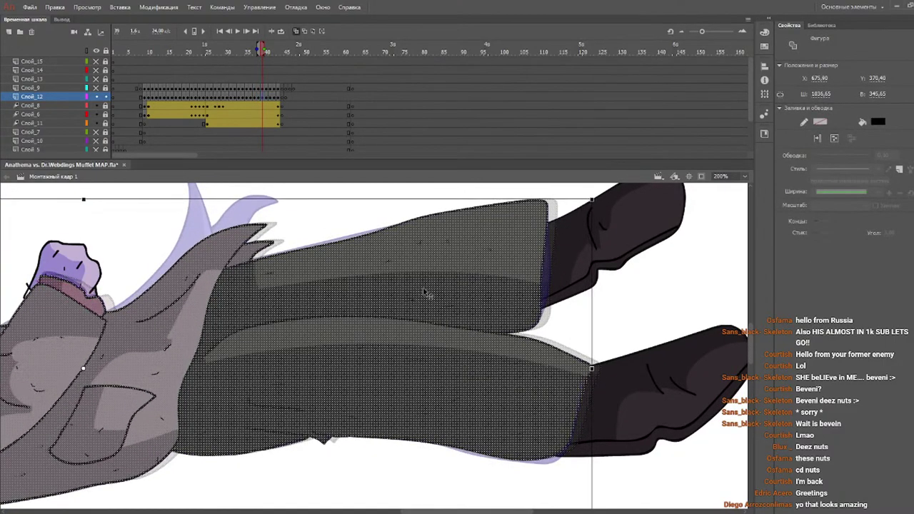
{"action": "key", "text": "period"}
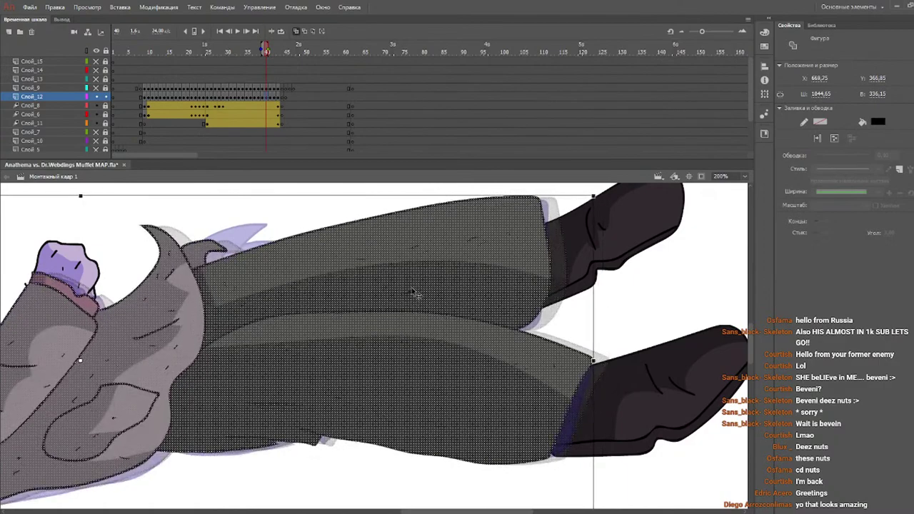
{"action": "key", "text": "period"}
{"action": "left_click_drag", "start_coordinate": [423, 292], "coordinate": [408, 289]}
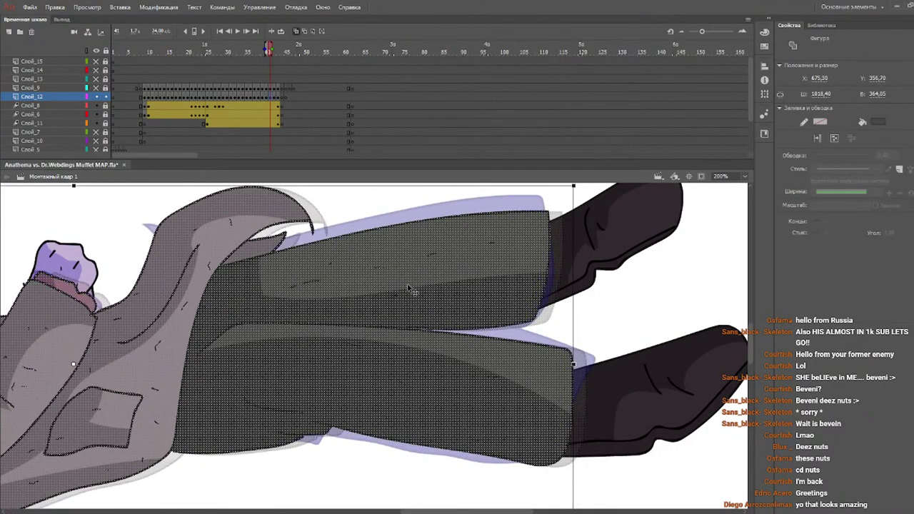
{"action": "key", "text": "period"}
{"action": "mouse_move", "coordinate": [404, 288]}
{"action": "left_mouse_down"}
{"action": "mouse_move", "coordinate": [379, 288]}
{"action": "mouse_move", "coordinate": [390, 290]}
{"action": "left_mouse_up"}
{"action": "key", "text": "period"}
{"action": "key", "text": "ctrl+a"}
{"action": "key", "text": "period"}
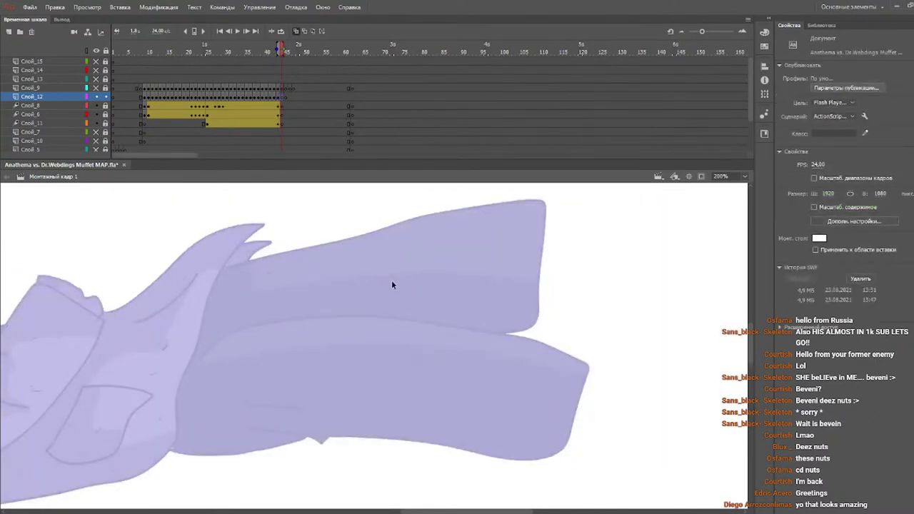
- Step through the animation up to frame 45, examining the trouser hems at the shoes and the collar and sleeves at the head and hands
{"action": "left_click_drag", "start_coordinate": [261, 50], "coordinate": [197, 52]}
{"action": "key", "text": "period"}
{"action": "key", "text": "period"}
{"action": "key", "text": "period"}
{"action": "key", "text": "period"}
{"action": "key", "text": "period"}
{"action": "key", "text": "period"}
{"action": "key", "text": "period"}
{"action": "key", "text": "period"}
{"action": "key", "text": "period"}
{"action": "key", "text": "period"}
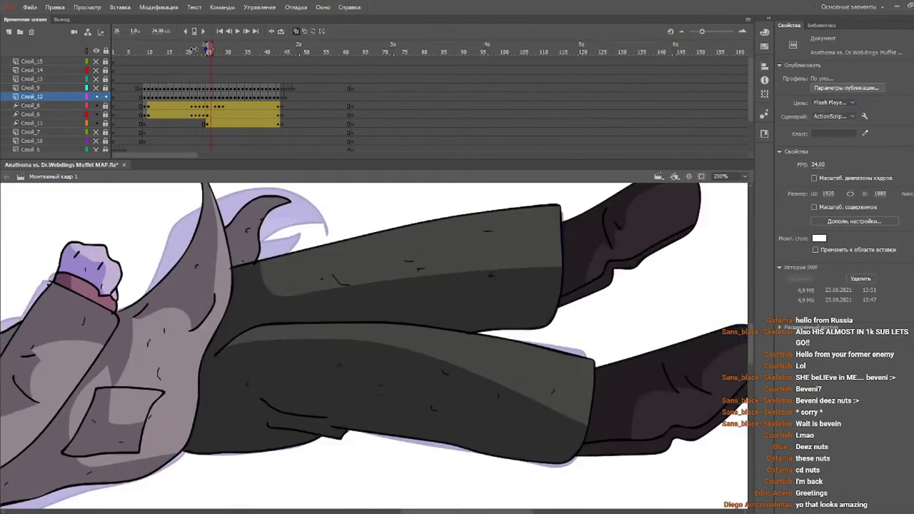
{"action": "key", "text": "period"}
{"action": "key", "text": "period"}
{"action": "key", "text": "period"}
{"action": "key", "text": "period"}
{"action": "key", "text": "period"}
{"action": "key", "text": "period"}
{"action": "key", "text": "period"}
{"action": "key", "text": "period"}
{"action": "key", "text": "period"}
{"action": "key", "text": "period"}
{"action": "key", "text": "period"}
{"action": "key", "text": "period"}
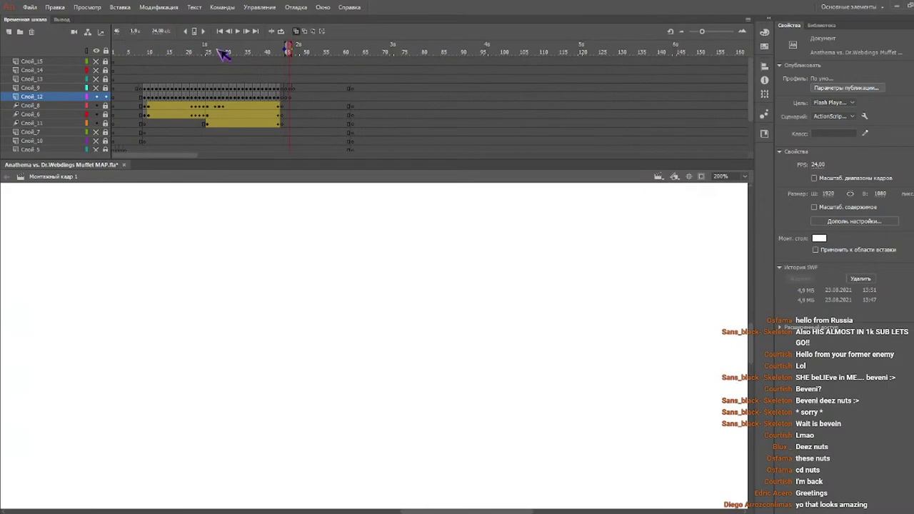
{"action": "left_click", "coordinate": [207, 51]}
{"action": "left_click_drag", "start_coordinate": [411, 511], "coordinate": [295, 511]}
{"action": "left_click_drag", "start_coordinate": [198, 52], "coordinate": [230, 53]}
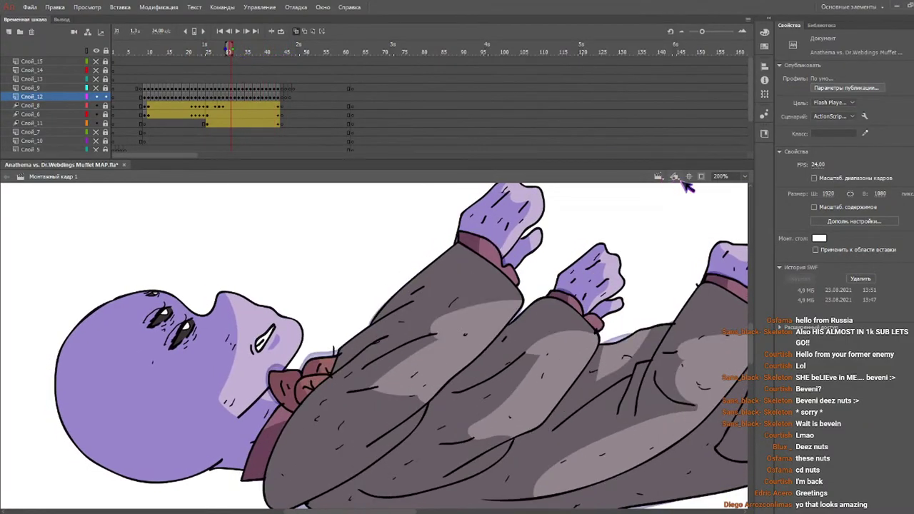
{"action": "key", "text": "ctrl+1"}
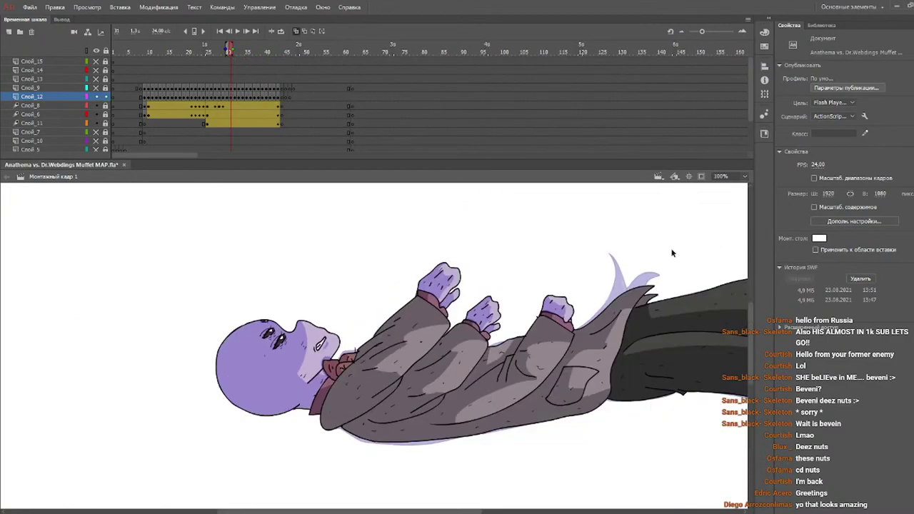
- On frame 34, shift the clothes left towards the neck and stretch them to 1050.8 wide, with X at 662.25
{"action": "left_click_drag", "start_coordinate": [210, 51], "coordinate": [242, 57]}
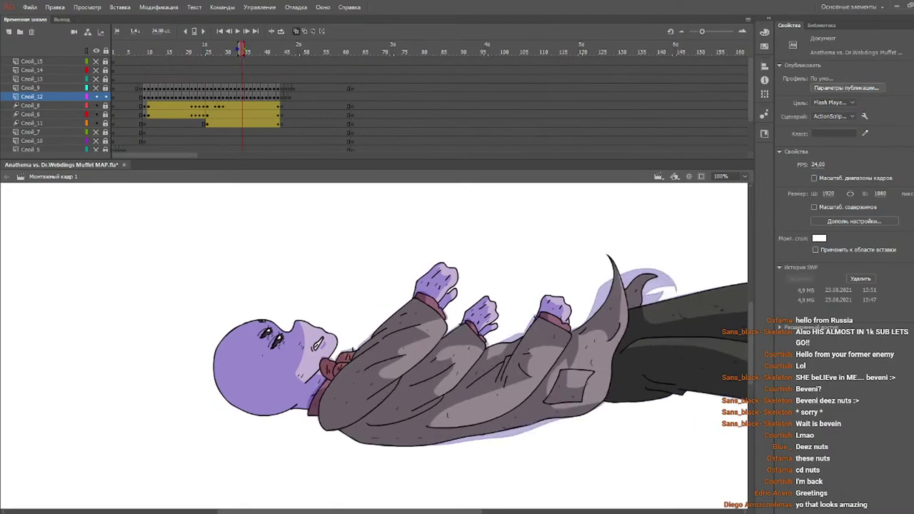
{"action": "left_click_drag", "start_coordinate": [333, 511], "coordinate": [376, 512]}
{"action": "left_click_drag", "start_coordinate": [127, 227], "coordinate": [747, 510]}
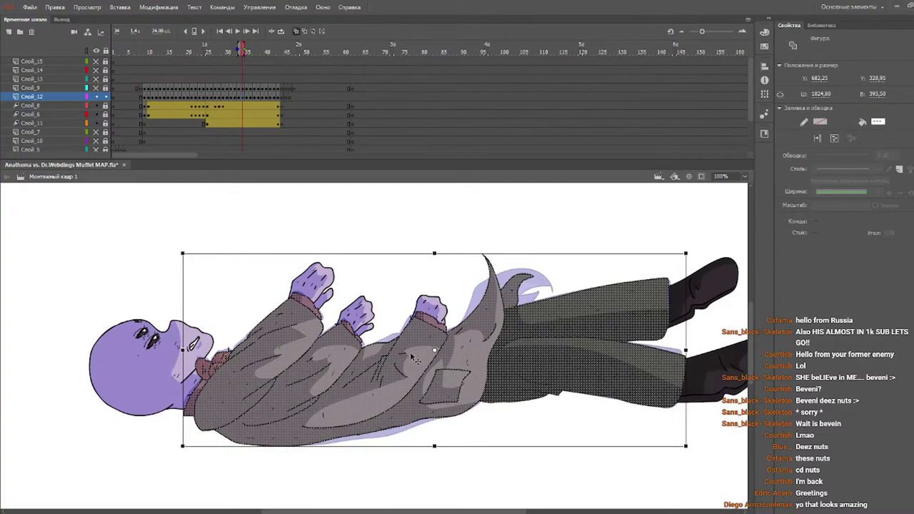
{"action": "left_click_drag", "start_coordinate": [415, 361], "coordinate": [412, 360]}
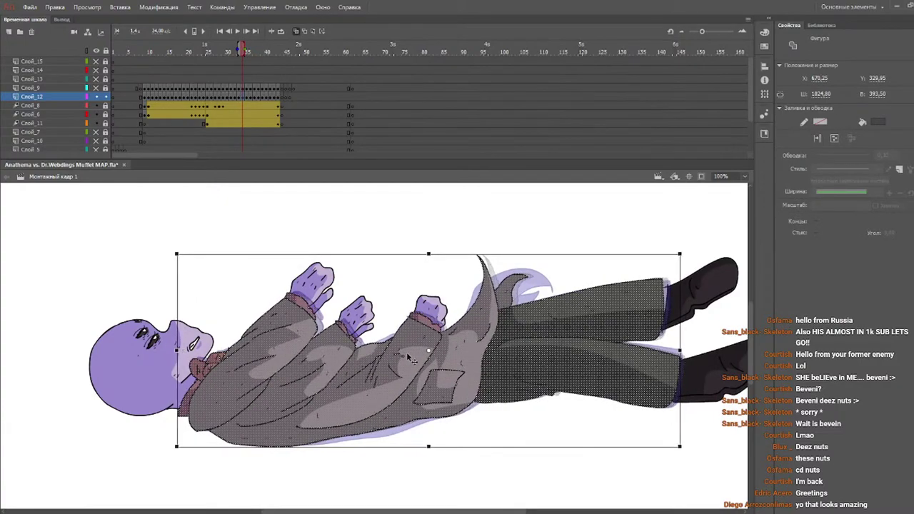
{"action": "left_click_drag", "start_coordinate": [679, 351], "coordinate": [686, 351]}
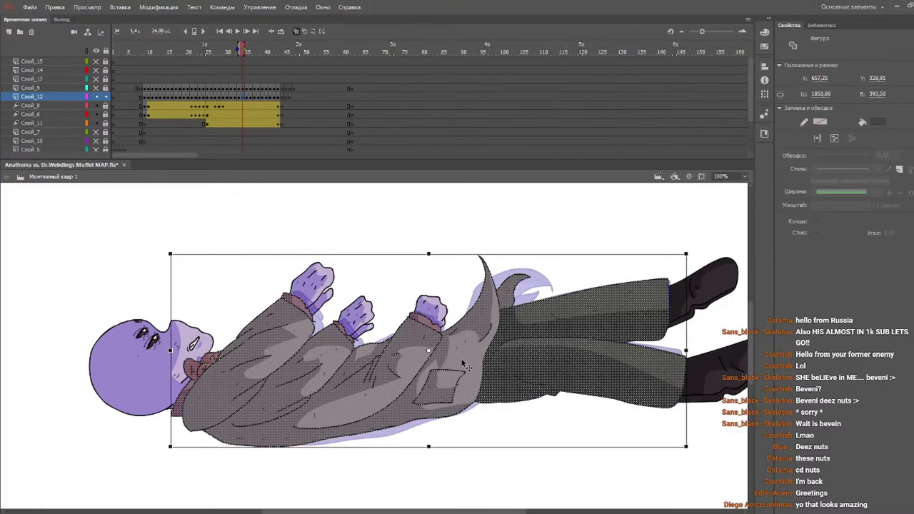
{"action": "key", "text": "Right"}
{"action": "key", "text": "Right"}
{"action": "key", "text": "Right"}
{"action": "key", "text": "Right"}
{"action": "key", "text": "Right"}
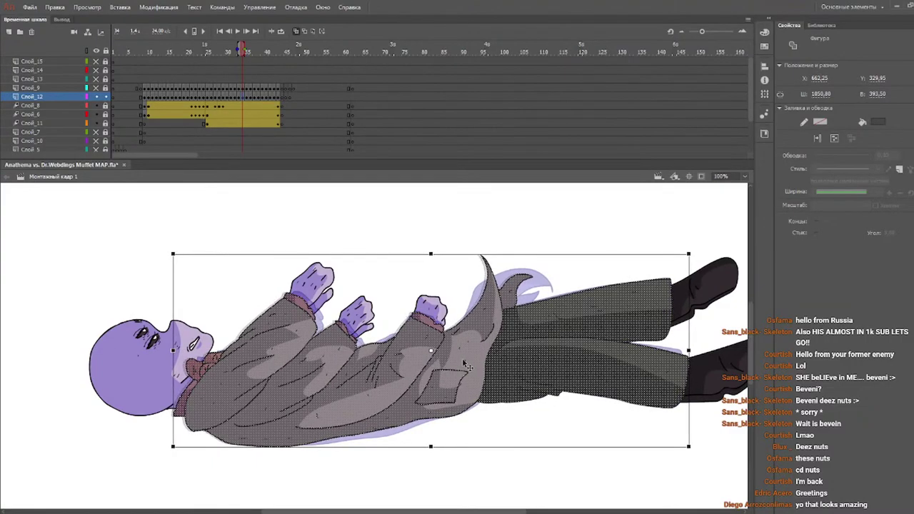
- On frame 35, nudge the clothes left and widen them slightly about their centre to reach the neck and shoes
{"action": "key", "text": "."}
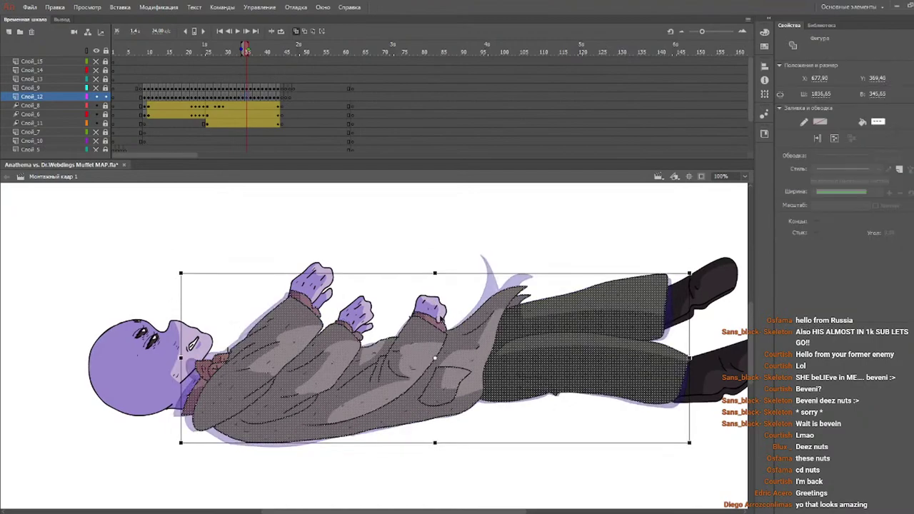
{"action": "key", "text": "Left"}
{"action": "key", "text": "Left"}
{"action": "key", "text": "Left"}
{"action": "key", "text": "Left"}
{"action": "key", "text": "Left"}
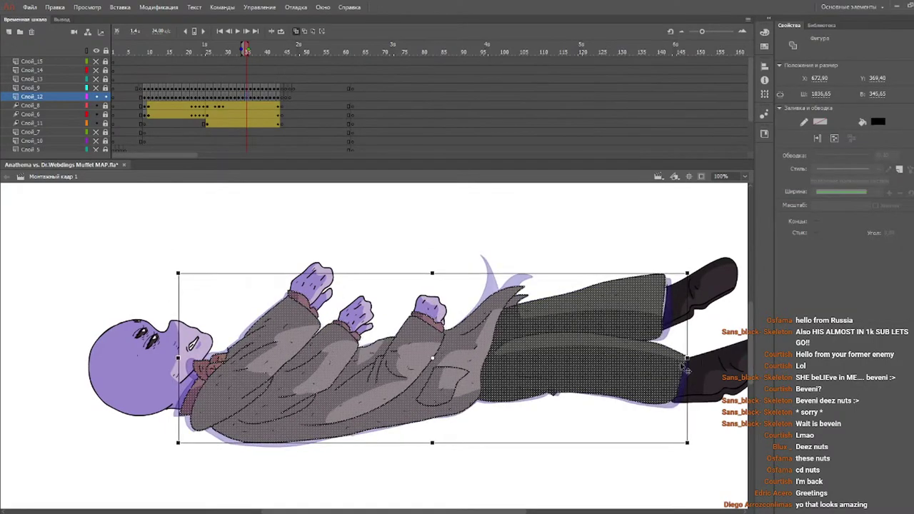
{"action": "left_click_drag", "start_coordinate": [687, 358], "coordinate": [692, 358]}
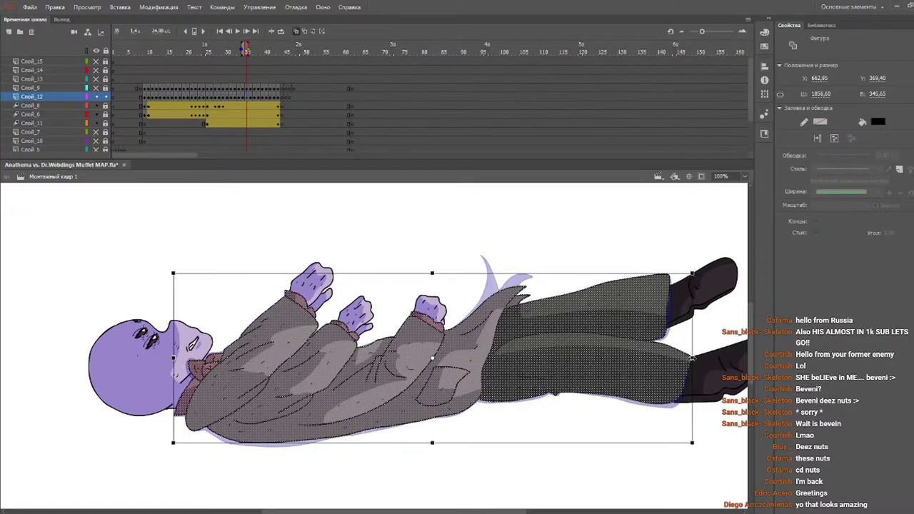
- Nudge the clothes on frame 36 left to X 670.25 to fit the neck and wrists
{"action": "key", "text": "period"}
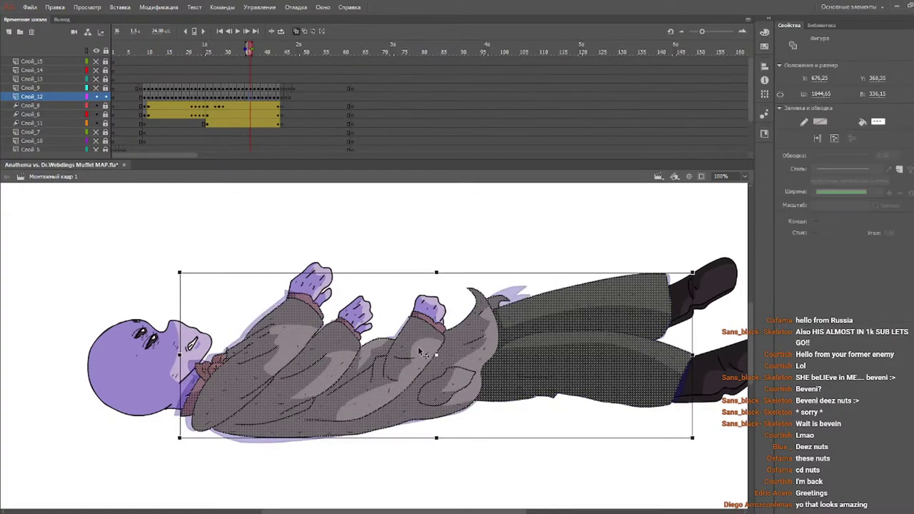
{"action": "key", "text": "Left"}
{"action": "key", "text": "Left"}
{"action": "key", "text": "Left"}
{"action": "key", "text": "Left"}
{"action": "key", "text": "Left"}
{"action": "key", "text": "Left"}
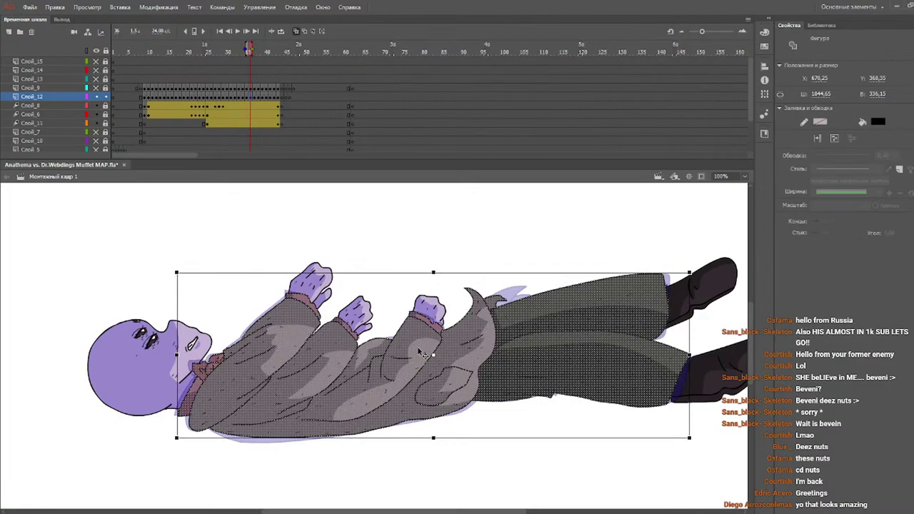
- Nudge the clothes on frame 37 slightly left, and refit frame 38's clothes at X 664.25 with a width of 1031.75
{"action": "key", "text": "period"}
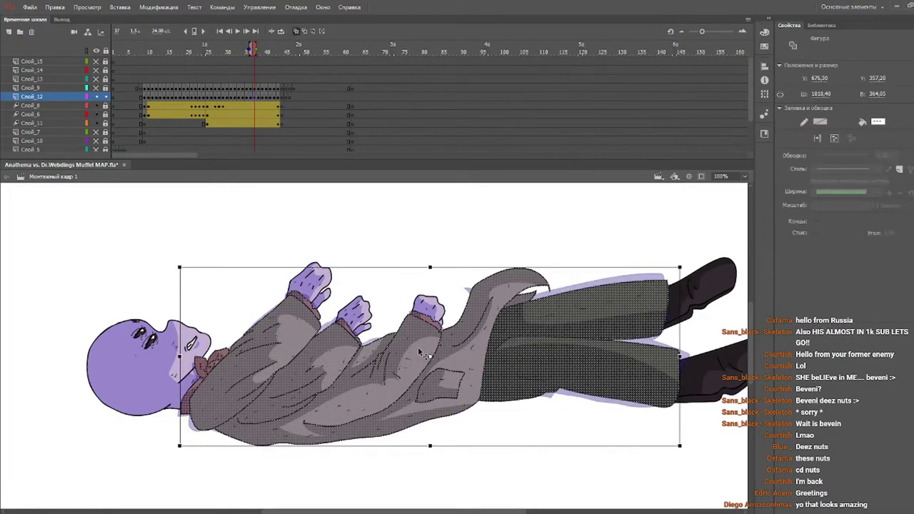
{"action": "key", "text": "Left"}
{"action": "key", "text": "Left"}
{"action": "key", "text": "Left"}
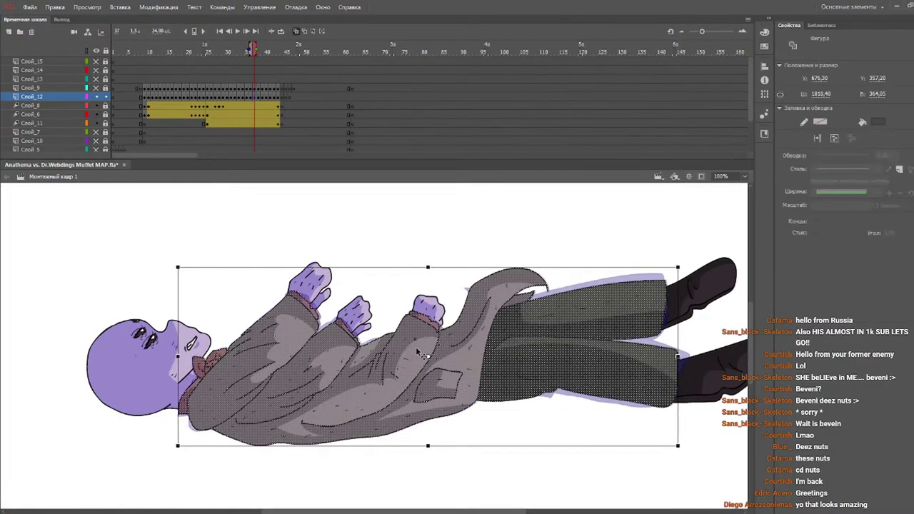
{"action": "key", "text": "period"}
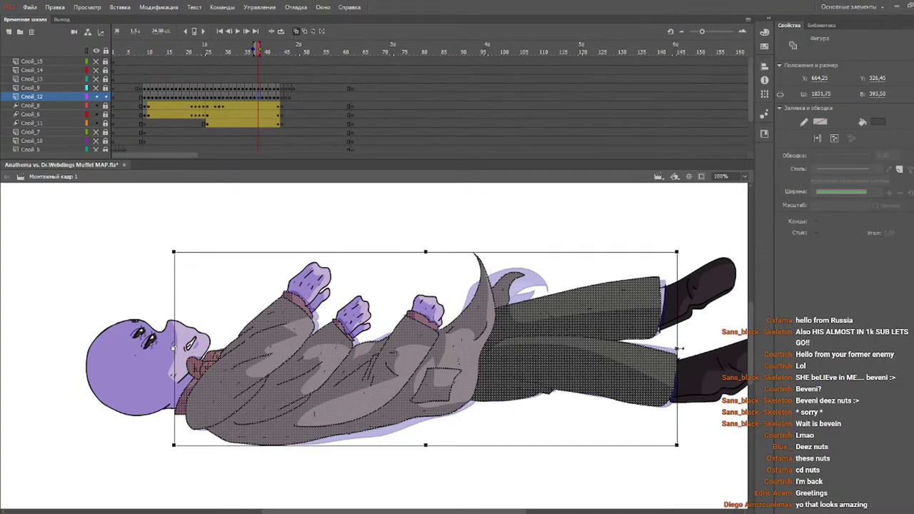
- On frame 39, move the clothes left to the neck and stretch the trouser side to a total width of 1050.65
{"action": "key", "text": "period"}
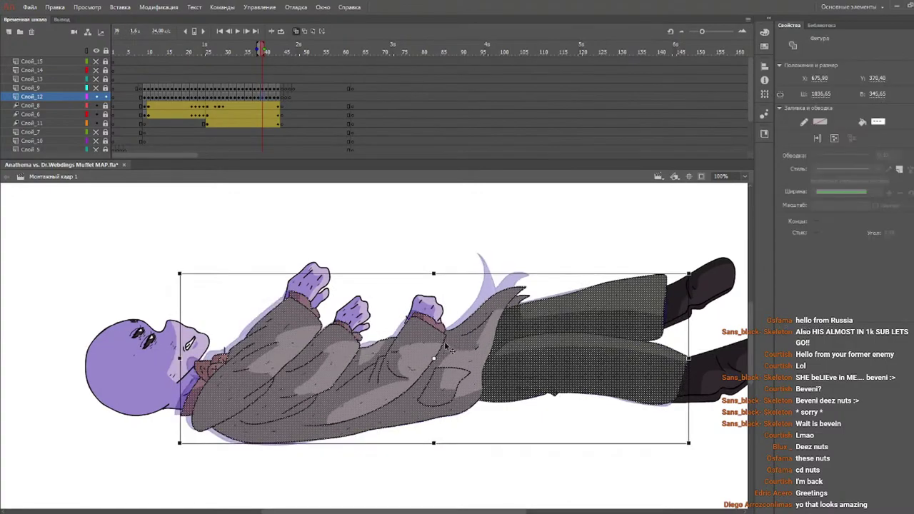
{"action": "key", "text": "Left"}
{"action": "key", "text": "Left"}
{"action": "key", "text": "Left"}
{"action": "key", "text": "Left"}
{"action": "key", "text": "Left"}
{"action": "key", "text": "Left"}
{"action": "key", "text": "Left"}
{"action": "key", "text": "Left"}
{"action": "key", "text": "Left"}
{"action": "key", "text": "Left"}
{"action": "key", "text": "Left"}
{"action": "key", "text": "Left"}
{"action": "key", "text": "Left"}
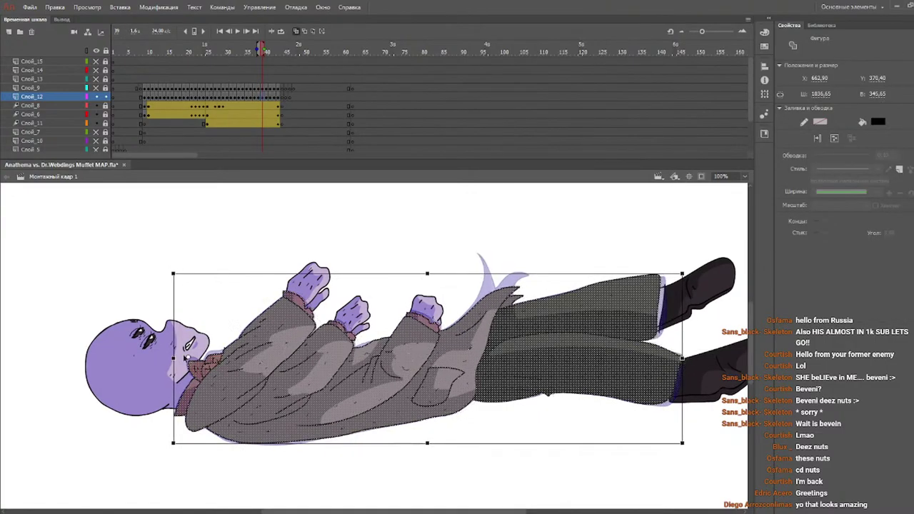
{"action": "left_click_drag", "start_coordinate": [682, 359], "coordinate": [689, 358]}
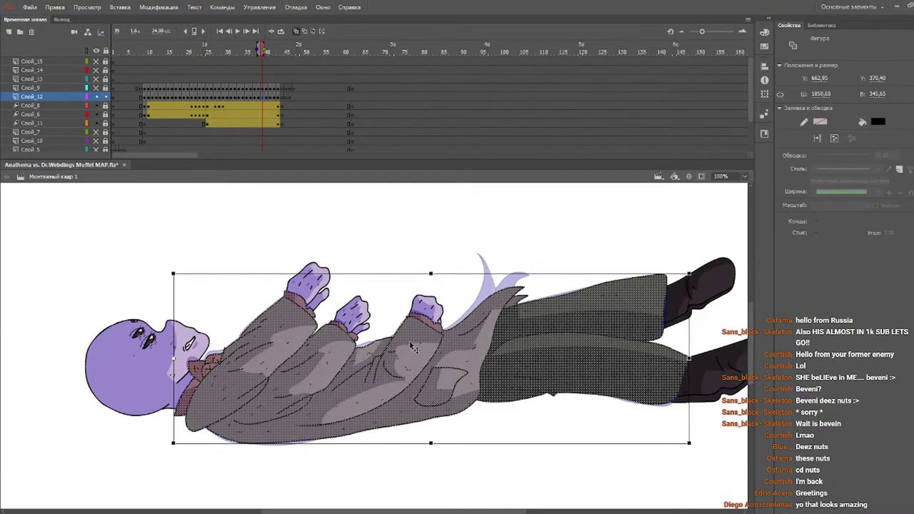
{"action": "key", "text": "Left"}
{"action": "key", "text": "Left"}
{"action": "key", "text": "Left"}
- Shift the clothes on frames 40 and 41 left to X 671.75 and X 668.3 to fit the neck and wrists
{"action": "key", "text": "period"}
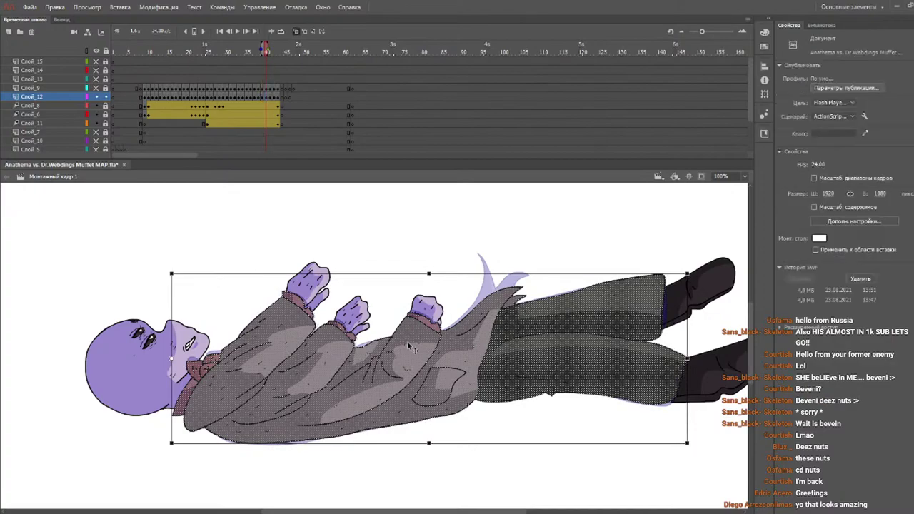
{"action": "key", "text": "Left"}
{"action": "key", "text": "Left"}
{"action": "key", "text": "Left"}
{"action": "key", "text": "Left"}
{"action": "key", "text": "Left"}
{"action": "key", "text": "Left"}
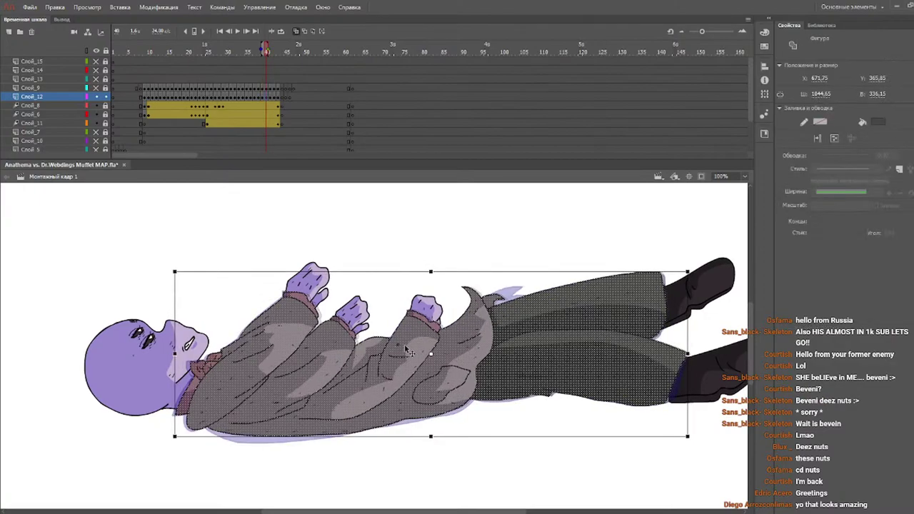
{"action": "key", "text": "period"}
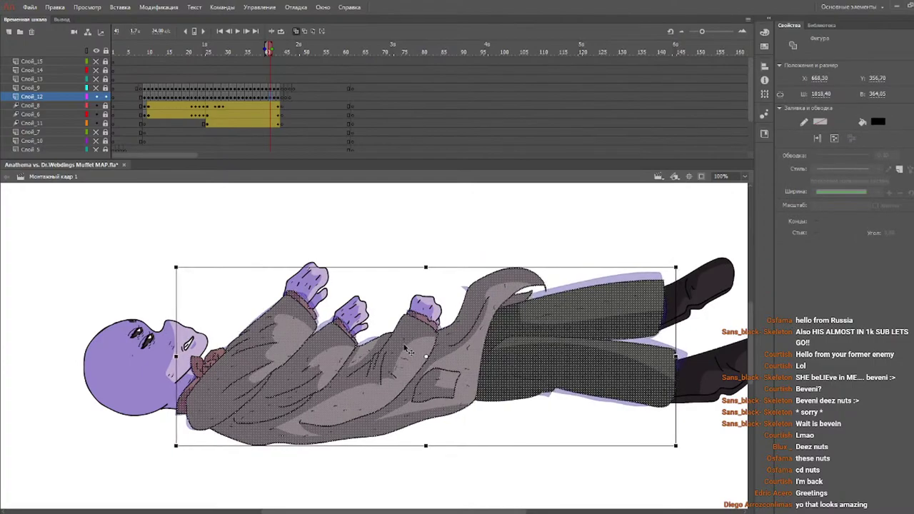
- On frame 42, move the clothes left to X 663.8 and stretch the trouser side slightly towards the shoes
{"action": "key", "text": "period"}
{"action": "left_click_drag", "start_coordinate": [410, 347], "coordinate": [404, 348]}
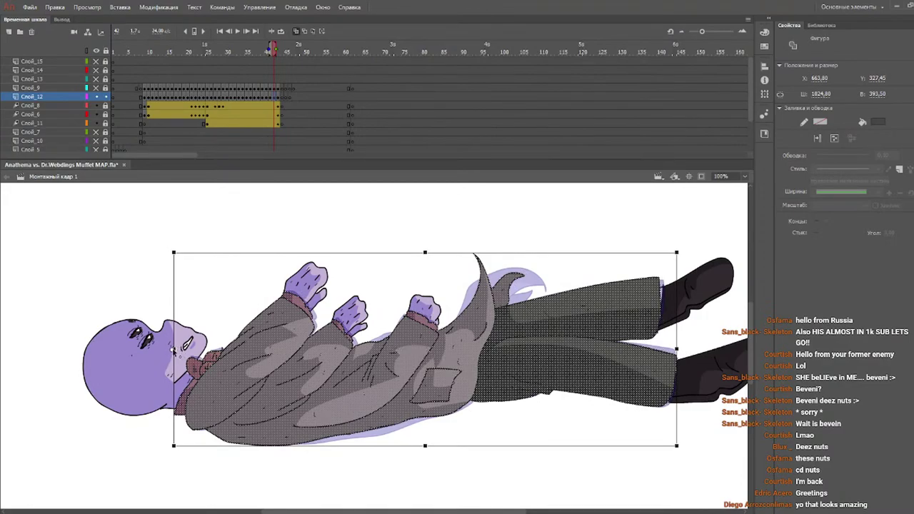
{"action": "left_click_drag", "start_coordinate": [678, 348], "coordinate": [682, 349]}
- On frame 43, move the clothes left to X 653.4 and stretch the trouser side to a total width of 1055.6
{"action": "key", "text": "."}
{"action": "left_click_drag", "start_coordinate": [421, 334], "coordinate": [413, 333]}
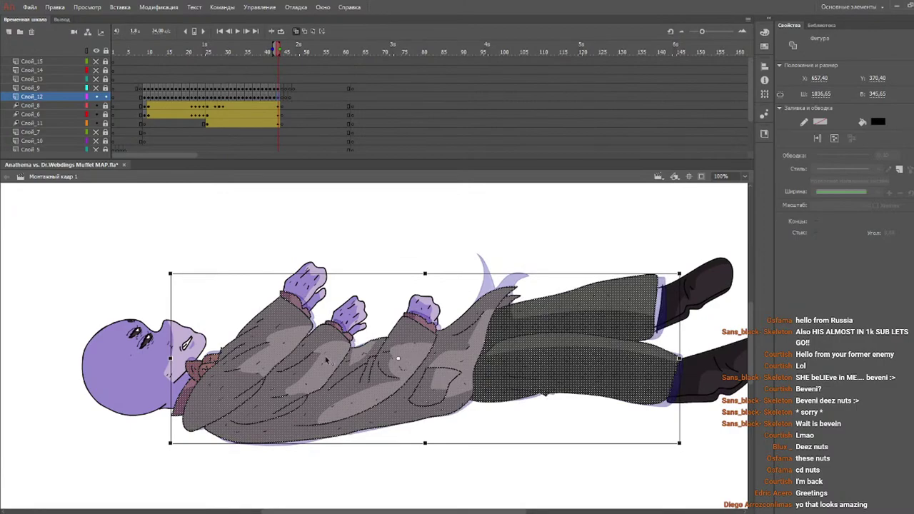
{"action": "left_click_drag", "start_coordinate": [679, 358], "coordinate": [684, 360]}
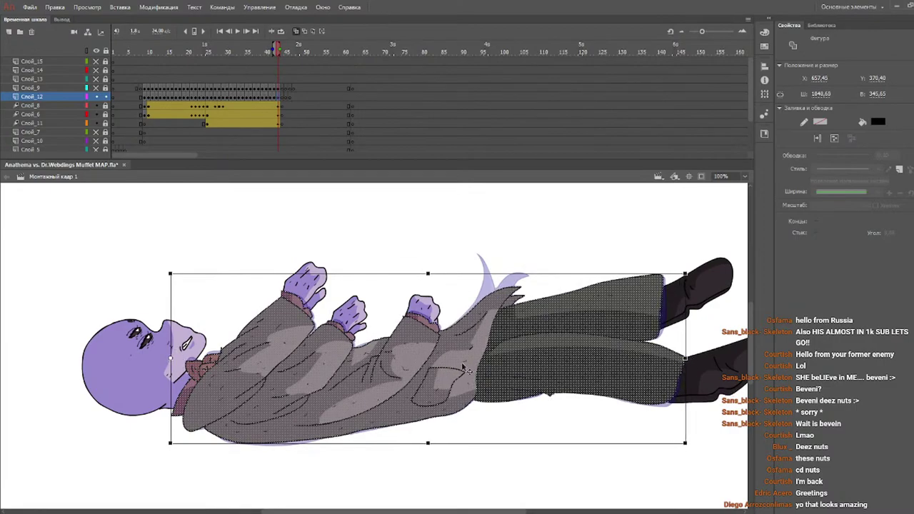
{"action": "left_click_drag", "start_coordinate": [463, 368], "coordinate": [461, 369]}
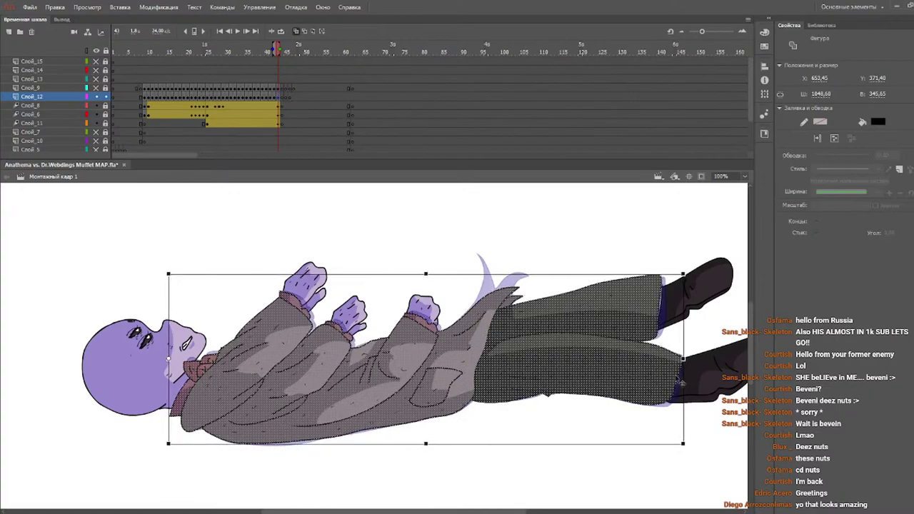
{"action": "left_click_drag", "start_coordinate": [684, 361], "coordinate": [687, 361]}
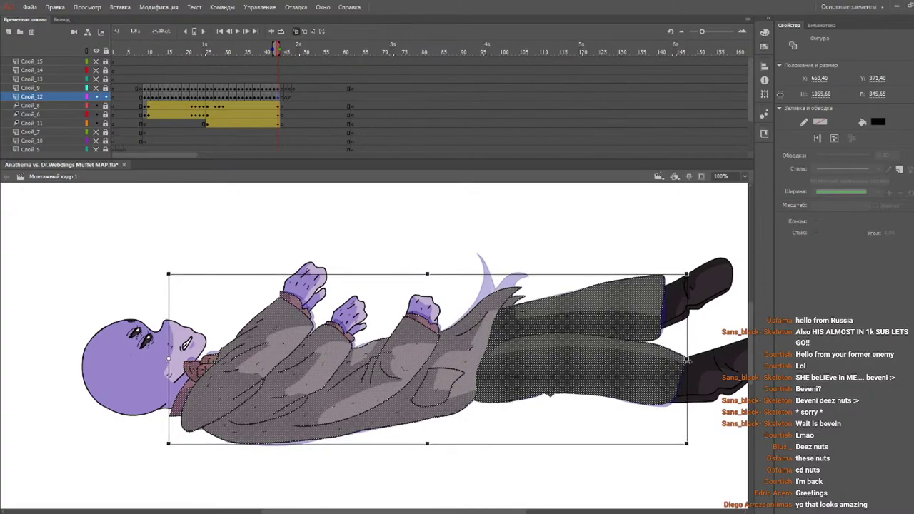
- On frame 42, move the clothes on Слой_12 further left to X 654.85 to fit the neck and wrists
{"action": "left_click", "coordinate": [274, 54]}
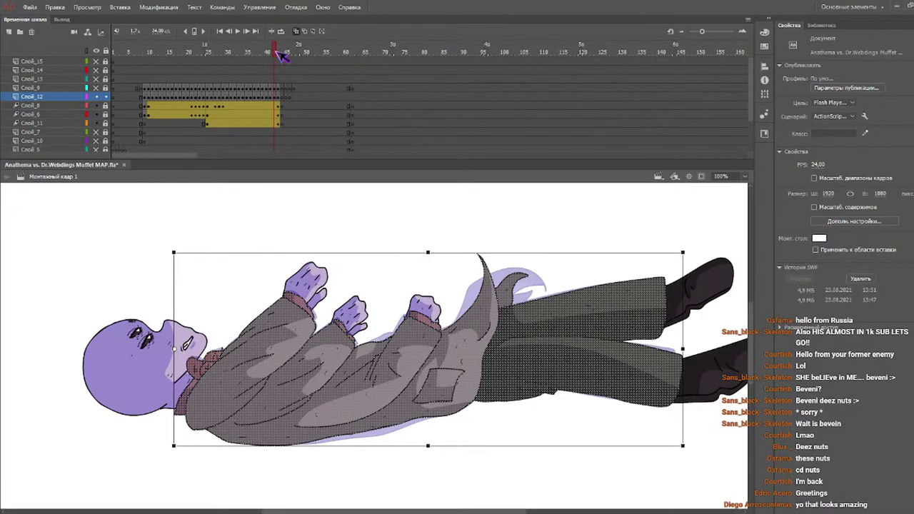
{"action": "left_click", "coordinate": [273, 48]}
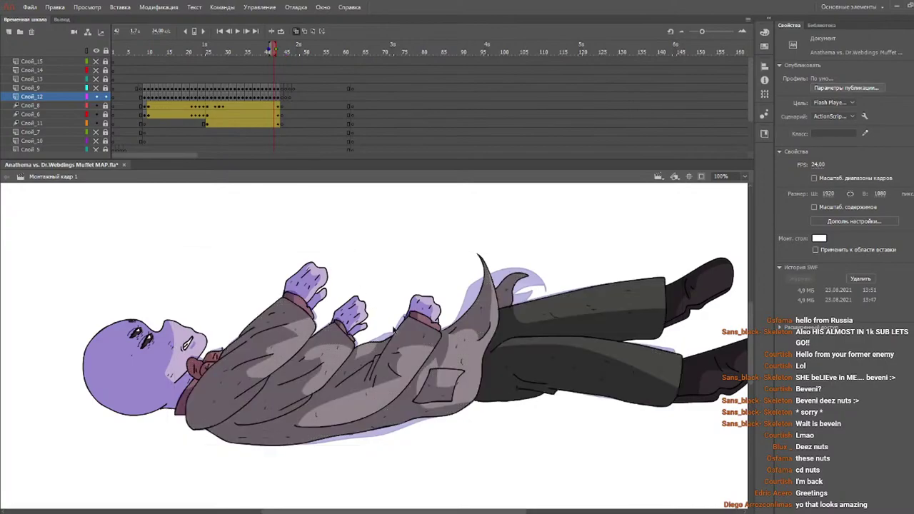
{"action": "left_click", "coordinate": [275, 98]}
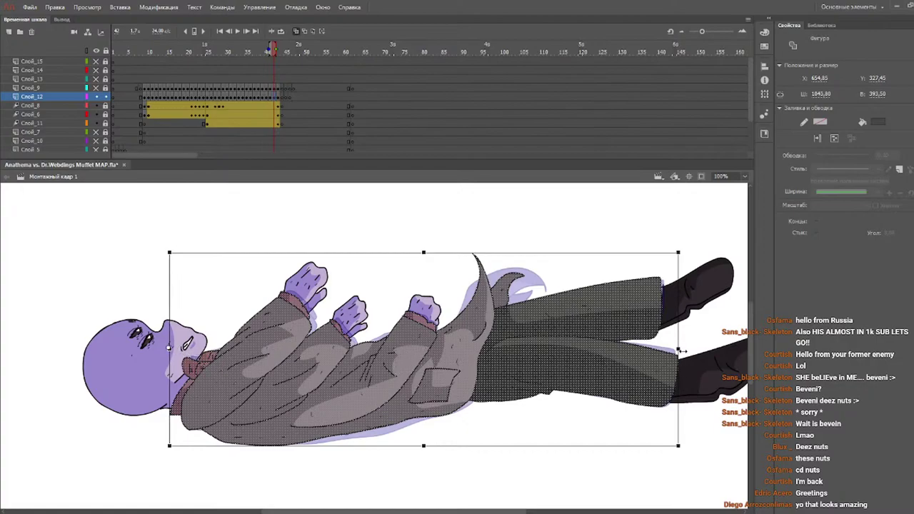
- Play the character's animation repeatedly from the first frames to check how the clothes follow the body
{"action": "left_click", "coordinate": [224, 52]}
{"action": "mouse_move", "coordinate": [223, 50]}
{"action": "left_mouse_down"}
{"action": "mouse_move", "coordinate": [155, 88]}
{"action": "mouse_move", "coordinate": [292, 78]}
{"action": "mouse_move", "coordinate": [198, 74]}
{"action": "left_mouse_up"}
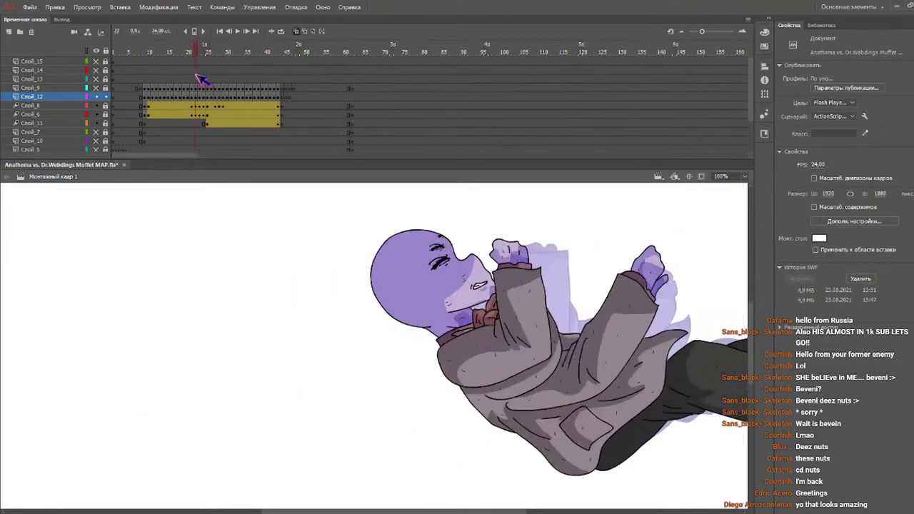
{"action": "key", "text": "Return"}
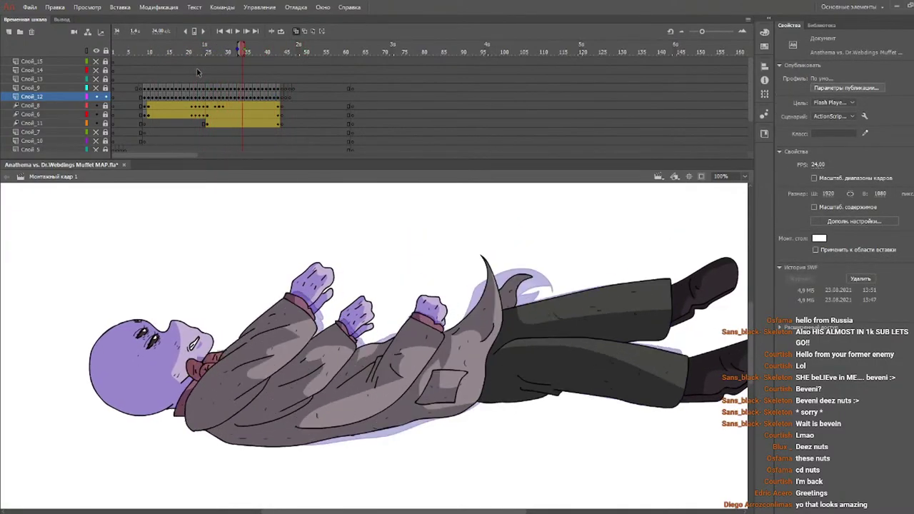
{"action": "left_click_drag", "start_coordinate": [218, 54], "coordinate": [115, 63]}
{"action": "key", "text": "Return"}
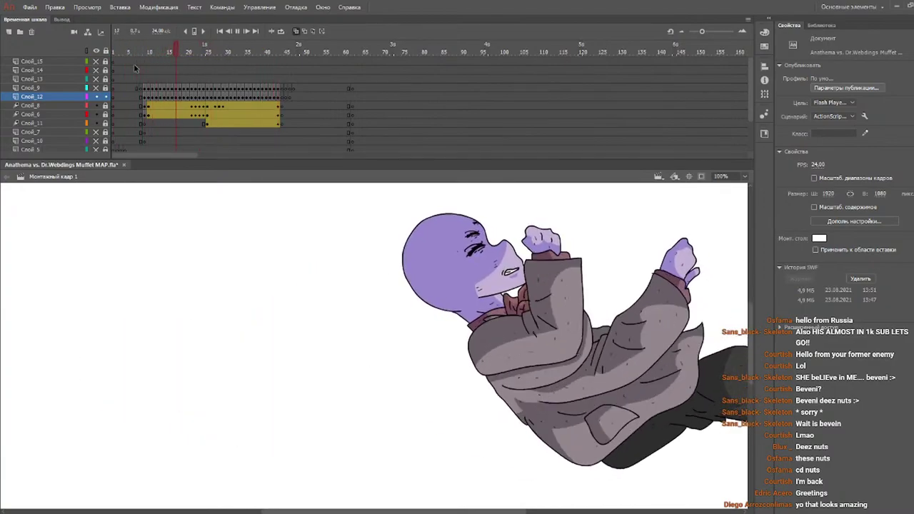
{"action": "left_click", "coordinate": [116, 48]}
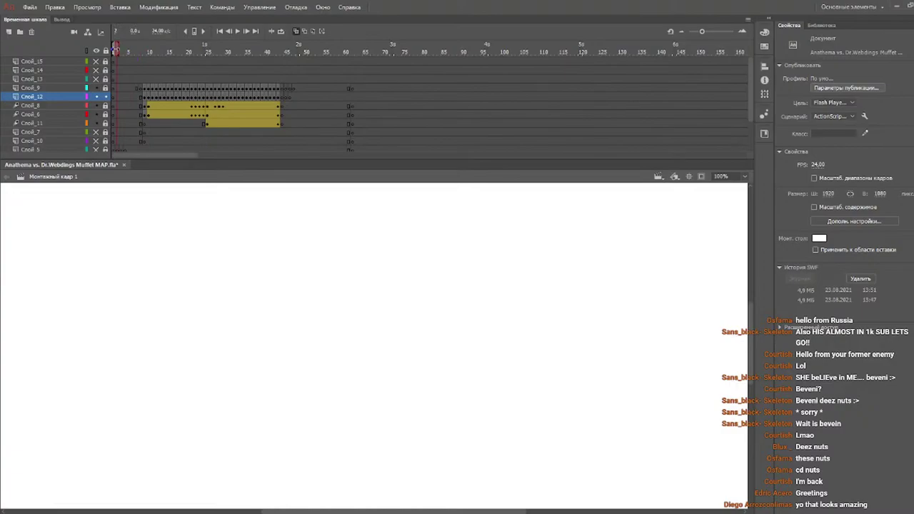
{"action": "key", "text": "Return"}
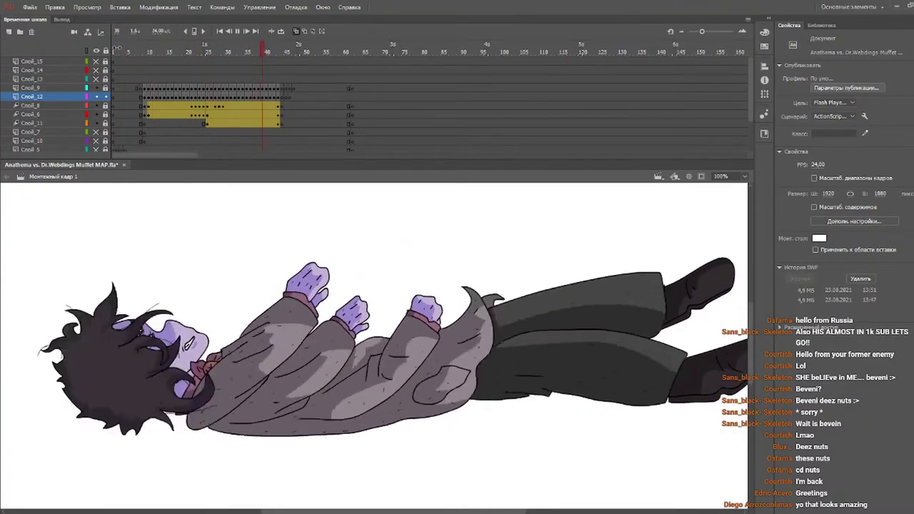
{"action": "left_click", "coordinate": [203, 56]}
{"action": "key", "text": "Return"}
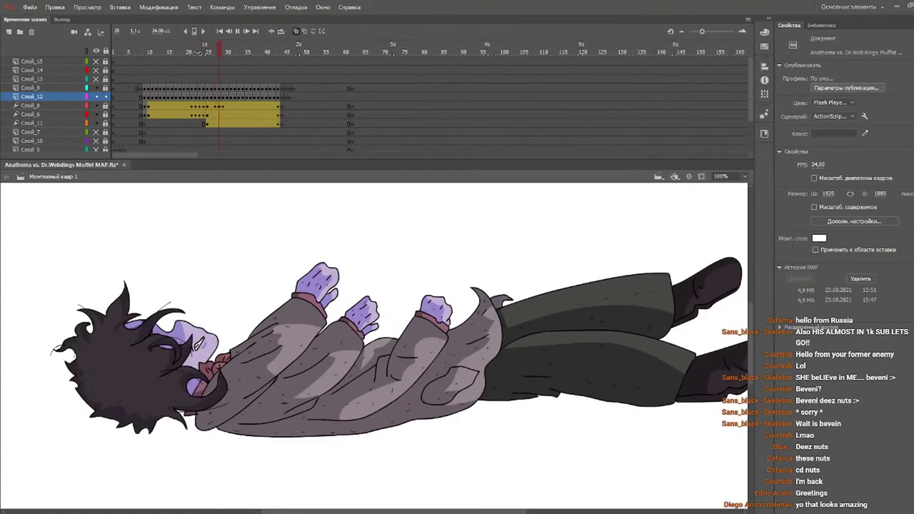
{"action": "left_click_drag", "start_coordinate": [195, 53], "coordinate": [90, 65]}
{"action": "key", "text": "Return"}
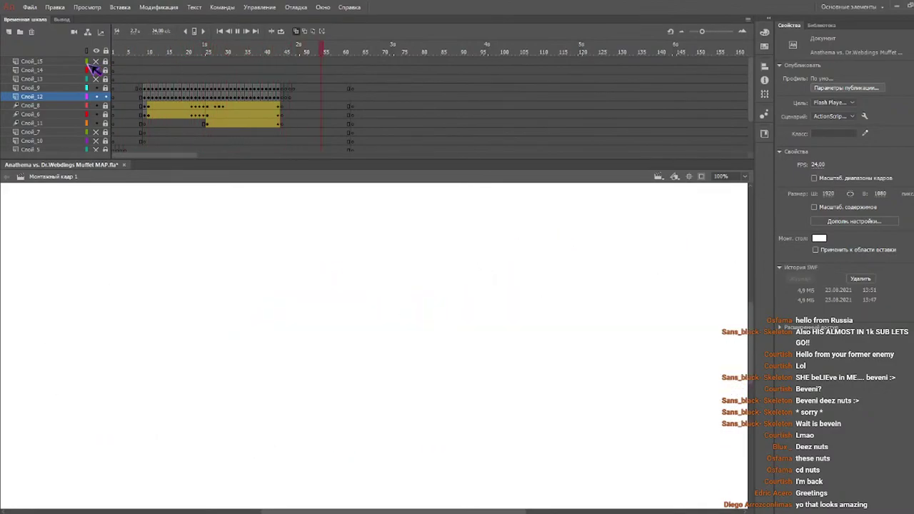
{"action": "left_click_drag", "start_coordinate": [201, 52], "coordinate": [108, 62]}
- Set the stage magnification to 50% and replay the clothed character's animation within the whole frame
{"action": "left_click", "coordinate": [746, 178]}
{"action": "left_click", "coordinate": [744, 177]}
{"action": "left_click", "coordinate": [750, 243]}
{"action": "left_click", "coordinate": [138, 51]}
{"action": "key", "text": "Return"}
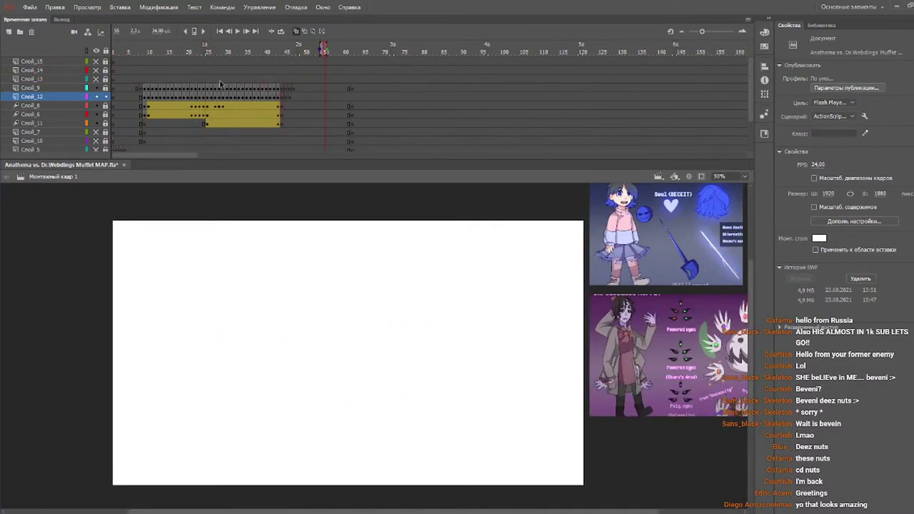
{"action": "left_click_drag", "start_coordinate": [191, 54], "coordinate": [282, 57]}
{"action": "left_click", "coordinate": [148, 57]}
{"action": "key", "text": "Return"}
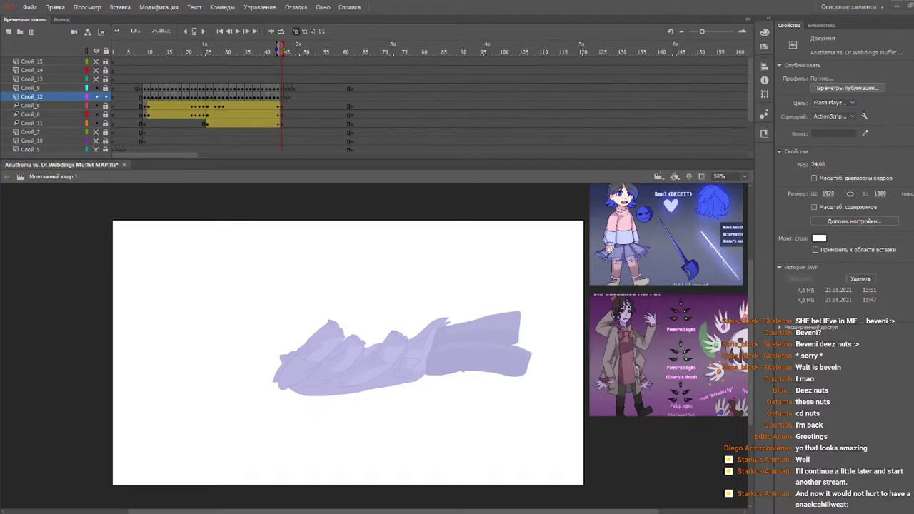
{"action": "mouse_move", "coordinate": [165, 51]}
{"action": "left_mouse_down"}
{"action": "mouse_move", "coordinate": [92, 56]}
{"action": "mouse_move", "coordinate": [8, 85]}
{"action": "left_mouse_up"}
{"action": "key", "text": "Return"}
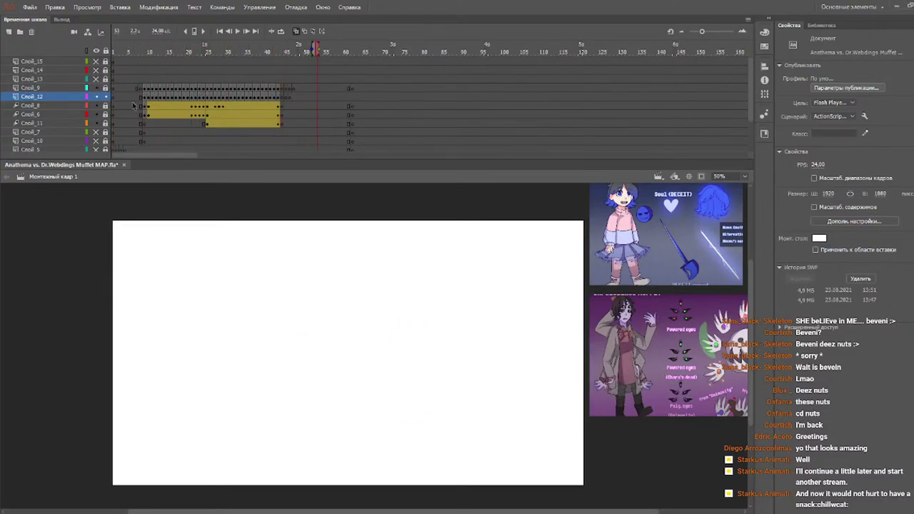
- Hide every layer except Слой_4, play its rough sketch animation from the start, and return the timeline view to the beginning
{"action": "scroll", "coordinate": [107, 118], "scroll_direction": "down", "scroll_amount": 2}
{"action": "left_click", "coordinate": [97, 51]}
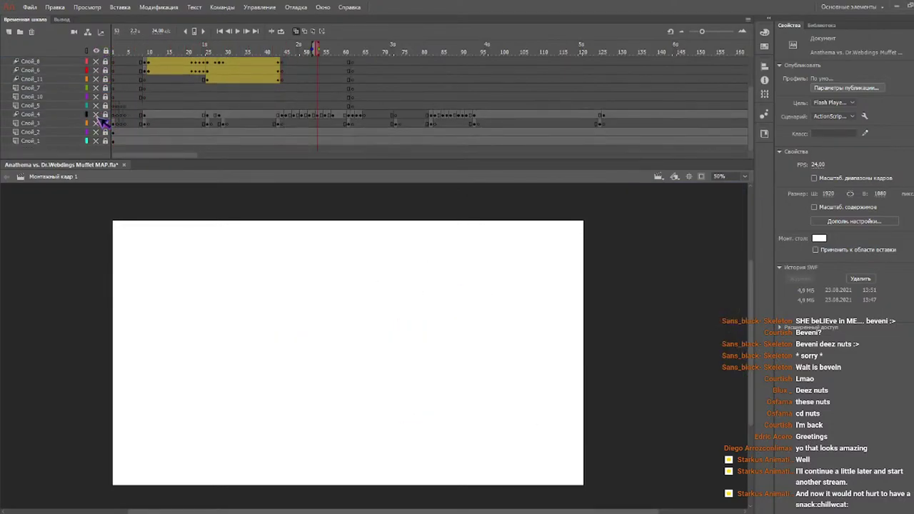
{"action": "left_click", "coordinate": [96, 115]}
{"action": "left_click_drag", "start_coordinate": [145, 49], "coordinate": [99, 52]}
{"action": "key", "text": "Return"}
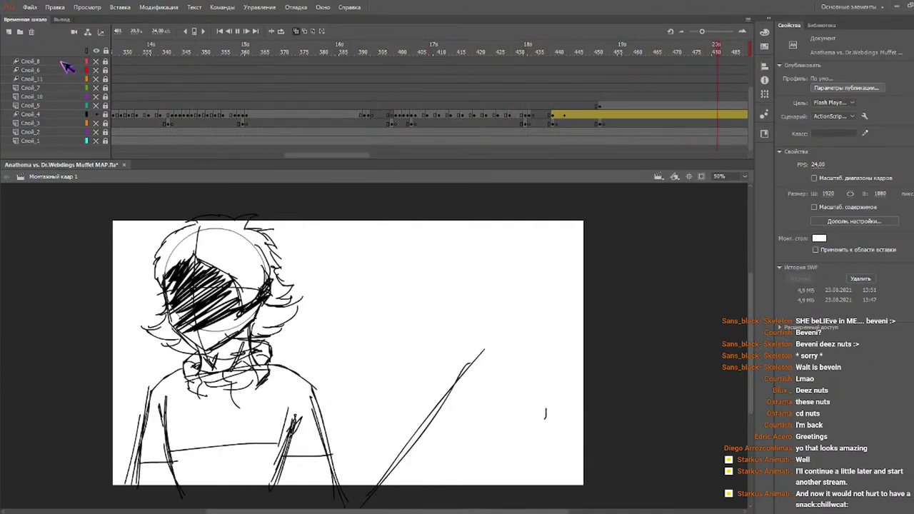
{"action": "left_click_drag", "start_coordinate": [399, 155], "coordinate": [2, 155]}
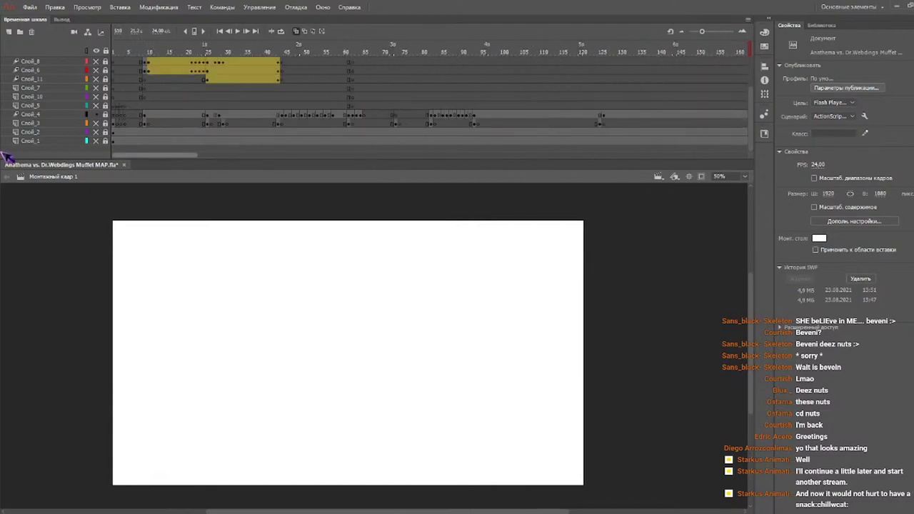